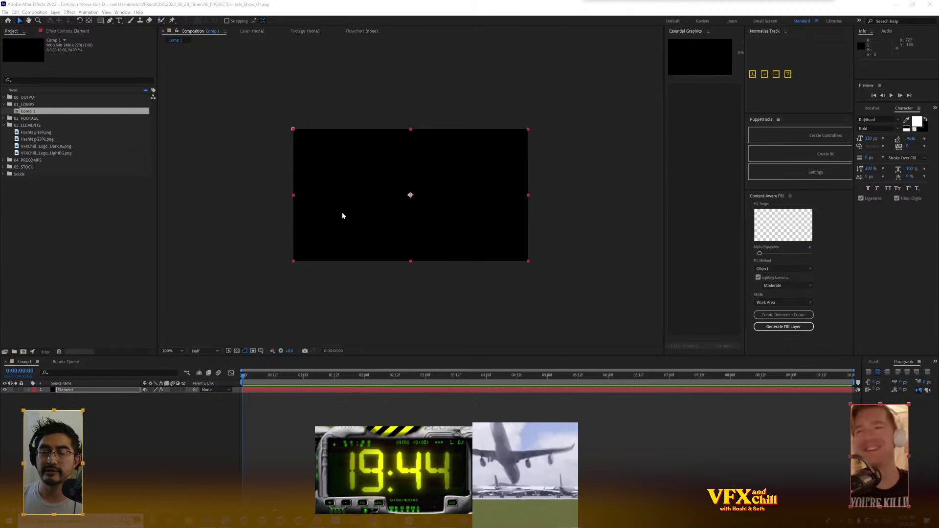
left_click(256, 234)
left_click(411, 231)
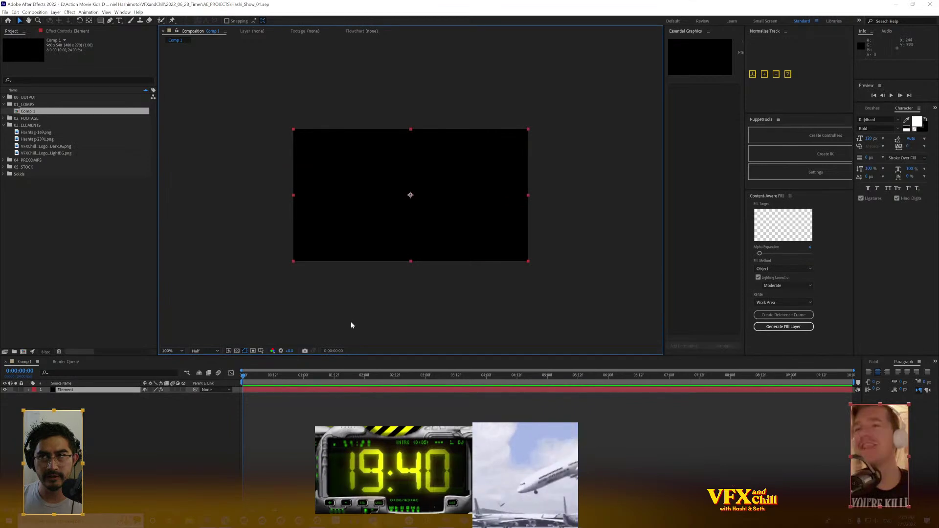
Switch to the browser and look over the stock asset sites PxHere, ActionVFX, ProductionCrate, Storyblocks, Mixamo and Sketchfab
mouse_move(226, 521)
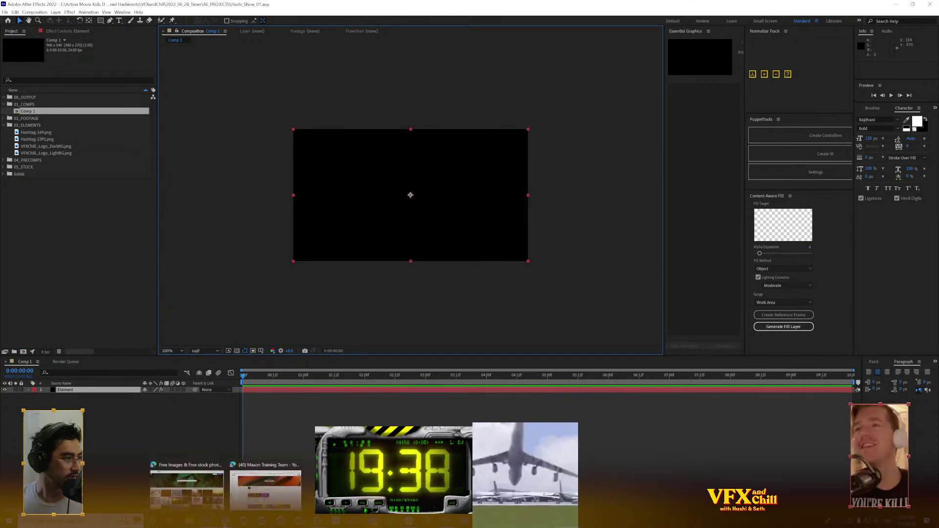
left_click(203, 492)
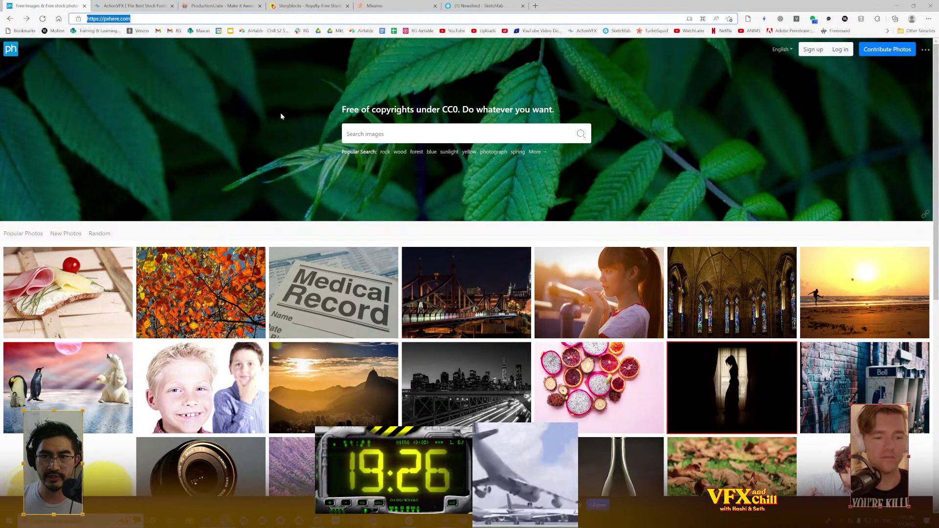
left_click(140, 7)
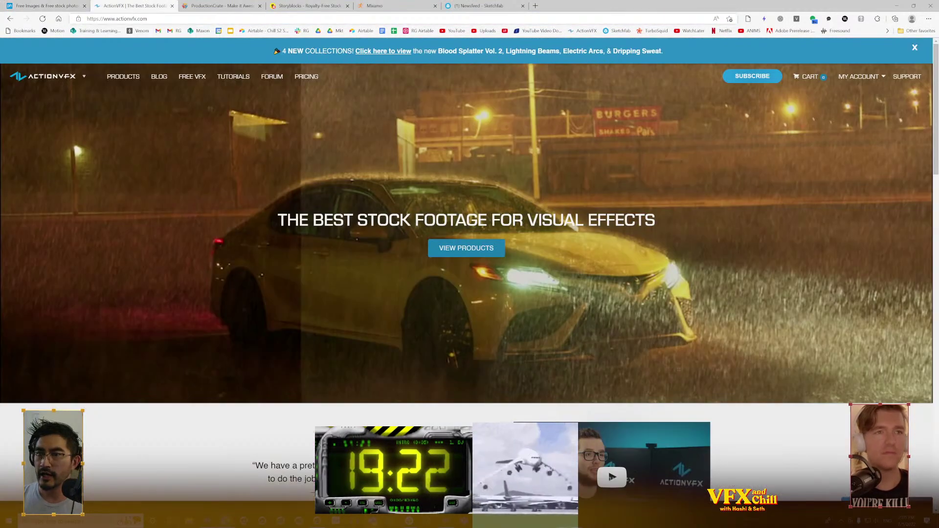
left_click(221, 7)
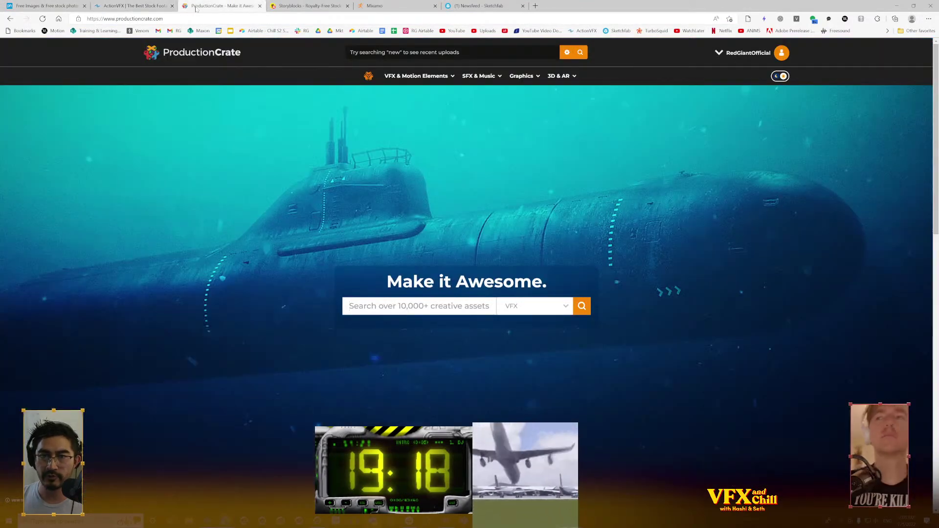
key("ctrl+shift+Tab")
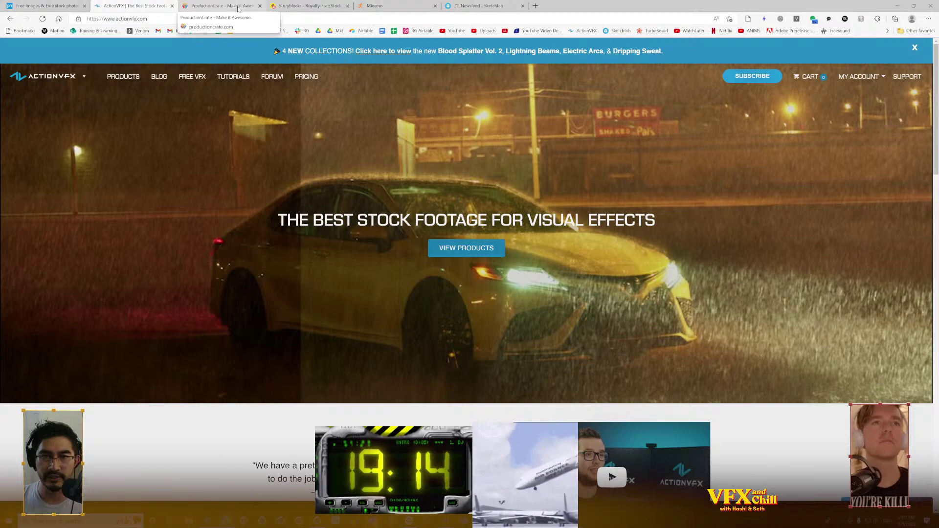
left_click(318, 6)
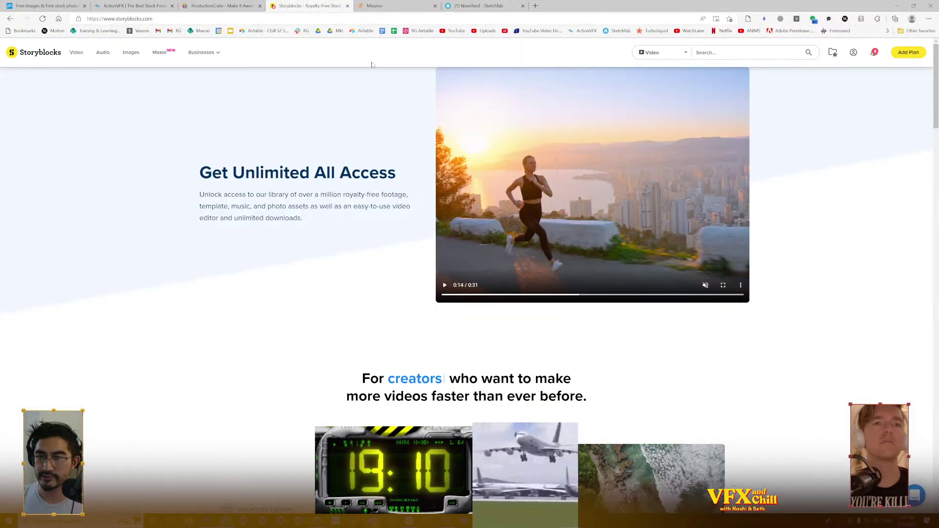
left_click(405, 7)
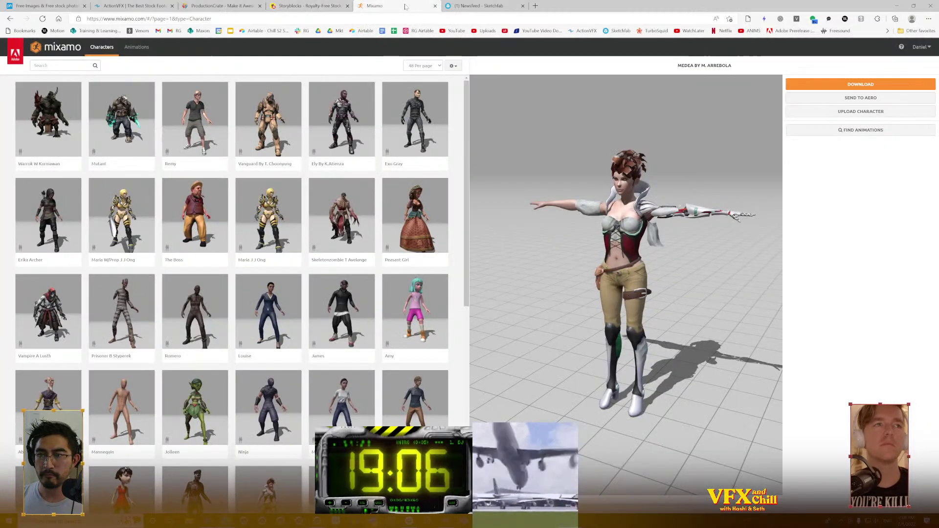
left_click(493, 7)
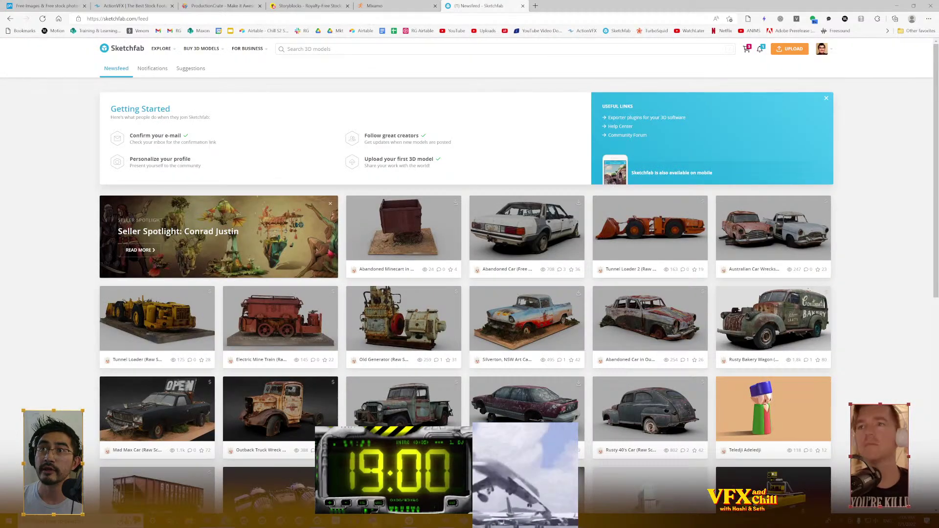
Search PxHere for "airport" images
left_click(46, 6)
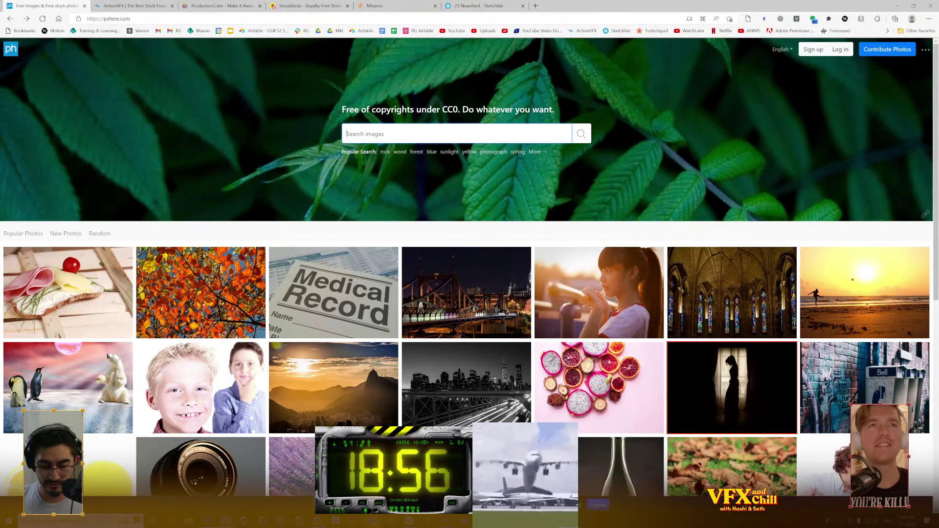
type("ai")
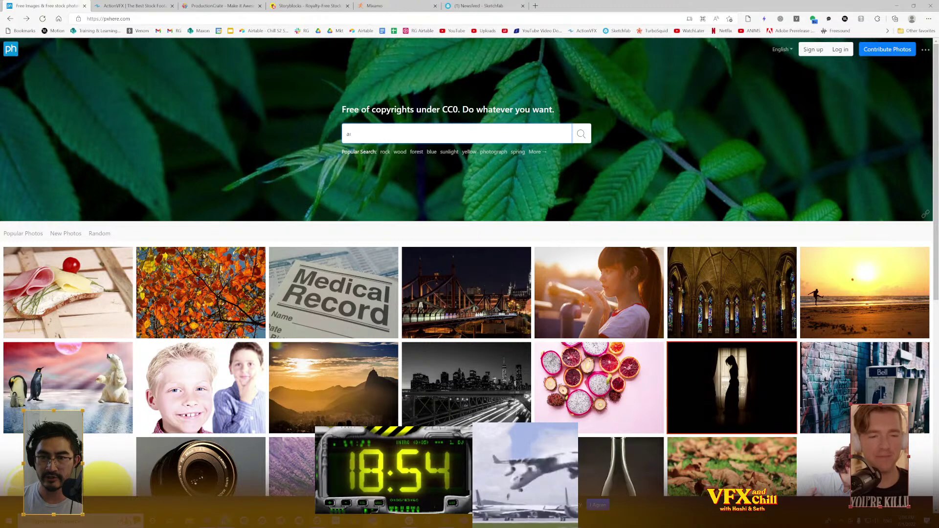
type("rport")
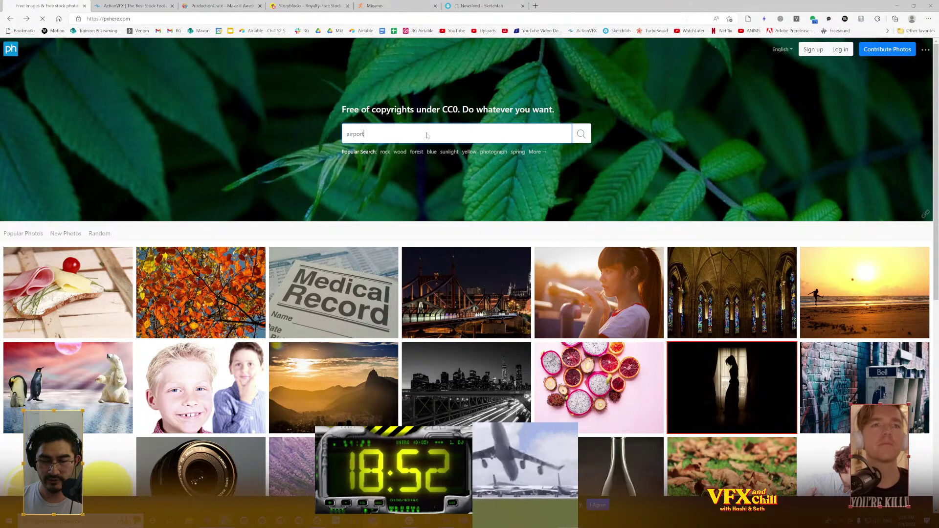
key("Return")
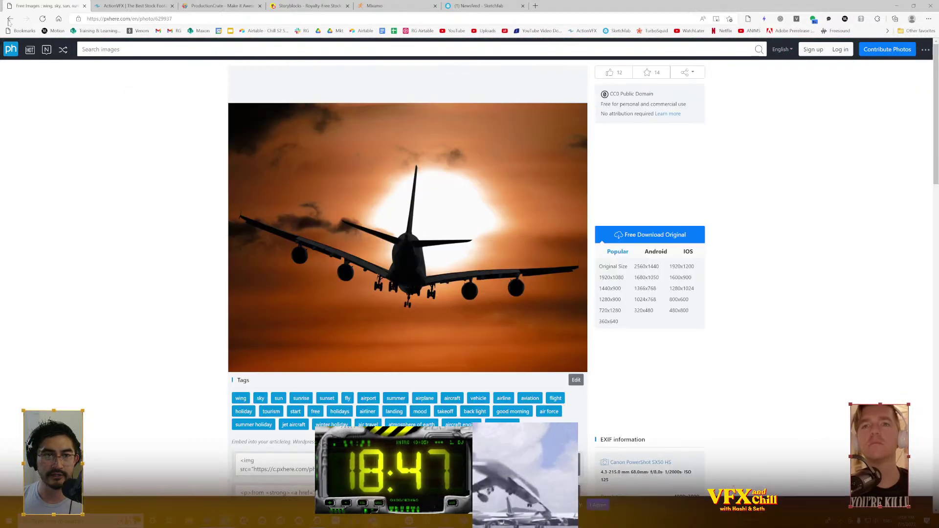
left_click(10, 19)
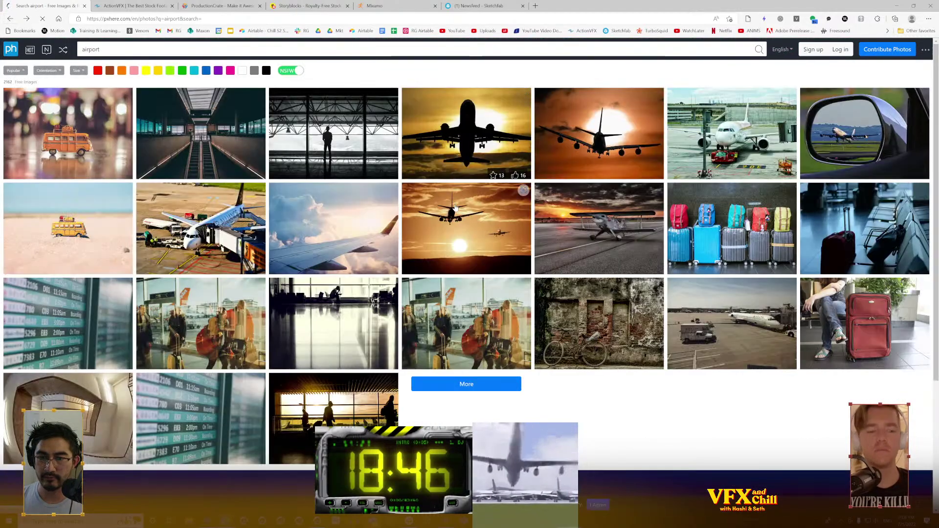
Browse the airport results and open the photo of the terminal with the control tower under a cloudy sky
scroll(455, 208, "down", 8)
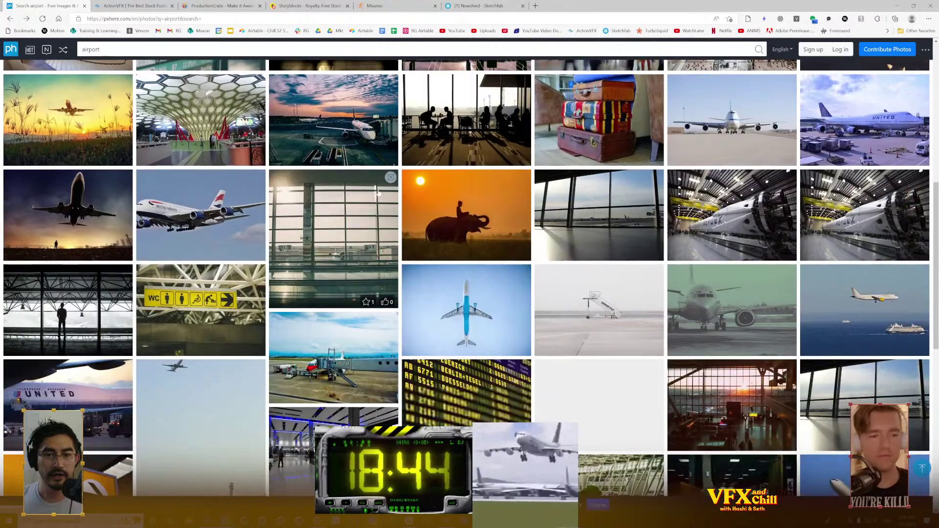
scroll(522, 144, "down", 4)
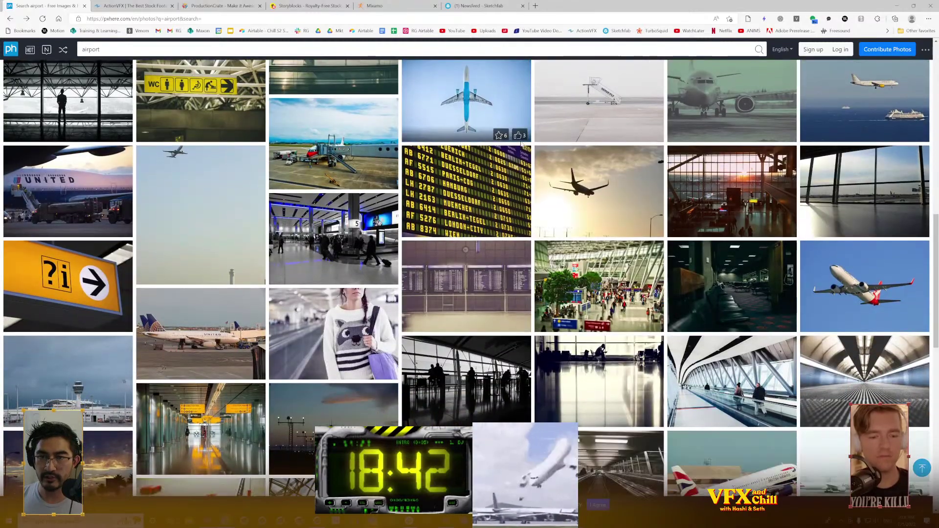
scroll(522, 144, "down", 6)
scroll(144, 176, "up", 1)
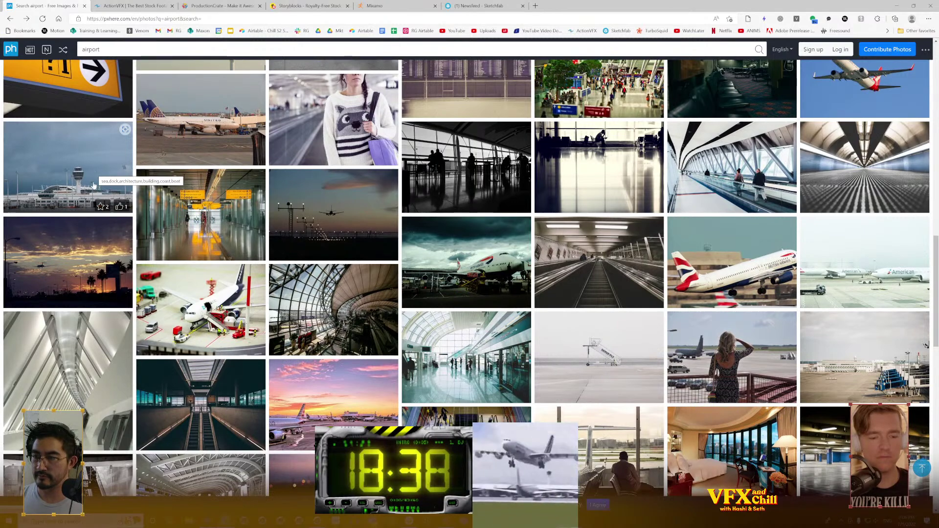
scroll(94, 185, "down", 2)
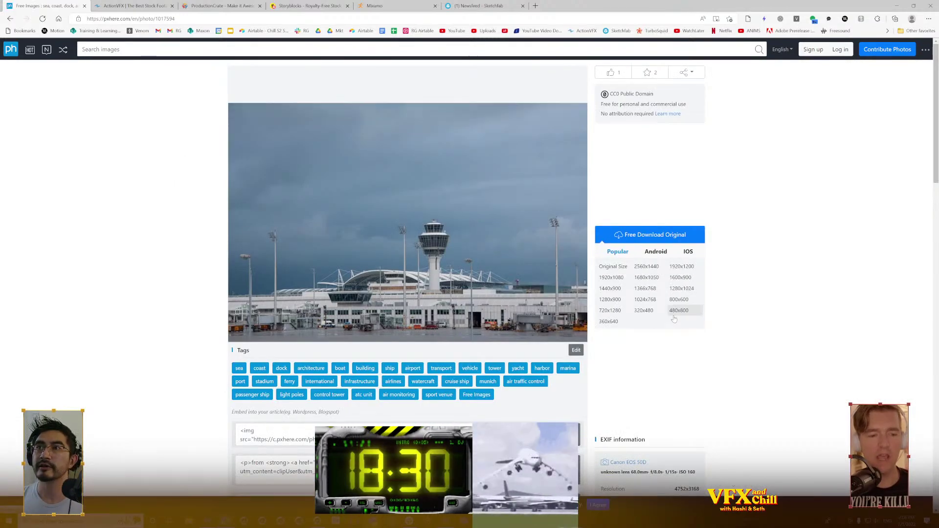
Download the original control tower photo as a guest and save it as Airport.jpg in the ELEMENTS folder
left_click(643, 234)
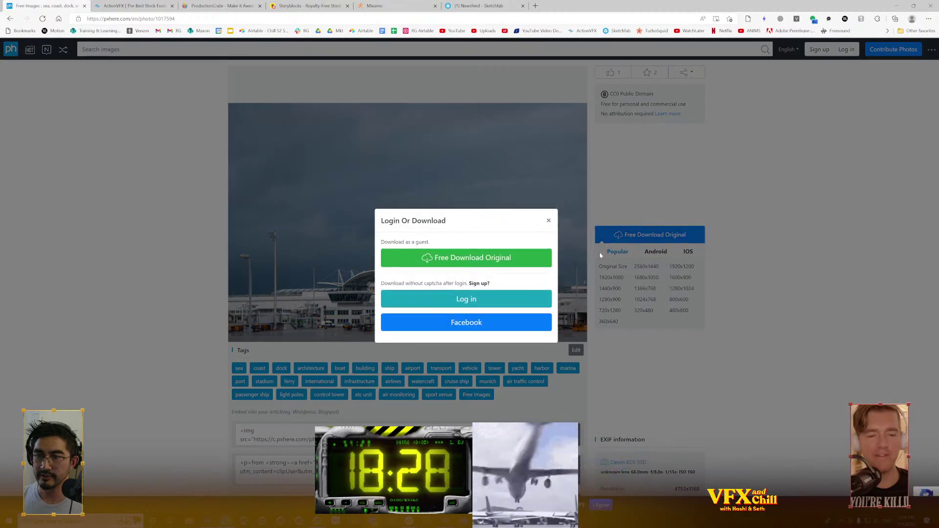
left_click(488, 258)
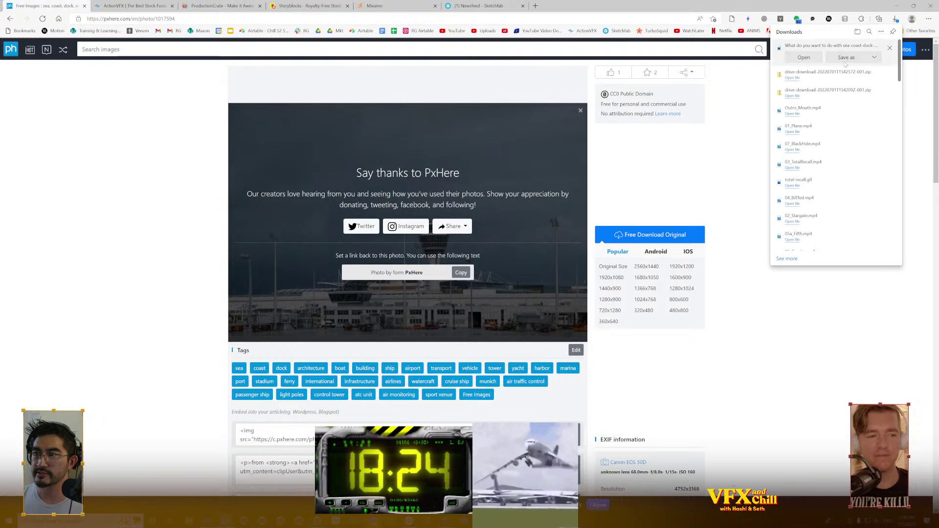
left_click(839, 59)
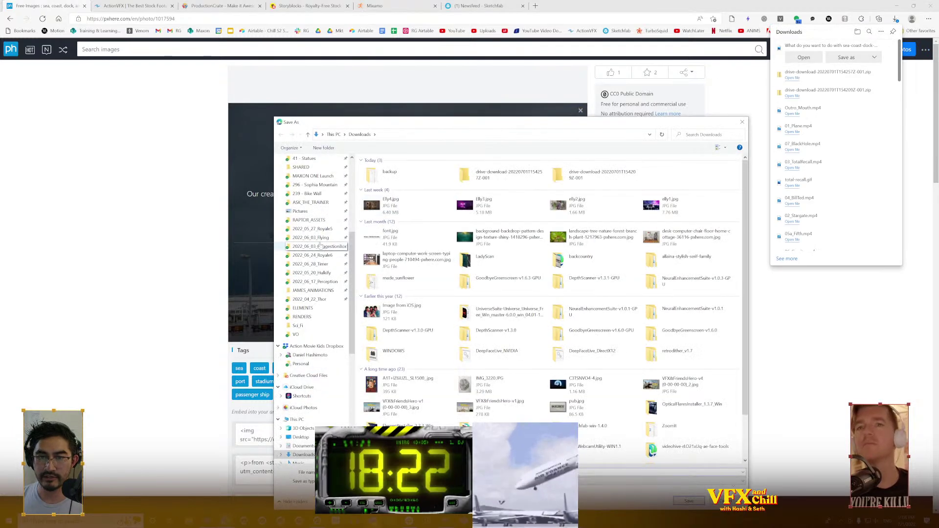
left_click(308, 309)
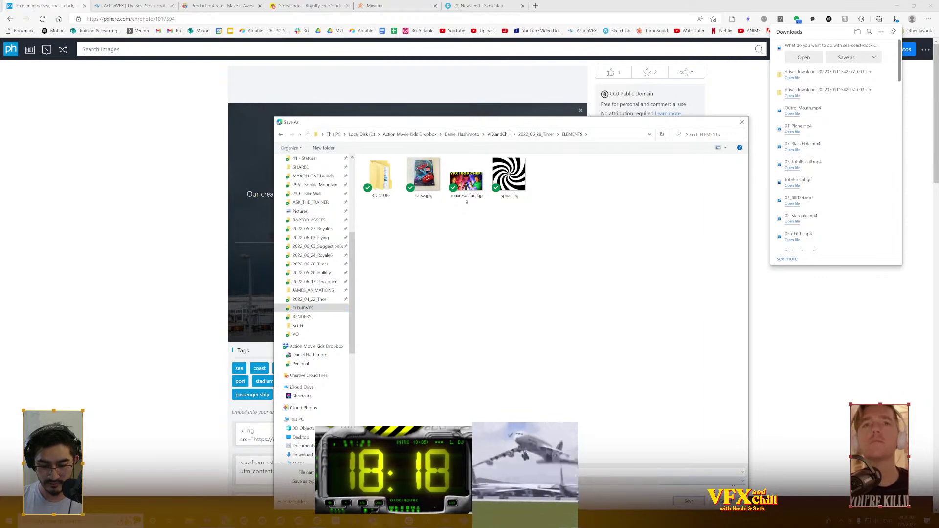
key("Return")
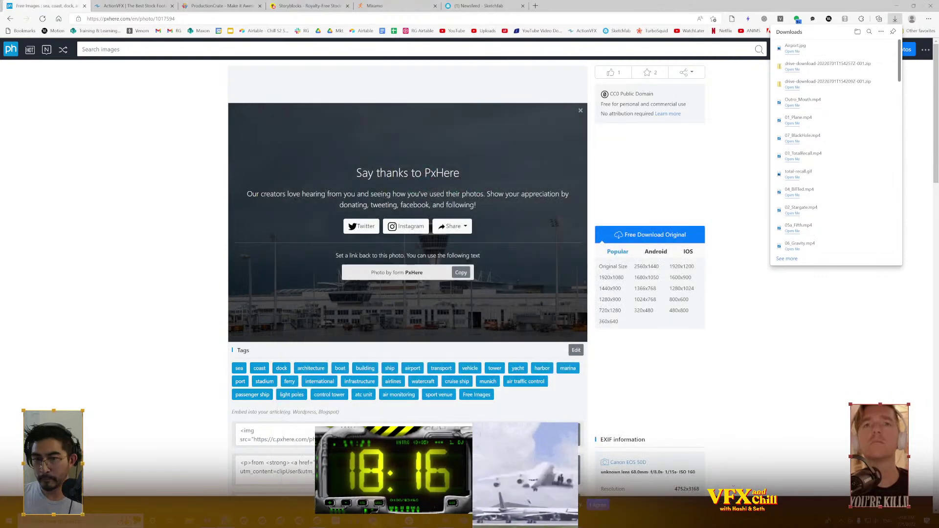
Switch back to After Effects and select the Element layer in Comp 1
key("alt+Tab")
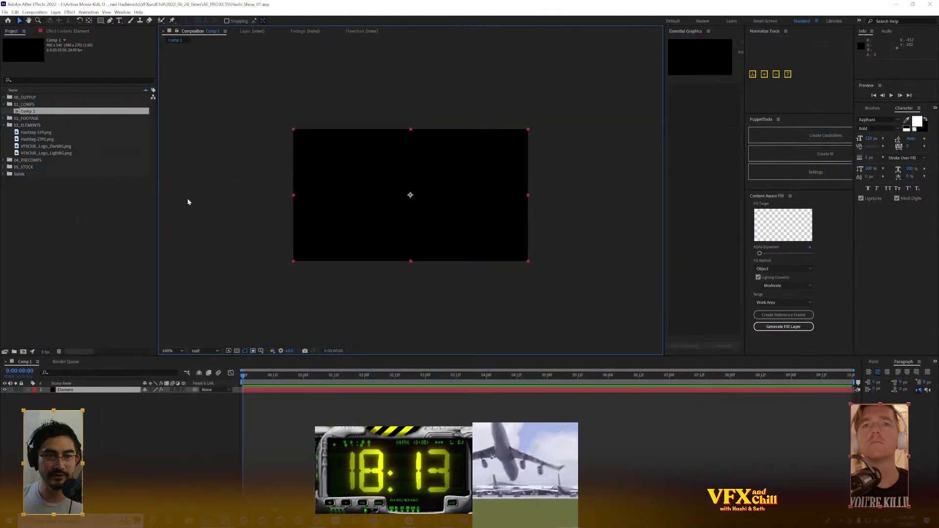
left_click(308, 208)
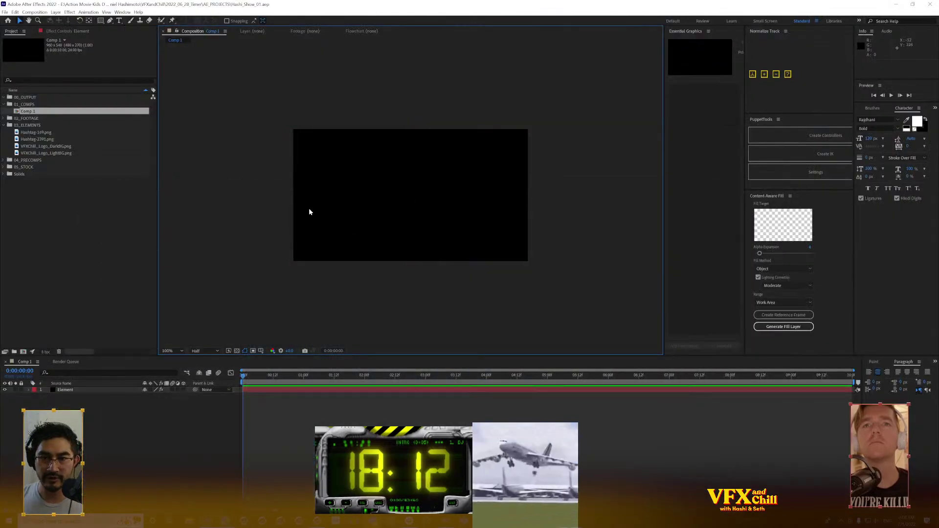
left_click(368, 209)
left_click(61, 197)
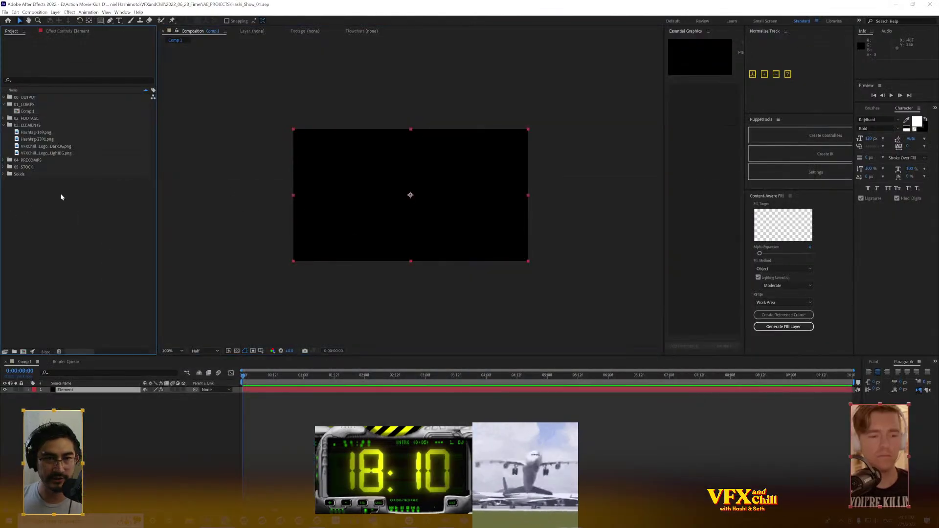
left_click(57, 111)
left_click(106, 397)
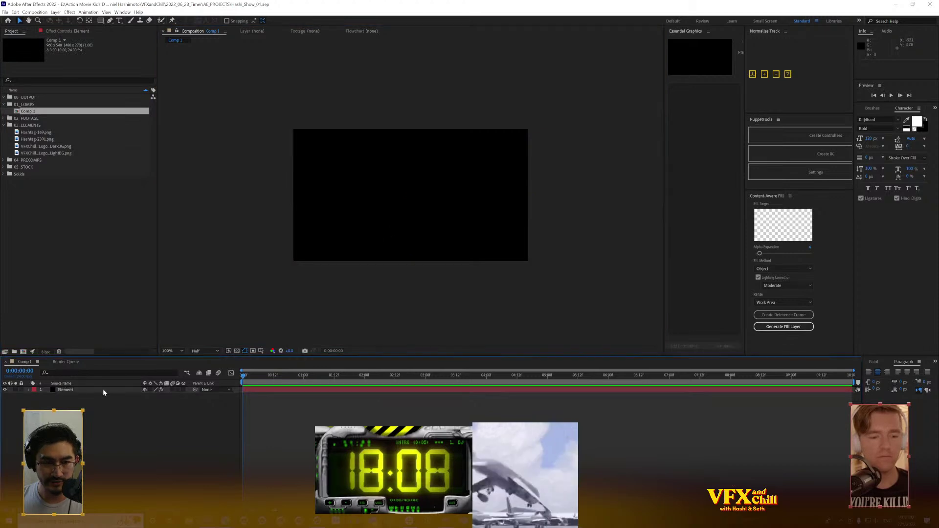
left_click(106, 391)
Import Airport.jpg from the ELEMENTS folder into the project
double_click(89, 273)
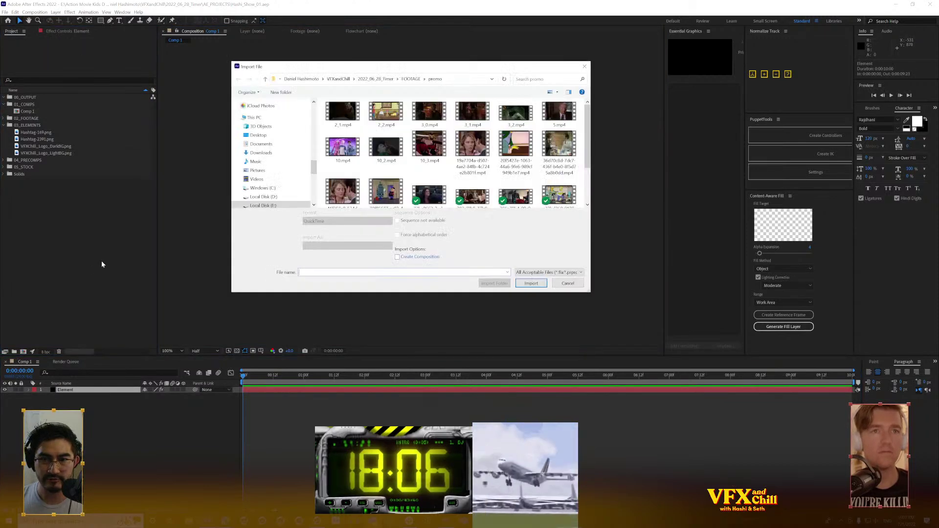
left_click_drag(313, 168, 313, 104)
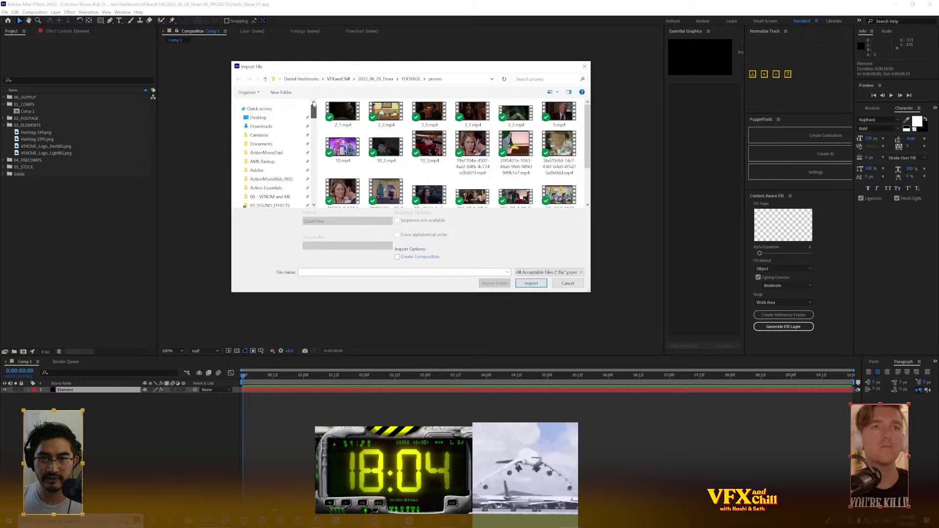
left_click(283, 118)
scroll(285, 161, "down", 4)
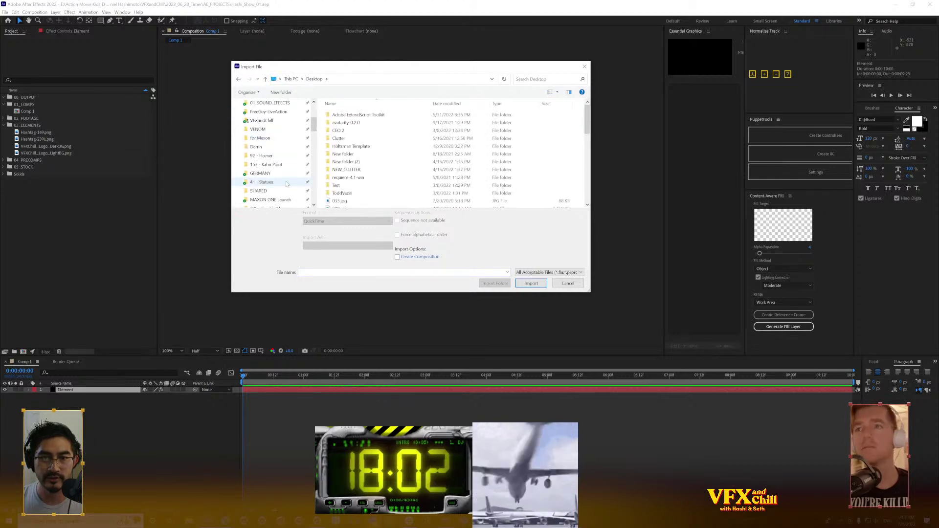
scroll(284, 171, "down", 5)
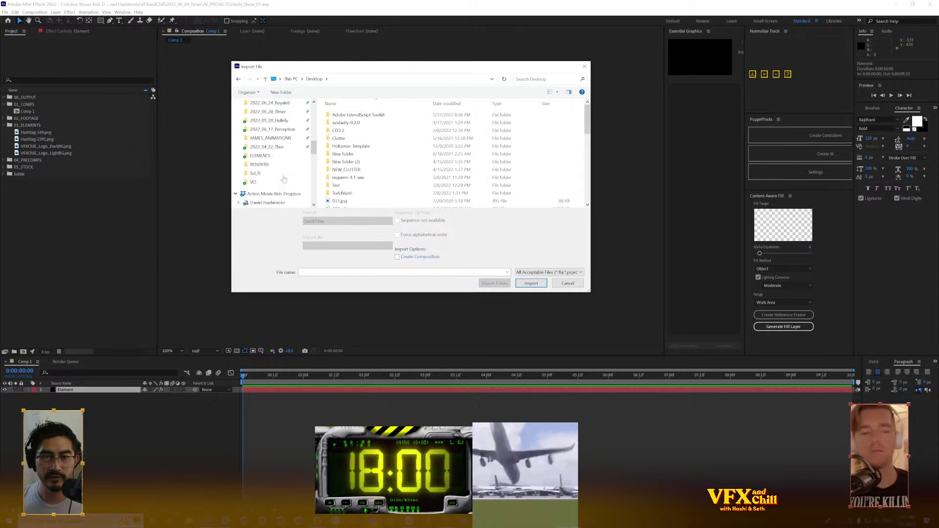
left_click(264, 156)
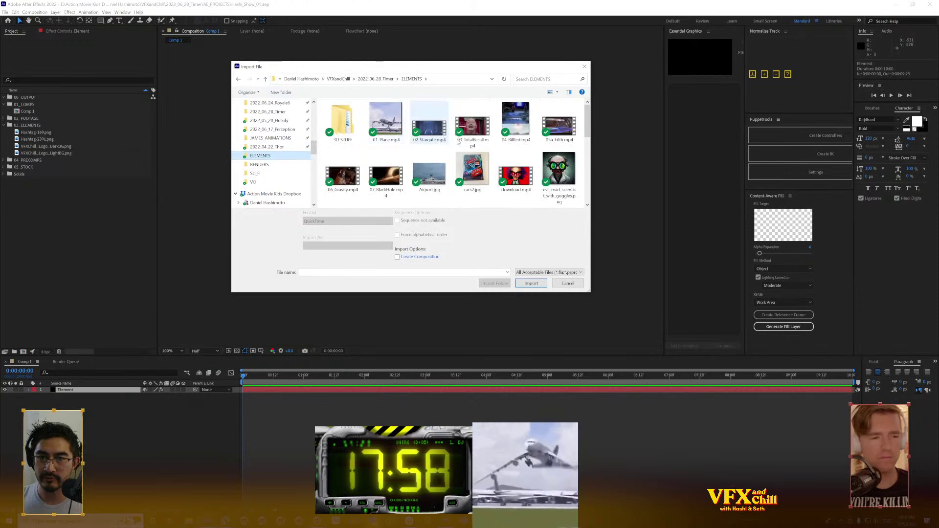
double_click(347, 130)
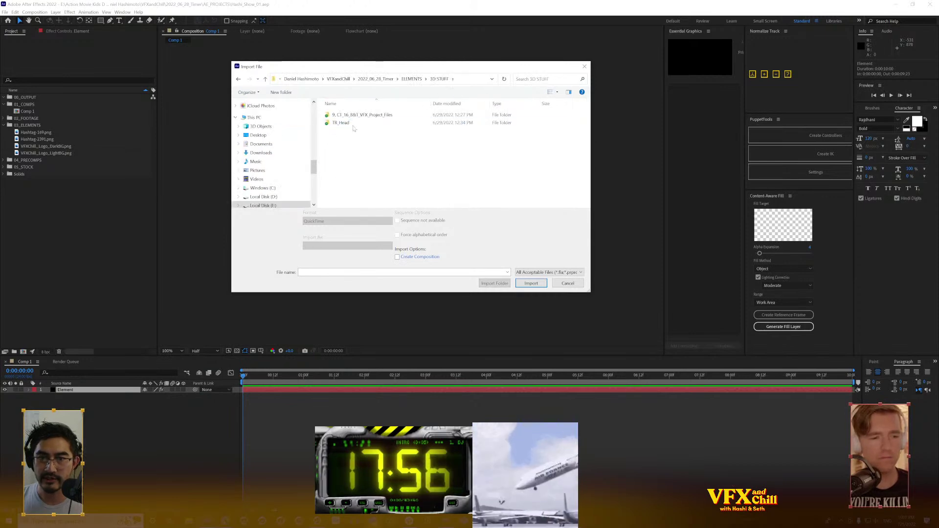
left_click(412, 79)
scroll(488, 169, "down", 5)
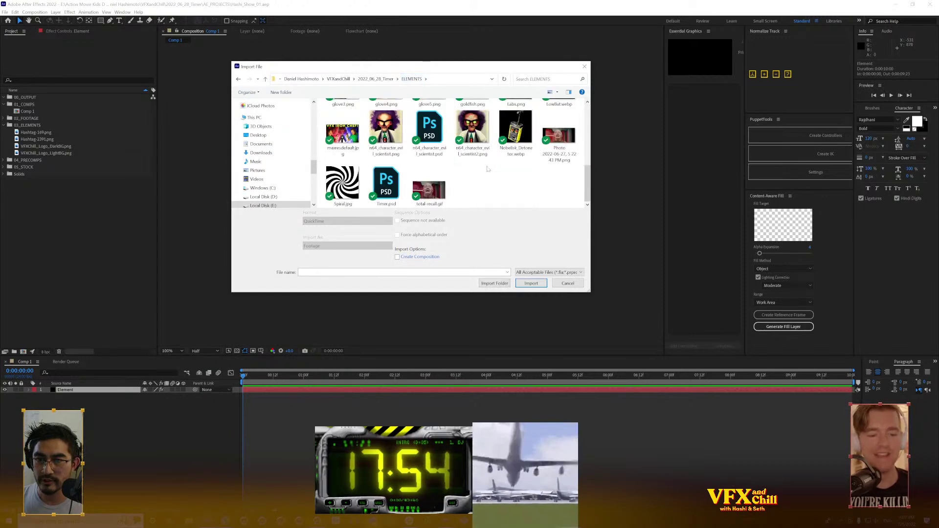
scroll(487, 169, "up", 4)
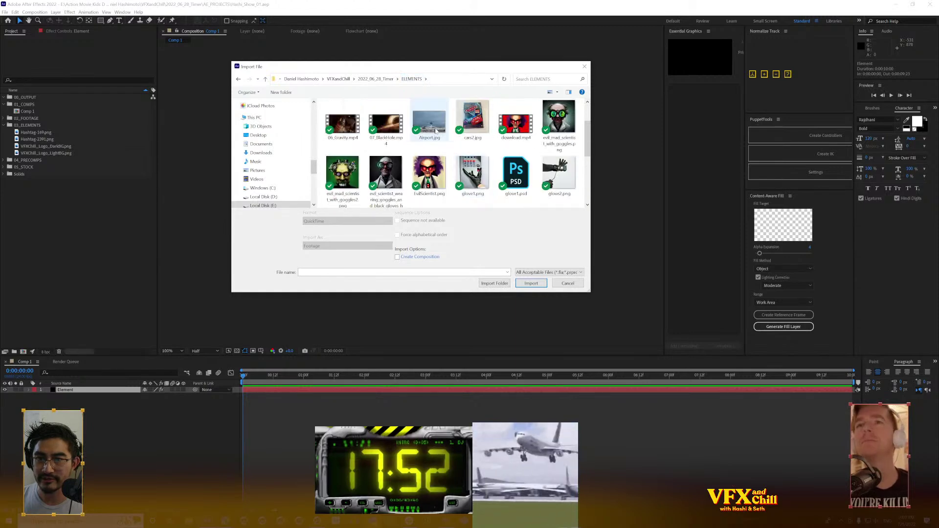
double_click(437, 133)
Add Airport.jpg to Comp 1 beneath the Element layer and shift the photo to bring the control tower into frame
left_click_drag(29, 174, 59, 178)
key("ctrl+slash")
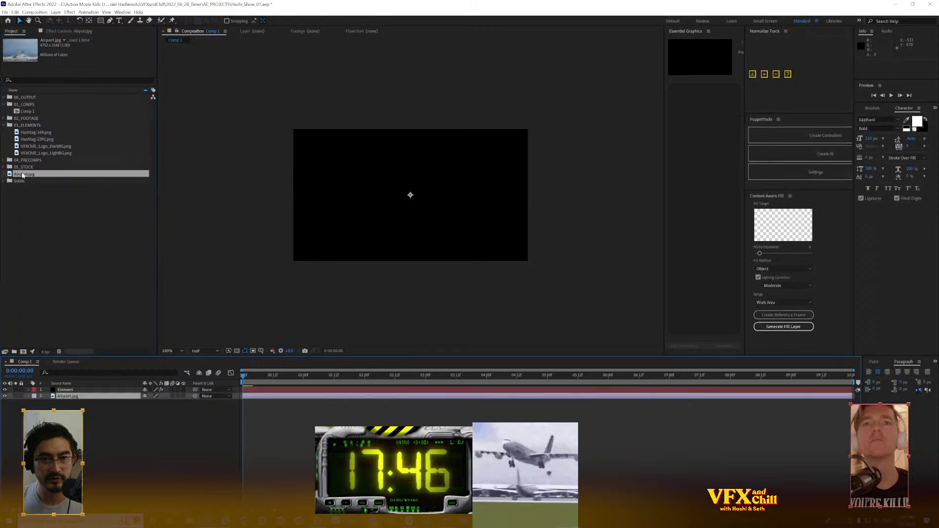
left_click_drag(566, 260, 543, 204)
Scale the airport layer to 31% and move it lower so the tower sits near the middle of the frame
key("s")
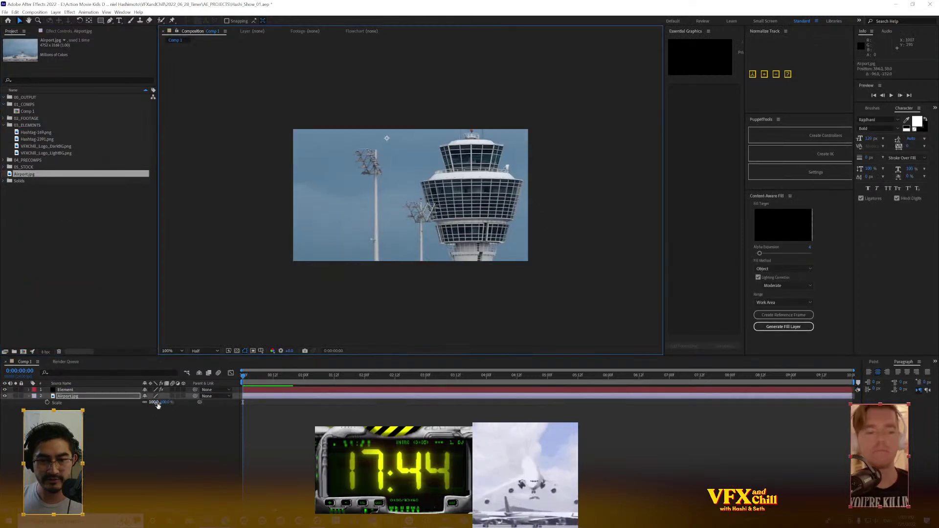
left_click_drag(153, 403, 147, 406)
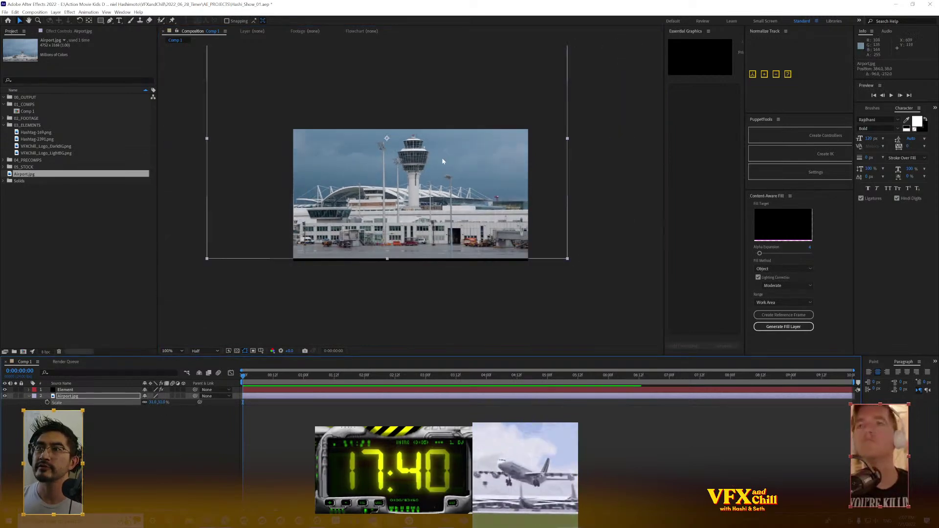
left_click_drag(429, 159, 448, 196)
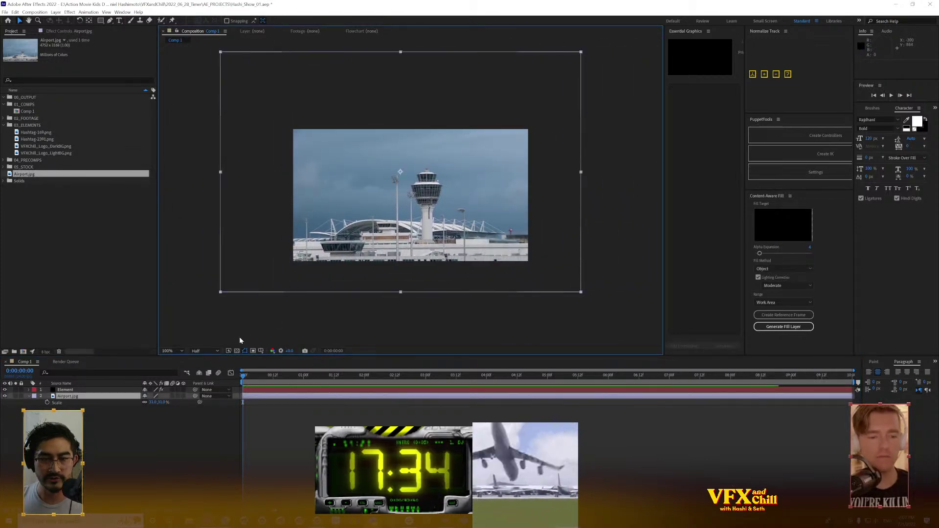
Make the airport layer 3D and add a two-node camera to the composition
left_click(184, 396)
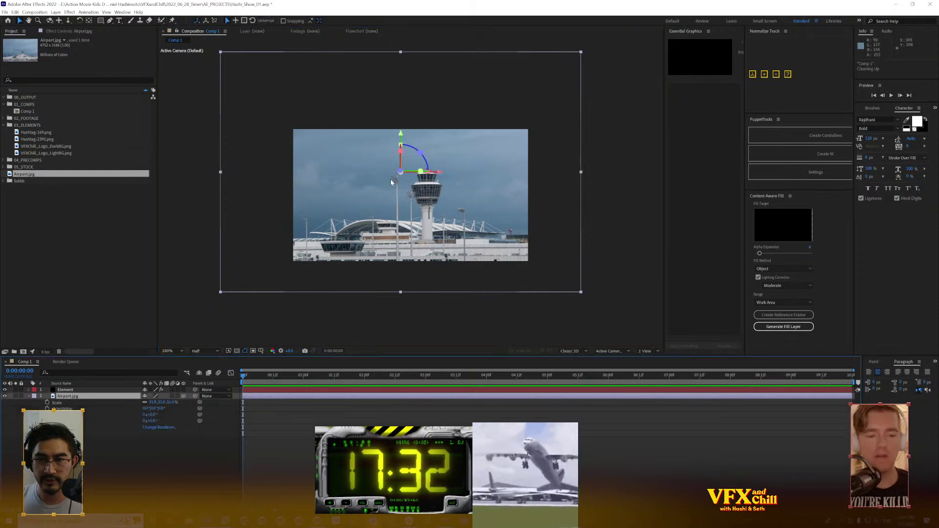
key("ctrl+alt+shift+c")
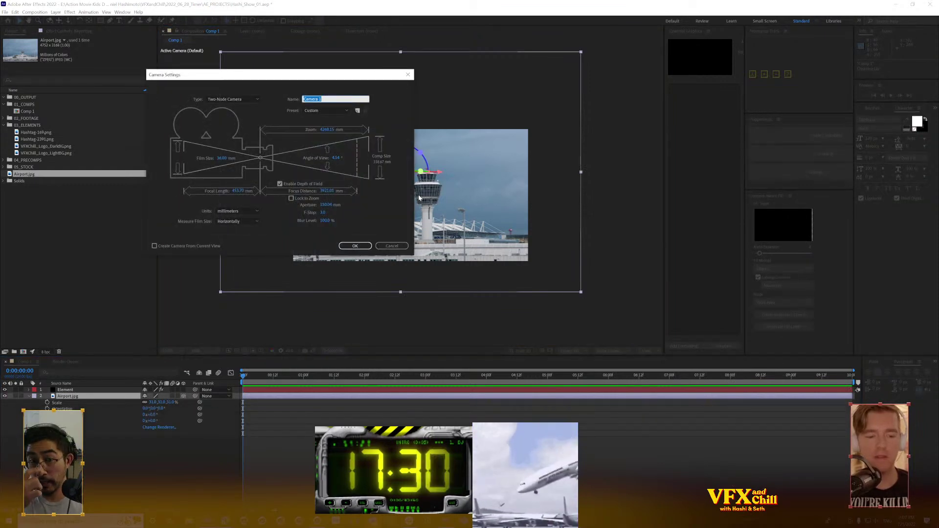
key("Return")
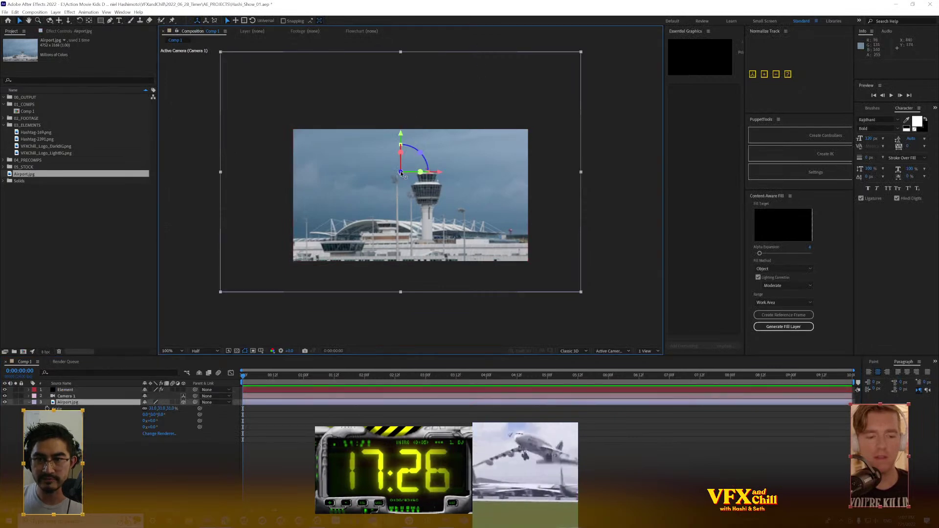
Set the viewer resolution to Full and push the airport layer farther back along its Z position
left_click(401, 174)
left_click(205, 351)
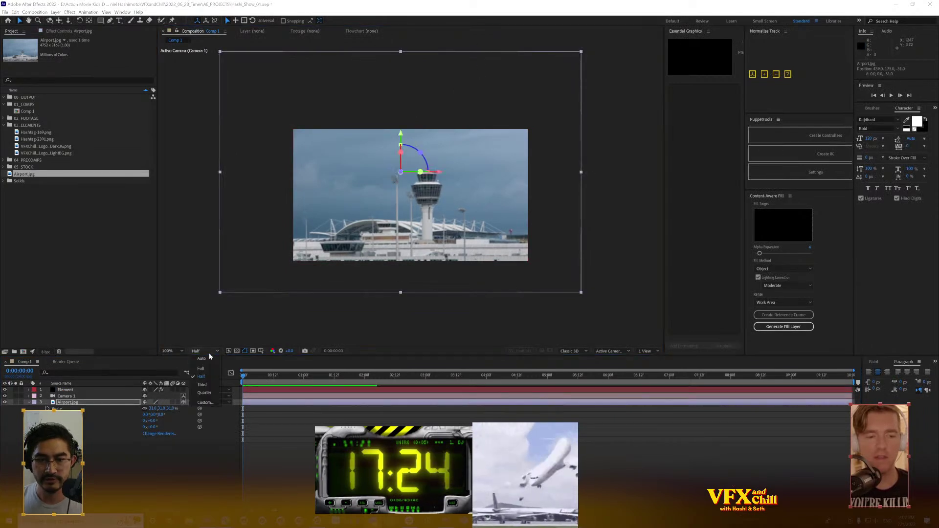
left_click(210, 367)
key("period")
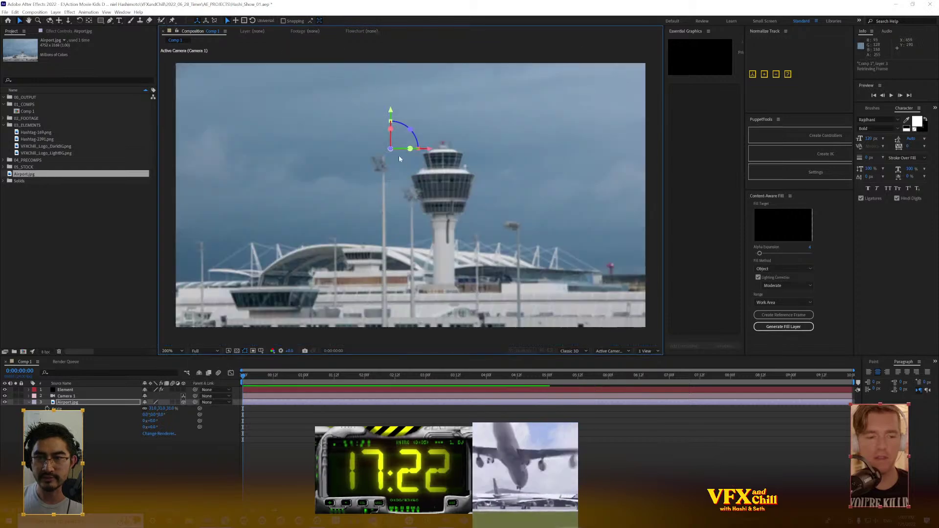
key("p")
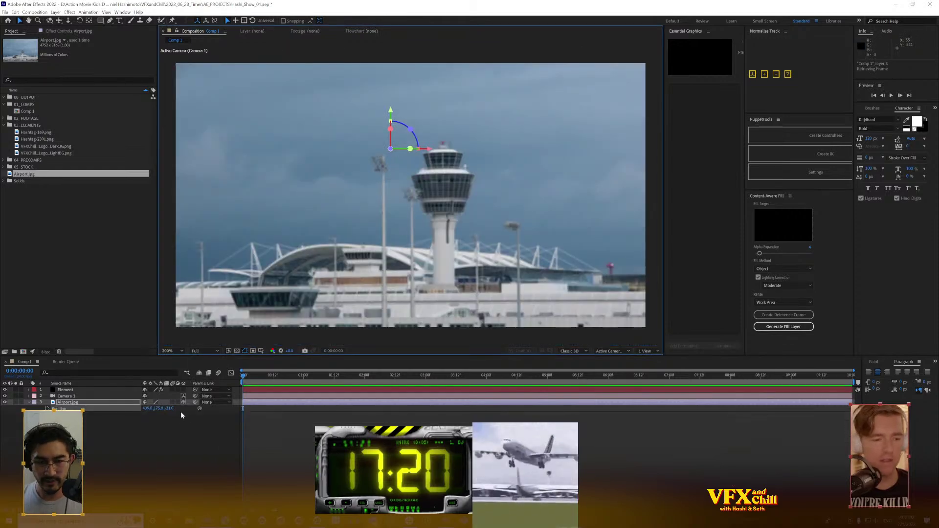
left_click_drag(169, 408, 328, 352)
Turn off depth of field in the camera's options
key("a")
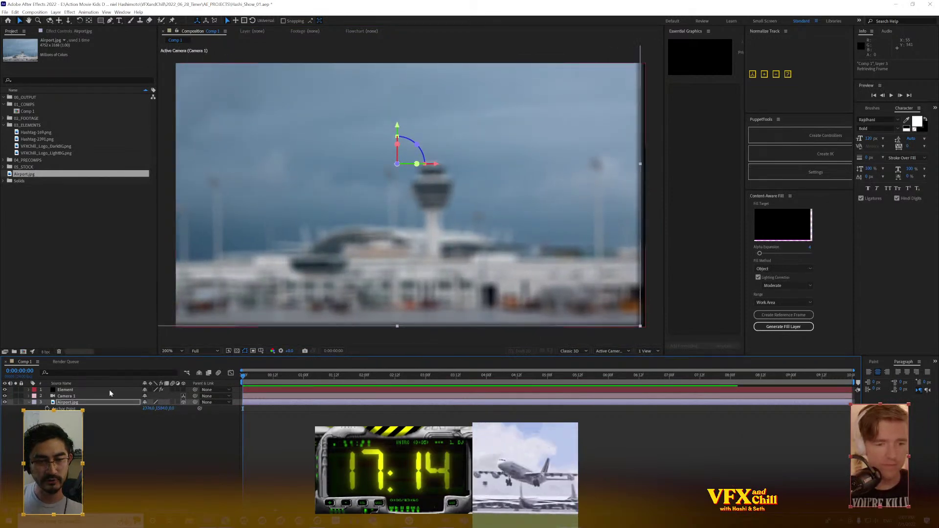
left_click(110, 395)
key("a")
key("a")
left_click(147, 414)
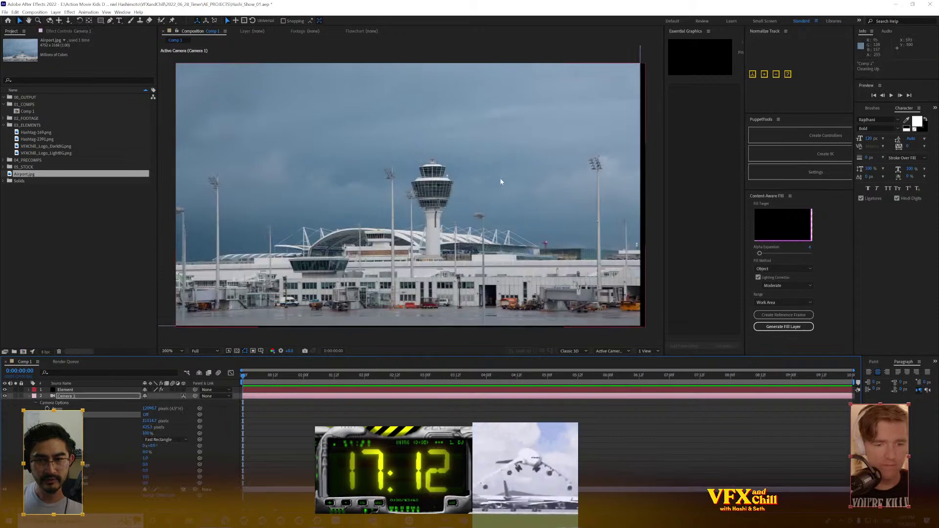
Move the airport layer up in the frame so the terminal's base and the tarmac show
left_click(445, 190)
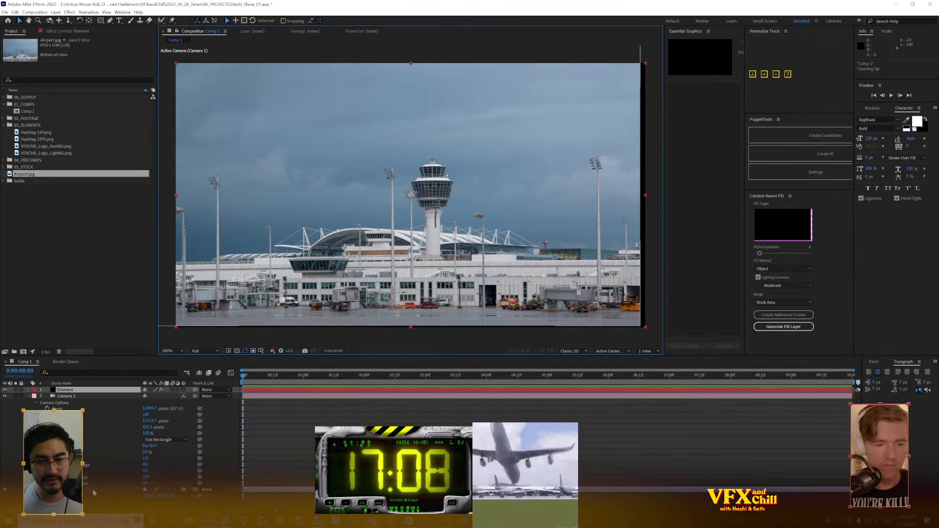
left_click(163, 490)
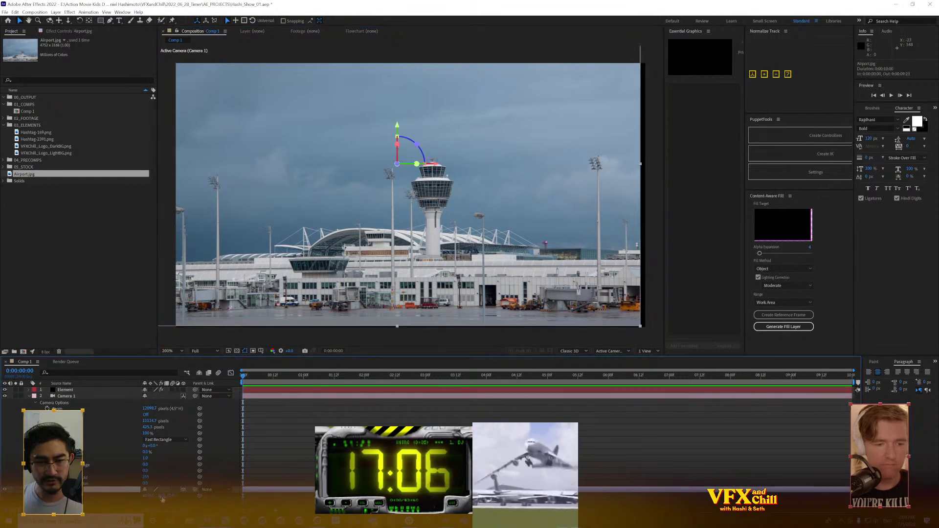
scroll(376, 245, "down", 2)
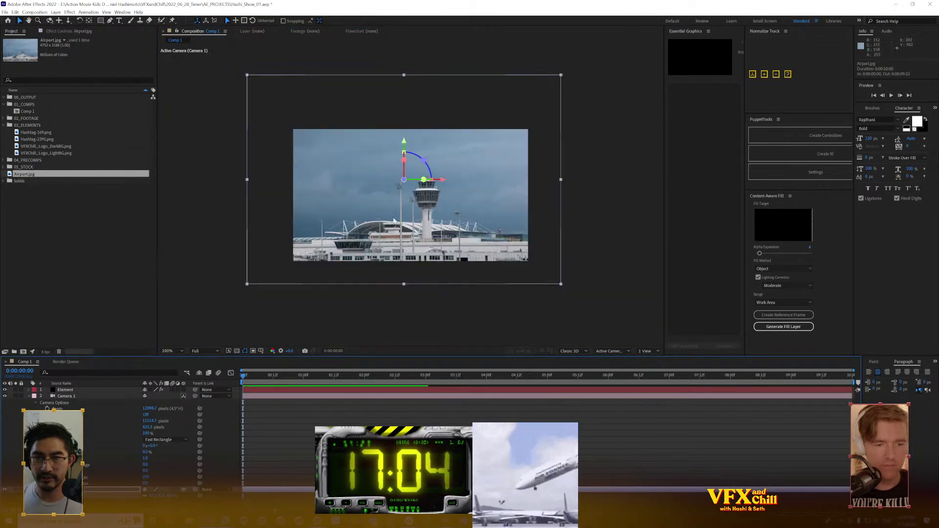
left_click_drag(418, 211, 422, 216)
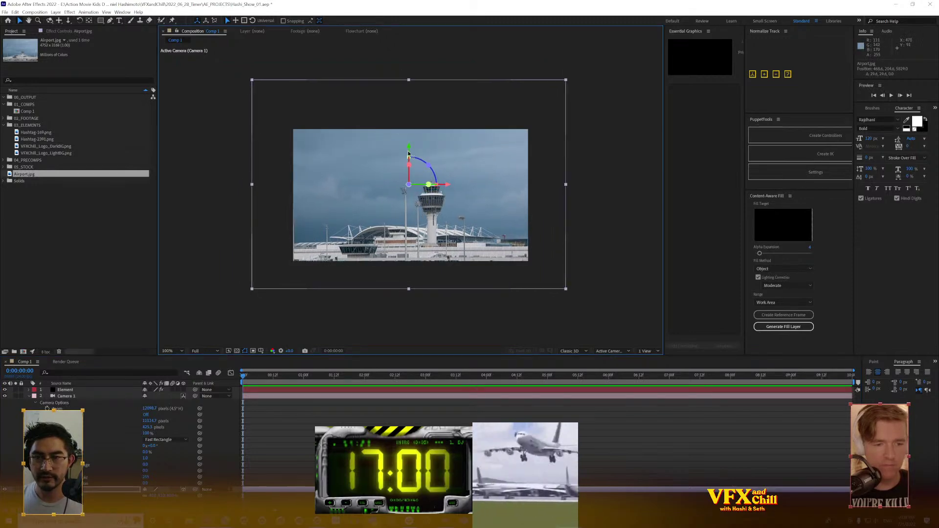
left_click_drag(409, 147, 411, 111)
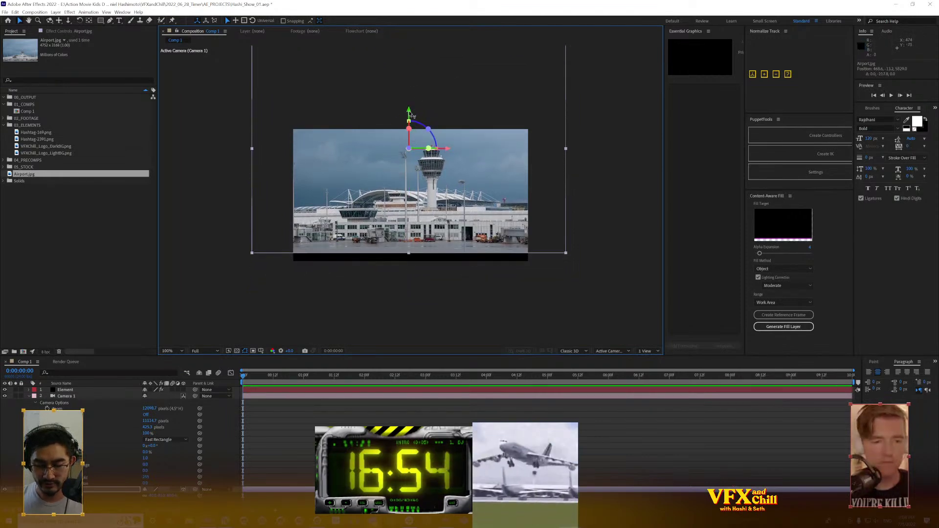
Move the airport layer's anchor point down to the base of the terminal and duplicate the layer
key("y")
left_click_drag(411, 116, 405, 247)
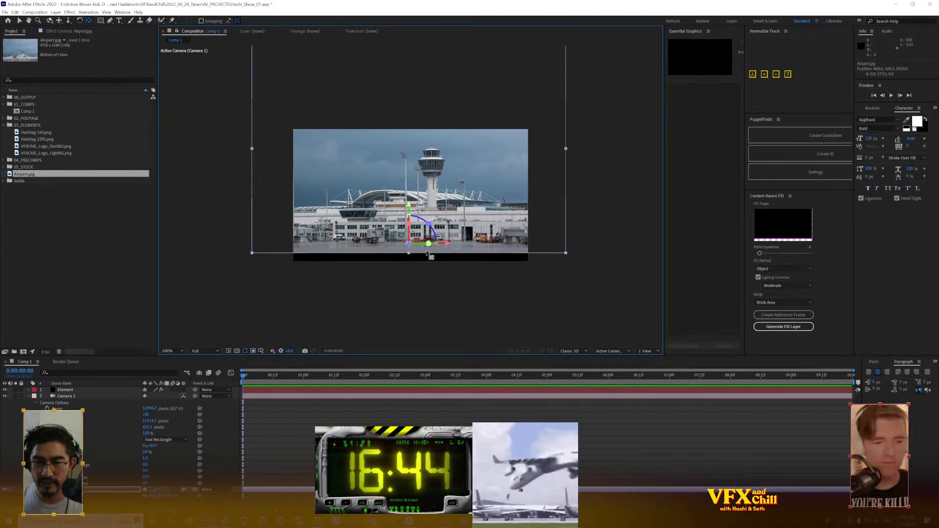
key("ctrl+slash")
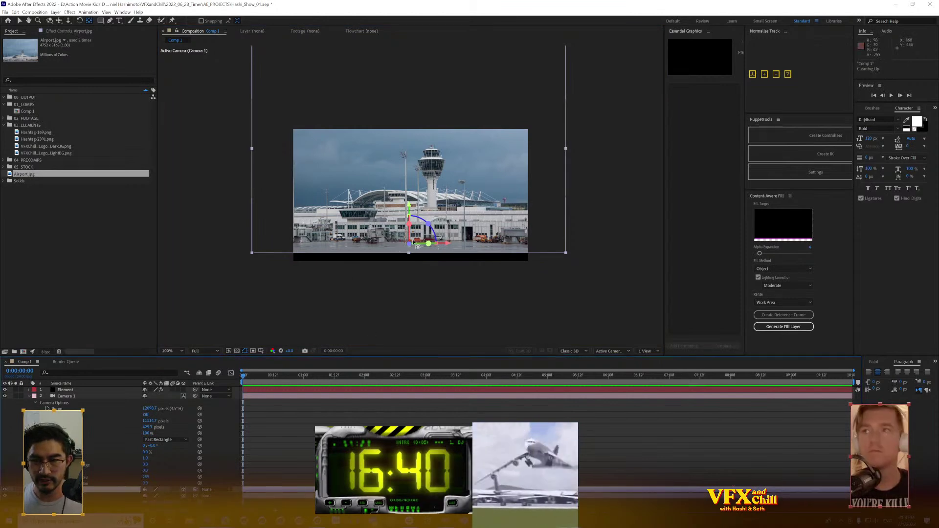
Rotate one airport copy to 270° X orientation so it lies flat as a ground plane
key("w")
left_click_drag(410, 225, 412, 247)
key("v")
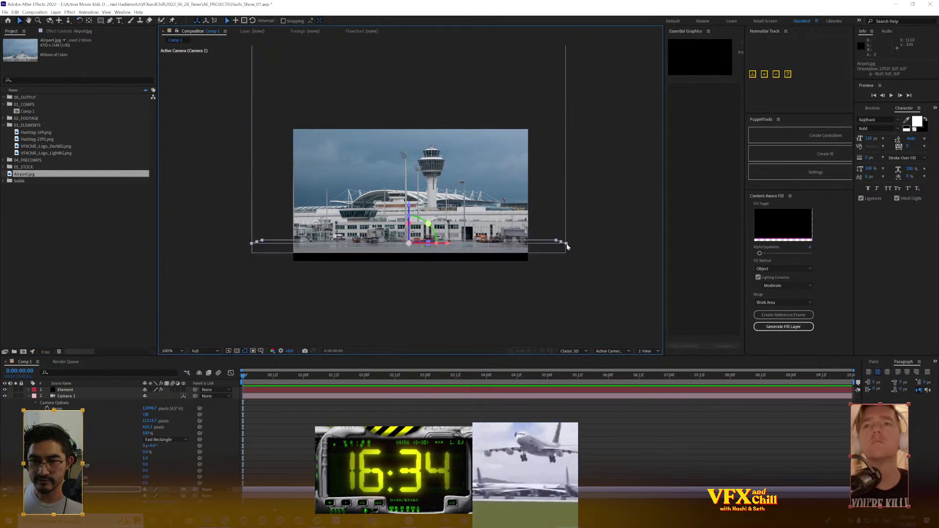
left_click_drag(567, 246, 647, 280)
key("ctrl+z")
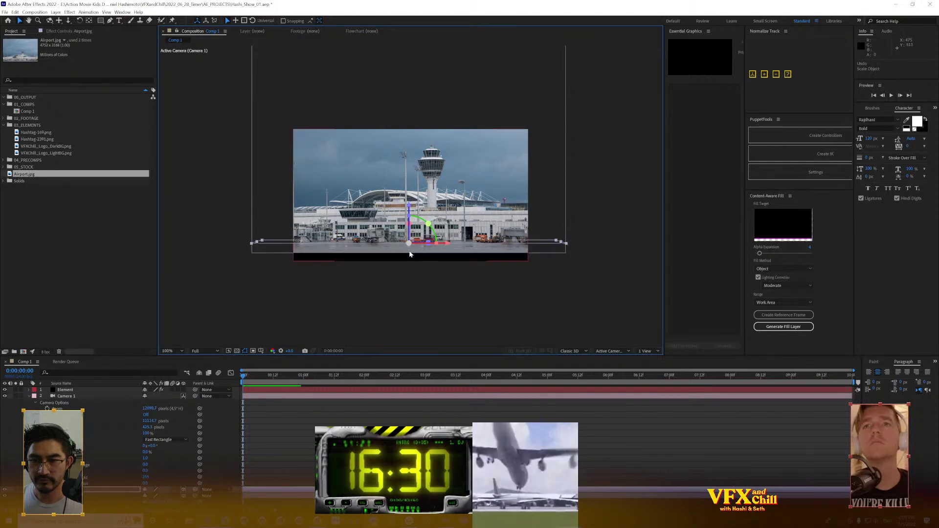
key("period")
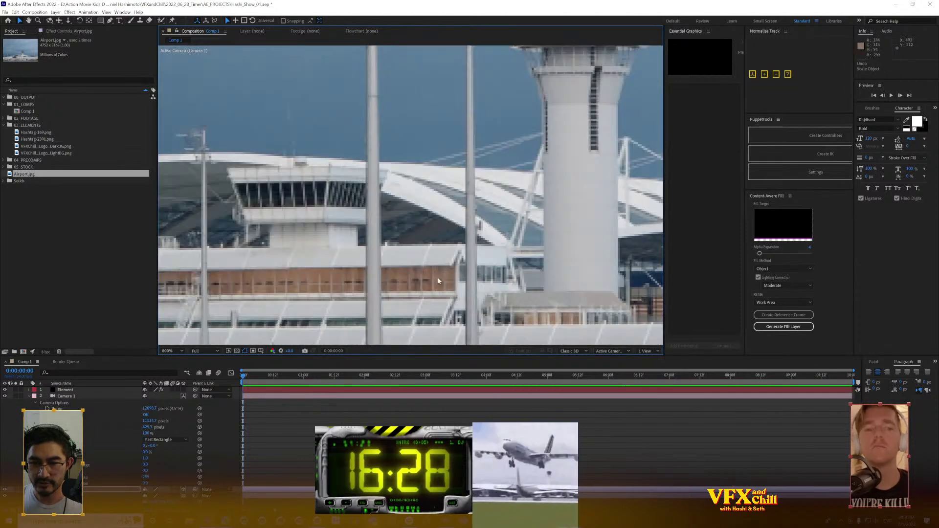
key("comma")
Using Custom View 1, stretch the flat airport copy along its Y scale to form a long ground plane, and return to the camera view
key("F11")
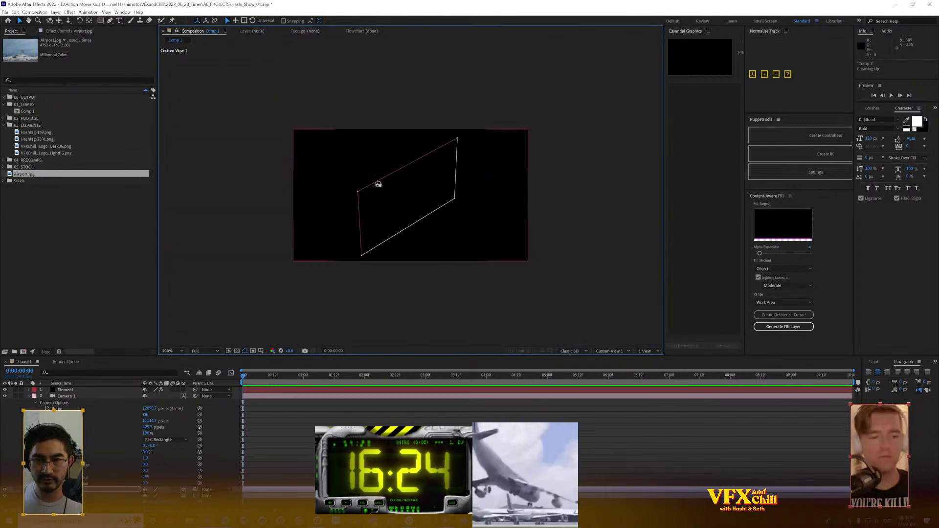
key("c")
left_click_drag(364, 172, 623, 302)
left_click_drag(283, 135, 703, 341)
scroll(441, 249, "up", 3)
key("v")
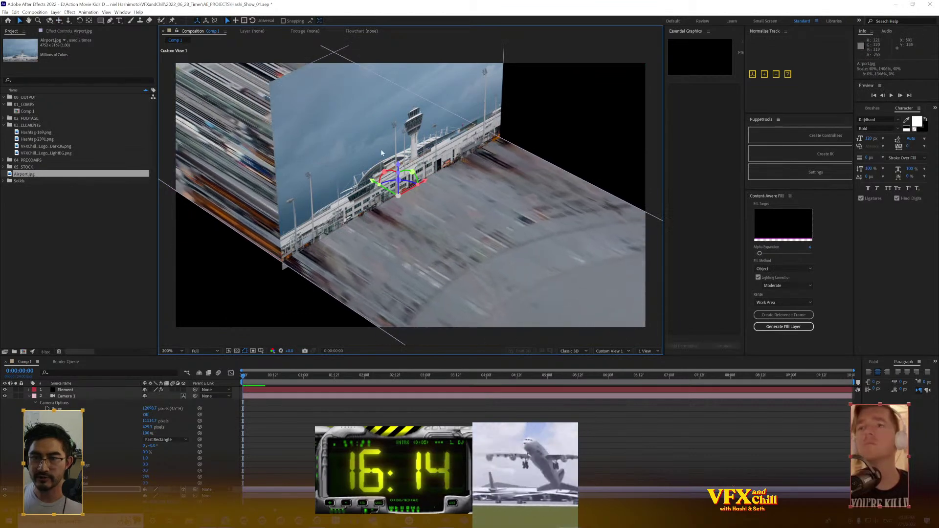
key("F12")
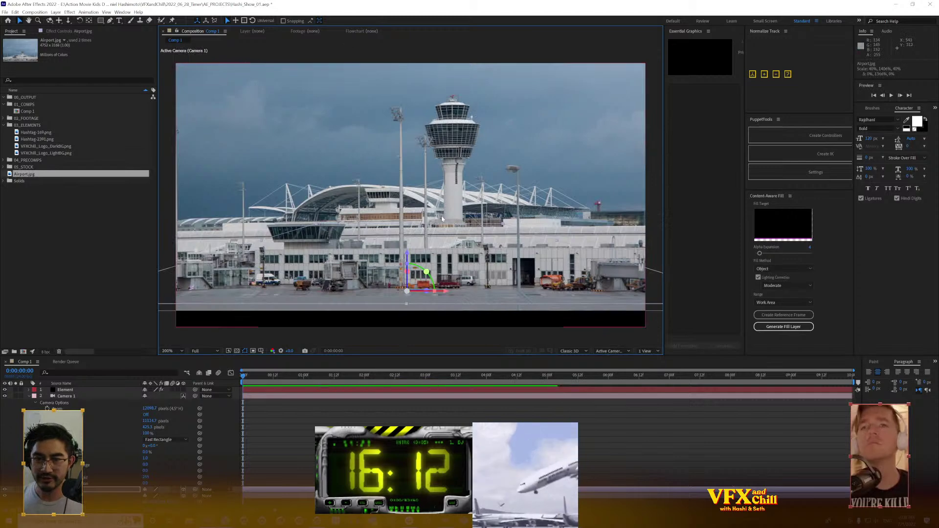
Orbit the camera around the scene to check how the airport backdrop and ground plane line up
scroll(441, 218, "down", 1)
key("c")
left_click_drag(434, 199, 434, 200)
key("c")
key("ctrl+z")
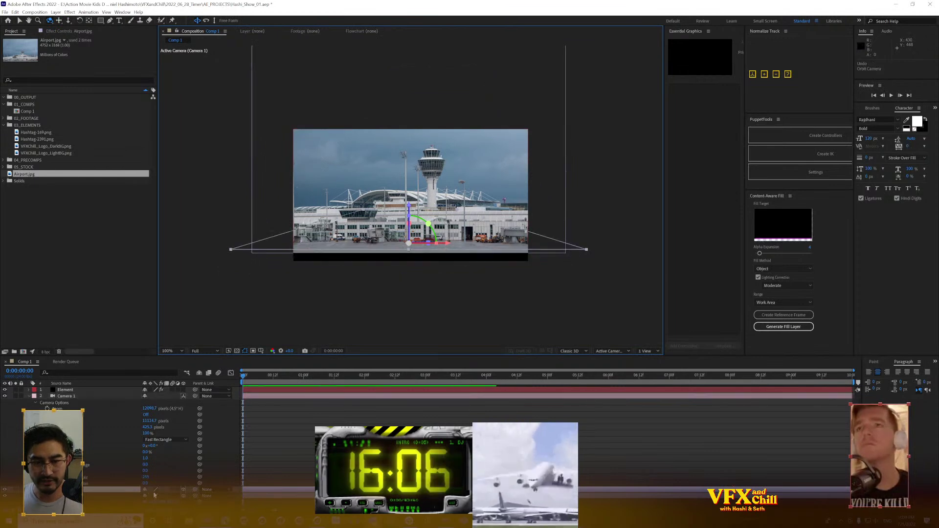
left_click_drag(387, 147, 459, 169)
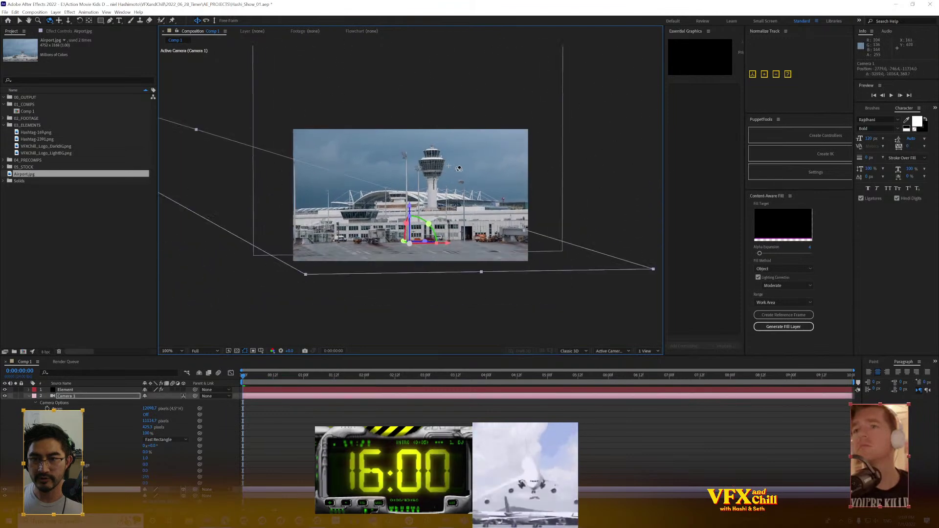
Undo the camera orbit and pan the camera so the base of the terminal sits at the frame's lower edge
key("ctrl+z")
key("ctrl+z")
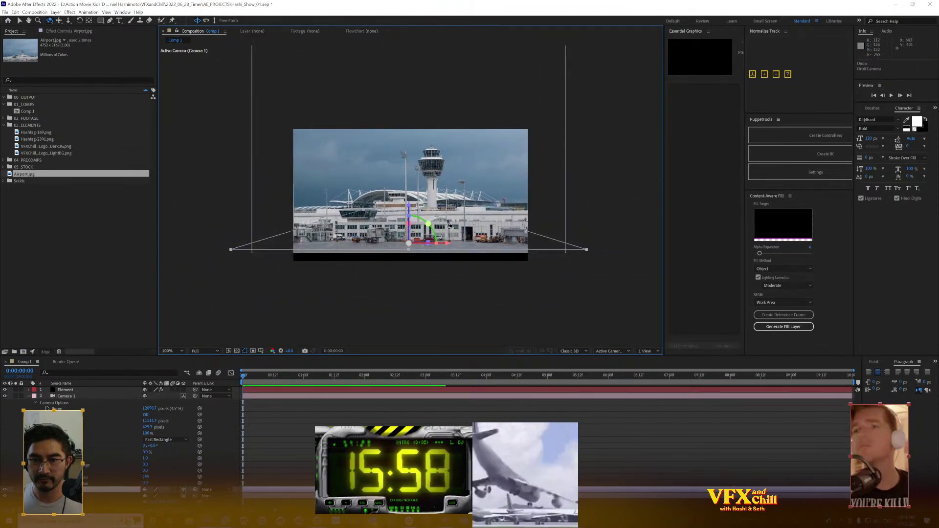
key("c")
left_click_drag(450, 226, 428, 186)
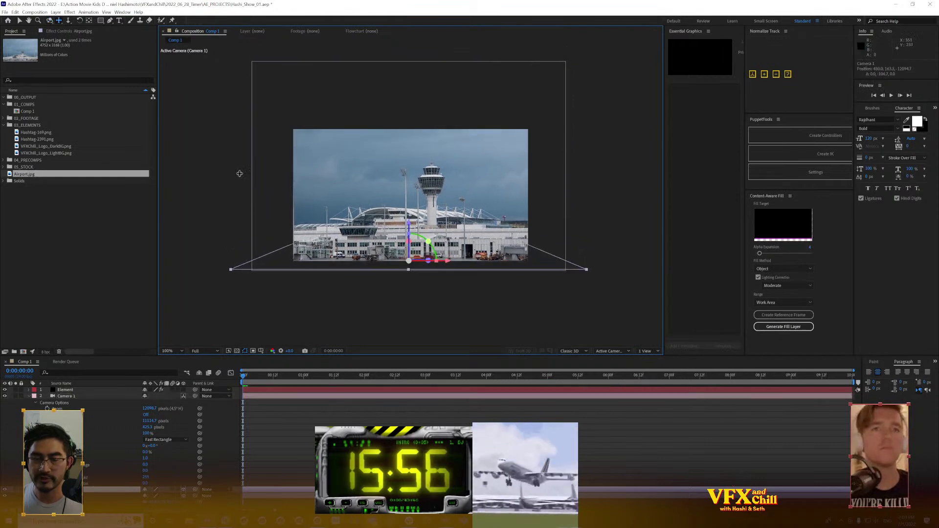
Collapse the camera layer's properties and save the project
left_click(67, 197)
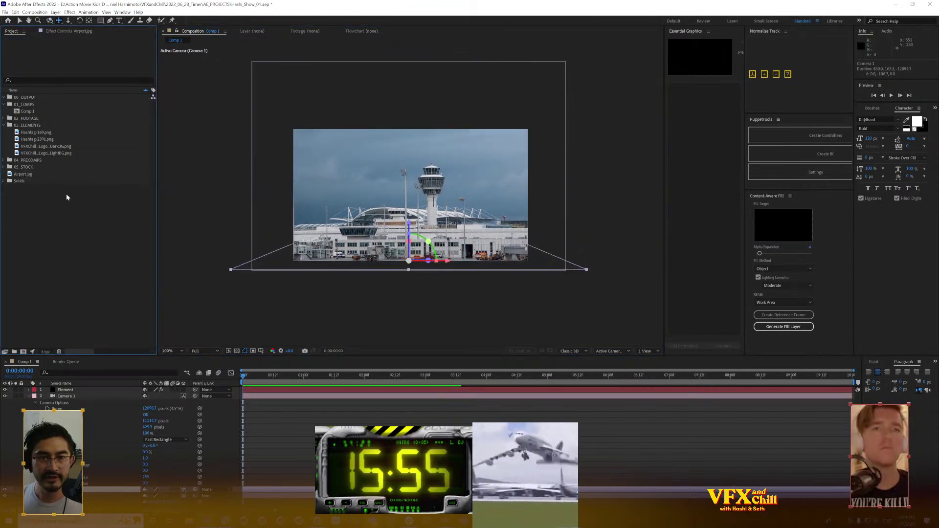
left_click(29, 397)
key("ctrl+s")
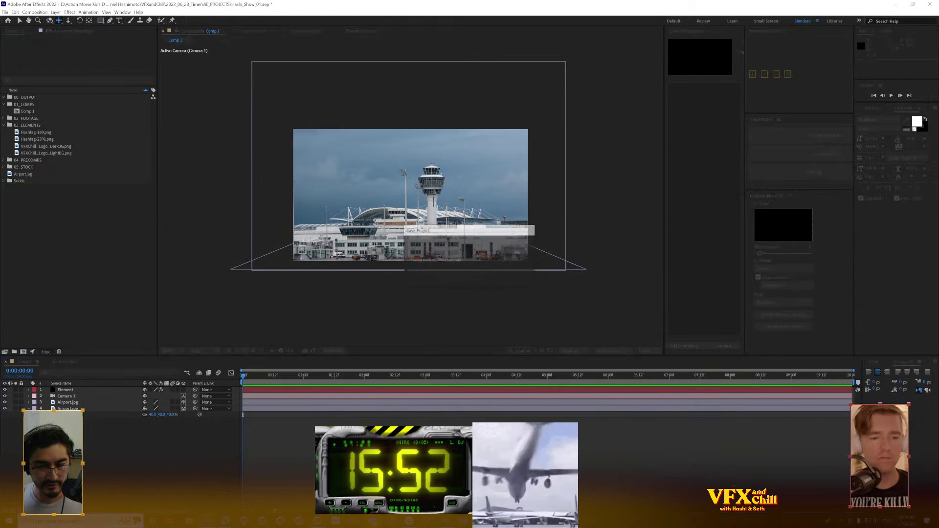
left_click(5, 12)
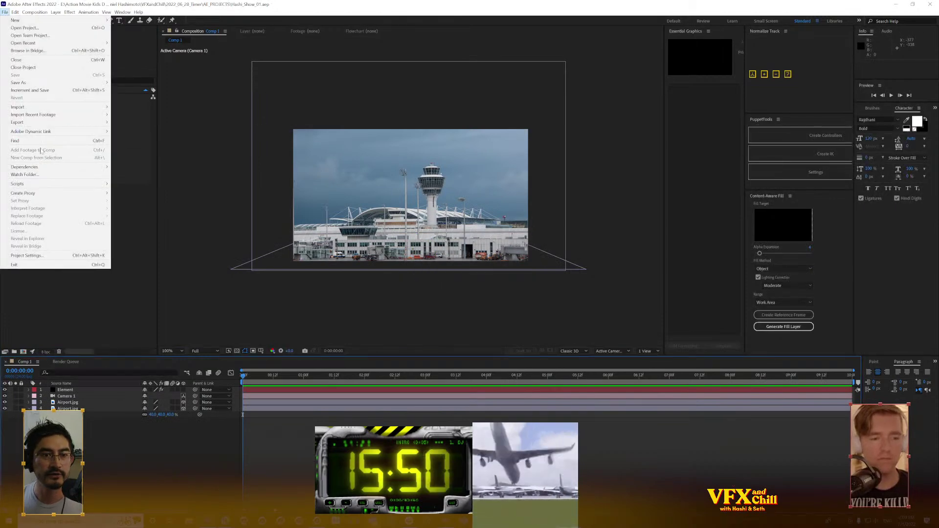
mouse_move(50, 167)
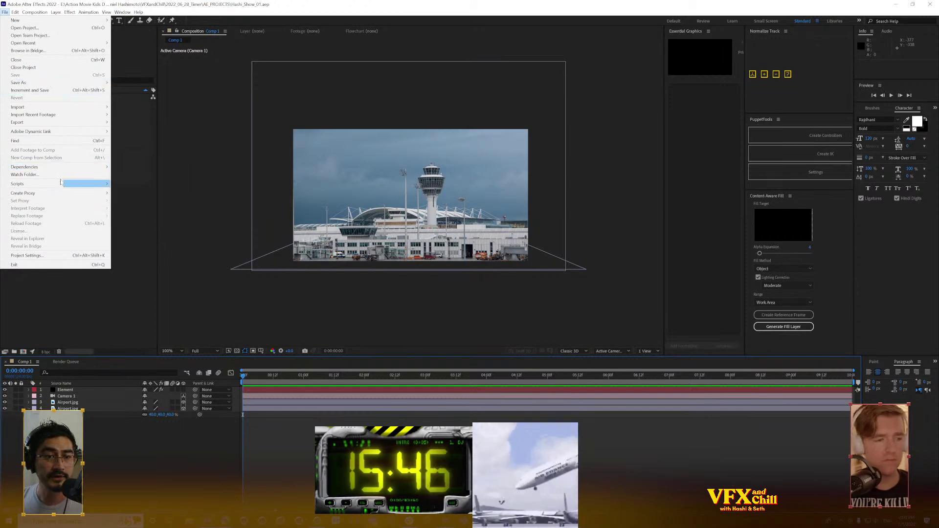
mouse_move(16, 12)
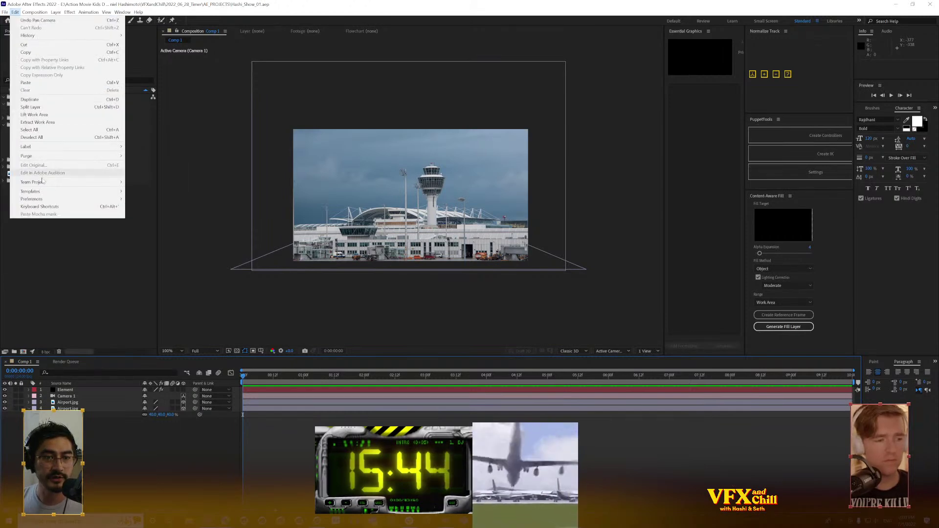
mouse_move(51, 200)
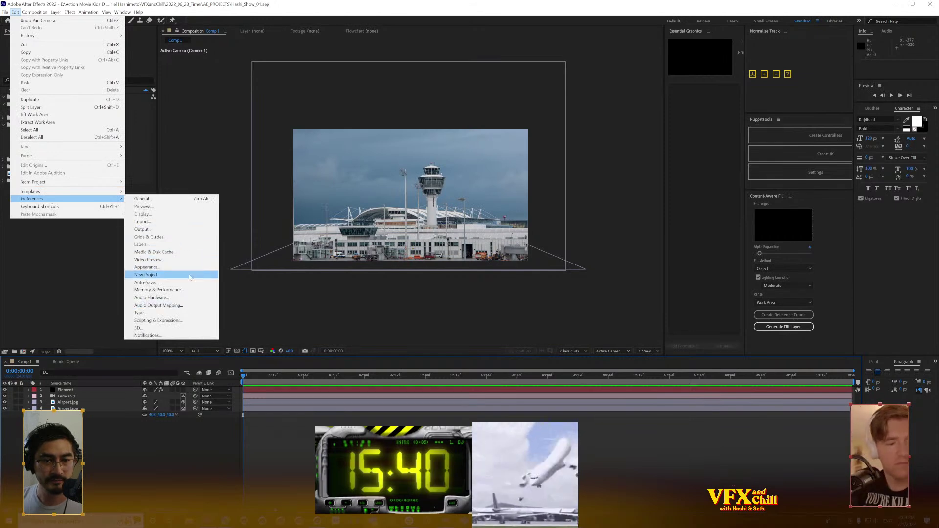
left_click(304, 418)
double_click(66, 396)
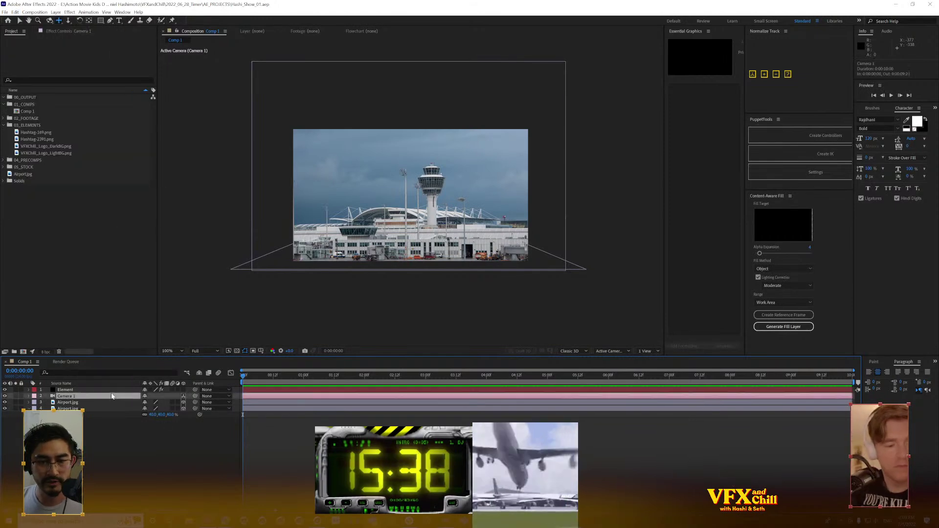
left_click(392, 246)
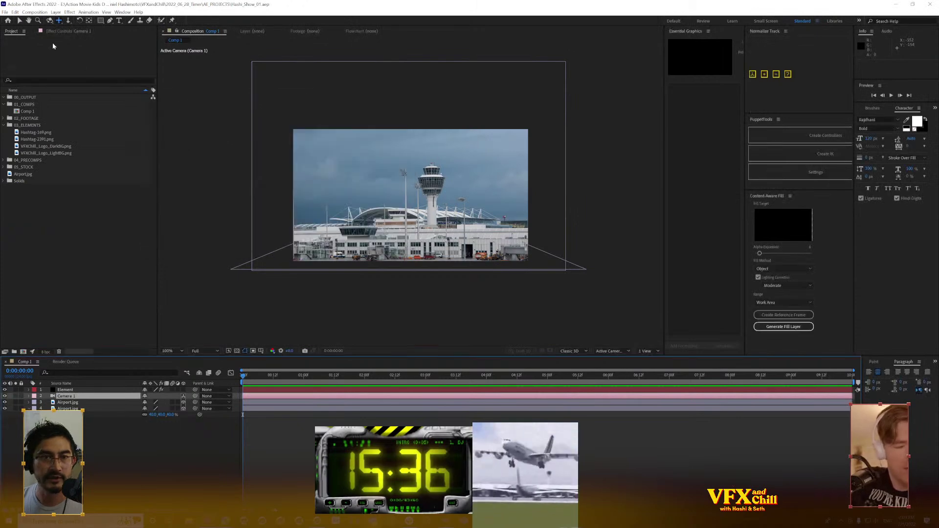
right_click(56, 89)
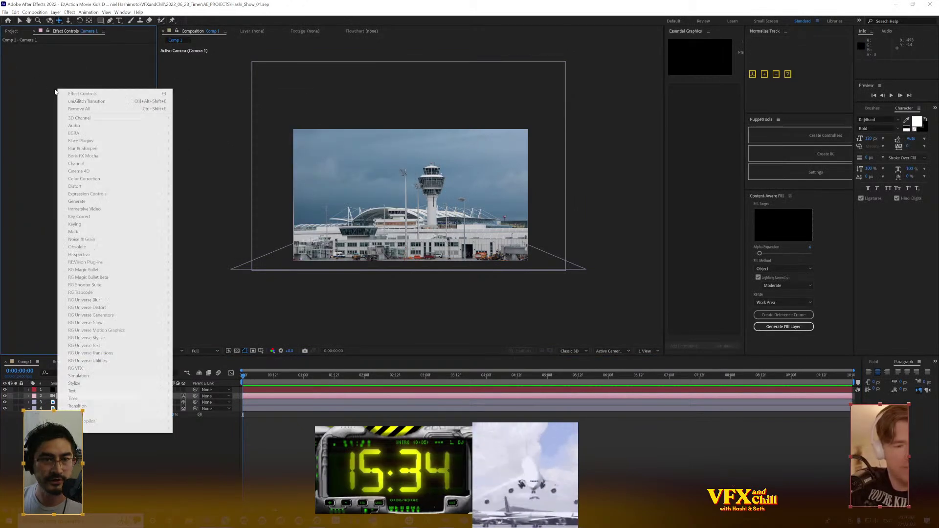
left_click(52, 155)
Open the Element layer's Scene Setup and add the Airliner_03 model from the Jet_Strike collection
left_click(72, 390)
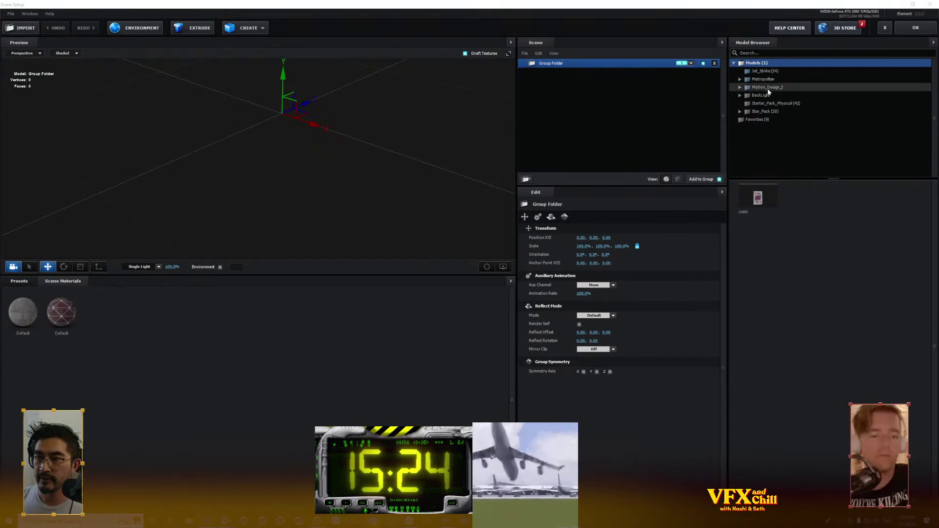
left_click(764, 72)
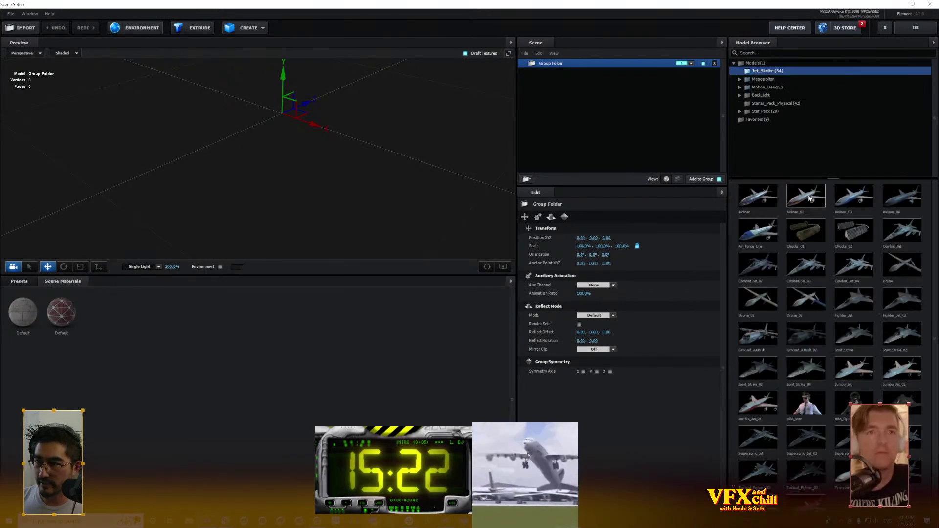
left_click(857, 203)
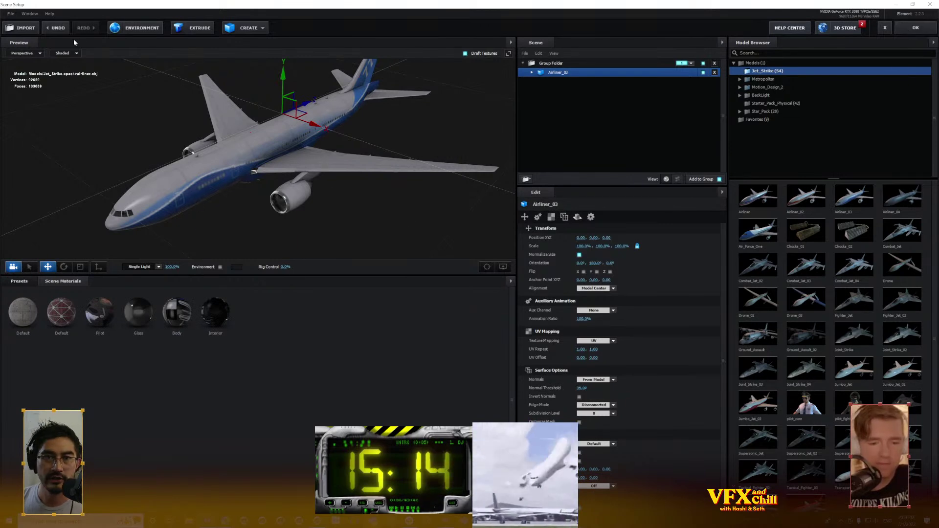
Load 360_panorama_city.jpg as the Element environment texture, adjust its input levels, and accept the scene setup
left_click(128, 29)
left_click(449, 212)
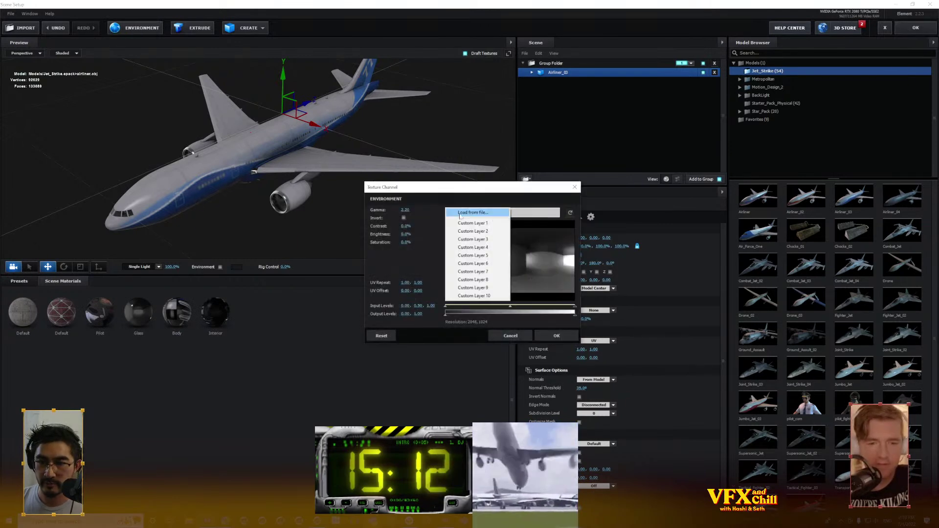
left_click(465, 219)
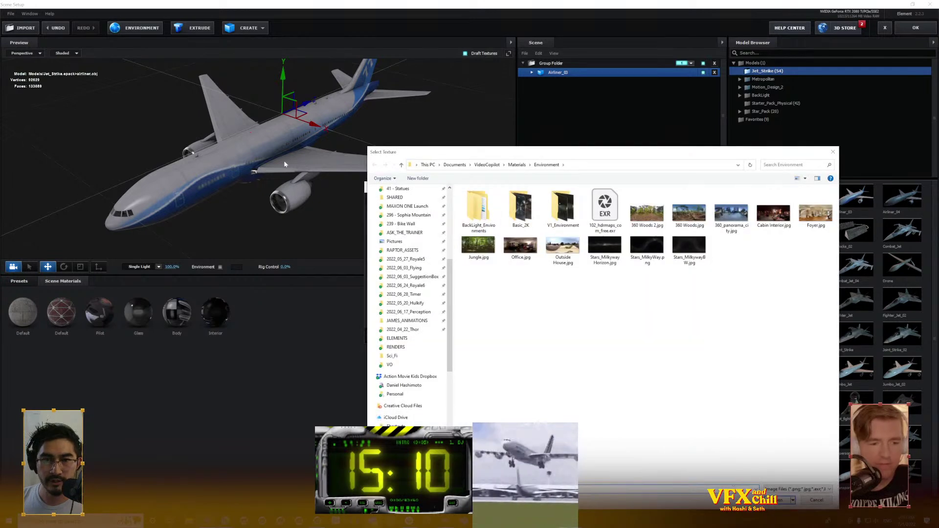
left_click(737, 217)
double_click(737, 217)
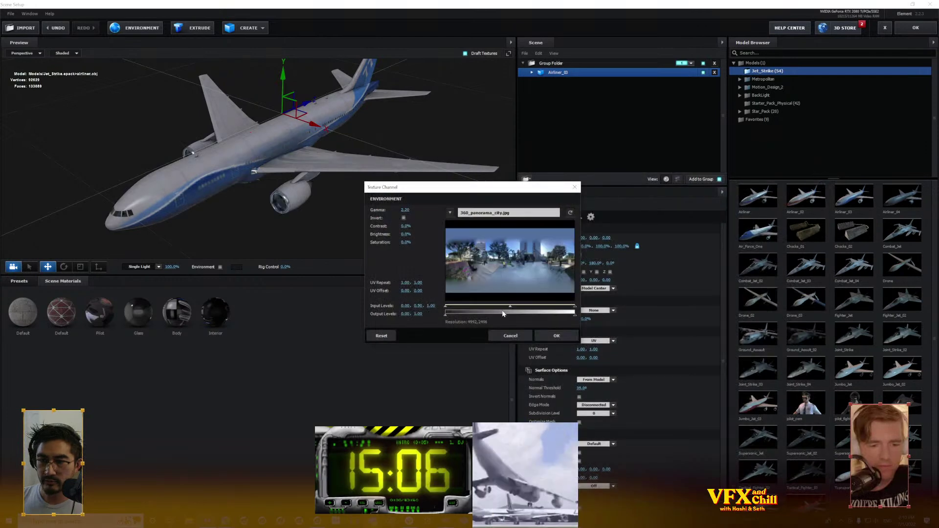
left_click_drag(513, 309, 451, 310)
left_click(557, 335)
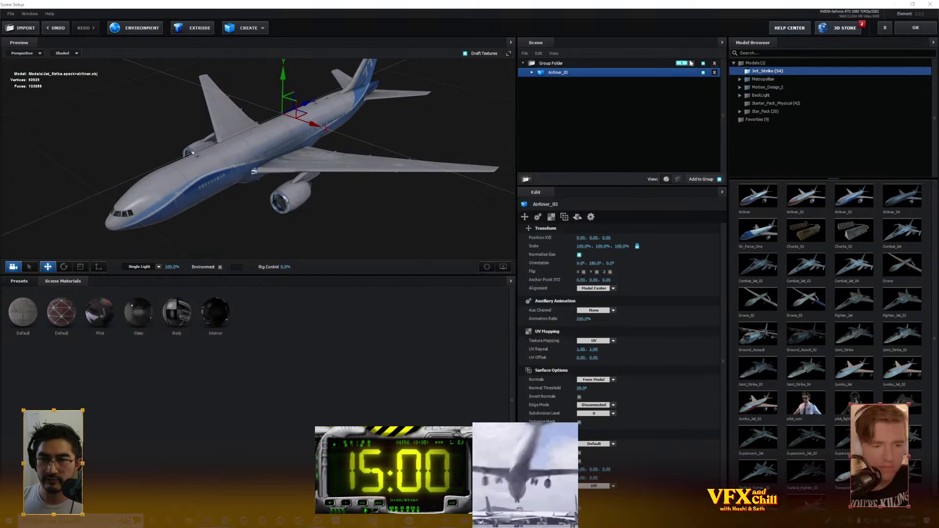
left_click(916, 28)
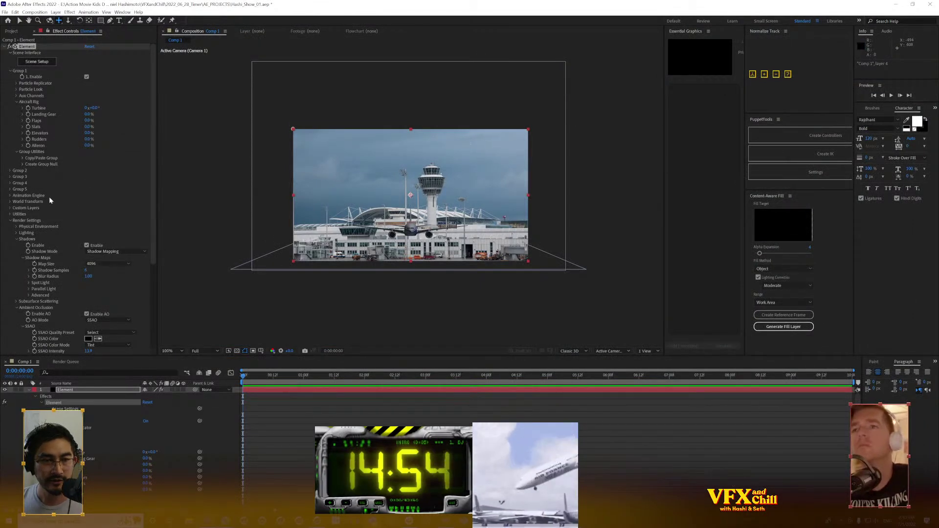
Create a null for Group 1 and use it to move and rotate the airliner into a large, nose-down angled pose over the terminal
left_click(22, 164)
left_click(43, 173)
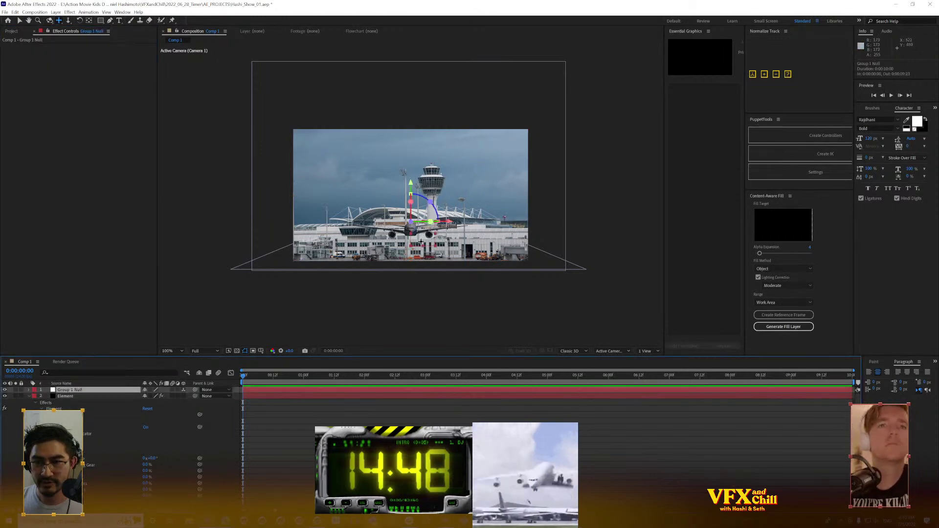
key("v")
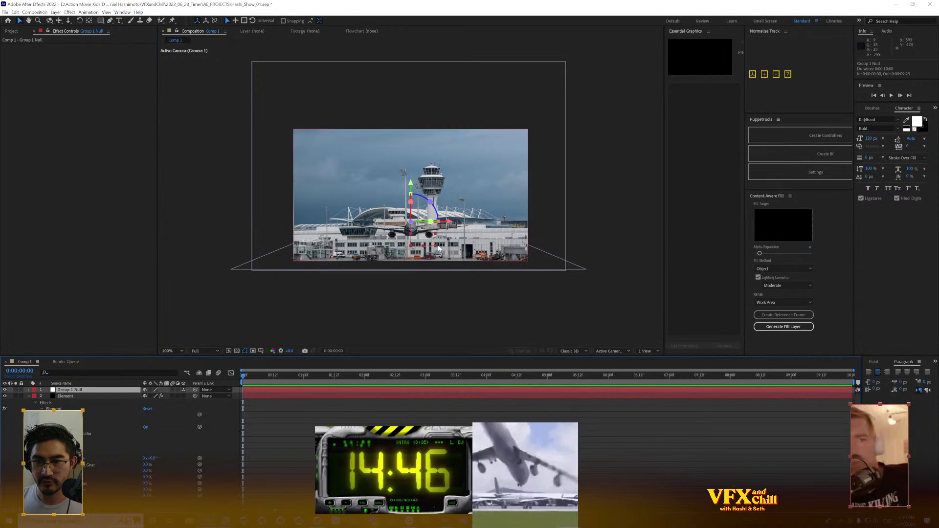
left_click_drag(438, 250, 459, 222)
key("w")
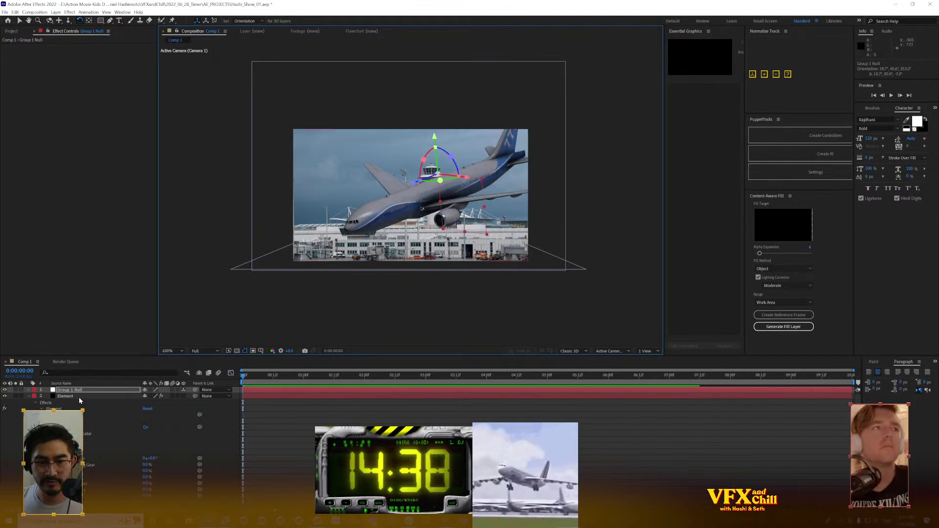
left_click(460, 221)
Lower the Element effect's SSAO intensity to about 5.7 and expand its physical environment settings
left_click_drag(88, 296, 72, 306)
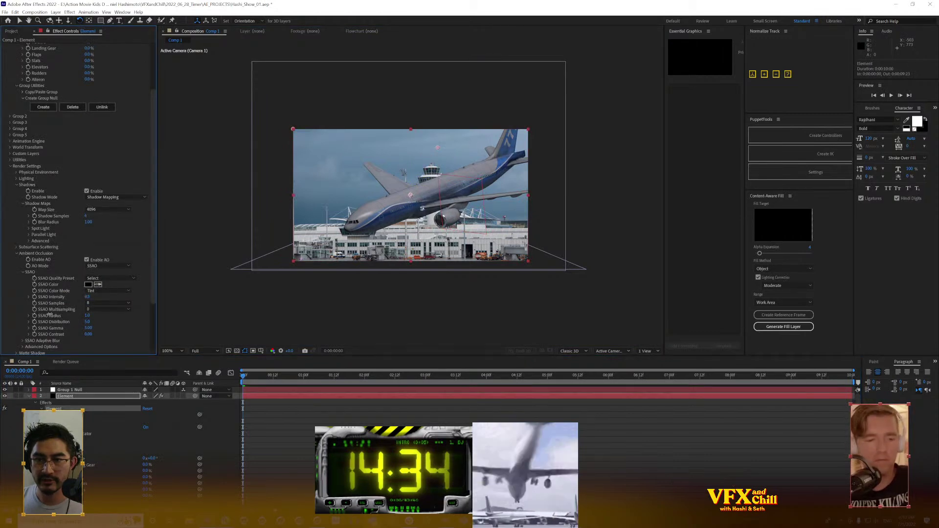
left_click(16, 172)
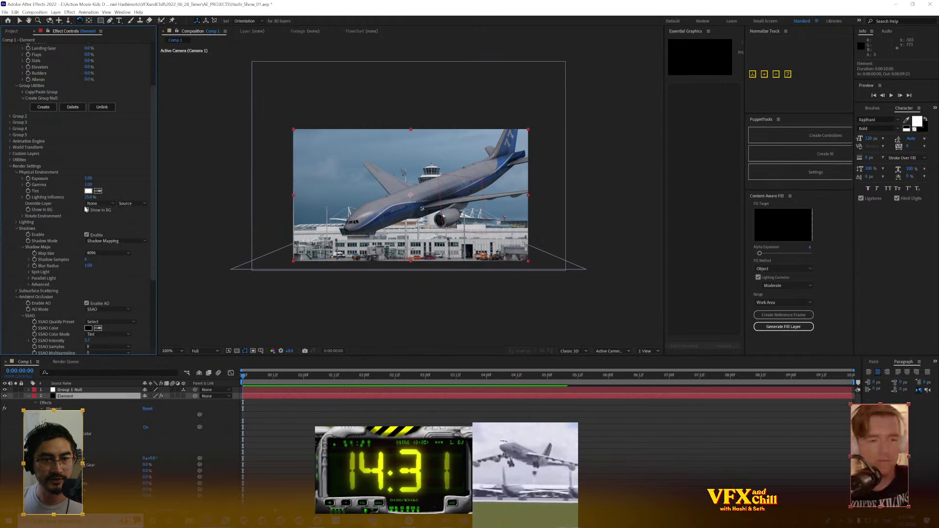
Try the Cinema and Basic added lighting presets on the airliner, and settle on Natural
left_click(17, 223)
left_click(107, 241)
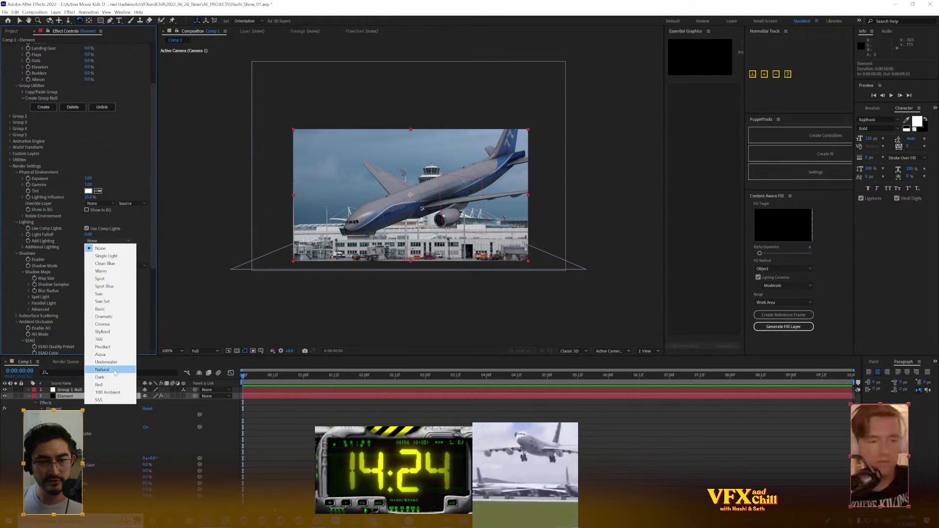
left_click(121, 325)
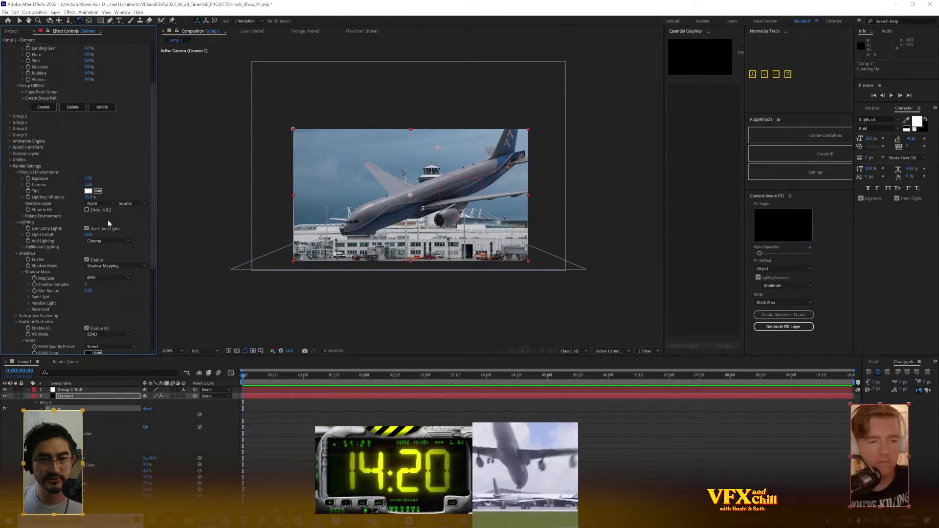
left_click(108, 240)
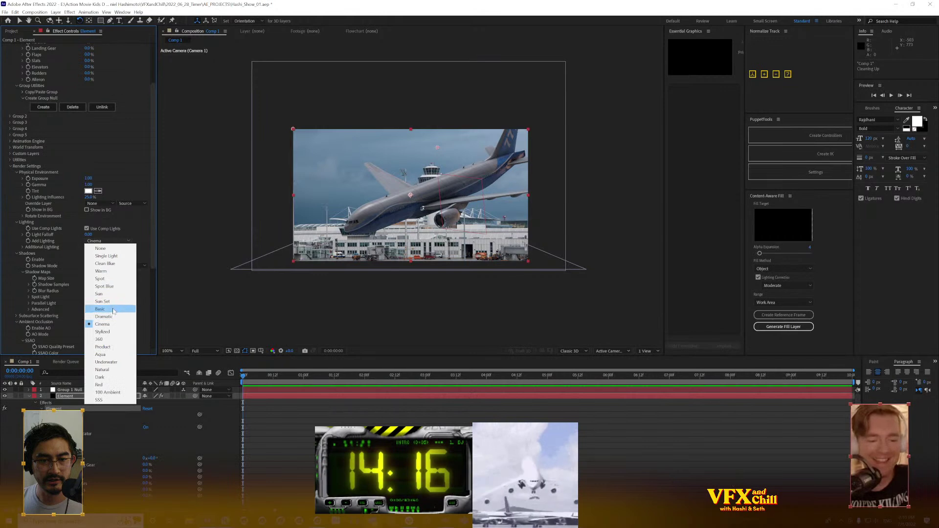
left_click(113, 309)
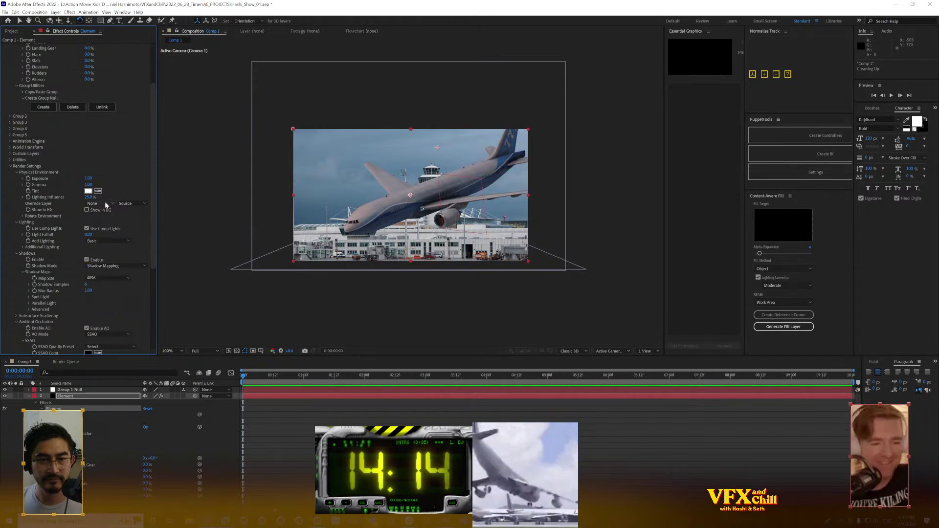
left_click(108, 241)
left_click(108, 369)
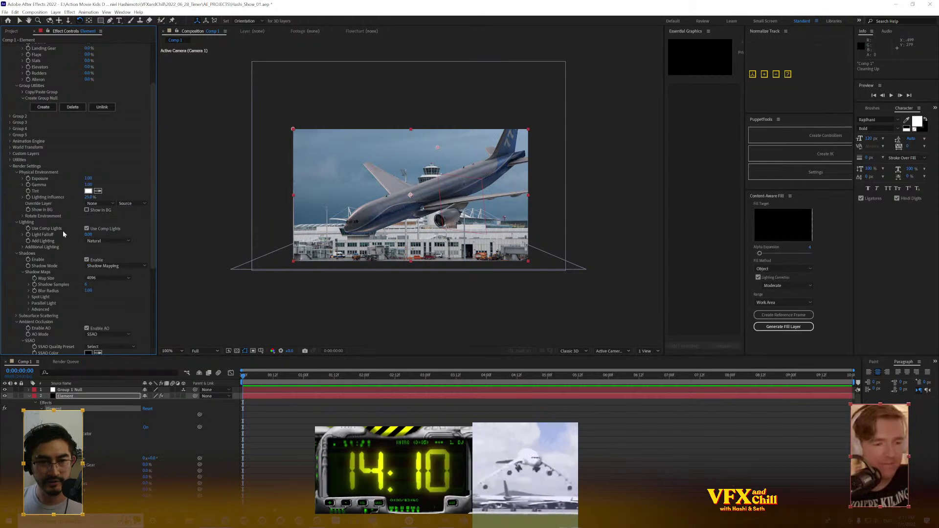
Rotate the additional lighting around Y to about 67° to brighten the airliner's side
left_click(23, 248)
left_click(29, 259)
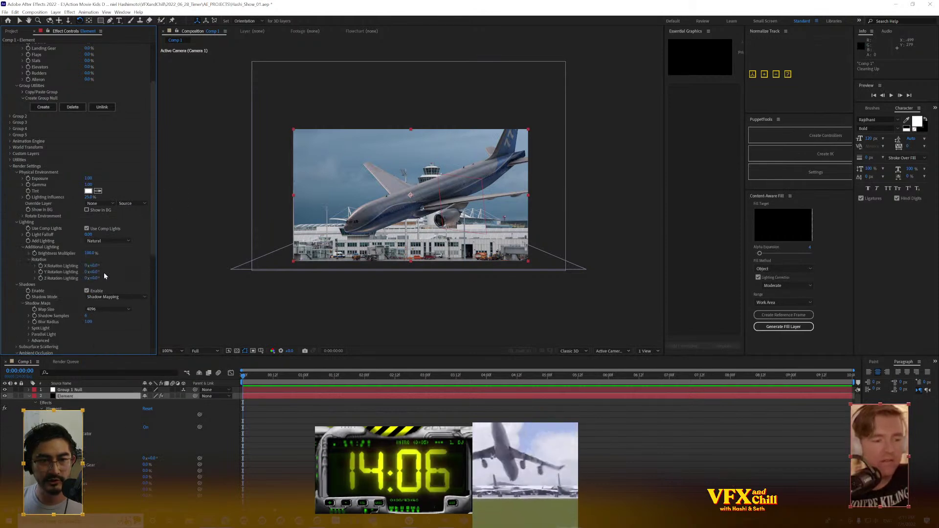
left_click_drag(91, 272, 125, 272)
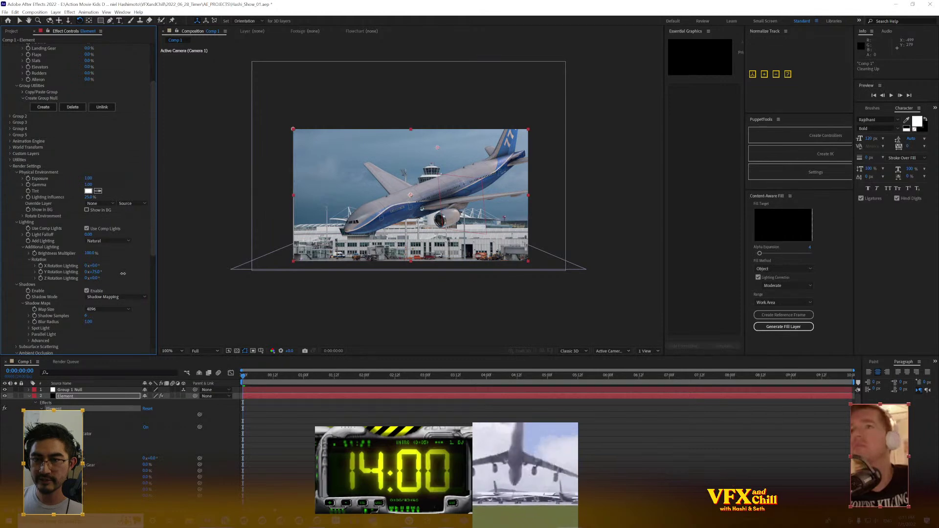
key("period")
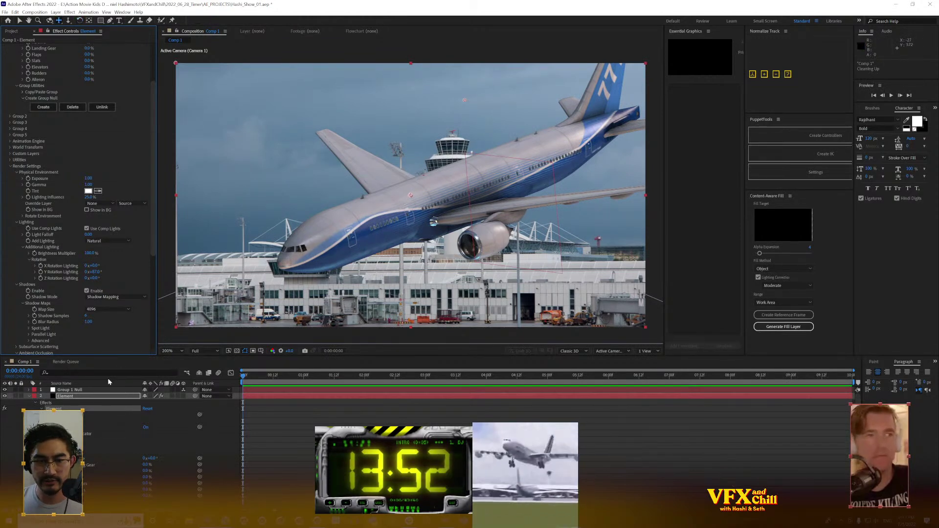
Rotate the Group 1 null so the airliner faces the camera head-on, and undo the extra rotation tried after it
key("ctrl+Up")
key("w")
mouse_move(508, 219)
left_mouse_down()
mouse_move(527, 210)
mouse_move(518, 209)
left_mouse_up()
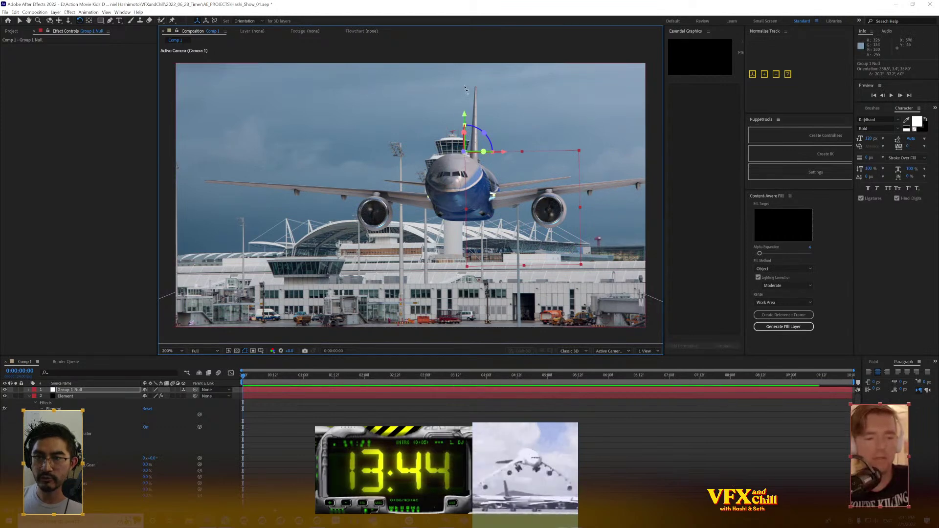
left_click_drag(484, 133, 495, 177)
key("ctrl+z")
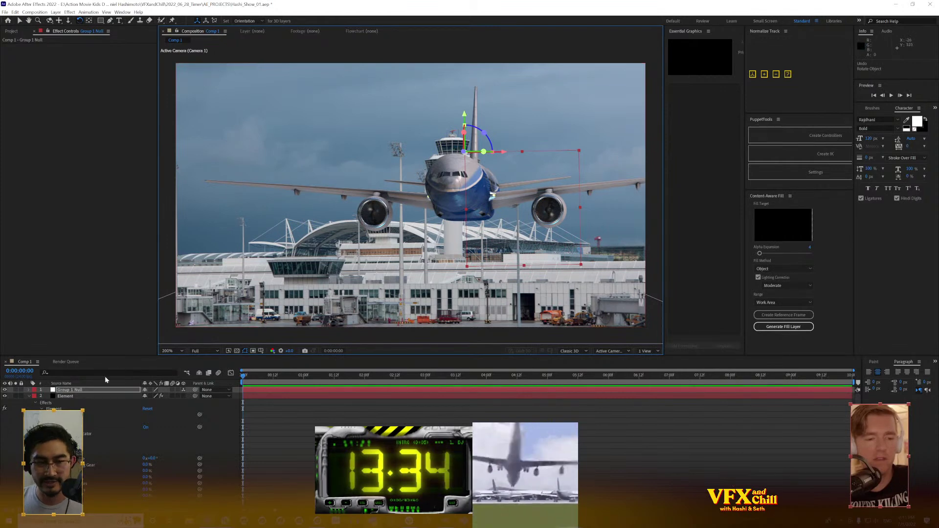
In the Element layer's scene setup, raise the airliner model along its Y axis and apply the change
left_click(101, 397)
left_click(44, 62)
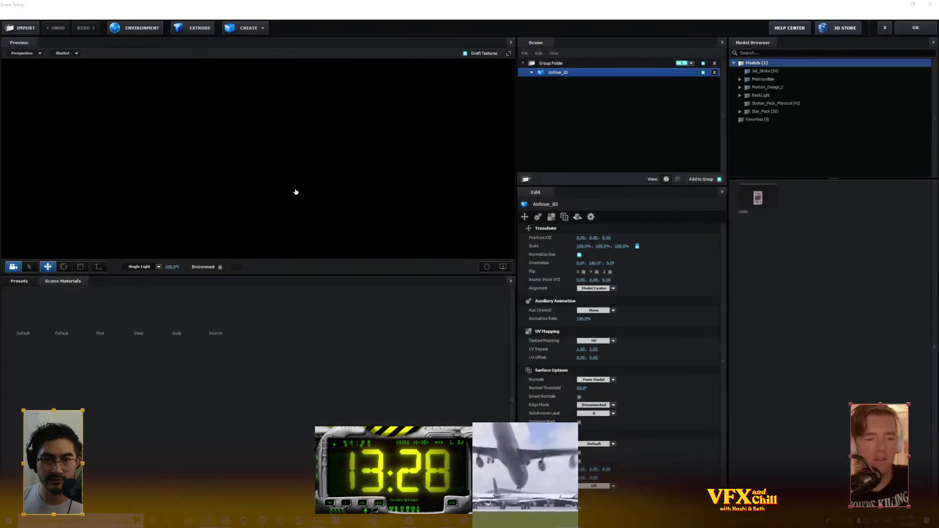
left_click_drag(296, 180, 315, 203)
left_click_drag(360, 137, 374, 137)
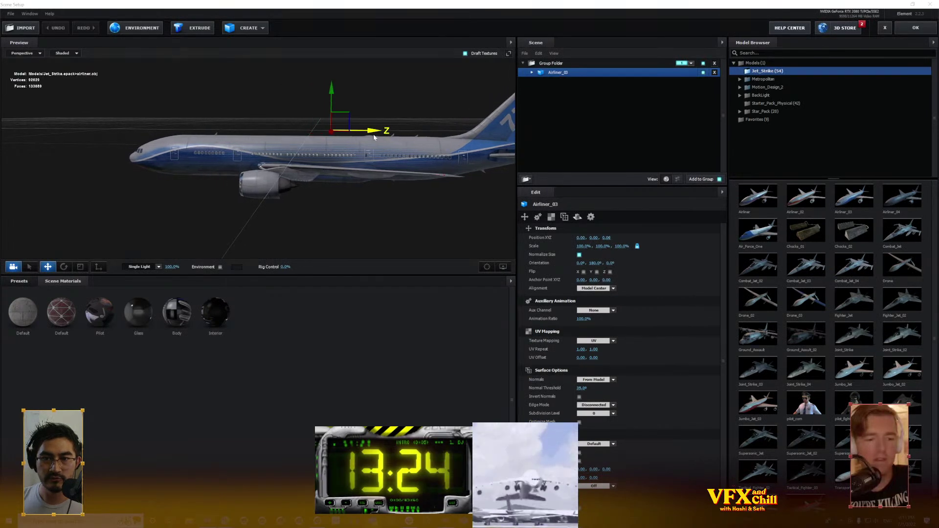
left_click_drag(337, 95, 340, 64)
left_click_drag(342, 178, 360, 204)
left_click(915, 28)
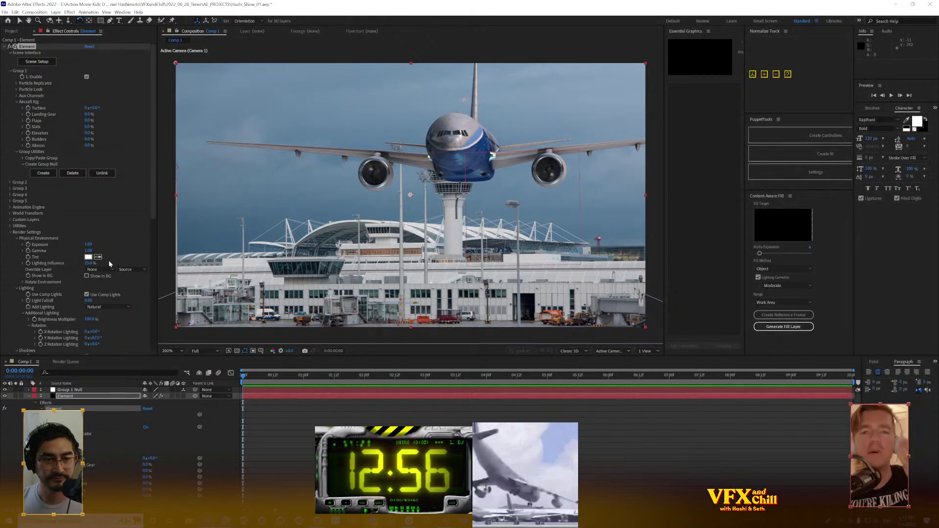
Raise the Element effect's additional lighting brightness multiplier to about 196%
scroll(110, 265, "down", 2)
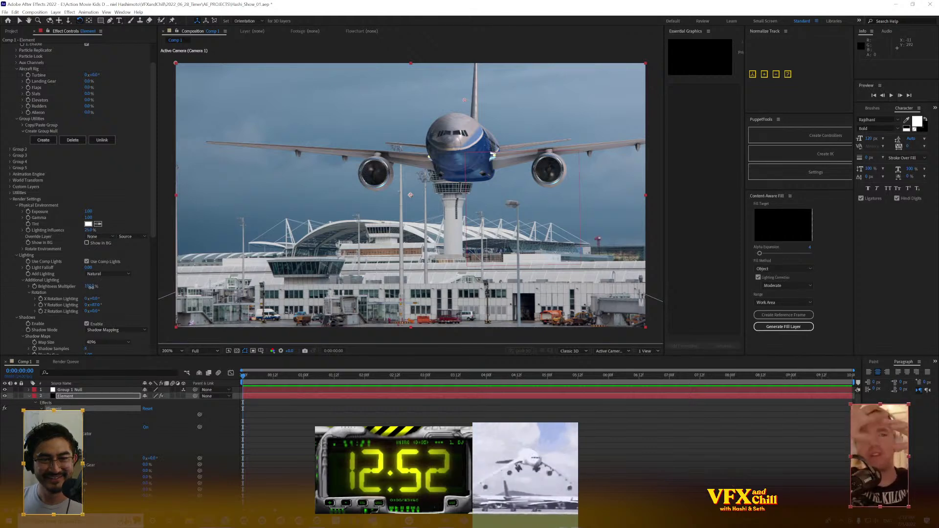
left_click_drag(91, 287, 124, 287)
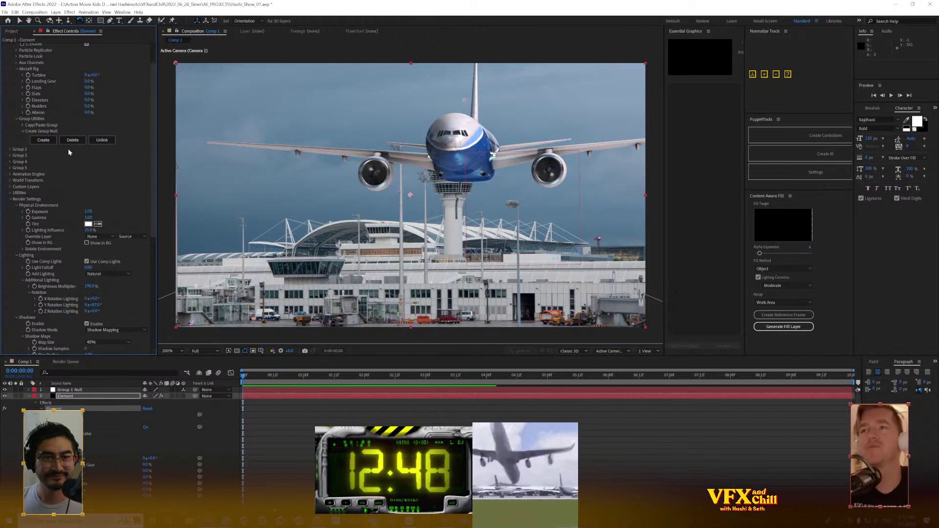
Enable the Bend deformer in Group 1's particle look, and undo a trial change of its bend angle
scroll(68, 152, "up", 3)
left_click(16, 89)
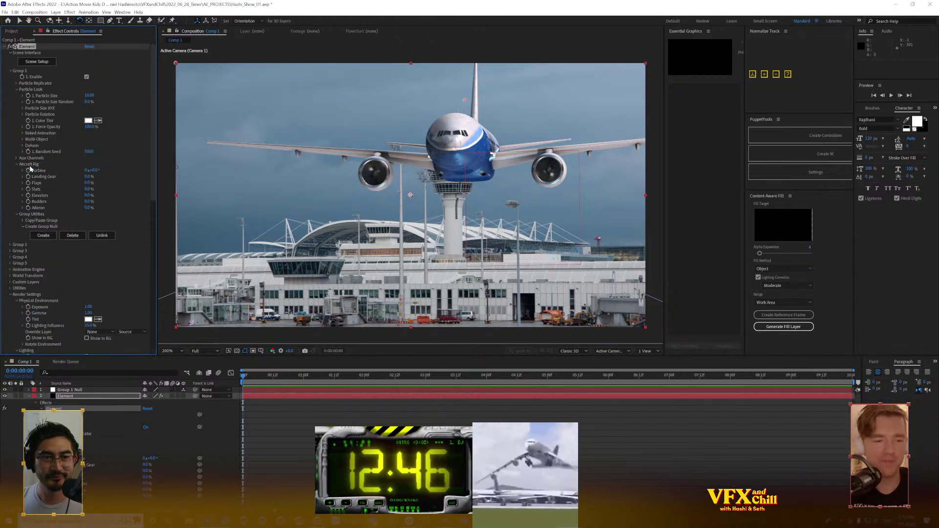
left_click(23, 146)
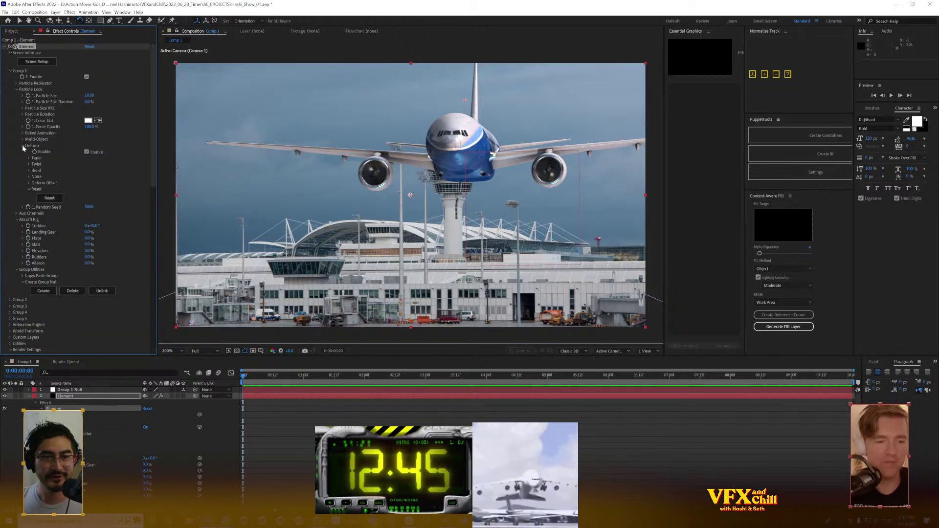
left_click(29, 170)
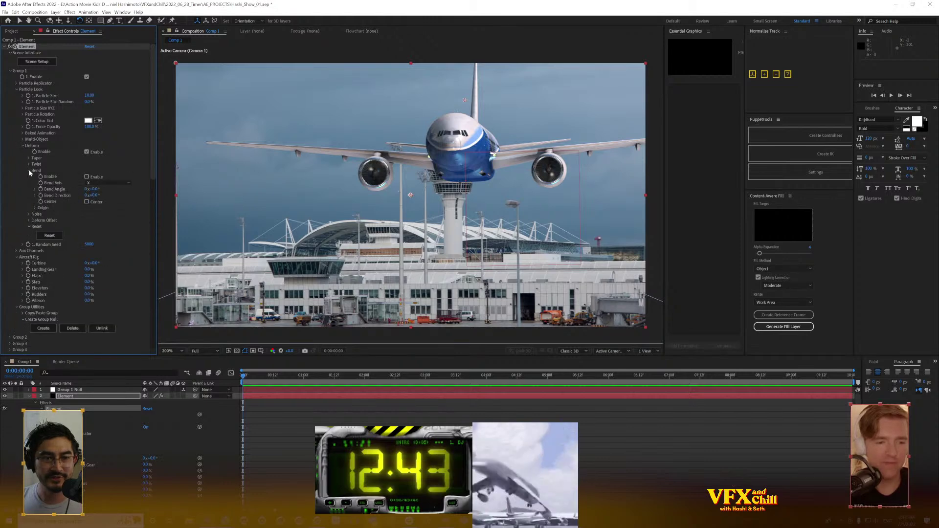
left_click(88, 177)
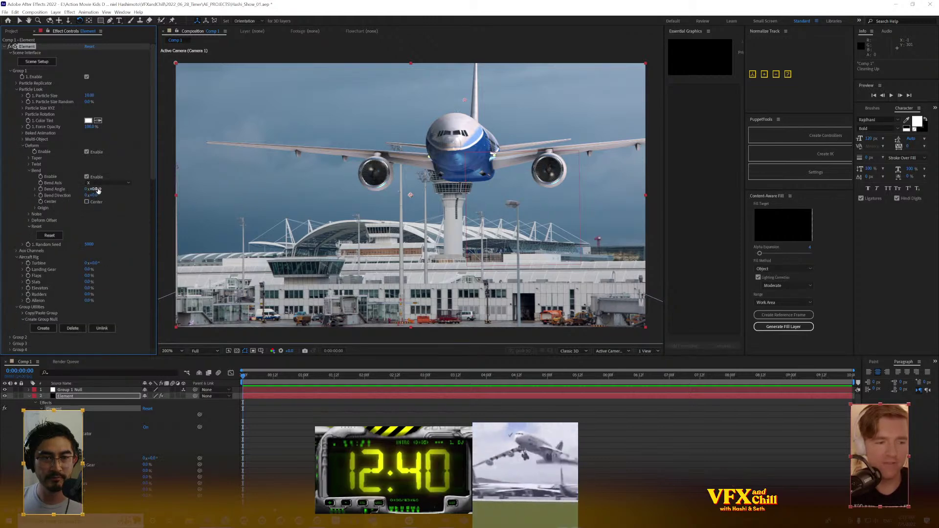
left_click_drag(98, 191, 128, 212)
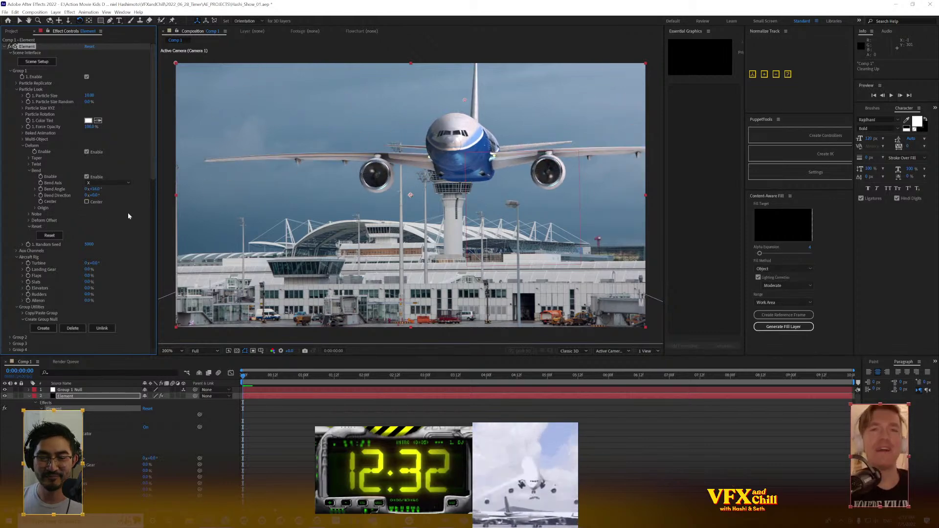
key("ctrl+z")
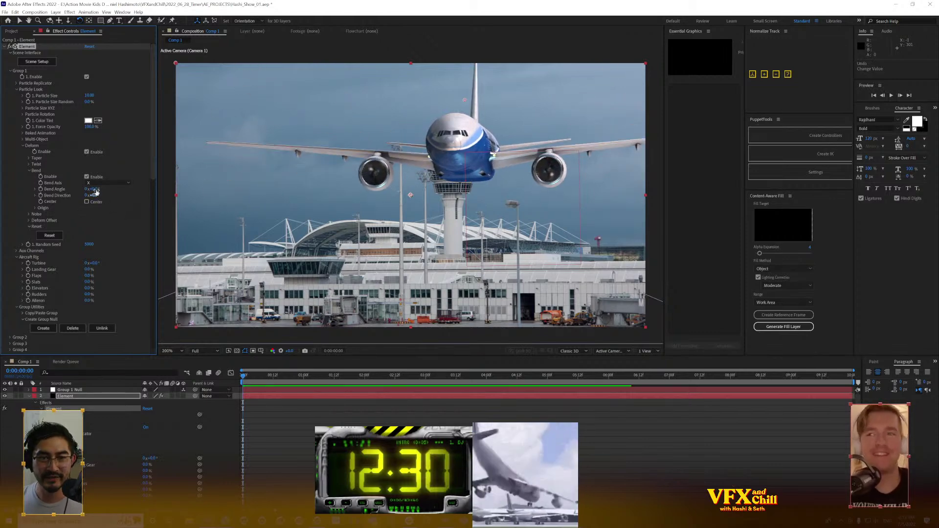
Animate the bend angle with an expression that multiplies time by a number
left_click(40, 189, "alt")
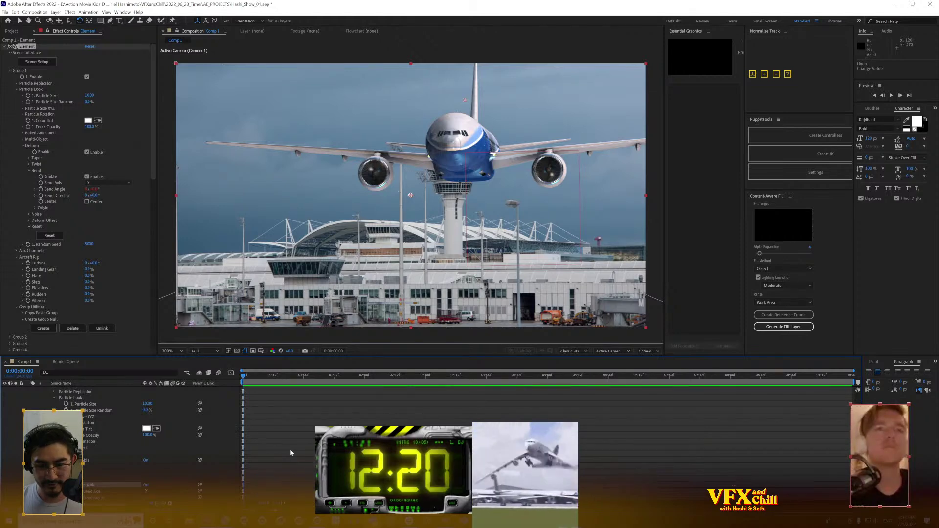
type("time")
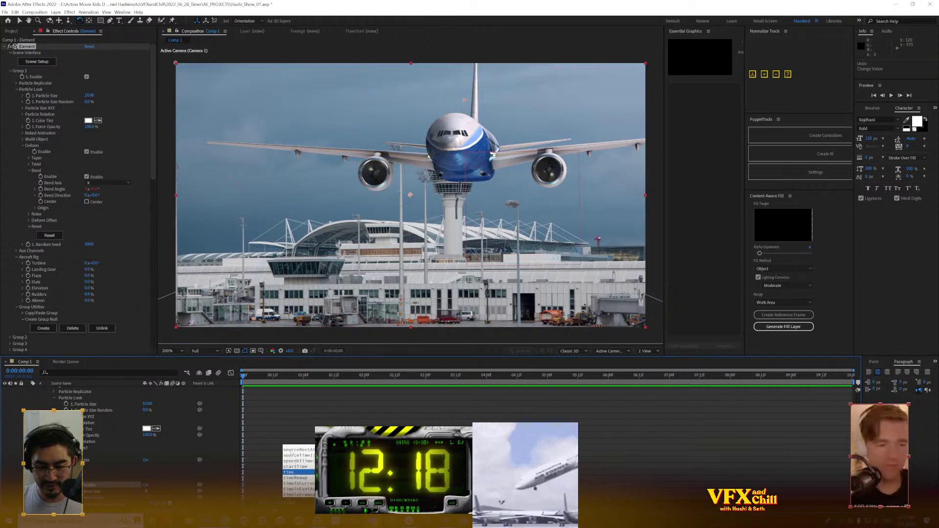
type("*")
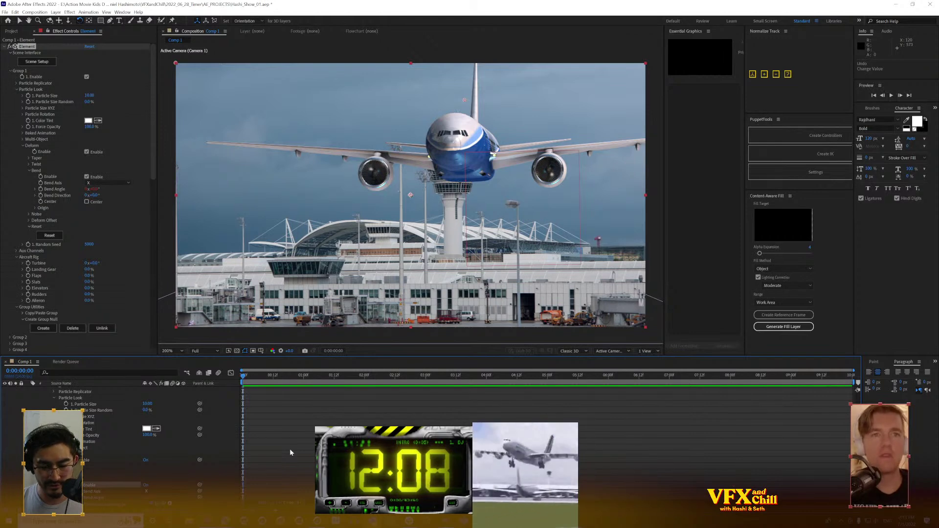
left_click(289, 448)
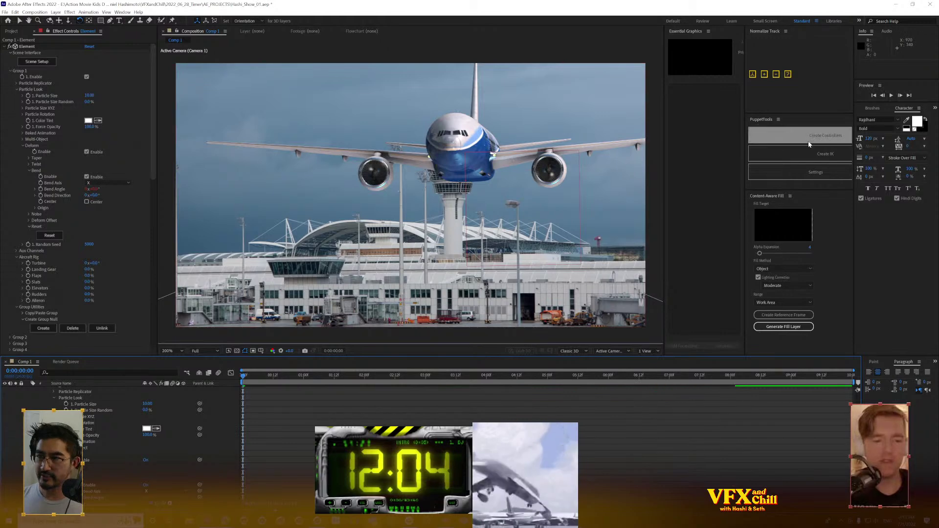
Play back the airliner's wing-bend animation and save the project
left_click(891, 96)
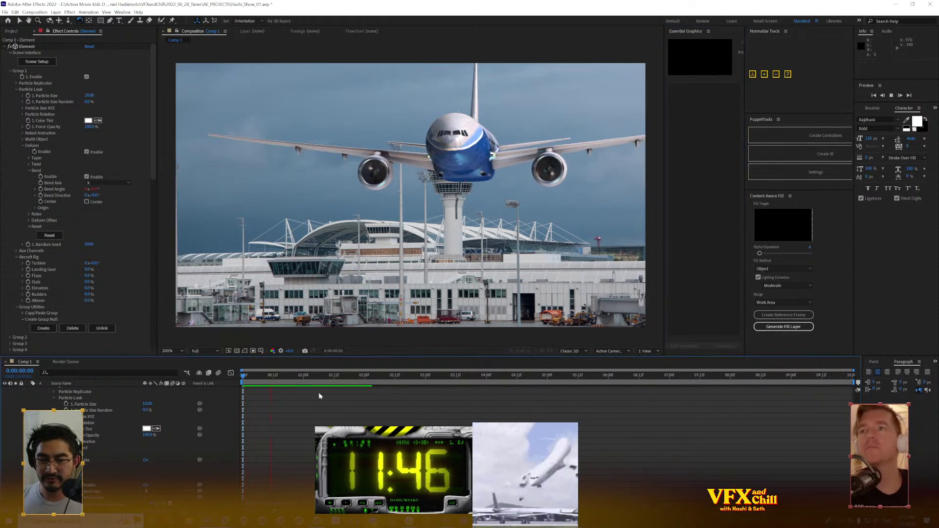
key("space")
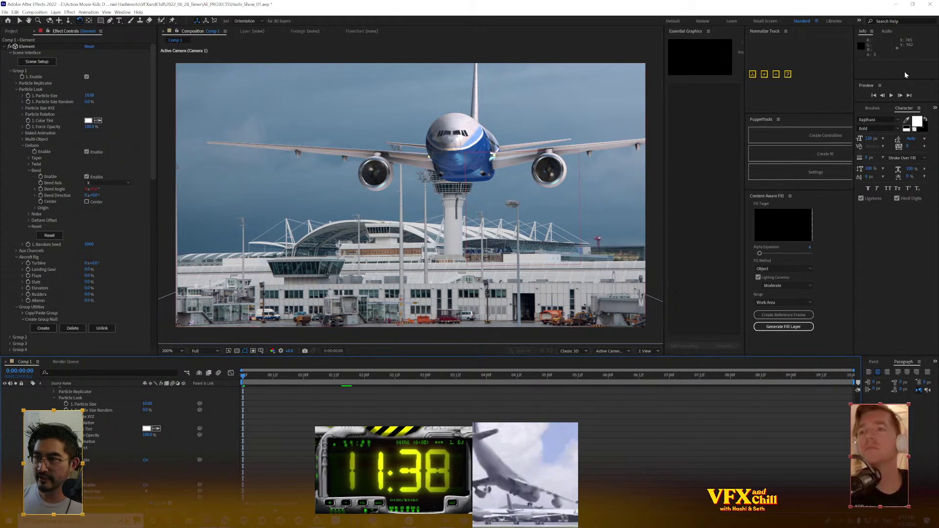
left_click(893, 96)
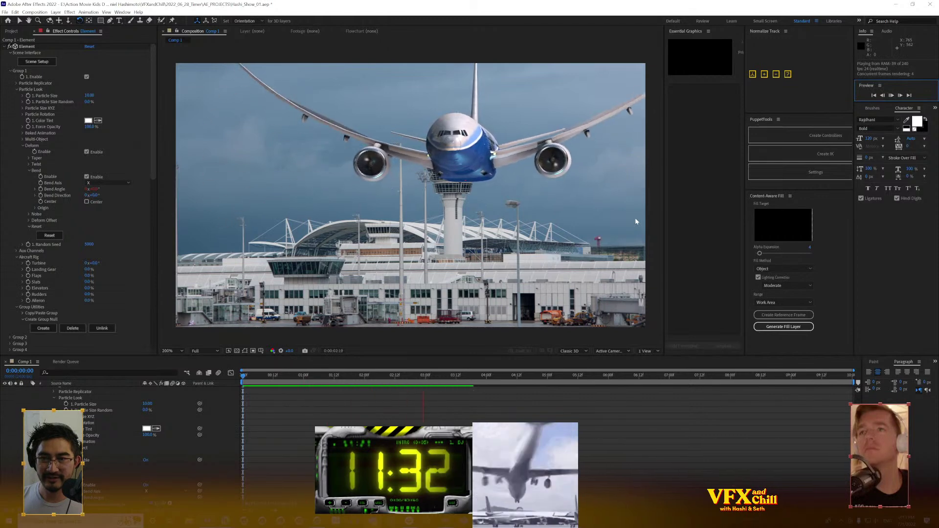
left_click(526, 156)
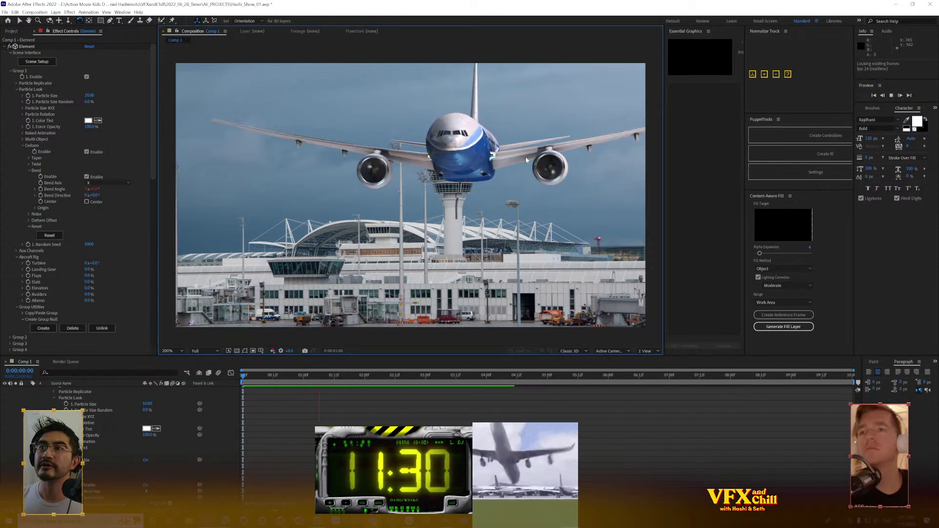
key("space")
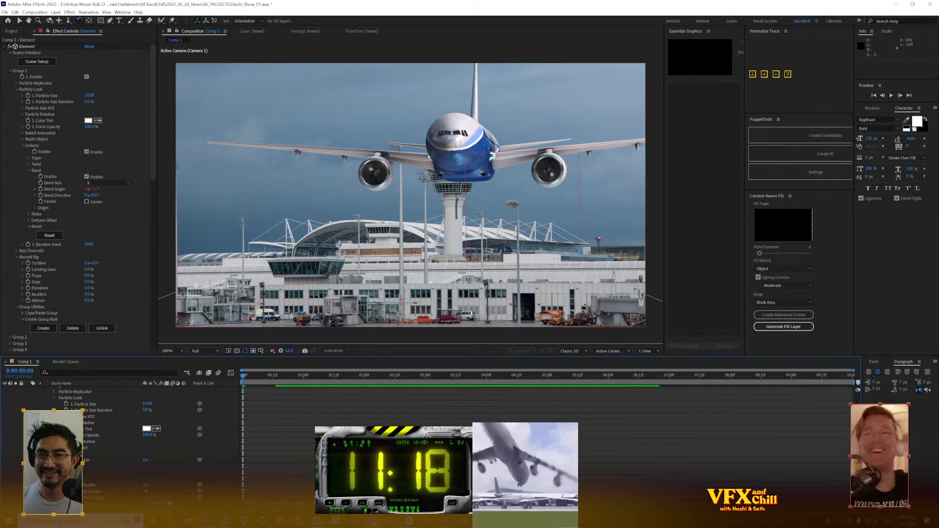
key("comma")
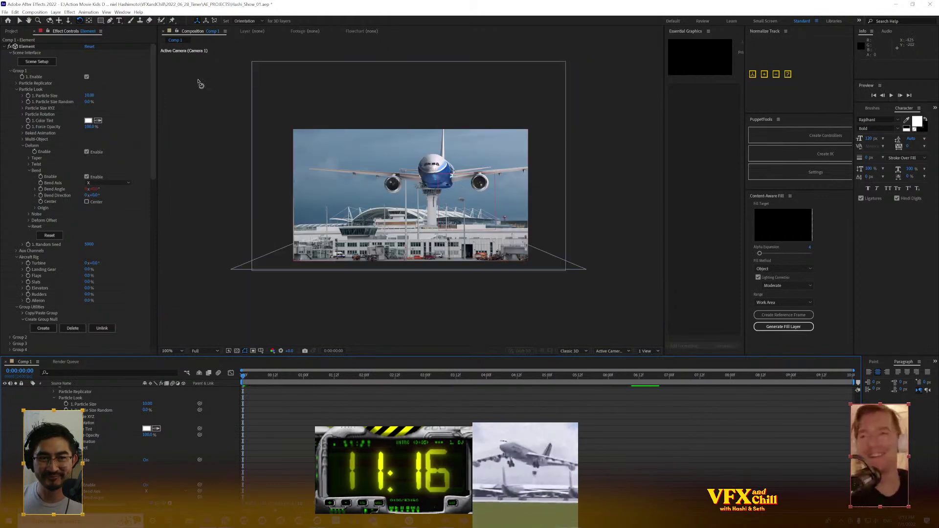
key("ctrl+s")
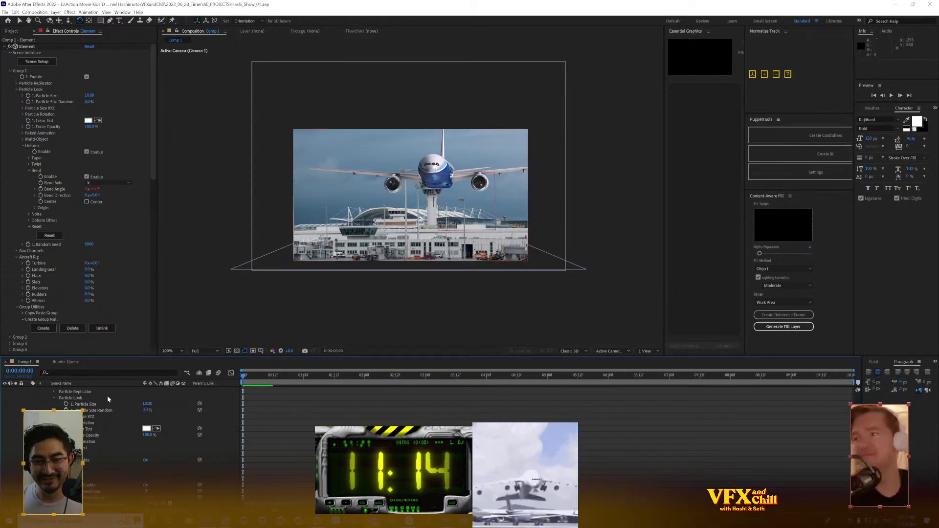
Rotate the Group 1 null so the airliner points nose-down diagonally toward the terminal
left_click(93, 391)
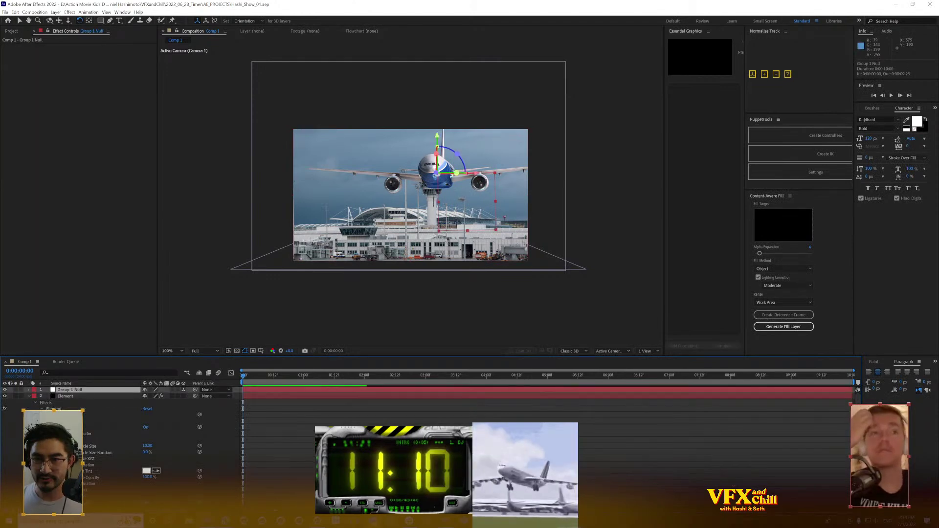
left_click_drag(435, 175, 402, 171)
key("ctrl+z")
Create a null object and name it Spindle
left_click(55, 12)
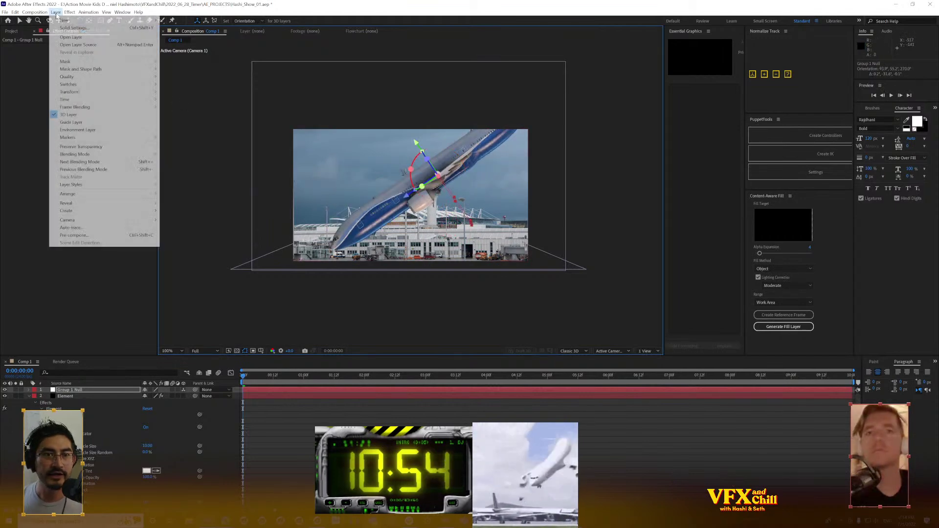
mouse_move(78, 20)
left_click(179, 50)
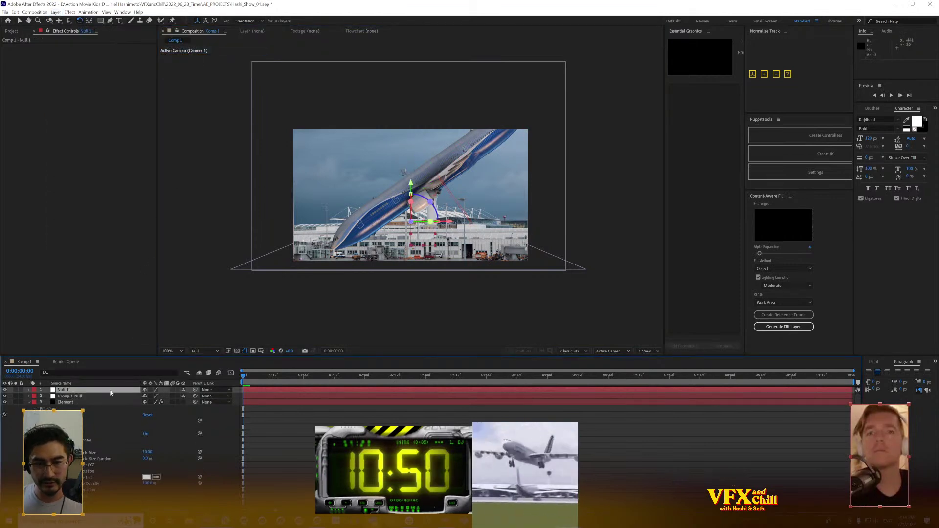
key("Return")
type("Spindle")
key("Return")
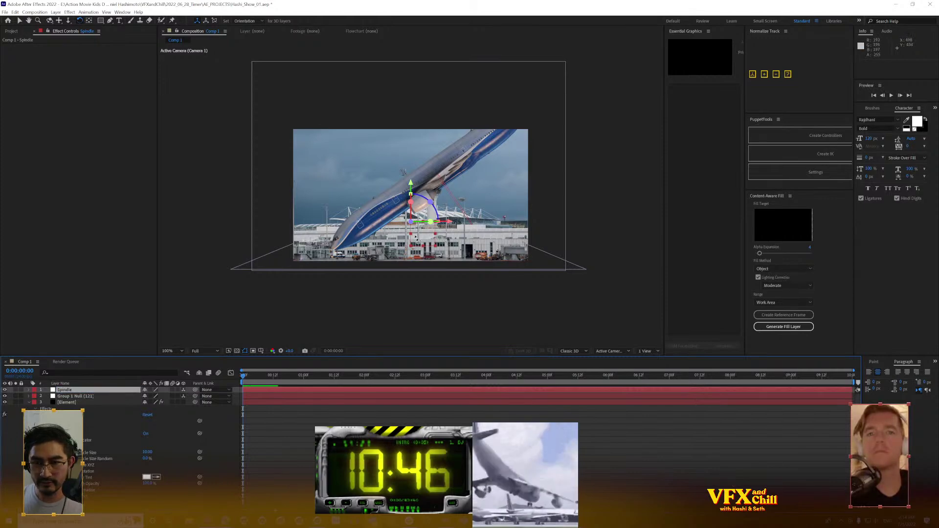
Move the Spindle null below the picture's lower-left corner, to a position of about 22, 499, 0
key("v")
left_click_drag(413, 195, 414, 251)
left_click_drag(425, 286, 313, 288)
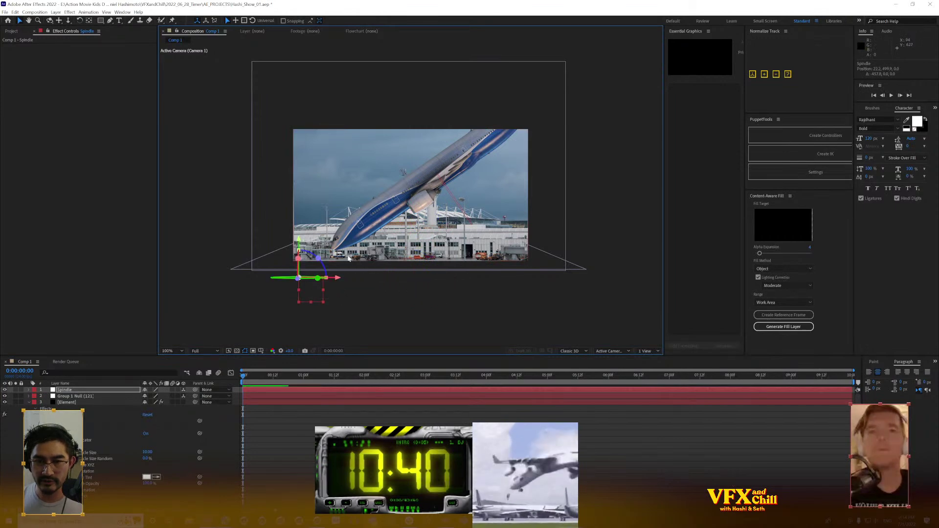
Scale the Group 1 null to 170% and parent it to the Spindle null
left_click(73, 397)
key("s")
left_click_drag(161, 402, 143, 402)
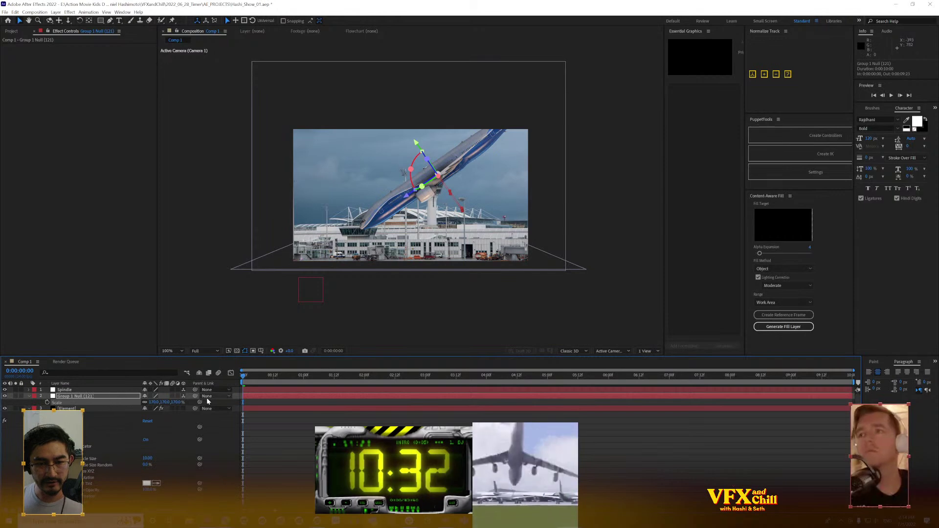
left_click_drag(197, 397, 115, 393)
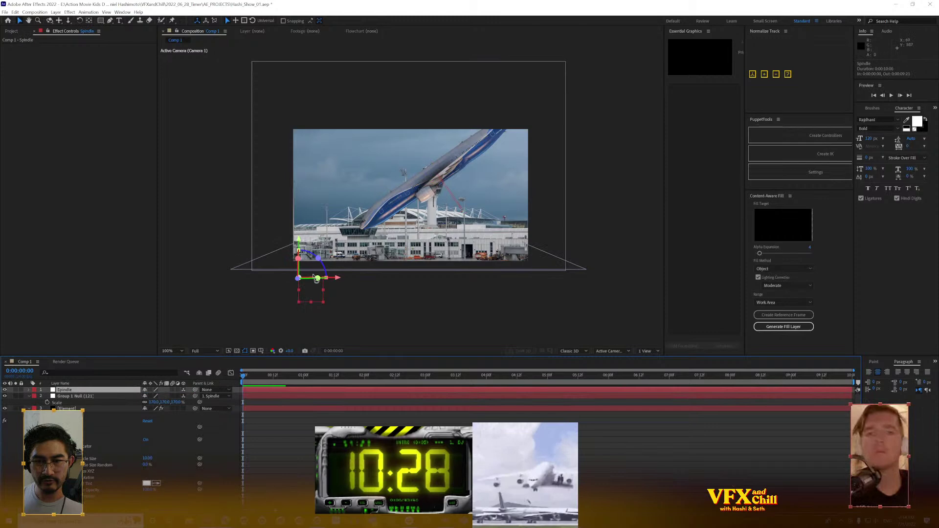
Move the Spindle null to about 372, 455, 0 and rotate it to swing the airliner beside the control tower
key("w")
left_click_drag(317, 277, 428, 287)
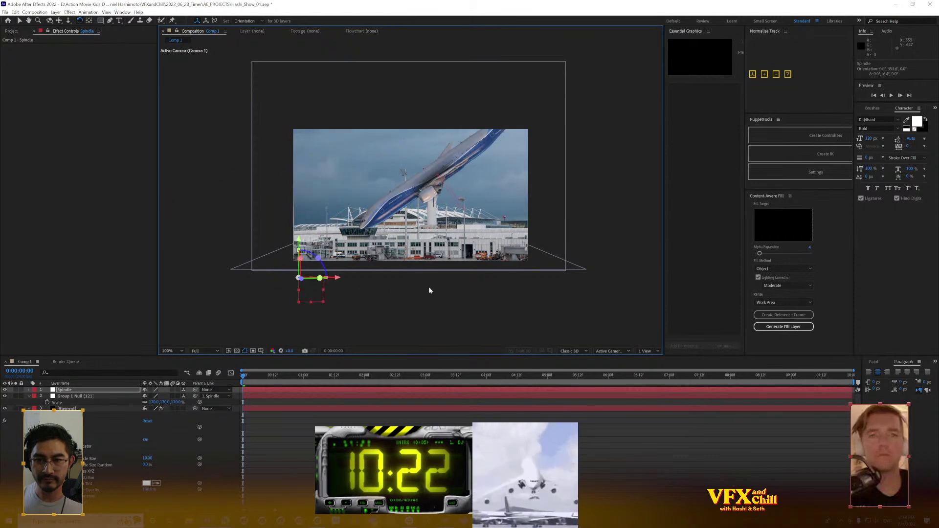
key("v")
left_click_drag(311, 296, 397, 285)
key("w")
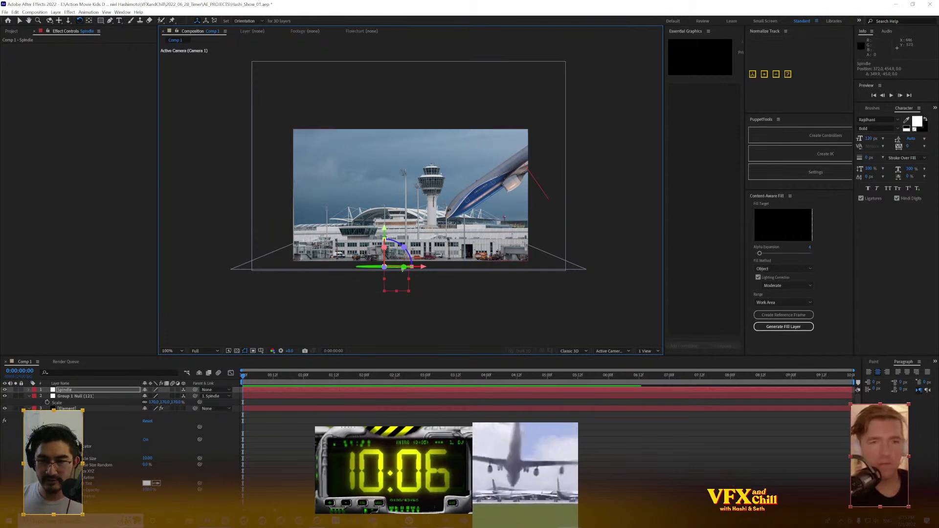
left_click_drag(406, 286, 413, 284)
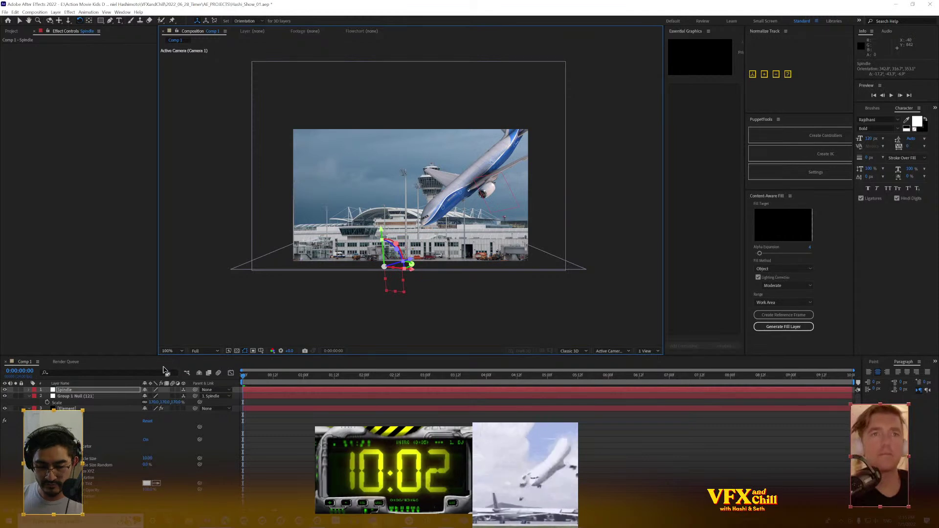
Set a position keyframe on the Spindle null at 0:00:01:01
key("p")
left_click(306, 386)
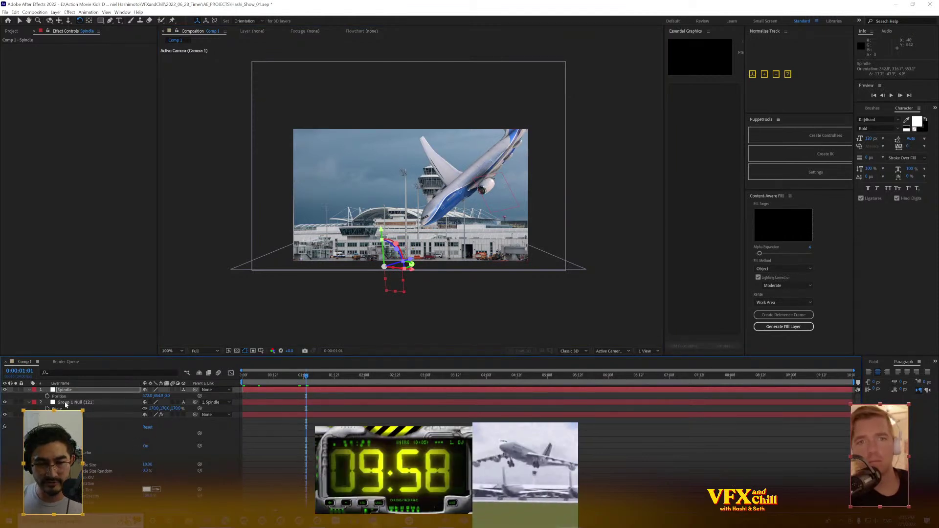
key("s")
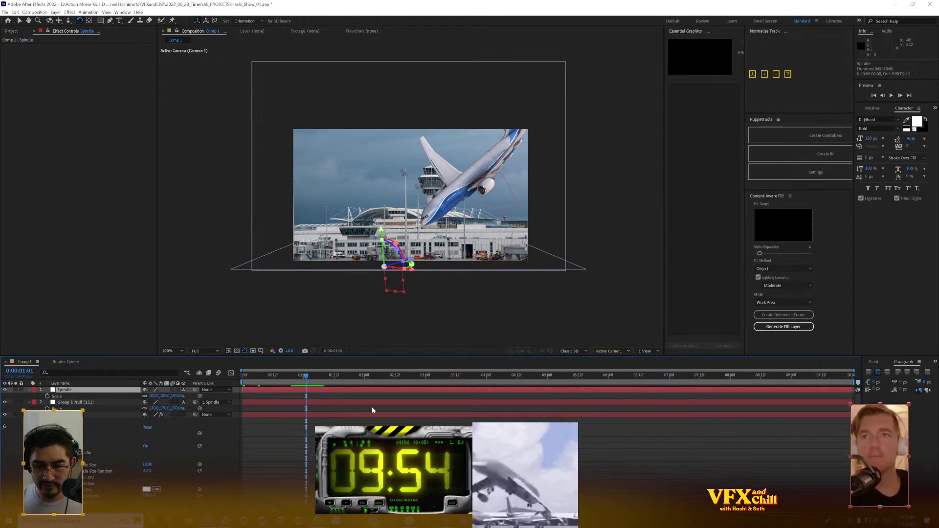
key("alt+shift+p")
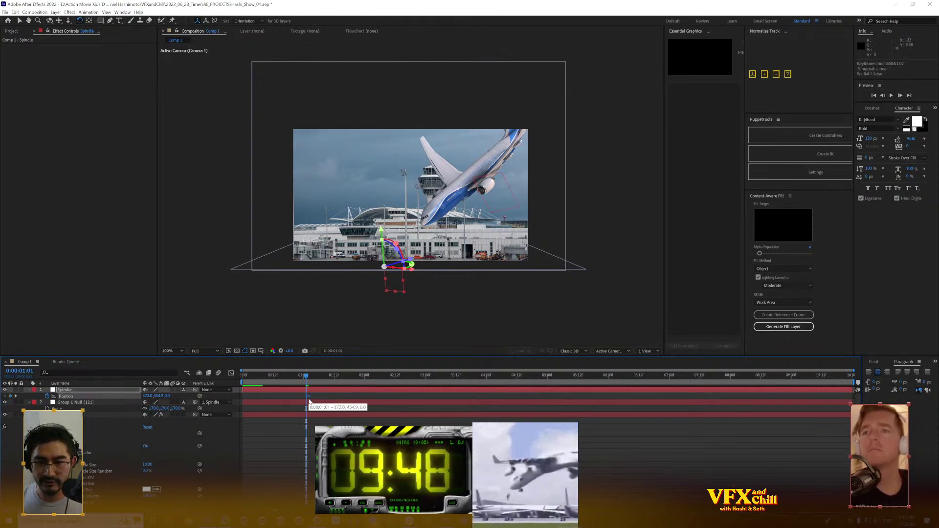
At 0:00:00:00, raise the Spindle null to about 352, 231, 50 and start keyframing its orientation
key("Home")
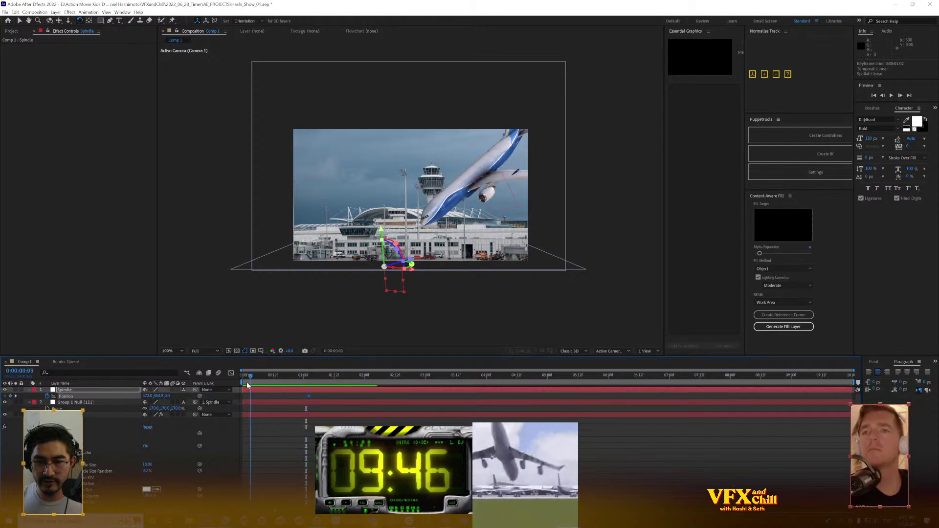
left_click_drag(382, 230, 388, 175)
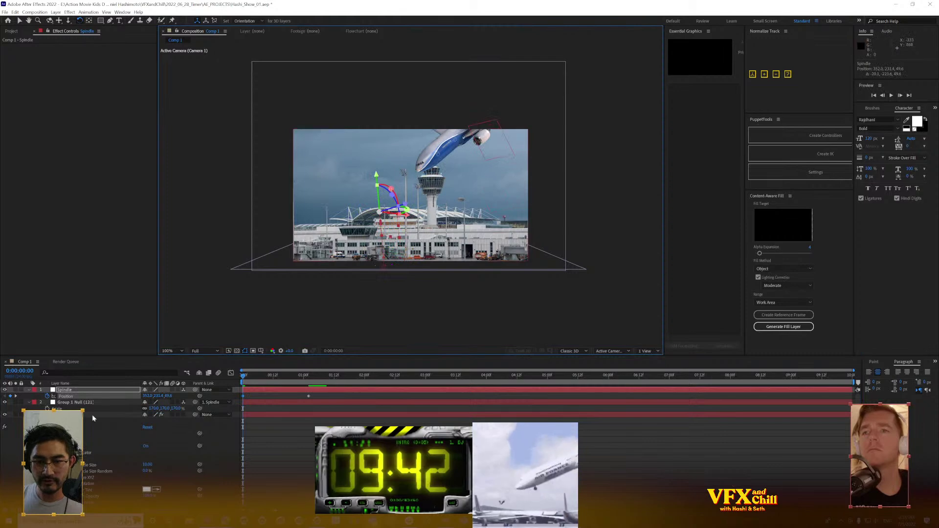
key("shift+r")
left_click(47, 402)
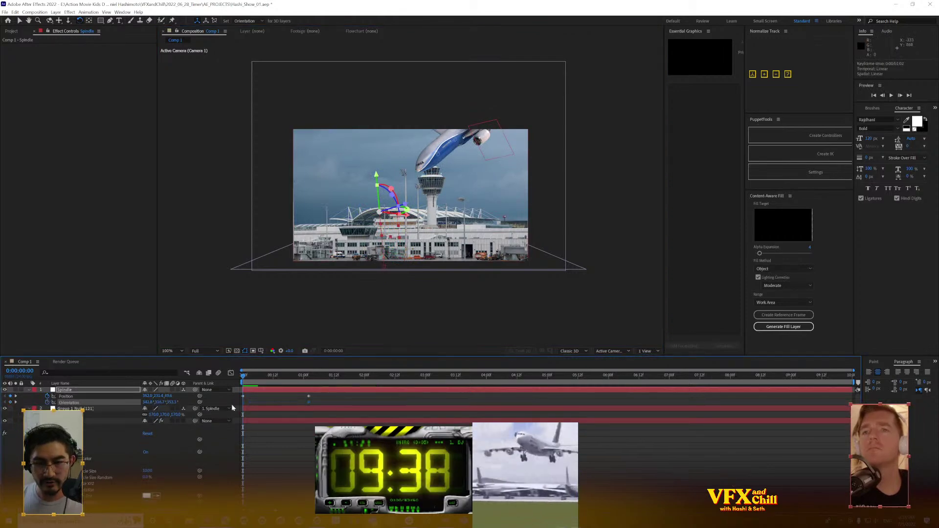
Rotate the Spindle null to level the airliner and move it right of the tower until only the nose remains in frame
left_click_drag(391, 188, 396, 201)
key("ctrl+z")
left_click_drag(497, 149, 559, 181)
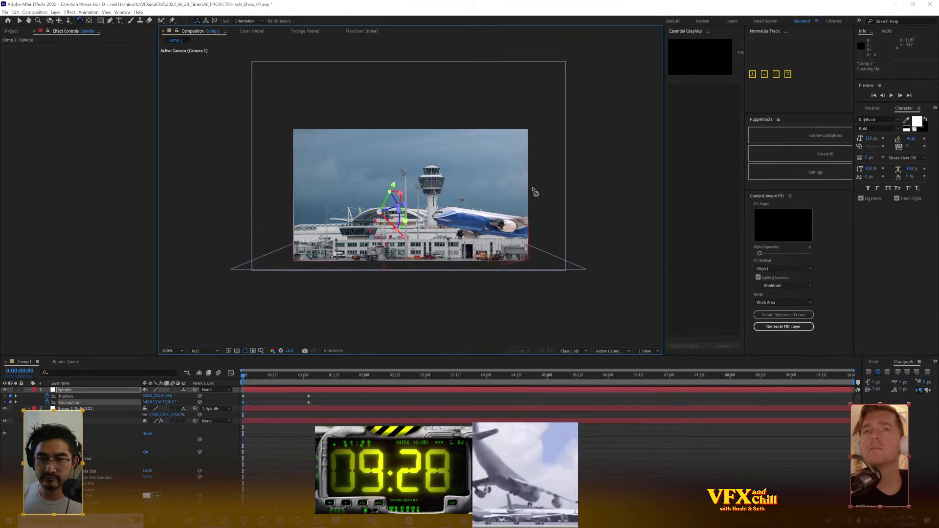
left_click_drag(388, 231, 475, 211)
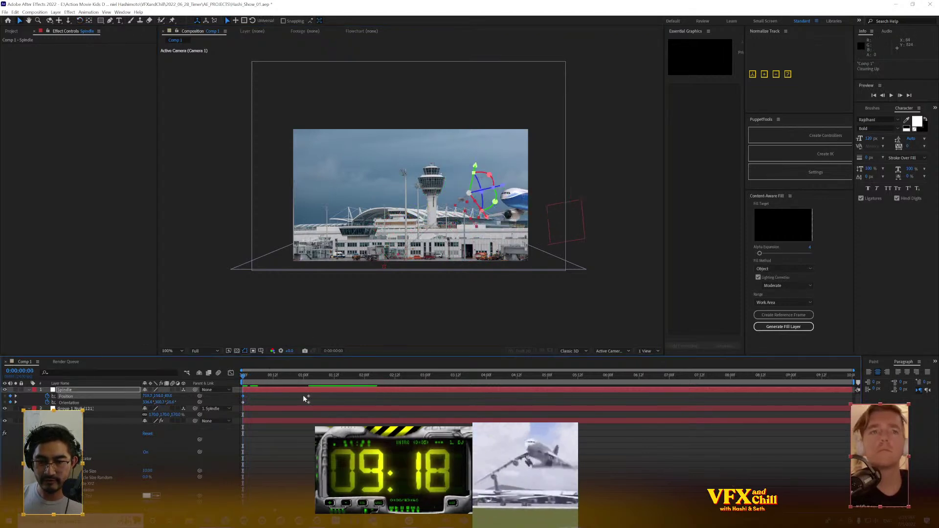
Ease both Spindle orientation keyframes, delay them together so the last falls at about 0:00:01:23, and preview the motion
left_click_drag(323, 401, 224, 420)
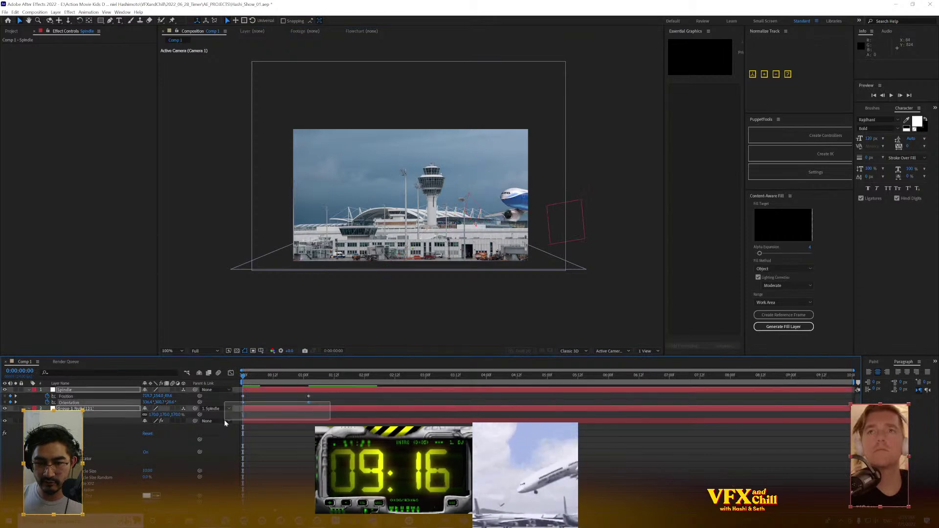
left_click_drag(310, 405, 364, 403)
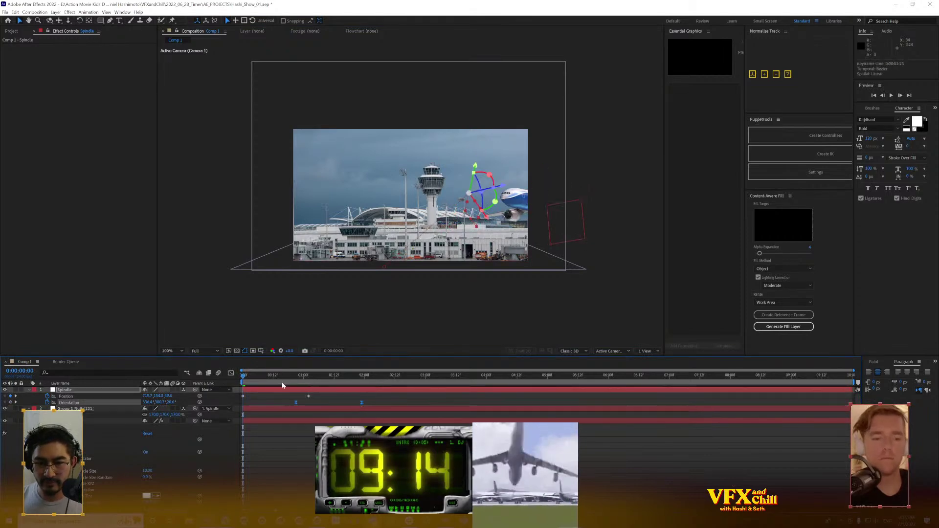
left_click(264, 384)
key("space")
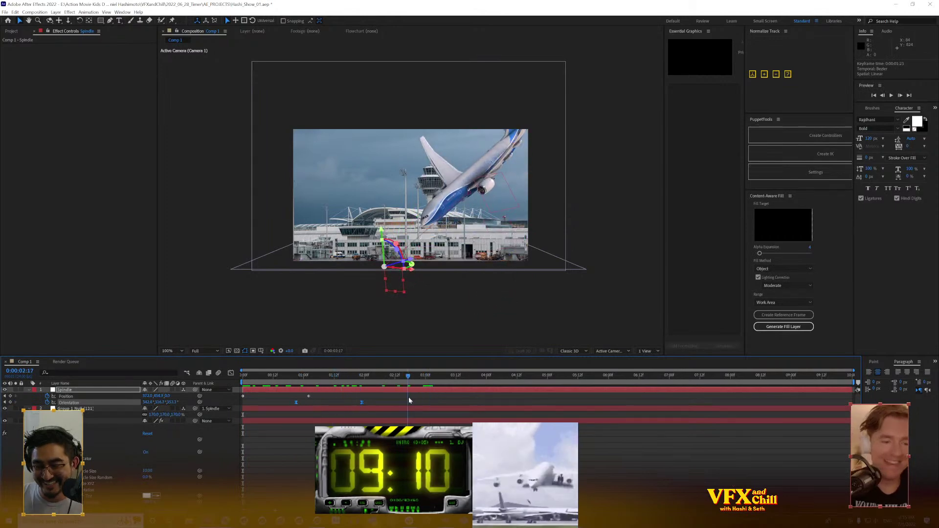
Add a Y Rotation keyframe to the Spindle null, shift it to about 0:00:00:08, and preview the animation
left_click(342, 375)
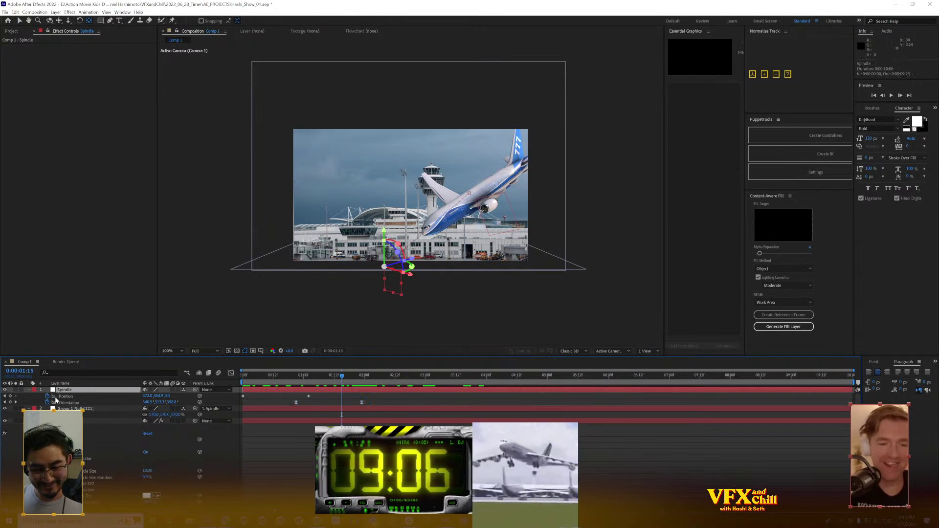
key("p")
key("r")
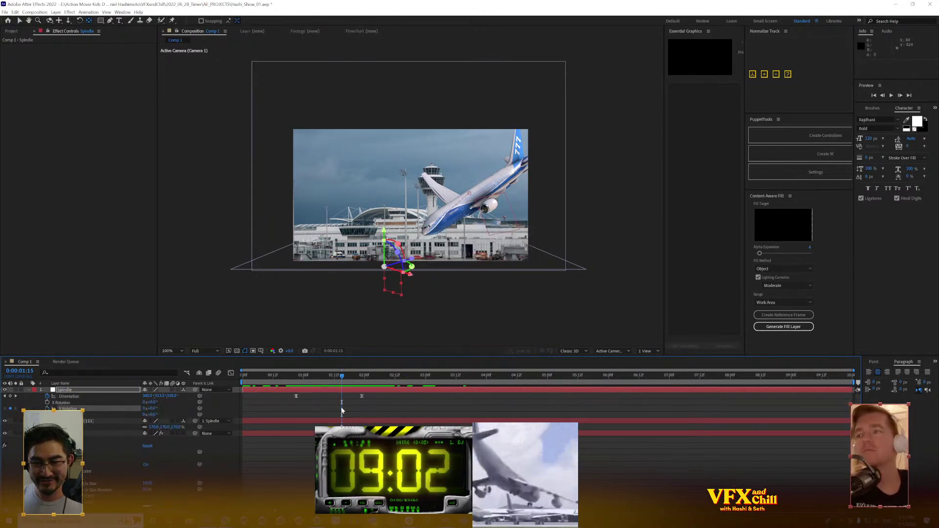
left_click_drag(341, 408, 263, 408)
key("space")
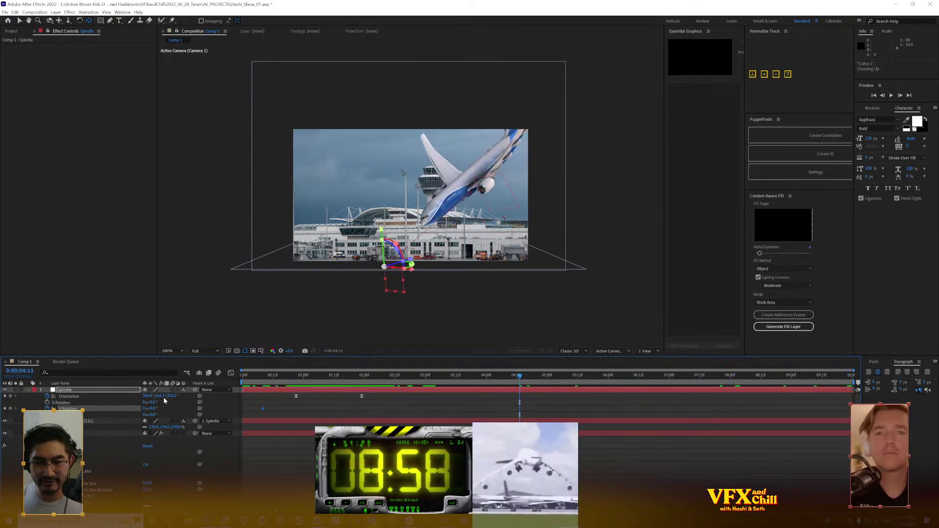
Keyframe a Y Rotation swing of the airliner to the left at 0:00:02:03 and a swing back to the right at 0:00:03:02
left_click(519, 375)
left_click_drag(149, 408, 372, 416)
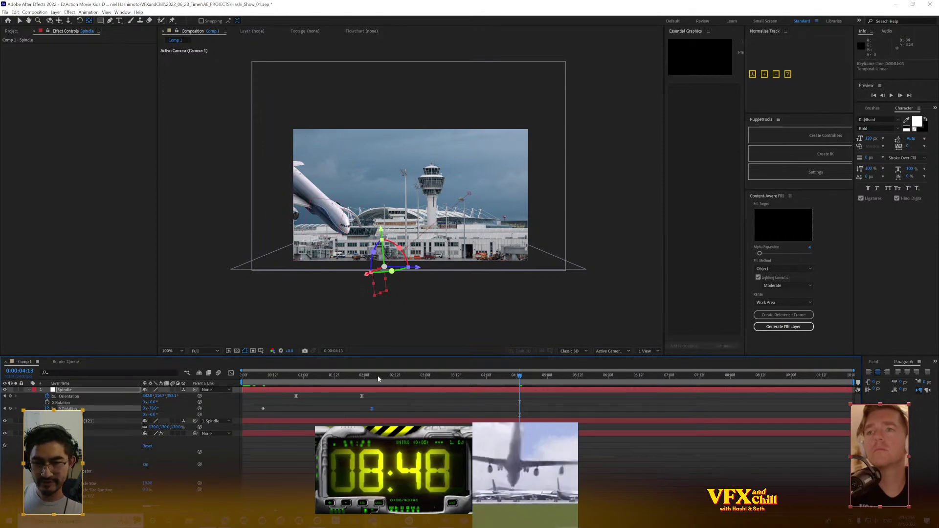
left_click(431, 375)
left_click_drag(153, 412, 209, 403)
left_click(262, 408)
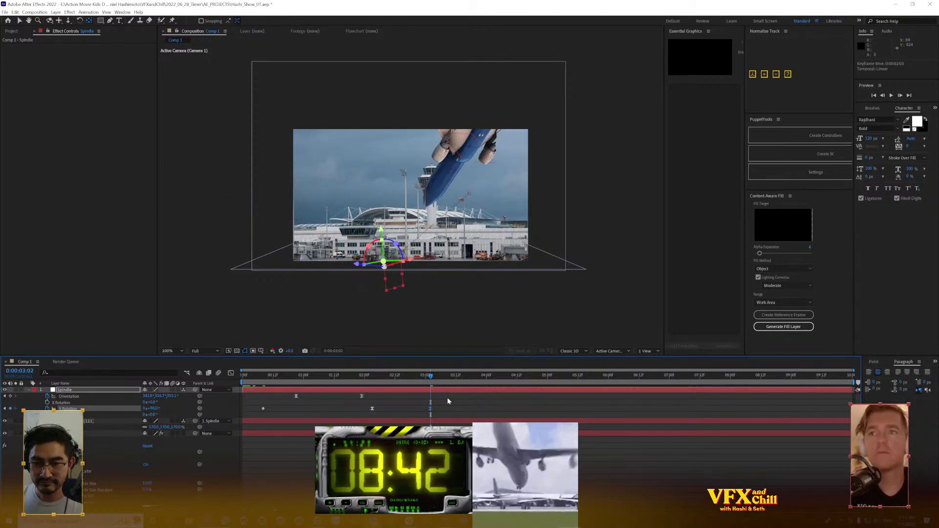
At 0:00:05:01, swing the airliner left with Y Rotation and slide the Spindle null right along the ground
left_click_drag(459, 375, 550, 375)
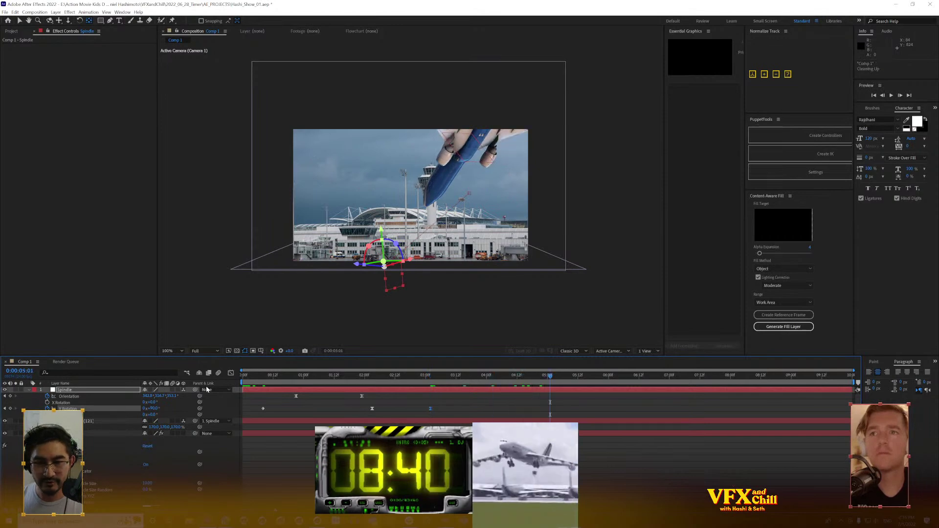
left_click_drag(155, 408, 228, 408)
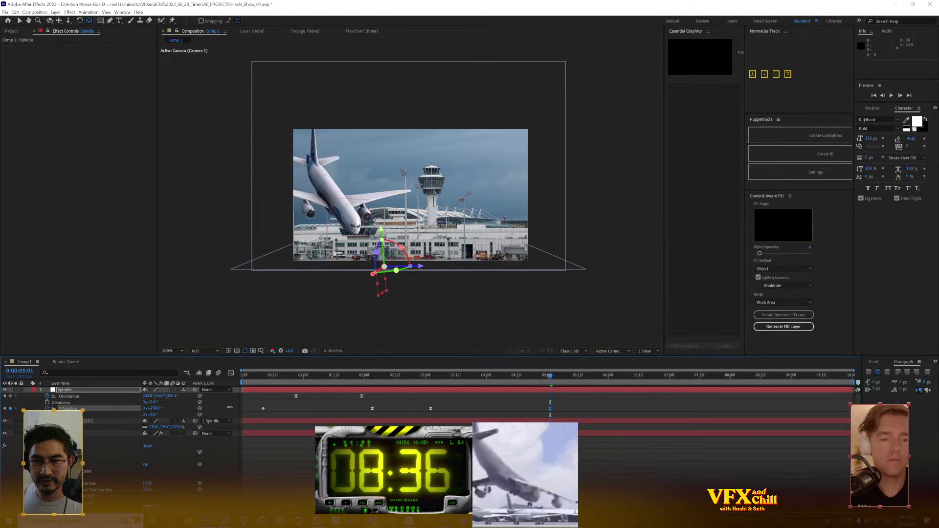
left_click_drag(386, 293, 446, 293)
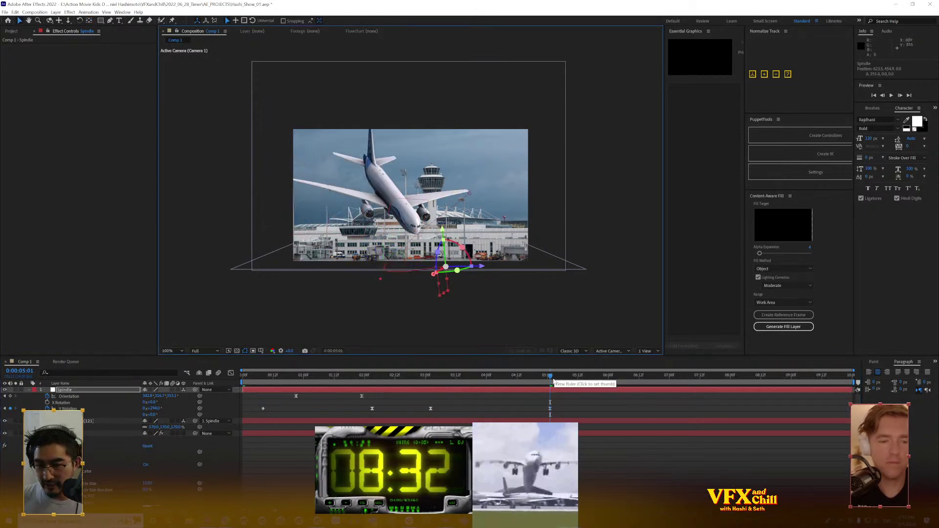
End the work area at 0:00:05:01 and trim the composition to it
key("n")
left_click(34, 11)
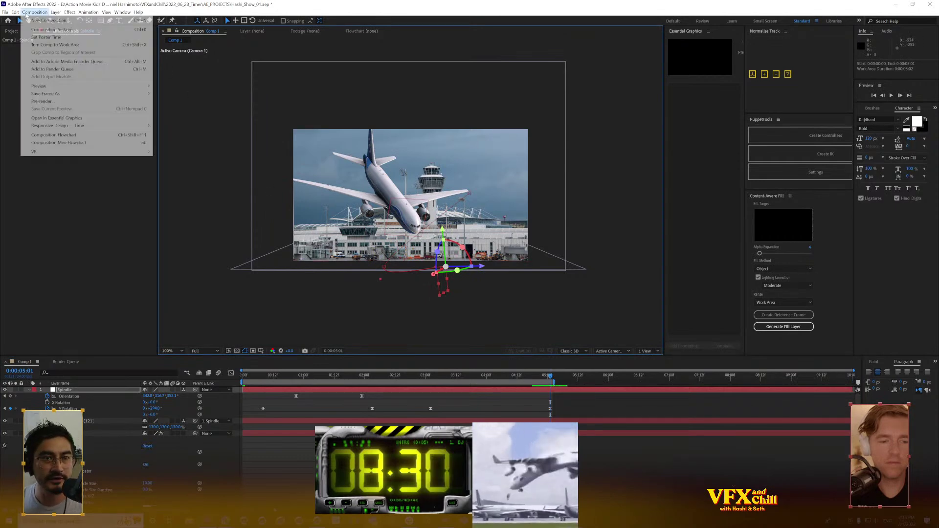
left_click(56, 44)
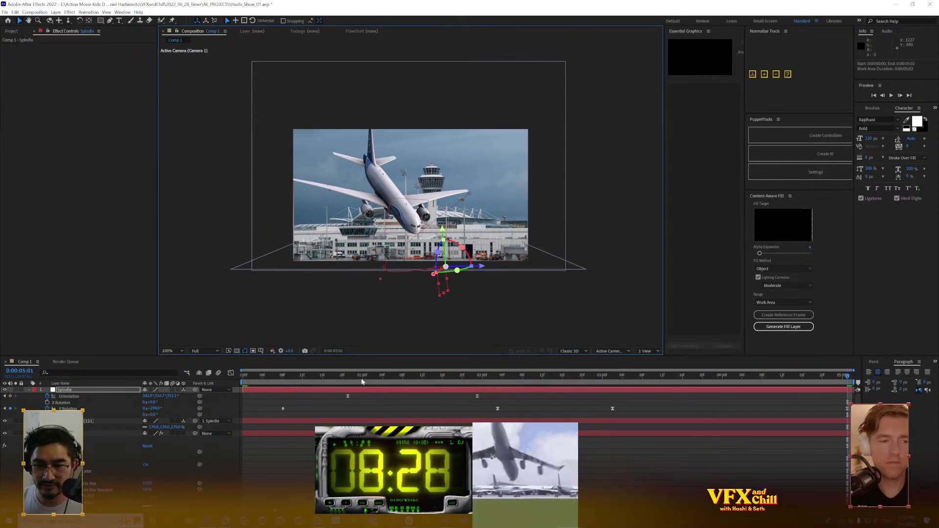
Reveal the Spindle null's position and rotation and add an orientation keyframe at 0:00:00:00
key("Home")
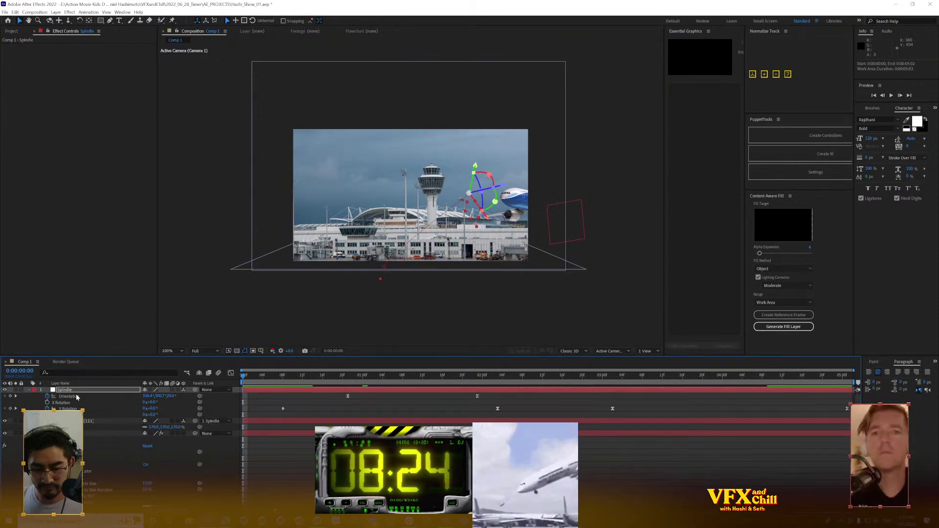
key("p")
key("shift+r")
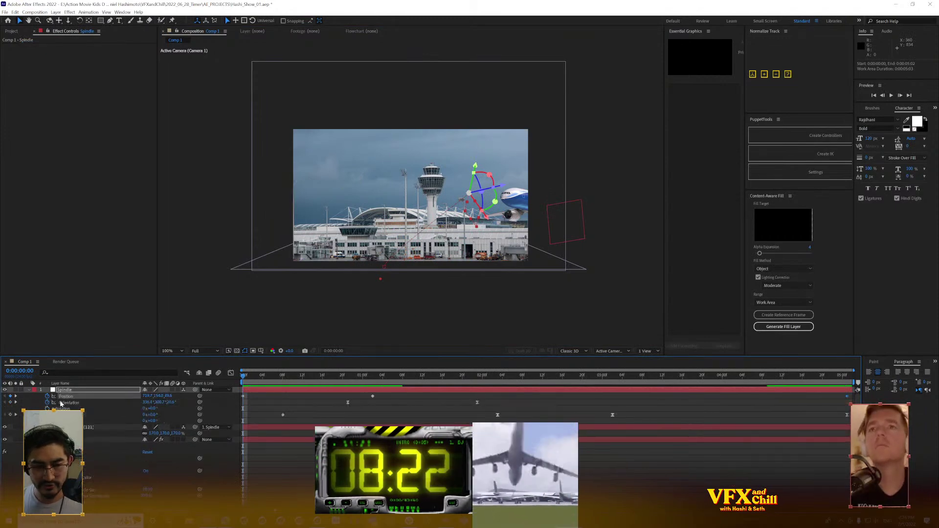
left_click(10, 403)
left_click_drag(256, 379, 230, 383)
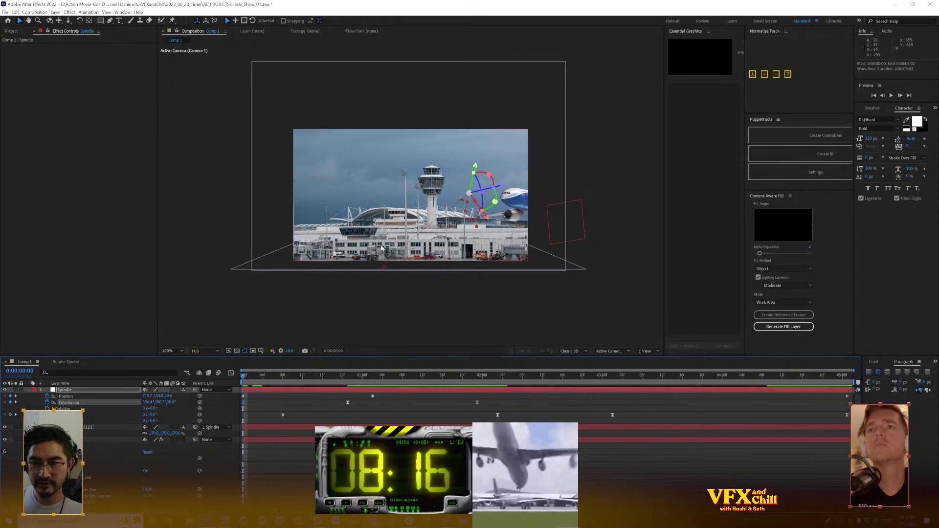
Bend the Spindle null's motion path into a tall arc with the second position keyframe's handles and preview the animation
left_click(387, 267)
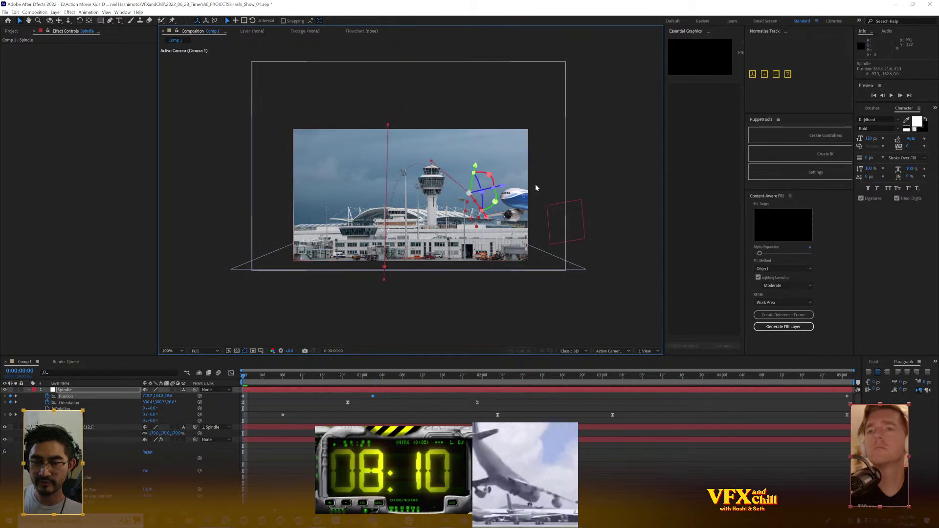
left_click(892, 95)
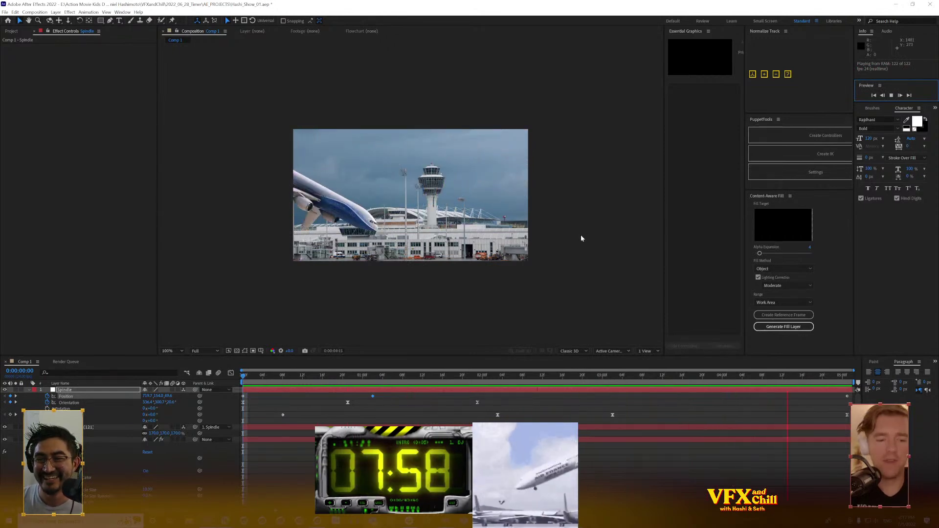
left_click(364, 327)
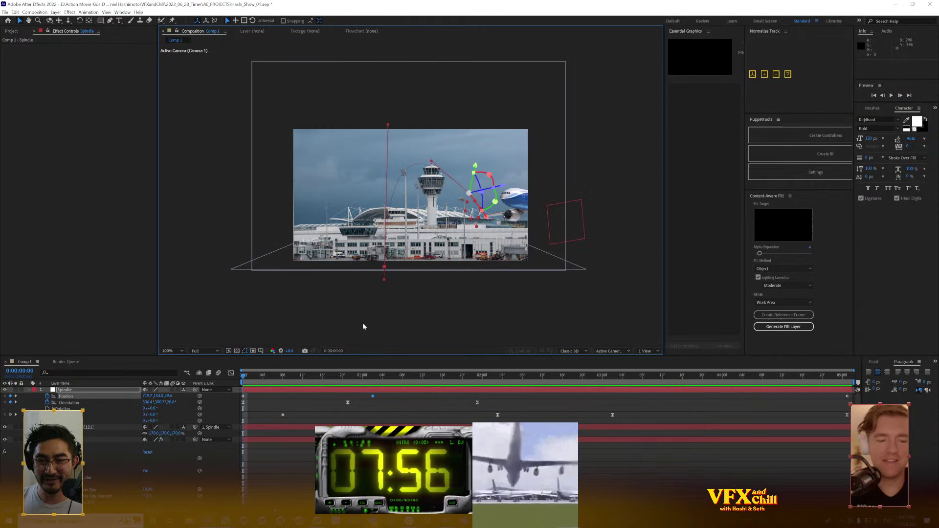
scroll(94, 431, "down", 5)
scroll(46, 404, "up", 5)
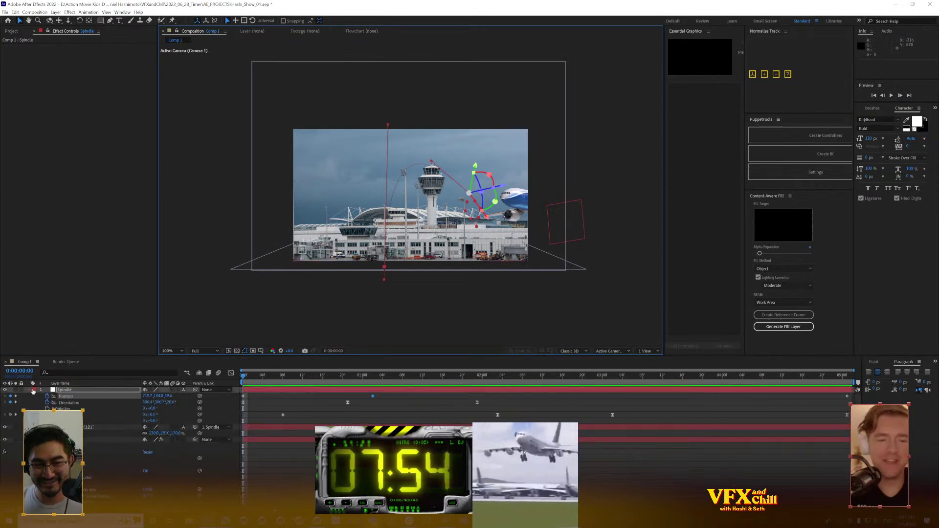
Set a Point of Interest keyframe on Camera 1 at 0:00:00:00 and advance the time to 0:00:01:15
left_click(33, 390)
left_click(64, 408)
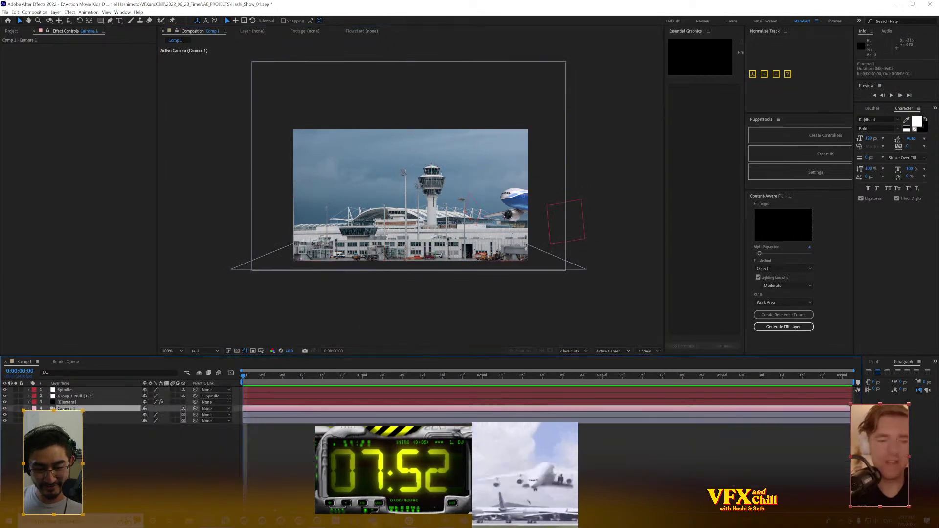
key("a")
left_click_drag(255, 385, 328, 390)
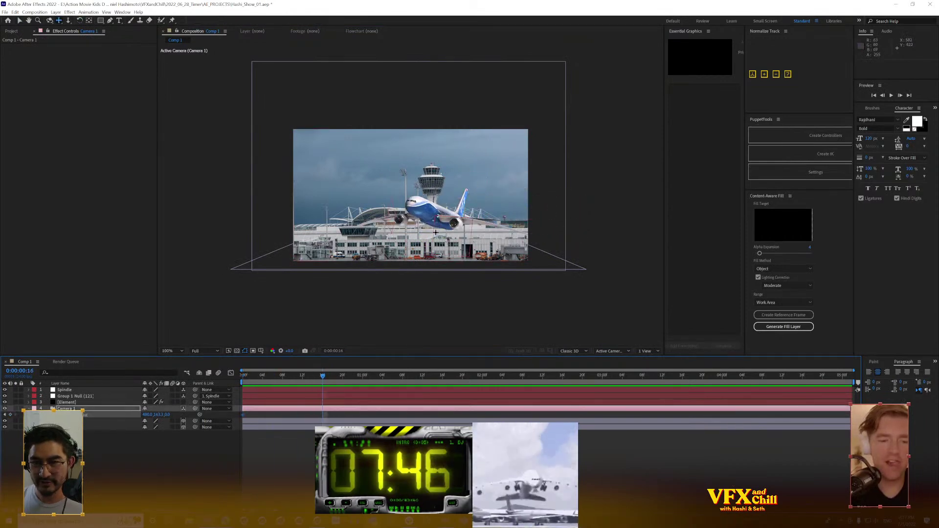
left_click_drag(332, 372, 438, 390)
left_click_drag(430, 332, 419, 243)
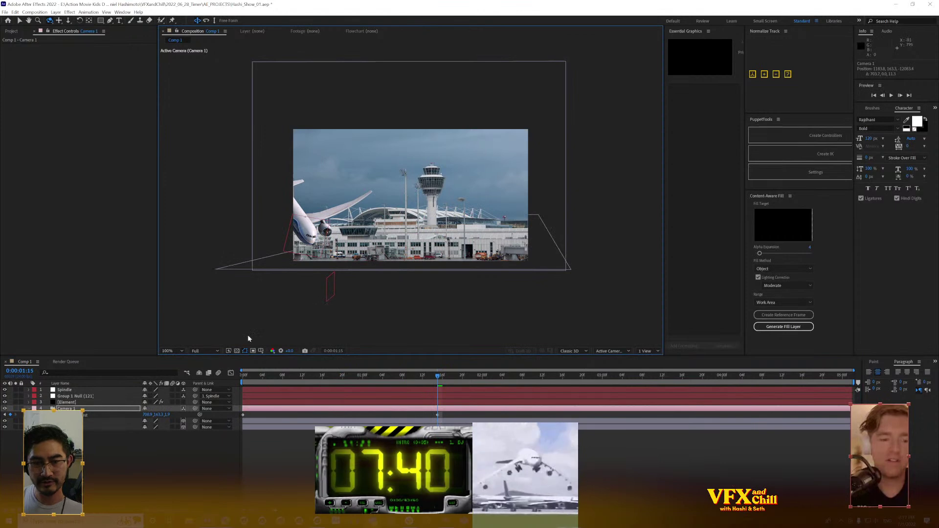
key("ctrl+z")
left_click(116, 428)
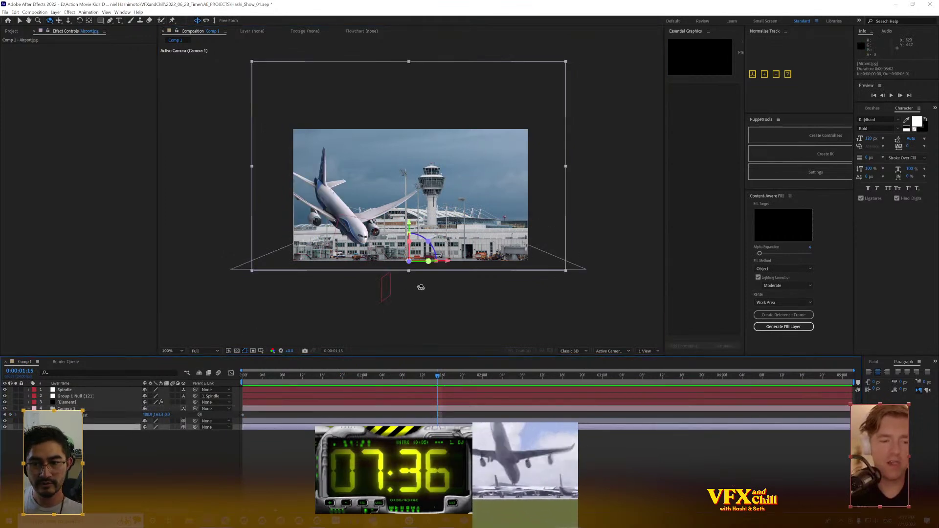
left_click_drag(420, 284, 443, 279)
key("ctrl+z")
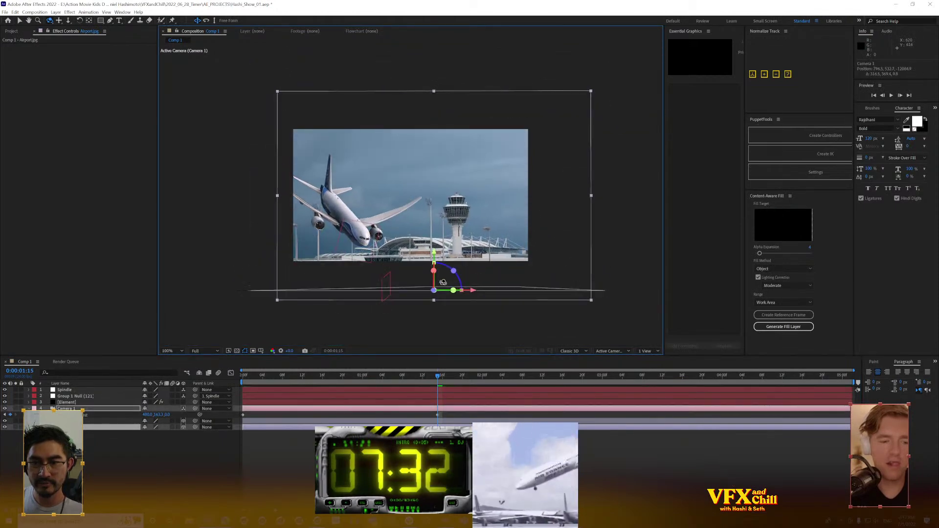
left_click_drag(436, 381, 216, 404)
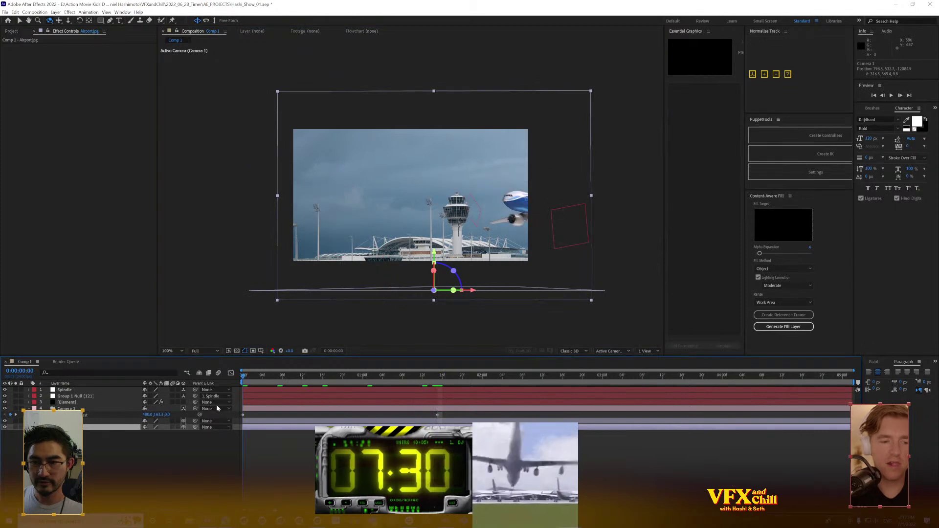
key("k")
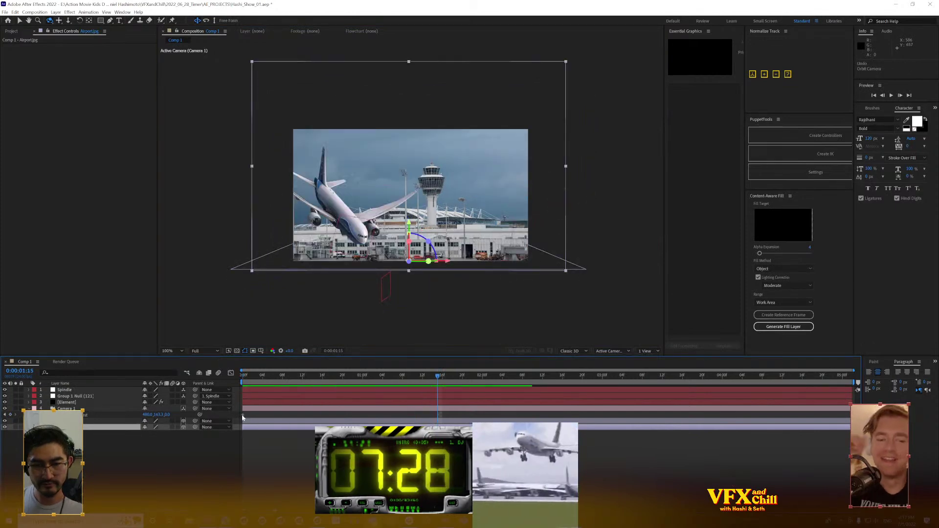
Keyframe Camera 1's position at 0:00:00:00 as well, and pan the camera left toward the airliner at 0:00:01:15
left_click(98, 408)
key("shift+p")
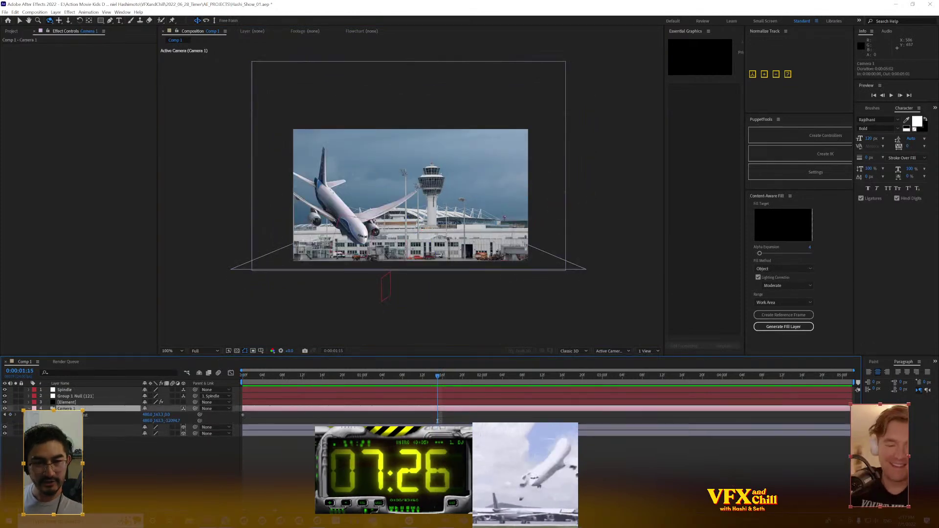
left_click_drag(438, 420, 298, 421)
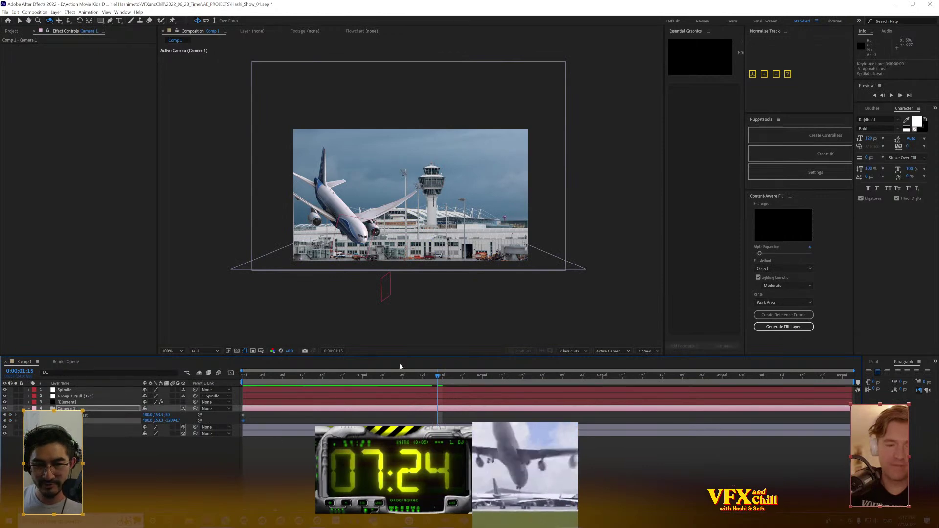
left_click_drag(449, 220, 467, 227)
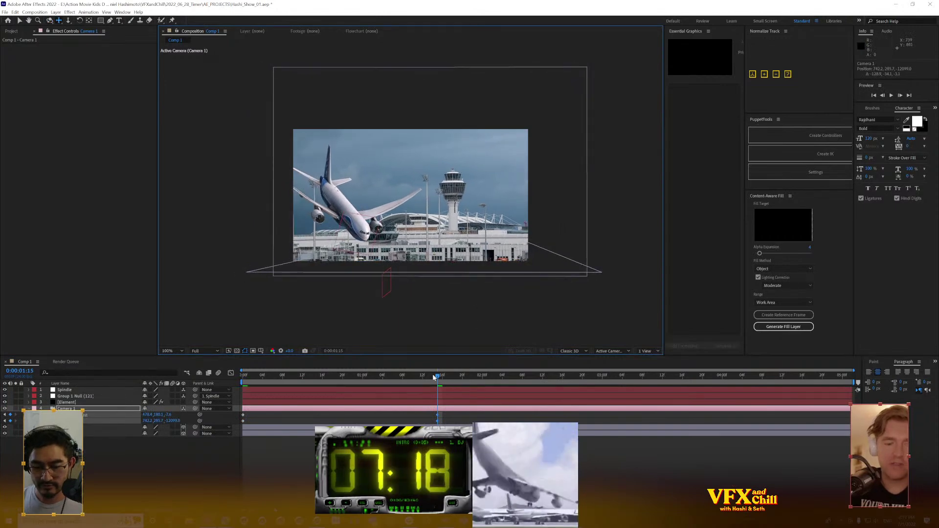
Keyframe Camera 1's Point of Interest at 0:00:02:19 and 0:00:04:05 so the camera pans with the airliner
left_click_drag(434, 377, 578, 413)
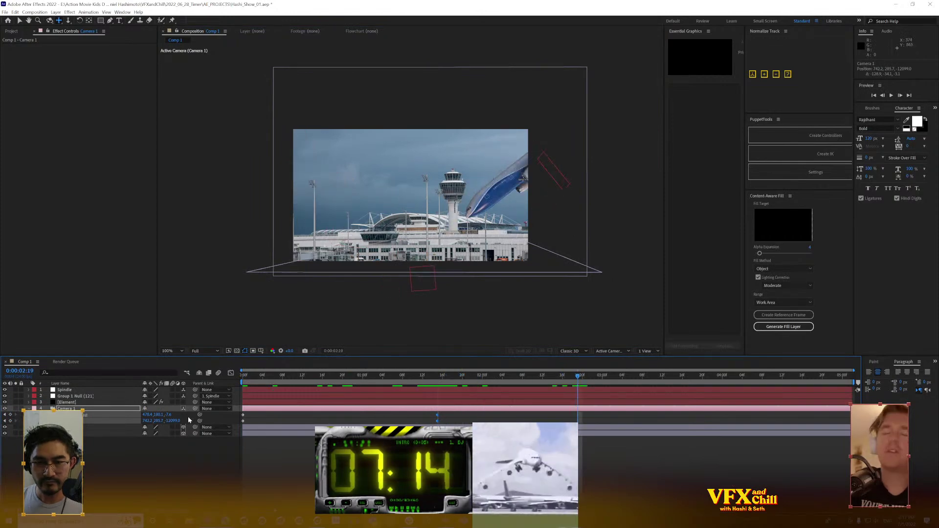
left_click_drag(149, 416, 201, 425)
left_click_drag(632, 378, 748, 380)
left_click_drag(156, 418, 180, 410)
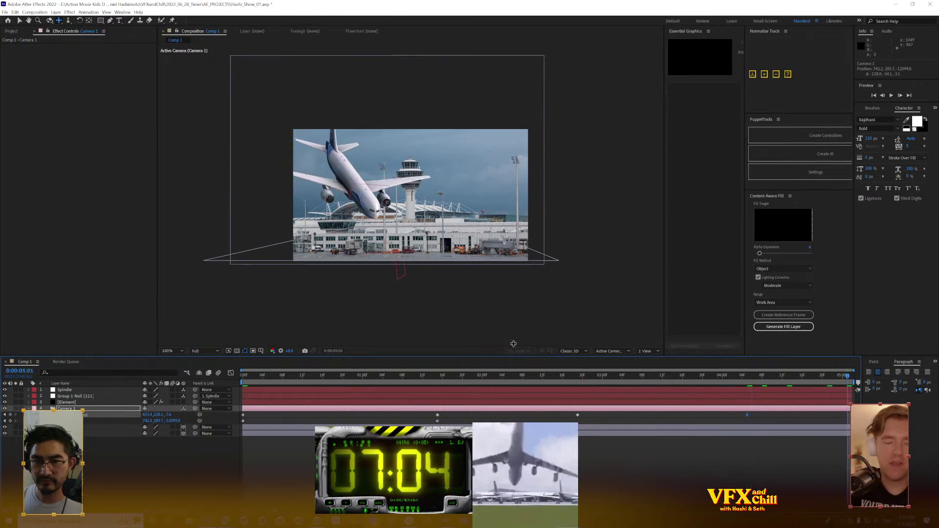
Readjust Camera 1's Point of Interest keyframe at 0:00:04:05 and add a closing one at 0:00:05:01
left_click_drag(728, 383, 746, 390)
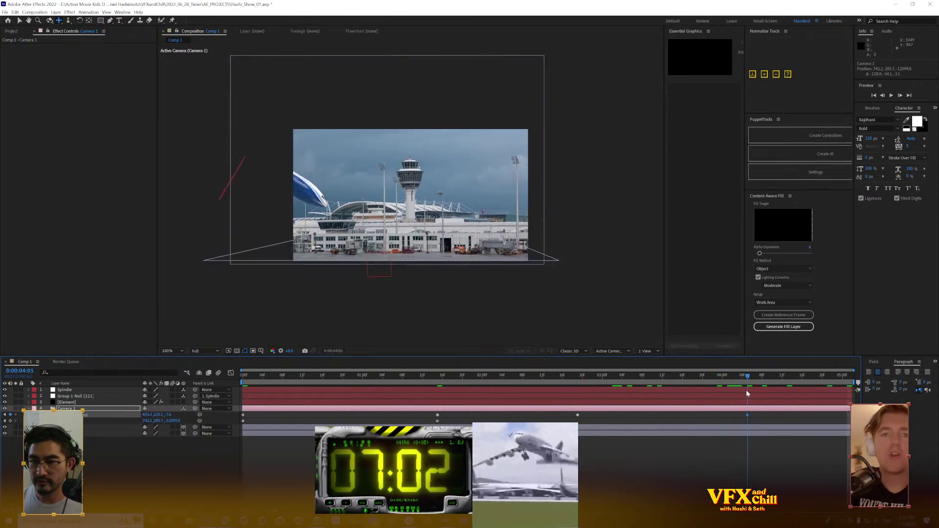
left_click_drag(146, 414, 88, 422)
left_click_drag(781, 381, 885, 378)
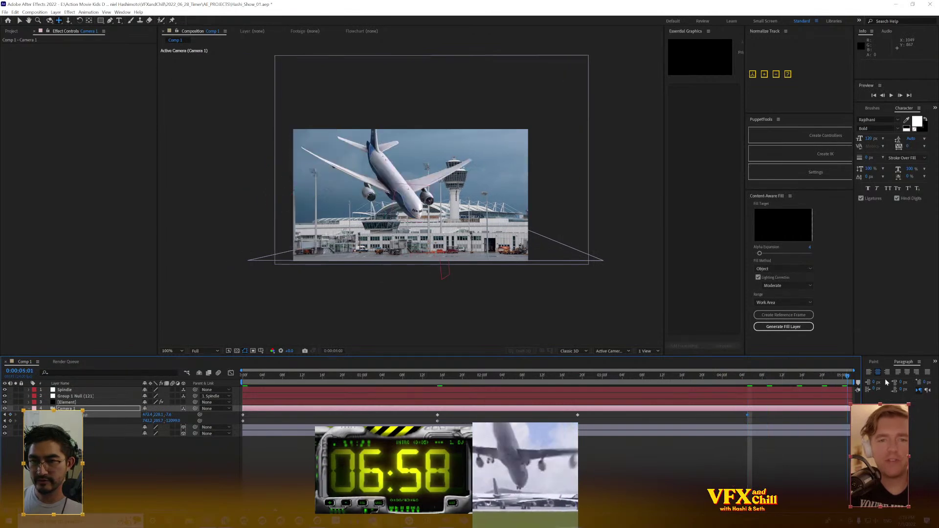
left_click_drag(150, 419, 165, 419)
Save the project and preview the camera animation from 0:00:00:00 with the composition view enlarged to 200%
left_click_drag(834, 380, 243, 380)
key("ctrl+s")
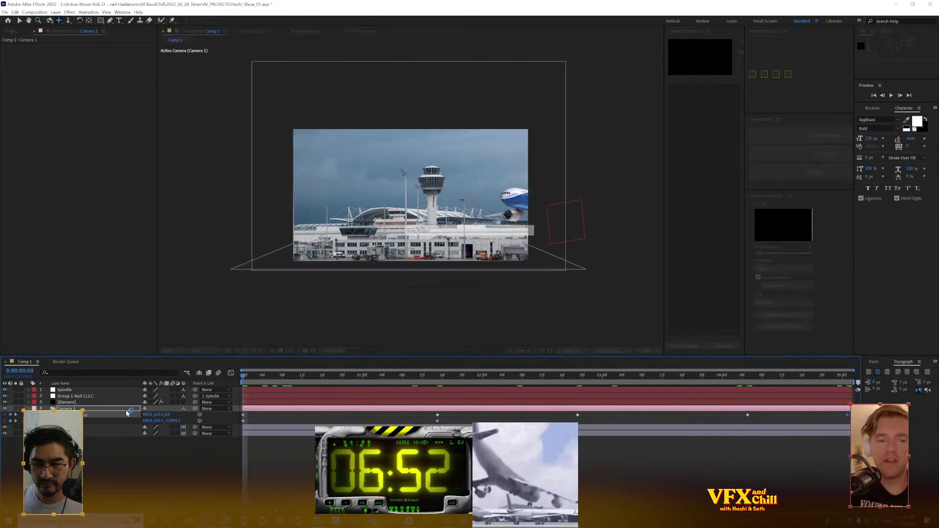
left_click(138, 469)
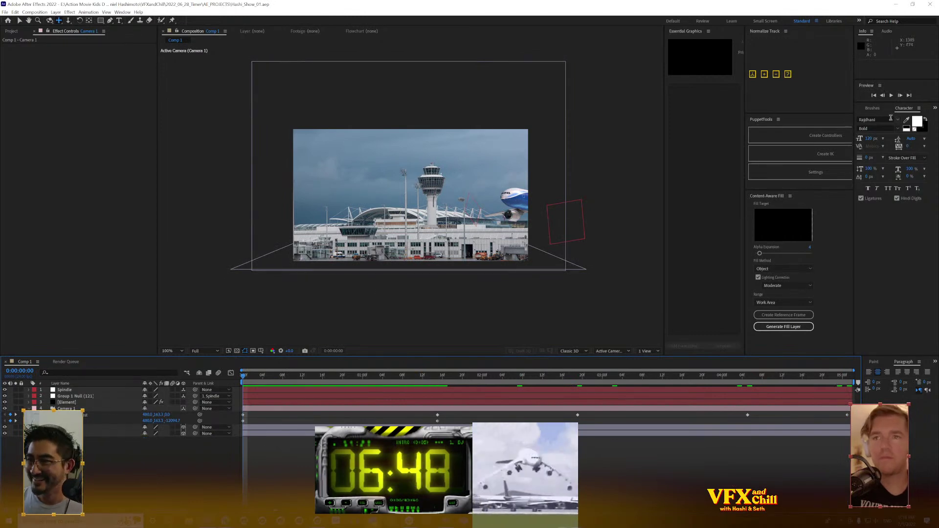
scroll(443, 211, "up", 4)
scroll(472, 215, "down", 2)
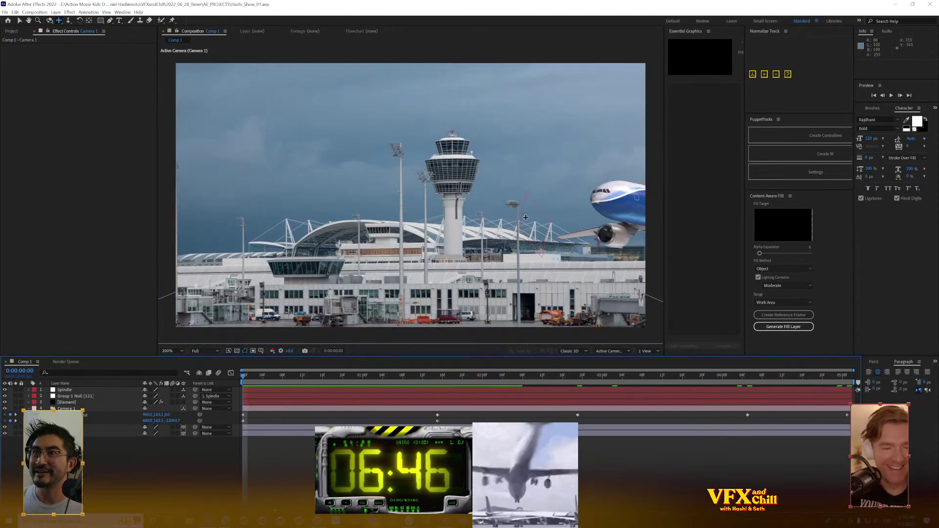
left_click(892, 96)
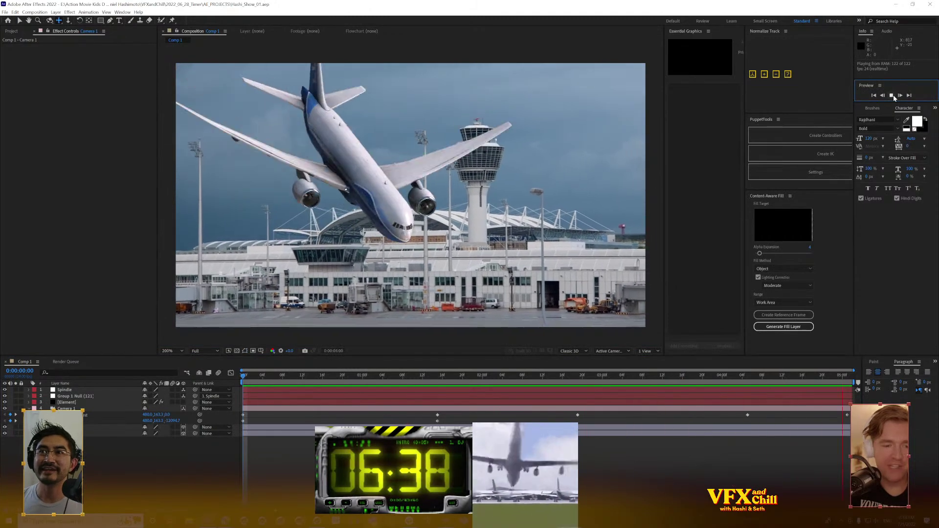
key("space")
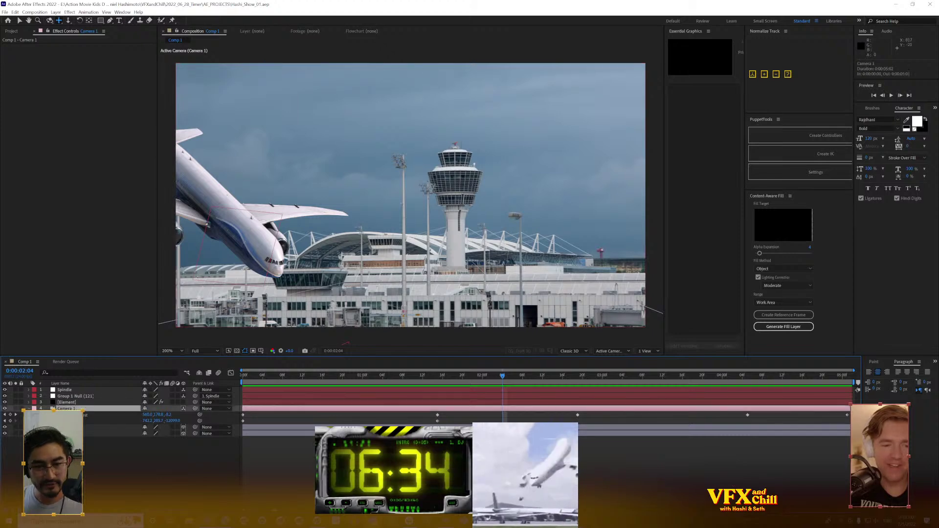
Pre-compose the two bottom background layers, including Airport.jpg, into a composition named SKY
left_click(112, 433)
right_click(71, 425)
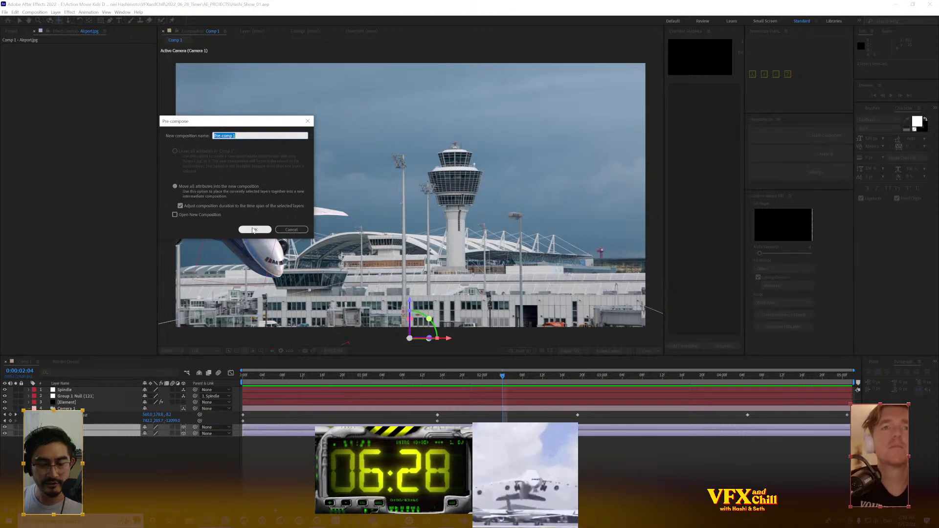
key("Return")
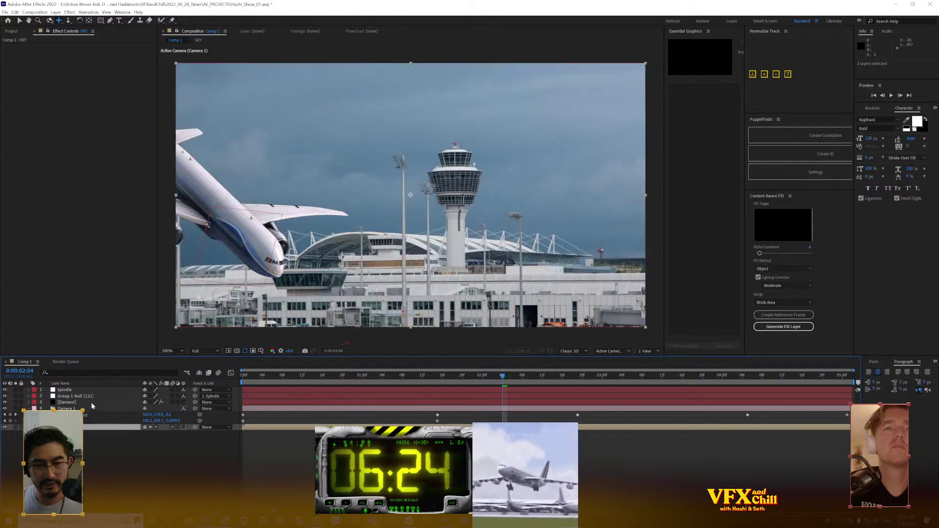
Apply the Red Giant VFX Supercomp effect to the Element and SKY layers together
right_click(91, 402)
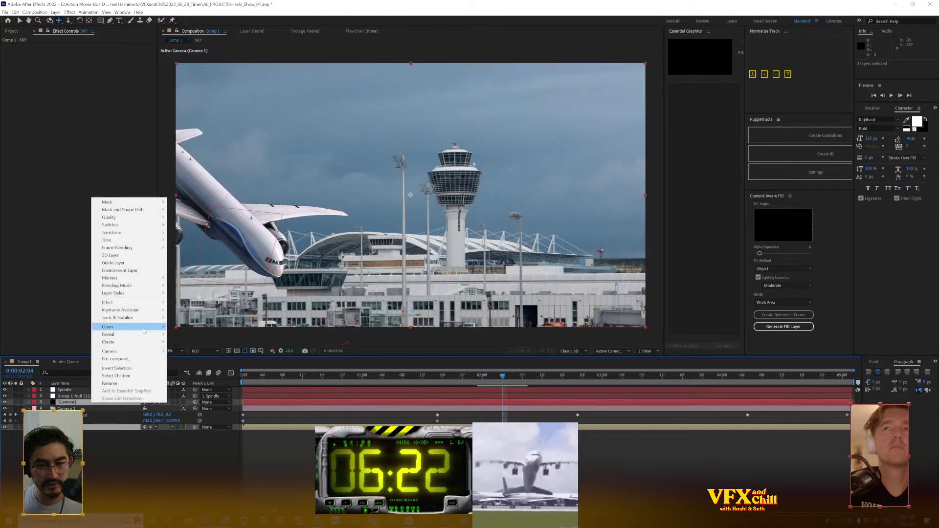
mouse_move(129, 303)
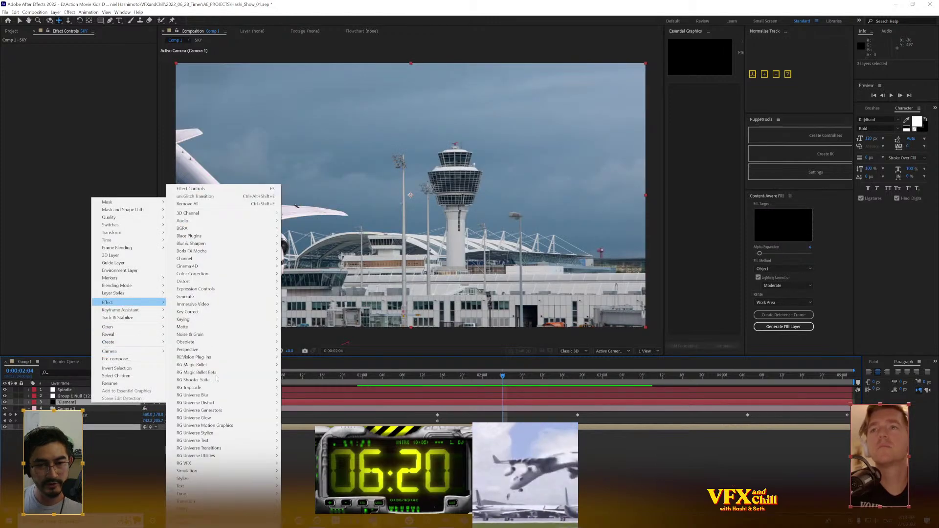
left_click(299, 465)
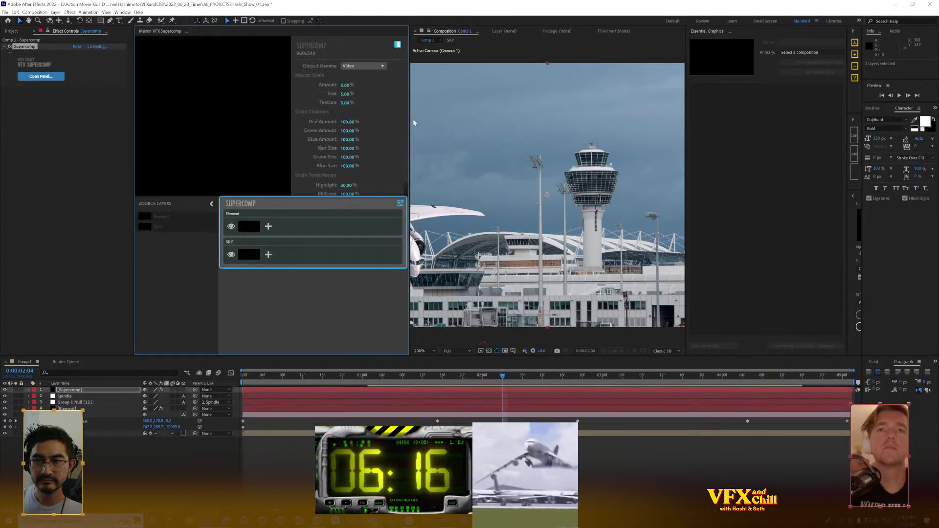
Add Color Correction matched to the background to Supercomp's Element layer, working at 0:00:01:08
left_click(251, 225)
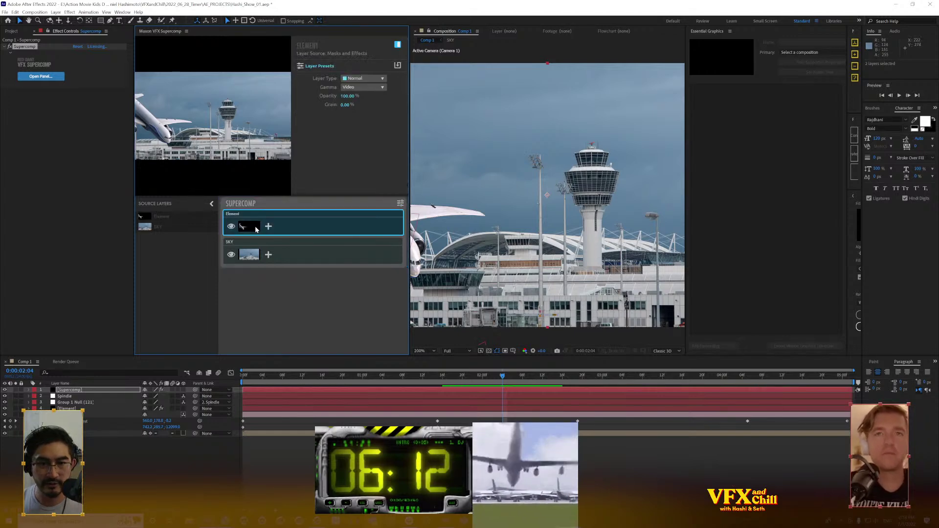
left_click(272, 228)
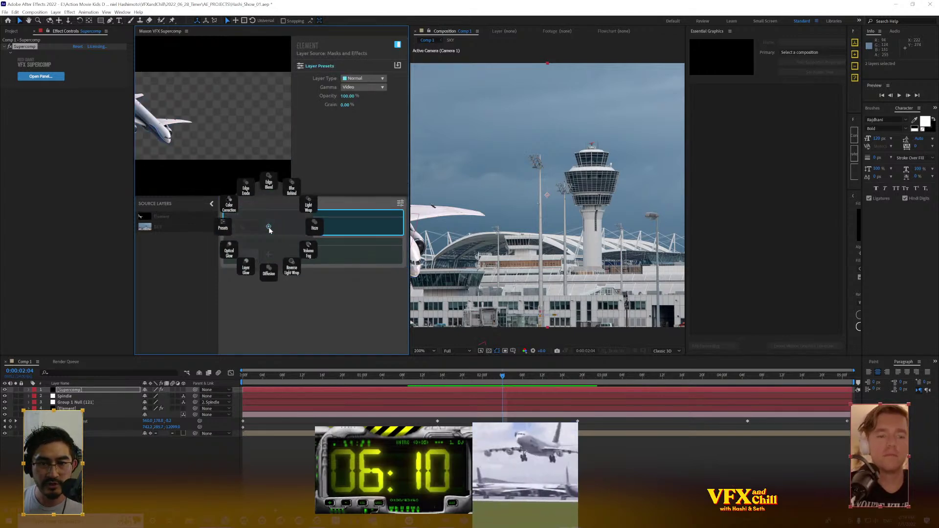
left_click(270, 230)
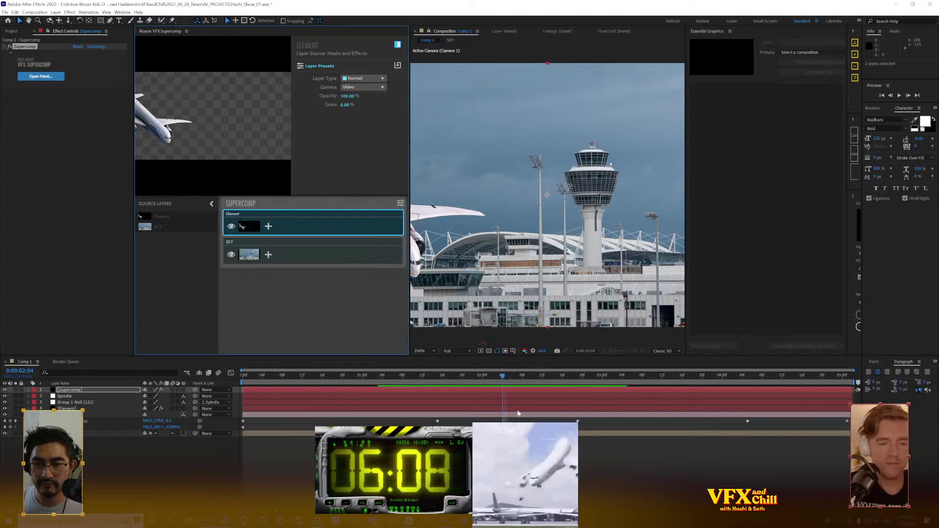
left_click_drag(469, 382, 403, 386)
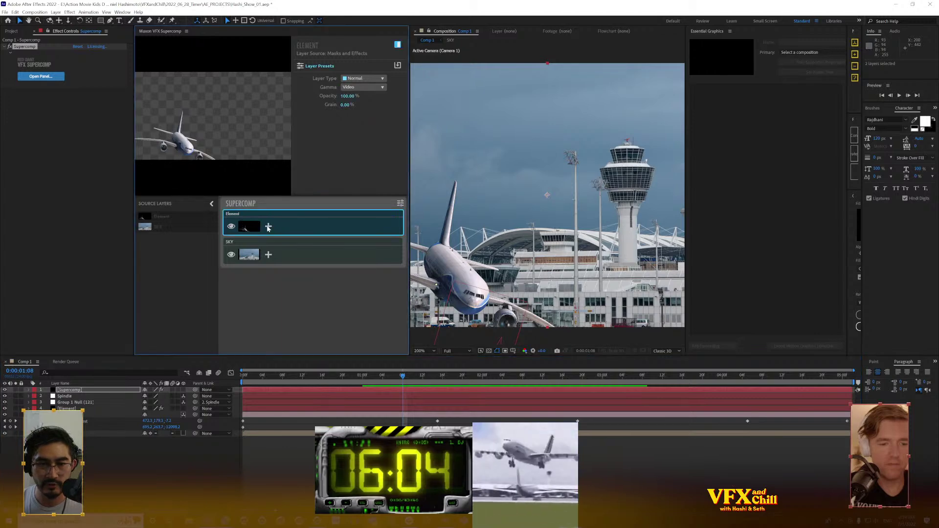
left_click(268, 226)
left_click(228, 207)
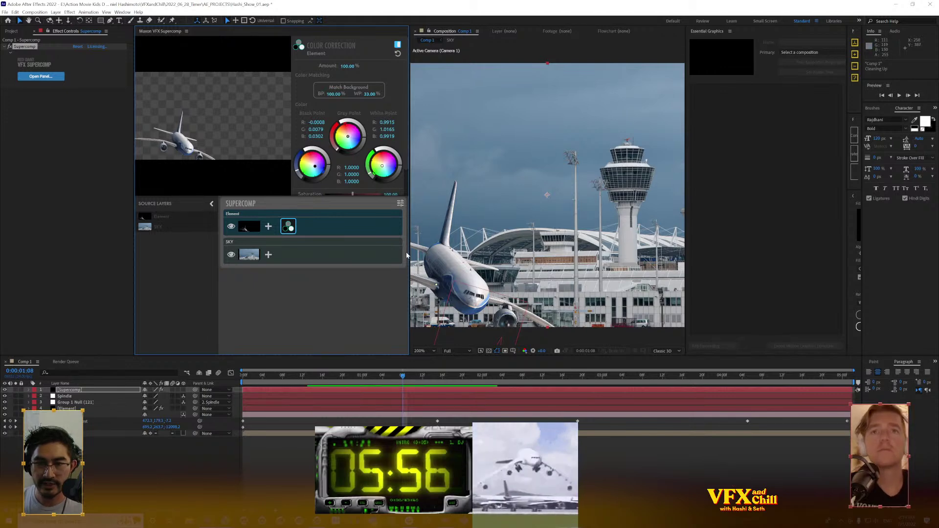
Add Haze and Light Wrap to Supercomp's Element layer, raising the Light Wrap amount and setting its size to 21.30
left_click(264, 226)
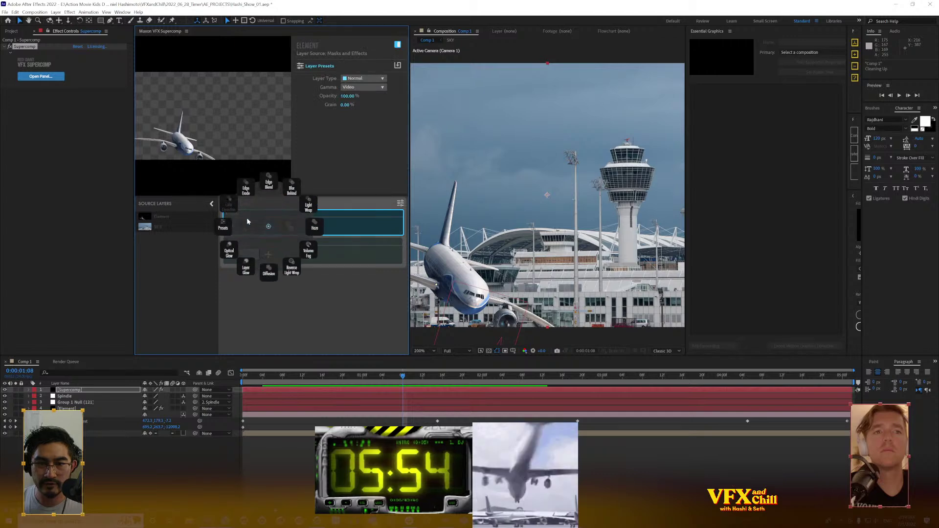
left_click(248, 191)
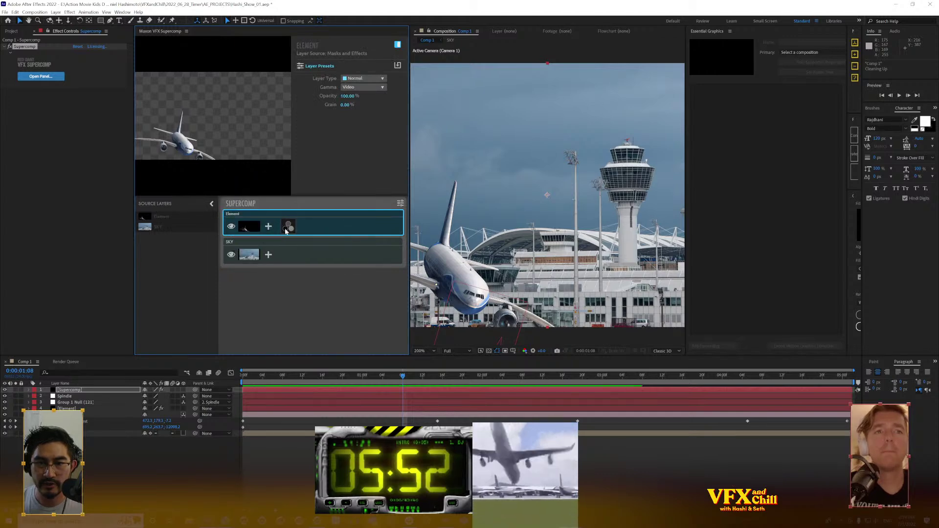
left_click(269, 227)
left_click(312, 232)
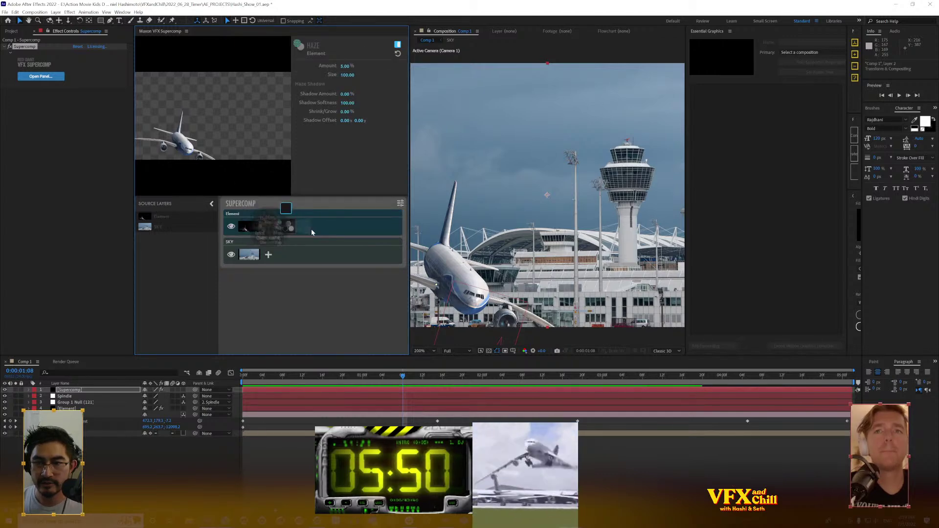
left_click(313, 227)
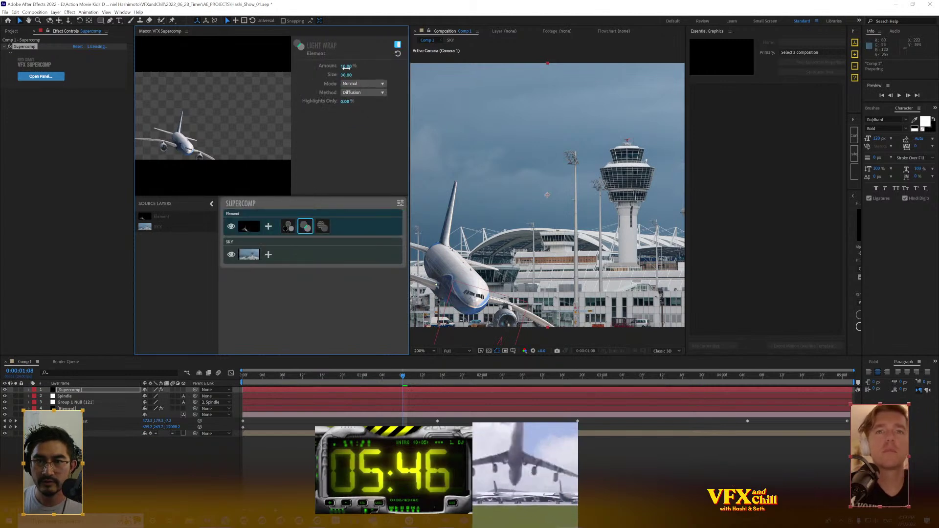
left_click_drag(346, 65, 360, 66)
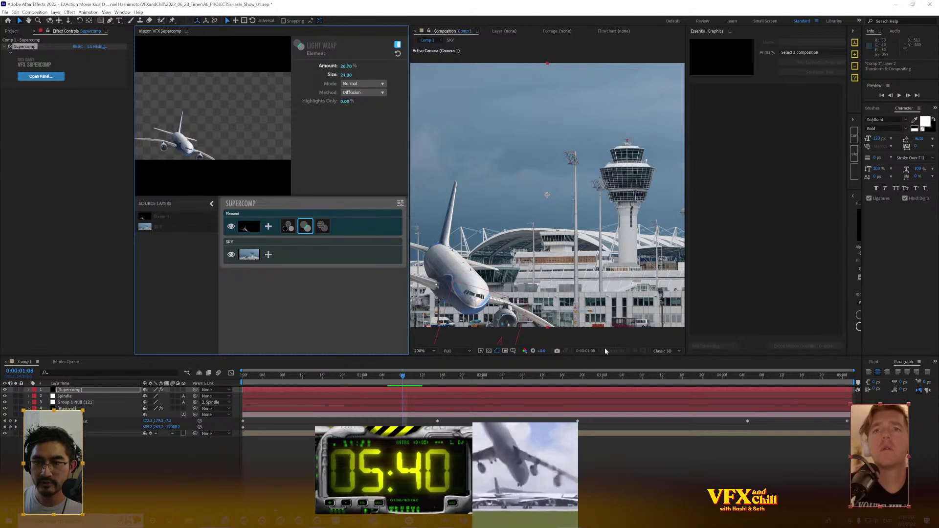
Widen the composition viewer and play back the Supercomp result from the start
left_click_drag(410, 330, 247, 330)
left_click_drag(371, 383, 233, 404)
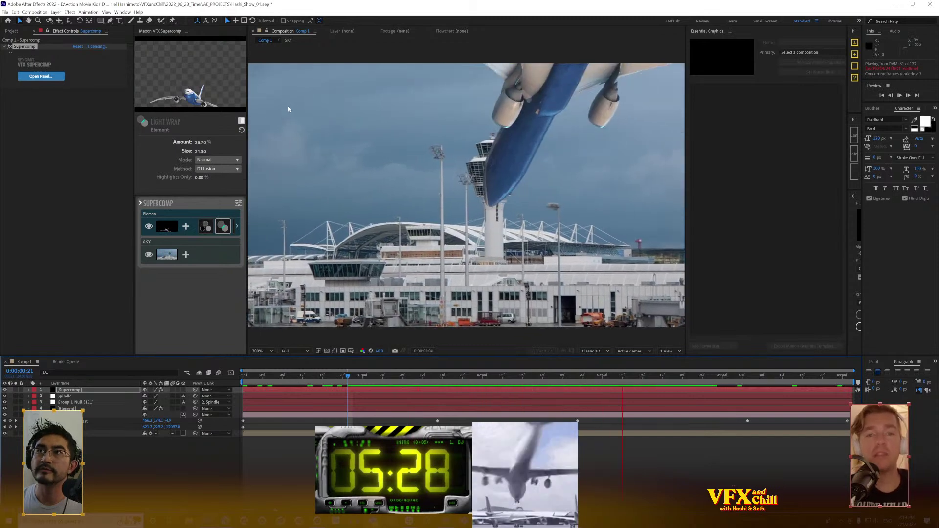
Select the Element layer and apply the RSMB motion blur effect to the airliner
left_click(66, 408)
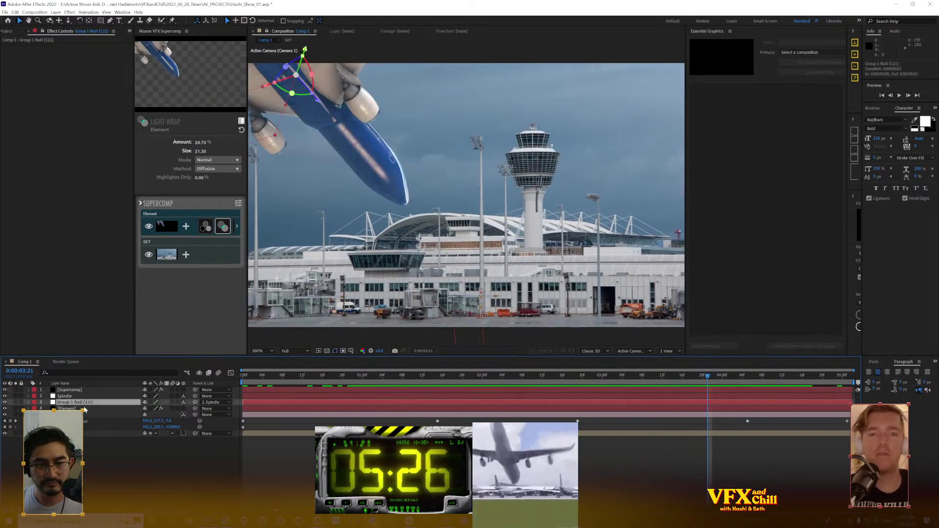
left_click(5, 47)
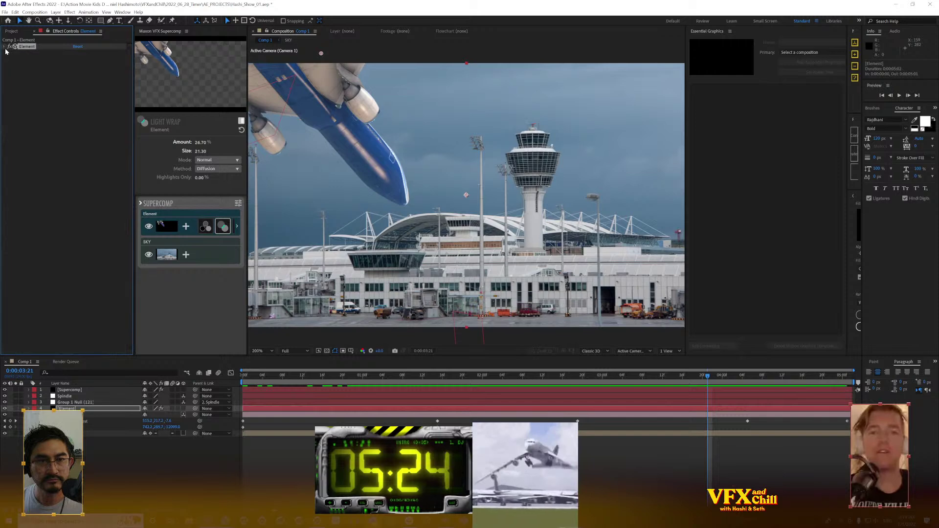
right_click(111, 190)
key("Escape")
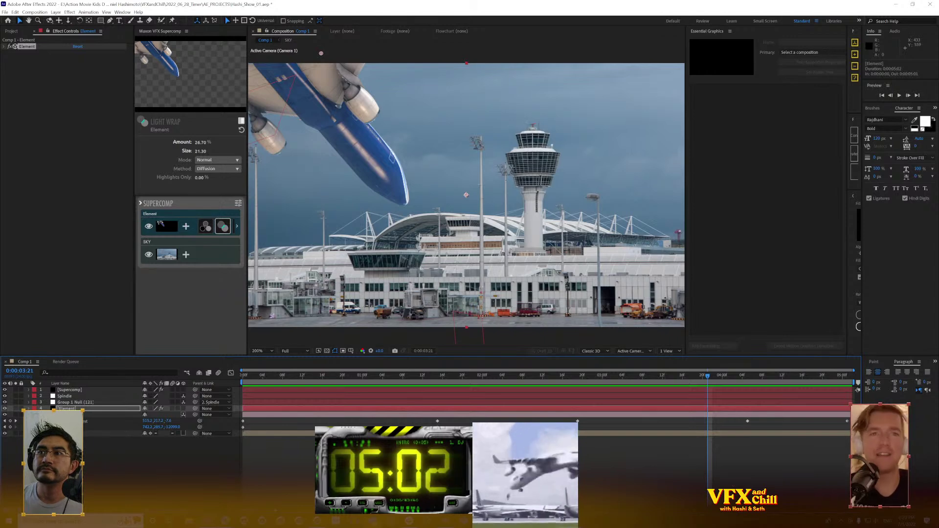
key("ctrl+alt+shift+e")
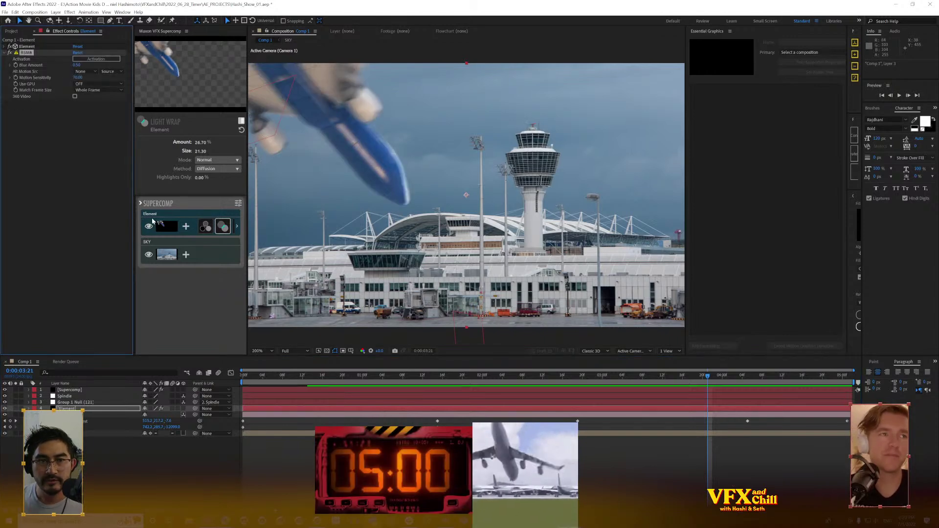
Enlarge the viewer to fit the whole frame and preview the motion-blurred airliner from 0:00:00:00
key("Home")
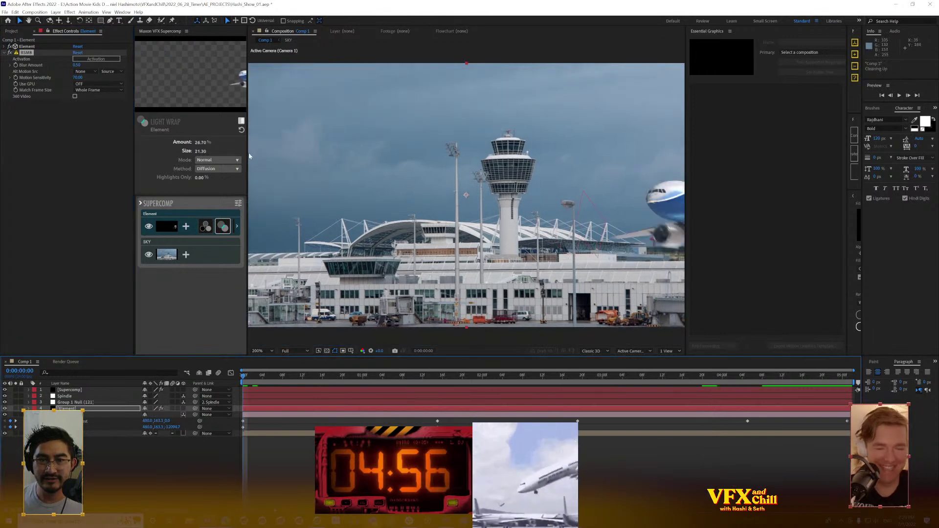
left_click_drag(245, 154, 200, 156)
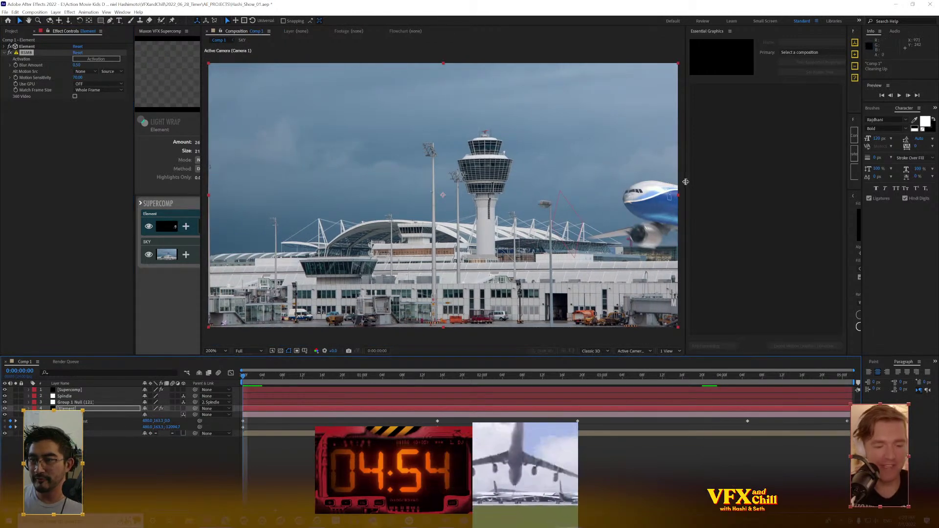
left_click(900, 95)
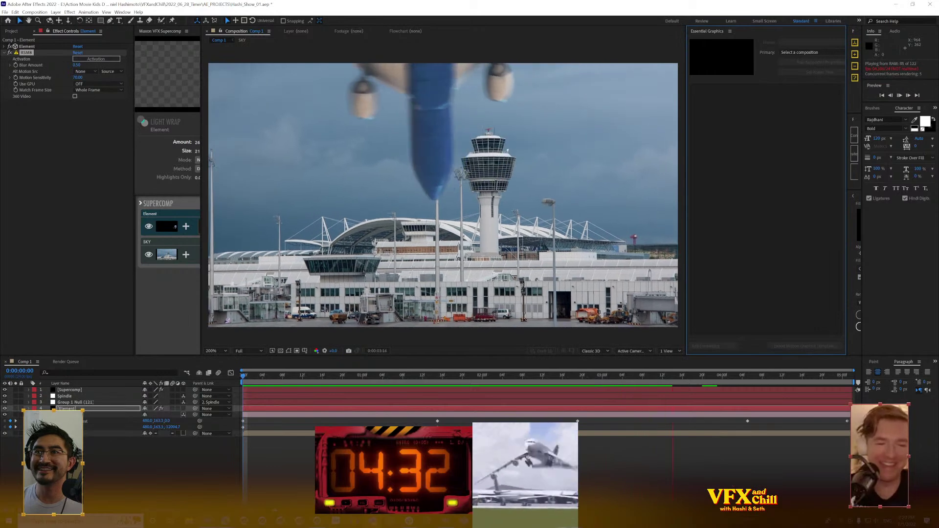
left_click(508, 200)
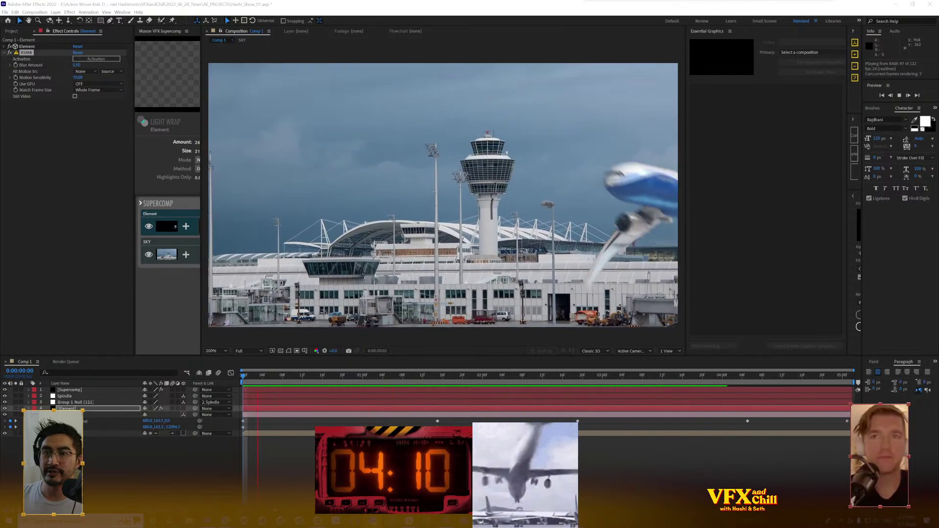
Open File Explorer and move its window away from the composition
mouse_move(226, 521)
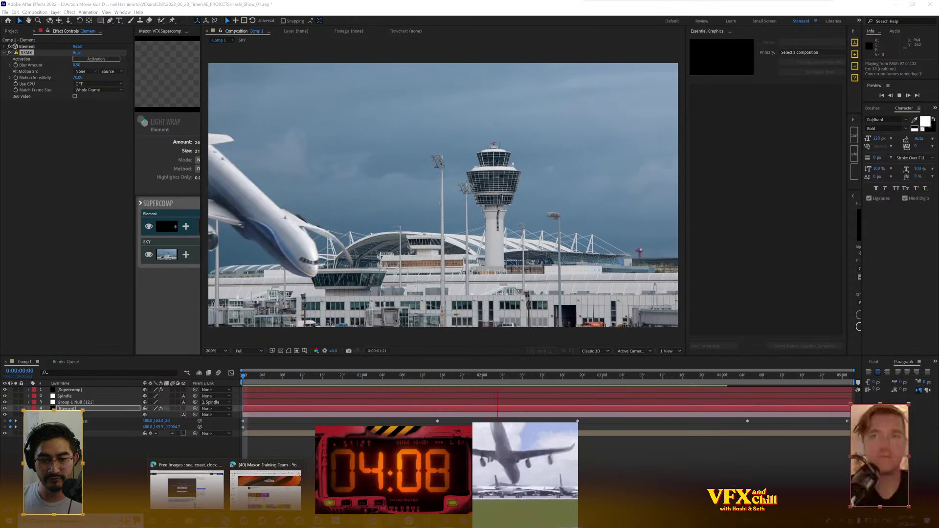
key("super+s")
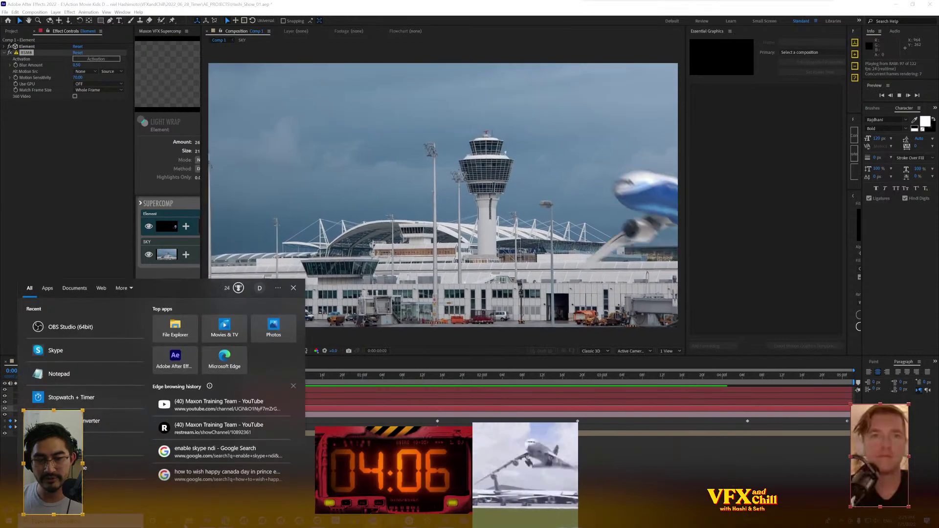
left_click(175, 329)
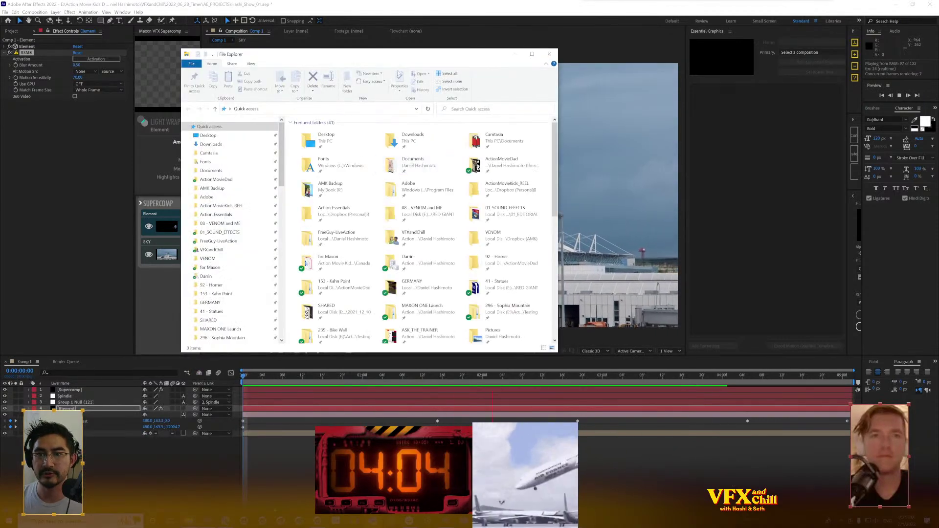
left_click_drag(402, 55, 0, 294)
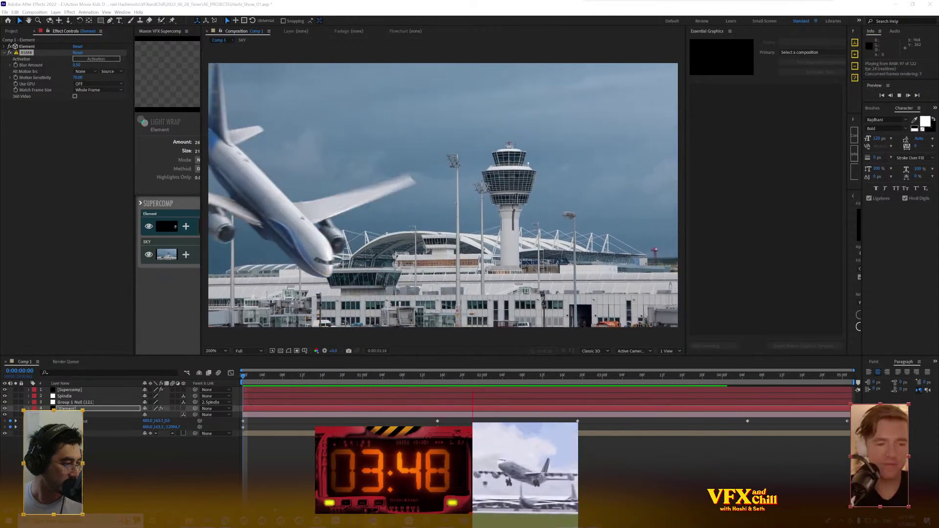
Open the Windows About page, widen its window and examine the computer's device and Windows specifications
key("super+Pause")
left_click_drag(536, 172, 324, 142)
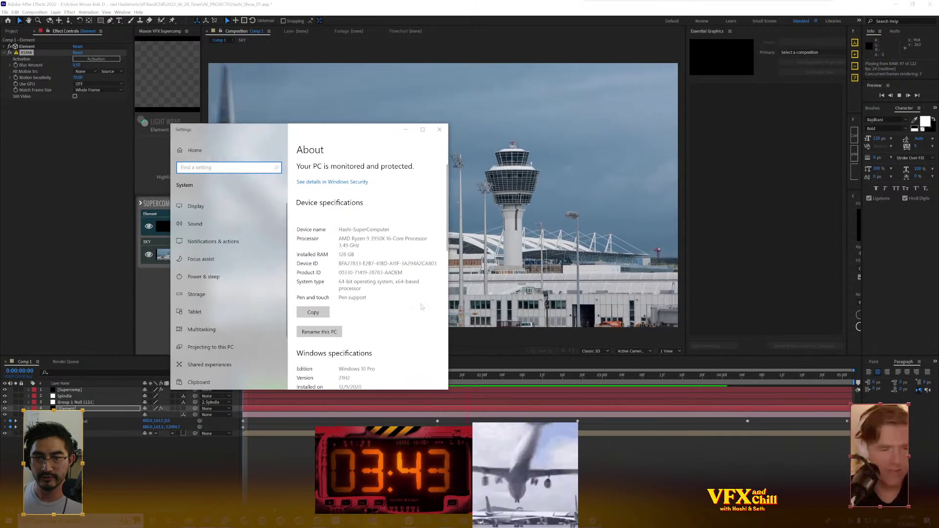
left_click_drag(448, 301, 598, 300)
scroll(487, 309, "down", 4)
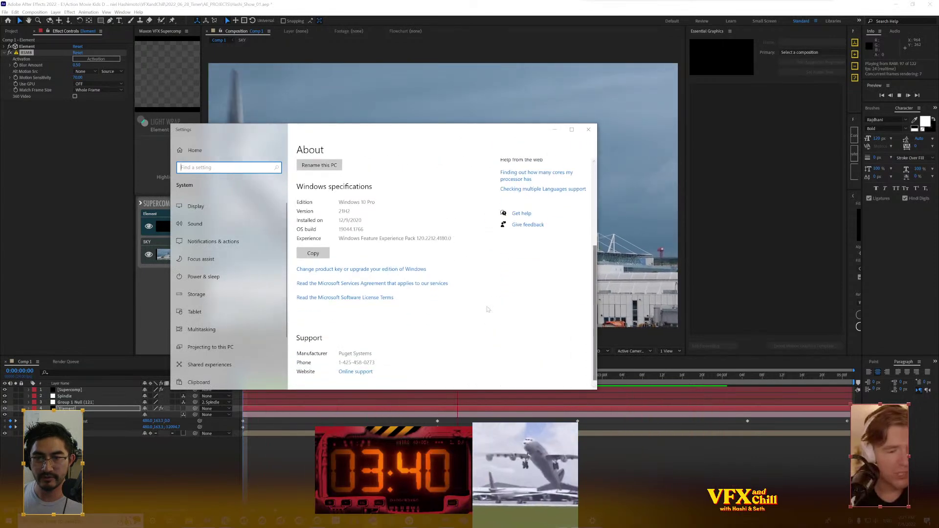
scroll(487, 309, "up", 3)
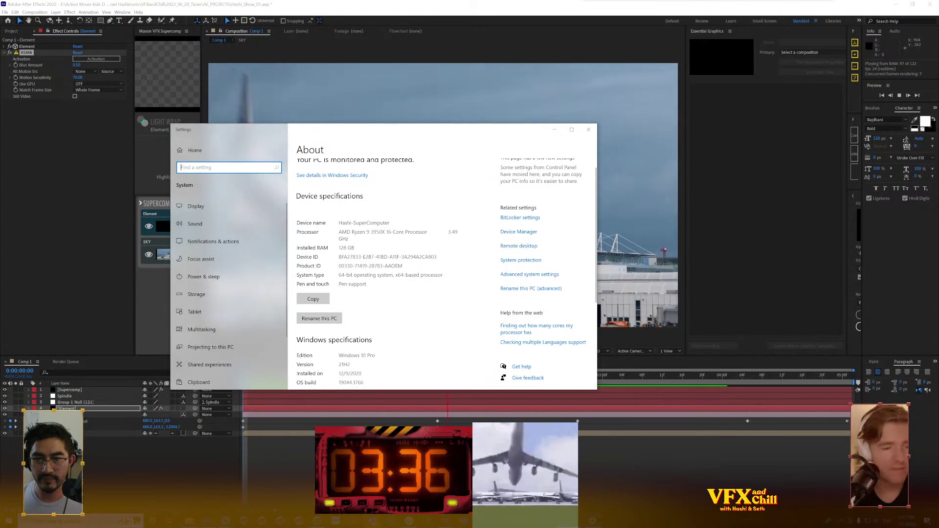
scroll(440, 274, "down", 2)
scroll(440, 274, "up", 1)
scroll(441, 274, "down", 1)
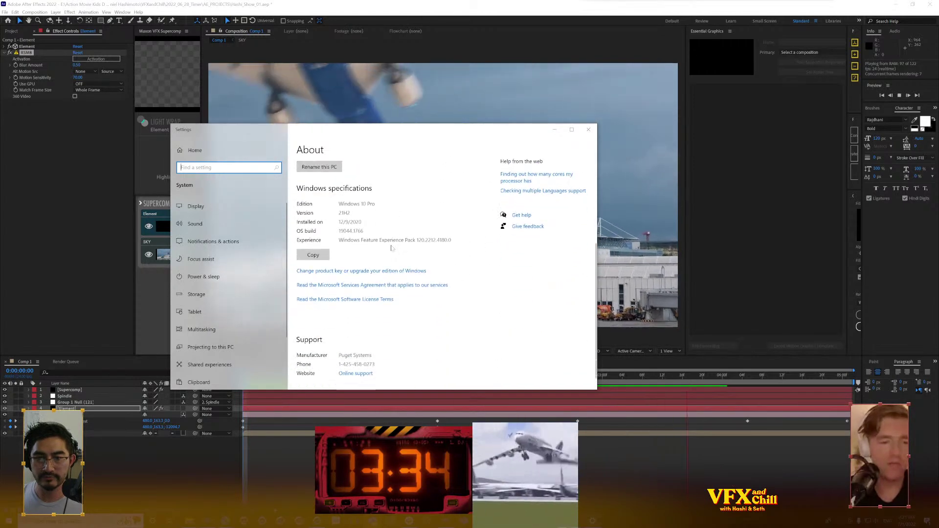
scroll(441, 274, "up", 1)
scroll(440, 274, "down", 2)
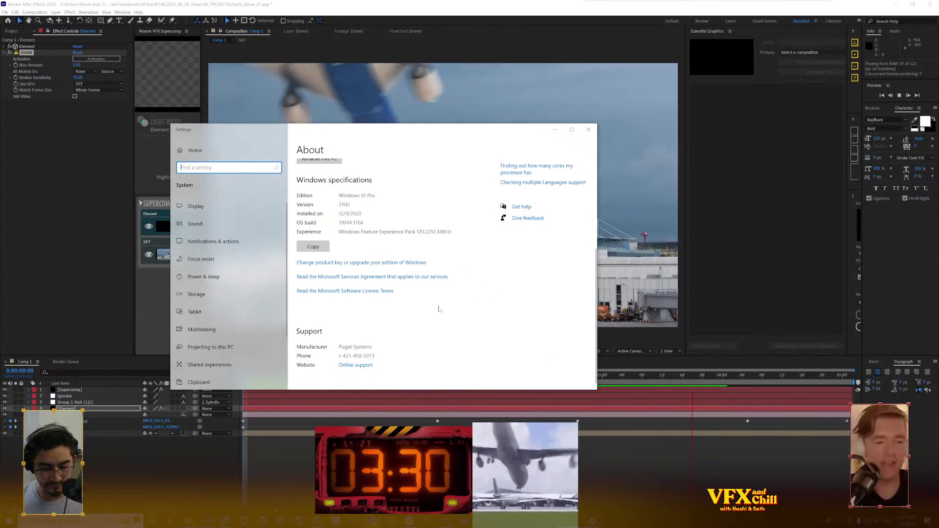
Run dxdiag without the driver signature check, examine the System and Display 1 details, and close the diagnostic and Settings windows
key("super+r")
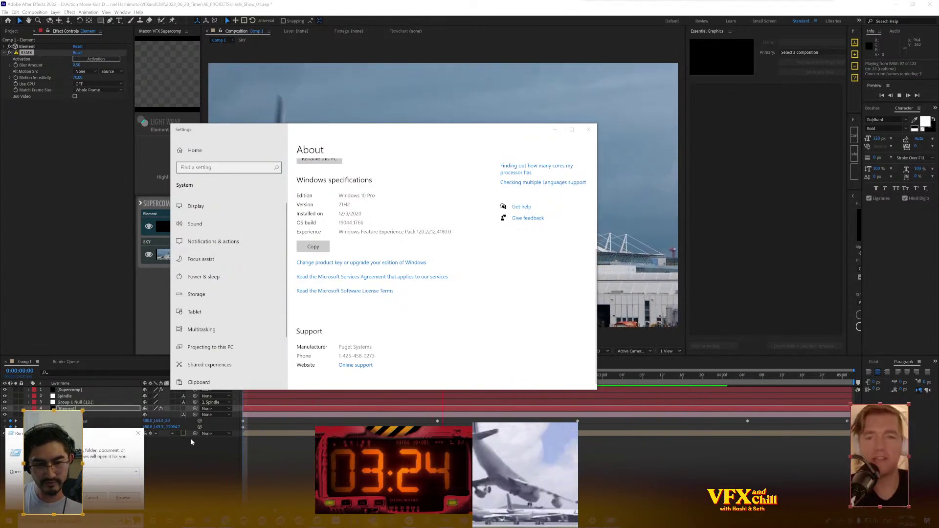
type("dxdiag")
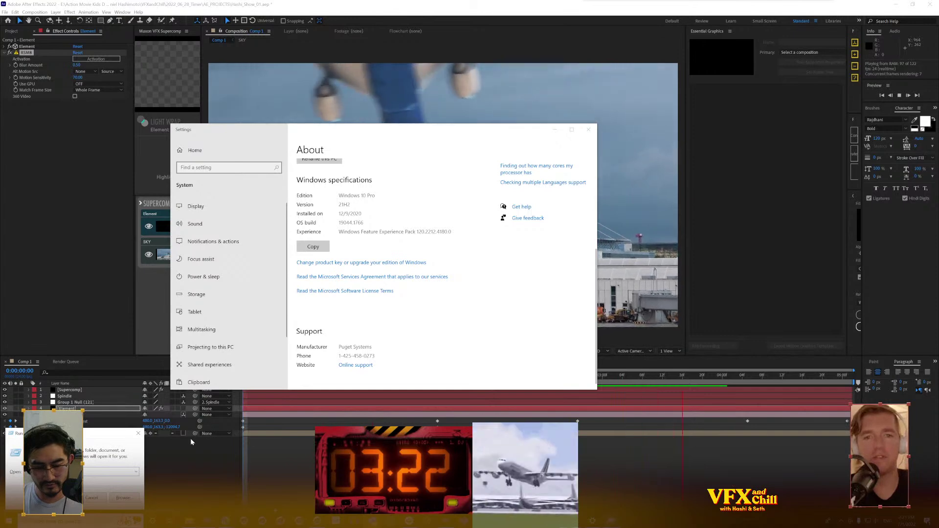
key("Return")
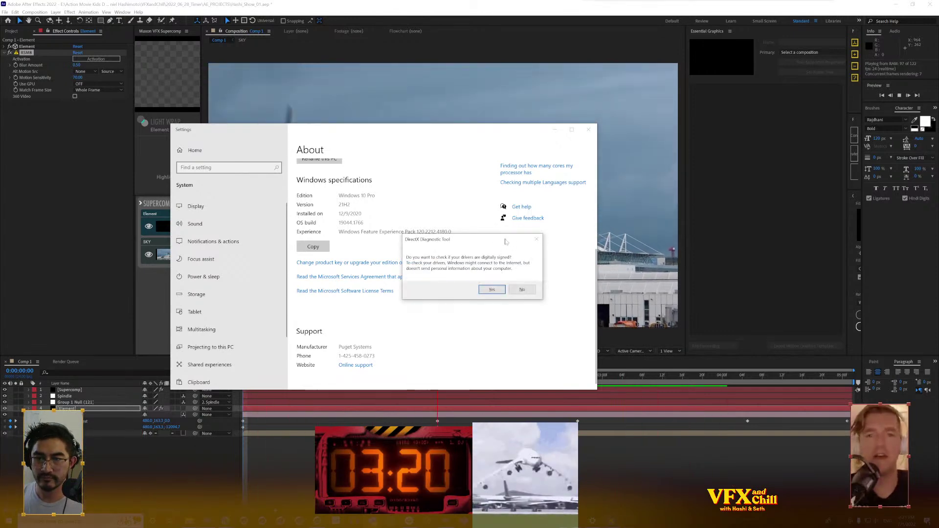
left_click_drag(506, 244, 440, 189)
left_click(458, 236)
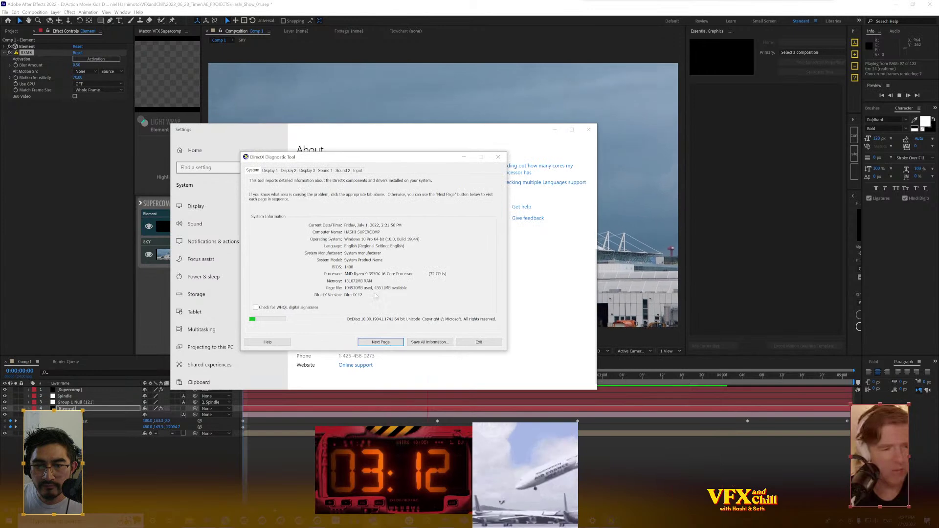
left_click(269, 171)
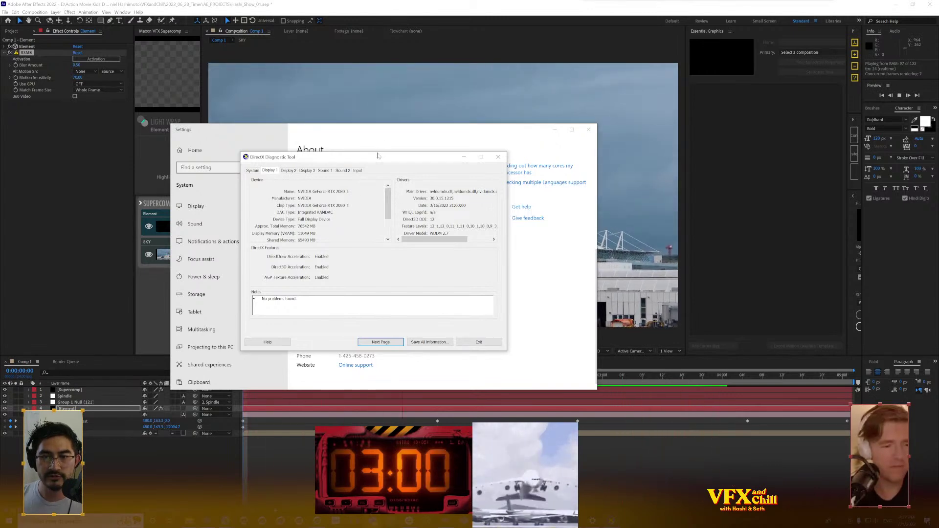
left_click(498, 158)
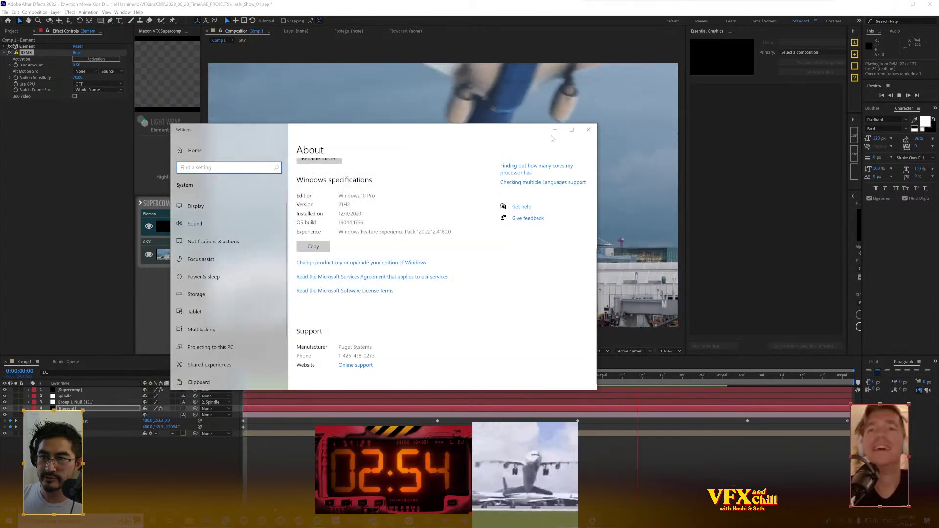
left_click(589, 130)
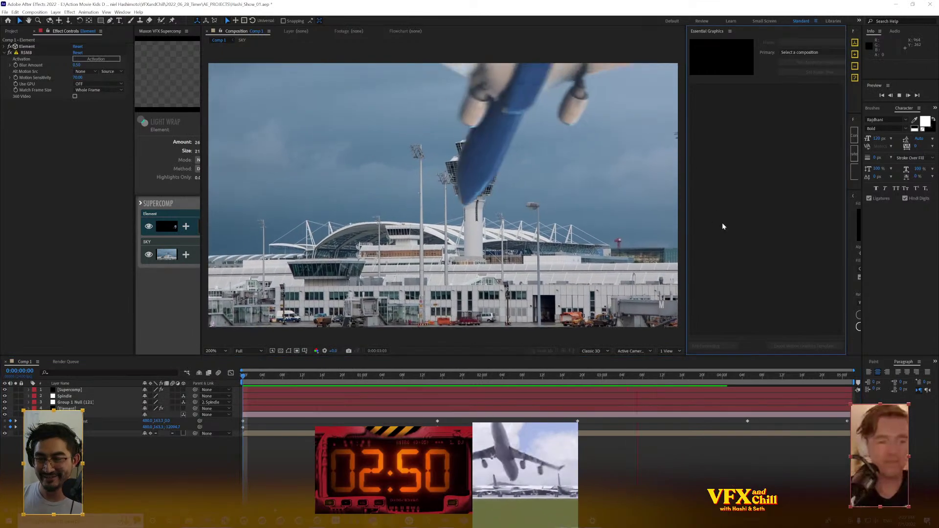
Add Comp 1 to the After Effects render queue and name its QuickTime output file Plane
key("ctrl+m")
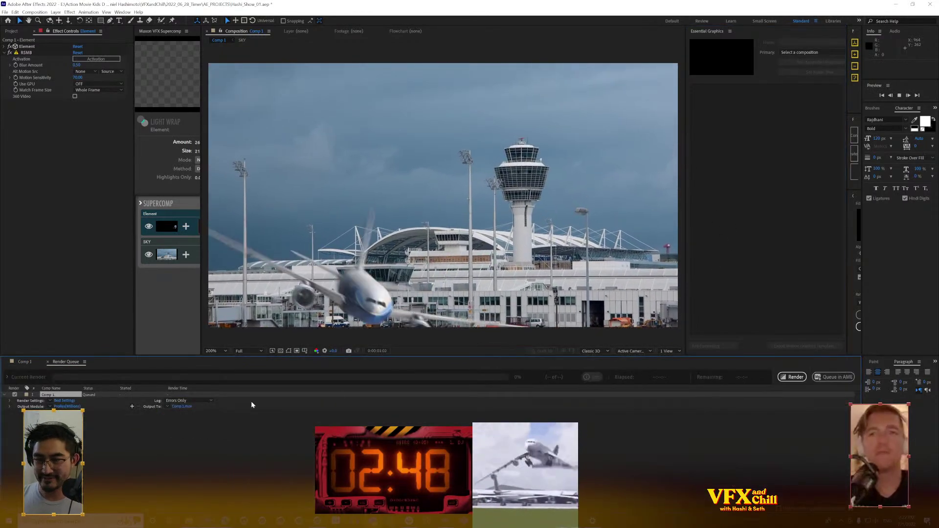
left_click(182, 406)
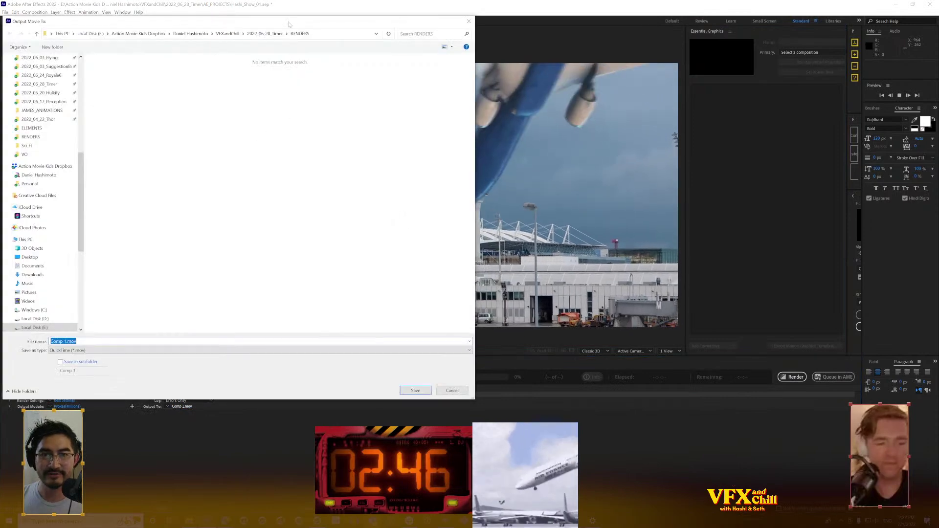
type("P")
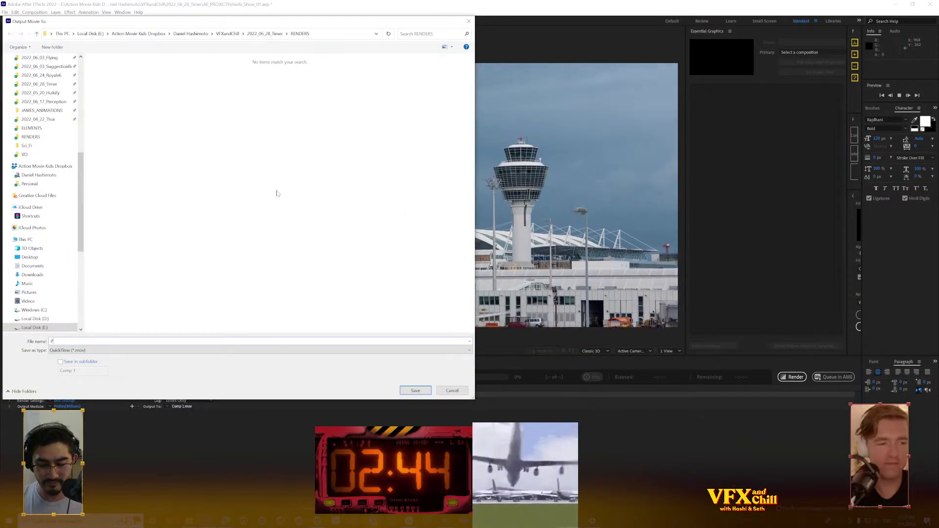
type("lane")
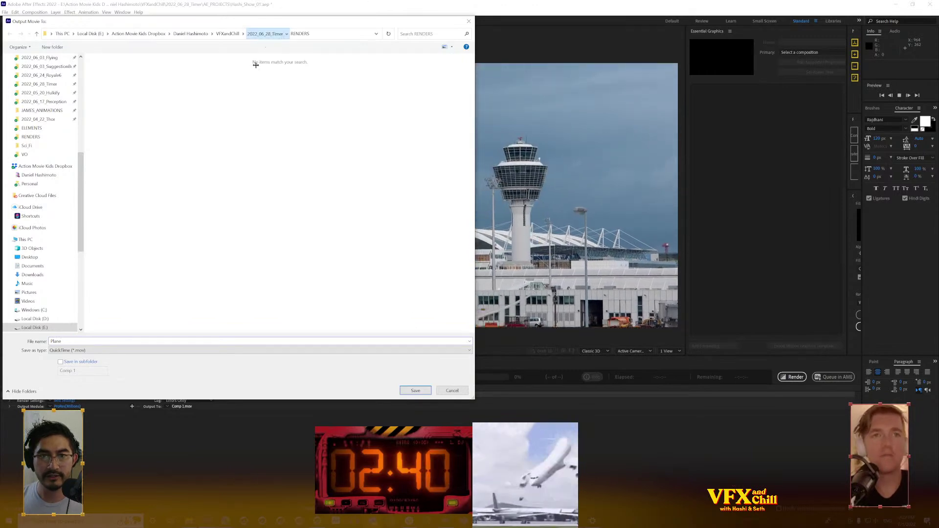
Create a "Show REnders" folder in 2022_06_28_Timer as the movie's output location and render the queued composition
left_click(264, 33)
right_click(242, 168)
mouse_move(210, 261)
left_click(259, 261)
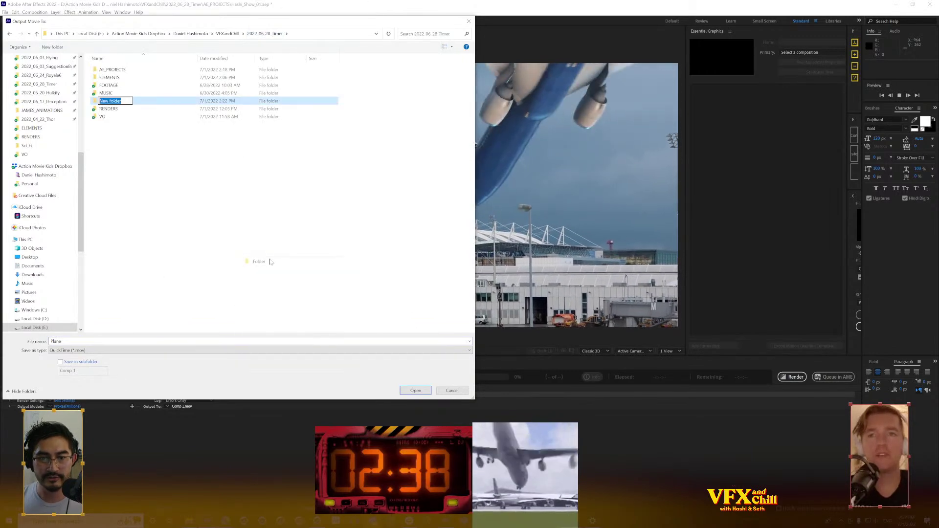
type("Show REn")
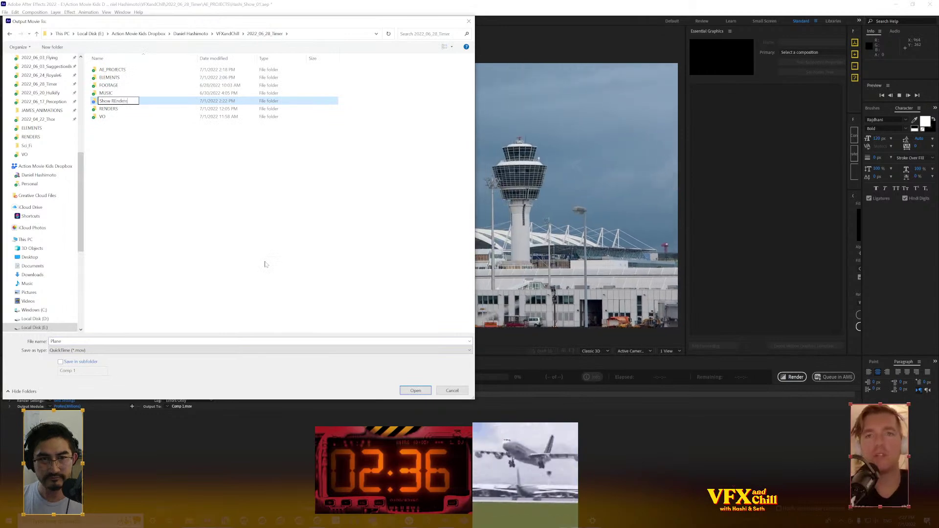
type("ders")
key("Return")
key("Return")
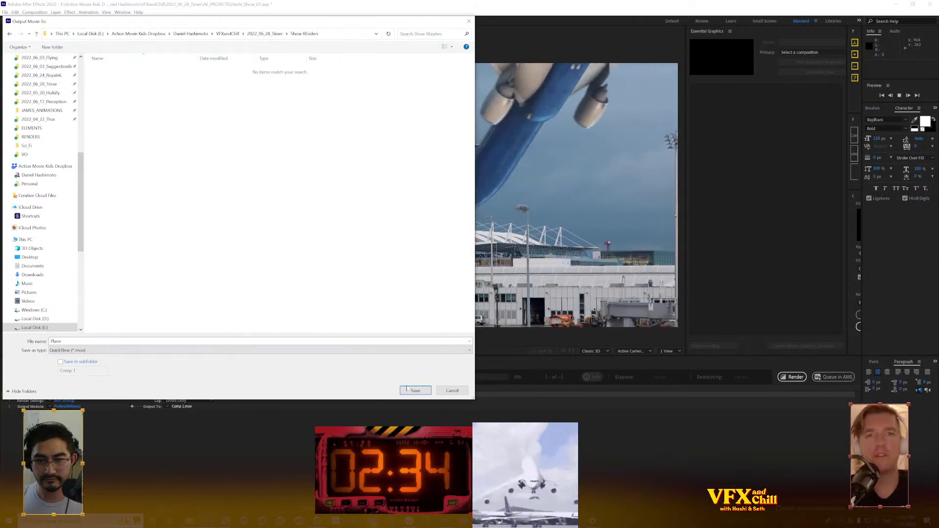
left_click(416, 391)
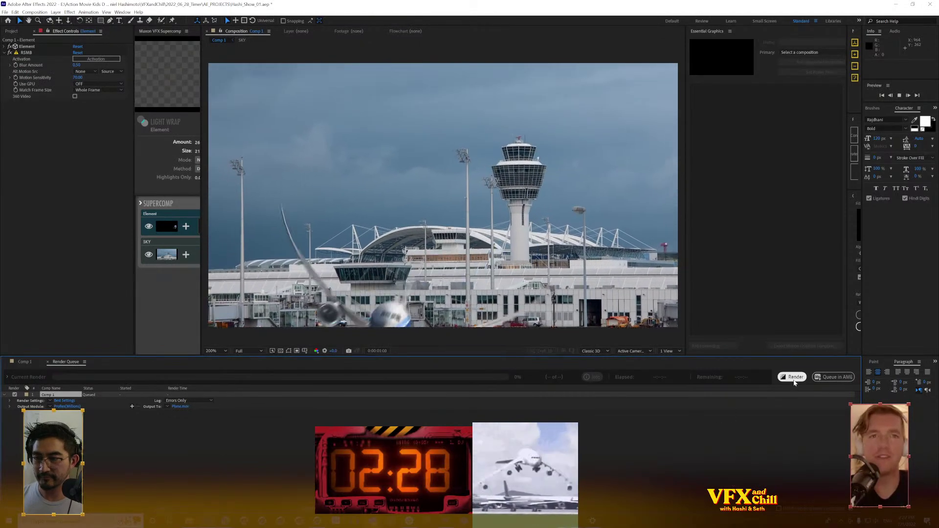
left_click(792, 376)
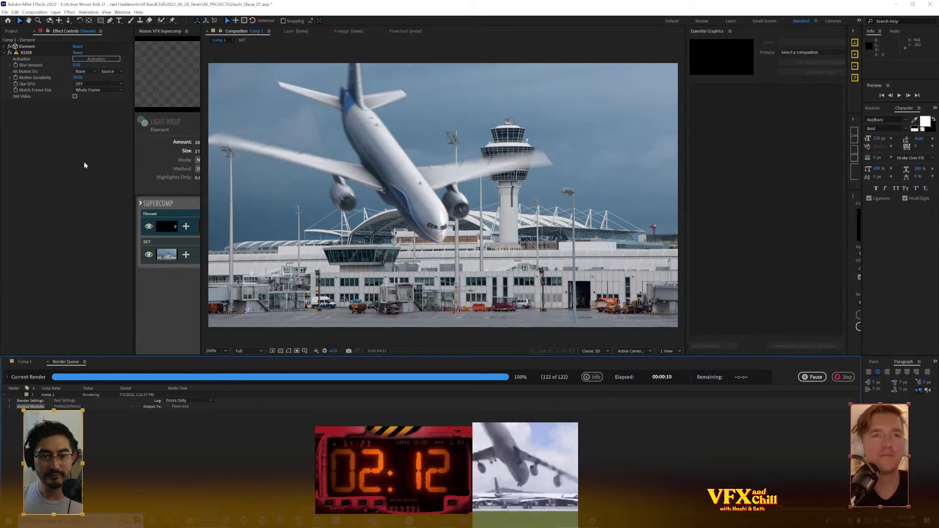
Rename the Comp 1 composition in the project as 01_PLANE and save the project
left_click(514, 269)
left_click(12, 31)
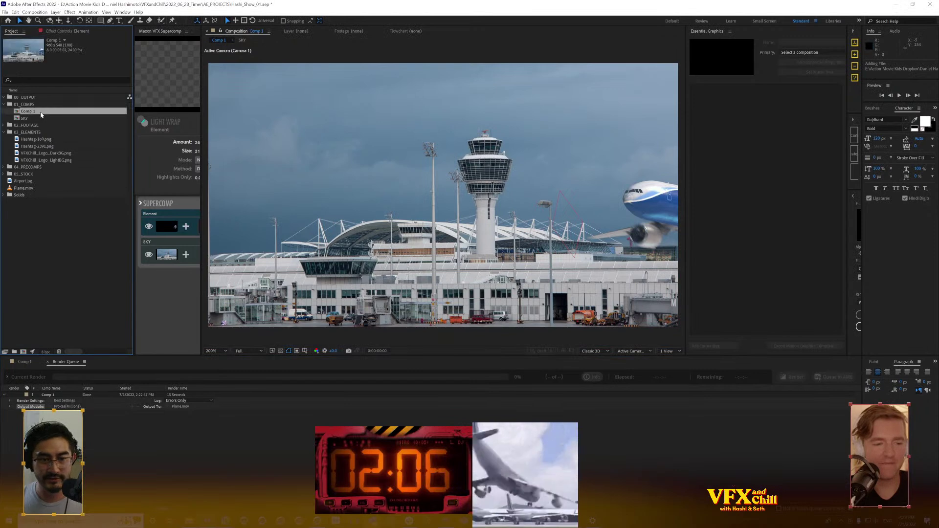
key("Return")
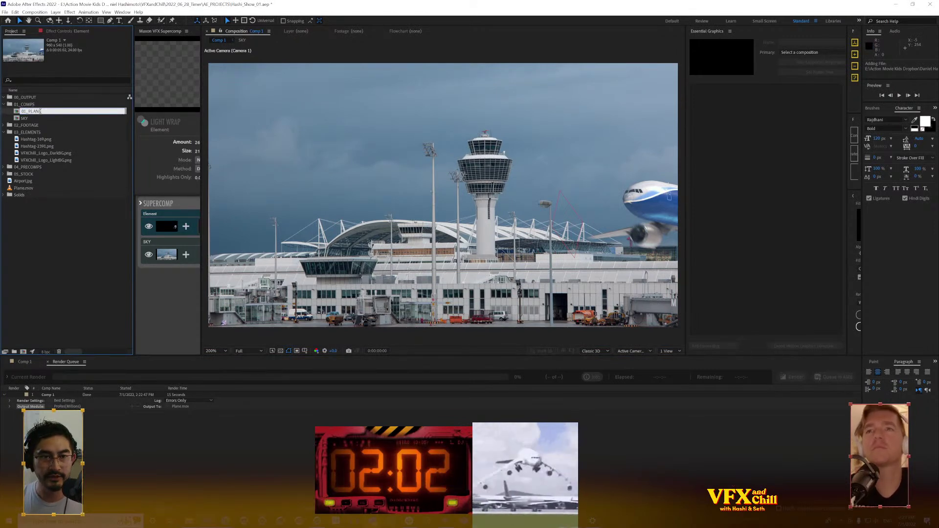
type("01_PLANE")
key("Return")
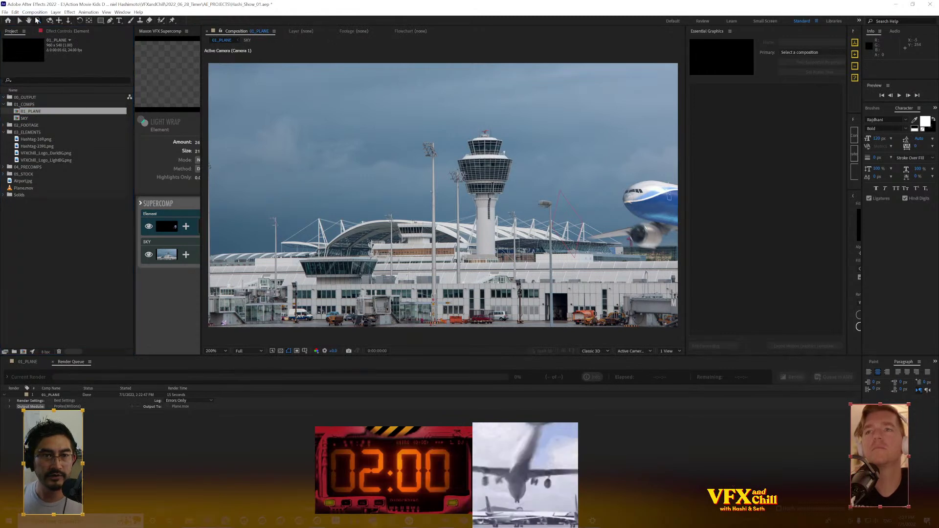
left_click(56, 282)
key("ctrl+s")
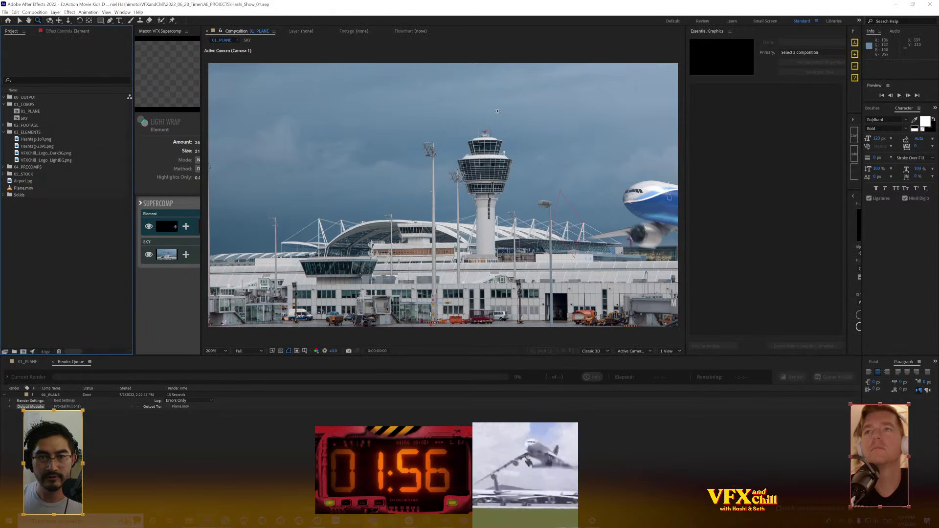
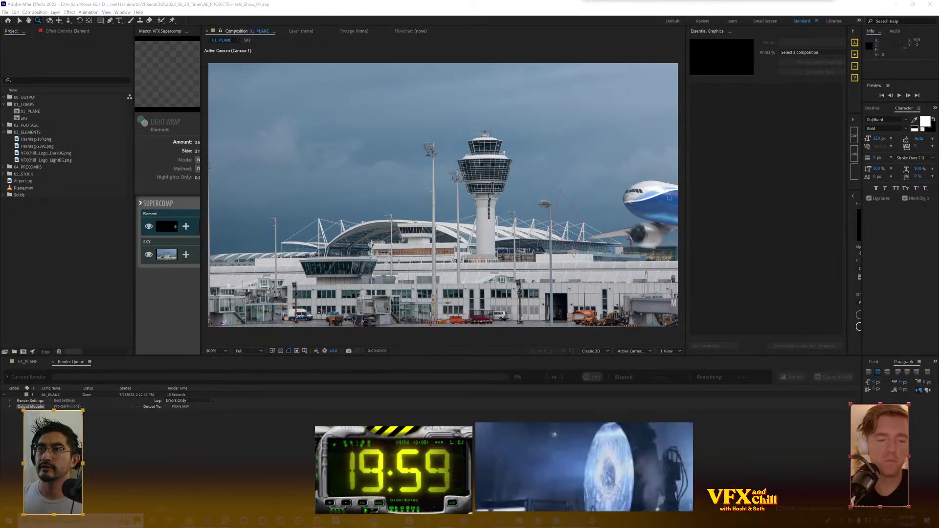
Switch to the Edge browser and open the My Downloads page of the ActionVFX account
left_click(521, 110)
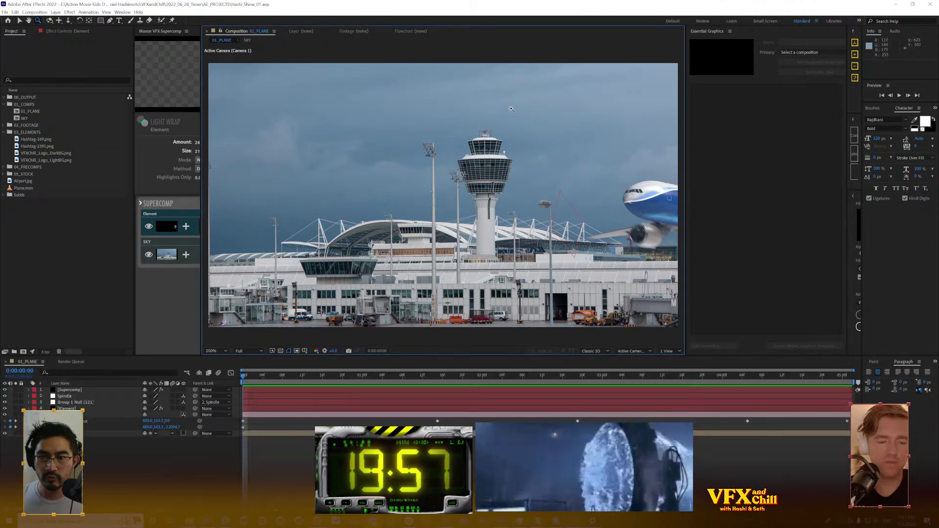
mouse_move(226, 521)
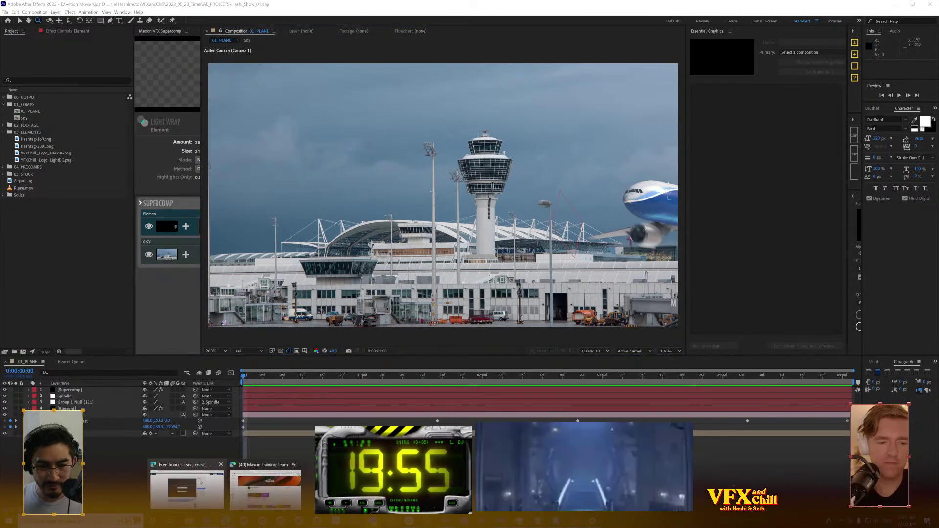
left_click(204, 494)
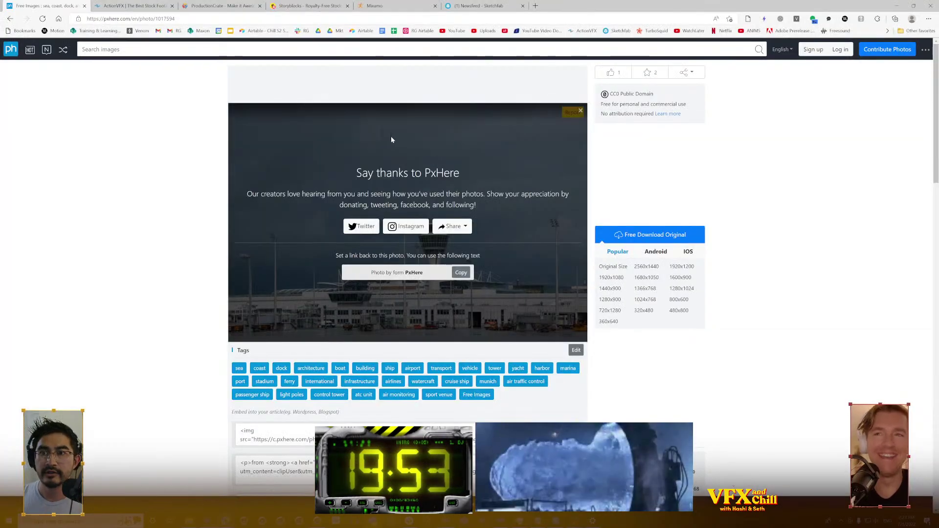
left_click(147, 7)
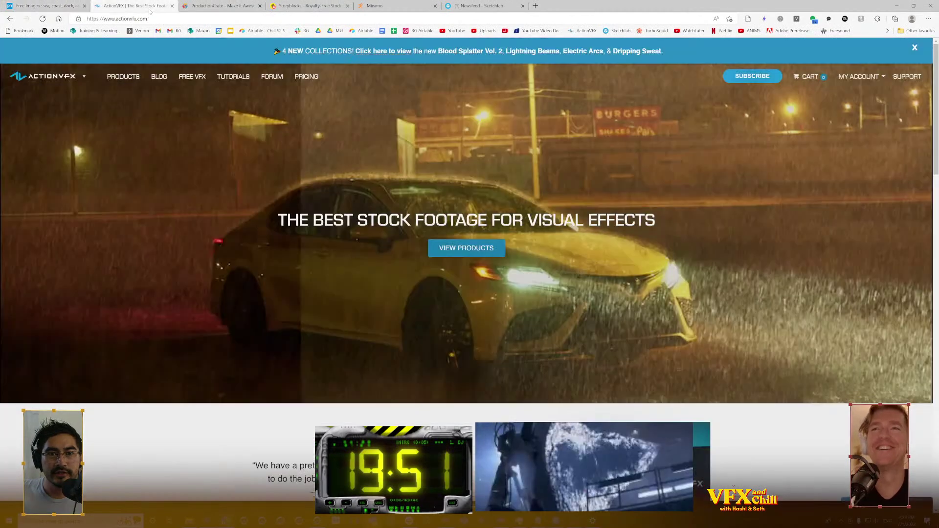
mouse_move(874, 77)
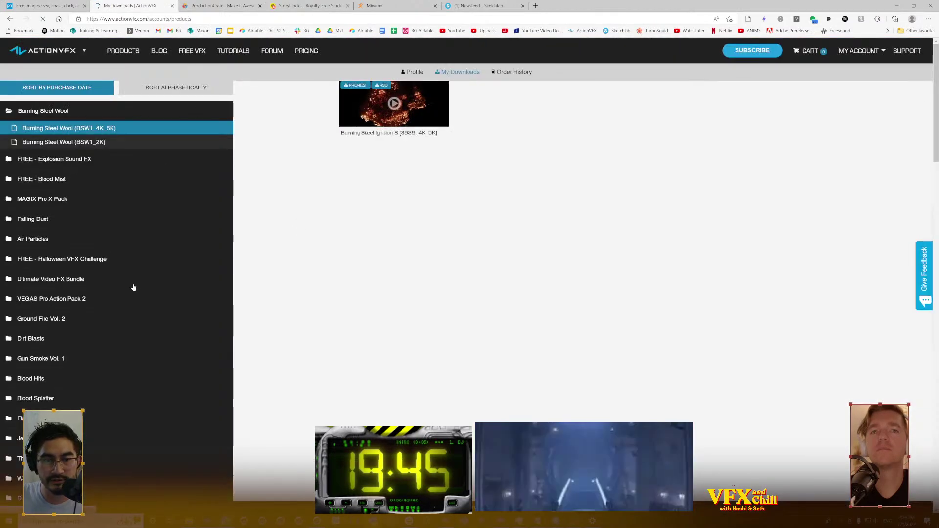
Look through the list of purchased ActionVFX packs for water and splash elements
scroll(130, 287, "down", 20)
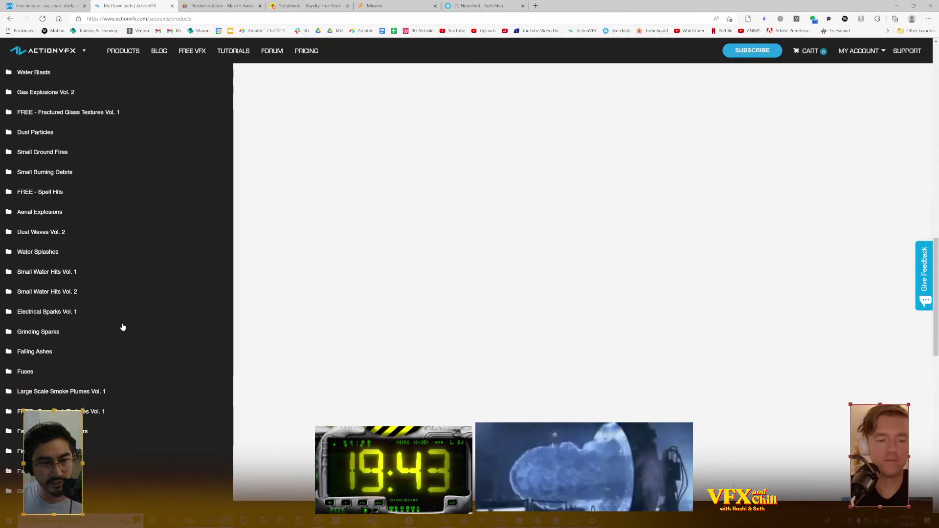
scroll(123, 327, "down", 15)
scroll(125, 329, "up", 15)
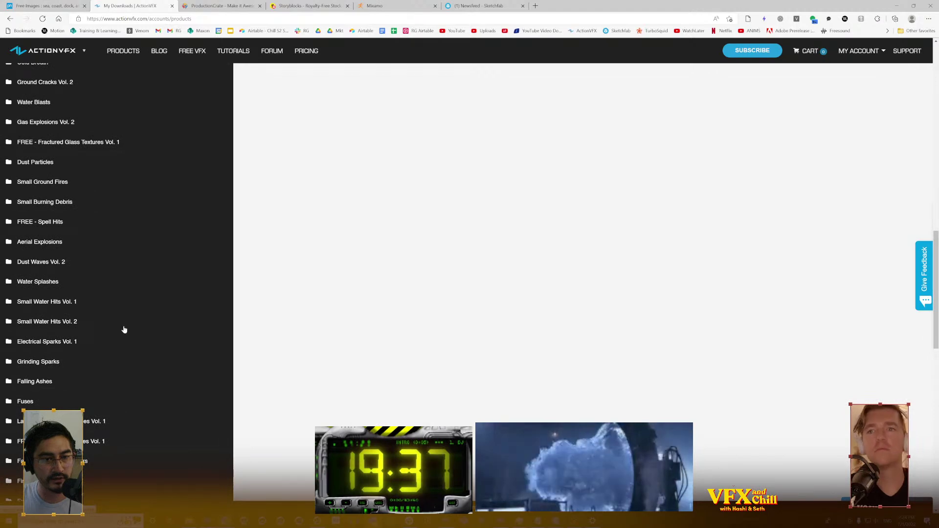
scroll(124, 330, "up", 15)
scroll(85, 329, "down", 3)
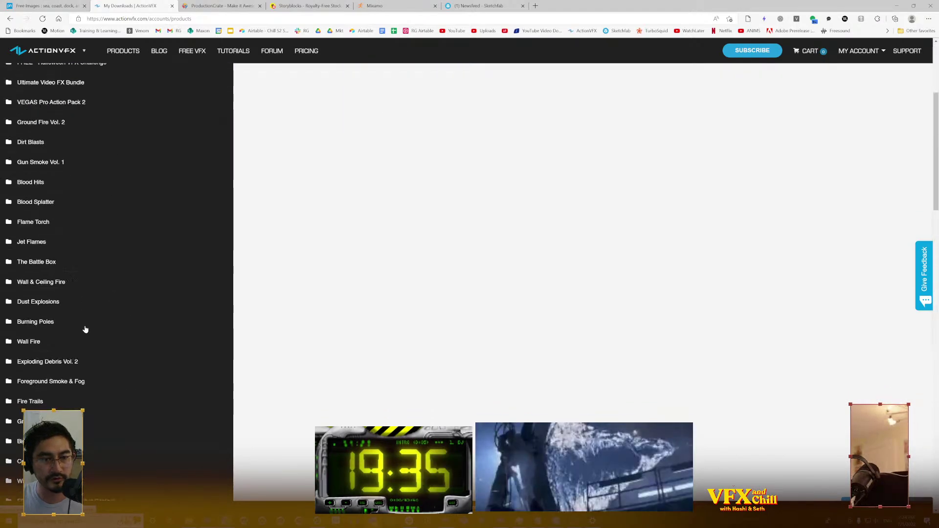
scroll(85, 329, "down", 3)
scroll(54, 217, "down", 6)
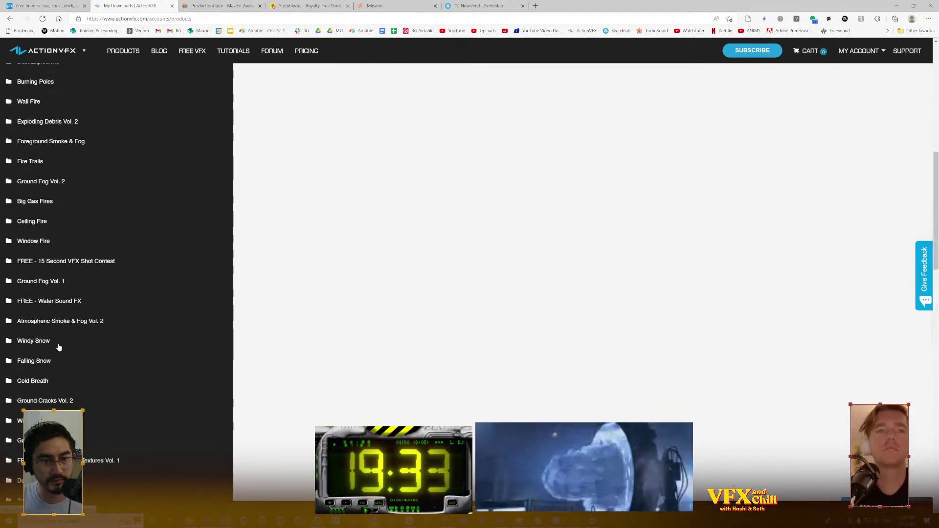
Expand the Water Sound FX, Atmospheric Smoke & Fog Vol. 2, Windy Snow, Aerial Explosions and Water Splashes packs and check the remaining list
left_click(67, 169)
left_click(68, 201)
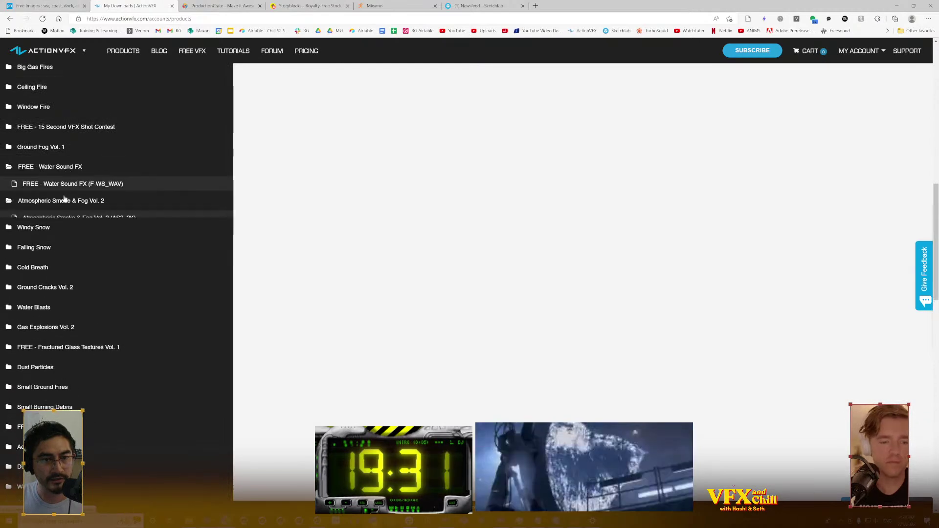
left_click(39, 251)
scroll(67, 376, "down", 4)
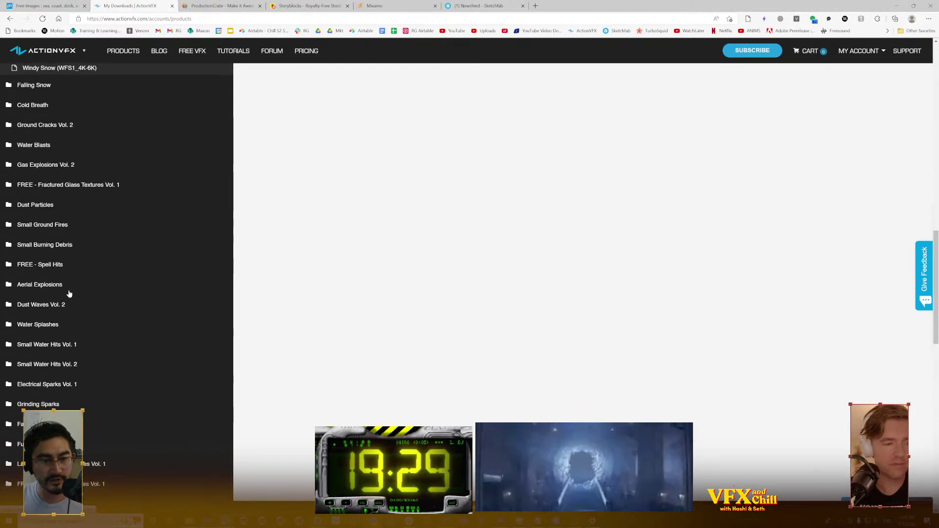
left_click(55, 286)
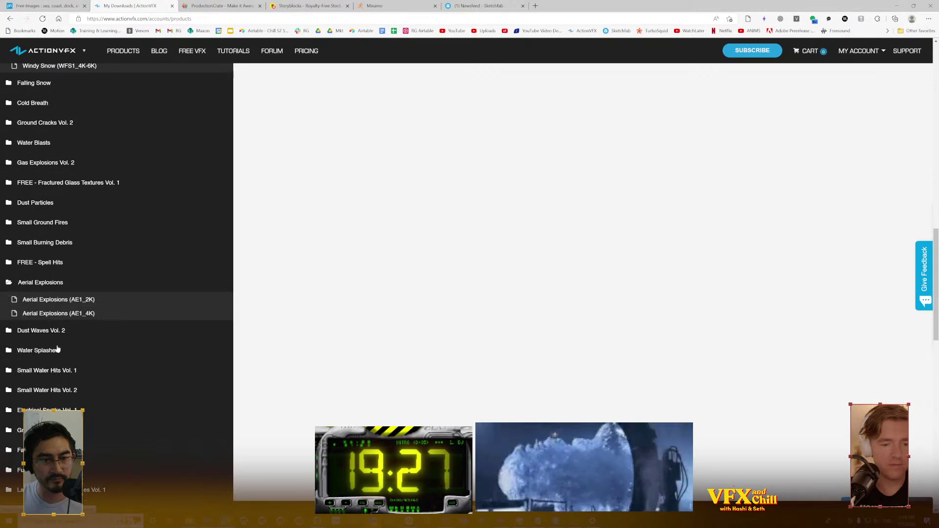
left_click(58, 354)
scroll(63, 350, "down", 4)
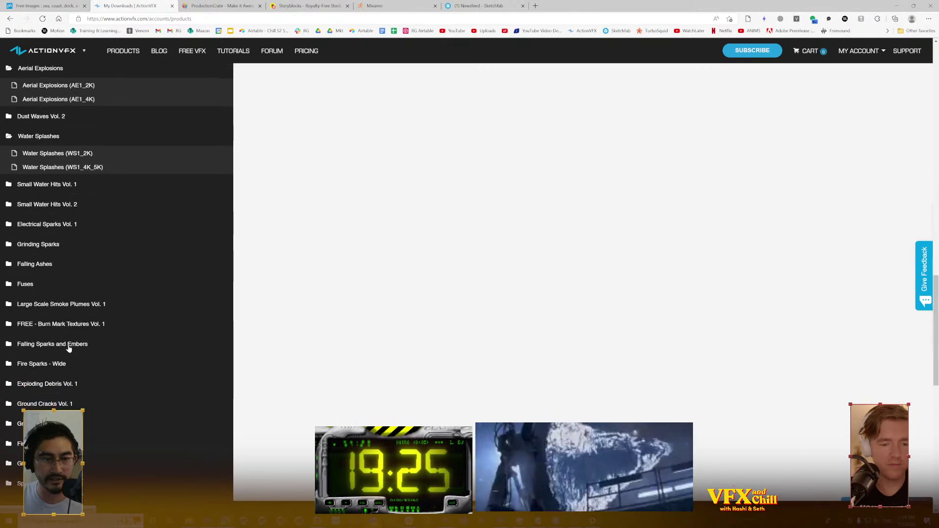
scroll(68, 345, "down", 4)
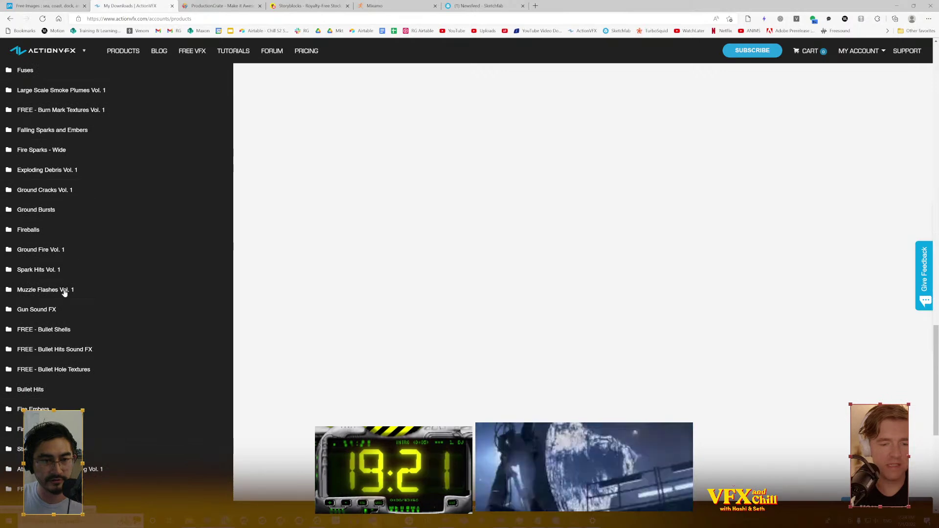
scroll(68, 321, "down", 3)
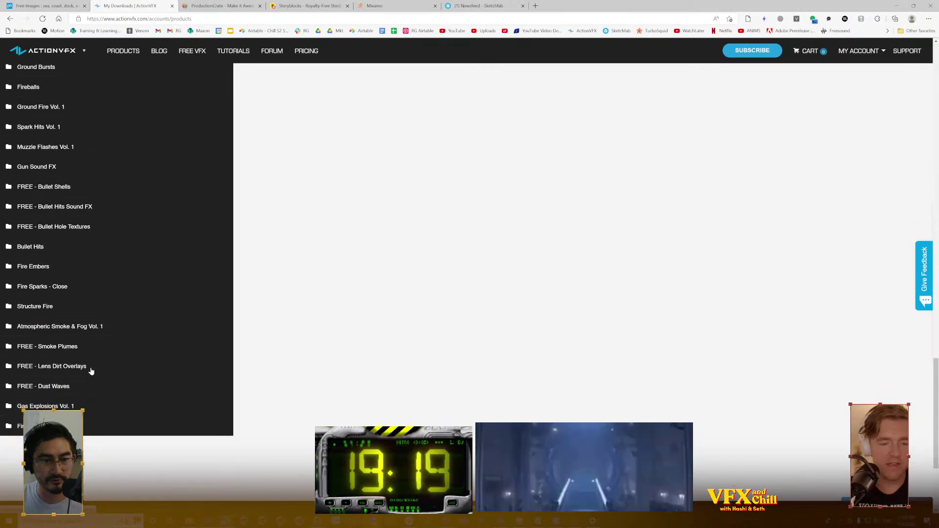
scroll(60, 388, "up", 9)
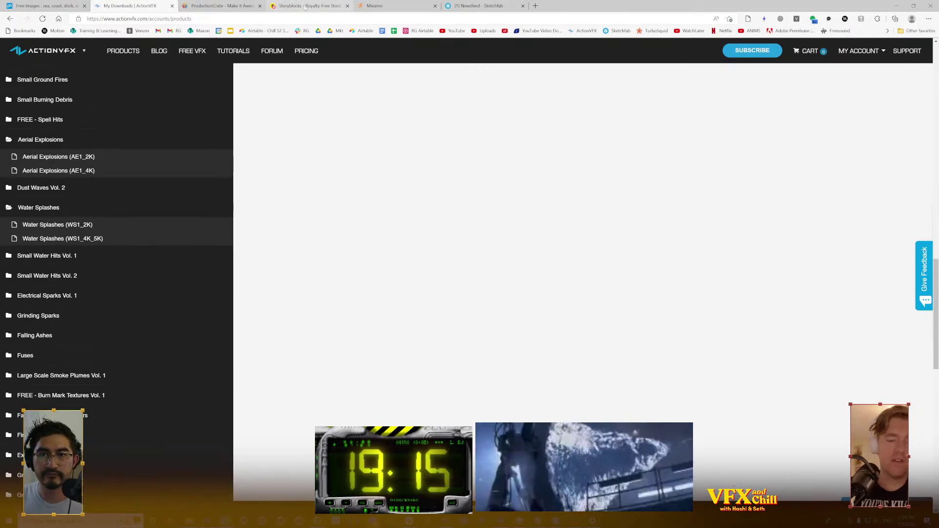
Switch to the ProductionCrate site and search its VFX assets for "splash underwatter"
left_click(327, 8)
left_click(237, 7)
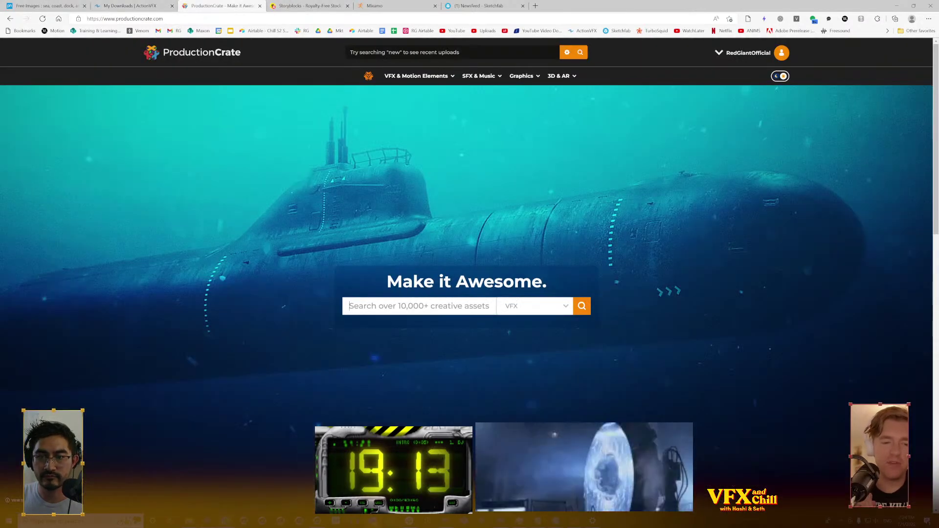
left_click(349, 306)
type("splas")
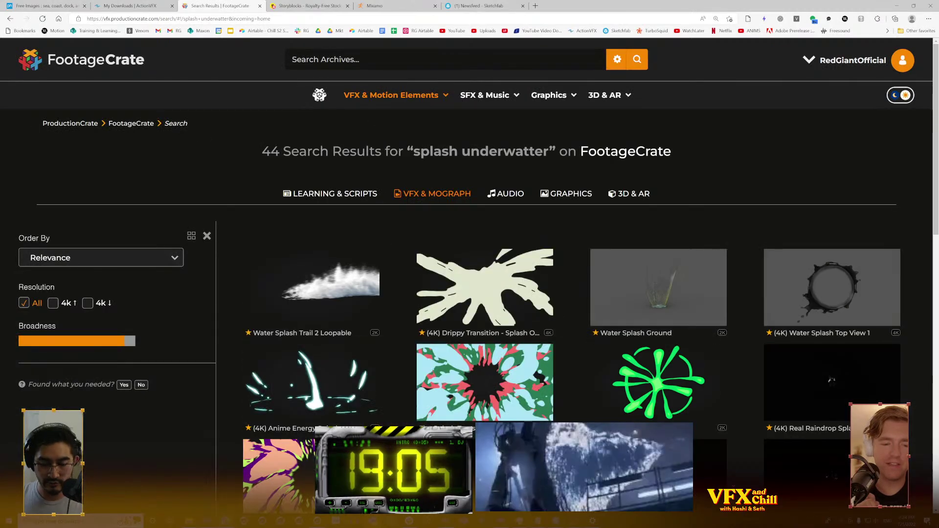
Search FootageCrate for "underwater" and look through the resulting bubble, ink and ocean clips
type("underwater")
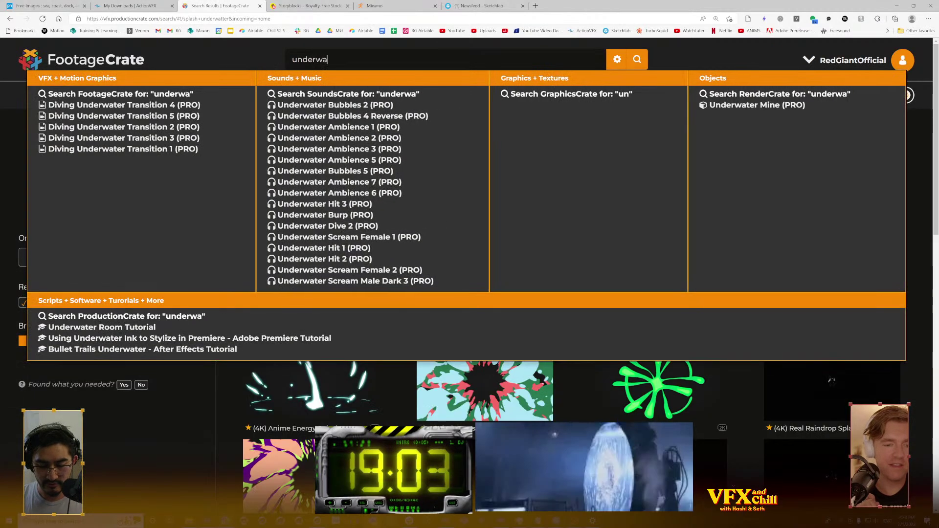
key("Return")
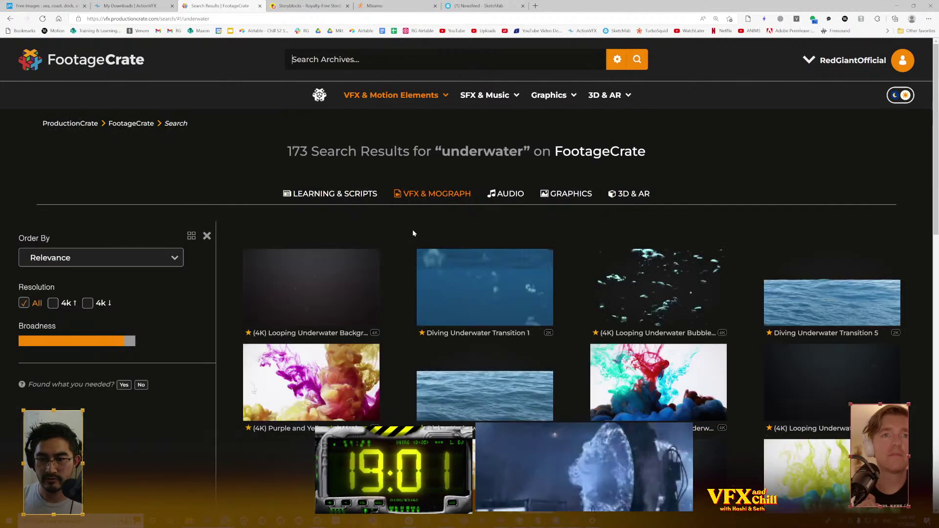
scroll(413, 230, "down", 3)
scroll(496, 157, "down", 11)
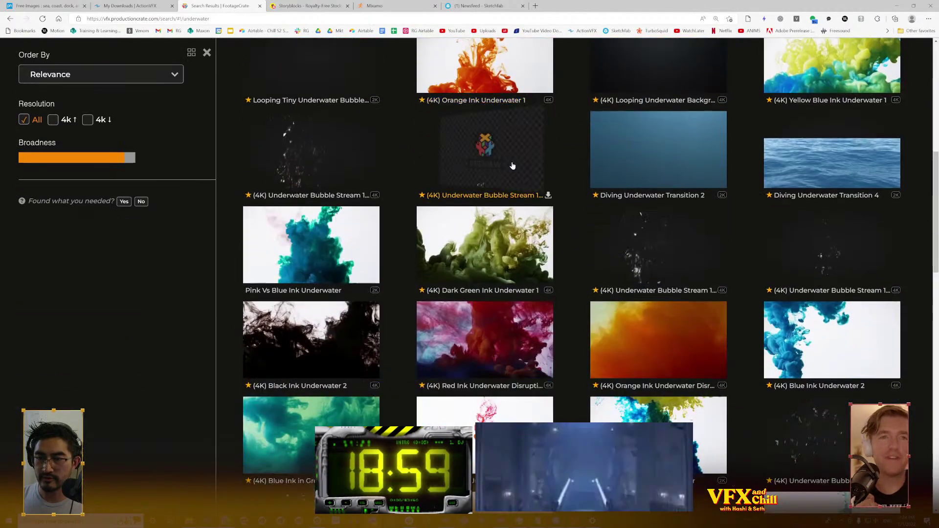
scroll(515, 167, "down", 4)
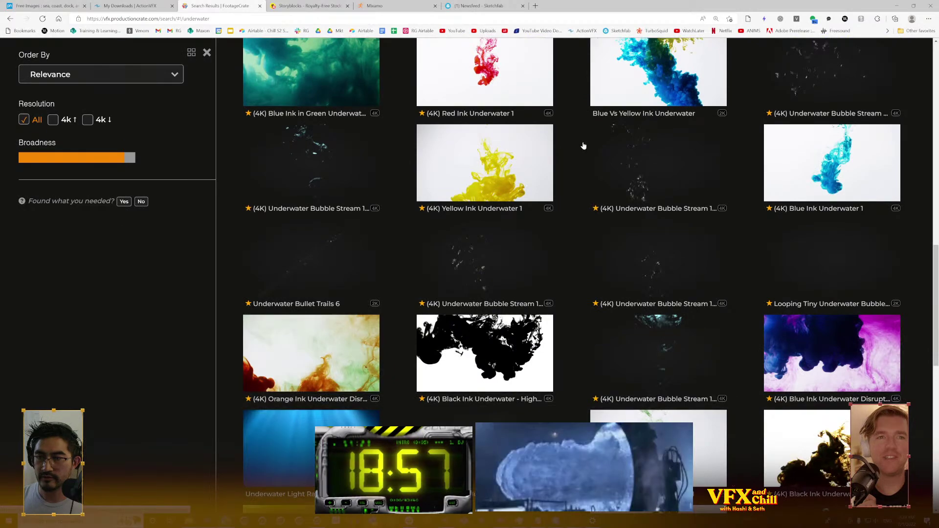
scroll(682, 289, "down", 15)
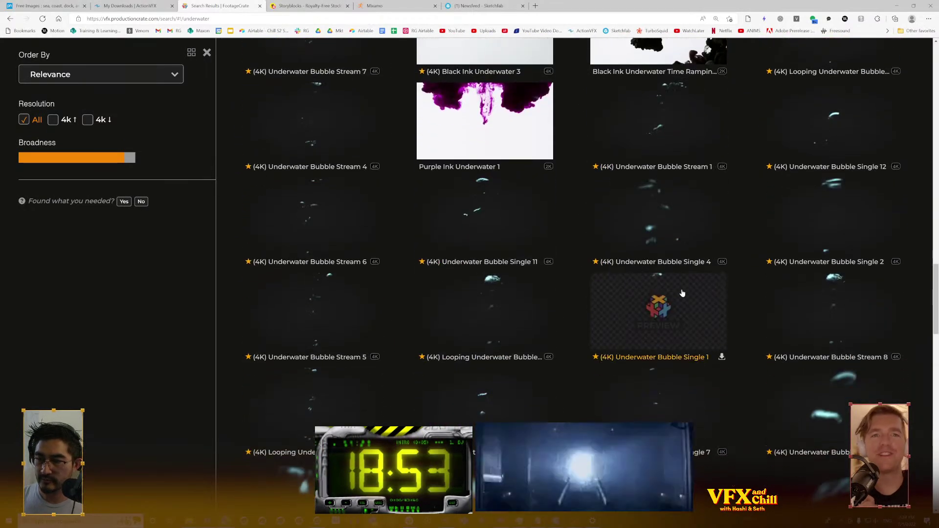
scroll(682, 292, "down", 7)
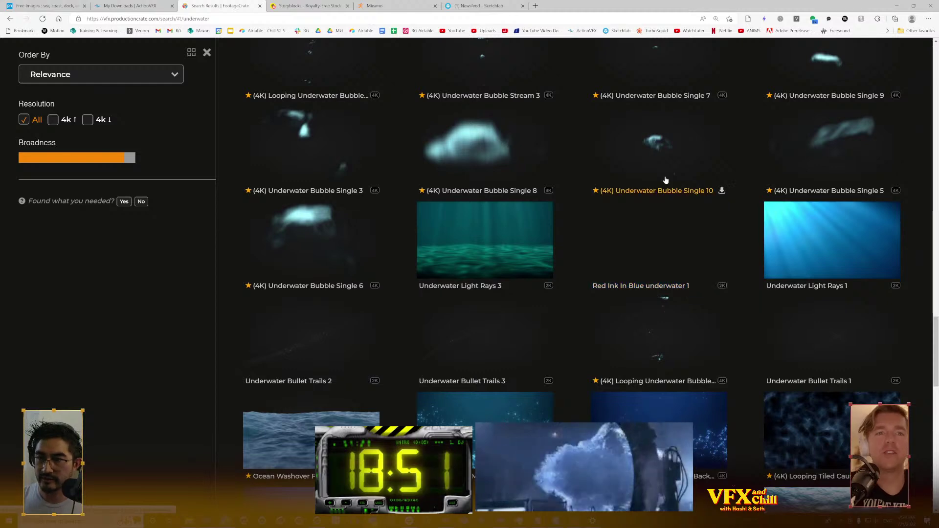
scroll(602, 188, "down", 6)
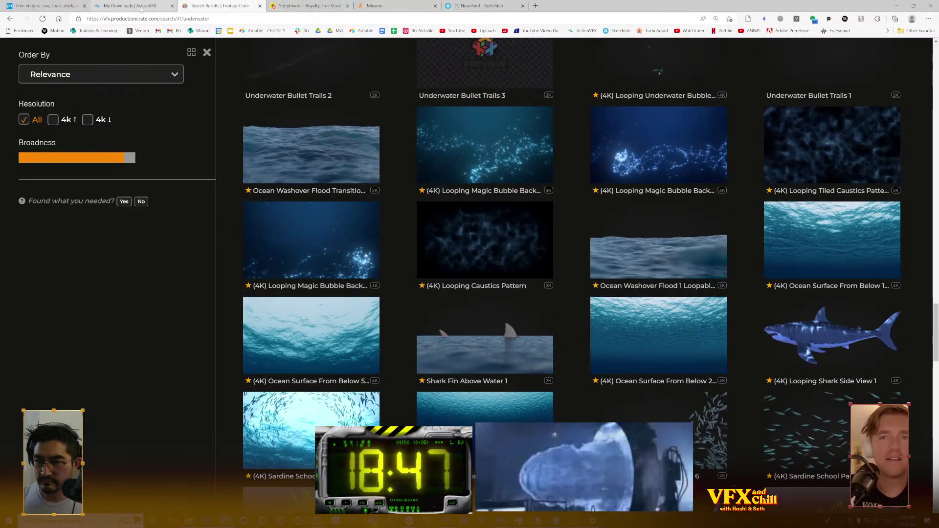
scroll(424, 115, "down", 8)
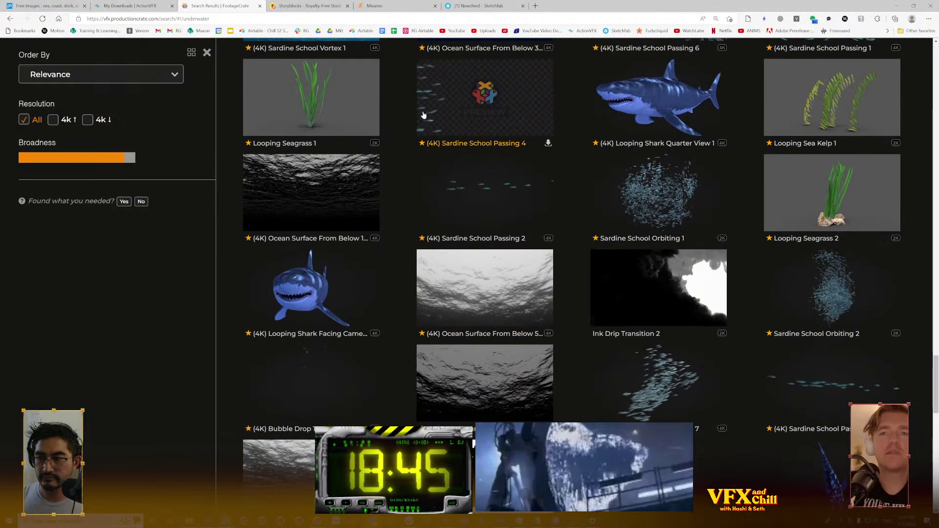
Return to the ActionVFX My Downloads page and scan the whole list of purchased packs again
left_click(130, 6)
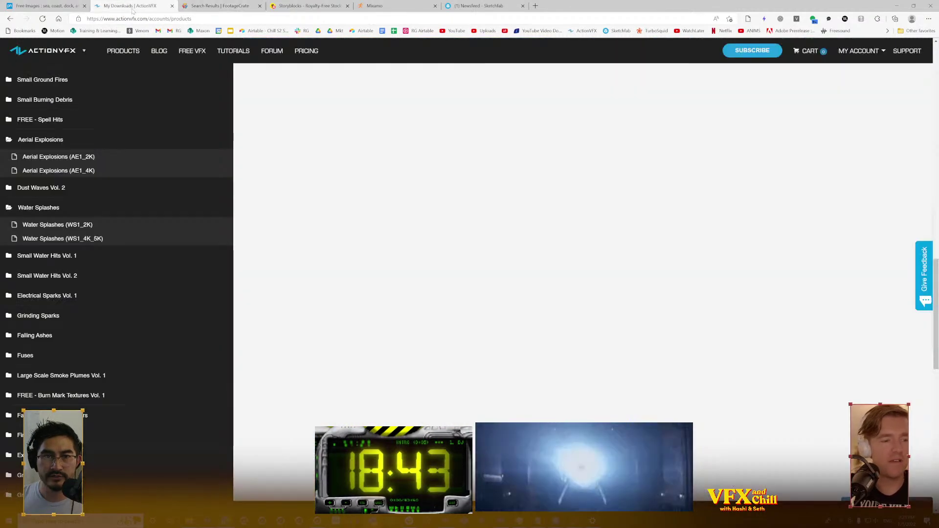
scroll(90, 306, "down", 9)
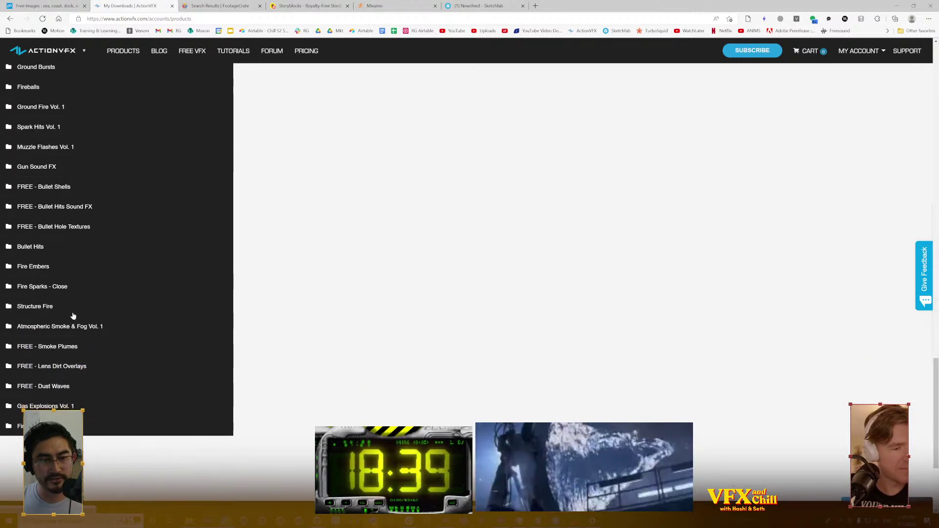
scroll(78, 293, "up", 15)
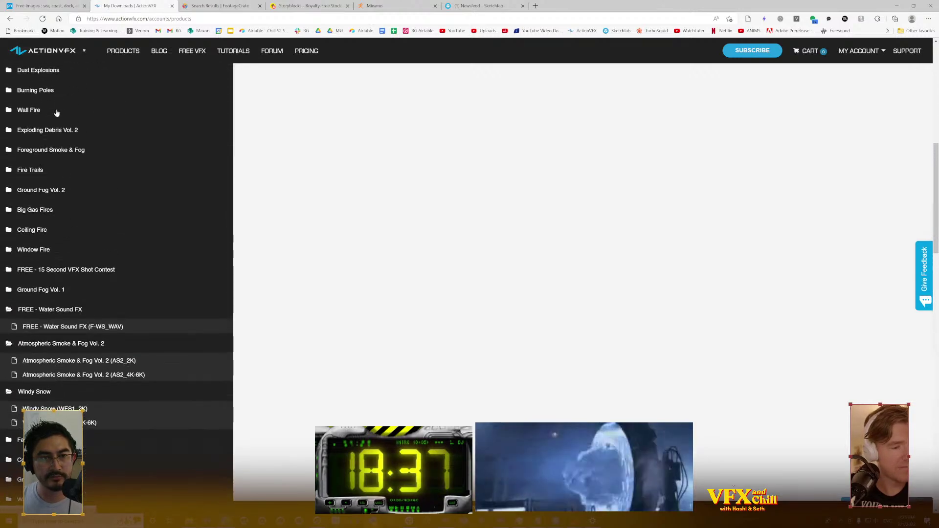
scroll(56, 113, "up", 10)
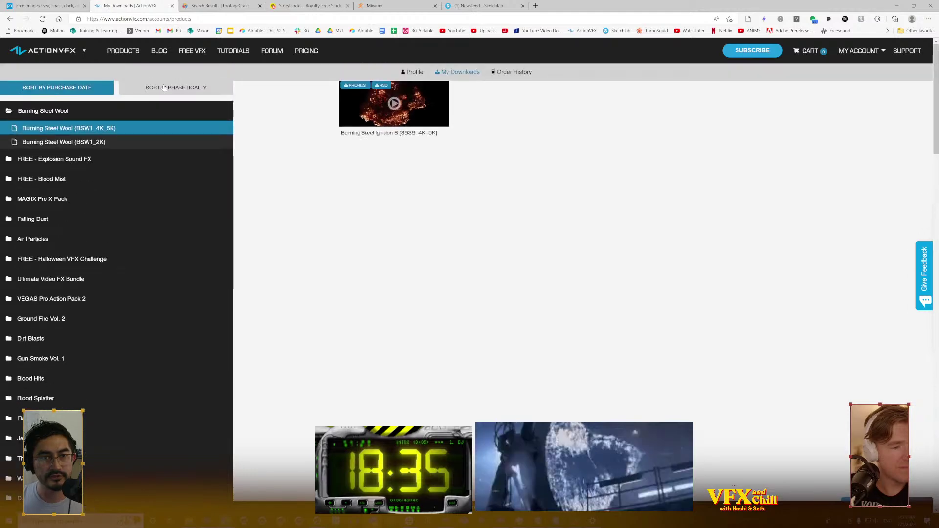
Sort the purchased packs alphabetically and open the 2K Water Blasts collection
left_click(164, 88)
scroll(78, 294, "down", 15)
scroll(77, 323, "down", 2)
left_click(67, 247)
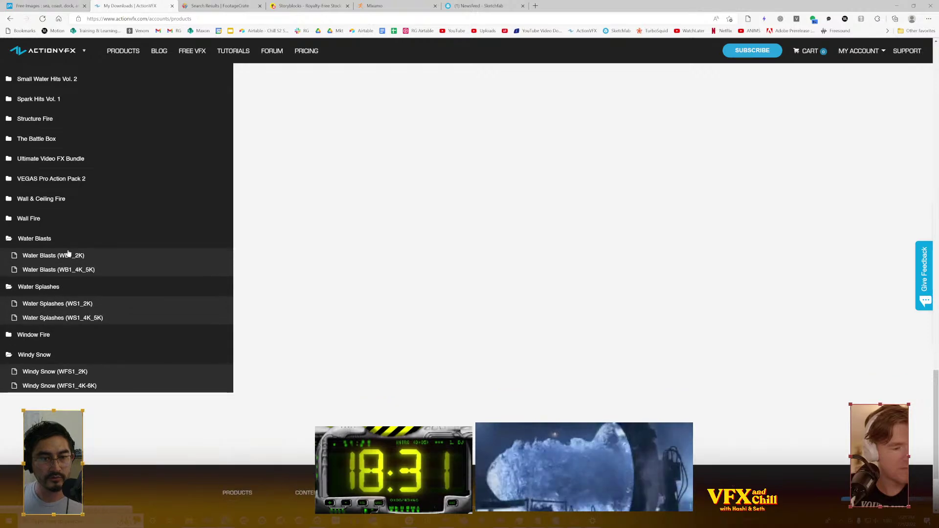
left_click(104, 271)
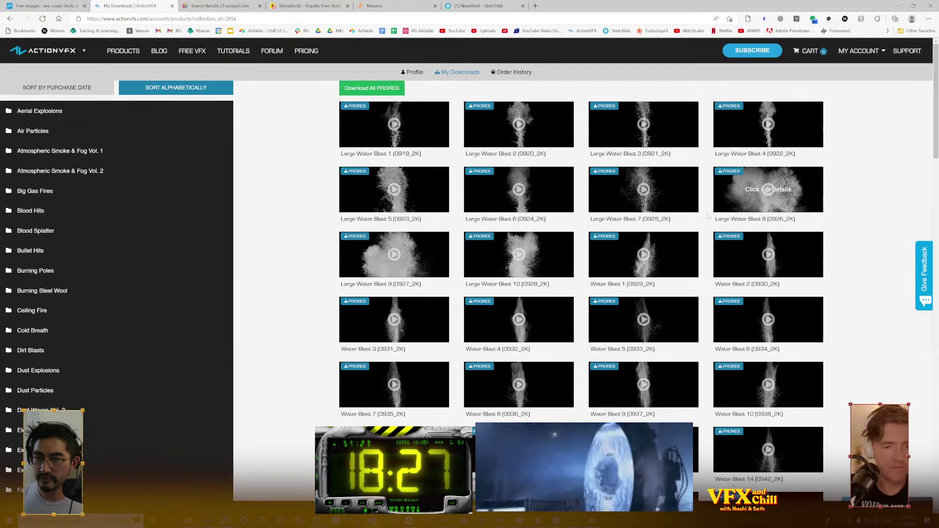
Look through the water blast clips and preview several of the Large Water Blast elements
scroll(716, 210, "down", 13)
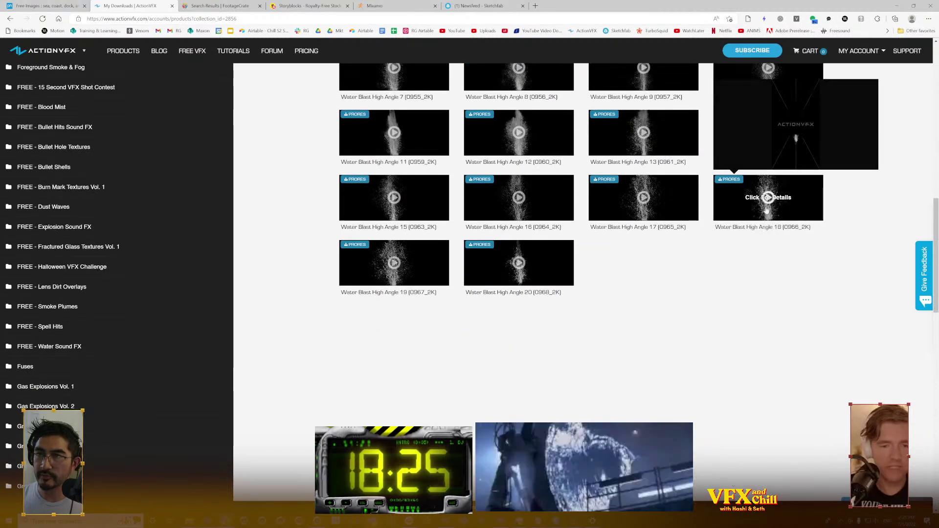
scroll(762, 221, "up", 13)
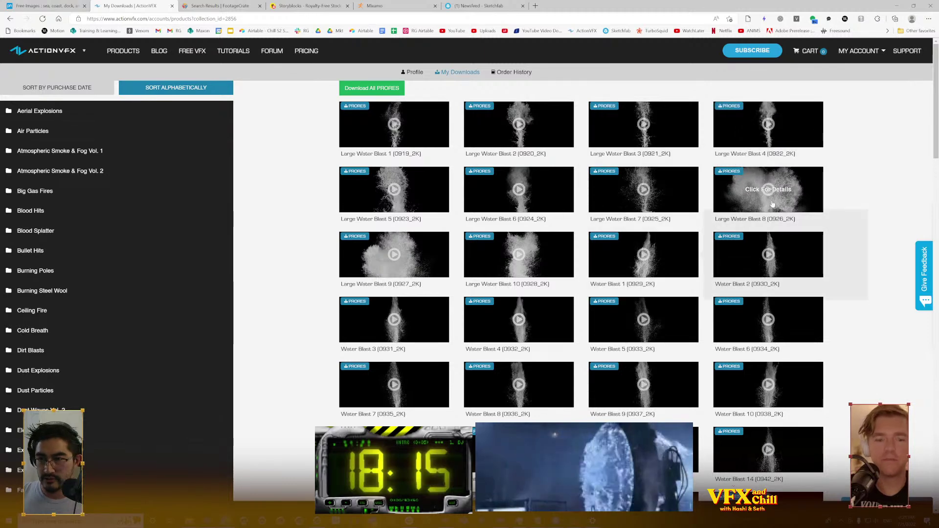
mouse_move(784, 195)
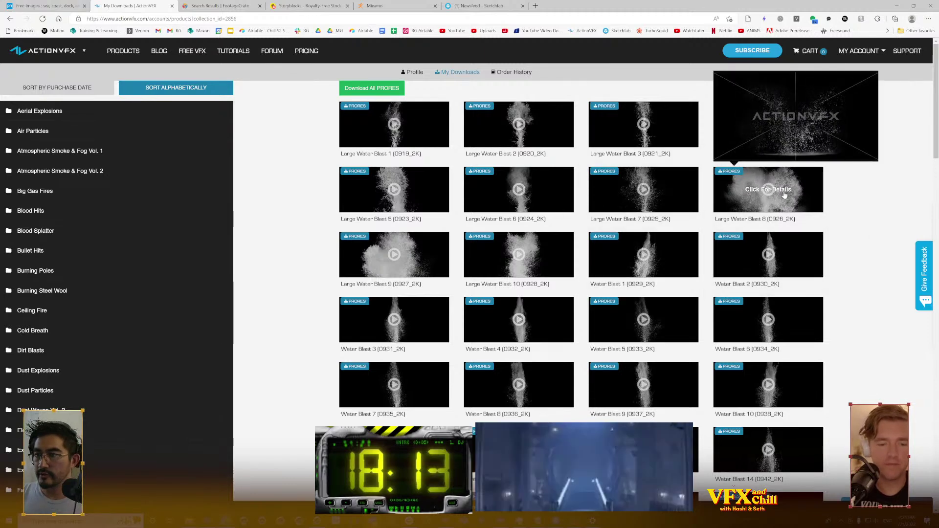
mouse_move(658, 208)
mouse_move(528, 196)
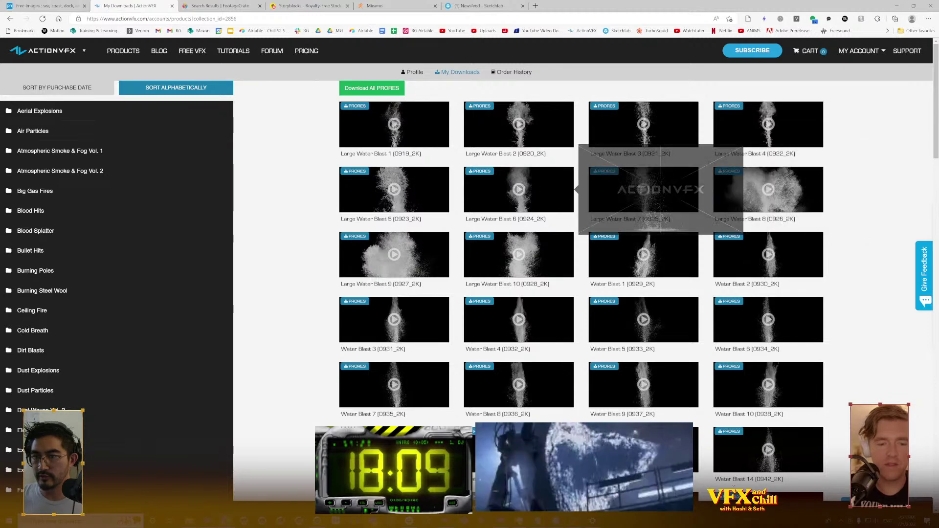
mouse_move(521, 135)
mouse_move(393, 196)
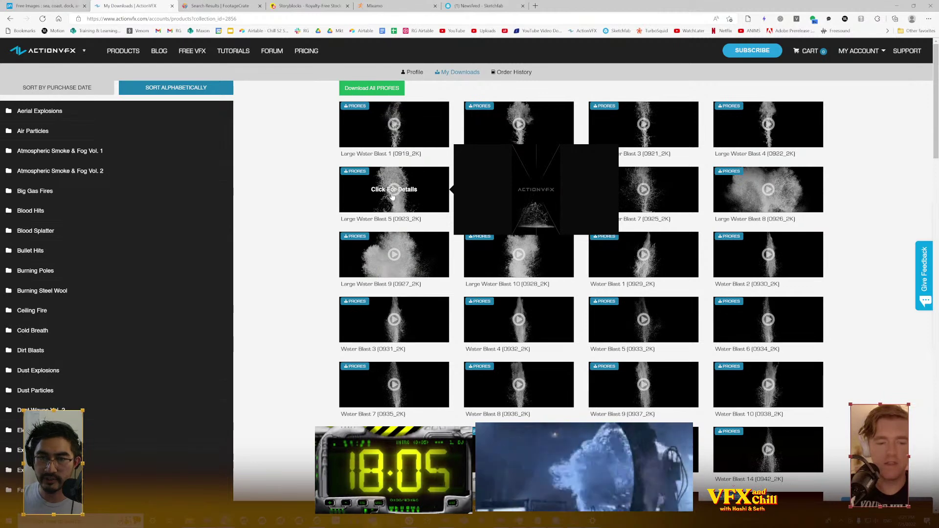
View the details of Large Water Blast 5, close them, and preview Large Water Blast 10 and Water Blast 2
left_click(393, 197)
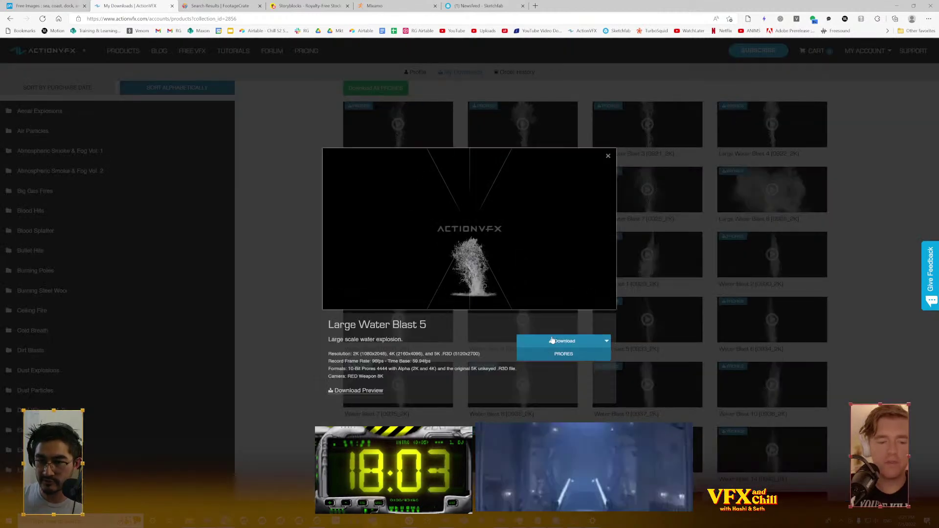
left_click(322, 330)
mouse_move(520, 269)
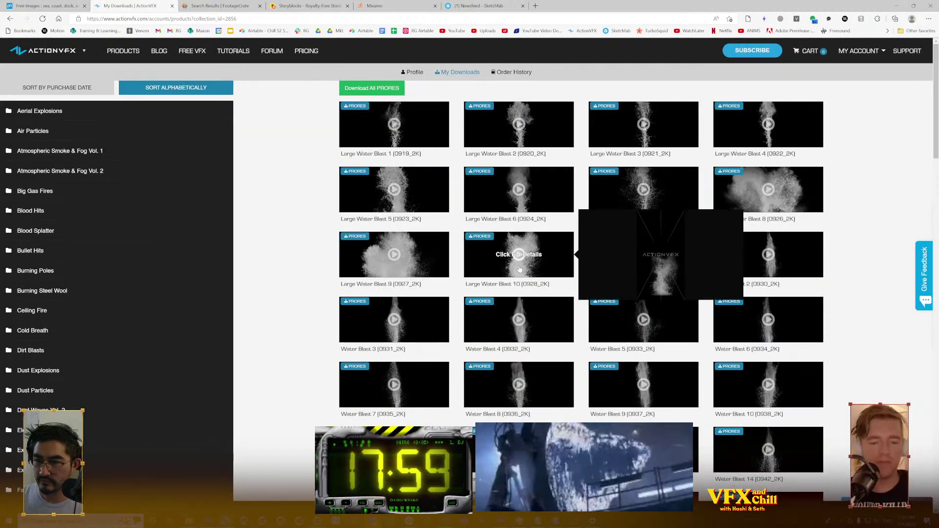
mouse_move(770, 252)
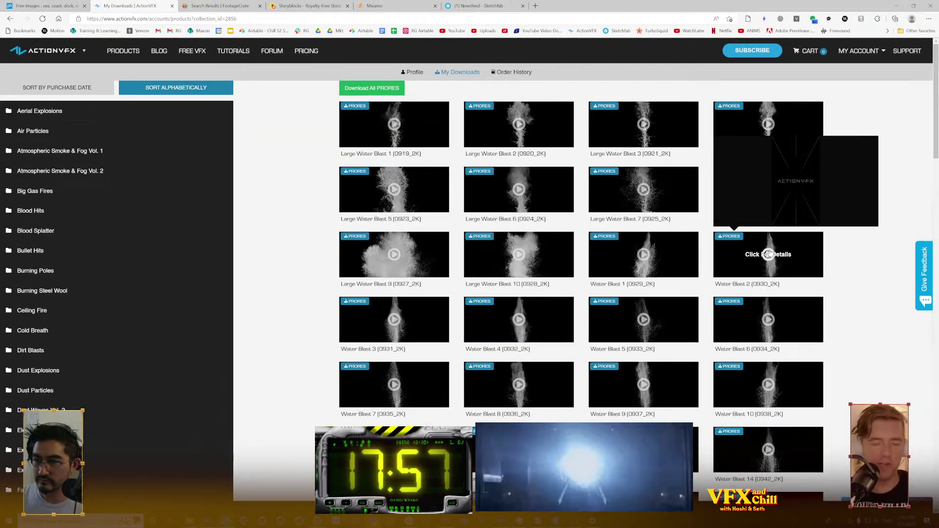
Preview more water blast clips and look through the rest of the collection down to Water Blast High Angle 20
mouse_move(766, 390)
mouse_move(778, 120)
mouse_move(769, 459)
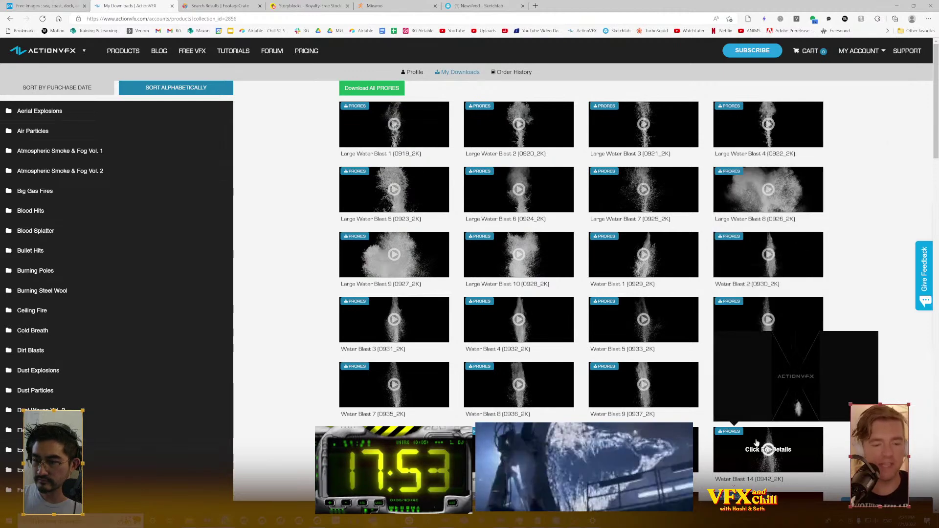
scroll(761, 449, "down", 10)
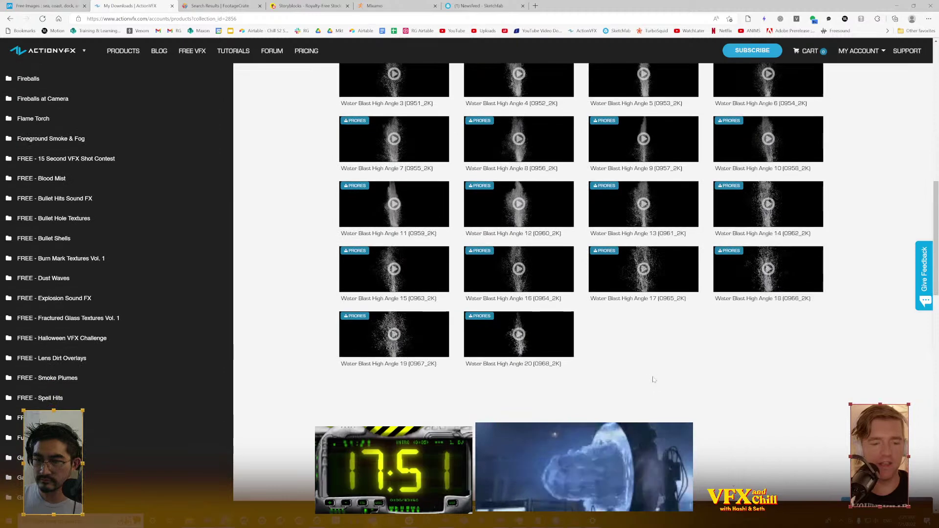
mouse_move(394, 340)
scroll(394, 340, "up", 5)
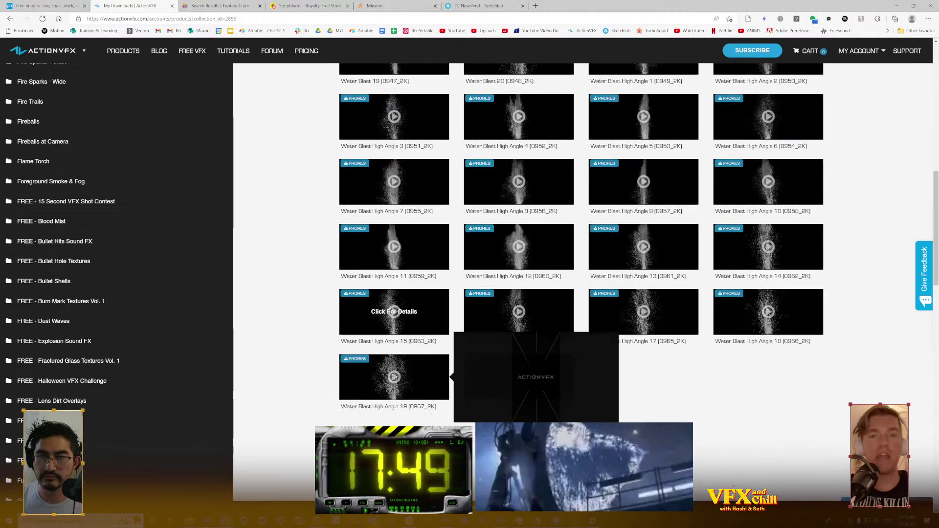
Switch to the FootageCrate results page and search its library for "underwater splash"
left_click(483, 6)
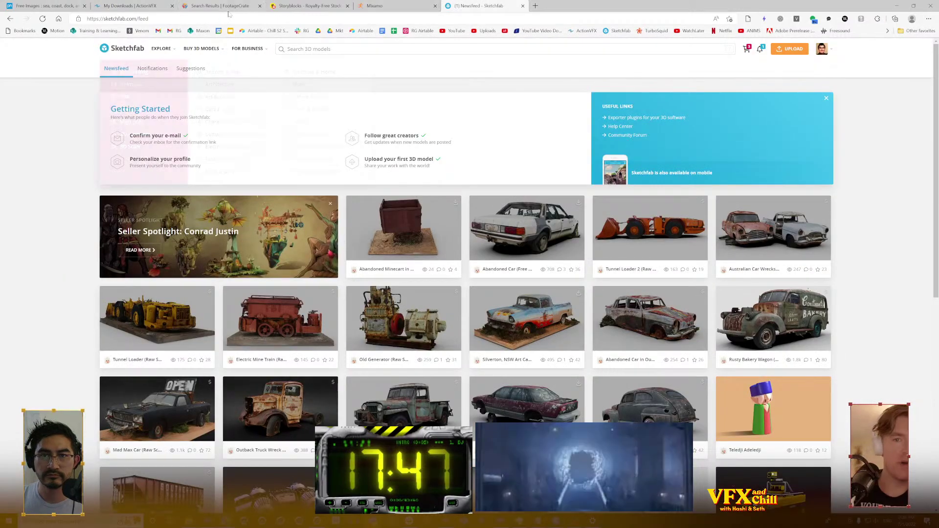
left_click(220, 6)
scroll(244, 120, "up", 5)
scroll(259, 120, "up", 10)
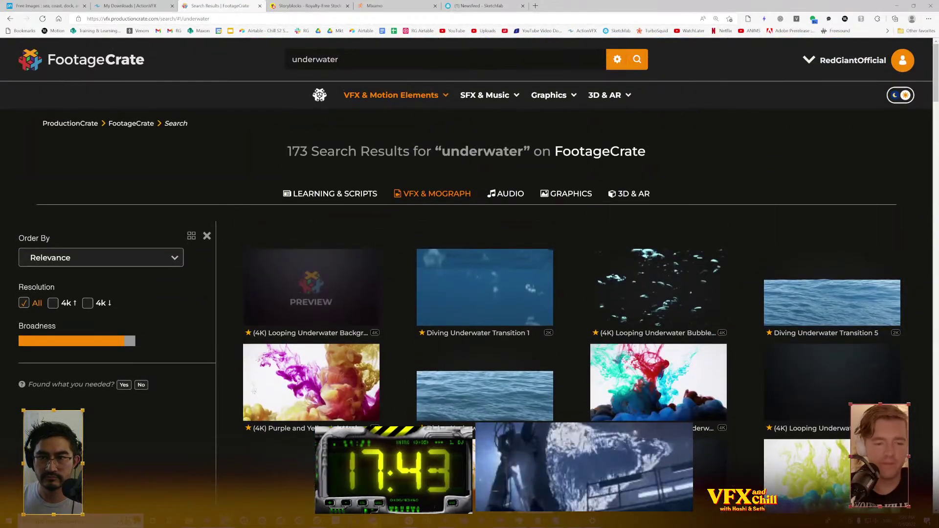
type("spla")
key("Return")
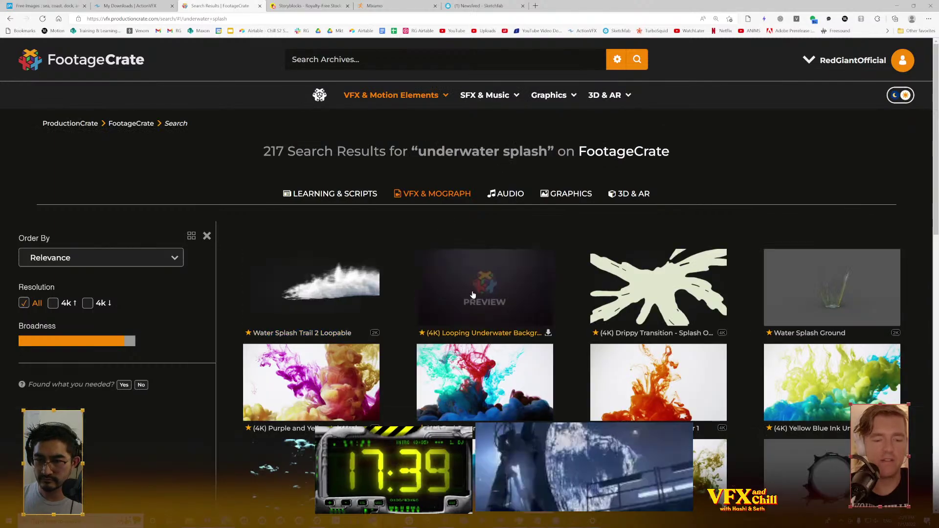
Look through the underwater splash results for a usable water element, previewing clips such as Water Splash Trail 2 Loopable
scroll(501, 288, "down", 8)
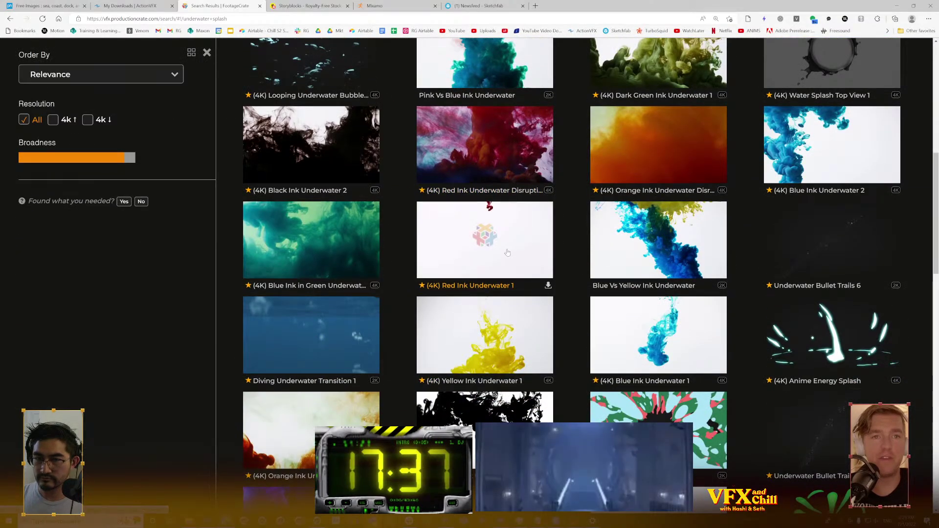
scroll(578, 237, "up", 4)
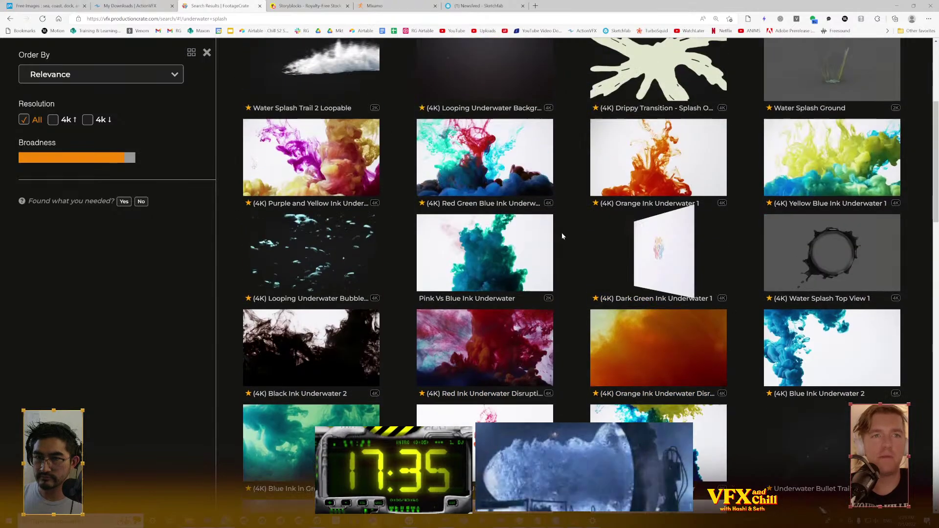
scroll(512, 268, "down", 5)
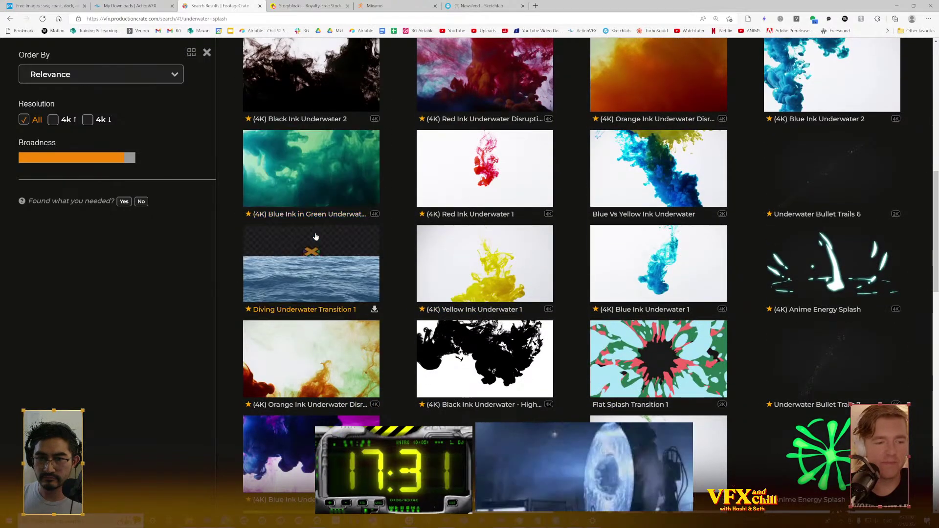
scroll(318, 243, "down", 5)
scroll(318, 243, "down", 6)
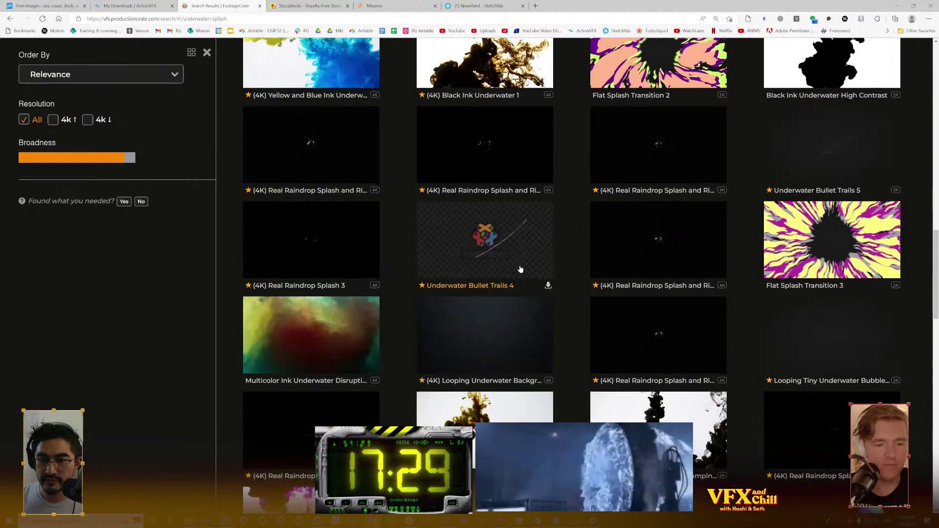
scroll(269, 108, "down", 5)
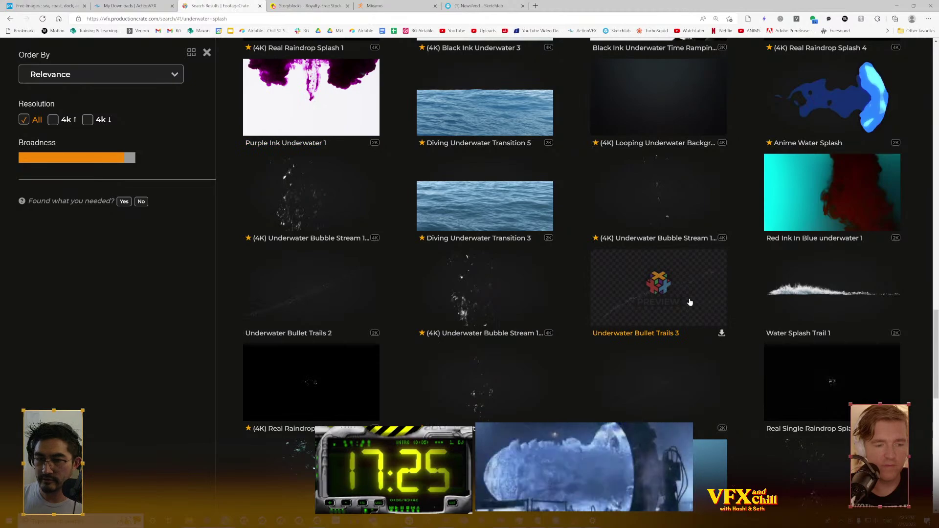
scroll(407, 207, "up", 15)
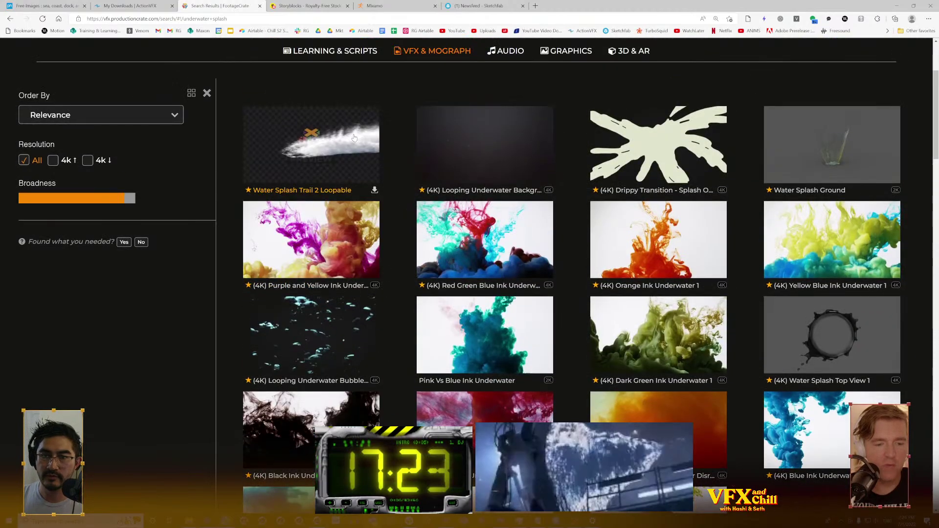
scroll(355, 138, "up", 3)
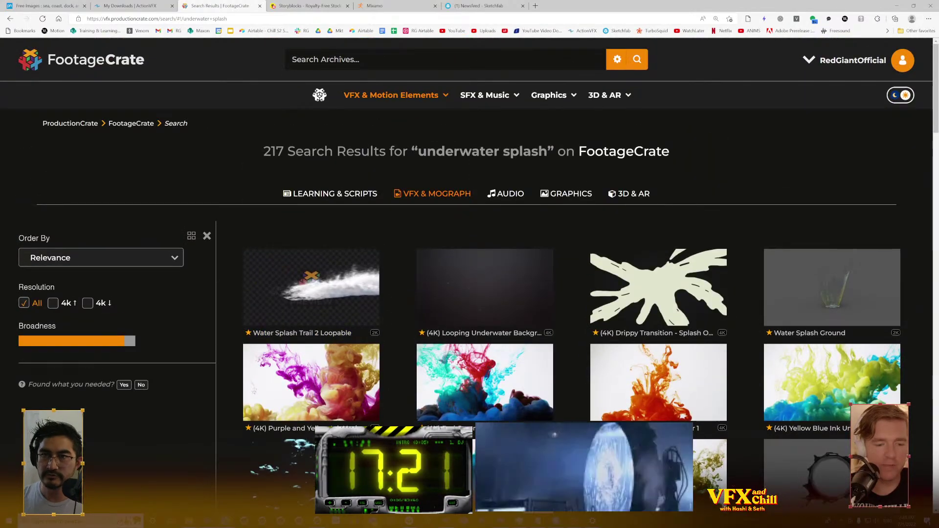
Return to the ActionVFX water blast collection and preview Large Water Blast 6, 5, 2, 9 and 8
left_click(313, 6)
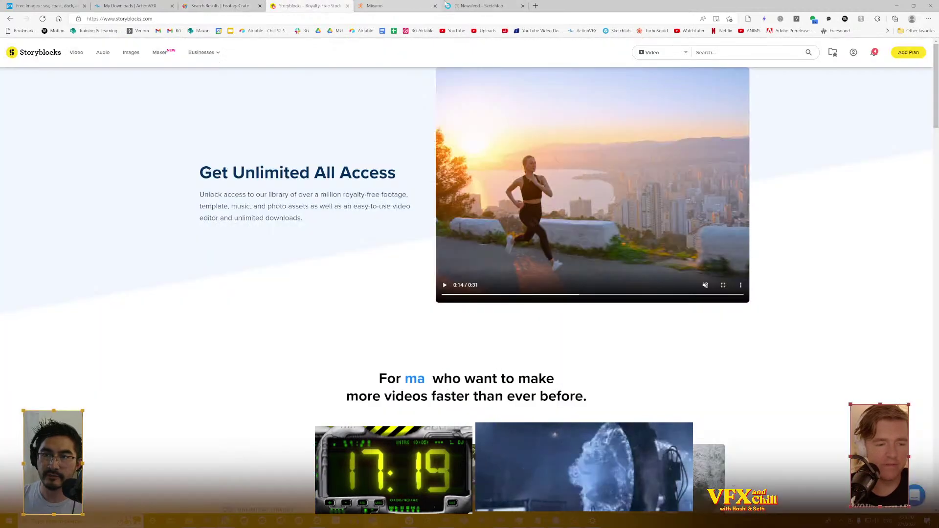
left_click(208, 6)
left_click(130, 6)
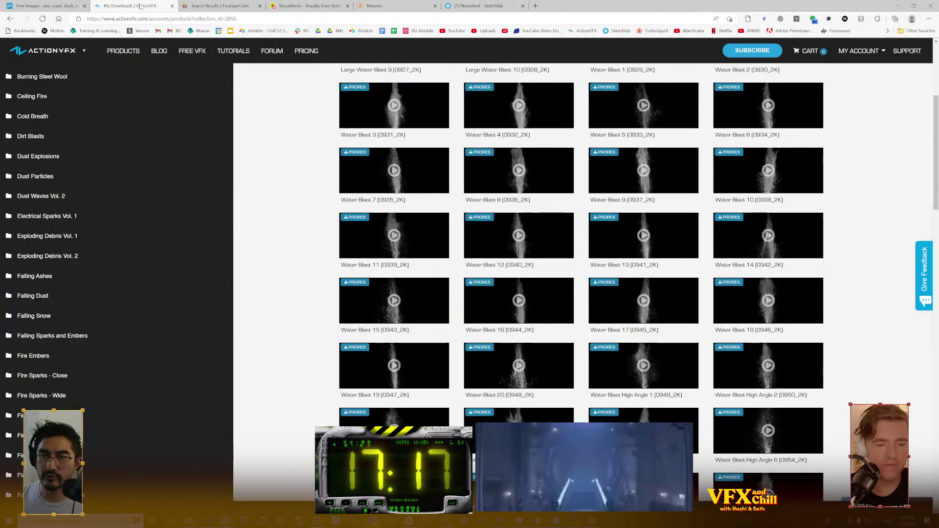
mouse_move(532, 176)
scroll(532, 186, "up", 5)
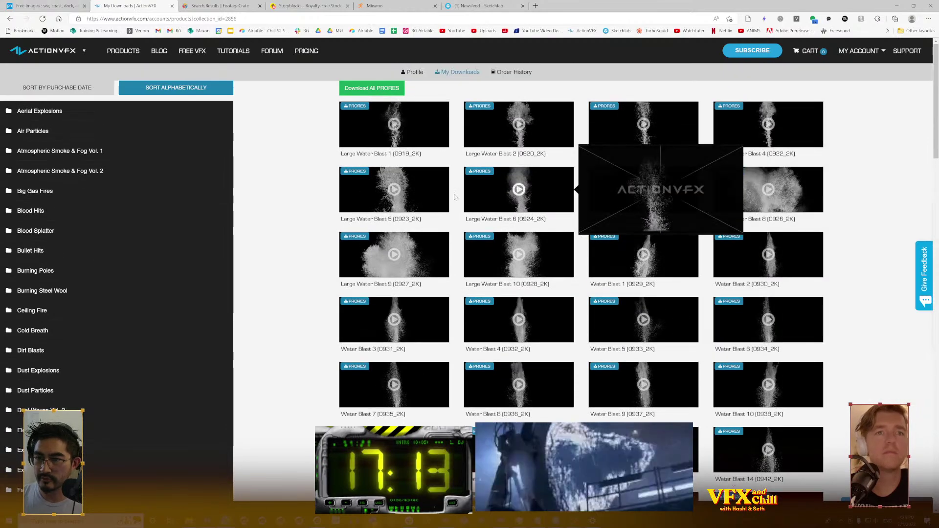
mouse_move(410, 198)
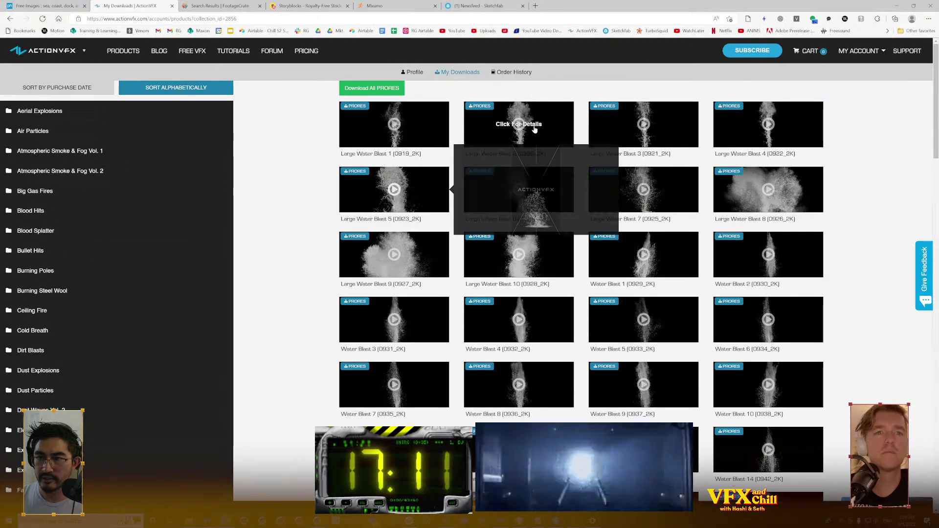
mouse_move(540, 127)
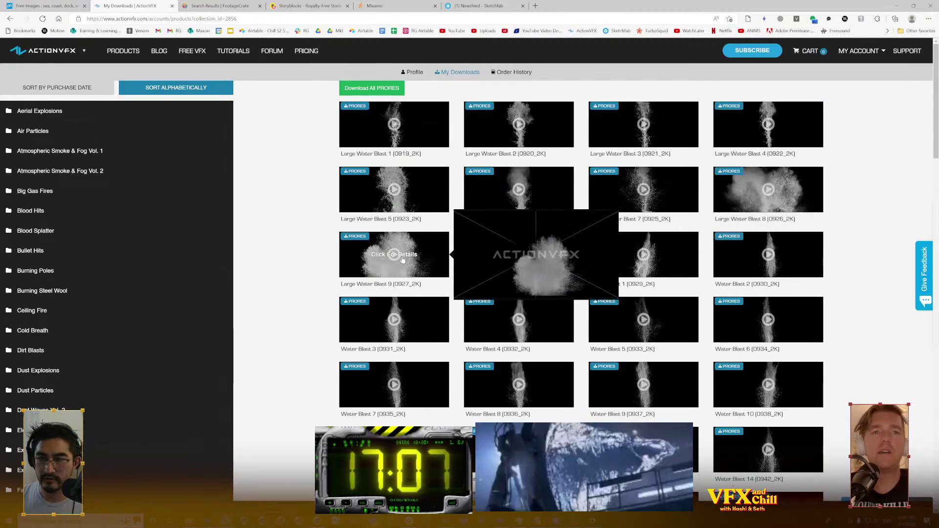
mouse_move(793, 198)
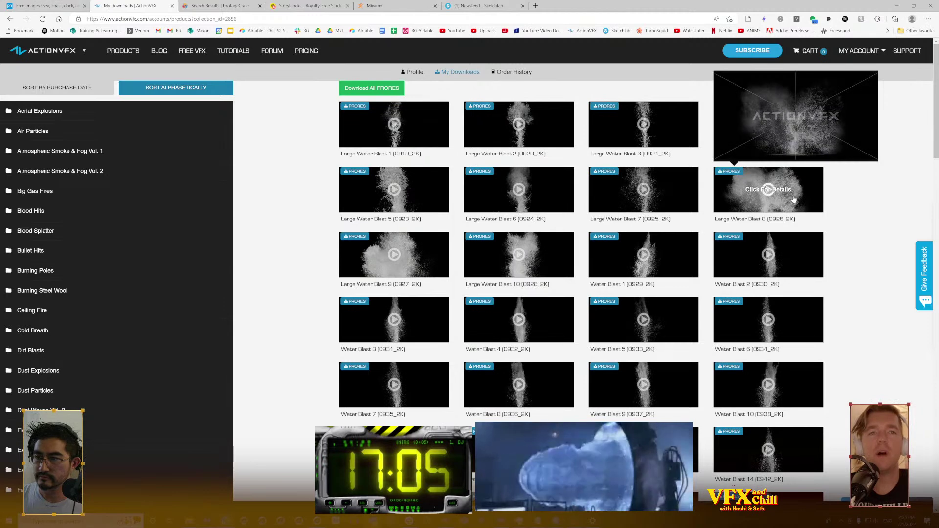
View the details and video of Large Water Blast 8, and close them
right_click(794, 198)
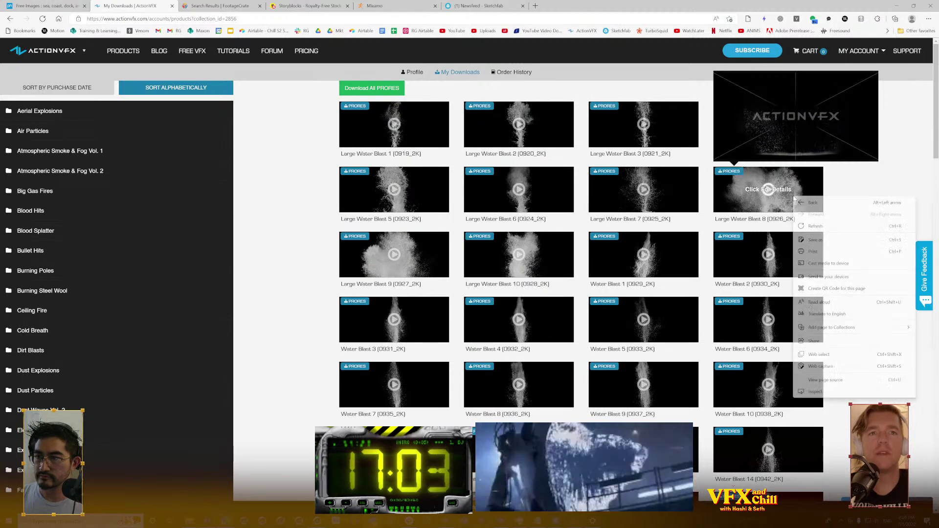
left_click(777, 196)
left_click(777, 195)
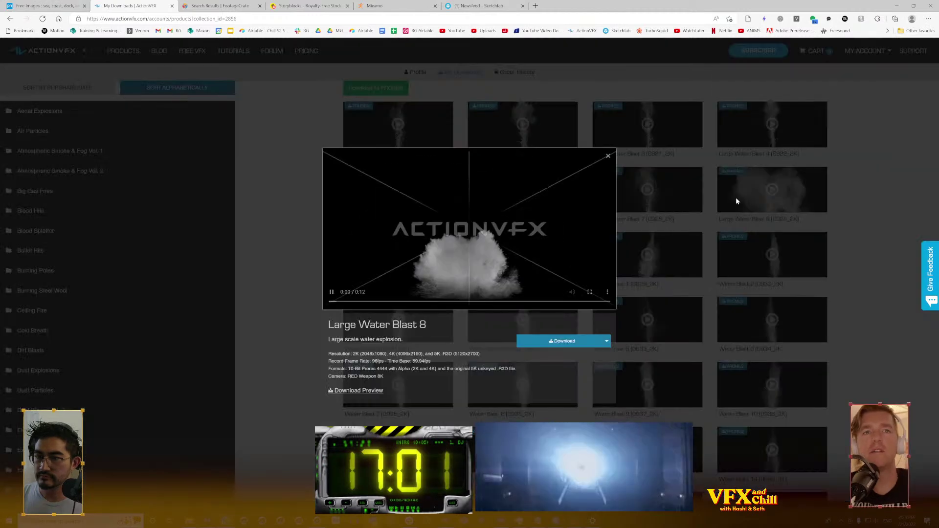
left_click(608, 156)
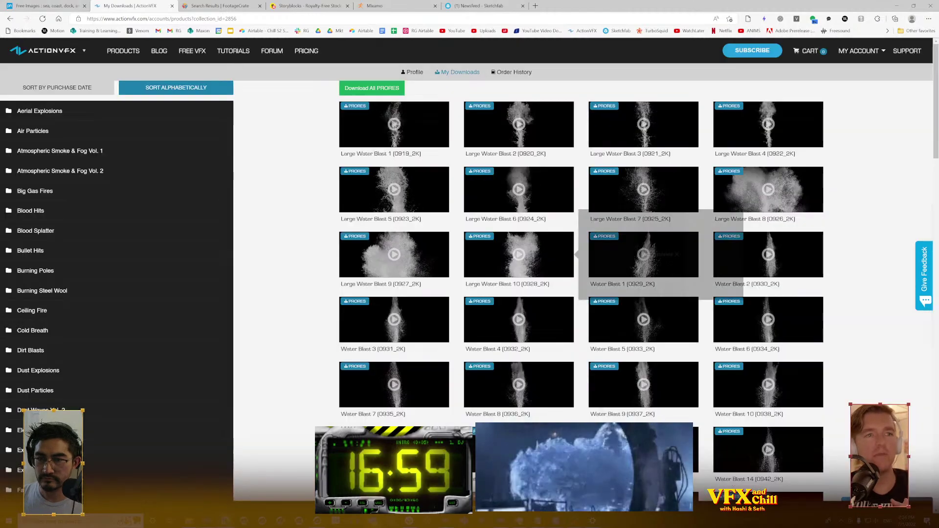
Download the ProRes version of Large Water Blast 10 and save it in the project's ELEMENTS folder
left_click(520, 257)
left_click(553, 345)
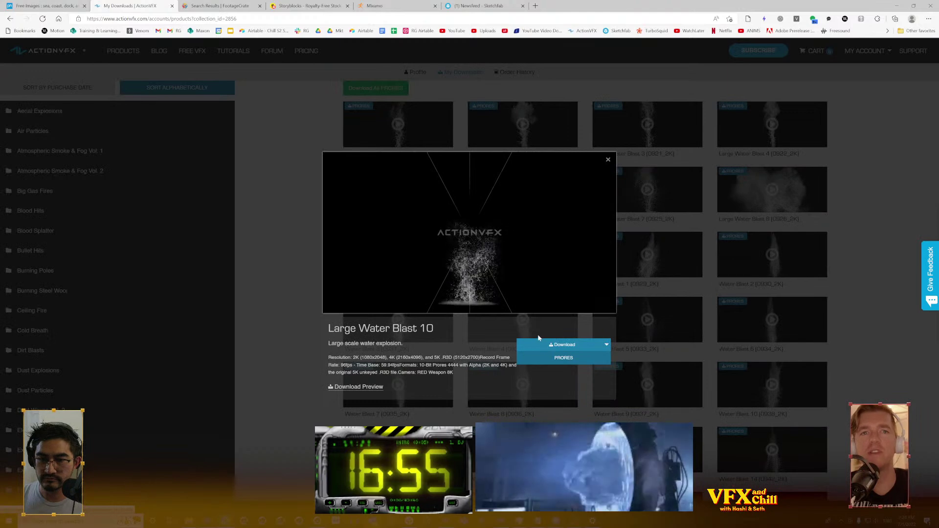
left_click(562, 361)
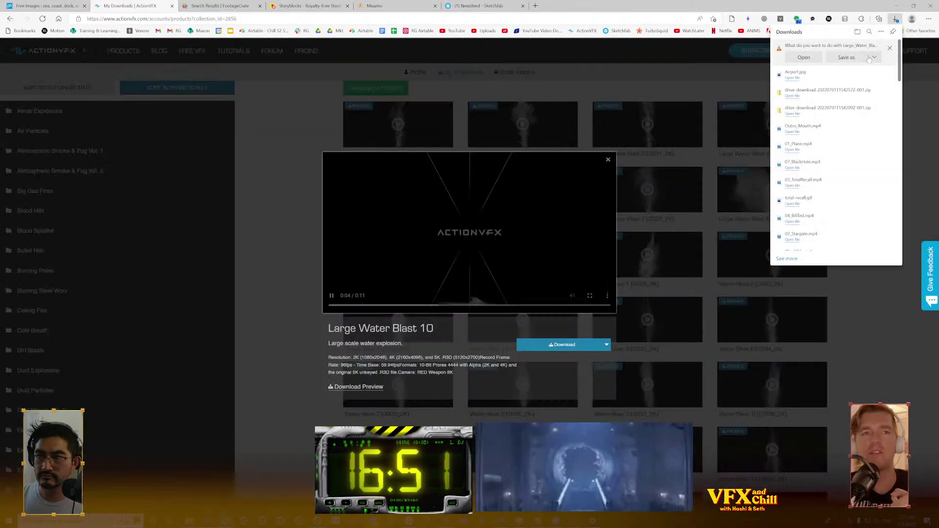
left_click(846, 57)
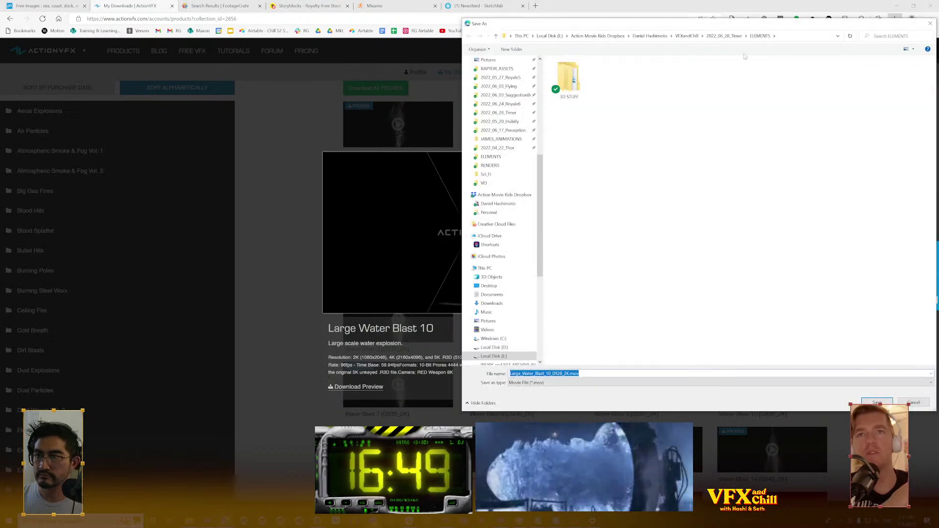
left_click(877, 402)
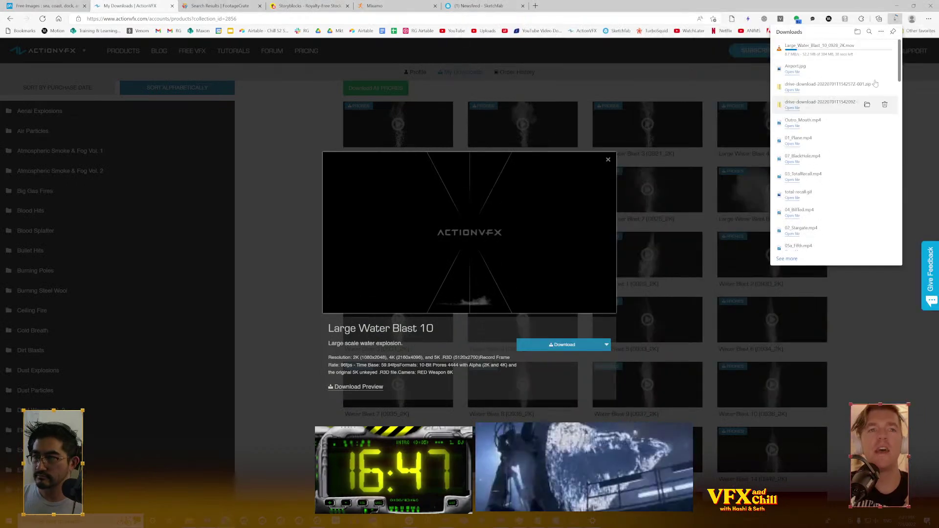
Switch to After Effects and create a new composition with the settings offered
left_click(897, 7)
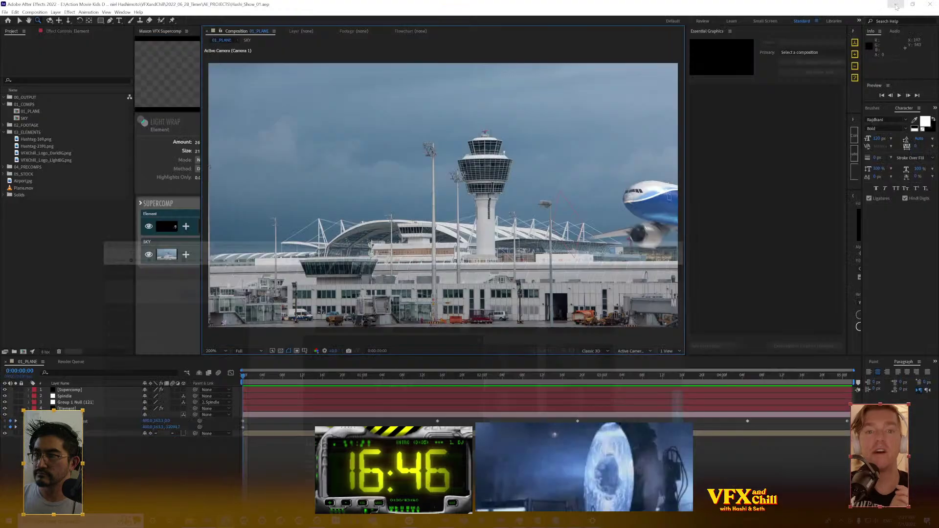
left_click(34, 12)
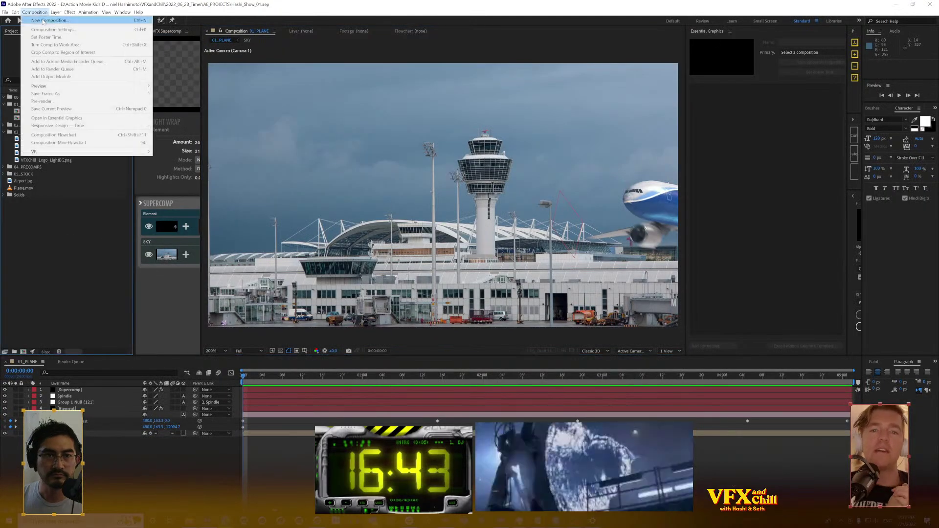
left_click(49, 20)
left_click(703, 343)
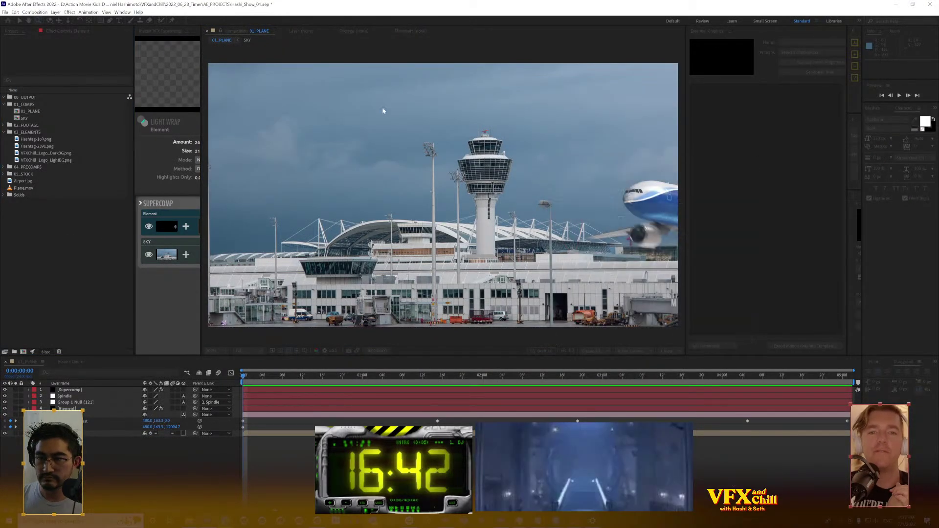
Copy the Element layer from the 01_PLANE composition and paste it into the new empty composition
double_click(45, 111)
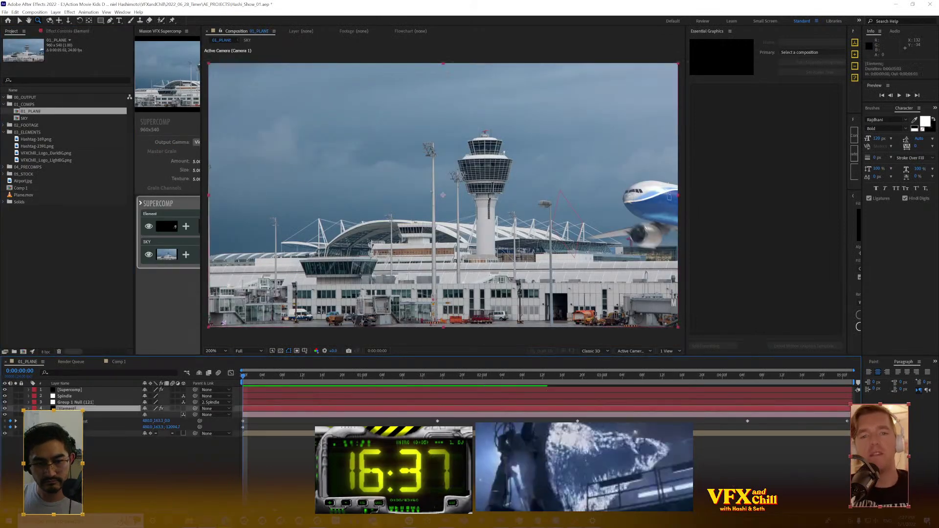
key("ctrl+c")
left_click(118, 361)
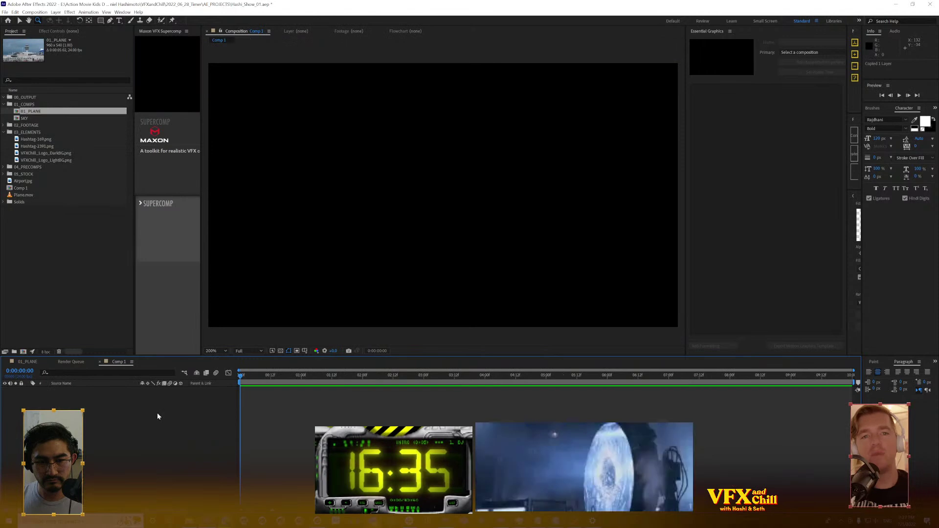
key("ctrl+v")
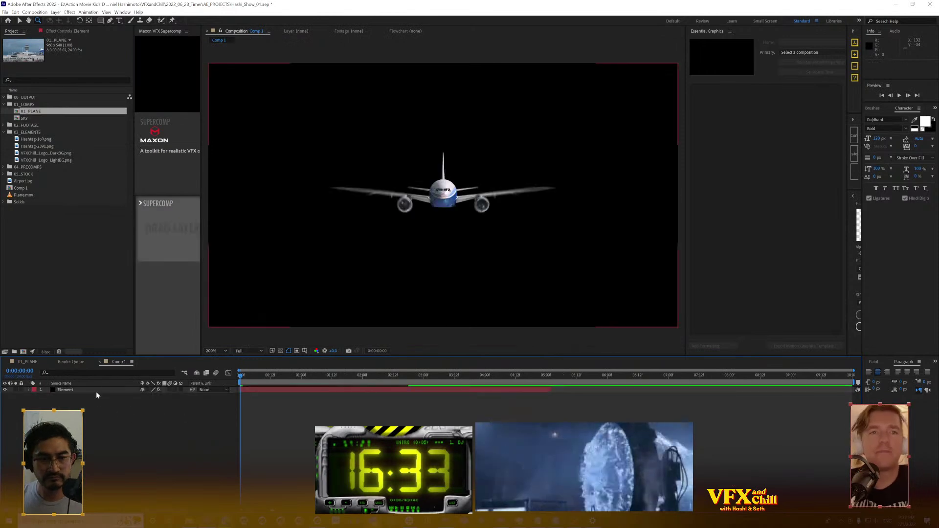
Look at the pasted Element layer's effect settings and scene setup, and close the scene setup without changes
left_click(96, 391)
left_click(66, 31)
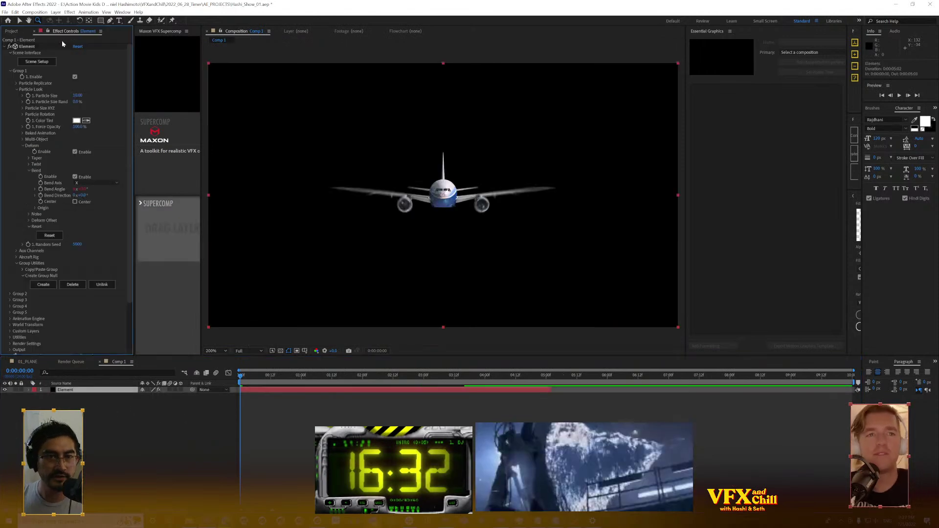
left_click(45, 63)
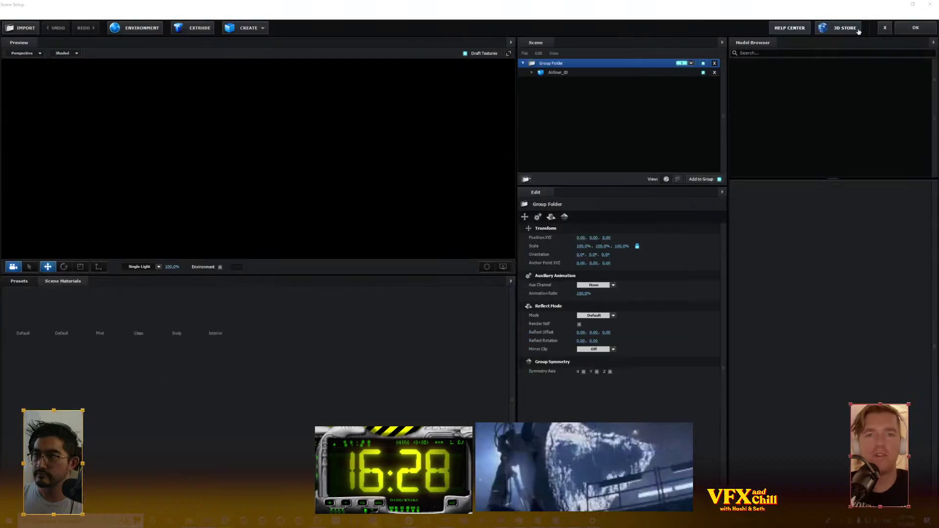
left_click(885, 29)
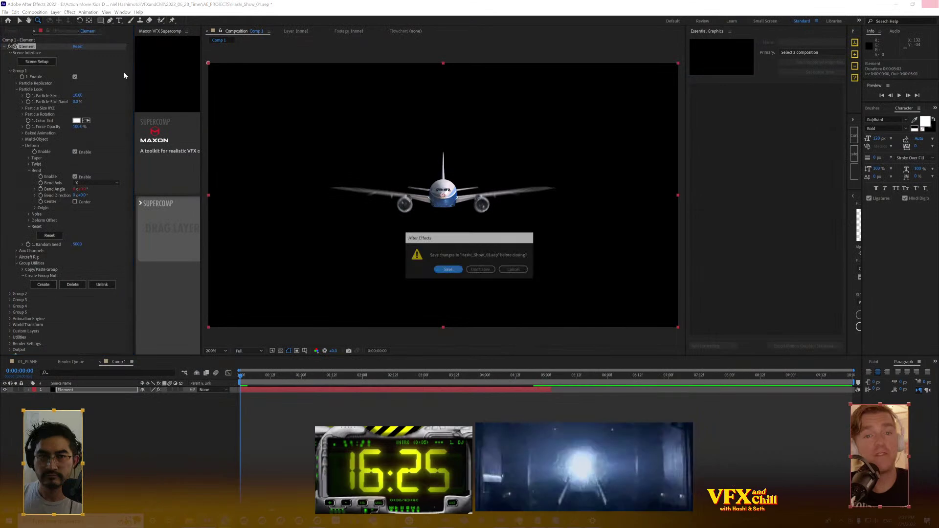
Cancel closing the project and remove the Element and RSMB effects from the Element layer in Comp 1
left_click(509, 271)
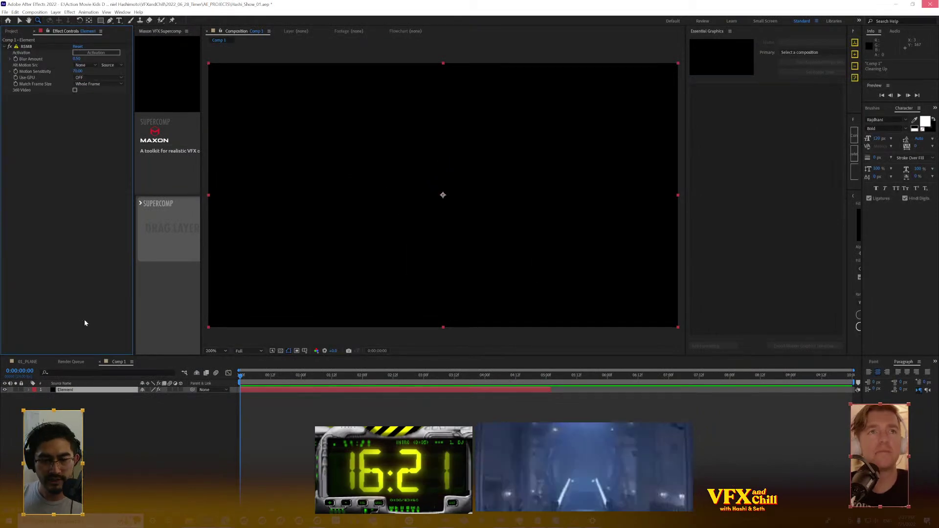
left_click(418, 289)
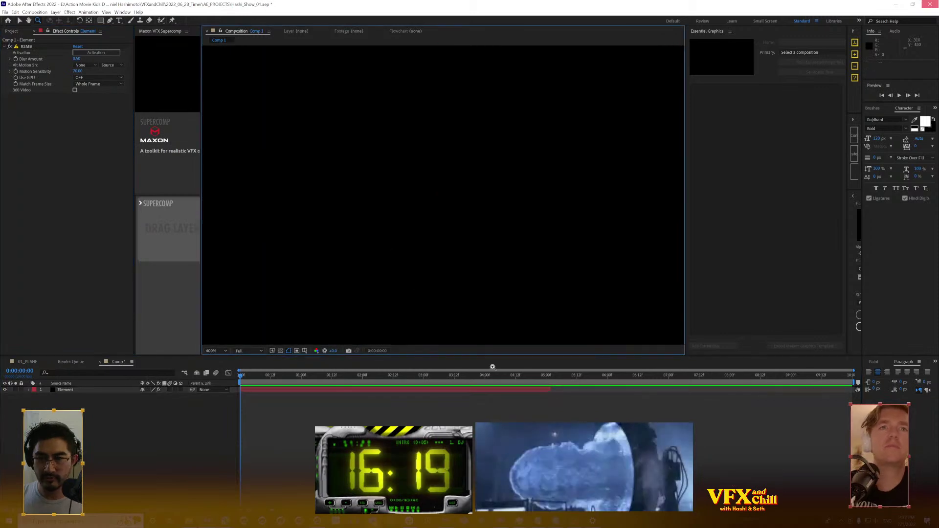
left_click(48, 129)
left_click(28, 47)
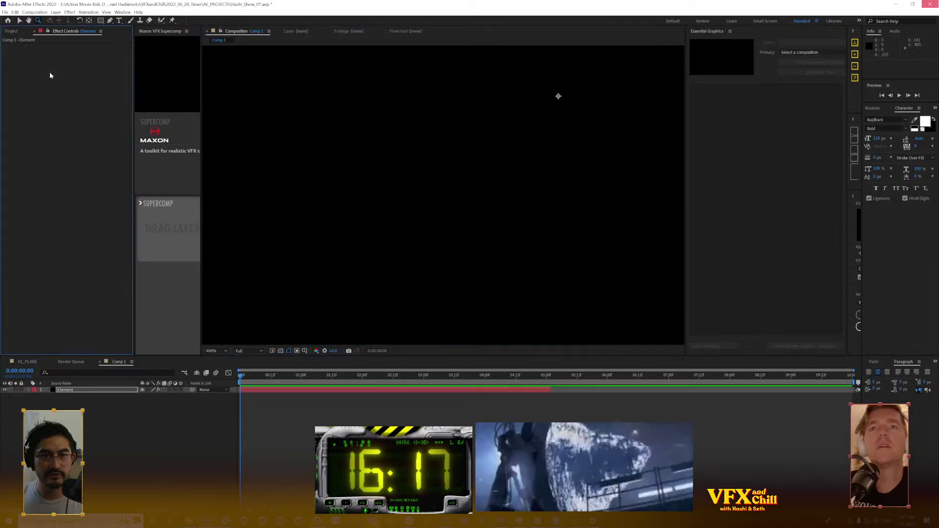
key("Delete")
right_click(49, 72)
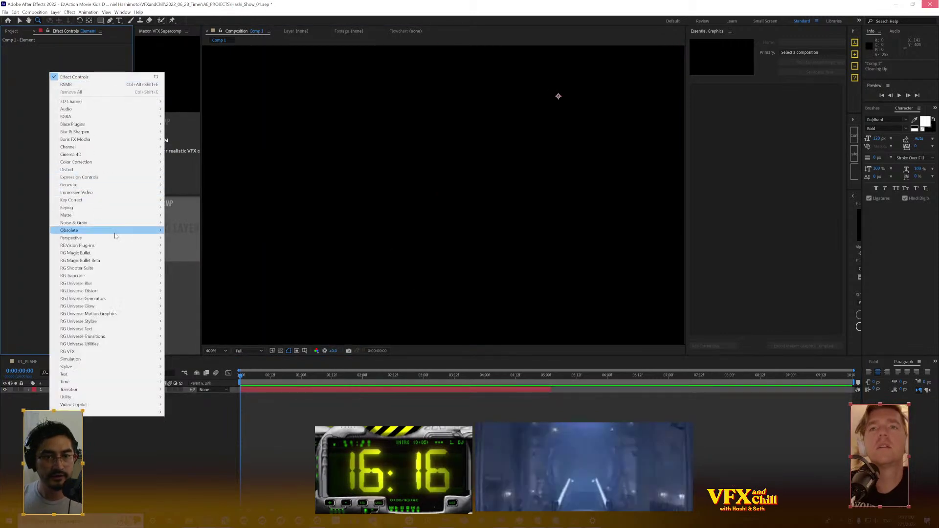
left_click(29, 235)
Switch to Cinema 4D and open the Sketchfab Importer, placing its window over the empty perspective view
left_click(423, 199)
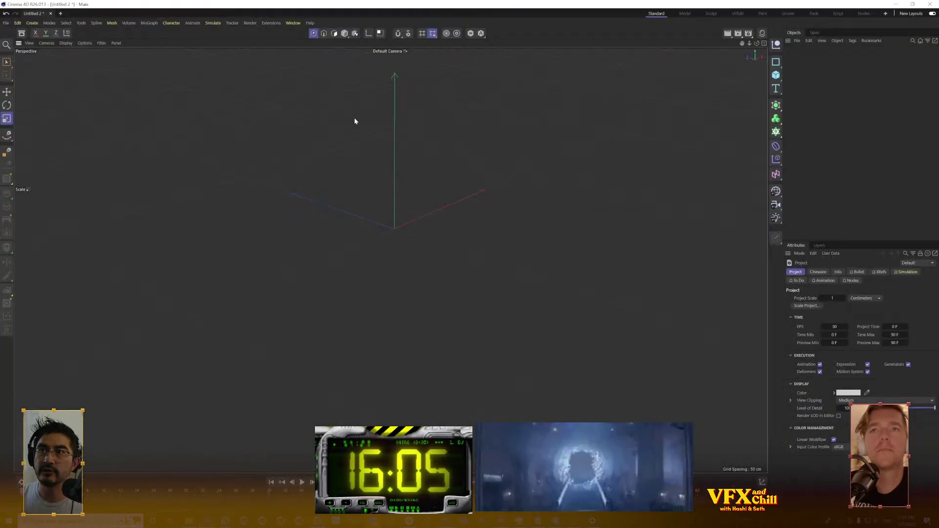
left_click(293, 23)
mouse_move(271, 23)
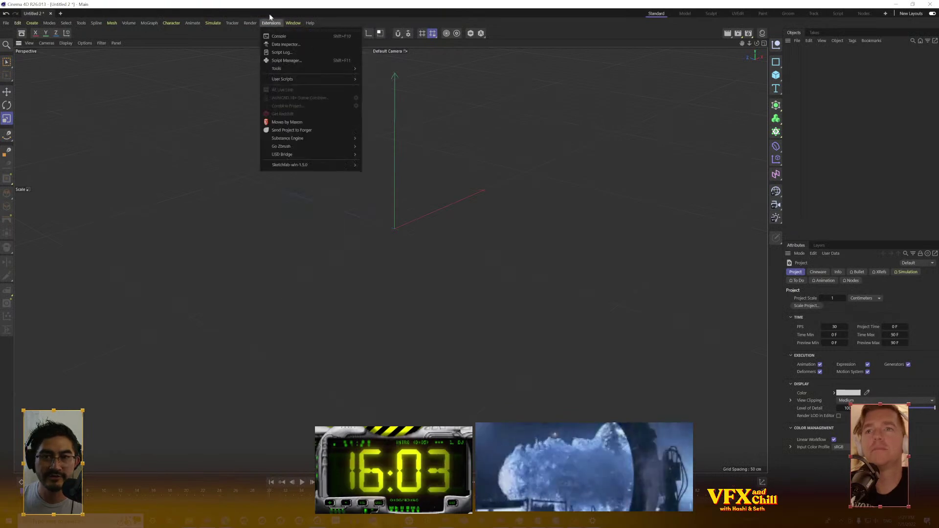
mouse_move(289, 148)
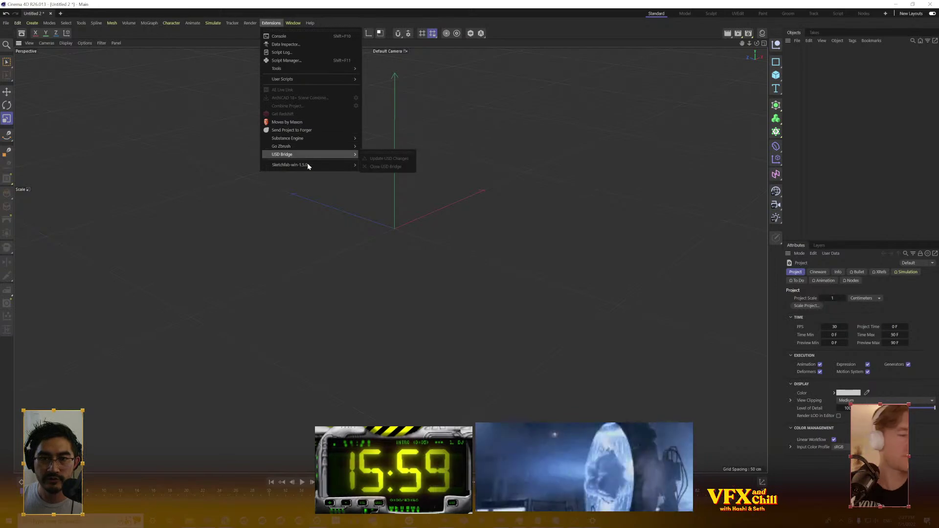
mouse_move(312, 167)
left_click(387, 177)
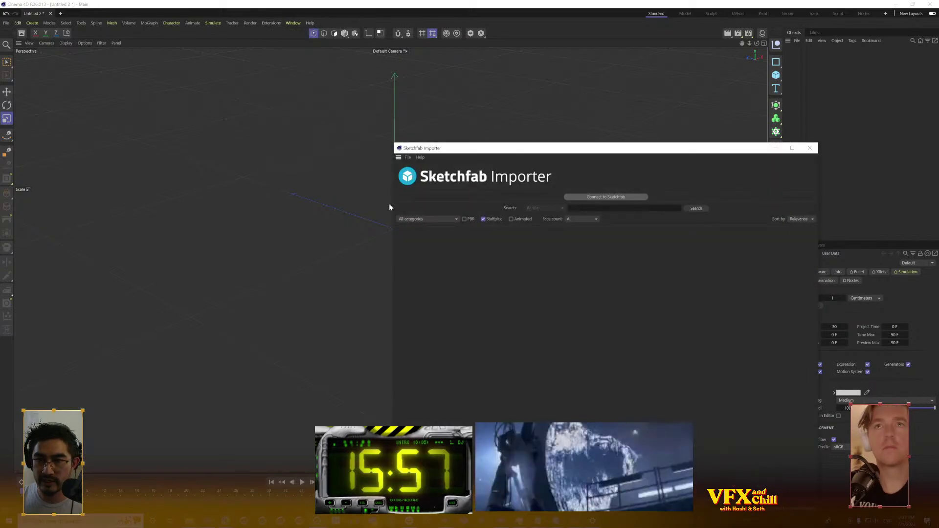
left_click_drag(550, 156, 347, 87)
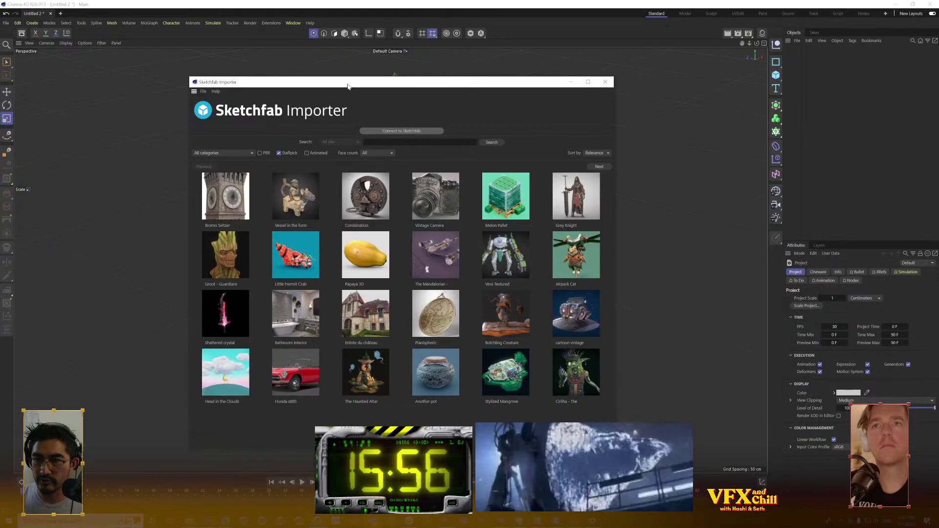
Connect the importer to Sketchfab and search the whole site for stargate models without the Staffpick filter
left_click(400, 131)
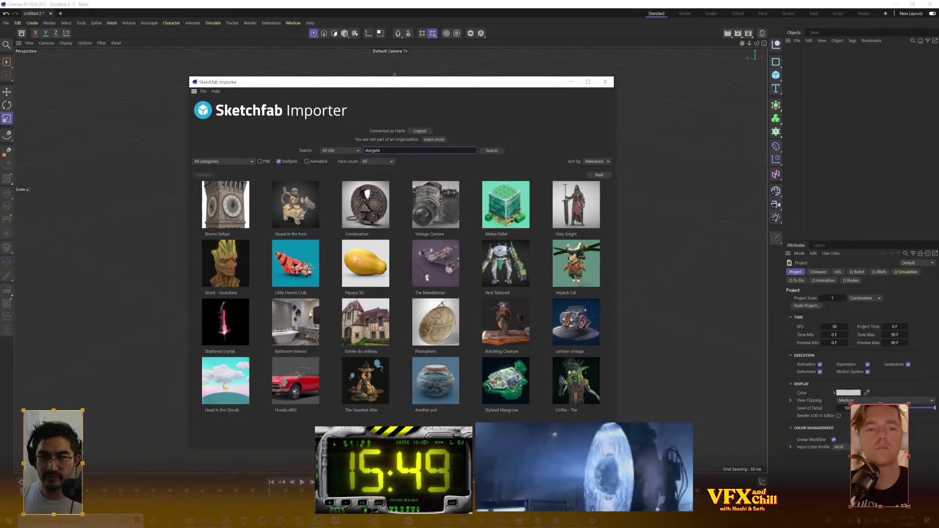
key("Return")
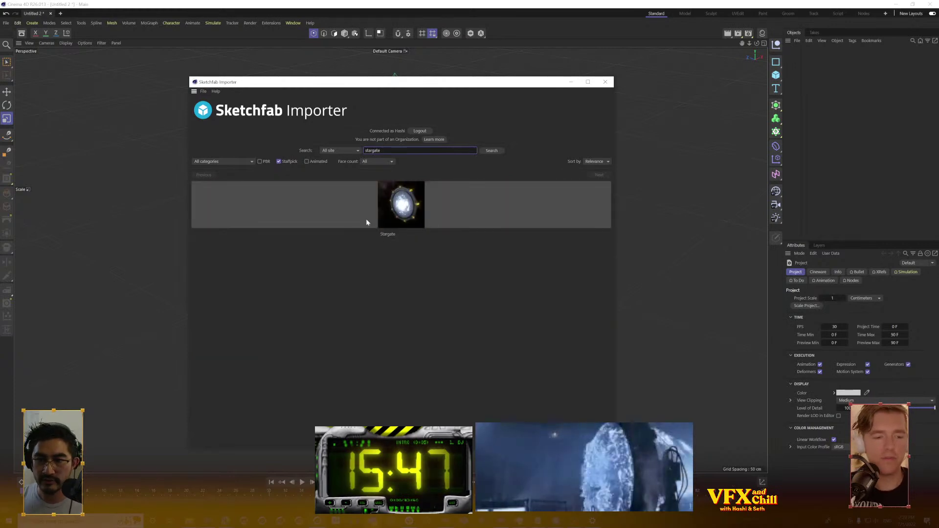
left_click(400, 222)
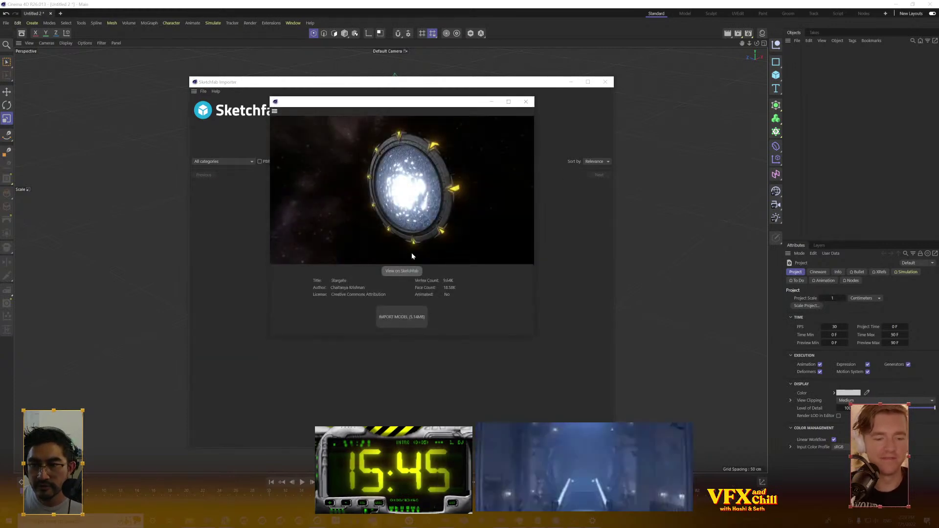
left_click(522, 104)
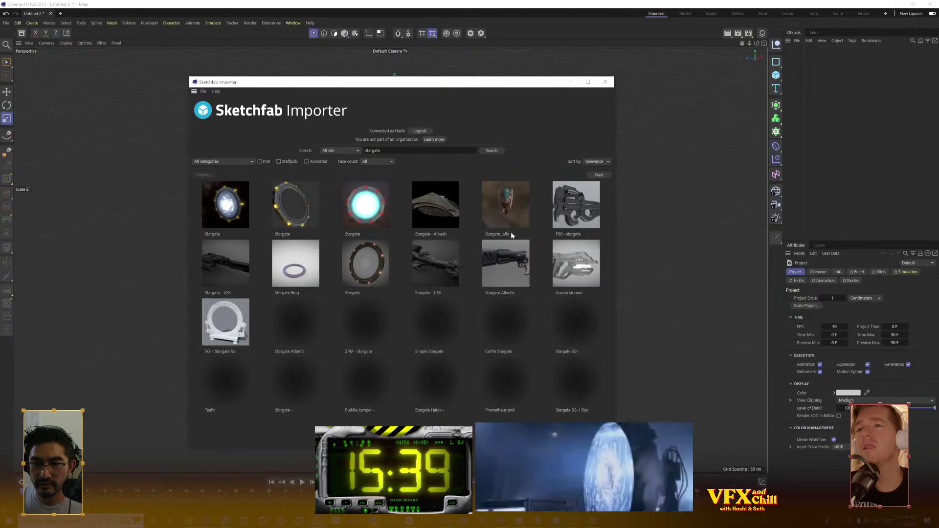
Import the model SG-1 Stargate for 3D print into the scene and close the importer windows
left_click(236, 327)
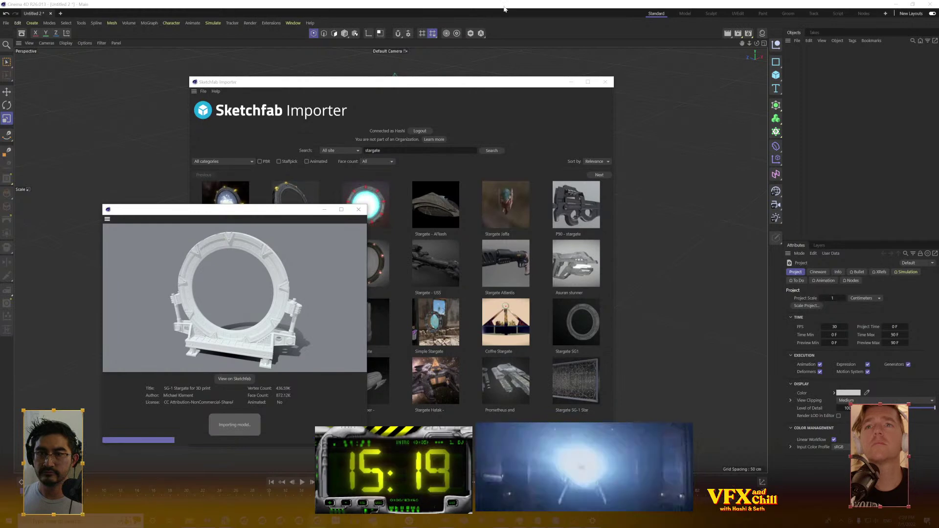
mouse_move(230, 521)
left_click(193, 477)
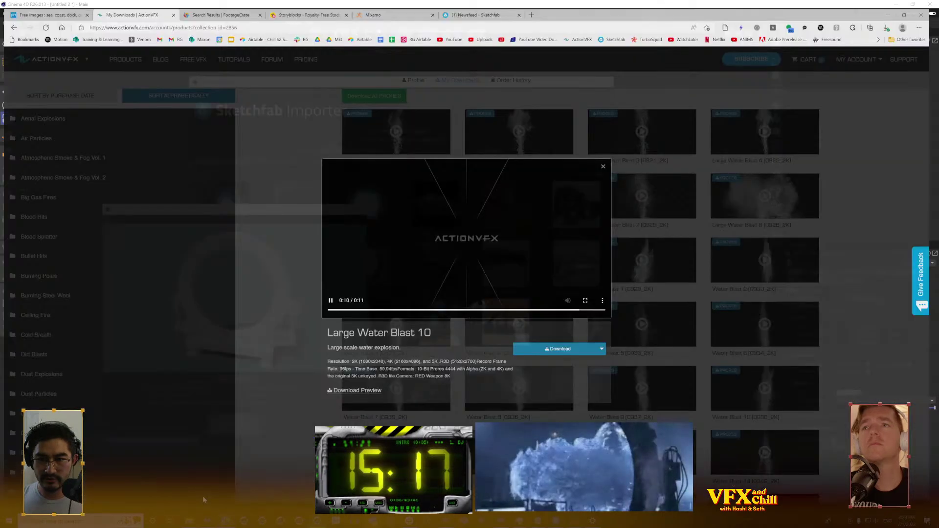
key("alt+Tab")
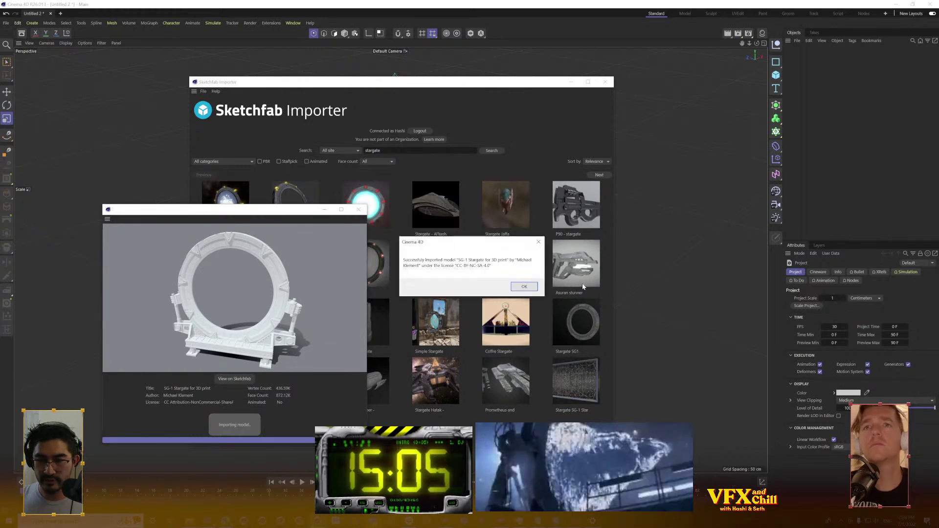
left_click(524, 287)
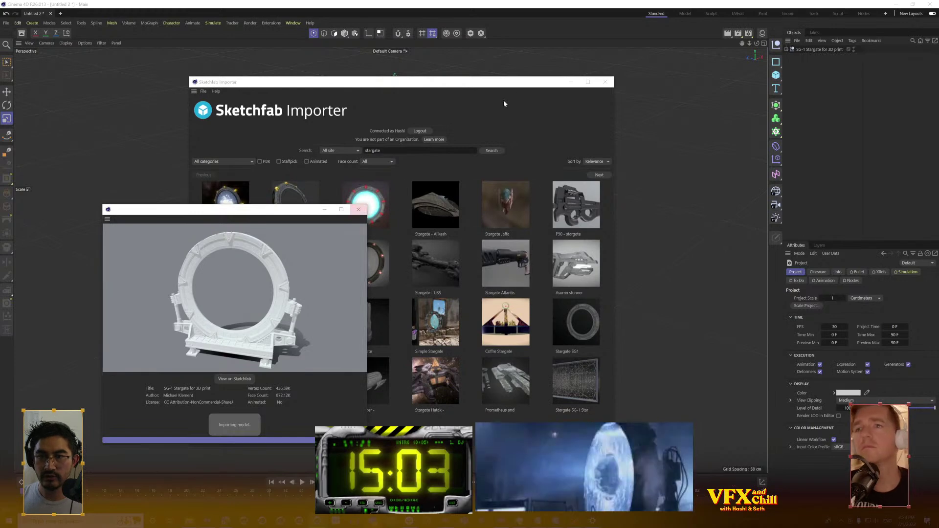
left_click(603, 83)
left_click(359, 208)
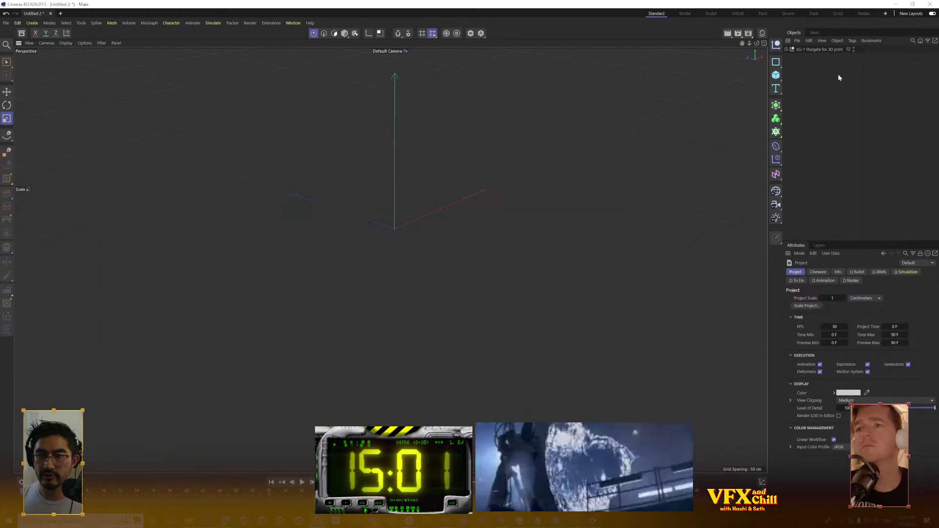
Scale the imported stargate model up uniformly until it fills most of the perspective view's height
left_click(815, 51)
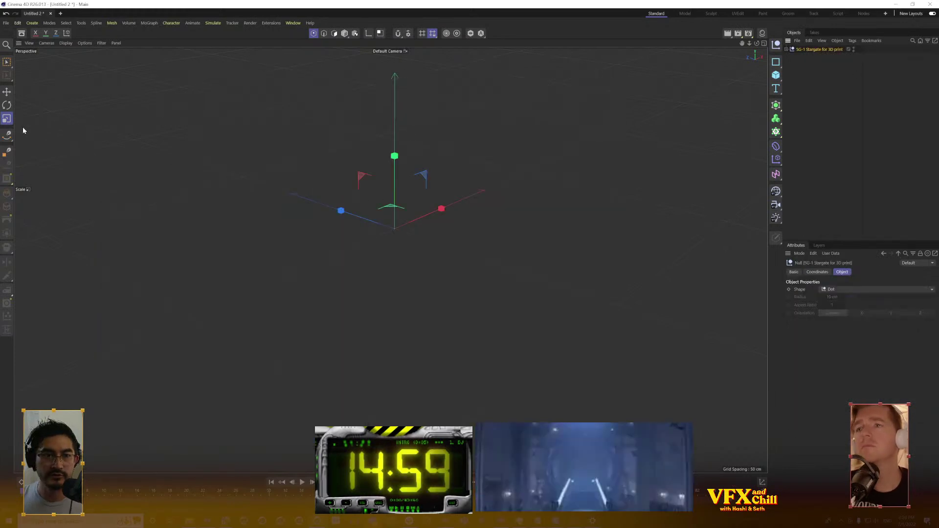
left_click(7, 119)
left_click_drag(685, 134, 690, 132)
left_click_drag(288, 300, 605, 165)
left_click_drag(277, 327, 651, 146)
left_click_drag(251, 342, 321, 360)
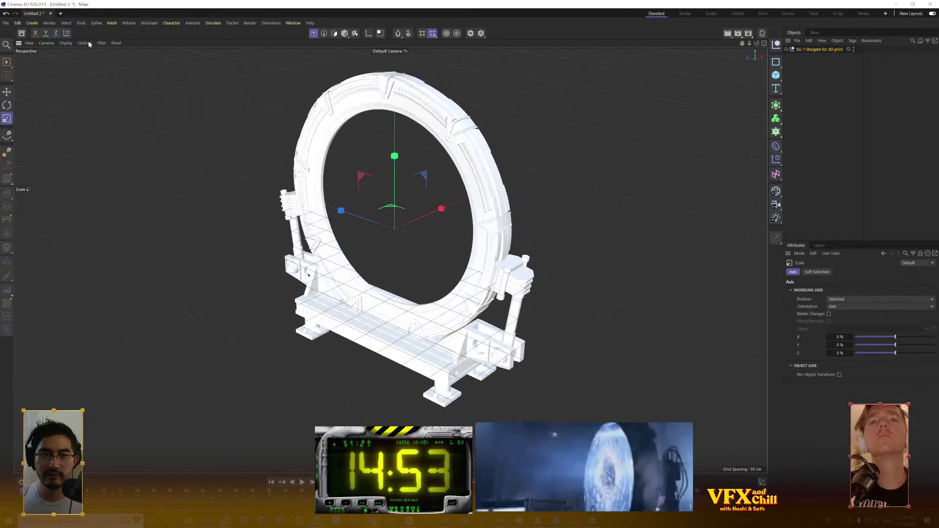
Save the Cinema 4D project as Stargate.c4d in the 3D STUFF folder inside the timer project's ELEMENTS folder
left_click(18, 25)
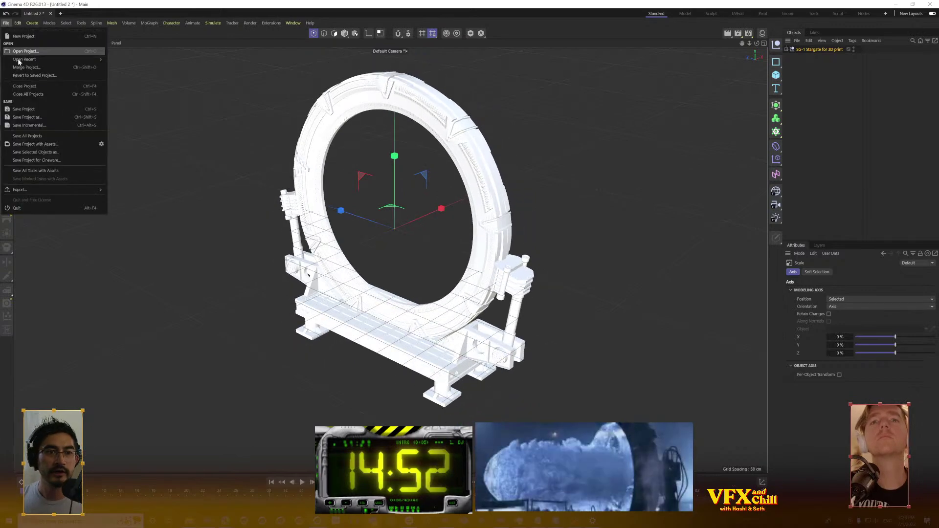
left_click(60, 117)
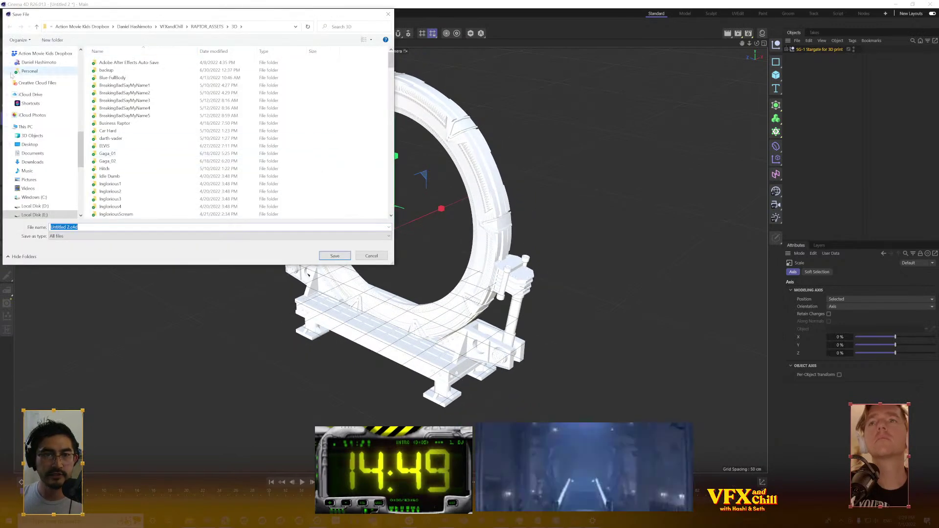
scroll(50, 128, "down", 4)
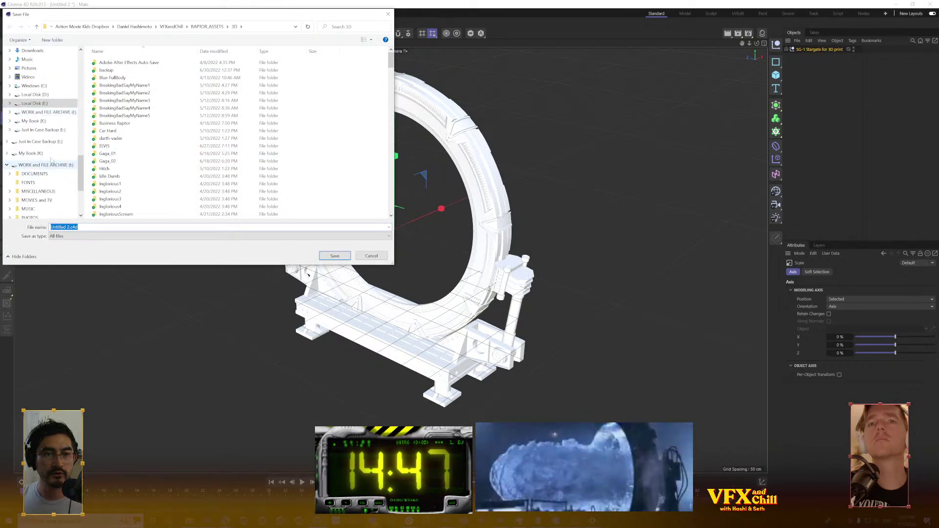
scroll(51, 128, "down", 4)
scroll(53, 167, "up", 12)
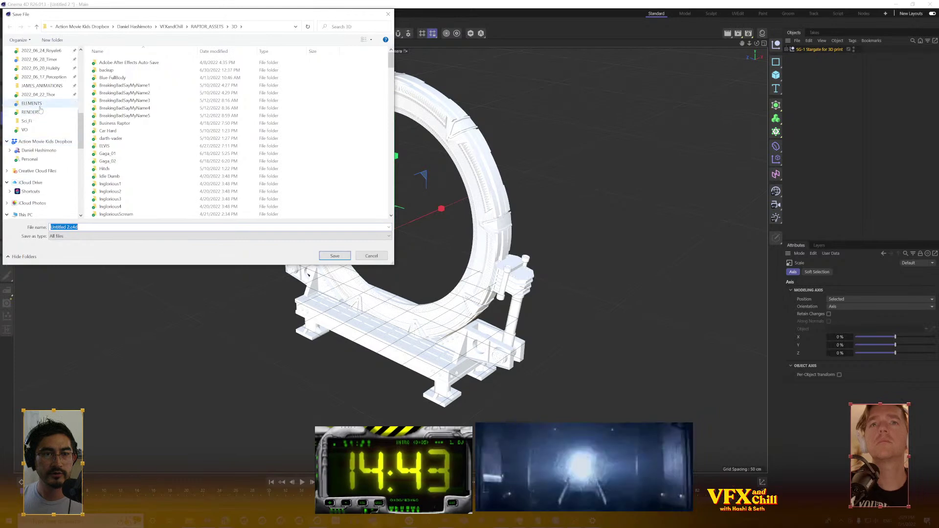
left_click(50, 102)
double_click(117, 175)
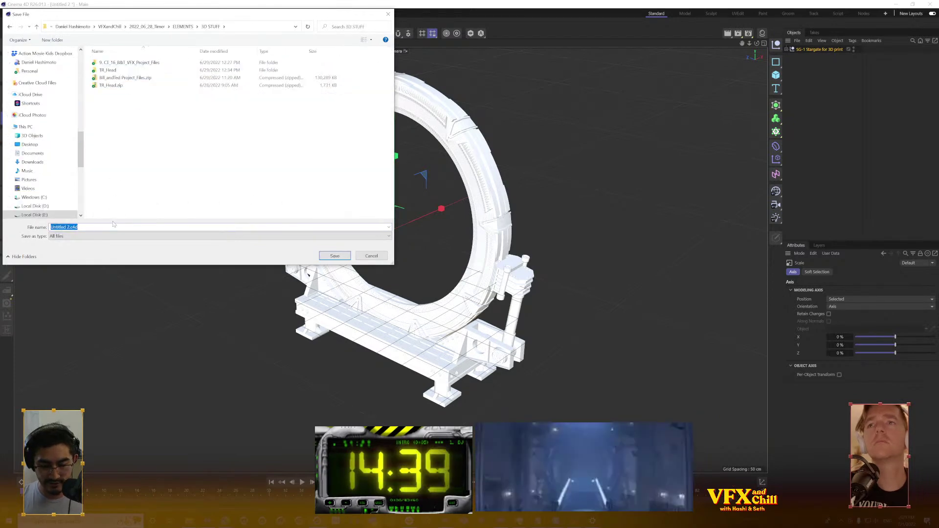
key("Return")
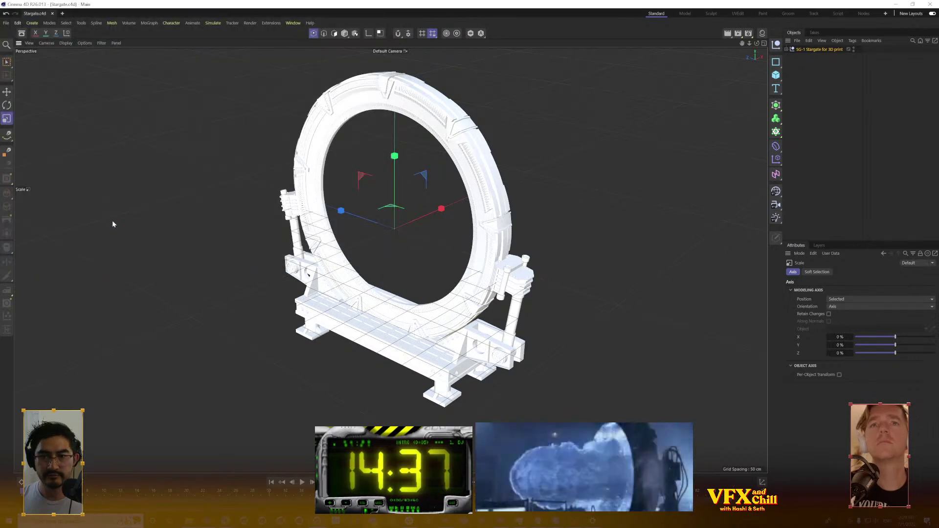
Switch to After Effects, close the Maxon VFX Supercomp panel and extend the Element layer to the composition's full length
left_click(897, 6)
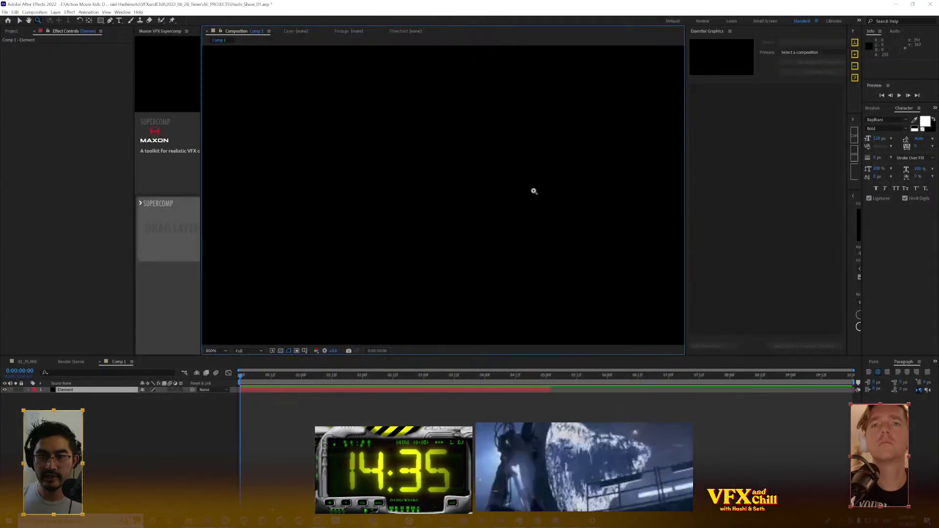
left_click(180, 431)
left_click(320, 175)
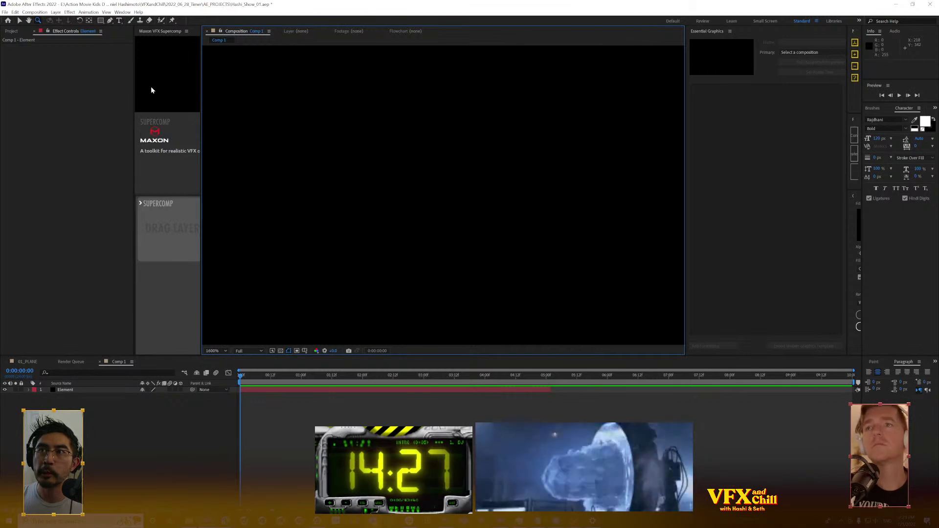
left_click(35, 11)
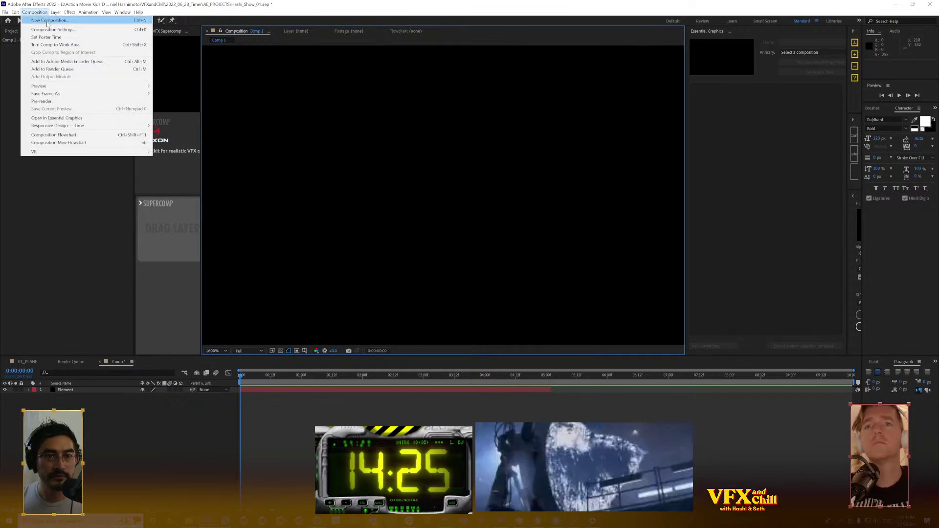
left_click(329, 90)
scroll(329, 90, "down", 1)
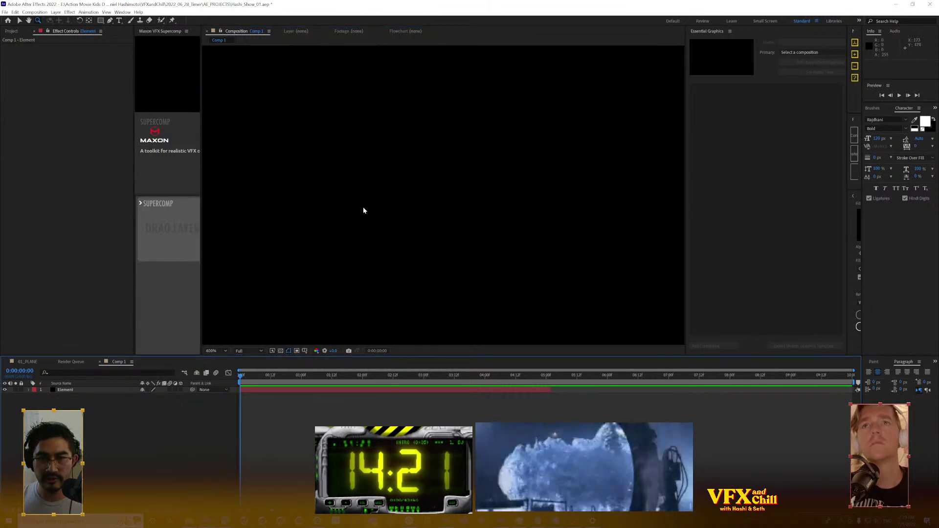
scroll(351, 190, "down", 2)
left_click(187, 31)
left_click(206, 48)
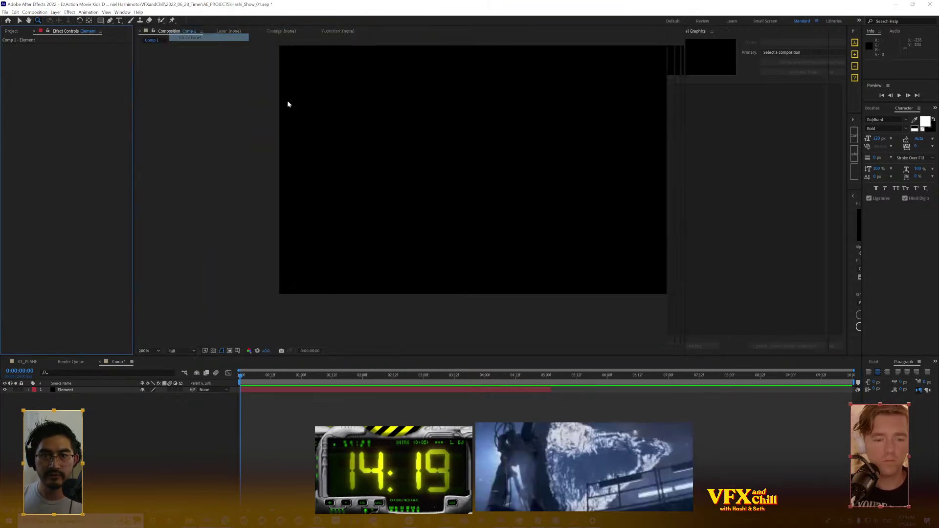
left_click_drag(488, 168, 386, 187)
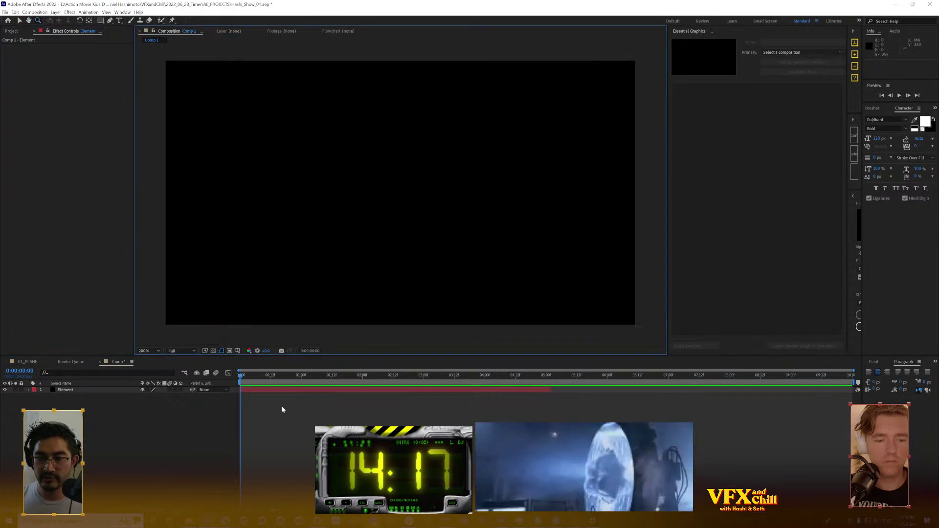
left_click(488, 390)
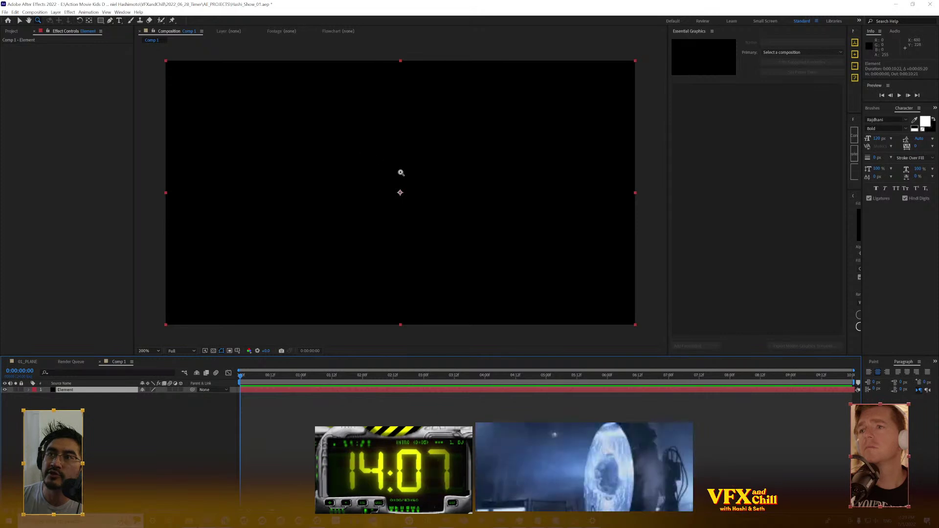
Import Labs.png from the ELEMENTS folder and place it in Comp 1 above the Element layer
left_click(11, 31)
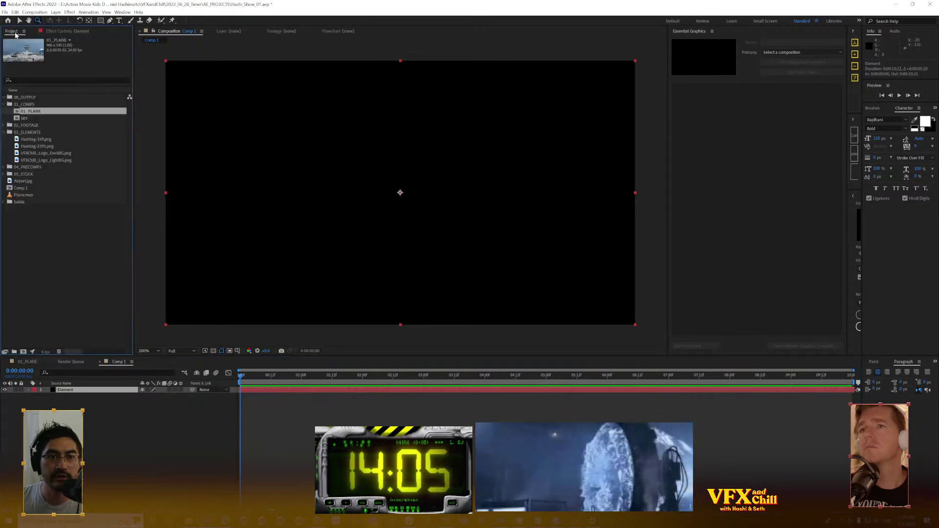
double_click(74, 261)
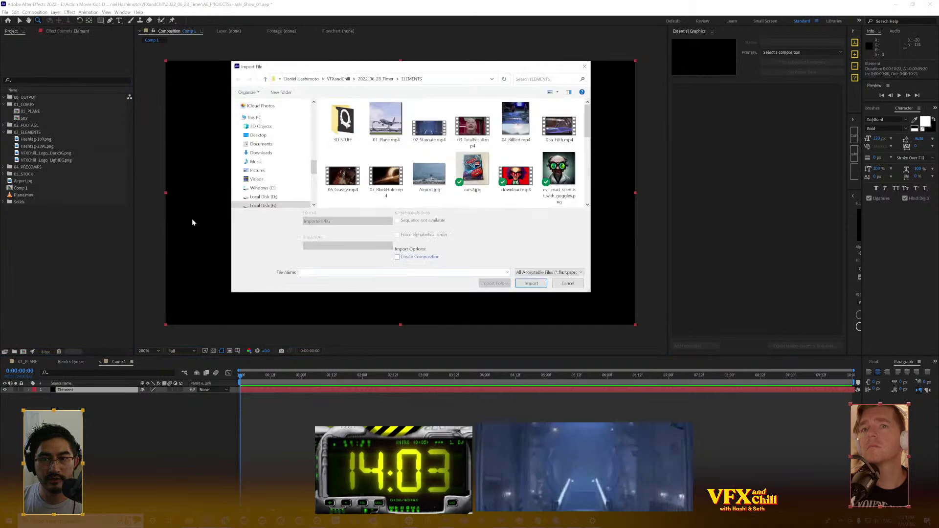
scroll(472, 145, "down", 6)
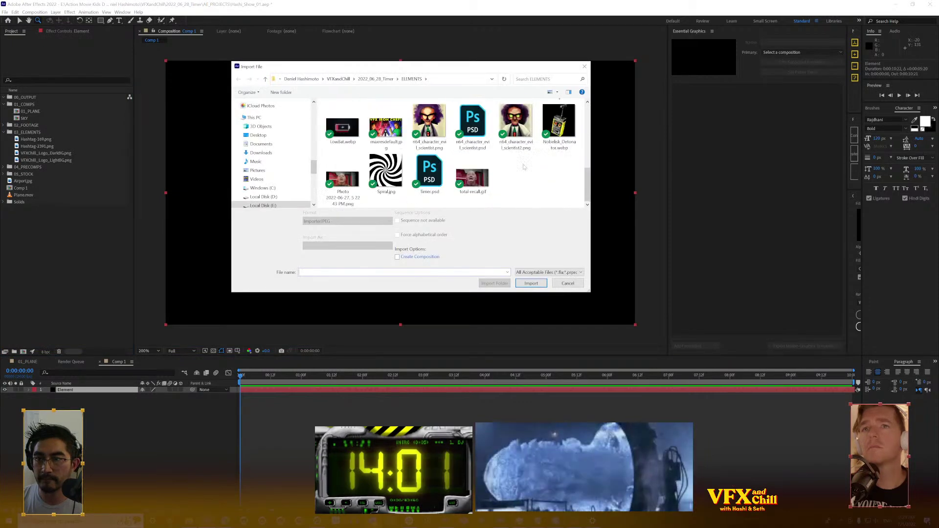
scroll(404, 167, "up", 3)
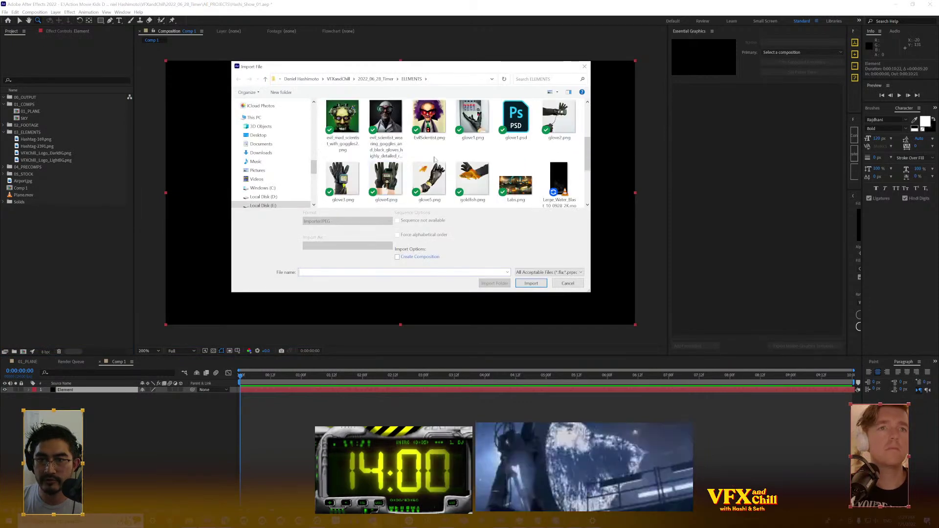
double_click(515, 183)
left_click_drag(41, 197, 89, 413)
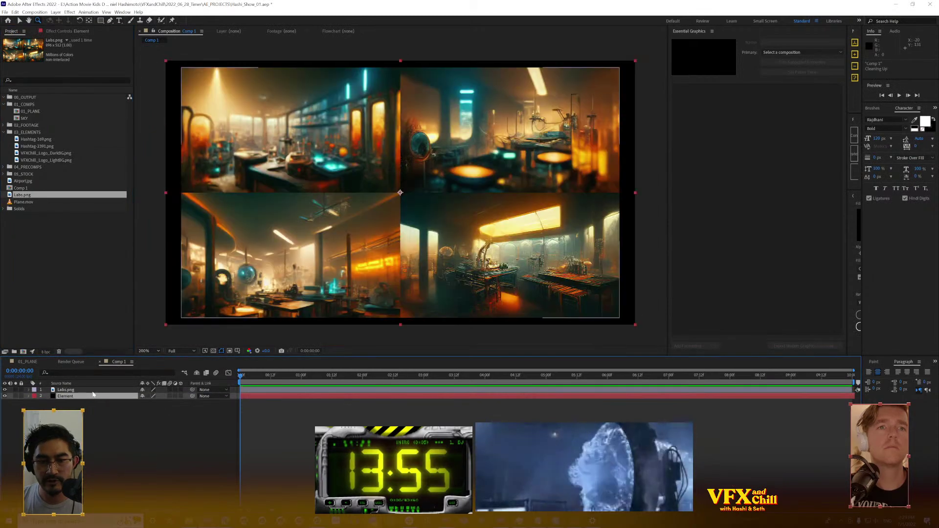
Enlarge and reposition the Labs.png layer so a small part of one lab picture fills the whole frame
left_click(91, 390)
key("v")
mouse_move(498, 255)
left_mouse_down()
mouse_move(509, 234)
mouse_move(517, 252)
left_mouse_up()
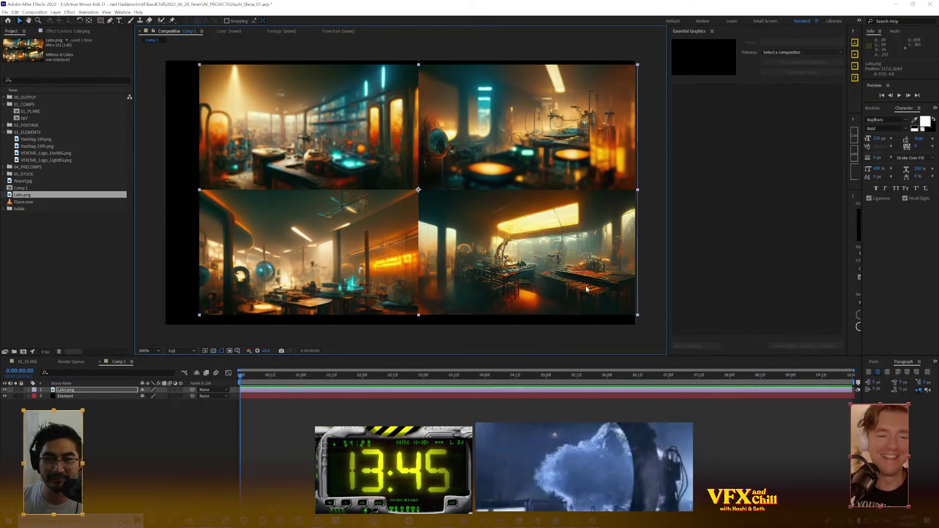
mouse_move(604, 284)
left_mouse_down()
mouse_move(573, 281)
mouse_move(604, 273)
left_mouse_up()
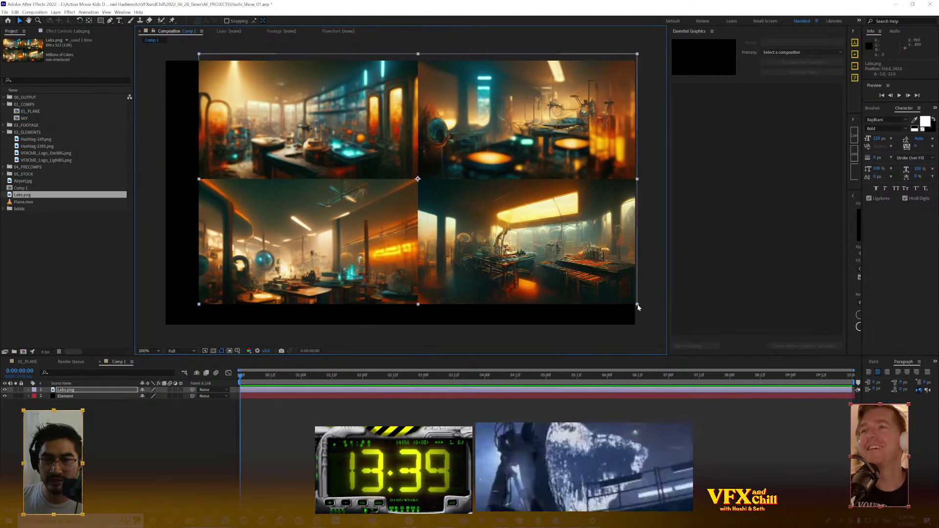
left_click_drag(638, 307, 938, 485)
left_click_drag(664, 237, 391, 163)
key("comma")
left_click_drag(451, 152, 455, 215)
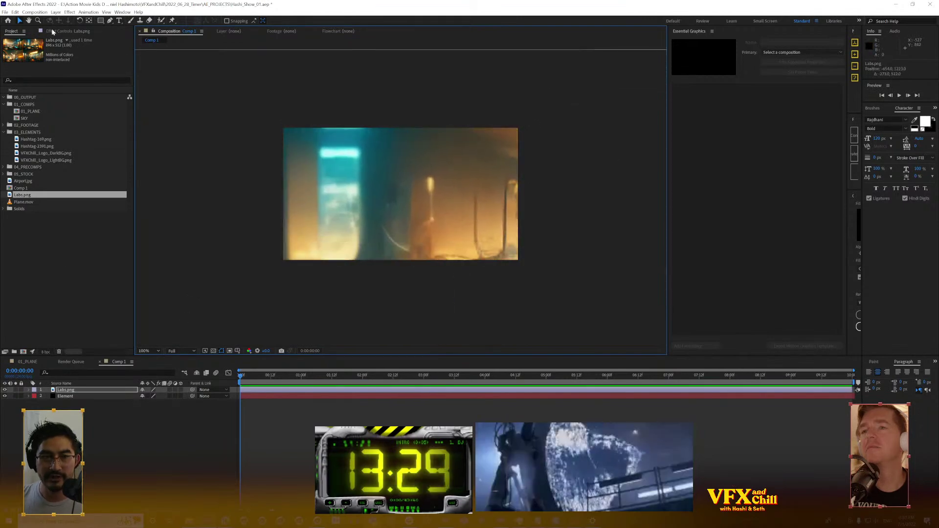
Add an adjustment layer above Labs.png and apply the CC Toner effect to it
left_click(66, 32)
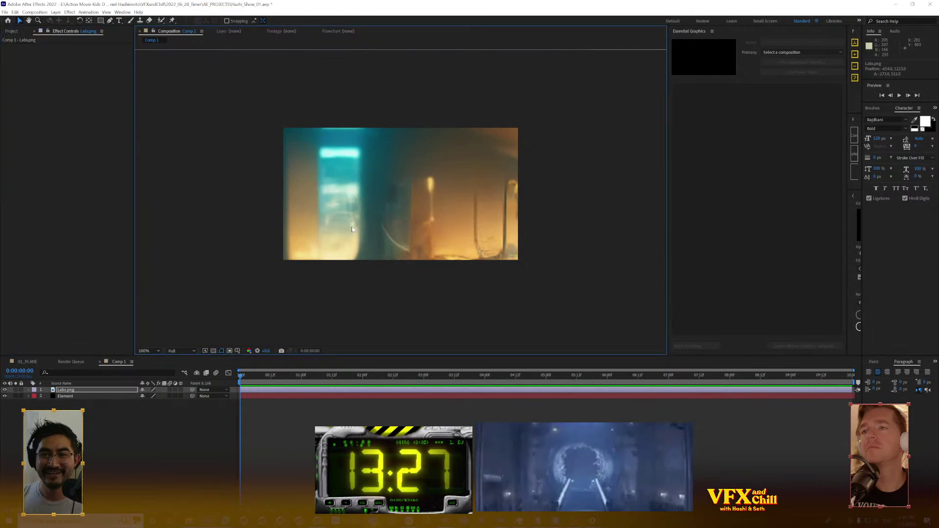
key("ctrl+space")
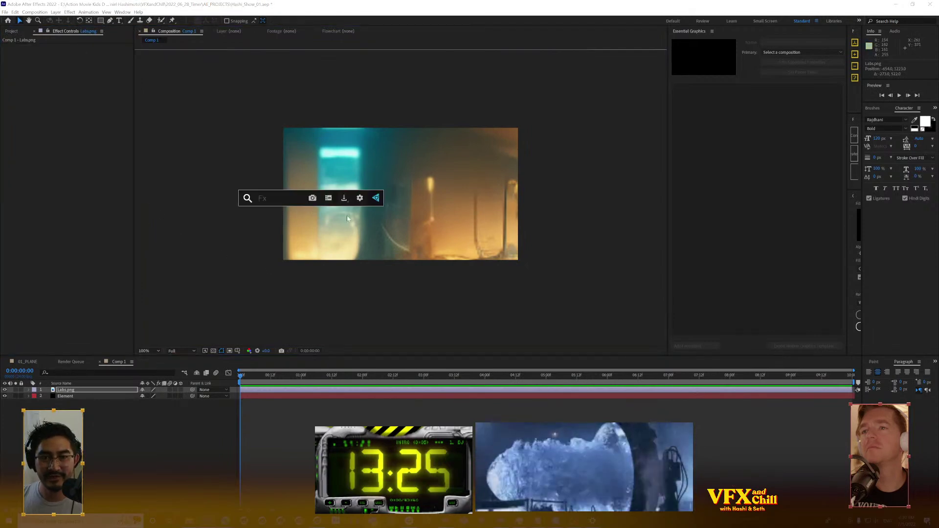
key("Escape")
left_click(55, 12)
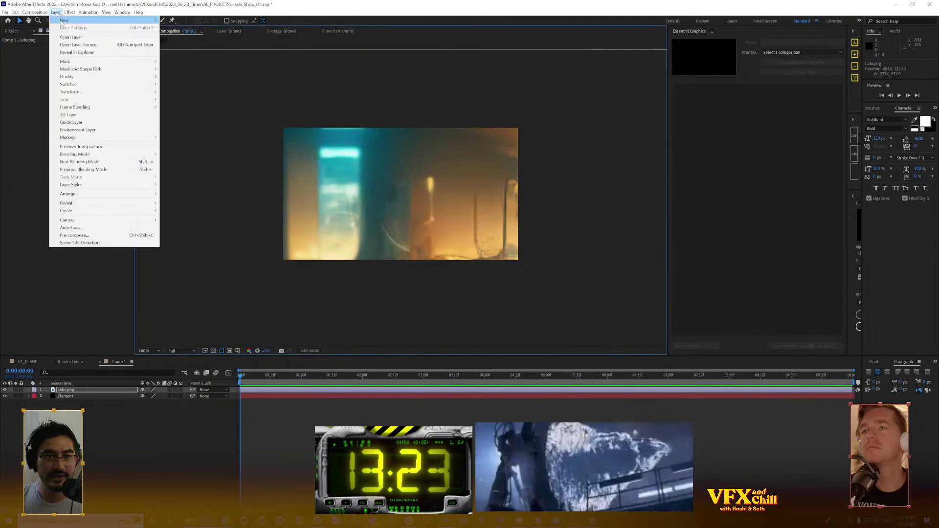
mouse_move(73, 17)
left_click(185, 66)
key("ctrl+space")
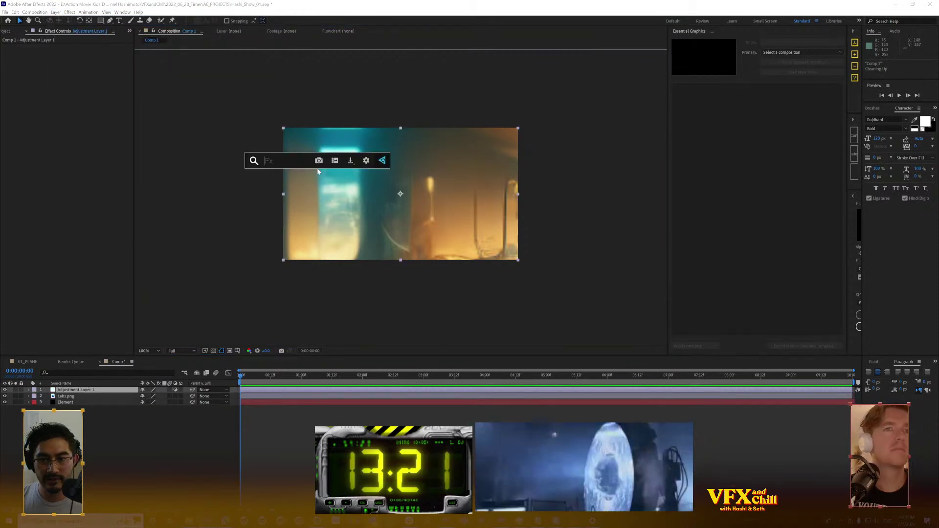
type("toner")
key("Return")
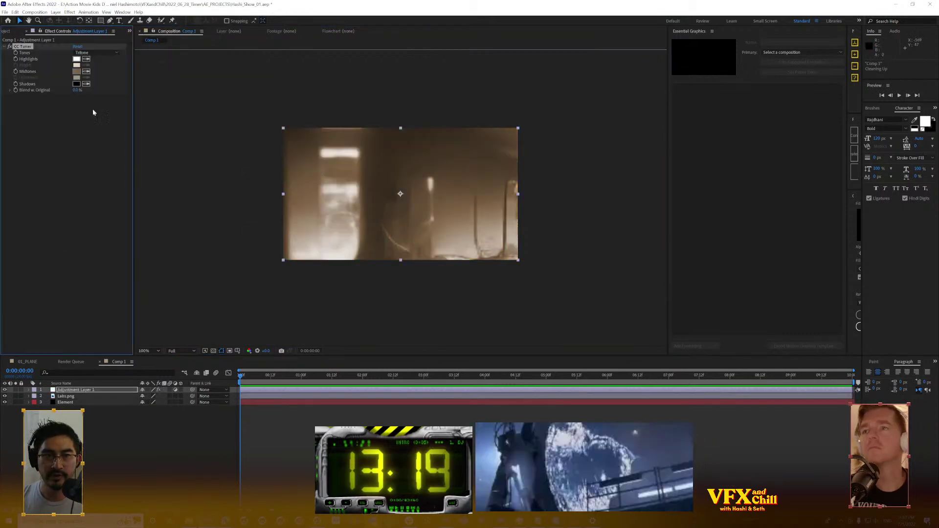
Change the CC Toner midtones to a muted blue-violet and undo the accidental move of the adjustment layer
left_click(77, 71)
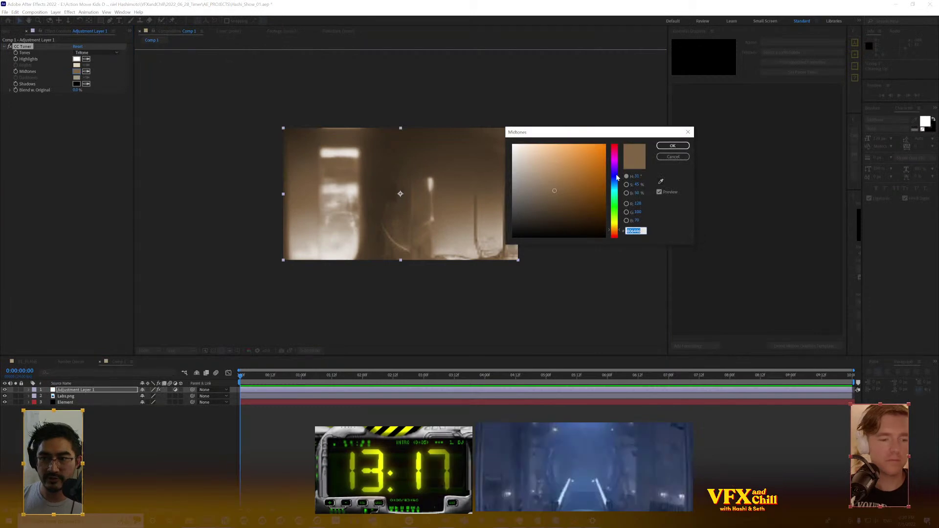
left_click(614, 175)
left_click_drag(539, 176, 554, 186)
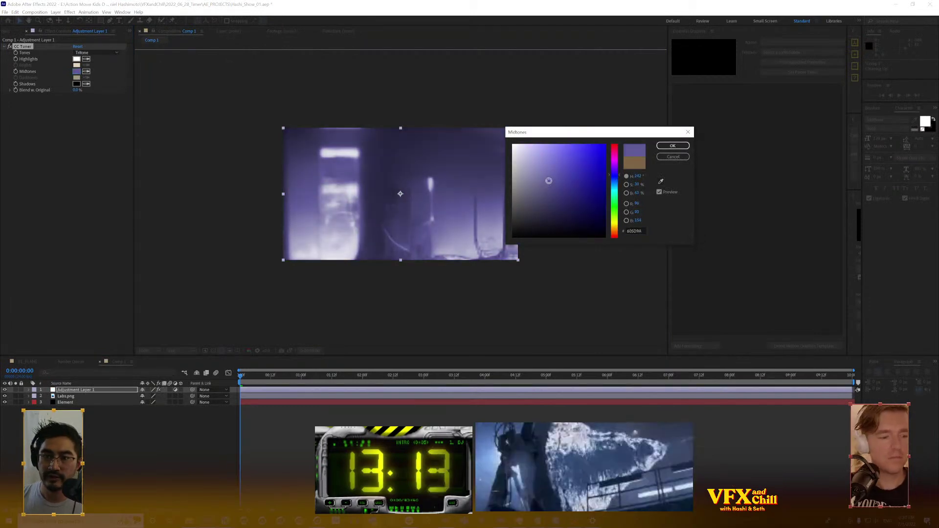
left_click(548, 184)
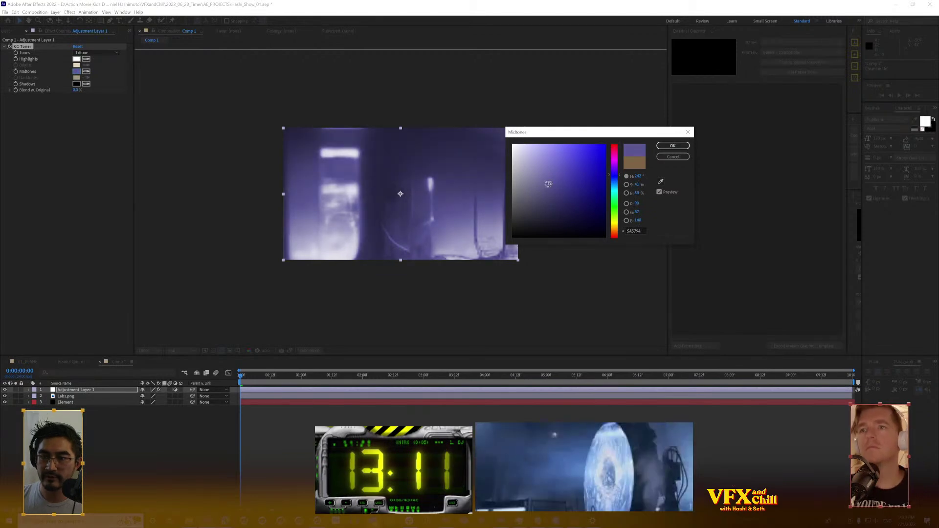
left_click(673, 147)
mouse_move(465, 216)
left_mouse_down()
mouse_move(477, 198)
mouse_move(468, 214)
left_mouse_up()
key("ctrl+z")
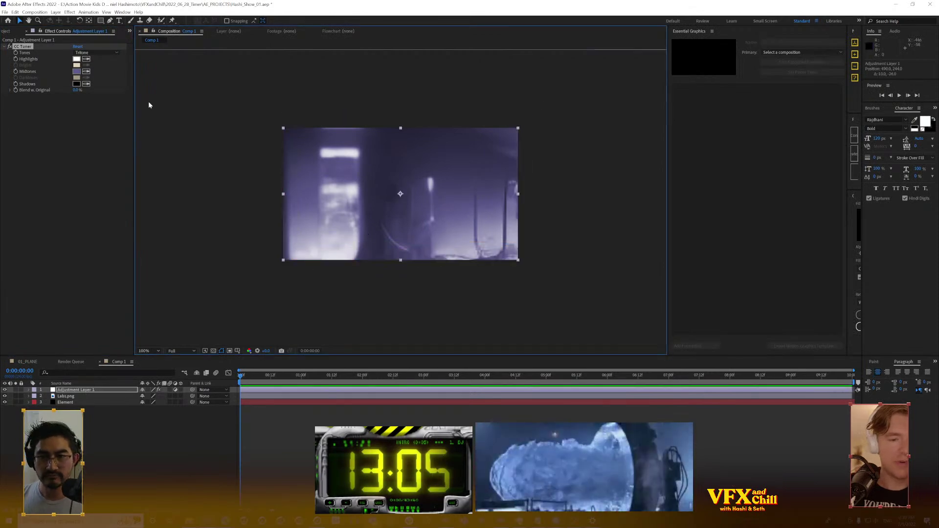
Refine the CC Toner midtones to a darker steel blue with a 213° hue and about 52% saturation
left_click(79, 72)
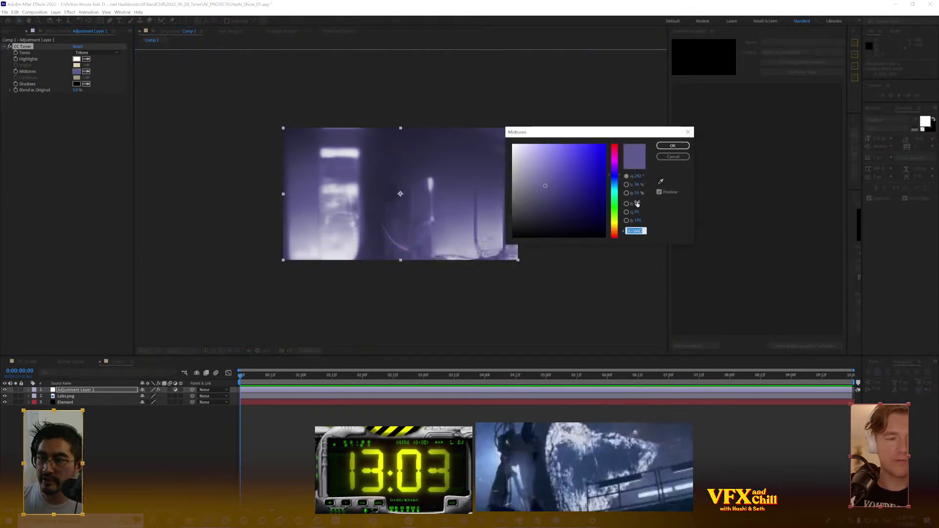
left_click_drag(636, 202, 626, 206)
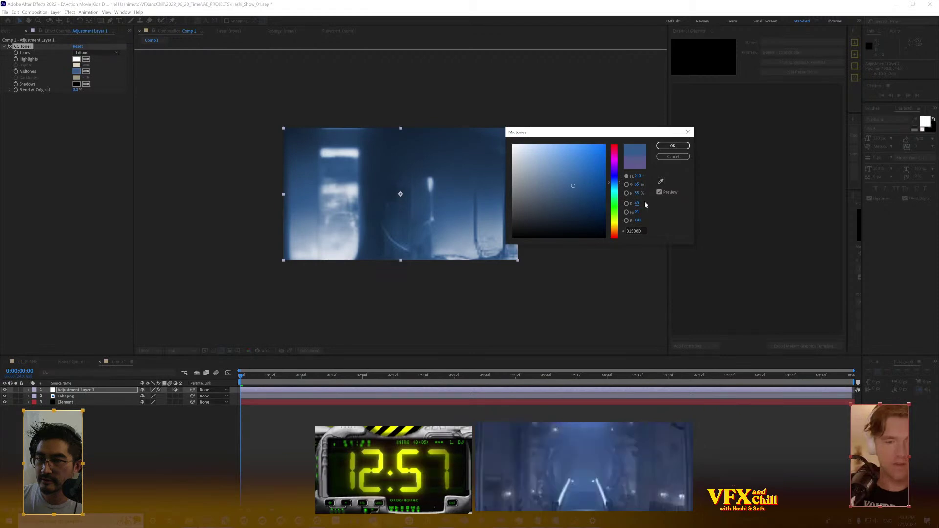
left_click(673, 146)
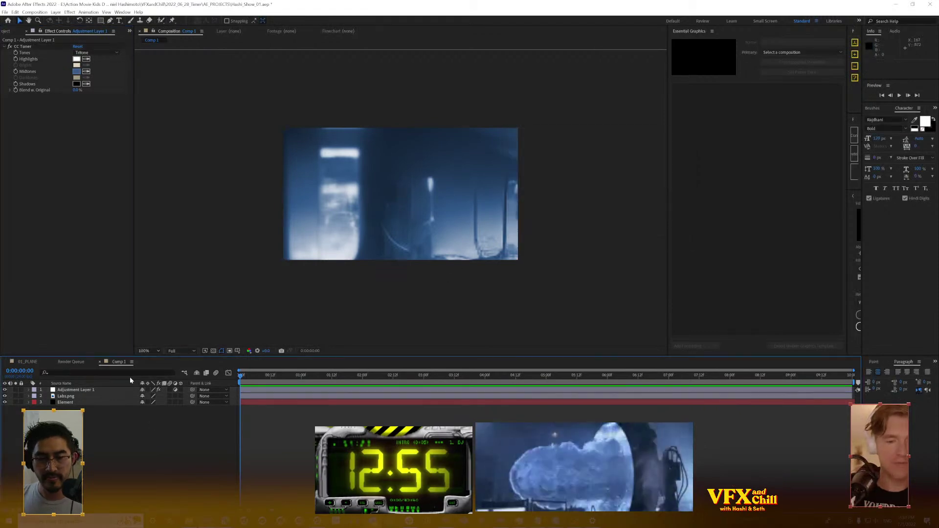
scroll(442, 219, "up", 2)
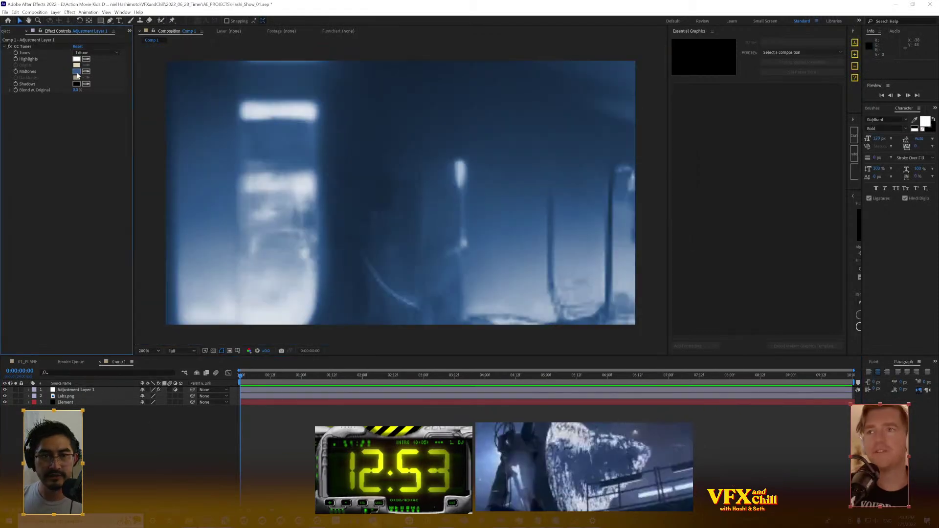
left_click(76, 71)
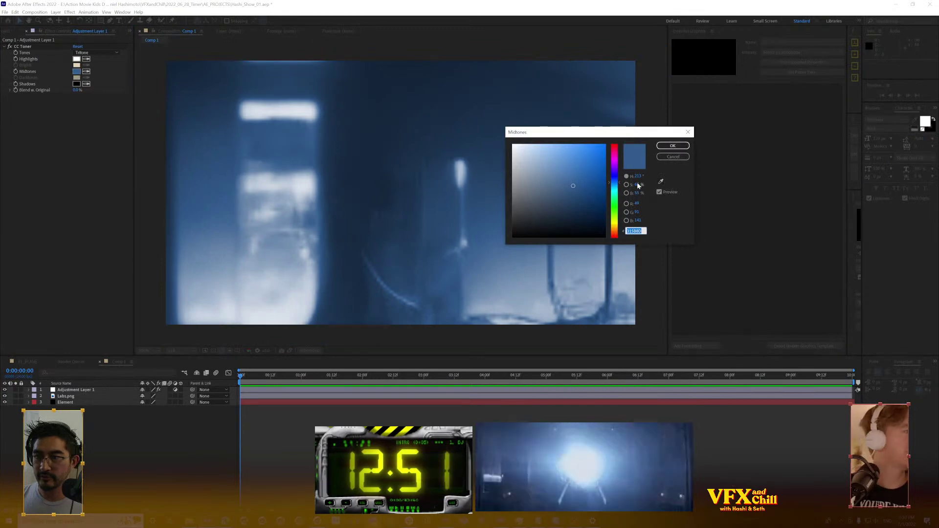
left_click_drag(642, 187, 633, 185)
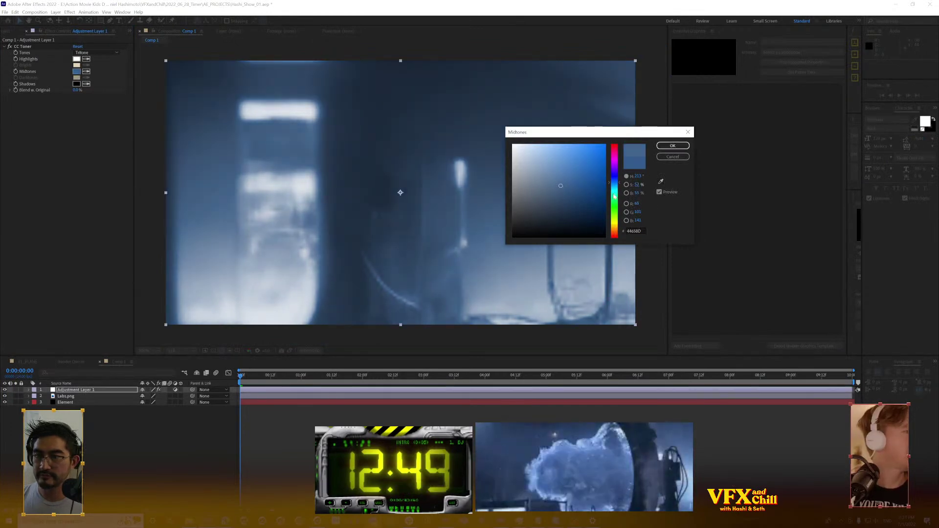
left_click_drag(635, 192, 630, 192)
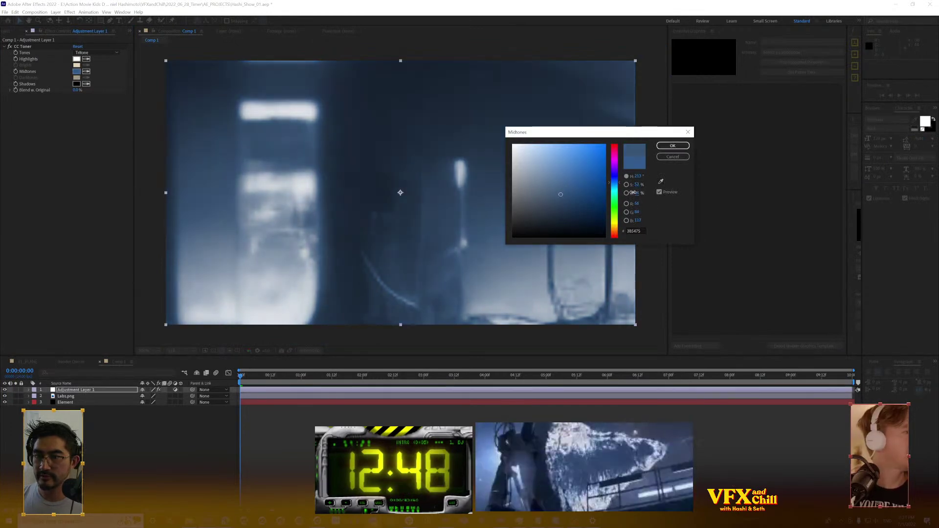
left_click(673, 146)
Apply Fast Box Blur to the adjustment layer with a blur radius of about 11
left_click(97, 390)
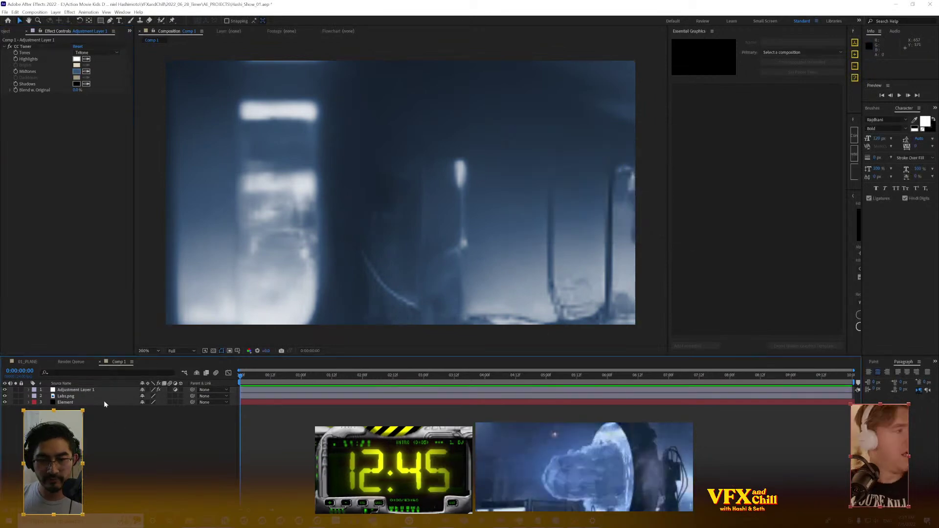
key("ctrl+space")
type("fast")
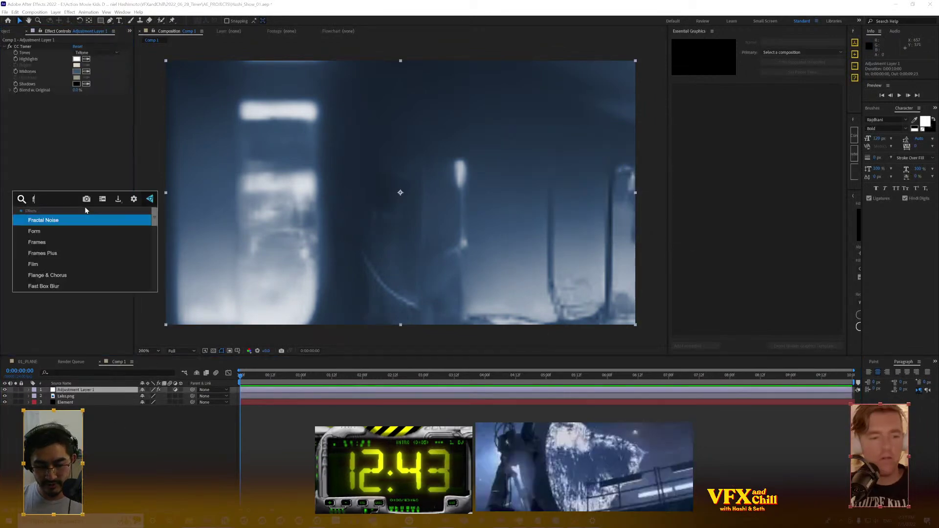
key("Return")
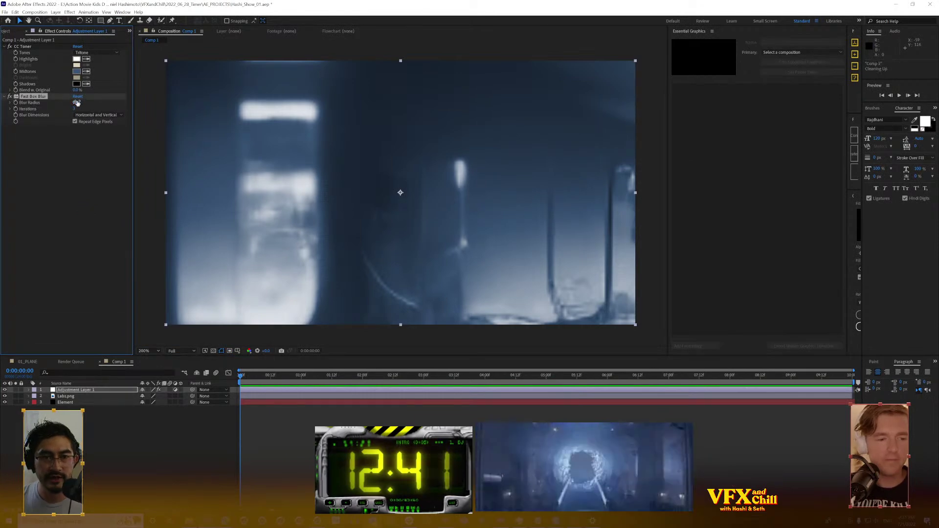
left_click_drag(75, 103, 78, 102)
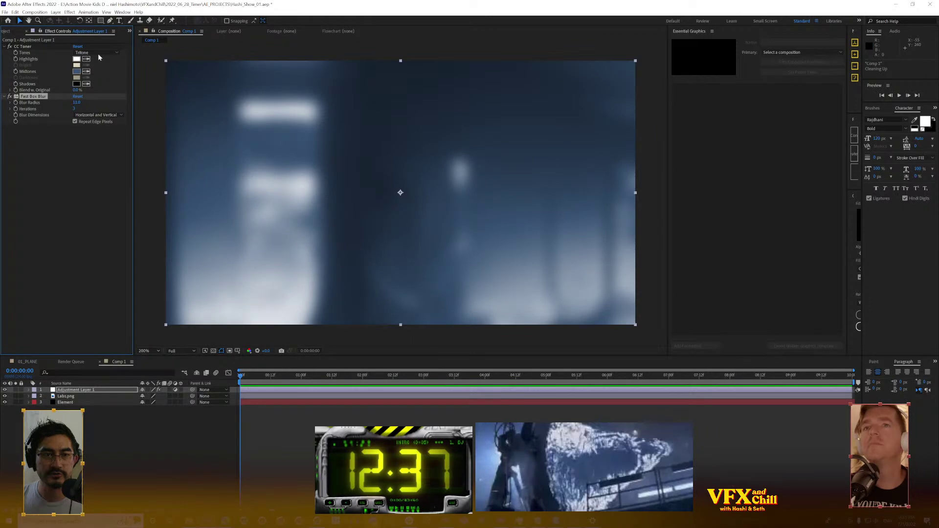
Create a comp-sized black solid, apply the Element effect to it and open its Scene Setup
left_click(56, 12)
mouse_move(142, 20)
left_click(212, 29)
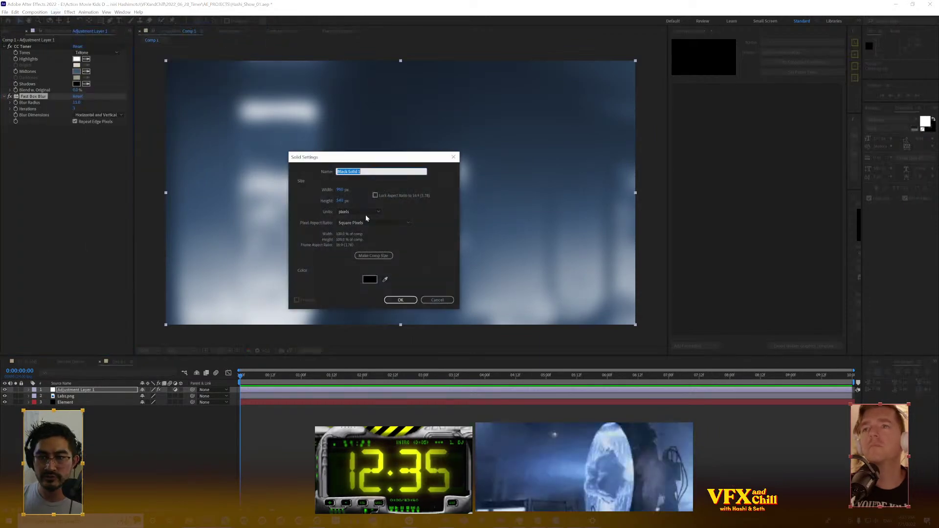
left_click(400, 300)
key("ctrl+space")
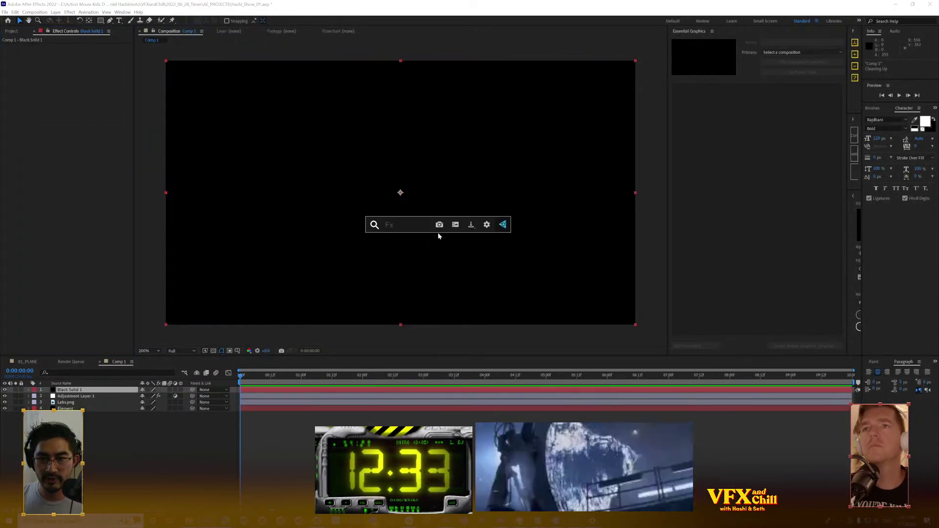
type("ele")
key("Return")
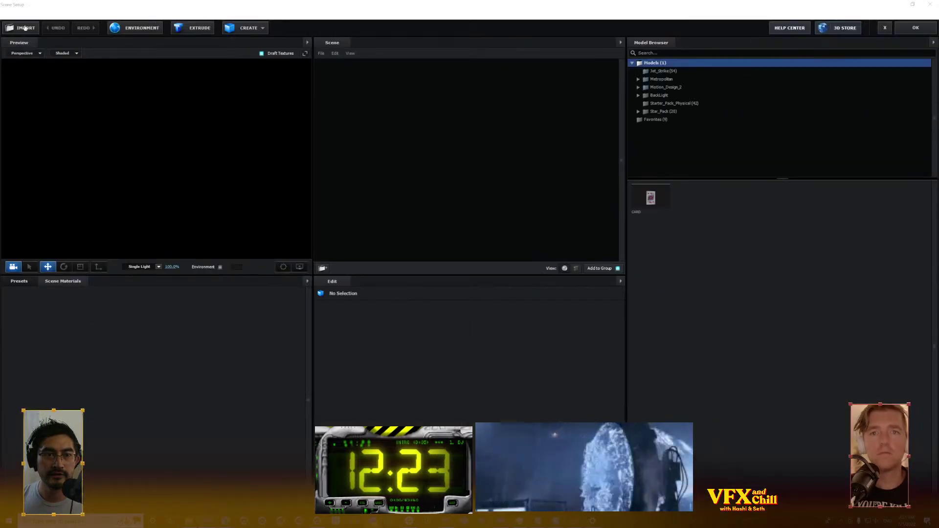
Import Stargate.c4d into the Element scene with the default import preferences and orbit the preview around the model
left_click(22, 28)
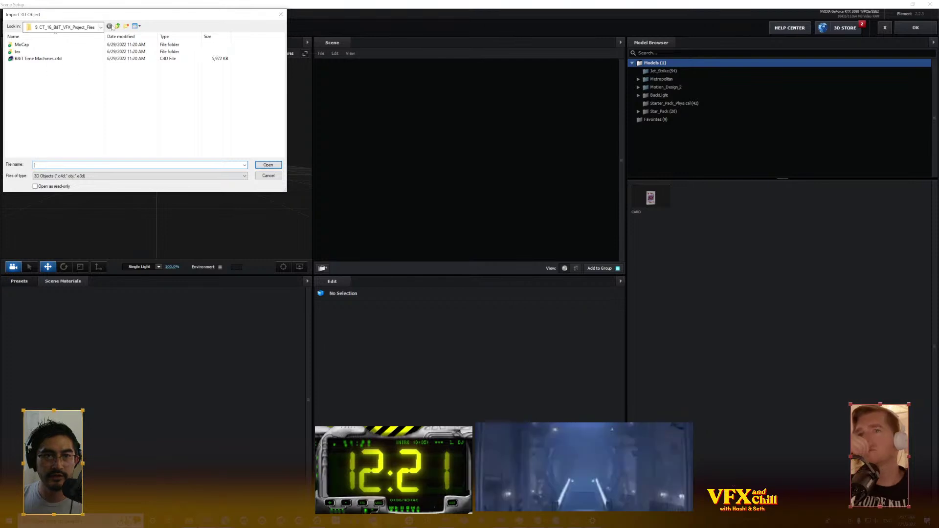
double_click(64, 59)
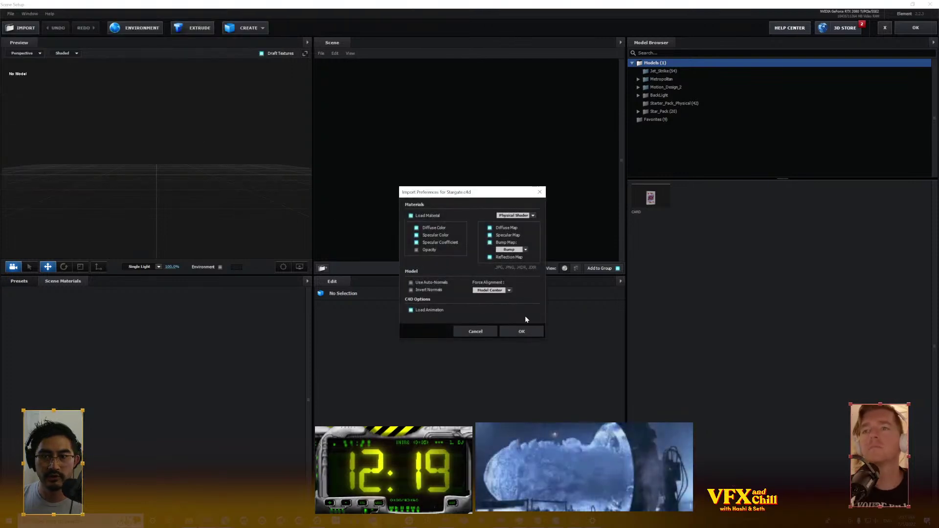
left_click(521, 332)
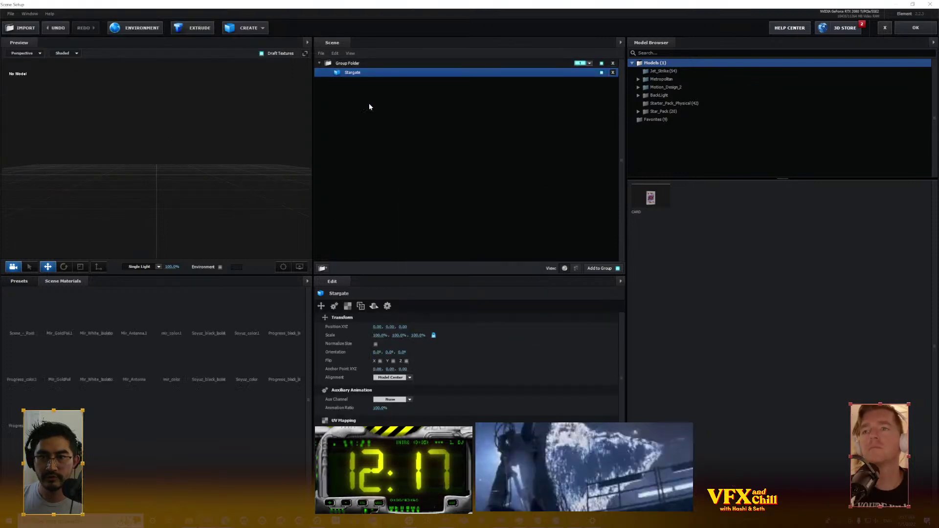
left_click_drag(235, 196, 242, 200)
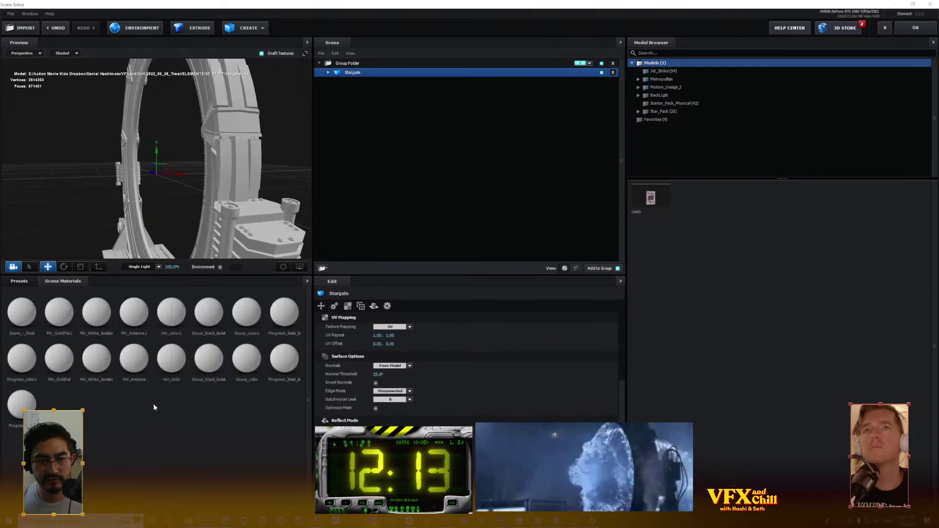
Apply the Sci-Fi Floor preset material to the Stargate model and orbit the preview to inspect it
right_click(194, 416)
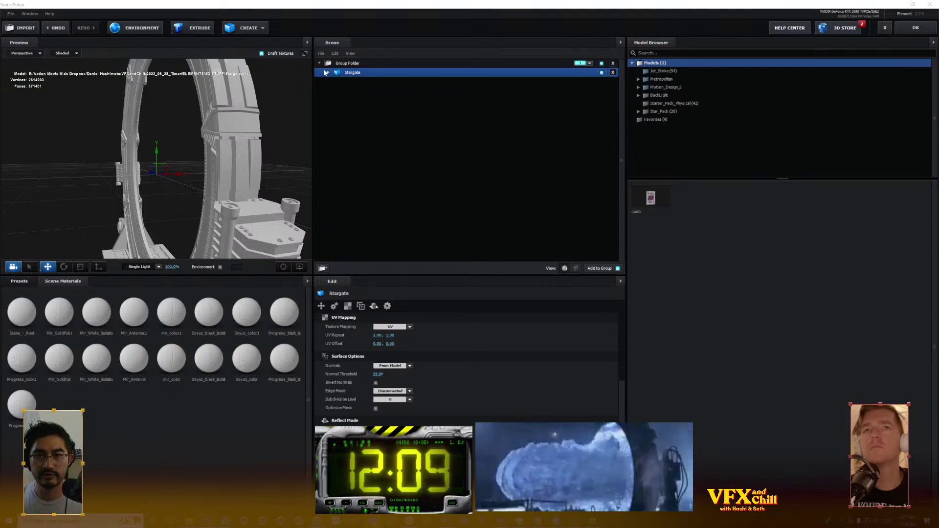
left_click(18, 283)
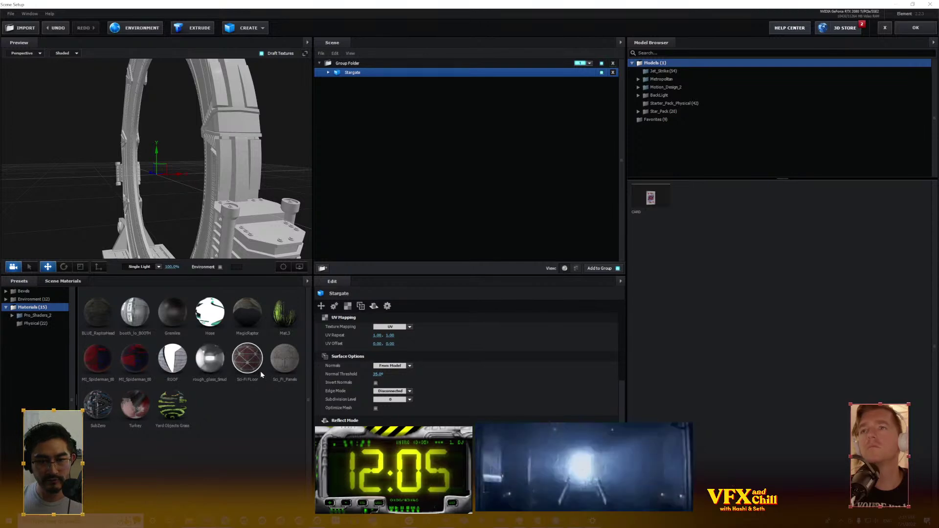
left_click_drag(236, 361, 254, 162)
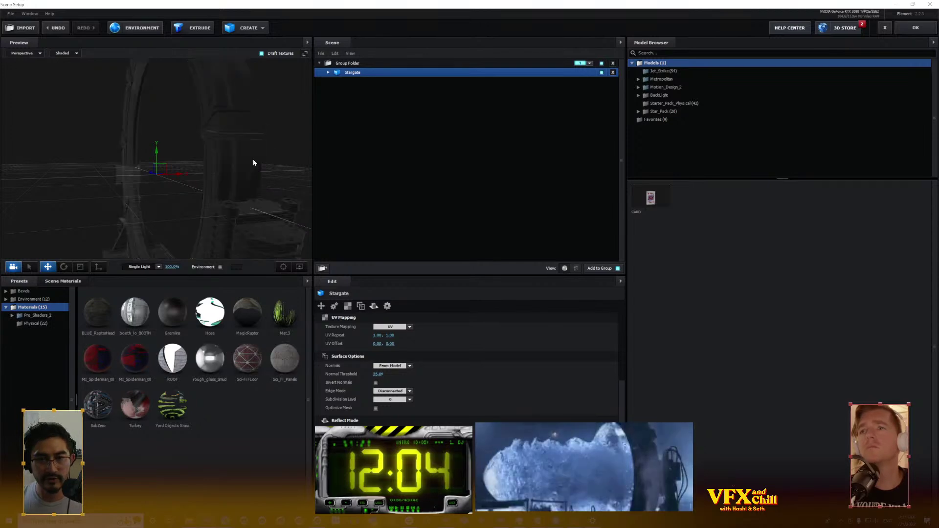
left_click(146, 195)
mouse_move(154, 196)
left_mouse_down()
mouse_move(171, 199)
mouse_move(147, 187)
mouse_move(134, 202)
mouse_move(165, 202)
left_mouse_up()
Replace the scene's environment texture with Cabin Interior.jpg and accept the Element scene
left_click(146, 31)
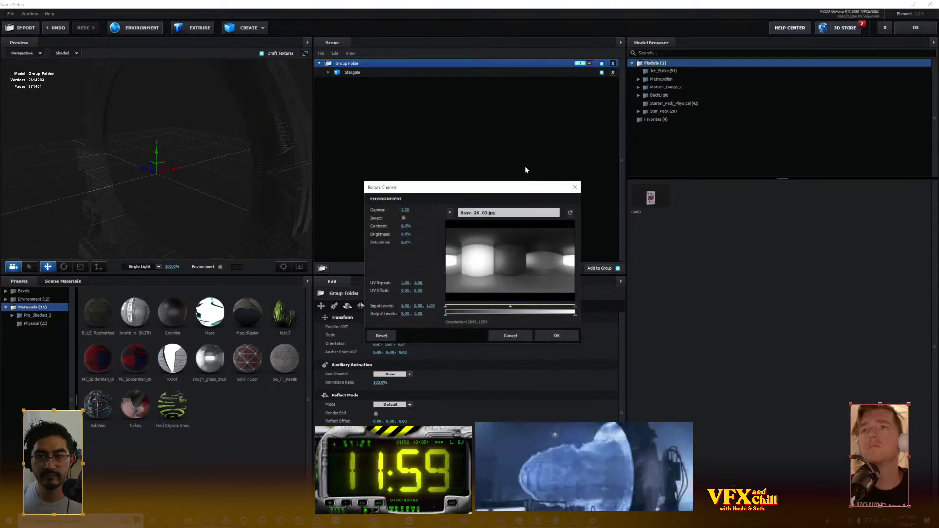
left_click(508, 213)
left_click(523, 266)
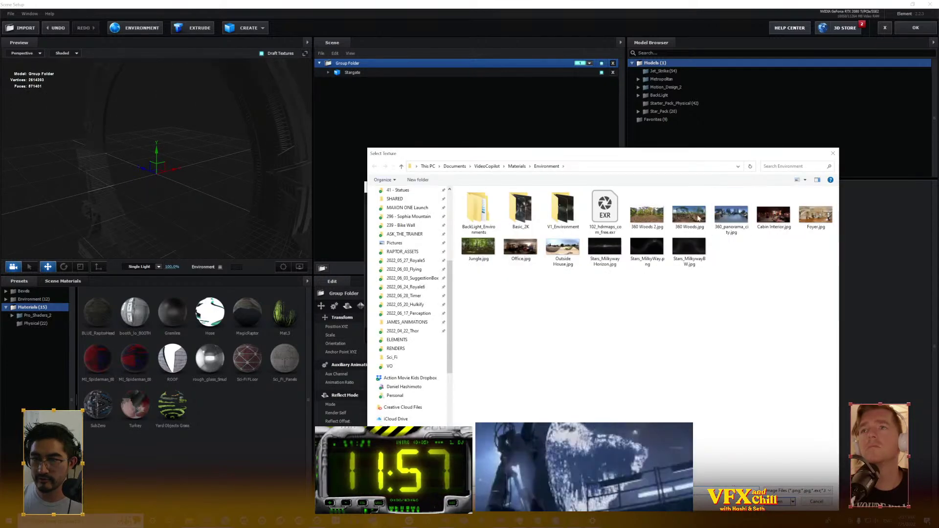
double_click(774, 209)
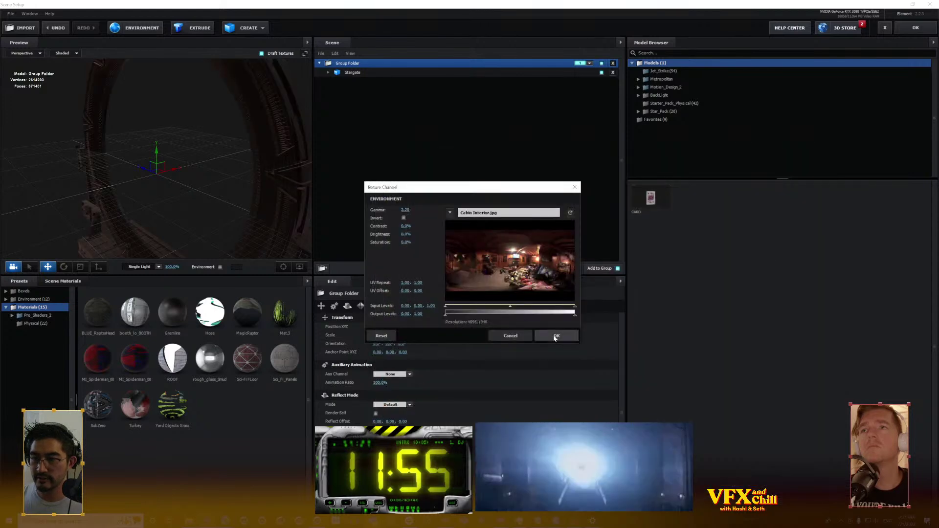
left_click(555, 337)
left_click(913, 29)
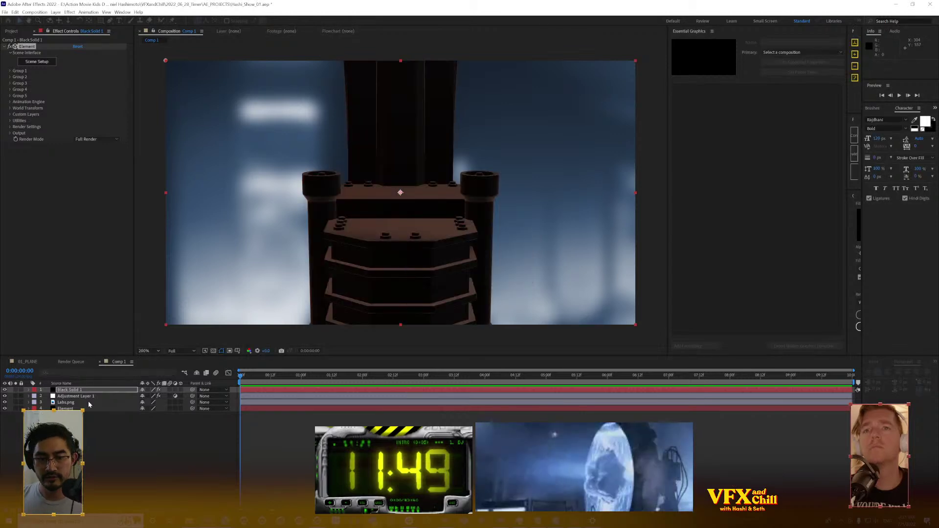
Reopen the Element scene, enable Normalize Size for the Stargate model and accept the scene
left_click(37, 64)
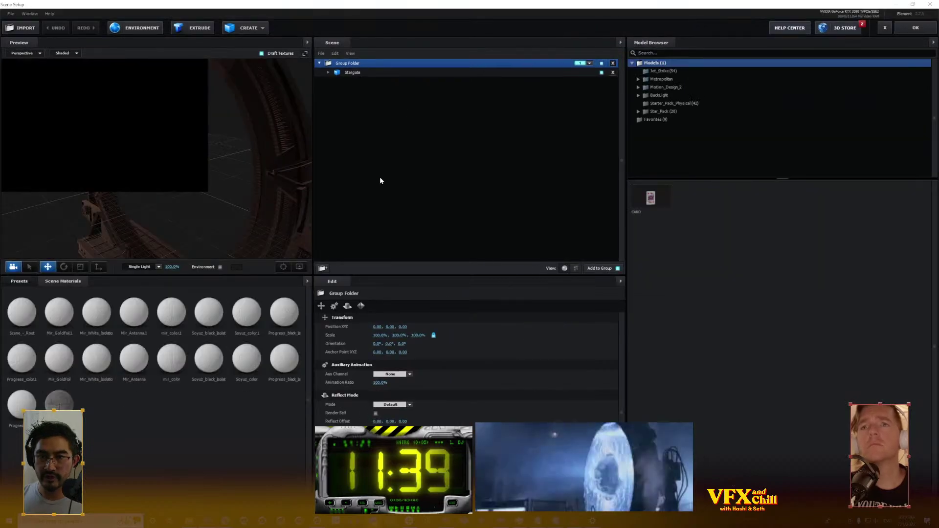
left_click(403, 72)
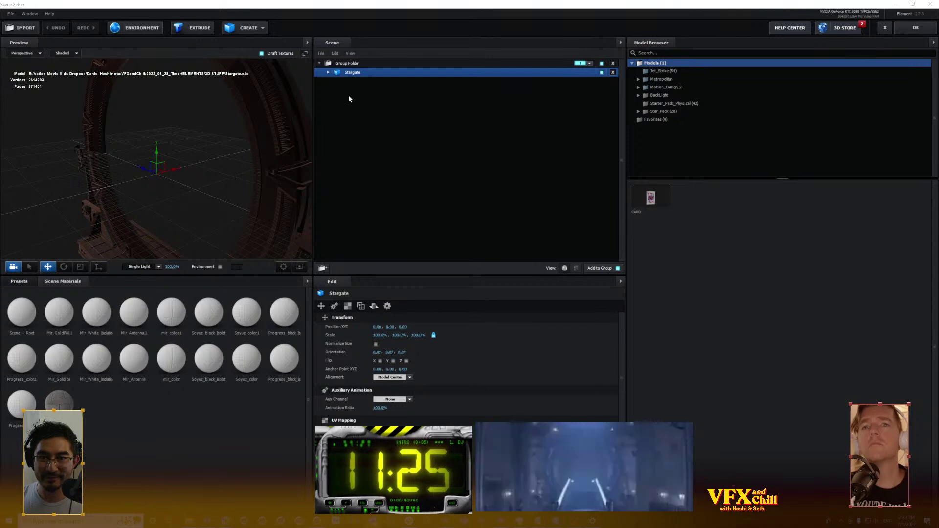
left_click(377, 344)
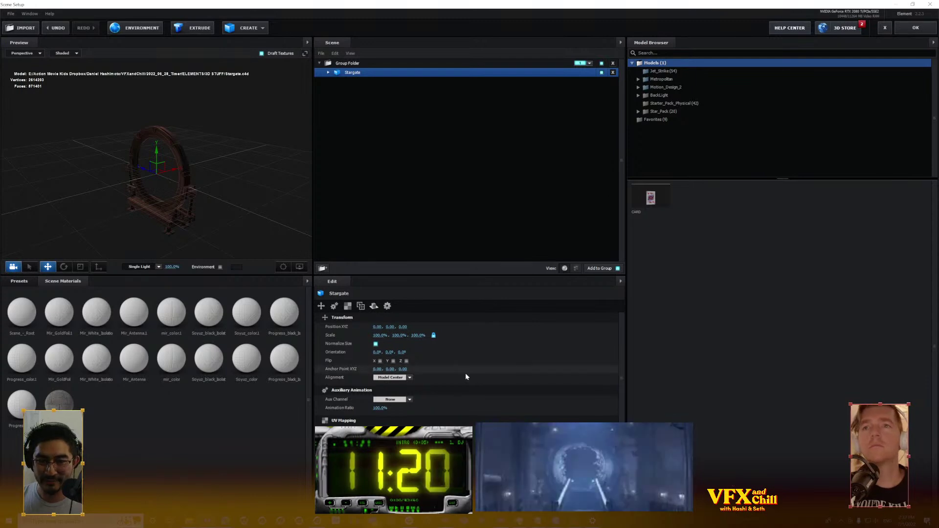
left_click(916, 29)
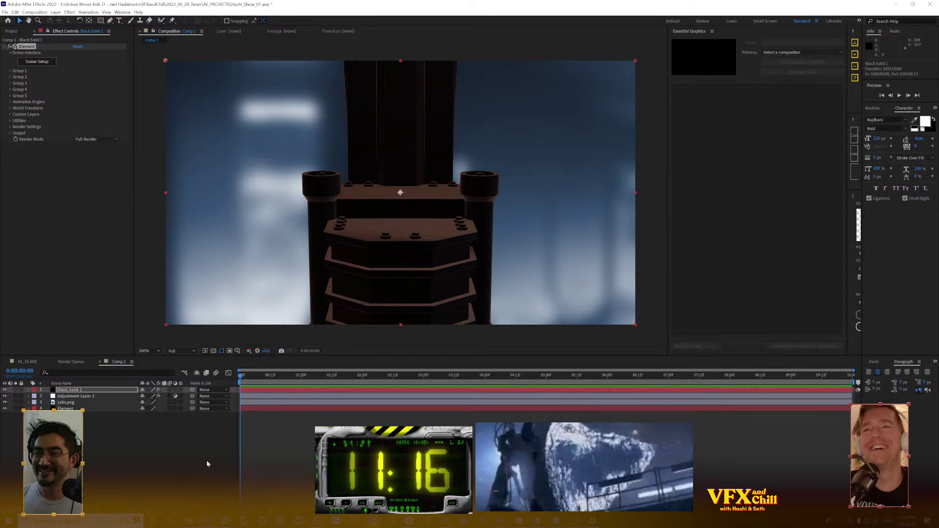
Create a group null for Element's Group 1 and add a camera to the comp
left_click(207, 462)
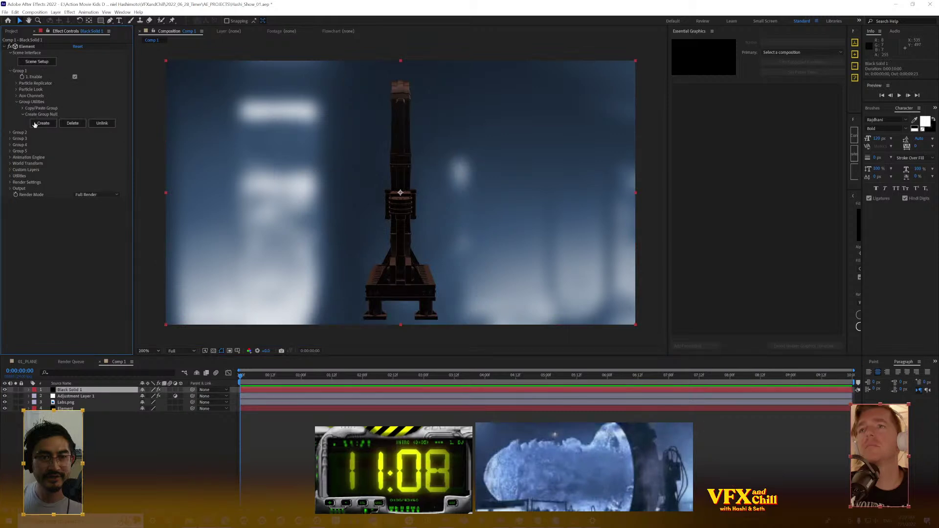
left_click(34, 124)
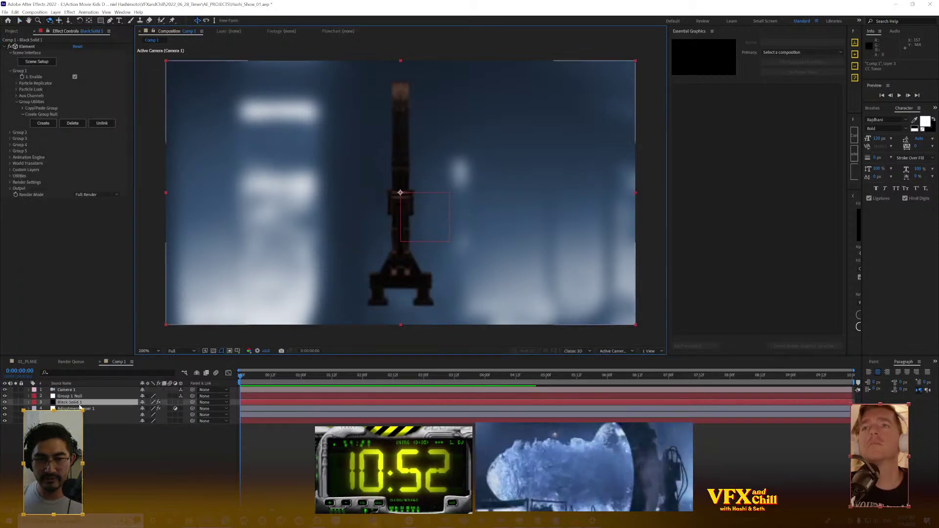
Reveal Camera 1's camera options and turn off its depth of field
left_click(78, 391)
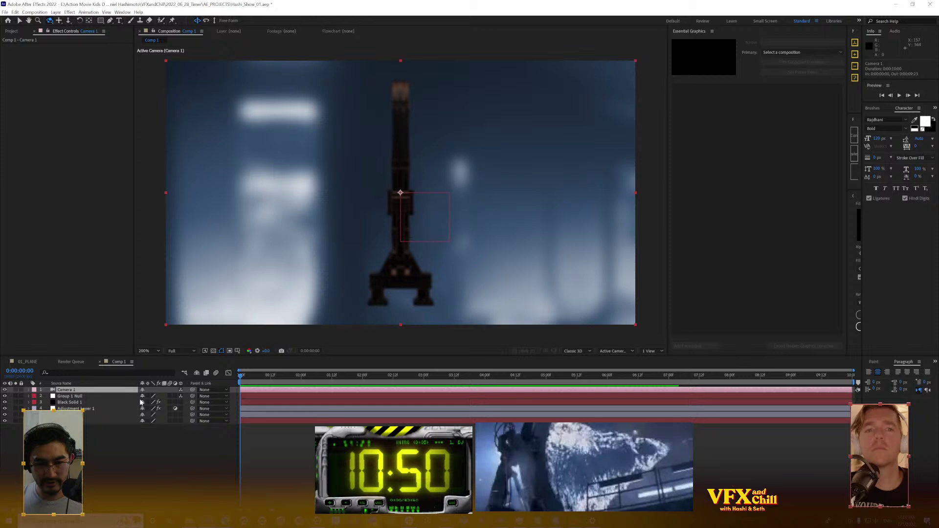
key("a")
key("a")
left_click(144, 410)
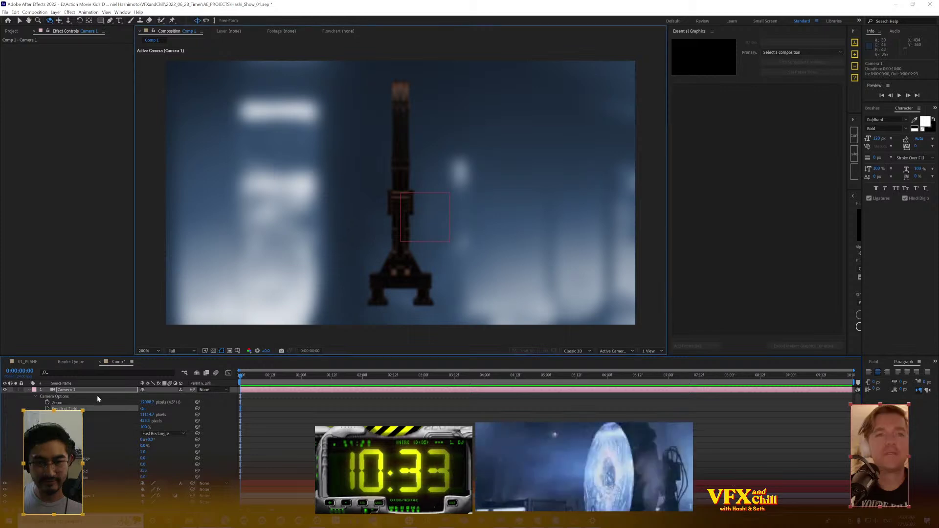
key("c")
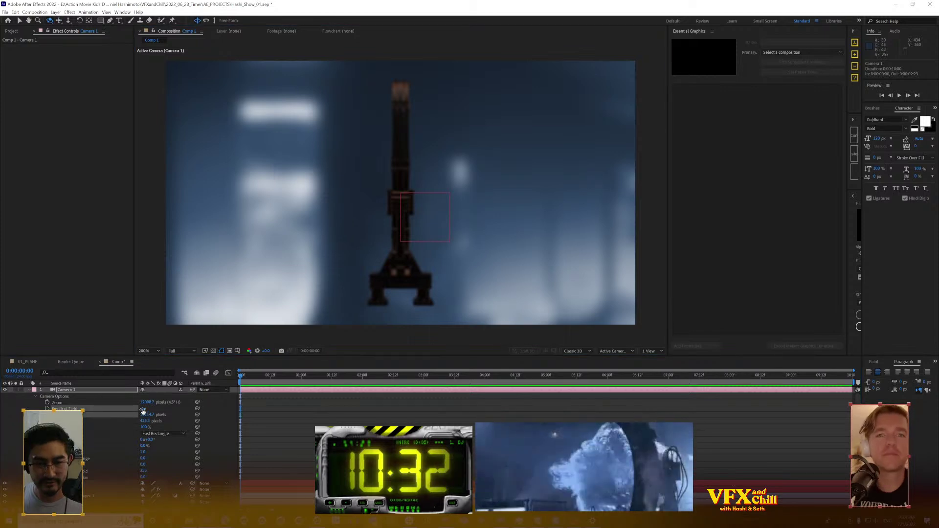
left_click(142, 409)
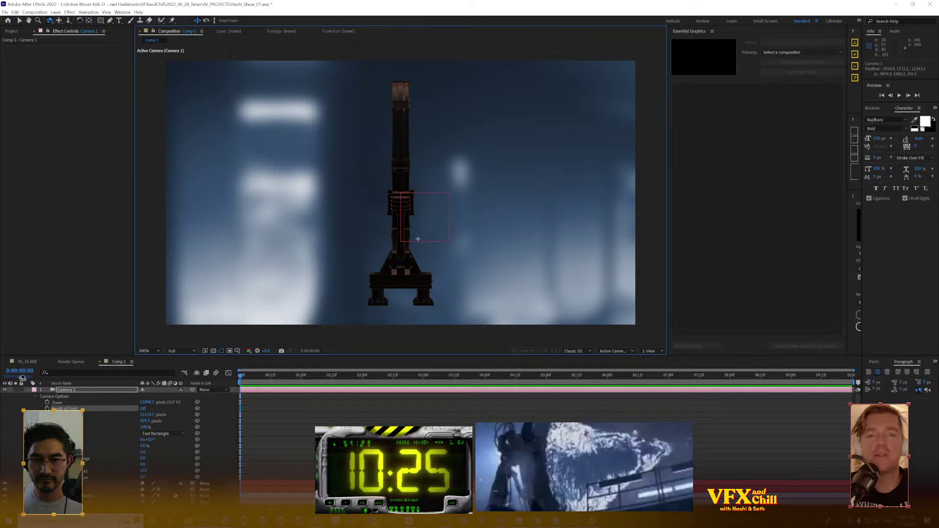
Orbit the camera around the stargate to a three-quarter view that shows the open ring
mouse_move(418, 238)
left_mouse_down()
mouse_move(439, 254)
mouse_move(411, 235)
left_mouse_up()
key("c")
key("c")
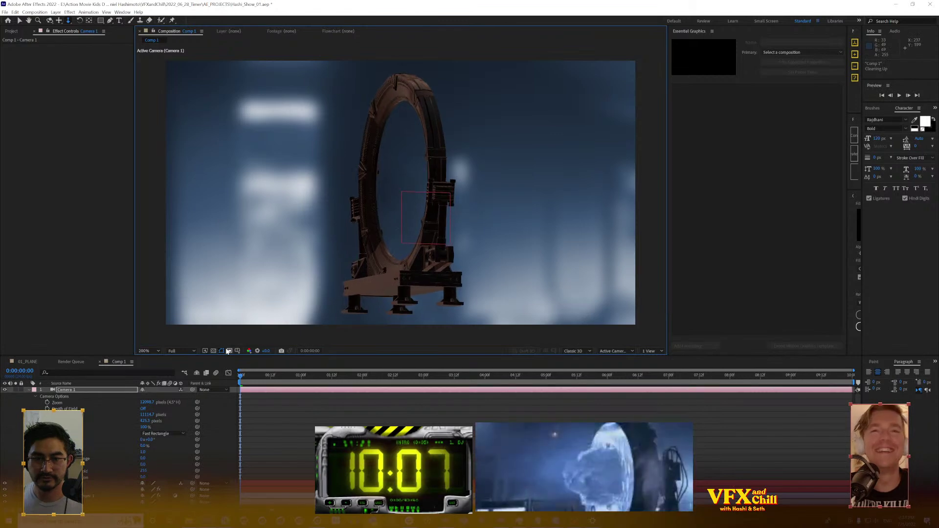
Scale the Group 1 null up to about 155% to enlarge the stargate
left_click(32, 390)
left_click(67, 396)
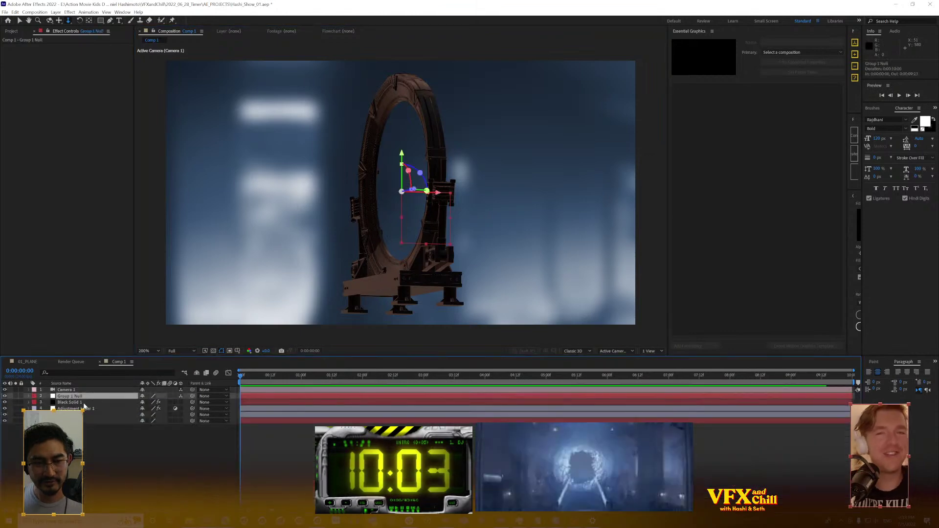
key("s")
left_click_drag(162, 402, 179, 403)
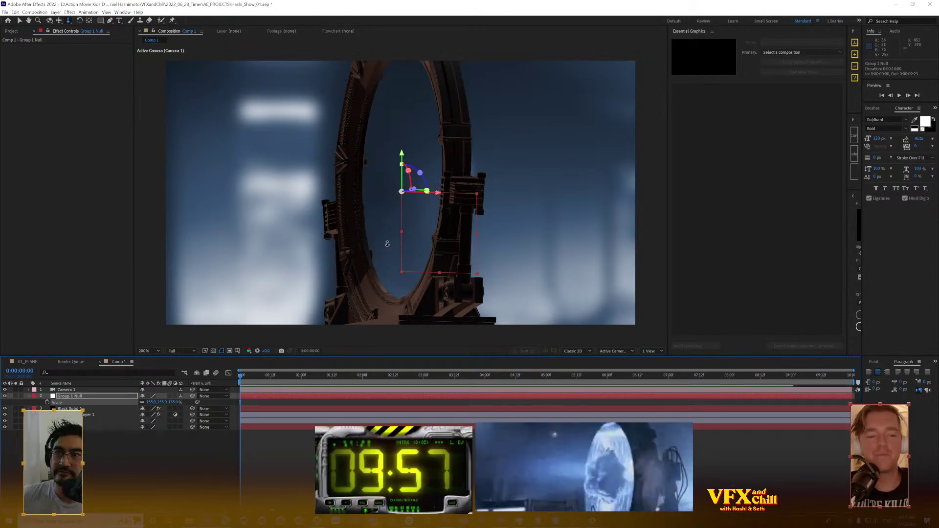
Orbit the camera slightly further around the stargate, select the Element solid and save the project
key("c")
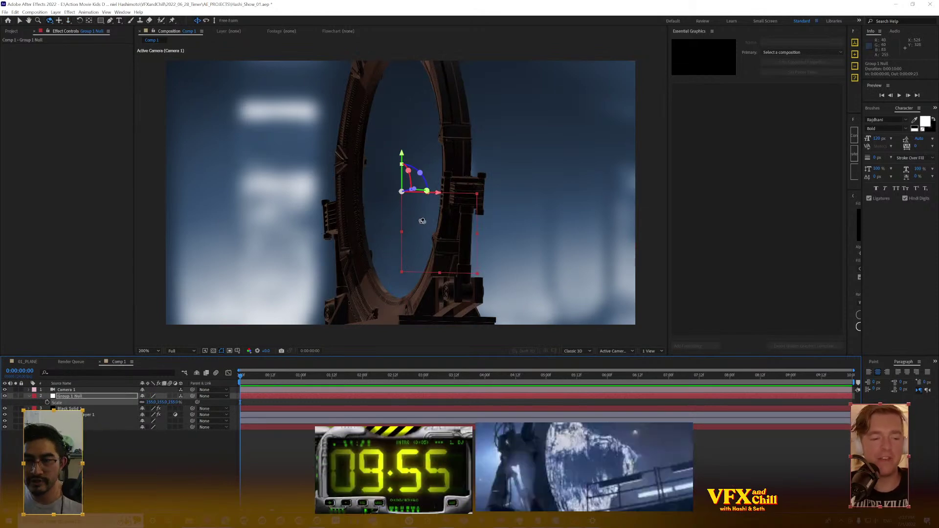
left_click_drag(430, 222, 427, 226)
left_click(69, 409)
key("ctrl+s")
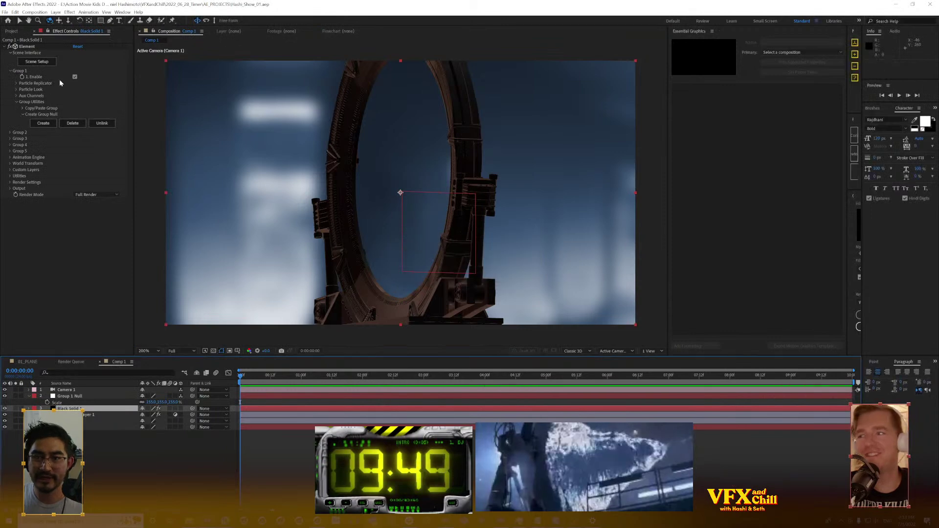
Select the 03_ELEMENTS project folder and start importing a file into it
left_click(11, 31)
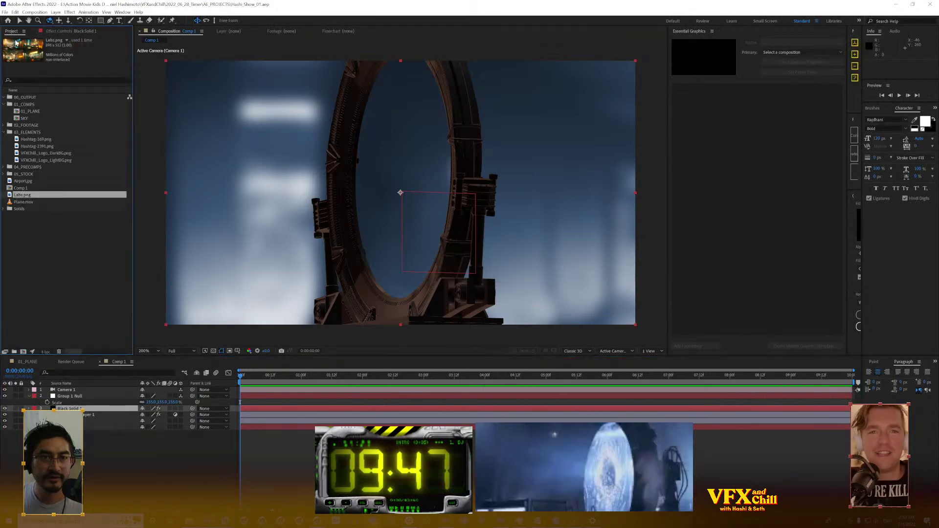
left_click(54, 221)
left_click(42, 139)
left_click(42, 133)
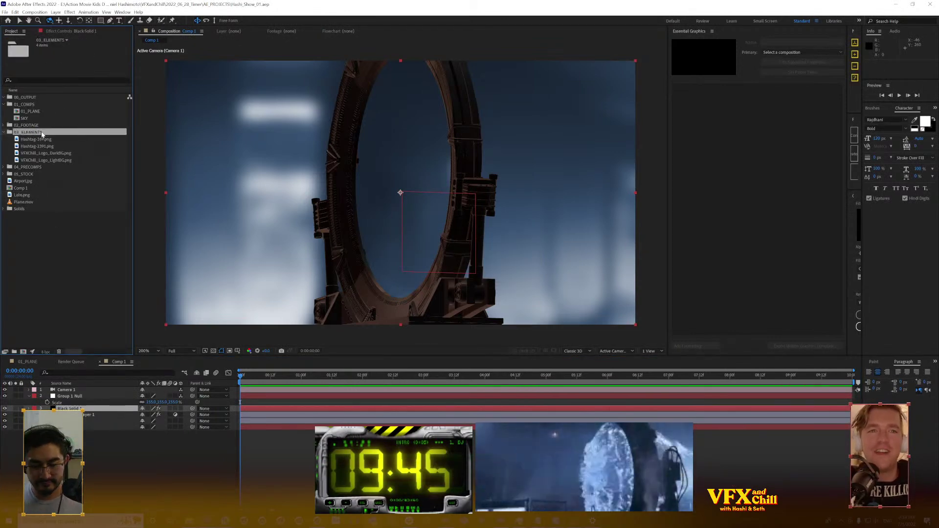
key("ctrl+i")
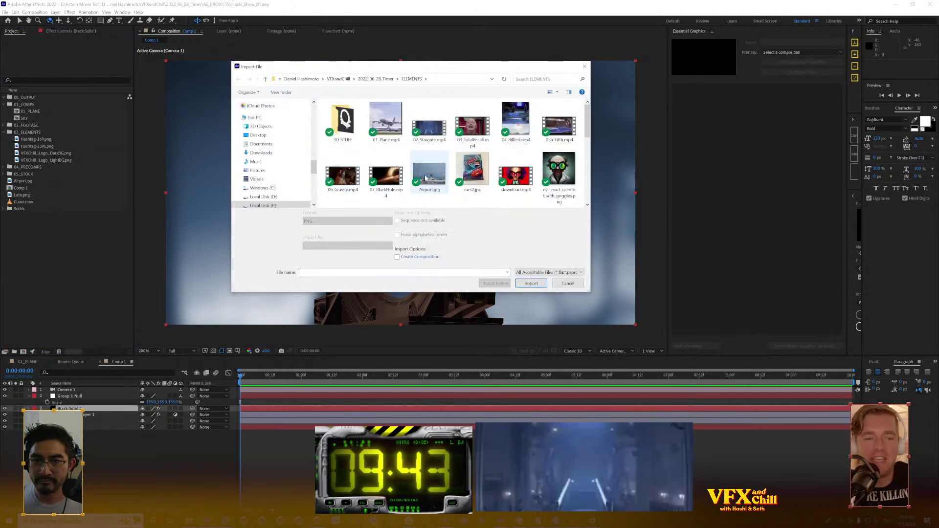
Import the Large_Water_Blast_10_0928_2K.mov clip from the ELEMENTS folder into the project
scroll(450, 168, "up", 3)
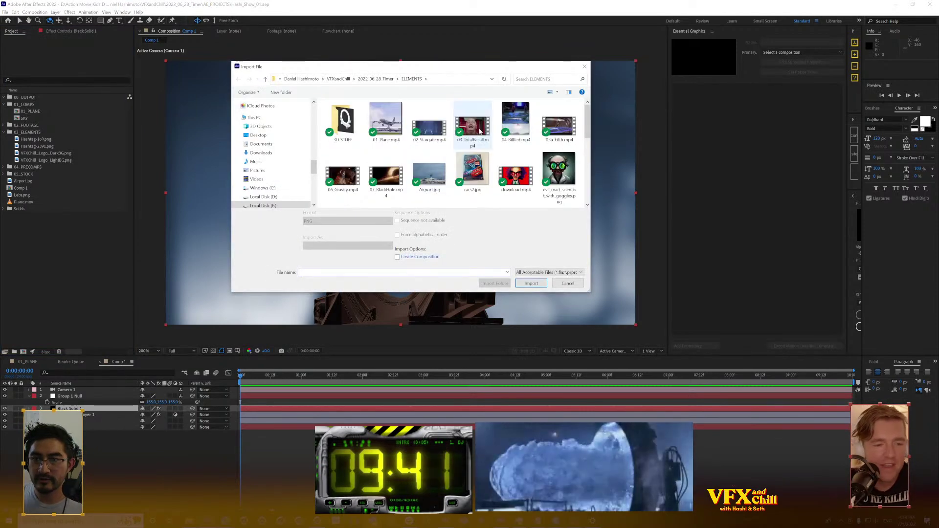
scroll(514, 133, "up", 2)
scroll(513, 132, "down", 1)
double_click(559, 169)
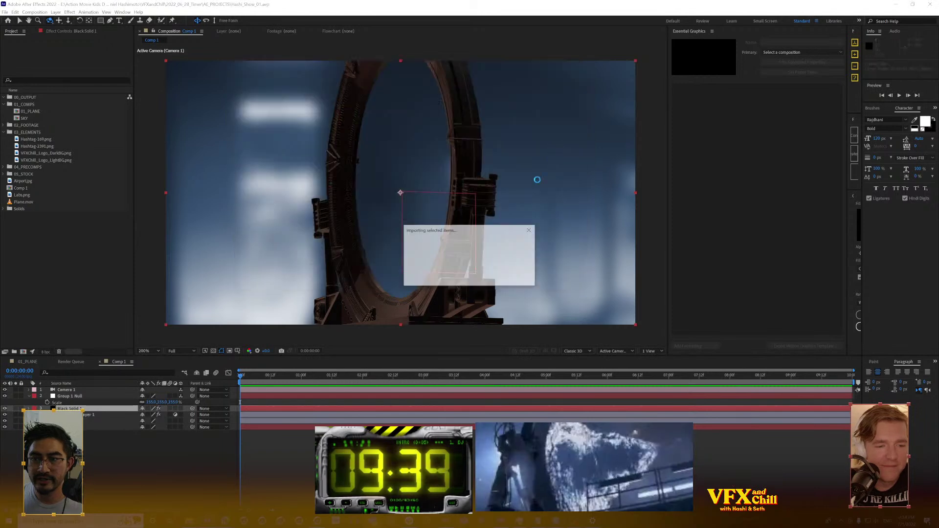
Check the background with the Black Solid 1 layer hidden, restore the layer and show its Element effect settings
left_click(4, 408)
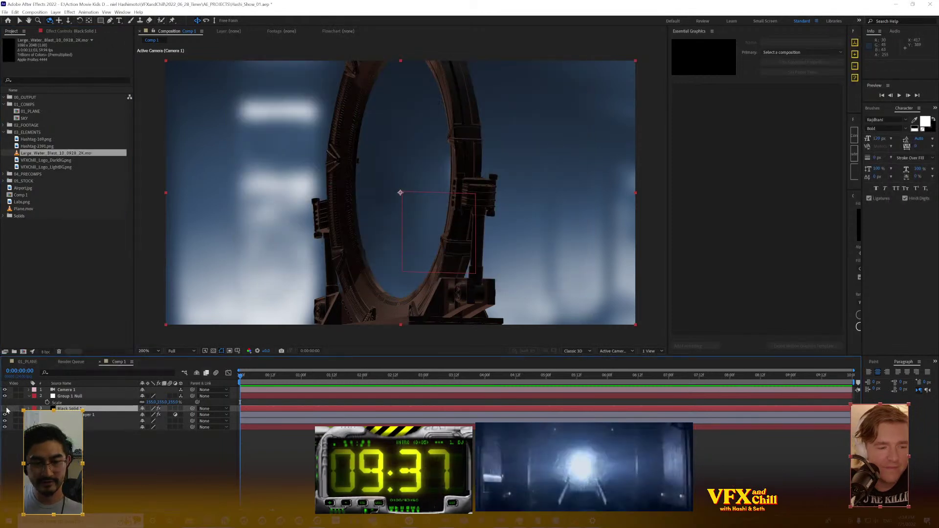
left_click(89, 429)
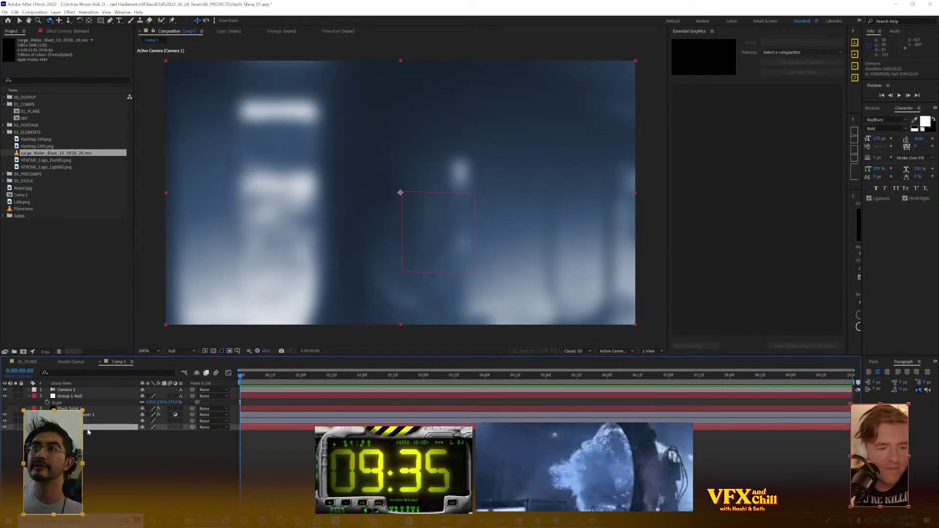
left_click(57, 32)
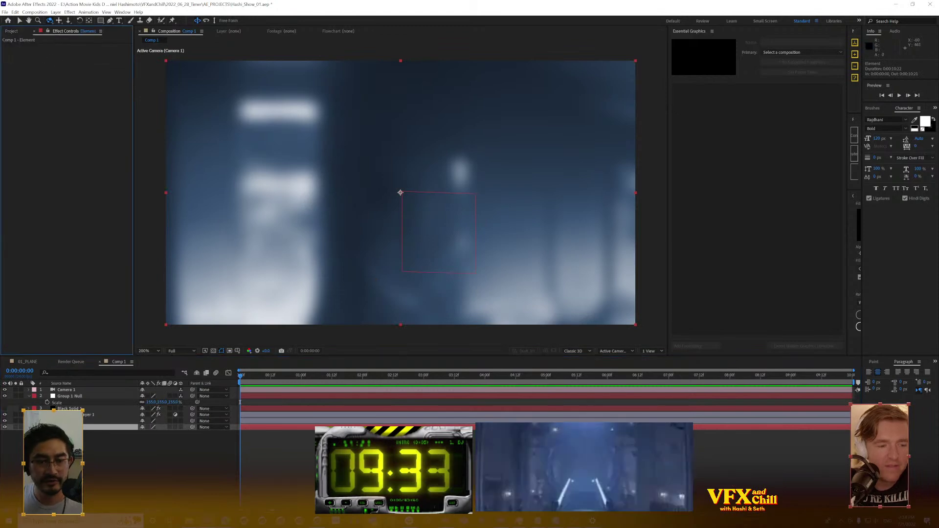
left_click(54, 409)
left_click(5, 409)
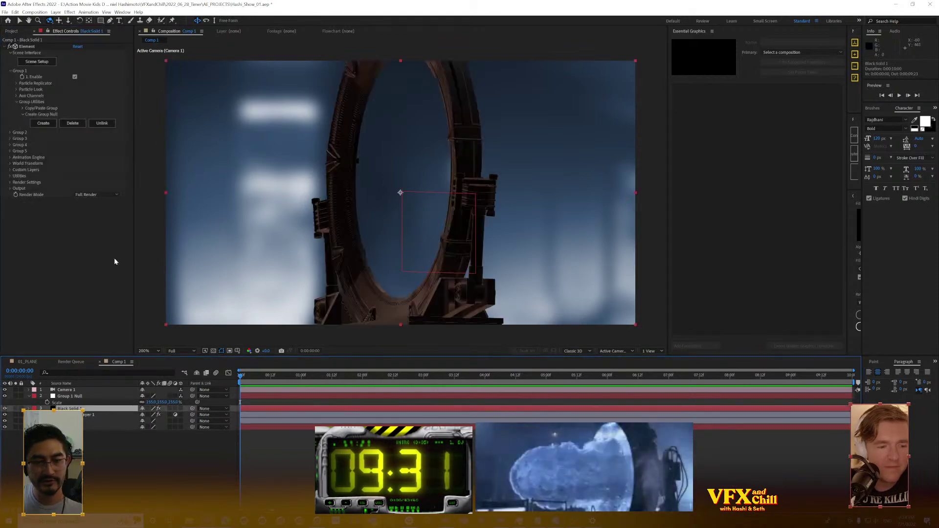
Enable fog in Element's render settings, with the fog color sampled from the blue background
left_click(11, 187)
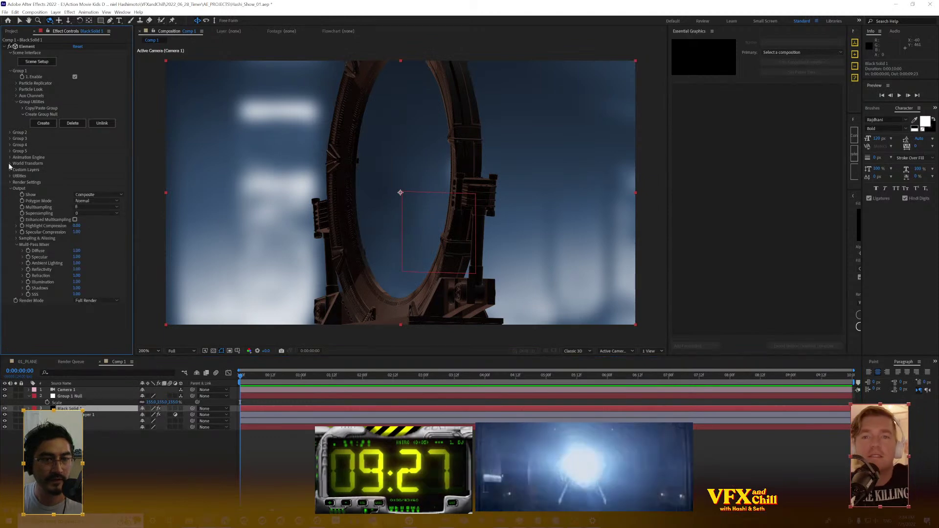
left_click(10, 183)
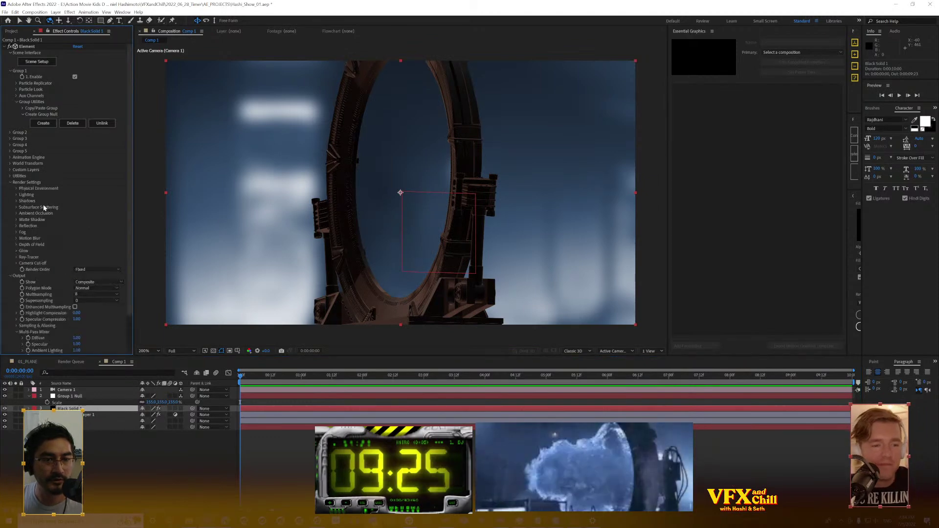
left_click(17, 233)
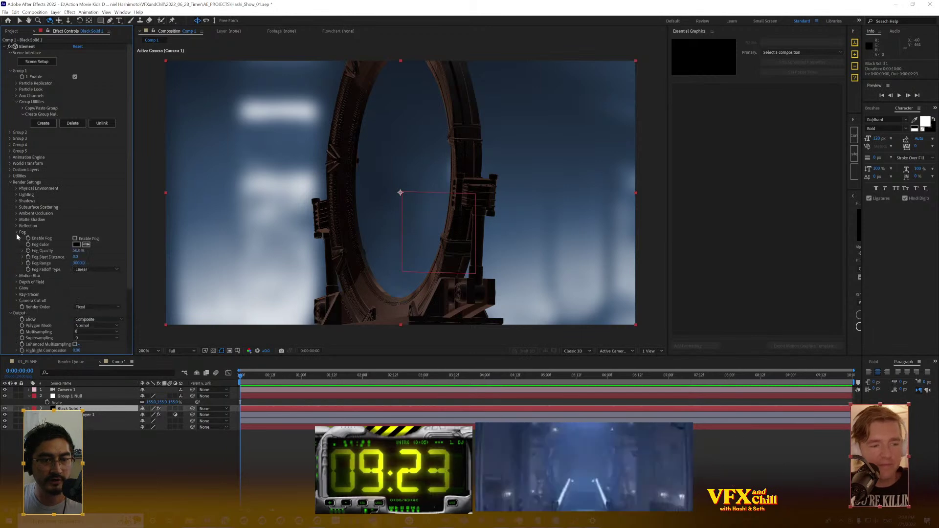
left_click(288, 141)
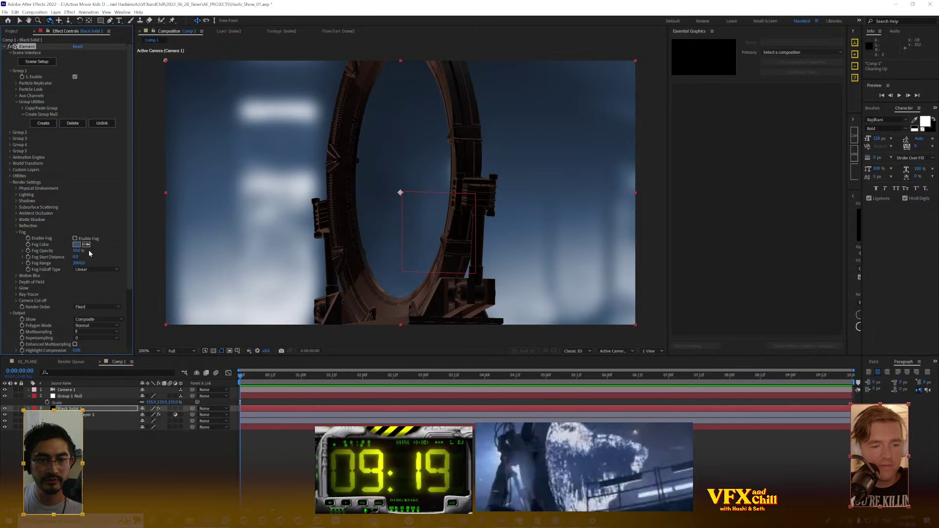
left_click(75, 238)
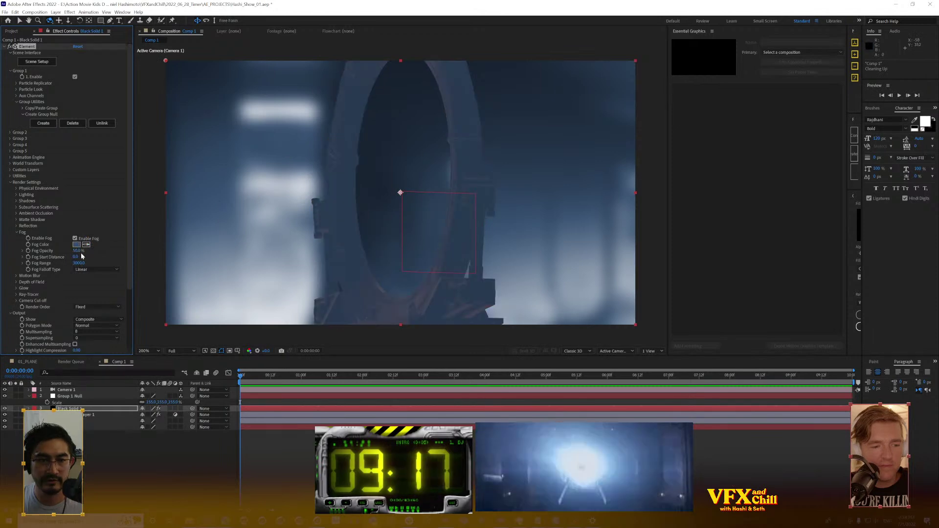
Tune the gate's fog to 37% opacity, a start distance of about 11,300 and a range of 1370
left_click_drag(75, 252, 104, 256)
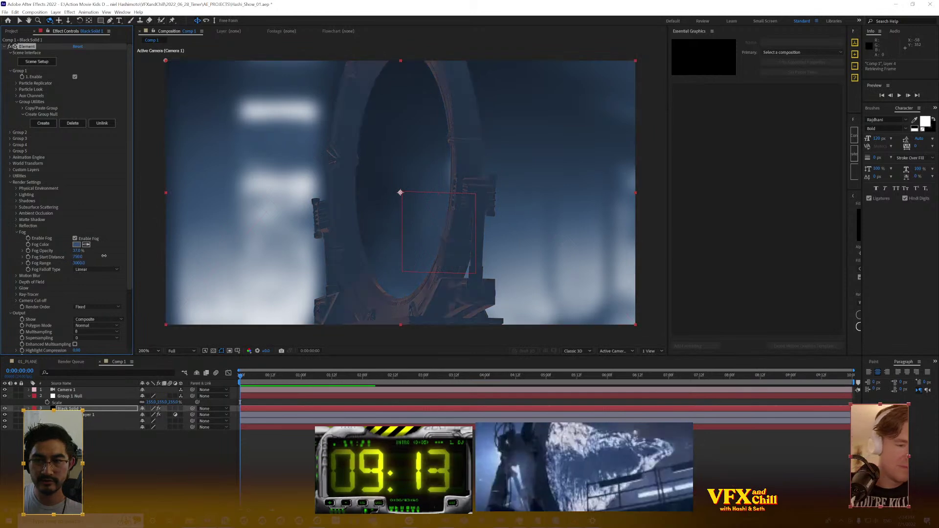
left_click_drag(347, 256, 692, 245)
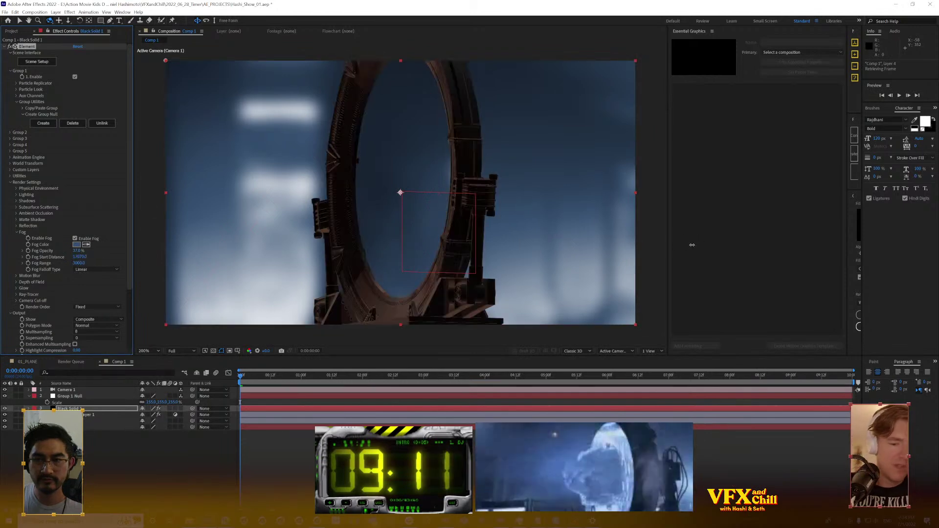
left_click_drag(599, 254, 331, 267)
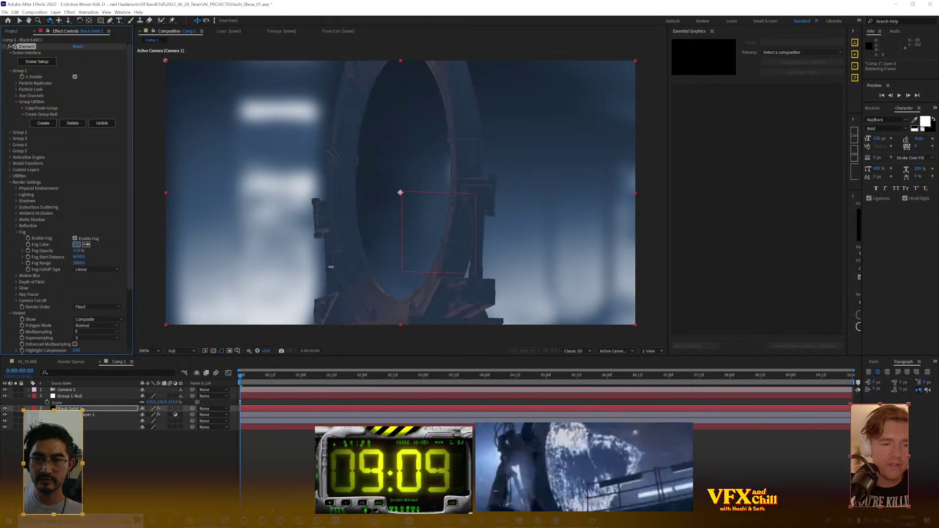
left_click_drag(404, 267, 440, 266)
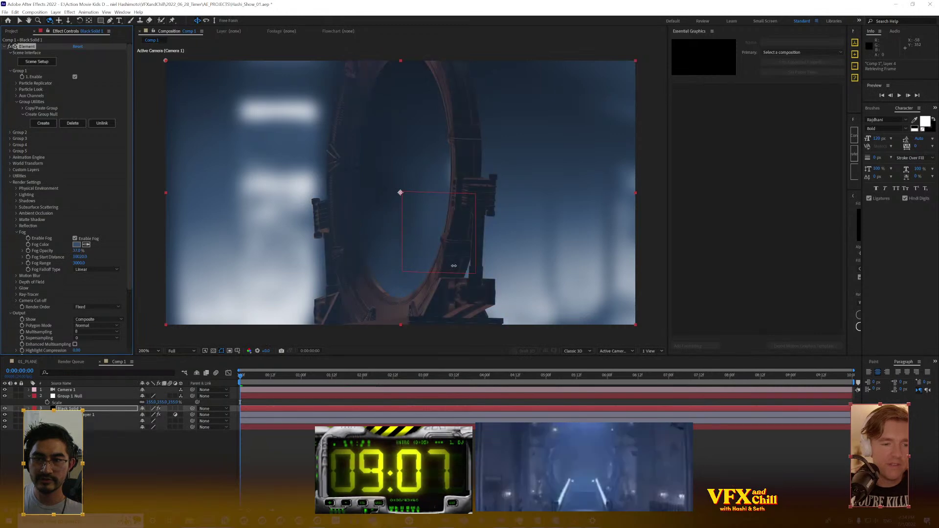
left_click_drag(78, 263, 0, 279)
left_click_drag(2, 316, 57, 304)
left_click_drag(80, 257, 131, 263)
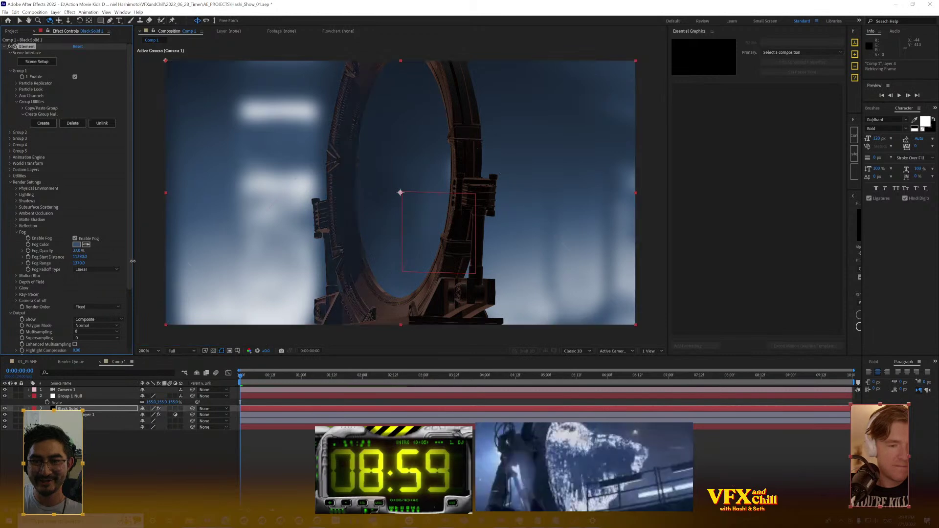
Set Element's added lighting to Spot Blue and expand its additional lighting rotation settings
left_click(17, 195)
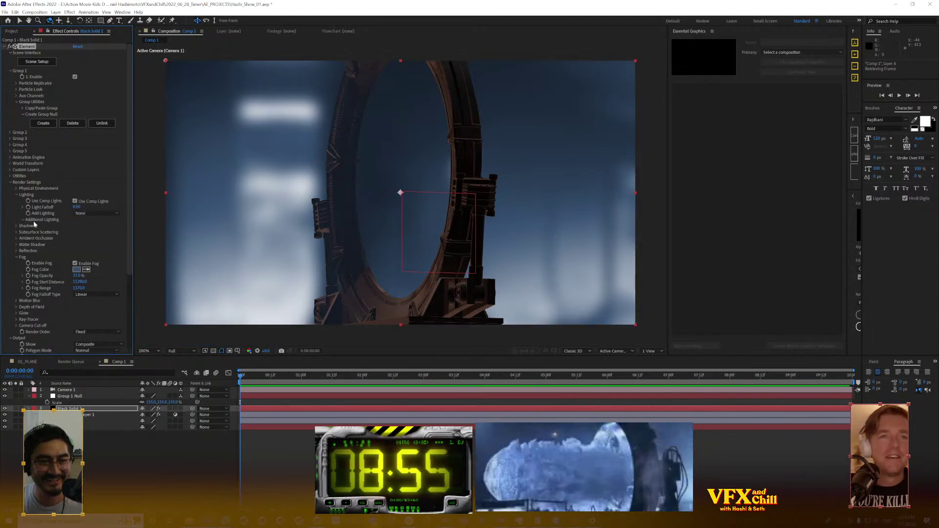
left_click(23, 220)
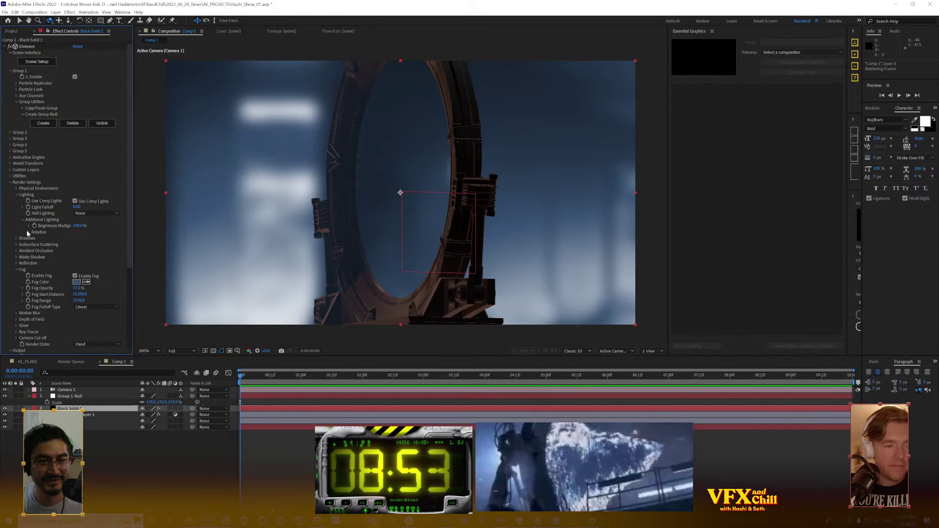
left_click(29, 232)
left_click(100, 214)
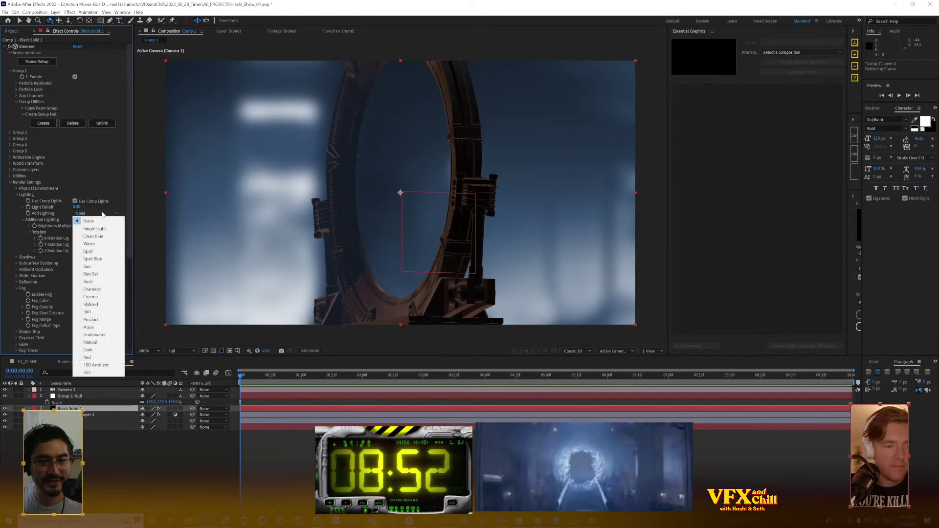
left_click(105, 260)
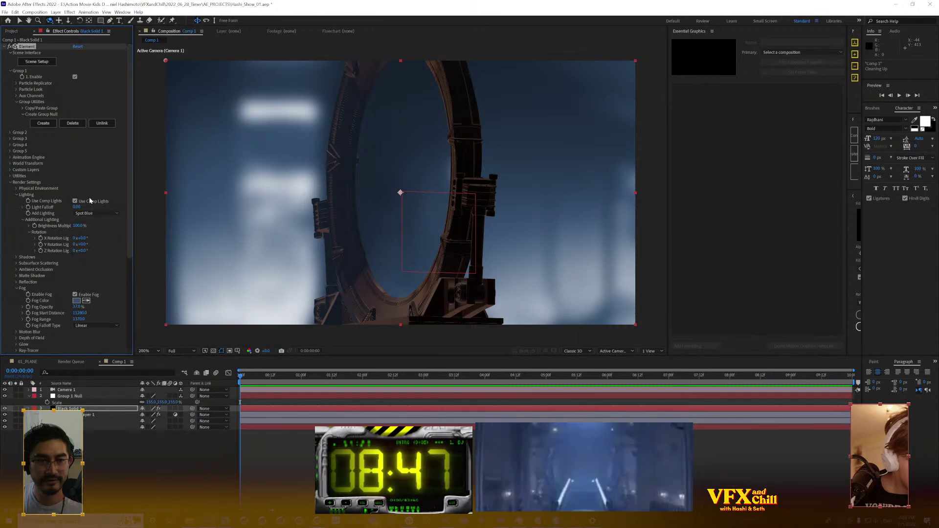
Raise the physical environment's lighting influence and rotate the added lighting around the Y axis
left_click(17, 188)
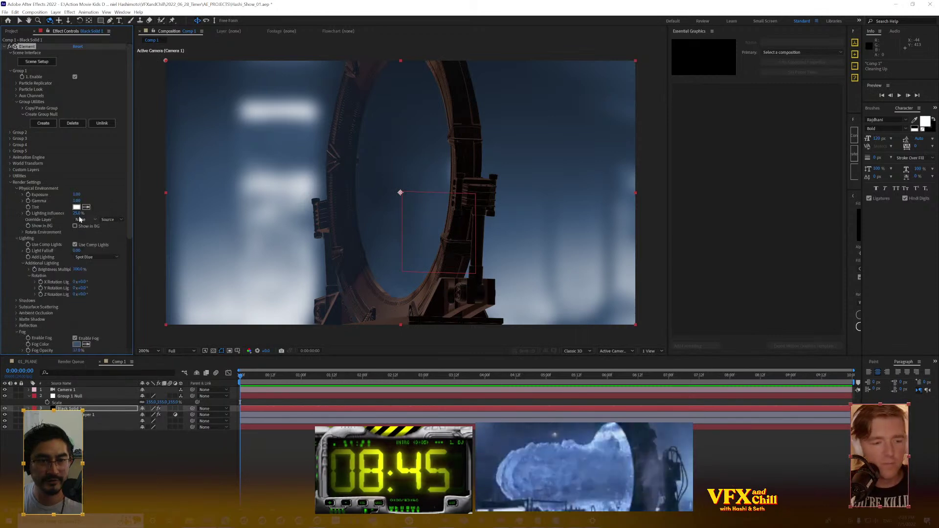
left_click_drag(78, 213, 258, 204)
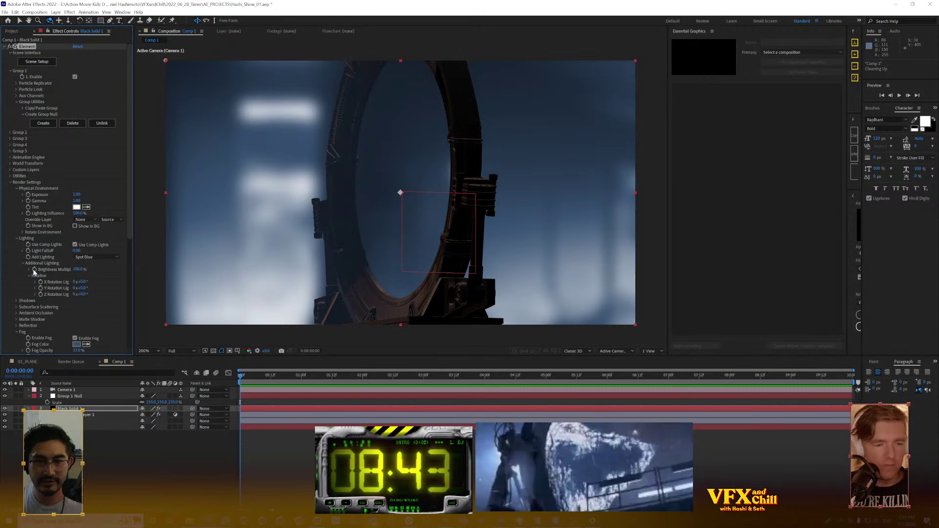
left_click_drag(83, 290, 439, 261)
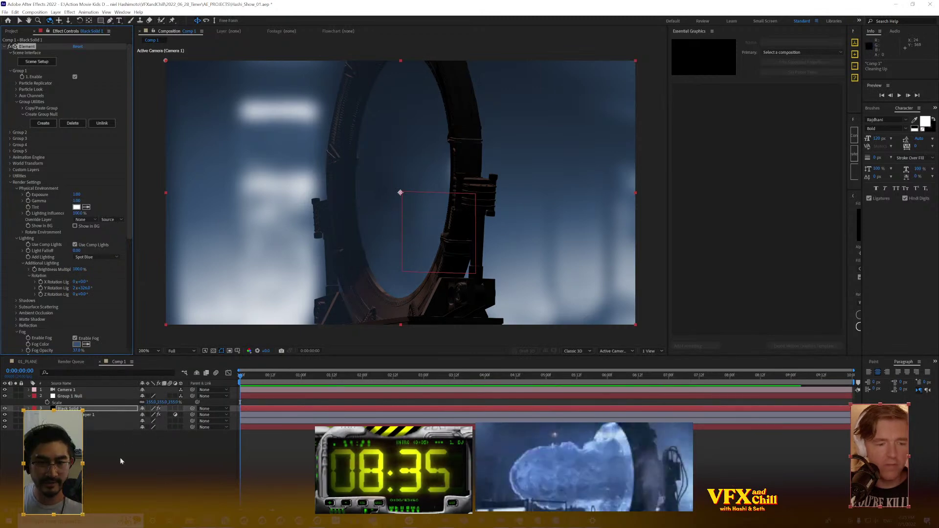
left_click(134, 431)
left_click(80, 396)
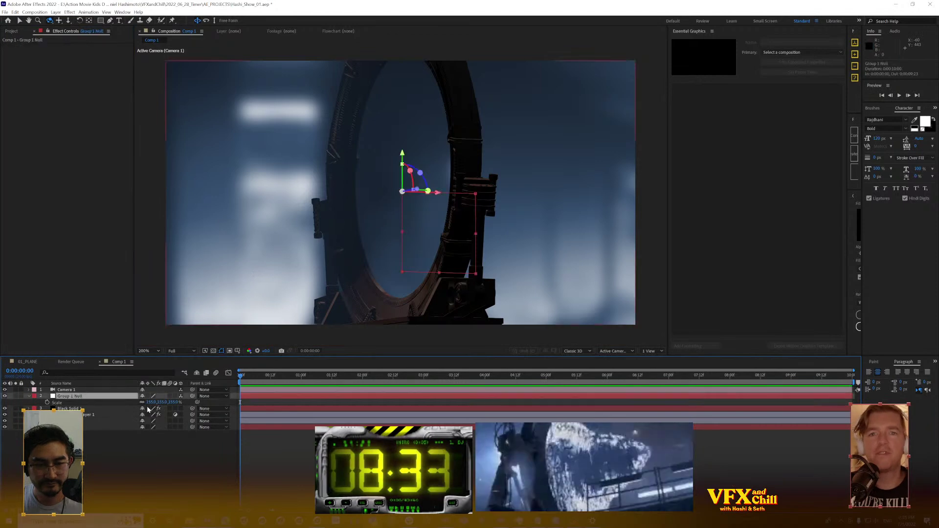
left_click(56, 12)
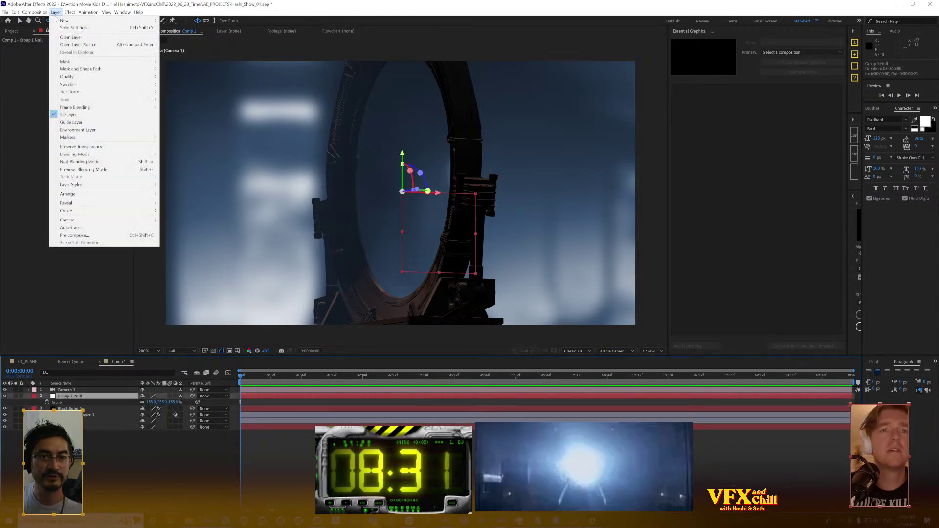
left_click(150, 3)
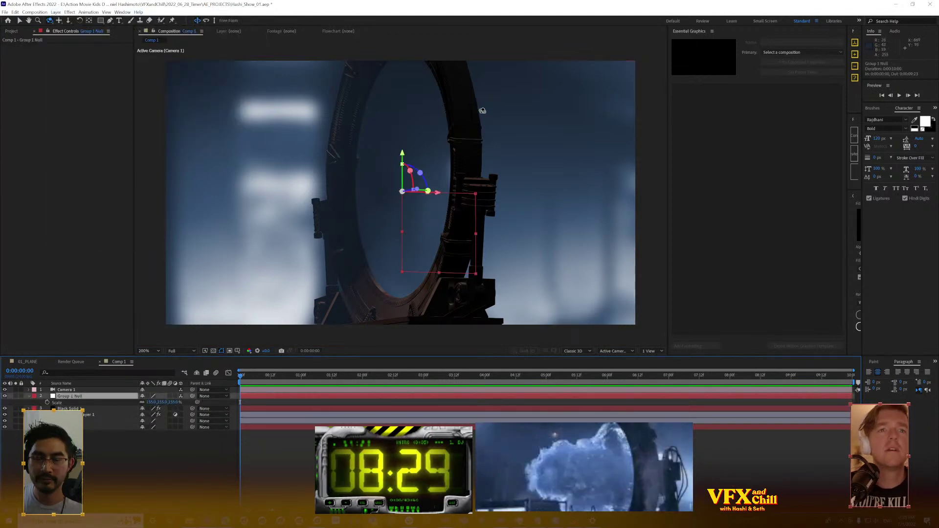
Place Large_Water_Blast_10_0928_2K.mov in Comp 1 directly below Group 1 Null, and create a separate composition from the clip
left_click(16, 32)
left_click_drag(48, 164, 96, 413)
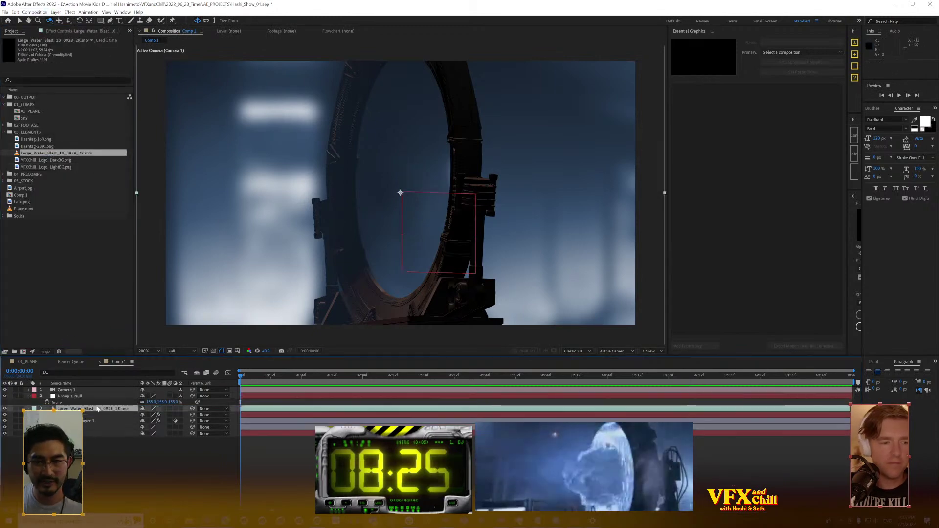
left_click_drag(288, 408, 27, 310)
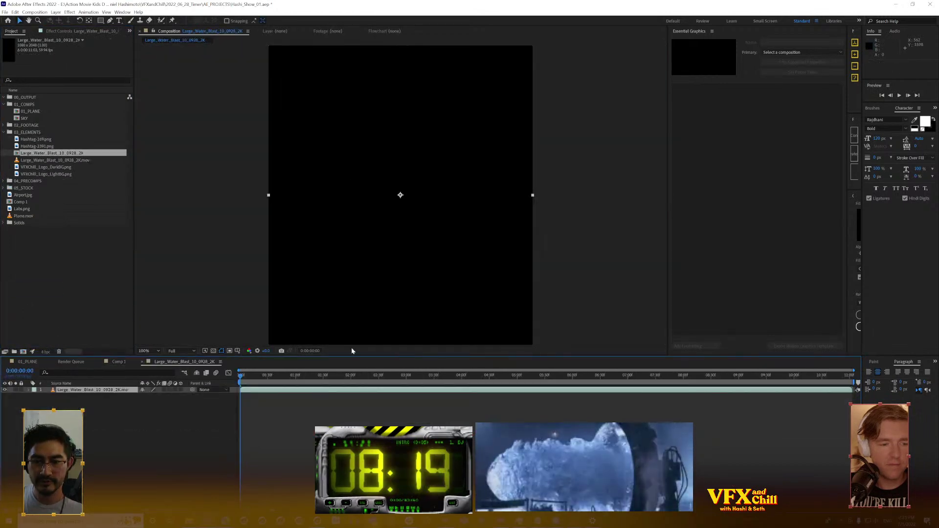
Preview the water blast and set a region of interest around roughly the lower half of its composition, across the full width
left_click_drag(343, 375, 351, 376)
key("Home")
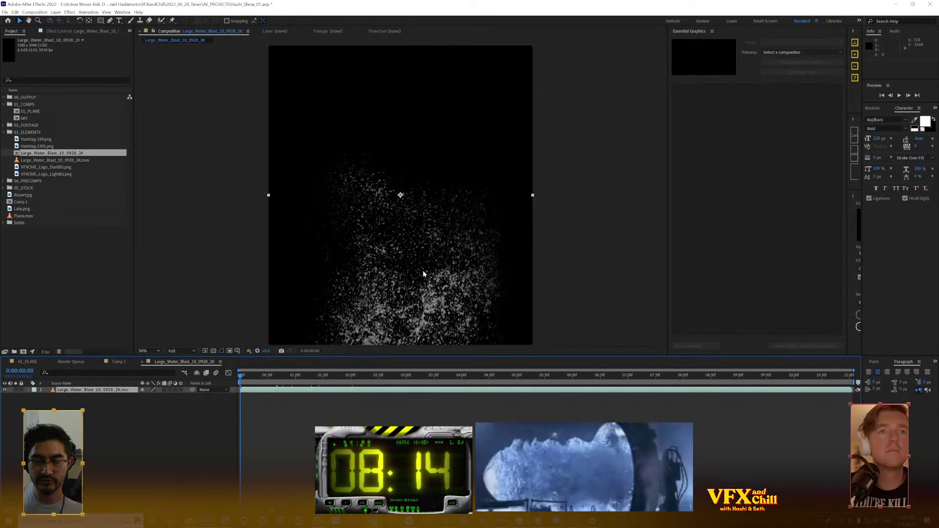
scroll(411, 222, "down", 2)
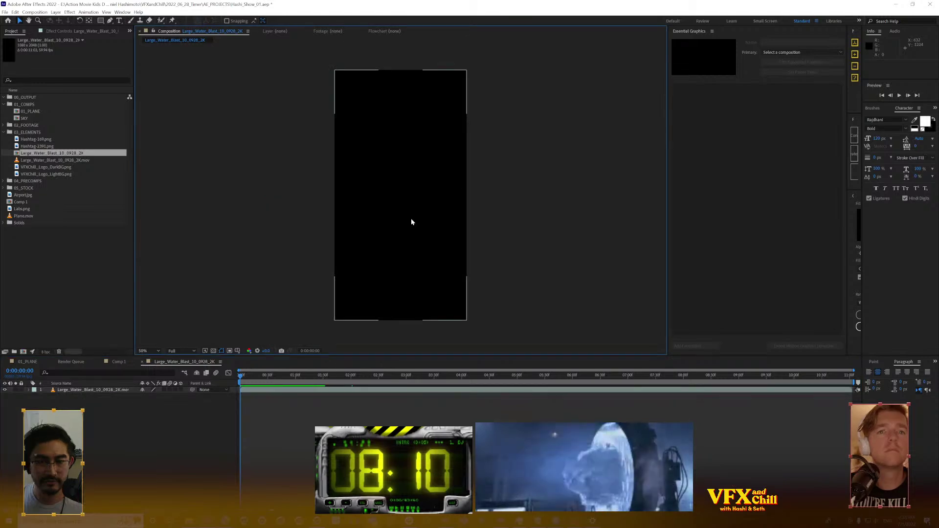
left_click(229, 351)
left_click_drag(467, 321, 423, 254)
left_click_drag(359, 206, 333, 184)
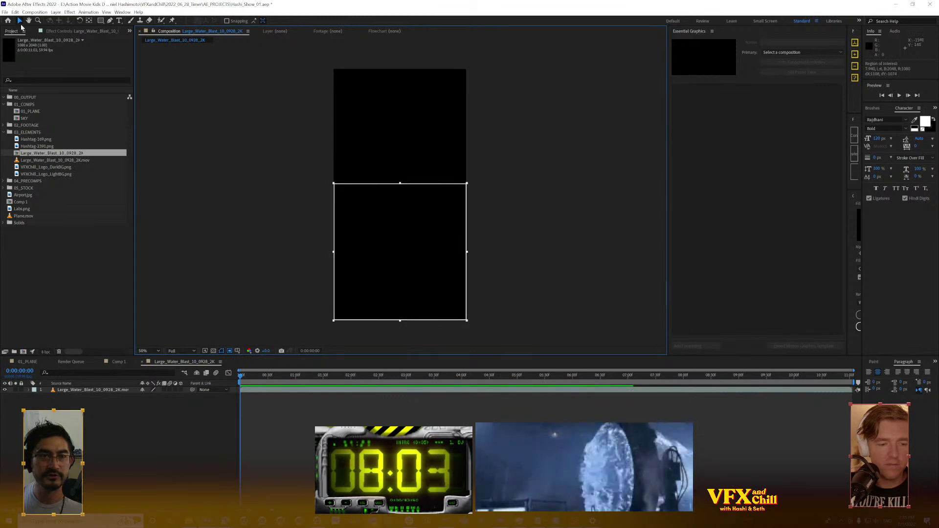
Crop the water blast composition to the region of interest and check the burst at 0:00:00:46
left_click(35, 12)
left_click(59, 46)
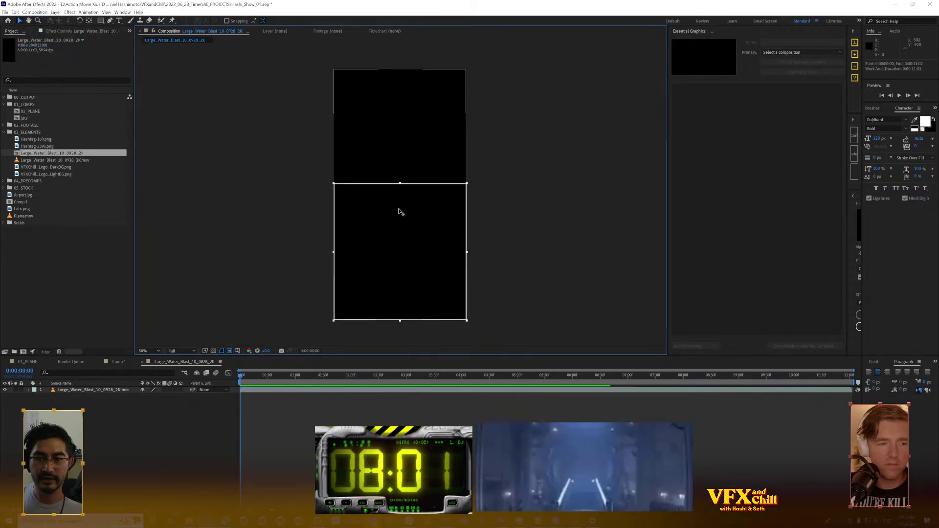
left_click(35, 12)
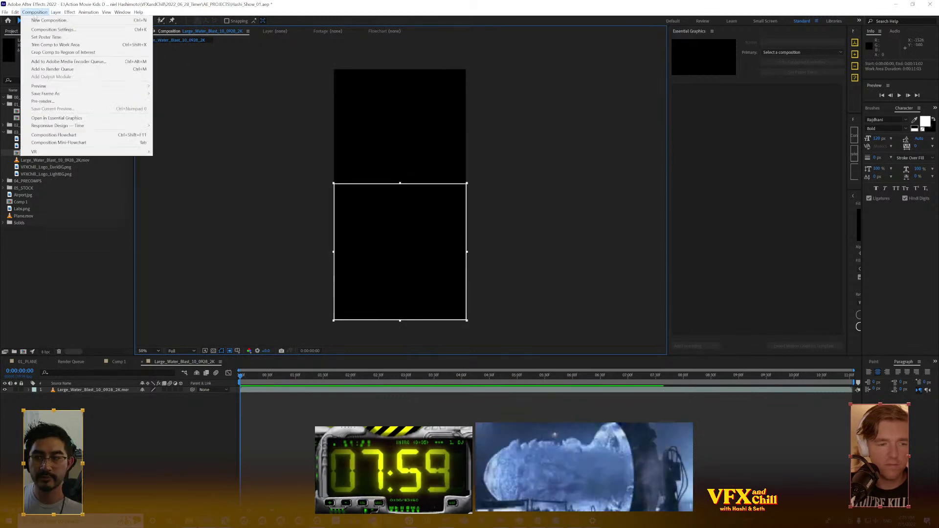
left_click(79, 52)
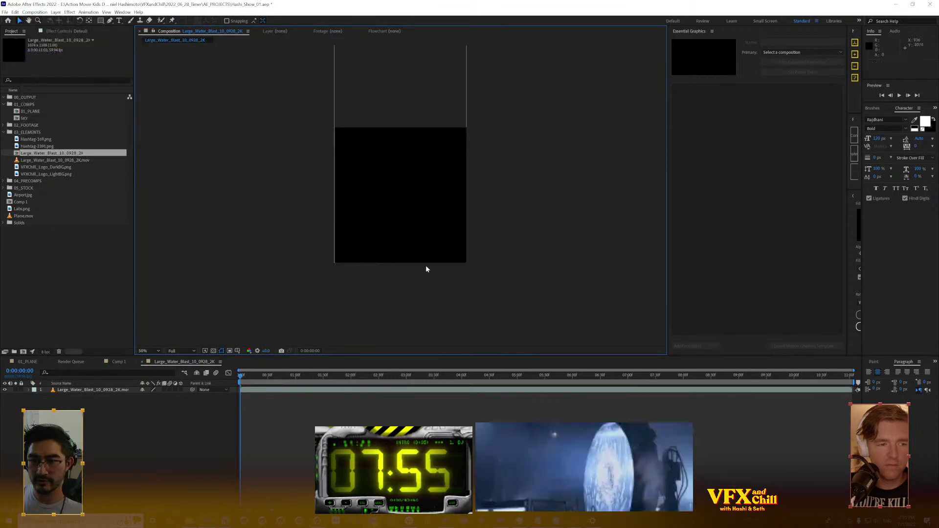
mouse_move(265, 386)
left_mouse_down()
mouse_move(292, 386)
mouse_move(271, 387)
mouse_move(283, 386)
left_mouse_up()
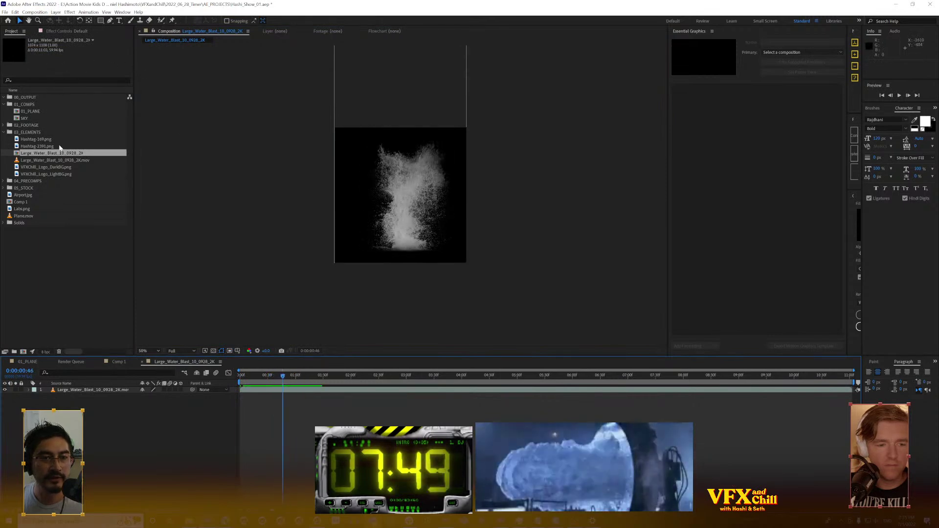
Try to conform the frame rate of Large_Water_Blast_10_0928_2K.mov to 24 frames per second, and undo the footage reinterpretation
right_click(59, 160)
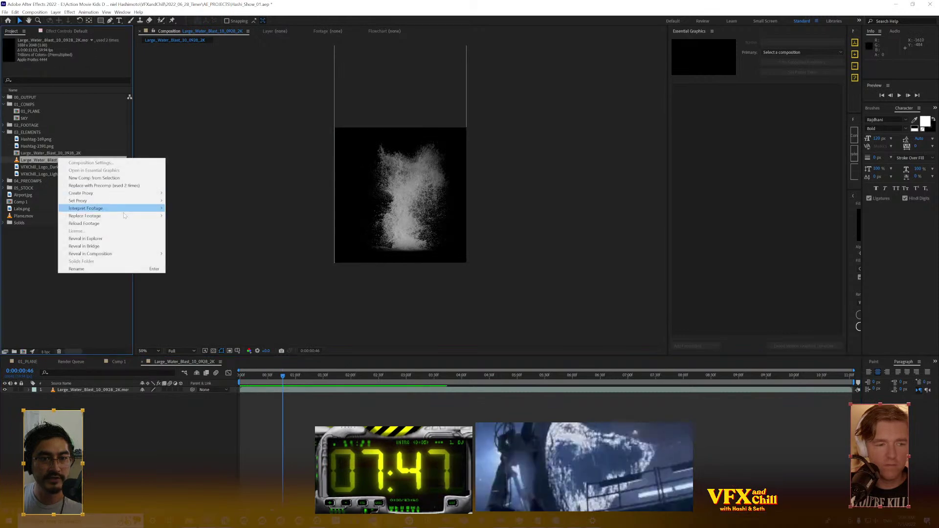
mouse_move(131, 217)
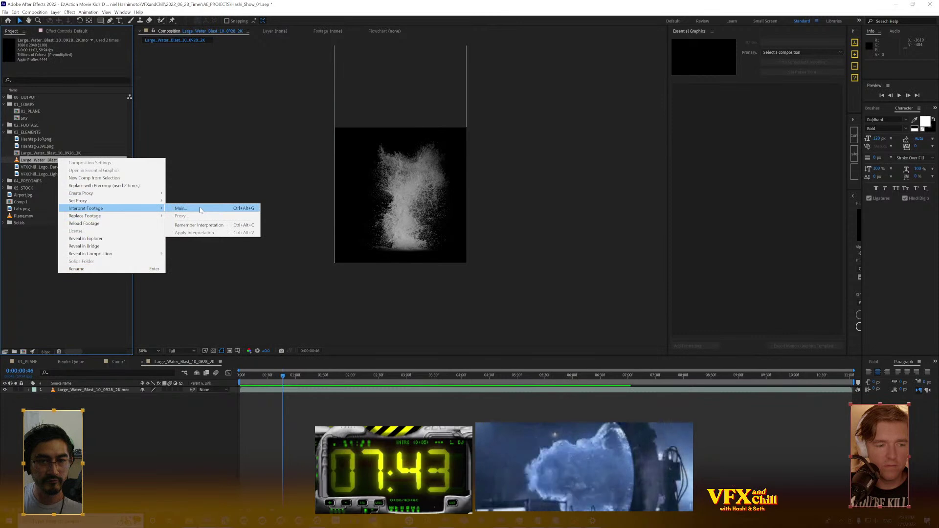
left_click(200, 209)
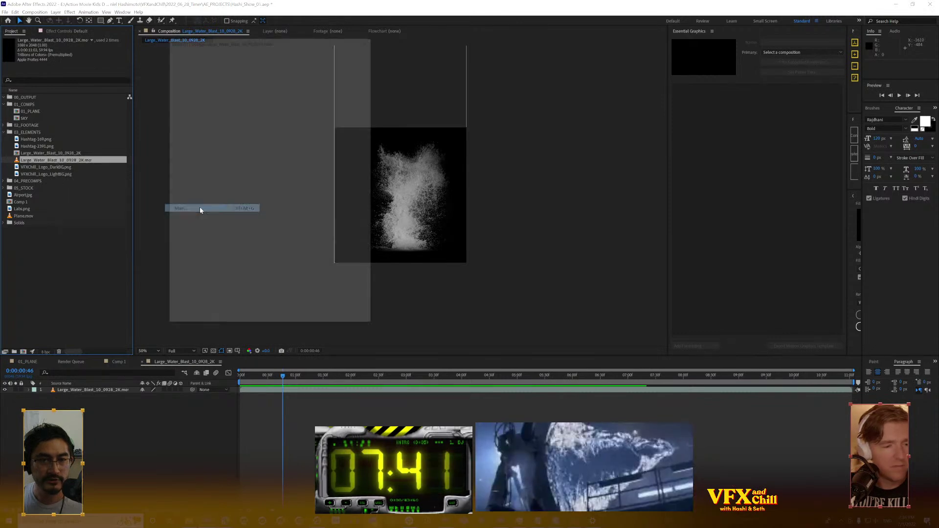
type("24")
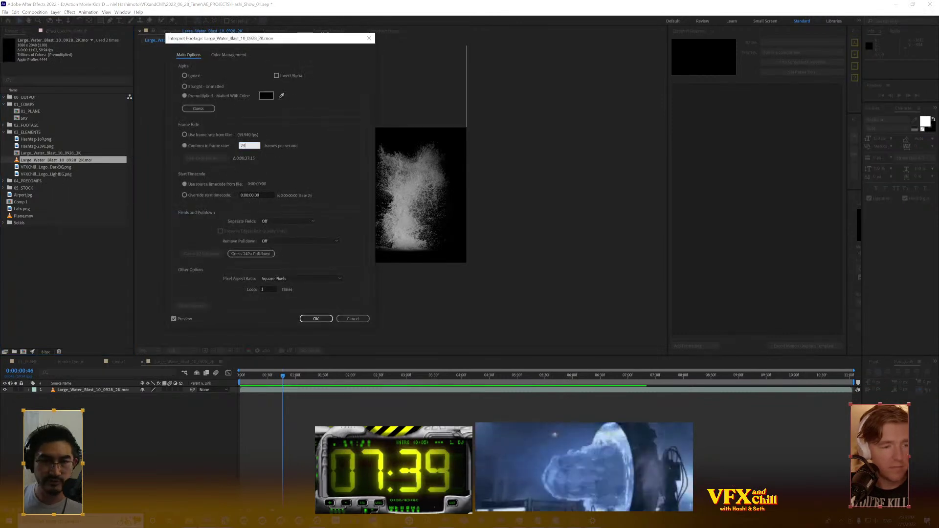
key("Return")
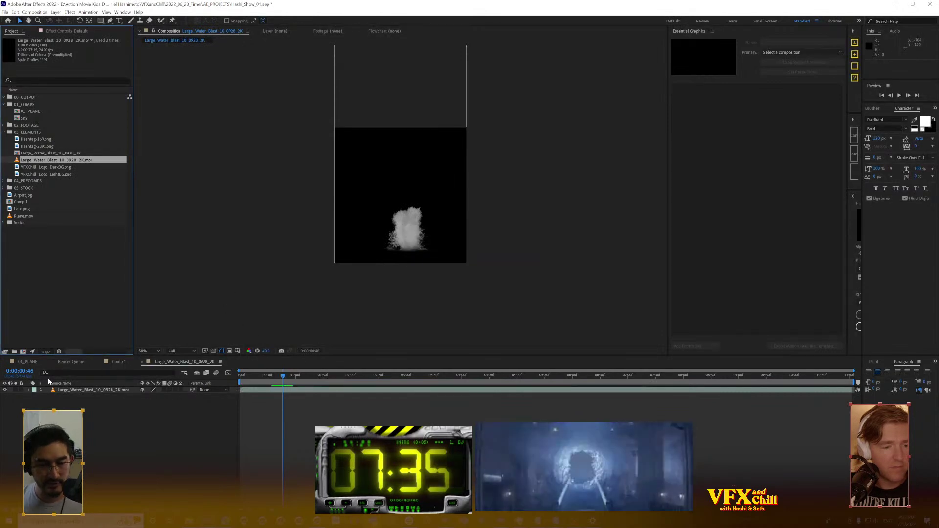
key("ctrl+z")
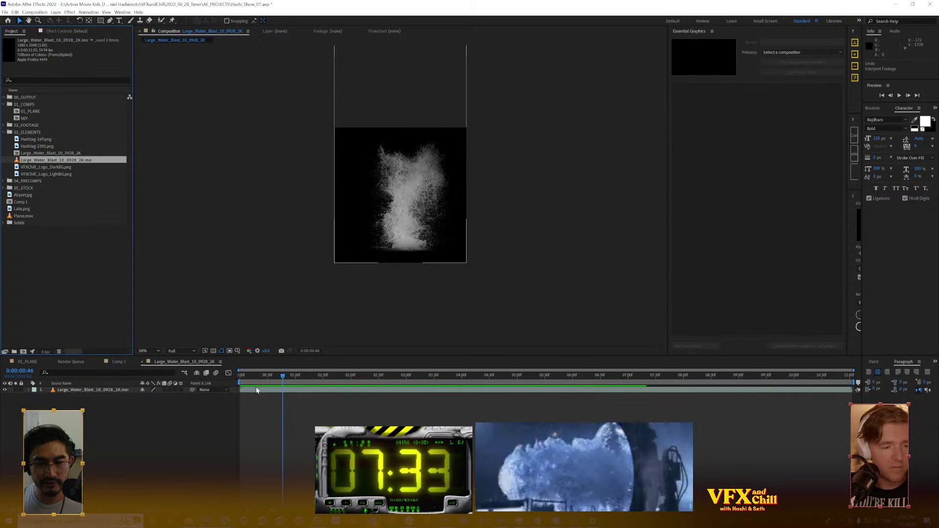
Inspect the burst around 0:00:00:52 and add an adjustment layer above the water blast clip
mouse_move(272, 376)
left_mouse_down()
mouse_move(248, 376)
mouse_move(287, 375)
left_mouse_up()
key("period")
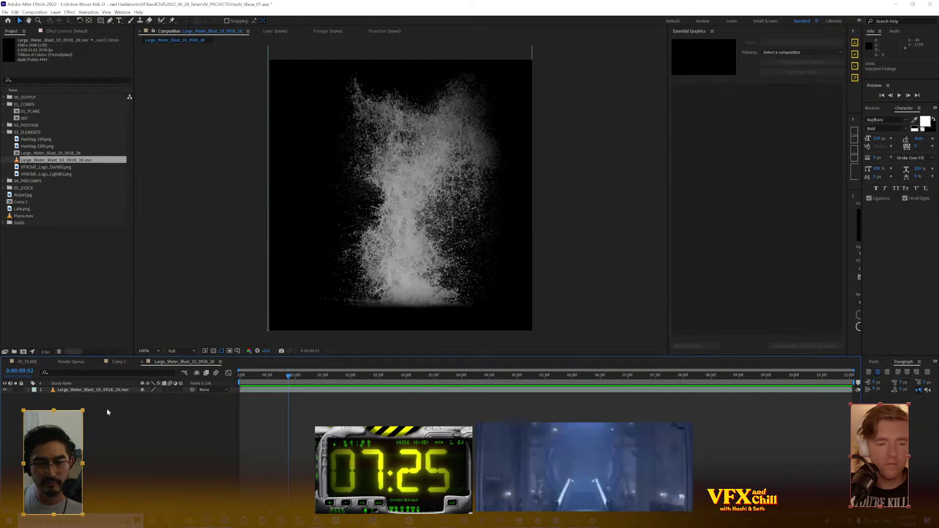
left_click(113, 388)
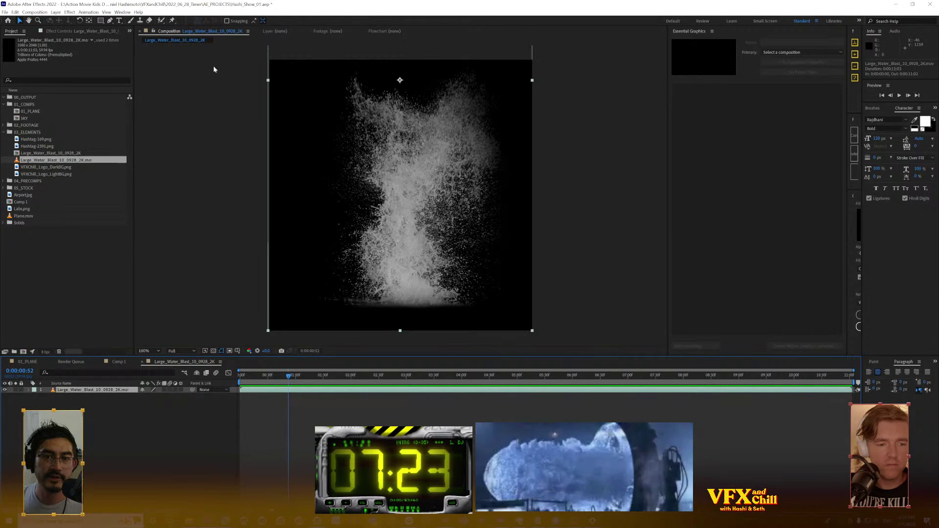
key("ctrl+alt+y")
Apply CC Vector Blur to the adjustment layer with a negative amount, checking the look across the burst
key("ctrl+space")
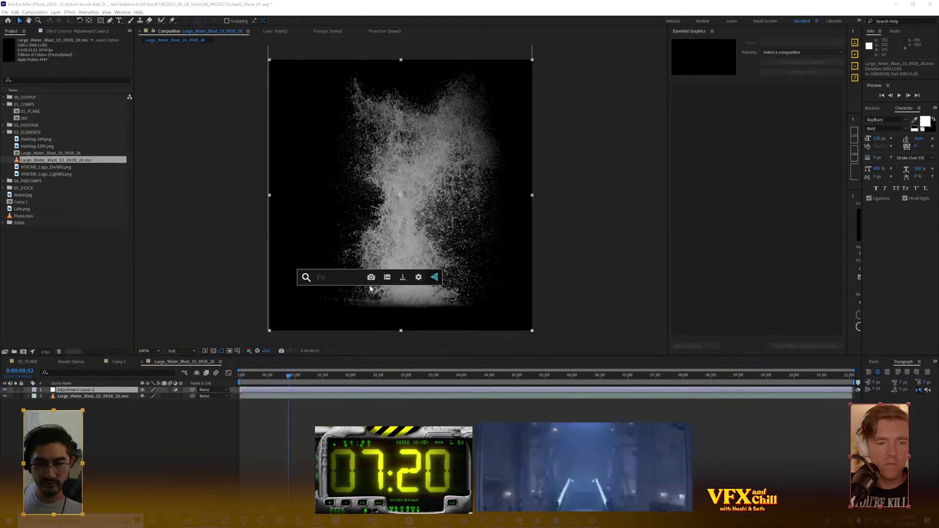
type("vector")
key("Return")
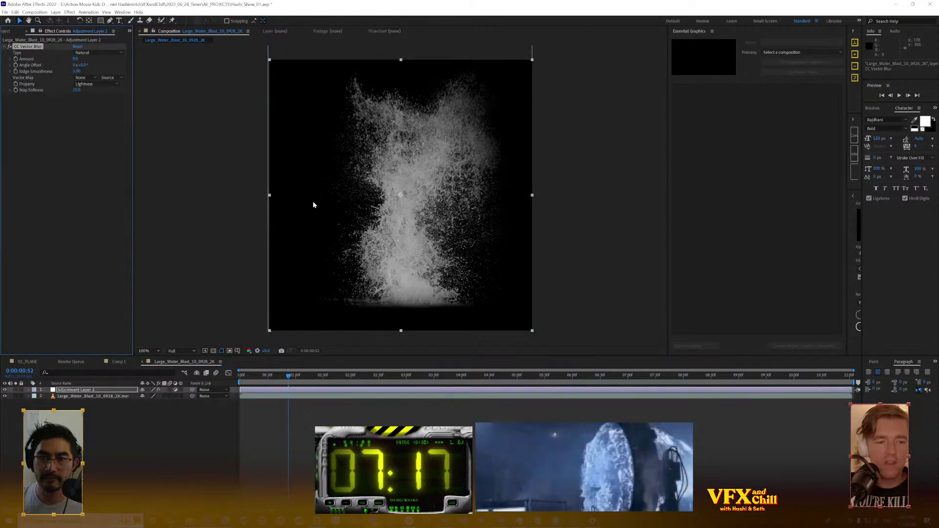
left_click_drag(76, 59, 64, 59)
left_click_drag(242, 376, 282, 386)
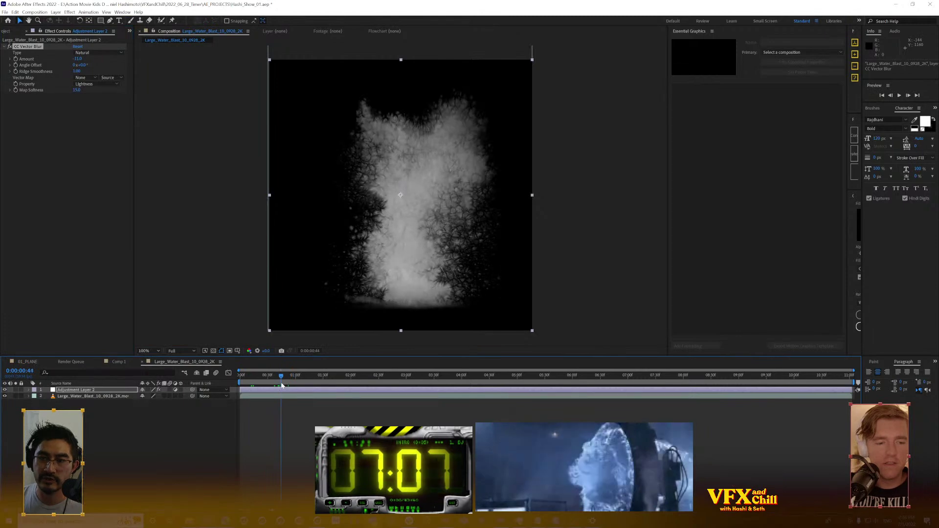
mouse_move(76, 59)
left_mouse_down()
mouse_move(90, 57)
mouse_move(74, 58)
left_mouse_up()
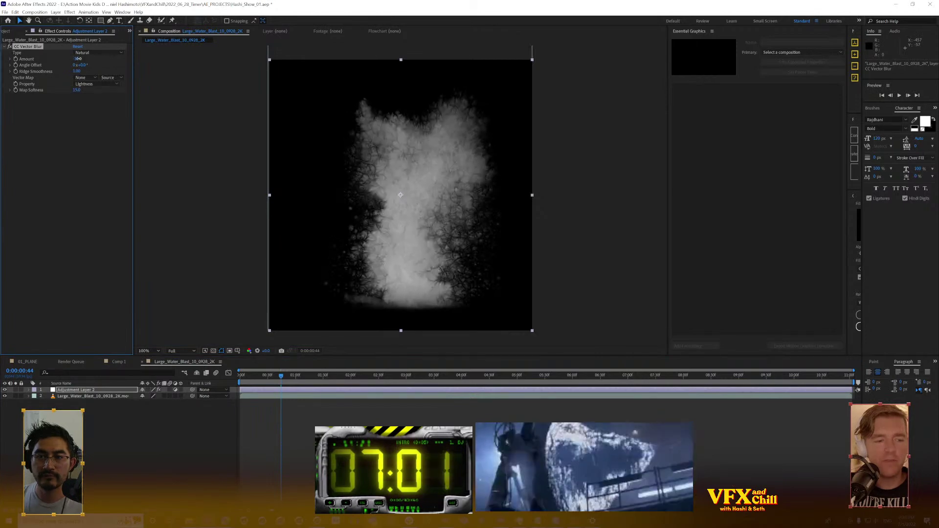
Apply Roughen Edges above CC Vector Blur on the adjustment layer, and adjust its border and enlarge its scale
right_click(52, 164)
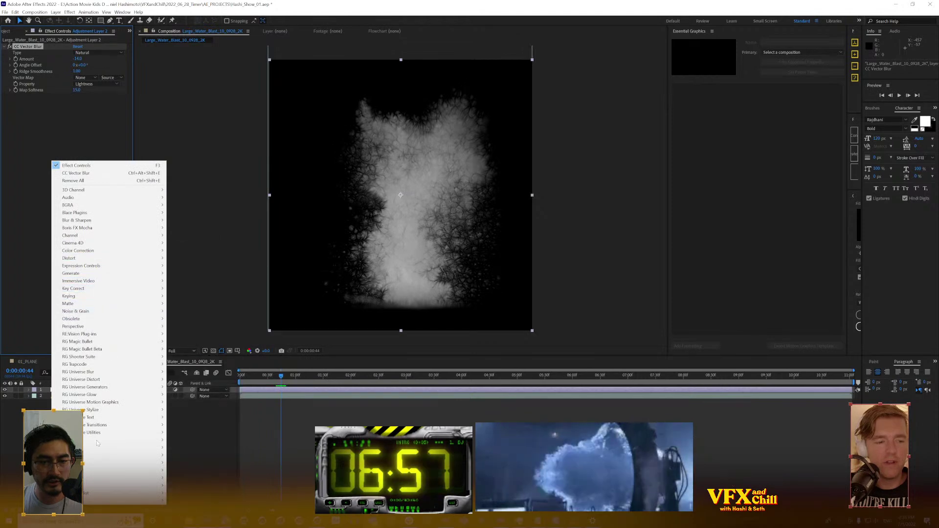
mouse_move(147, 455)
left_click(195, 425)
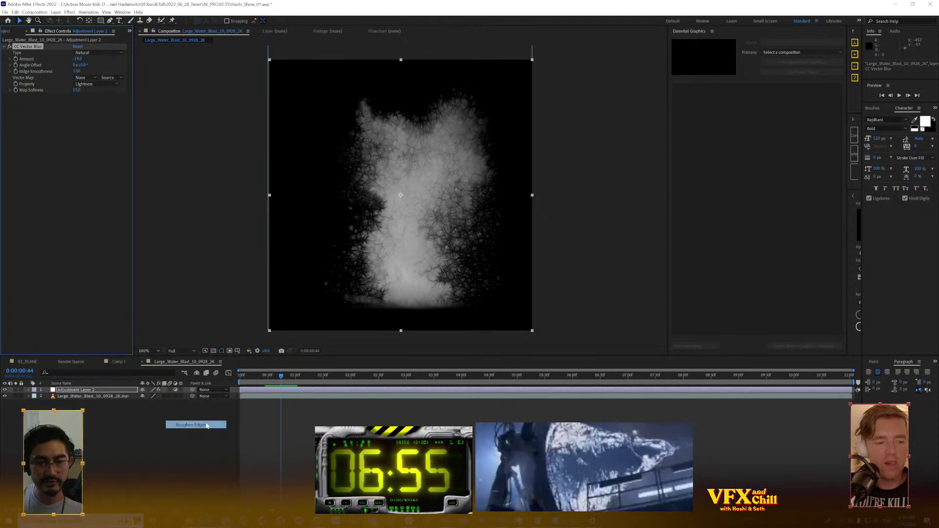
left_click_drag(32, 46, 68, 109)
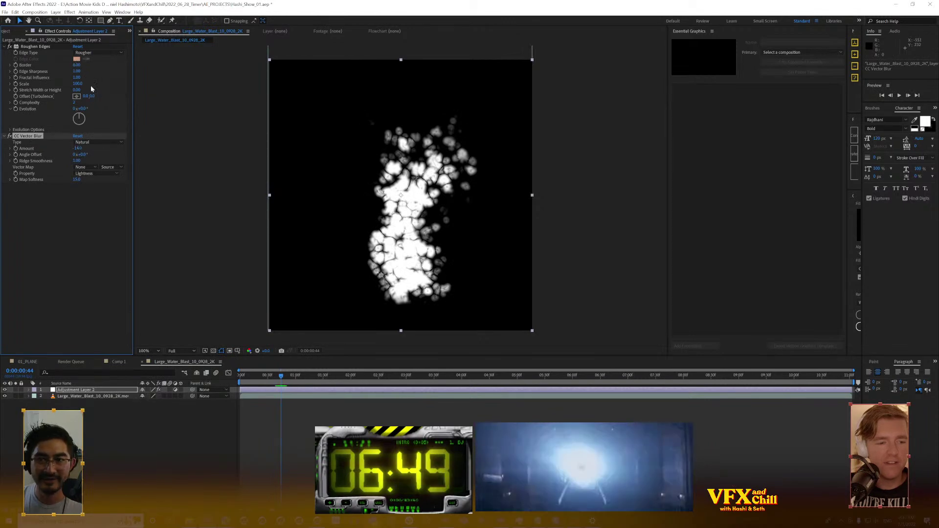
left_click(11, 136)
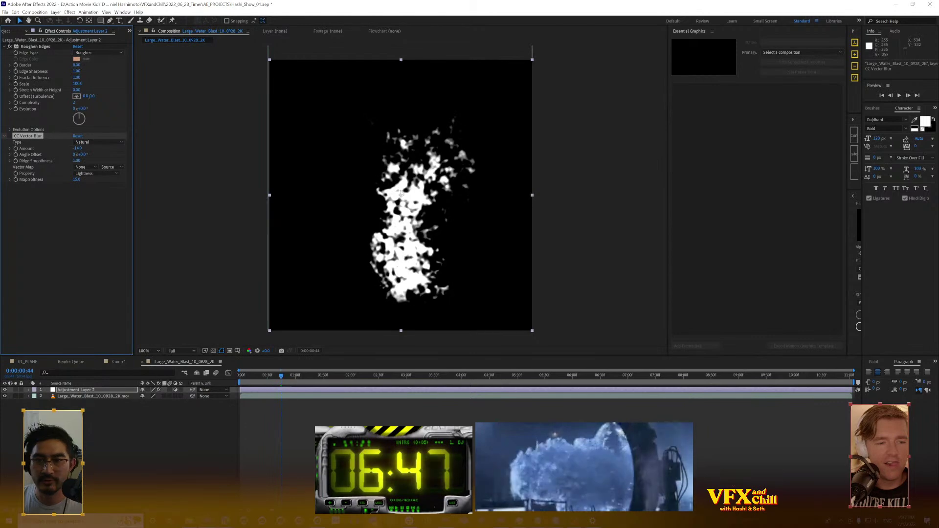
left_click_drag(80, 66, 212, 87)
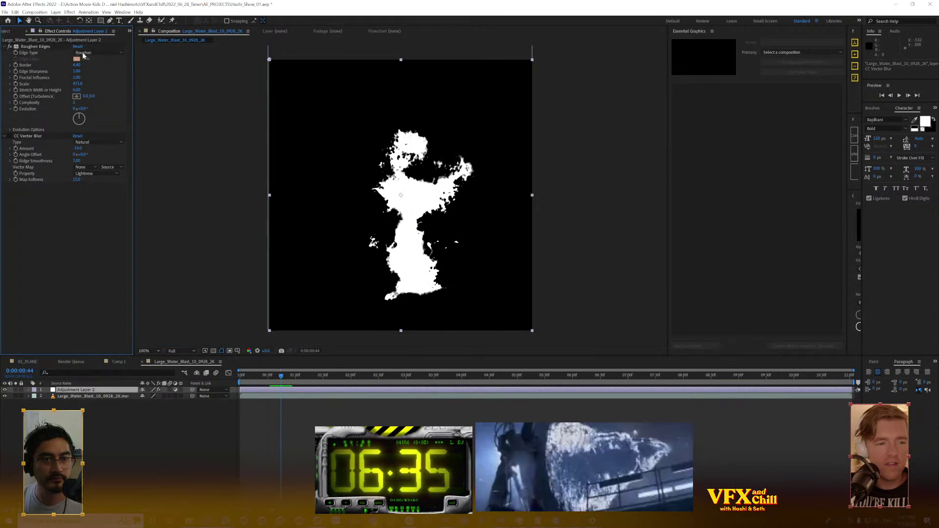
Remove Roughen Edges and CC Vector Blur from the adjustment layer after comparing the burst with and without the blur
left_click(97, 53)
left_click(96, 60)
left_click(30, 47)
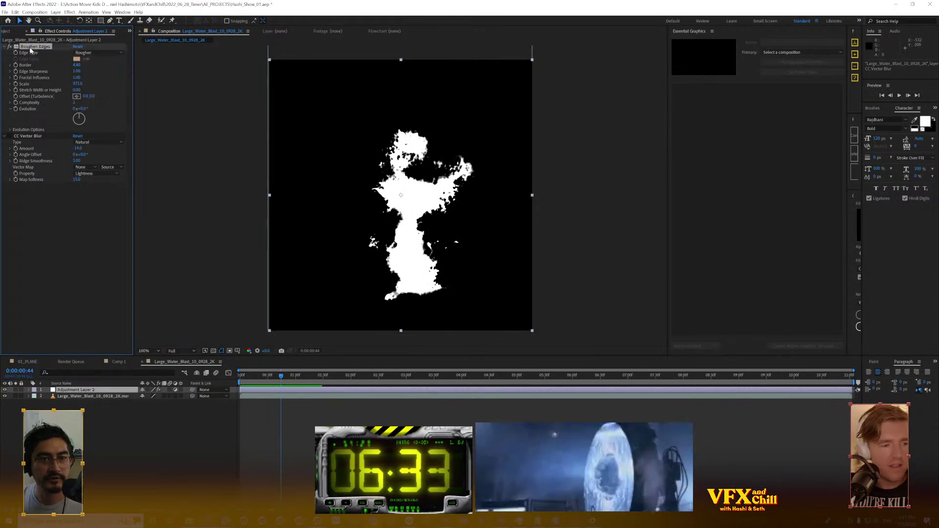
key("Delete")
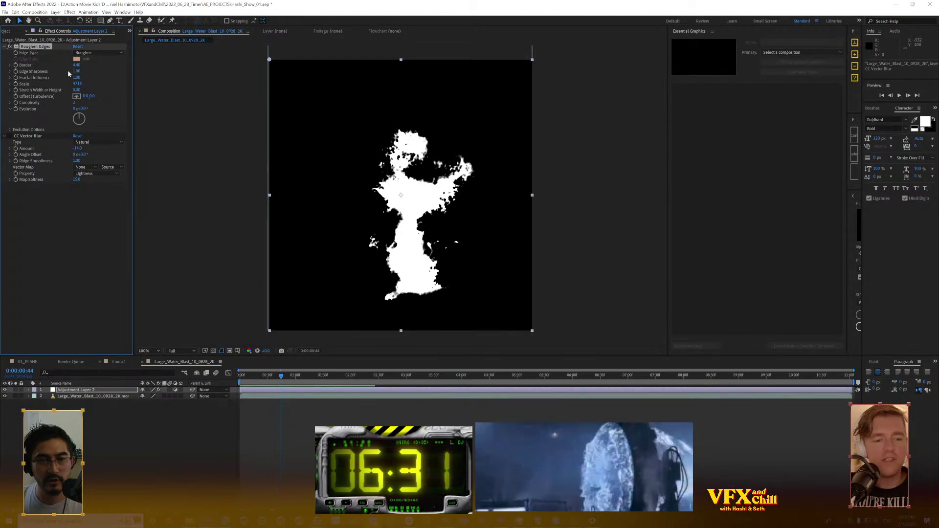
left_click(16, 48)
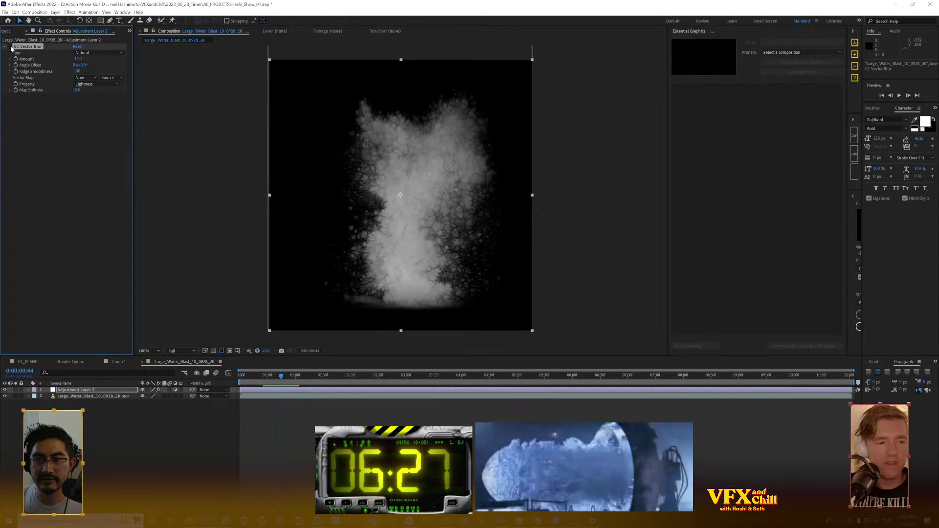
left_click(10, 47)
left_click(9, 47)
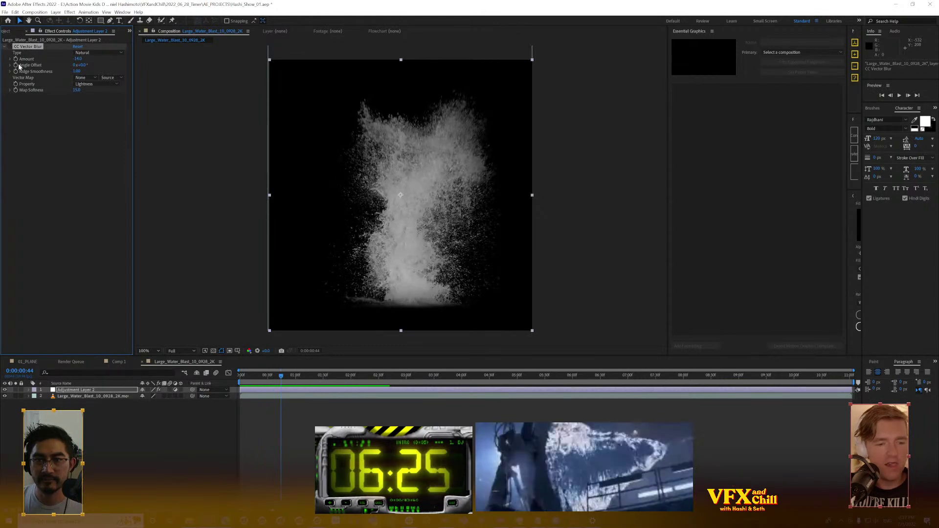
key("Delete")
Apply CC Glass to the adjustment layer, set its surface softness to about 24 and raise its height
key("ctrl+space")
type("gr")
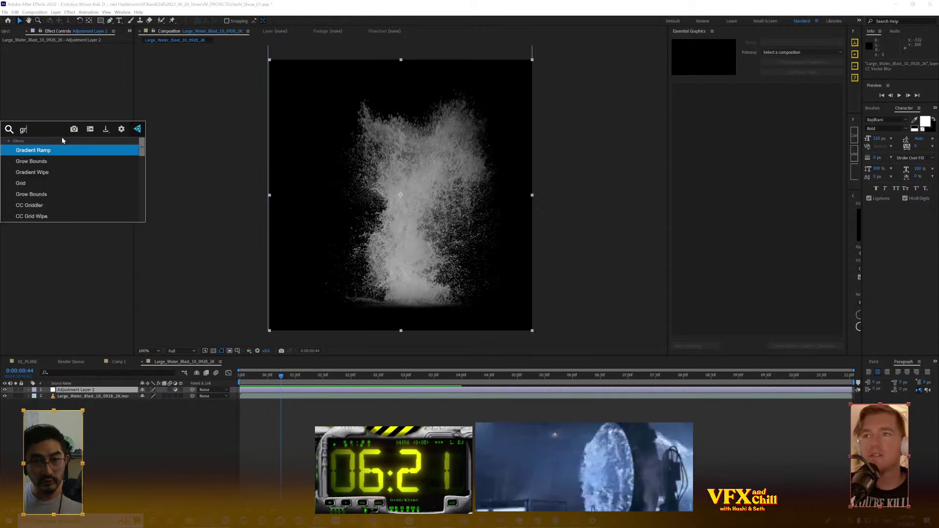
key("BackSpace")
type("lass")
key("Return")
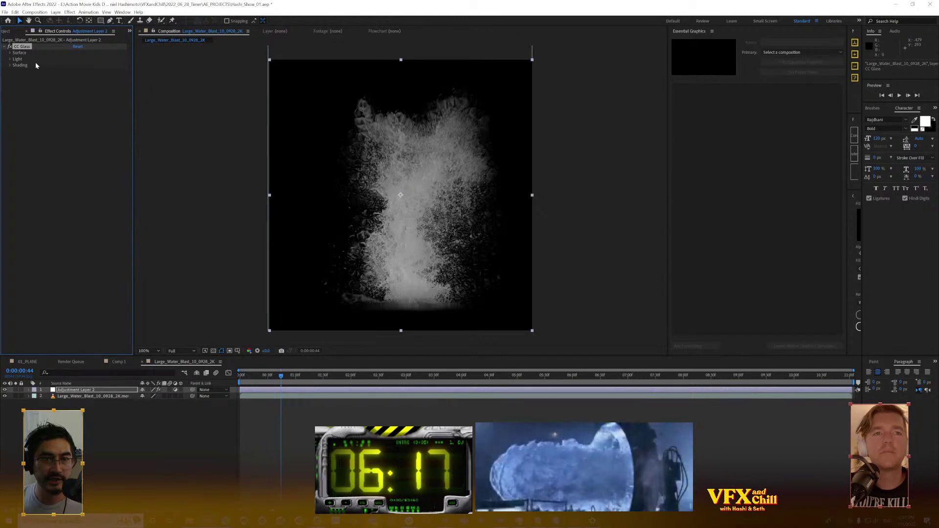
left_click(10, 53)
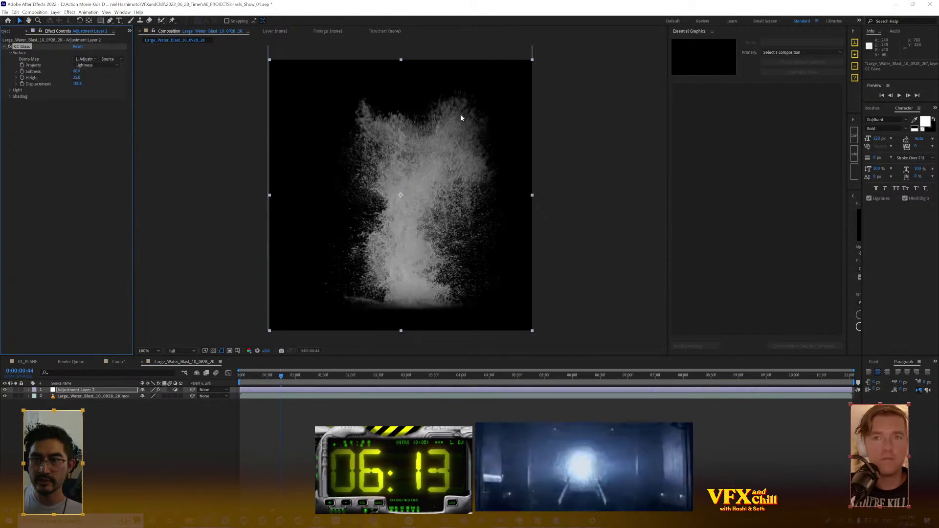
left_click_drag(76, 71, 95, 83)
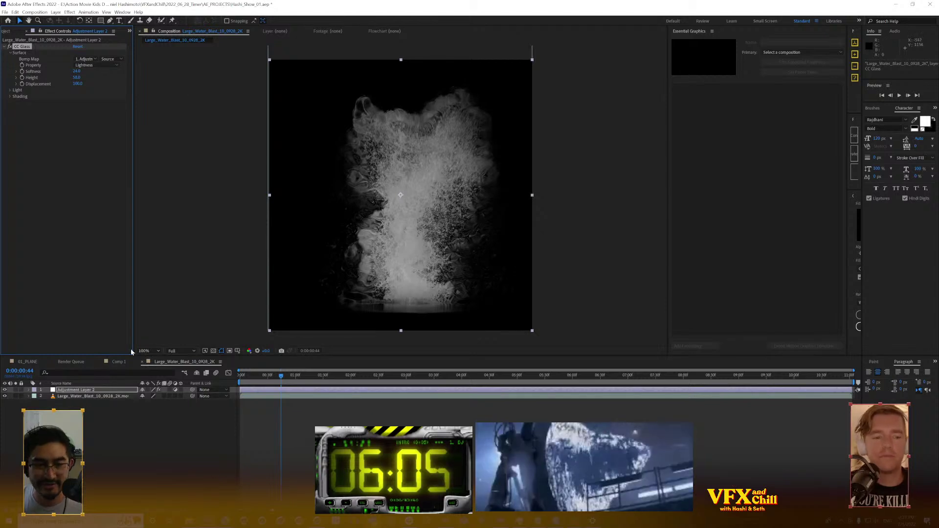
Rename the water blast composition as Splash
key("ctrl+k")
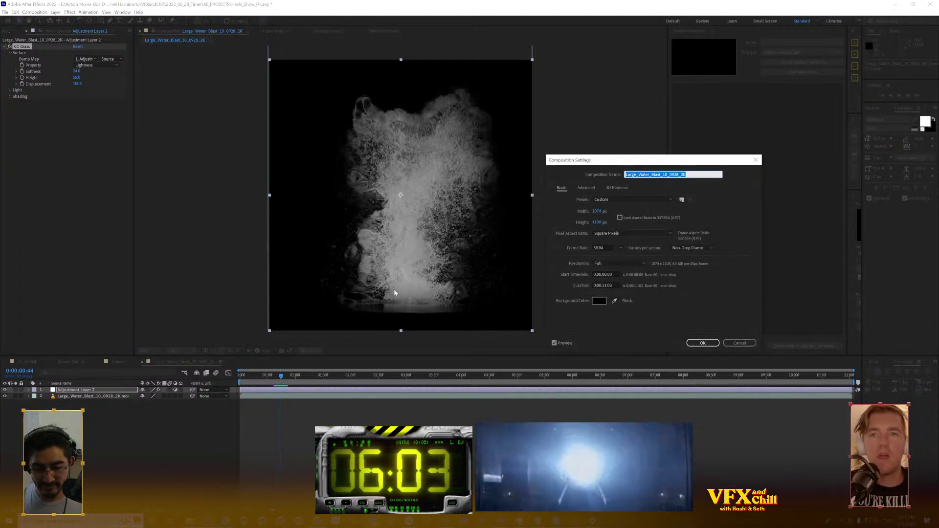
type("Splash")
key("Return")
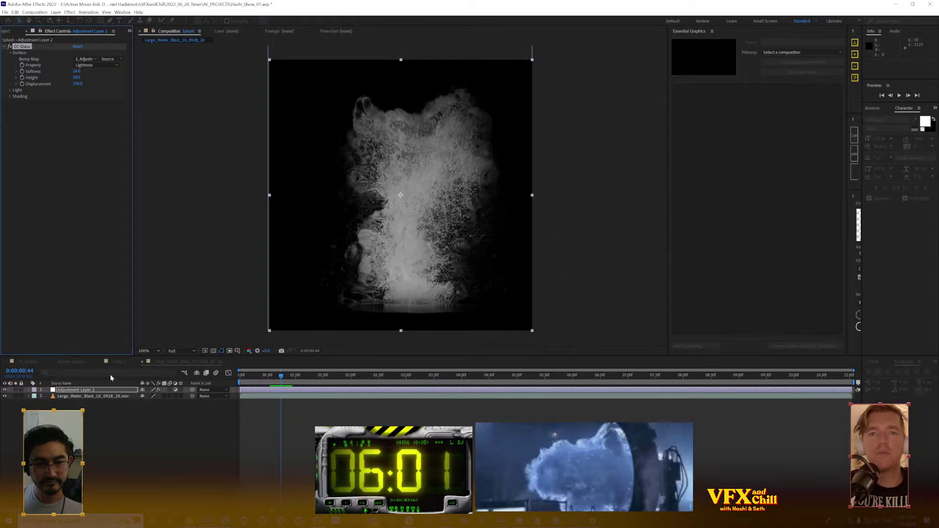
Add the Splash composition to Comp 1 as the top layer and enable time remapping on it
left_click(117, 362)
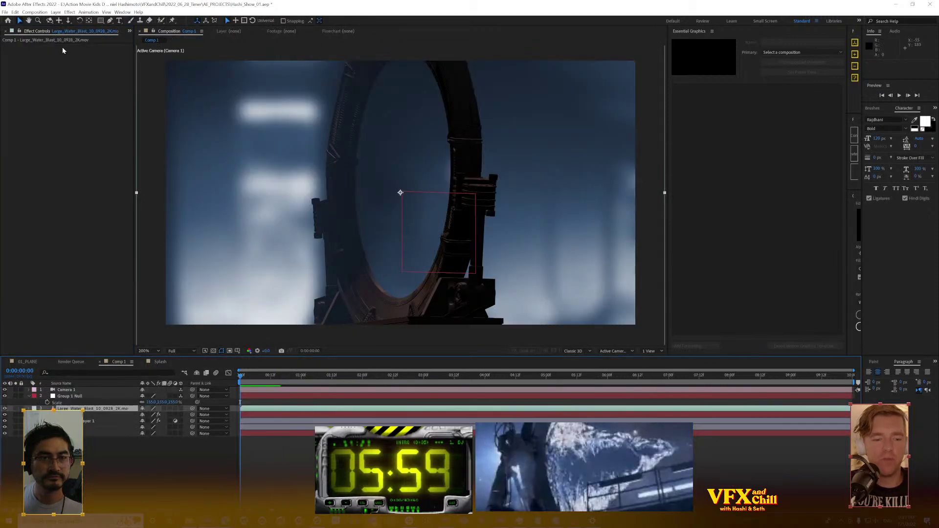
left_click_drag(133, 70, 165, 71)
left_click(11, 31)
left_click(52, 153)
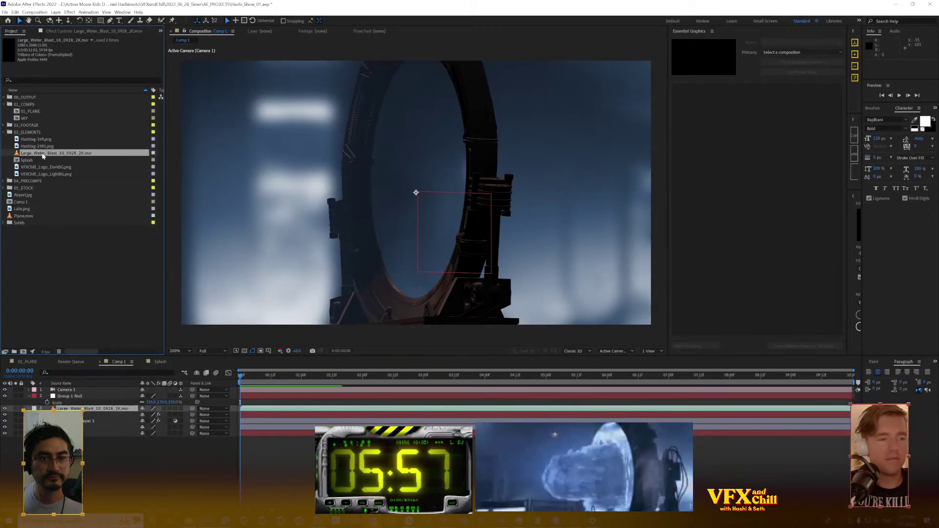
left_click_drag(32, 162, 153, 432)
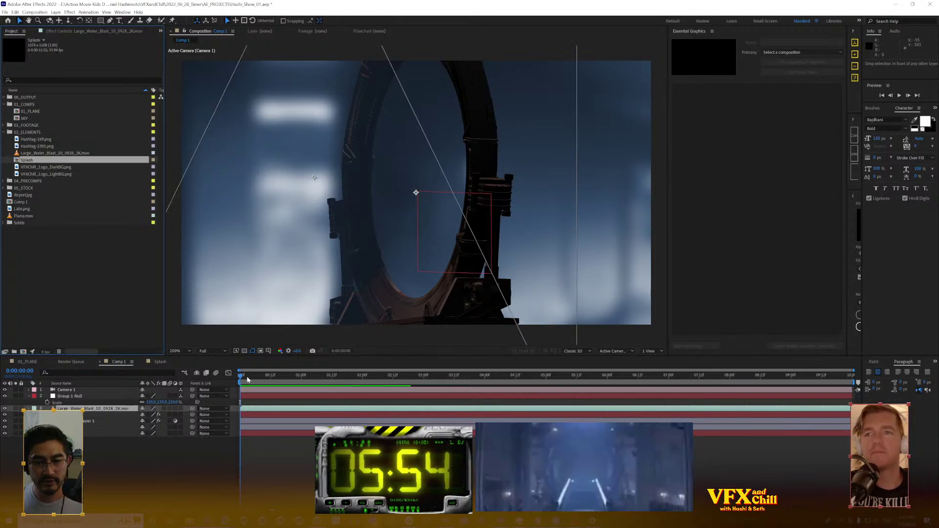
left_click_drag(247, 379, 245, 386)
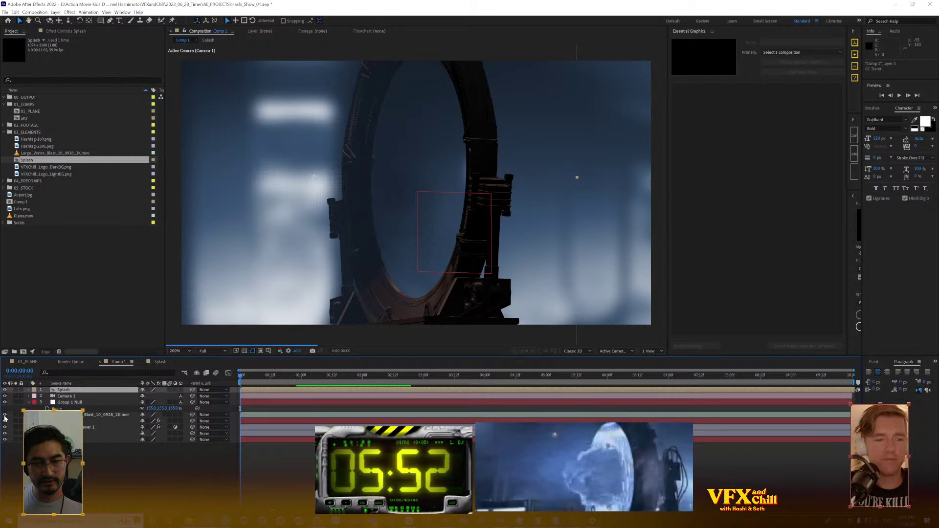
key("ctrl+alt+t")
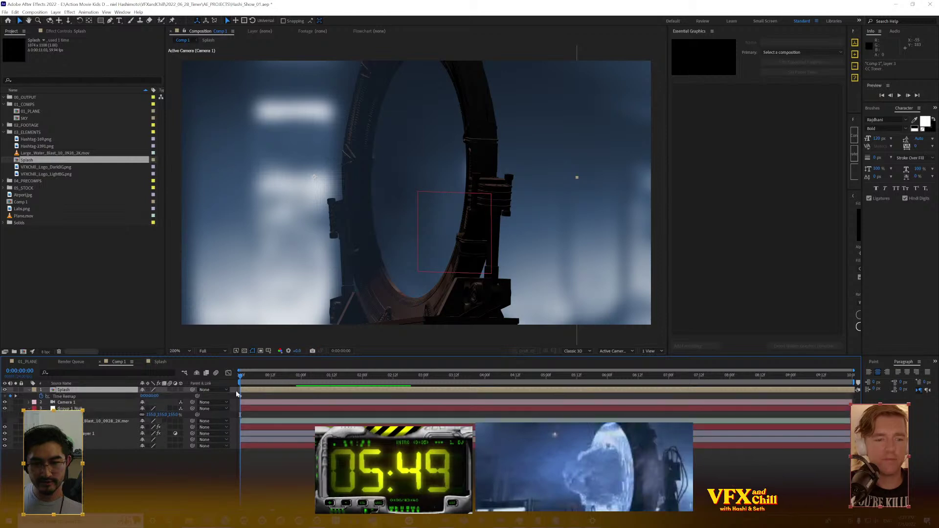
Go to 0:00:01:04 in Comp 1 and scale the Splash layer uniformly to 30%
left_click_drag(255, 379, 312, 377)
key("s")
left_click_drag(149, 395, 114, 412)
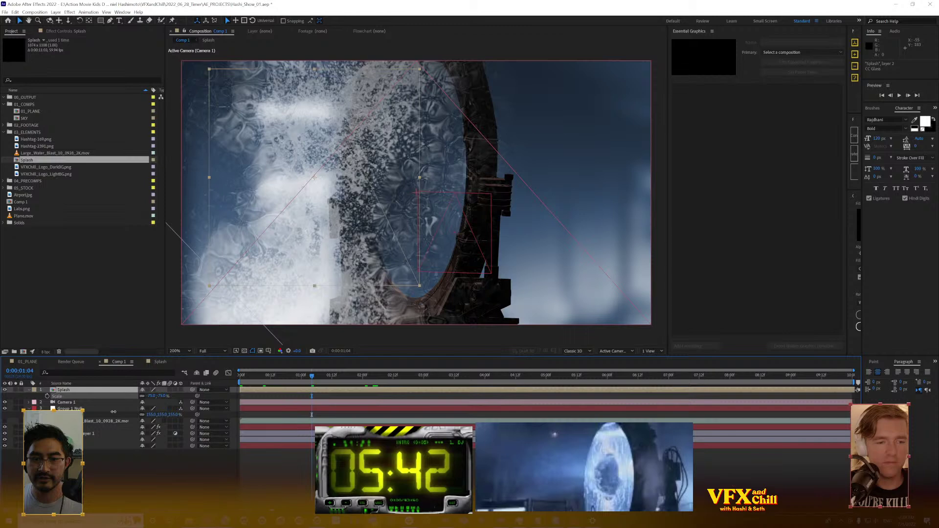
left_click(150, 396)
type("403")
key("Tab")
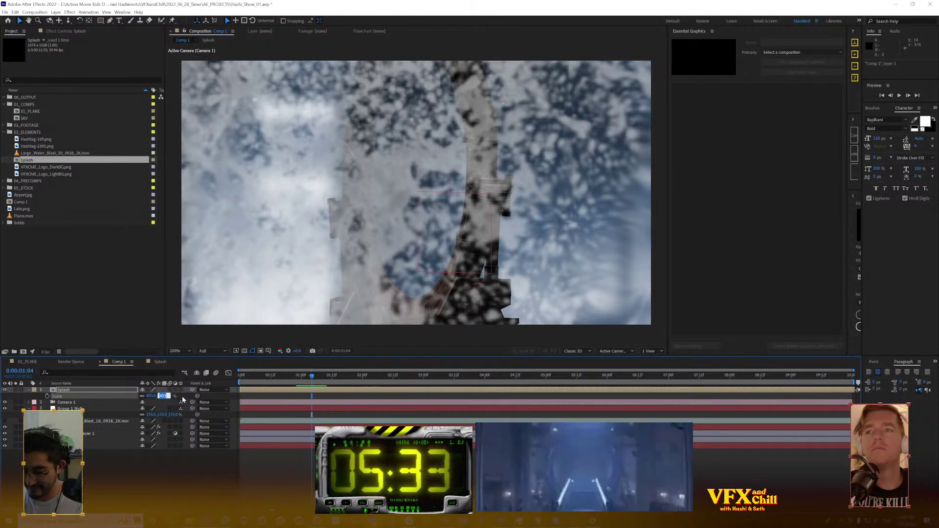
type("30")
key("Return")
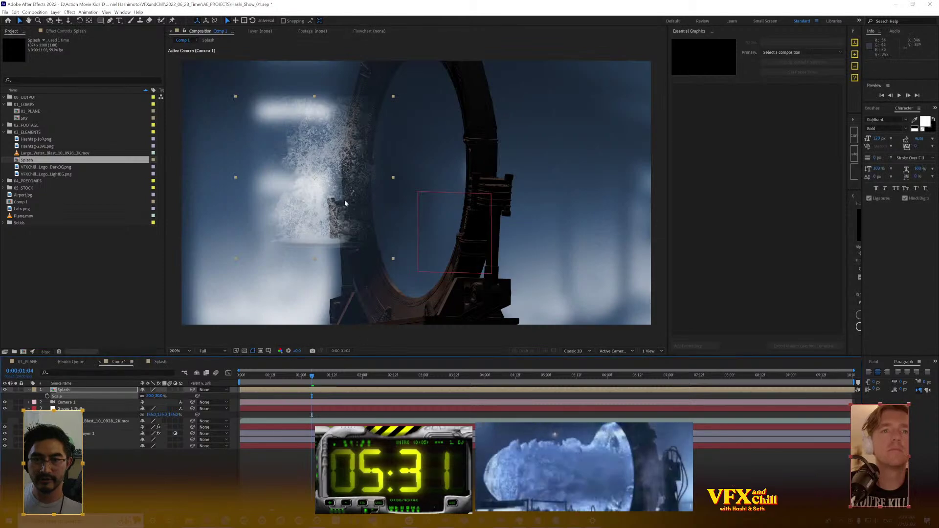
Rotate the Splash layer by -90° so the water blast shoots sideways out of the gate
key("w")
left_click_drag(262, 76, 199, 179)
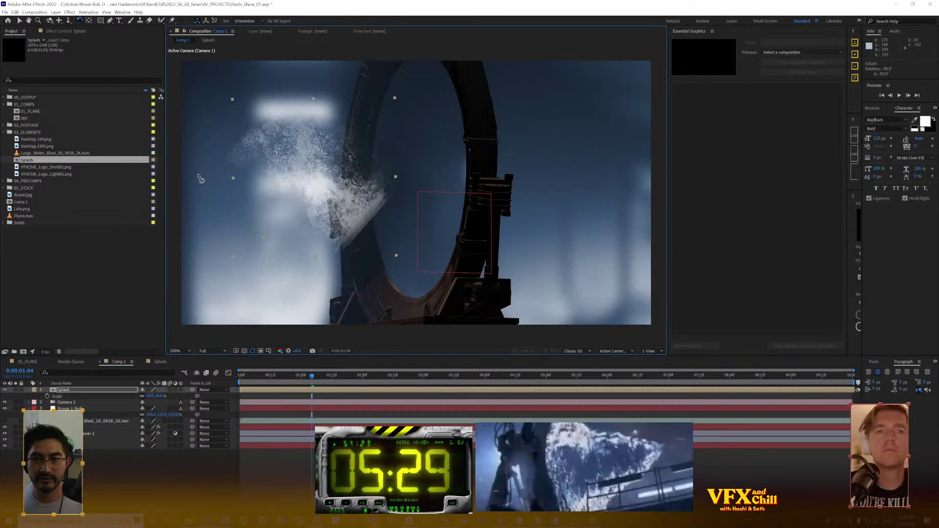
Keyframe the Splash layer's Time Remap at 0:00:00:19 and paste its first keyframe at 0:00:01:13 so the blast plays back in reverse
left_click_drag(292, 377, 248, 378)
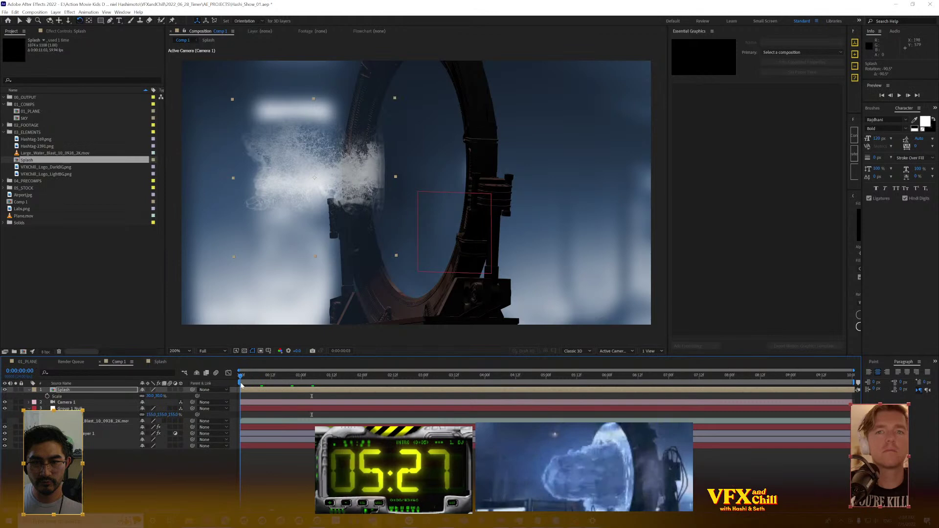
key("ctrl+alt+t")
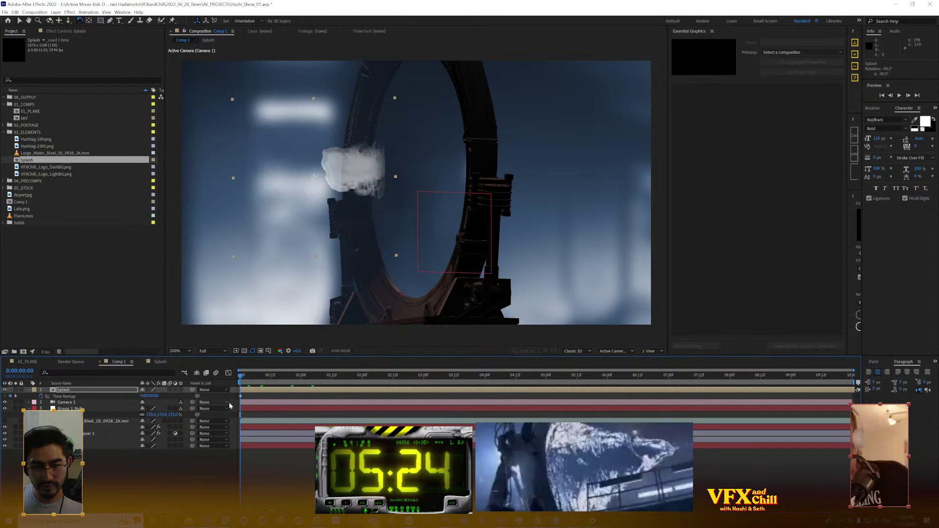
left_click_drag(260, 383, 288, 385)
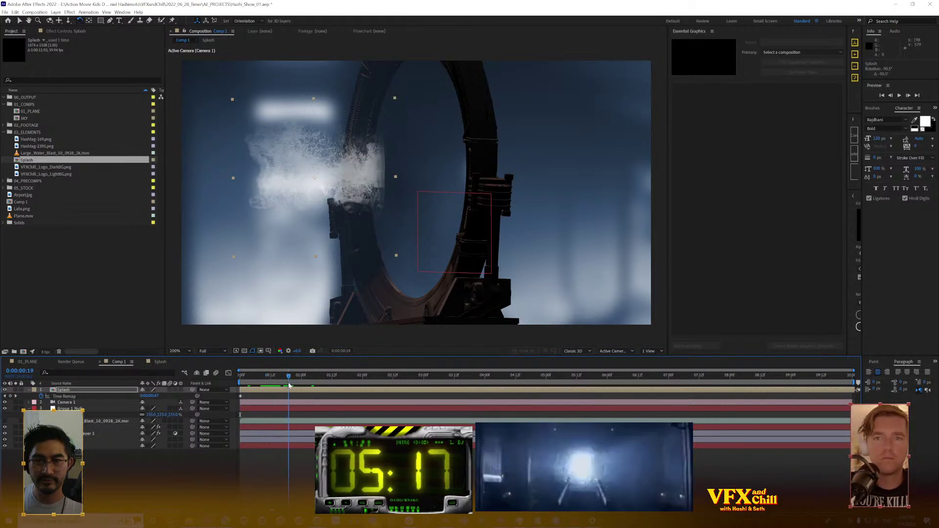
left_click(10, 397)
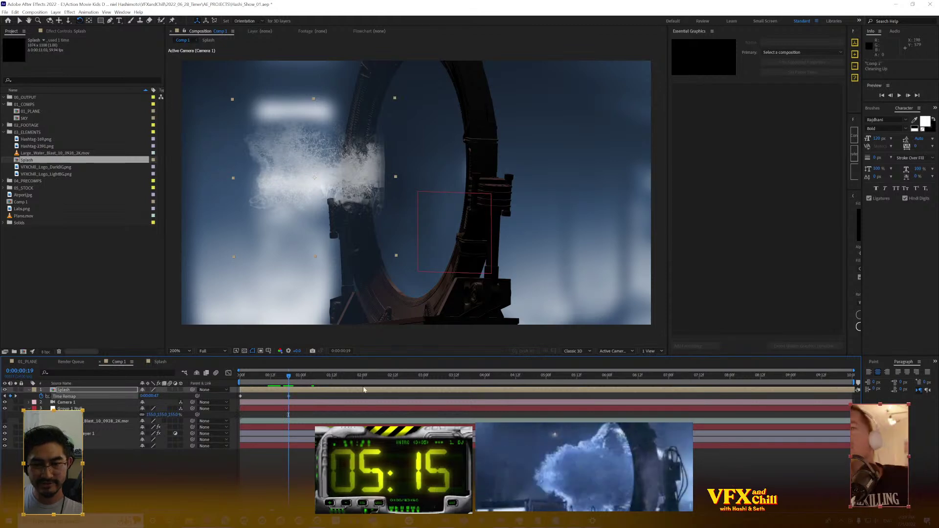
left_click(334, 376)
key("ctrl+c")
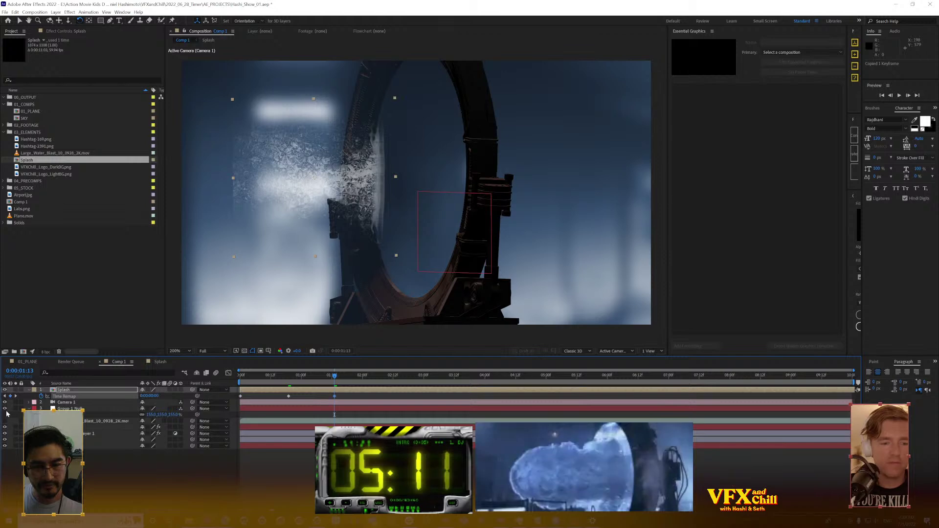
key("ctrl+v")
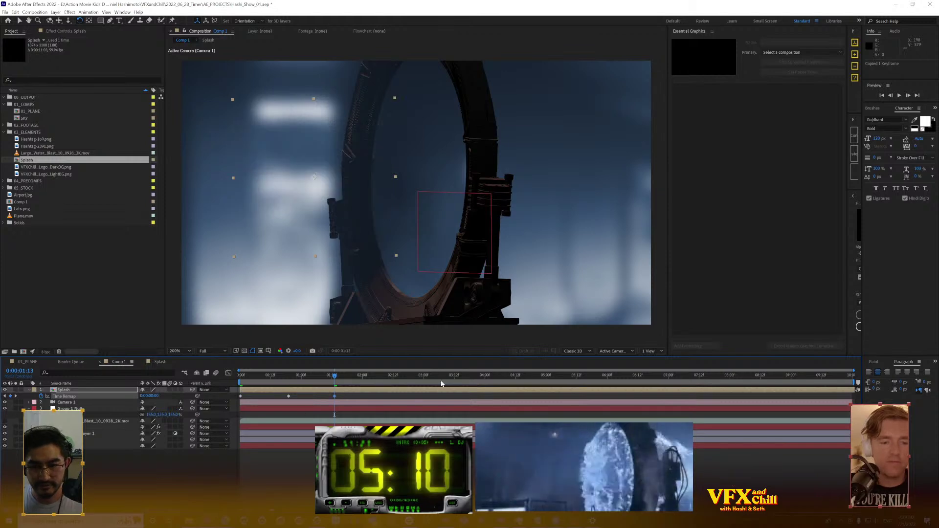
left_click(15, 397)
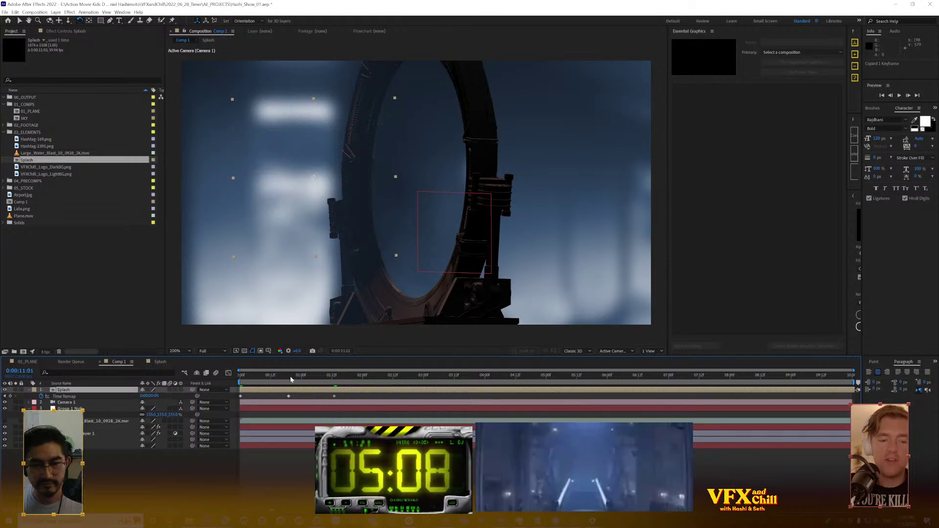
Scale the Splash layer uniformly to 60% from the first frame and preview the blast
key("Home")
key("v")
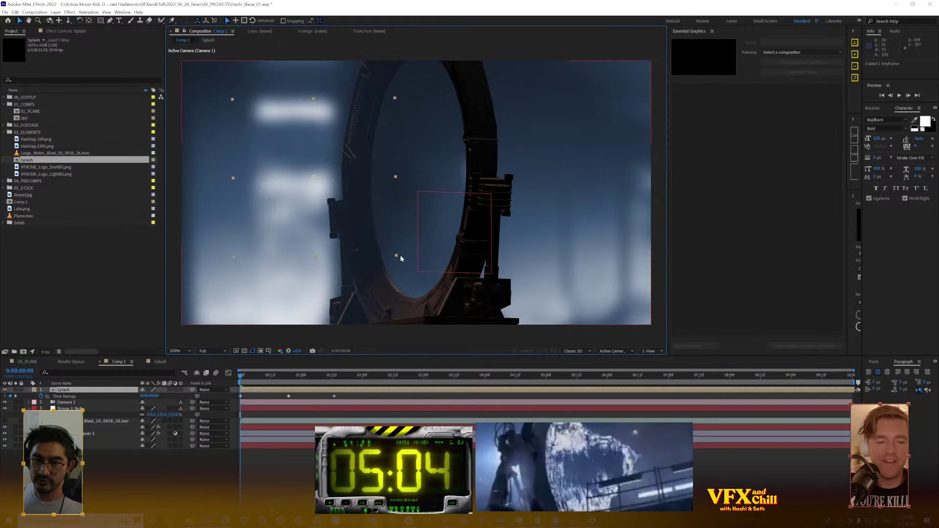
left_click_drag(397, 255, 455, 324)
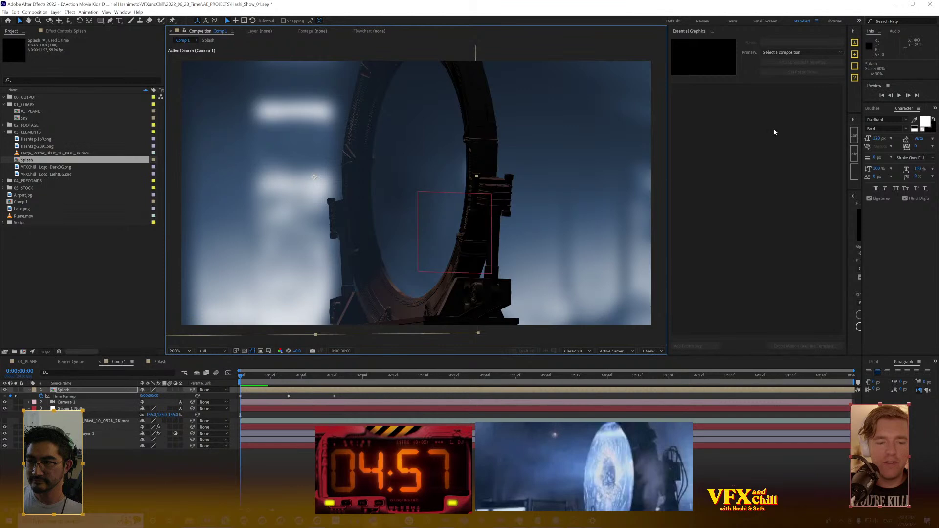
key("space")
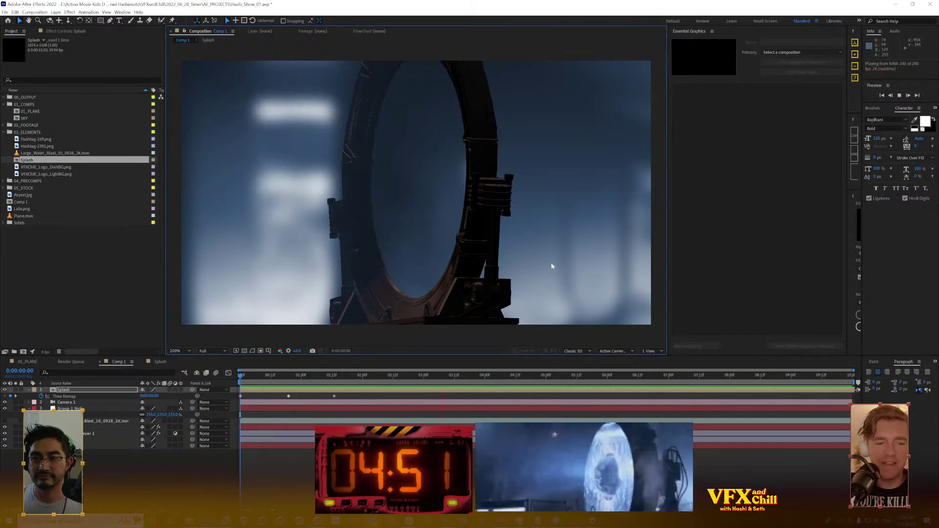
key("space")
left_click_drag(310, 375, 261, 375)
left_click(249, 382)
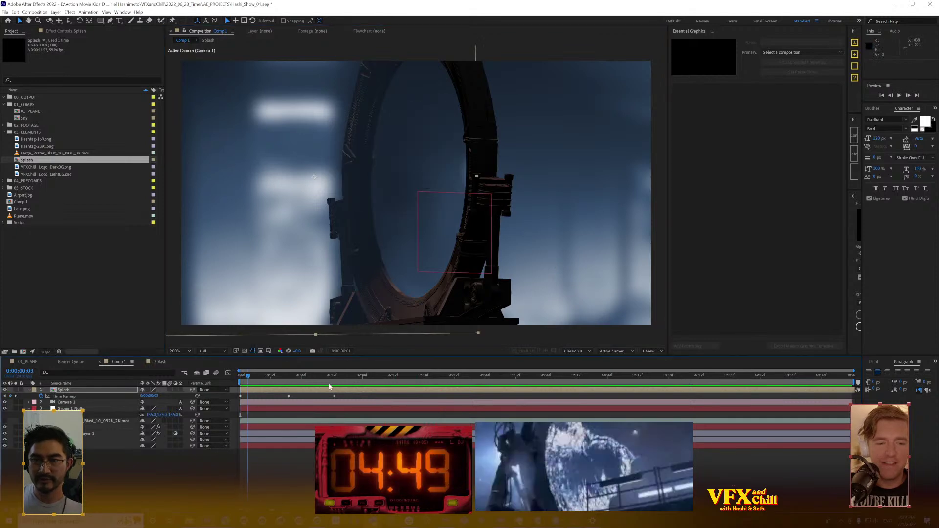
Go to 0:00:00:17 and move the Splash layer over the gate opening, to position about 242.5, 174
left_click(283, 382)
left_click(78, 393)
left_click_drag(353, 183, 373, 179)
key("comma")
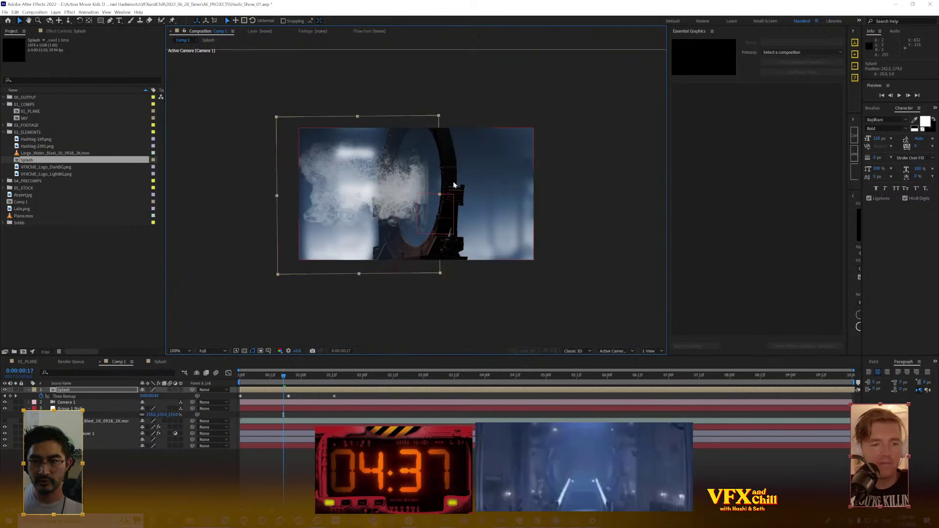
Apply the Reflection effect to the Splash layer and move its axis's upper end to the top of the gate opening
key("ctrl+space")
type("refl")
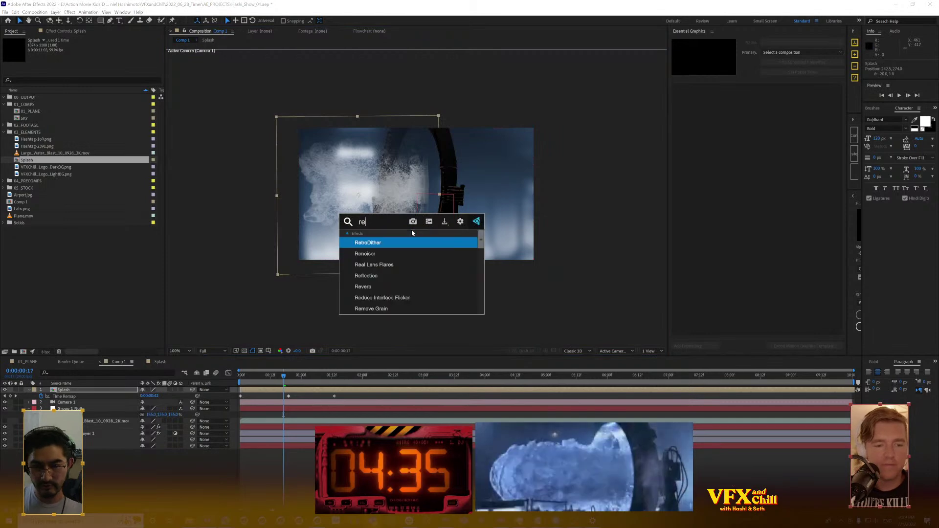
key("Return")
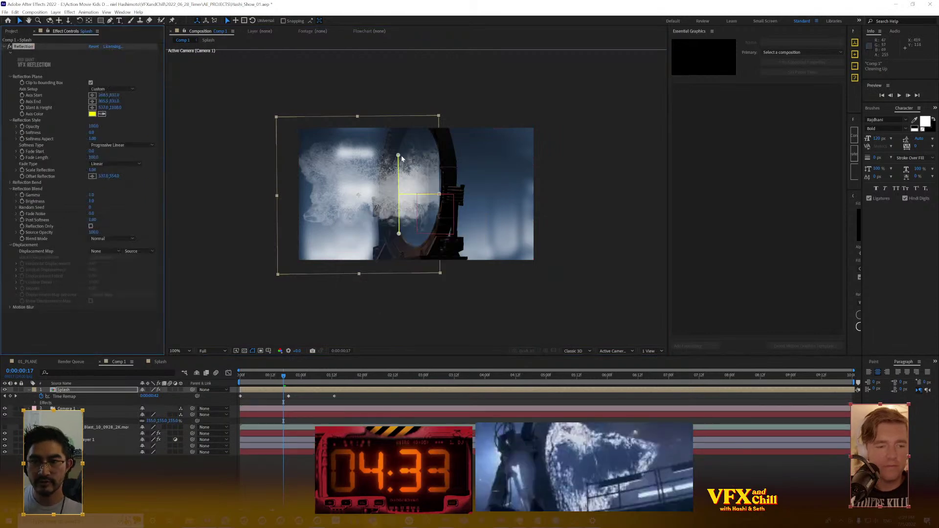
left_click_drag(398, 157, 414, 125)
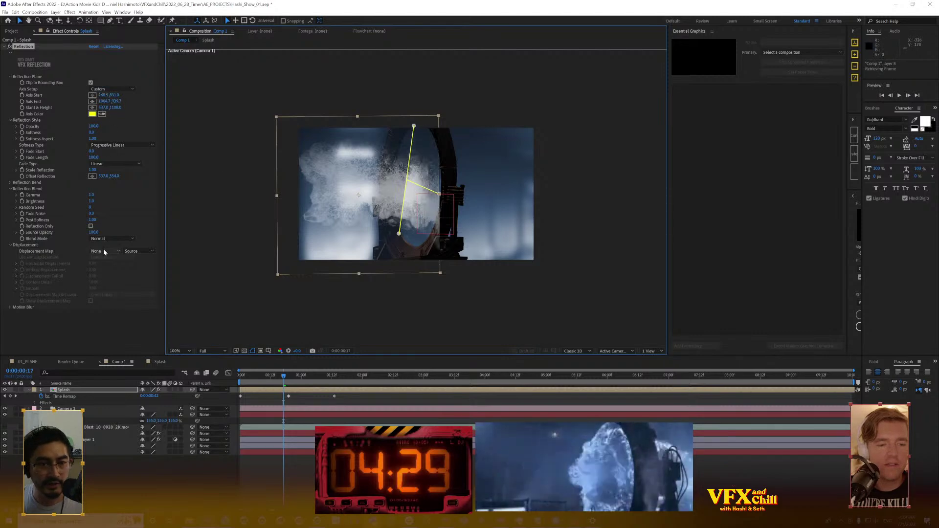
Turn off Clip to Bounding Box for the reflection and move its axis's lower end to the bottom of the gate opening
left_click(91, 83)
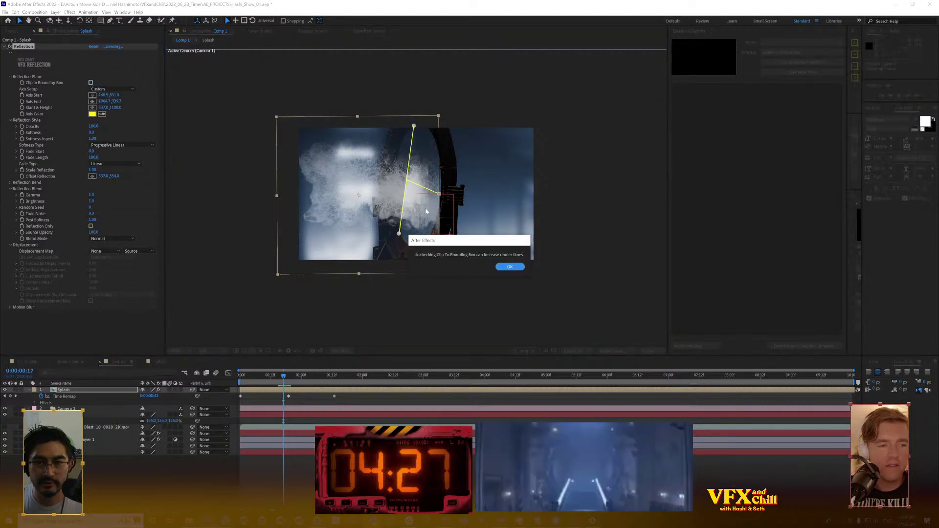
left_click(508, 267)
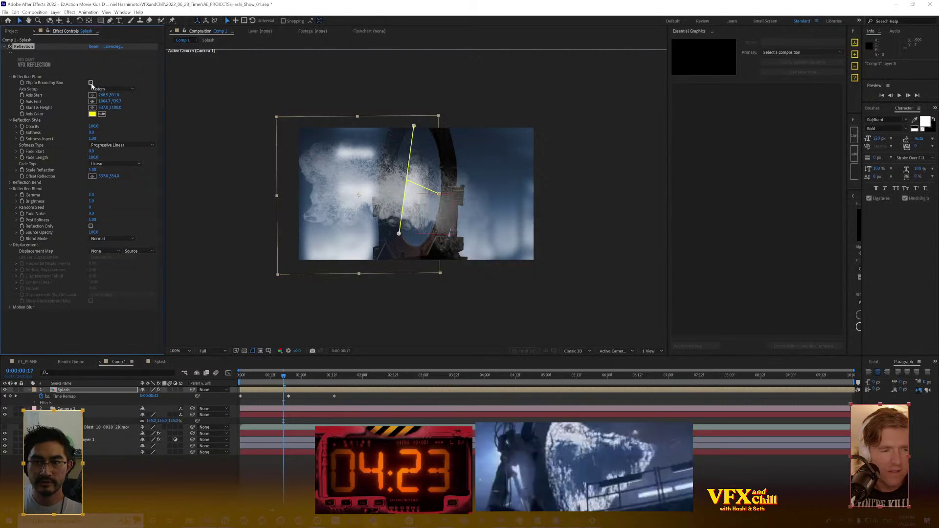
left_click_drag(401, 240, 417, 249)
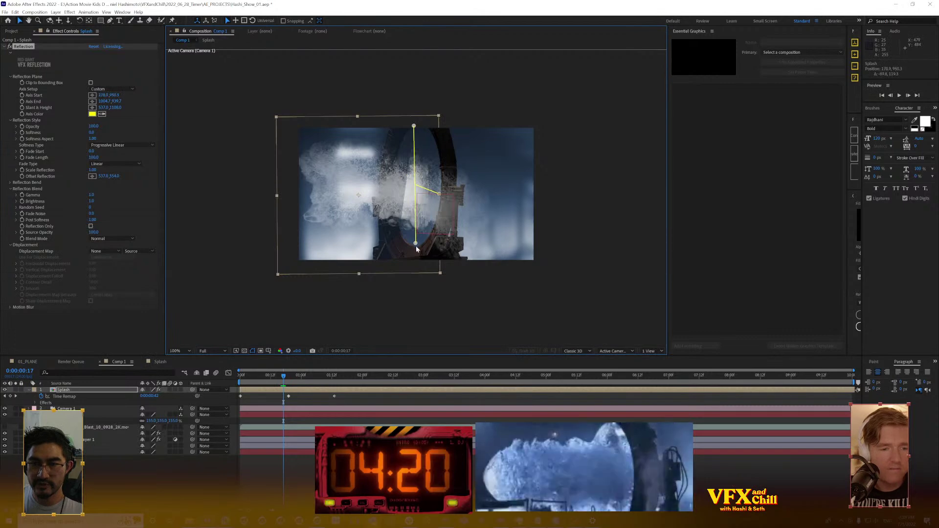
Try a distant Slant & Height point for the reflection with Clip to Bounding Box enabled
scroll(386, 187, "up", 2)
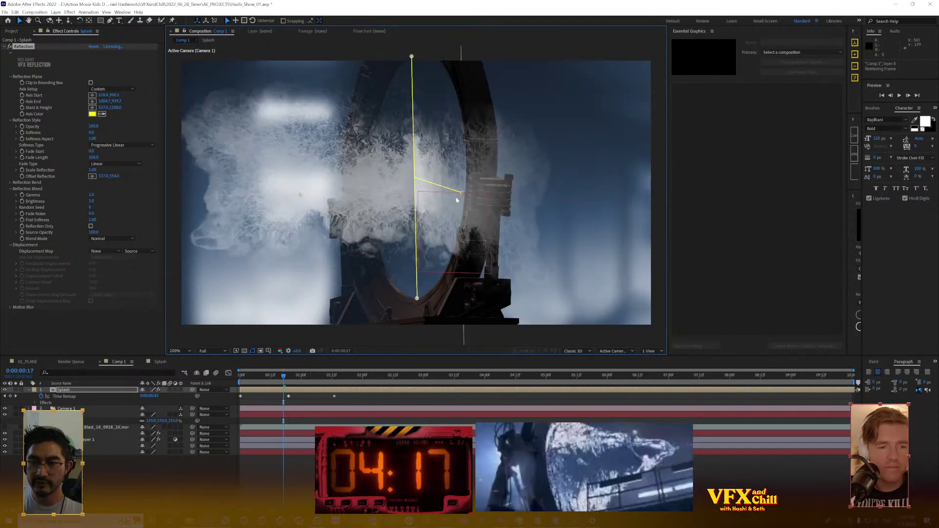
scroll(466, 190, "up", 2)
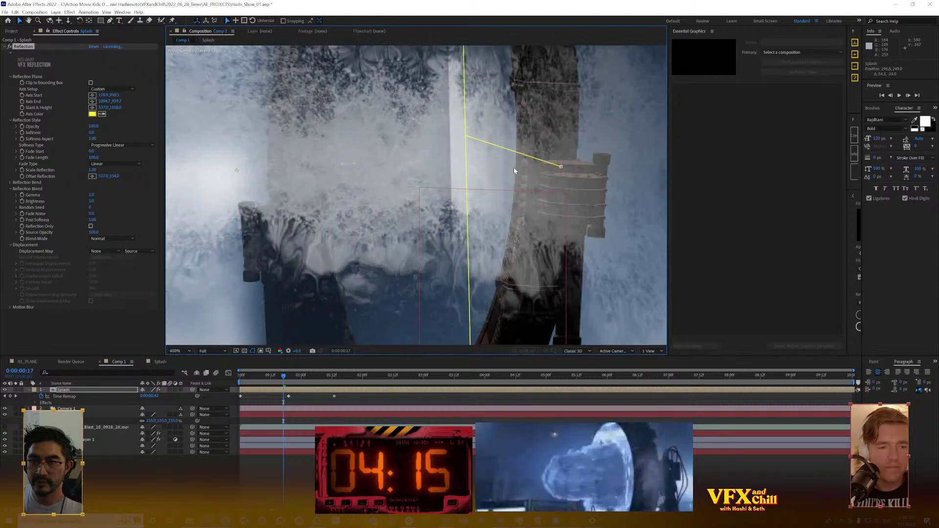
scroll(514, 168, "down", 6)
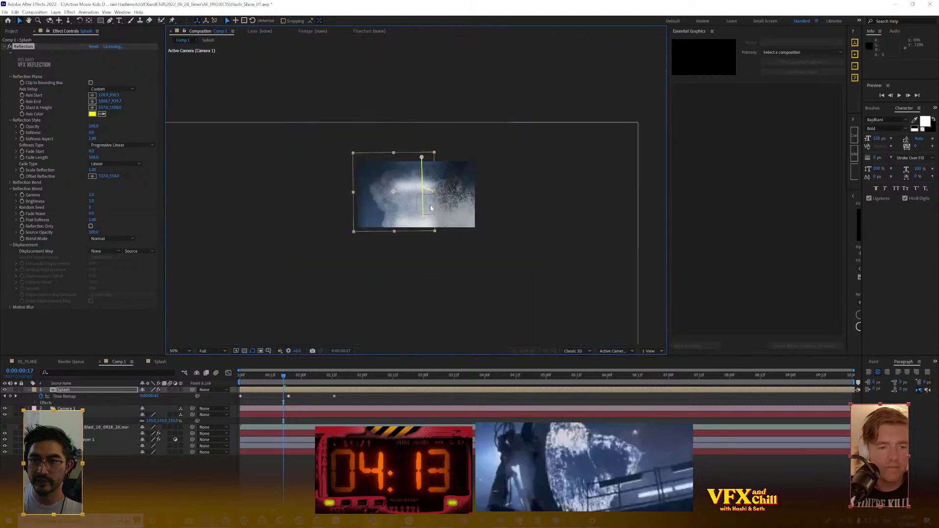
left_click_drag(429, 202, 91, 83)
left_click(90, 82)
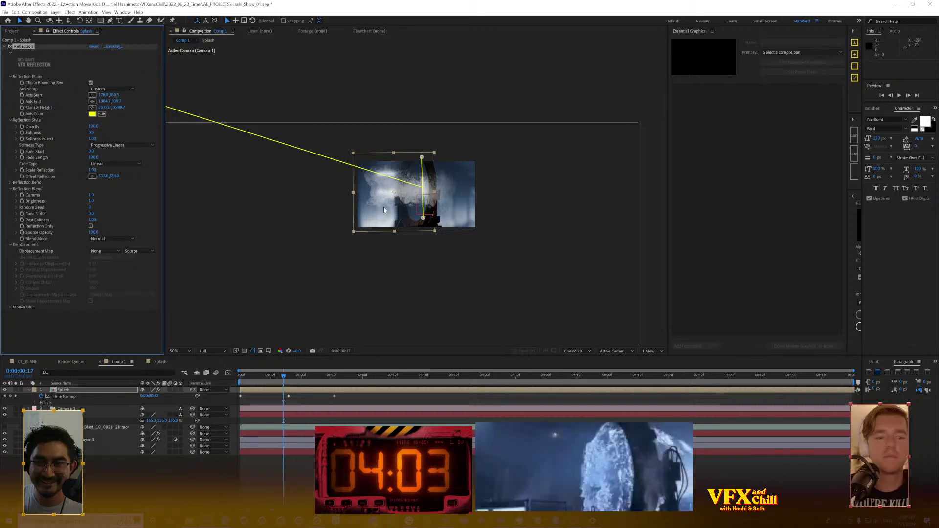
scroll(417, 197, "up", 2)
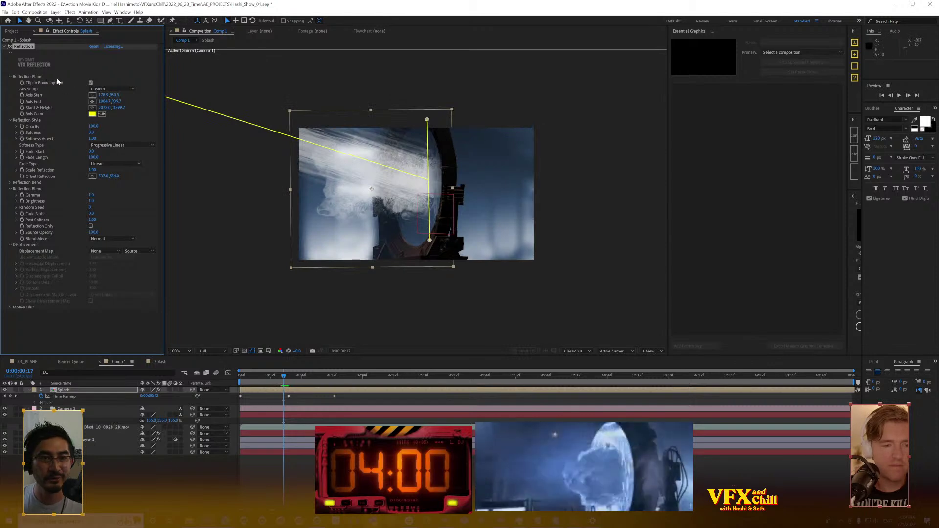
left_click(91, 83)
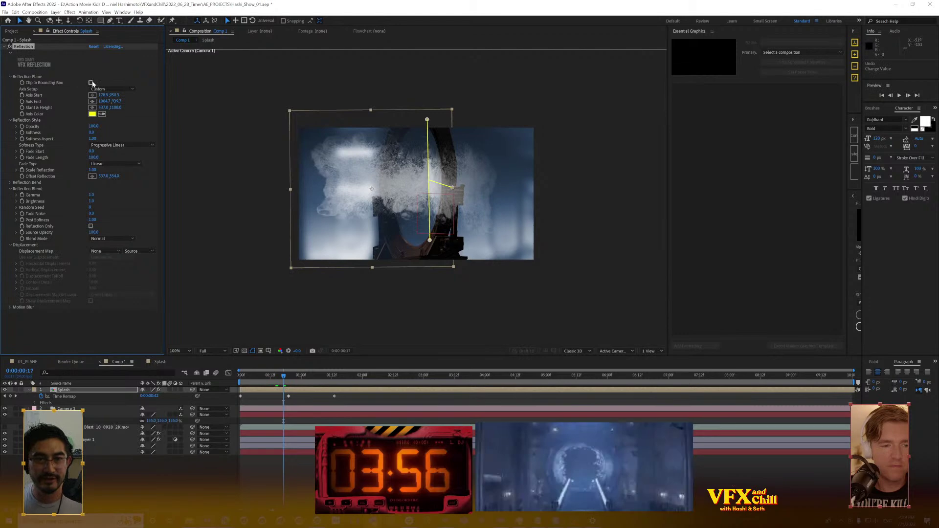
Enable Clip to Bounding Box for the reflection, move its Slant & Height point to about 587, 1116 and preview the blast
left_click(90, 82)
left_click_drag(404, 189, 445, 184)
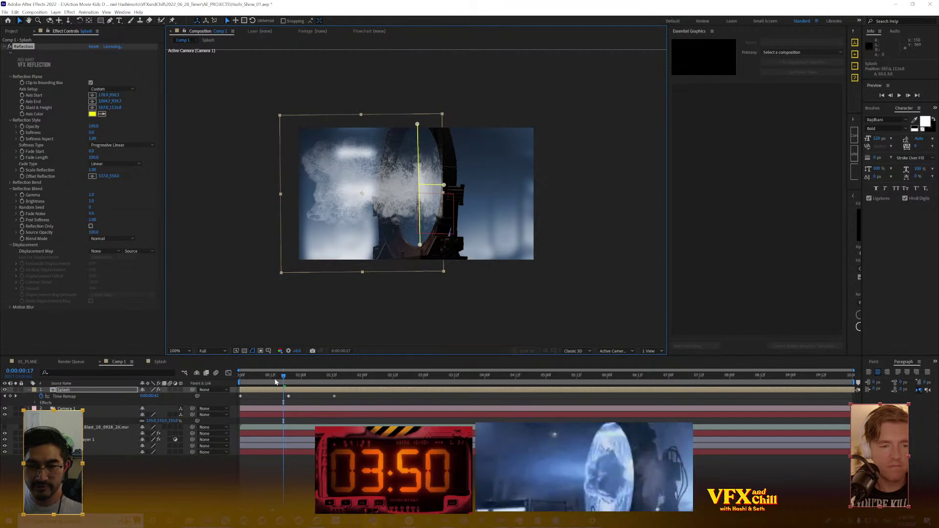
key("space")
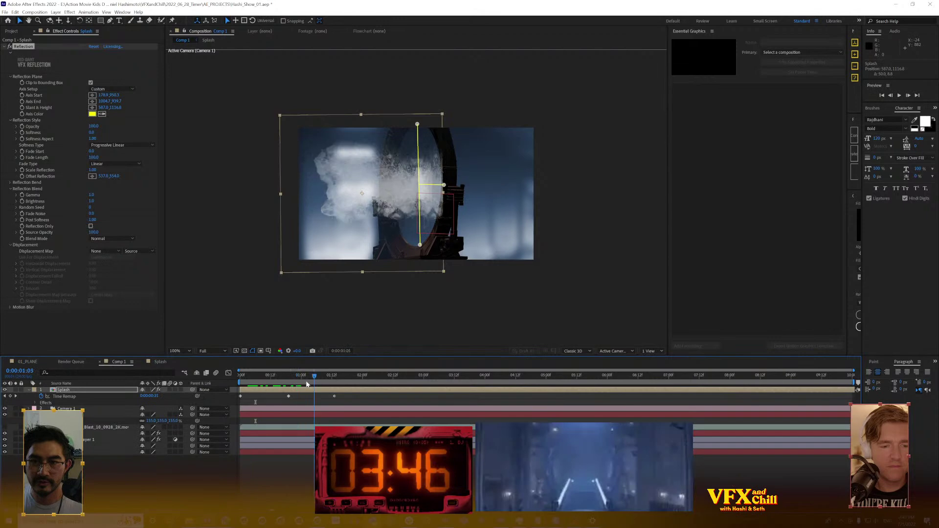
right_click(263, 390)
left_click(303, 451)
Rename the black solid layer carrying the Element effect as ELEMENT
left_click(96, 452)
left_click(93, 447)
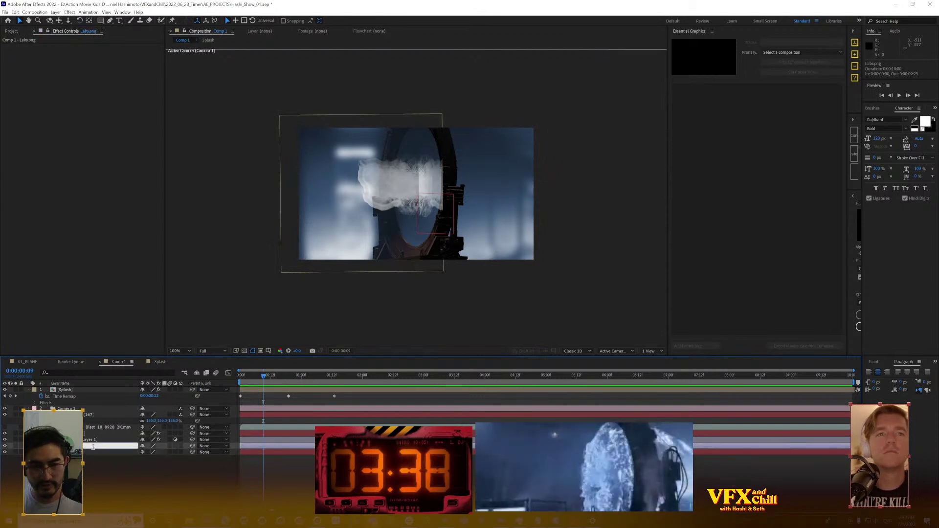
left_click(97, 434)
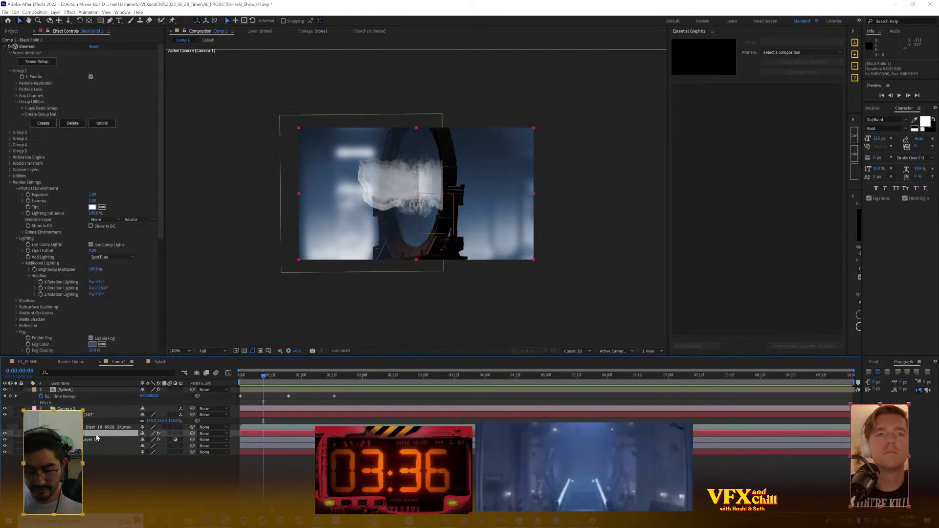
type("ELEMENT")
key("Return")
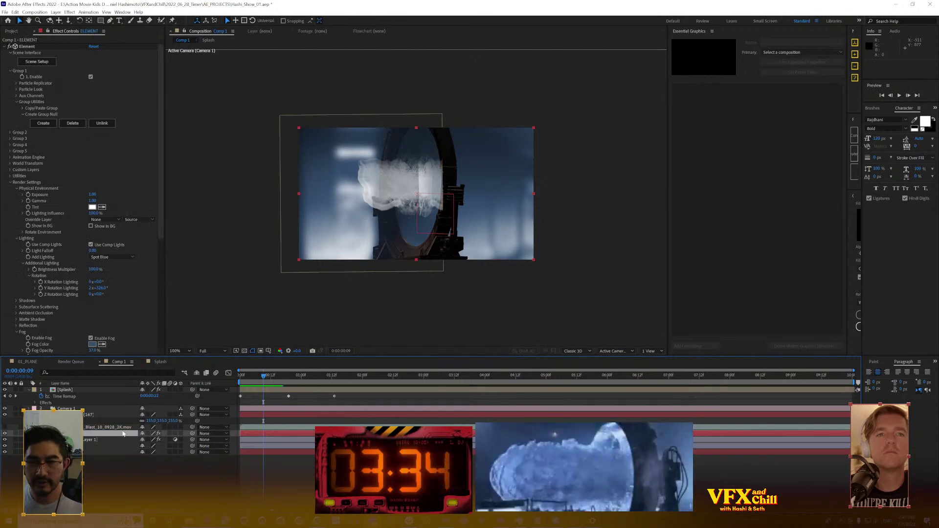
Go to 0:00:01:00 and create a new composition-size black solid above the ELEMENT layer
left_click_drag(287, 381, 301, 380)
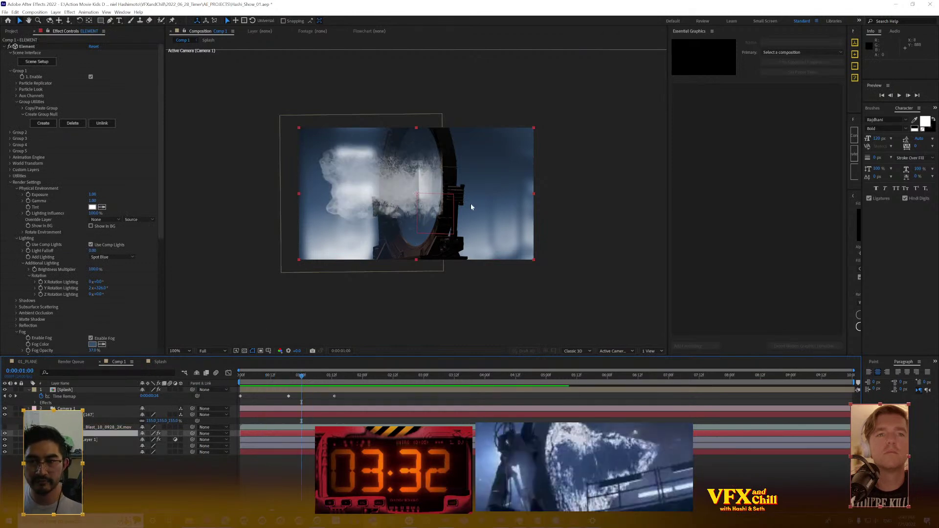
left_click(56, 12)
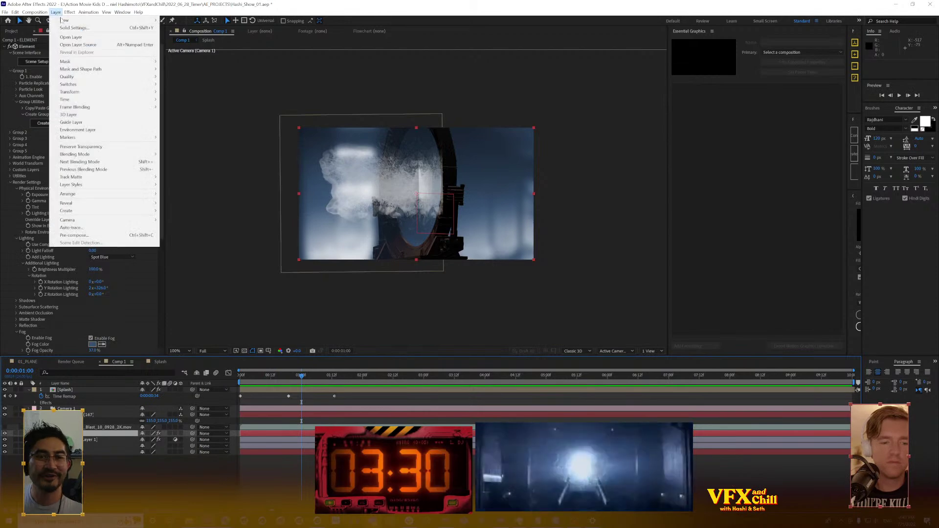
left_click(56, 12)
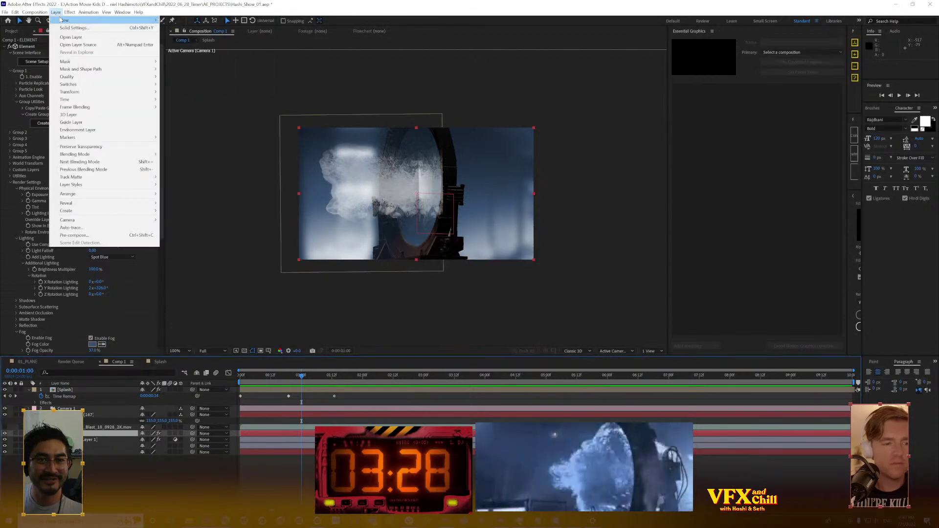
mouse_move(68, 21)
left_click(210, 28)
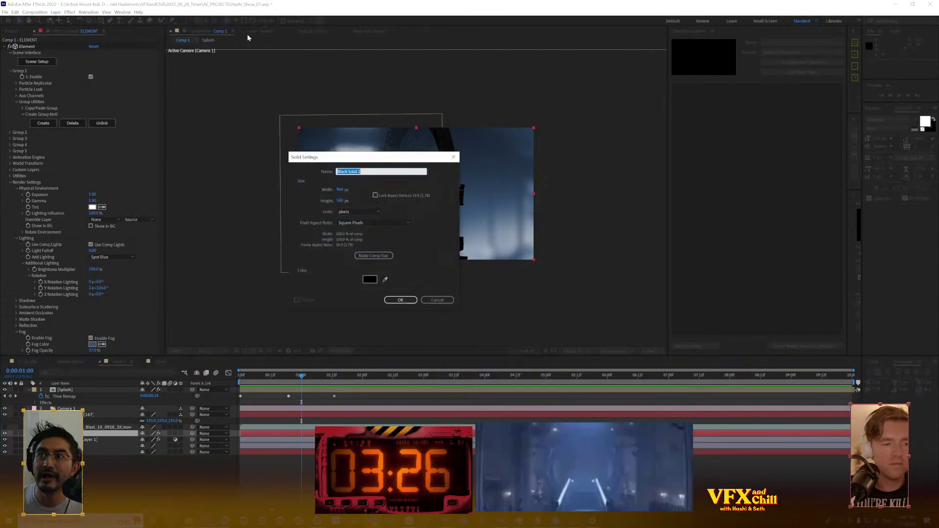
left_click(400, 300)
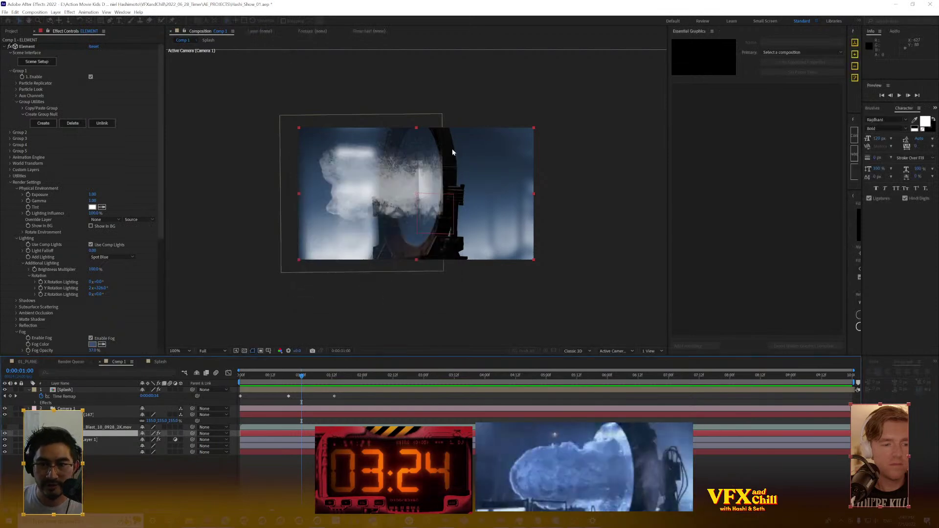
Solo the new black solid above the ELEMENT layer and apply the Trapcode Mir effect to it
scroll(452, 173, "up", 2)
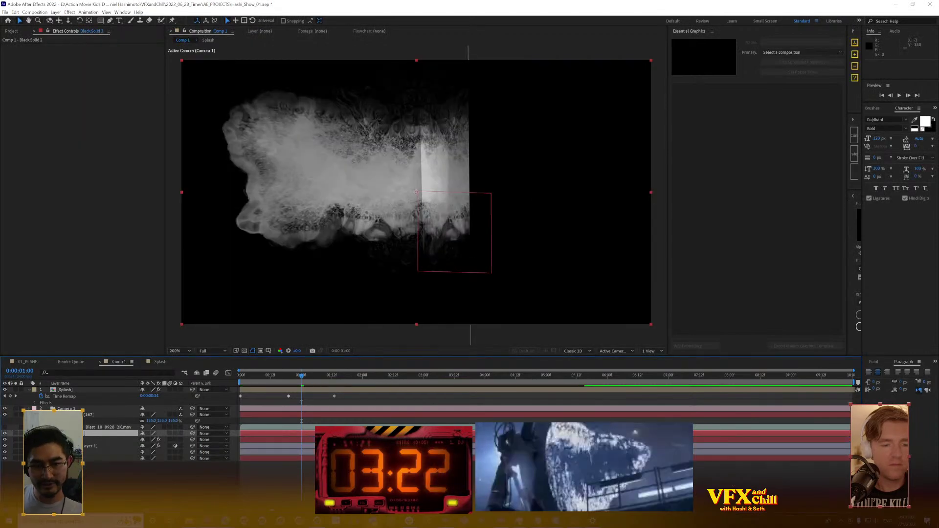
left_click(16, 434)
key("ctrl+space")
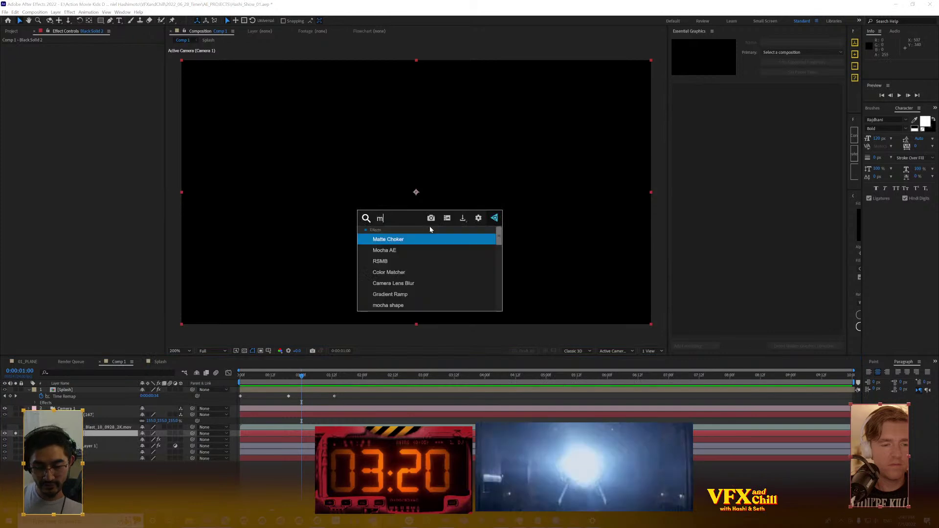
type("mir")
key("Return")
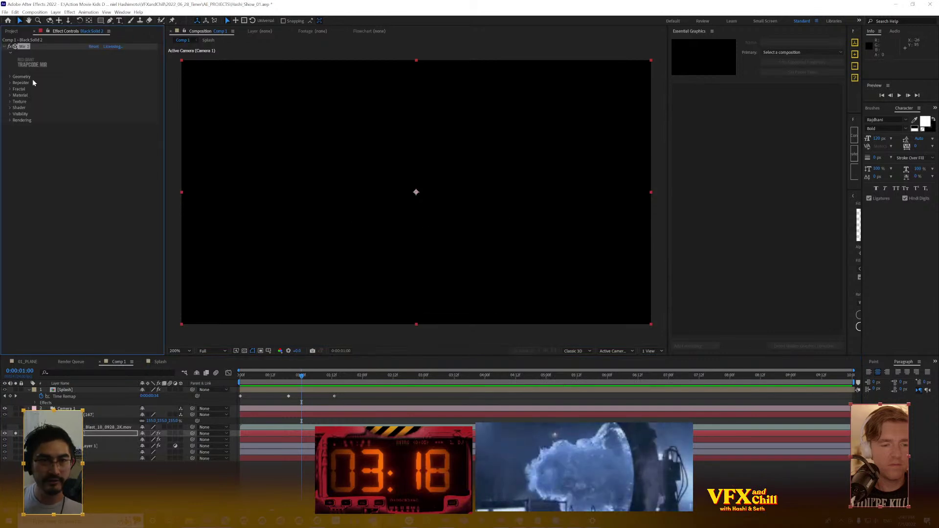
Set Mir's base geometry to a 3D model and choose the Cone from the Geometry collection
left_click(11, 77)
left_click(103, 82)
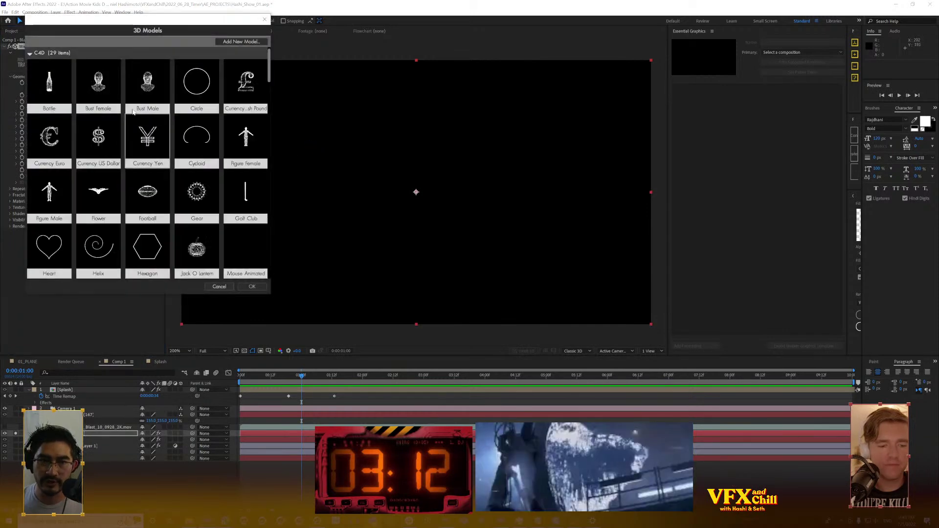
scroll(182, 151, "down", 10)
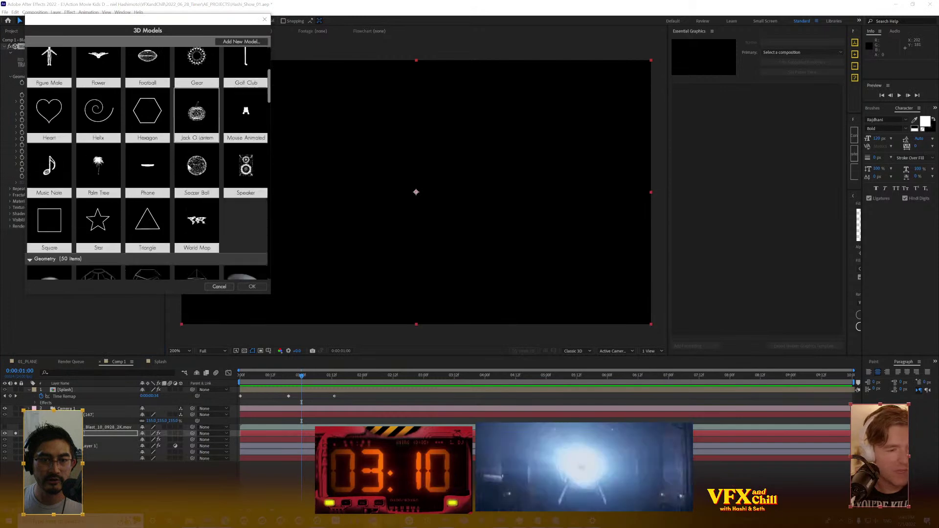
left_click(195, 205)
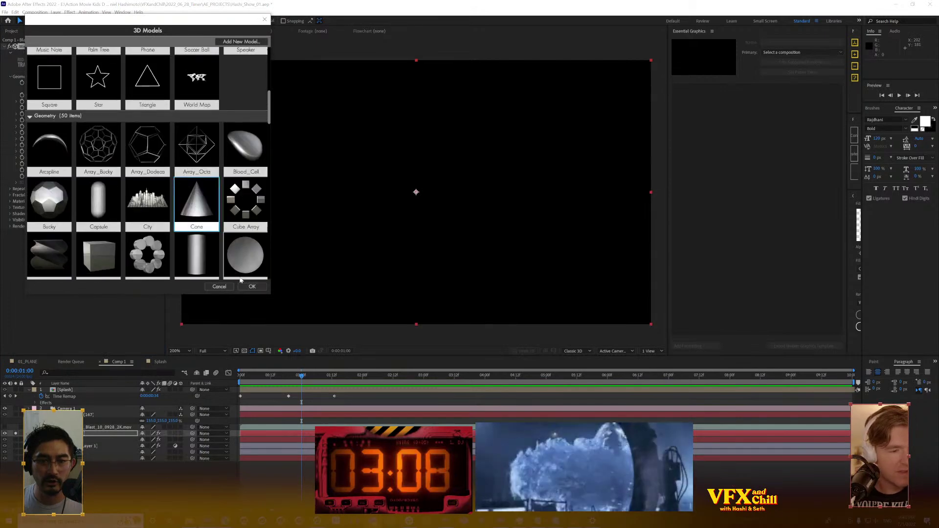
left_click(252, 287)
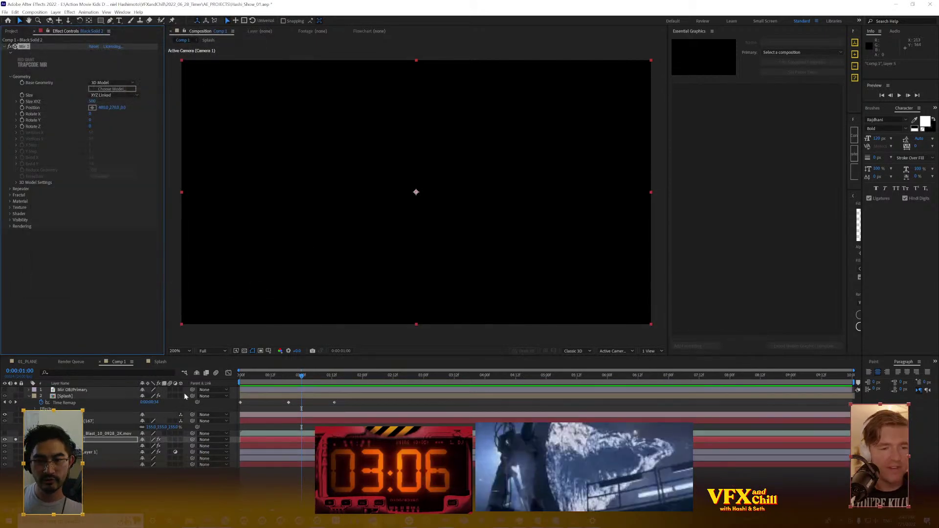
Examine Mir's Repeater and Fractal settings, and check the camera layer's solo and visibility states at the first frame
left_click(11, 189)
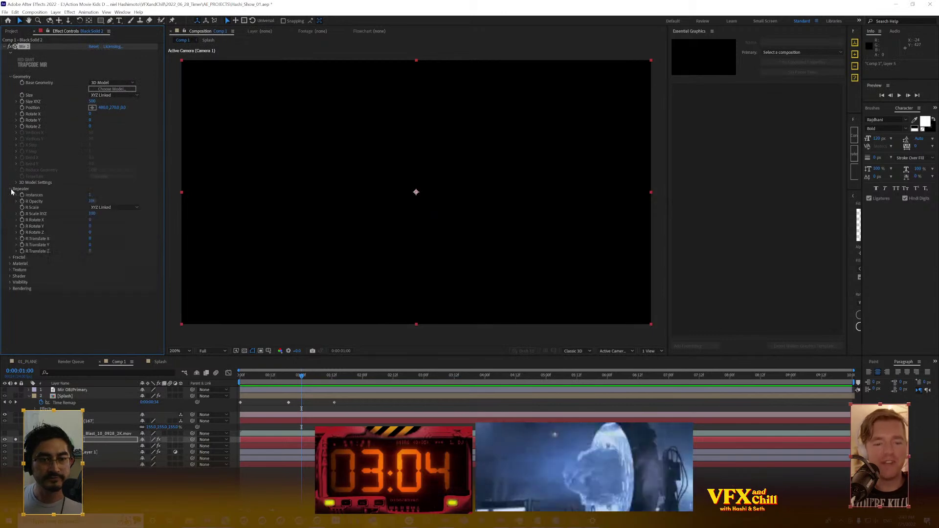
left_click(10, 258)
scroll(126, 278, "down", 2)
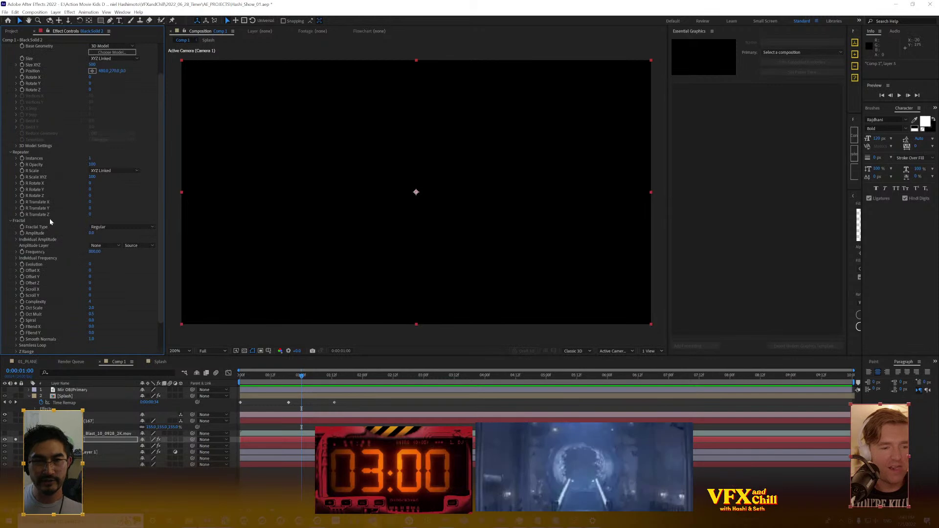
left_click(87, 442)
key("period")
key("comma")
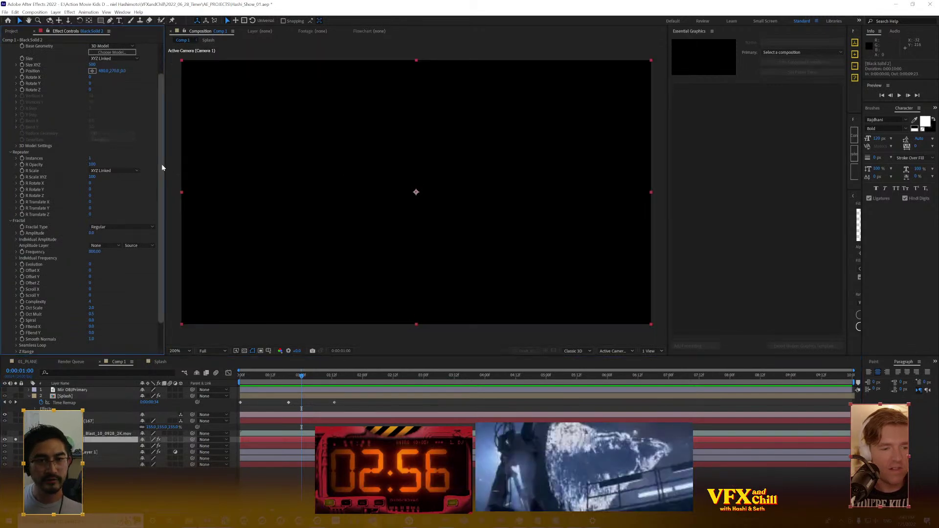
left_click_drag(162, 166, 158, 117)
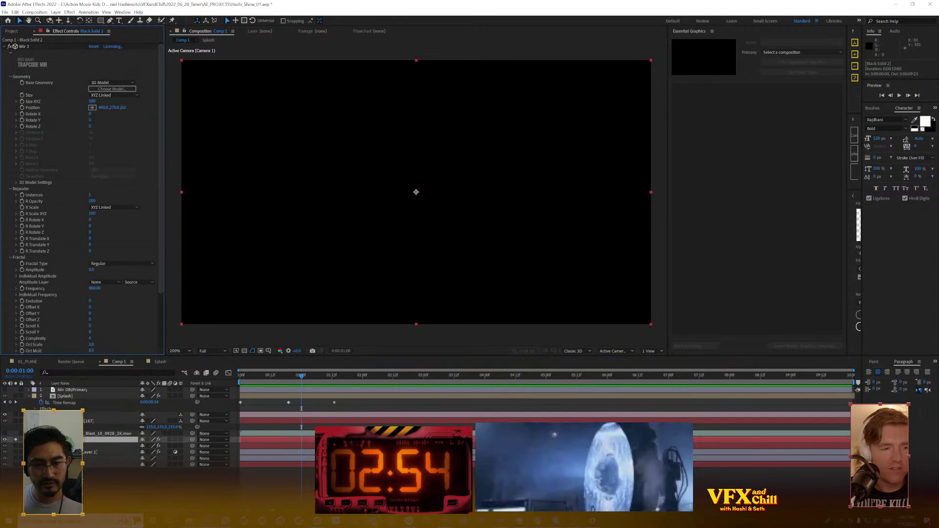
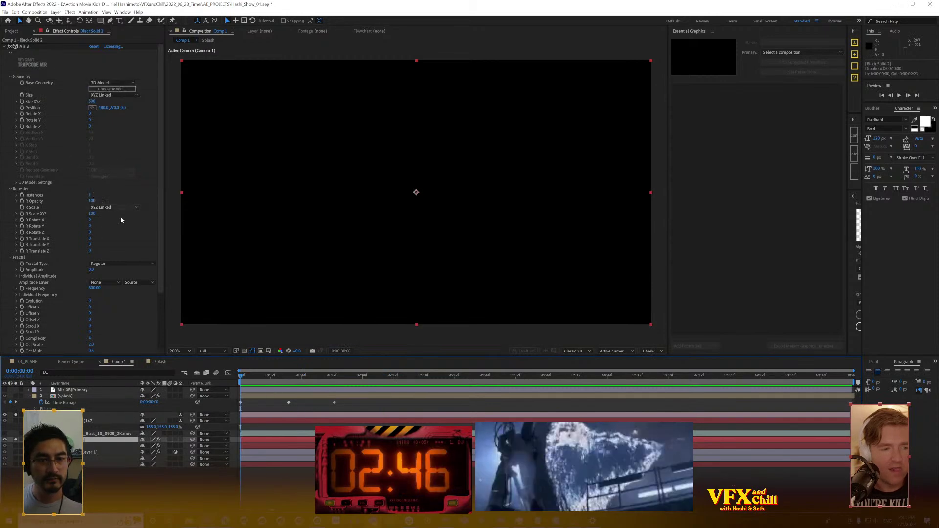
left_click(29, 188)
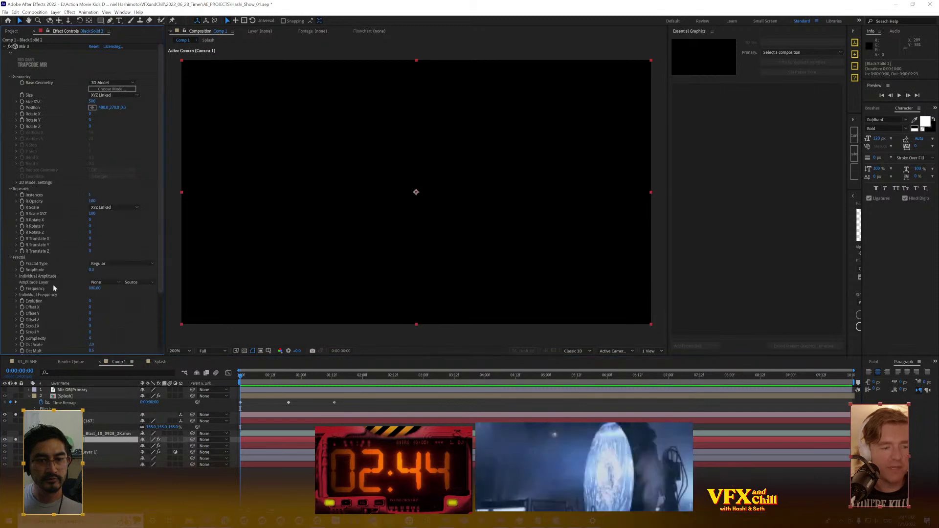
left_click(15, 415)
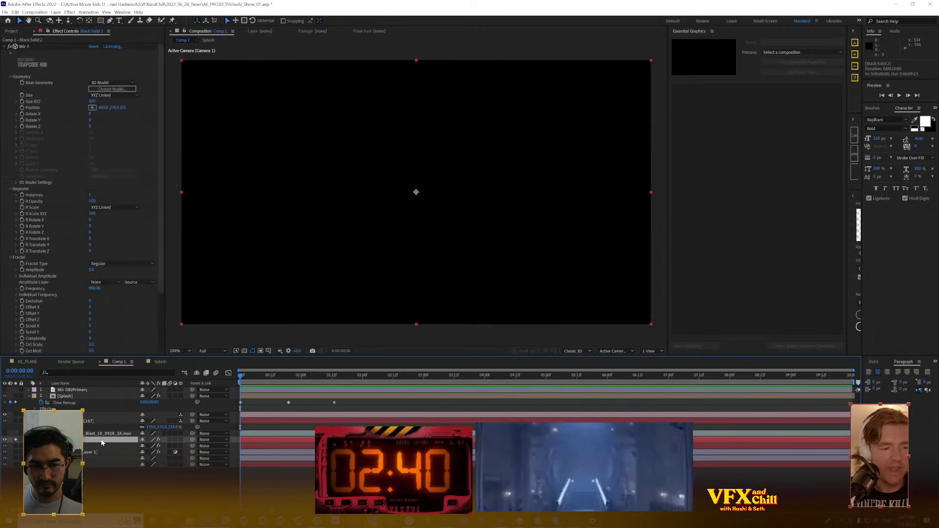
left_click(6, 415)
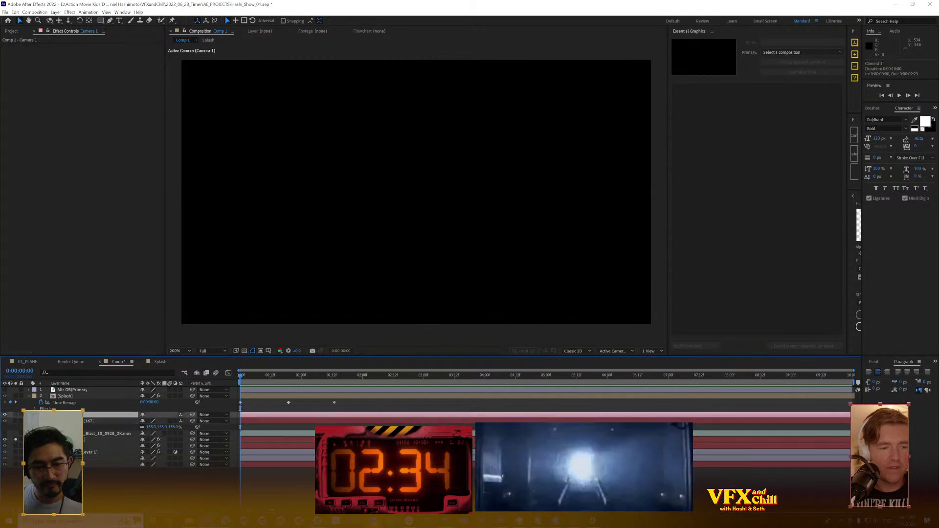
left_click(107, 439)
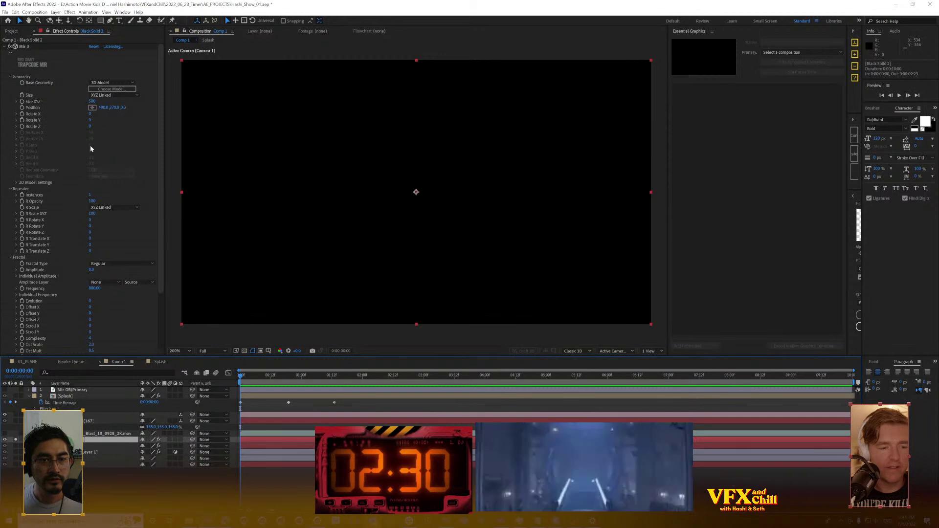
Create a control null from Mir's 3D Model Settings and rotate it to a Y orientation of about 46°
left_click(16, 181)
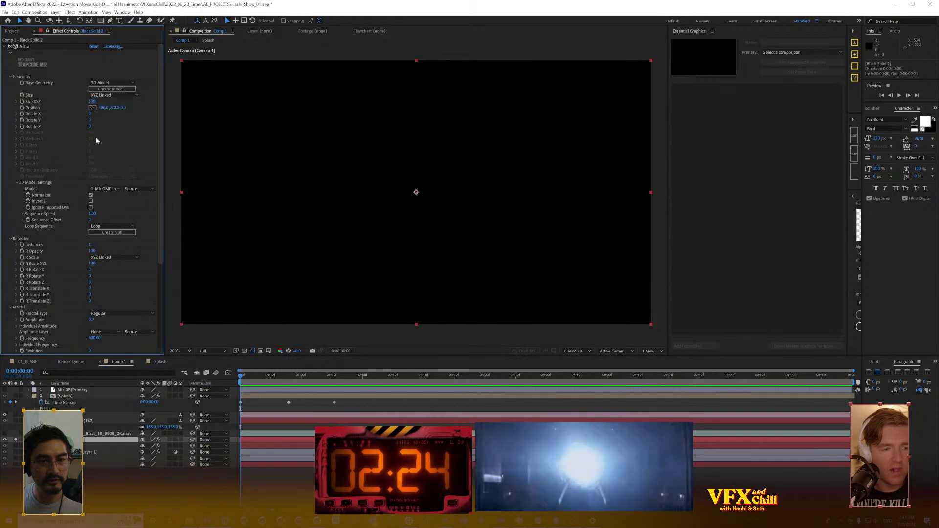
left_click(111, 232)
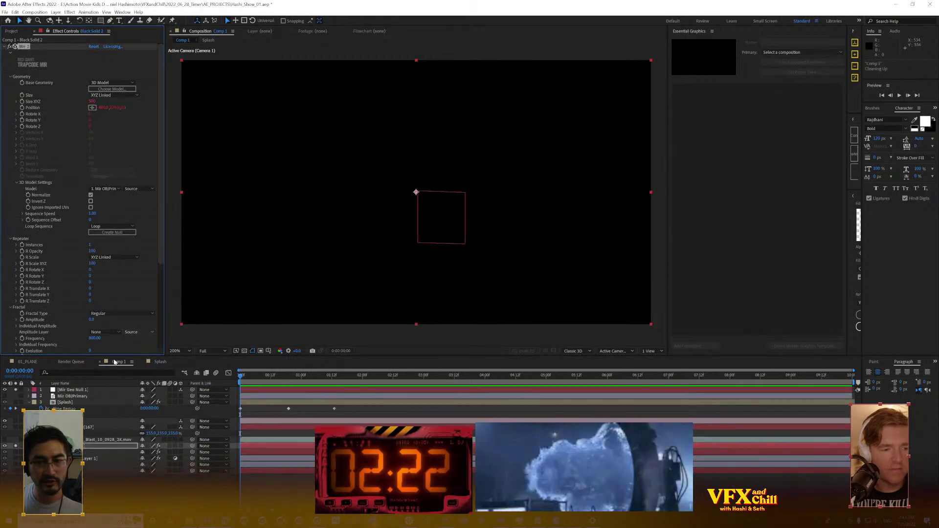
left_click(88, 390)
key("w")
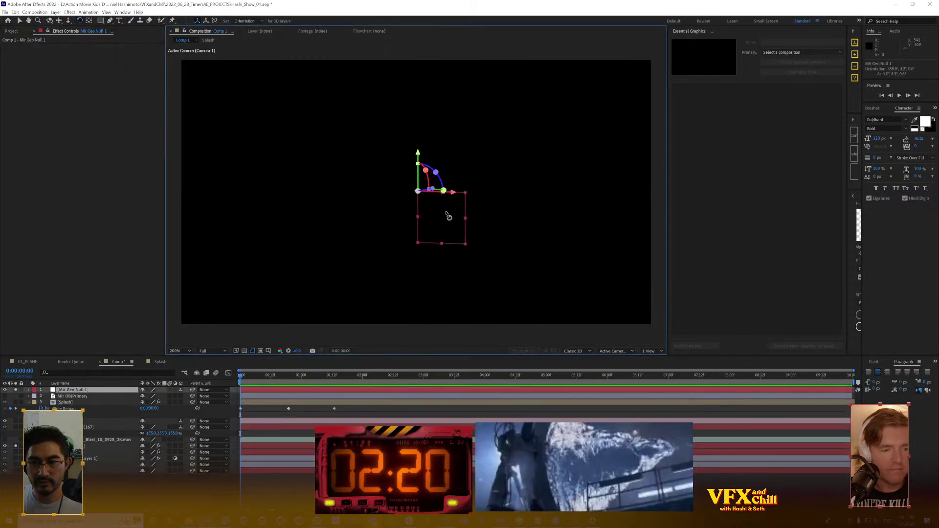
left_click_drag(435, 216, 414, 212)
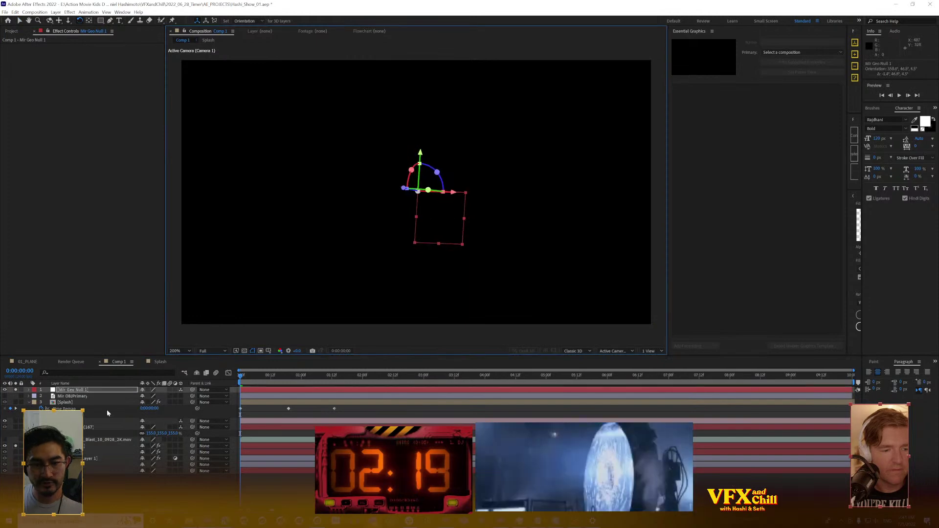
Compare the cone with Camera 1 hidden and shown, and scale the Mir Geo null up to about 175%
left_click(5, 422)
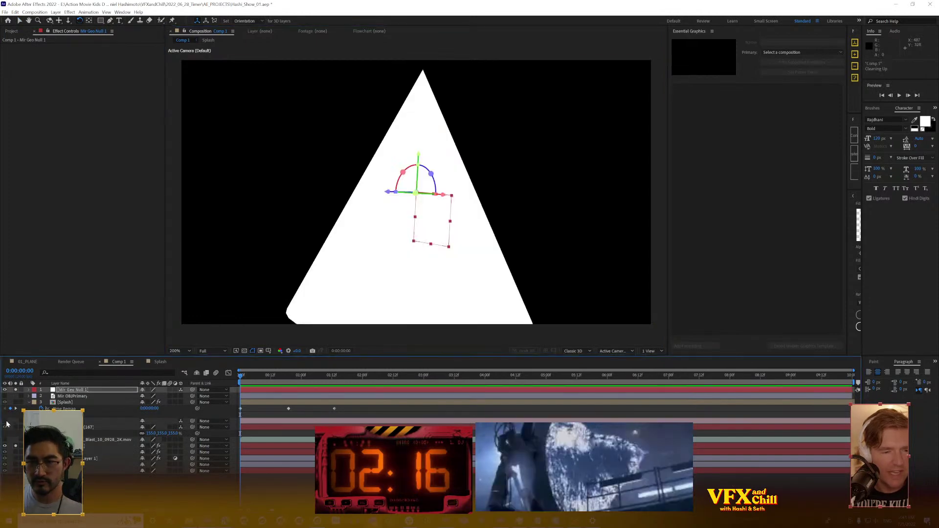
left_click(6, 421)
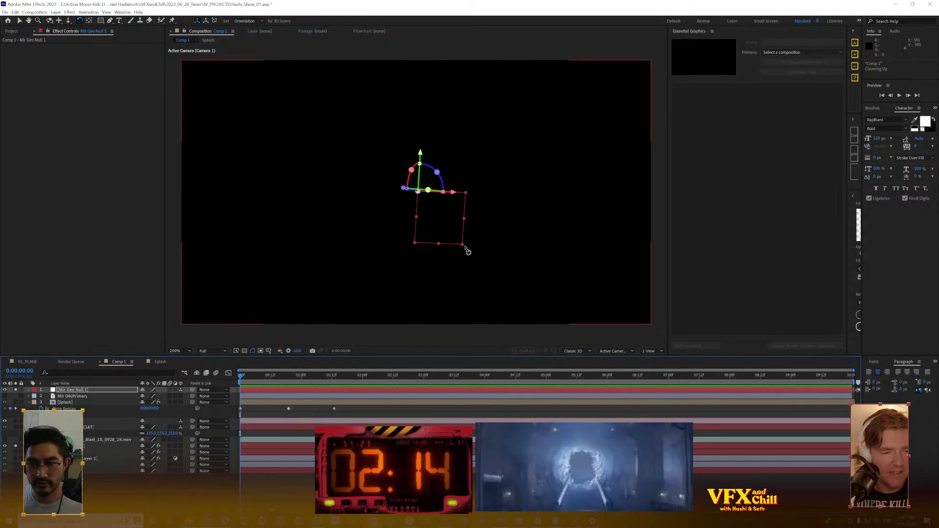
key("v")
left_click_drag(468, 251, 498, 277)
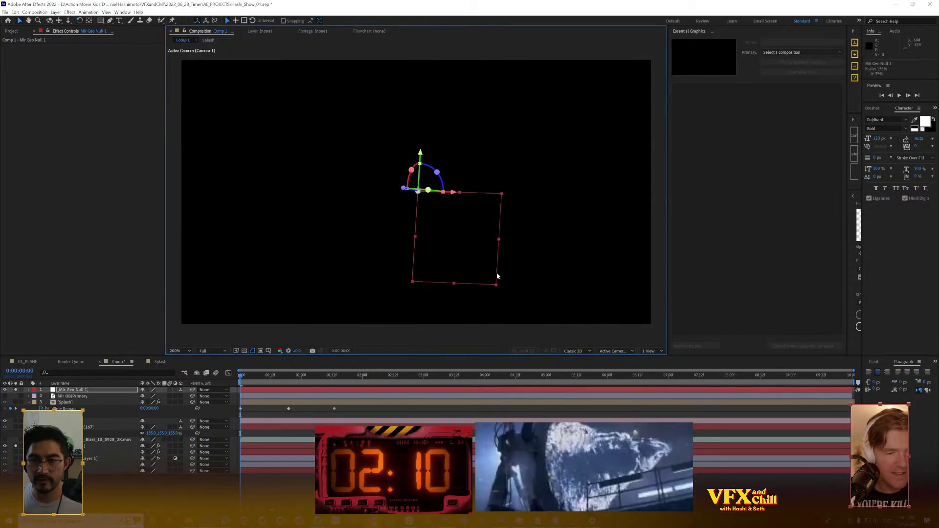
Review Camera 1's lens settings without changing them, and check the Mir solid and its null
double_click(107, 421)
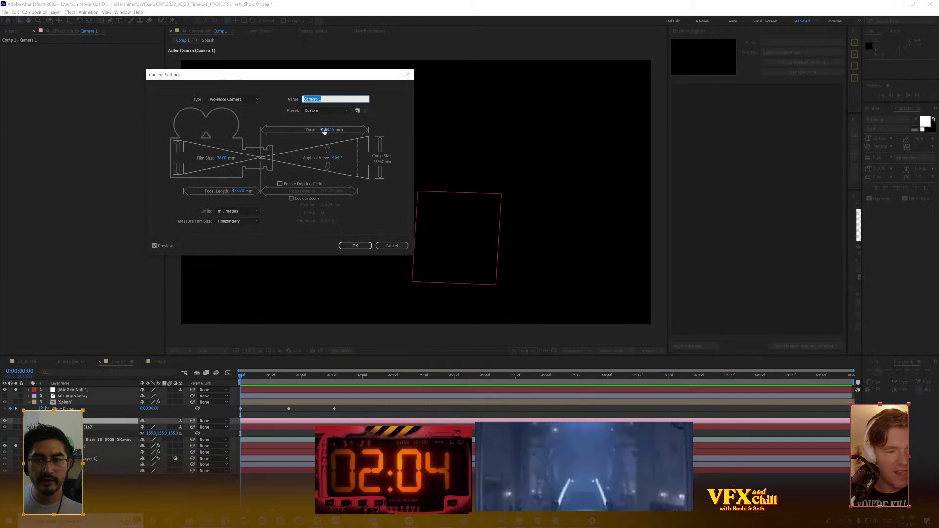
left_click(393, 246)
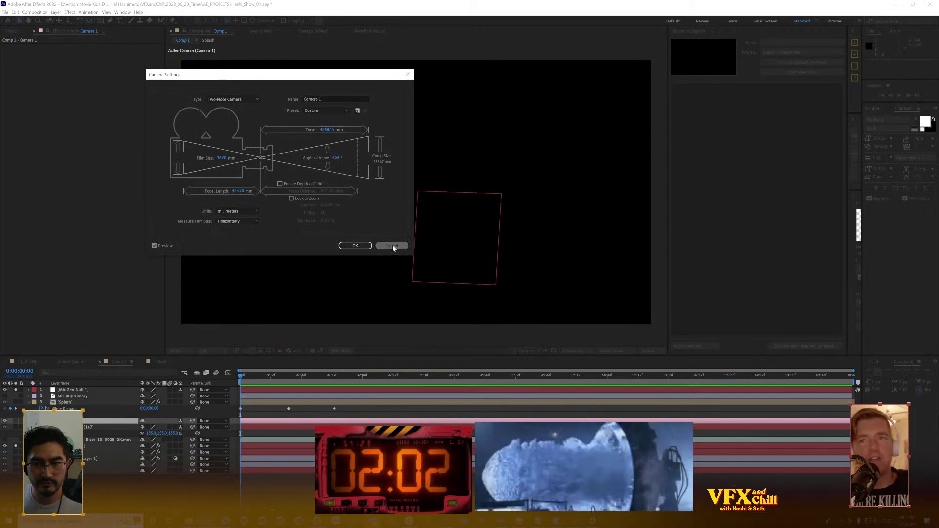
left_click(503, 243)
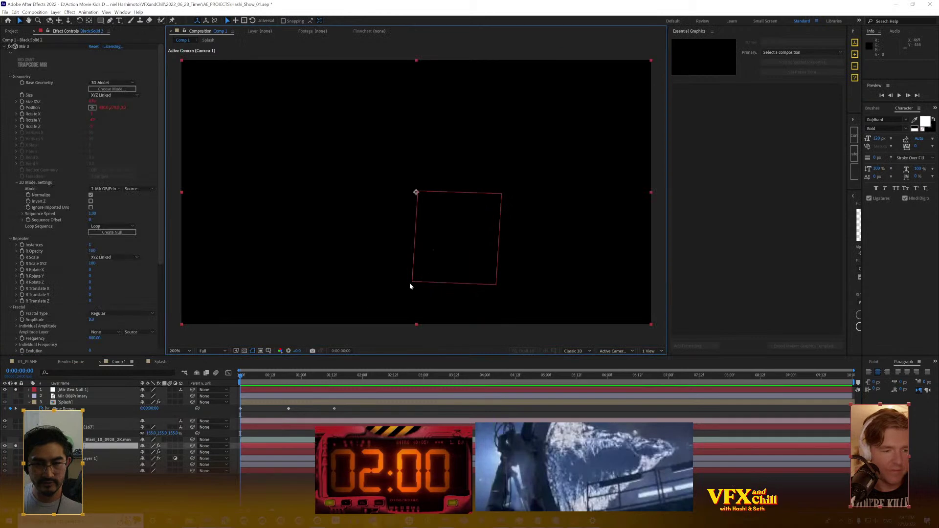
left_click(103, 389)
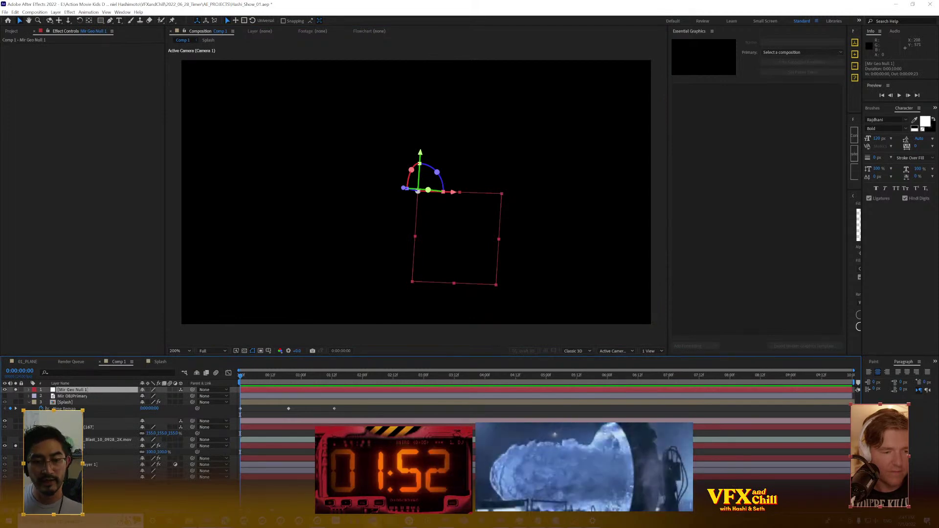
right_click(67, 446)
key("Escape")
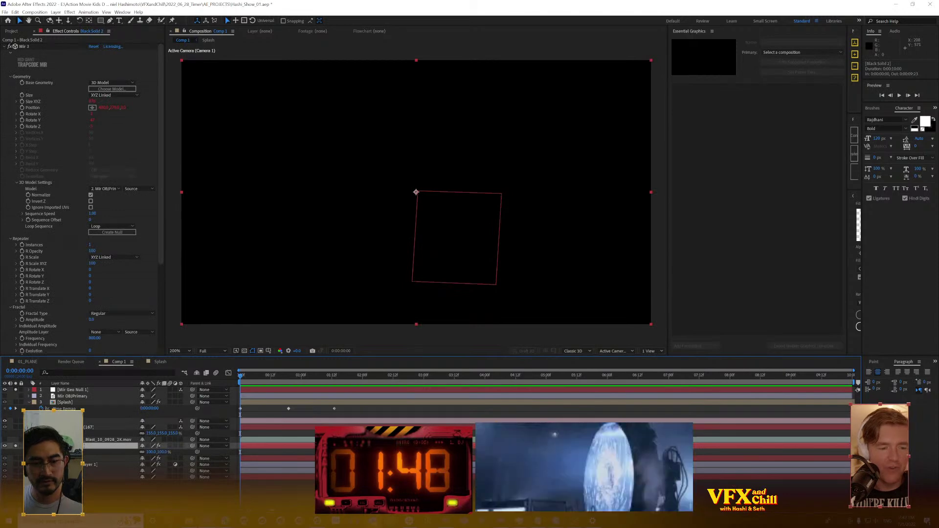
Hide Camera 1 and set the Mir solid's layer scale to 100%
left_click(107, 421)
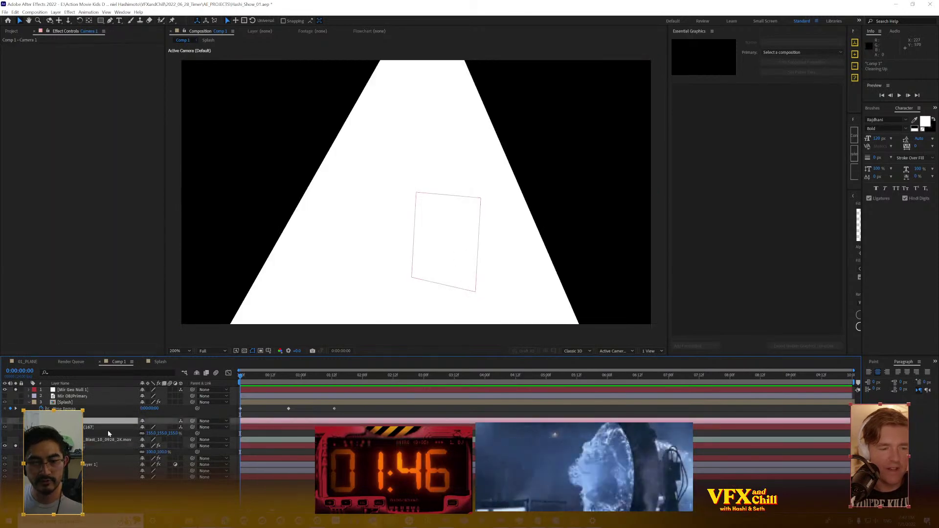
left_click(108, 446)
left_click(155, 452)
type("100")
key("Return")
Scale the Mir Geo null down to about 76% so the whole cone fits in the frame
left_click(105, 391)
key("s")
left_click_drag(152, 396, 138, 404)
Set the Surface Preset in the Mir solid's Material settings to Density
left_click(107, 452)
scroll(83, 176, "down", 5)
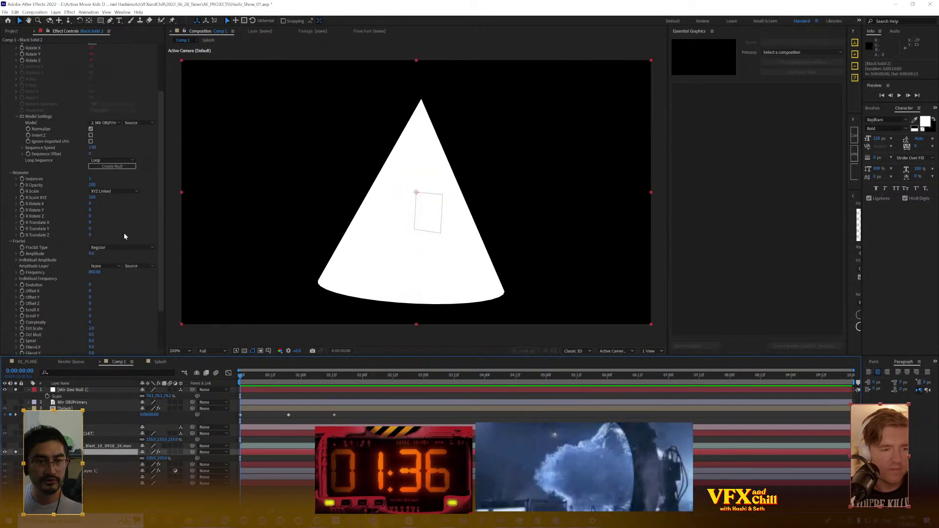
scroll(114, 229, "down", 3)
left_click(10, 327)
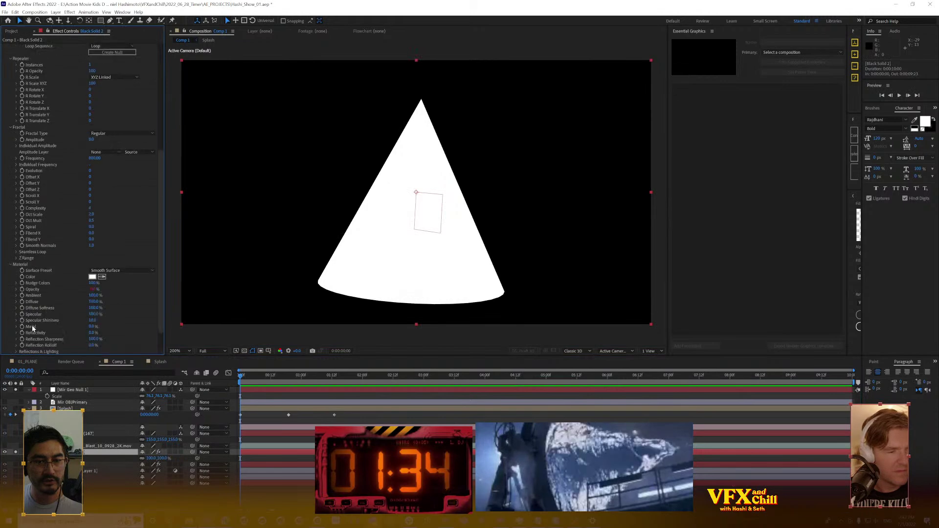
scroll(119, 271, "down", 3)
left_click(125, 254)
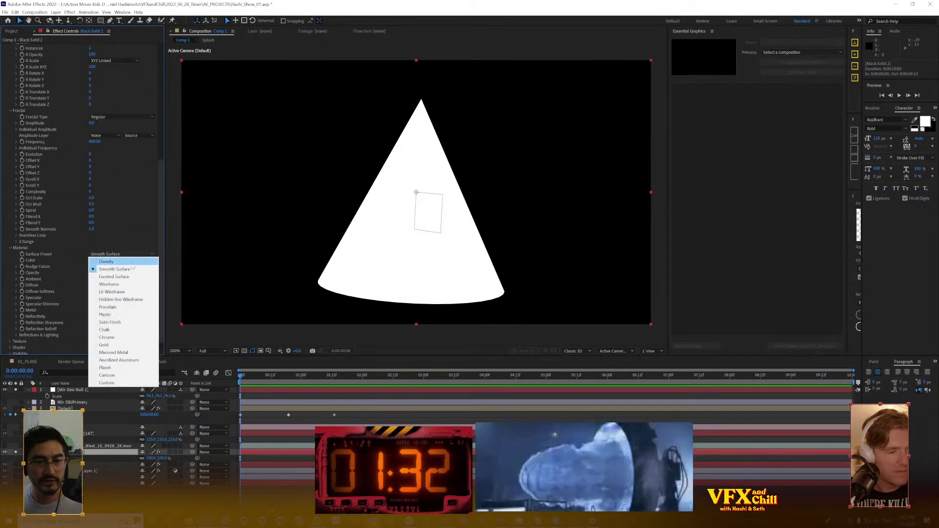
left_click(115, 262)
Raise Mir's Fractal Amplitude to about 27 to distort the cone's surface
scroll(93, 230, "down", 1)
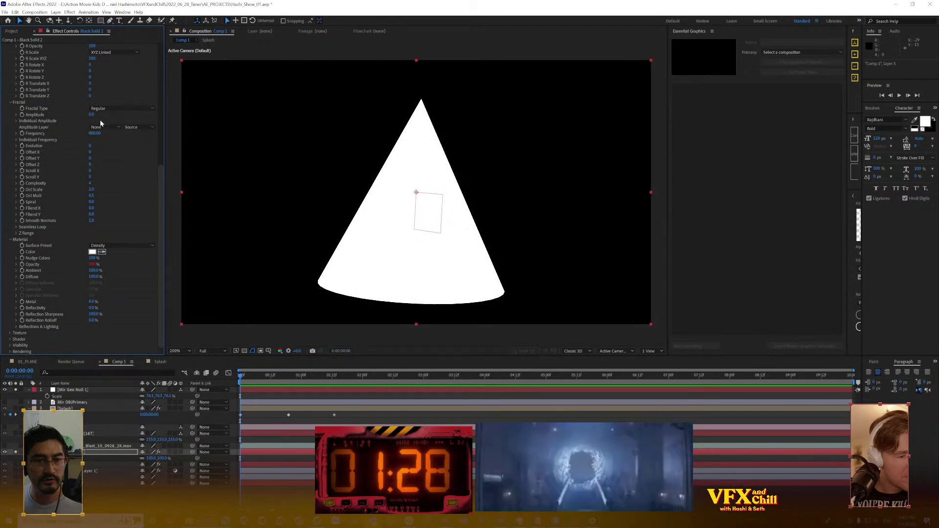
mouse_move(91, 114)
left_mouse_down()
mouse_move(115, 115)
mouse_move(106, 115)
left_mouse_up()
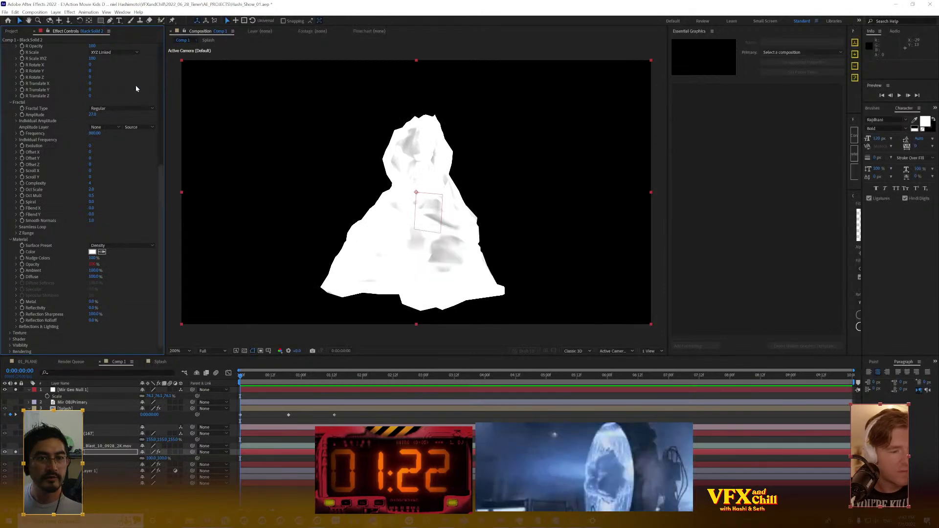
scroll(136, 87, "up", 5)
scroll(136, 89, "down", 3)
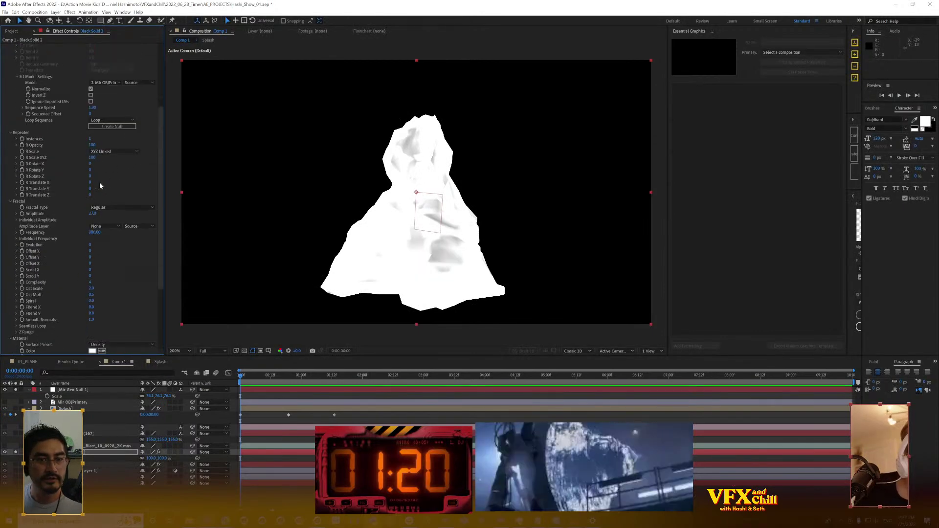
Raise Mir's Fractal Frequency to about 1999 and lower its Amplitude to about 18 for finer distortion on the cone
scroll(115, 171, "down", 3)
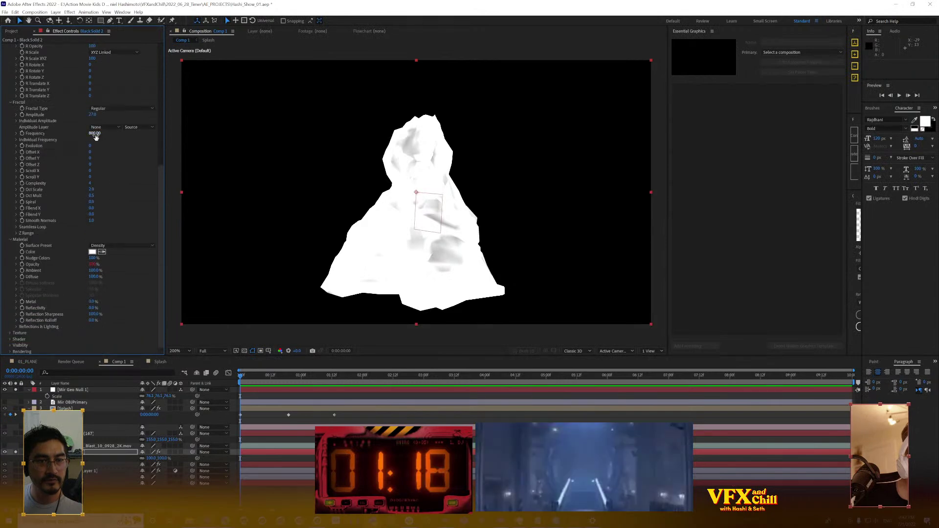
left_click_drag(95, 133, 552, 151)
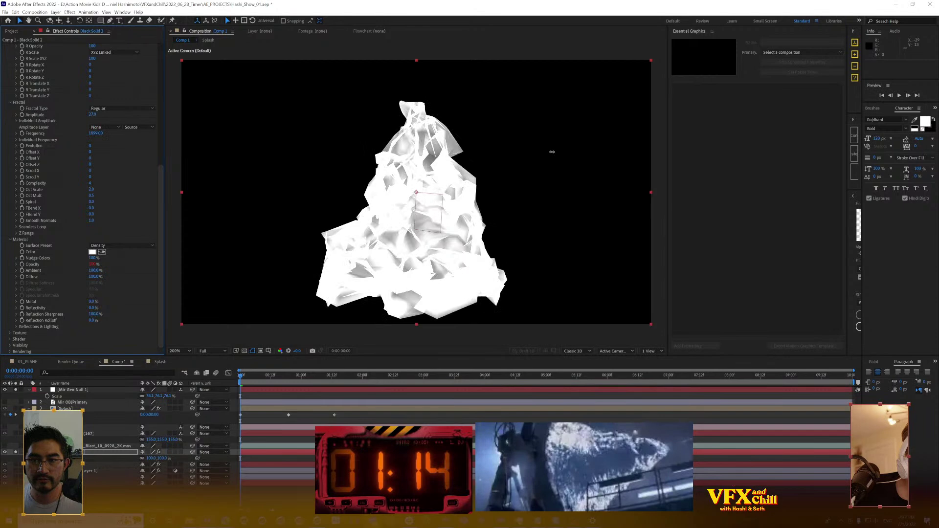
left_click_drag(93, 116, 93, 118)
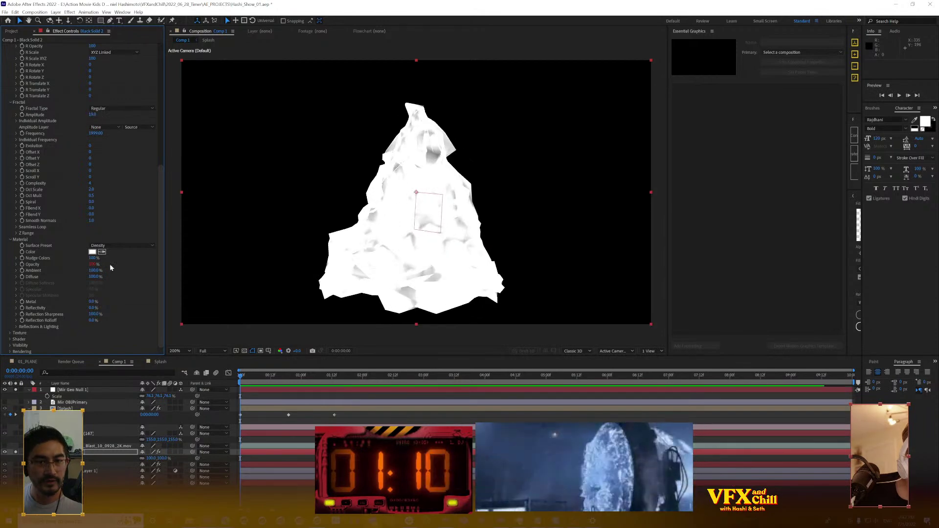
Change the Mir solid's Material color from white to a pale lavender blue
left_click(92, 252)
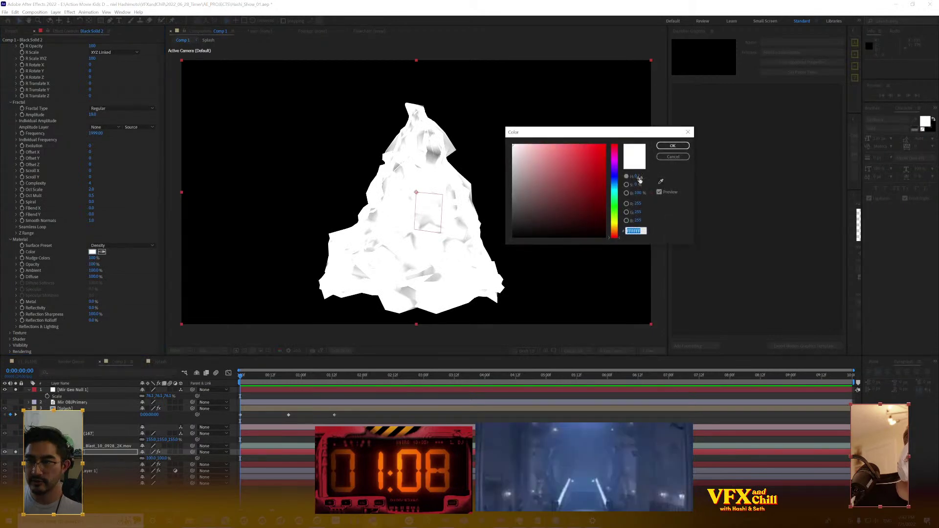
left_click(615, 177)
left_click_drag(587, 150, 533, 150)
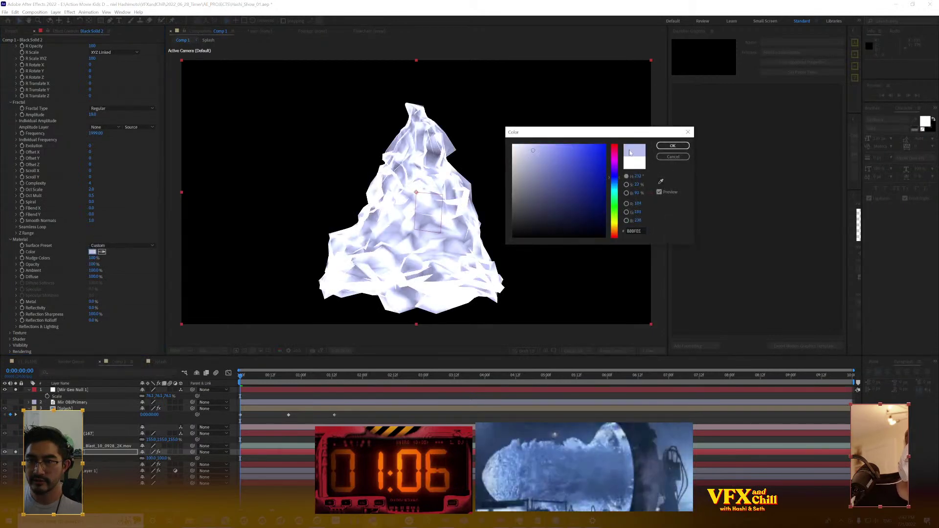
left_click(673, 145)
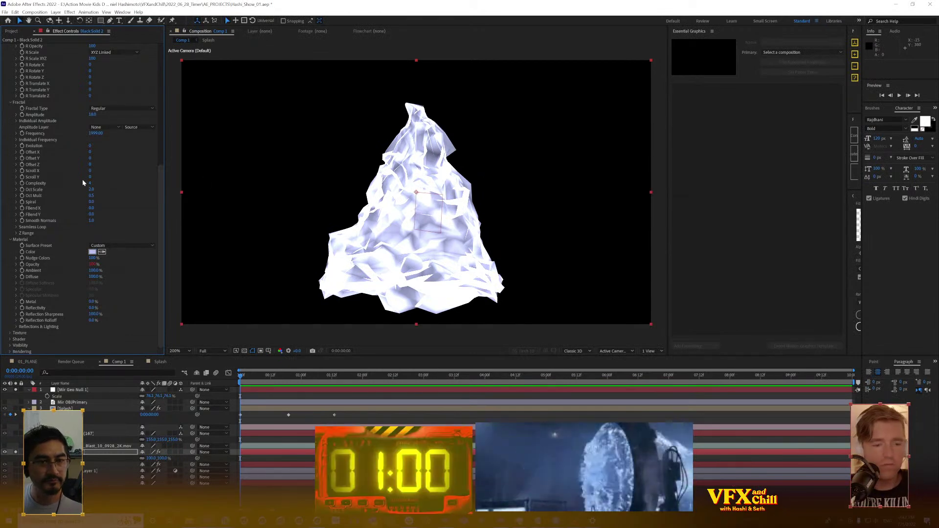
Try twisting the cone with different Fractal Spiral amounts and undo each change
left_click_drag(91, 202, 109, 203)
key("ctrl+z")
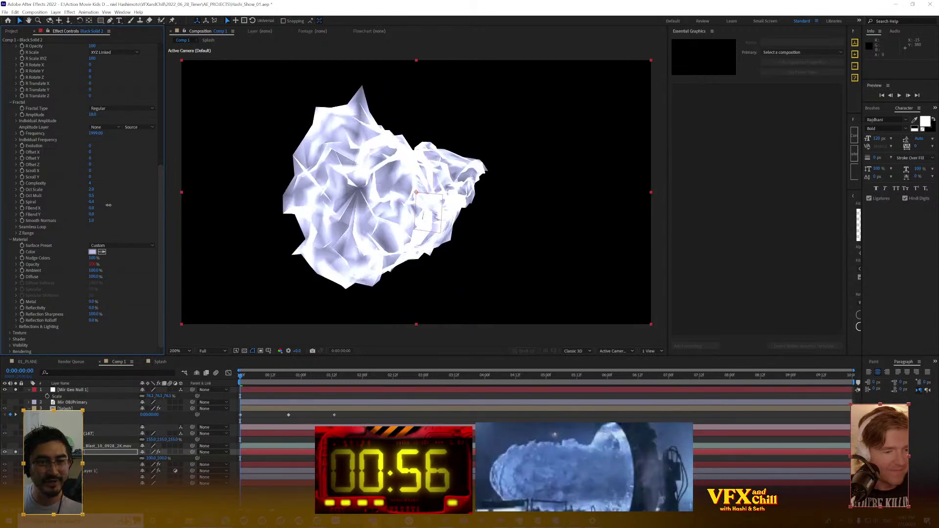
key("ctrl+z")
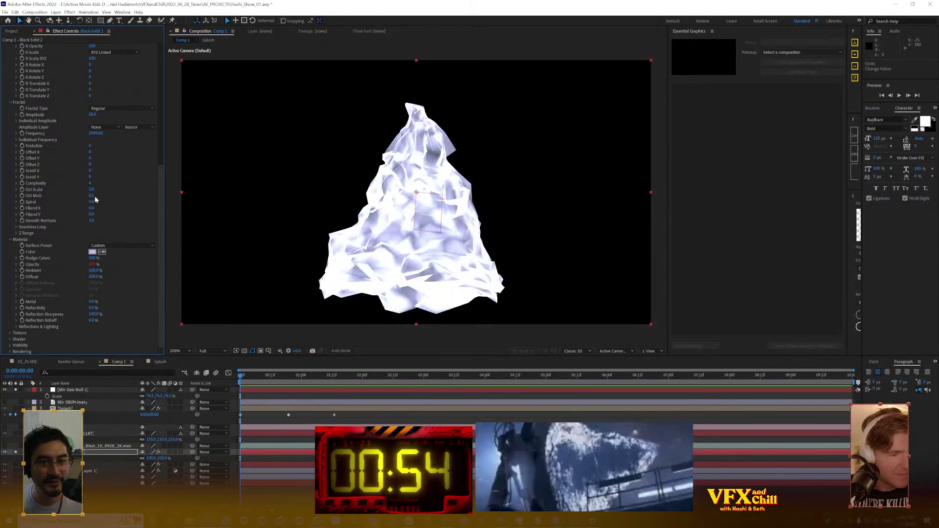
left_click_drag(93, 205, 124, 217)
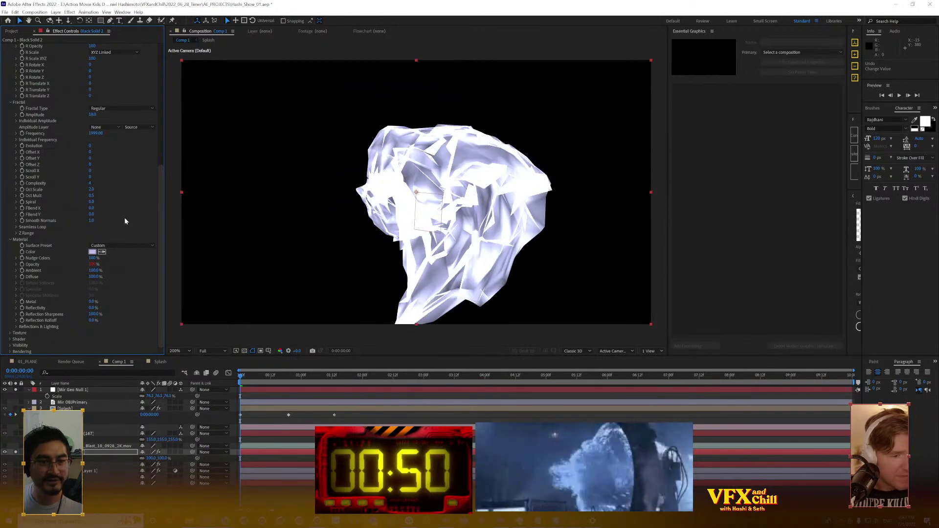
key("ctrl+z")
Rotate the Mir Geo null in the viewer until the cone lies on its side with its tip pointing right
left_click(99, 390)
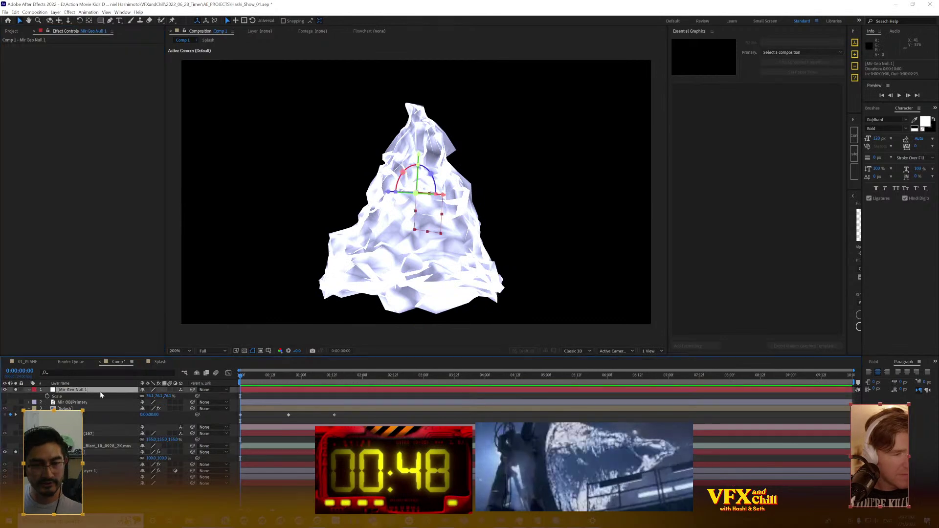
key("w")
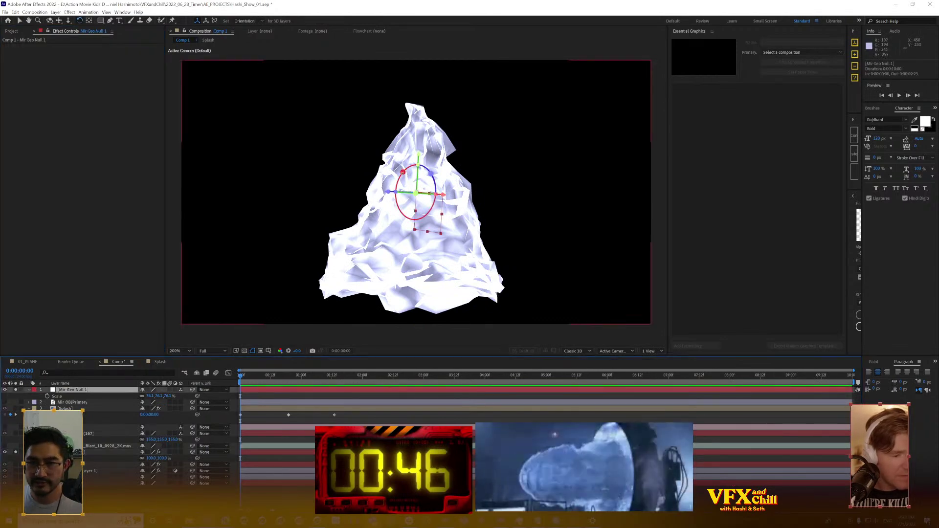
left_click_drag(406, 171, 457, 122)
Try Mir's Fractal Spiral on the rotated cone and undo the distortion
left_click(110, 452)
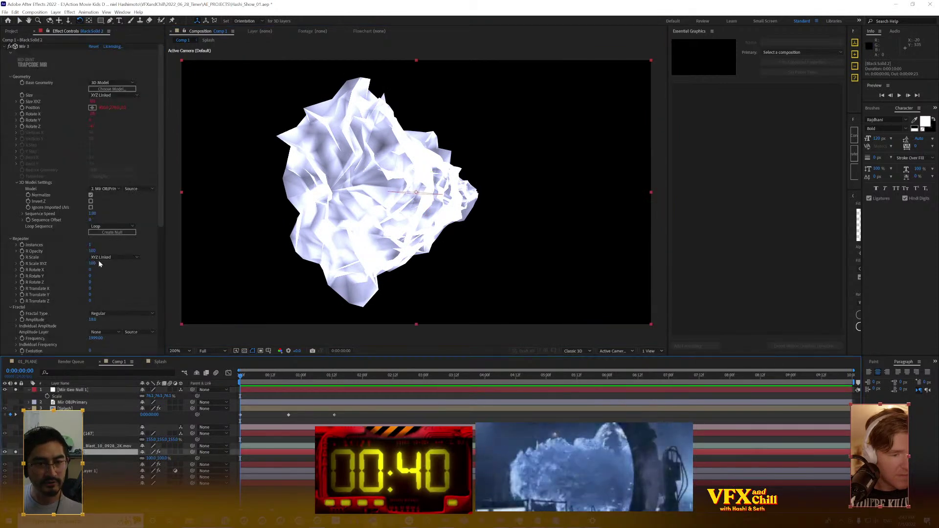
scroll(107, 262, "down", 5)
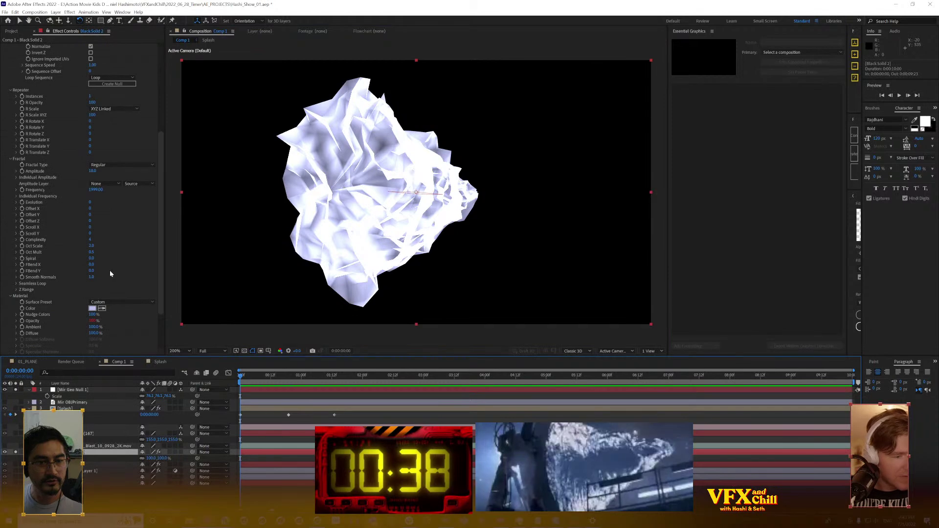
scroll(119, 243, "up", 3)
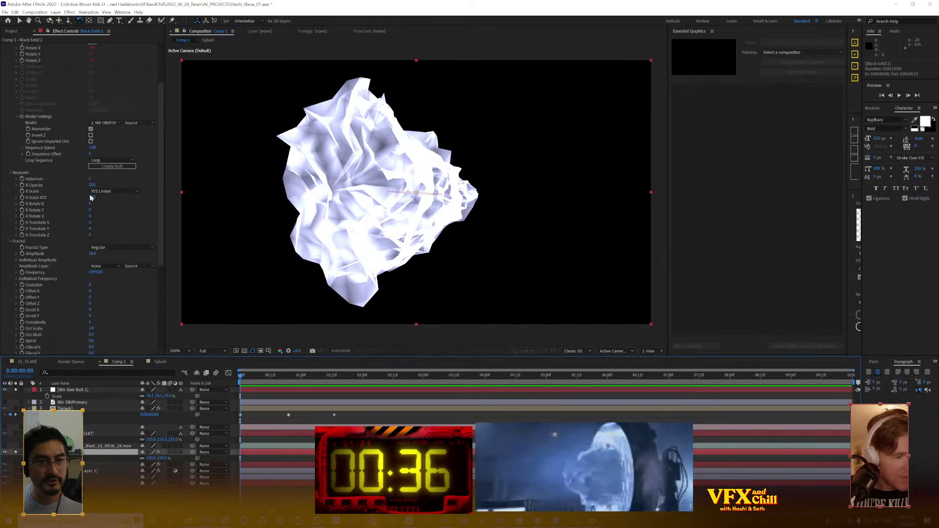
scroll(93, 277, "down", 5)
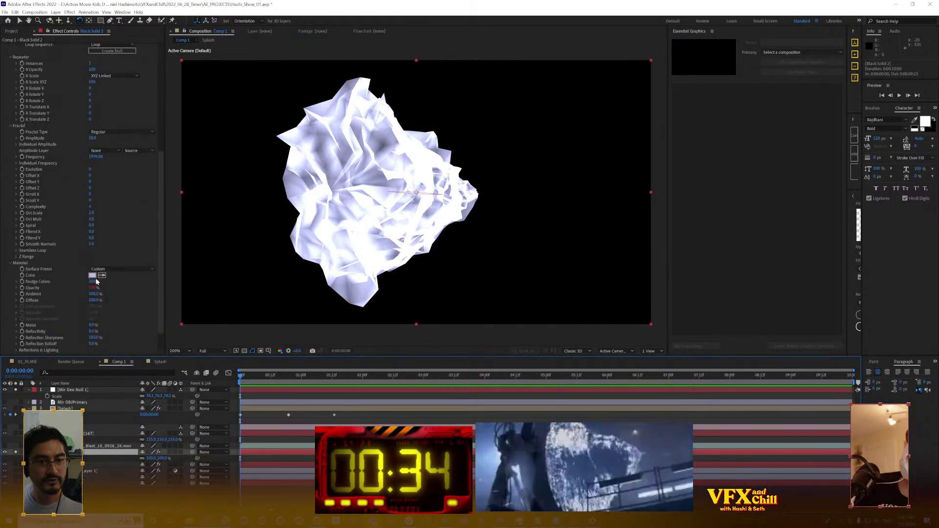
scroll(97, 289, "down", 2)
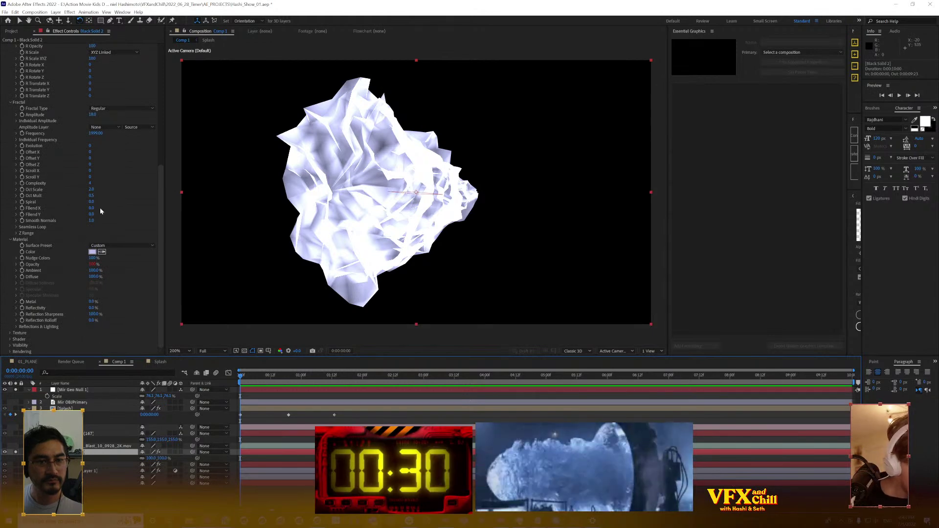
left_click_drag(91, 201, 207, 216)
left_click_drag(52, 202, 51, 203)
right_click(25, 270)
left_click(119, 224)
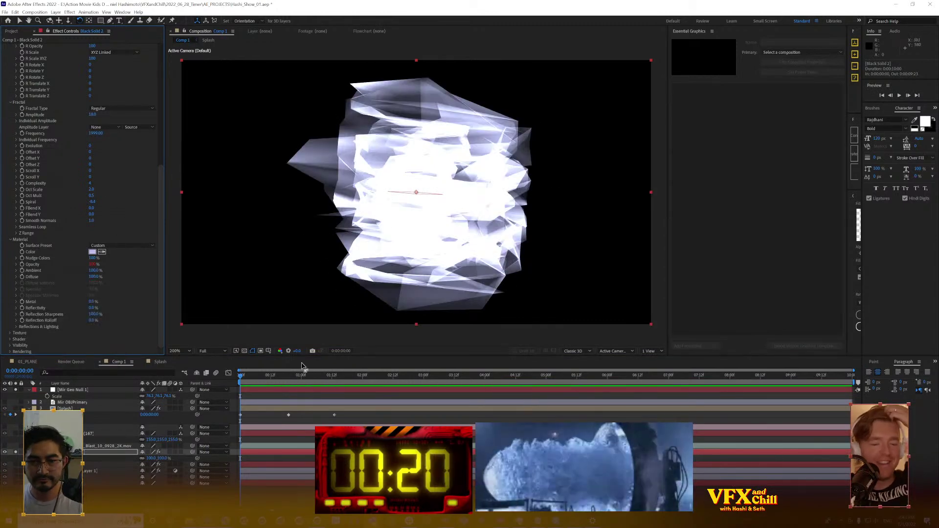
left_click(96, 453)
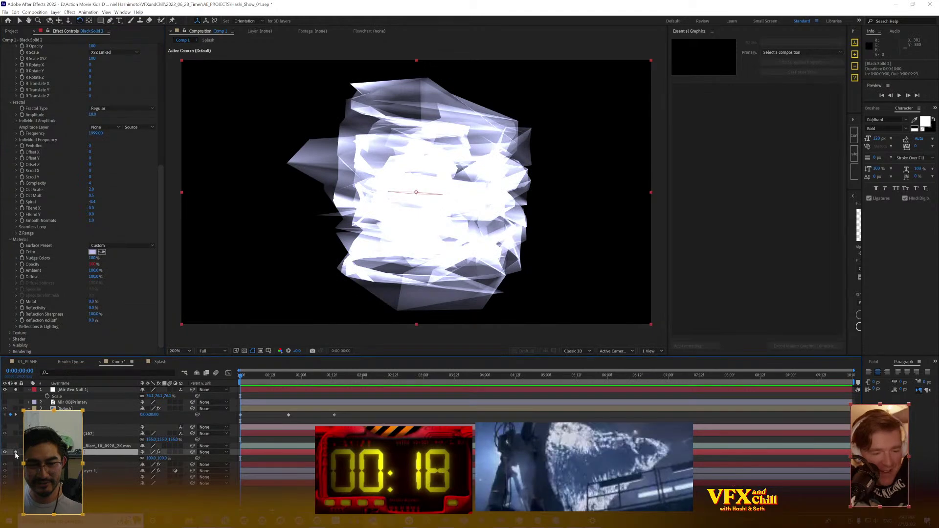
key("ctrl+z")
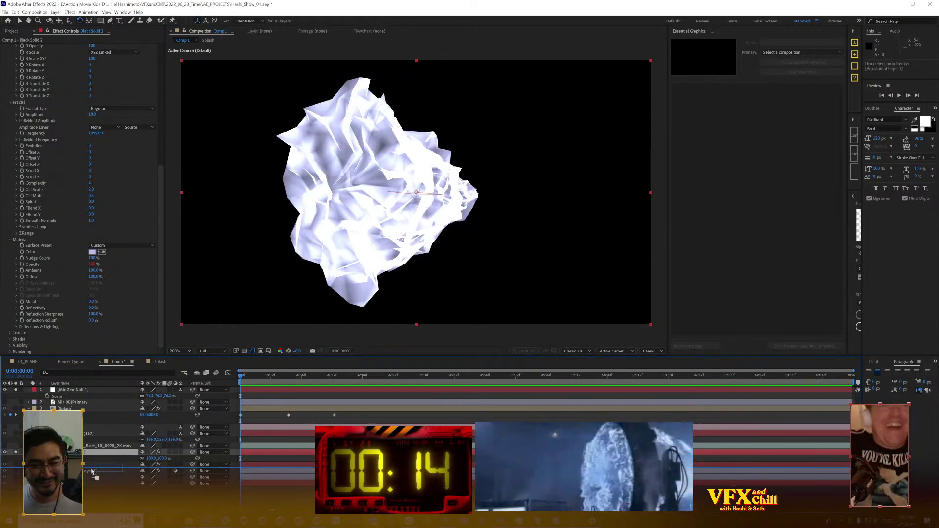
Move the Mir solid one layer down in the stack and turn off solo for it and the Mir Geo null
key("ctrl+d")
left_click(17, 459)
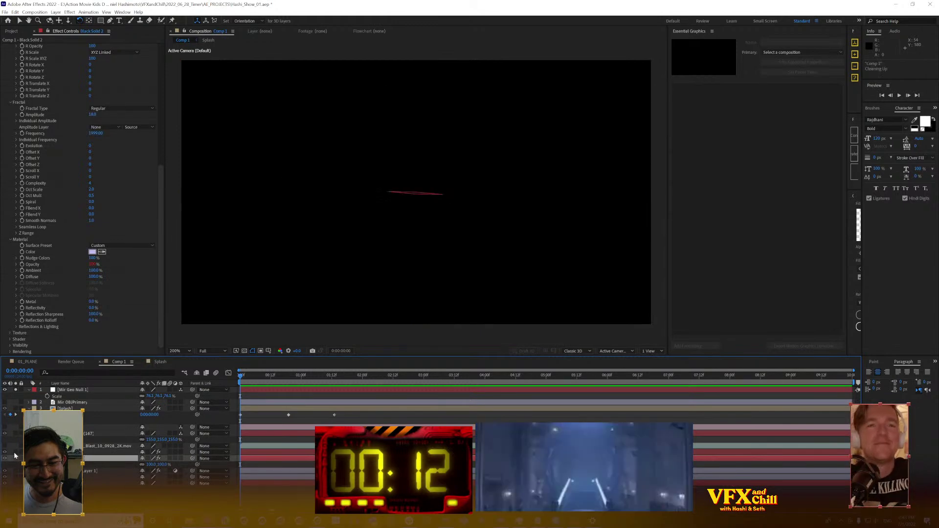
left_click(18, 390)
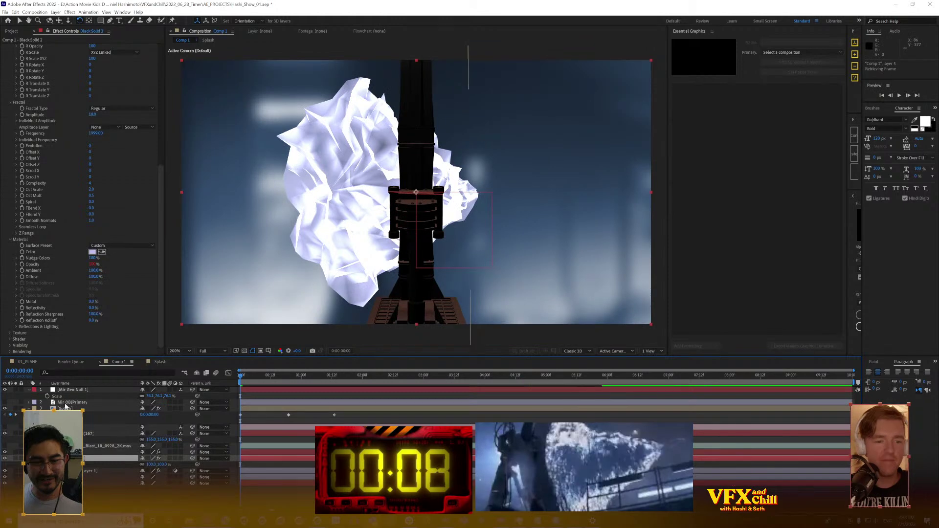
At 0:00:00:20, move the Mir Geo null right so the cone sits against the gate's right side, undoing any accidental shift of the Splash layer
left_click(74, 389)
left_click(293, 382)
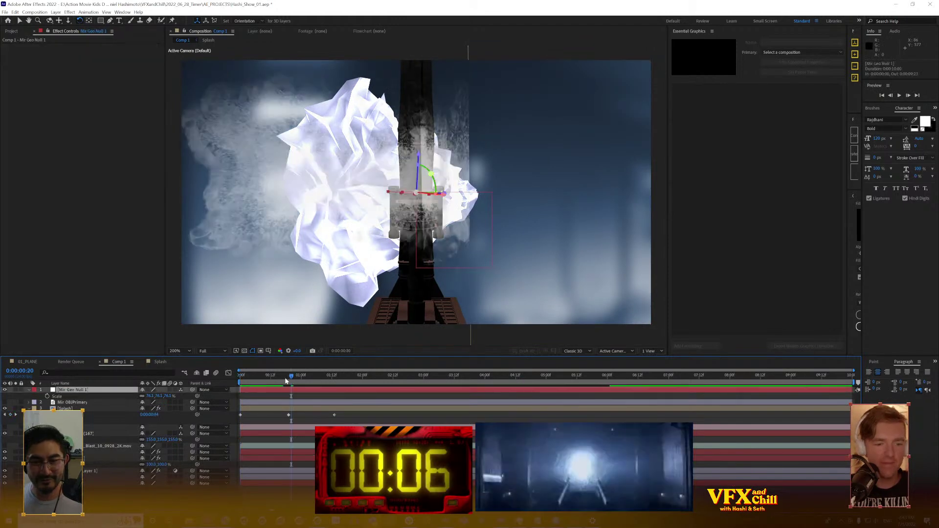
key("v")
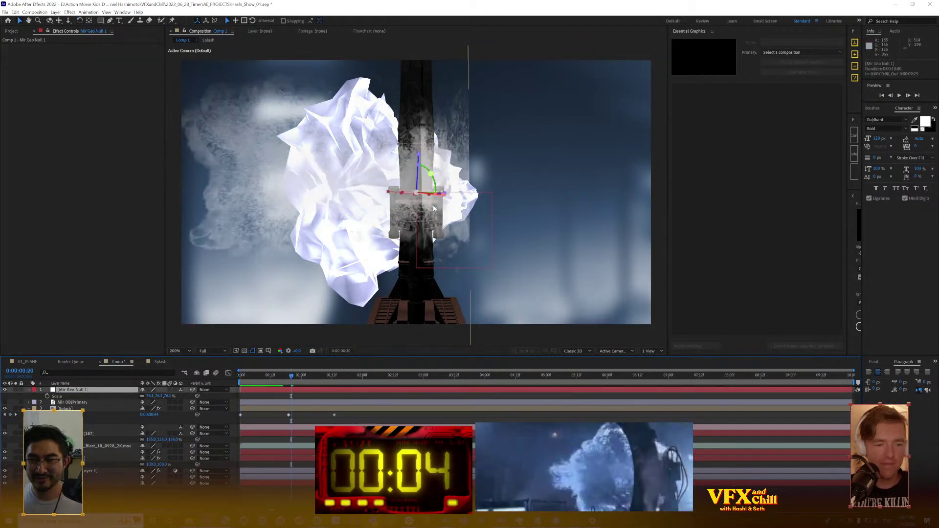
left_click(432, 208)
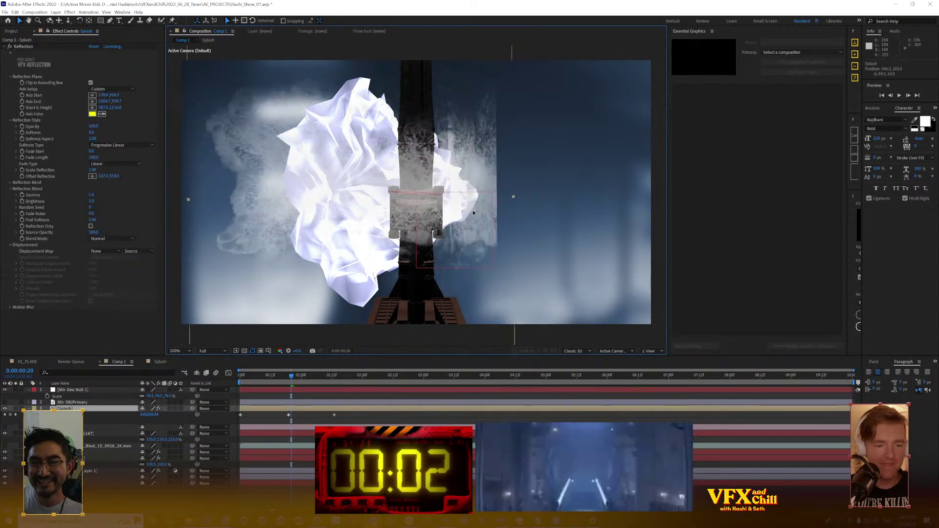
right_click(474, 211)
left_click(101, 390)
key("ctrl+z")
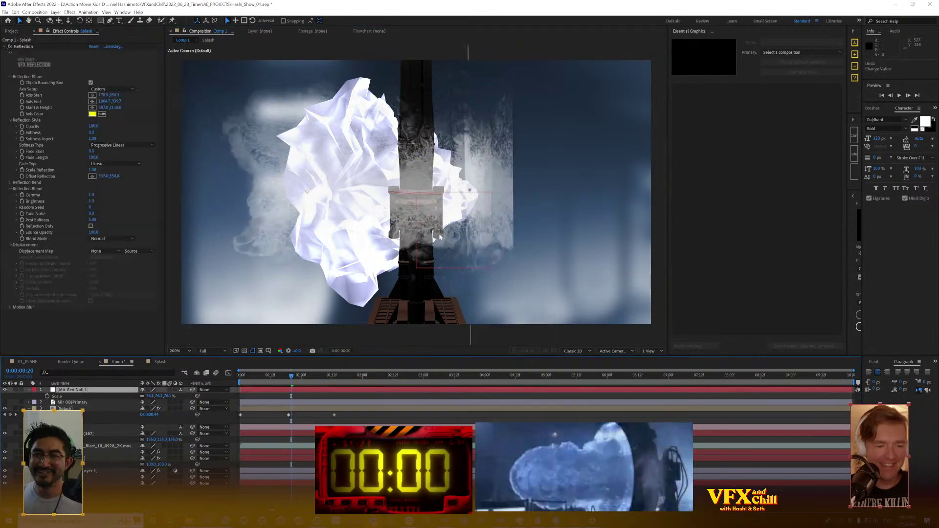
left_click(104, 390)
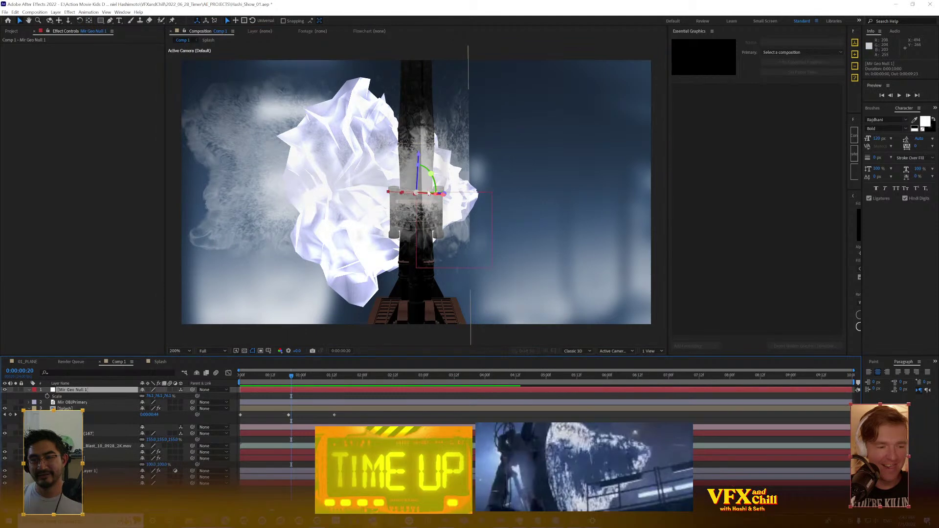
left_click_drag(443, 194, 560, 200)
key("c")
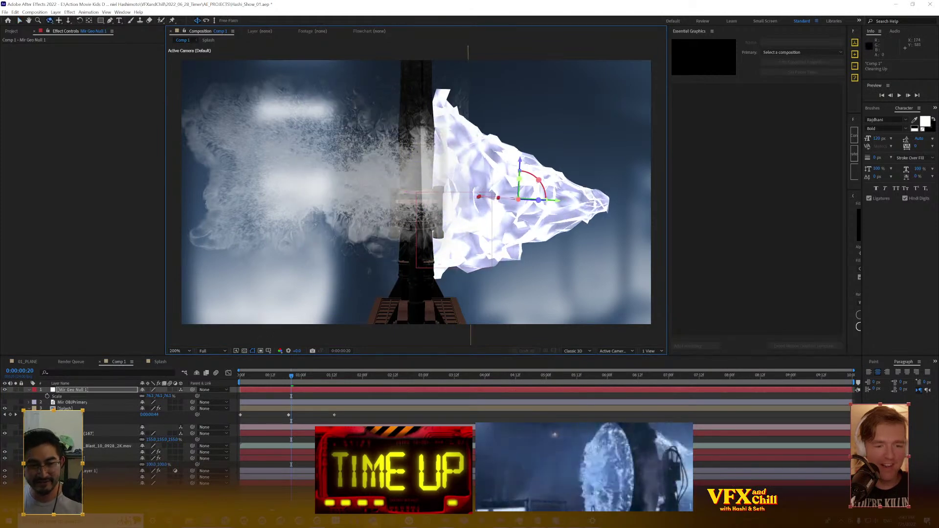
left_click(5, 428)
left_click(5, 429)
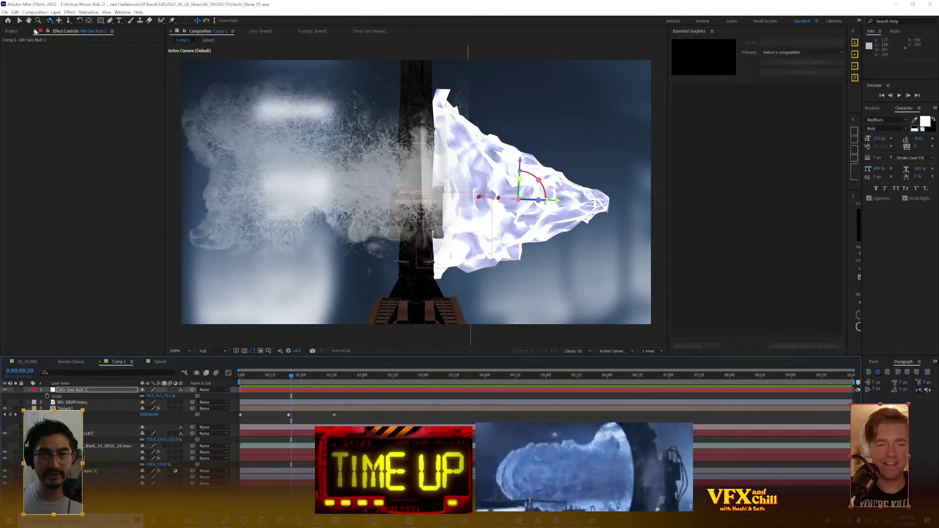
Create a new composition, Comp 2, sized 960 by 540 px with a frame rate of 24 fps
left_click(34, 12)
left_click(46, 22)
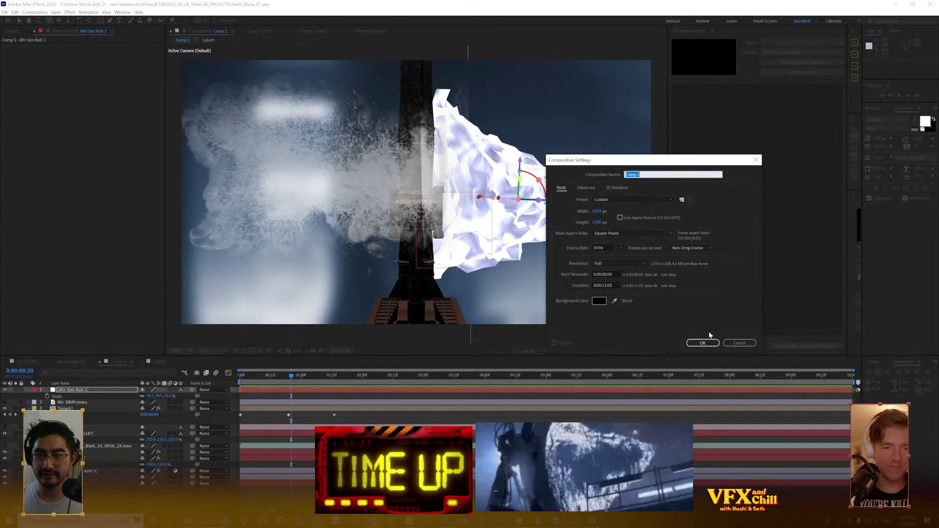
left_click(598, 212)
type("960")
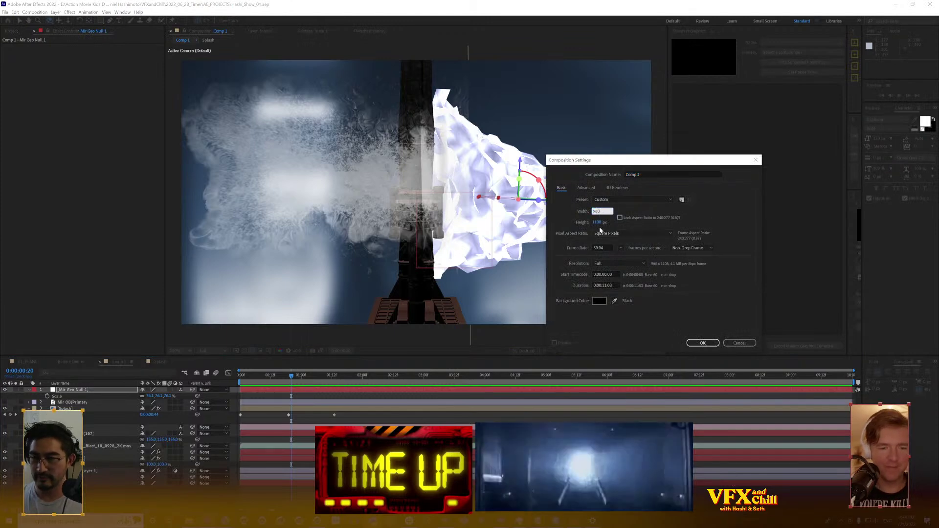
key("Tab")
type("540")
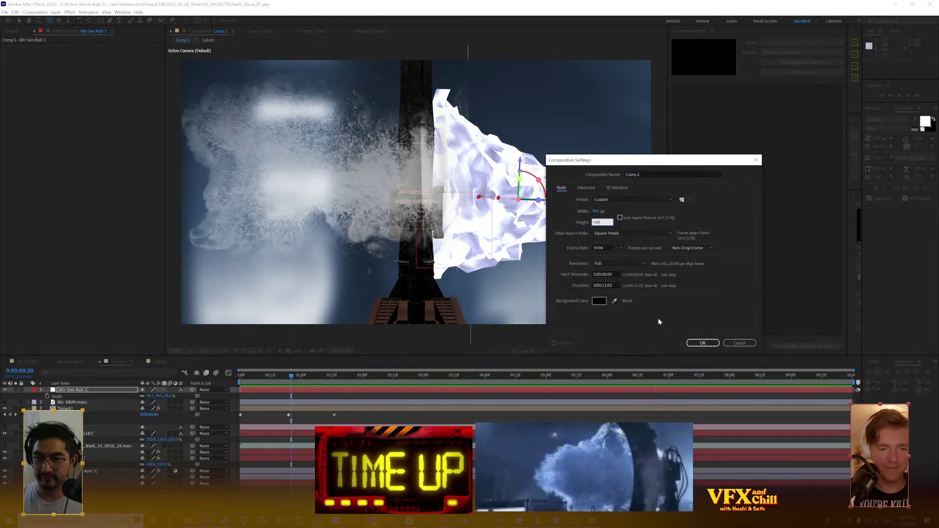
key("Tab")
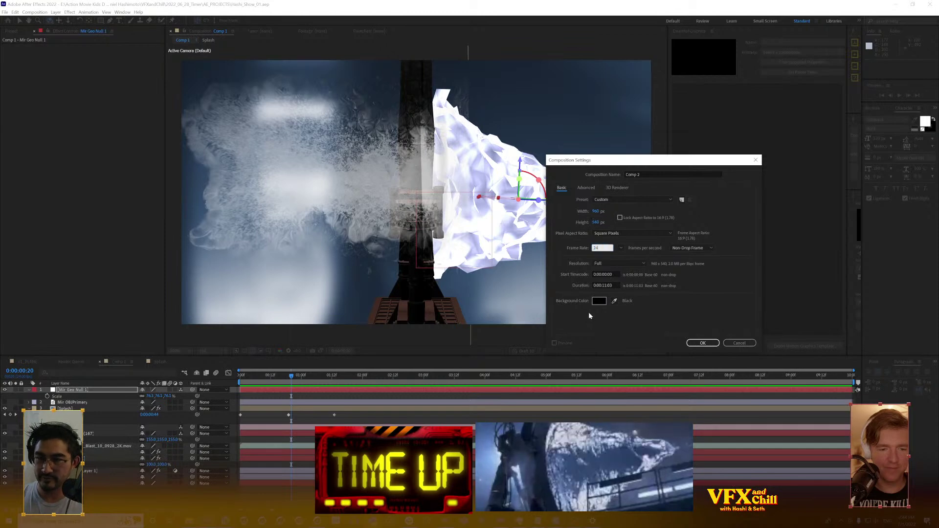
type("24")
key("Return")
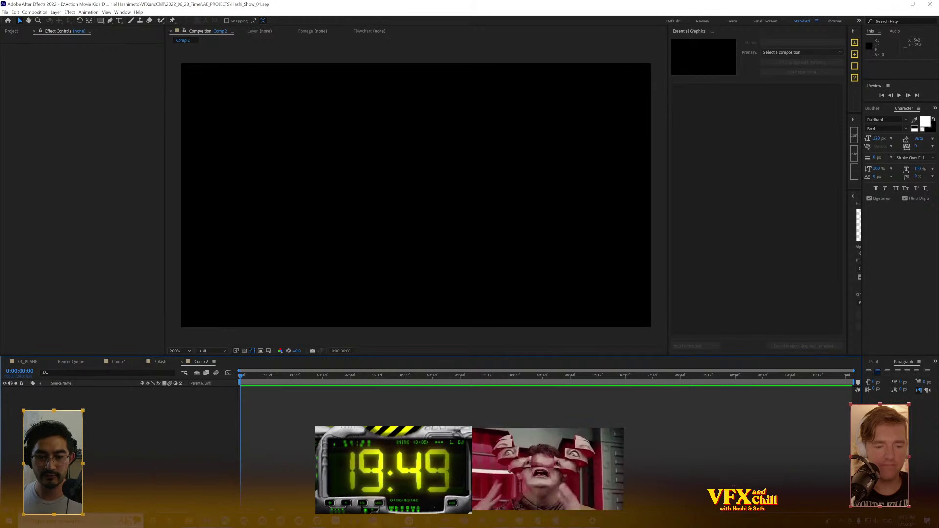
Switch to the browser window showing the ActionVFX downloads page
mouse_move(228, 524)
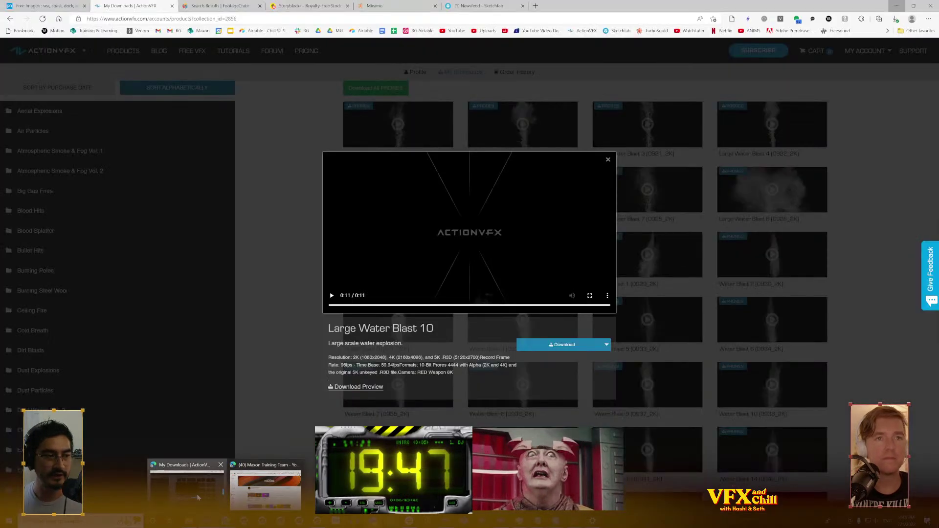
left_click(188, 487)
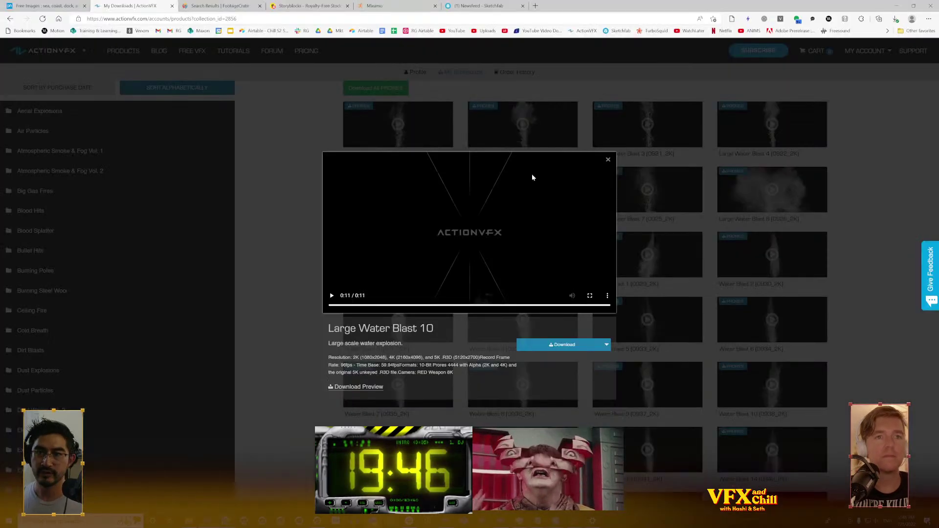
Open avatarsdk.com in a separate maximised browser window and launch its WebGL avatar demo
left_click(535, 6)
mouse_move(560, 7)
left_mouse_down()
mouse_move(34, 404)
mouse_move(0, 406)
left_mouse_up()
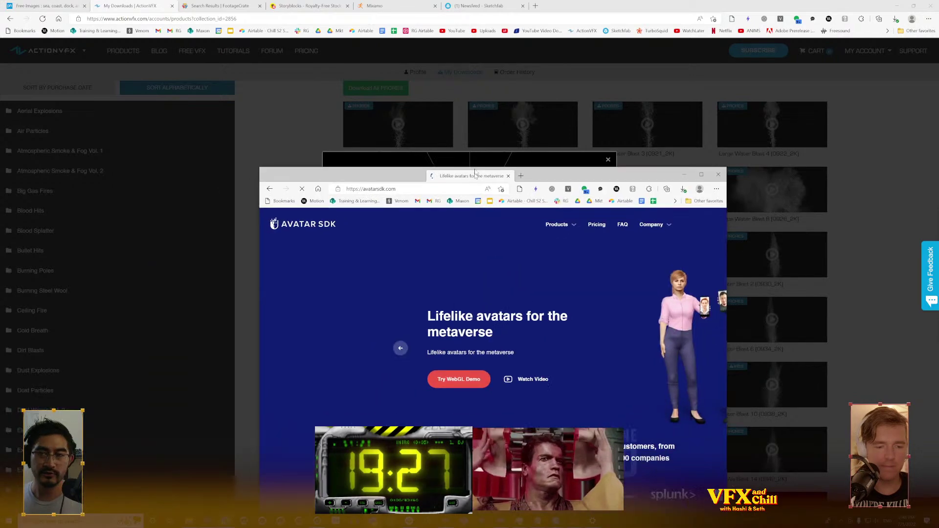
left_click_drag(476, 173, 425, 61)
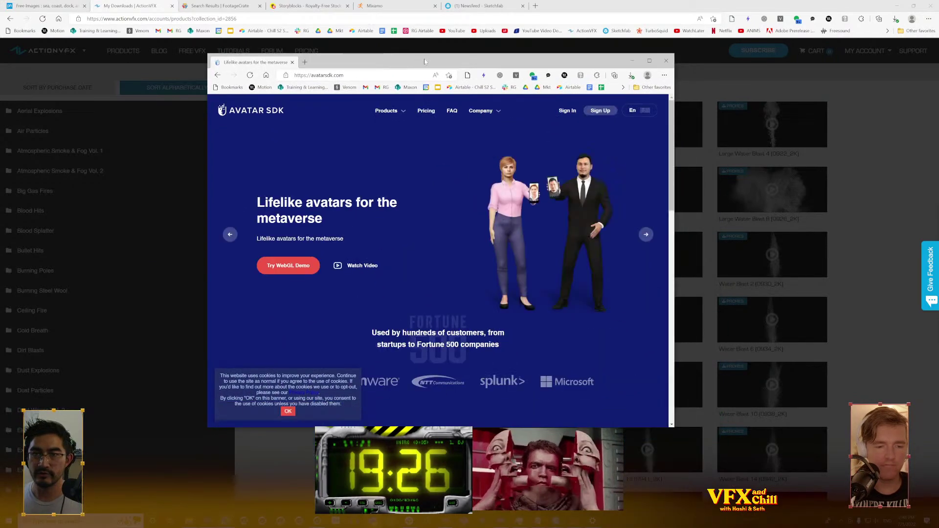
double_click(479, 63)
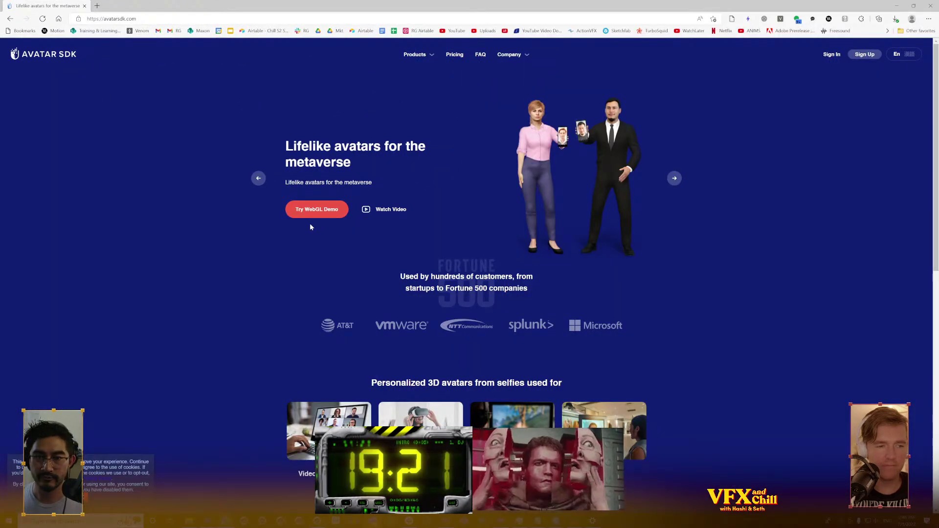
left_click(332, 214)
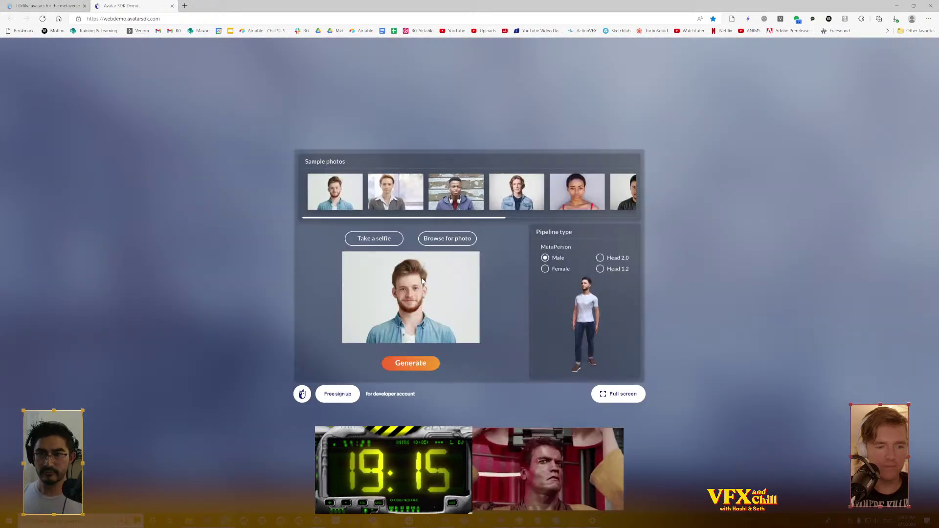
left_click(444, 243)
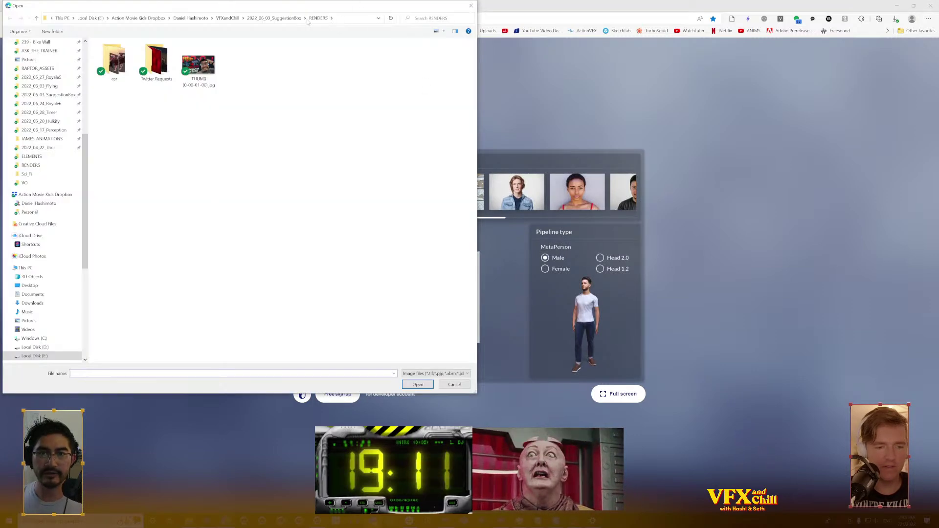
left_click(274, 18)
double_click(140, 65)
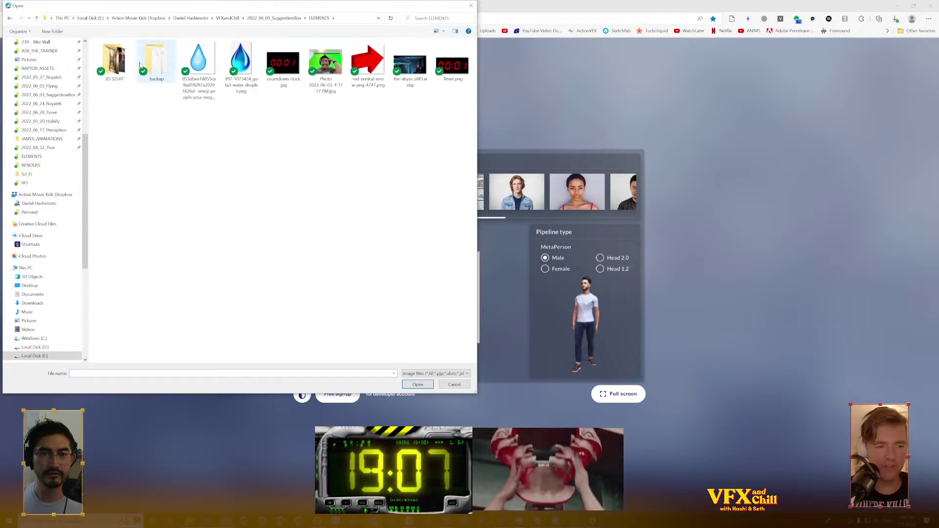
left_click(454, 384)
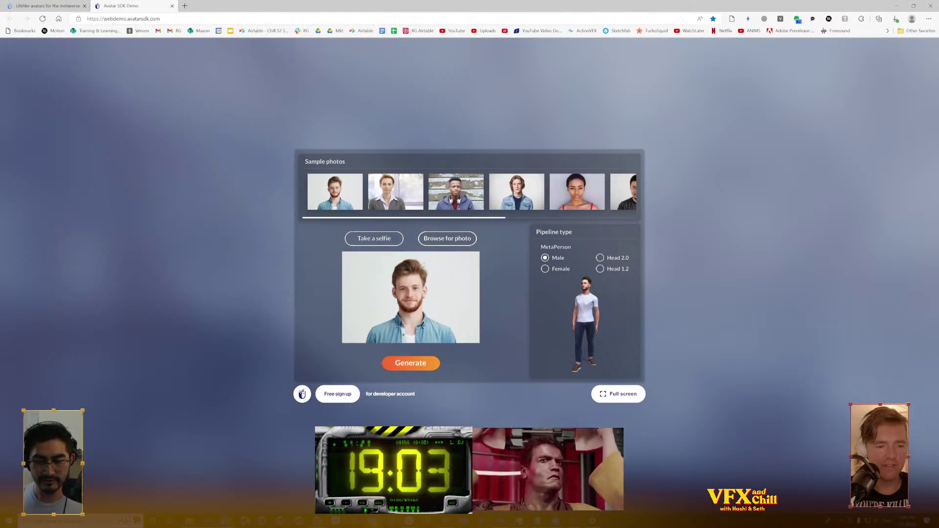
Examine the Google image results for "total recall mask" as reference for the splitting-head effect
mouse_move(190, 523)
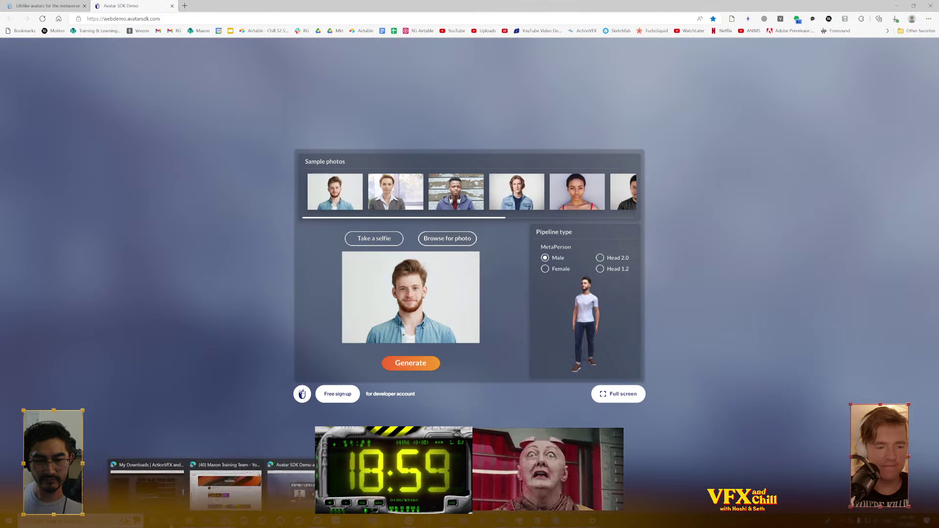
mouse_move(189, 486)
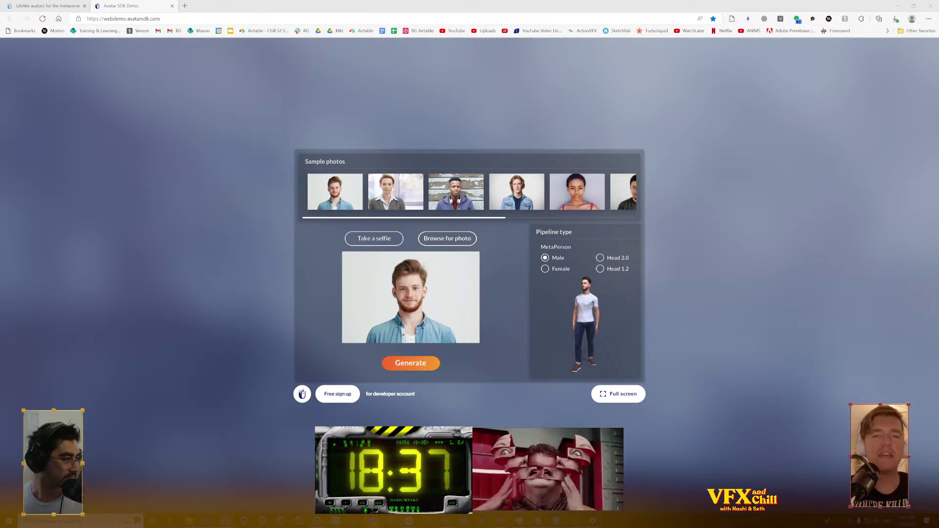
key("alt+Tab")
left_click_drag(473, 156, 457, 156)
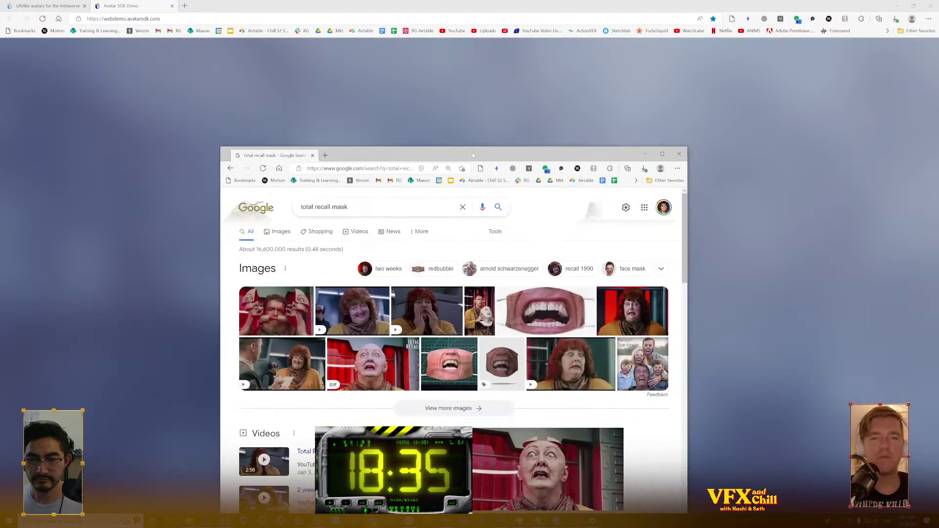
left_click(281, 232)
key("super+Up")
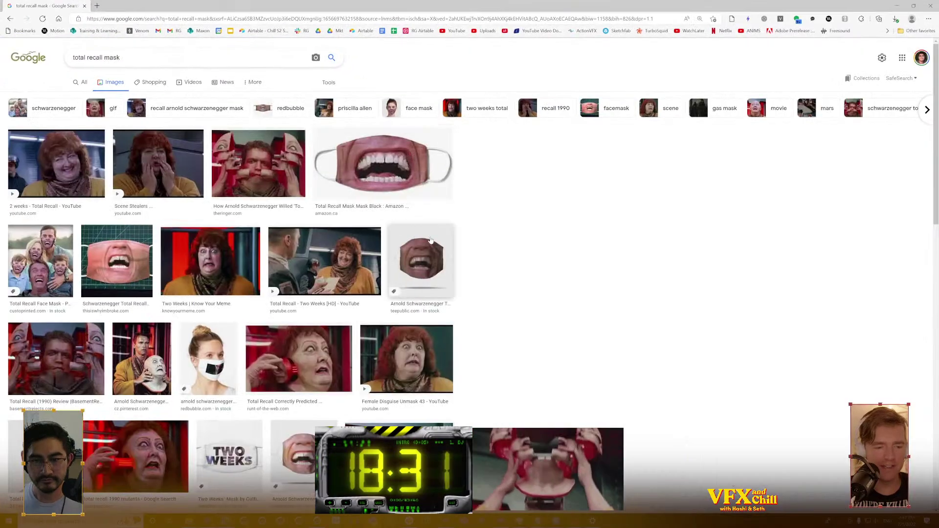
scroll(402, 208, "down", 5)
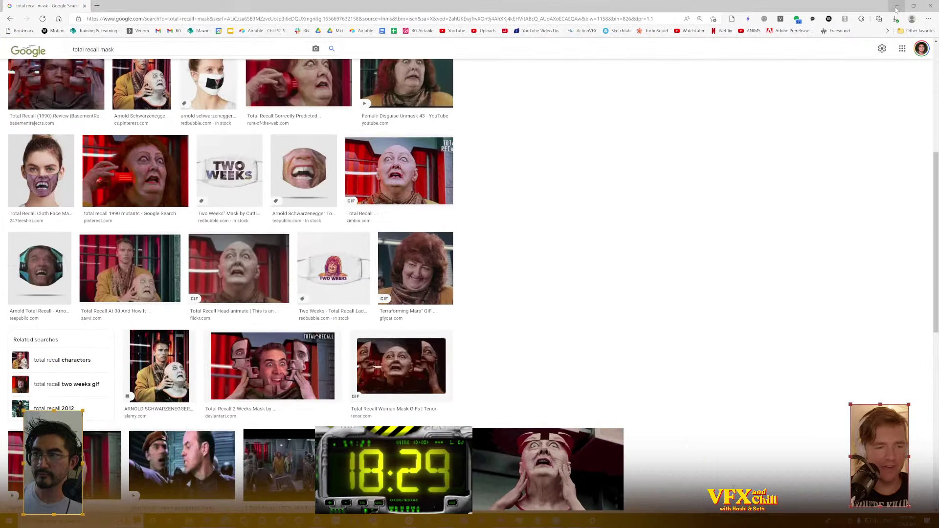
key("alt+Tab")
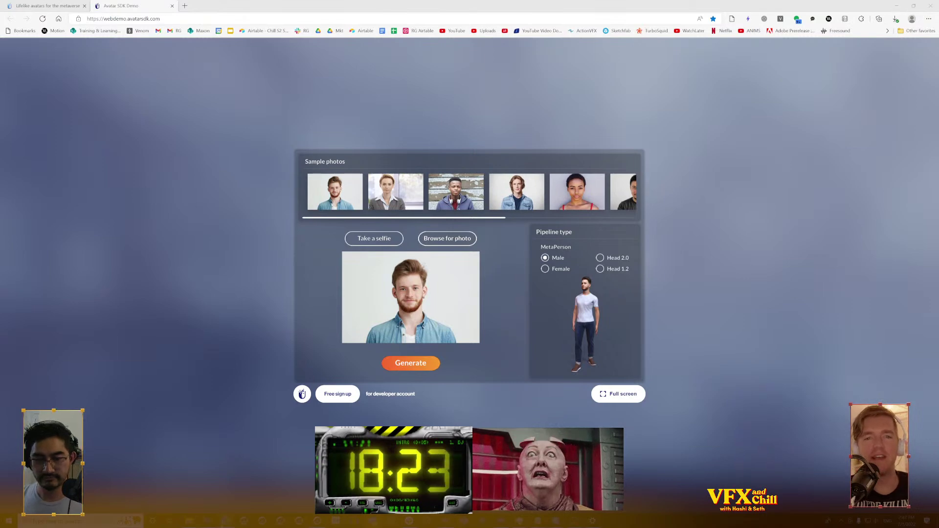
left_click(265, 472)
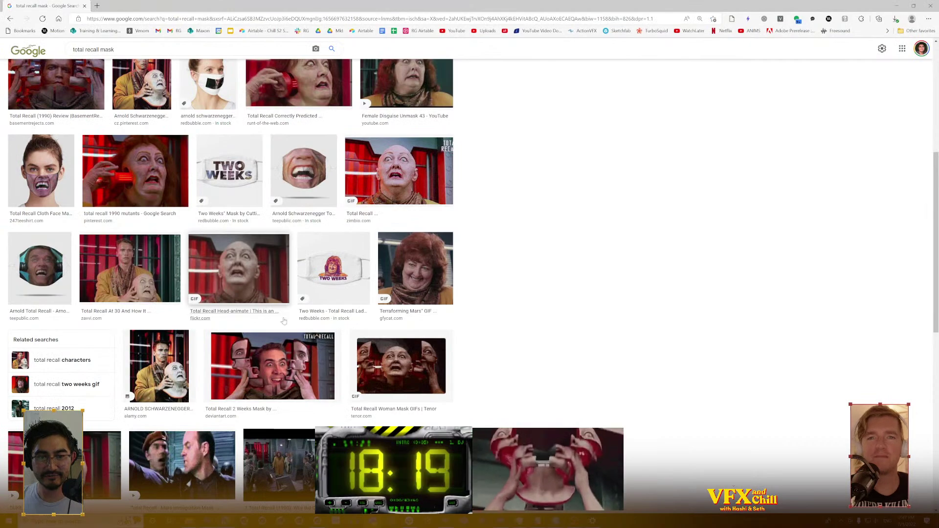
scroll(527, 301, "down", 10)
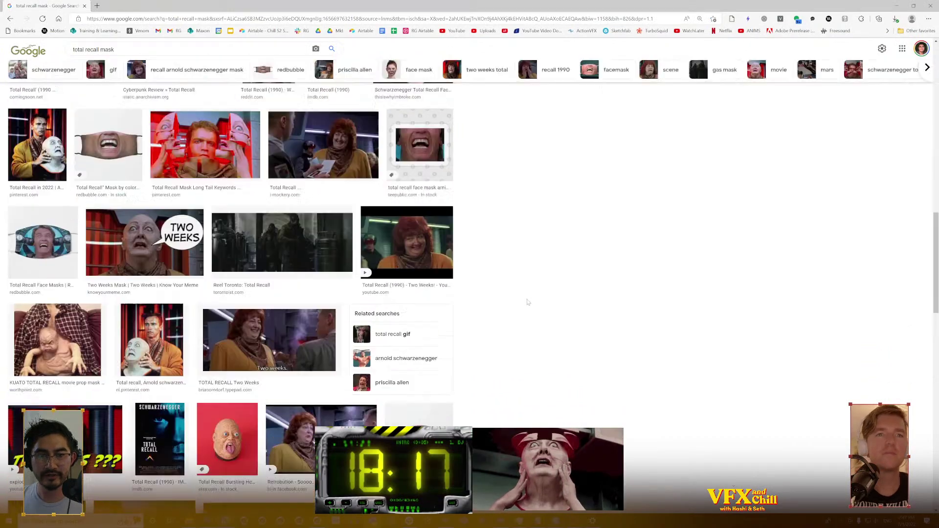
scroll(527, 302, "down", 6)
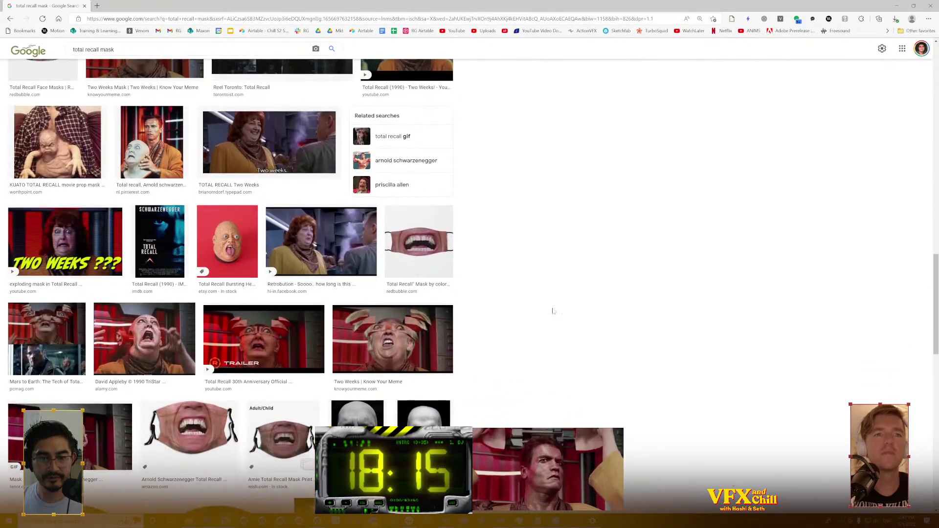
scroll(587, 309, "up", 15)
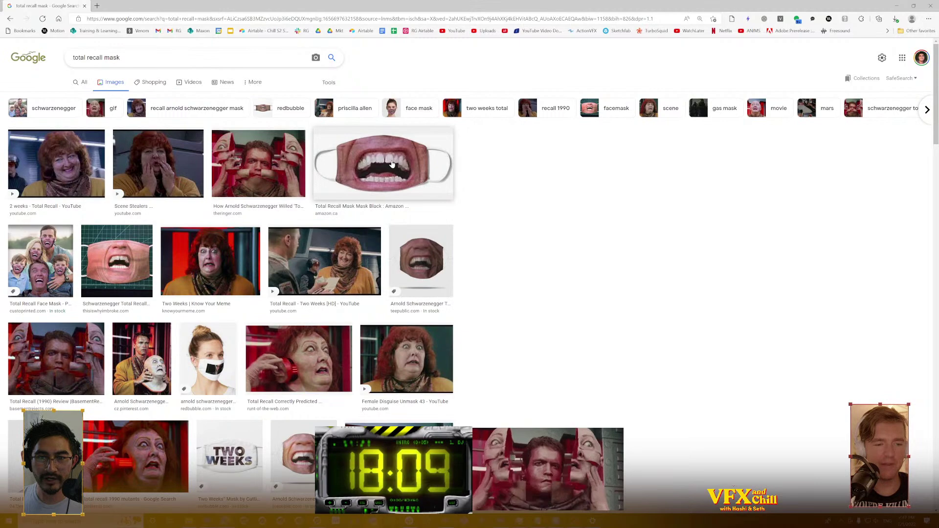
scroll(392, 165, "down", 3)
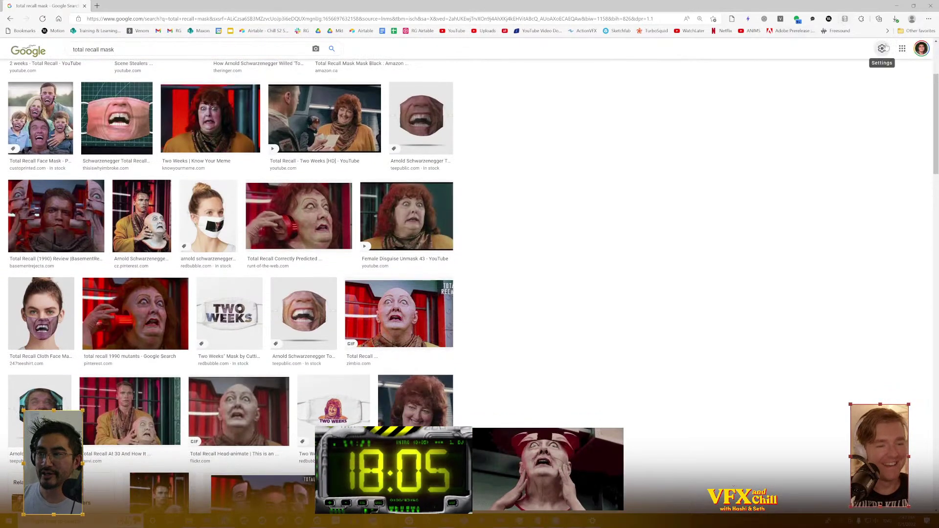
Switch to Cinema 4D and close the Stargate.c4d project without saving its changes
key("alt+Tab")
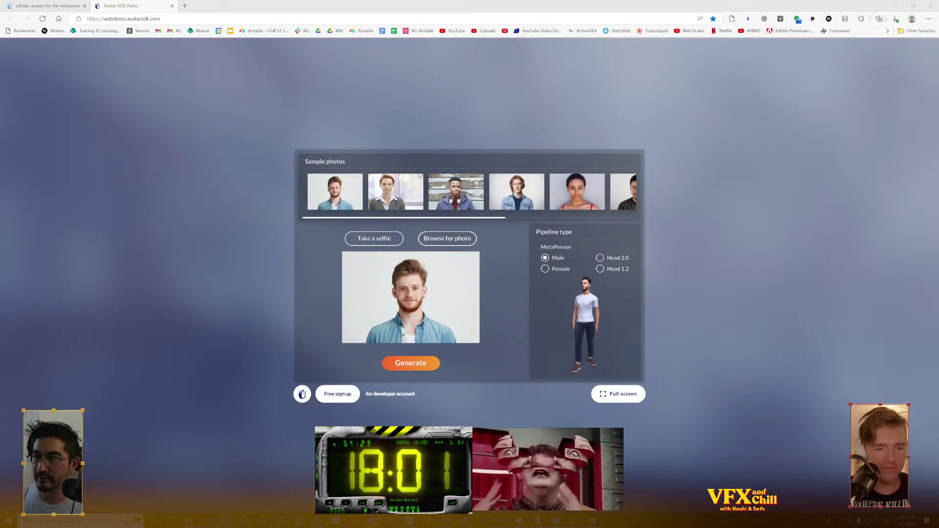
key("alt+Tab")
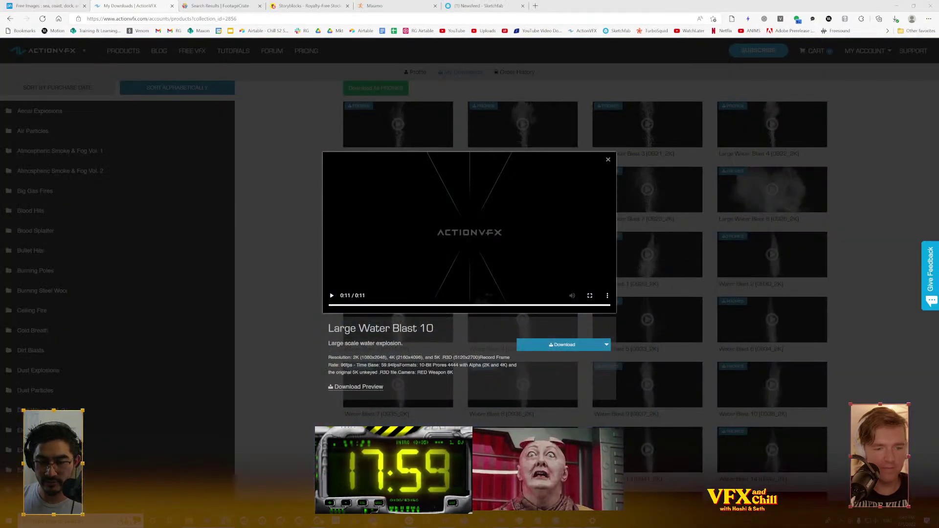
key("alt+Tab")
left_click(353, 90)
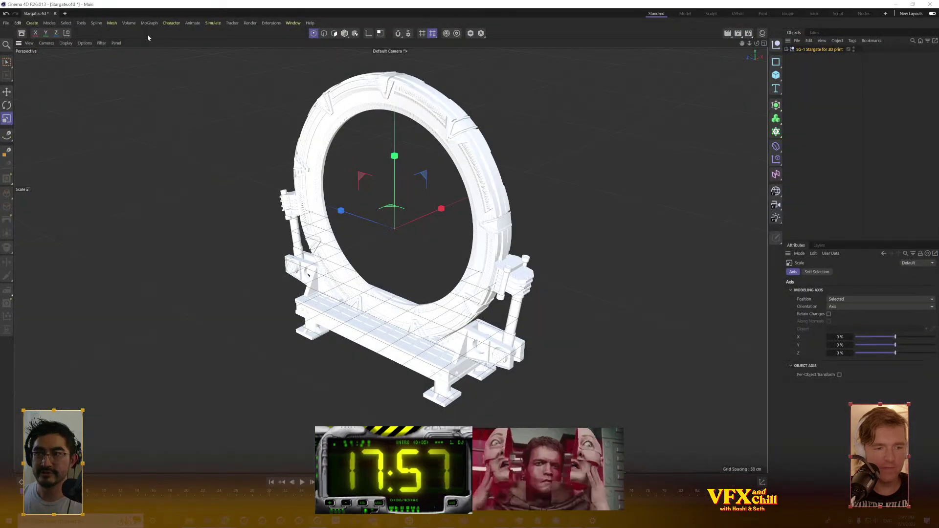
left_click(6, 22)
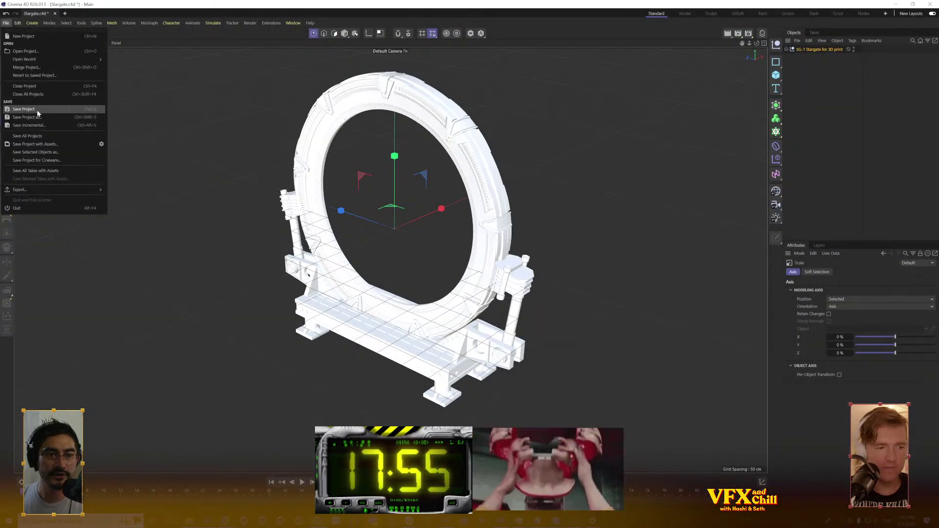
left_click(42, 87)
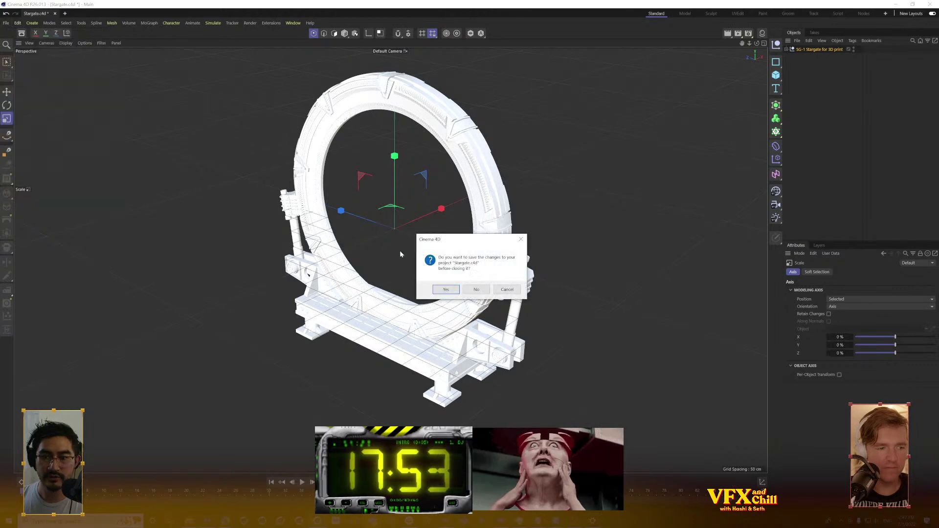
left_click(475, 291)
Open the Both.c4d project with the bearded head scan and clear the object selection
left_click(5, 23)
left_click(35, 48)
key("Escape")
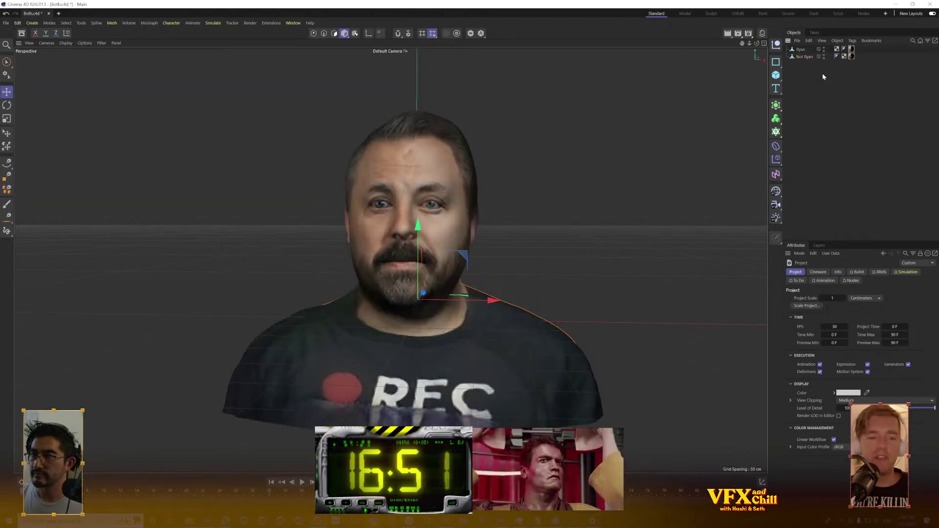
mouse_move(594, 252)
left_mouse_down()
mouse_move(487, 259)
mouse_move(582, 256)
left_mouse_up()
left_click(832, 108)
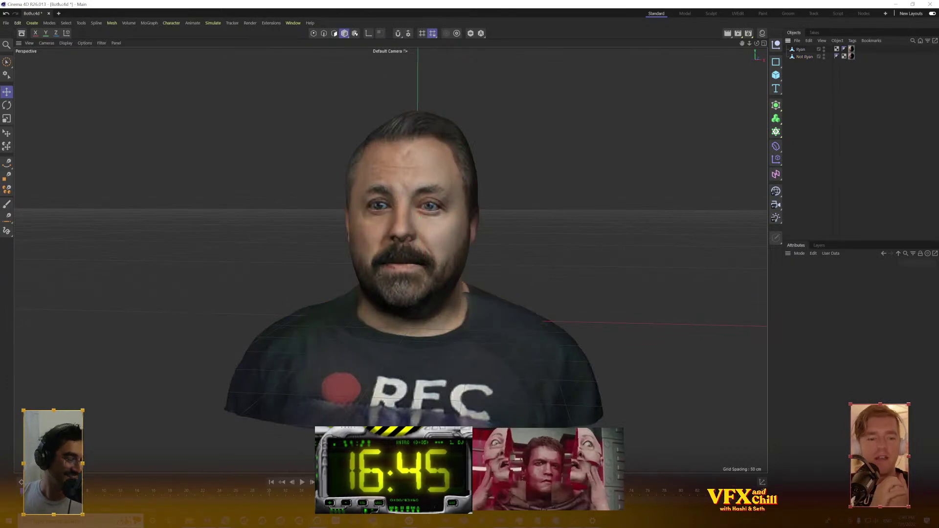
Open the Both 3D_0006.c4d project and delete the Glasses group from the bust in the light grey sweater
left_click(6, 23)
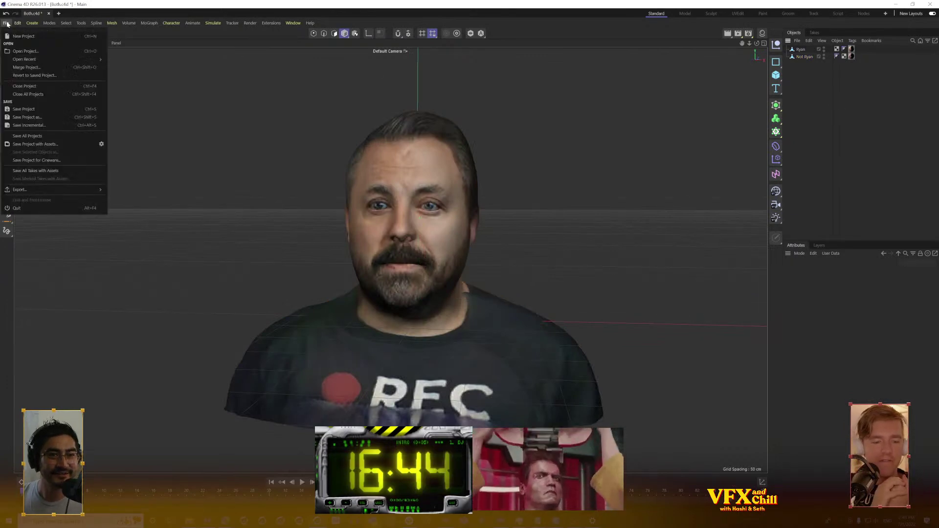
left_click(26, 52)
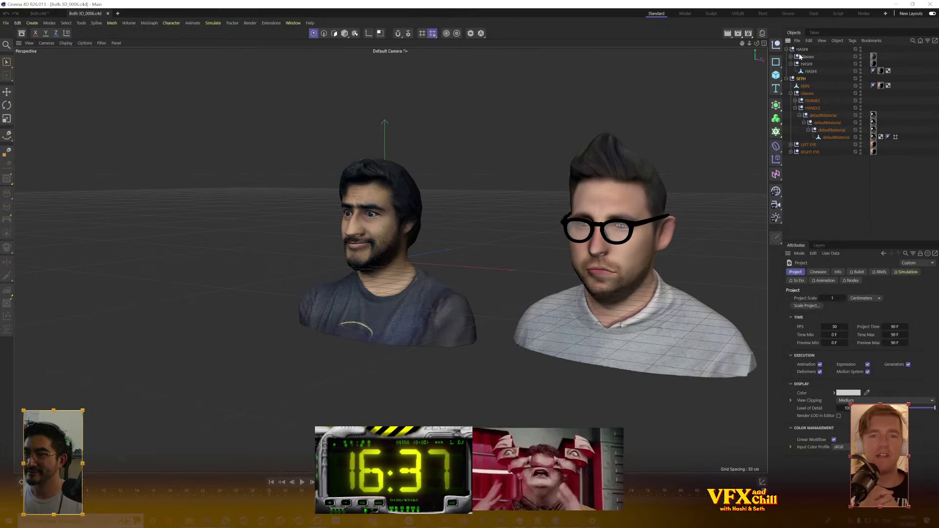
left_click(801, 79)
left_click(807, 93)
key("Delete")
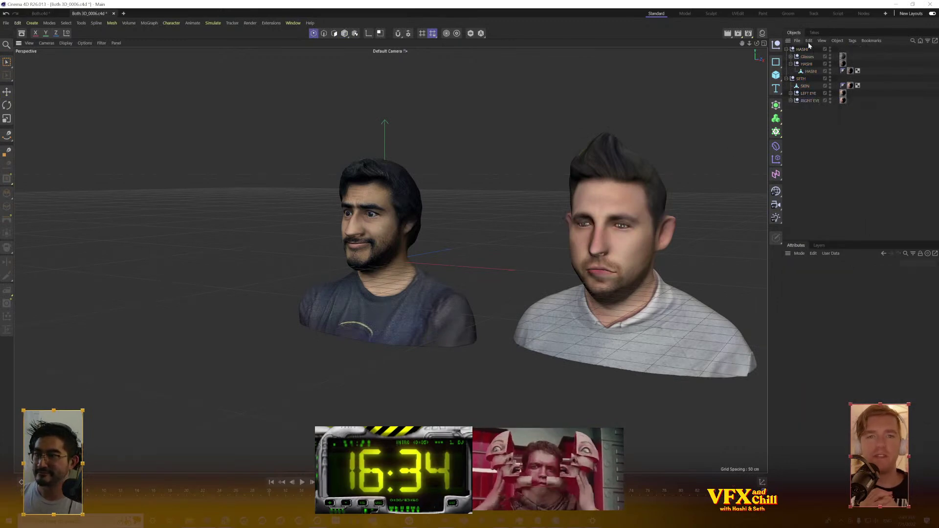
left_click(802, 78)
left_click(815, 114)
left_click_drag(816, 114, 803, 88)
right_click(803, 89)
left_click(799, 143)
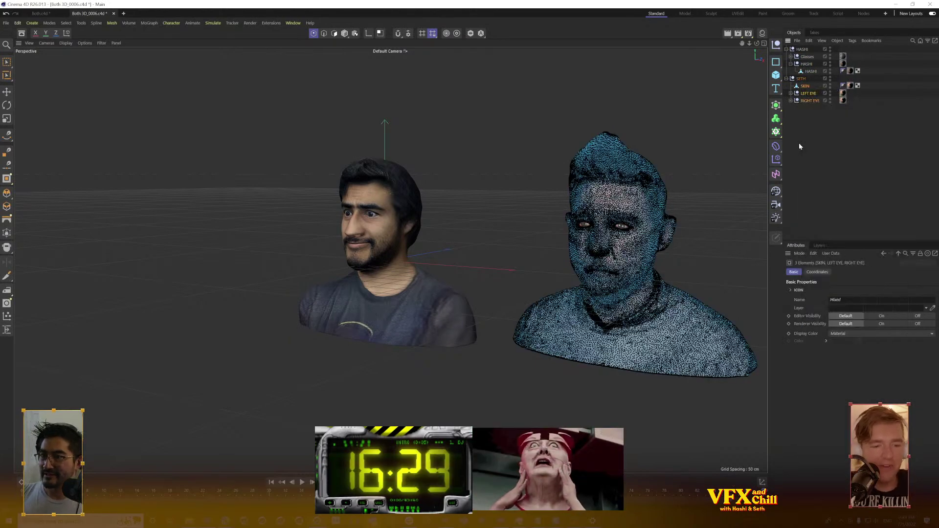
left_click(805, 154)
left_click_drag(829, 122, 813, 150)
left_click_drag(689, 269, 574, 260)
scroll(577, 262, "up", 3)
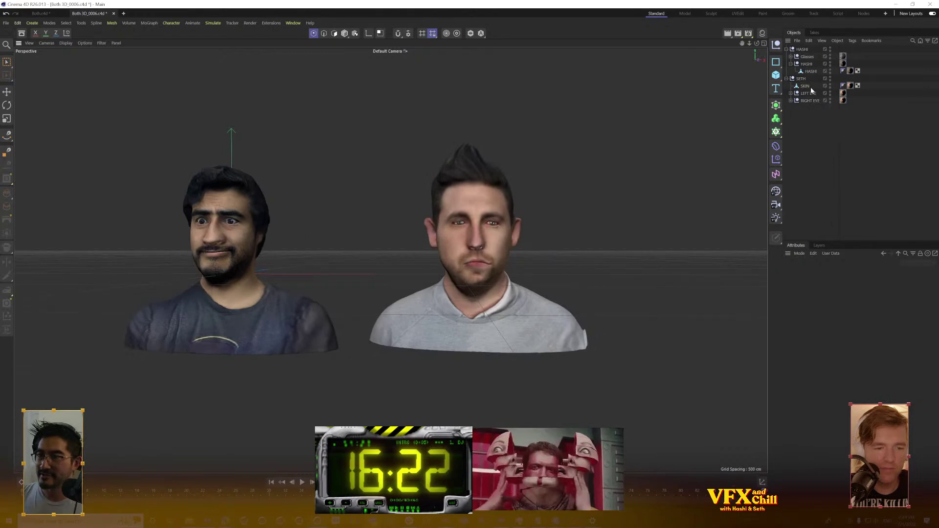
Copy the grey-sweater bust's whole group into a new project, using absolute texture paths, and move it to the world origin
left_click(805, 85)
left_click(803, 49)
left_click(808, 72)
left_click(803, 79)
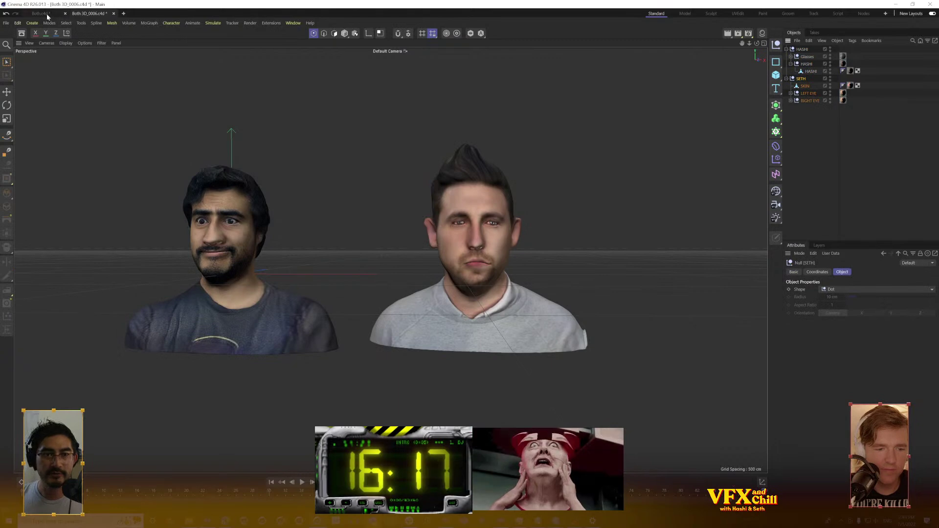
left_click(6, 23)
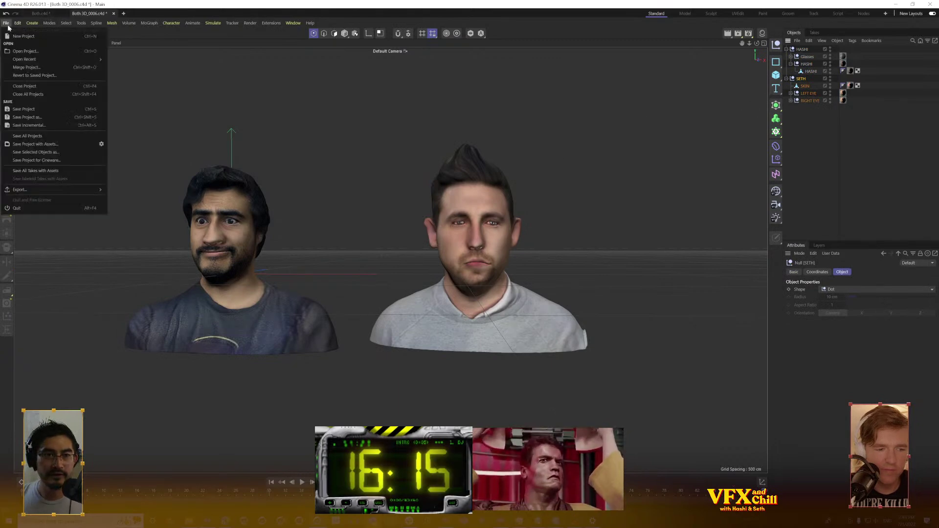
left_click(22, 33)
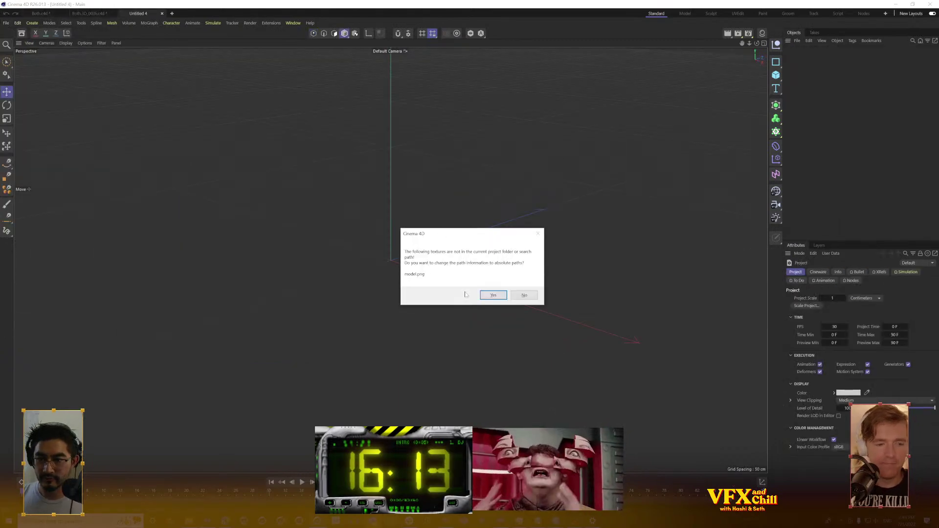
left_click(493, 295)
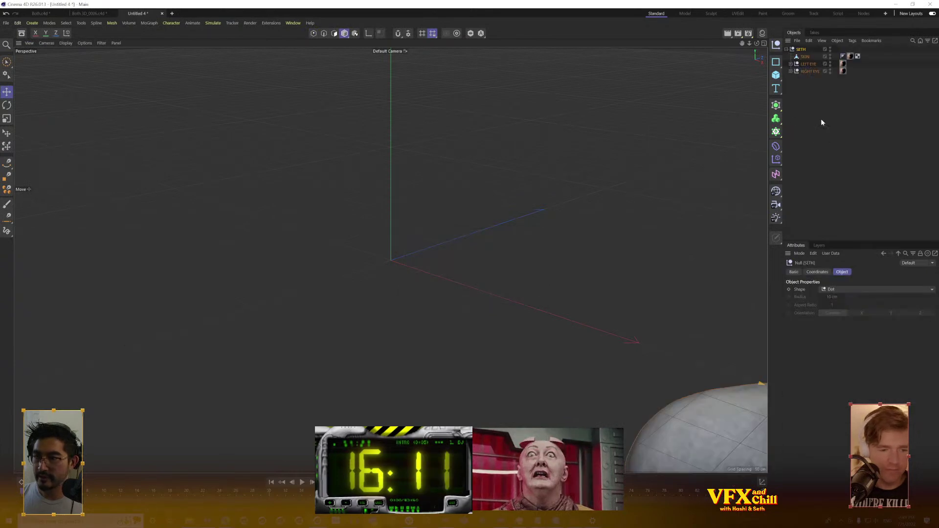
left_click(818, 272)
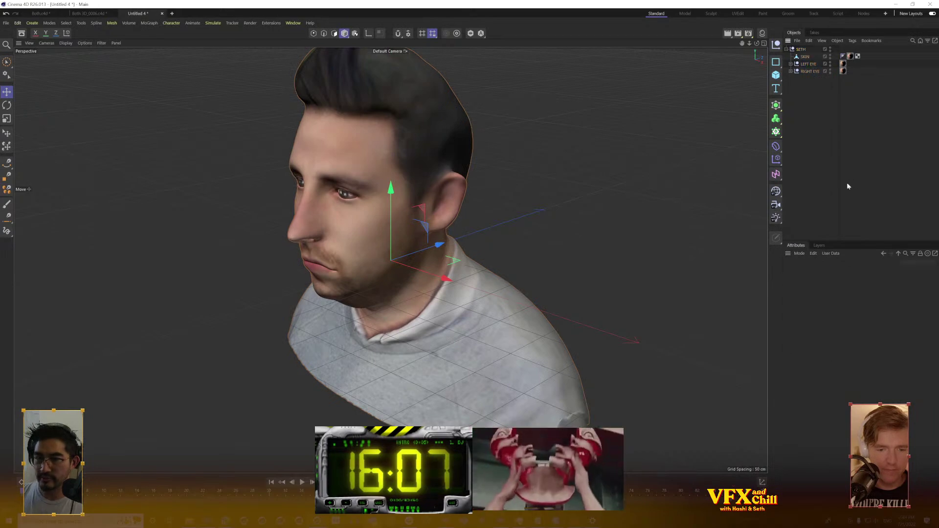
Clear the object selection and add a MoGraph Matrix object to the scene
left_click_drag(447, 272, 510, 252)
left_click(514, 260)
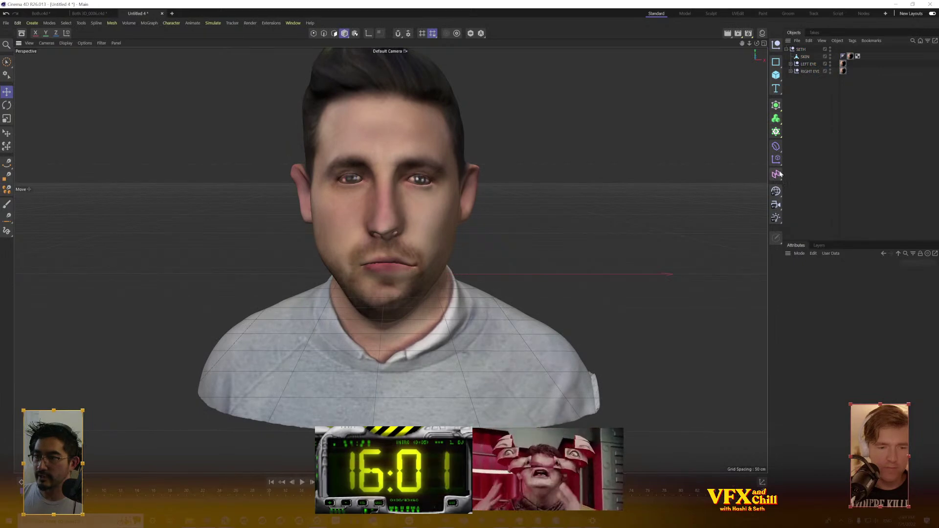
left_click(776, 76)
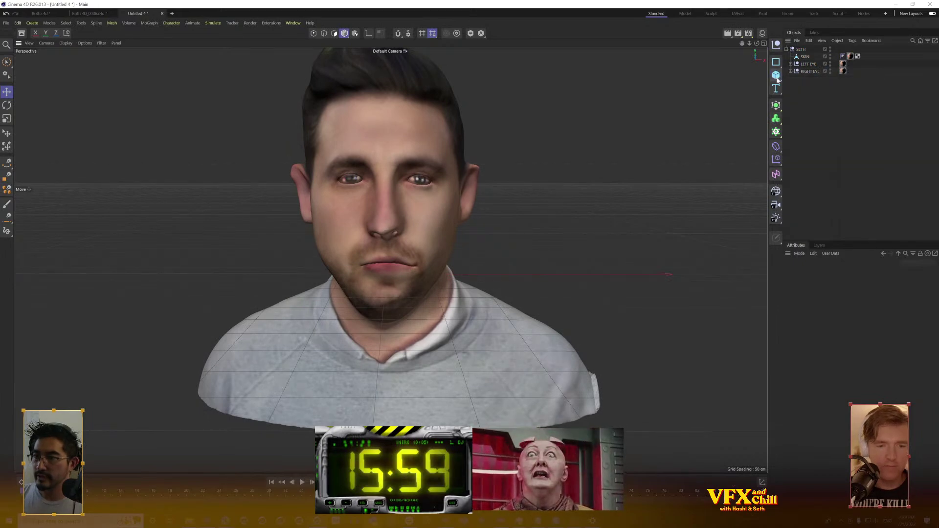
left_click(777, 119)
left_click(778, 107)
left_click_drag(778, 107, 808, 158)
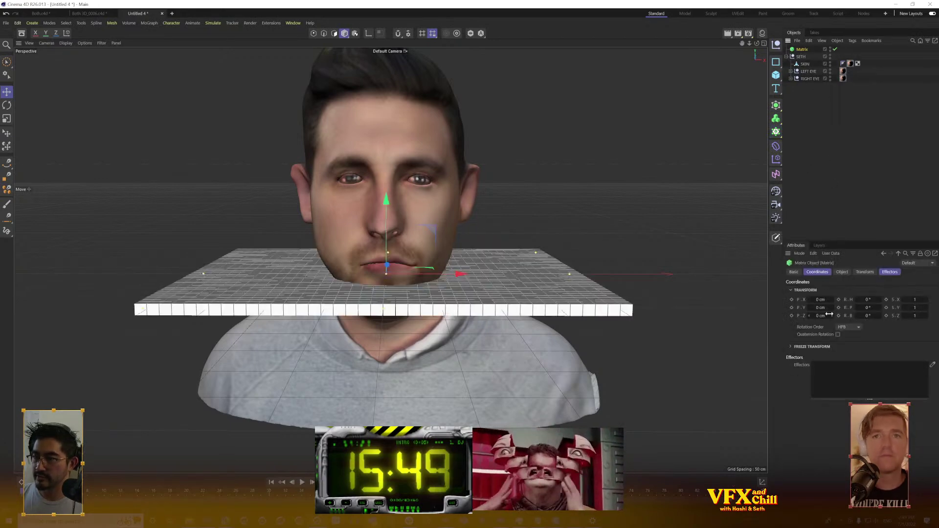
Set the Matrix object's grid count to 2 in X, 7 in Y and 1 in Z
left_click(818, 272)
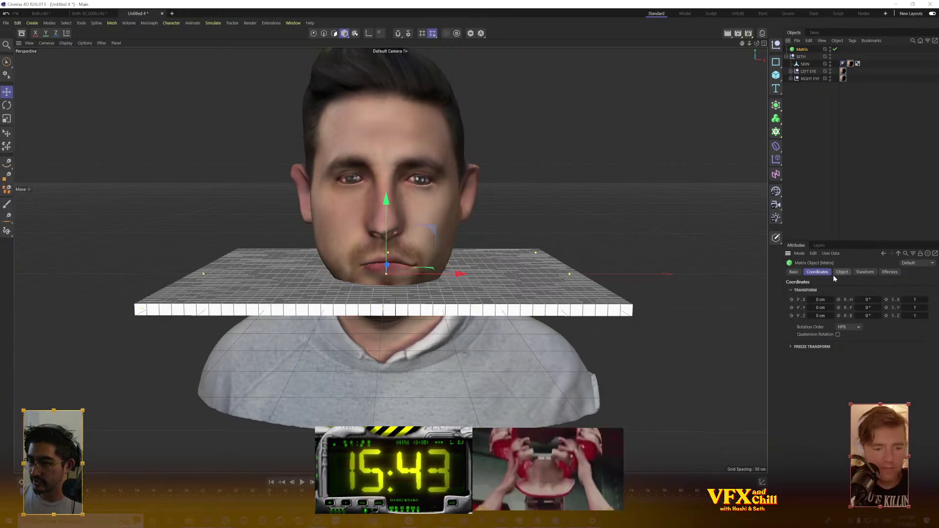
left_click(842, 272)
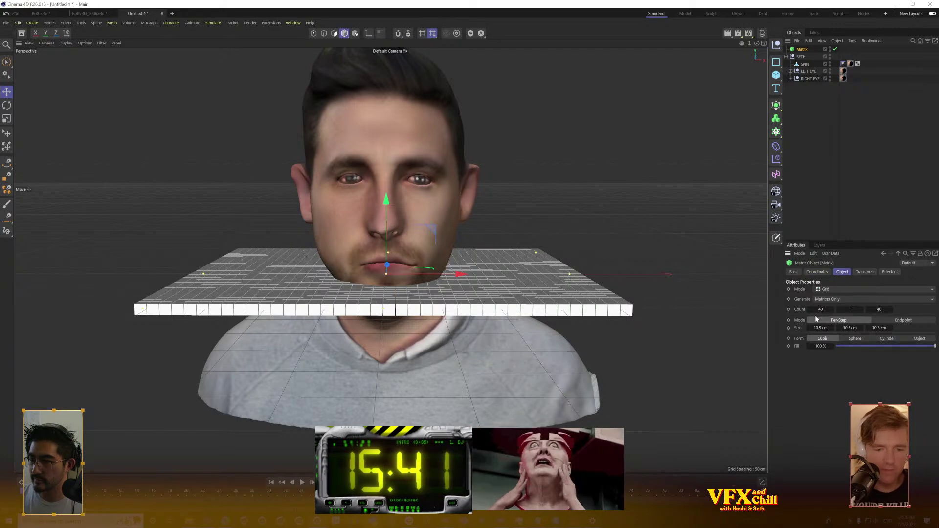
left_click_drag(832, 309, 832, 335)
left_click(833, 309)
mouse_move(891, 309)
left_mouse_down()
mouse_move(891, 326)
mouse_move(883, 310)
left_mouse_up()
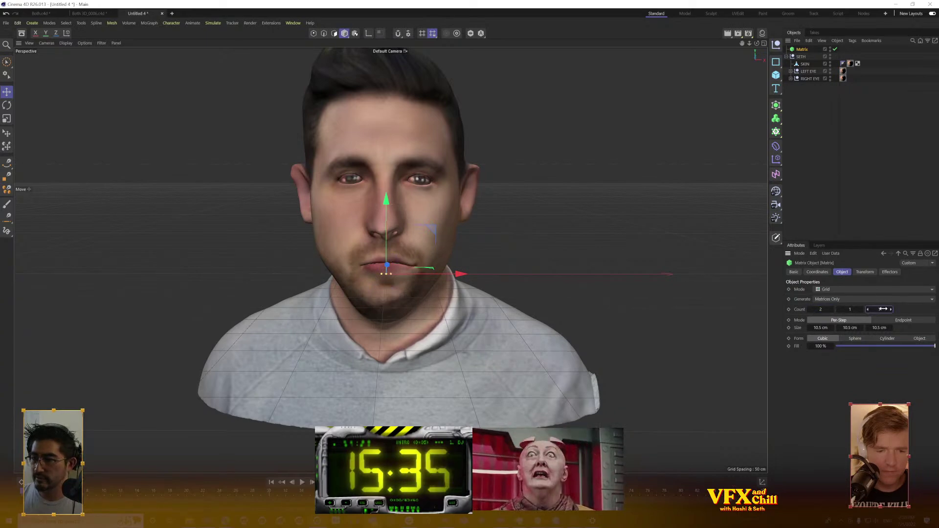
left_click(862, 310)
left_click(862, 310)
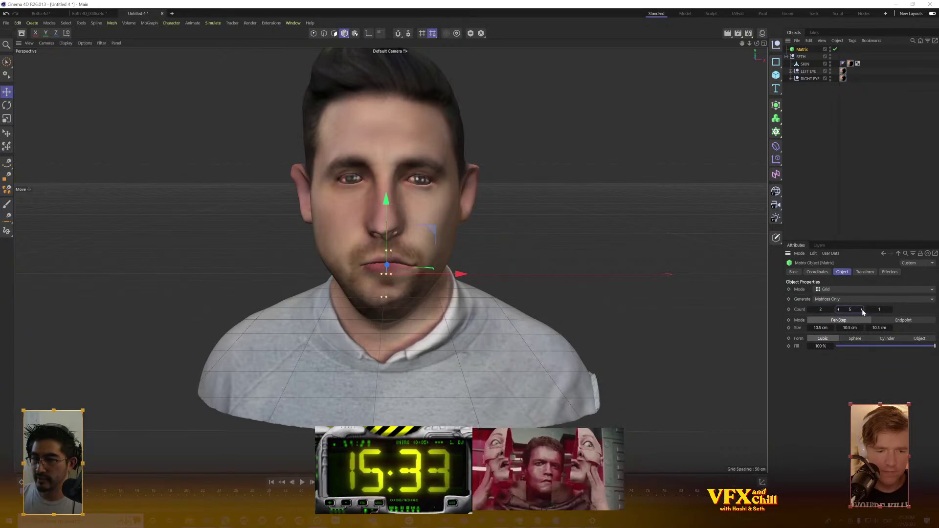
left_click(839, 310)
left_click(838, 310)
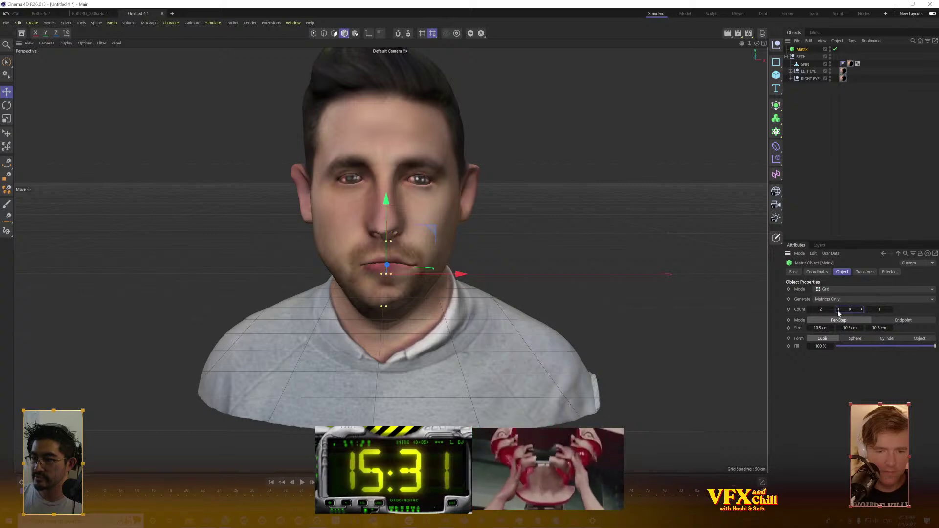
left_click(838, 310)
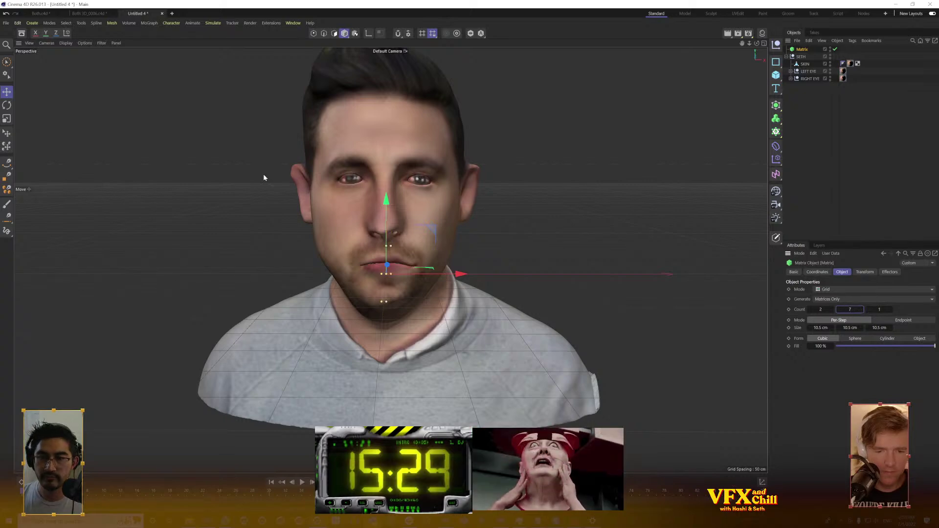
Scale the Matrix grid up to span the bust's height and move it back and slightly up so it sits inside the head
key("t")
mouse_move(281, 292)
left_mouse_down()
mouse_move(384, 268)
mouse_move(235, 295)
mouse_move(580, 174)
mouse_move(424, 274)
mouse_move(483, 277)
mouse_move(412, 269)
mouse_move(637, 265)
mouse_move(274, 269)
mouse_move(289, 269)
left_mouse_up()
left_click(6, 92)
scroll(406, 271, "down", 1)
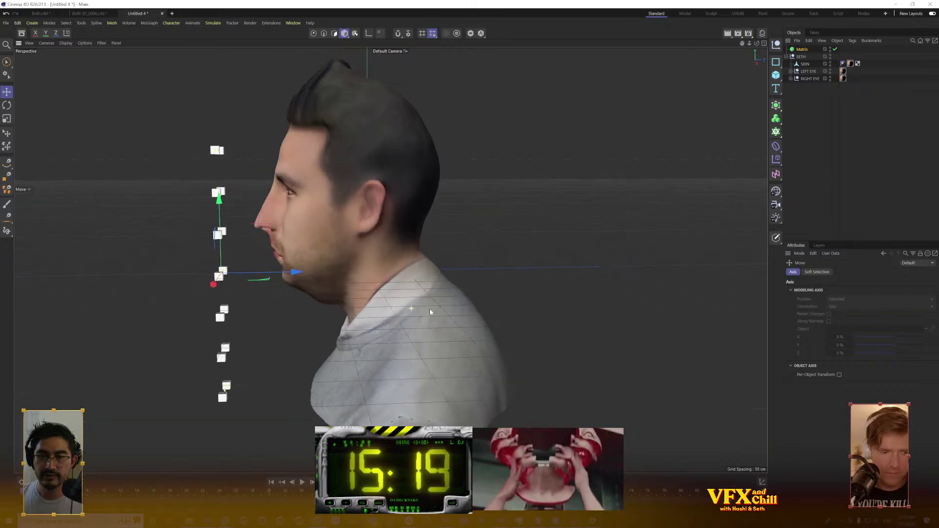
left_click_drag(425, 310, 472, 313)
left_click_drag(193, 221, 190, 155)
left_click_drag(291, 275, 421, 293)
left_click_drag(287, 172, 356, 259)
scroll(437, 246, "down", 1)
left_click_drag(313, 238, 447, 295)
left_click_drag(425, 223, 438, 168)
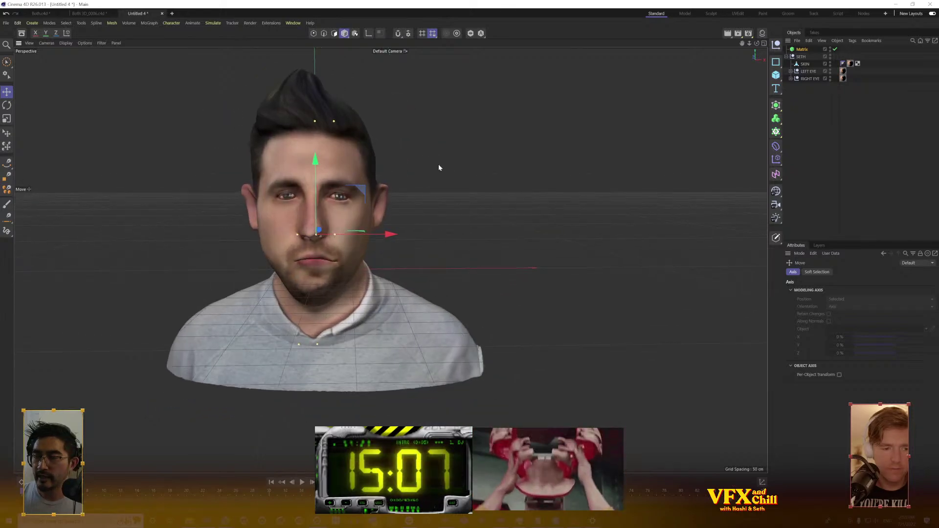
Merge the skin and both eyes into one object with Connect Objects + Delete, and remove the leftover parent group while keeping the merged mesh
left_click(806, 64)
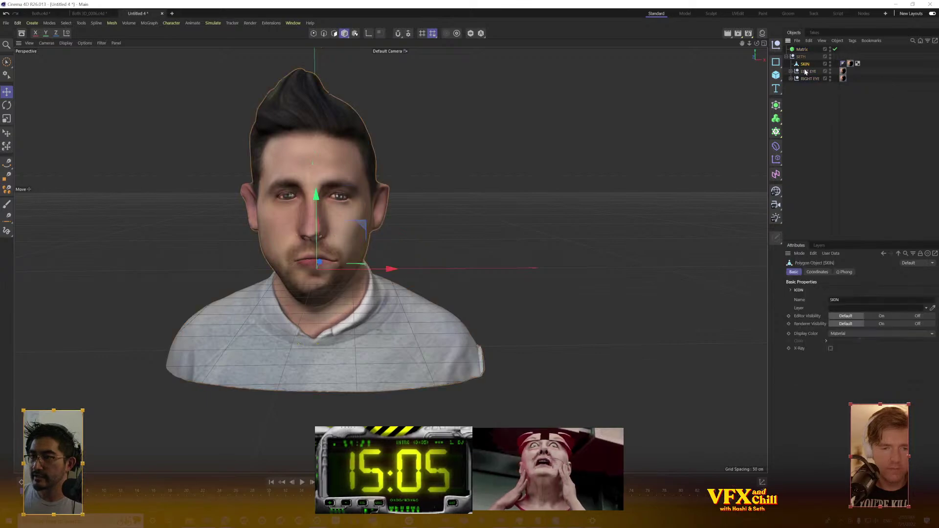
right_click(810, 79)
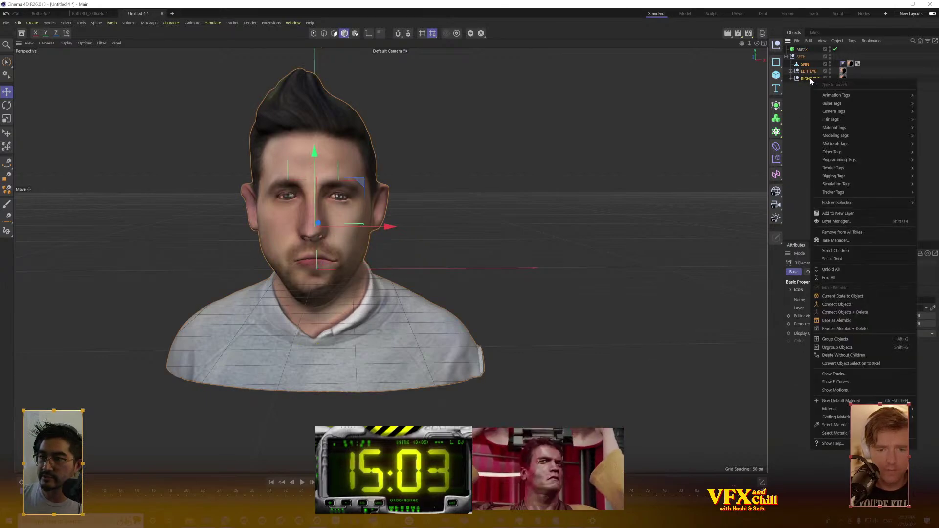
left_click(838, 313)
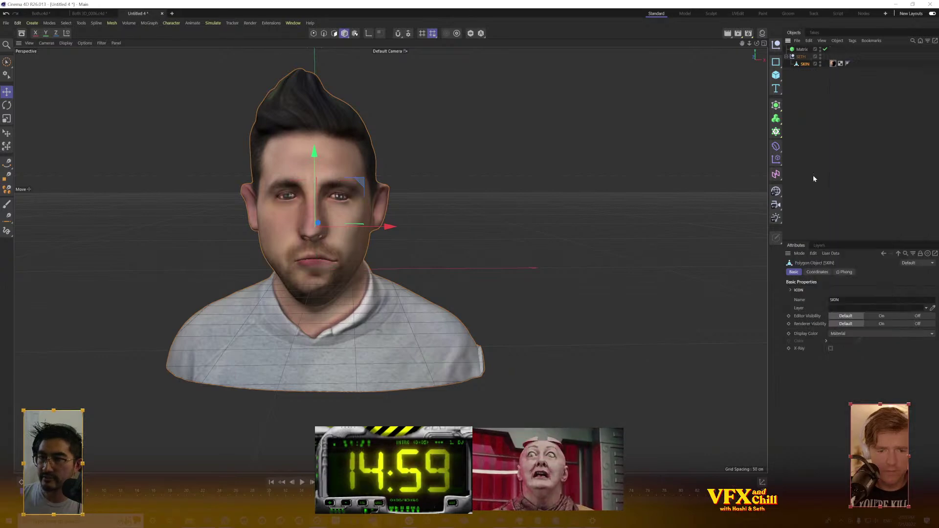
left_click(801, 56)
key("Delete")
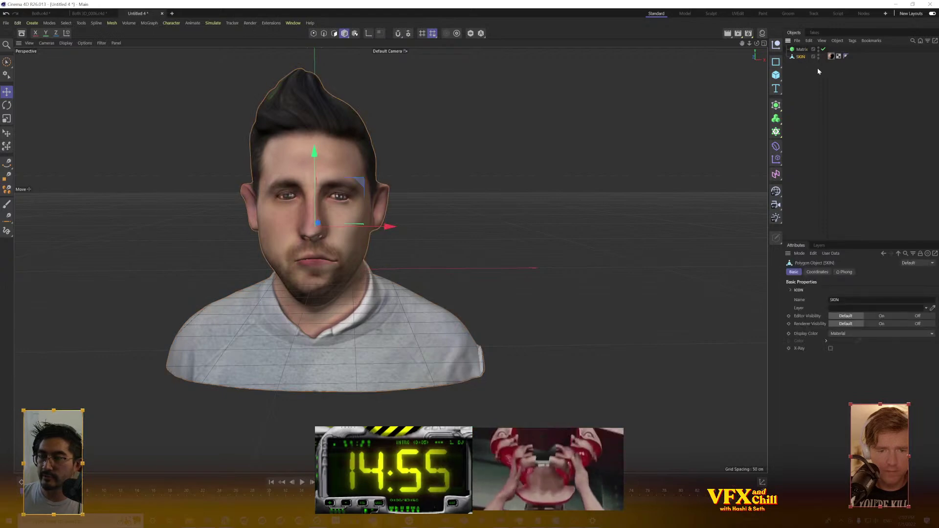
Add a Voronoi Fracture object and make the merged SKIN mesh its child
left_click(149, 23)
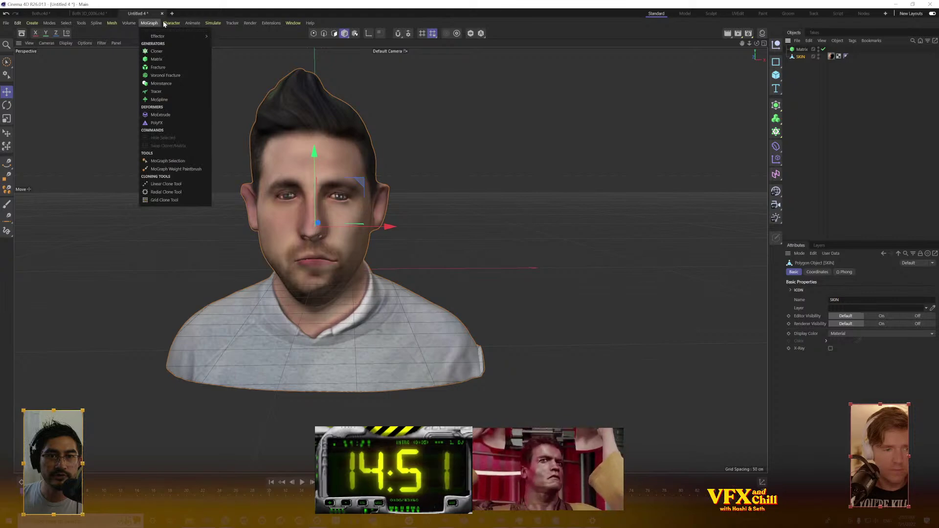
mouse_move(215, 25)
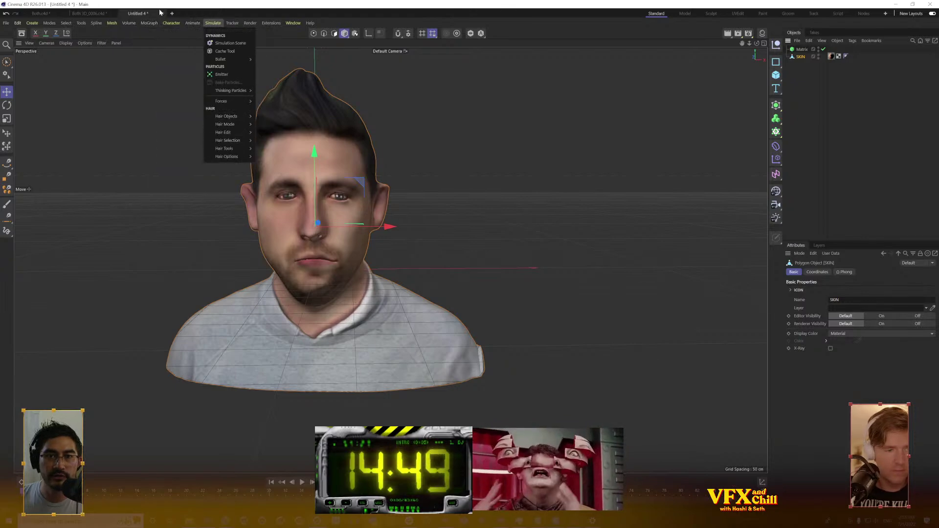
mouse_move(145, 27)
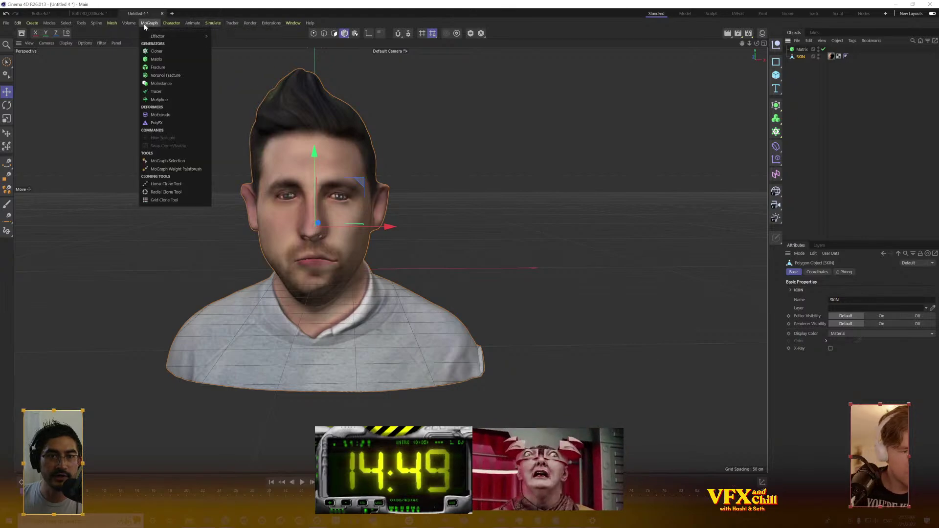
left_click(162, 77)
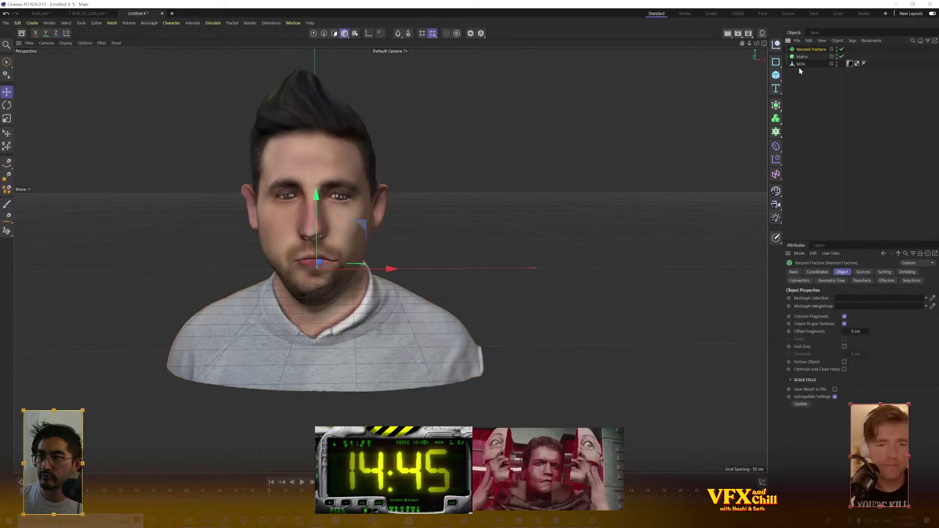
left_click_drag(799, 64, 818, 51)
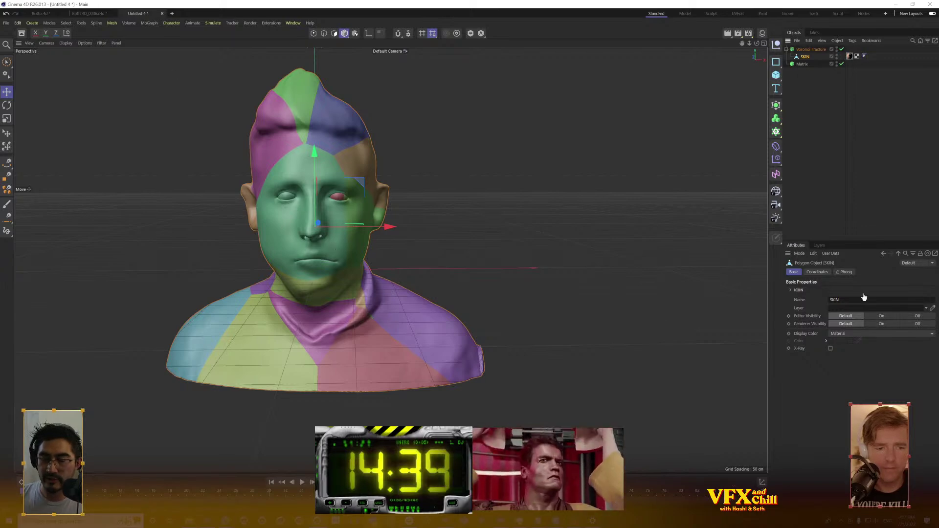
Replace the Voronoi Fracture's default Point Generator source with the Matrix object
left_click(811, 50)
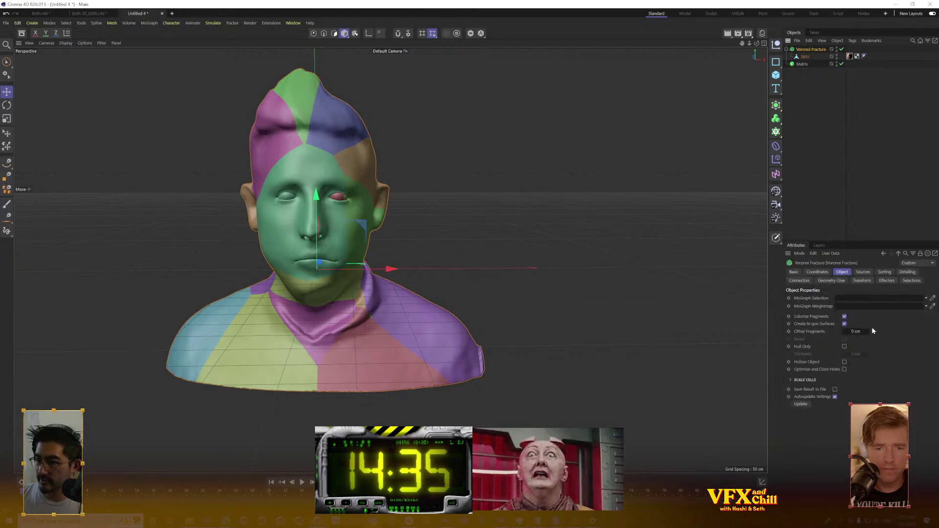
left_click(863, 272)
left_click(841, 322)
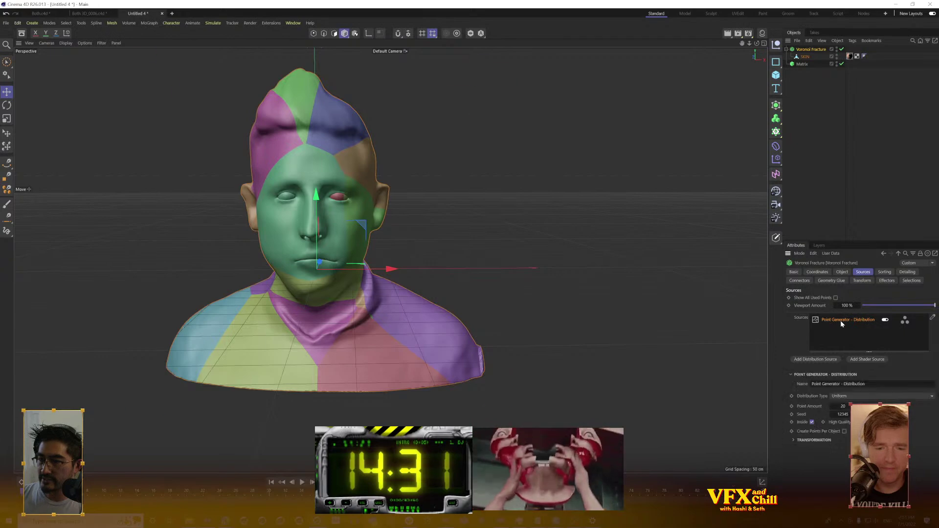
key("Delete")
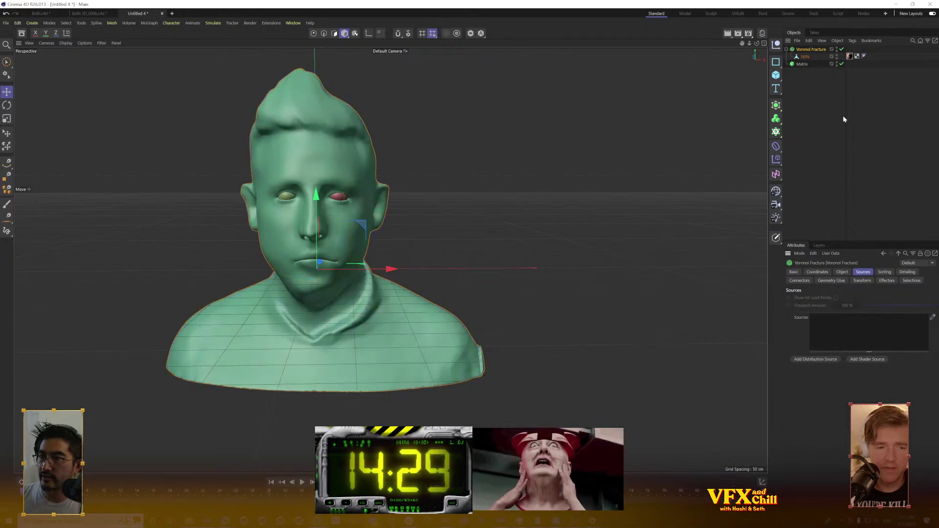
left_click_drag(805, 65, 812, 83)
left_click_drag(832, 329, 833, 327)
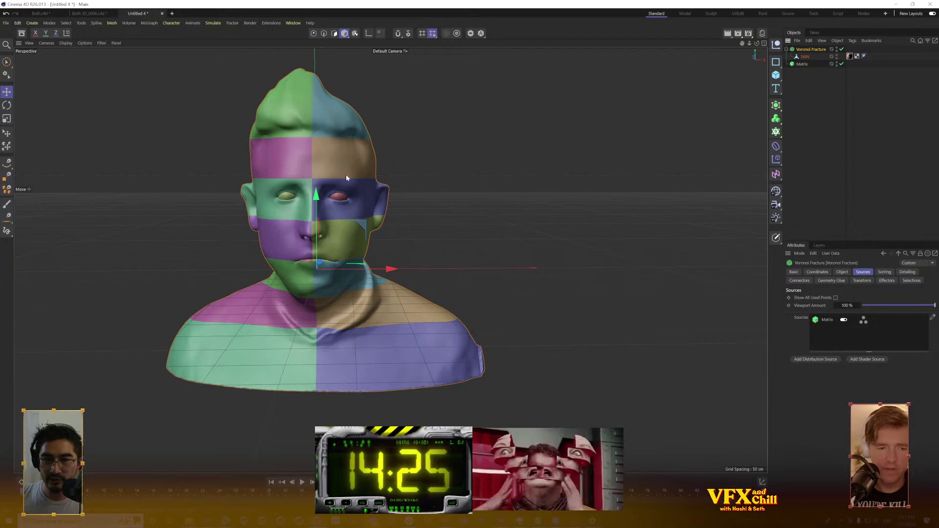
Enable Hull Only on the Voronoi Fracture with a thickness of 1 cm, leaving Hollow Object off
left_click_drag(287, 231, 512, 258)
scroll(466, 228, "up", 2)
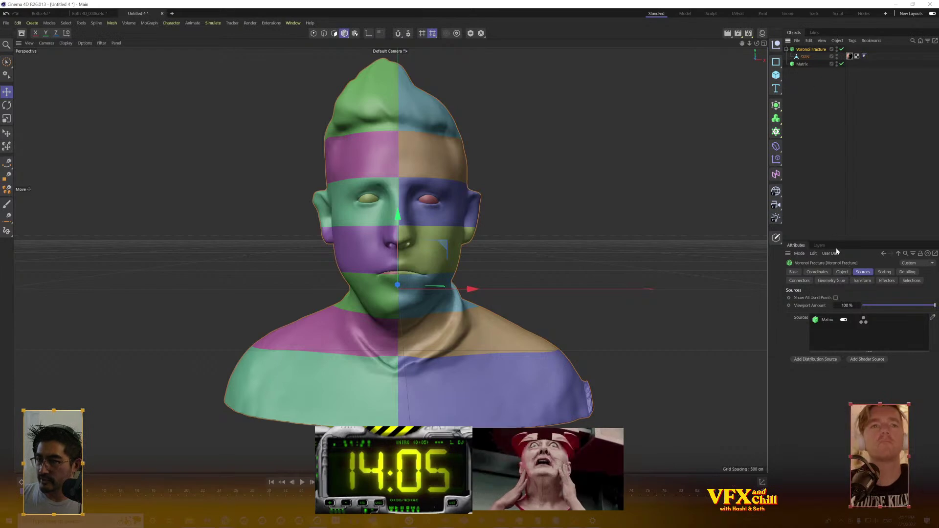
left_click(842, 272)
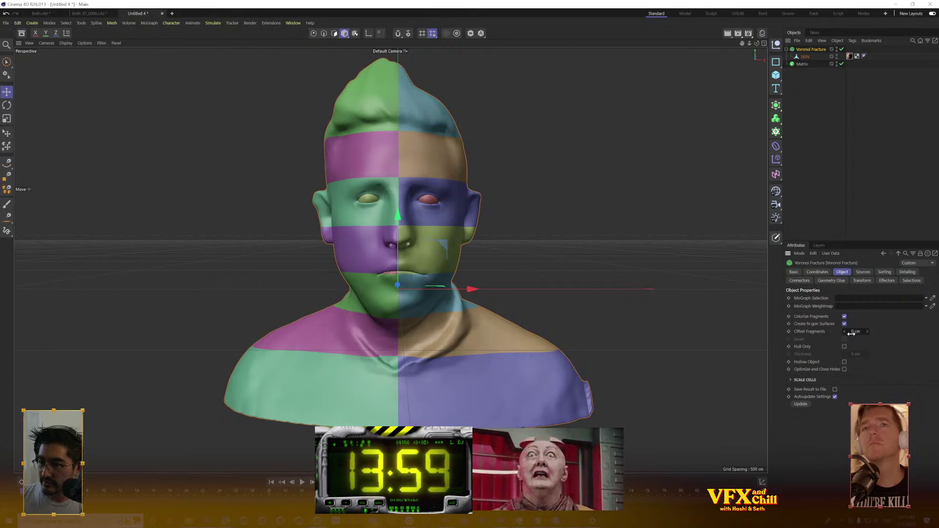
left_click(845, 361)
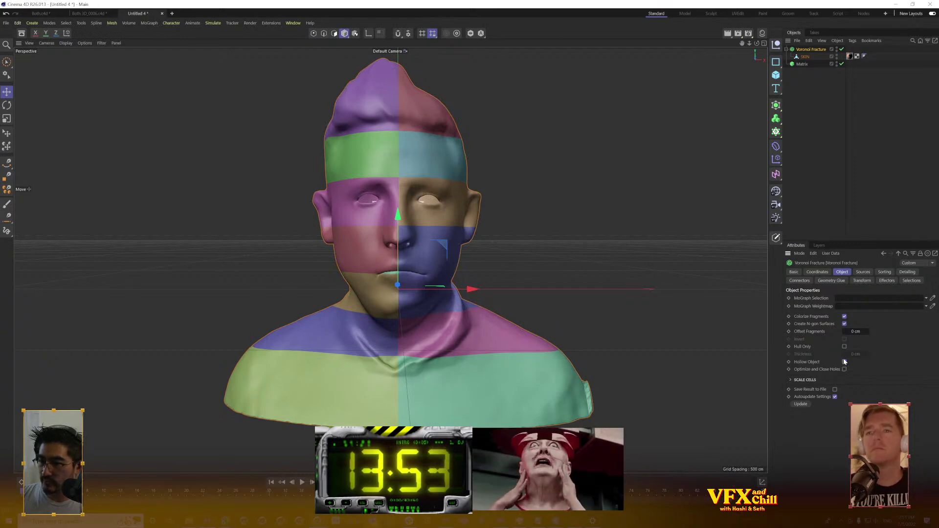
left_click(844, 346)
left_click_drag(869, 354, 895, 351)
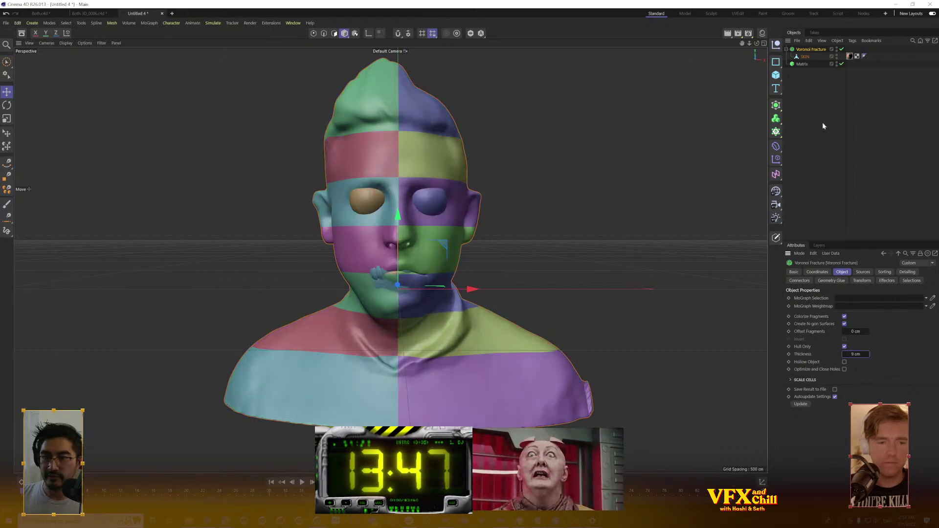
type("0")
key("Return")
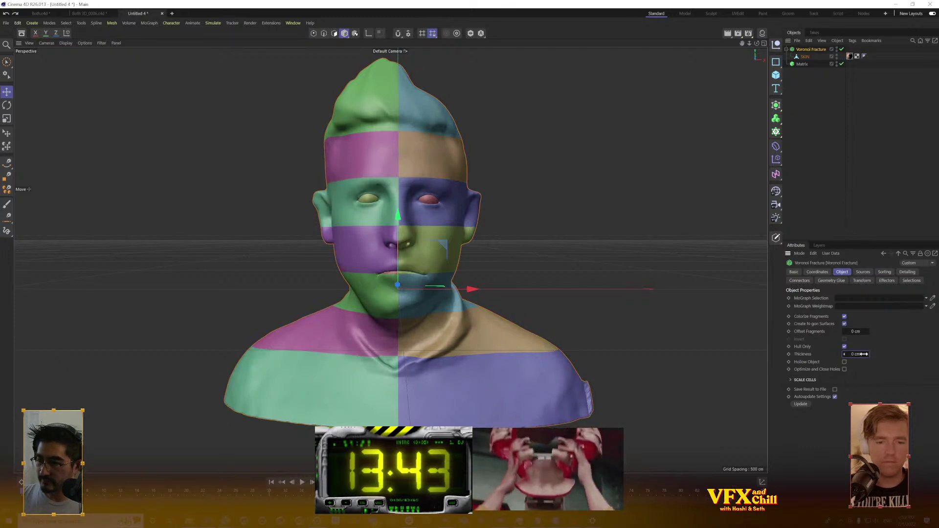
left_click_drag(867, 354, 871, 354)
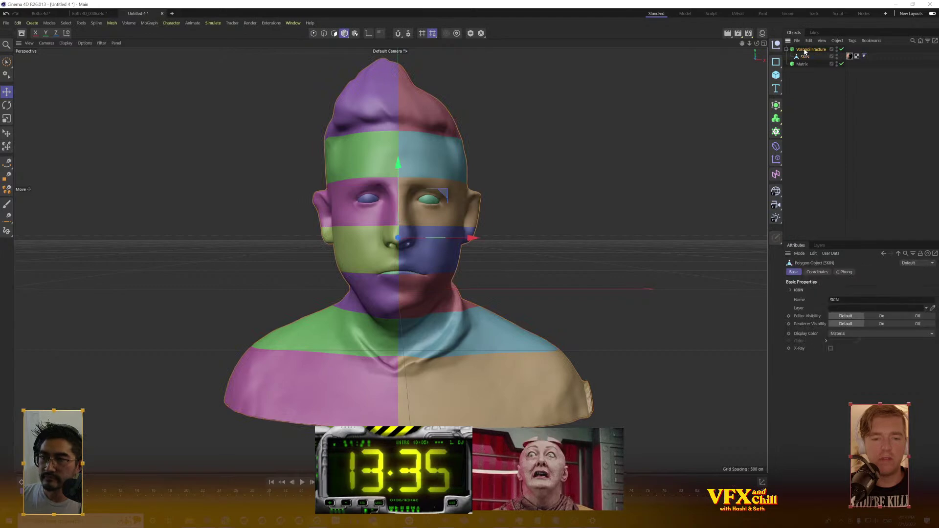
Apply a Push Apart effector to the Voronoi Fracture, raise it slightly, and reduce its strength to 2%
left_click(211, 24)
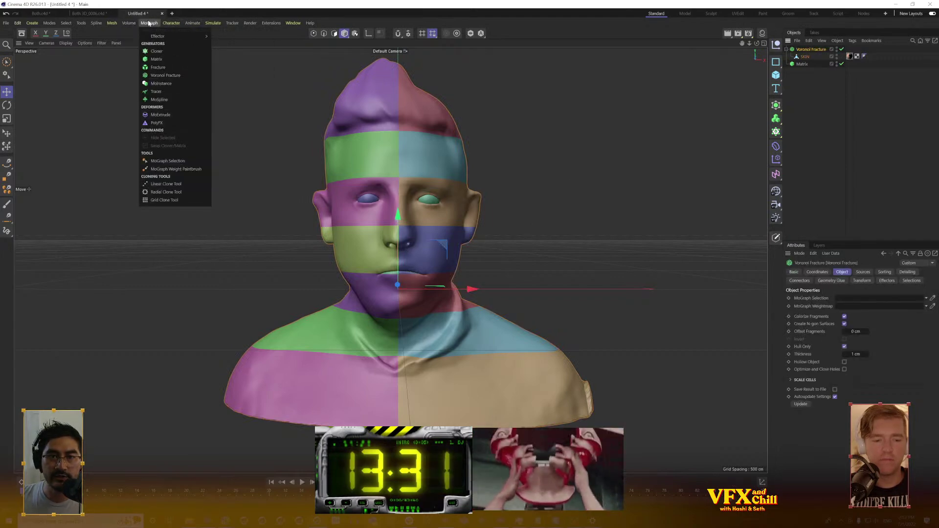
mouse_move(155, 39)
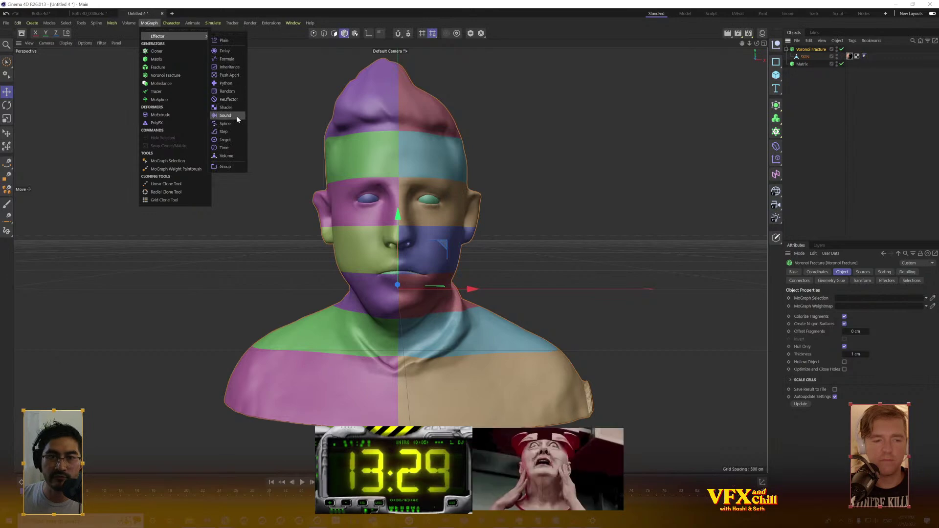
left_click(228, 75)
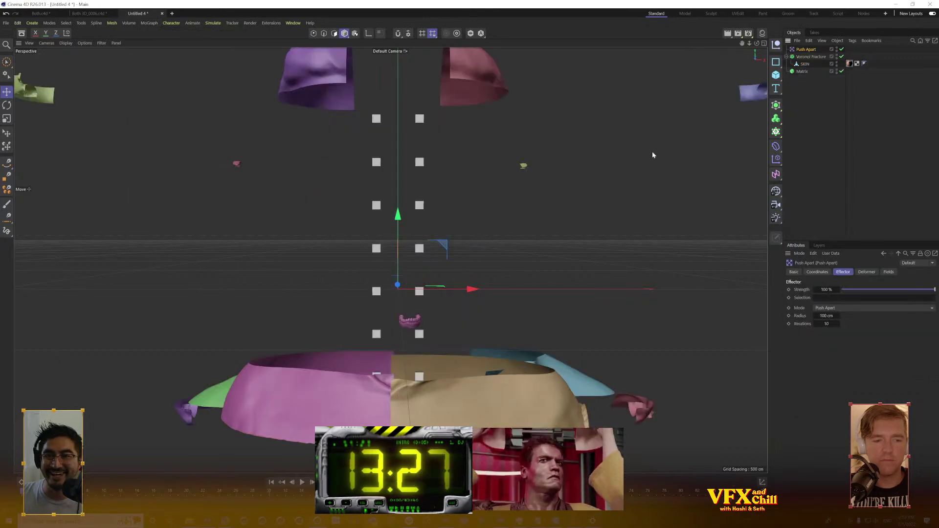
left_click_drag(397, 236, 398, 216)
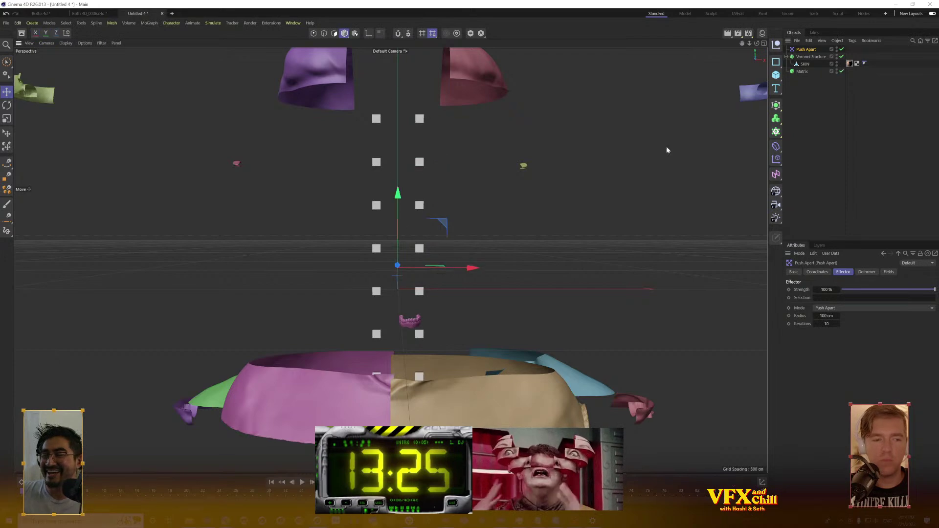
left_click_drag(934, 291, 844, 307)
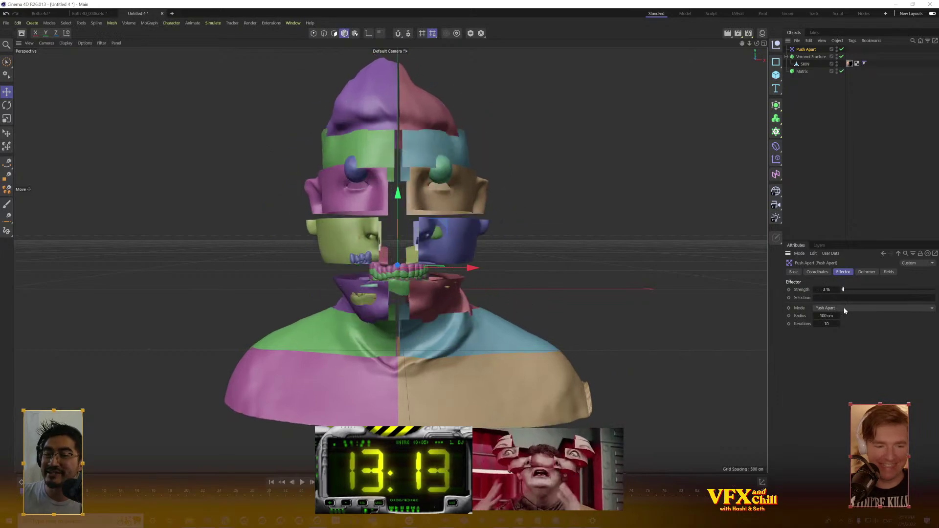
Raise the Push Apart effector's strength to 100%
mouse_move(618, 279)
left_mouse_down()
mouse_move(654, 273)
mouse_move(621, 280)
left_mouse_up()
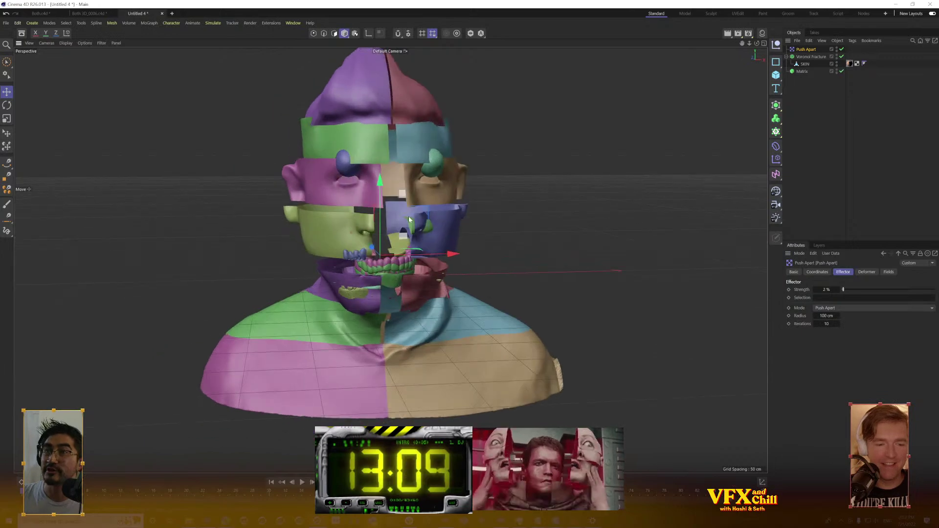
left_click_drag(844, 289, 936, 289)
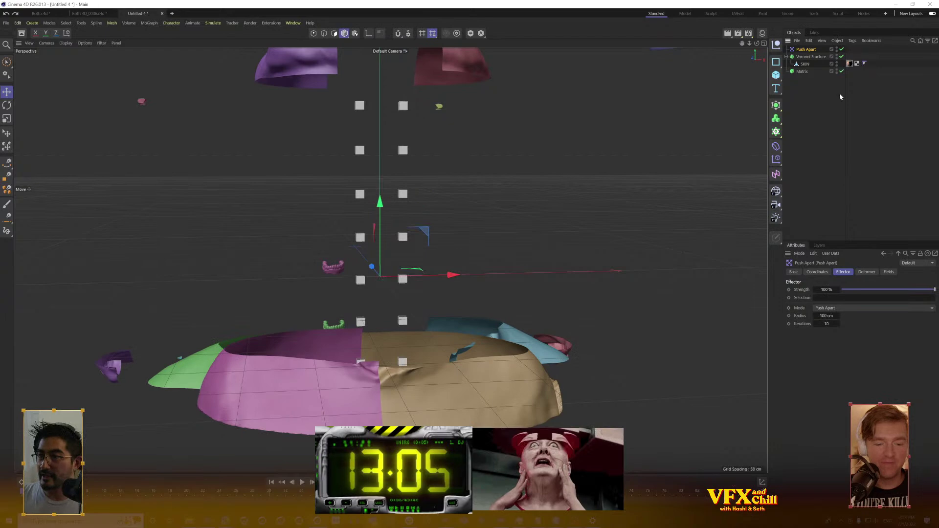
Take the SKIN mesh out of the Voronoi Fracture and delete the Push Apart, Voronoi Fracture and Matrix objects
left_click_drag(802, 64, 803, 74)
left_click(808, 51)
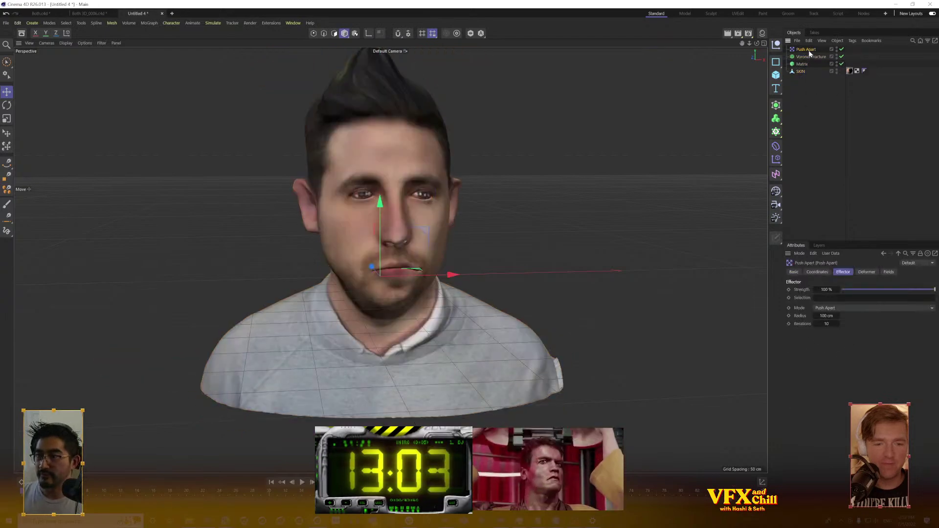
key("Delete")
left_click(804, 51)
key("Delete")
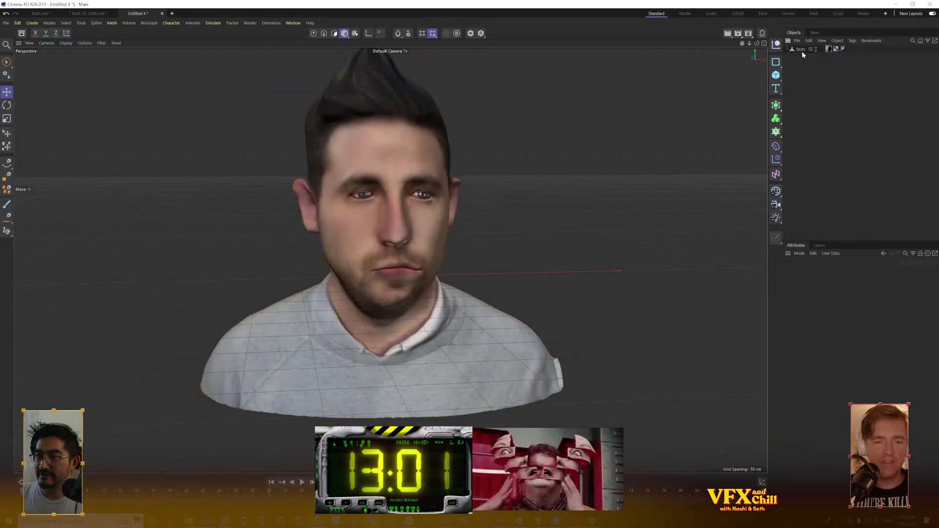
Examine the SKIN mesh from several views and frame the whole bust in the perspective view
left_click(803, 50)
left_click_drag(608, 248, 324, 236)
middle_click(333, 238)
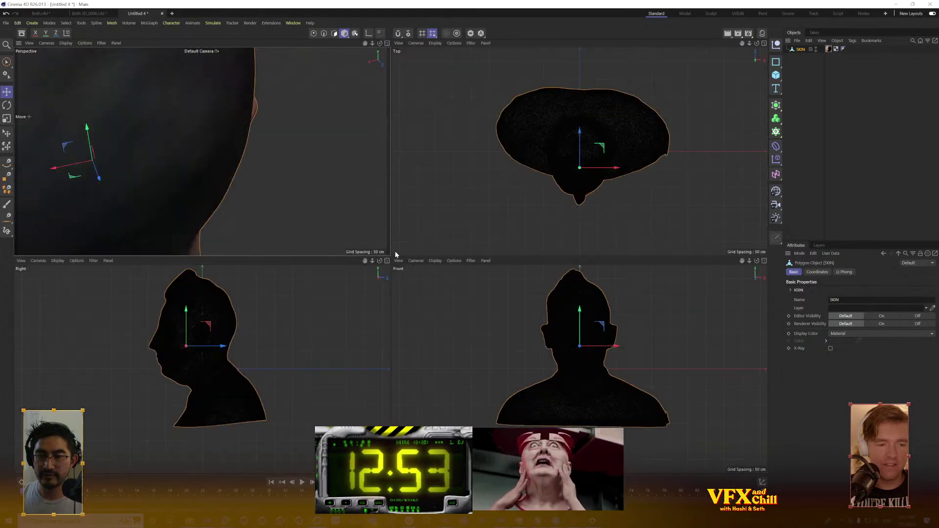
middle_click(352, 241)
mouse_move(249, 202)
left_mouse_down()
mouse_move(333, 227)
mouse_move(442, 205)
mouse_move(237, 214)
left_mouse_up()
scroll(397, 281, "up", 5)
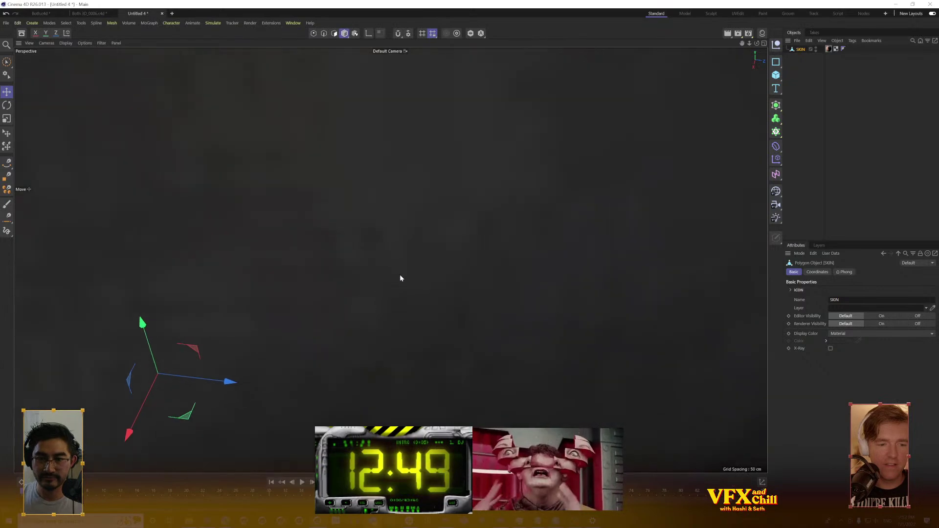
mouse_move(339, 294)
left_mouse_down()
mouse_move(490, 184)
mouse_move(518, 203)
mouse_move(523, 233)
mouse_move(500, 226)
mouse_move(706, 333)
mouse_move(401, 311)
mouse_move(394, 264)
mouse_move(534, 253)
mouse_move(455, 288)
mouse_move(547, 296)
mouse_move(388, 260)
left_mouse_up()
left_click(84, 43)
mouse_move(37, 44)
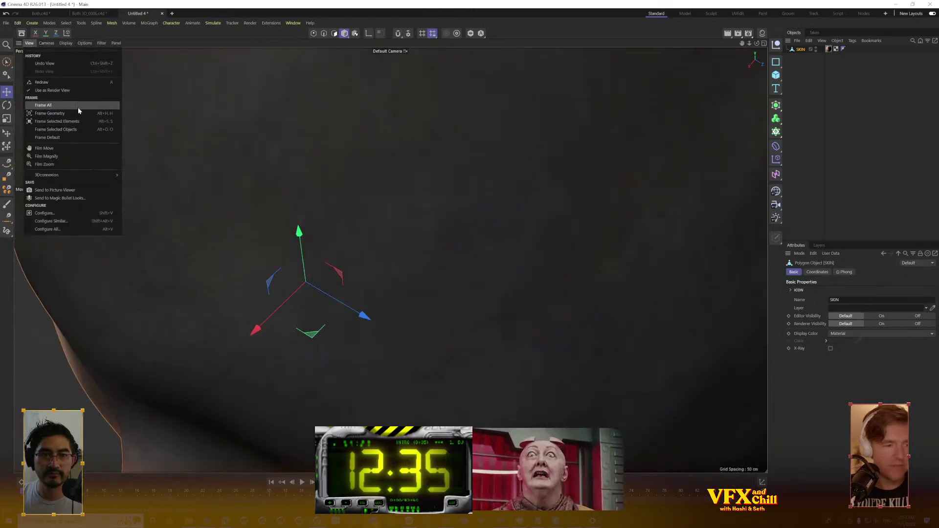
left_click(80, 107)
left_click_drag(431, 274, 420, 215)
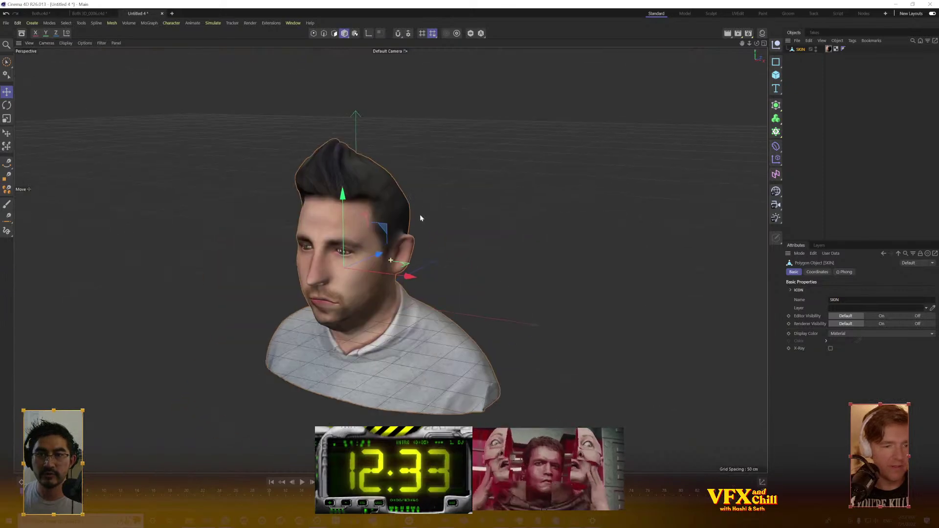
In polygon mode, live-select polygons on the forehead and expand the selection to the whole connected outer skin
left_click(334, 33)
scroll(369, 230, "up", 5)
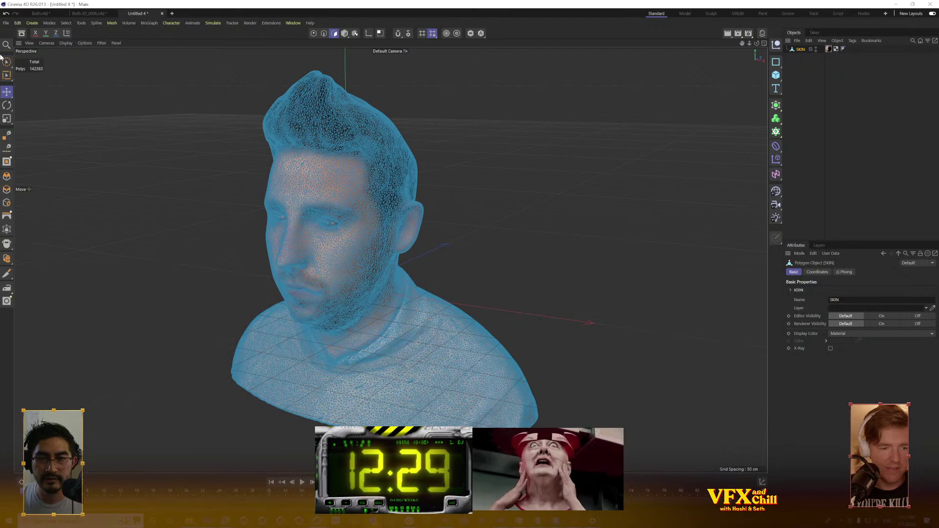
left_click(7, 62)
left_click(335, 178)
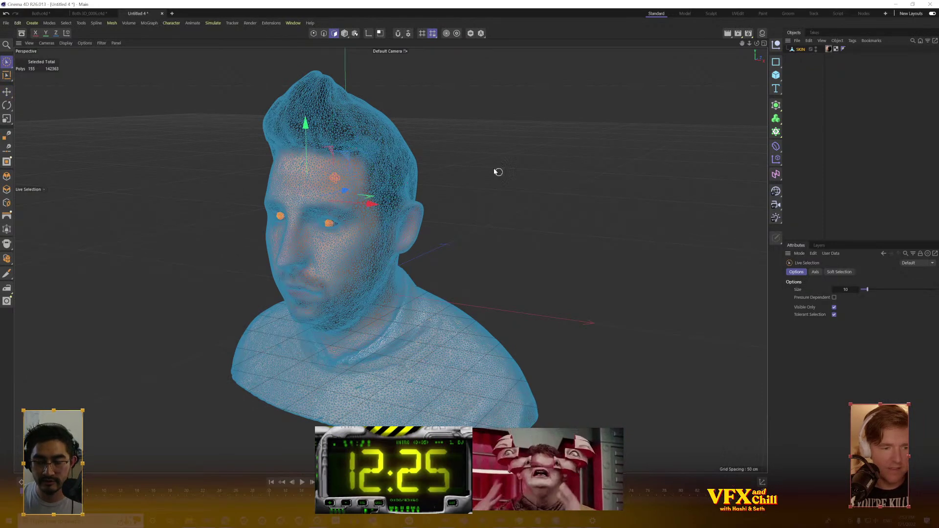
key("u")
key("w")
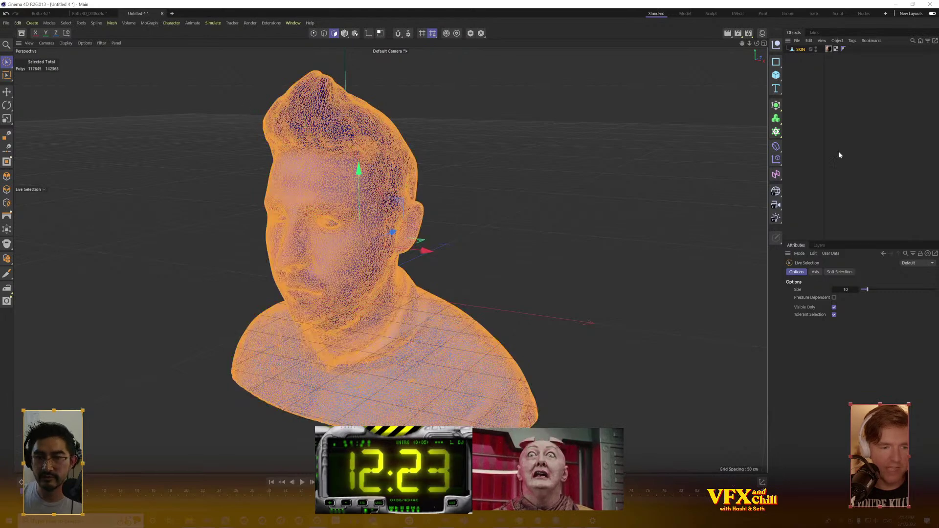
Invert the polygon selection to the inner mouth pieces, and delete them after pulling them out beside the head
left_click(71, 23)
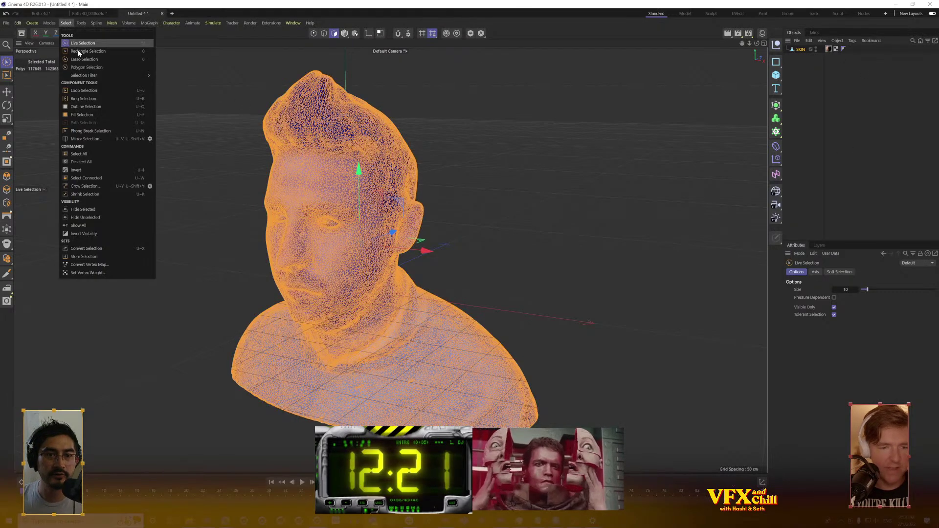
mouse_move(129, 23)
left_click(157, 7)
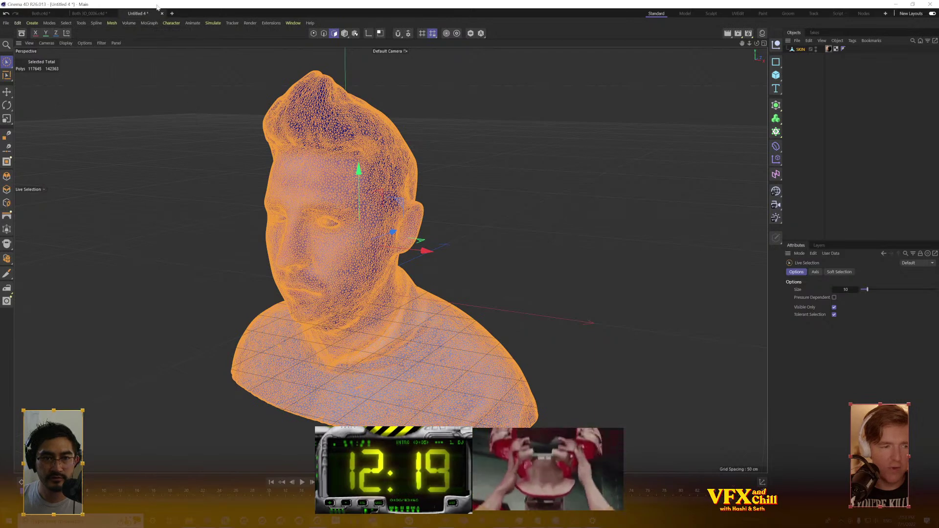
left_click_drag(278, 176, 298, 210)
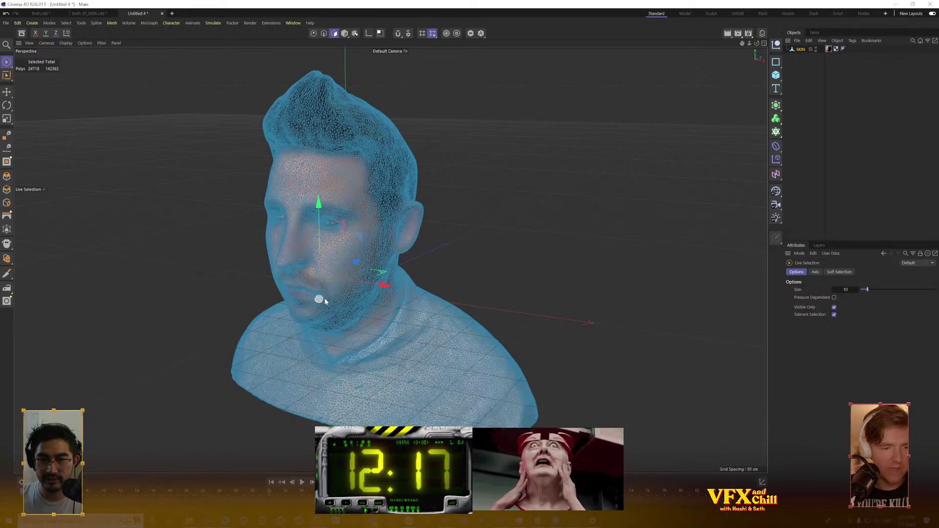
left_click_drag(430, 292, 621, 308)
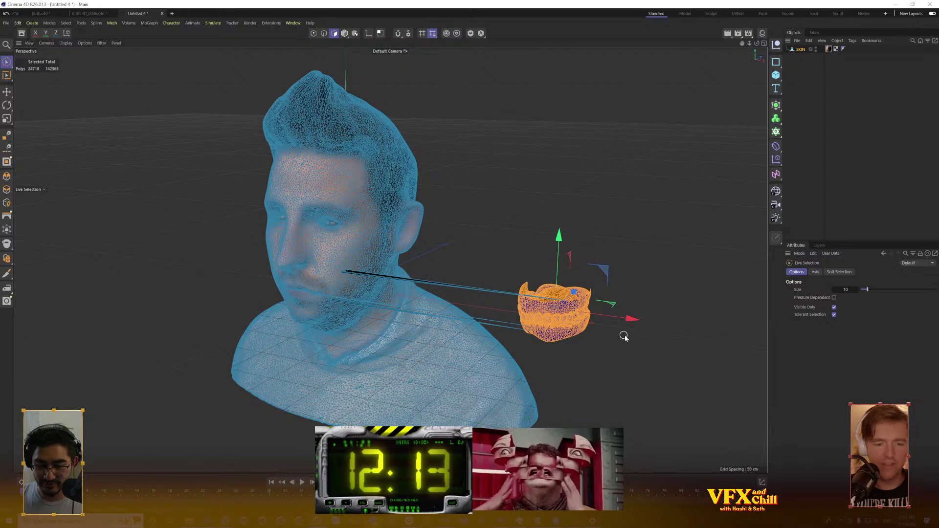
key("Delete")
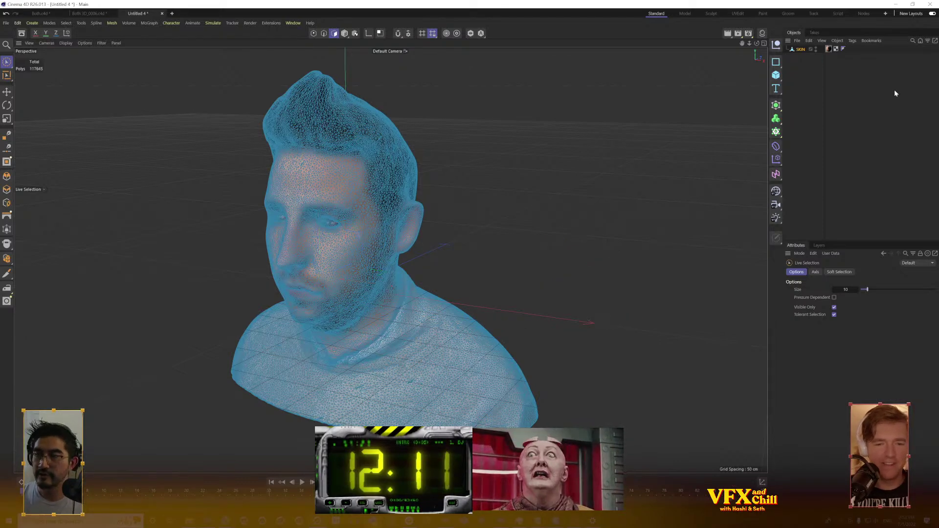
Add a Connect object and make the SKIN mesh its child
left_click(803, 50)
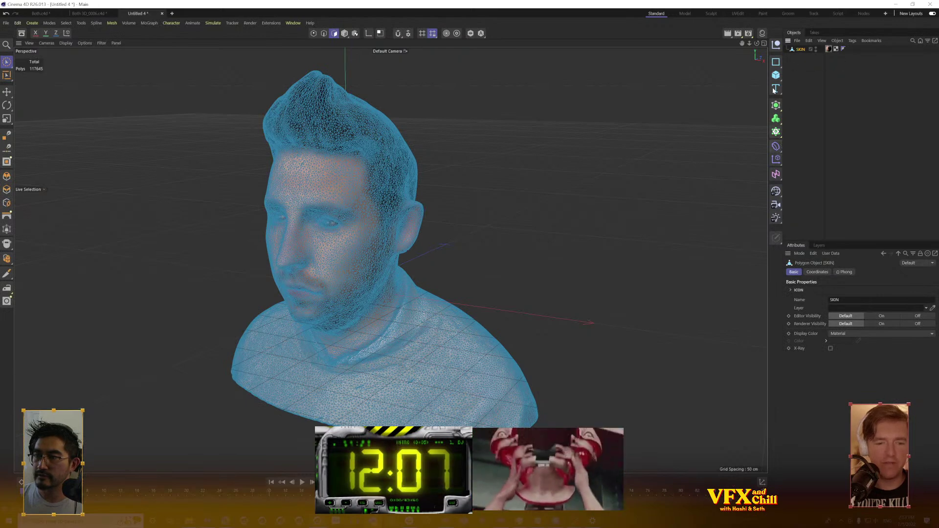
left_click(778, 121)
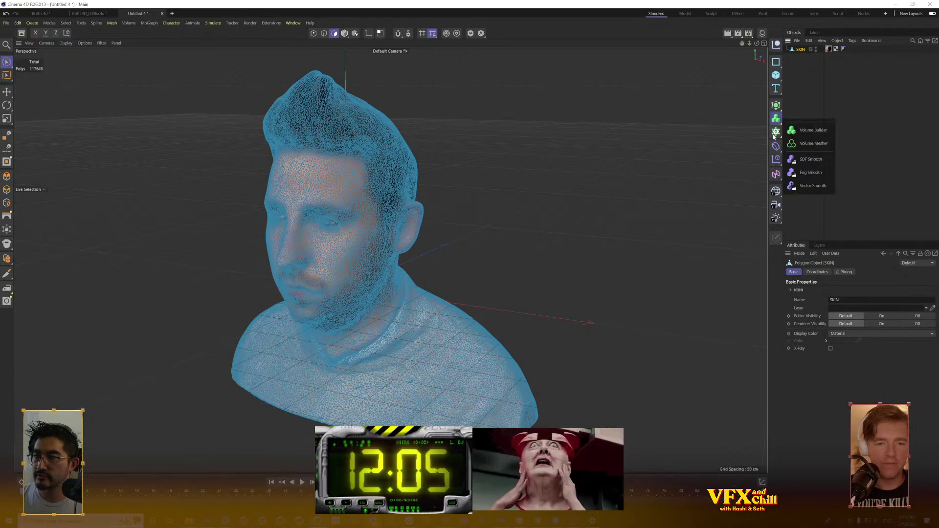
left_click(778, 106)
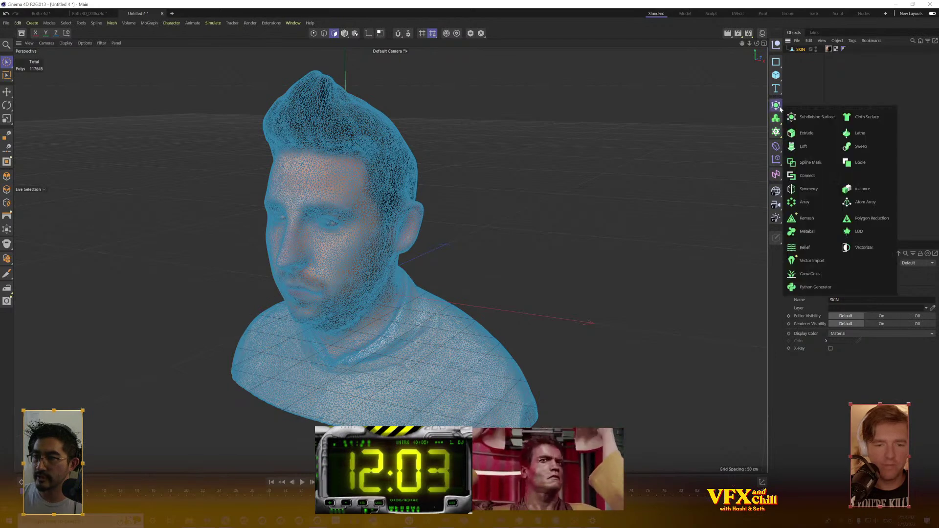
left_click(815, 177)
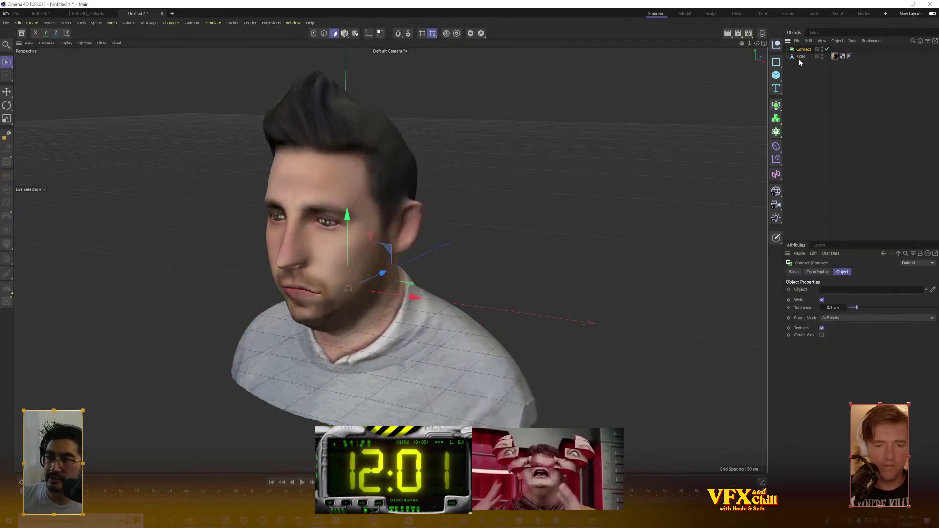
left_click_drag(809, 49, 806, 49)
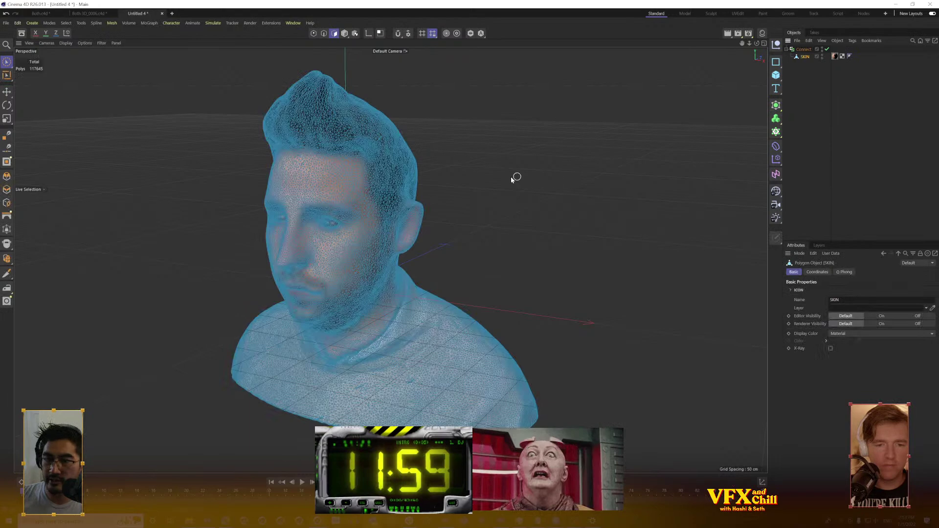
Set the Connect object's weld tolerance to 0.74 cm and check the bust from the front
left_click(804, 49)
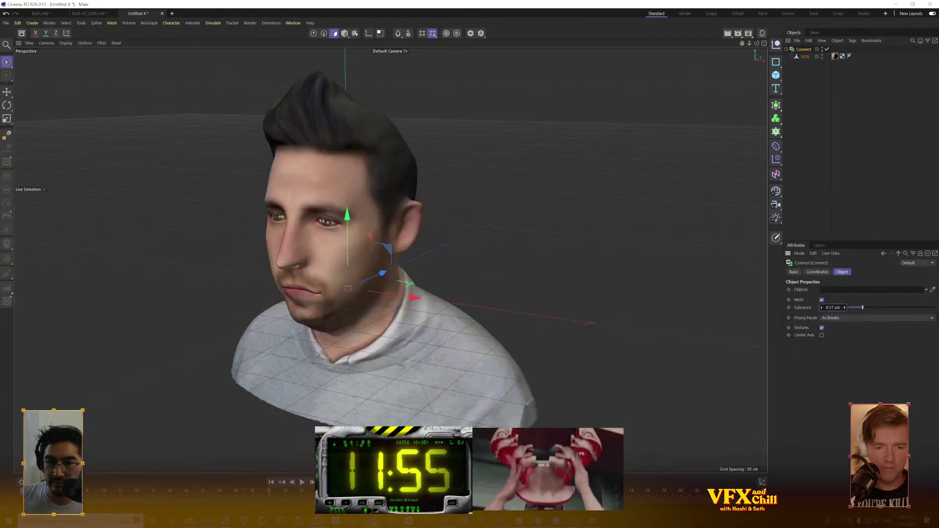
left_click_drag(845, 308, 846, 309)
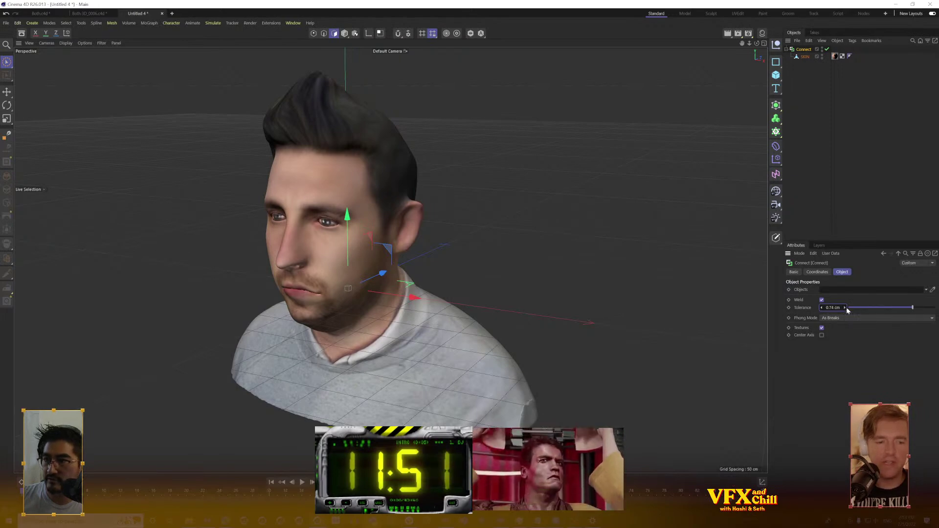
left_click(804, 58)
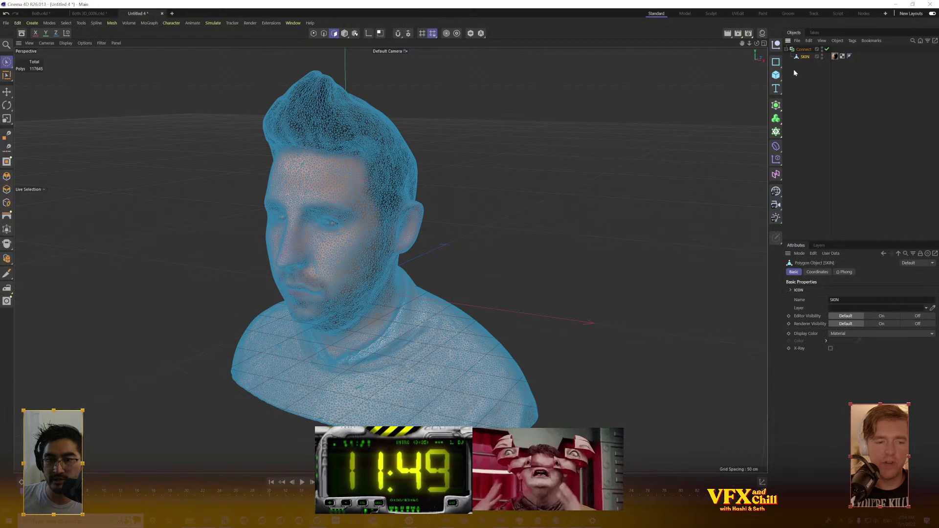
left_click_drag(292, 294, 489, 254)
left_click(816, 85)
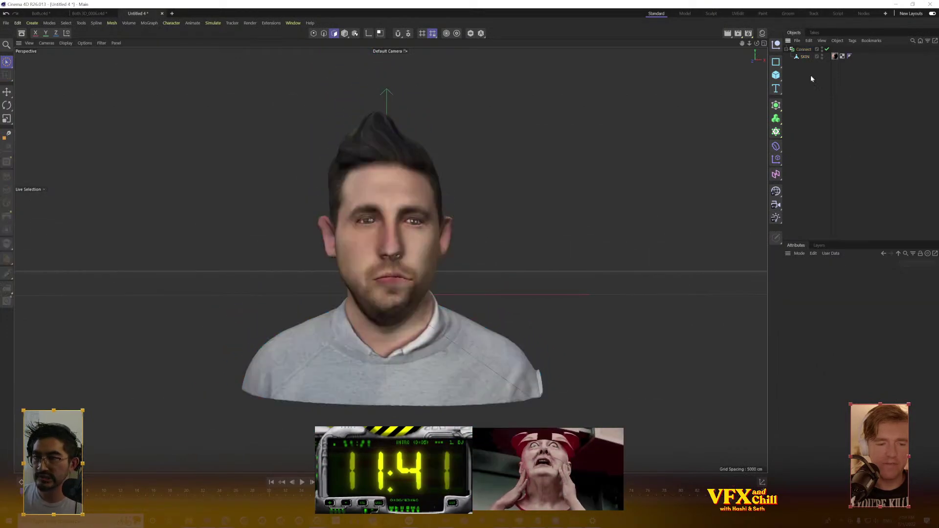
left_click(808, 51)
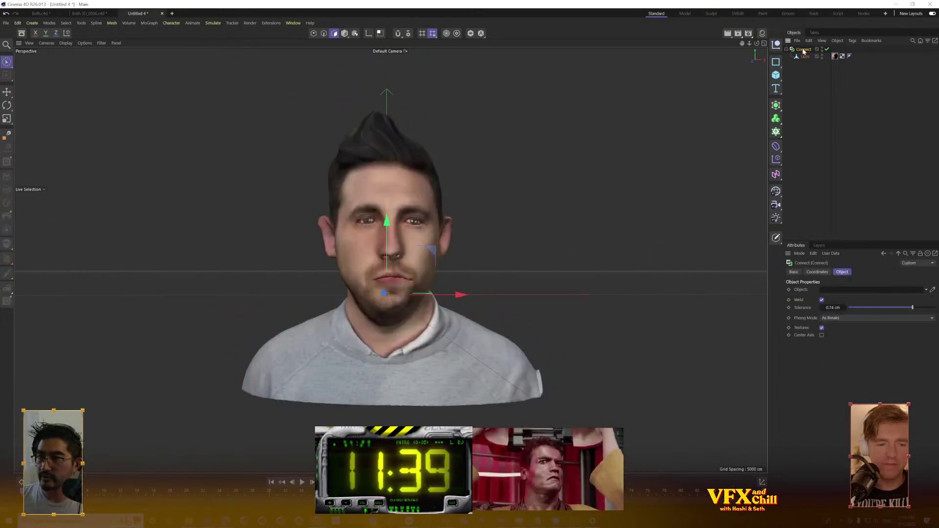
right_click(804, 50)
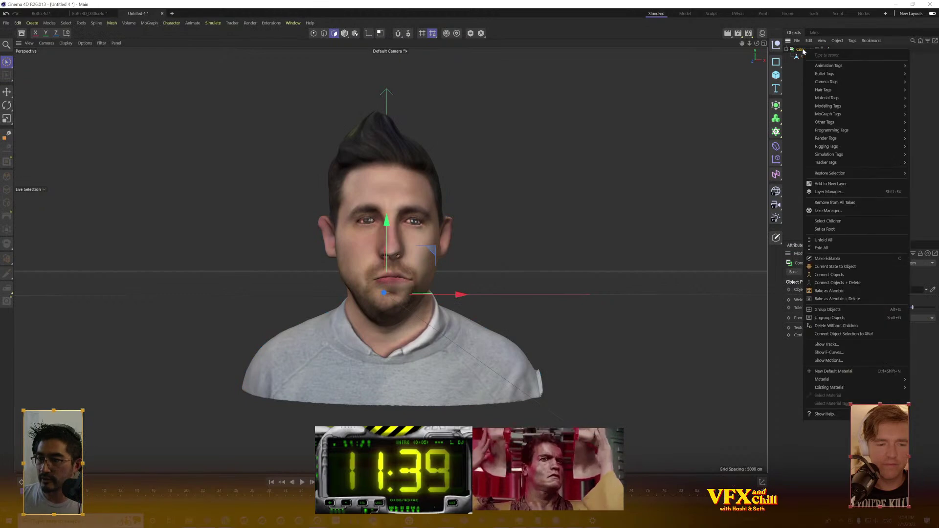
left_click(788, 175)
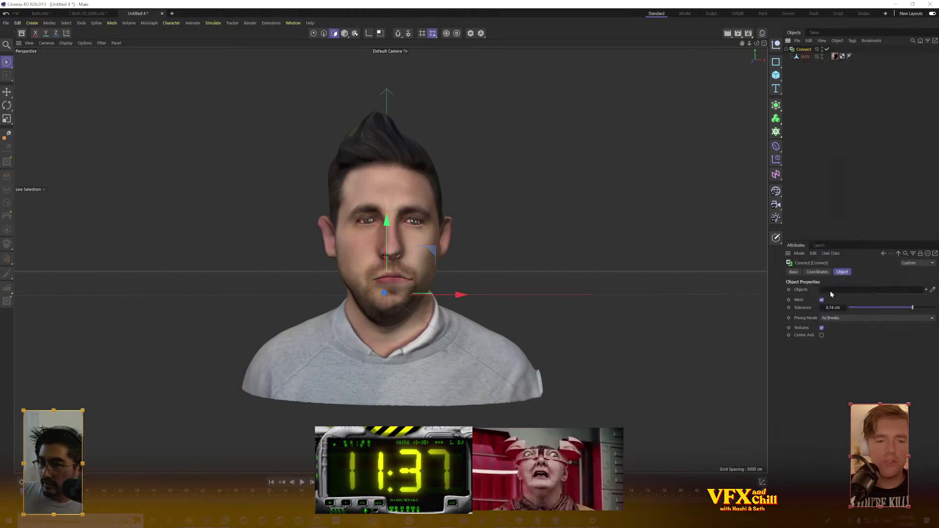
right_click(808, 51)
left_click(387, 236)
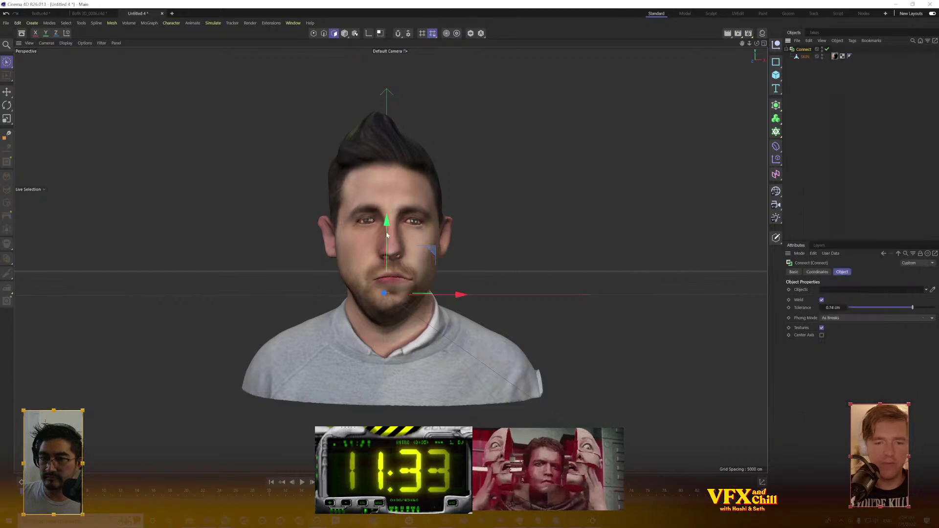
left_click(800, 58)
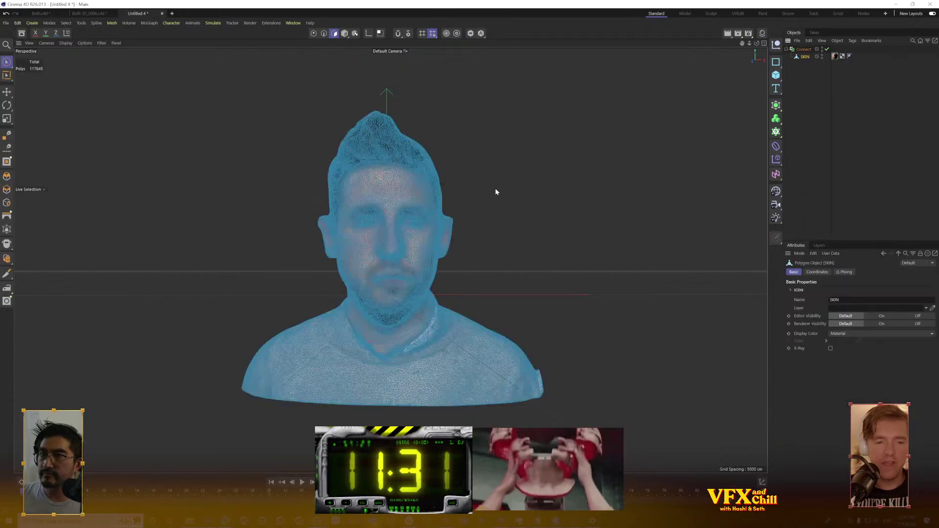
scroll(537, 170, "up", 5)
left_click(797, 70)
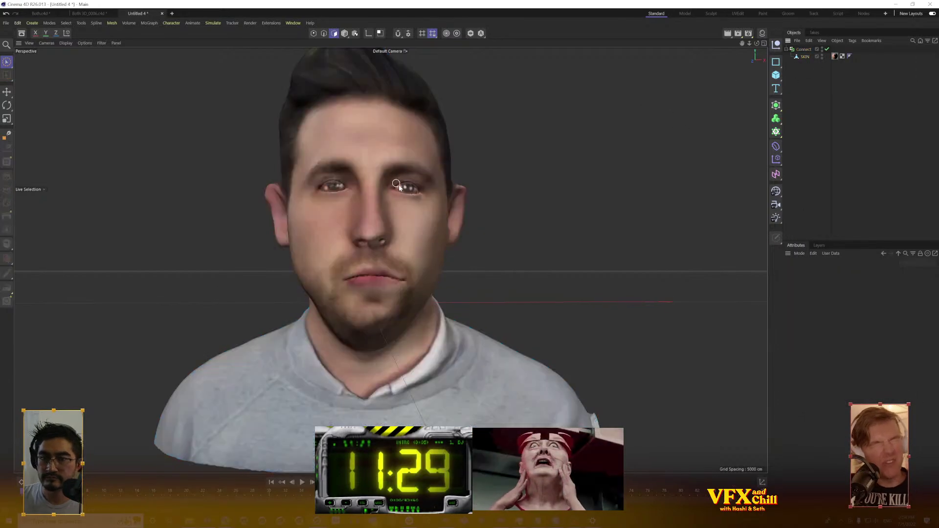
Make the Connect object editable, keeping only the welded SKIN mesh and deleting its leftover parent null
left_click(804, 56)
left_click(804, 49, "shift")
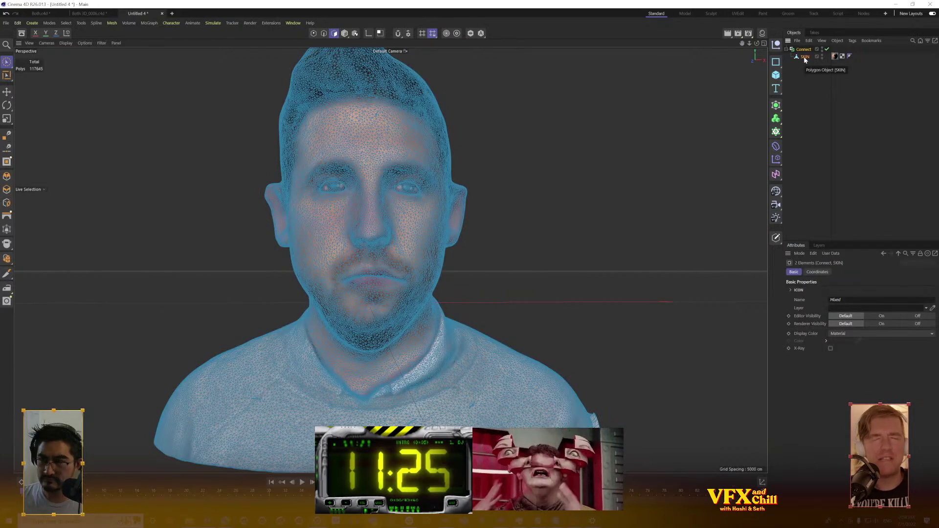
key("c")
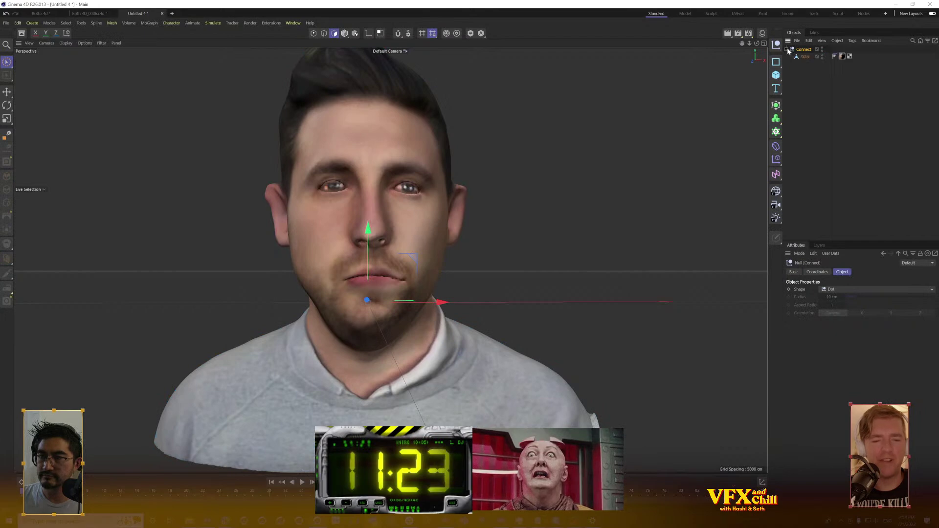
left_click(801, 49)
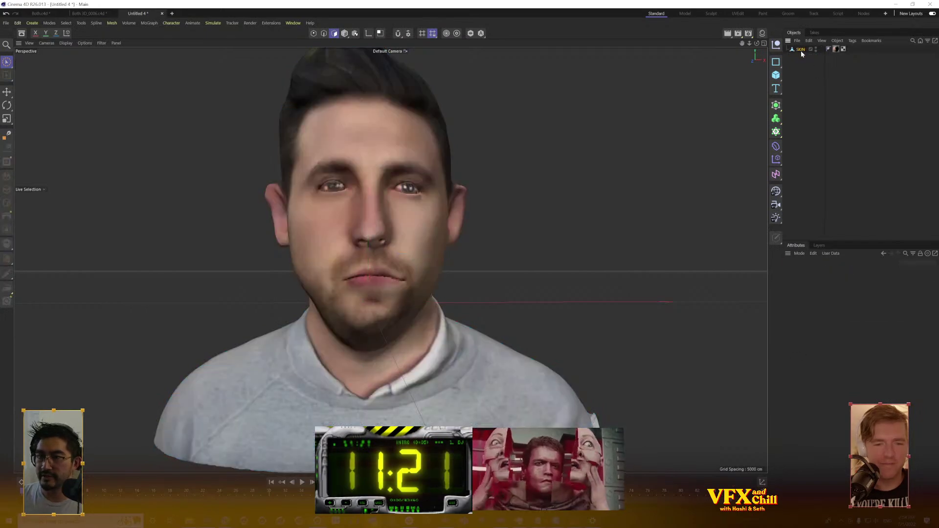
key("Delete")
mouse_move(529, 203)
left_mouse_down()
mouse_move(521, 162)
mouse_move(442, 206)
mouse_move(515, 203)
mouse_move(545, 190)
mouse_move(529, 186)
left_mouse_up()
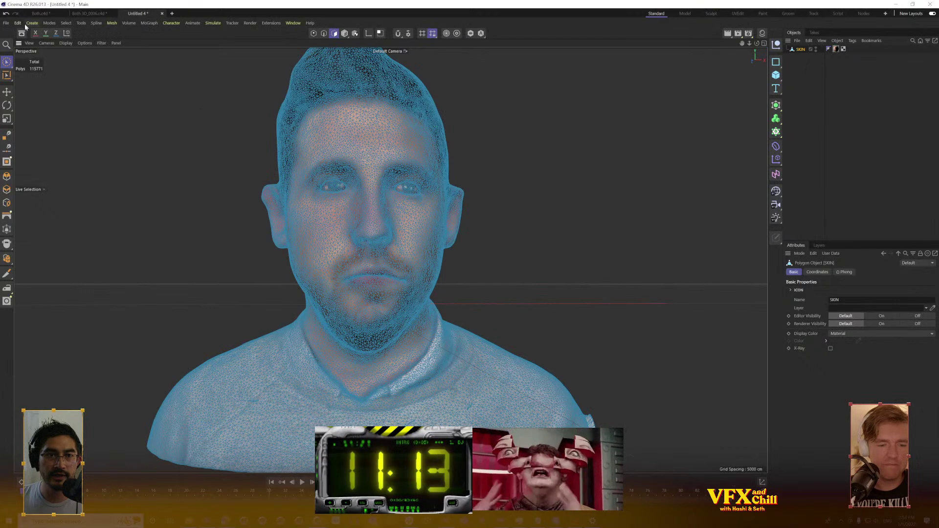
Open the recent project CV3_S26_drs_22_MGlr_01.c4d containing the Voronoi-fractured sphere setup
left_click(8, 24)
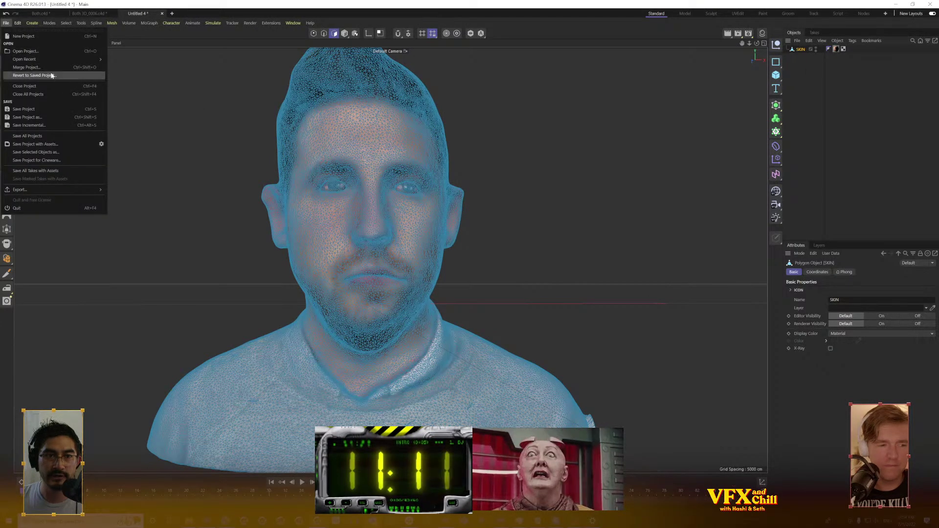
mouse_move(59, 59)
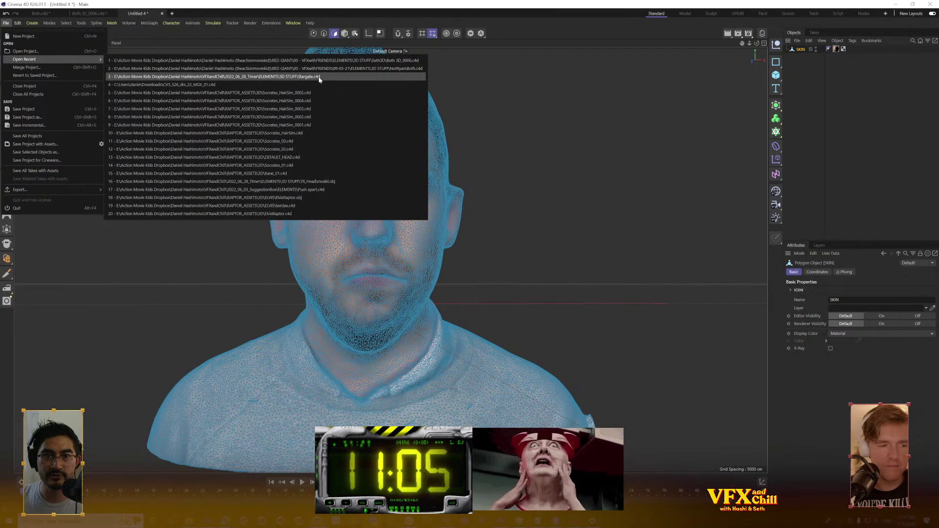
left_click(355, 85)
left_click_drag(558, 295, 397, 291)
Move the Linear Field down below the sphere to test how the fracture pieces split apart
left_click(799, 50)
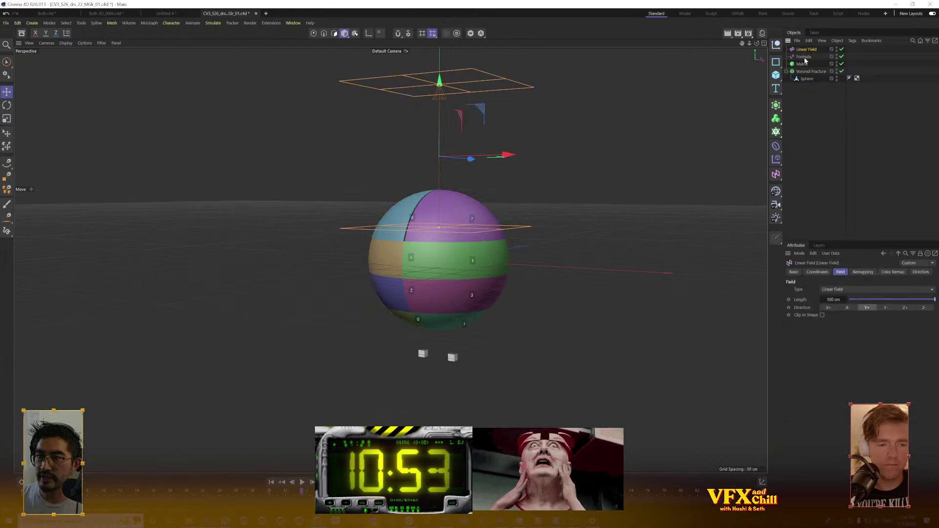
left_click_drag(439, 125, 441, 179)
left_click_drag(469, 51, 541, 328)
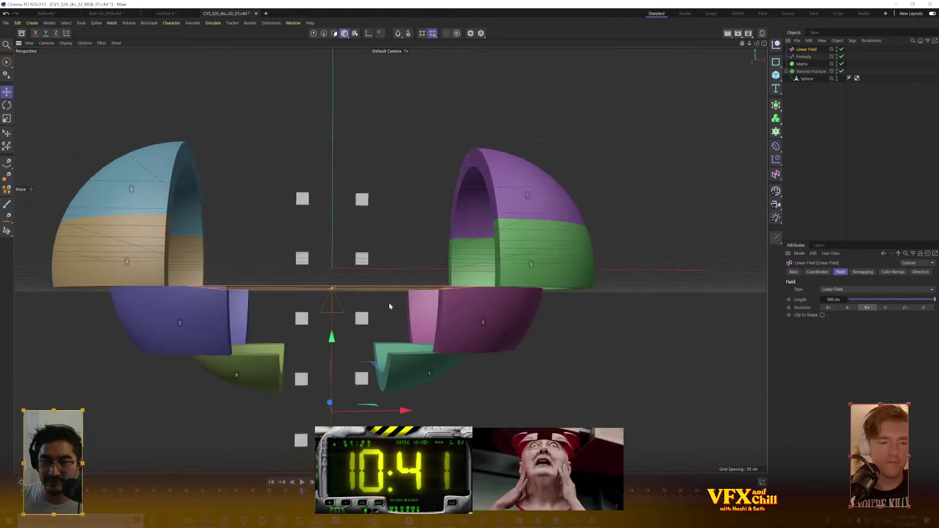
left_click_drag(394, 313, 447, 281)
scroll(448, 282, "down", 2)
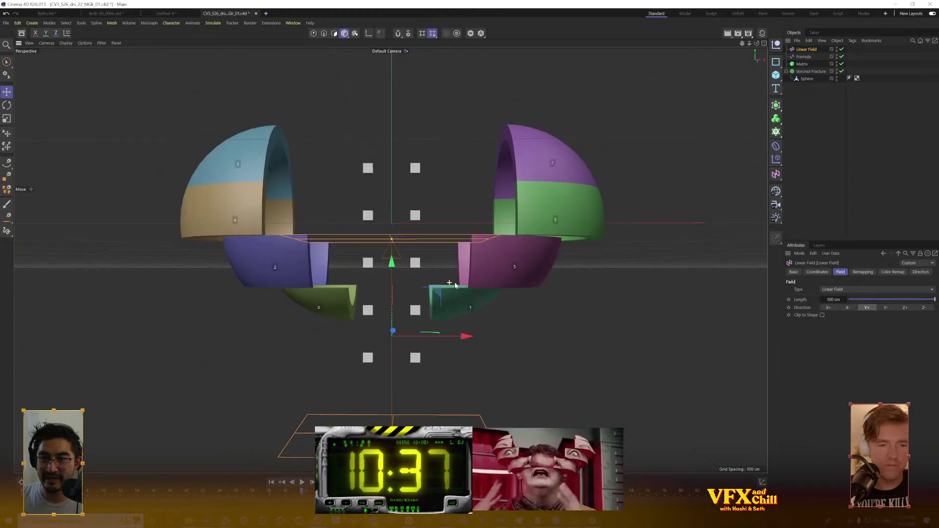
Copy the welded SKIN bust from the Untitled 4 project and paste it into the fractured sphere project
left_click(158, 14)
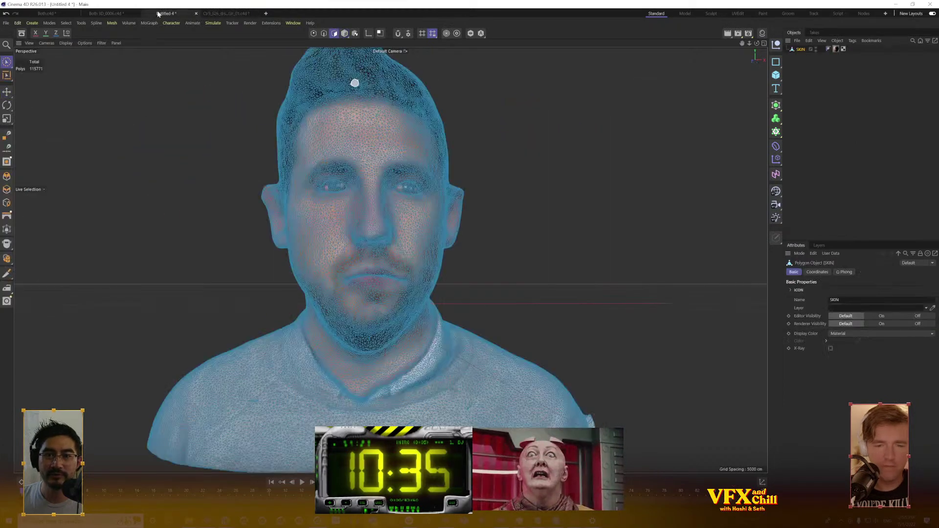
left_click(811, 112)
left_click(801, 49)
left_click(808, 77)
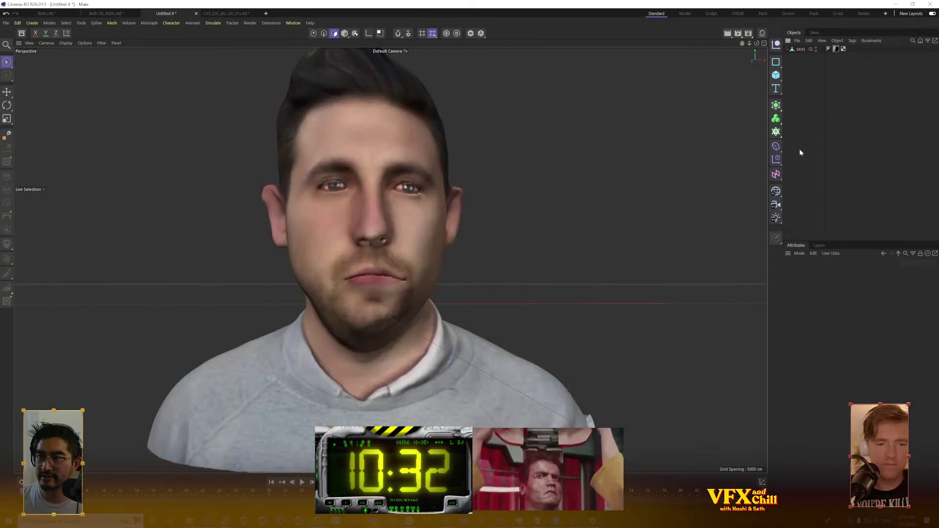
left_click(801, 49)
left_click(225, 14)
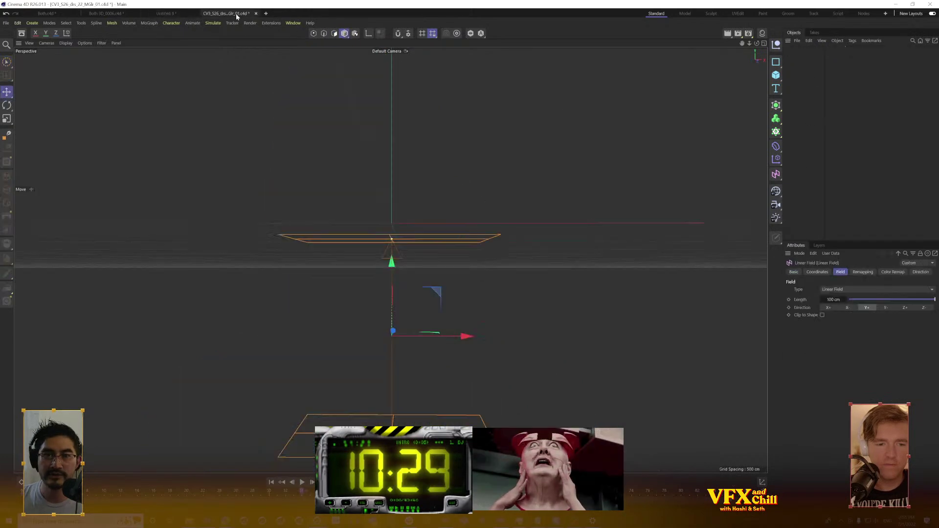
left_click(820, 102)
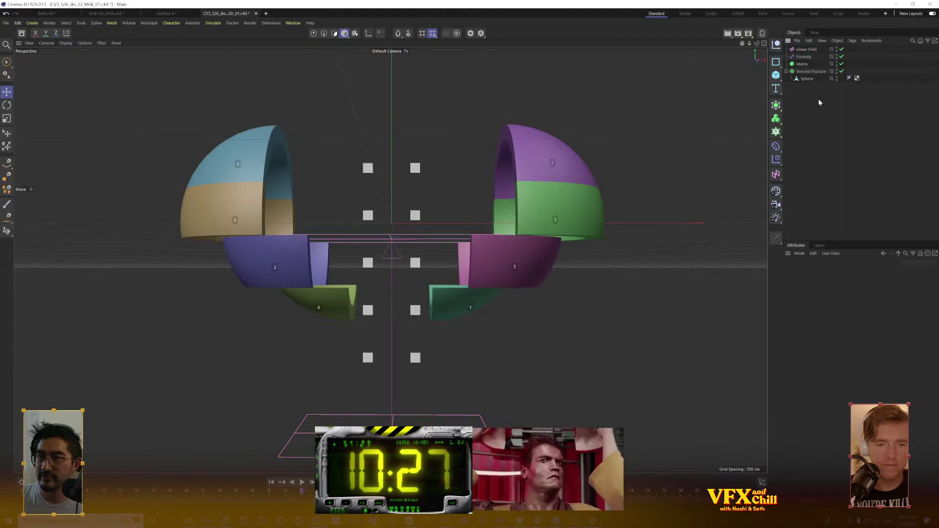
key("ctrl+v")
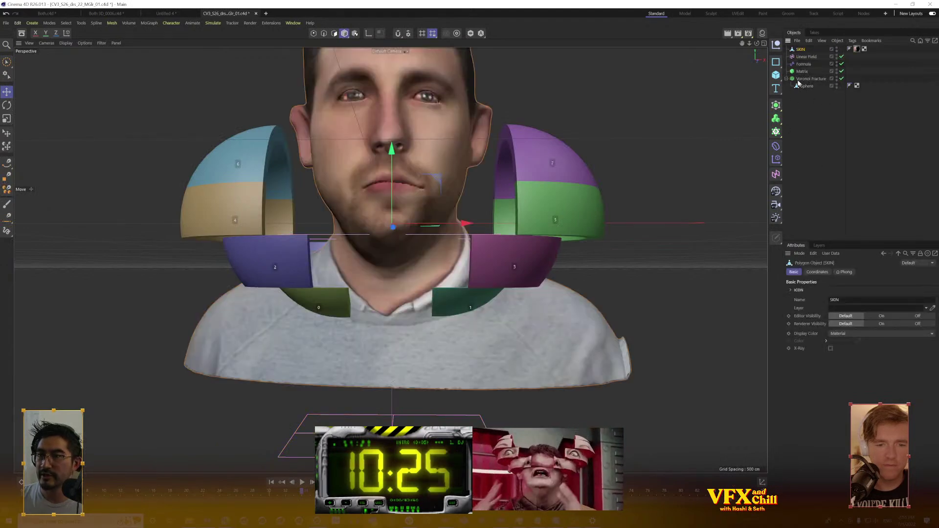
Scale the SKIN bust down and lower it so the head sits between the split sphere halves
left_click(5, 119)
left_click_drag(509, 211, 437, 203)
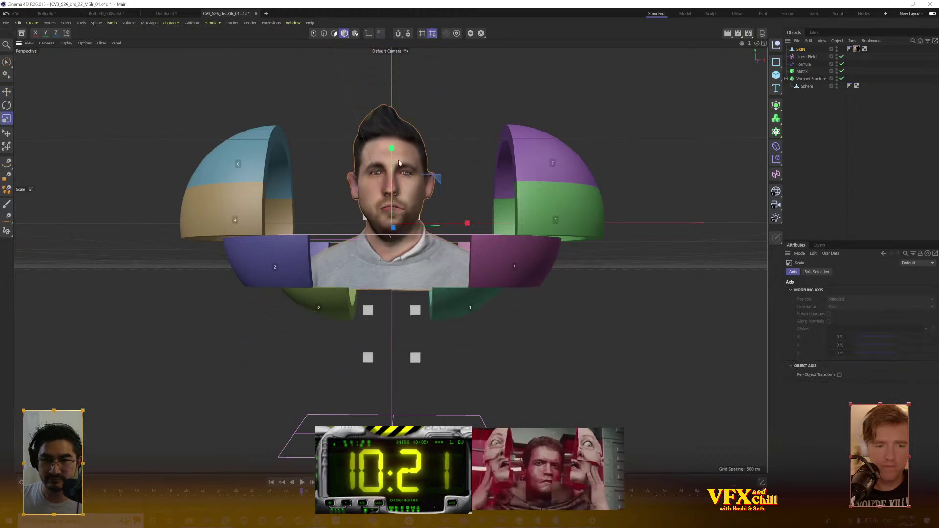
left_click(7, 92)
left_click_drag(393, 176, 393, 225)
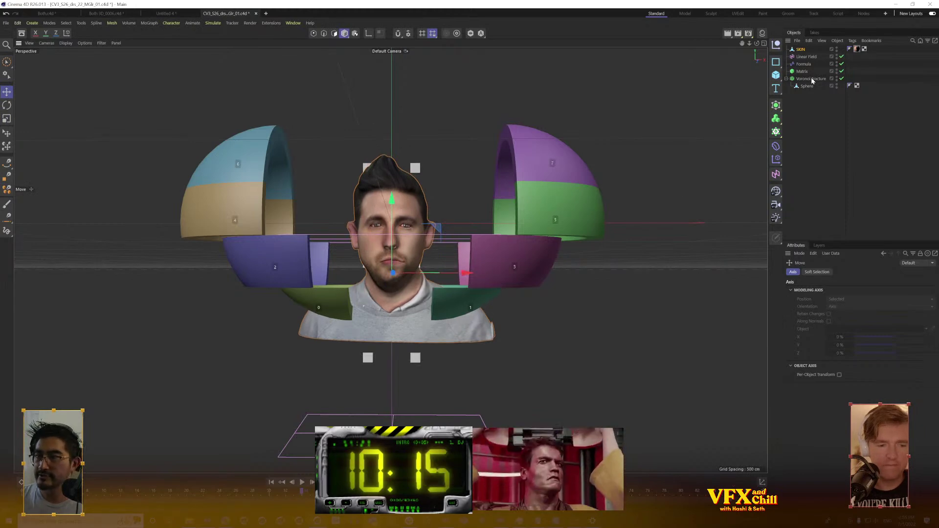
Set the Matrix object's vertical count to 7 and scale its grid down to about 30 cm spacing
left_click(806, 73)
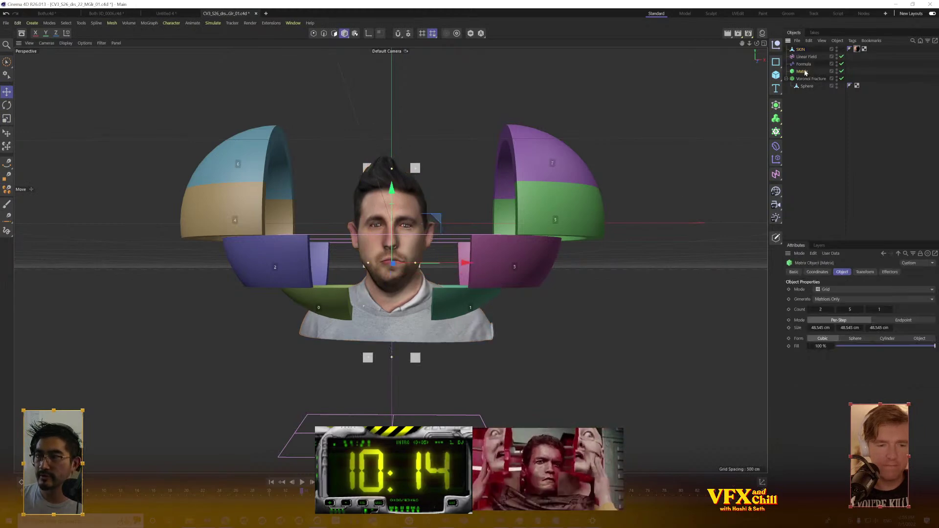
left_click(862, 309)
left_click(862, 309)
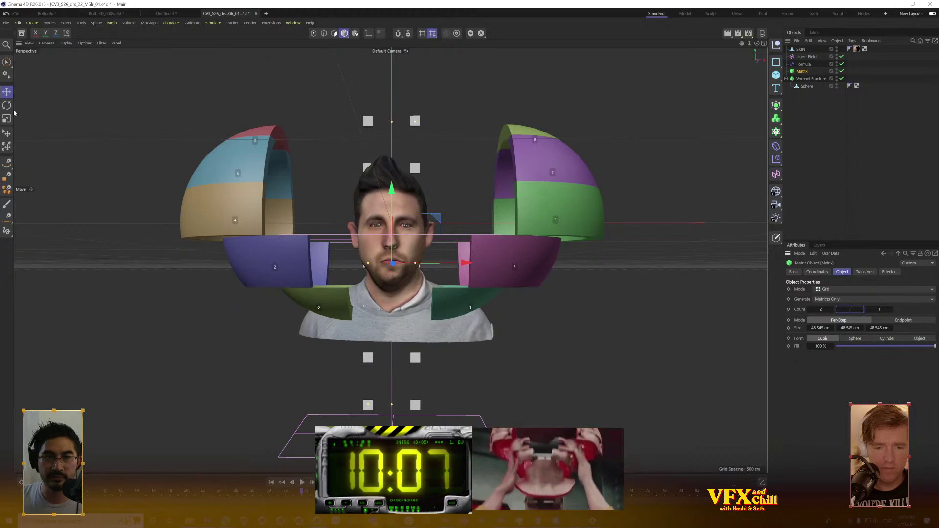
key("t")
left_click_drag(650, 145, 595, 196)
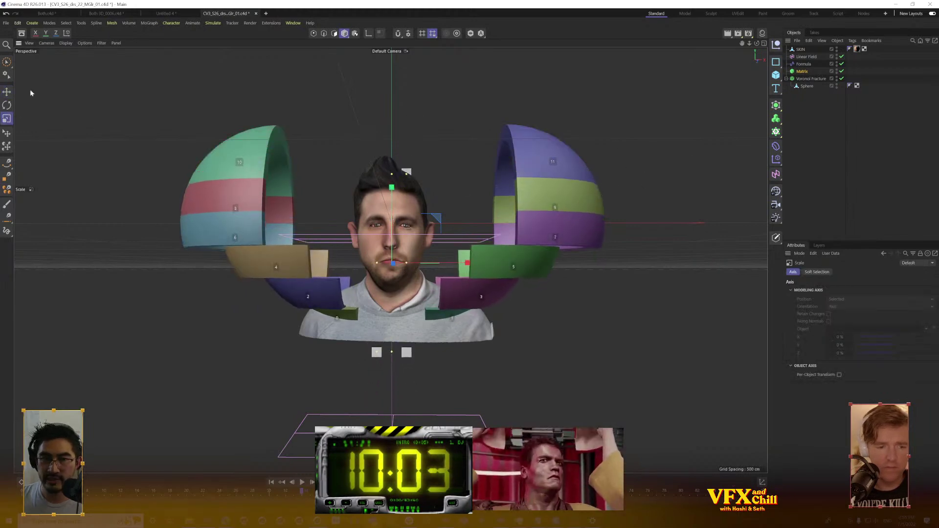
Make the SKIN mesh a child of the Voronoi Fracture and delete the Sphere from it
left_click(8, 91)
left_click_drag(804, 54, 809, 85)
left_click(807, 86)
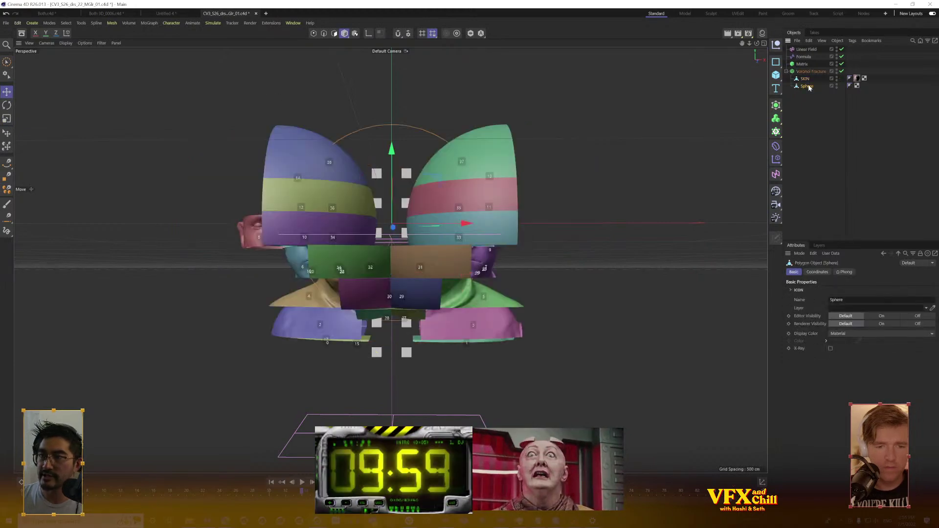
key("Delete")
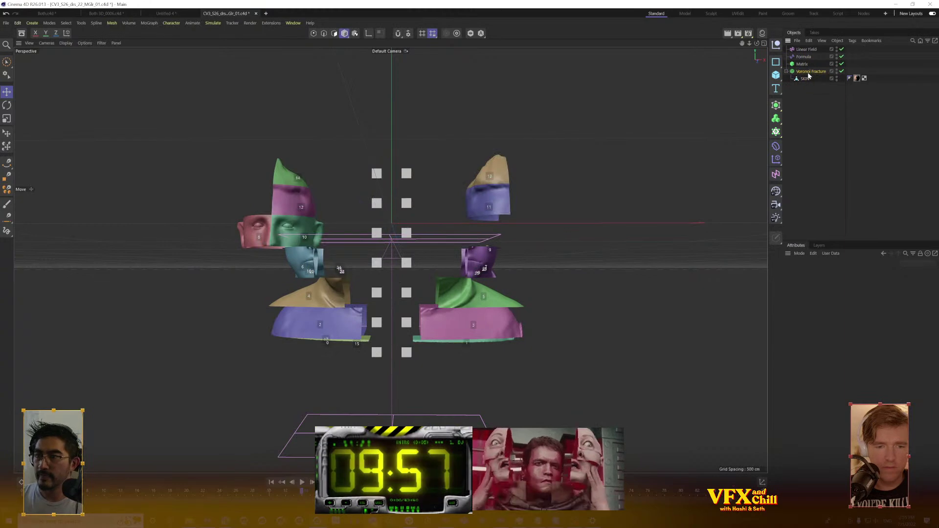
Shift the SKIN mesh slightly along X so the fracture cuts the face down its middle
left_click(807, 79)
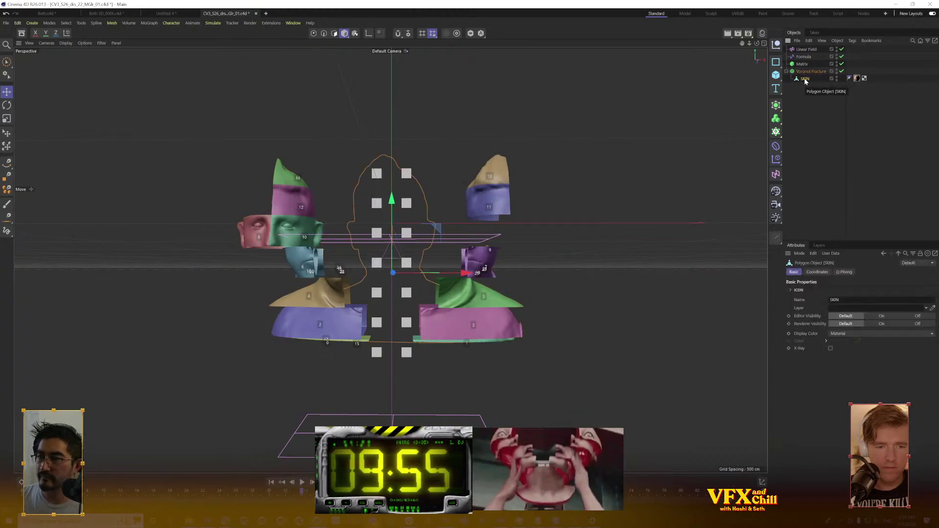
left_click(812, 81)
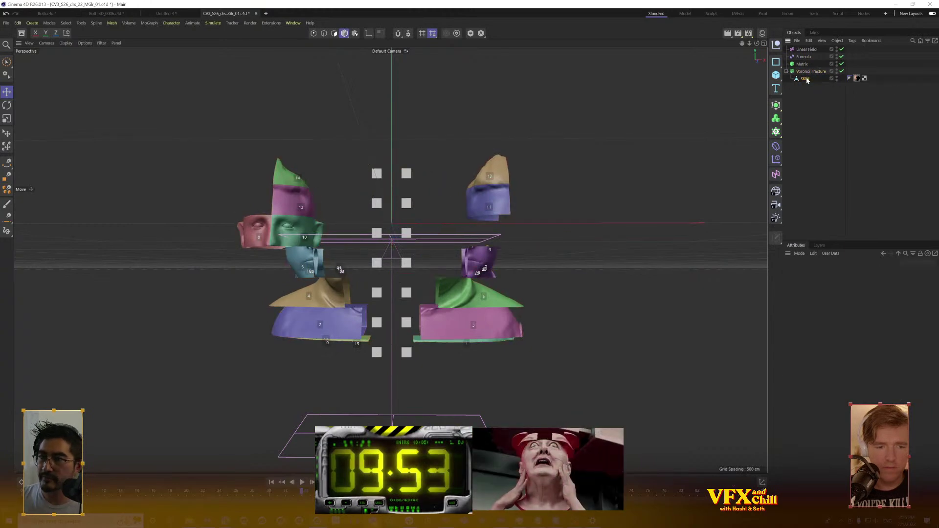
scroll(410, 262, "up", 4)
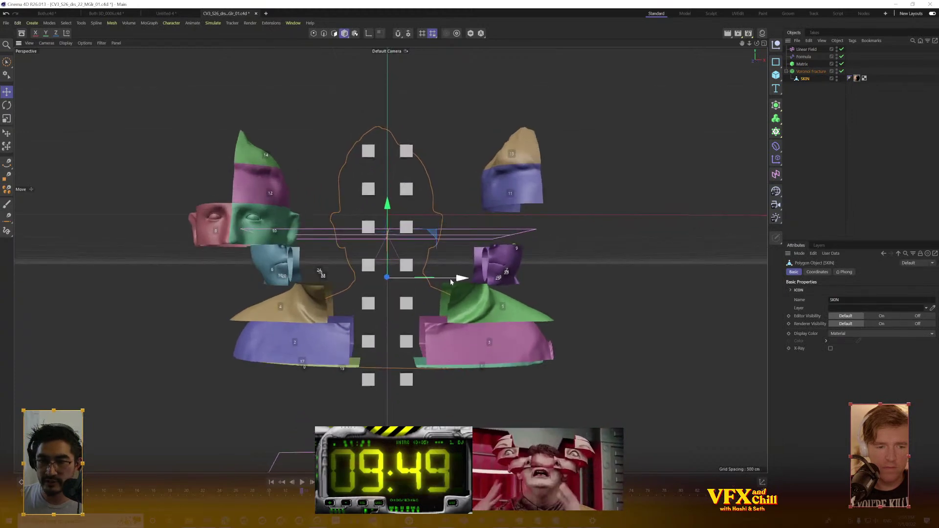
left_click(802, 64)
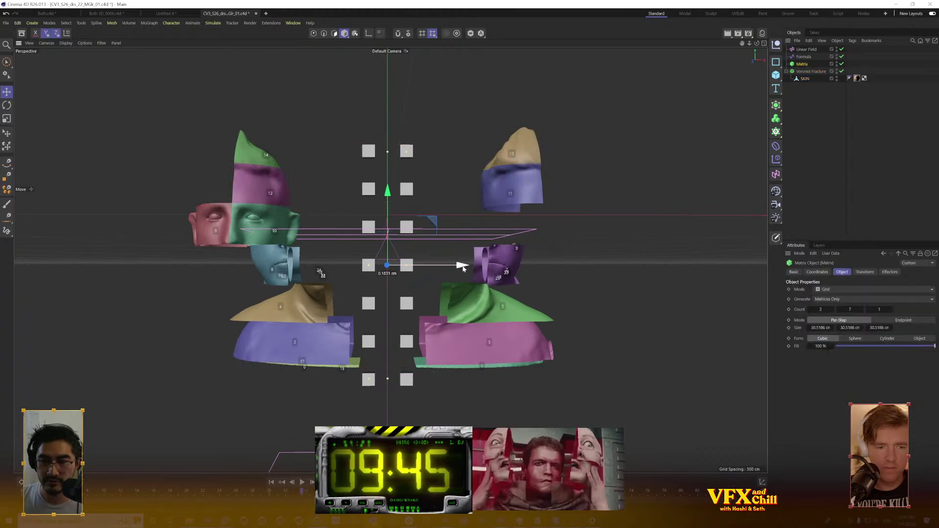
left_click(491, 291)
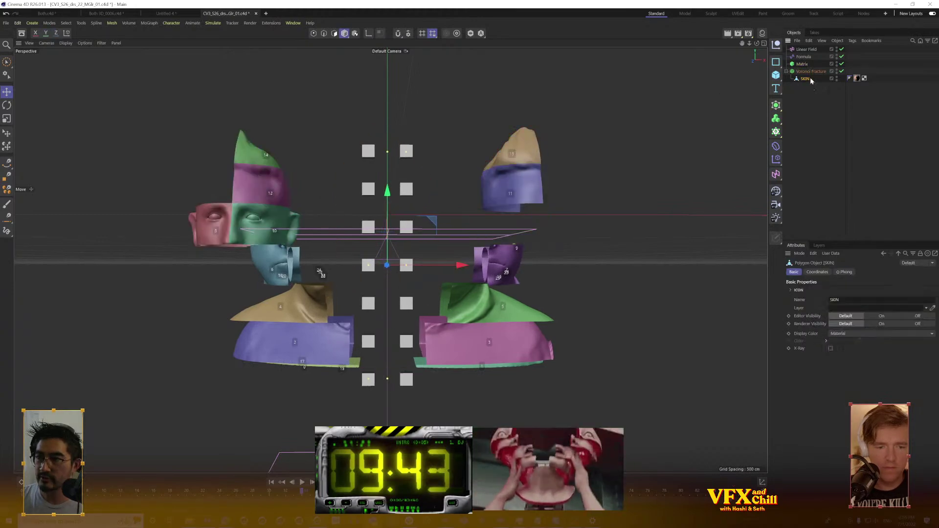
mouse_move(465, 281)
left_mouse_down()
mouse_move(483, 280)
mouse_move(468, 283)
left_mouse_up()
key("ctrl+z")
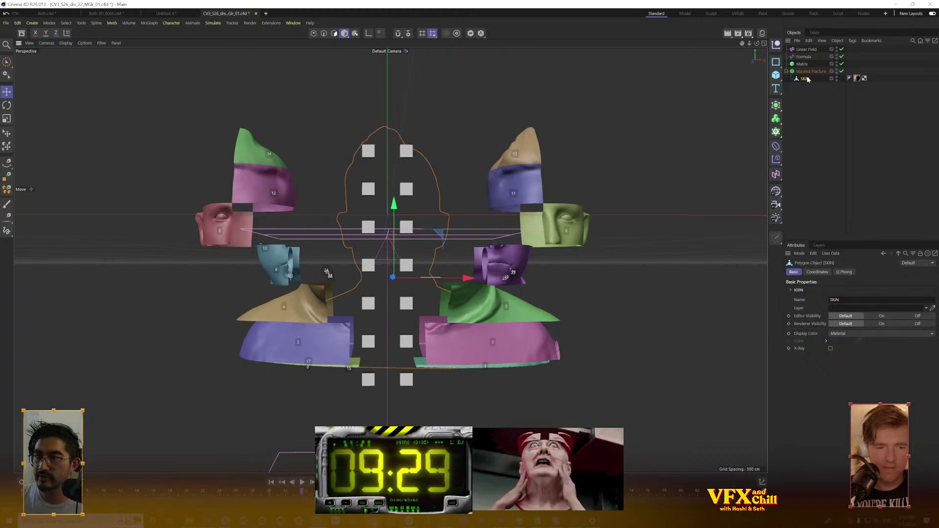
Raise the Linear Field above the bust so the split head pieces close back together
left_click(805, 49)
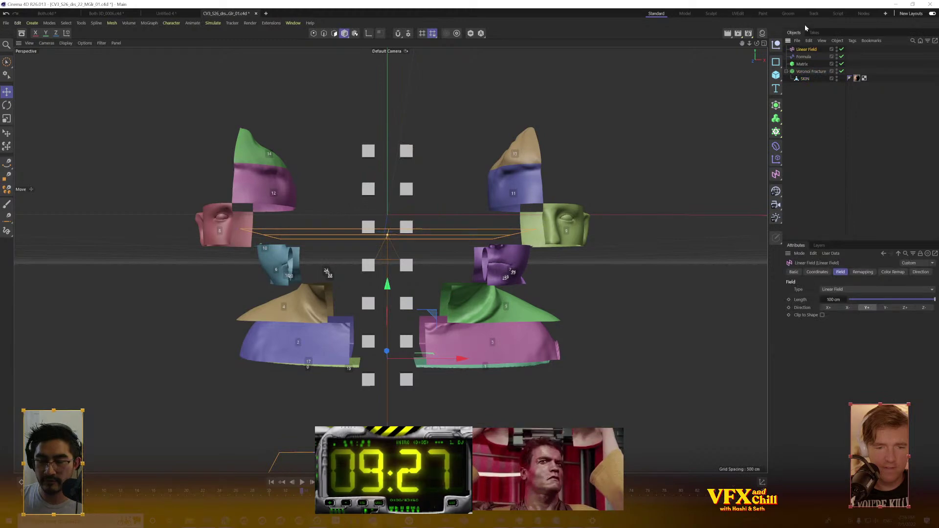
left_click_drag(389, 332, 401, 63)
left_click_drag(492, 230, 482, 267)
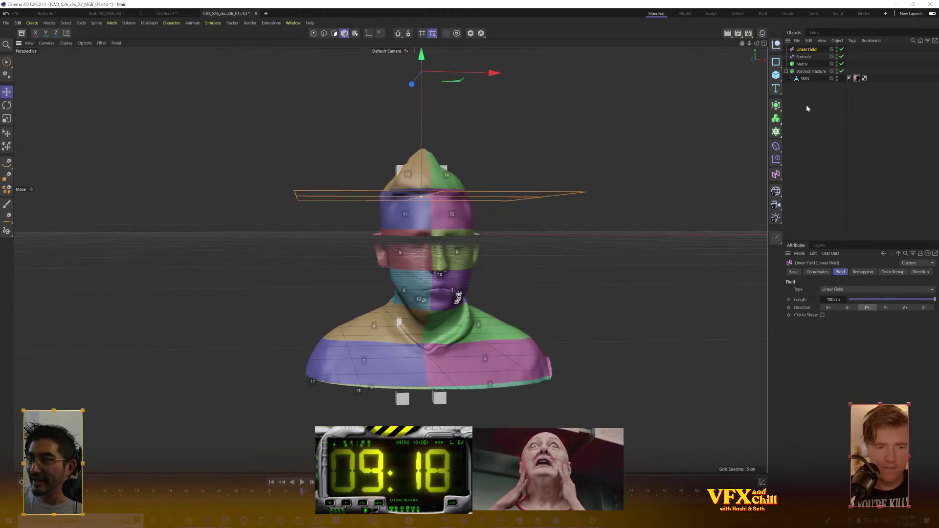
Turn off Colorize Fragments on the Voronoi Fracture to show the bust's own texture
left_click(810, 72)
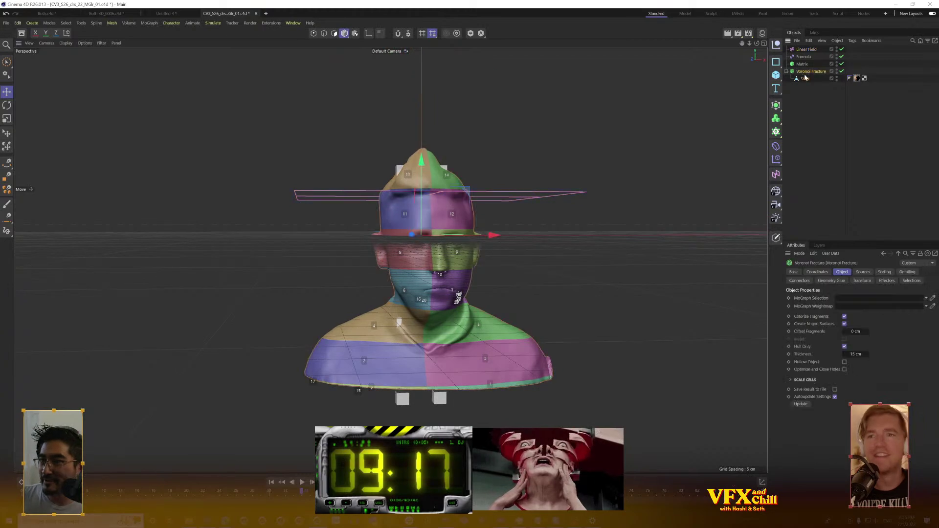
left_click(845, 317)
left_click_drag(562, 315, 507, 292)
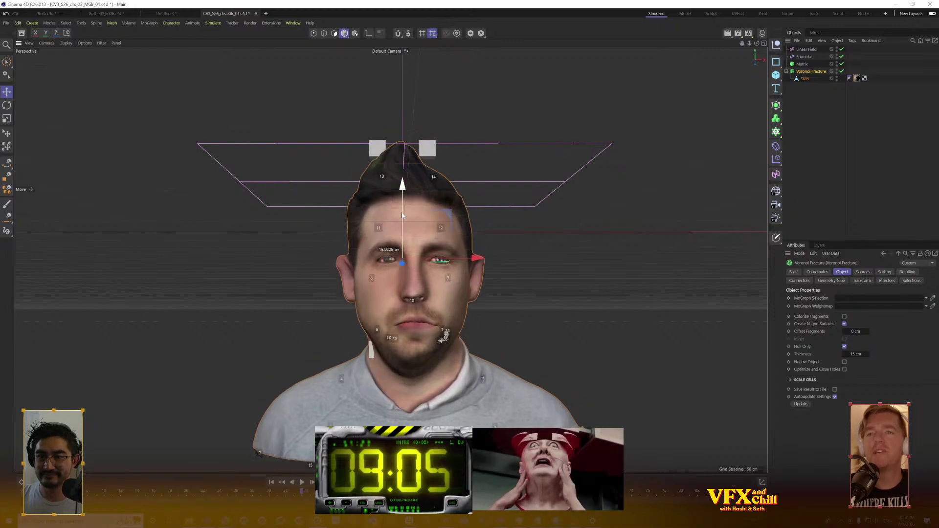
Move the Linear Field higher so its lower plane sits near the top of the hair
left_click(810, 50)
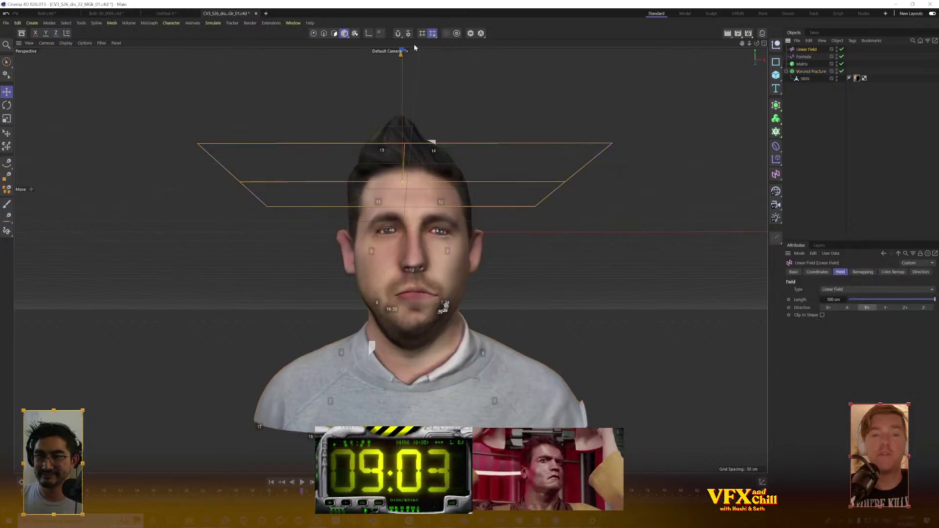
scroll(441, 82, "down", 3)
left_click_drag(446, 95, 438, 119)
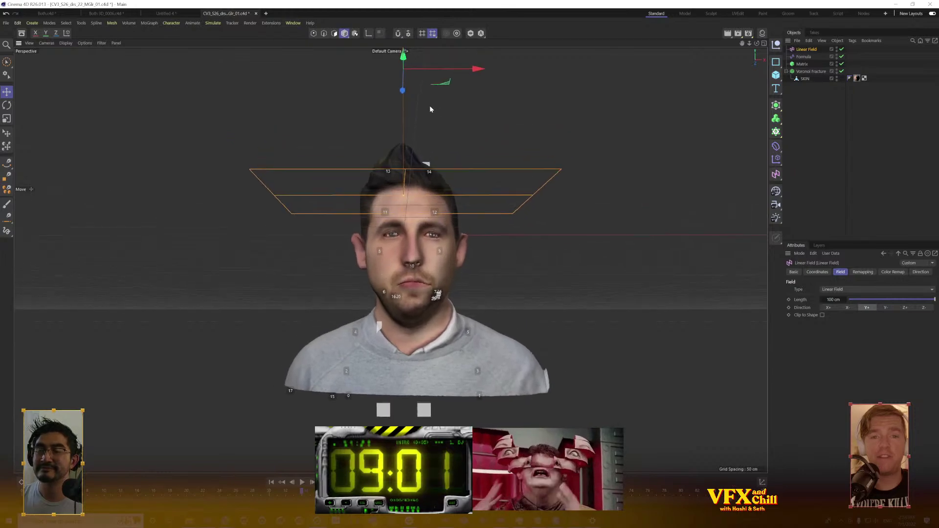
left_click_drag(402, 77, 402, 52)
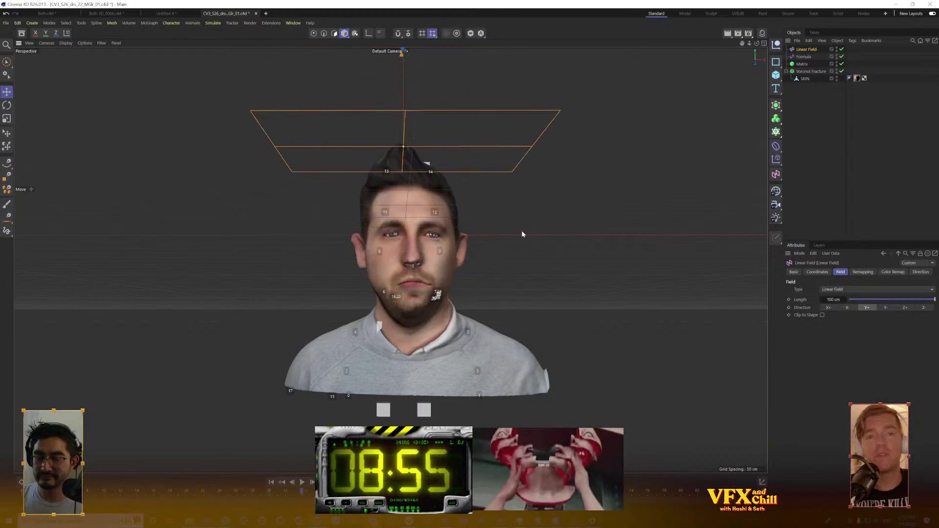
Examine the Voronoi Fracture's object settings and its inside and outside face selection options
left_click(811, 71)
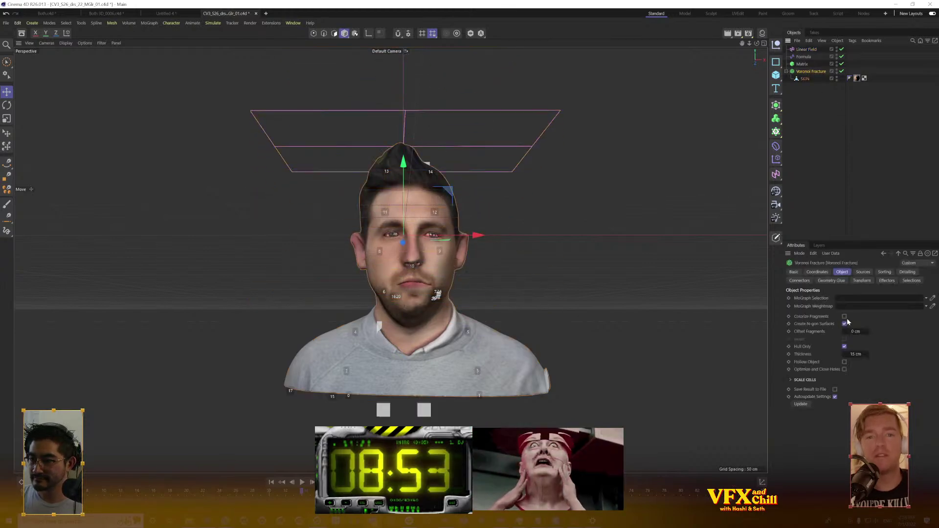
left_click(881, 282)
left_click(843, 274)
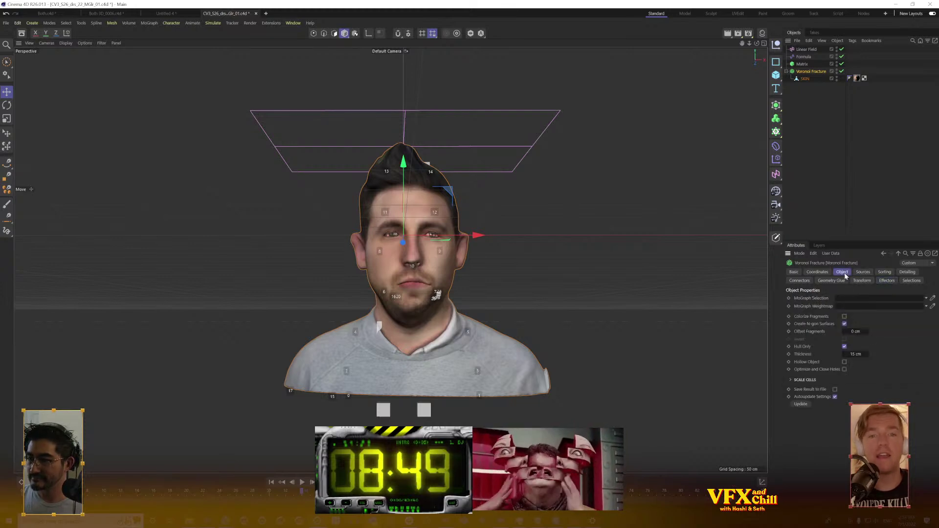
left_click(911, 282)
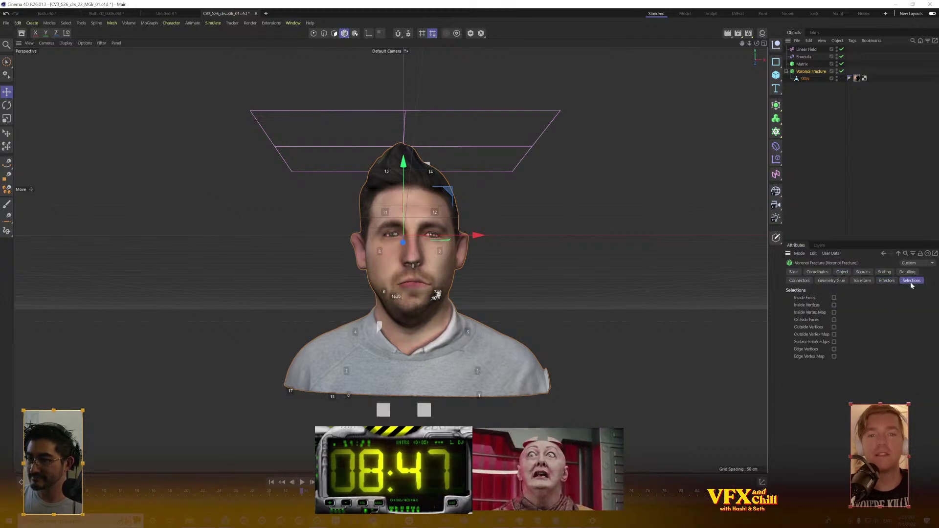
left_click(807, 50)
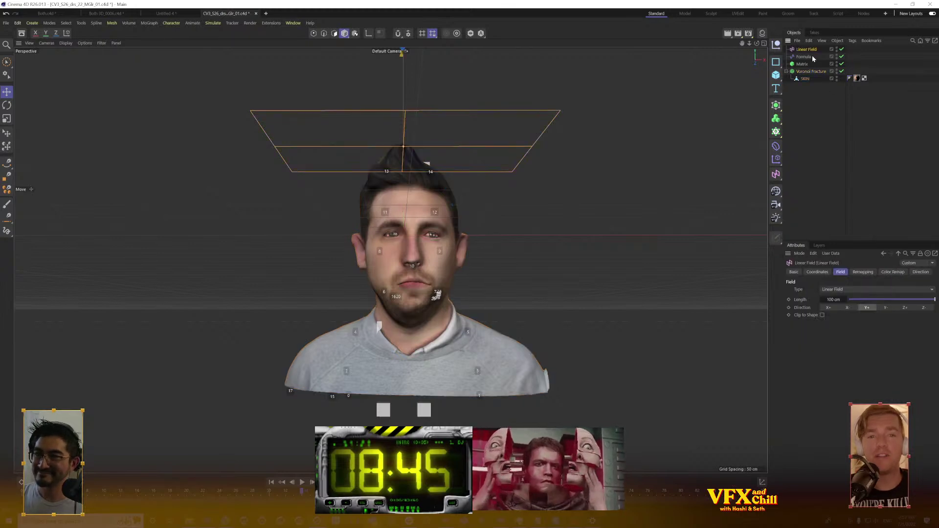
left_click(803, 57)
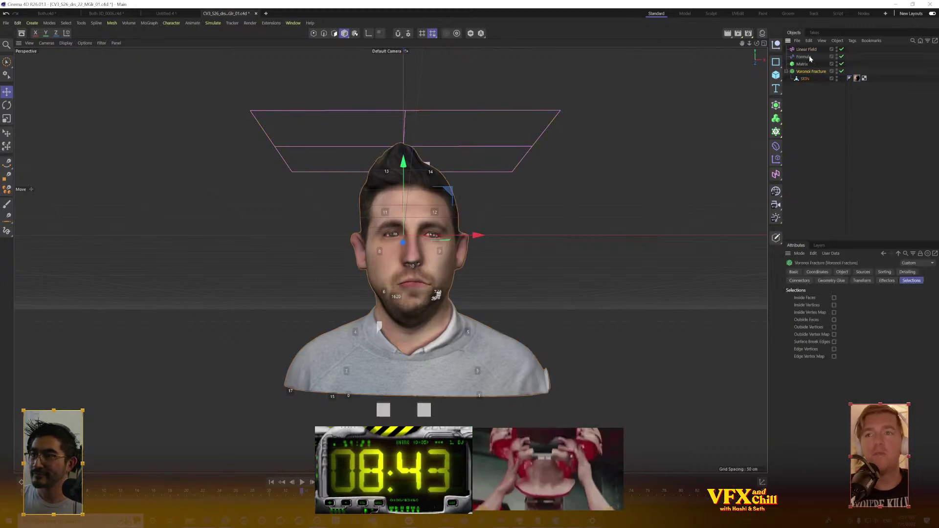
Delete the Linear Field, Formula effector and Matrix, and convert the Voronoi Fracture into separate editable pieces
left_click(808, 50)
left_click(802, 64, "shift")
key("Delete")
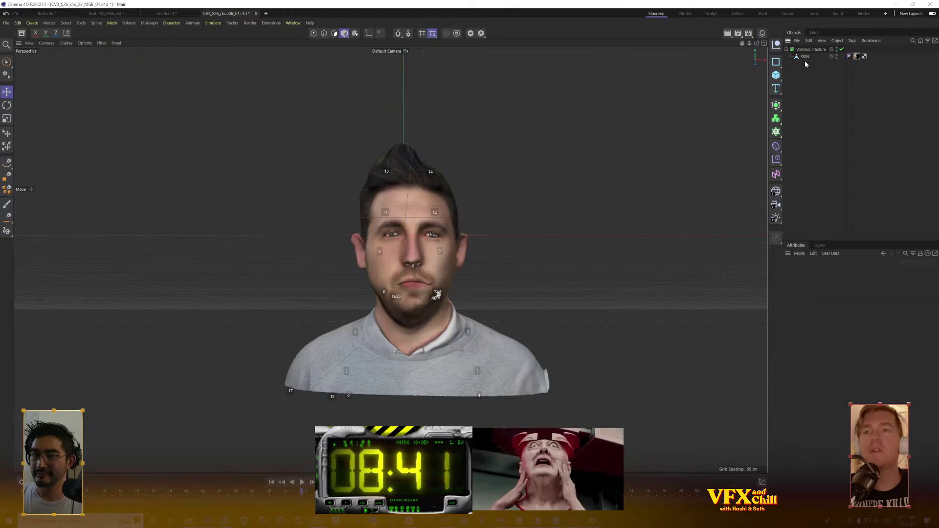
left_click(809, 51)
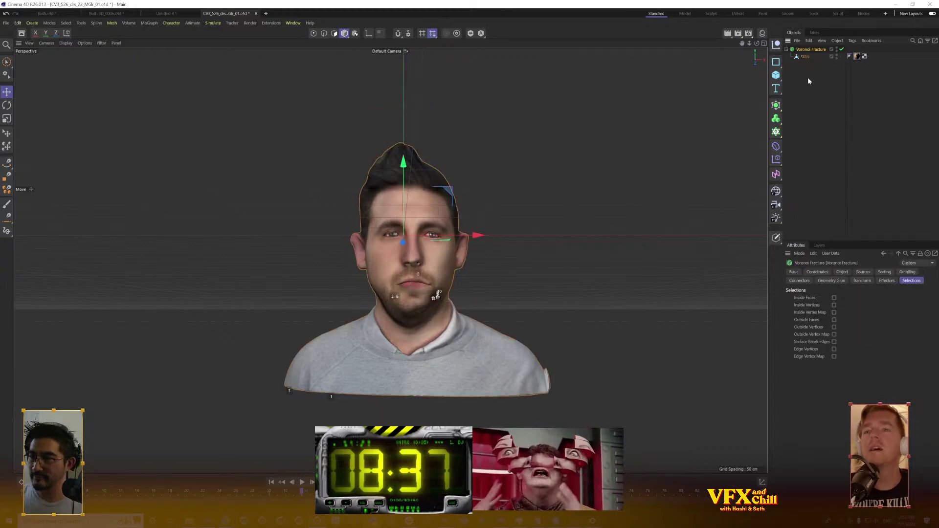
left_click_drag(809, 77, 813, 51)
key("c")
left_click(786, 50)
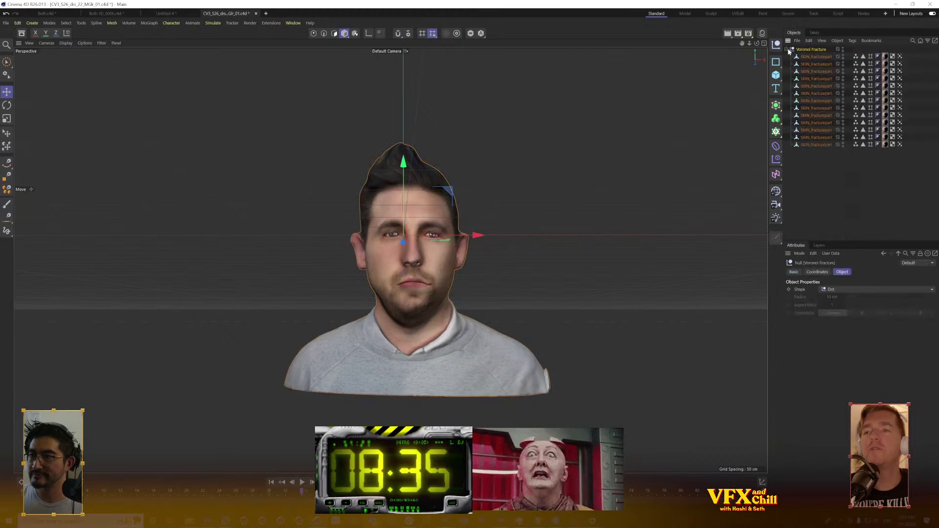
Try moving individual converted fracture pieces sideways to test how the bust separates
left_click(817, 64)
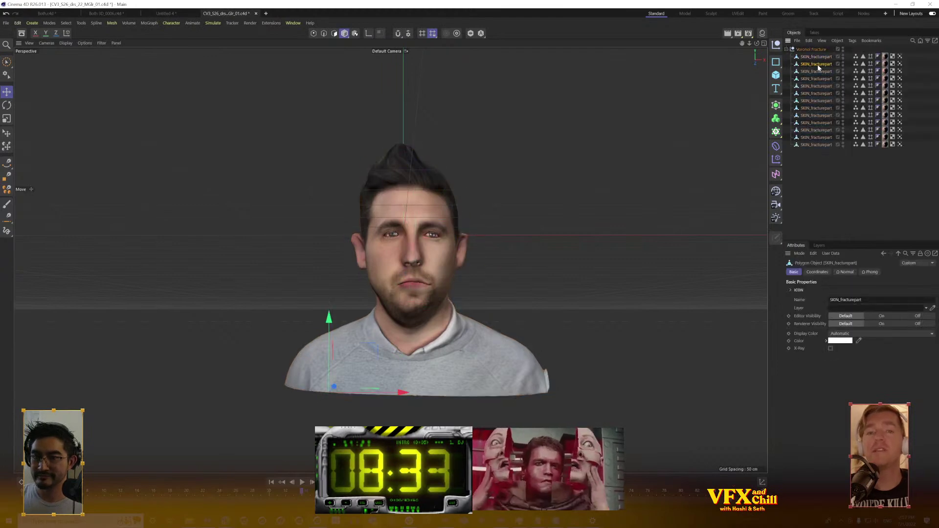
left_click_drag(405, 393, 311, 400)
key("ctrl+z")
left_click(825, 64, "ctrl")
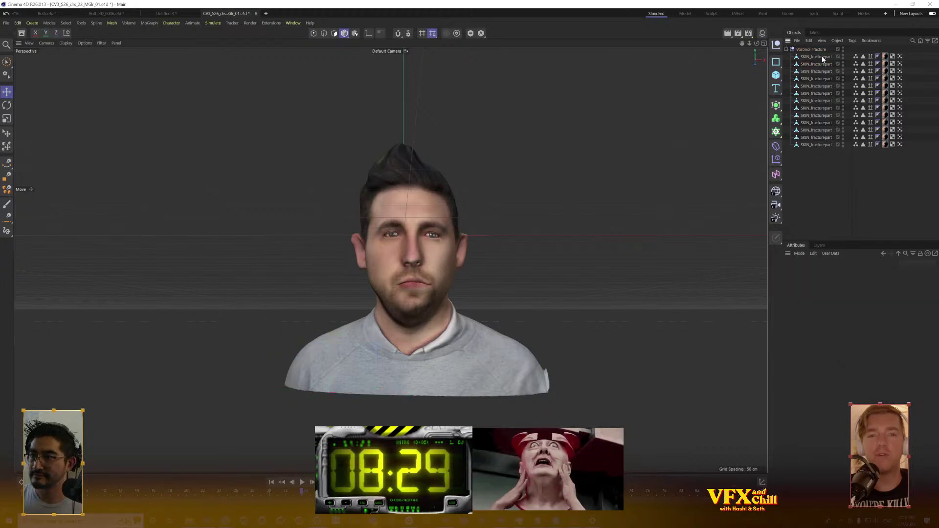
left_click(814, 57)
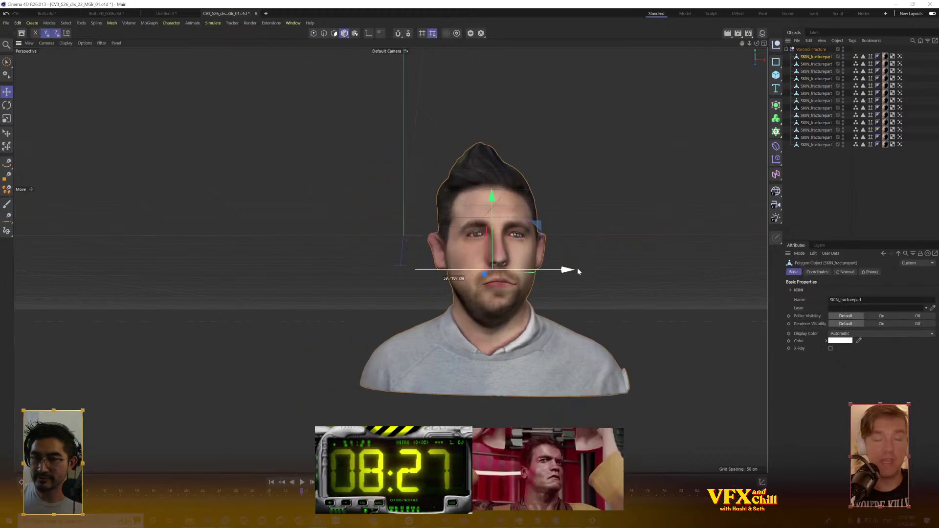
left_click(864, 190)
Undo the test moves, the conversion and the deletions to restore the Linear Field, Formula, Matrix and live Voronoi Fracture
key("ctrl+z")
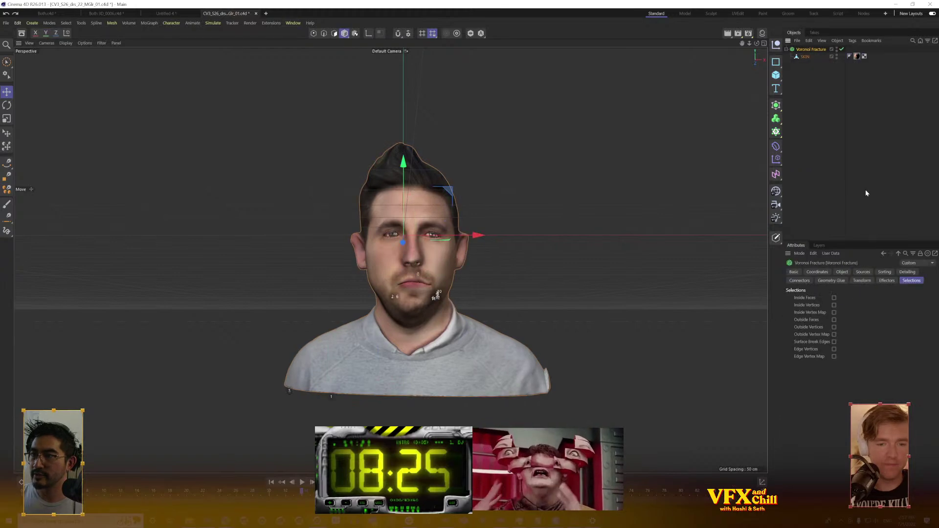
key("ctrl+z")
key("ctrl+z")
key("ctrl+z")
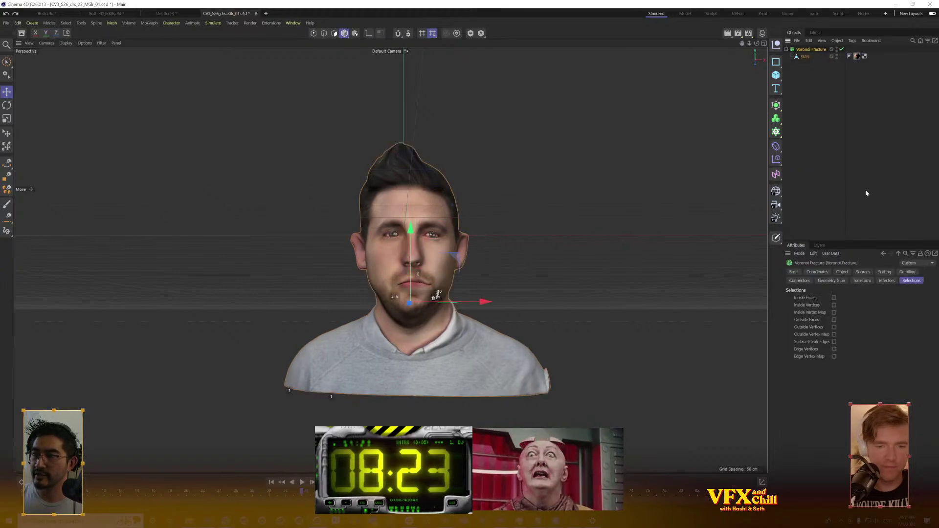
left_click(865, 190)
left_click(809, 40)
key("Escape")
Delete the Linear Field and the Formula effector while keeping the Matrix in the scene
left_click(799, 49)
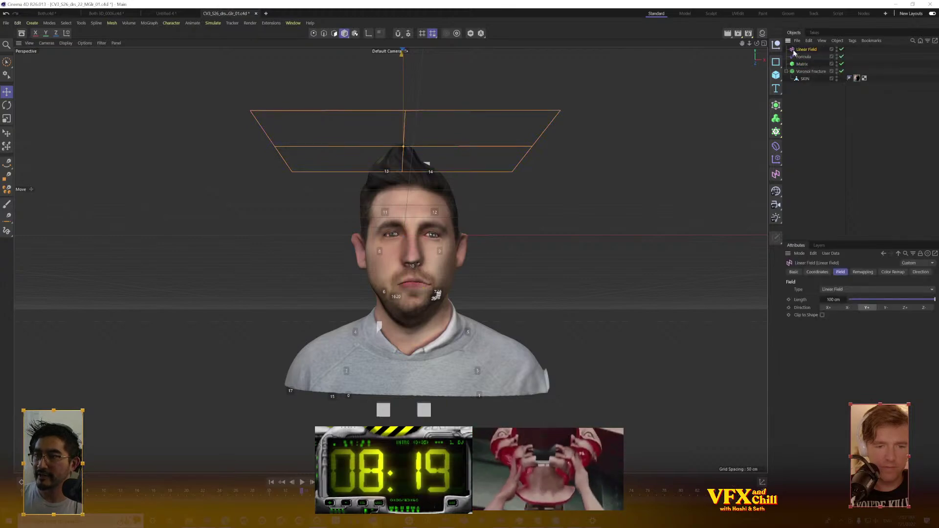
key("Delete")
left_click(800, 50)
key("Delete")
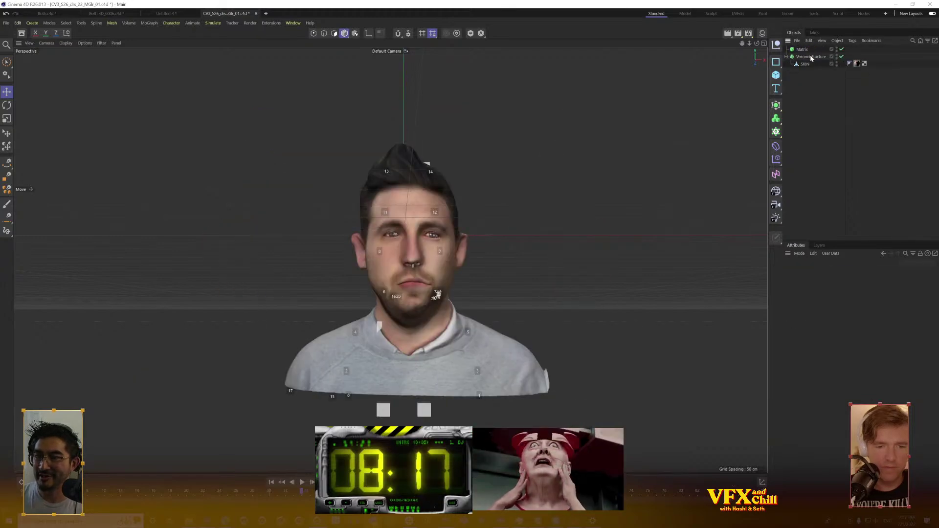
Make the Voronoi Fracture editable, remove the leftover Matrix and select the first numbered piece, SKIN_fracturepart1
right_click(804, 57)
left_click(801, 58)
key("c")
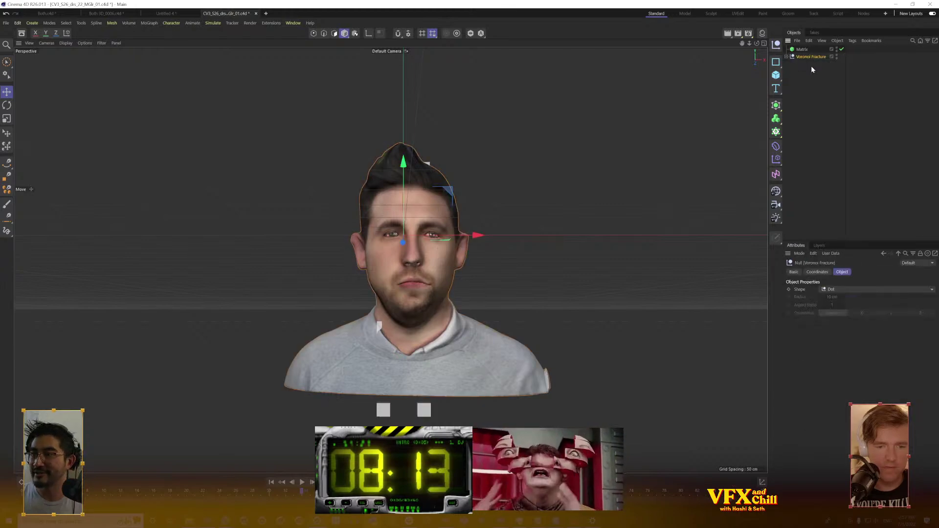
left_click(786, 57)
left_click(818, 64)
left_click(817, 57)
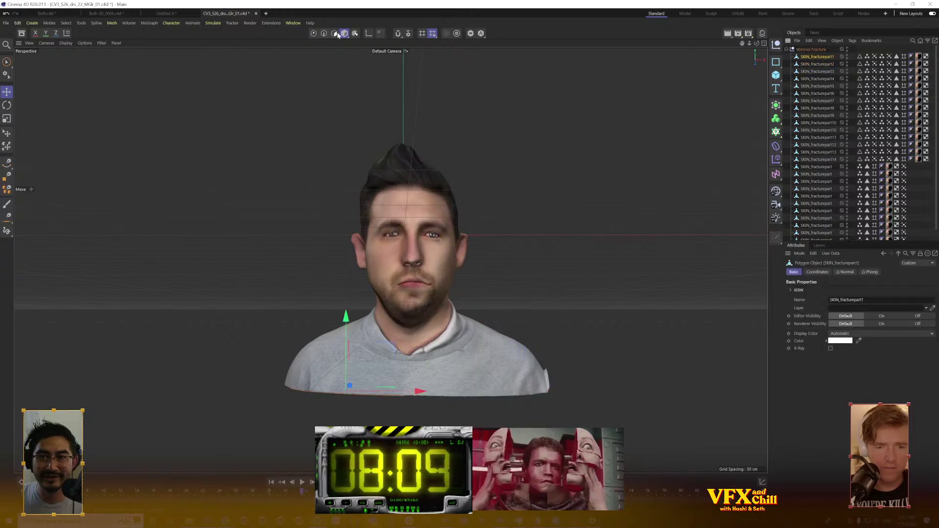
Activate Rectangle Selection and select all of the bust's fracture pieces
left_click(7, 62)
left_click(39, 78)
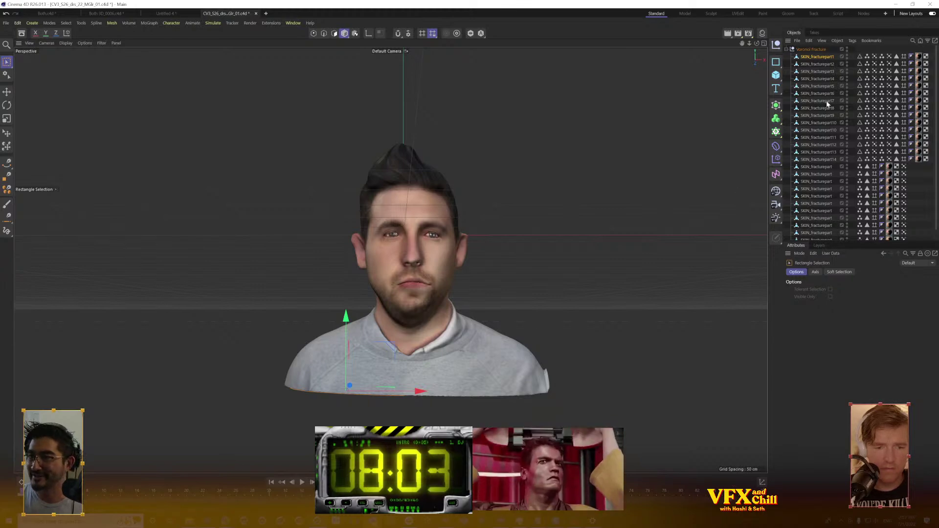
scroll(823, 181, "down", 1)
key("ctrl+a")
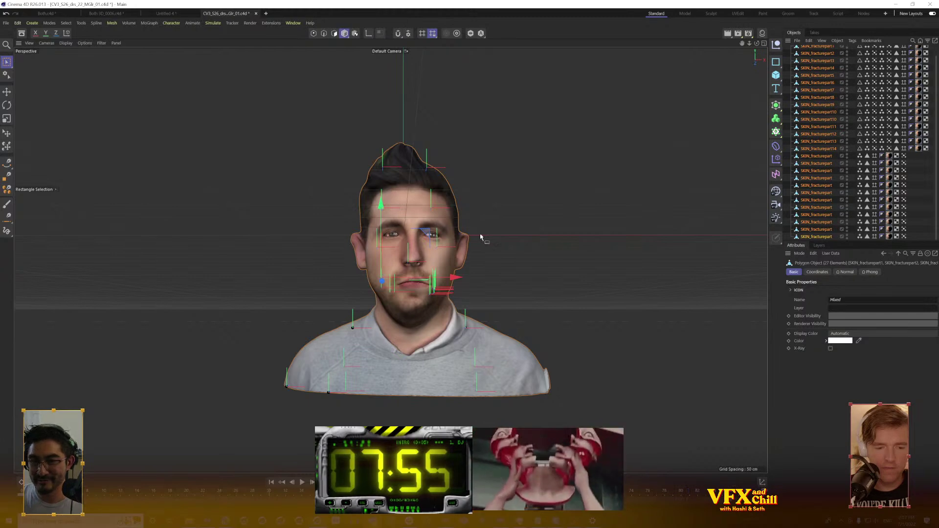
scroll(816, 85, "up", 2)
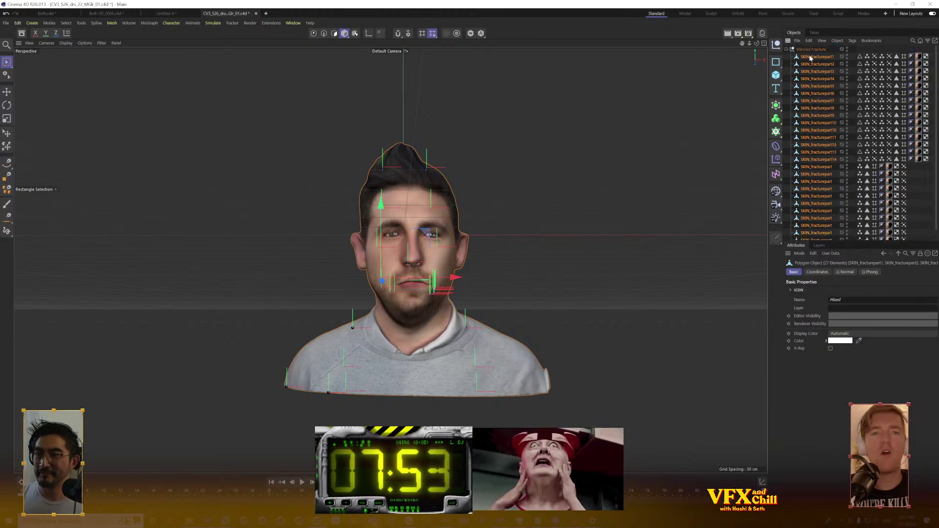
left_click_drag(449, 227, 449, 239)
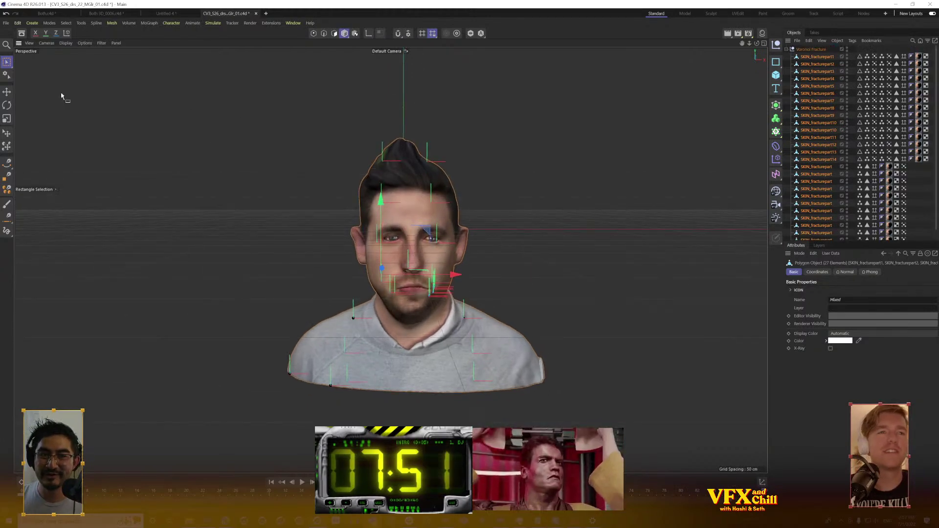
Try sliding the hair piece SKIN_fracturepart13 sideways along X on its own, and undo the move
left_click_drag(328, 129, 411, 185)
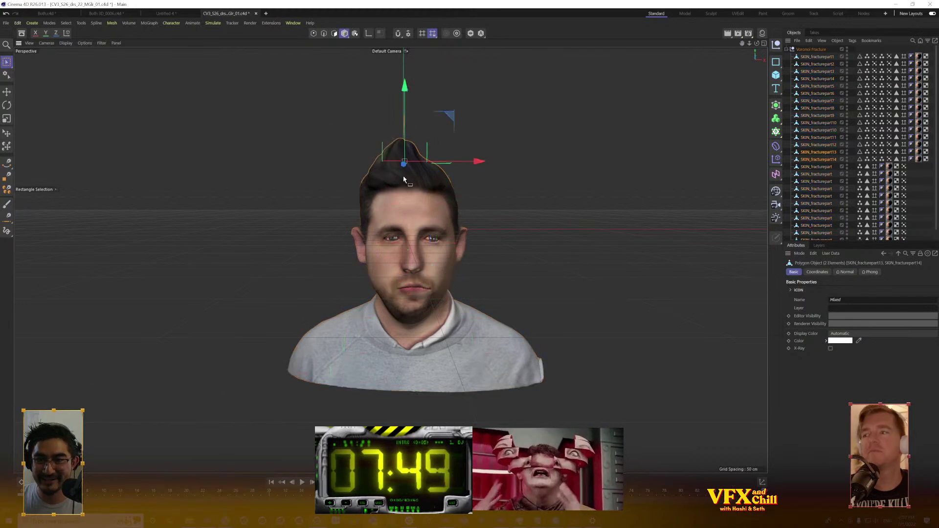
left_click_drag(336, 122, 388, 172)
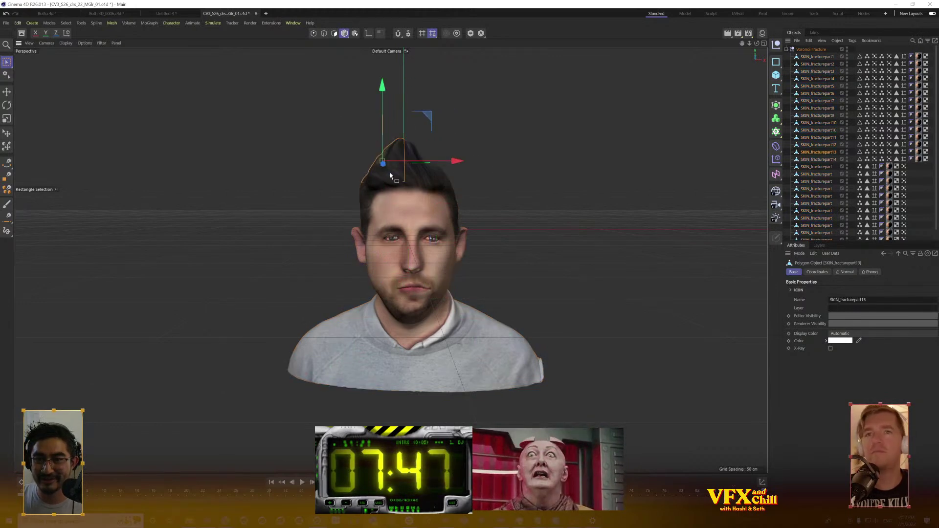
left_click_drag(451, 161, 356, 166)
left_click_drag(391, 123, 466, 182)
key("ctrl+z")
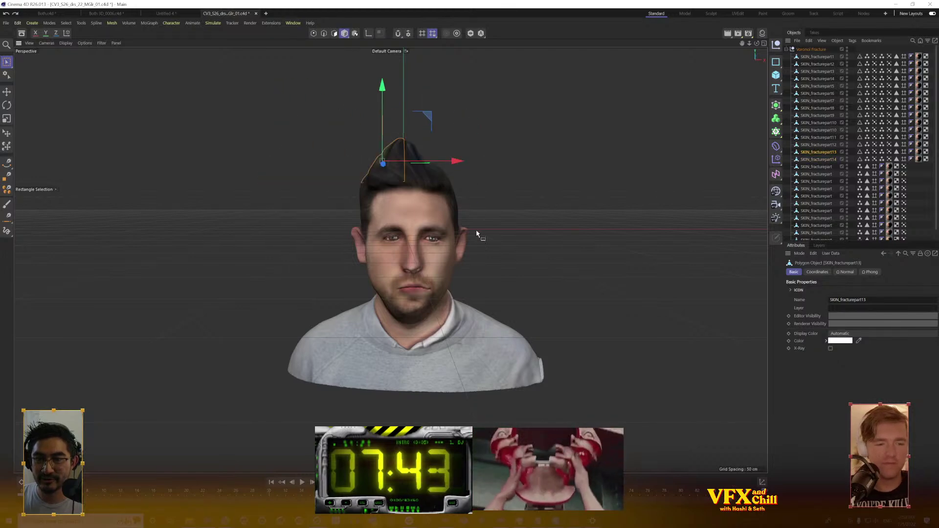
Select each vertical half of the fractured bust in turn and slide the halves outward along X in opposite directions
left_click_drag(257, 118, 397, 450)
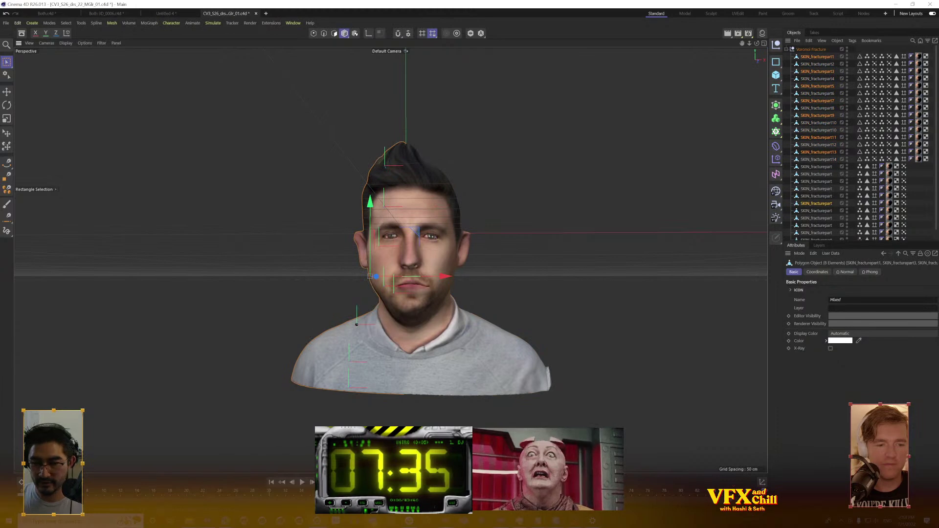
left_click_drag(449, 278, 359, 280)
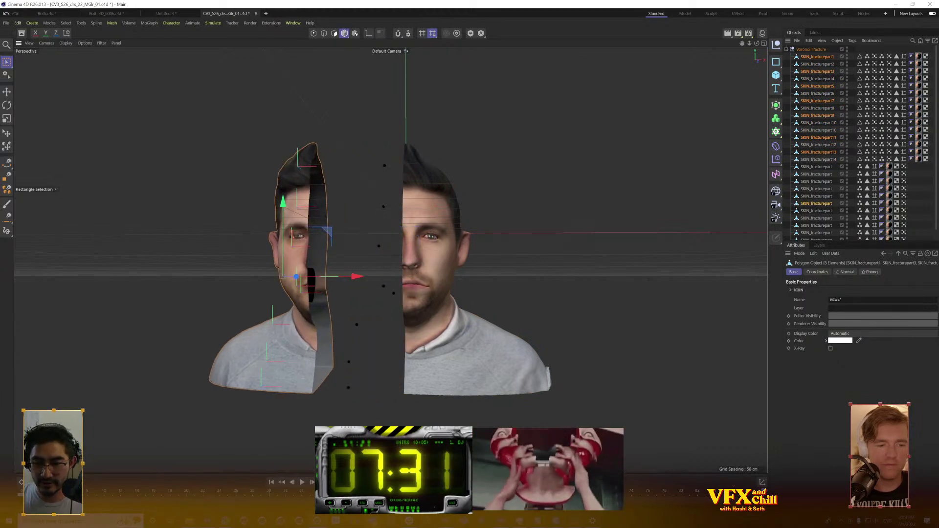
left_click_drag(551, 216, 539, 245)
key("ctrl+z")
left_click_drag(442, 277, 379, 284)
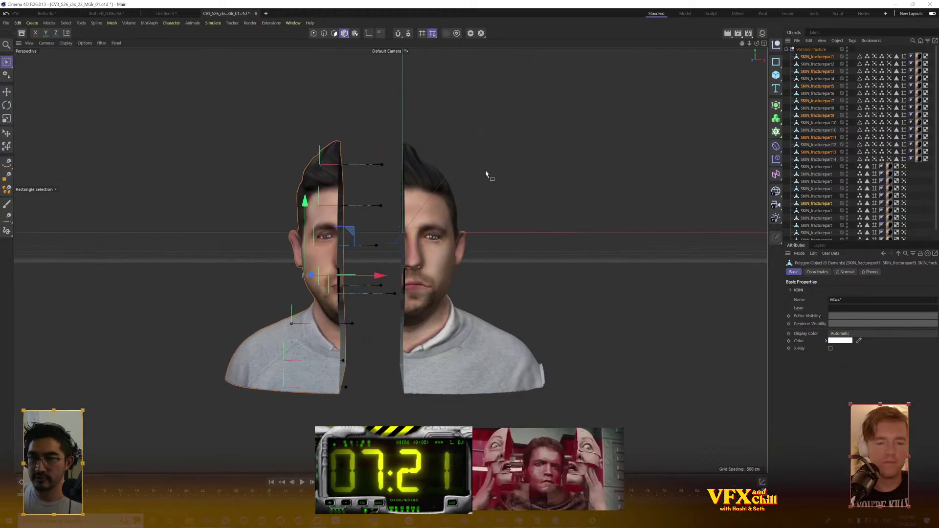
left_click_drag(583, 106, 397, 400)
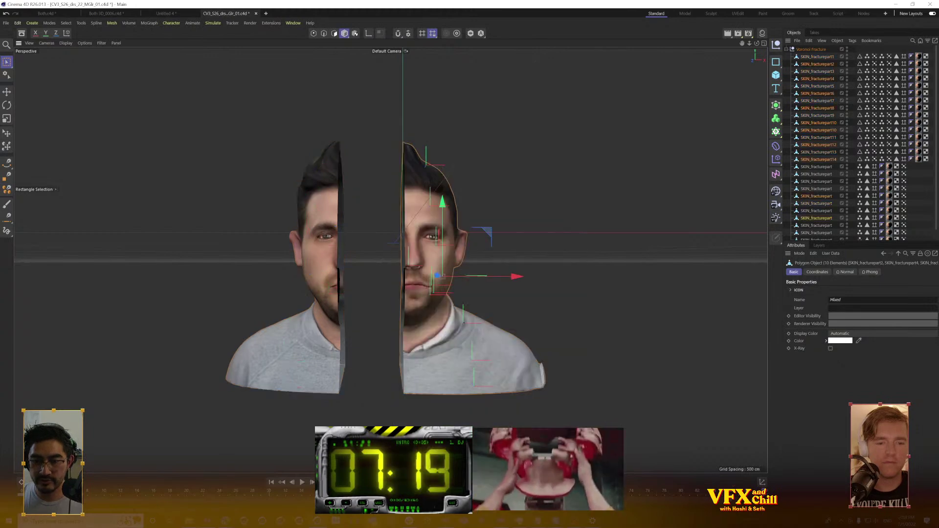
left_click_drag(516, 277, 591, 292)
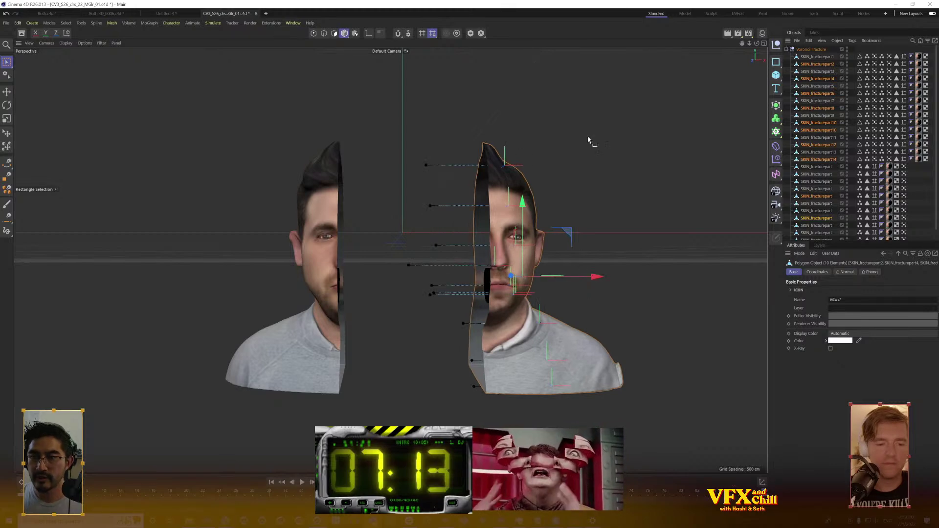
Play back the splitting animation and open the Dope Sheet timeline for the fracture pieces
key("F8")
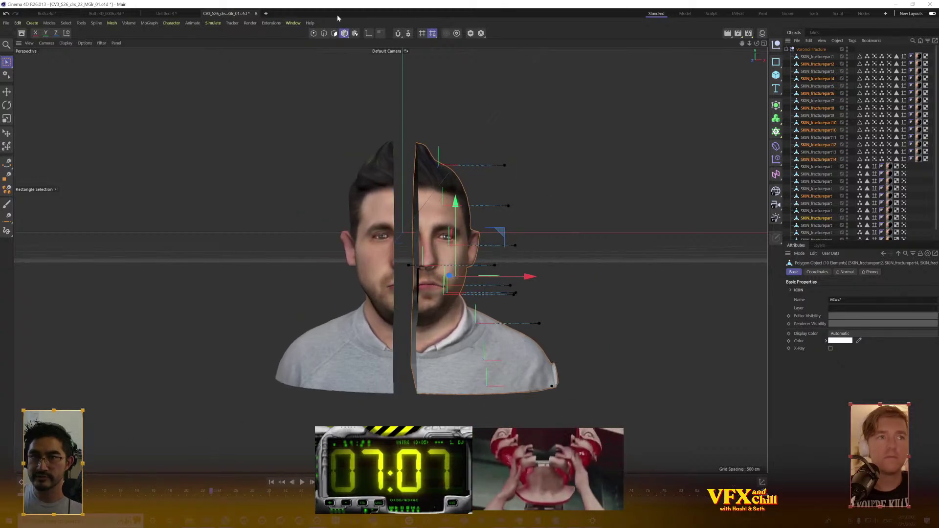
left_click(288, 23)
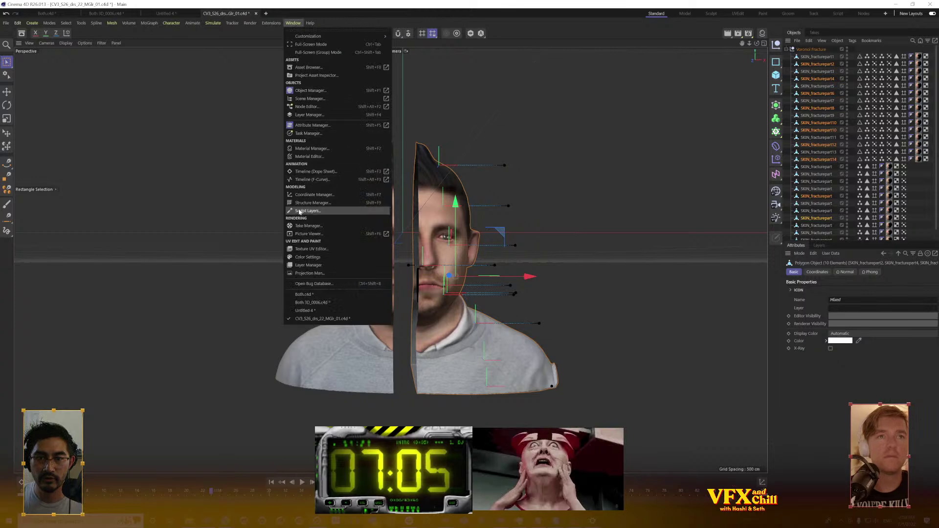
left_click(341, 171)
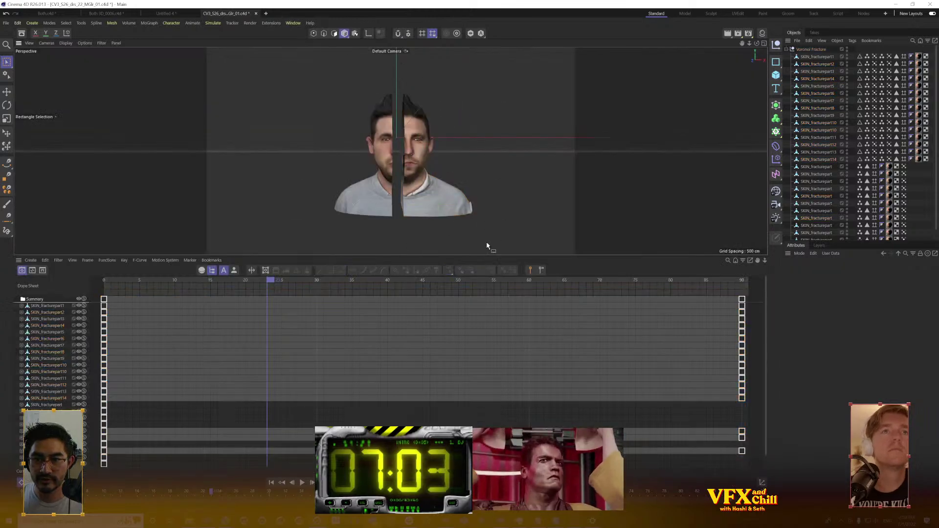
Try moving the end keys of SKIN_fracturepart11 and SKIN_fracturepart13 together to frame 29, and undo it
left_click_drag(332, 72, 395, 117)
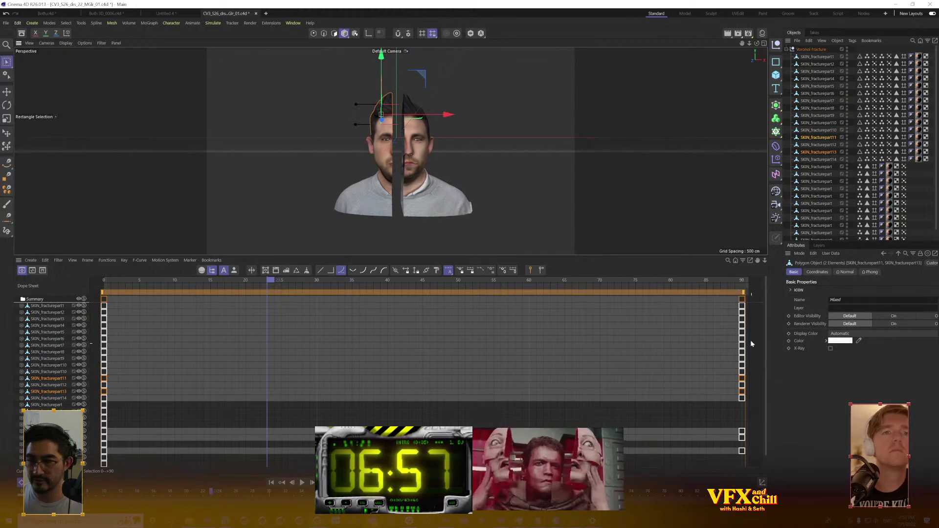
left_click_drag(743, 302, 314, 306)
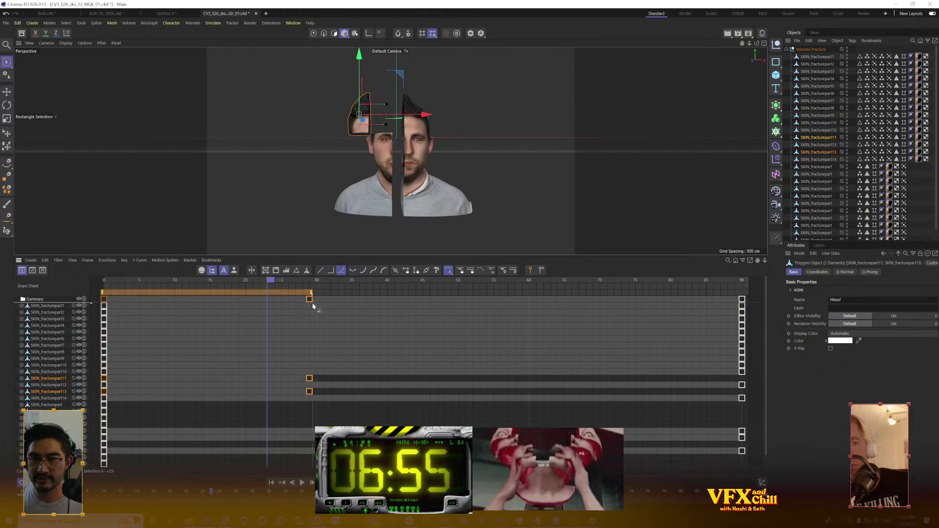
key("ctrl+z")
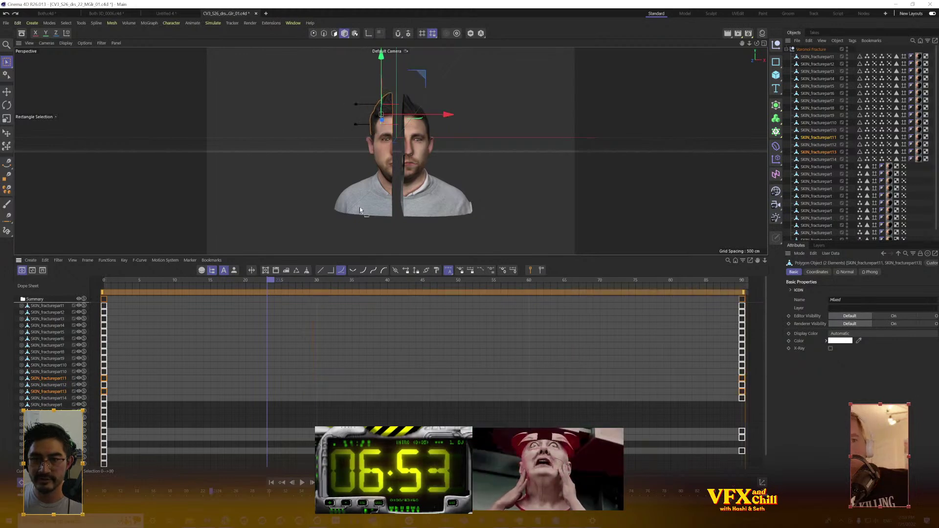
Move the end keyframes of the two hair pieces, SKIN_fracturepart13 and SKIN_fracturepart14, to frame 30
left_click_drag(345, 83, 392, 102)
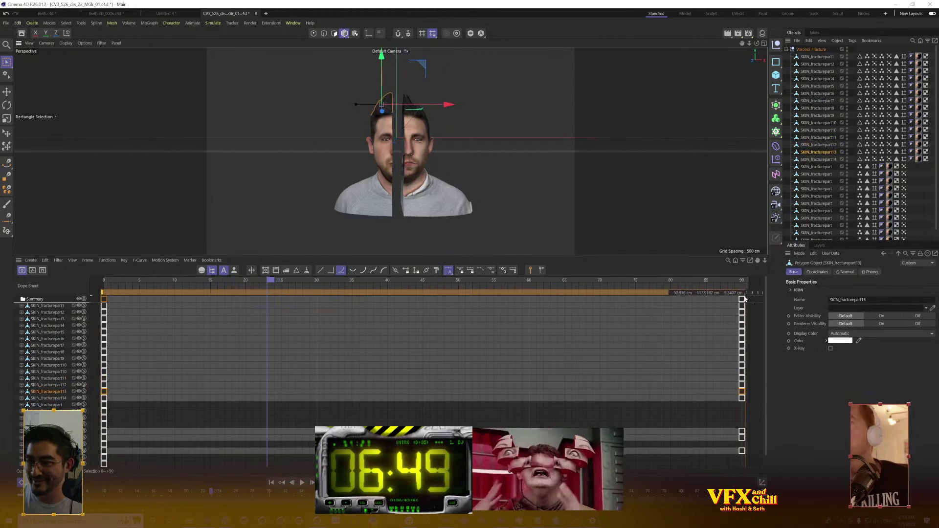
left_click_drag(743, 294, 318, 299)
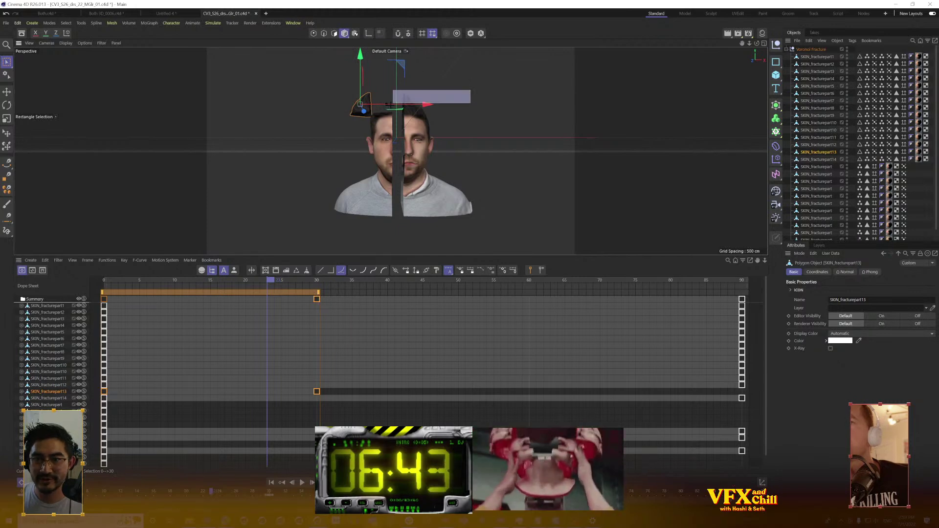
left_click(391, 112)
left_click_drag(743, 293, 317, 299)
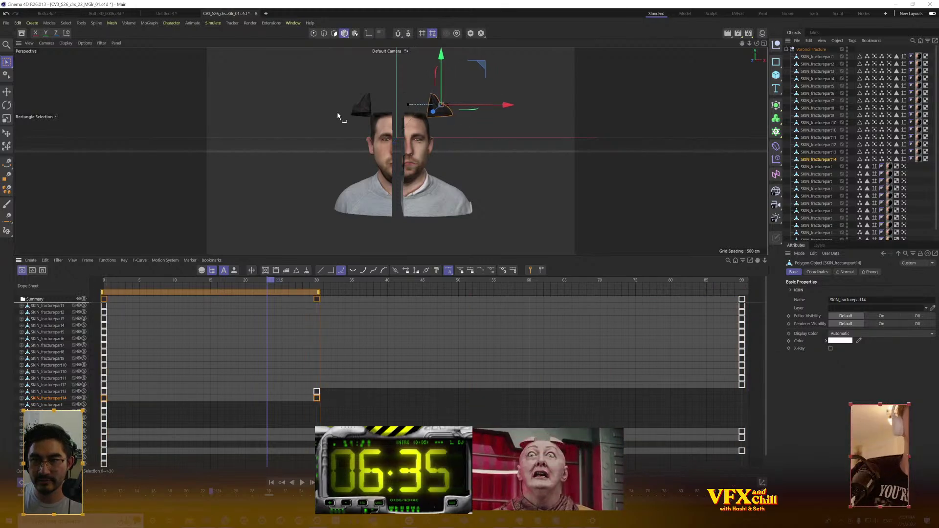
Shift the start and end keyframes of the two forehead pieces, SKIN_fracturepart11 and SKIN_fracturepart12, to frames 7 and 37
left_click(394, 130)
left_click_drag(743, 293, 349, 299)
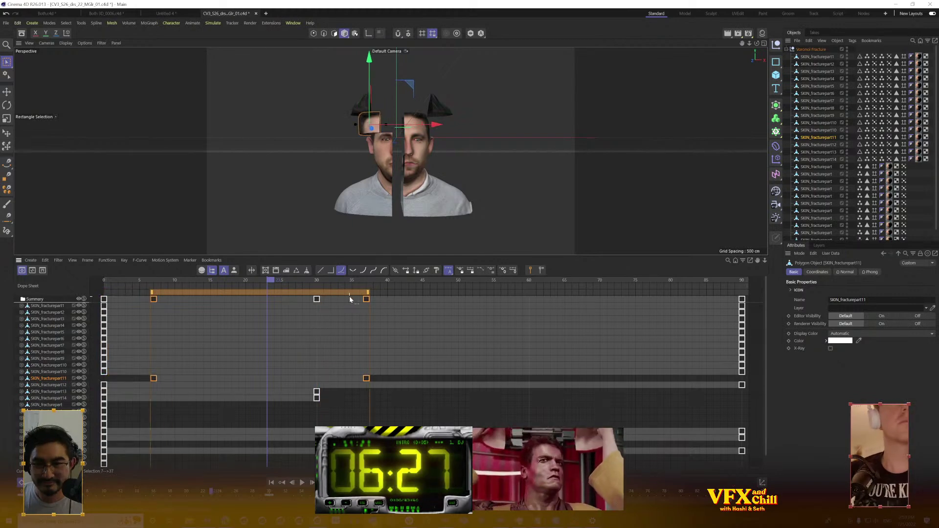
left_click(400, 136)
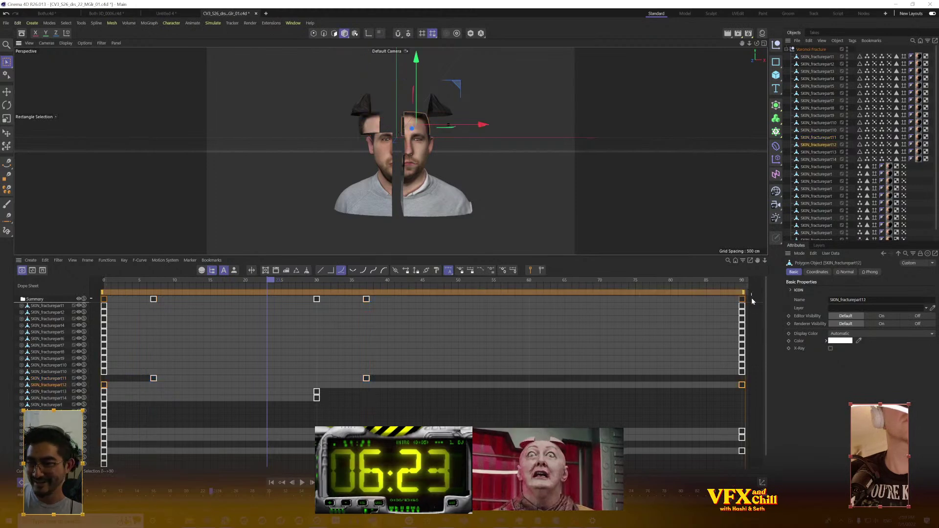
left_click_drag(743, 294, 367, 305)
left_click_drag(109, 292, 155, 294)
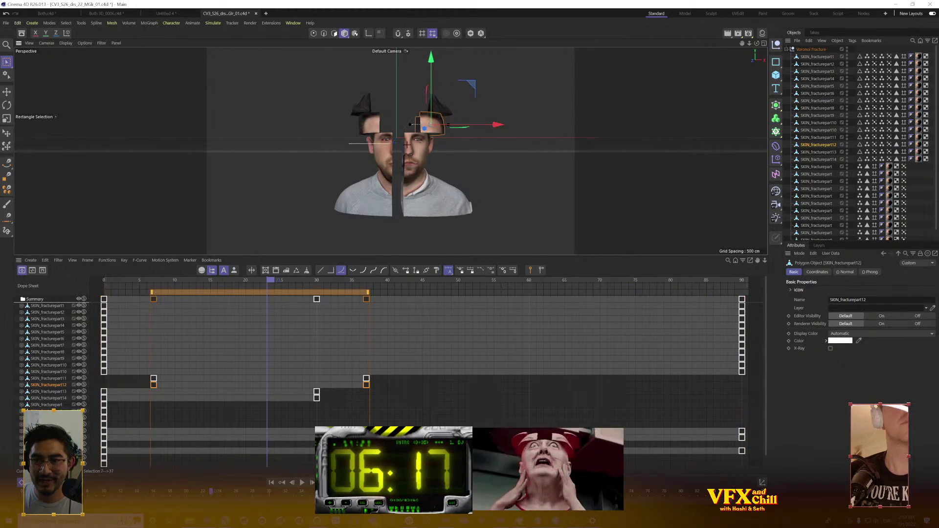
Shift the start and end keyframes of the two eye-level pieces, SKIN_fracturepart10 and SKIN_fracturepart9, to frames 13 and 43
left_click_drag(348, 148, 454, 145)
left_click(443, 152)
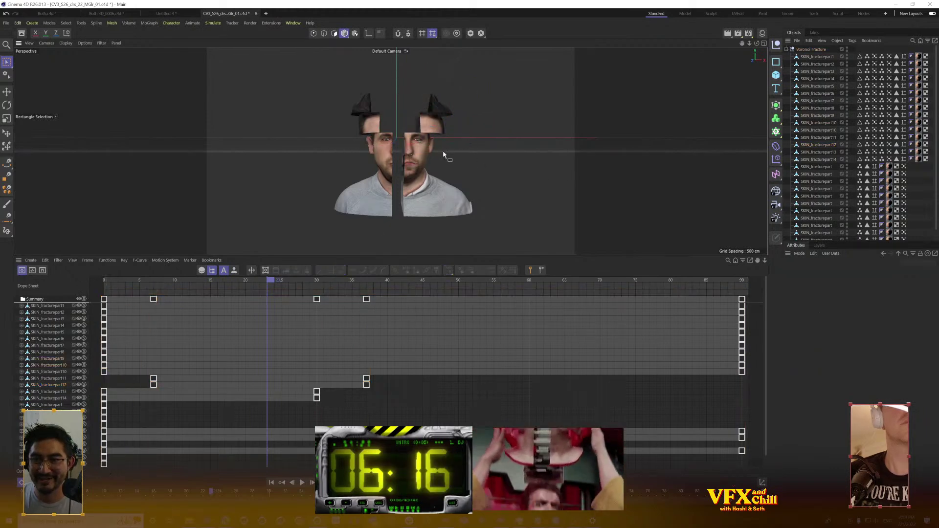
left_click(414, 147)
left_click_drag(745, 293, 412, 295)
left_click_drag(102, 294, 198, 296)
left_click(360, 147)
left_click_drag(750, 294, 409, 296)
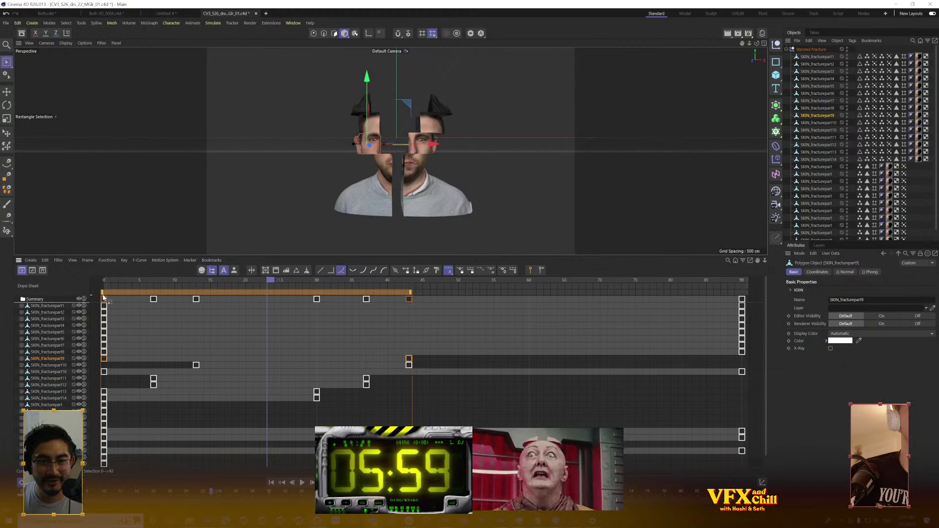
left_click_drag(103, 295, 196, 295)
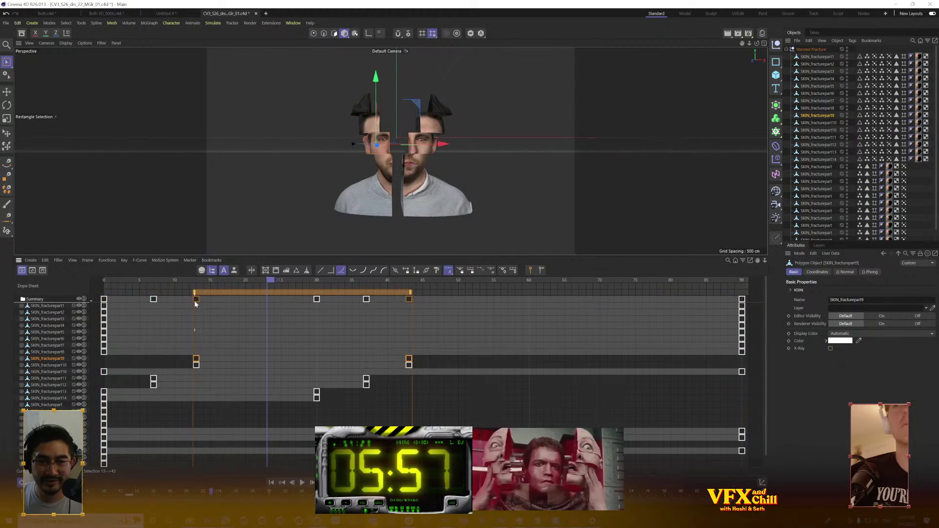
Stagger the mouth-level pieces' keyframes, with SKIN_fracturepart8 at frames 19 and 50 and SKIN_fracturepart7 at frames 26 and 57
scroll(712, 418, "down", 1)
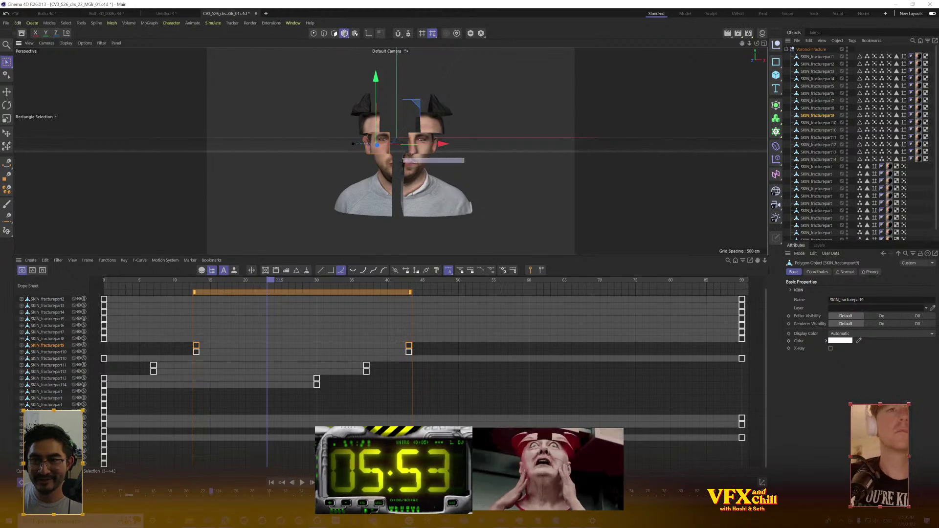
left_click(415, 180)
left_click_drag(744, 292, 460, 306)
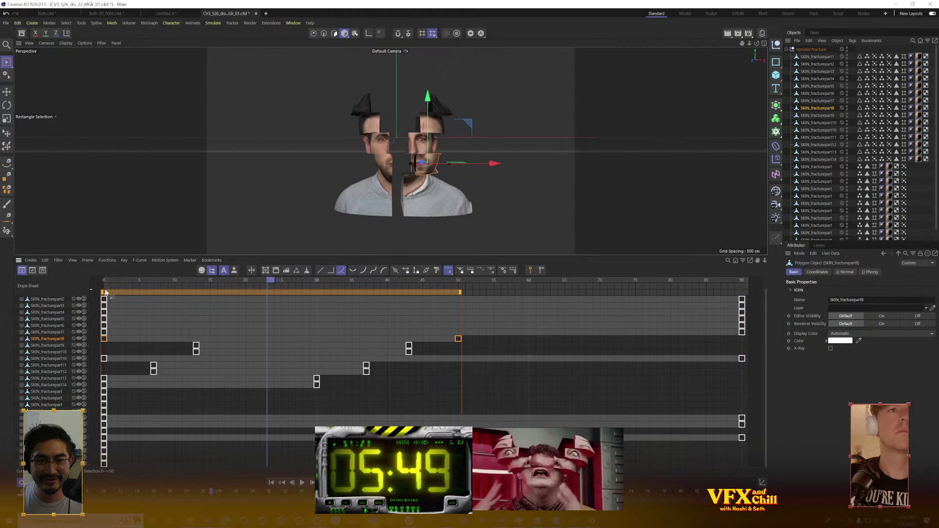
left_click_drag(102, 293, 242, 293)
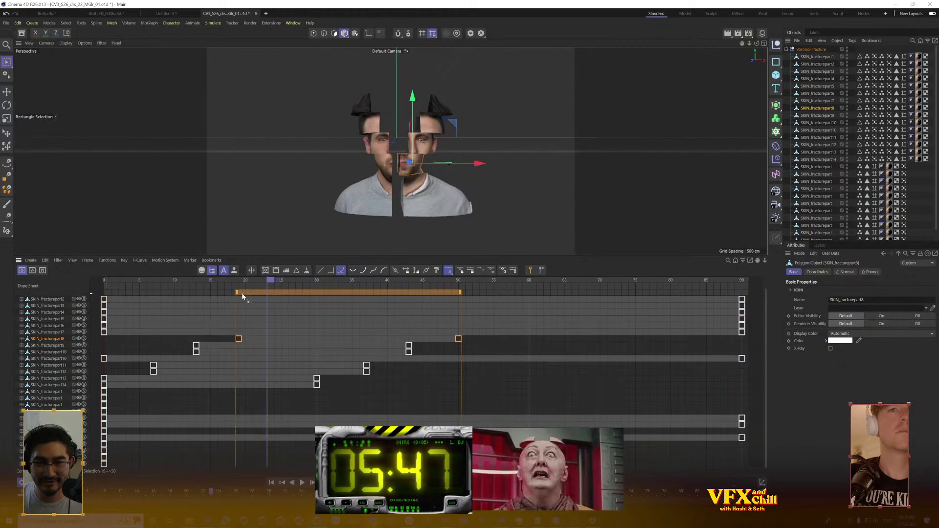
left_click(392, 168)
left_click_drag(742, 299, 513, 315)
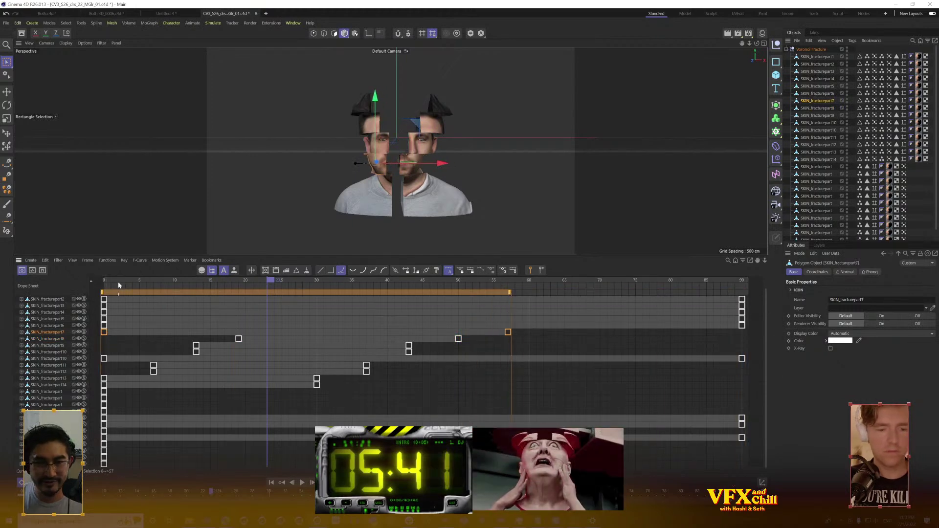
left_click_drag(103, 293, 288, 303)
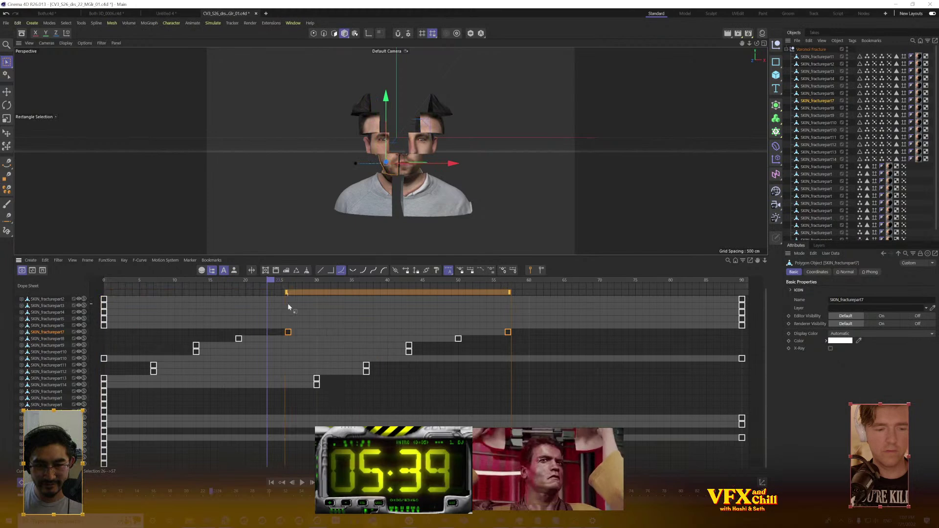
Shift the start and end keyframes of the neck and shoulder pieces SKIN_fracturepart6, SKIN_fracturepart3 and SKIN_fracturepart5 to frames 34 and 63
left_click_drag(470, 174, 401, 192)
left_click(431, 207)
left_click_drag(743, 292, 551, 295)
left_click_drag(101, 291, 348, 306)
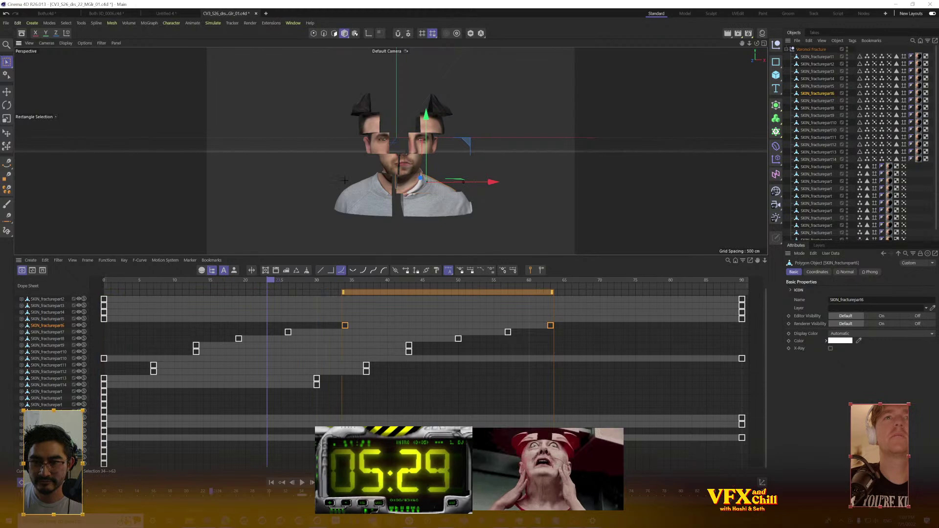
left_click_drag(385, 189, 386, 193)
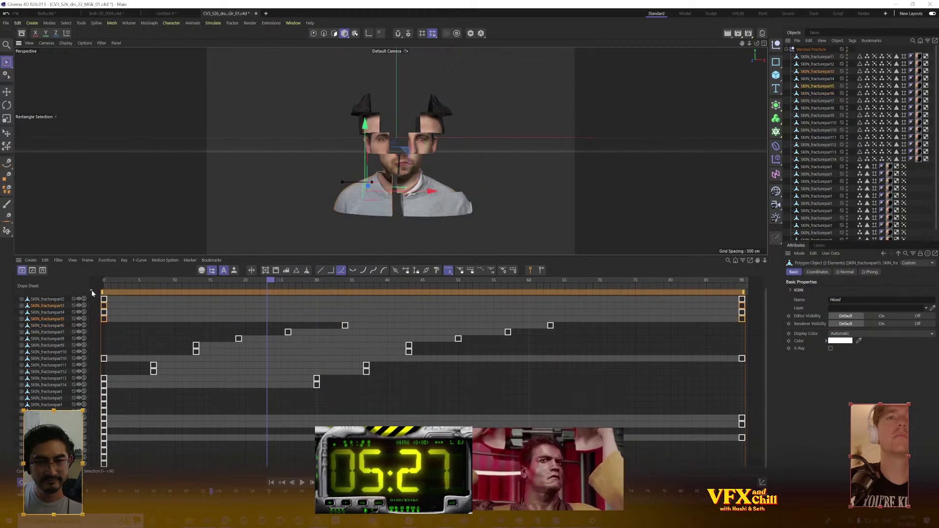
left_click_drag(102, 296, 318, 292)
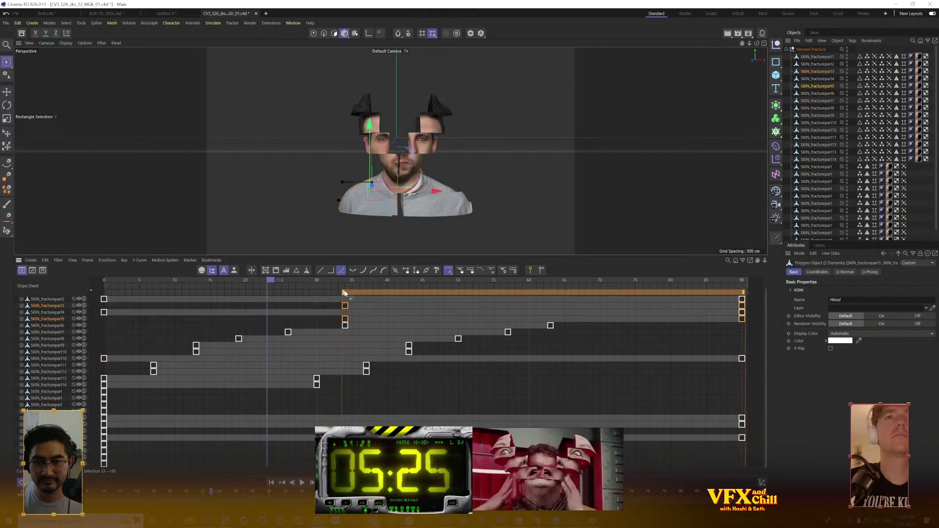
left_click_drag(729, 291, 552, 305)
Scrub the splitting animation back to about frame 2 and save the project as SethHead.c4d
left_click_drag(329, 280, 120, 367)
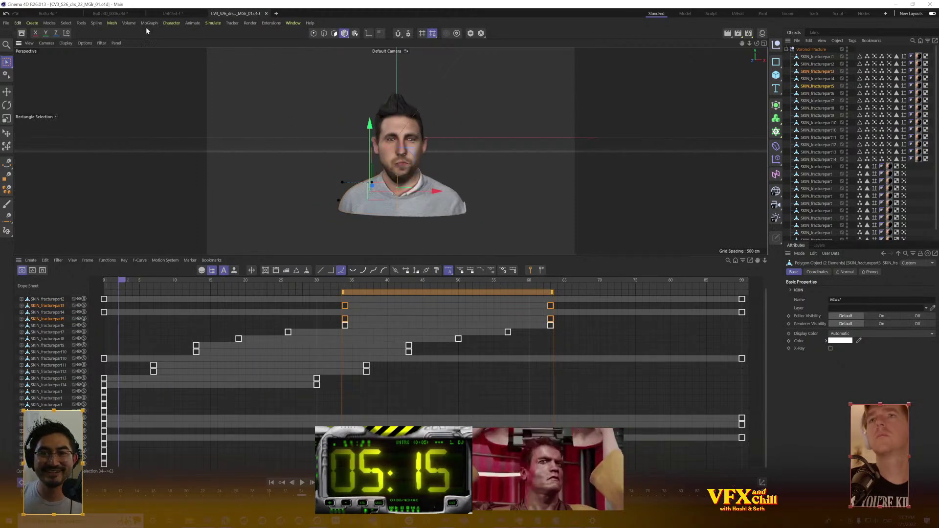
left_click(6, 23)
left_click(54, 113)
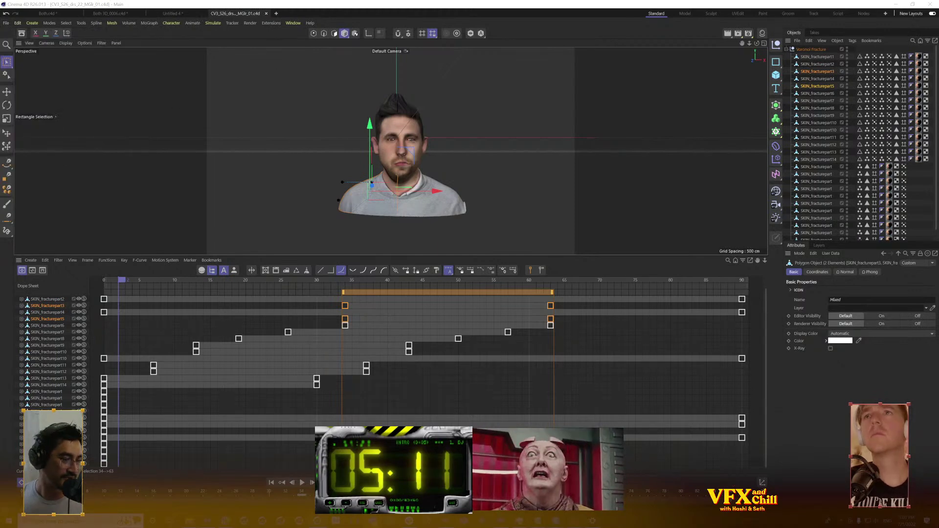
left_click(6, 23)
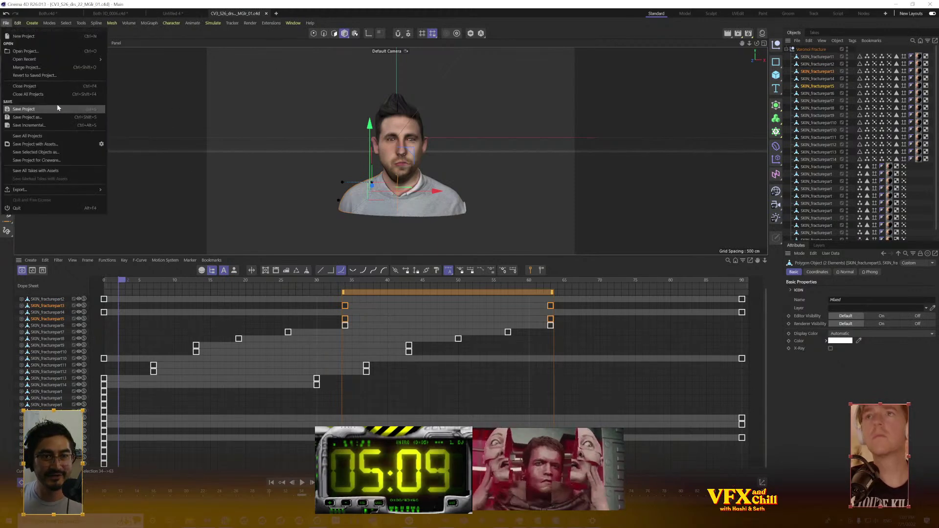
key("Escape")
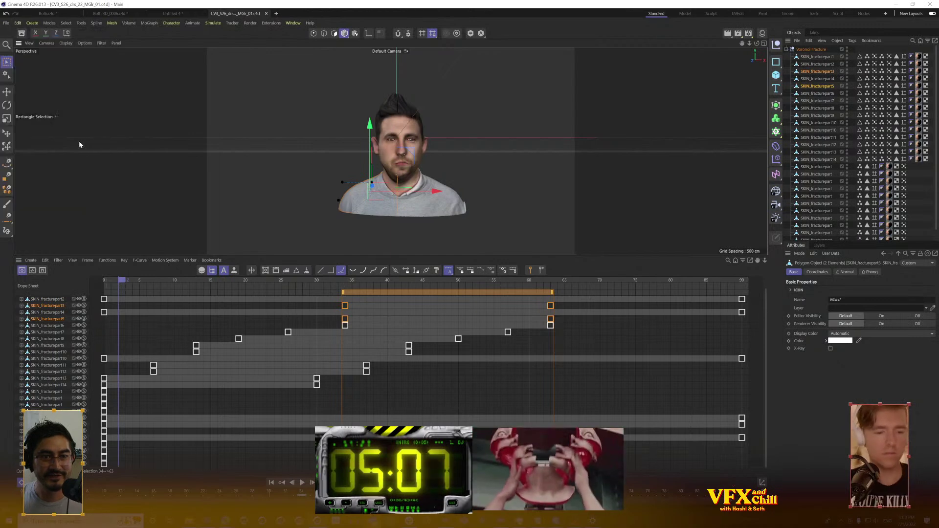
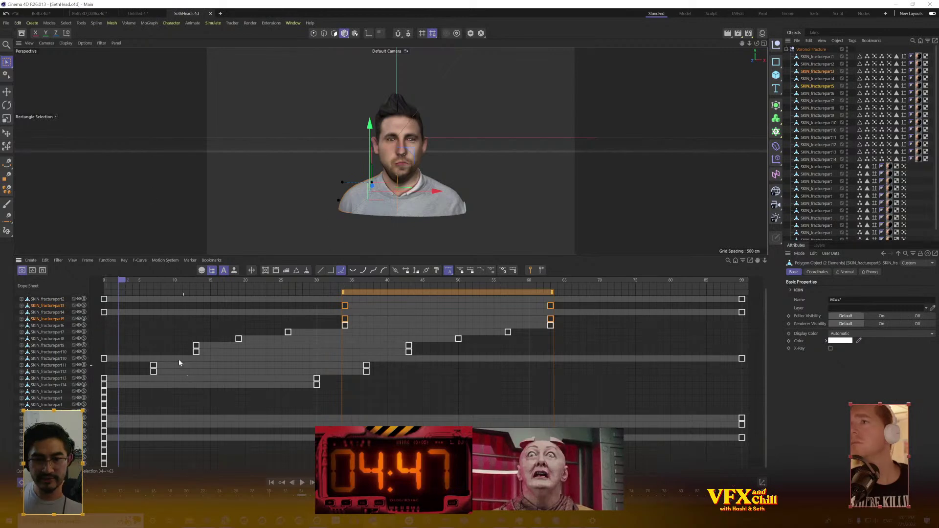
Return the animation to frame 0, enlarge the viewport and examine the closed head's face and fracture seams up close
left_click_drag(121, 280, 41, 315)
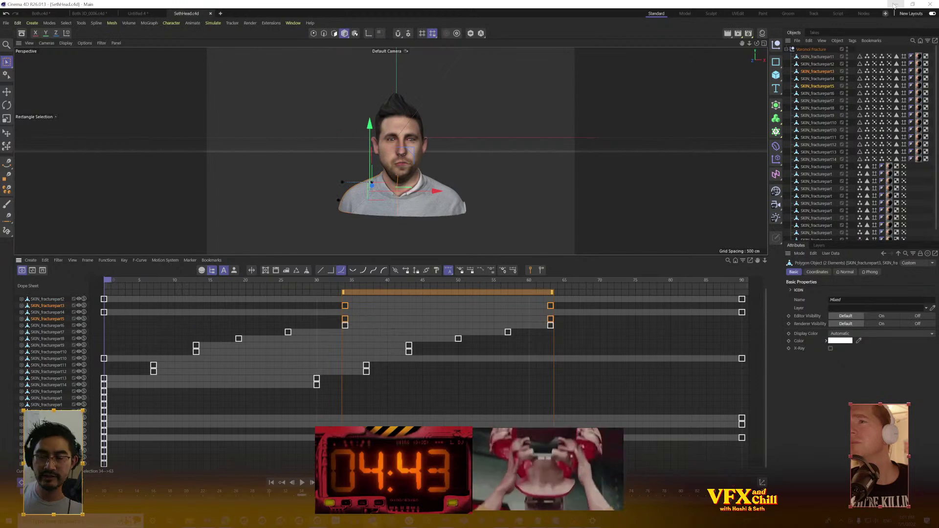
scroll(467, 161, "up", 8)
scroll(538, 194, "up", 3)
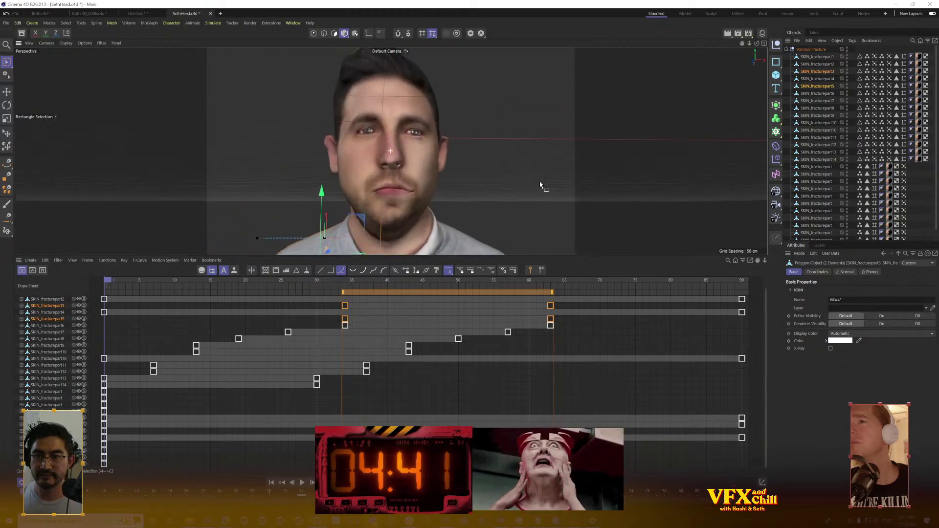
left_click_drag(529, 256, 524, 378)
left_click_drag(492, 281, 490, 278)
scroll(480, 250, "down", 1)
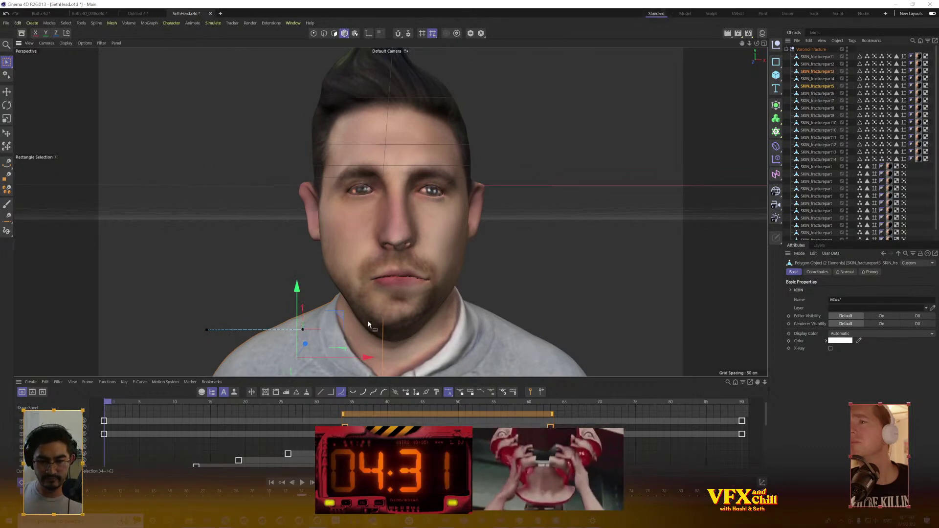
mouse_move(226, 521)
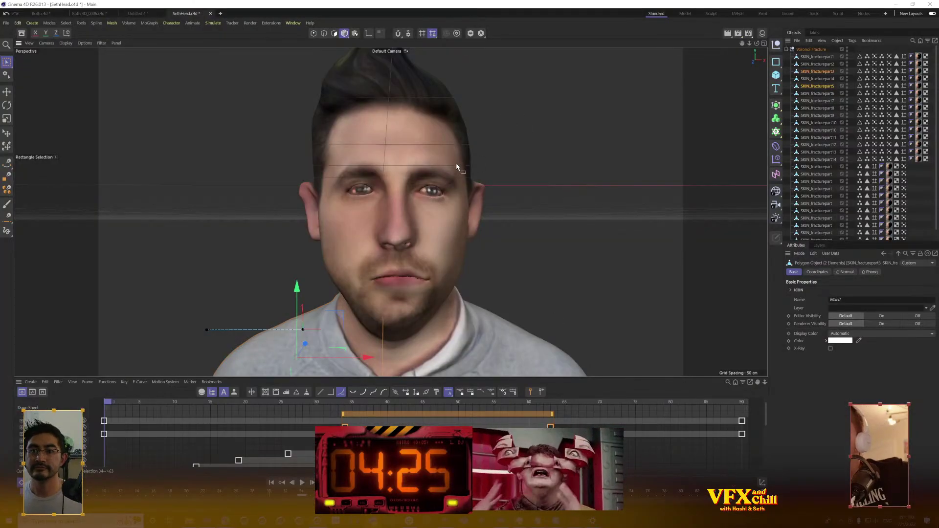
scroll(464, 248, "down", 10)
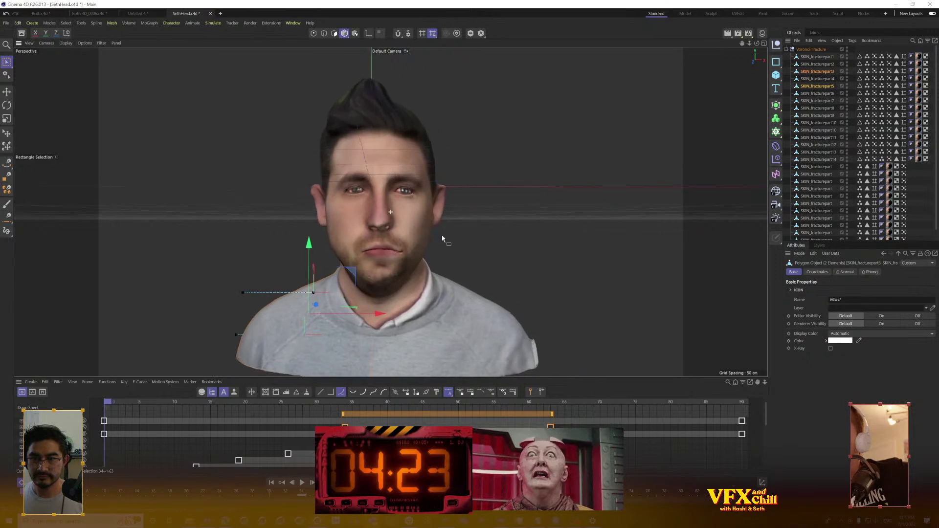
scroll(446, 244, "up", 1)
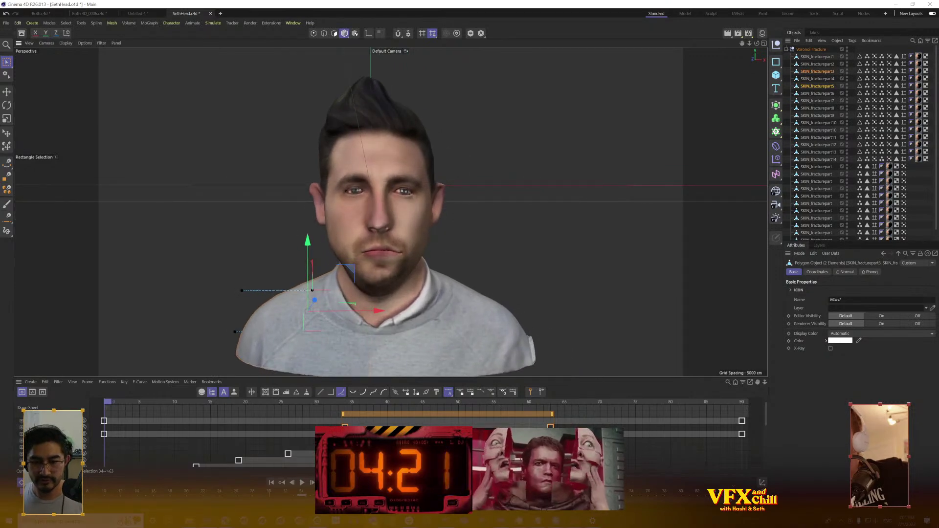
Switch to After Effects and add a new comp-sized black solid to the open composition
key("alt+Tab")
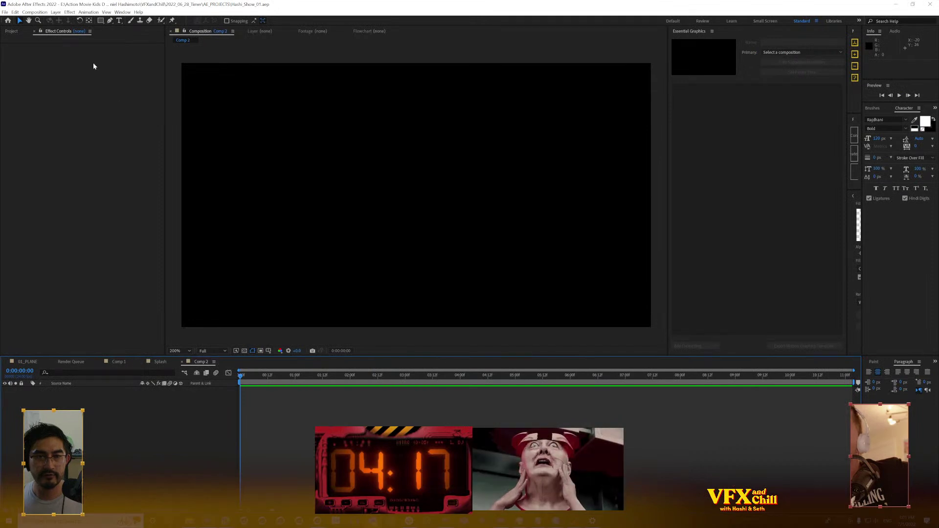
left_click(56, 12)
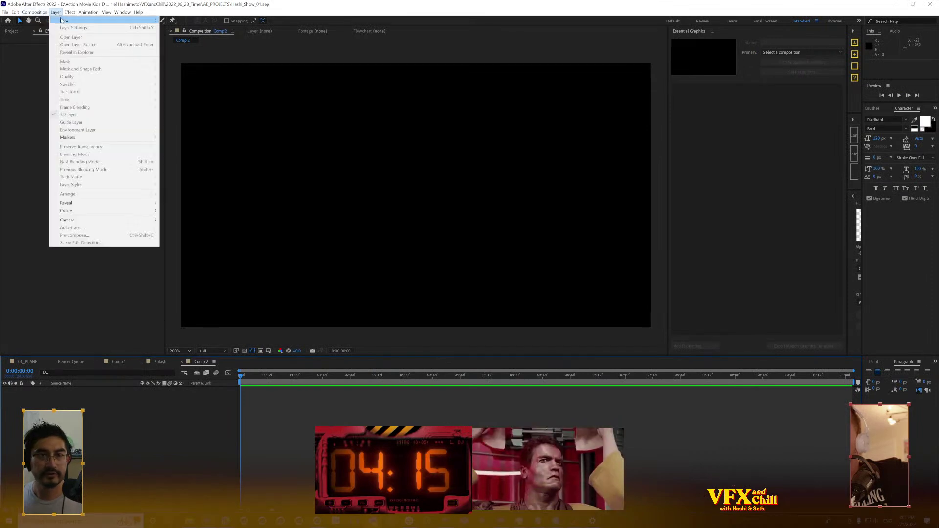
mouse_move(73, 18)
left_click(181, 27)
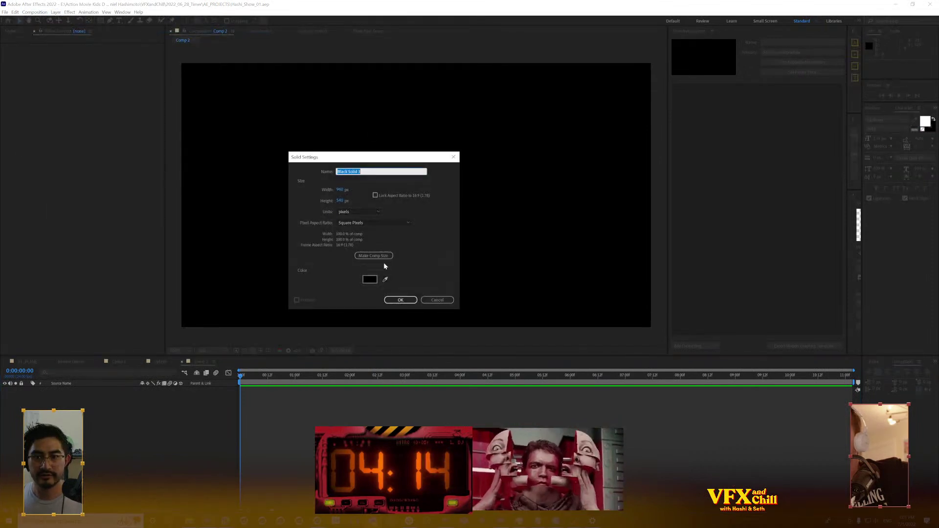
left_click(400, 300)
Apply the Element effect to the black solid and open its Scene Setup
key("ctrl+space")
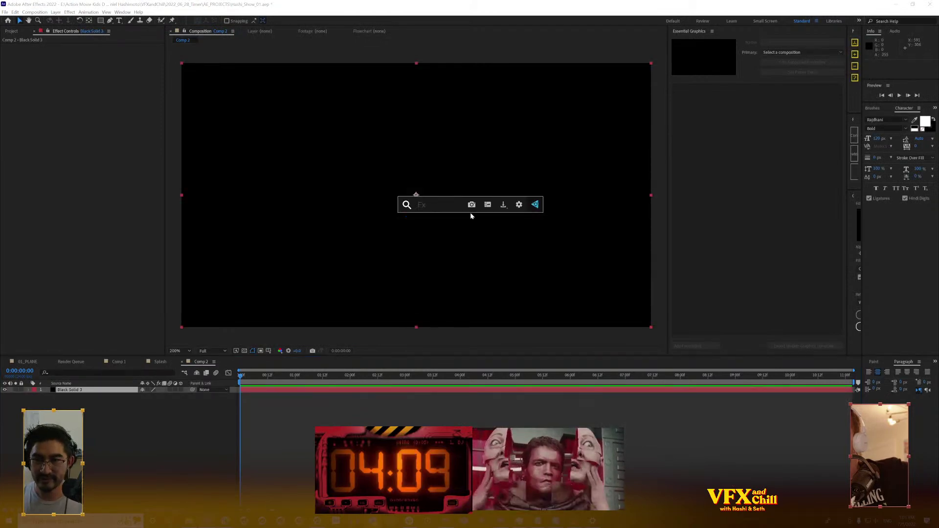
type("b")
key("BackSpace")
type("b")
key("BackSpace")
type("el")
key("Return")
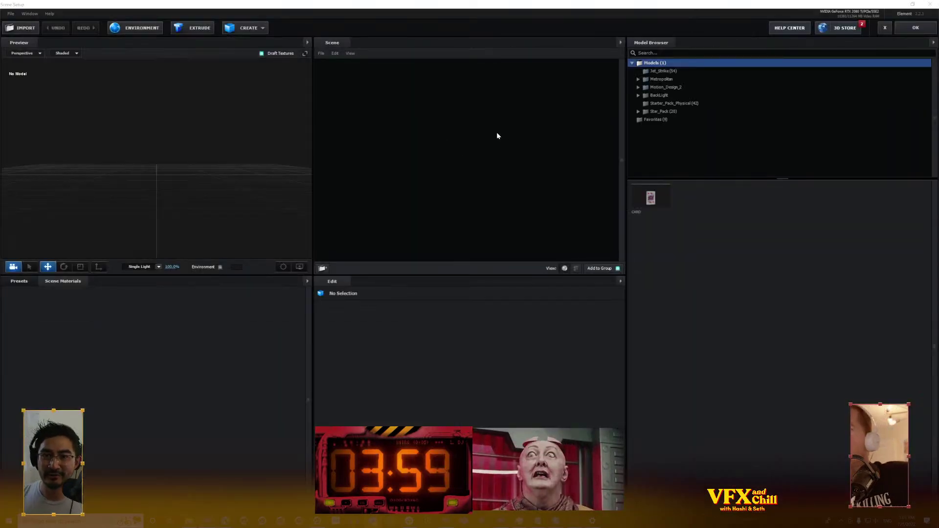
Import SethHead.c4d from the SethHead folder in 3D STUFF into the Element scene as a 3D object
left_click(11, 17)
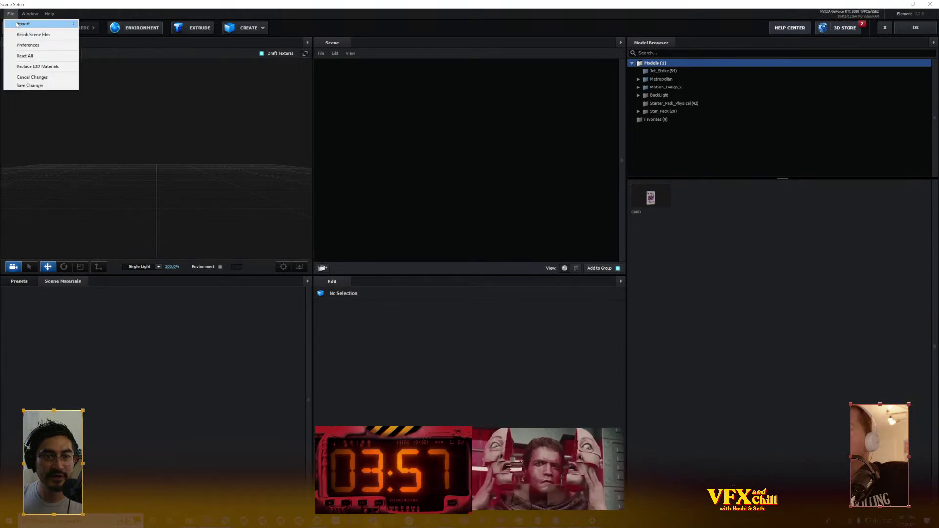
mouse_move(44, 24)
left_click(100, 23)
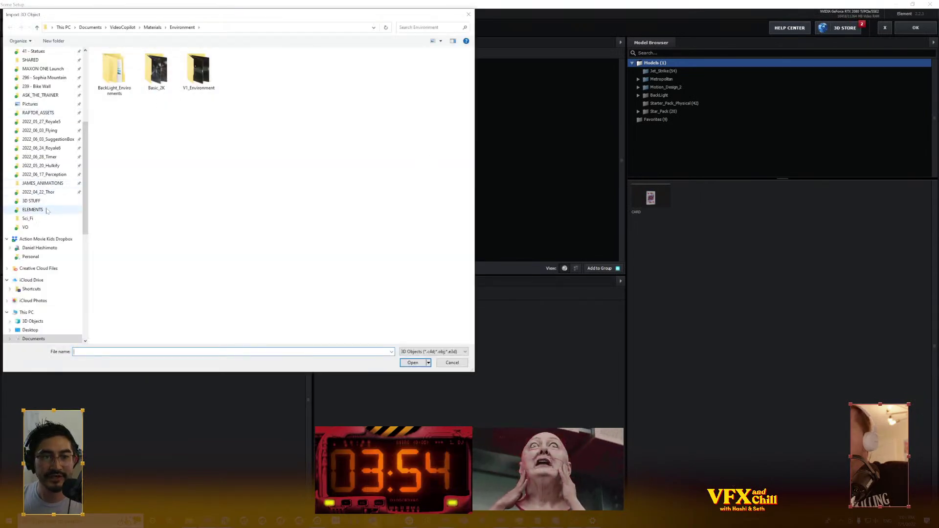
left_click(47, 201)
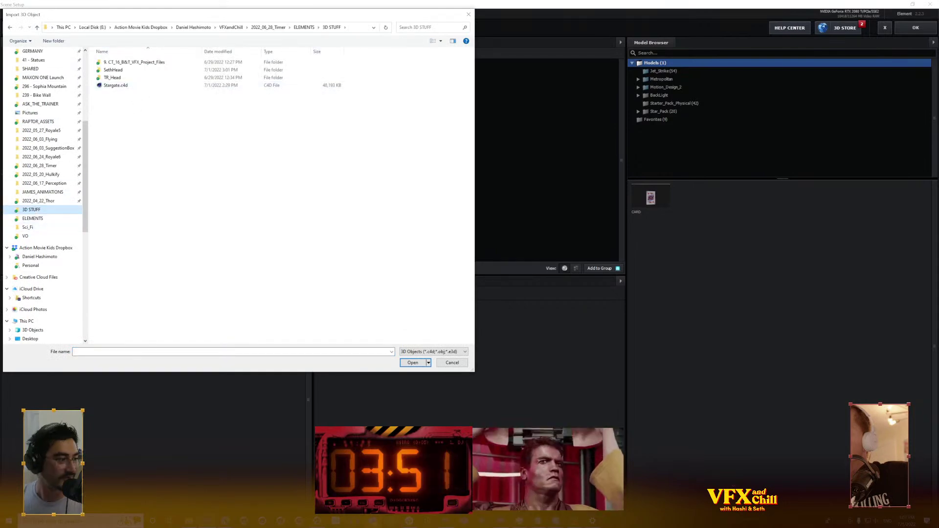
double_click(113, 70)
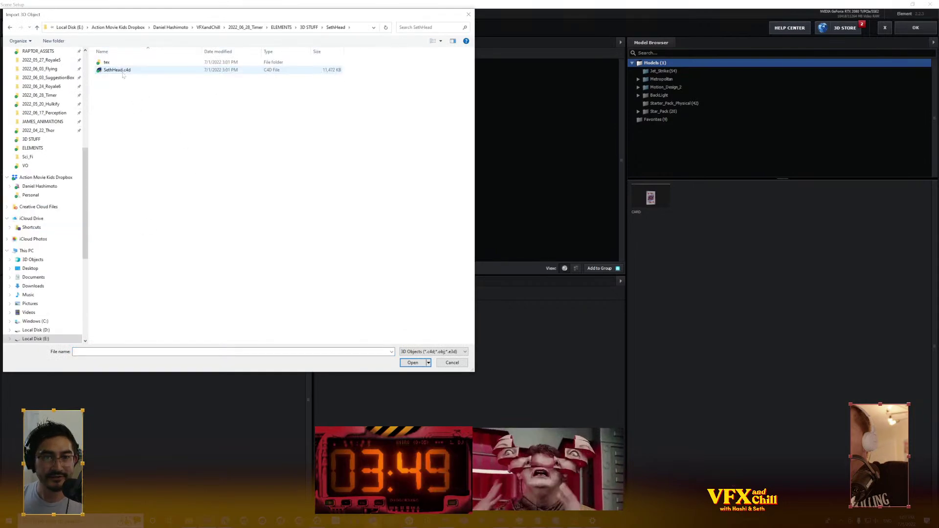
double_click(115, 69)
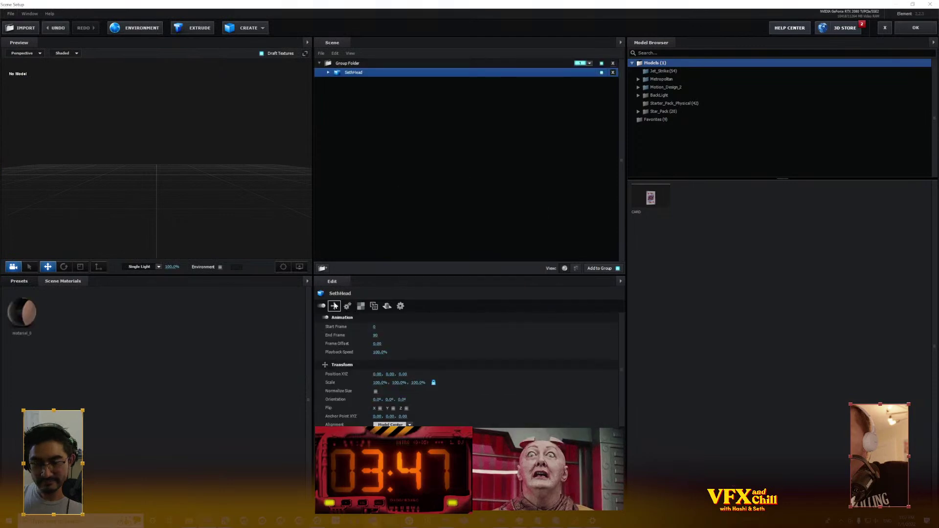
Examine the head material's diffuse texture and its reflectivity, subsurface scattering and other surface settings
left_click(30, 309)
left_click(375, 366)
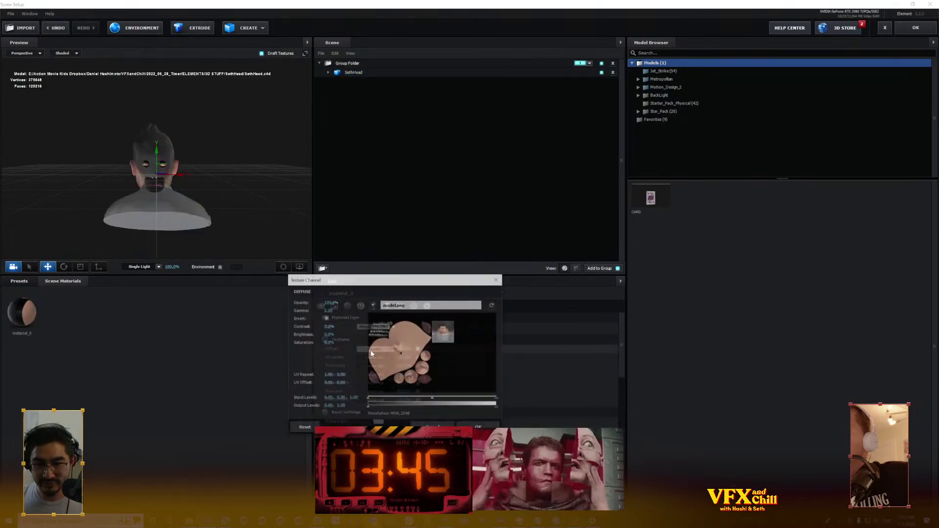
key("Escape")
scroll(467, 362, "down", 8)
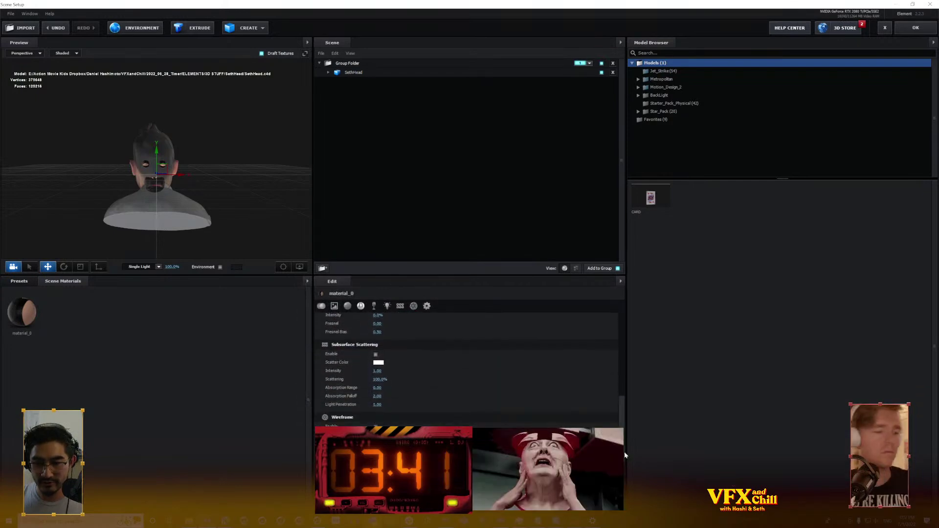
left_click_drag(623, 448, 623, 477)
scroll(444, 416, "up", 5)
scroll(394, 351, "up", 4)
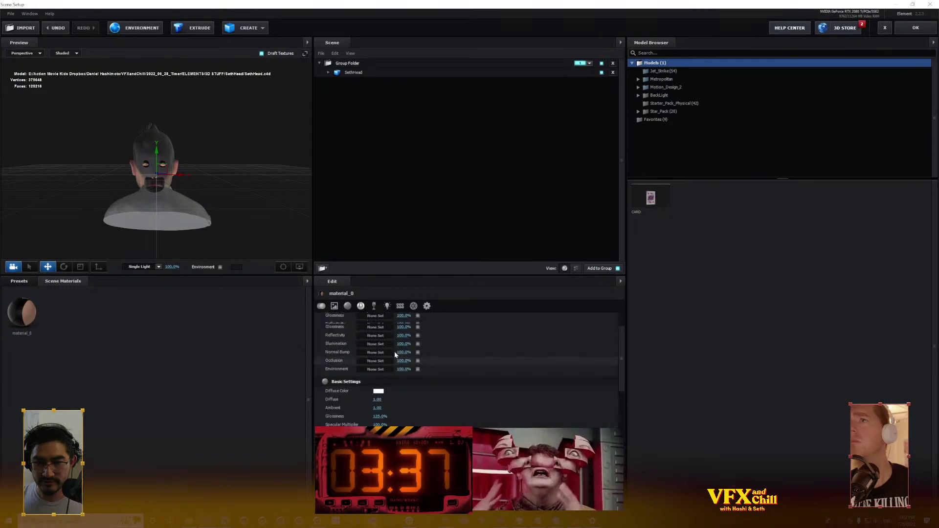
Enable Invert Normals for the SethHead model and accept the Element scene
left_click(345, 72)
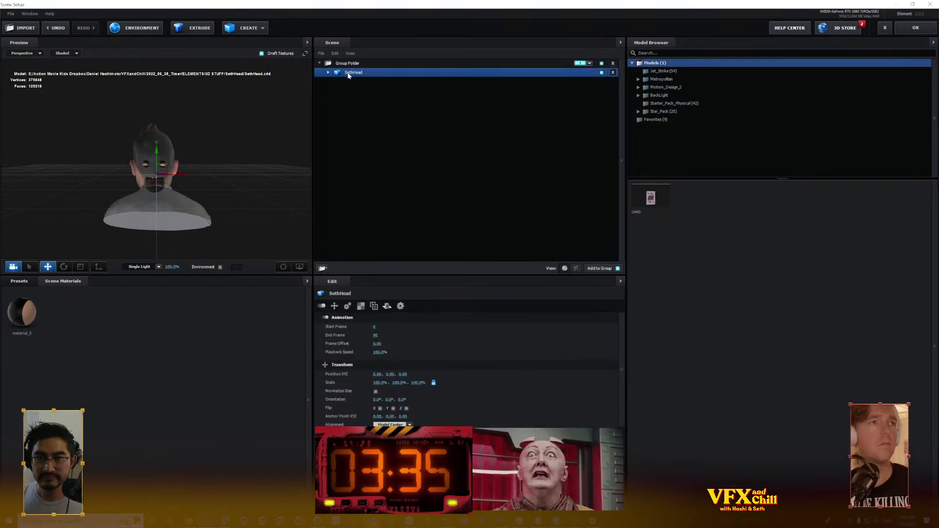
scroll(469, 367, "down", 4)
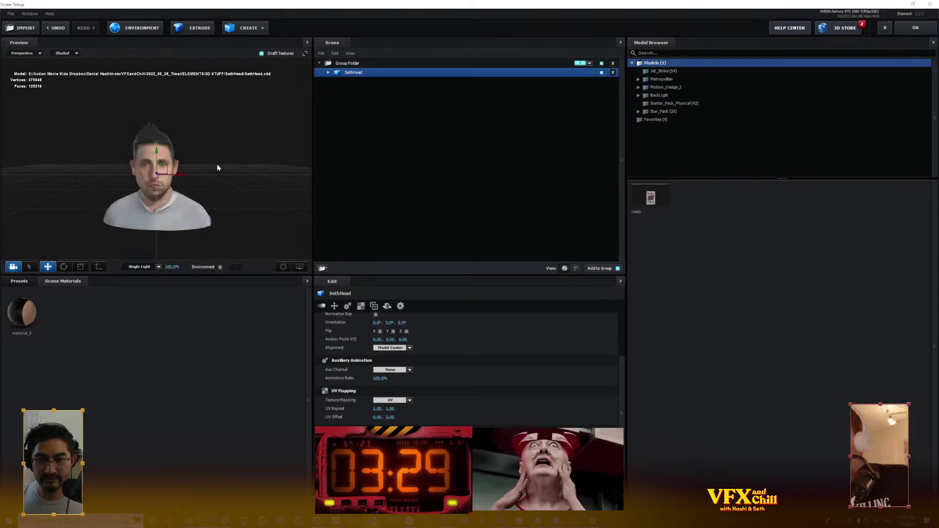
left_click(917, 28)
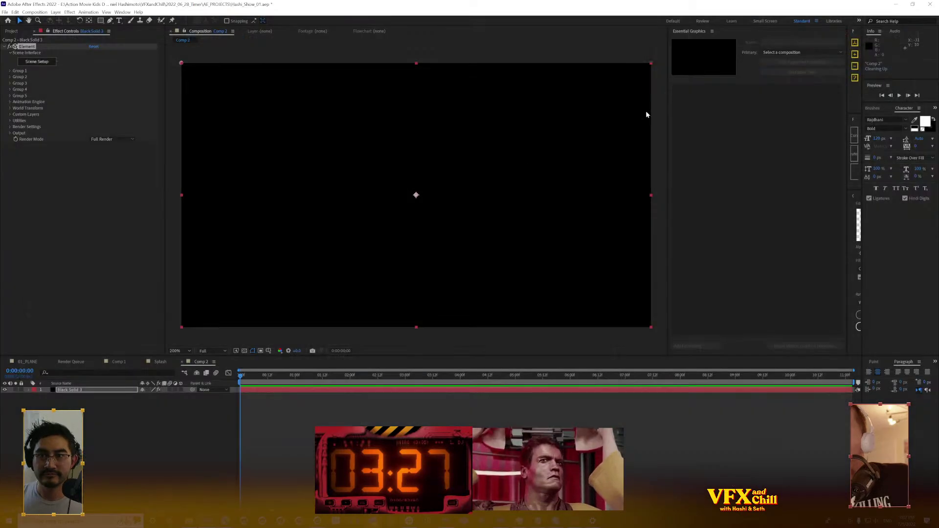
Reopen the Element scene, set the glossiness of the head's material to 0% and accept the scene
left_click(34, 62)
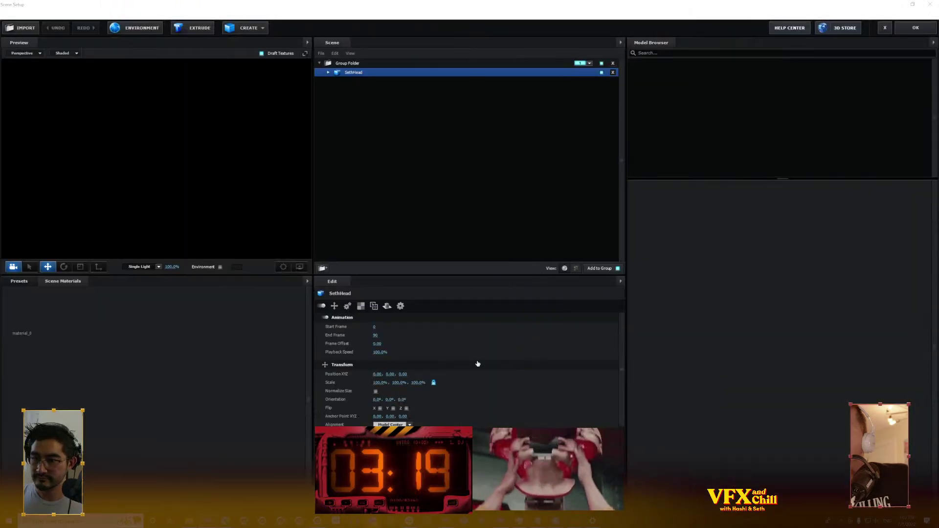
scroll(422, 360, "down", 3)
scroll(421, 415, "down", 3)
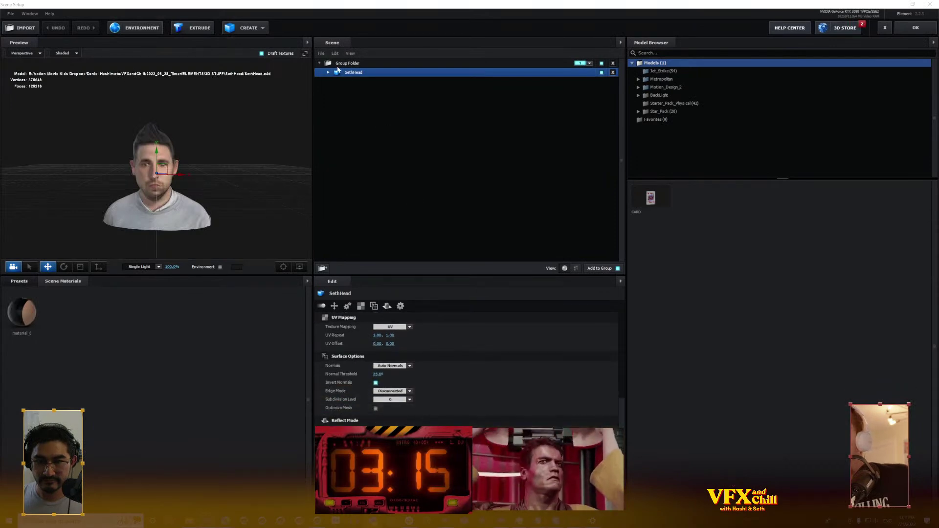
left_click(15, 314)
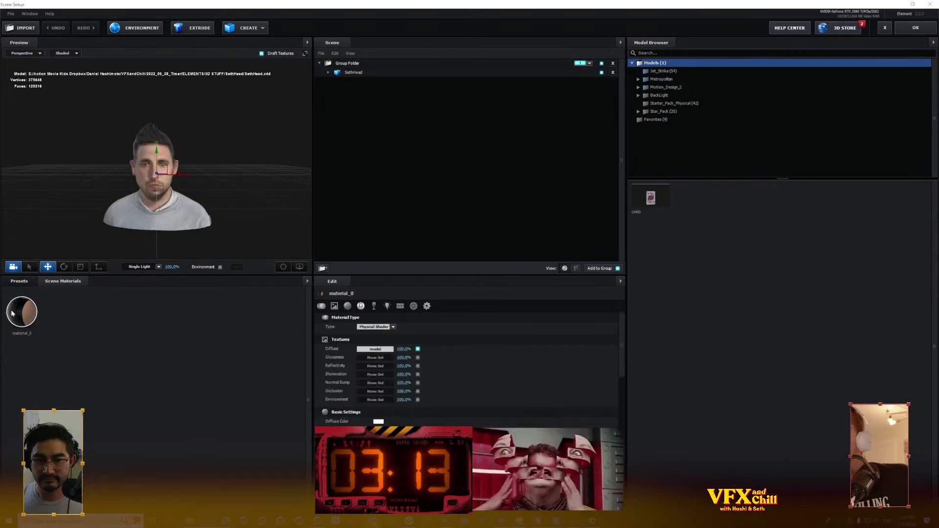
scroll(377, 415, "down", 6)
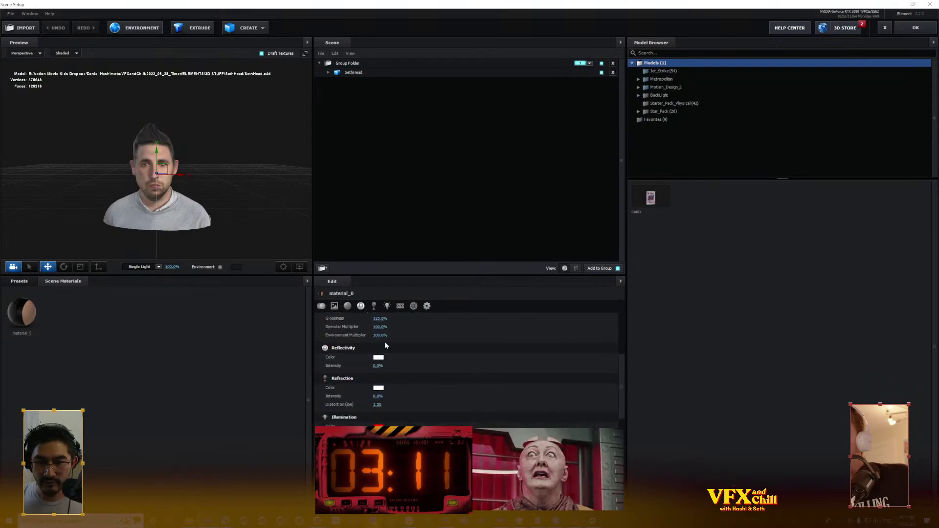
left_click_drag(387, 319, 157, 399)
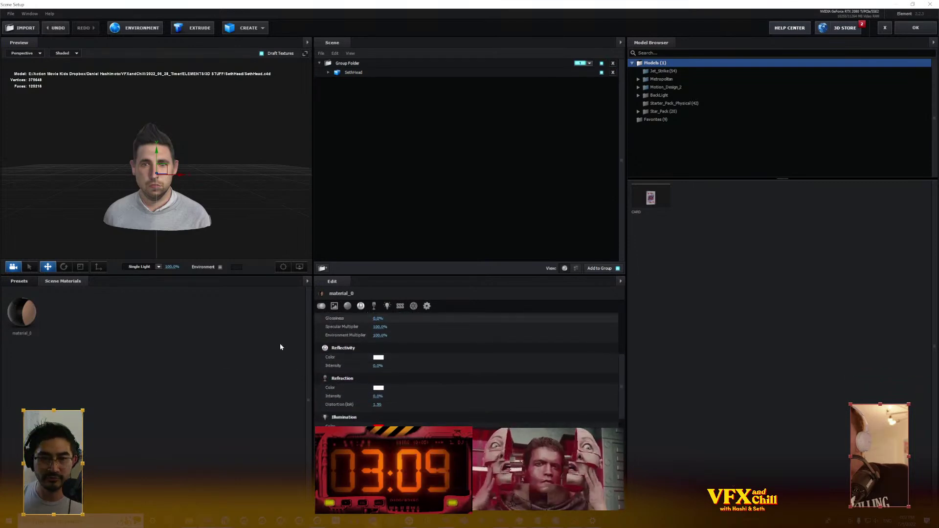
left_click(915, 28)
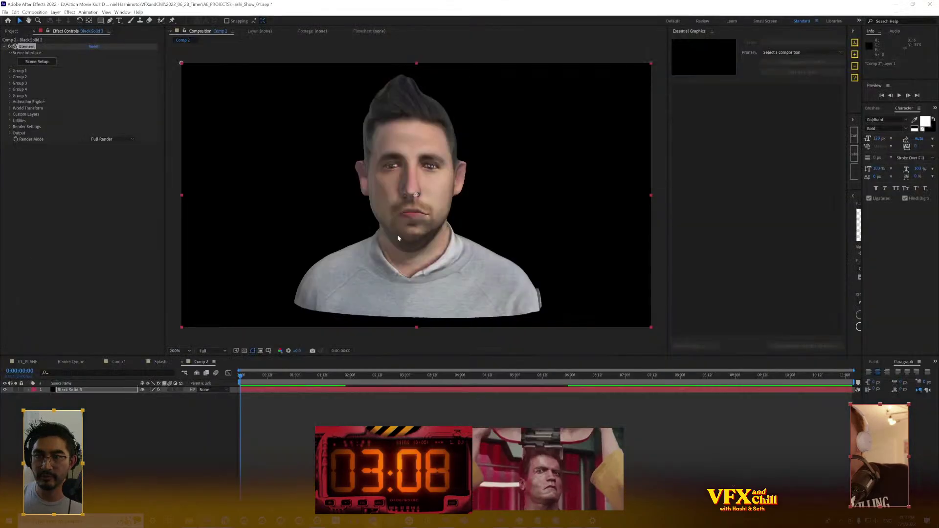
Select the black solid layer that carries the Element head in the timeline
left_click(419, 257)
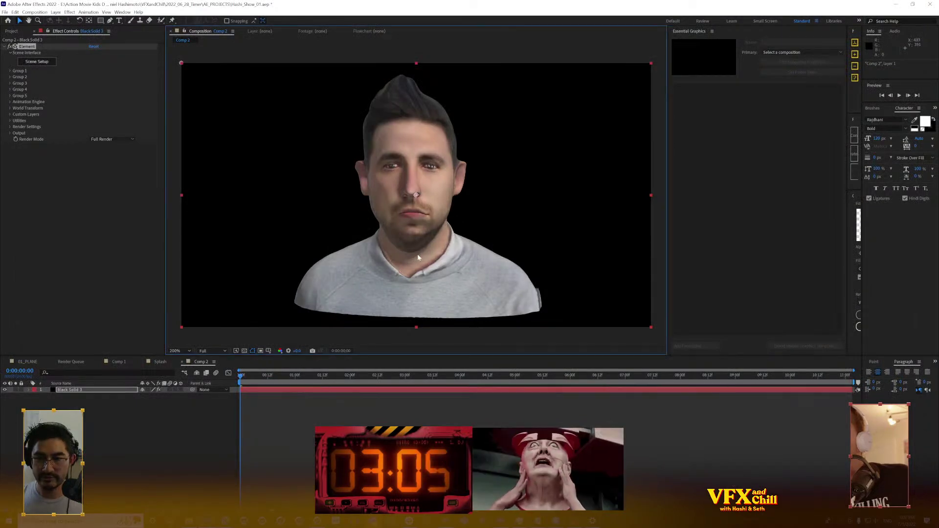
left_click(112, 390)
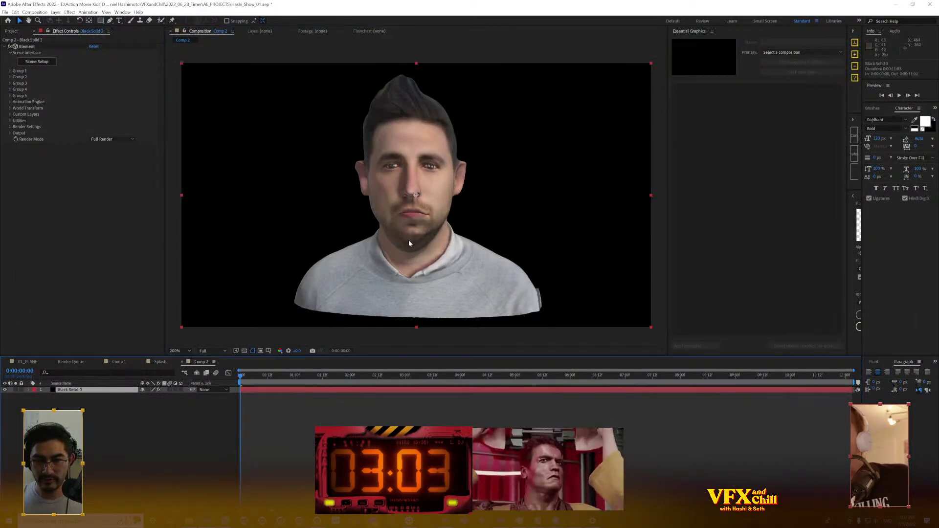
key("ctrl+alt+shift+c")
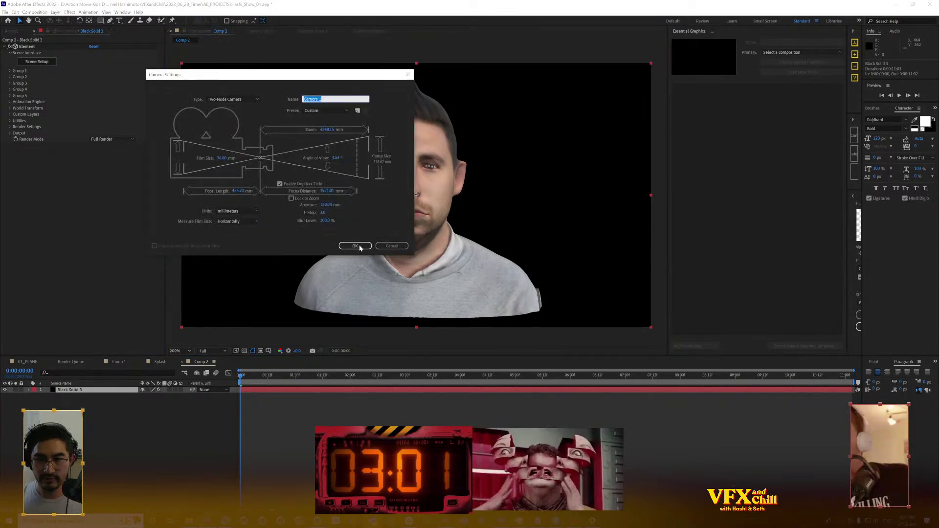
left_click(356, 246)
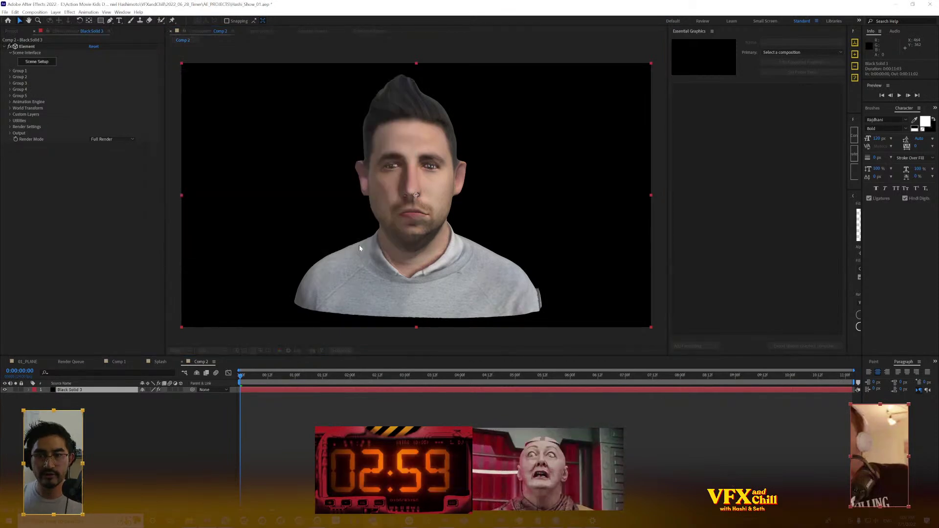
key("ctrl+z")
Add a two-node camera with the 35mm preset to Comp 2
key("ctrl+alt+shift+c")
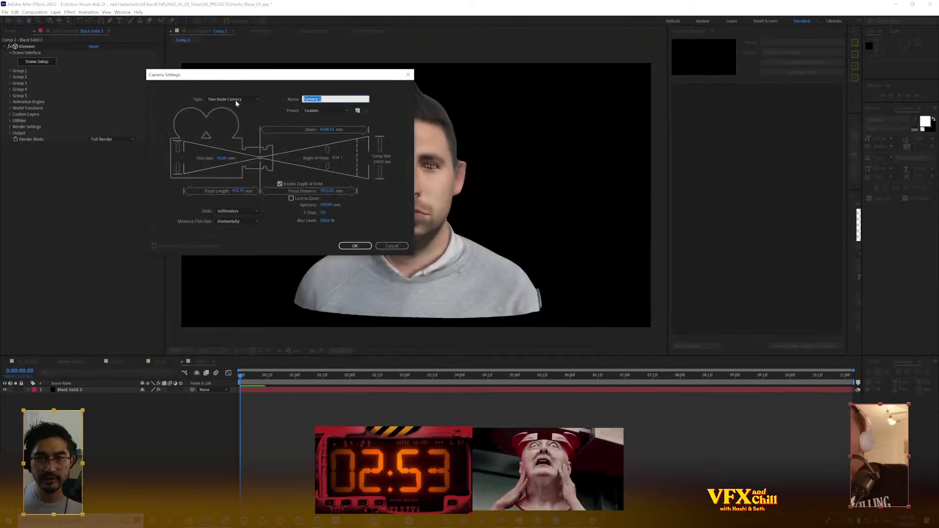
left_click(230, 99)
left_click(325, 111)
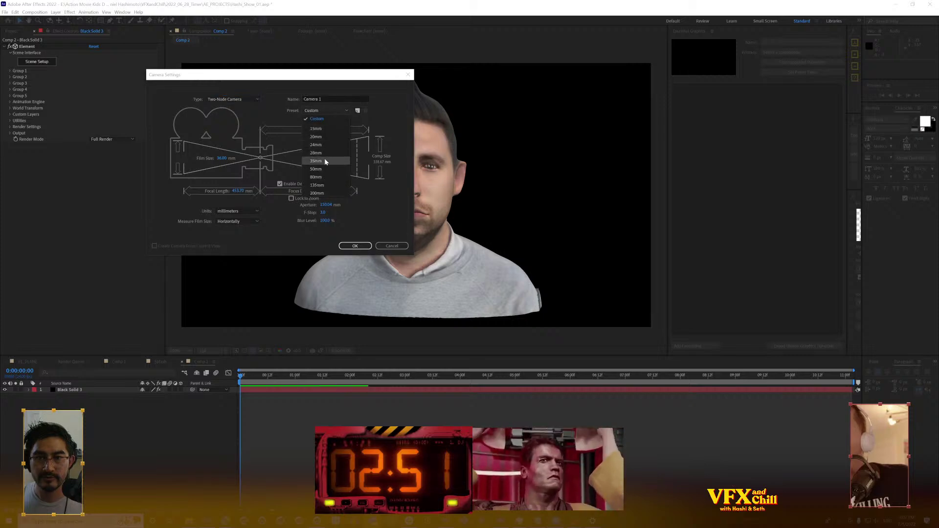
left_click(323, 128)
left_click(356, 246)
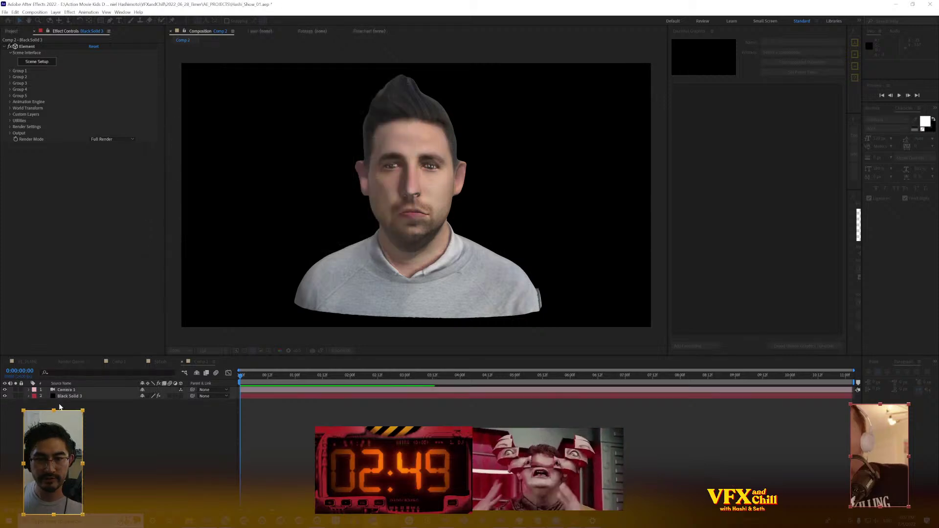
Reveal the new camera's Camera Options and turn off its depth of field
left_click(116, 420)
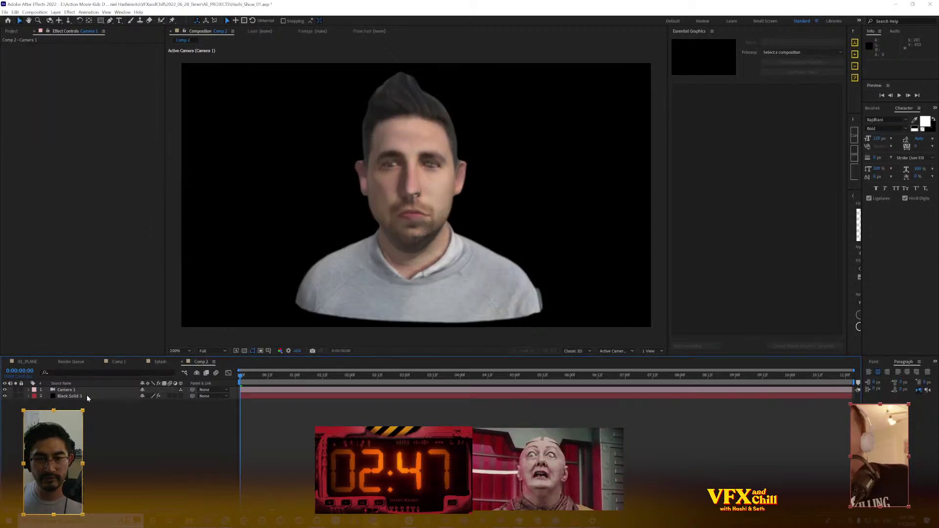
left_click(87, 395)
key("a")
left_click(81, 391)
key("a")
key("a")
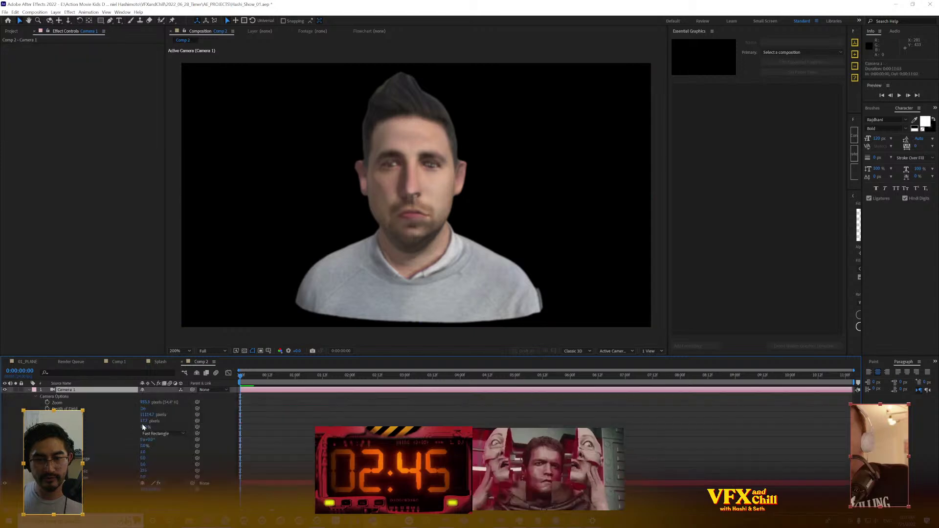
left_click(143, 410)
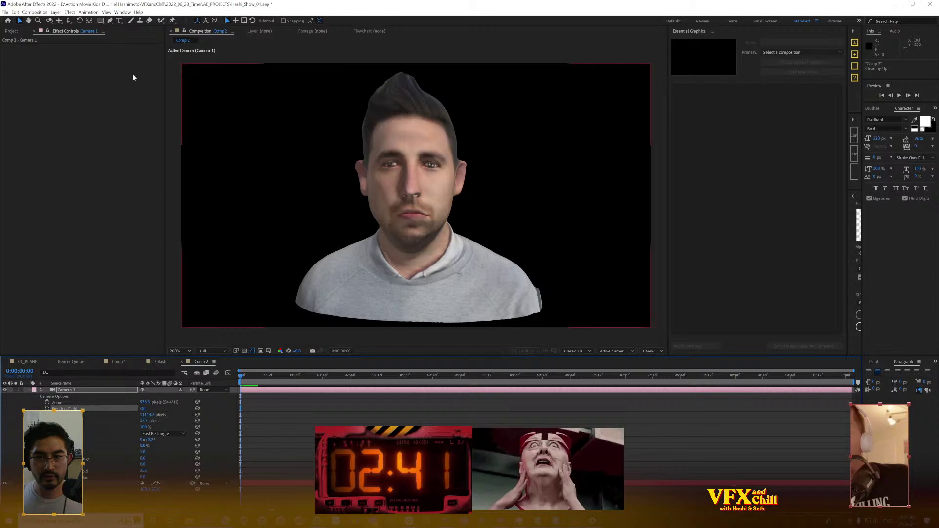
Enable ambient occlusion in the black solid's Element render settings and raise the SSAO intensity strongly
left_click(91, 486)
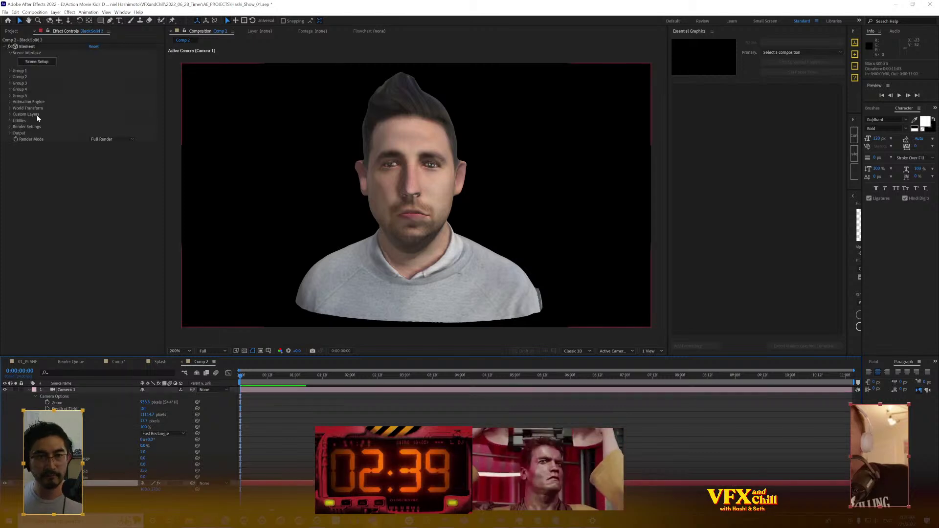
left_click(11, 126)
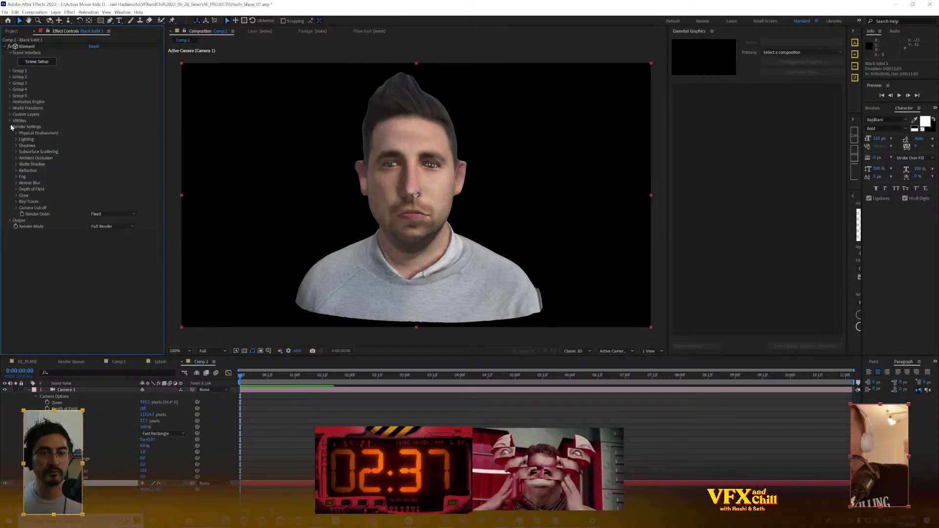
left_click(17, 158)
right_click(91, 164)
left_click(90, 165)
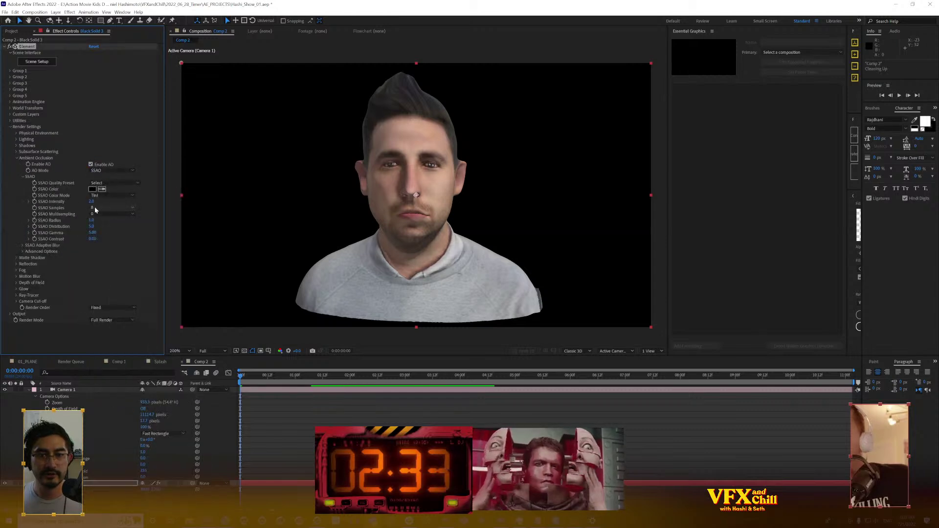
left_click_drag(91, 201, 227, 205)
Scrub through the split-head animation and end the work area at 0:00:03:07
left_click_drag(251, 377, 269, 382)
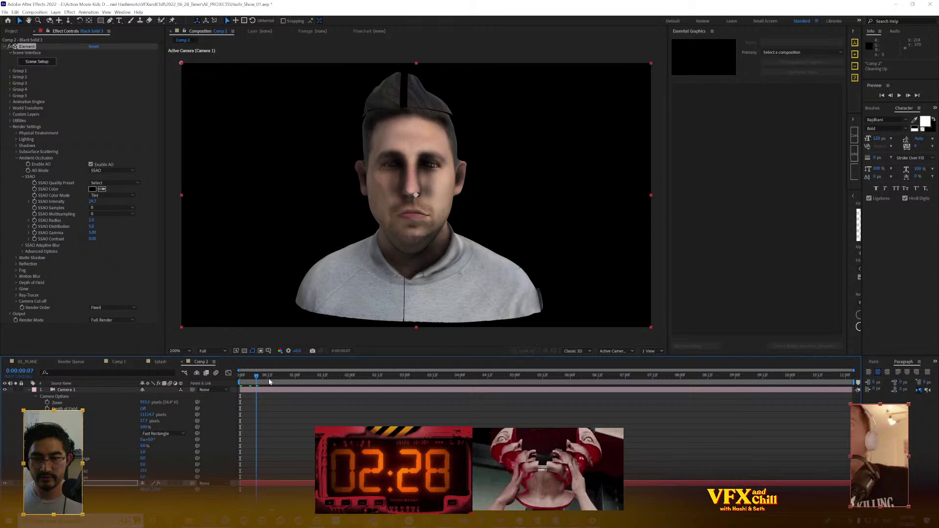
left_click_drag(269, 381, 625, 403)
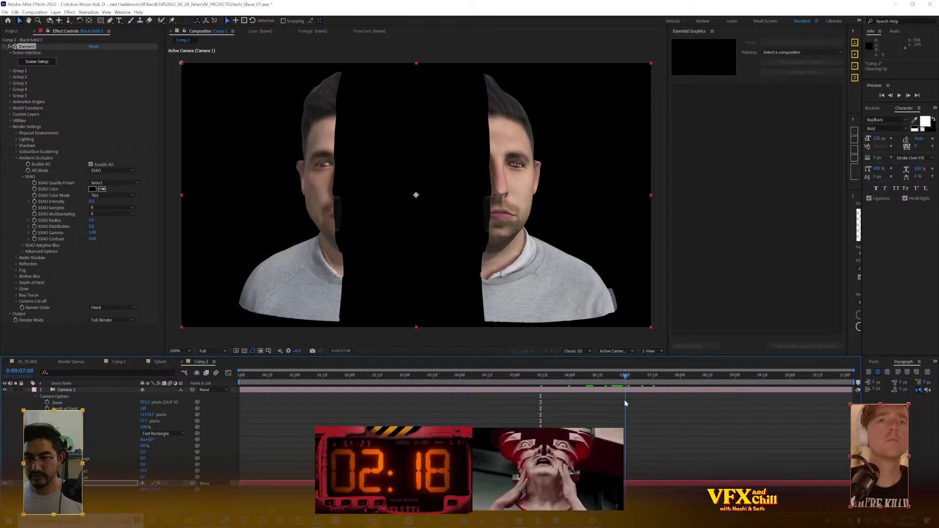
left_click(259, 382)
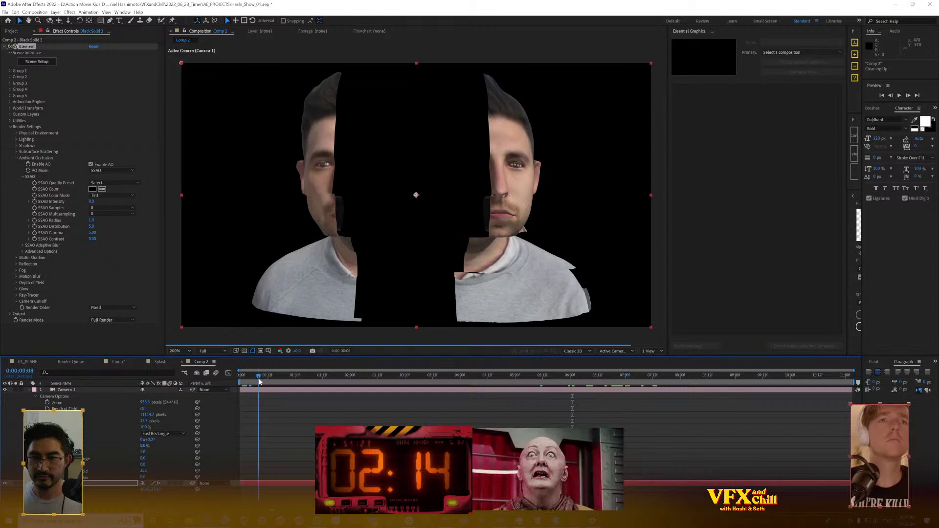
left_click_drag(259, 381, 377, 394)
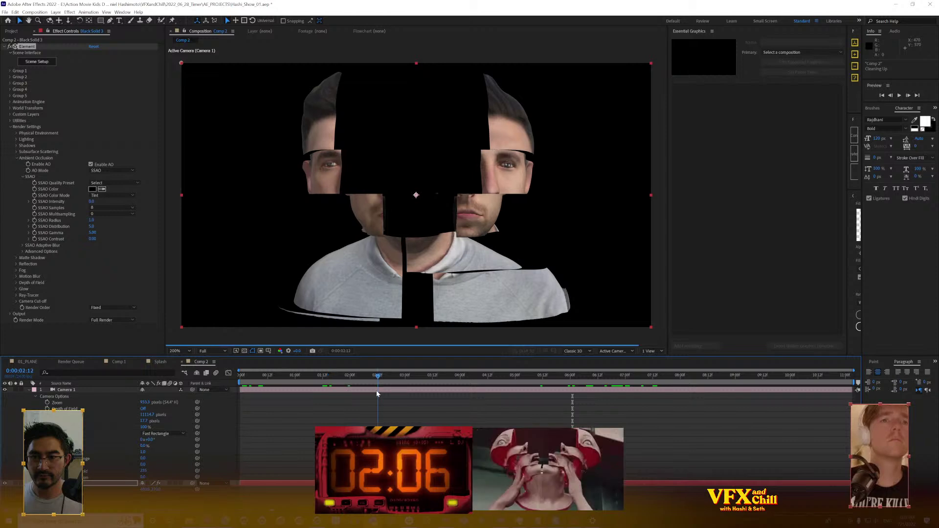
left_click_drag(377, 393, 419, 377)
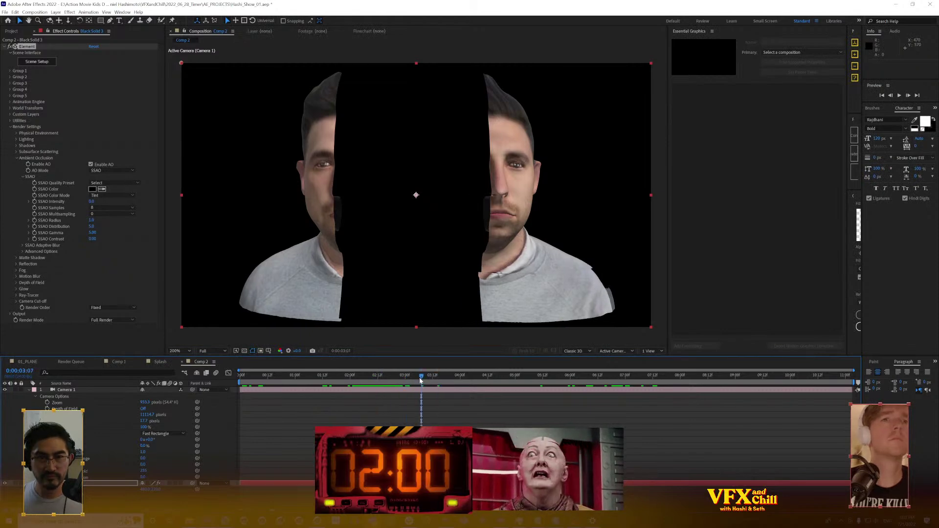
left_click(10, 71)
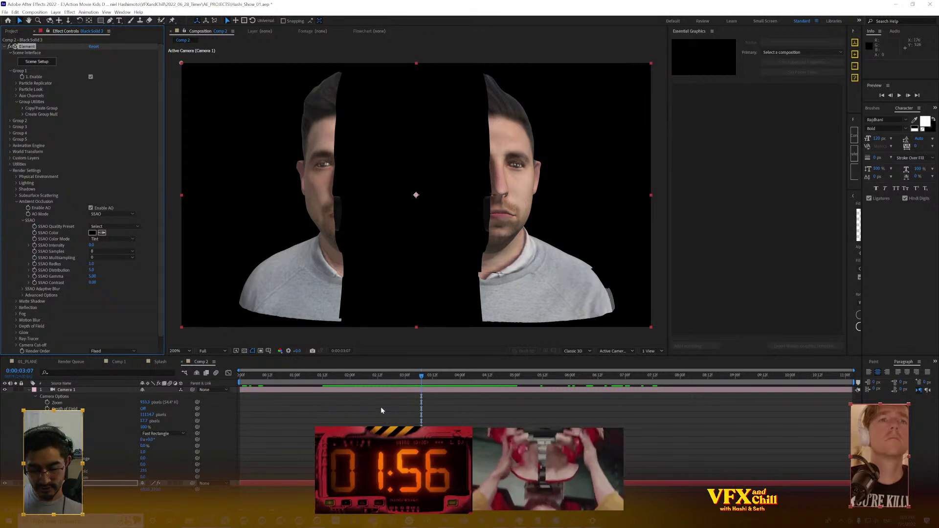
key("n")
Add Comp 2 to the render queue with the QT Alpha output module
key("ctrl+m")
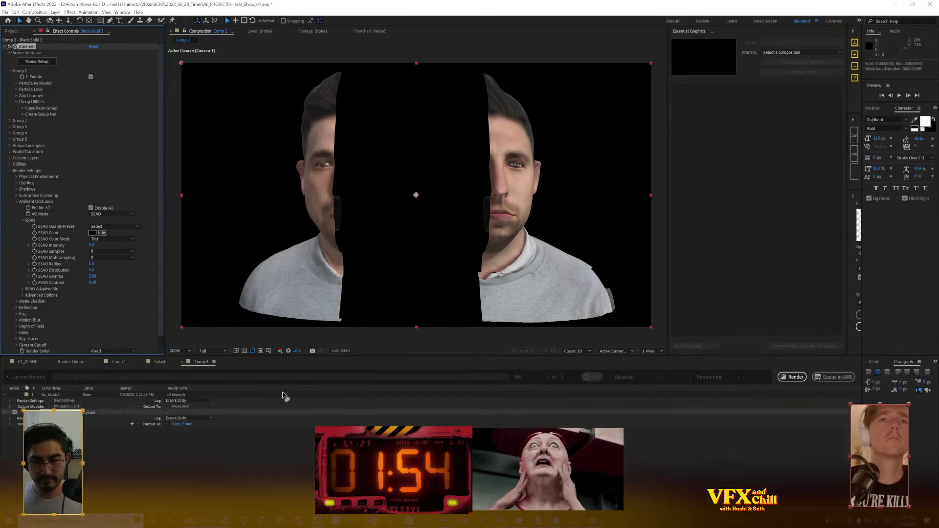
left_click(58, 424)
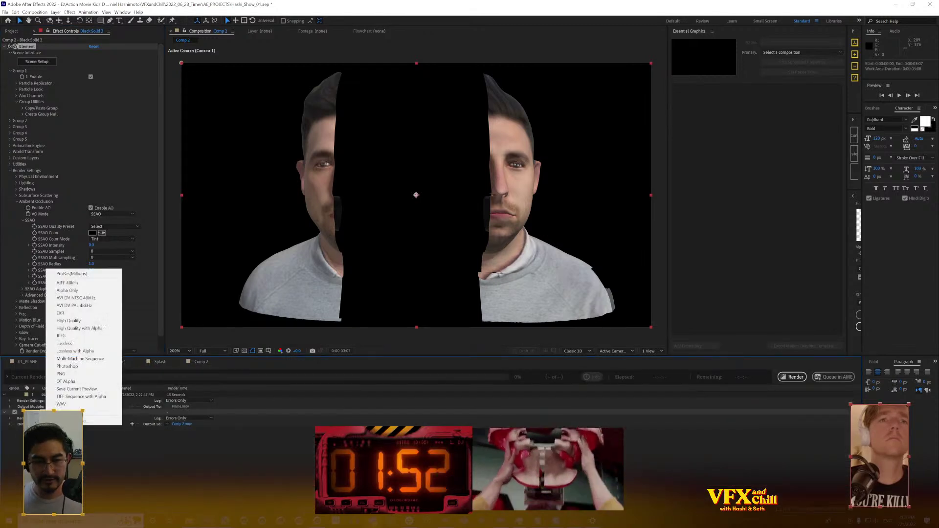
left_click(90, 381)
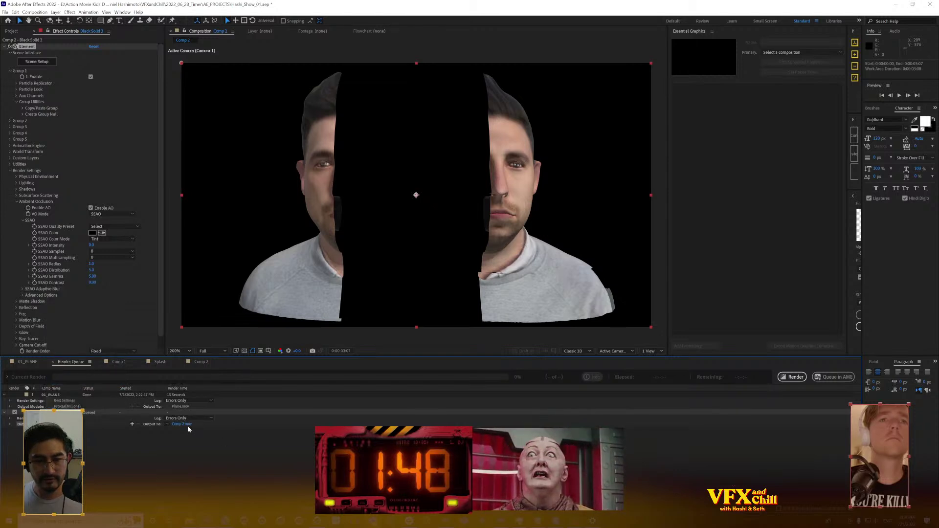
Name the output movie with the subject's first name in the Show REnders folder and render it
left_click(185, 424)
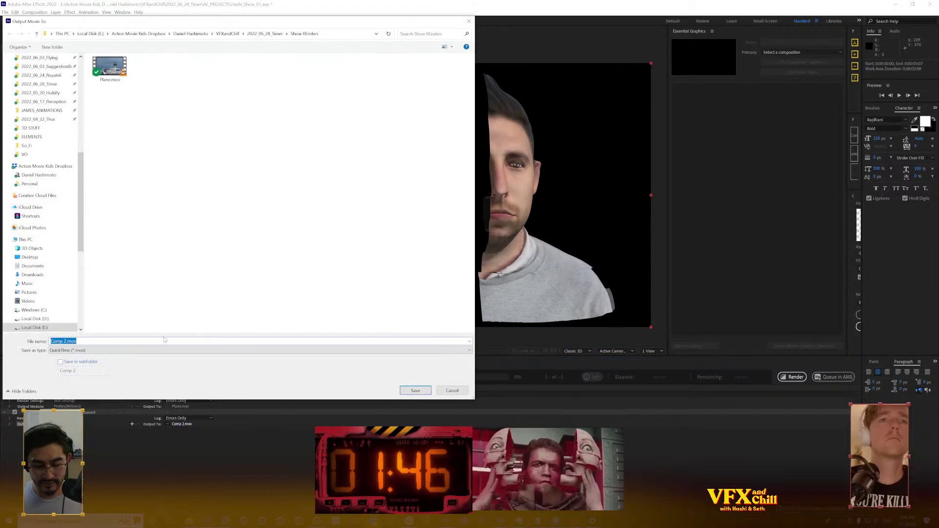
type("Seth")
key("Return")
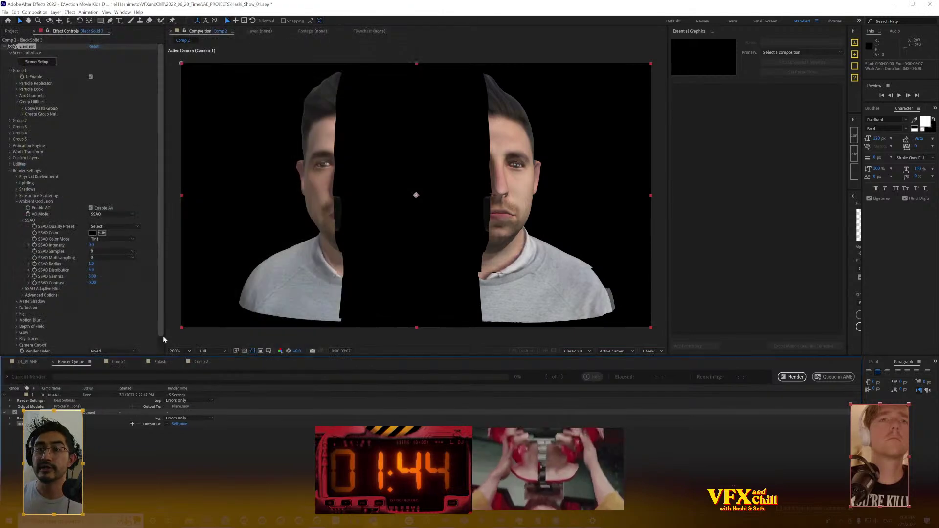
left_click(792, 377)
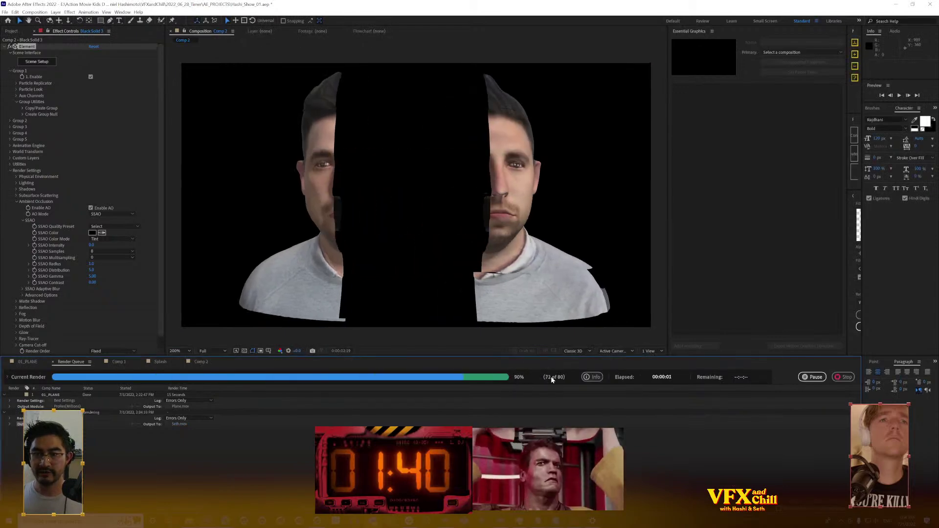
Minimize After Effects to view the fractured head scene in Cinema 4D
left_click(896, 5)
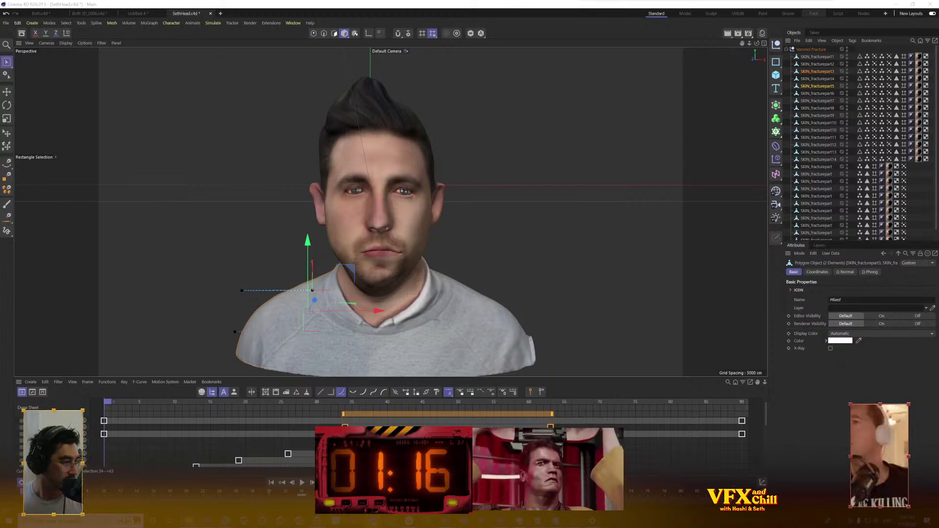
left_click(73, 391)
left_click_drag(558, 139, 937, 10)
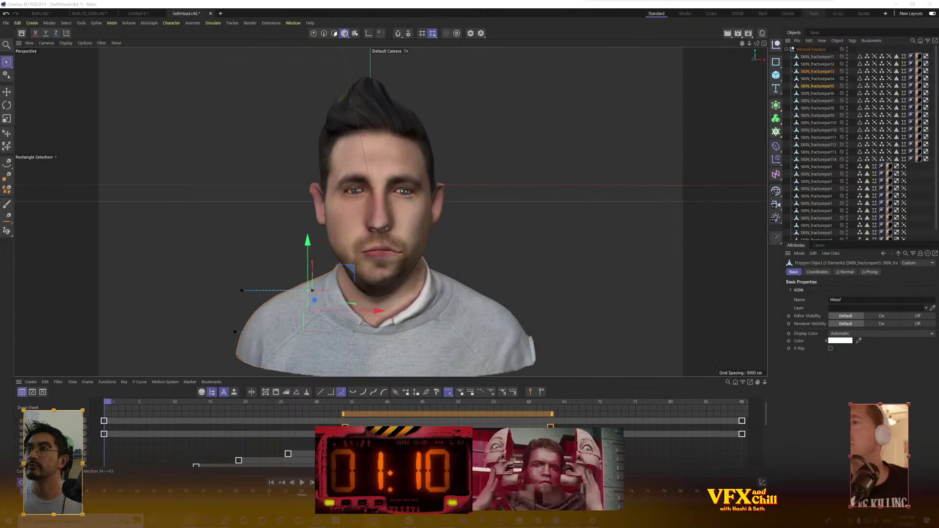
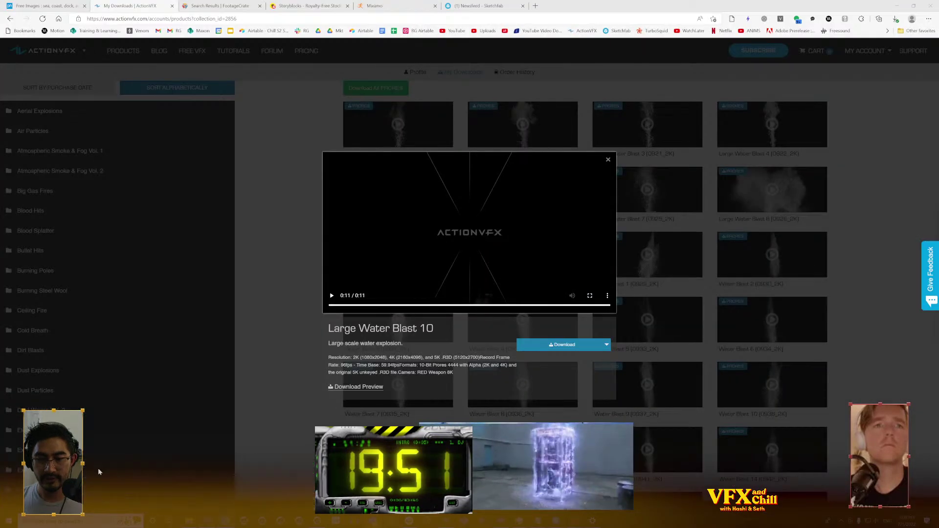
Search the PxHere image site in the browser for "parking lot"
left_click(46, 6)
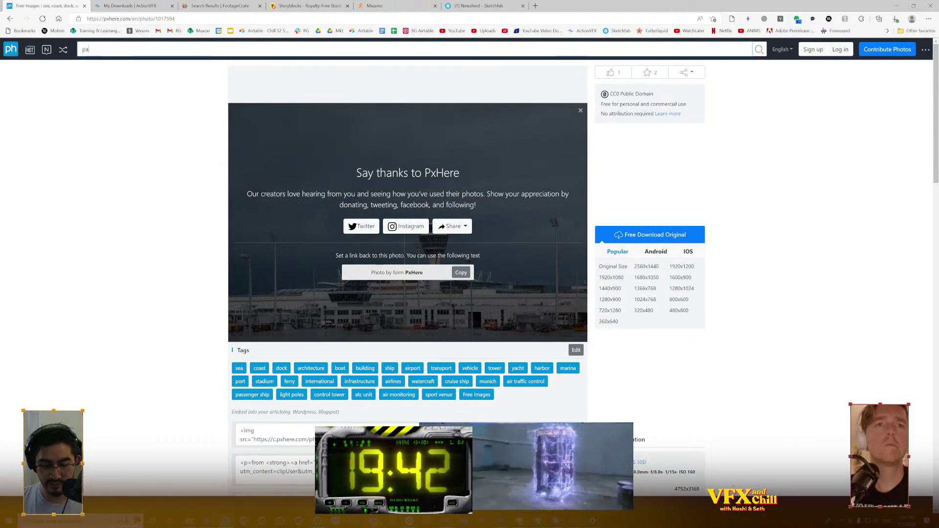
type("parking lot")
key("Return")
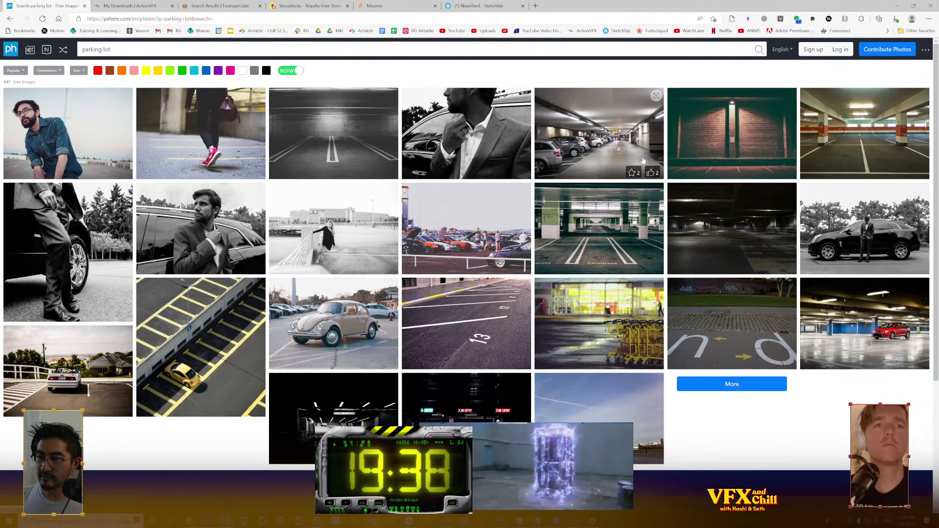
Browse the parking lot results and open the photo of the wide paved plaza in front of a concrete building
scroll(636, 205, "down", 5)
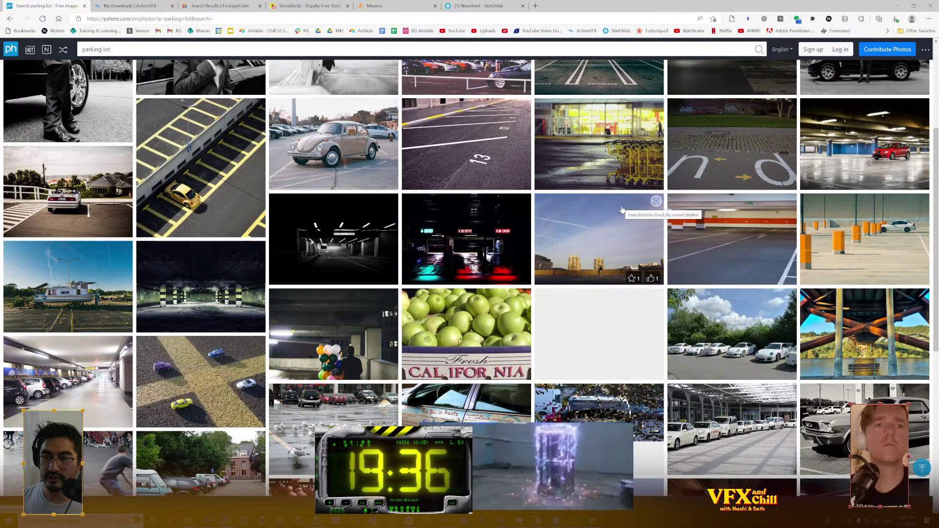
scroll(744, 200, "down", 4)
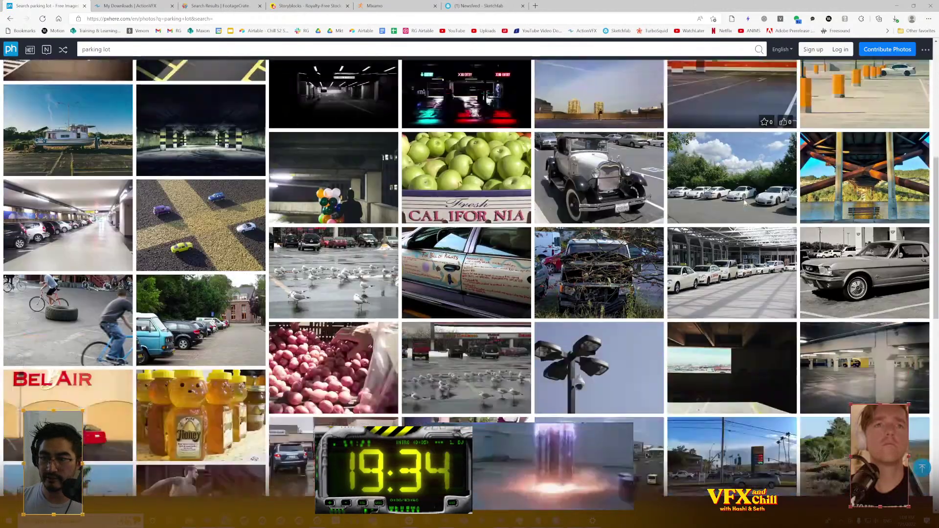
scroll(743, 203, "down", 10)
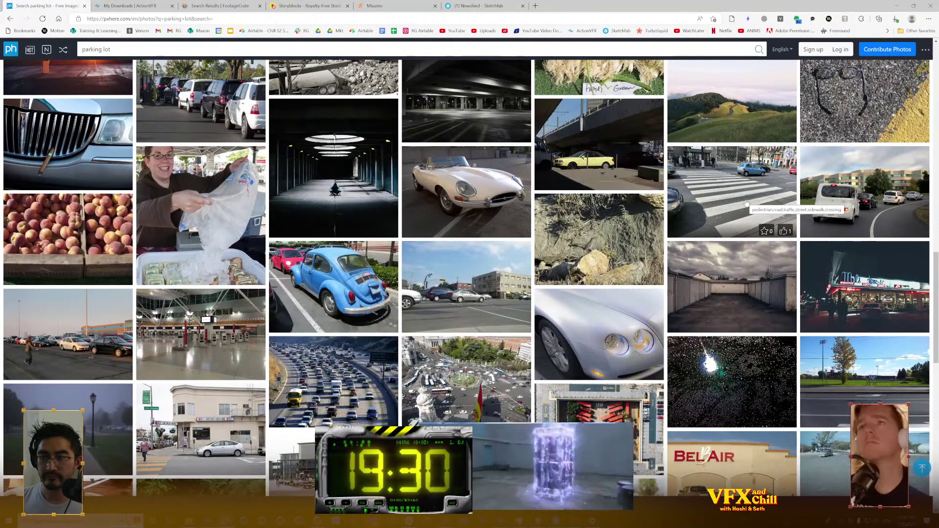
scroll(87, 281, "down", 2)
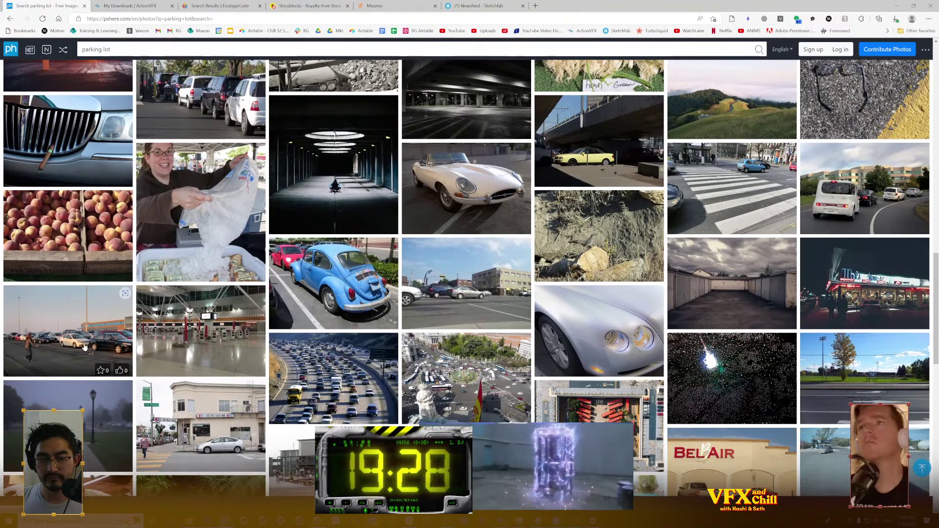
scroll(270, 246, "down", 5)
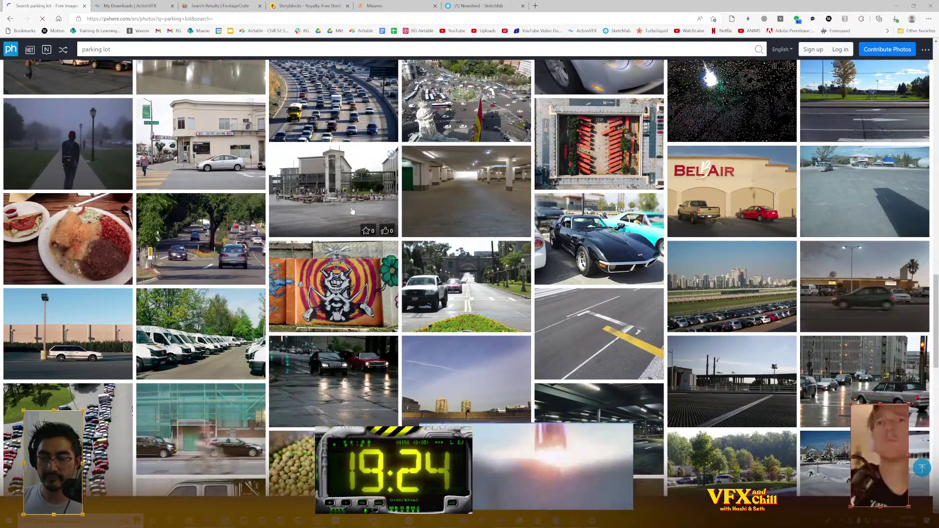
left_click(355, 217)
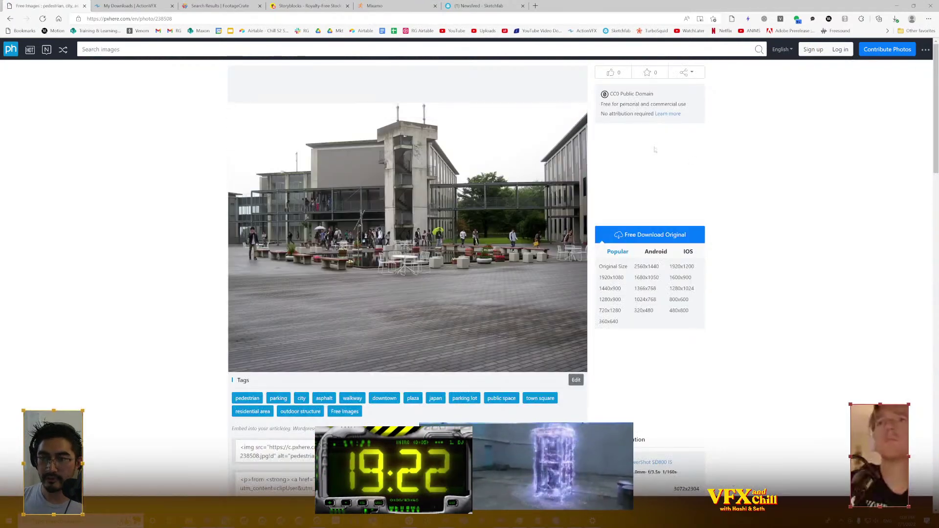
Download the original-size plaza photo as a guest and save it as City in the ELEMENTS folder
left_click(650, 234)
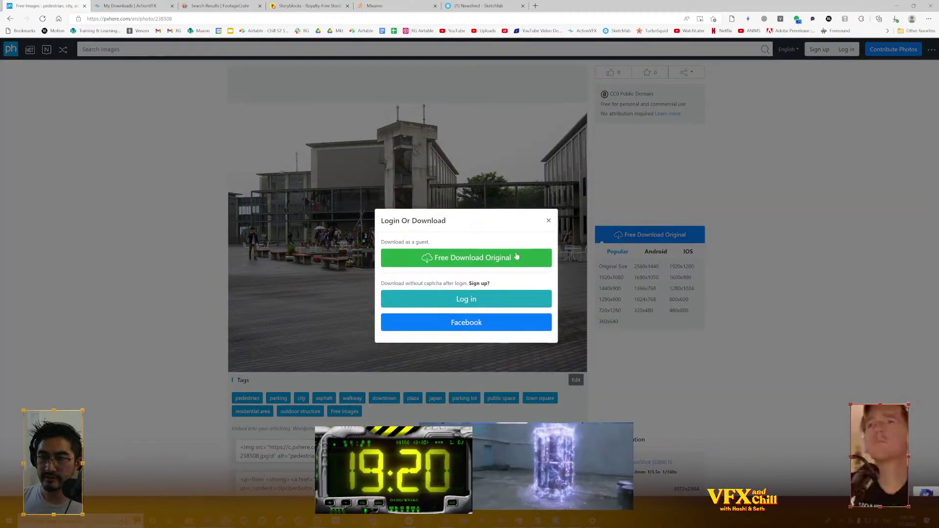
left_click(513, 257)
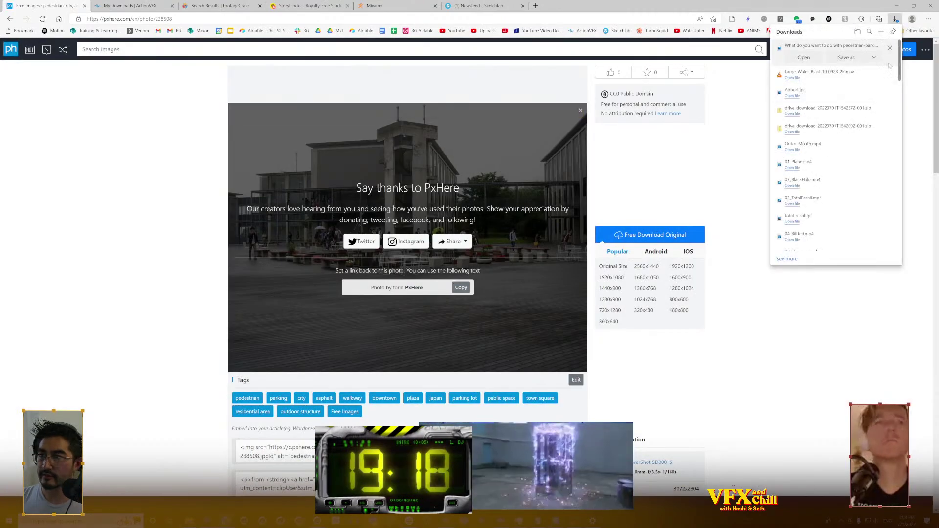
left_click(846, 58)
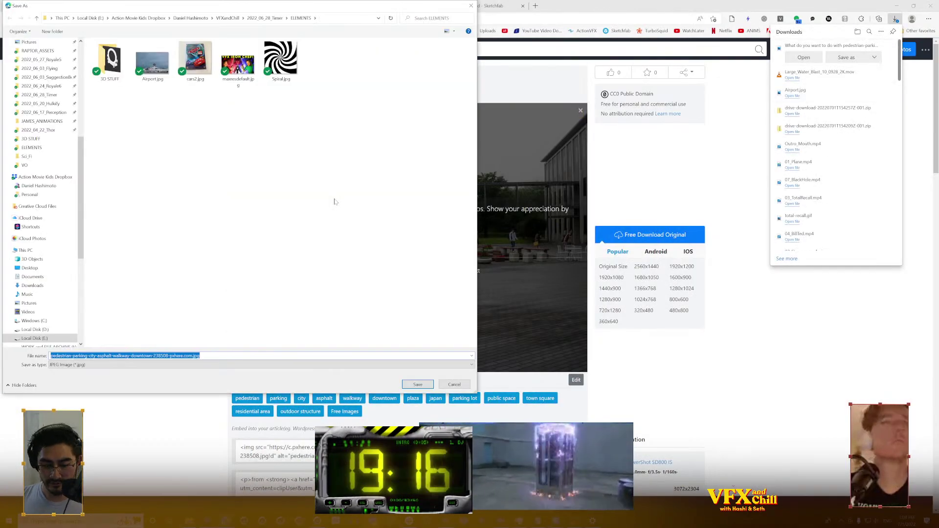
type("City")
key("Return")
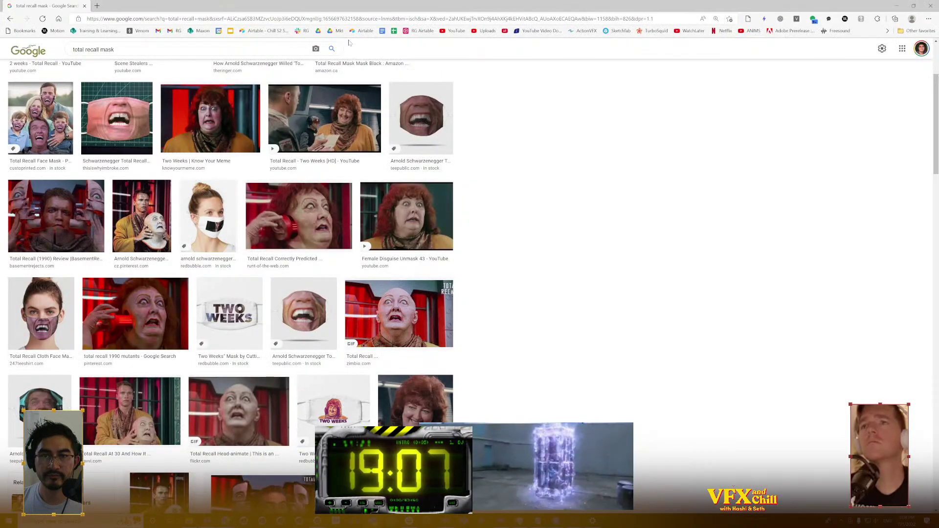
Go to YouTube and search for "cheap tricks bill ted"
left_click(267, 19)
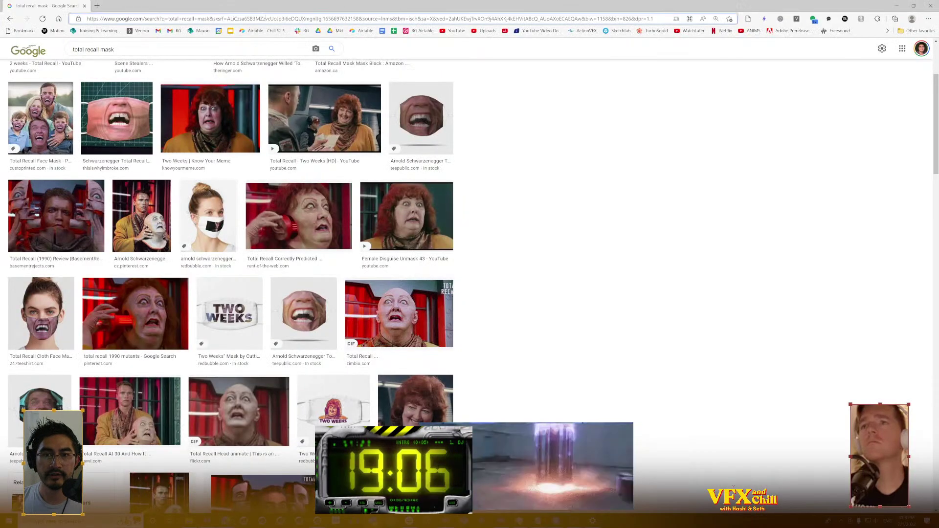
type("y")
key("Return")
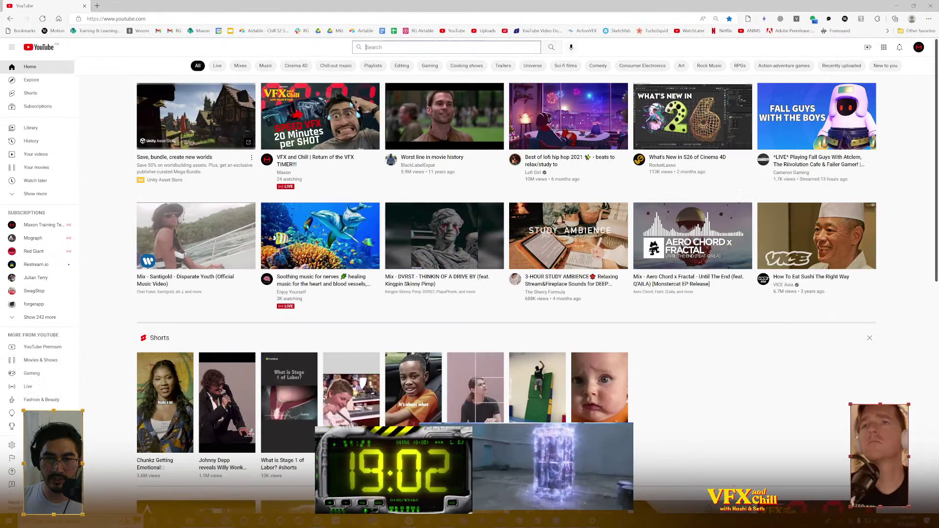
type("cheap tricks")
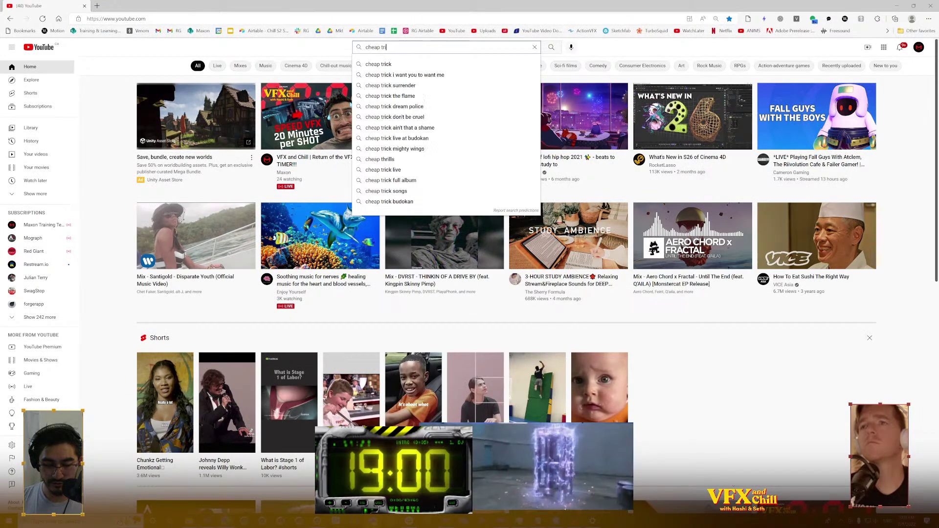
type(" bill ted")
key("Return")
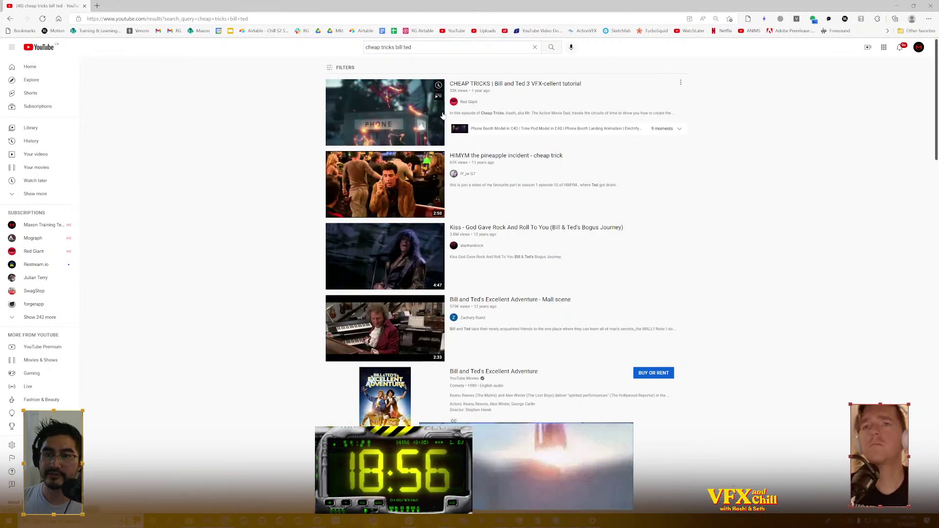
Open the CHEAP TRICKS Bill and Ted 3 tutorial with its sound muted and follow the project files link in its description
left_click(521, 86)
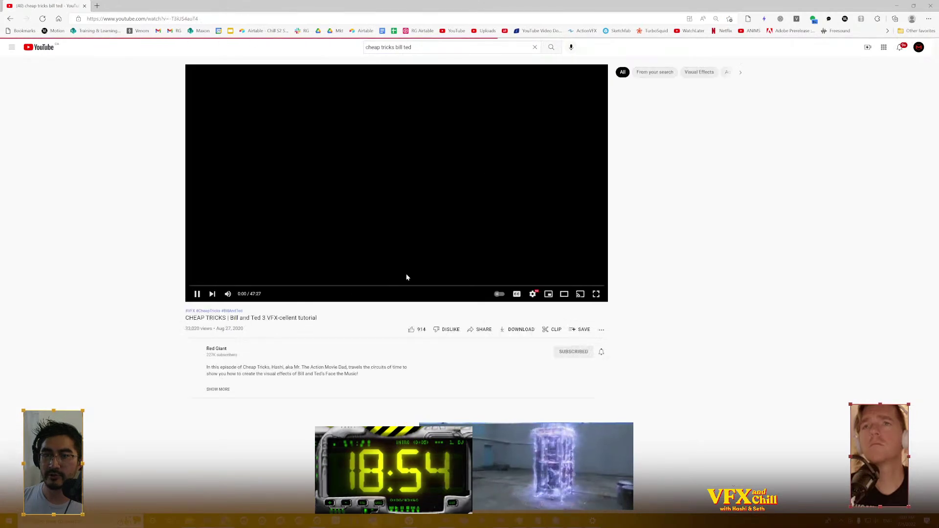
left_click(230, 295)
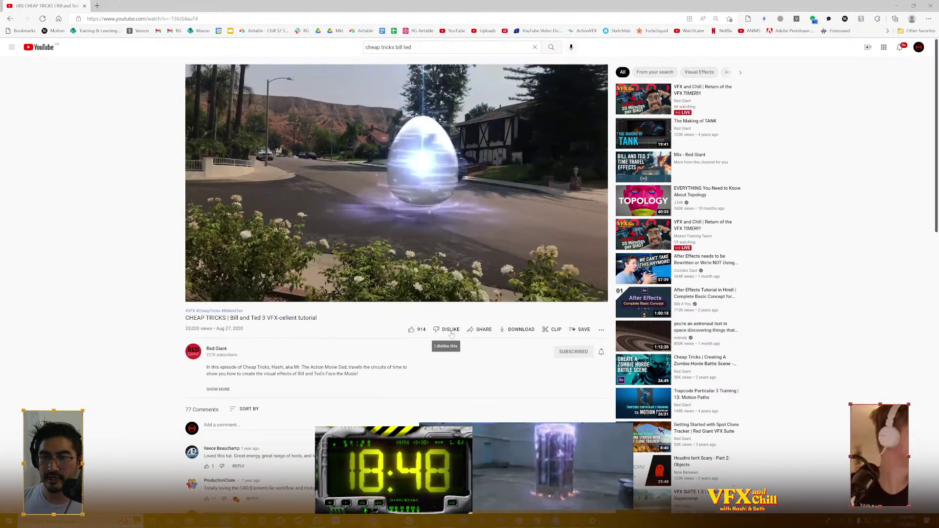
left_click(217, 389)
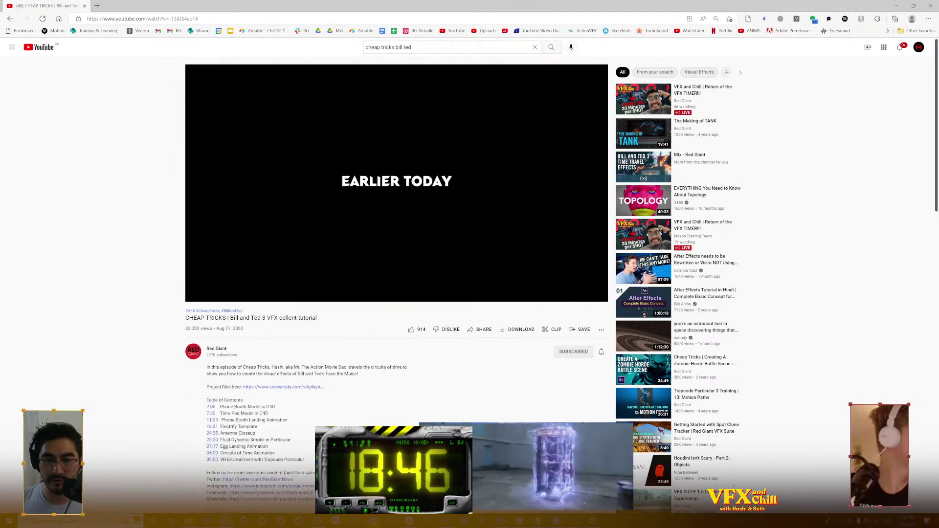
scroll(240, 274, "down", 4)
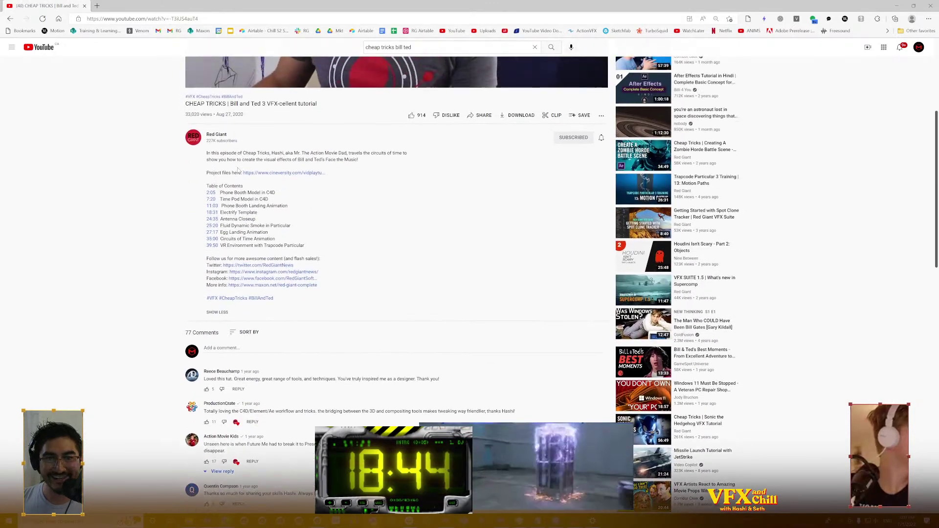
left_click(282, 173)
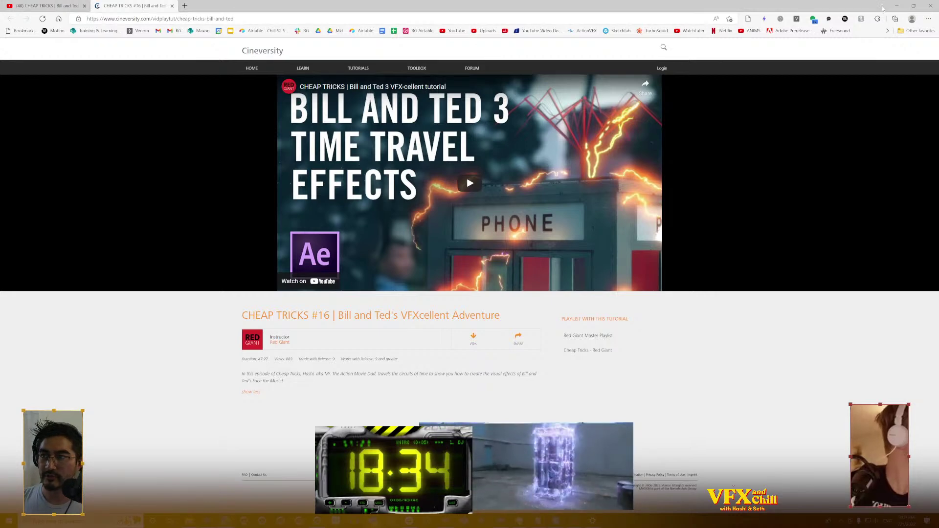
Switch back to After Effects and open Element's Scene Setup for the black solid layer in Comp 2
left_click(897, 5)
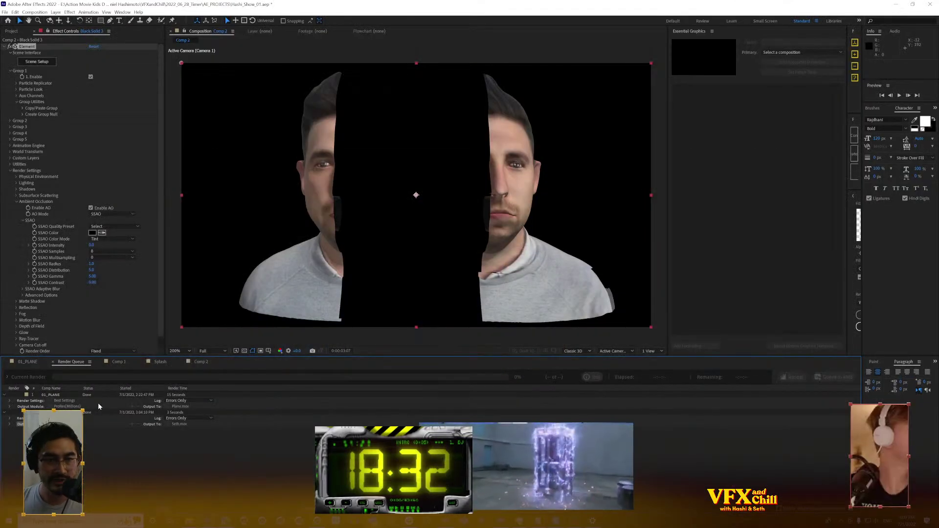
left_click(201, 362)
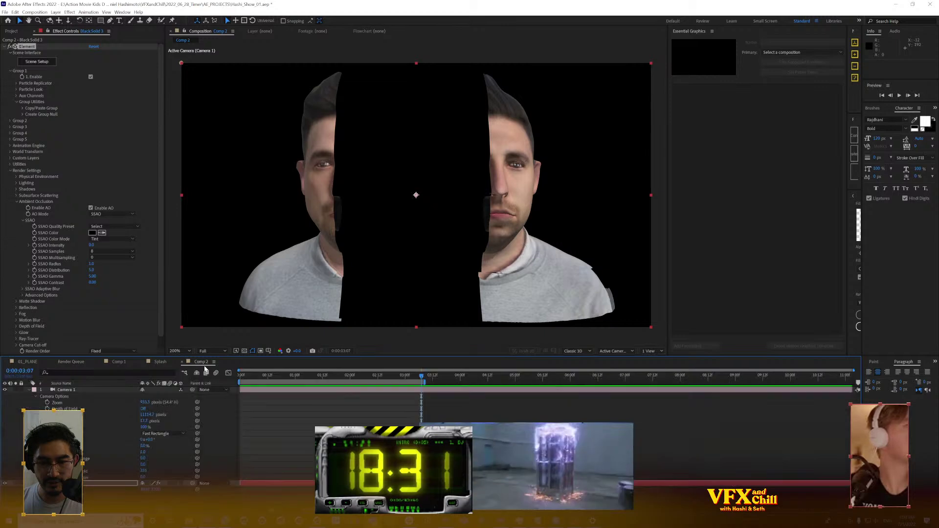
left_click(69, 390)
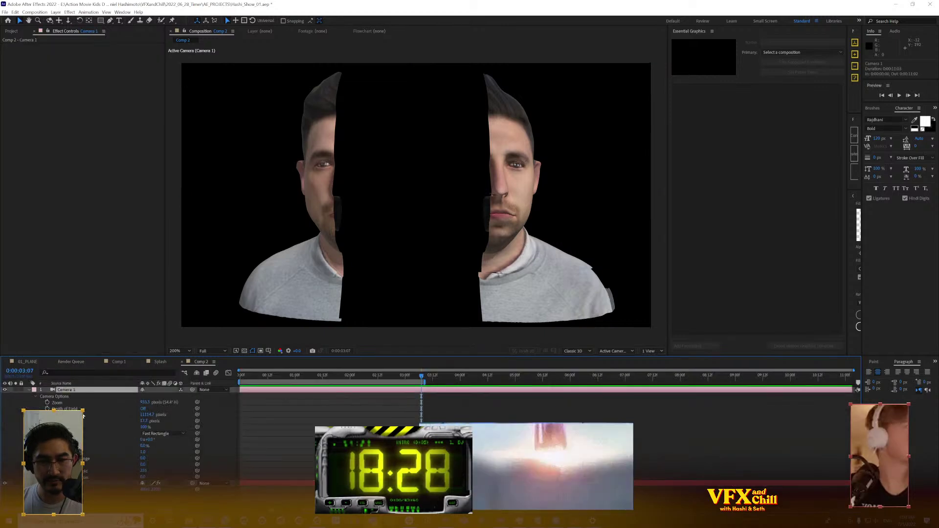
left_click(112, 484)
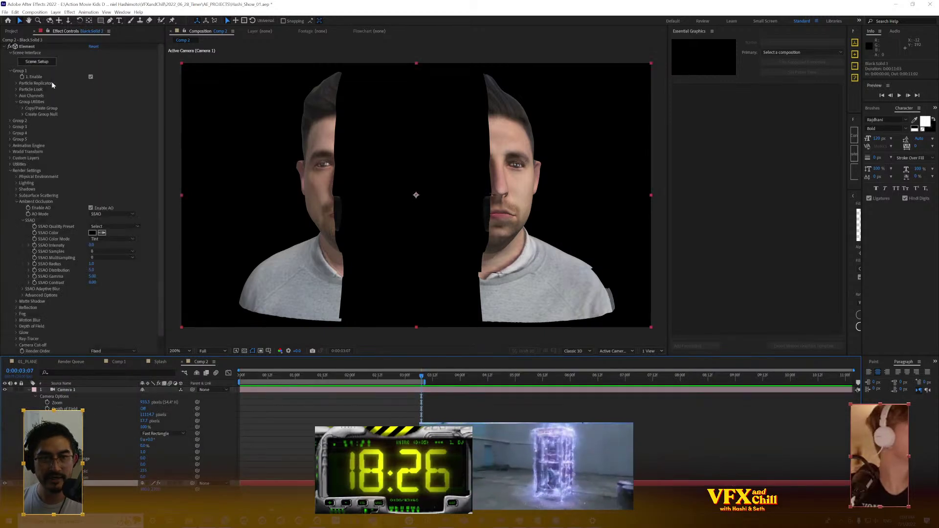
left_click(45, 61)
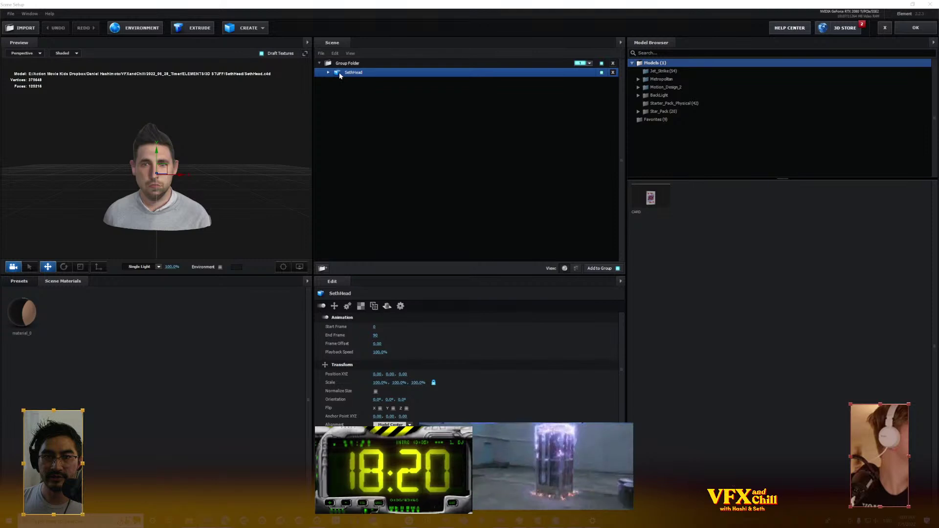
Replace the head model in the Element scene with the Phone Booth model from Favorites
key("Delete")
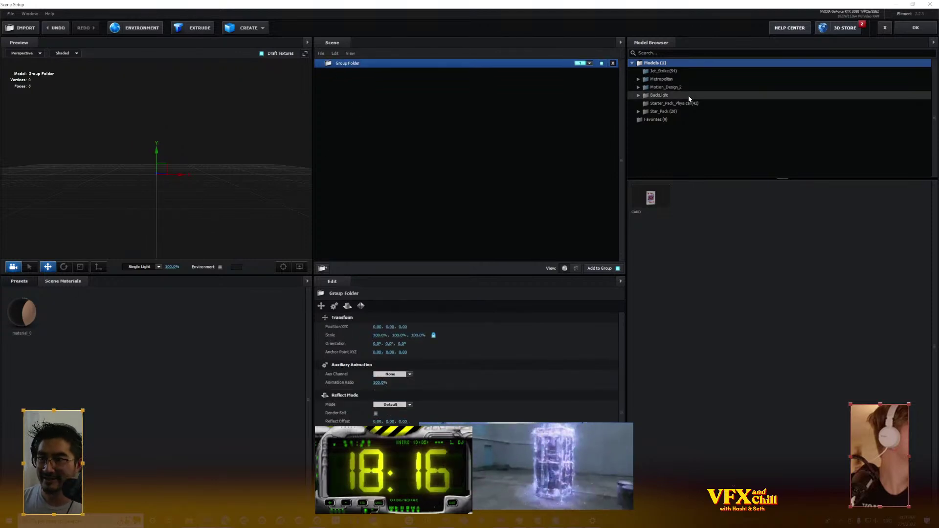
double_click(680, 63)
left_click(680, 72)
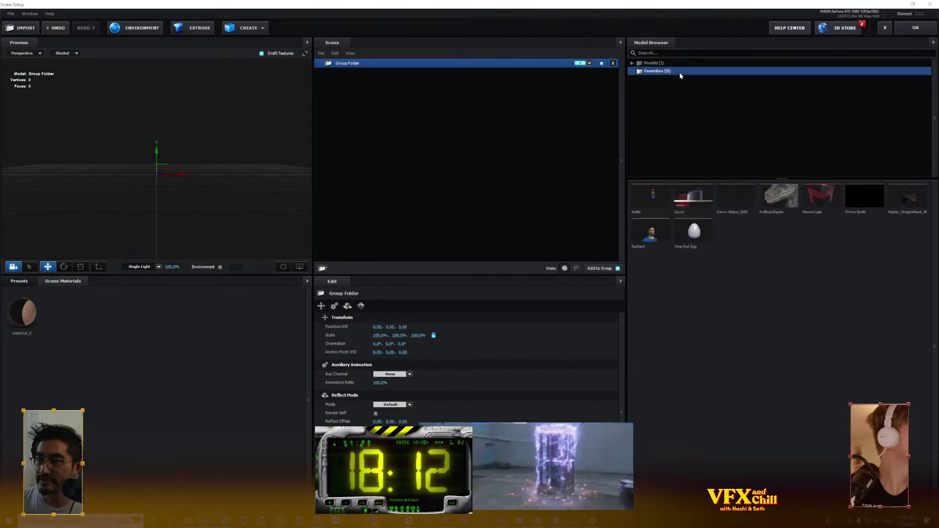
double_click(858, 202)
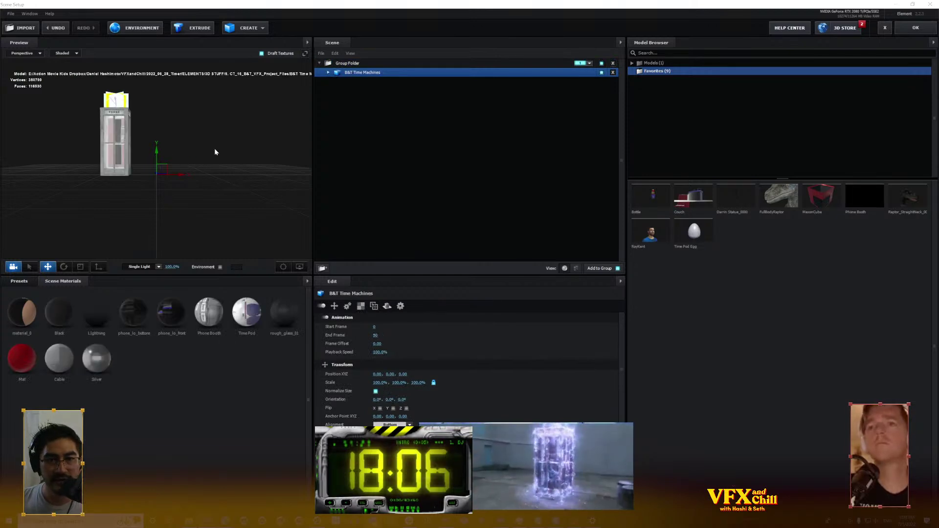
Inspect the phone booth model from several angles and apply the Scene Setup changes
left_click_drag(214, 148, 242, 195)
scroll(149, 152, "up", 3)
scroll(196, 169, "up", 2)
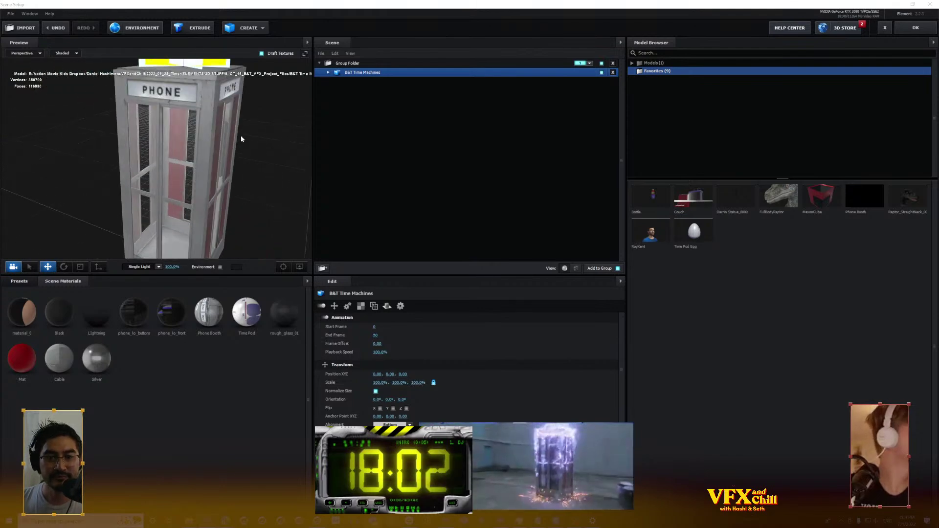
left_click_drag(251, 131, 304, 219)
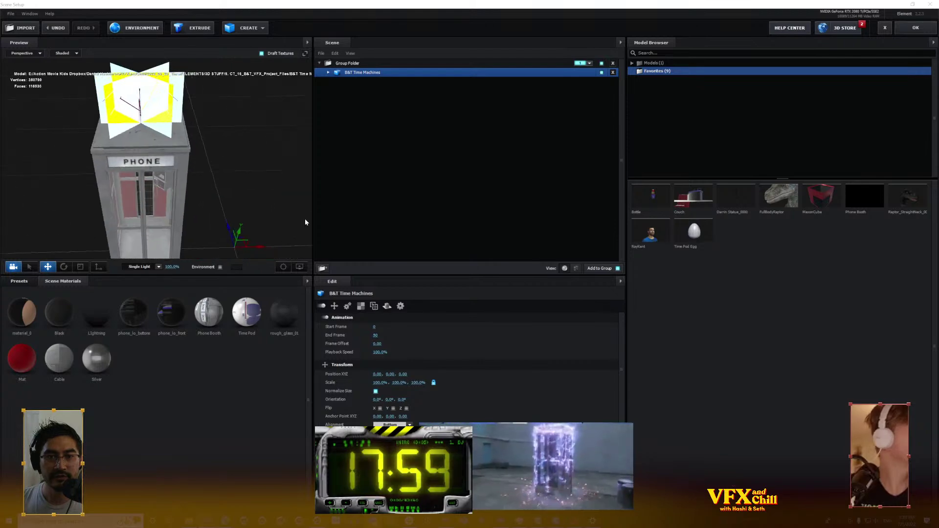
left_click(886, 30)
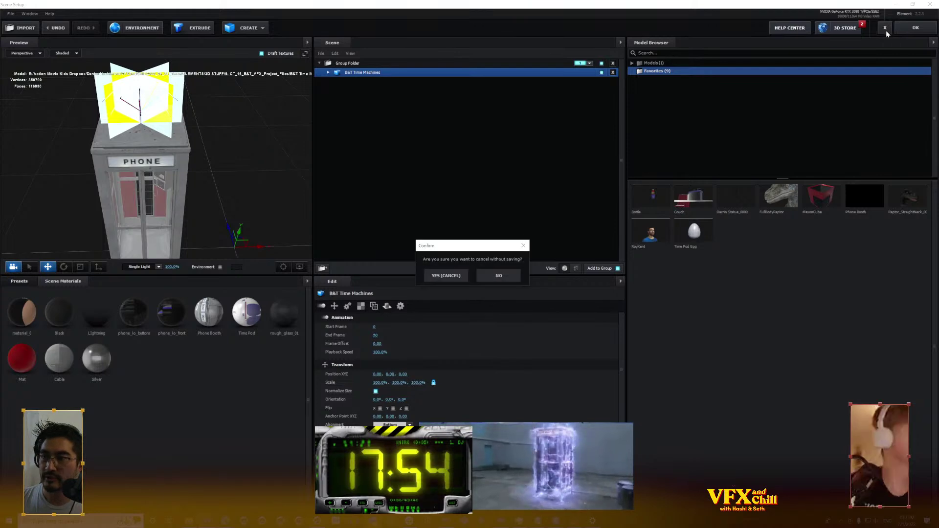
left_click(499, 276)
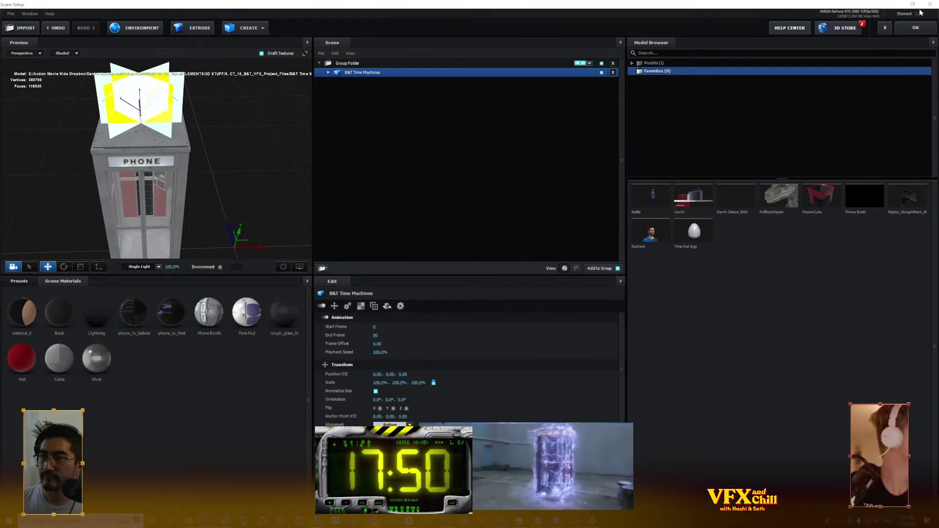
left_click(915, 28)
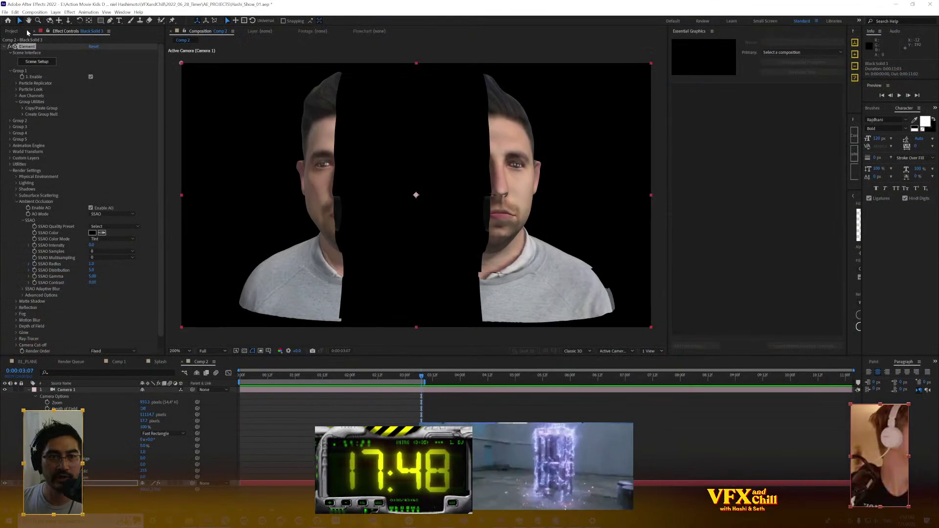
Import the Time Machines 2.aep project file into the current project
left_click(5, 11)
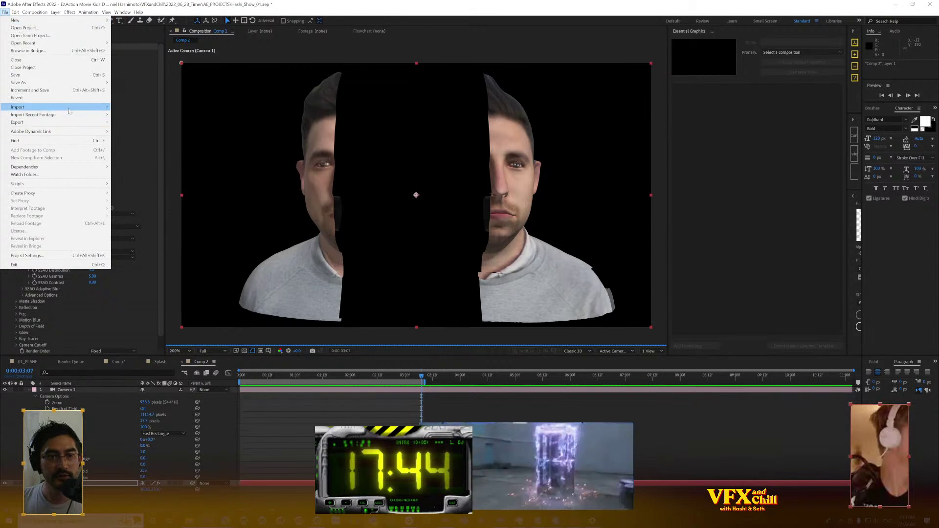
mouse_move(88, 107)
left_click(140, 108)
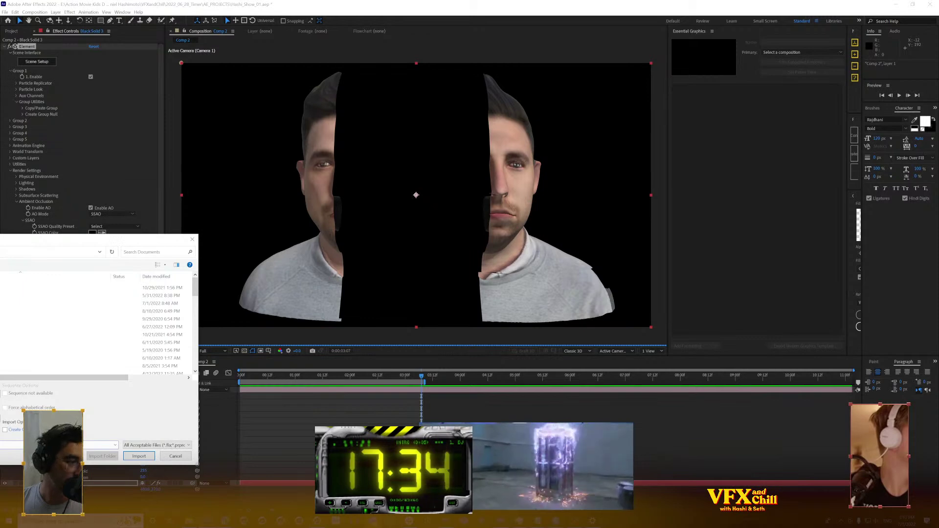
key("Escape")
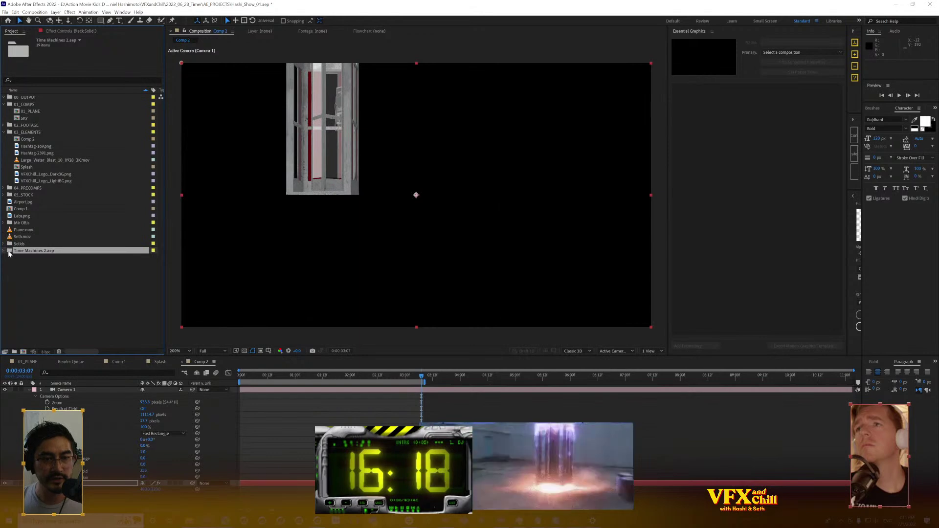
Open the Time Machine composition from the imported Time Machines 2.aep folder and view the phone booth up close
left_click(52, 258)
left_click(27, 272)
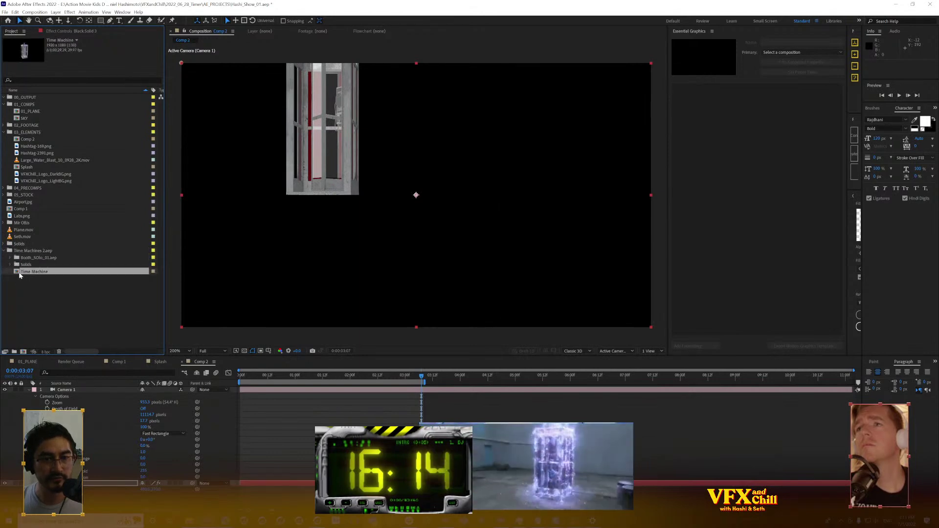
double_click(19, 274)
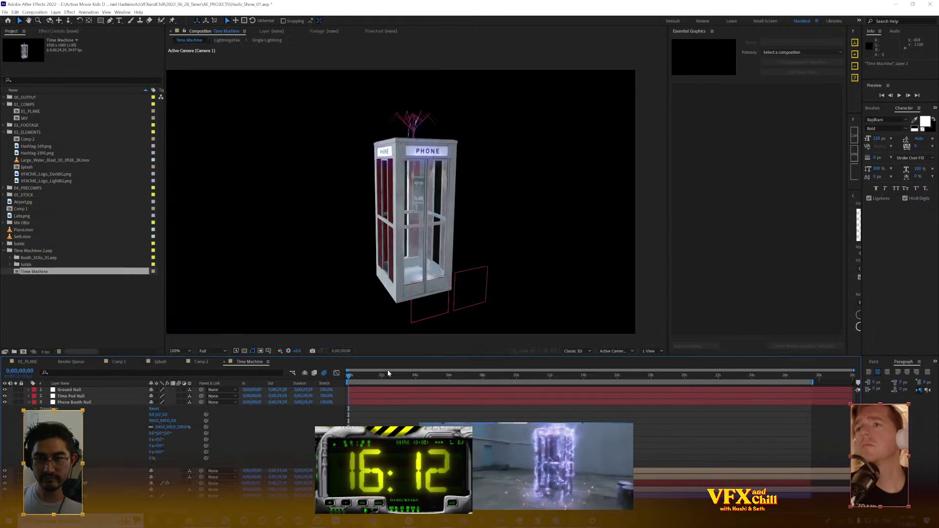
left_click(495, 240)
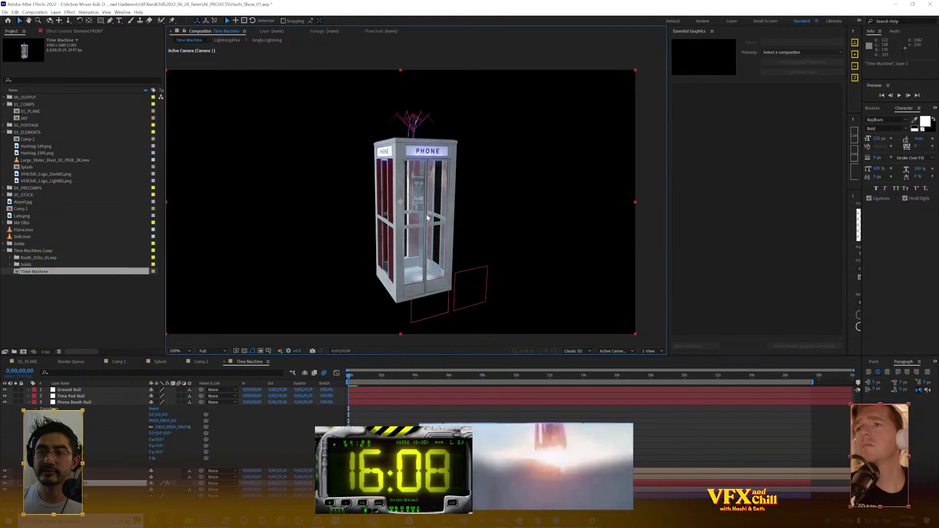
left_click(111, 318)
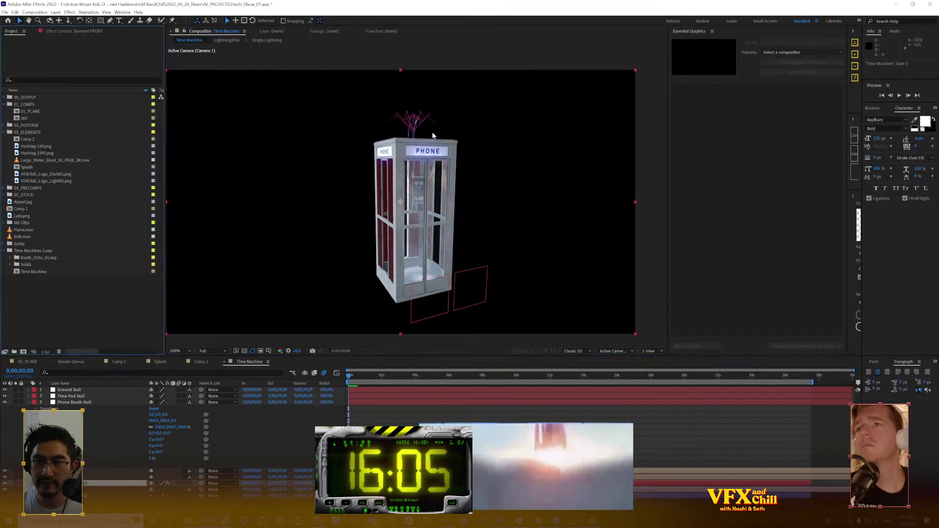
scroll(432, 136, "up", 3)
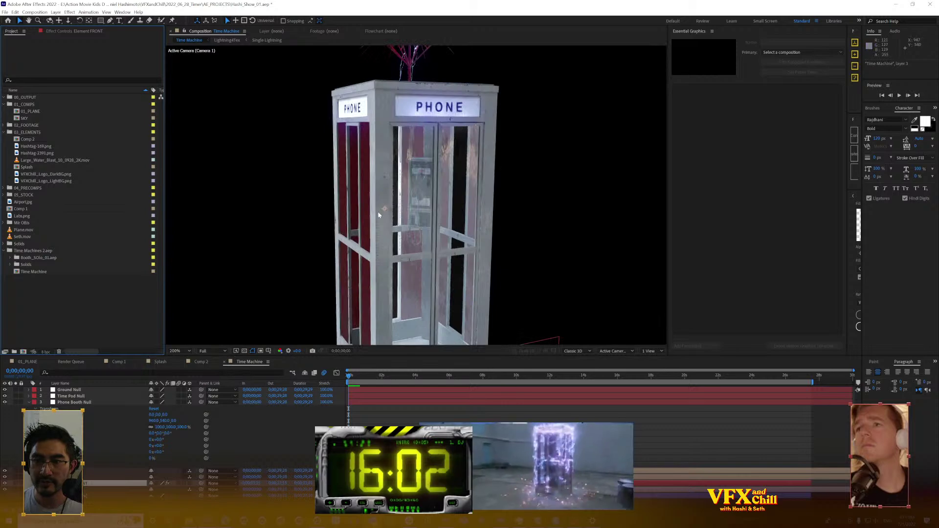
key("comma")
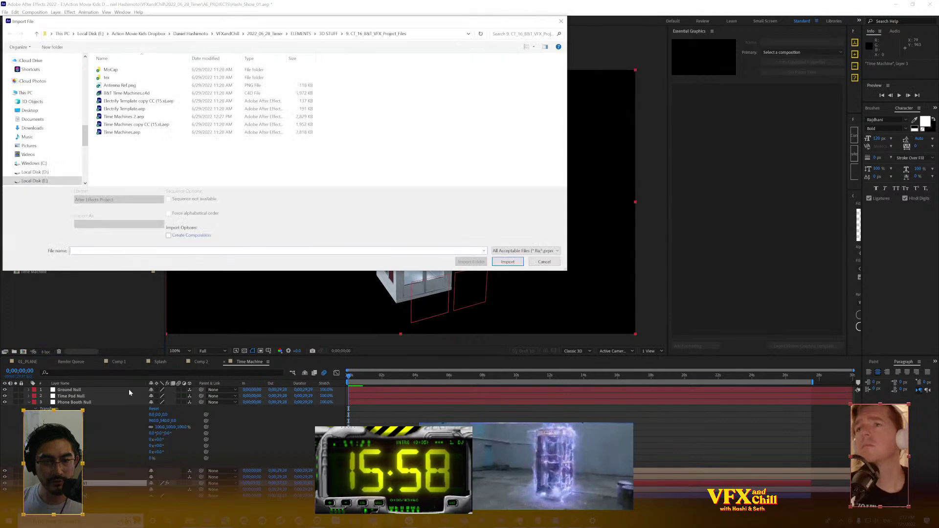
left_click(542, 262)
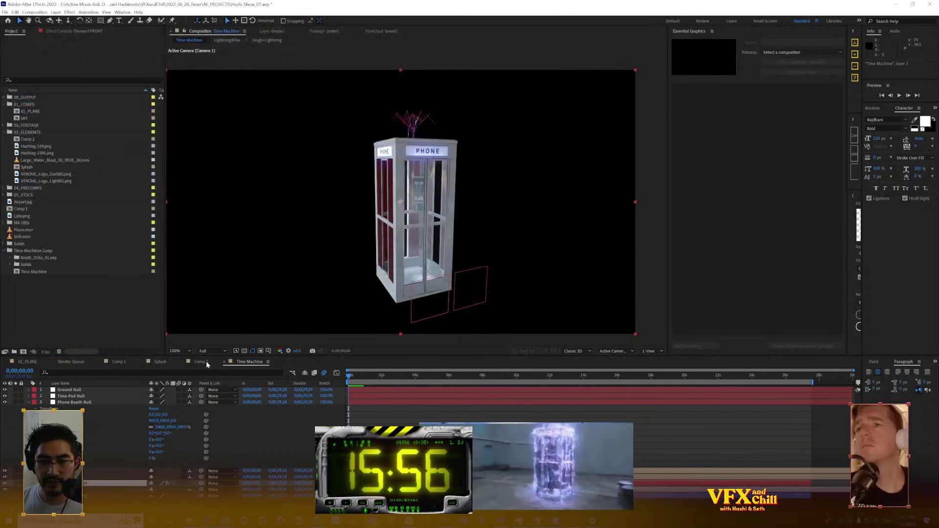
Expand the Element effect on the Element FRONT layer down to Group 1's Particle Look and Baked Animation settings
left_click(81, 32)
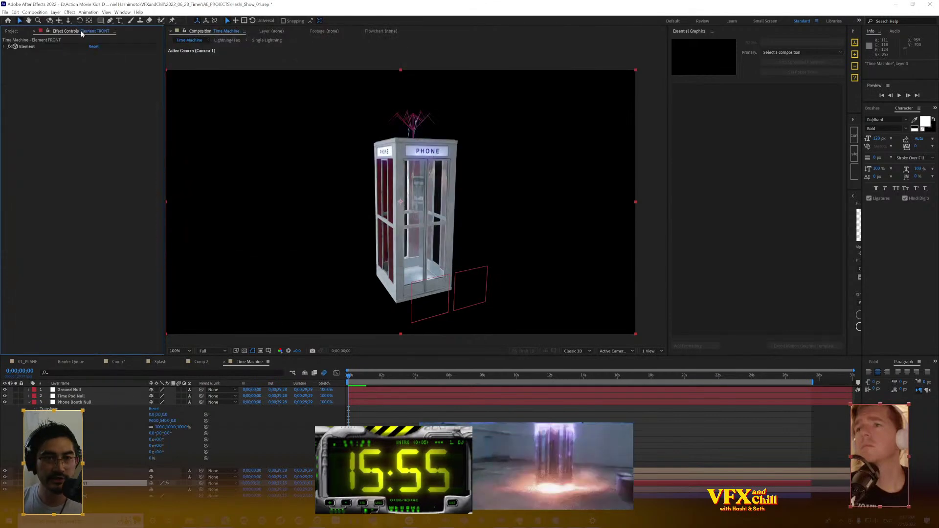
left_click(3, 47)
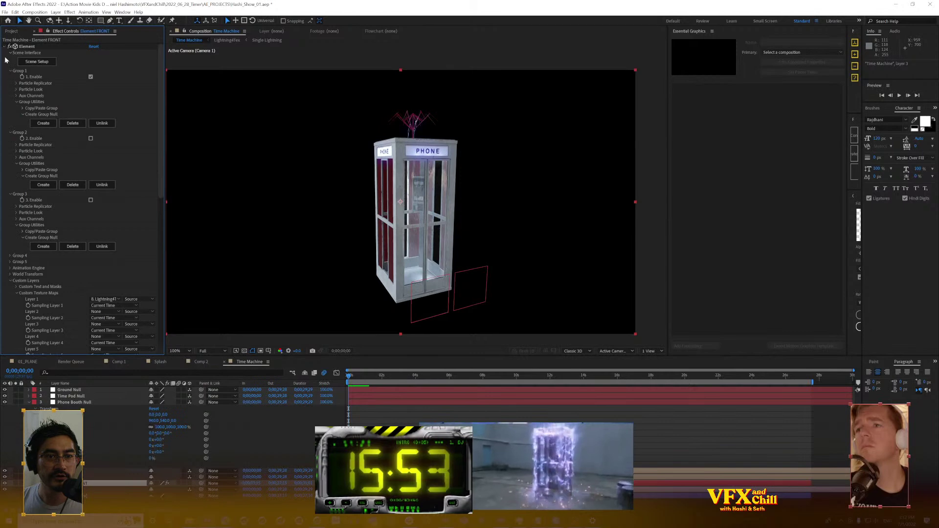
left_click(17, 89)
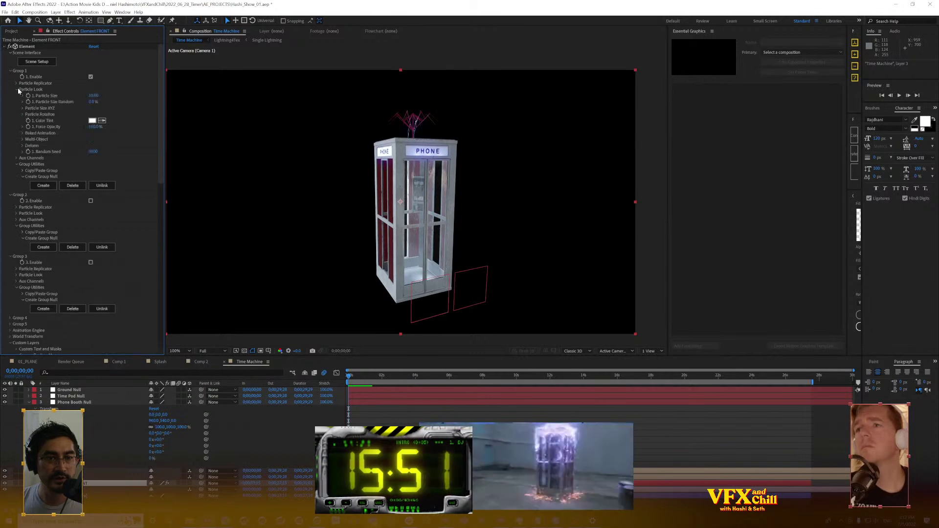
left_click(23, 133)
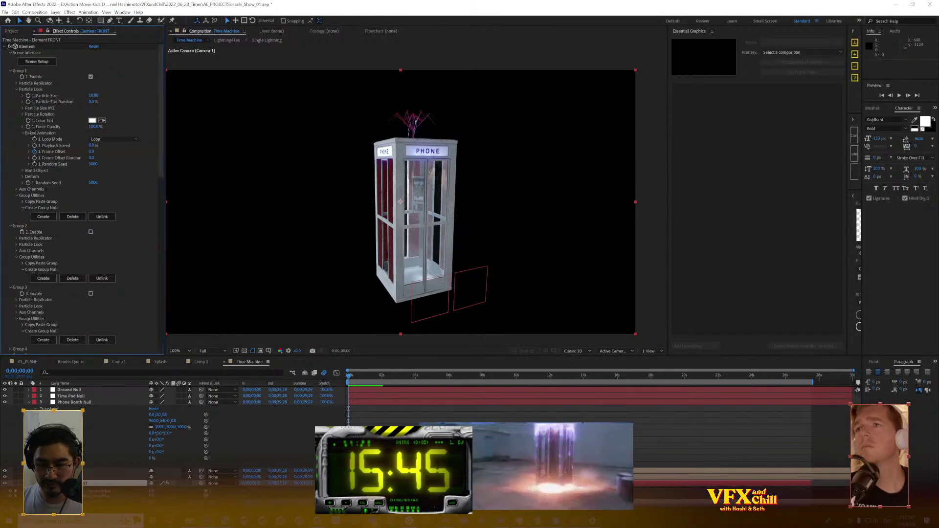
Preview the phone booth's door and antenna lightning animation, and return to the first frame
scroll(171, 430, "down", 1)
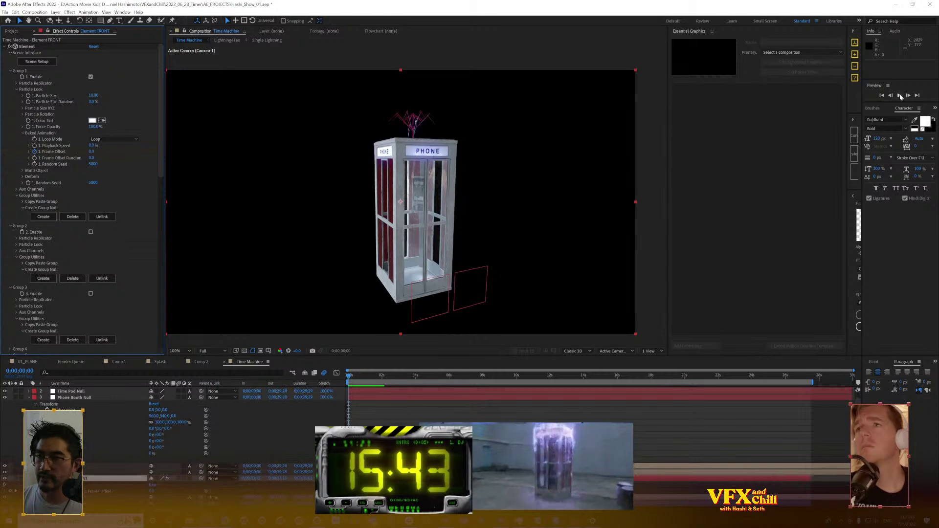
key("space")
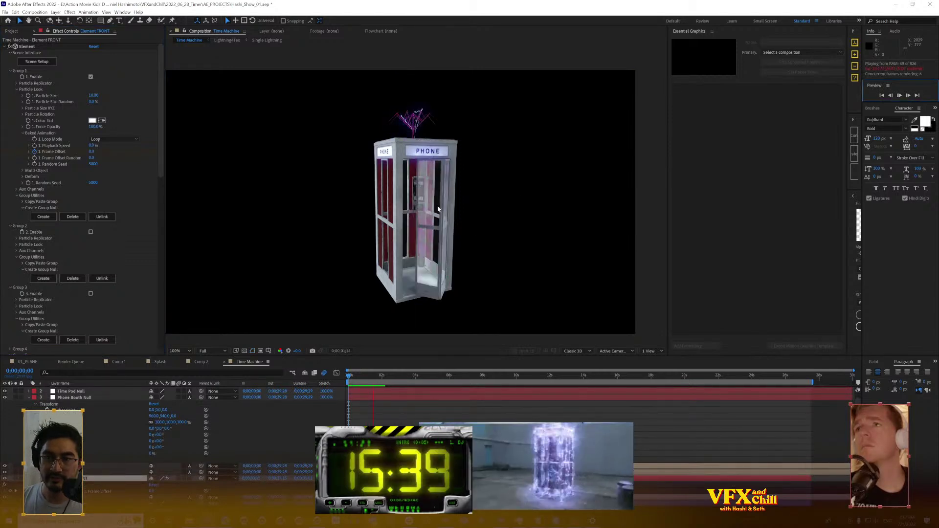
left_click(429, 294)
key("space")
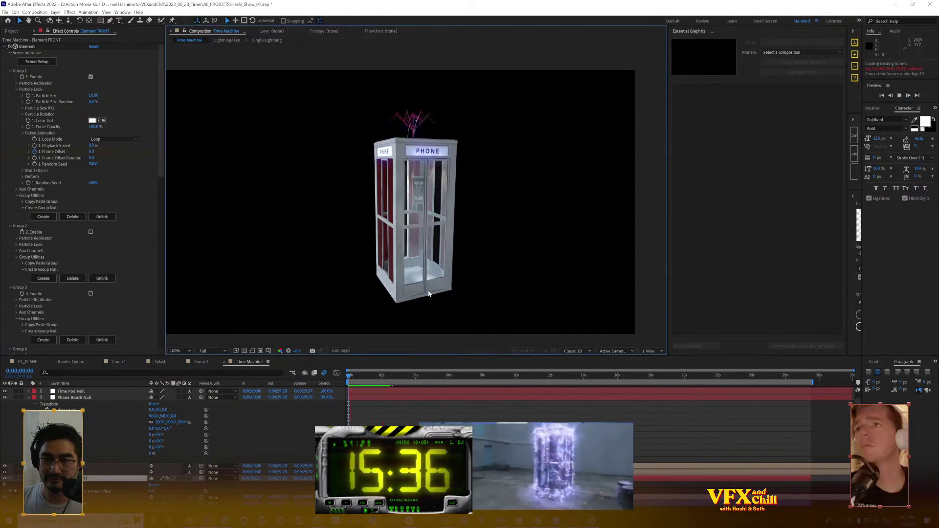
left_click(375, 380)
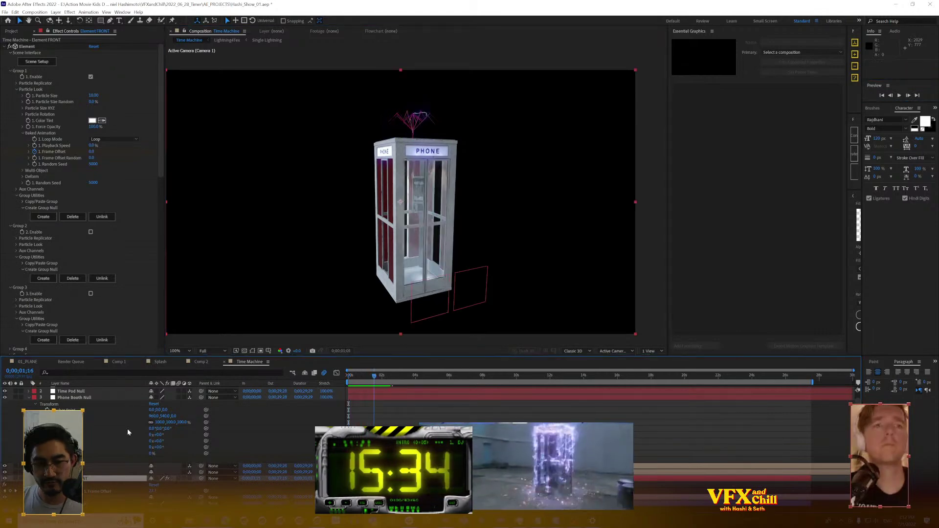
scroll(113, 424, "up", 1)
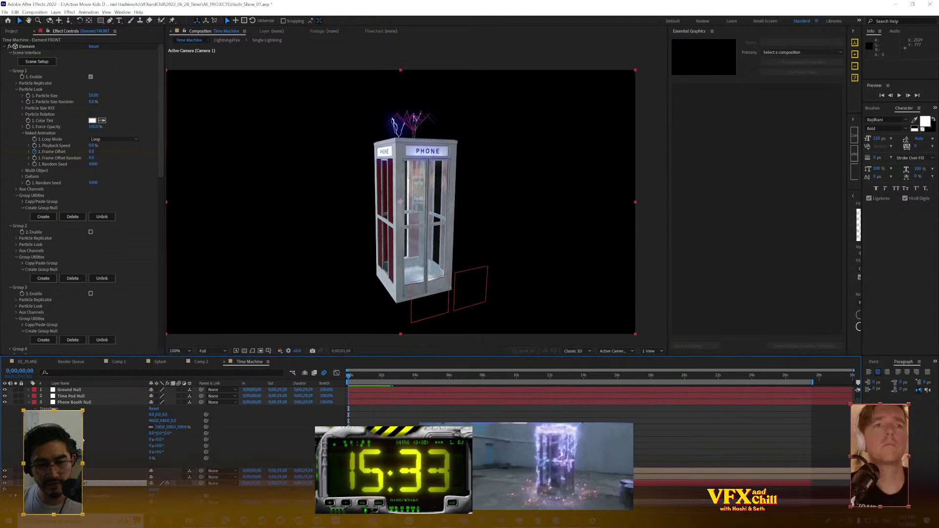
key("Home")
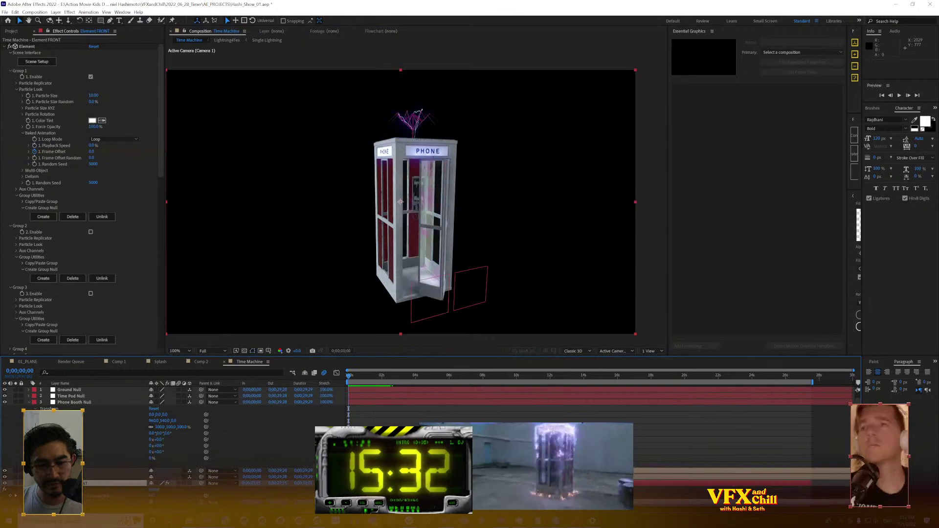
Try orbiting Camera 1 around the phone booth to see its other side, and undo the orbit
key("c")
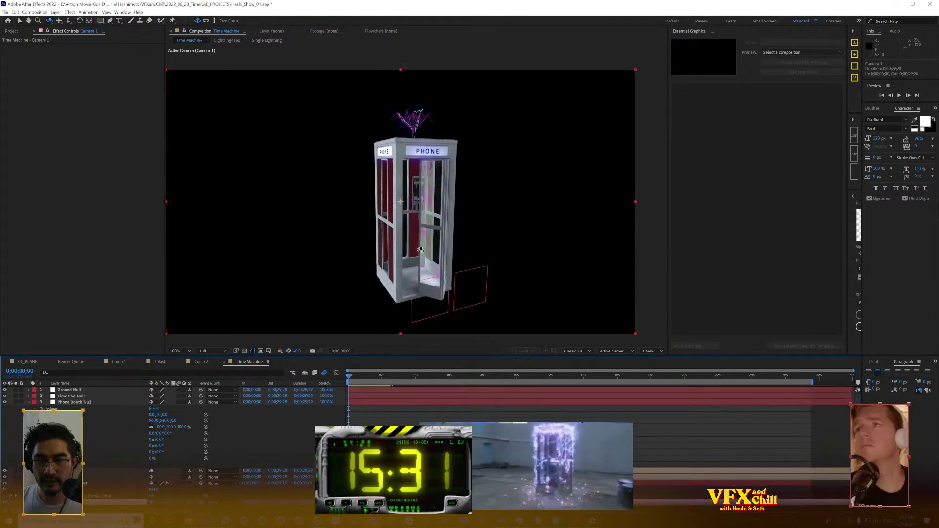
left_click_drag(420, 250, 372, 245)
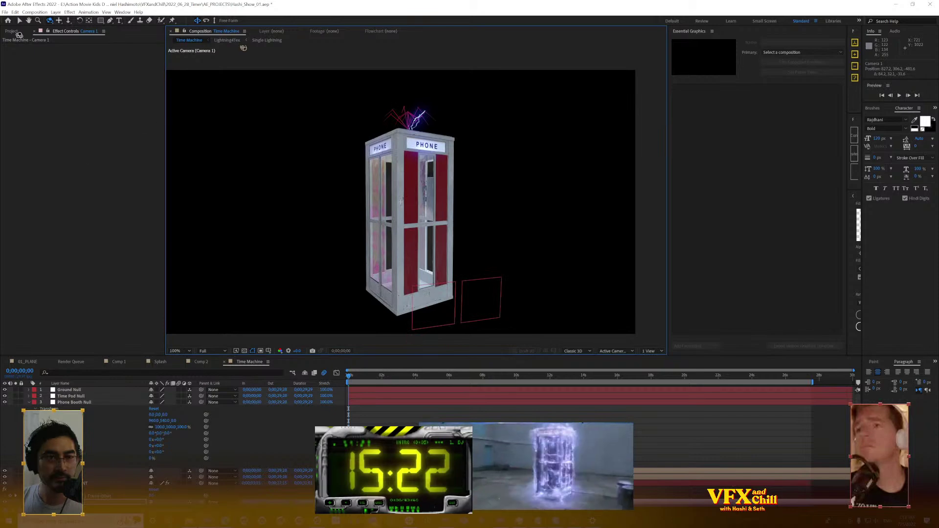
left_click(11, 31)
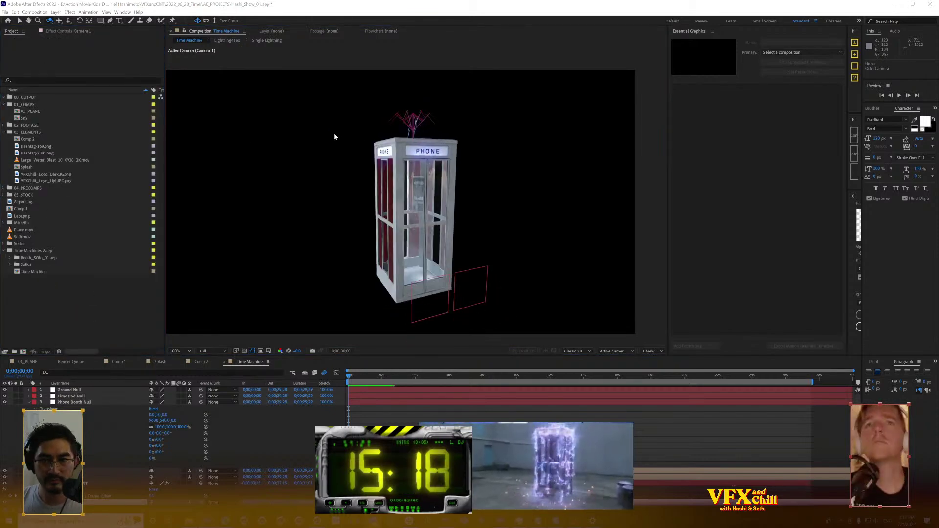
Import the City.jpg background image from the ELEMENTS folder
key("ctrl+i")
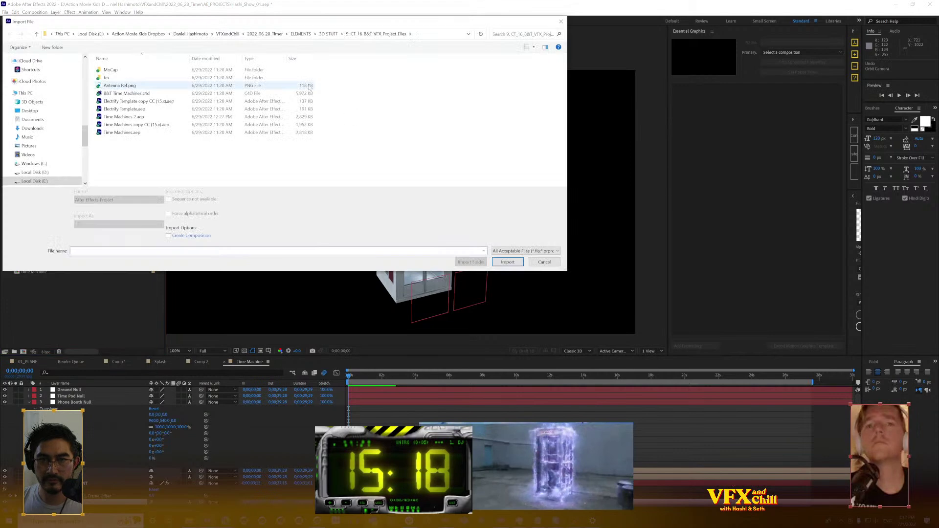
left_click(300, 34)
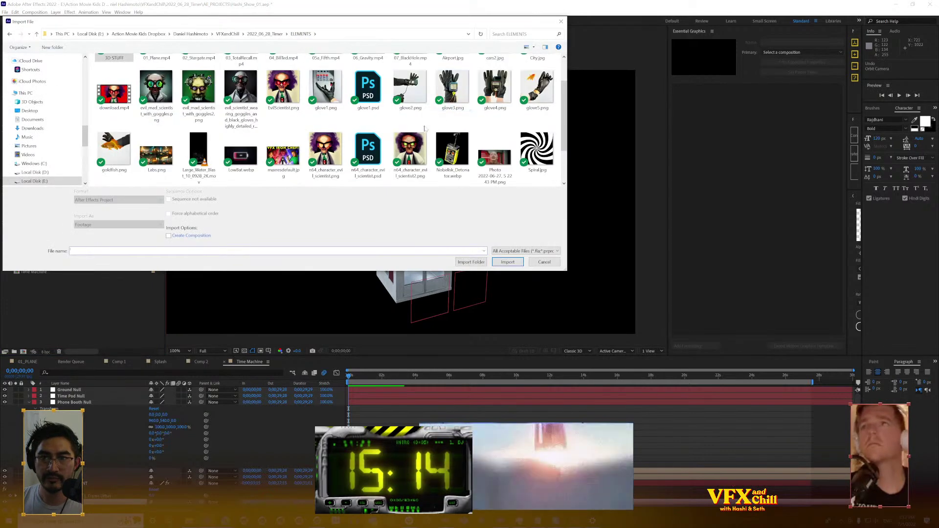
scroll(261, 166, "down", 1)
scroll(214, 162, "up", 1)
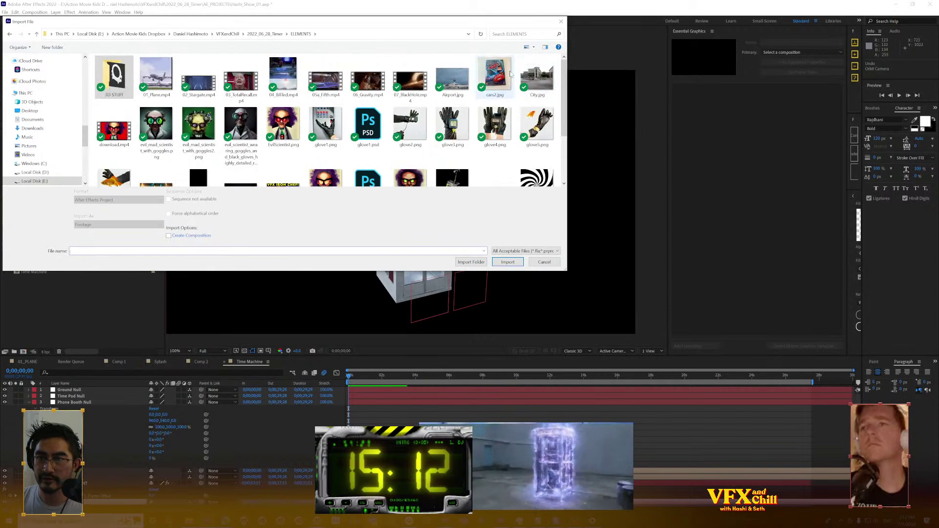
key("Escape")
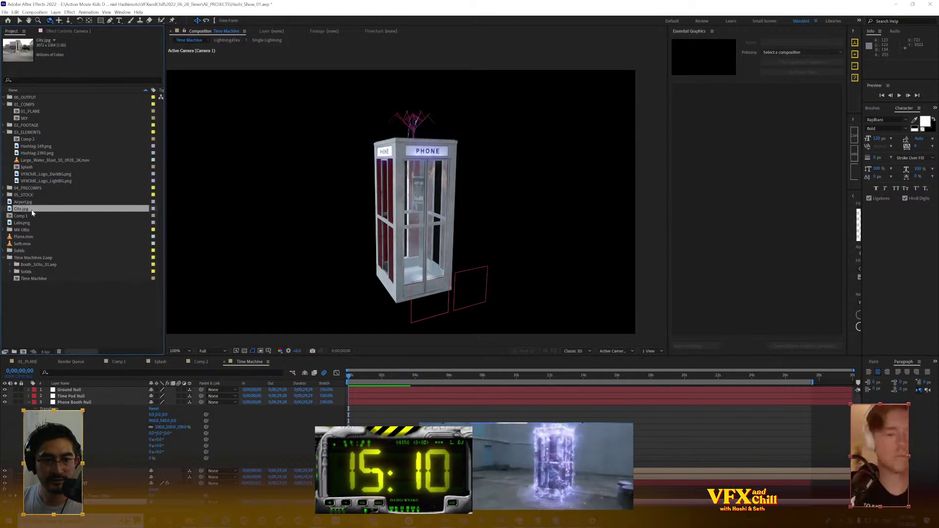
Add City.jpg behind the phone booth in the Time Machine composition and set the preview resolution to Half
left_click_drag(29, 210, 112, 475)
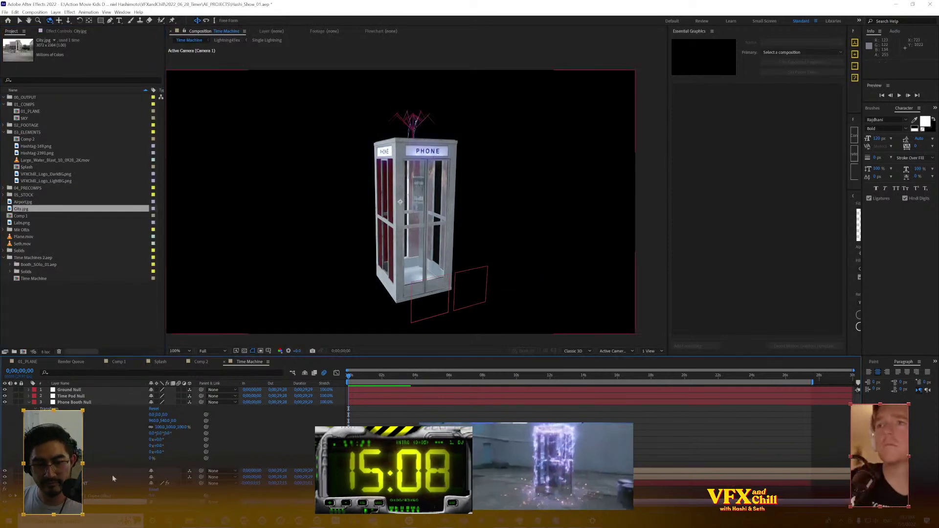
left_click(209, 351)
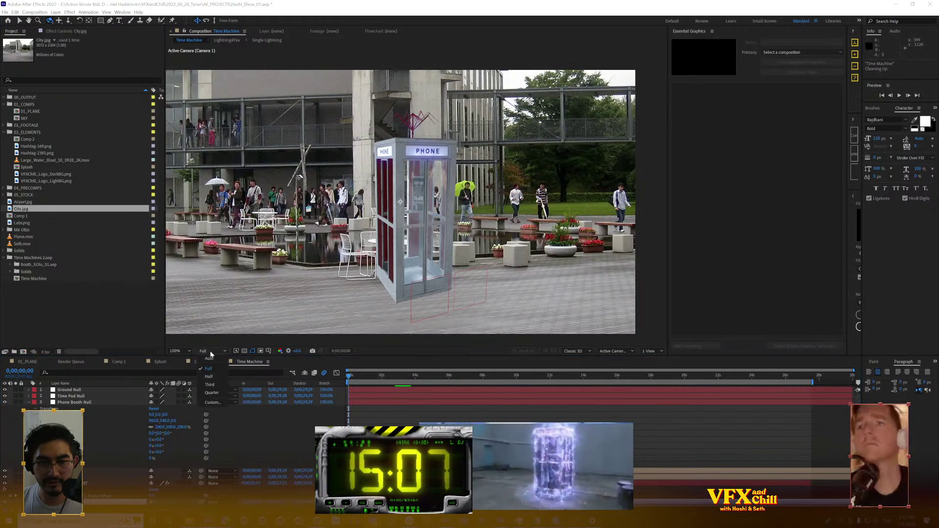
left_click(218, 378)
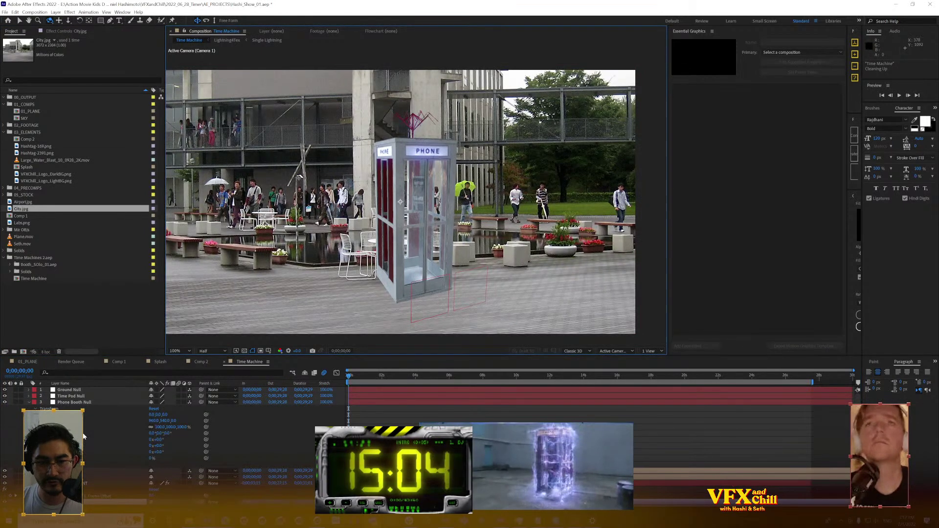
Scale the City.jpg layer down to about 69% and reposition it so the plaza fills the frame behind the booth
scroll(86, 493, "down", 1)
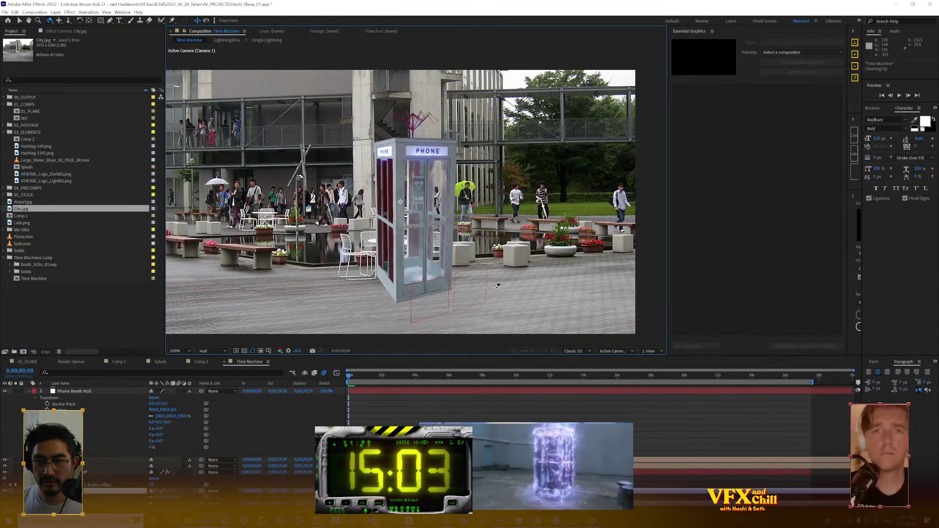
key("v")
left_click_drag(553, 273, 558, 185)
scroll(557, 187, "down", 1)
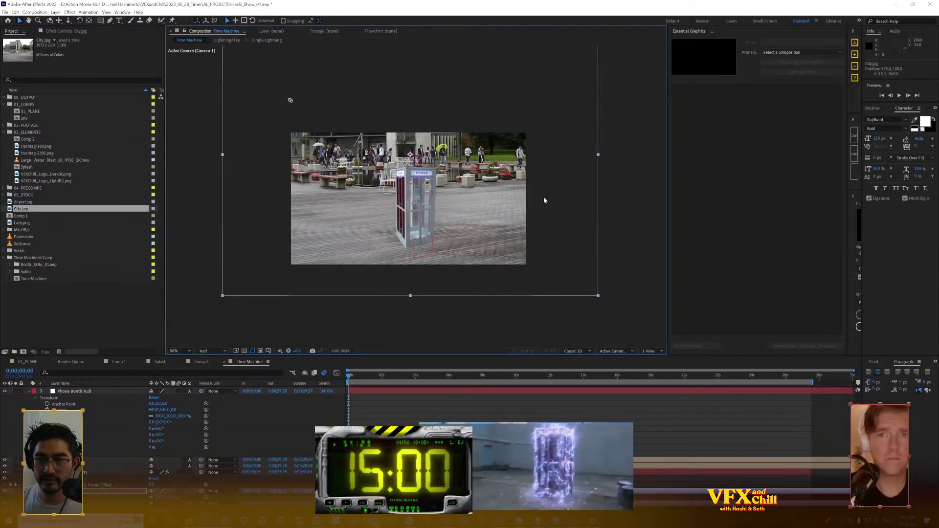
left_click_drag(599, 297, 532, 268)
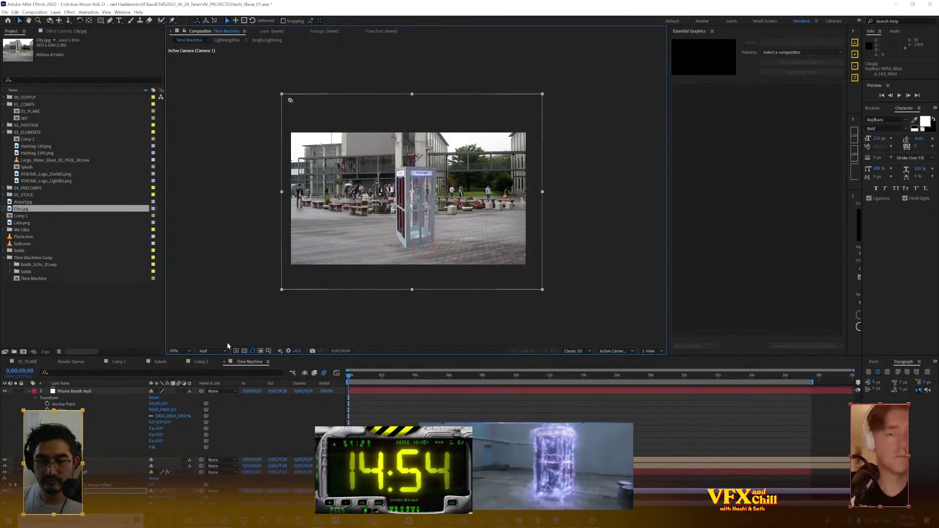
Orbit Camera 1 slightly so the phone booth's perspective fits the city plaza ground
left_click(98, 392)
scroll(367, 270, "up", 1)
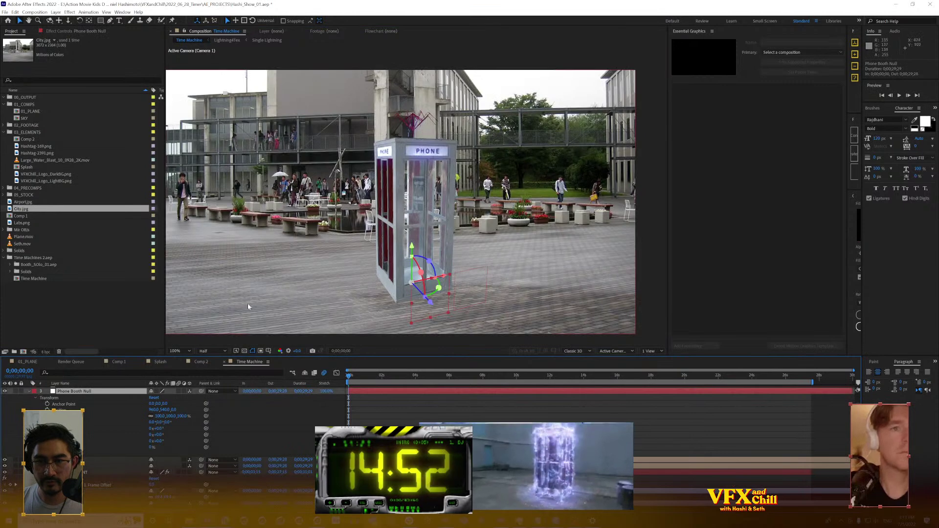
key("w")
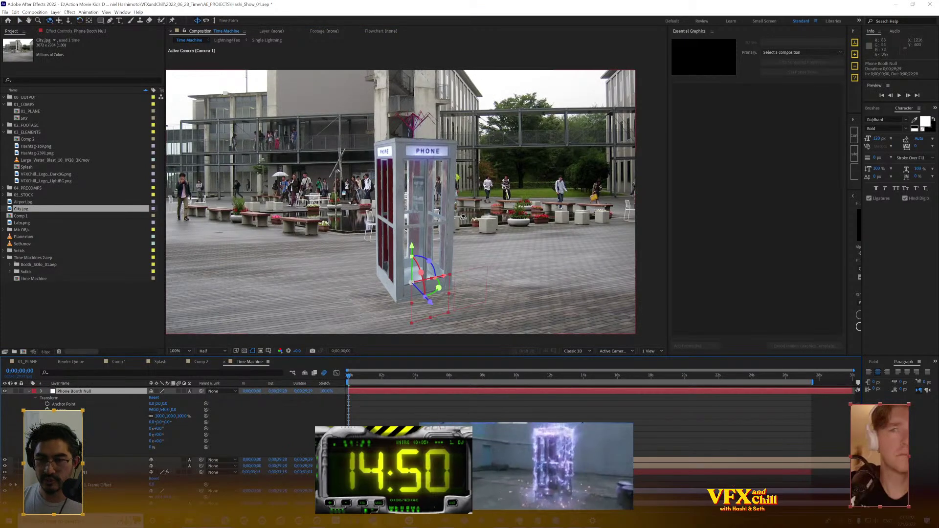
key("c")
left_click_drag(455, 219, 467, 208)
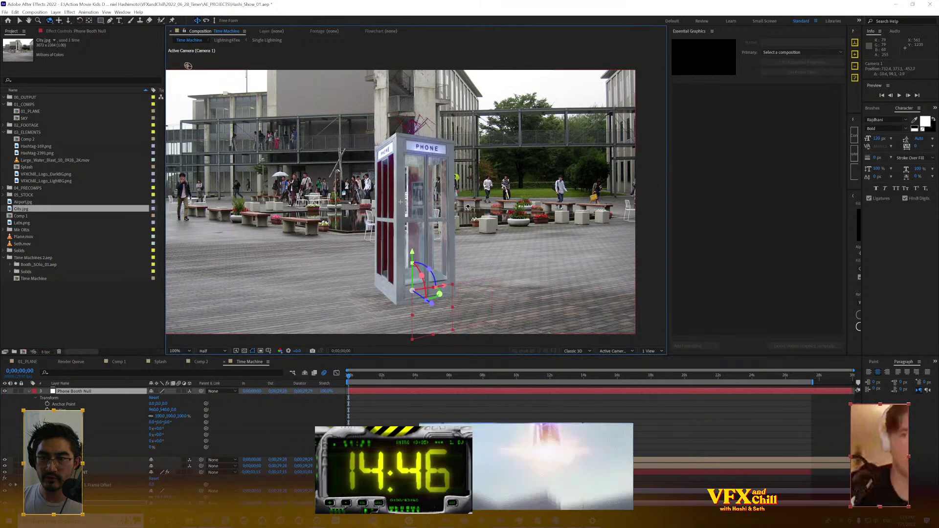
Reveal Camera 1's options and dolly the camera back slightly so the phone booth sits smaller on the plaza
key("a")
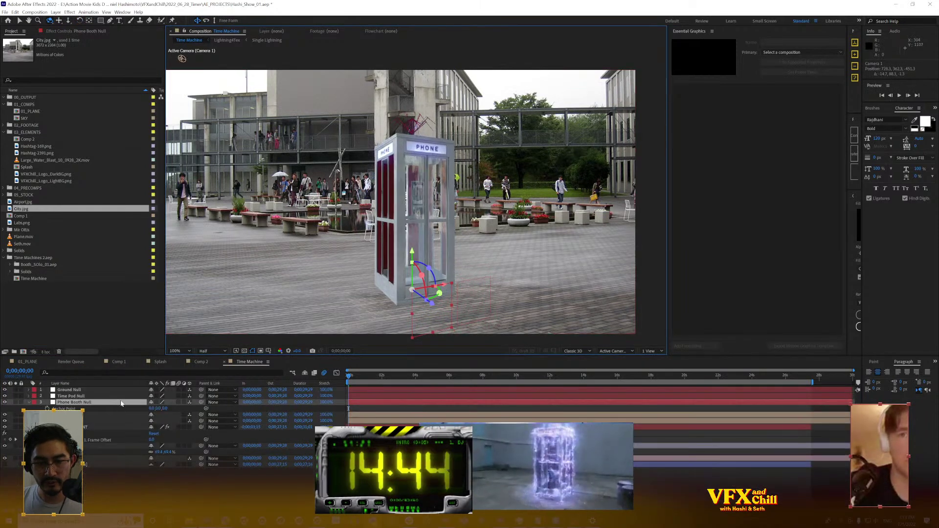
left_click(118, 446)
left_click(117, 459)
key("a")
key("a")
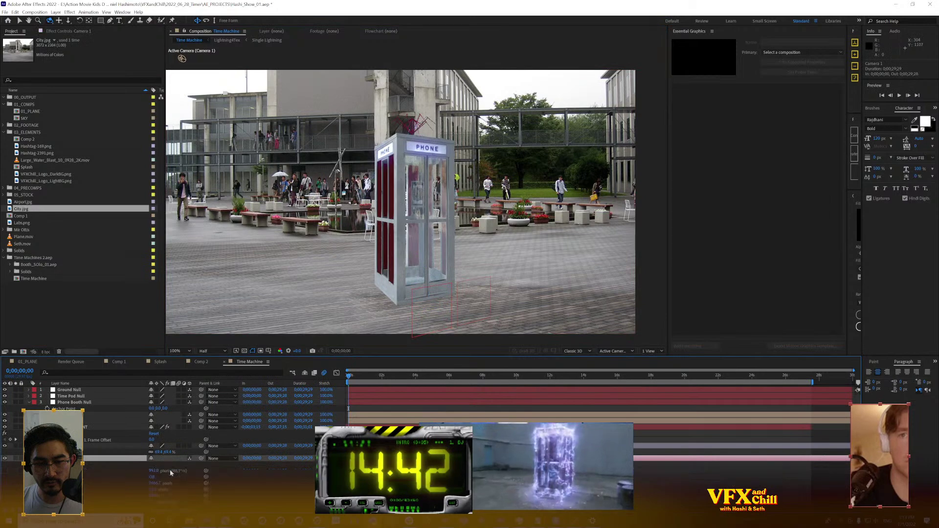
left_click_drag(189, 471, 465, 270)
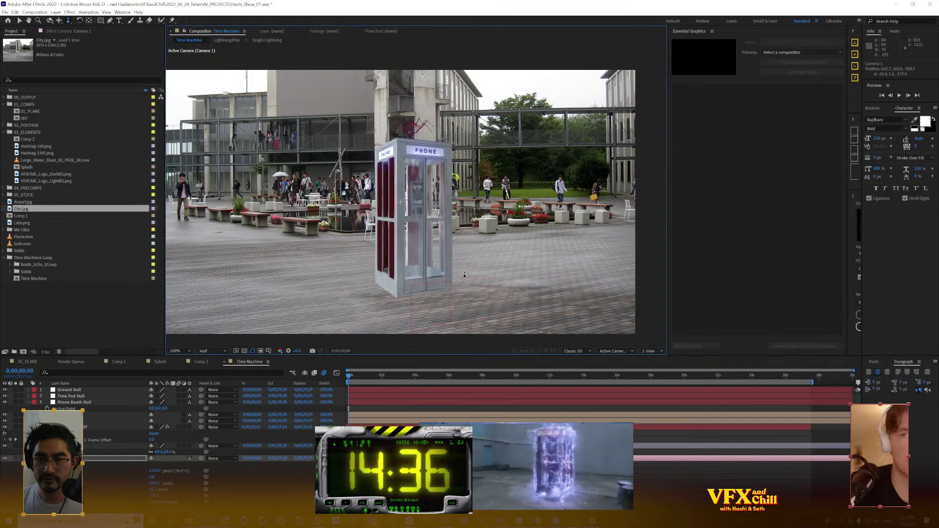
Animate the Phone Booth Null's Position so the booth starts above the frame at 0;00 and lands on the plaza at 0;26
left_click(74, 391)
key("ctrl+Down")
key("ctrl+Down")
key("p")
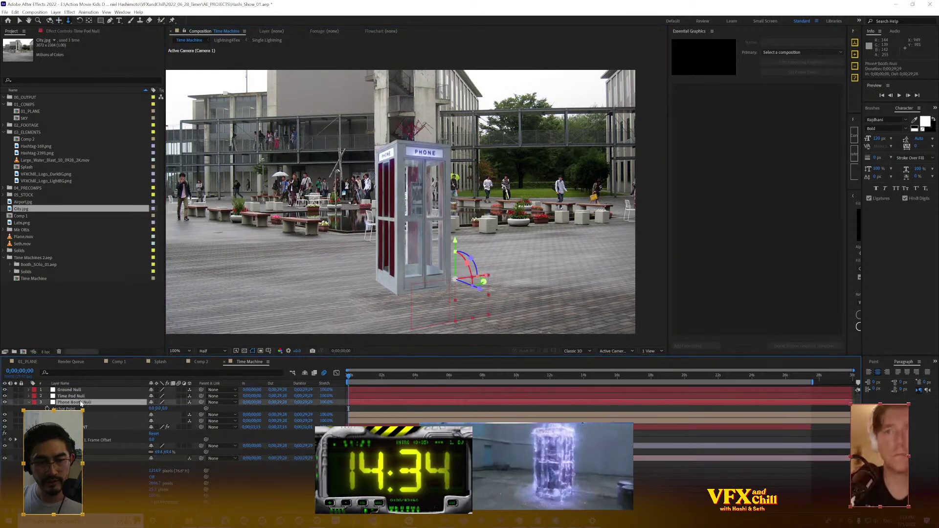
key("alt+shift+p")
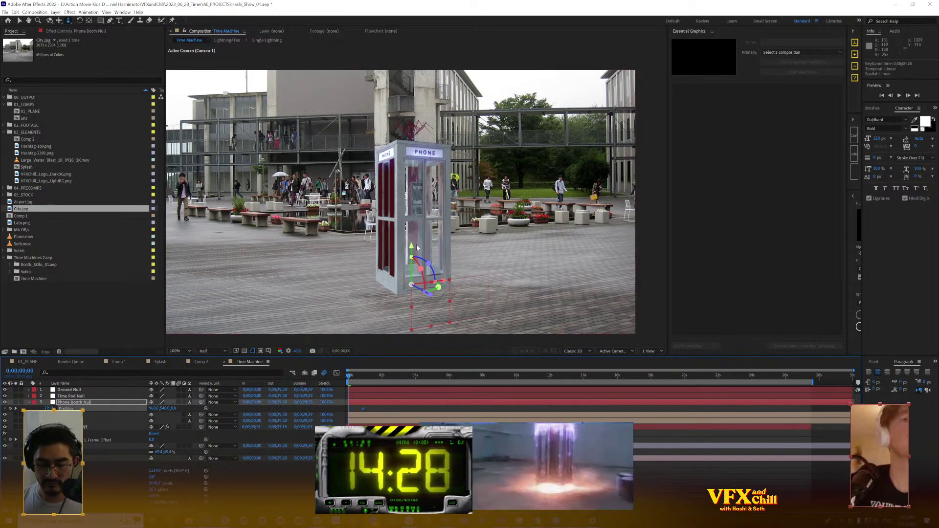
left_click_drag(410, 250, 438, 2)
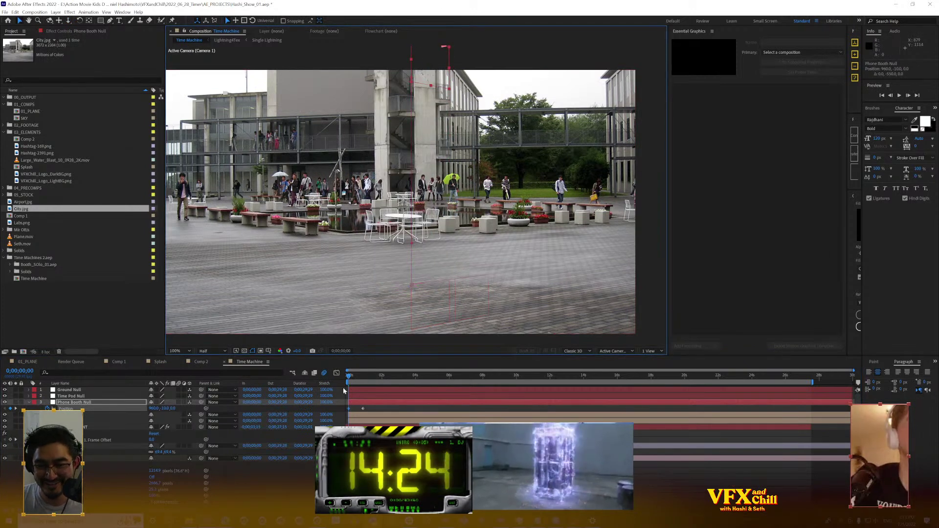
Add a 0° Z Rotation keyframe to the Phone Booth Null at 0;25, just before the booth lands
key("r")
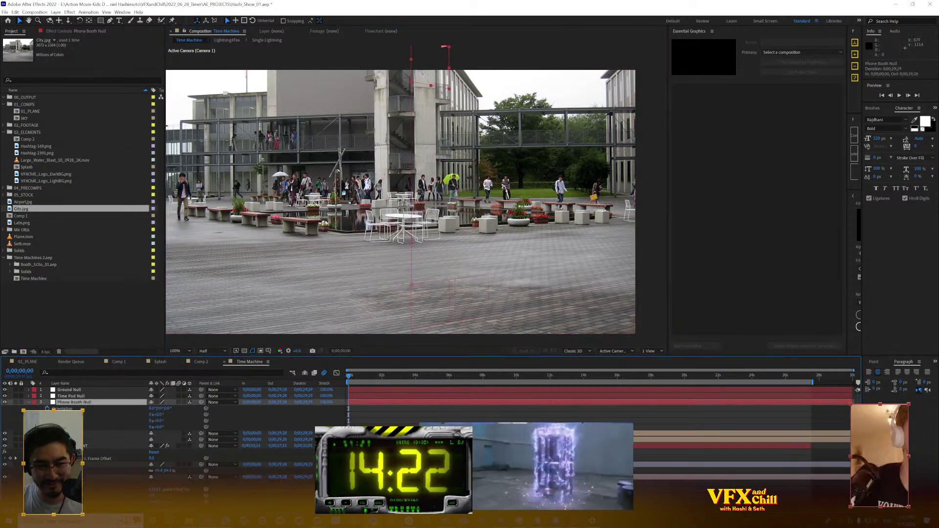
key("u")
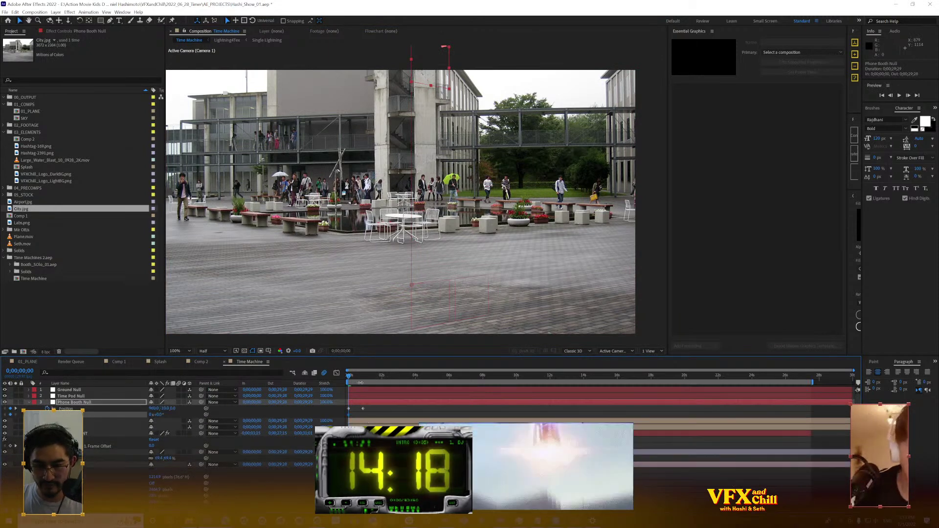
scroll(363, 379, "up", 5)
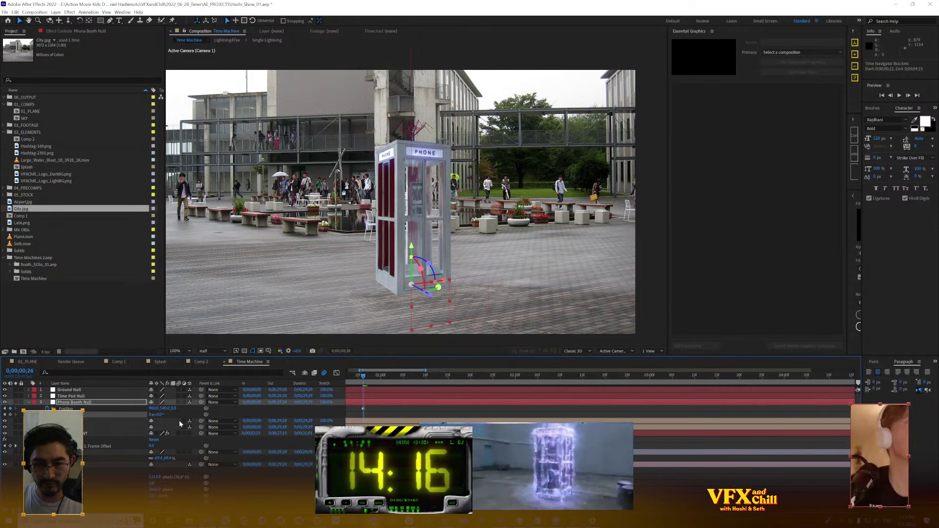
left_click_drag(161, 415, 368, 419)
key("ctrl+z")
scroll(368, 419, "down", 6)
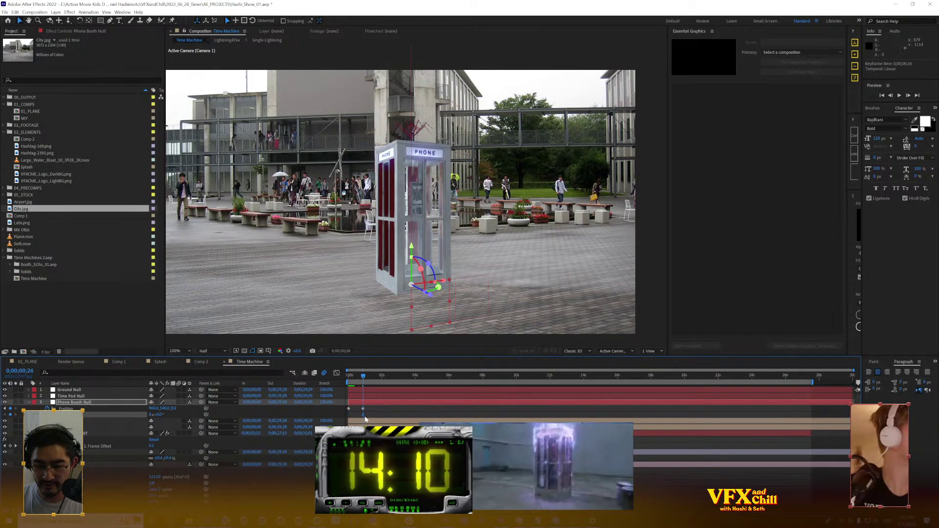
scroll(364, 419, "up", 8)
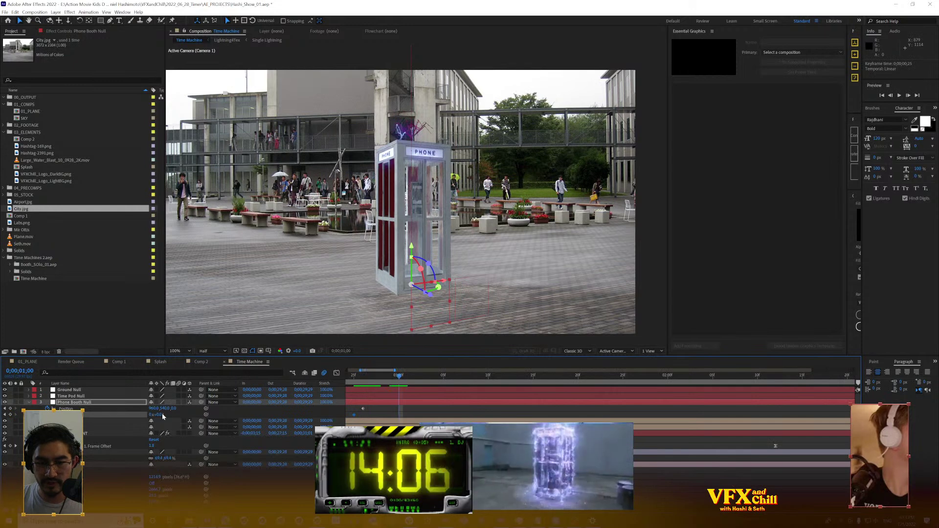
Keyframe a landing wobble in the null's Z Rotation: about 2° at 1;00, -1° at 1;07 and 0° at 1;11
left_click_drag(159, 415, 162, 415)
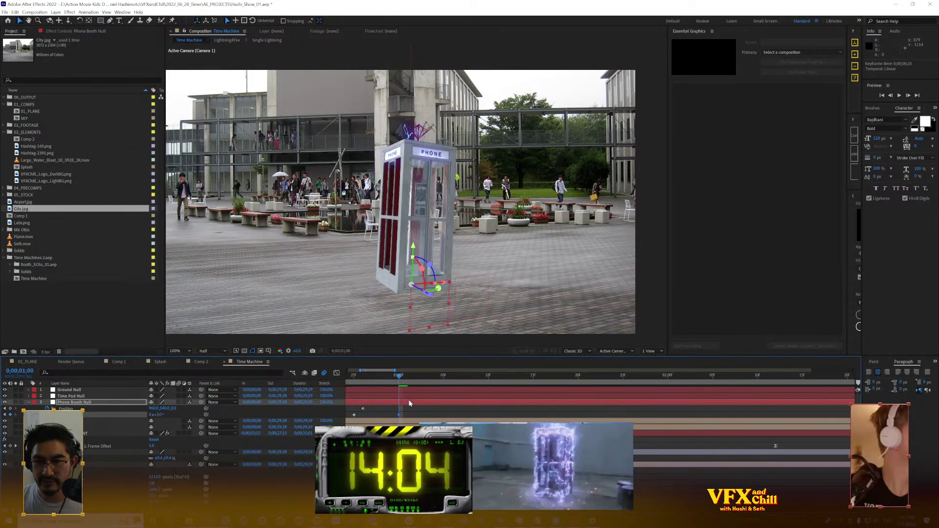
key("ctrl+z")
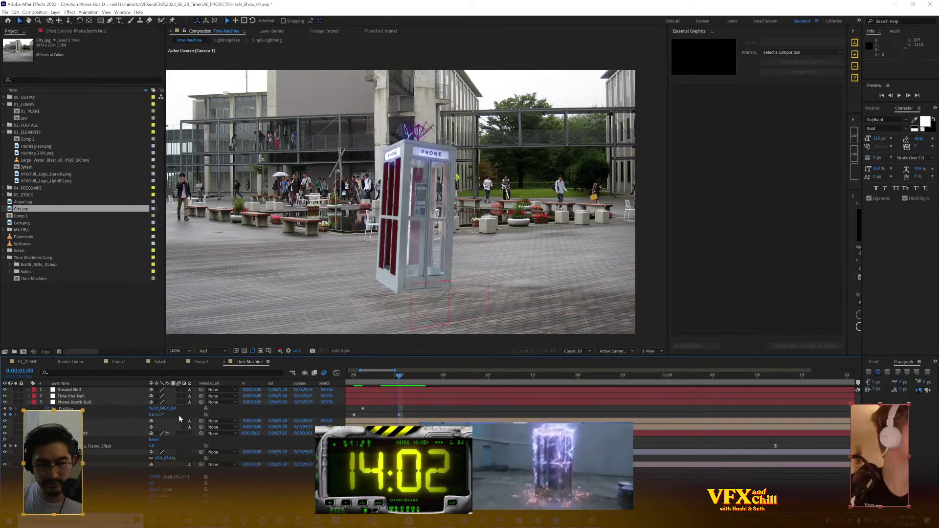
left_click(461, 376)
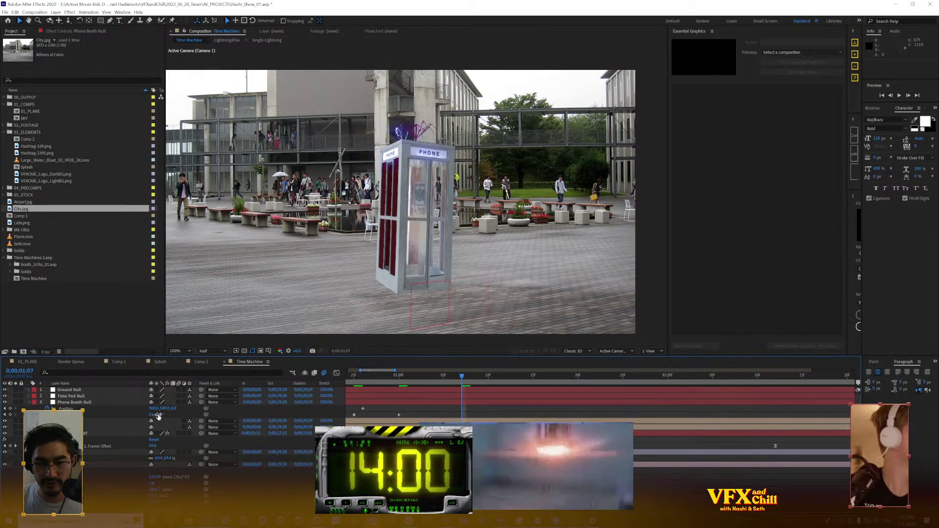
left_click(158, 414)
type("-1")
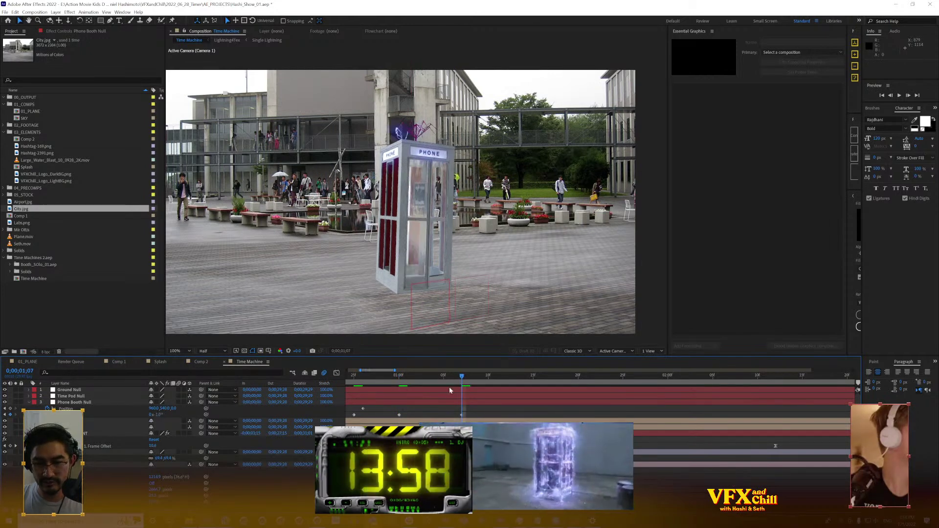
key("Return")
left_click(496, 378)
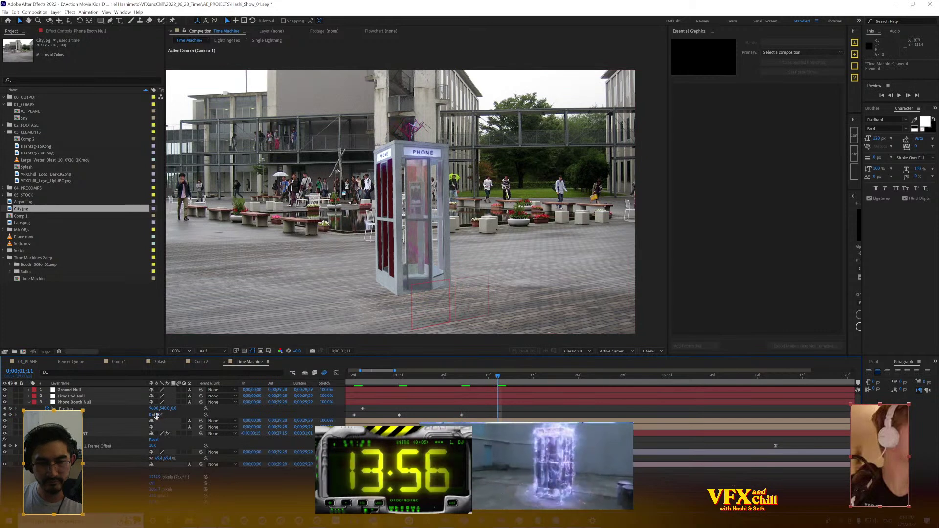
left_click_drag(159, 415, 169, 415)
scroll(509, 420, "left", 3)
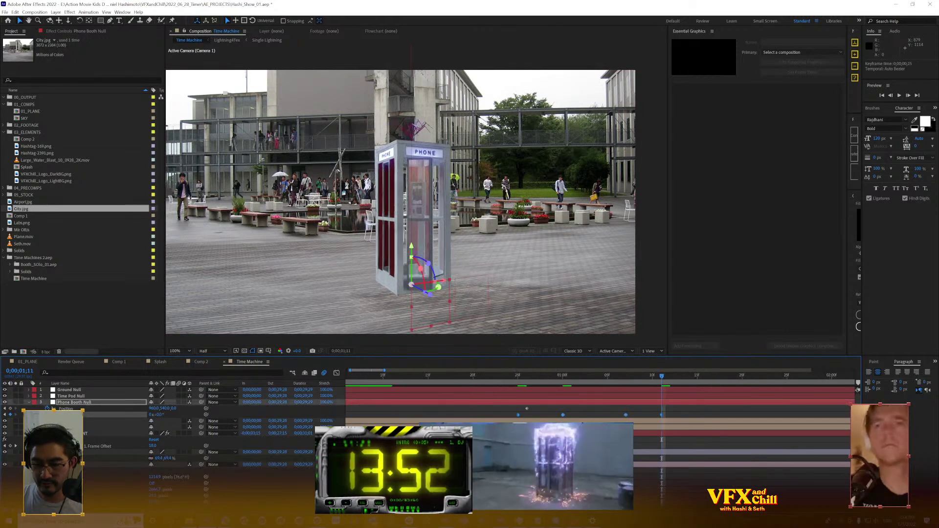
Preview the phone booth's drop and landing wobble from the start of the composition
scroll(550, 412, "down", 2)
scroll(550, 412, "down", 2)
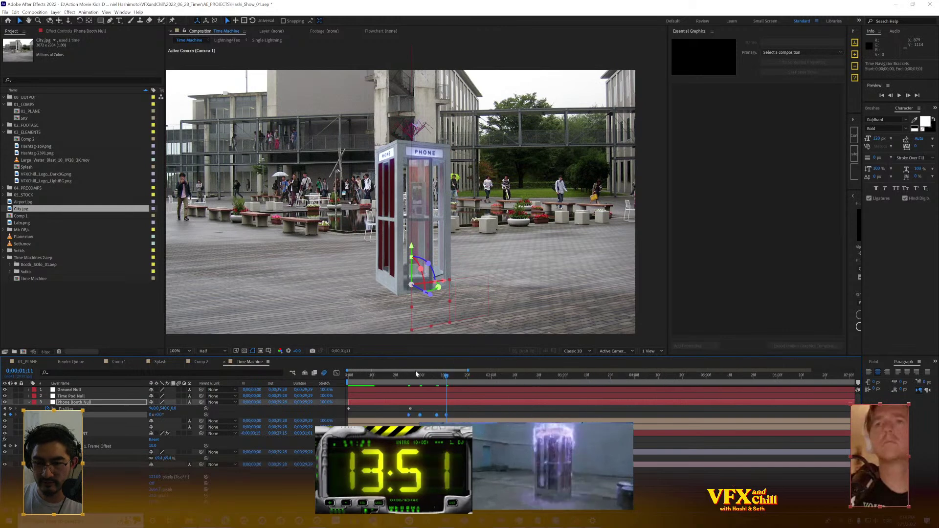
left_click(357, 375)
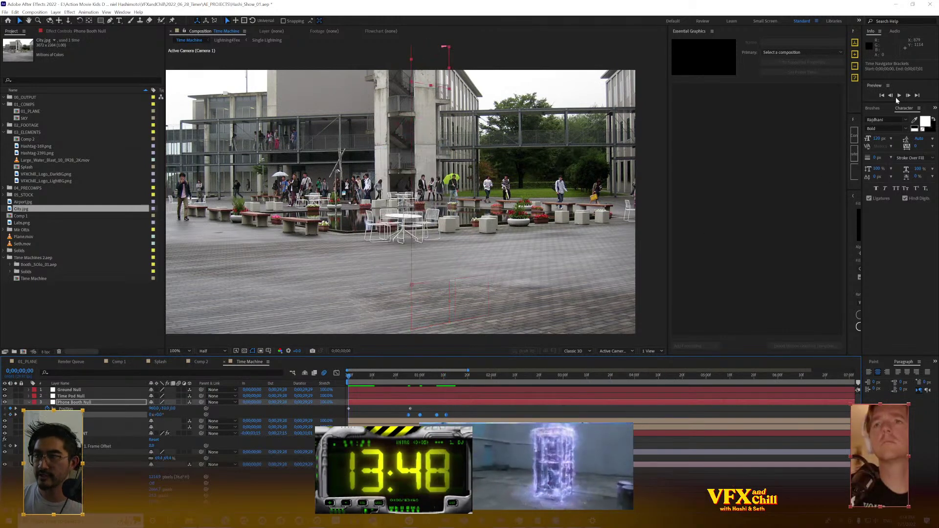
key("space")
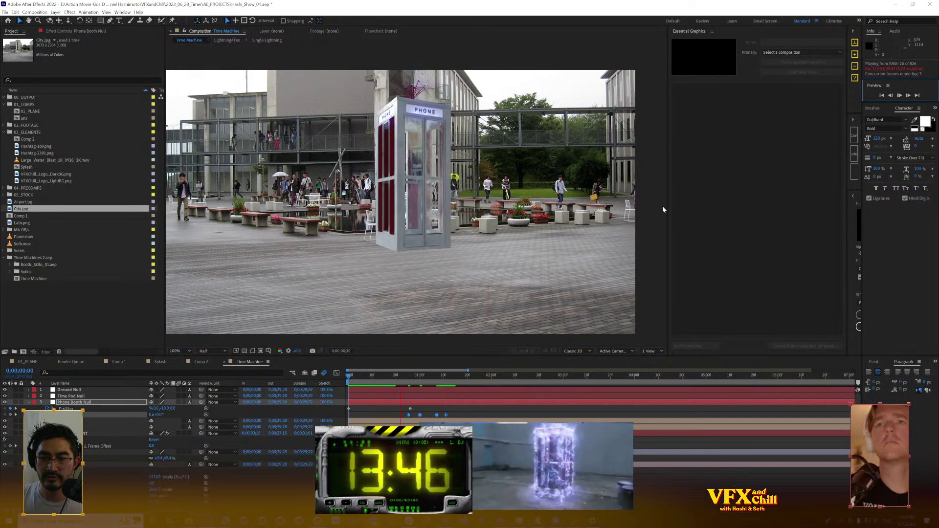
left_click(685, 219)
left_click(650, 231)
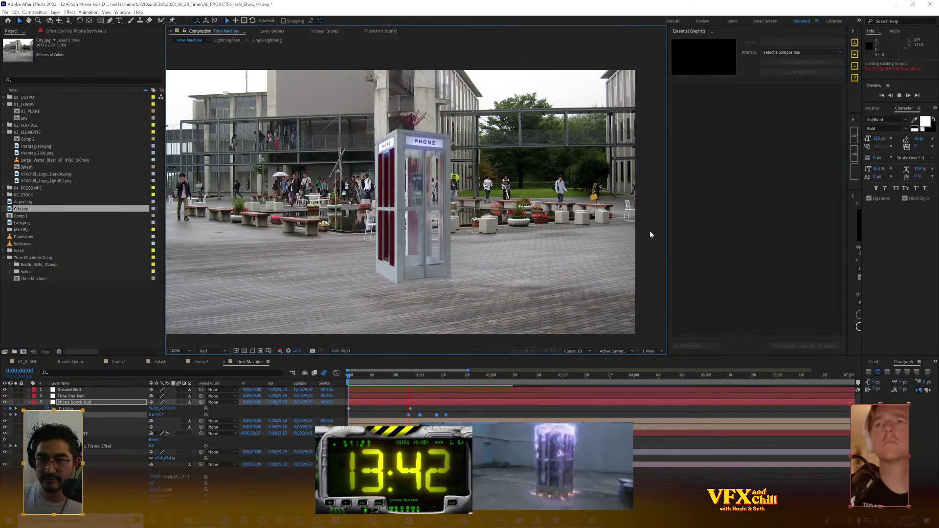
key("space")
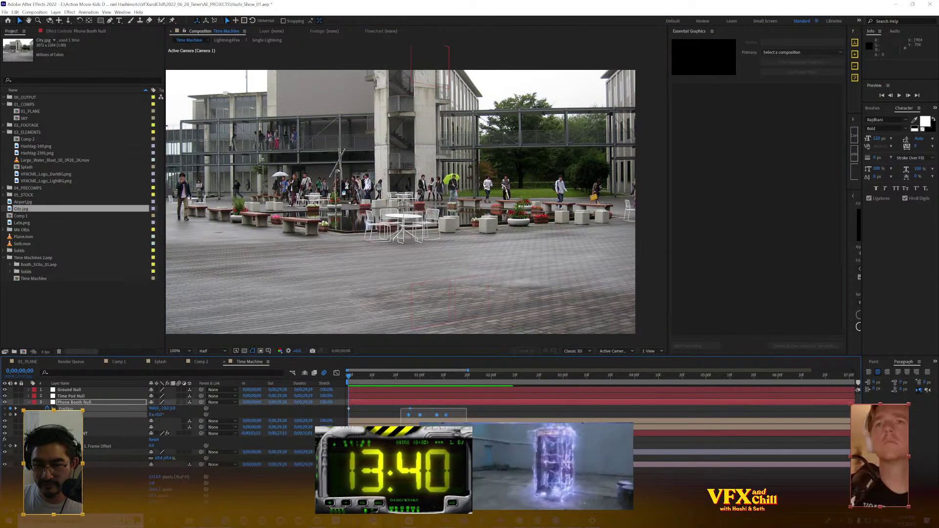
Shift the booth's landing and wobble keyframes earlier so it lands at about frame 9, preview the faster drop, and save the project
left_click_drag(446, 417, 405, 418)
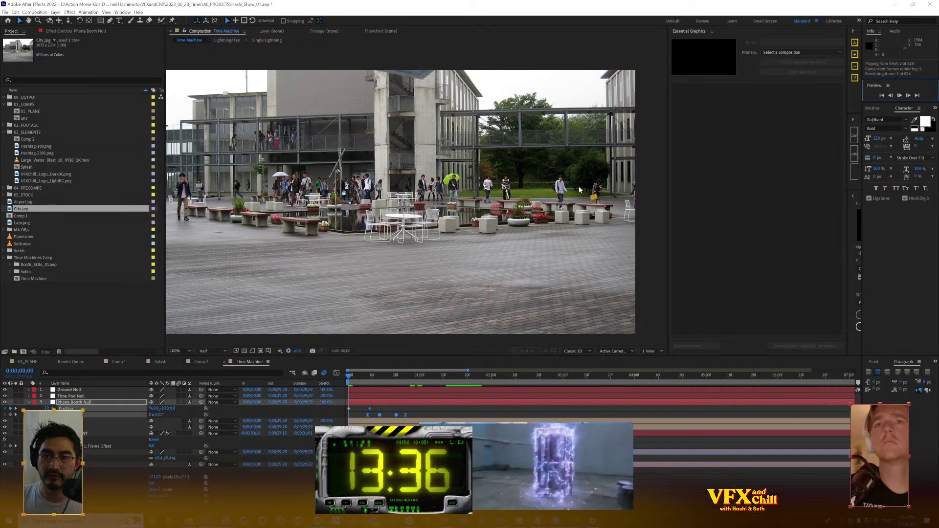
left_click(899, 96)
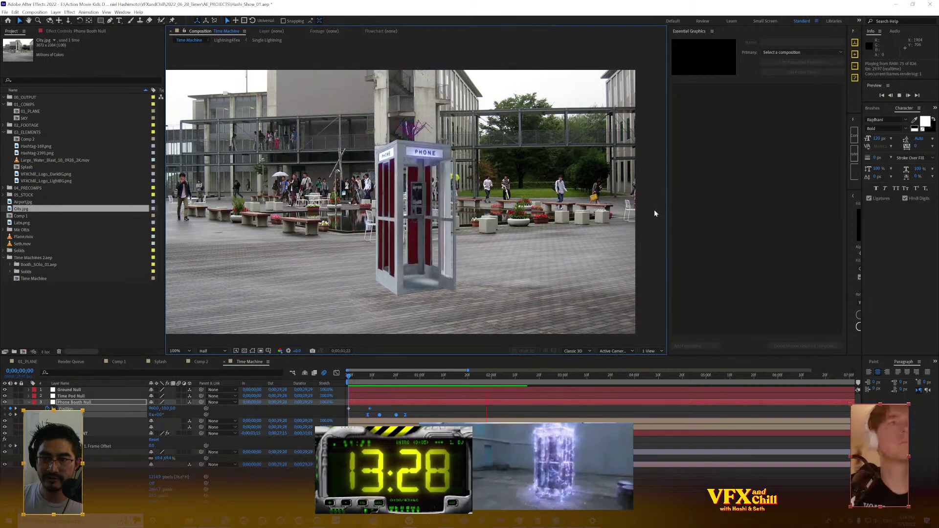
key("space")
mouse_move(417, 383)
left_mouse_down()
mouse_move(451, 381)
mouse_move(404, 386)
left_mouse_up()
key("ctrl+s")
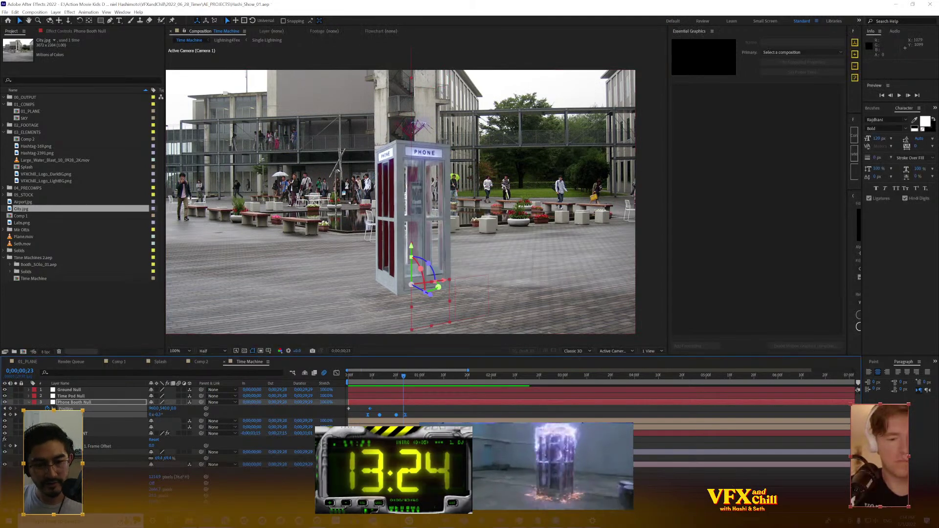
Collapse the open layer properties in the Time Machine composition, select the Element FRONT layer and set the preview resolution to Full
left_click(28, 402)
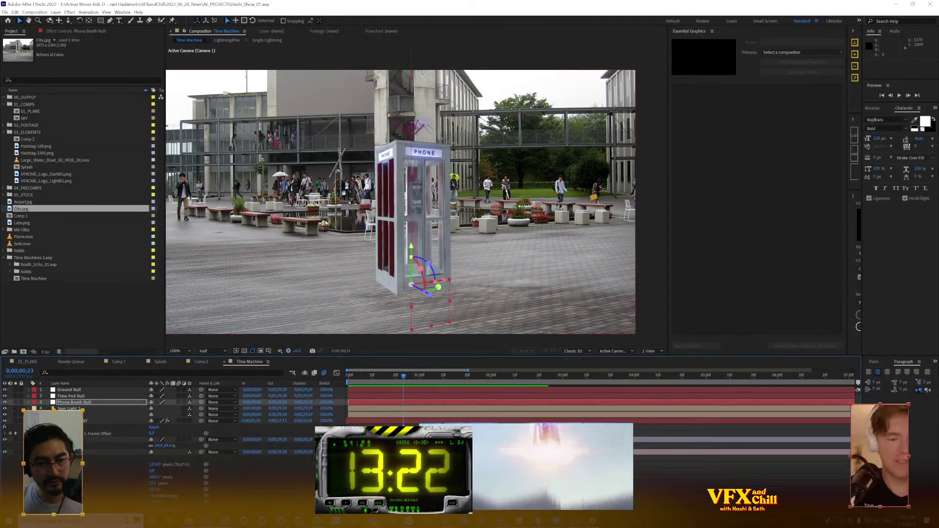
left_click(28, 427)
left_click(29, 433)
left_click(73, 421)
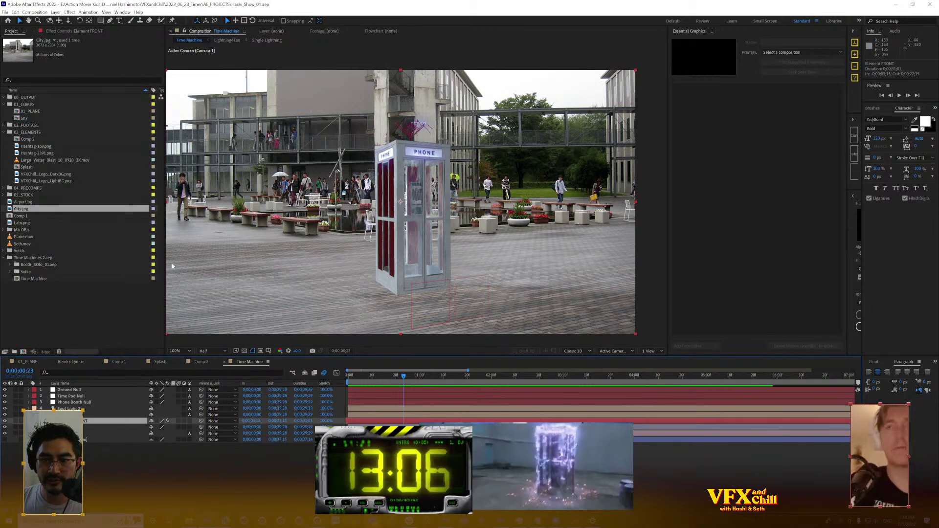
left_click(212, 351)
left_click(219, 369)
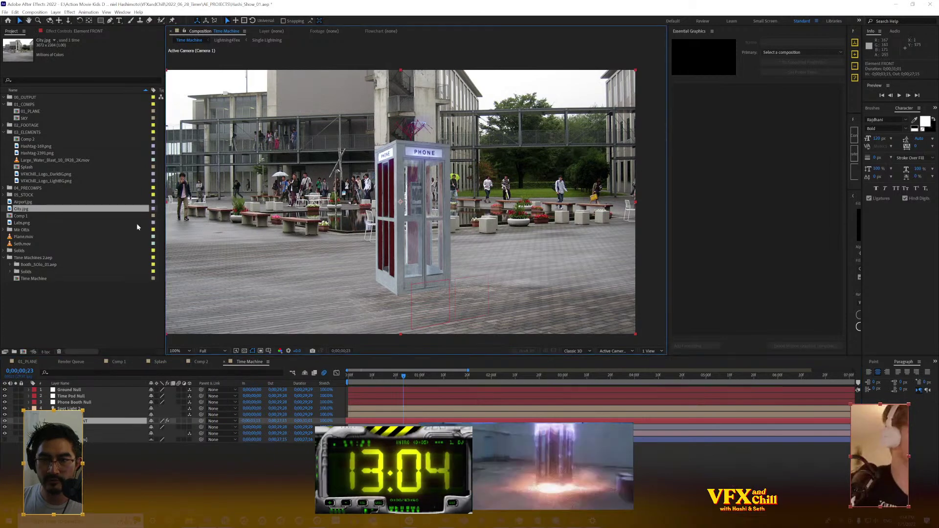
double_click(88, 331)
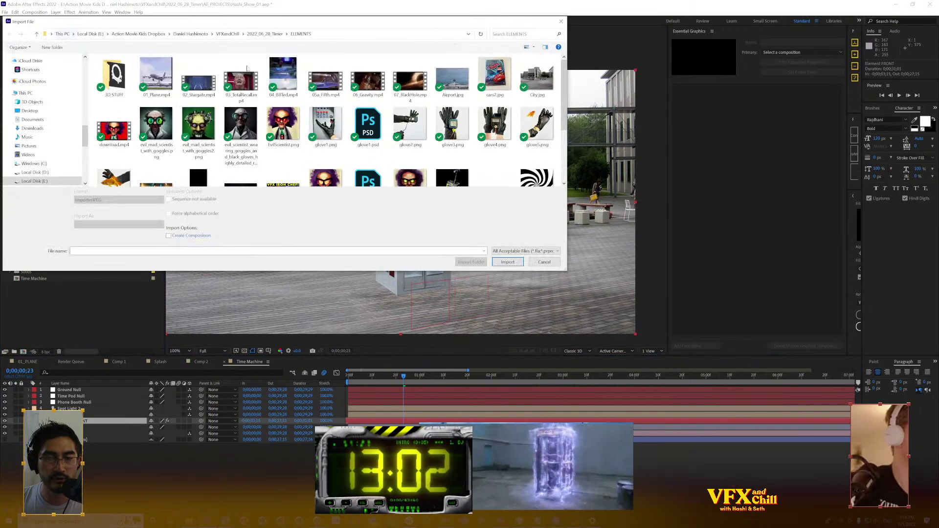
left_click(544, 262)
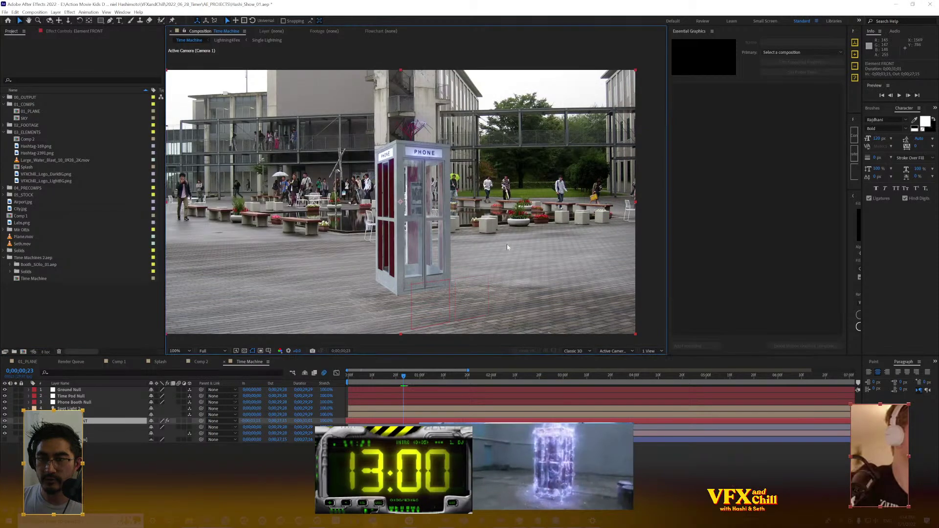
Apply the uni.Electrify effect from RG Universe Stylize to the Element FRONT layer
right_click(109, 417)
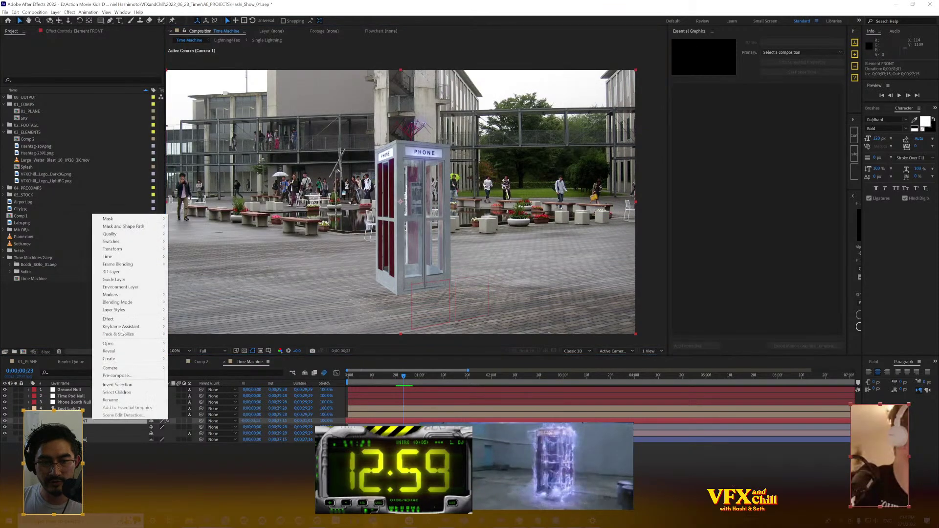
mouse_move(129, 319)
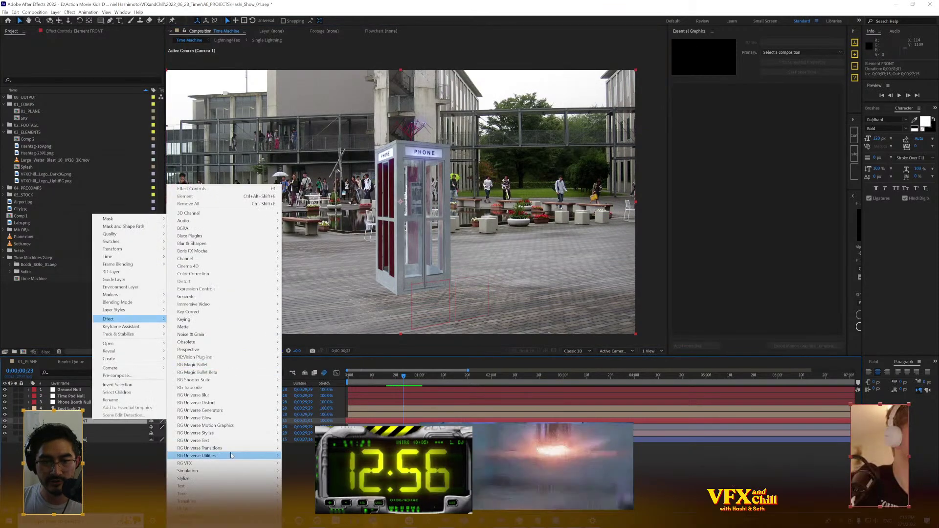
mouse_move(244, 464)
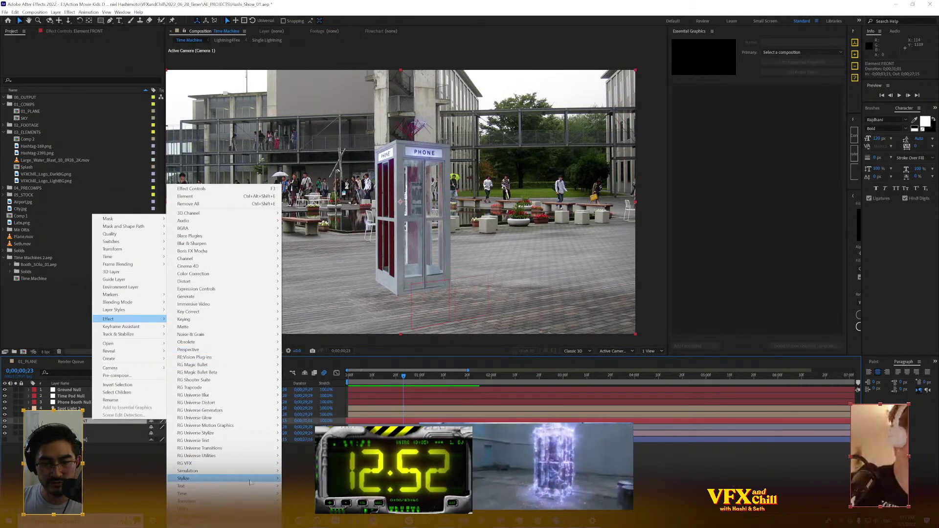
mouse_move(238, 400)
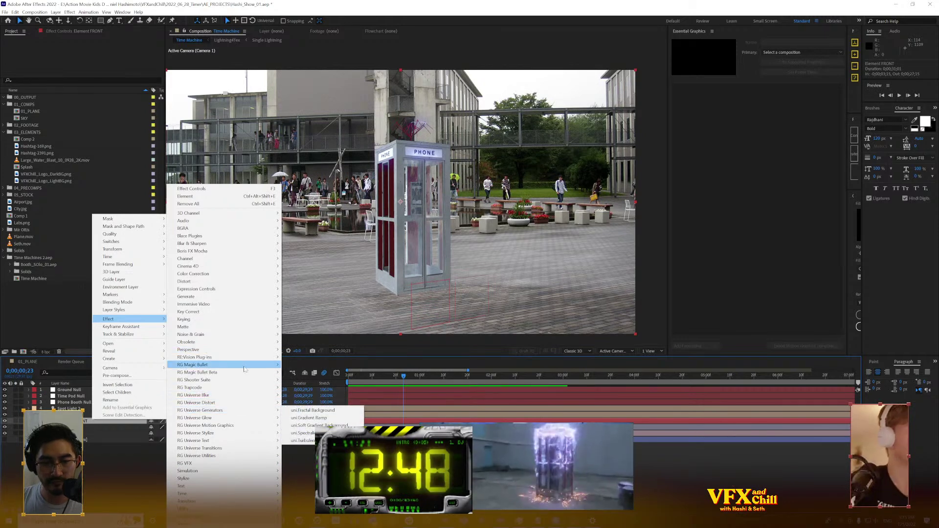
mouse_move(257, 436)
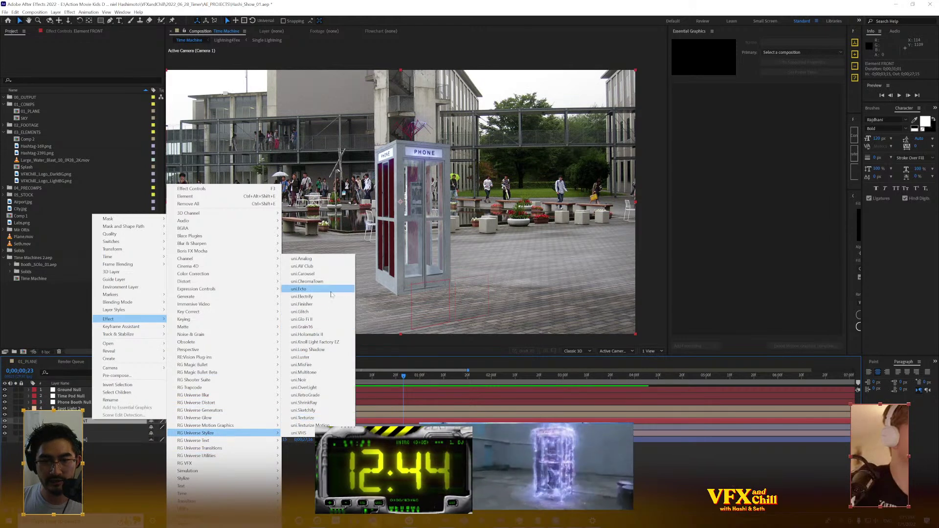
left_click(313, 296)
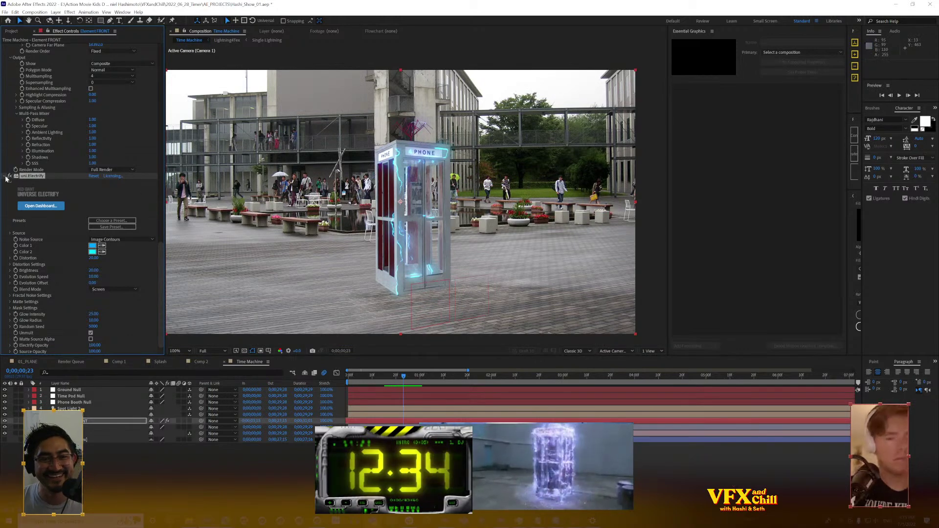
Examine the electric arcs on the phone booth up close and preview them across the first two seconds of the composition
scroll(363, 294, "down", 4)
scroll(365, 324, "up", 4)
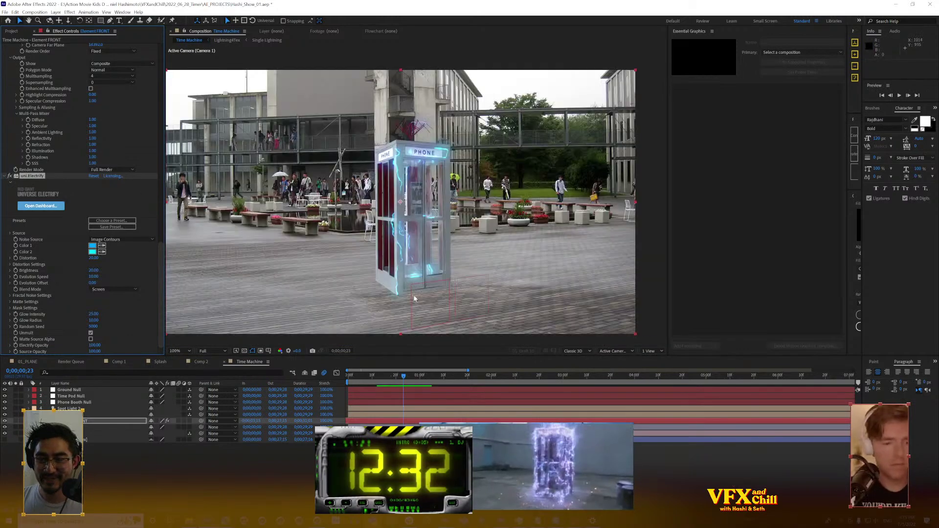
scroll(416, 194, "up", 2)
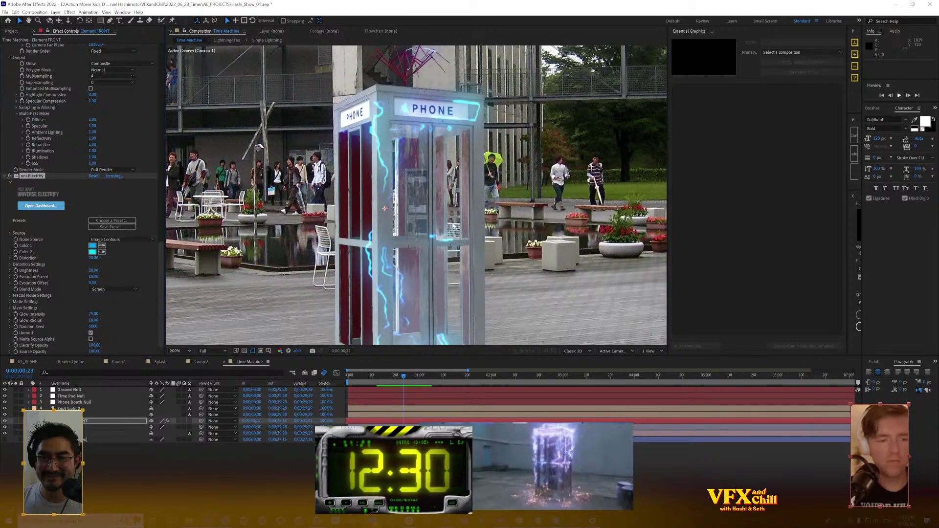
key("space")
scroll(445, 230, "down", 2)
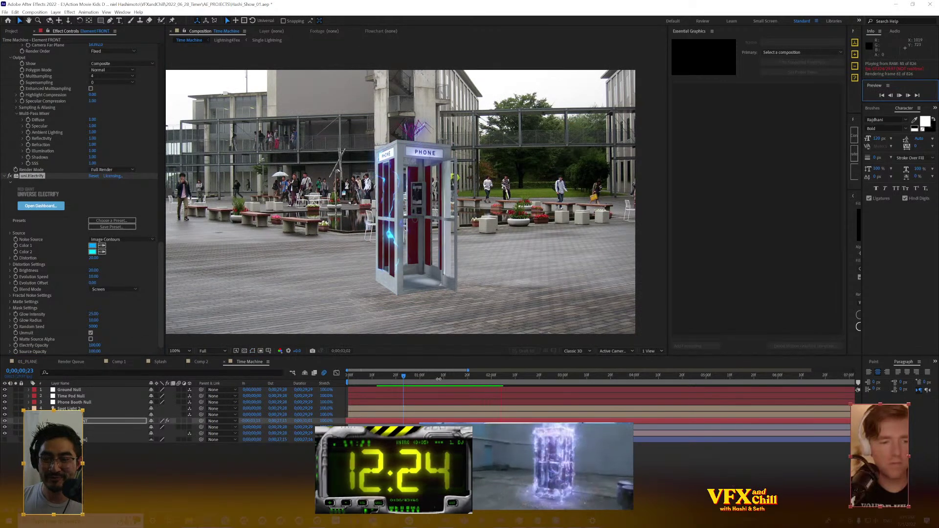
key("space")
left_click(421, 378)
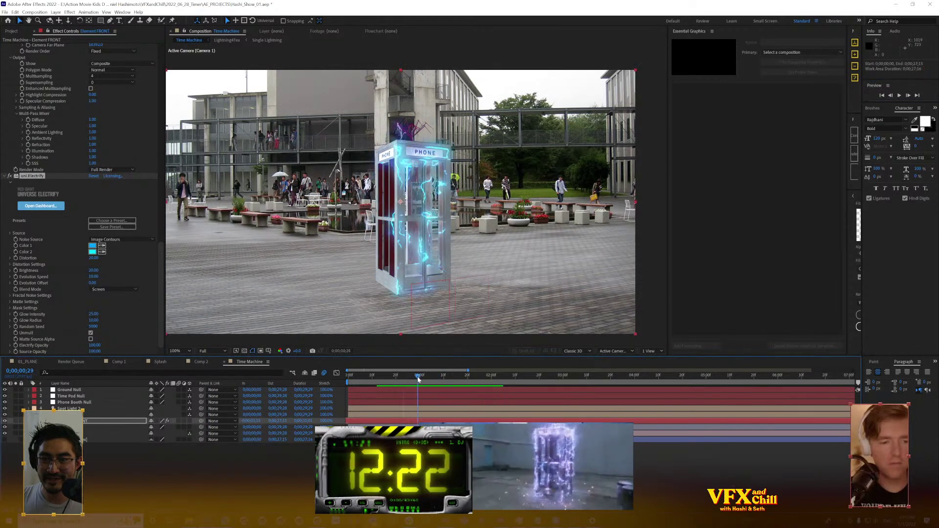
key("Page_Down")
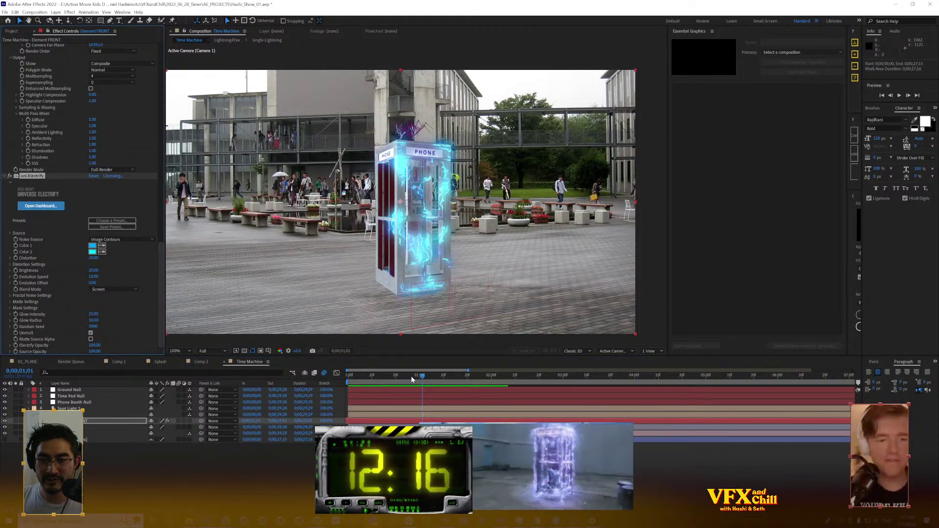
left_click(370, 376)
left_click(420, 377)
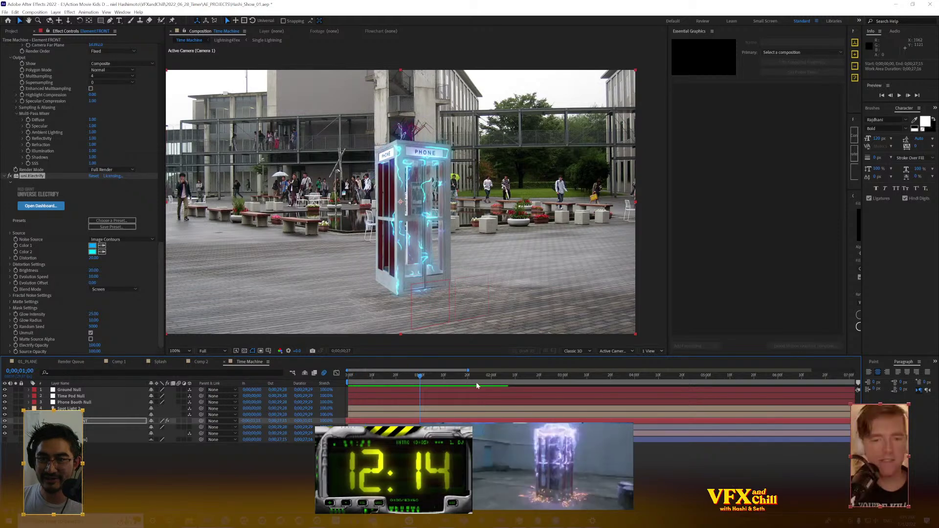
left_click_drag(476, 383, 326, 403)
key("space")
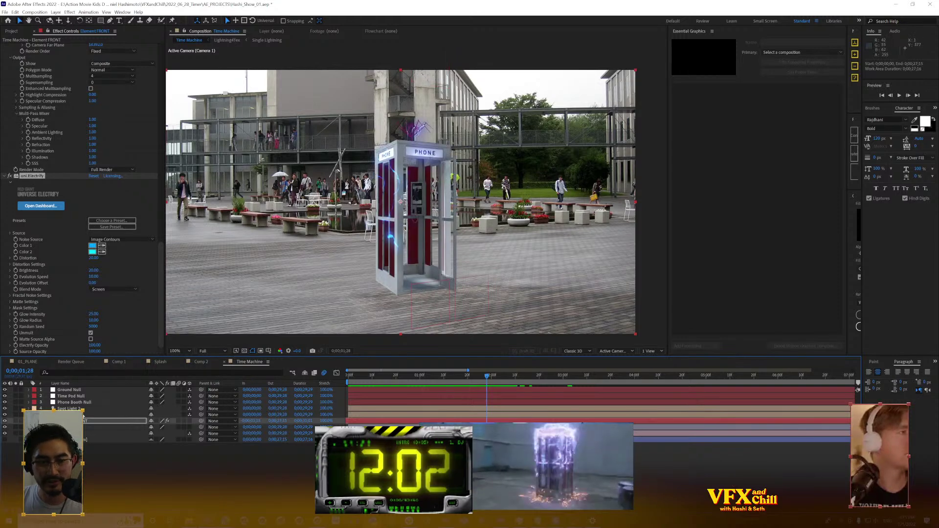
Select the Element FRONT layer and its Element effect
left_click(68, 414)
left_click(68, 421)
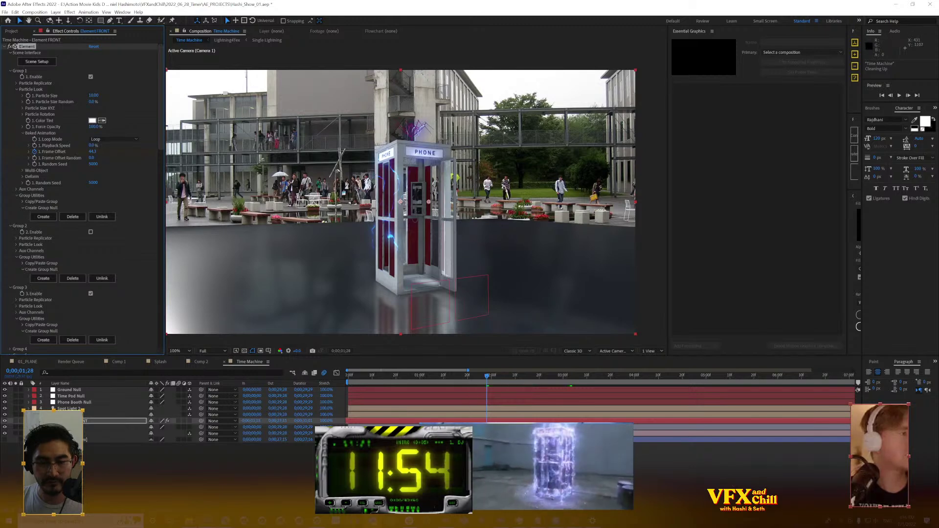
left_click(83, 419)
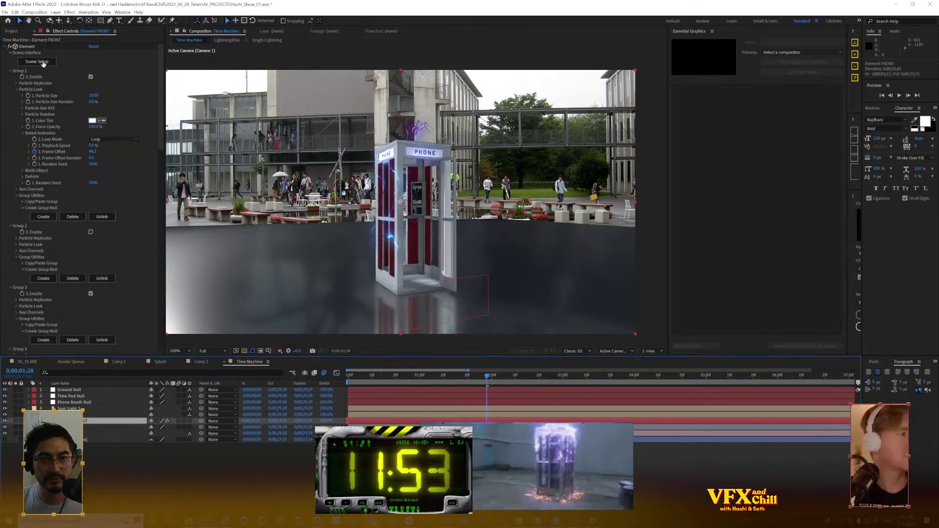
left_click(27, 46)
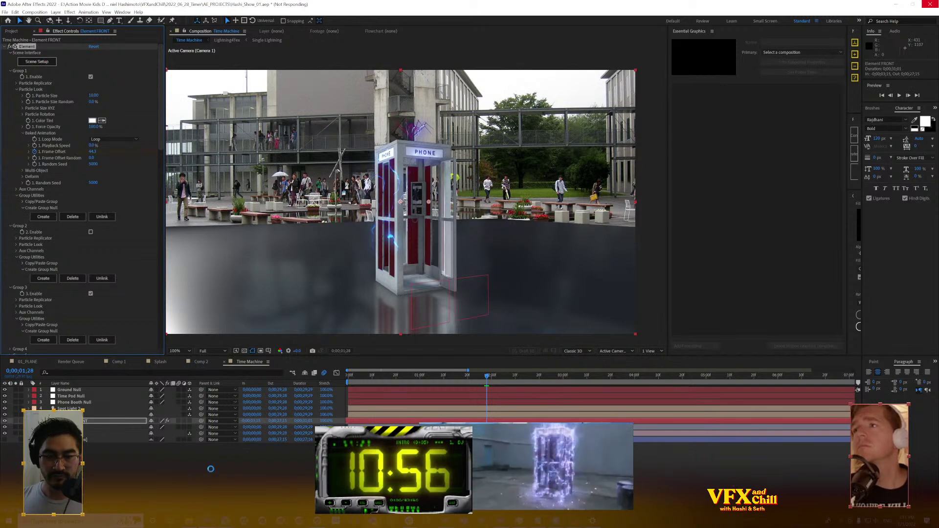
Try to force-quit the unresponsive After Effects by finding Kill_AE.bat in the Windows search and running it
mouse_move(206, 520)
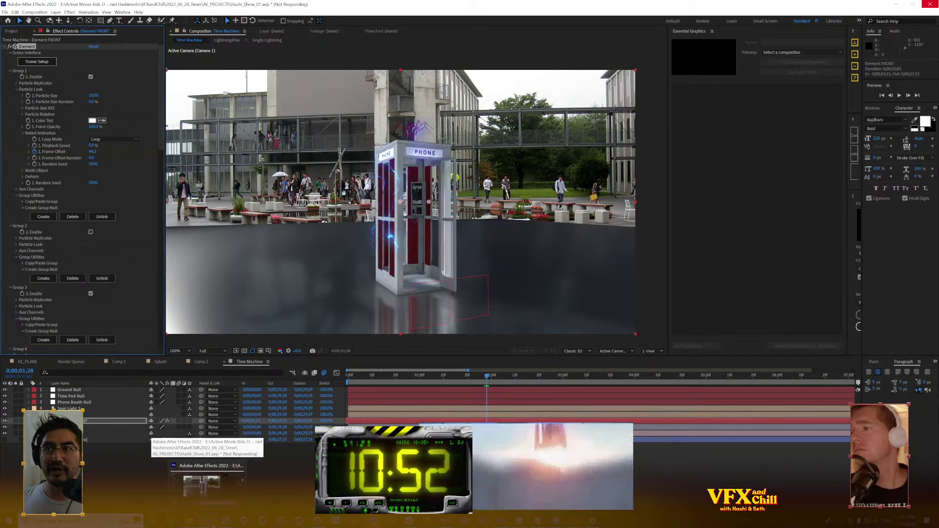
right_click(206, 519)
key("super+s")
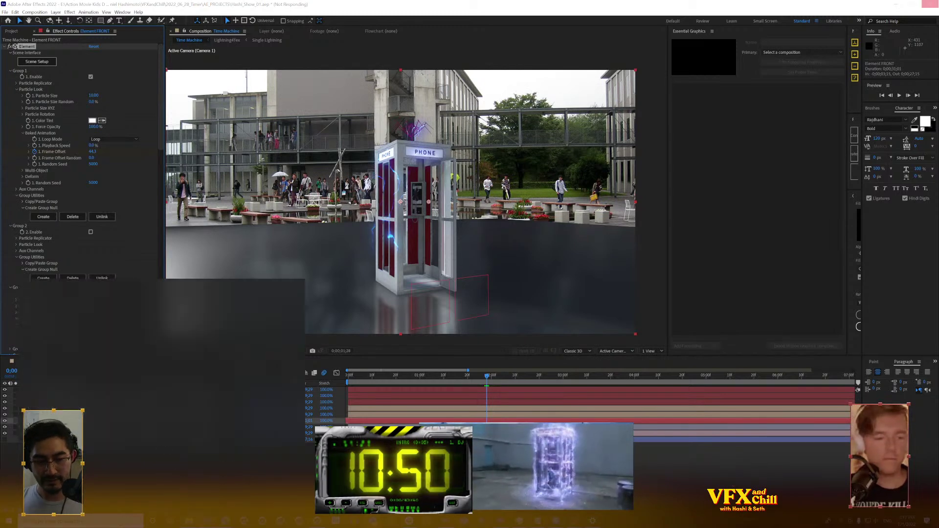
type("ki")
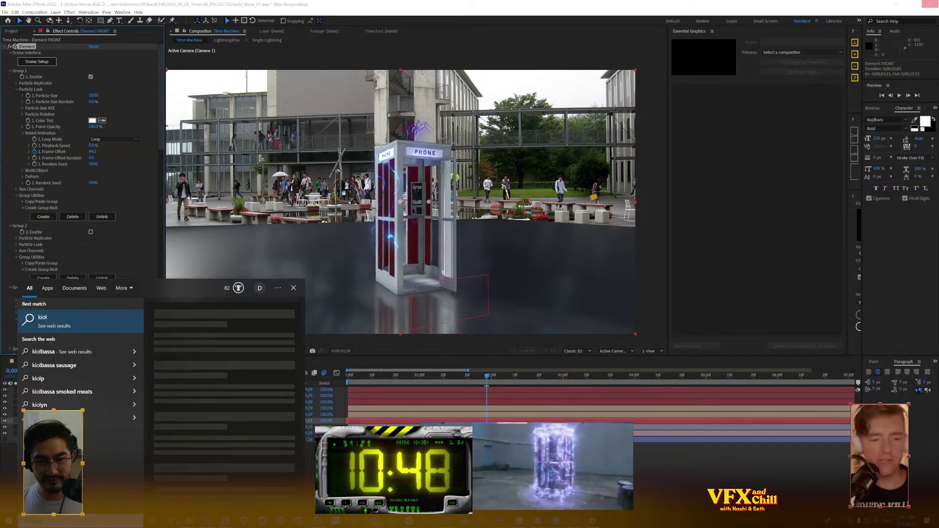
type("ll")
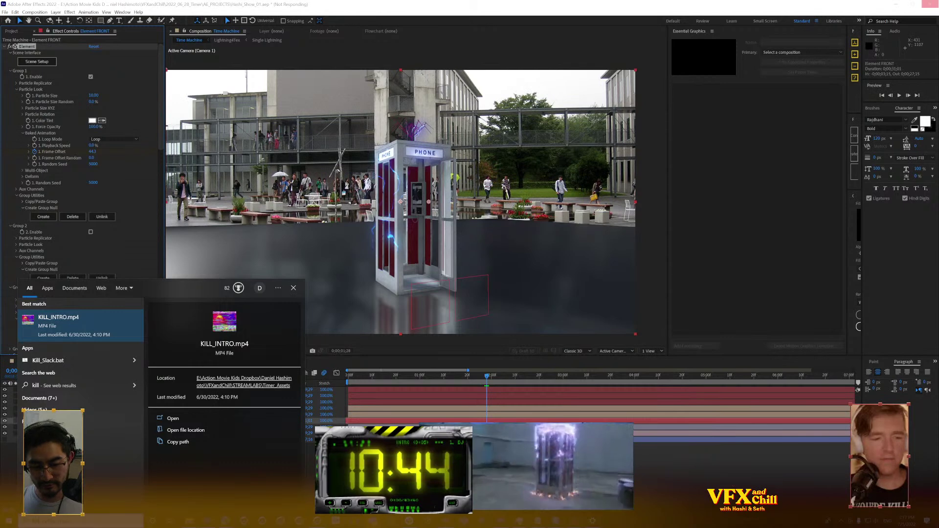
type("_a")
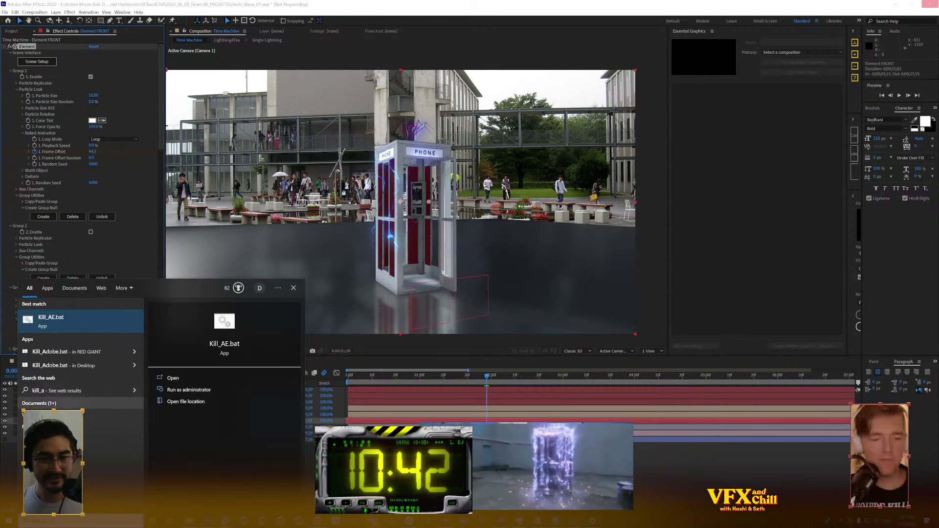
left_click(80, 316)
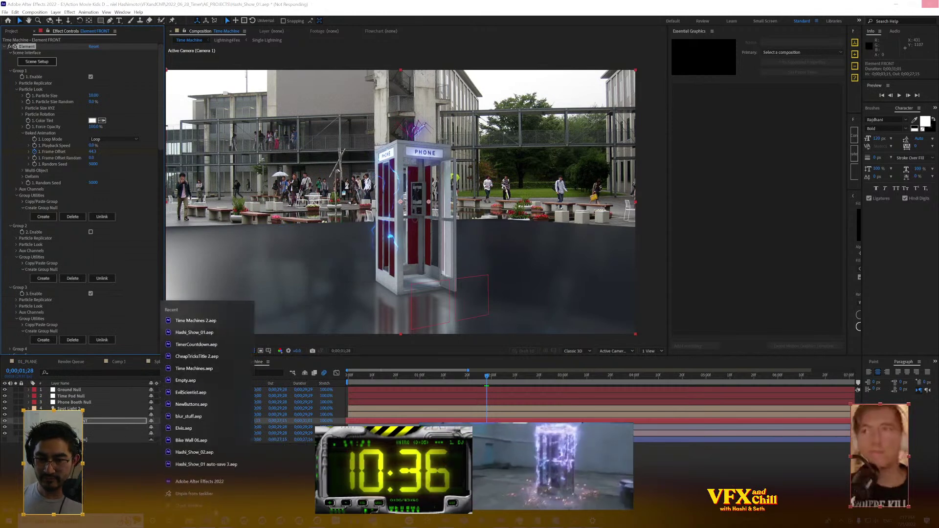
End the unresponsive After Effects process and choose to close the program instead of waiting
right_click(621, 522)
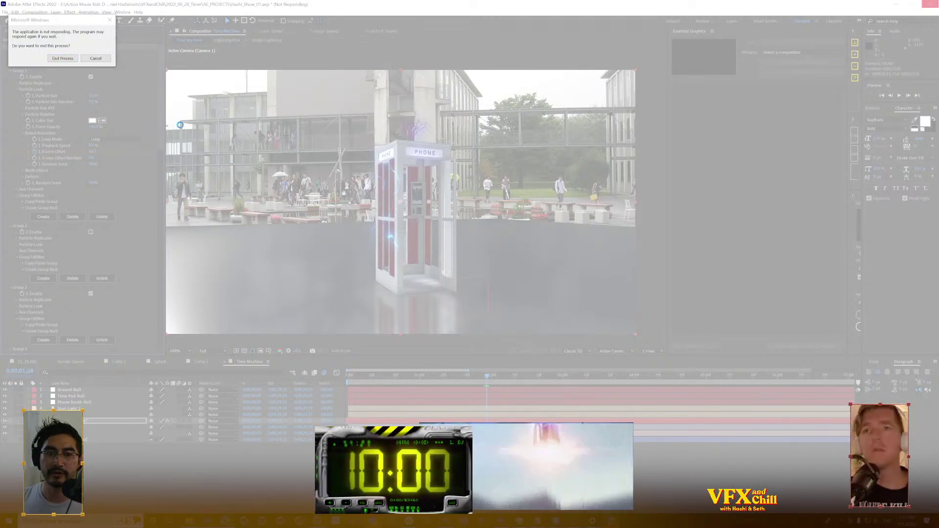
left_click_drag(94, 23, 167, 151)
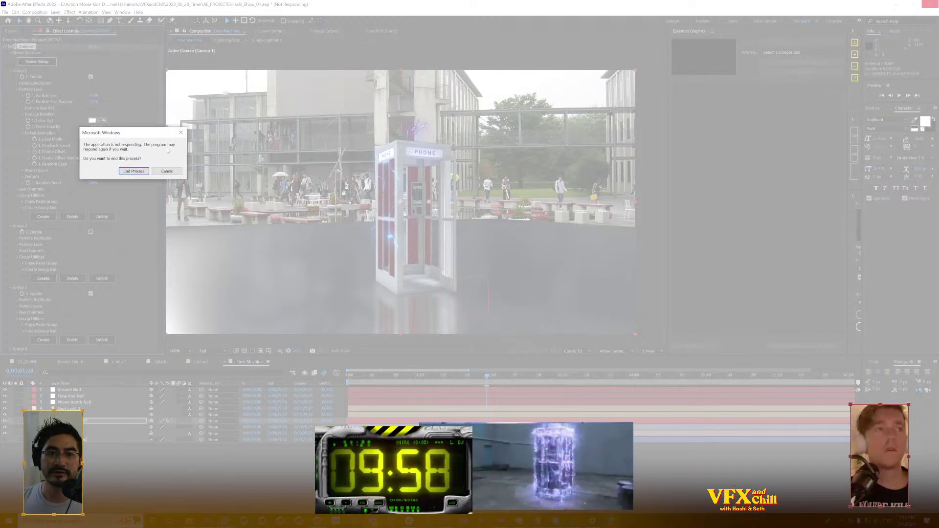
left_click(137, 172)
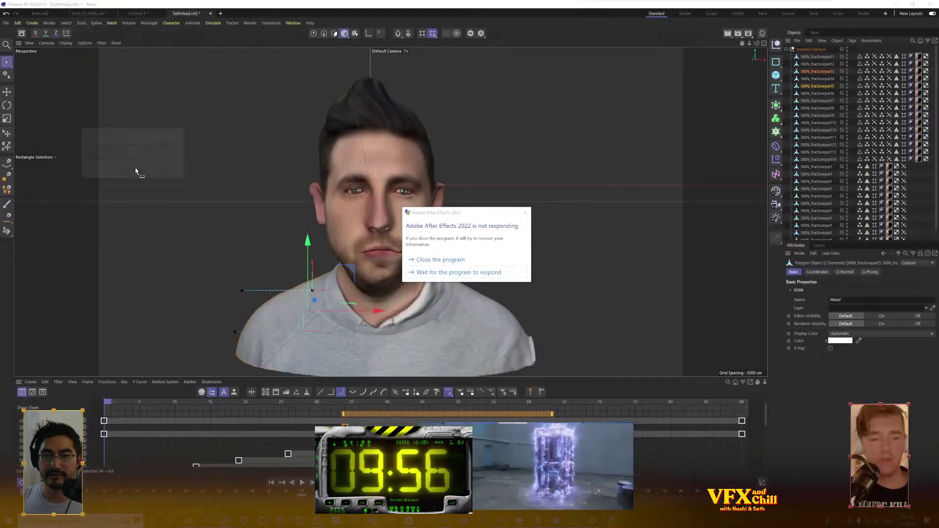
left_click(453, 263)
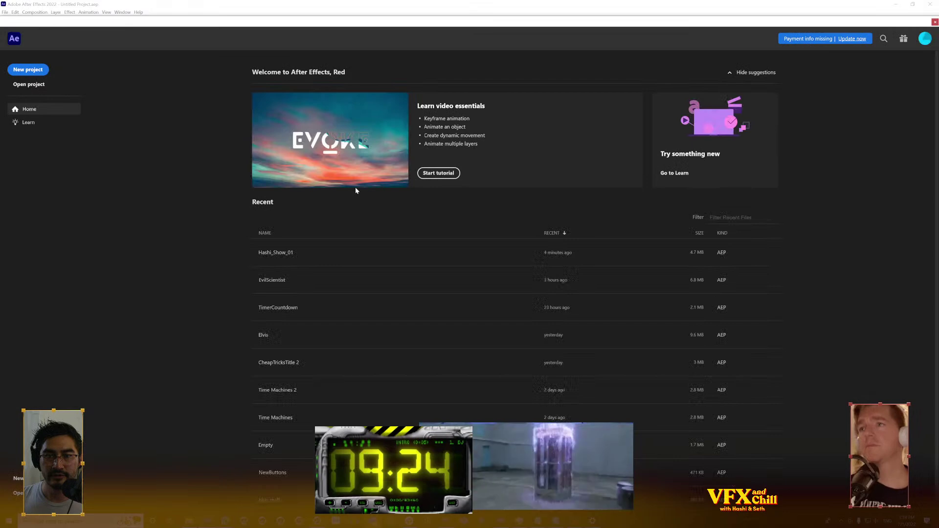
Reopen Hashi_Show_01.aep from the AE_PROJECTS folder of 2022_06_28_Timer and select the Element FRONT layer
left_click(33, 87)
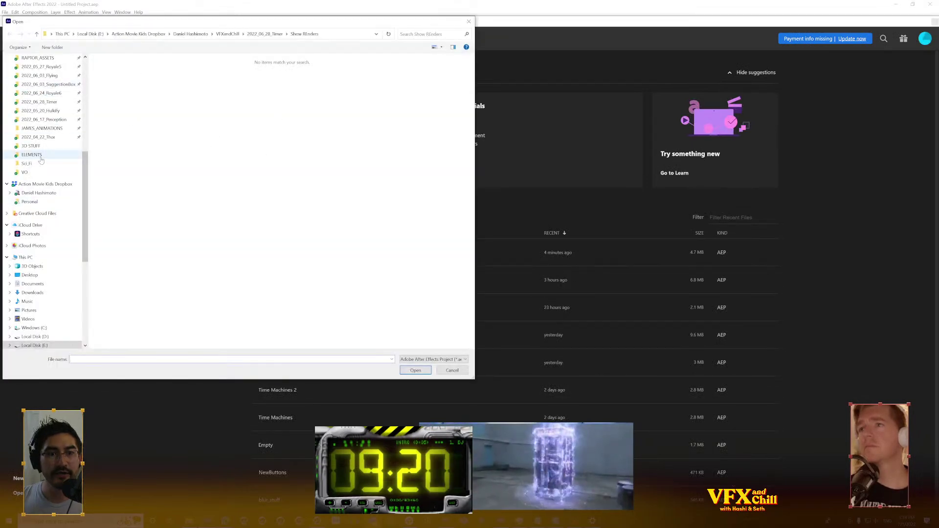
left_click(267, 35)
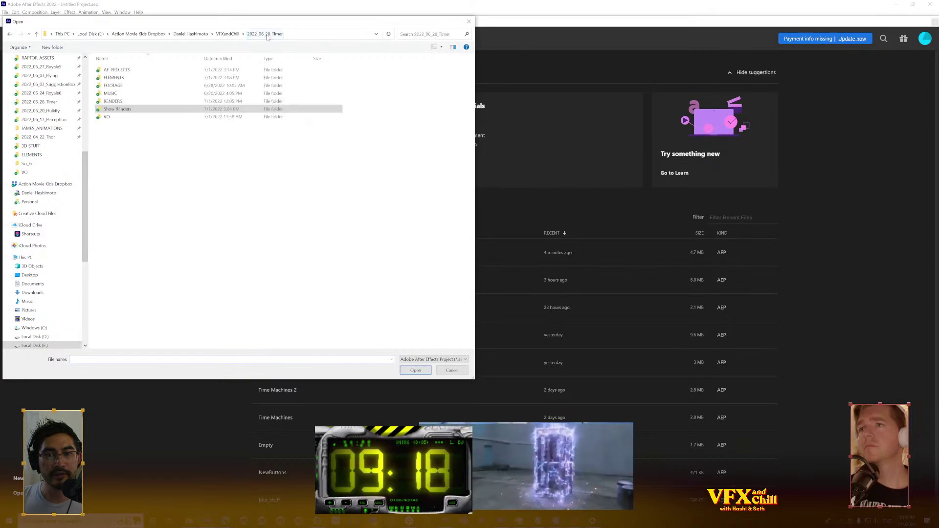
double_click(124, 72)
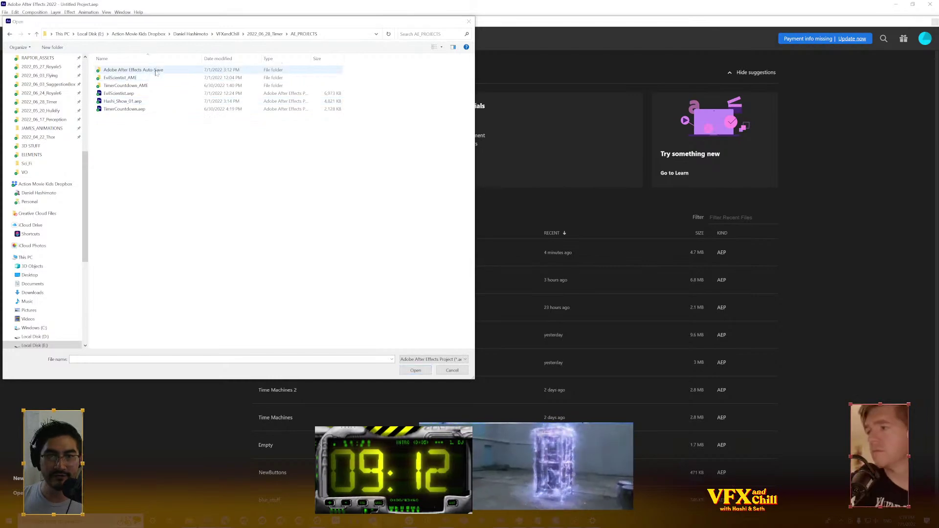
double_click(154, 102)
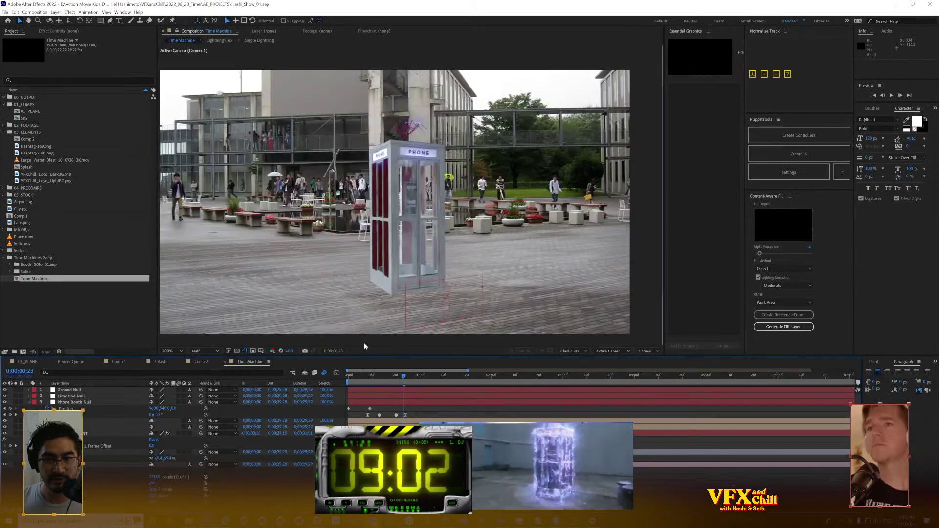
left_click(84, 434)
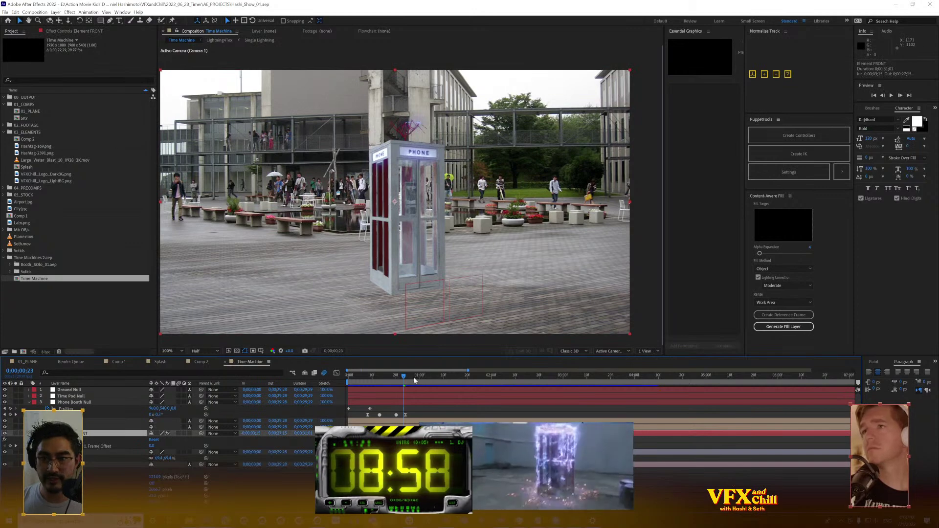
double_click(65, 303)
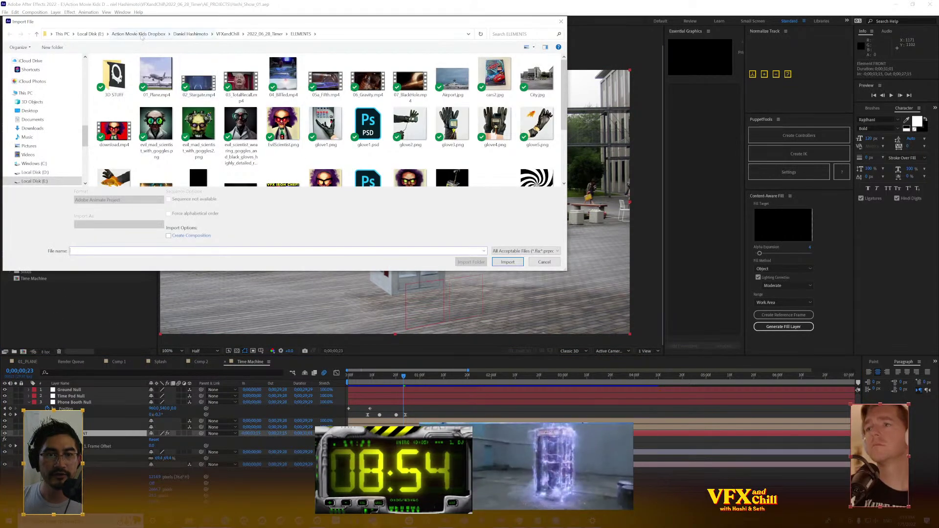
left_click(138, 34)
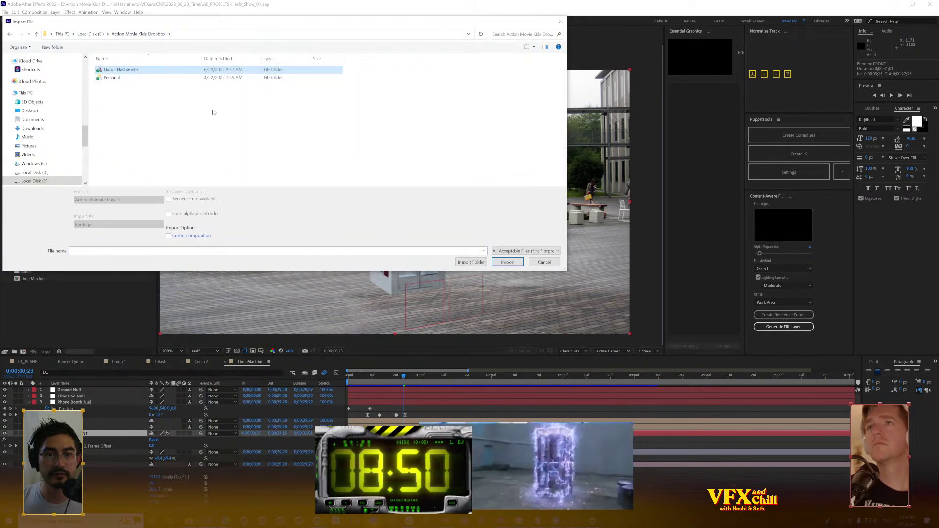
key("Return")
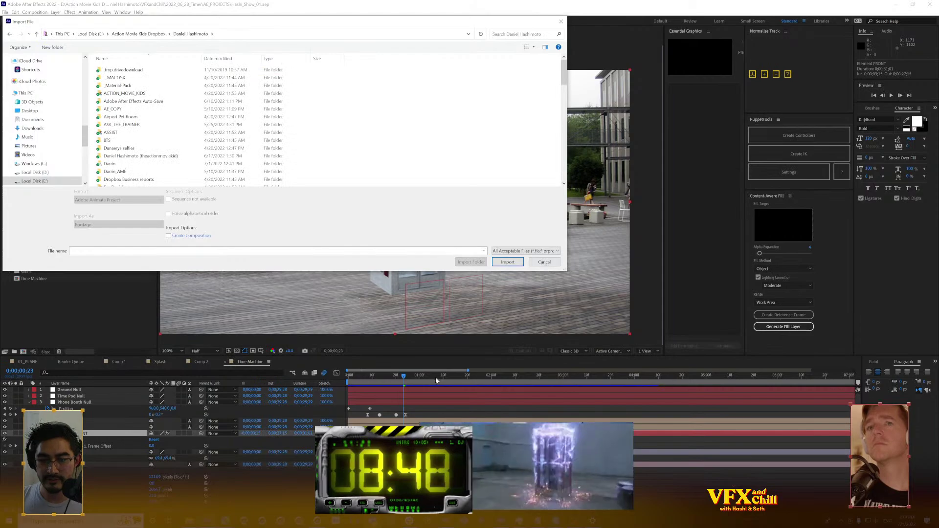
key("Escape")
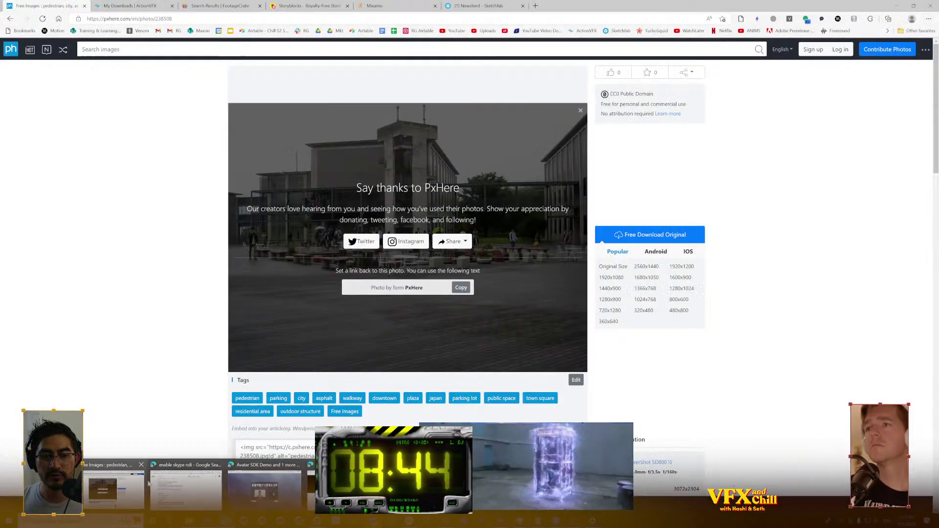
Switch to the browser, close the Large Water Blast 10 preview in the ActionVFX downloads, and open the 2K files of the FREE - Dust Waves collection
left_click(117, 487)
left_click(130, 6)
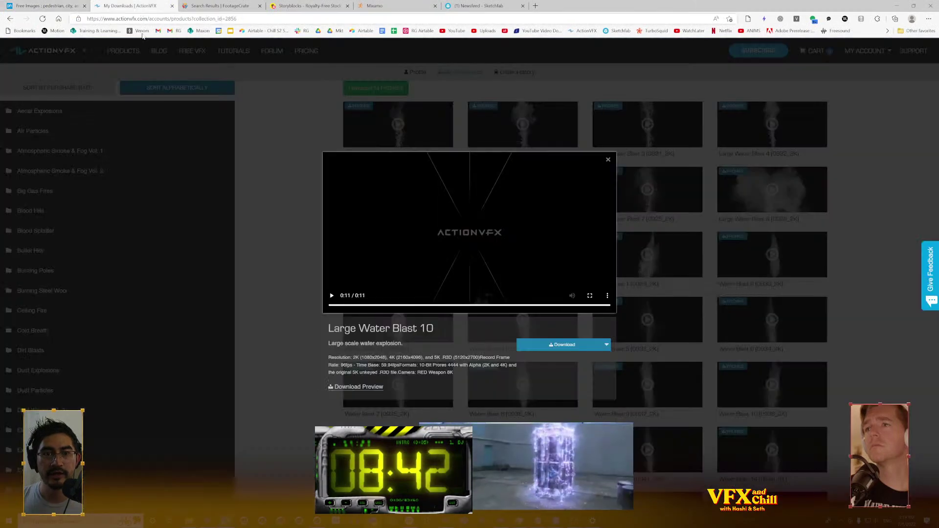
left_click(608, 160)
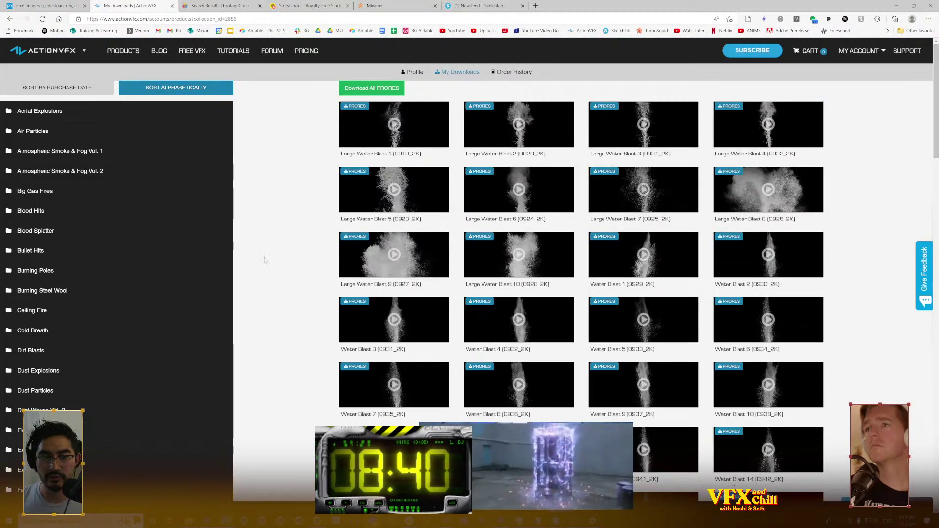
scroll(176, 298, "down", 10)
scroll(176, 298, "up", 10)
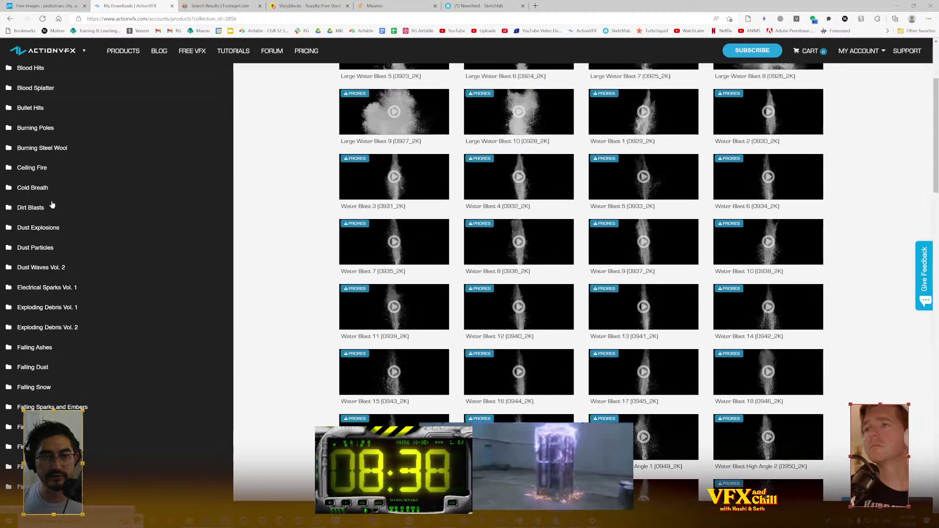
left_click(52, 269)
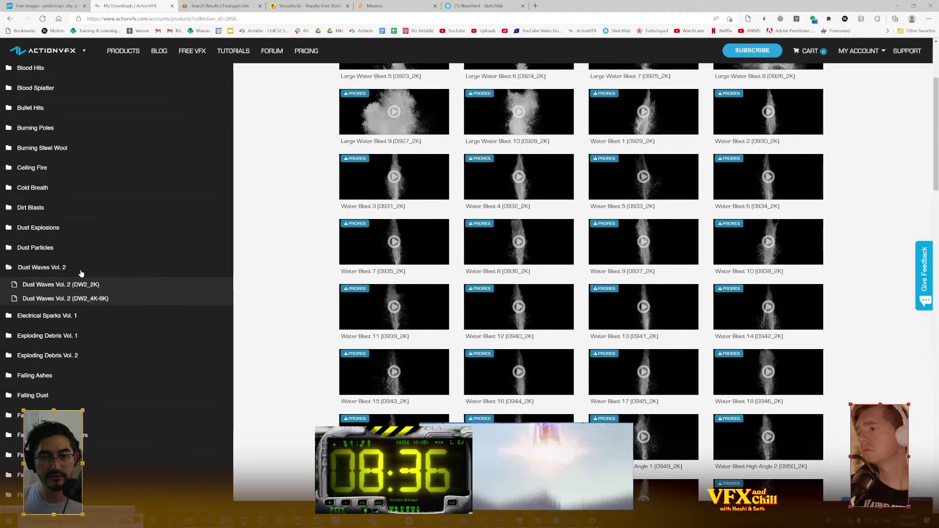
scroll(82, 286, "down", 6)
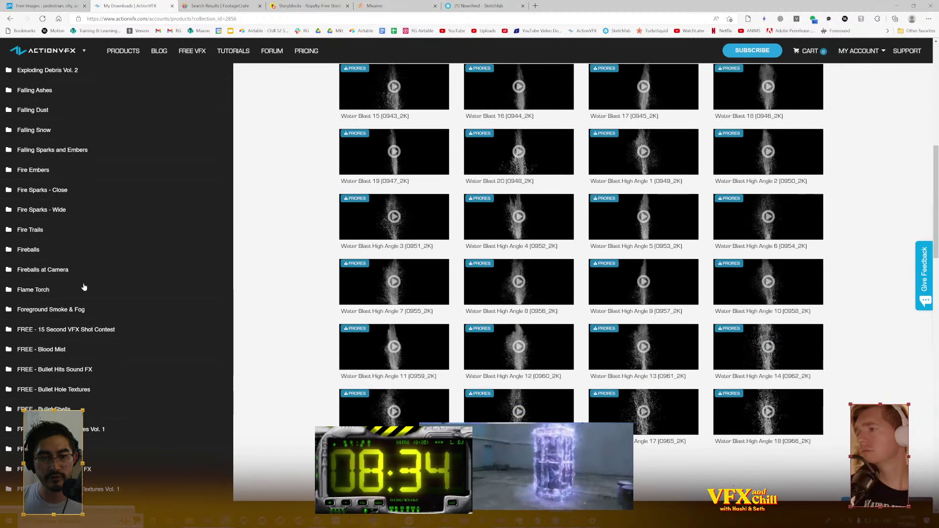
scroll(84, 287, "down", 4)
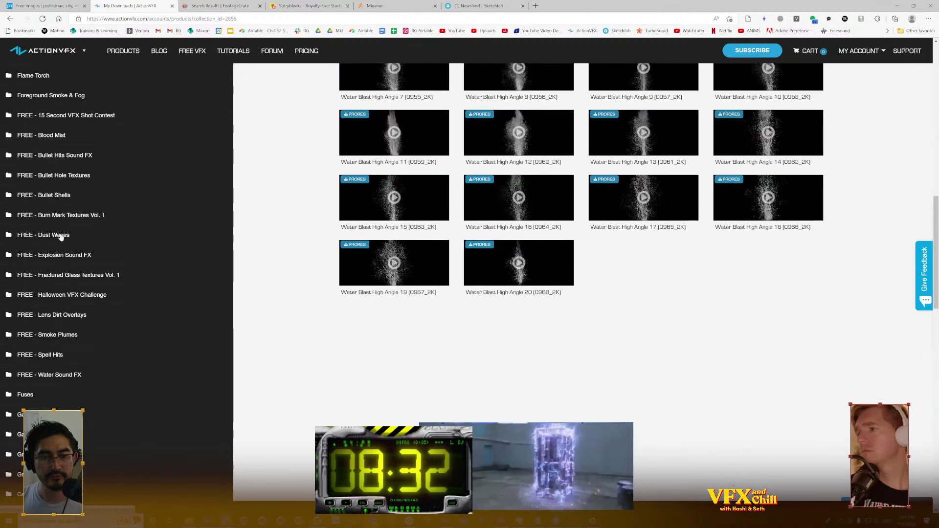
left_click(123, 236)
left_click(64, 253)
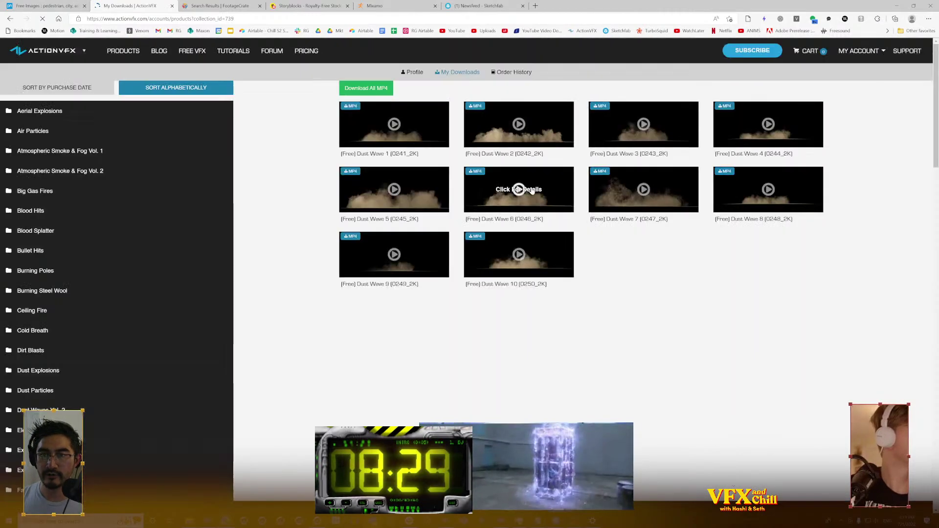
Download (Free) Dust Wave 1 as MP4 and save it in the ELEMENTS folder as DustWave_0241_2K.mp4
mouse_move(396, 126)
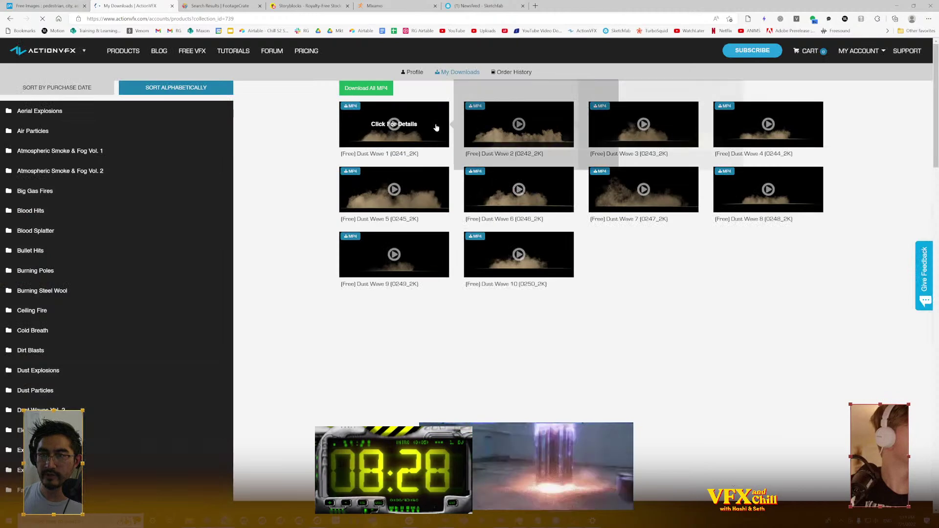
left_click(394, 125)
left_click(559, 354)
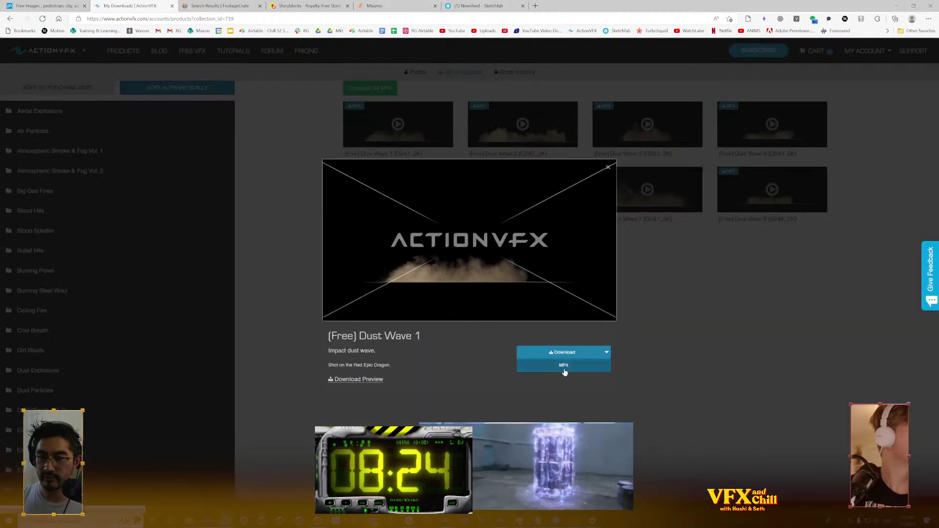
left_click(562, 369)
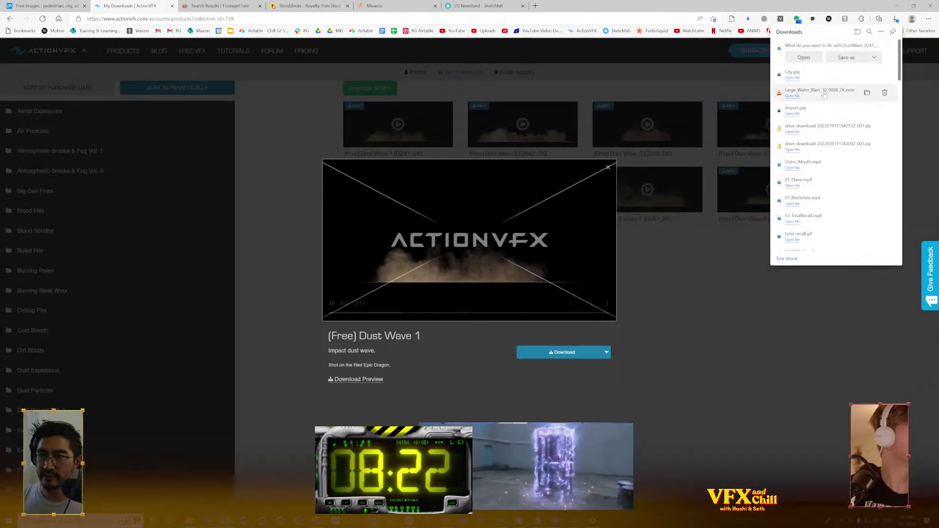
left_click(847, 58)
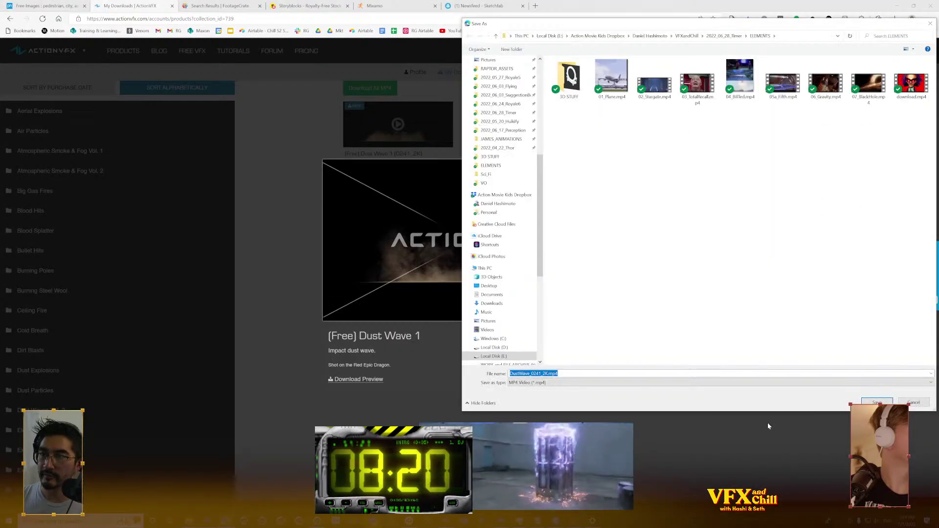
left_click(877, 402)
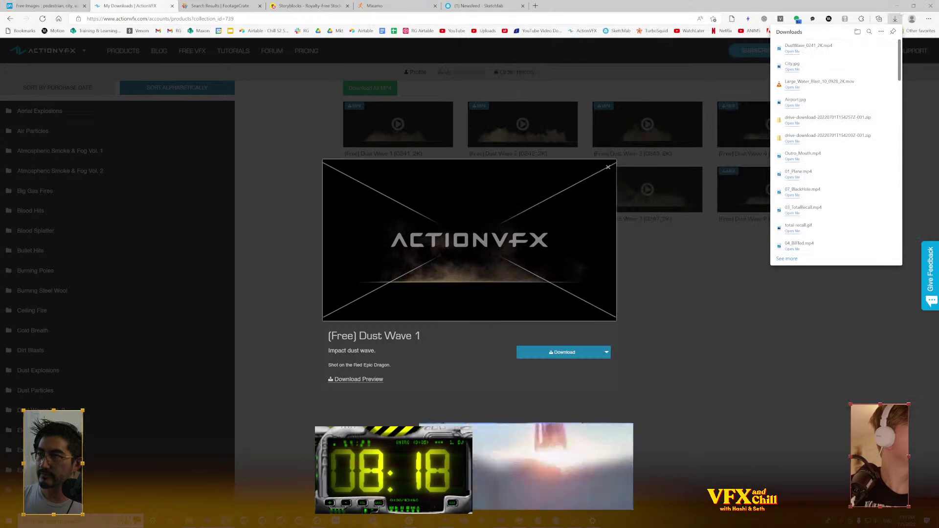
Switch to After Effects, import DustWave_0241_2K.mp4, and add it above the other Time Machine layers, starting around the booth's landing
key("alt+Tab")
double_click(83, 291)
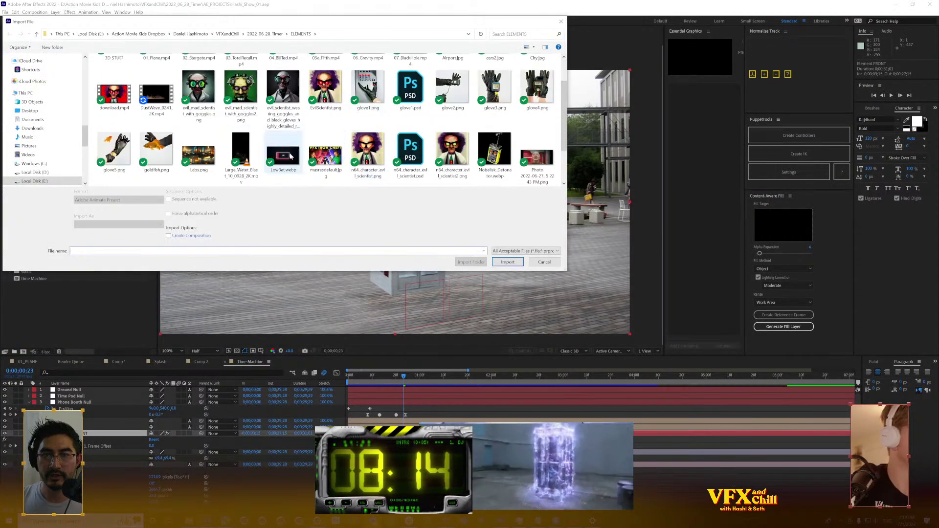
double_click(156, 131)
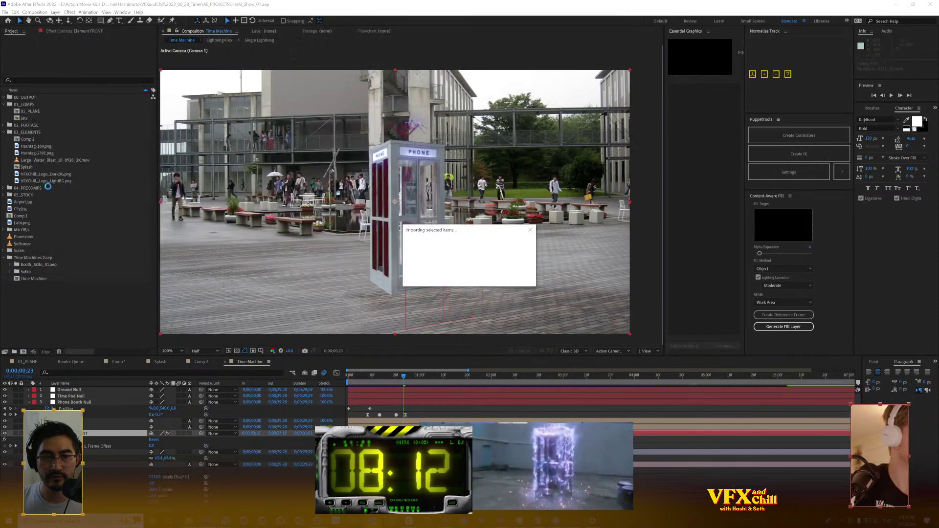
left_click_drag(33, 224, 393, 207)
left_click_drag(362, 390, 416, 382)
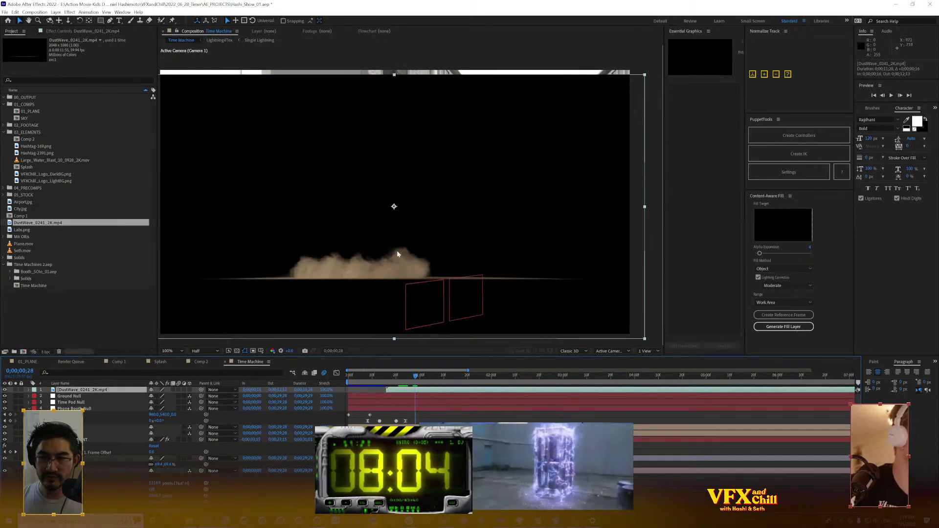
Enable time remapping on the dust wave layer, add a keyframe at 0;00;00;28, move the first keyframe to 0;00;00;22, and preview the timing
key("ctrl+alt+t")
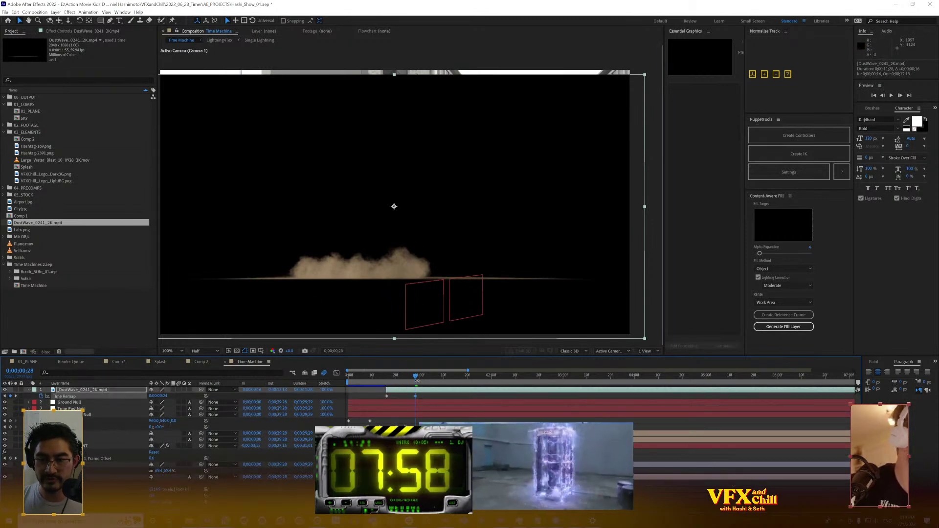
left_click_drag(416, 377, 400, 397)
left_click(403, 378)
key("space")
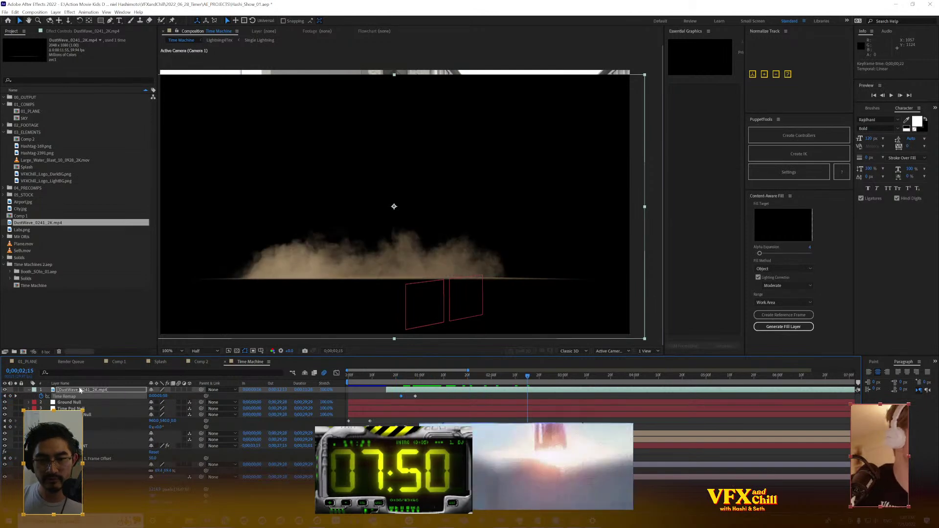
Apply the Set Matte effect to the dust wave layer and use its luminance as the matte
left_click(368, 264)
key("ctrl+space")
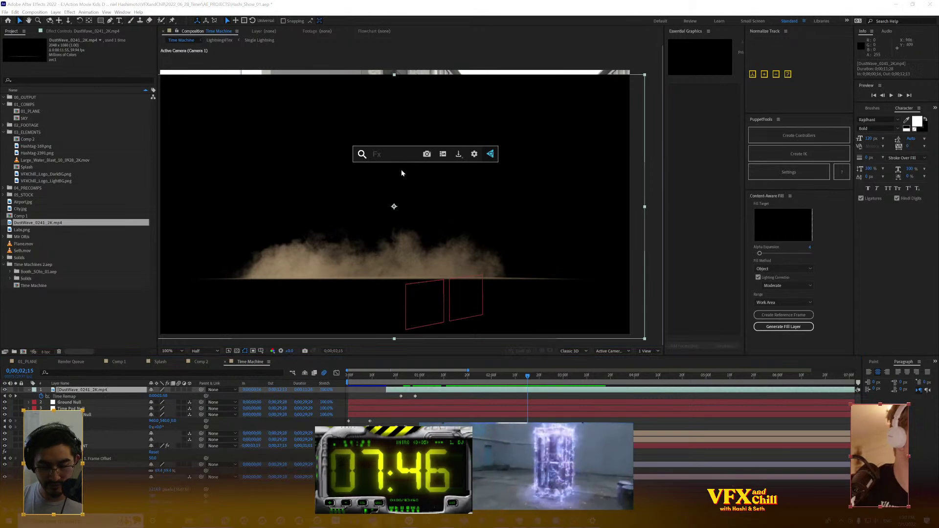
type("set")
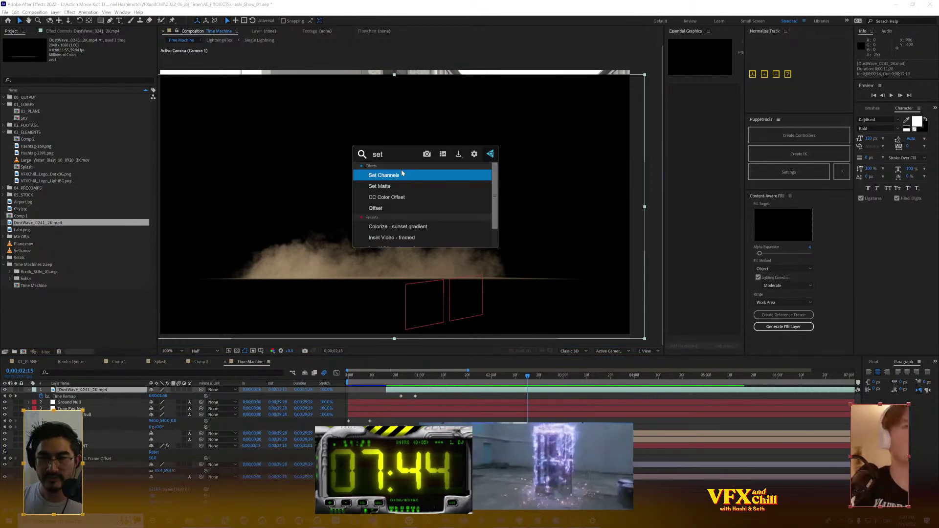
left_click(399, 186)
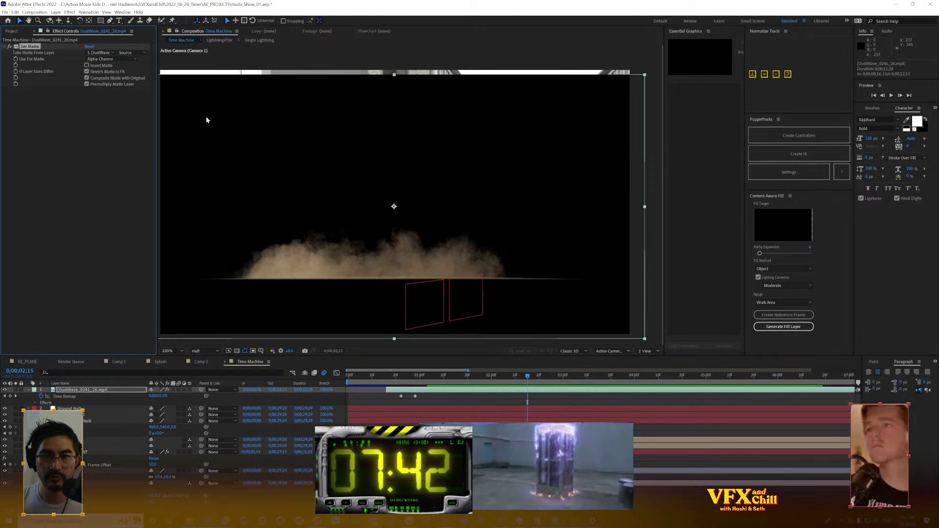
left_click(114, 58)
left_click(112, 97)
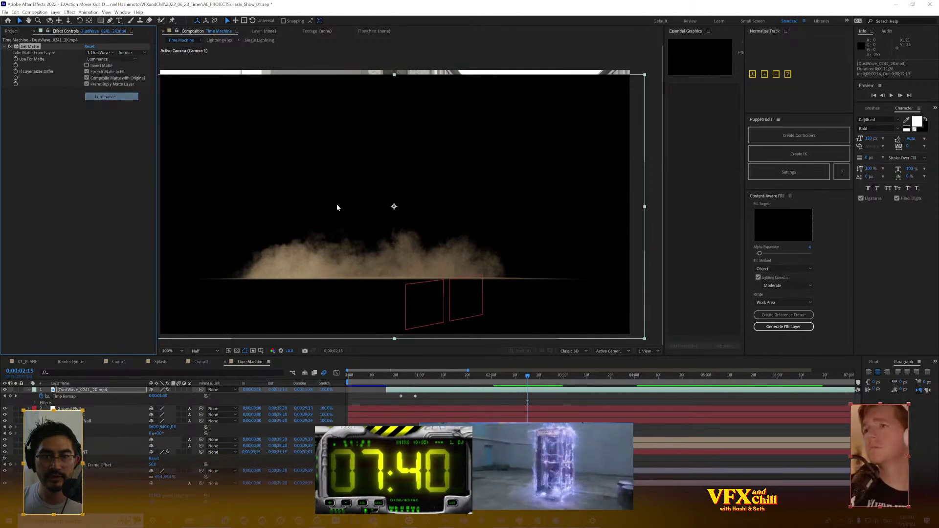
Move the dust to the booth's base and draw a closed Pen mask around the ground area in front of the booth
left_click_drag(362, 260, 385, 285)
left_click(111, 22)
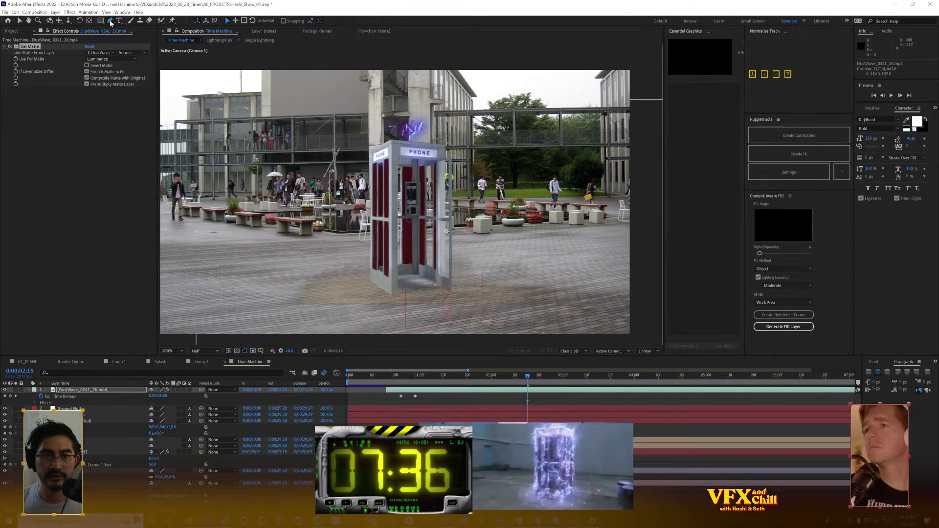
scroll(423, 258, "down", 2)
left_click_drag(328, 256, 366, 248)
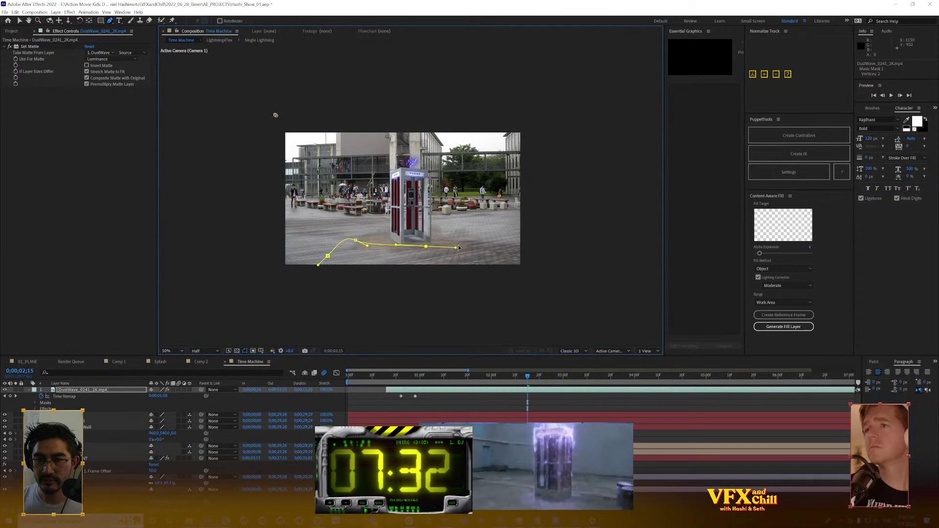
left_click(518, 246)
left_click(315, 274)
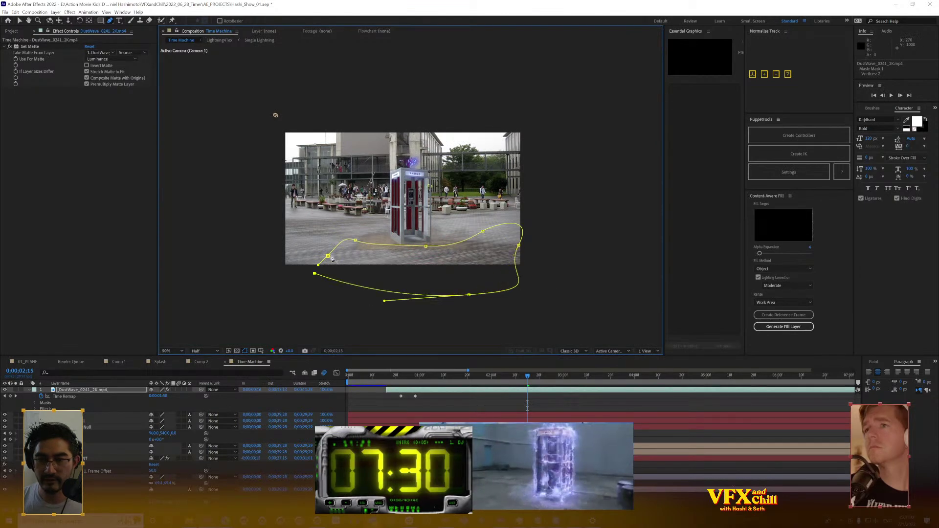
Set the dust layer's mask to Subtract and feather it by about 90 pixels
left_click(155, 396)
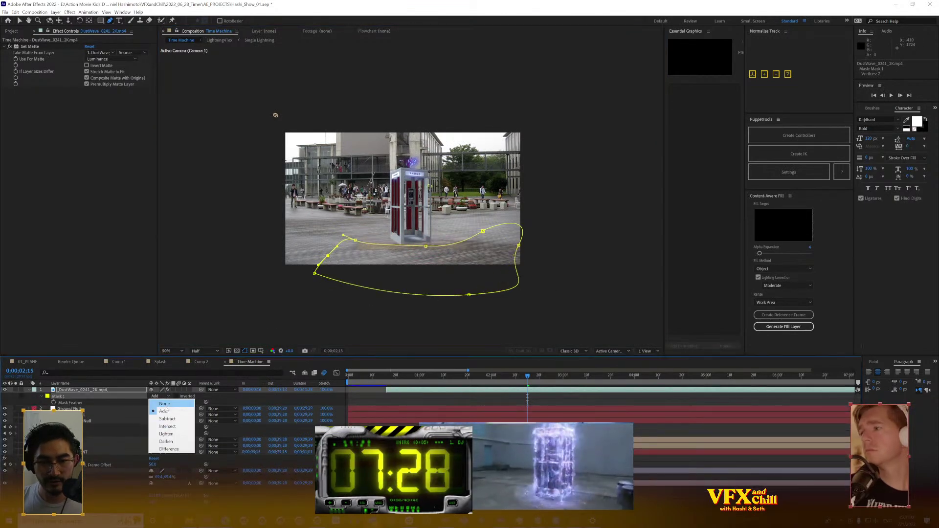
left_click(167, 419)
left_click_drag(188, 401, 198, 401)
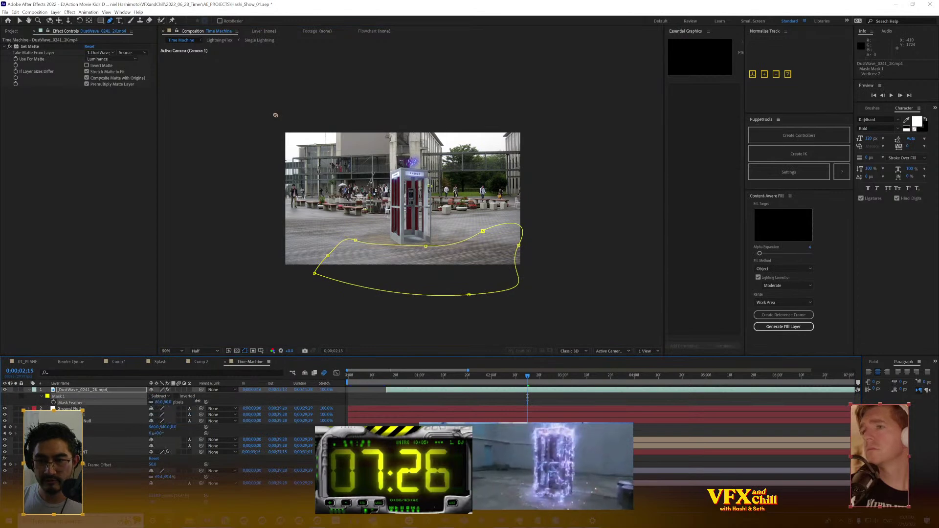
Shift the dust layer earlier to start at 0;00;00;02, nudge it slightly up and left at the booth's base, and preview the result
left_click(373, 375)
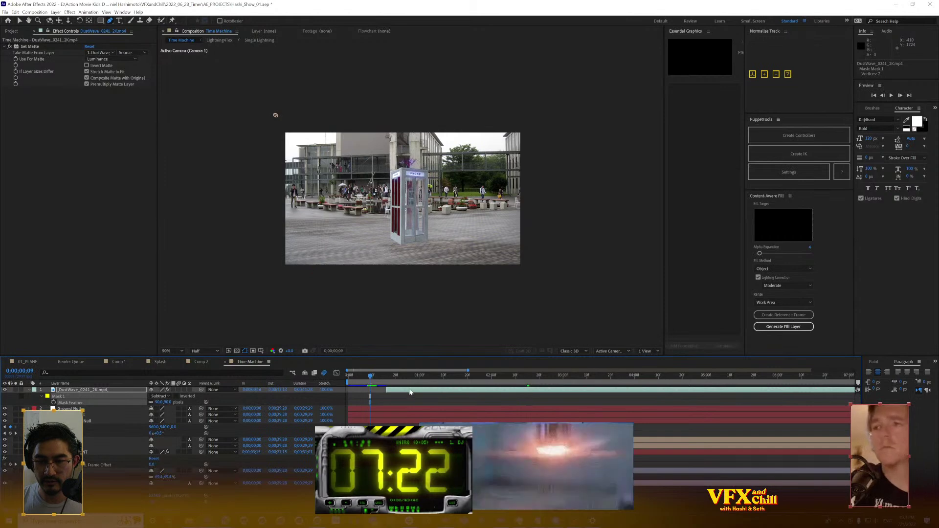
left_click_drag(411, 390, 377, 400)
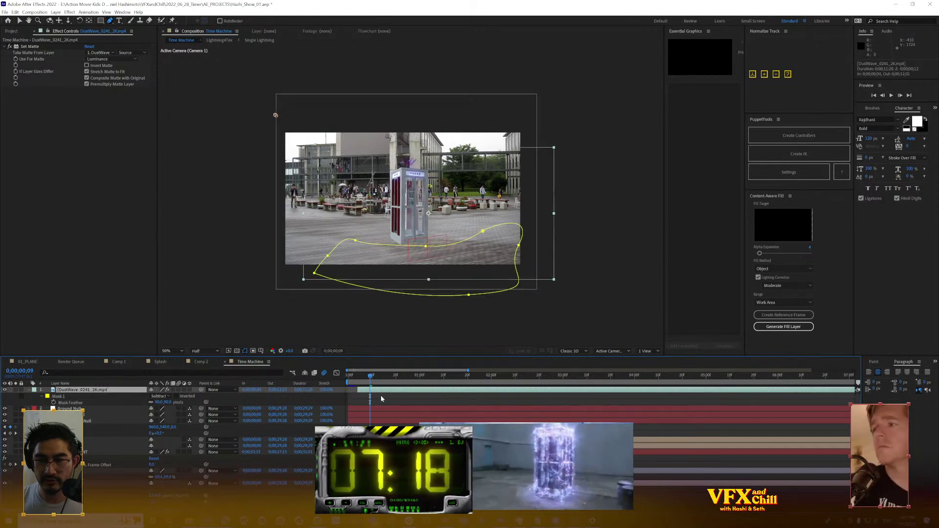
left_click(451, 274)
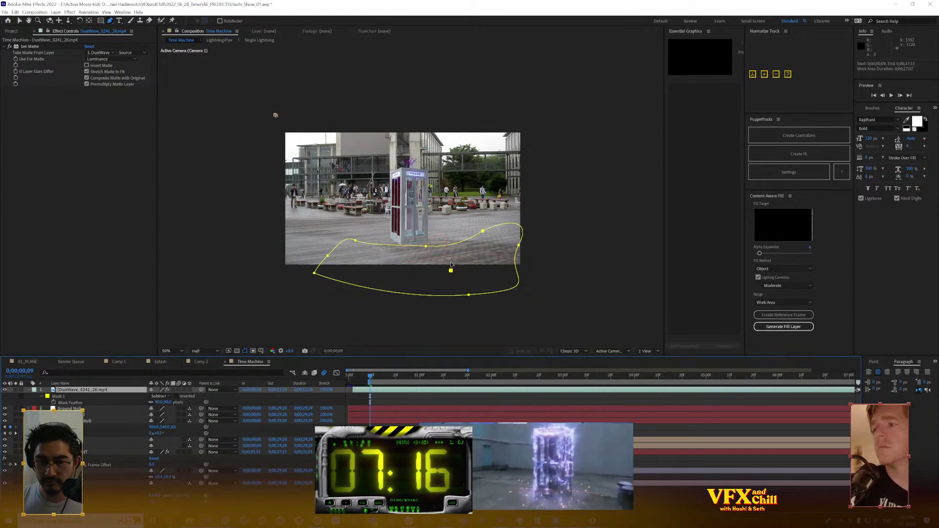
key("ctrl+z")
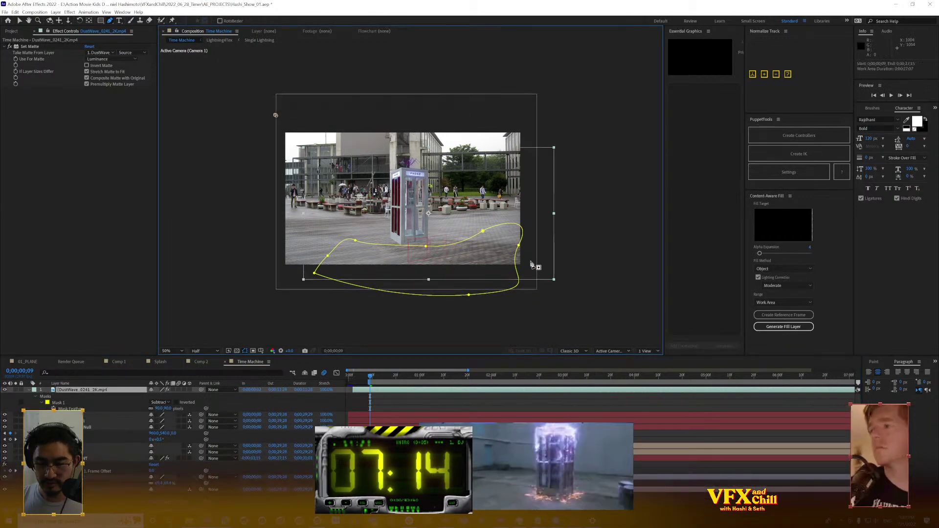
key("v")
left_click_drag(550, 267, 546, 263)
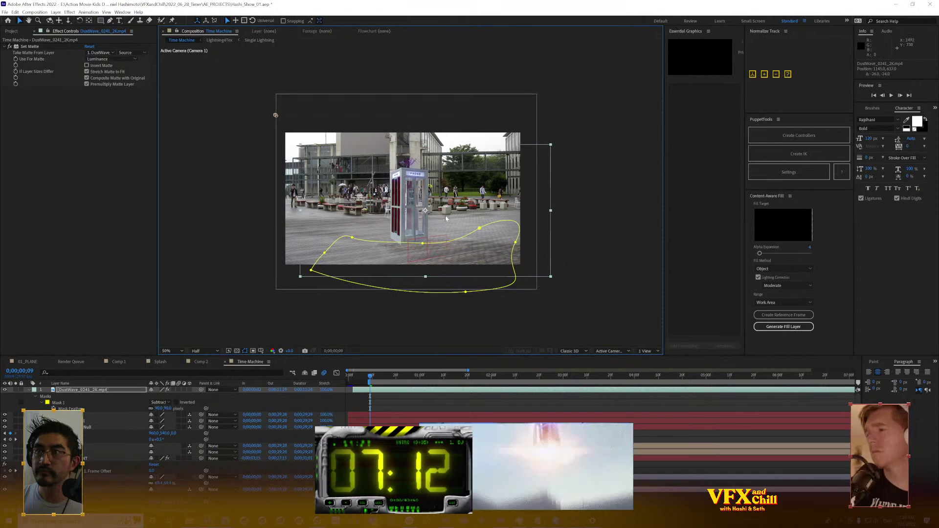
key("slash")
key("space")
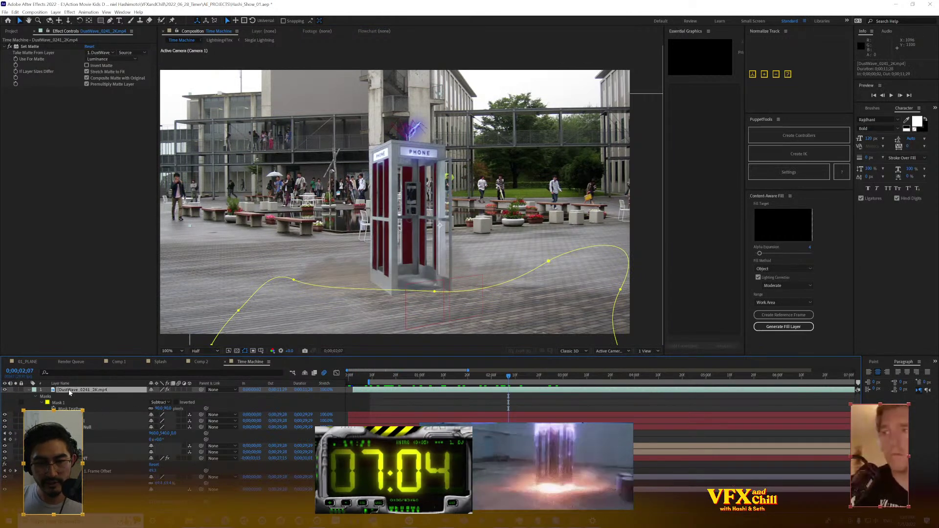
Apply a Fill effect to the dust wave layer with white (FFFFFF) and adjust the mask point at the booth's base
left_click(28, 390)
key("ctrl+space")
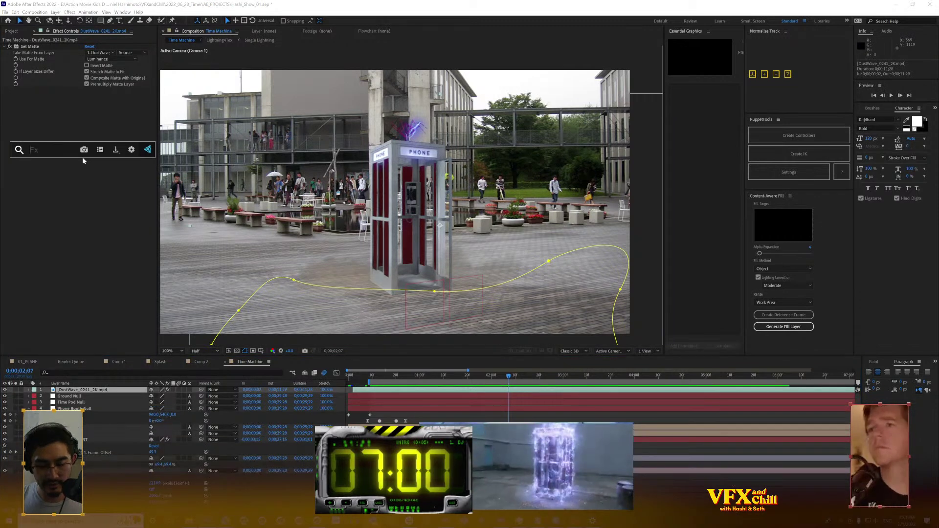
type("fill")
key("Return")
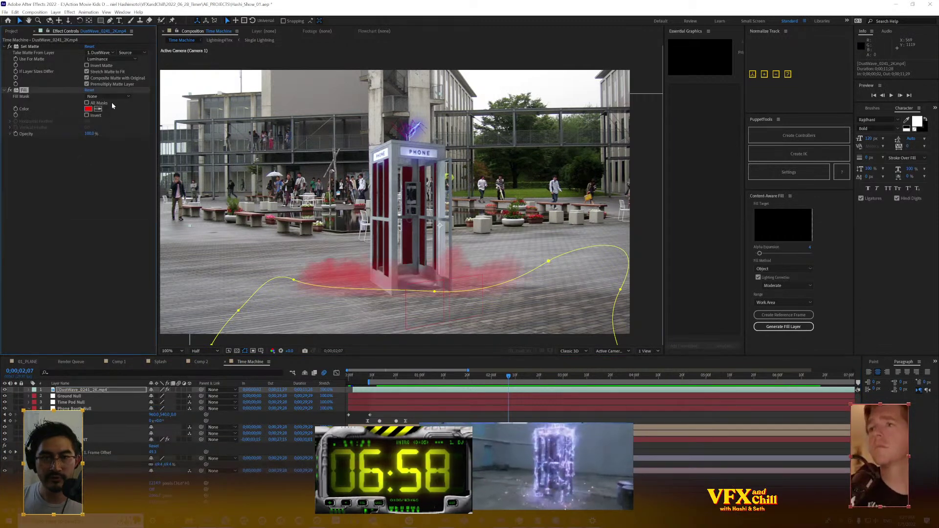
left_click(88, 109)
left_click(514, 145)
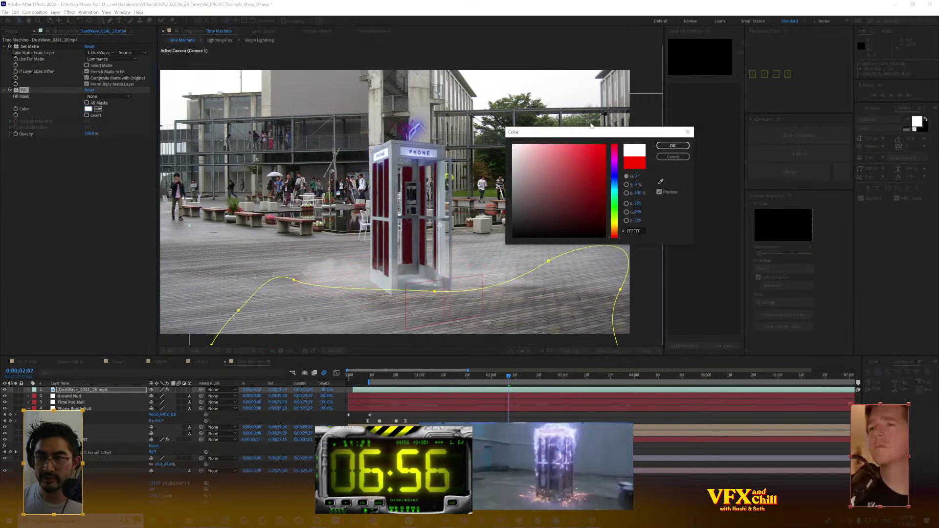
left_click(672, 146)
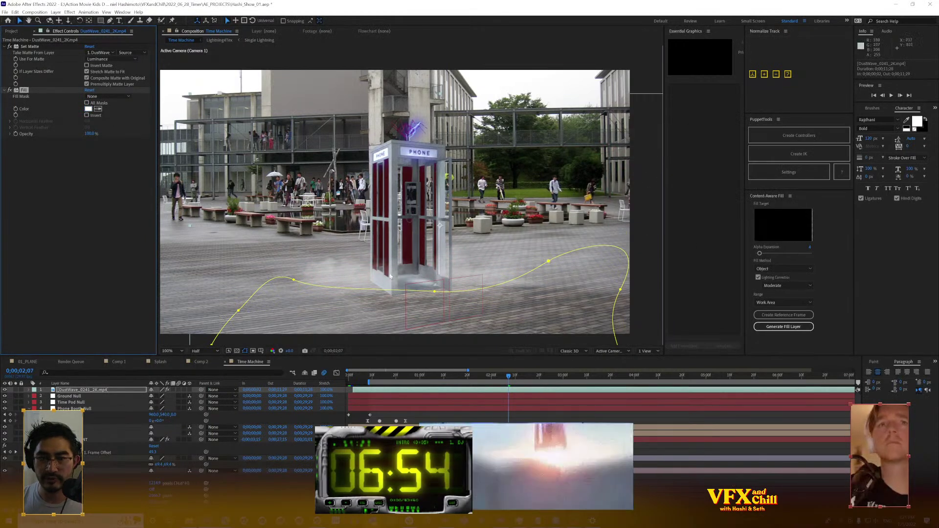
left_click(428, 292)
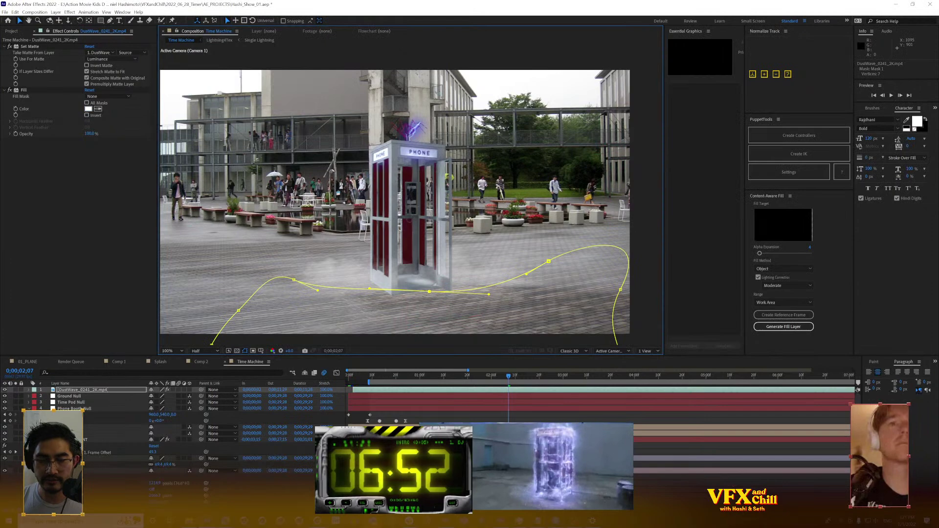
Select the DustWave, Element FRONT and city plate layers together and apply the VFX Supercomp effect to them
left_click(68, 471)
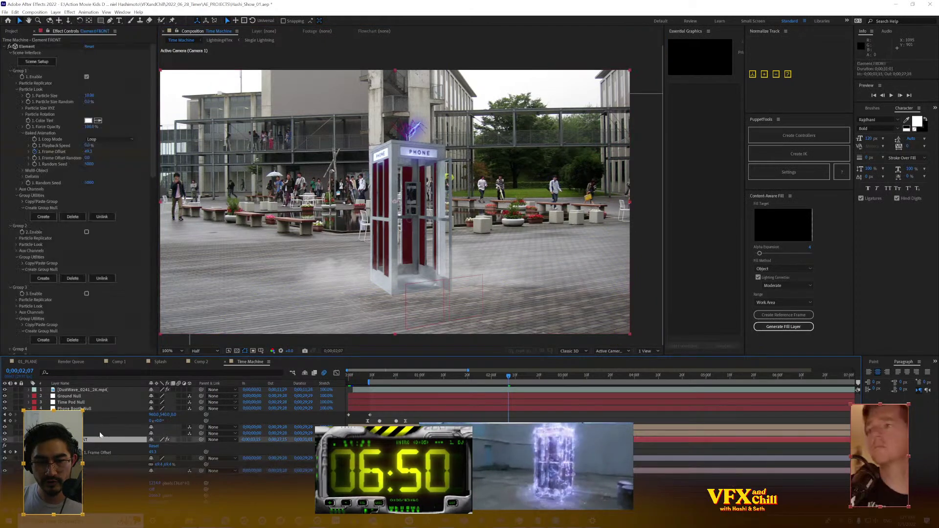
left_click(64, 433)
left_click(90, 440)
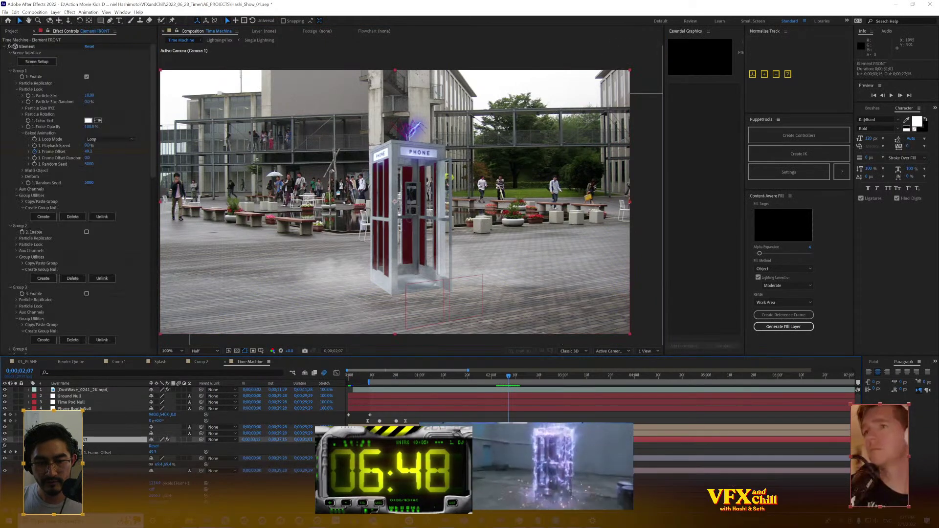
scroll(508, 408, "down", 3)
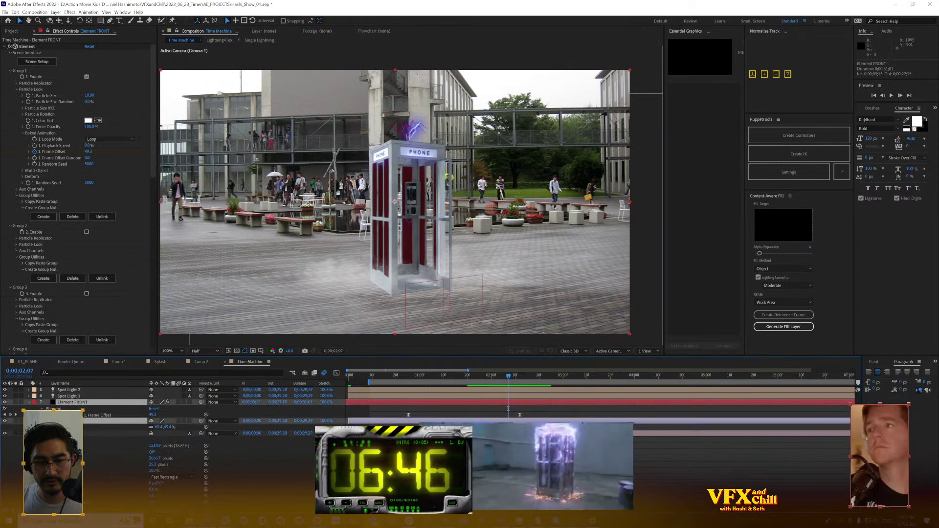
left_click(105, 421, "ctrl")
scroll(105, 434, "up", 3)
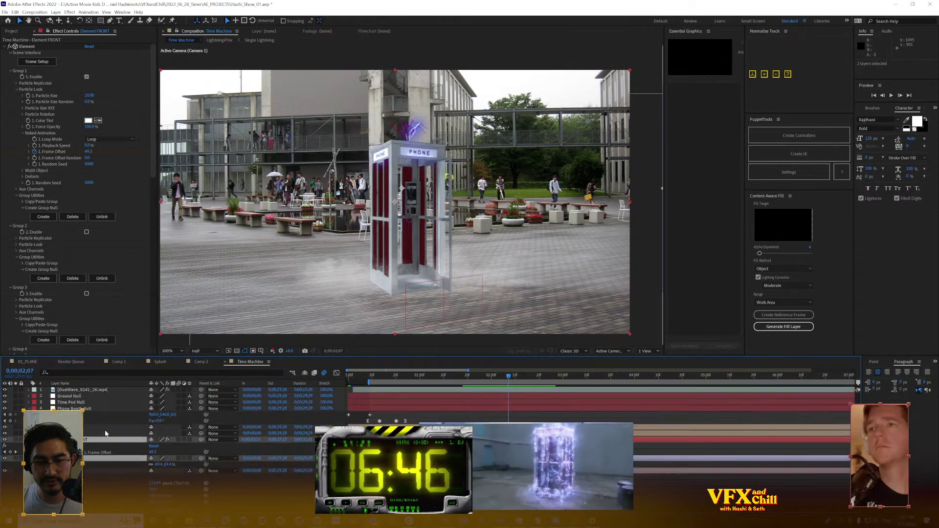
left_click(86, 390)
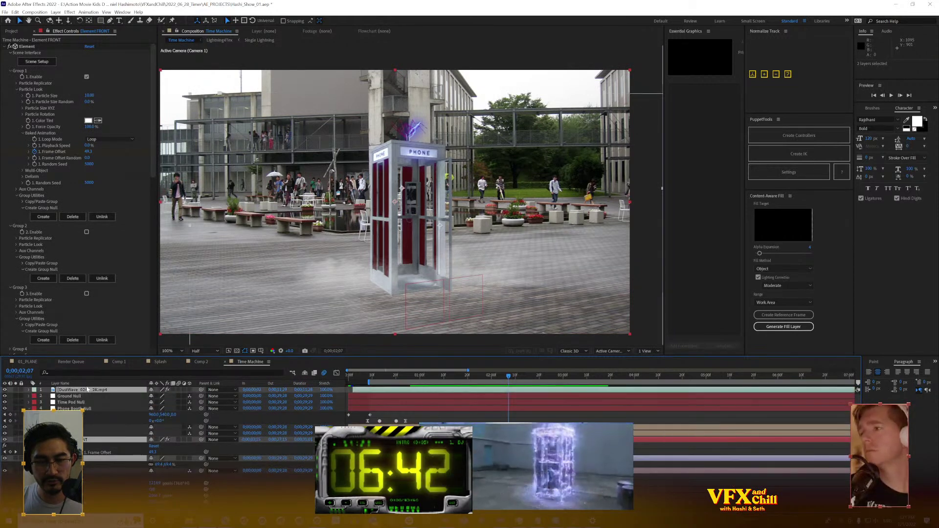
right_click(99, 390)
mouse_move(141, 305)
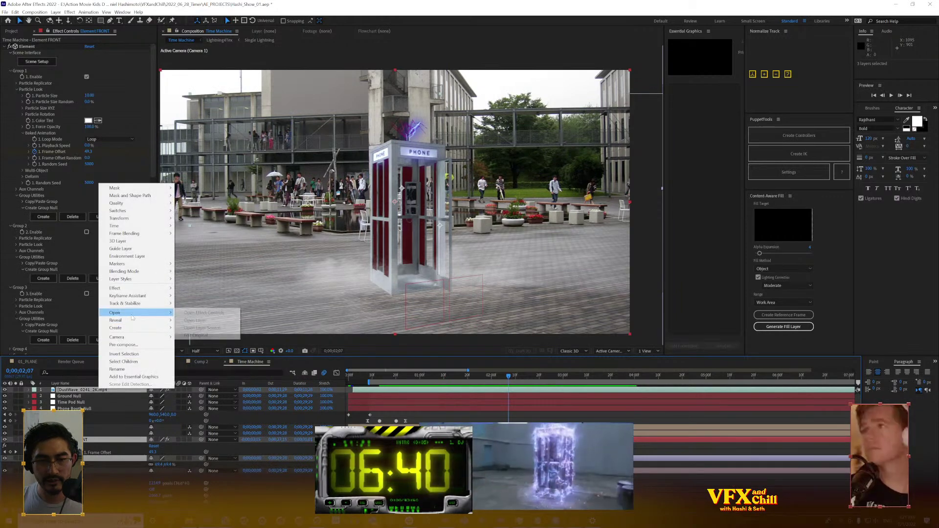
mouse_move(142, 288)
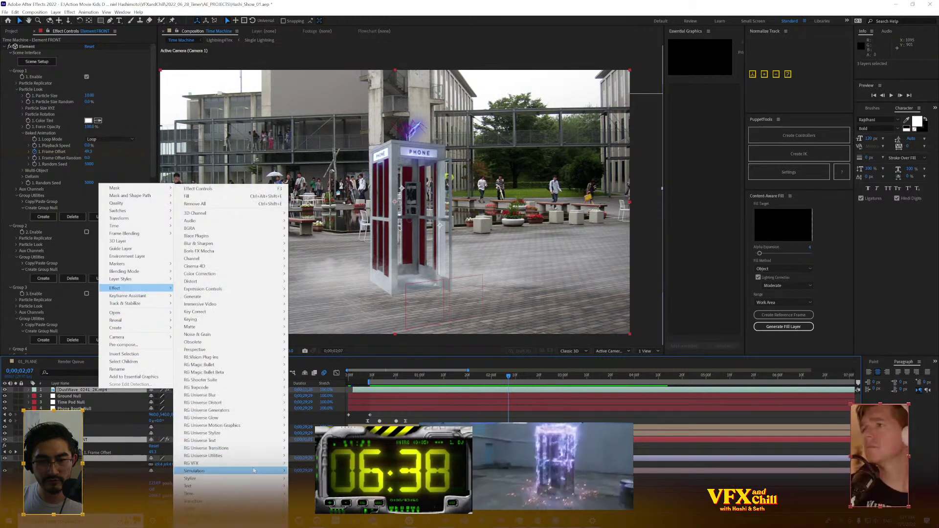
mouse_move(254, 467)
left_click(308, 464)
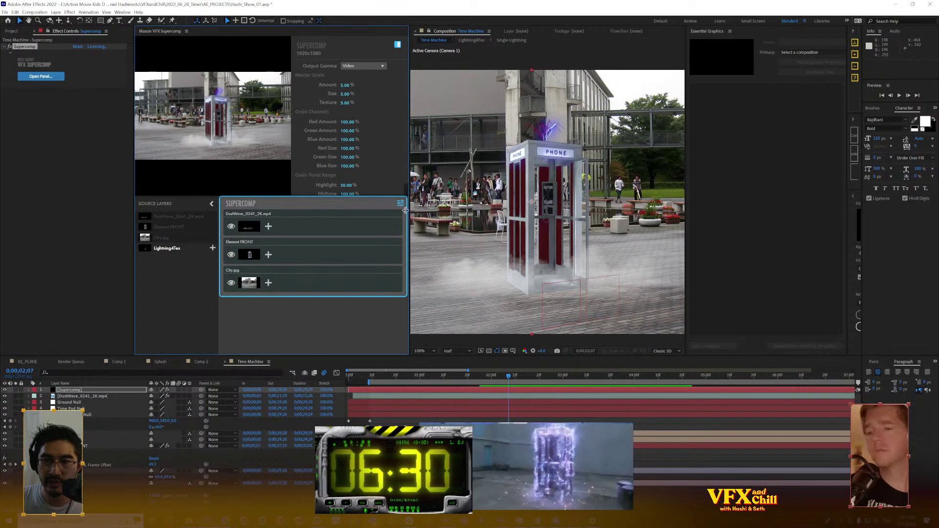
Add Haze to the DustWave layer in Supercomp and raise its amount to about 60%
left_click_drag(410, 208, 357, 210)
left_click(271, 234)
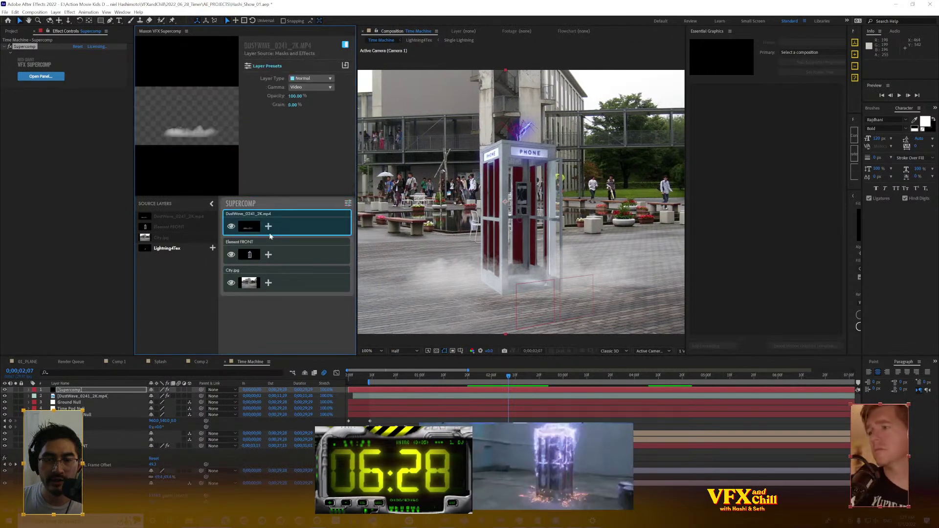
left_click(268, 227)
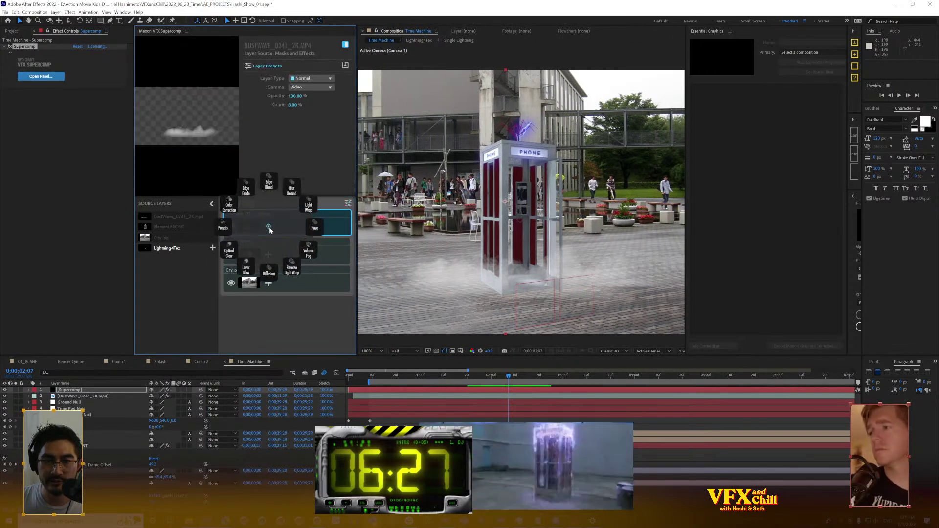
left_click(316, 228)
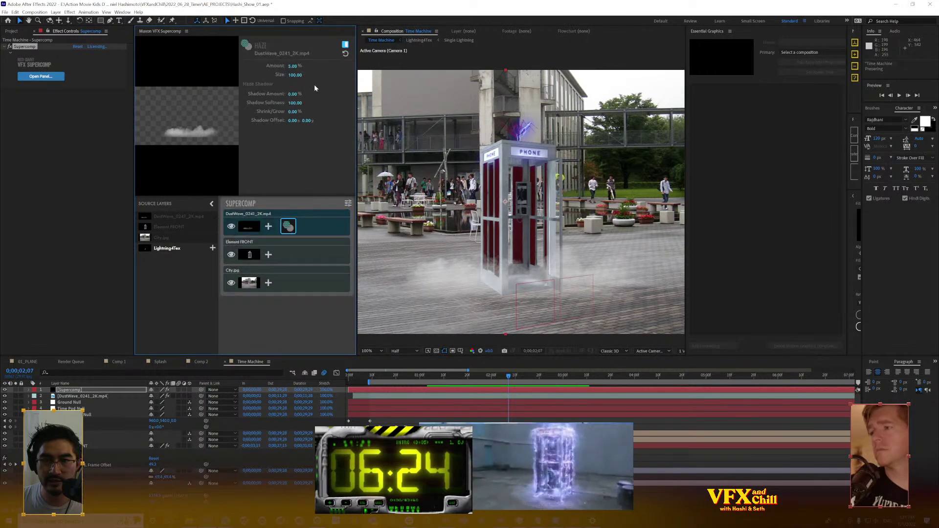
left_click_drag(292, 65, 298, 66)
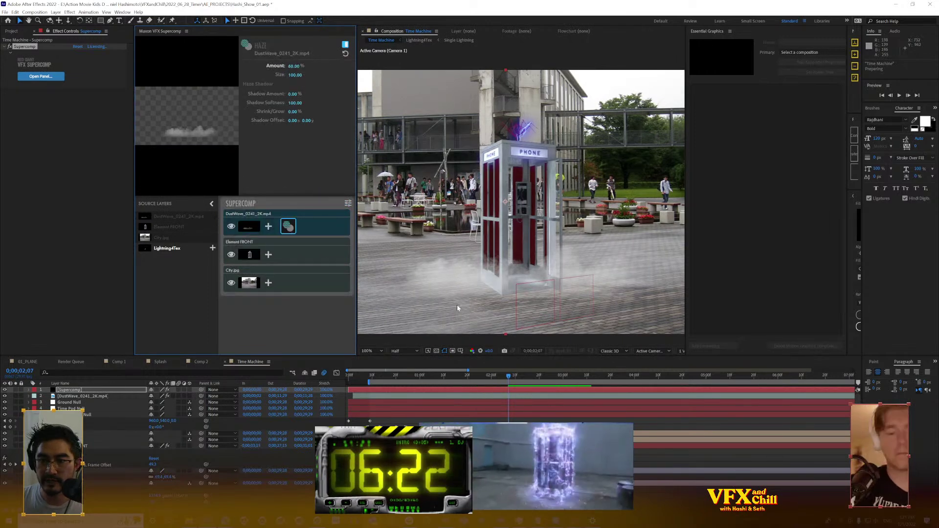
Add Blur Behind to the DustWave layer in Supercomp, set its amount to 233.60%, and inspect the booth's base up close
left_click(268, 226)
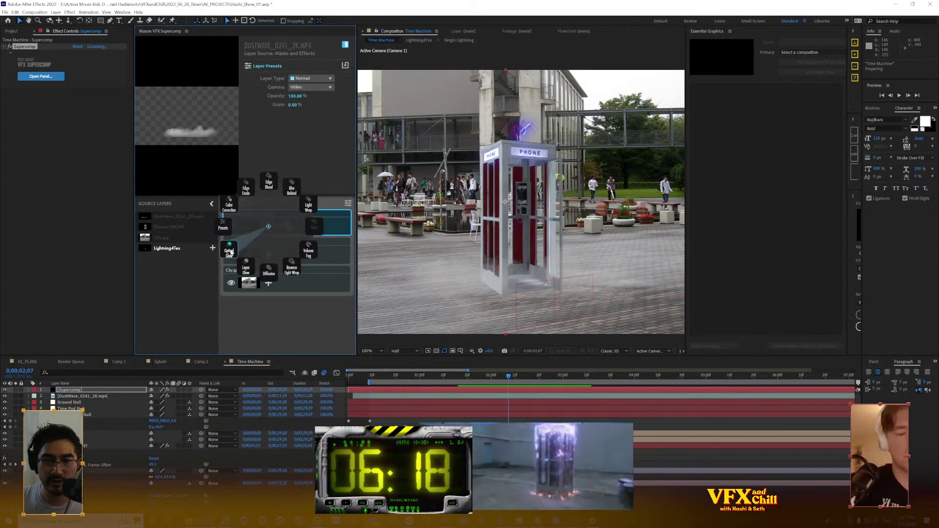
left_click(291, 188)
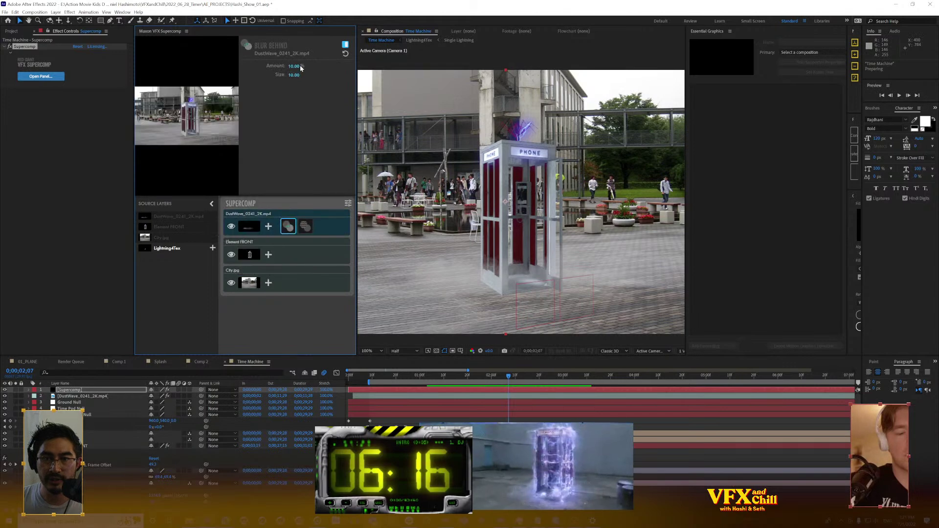
scroll(504, 272, "up", 1)
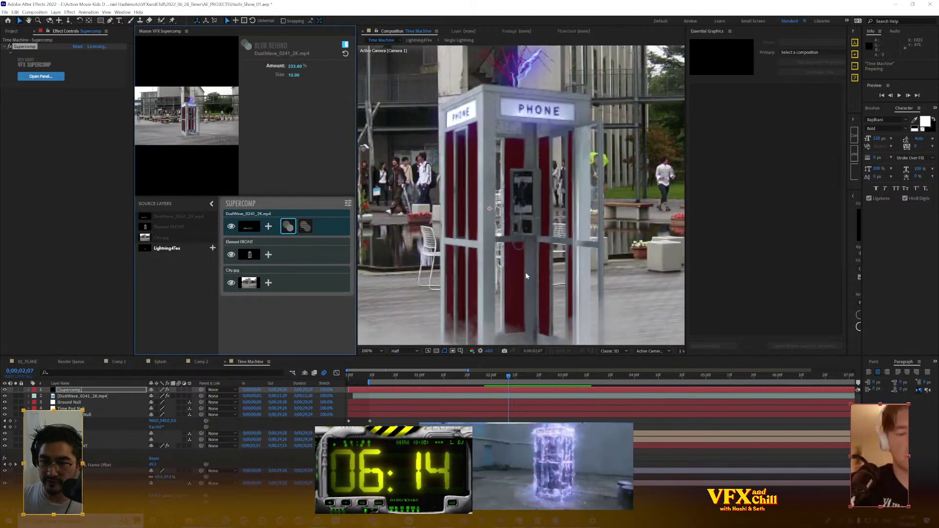
scroll(461, 208, "up", 1)
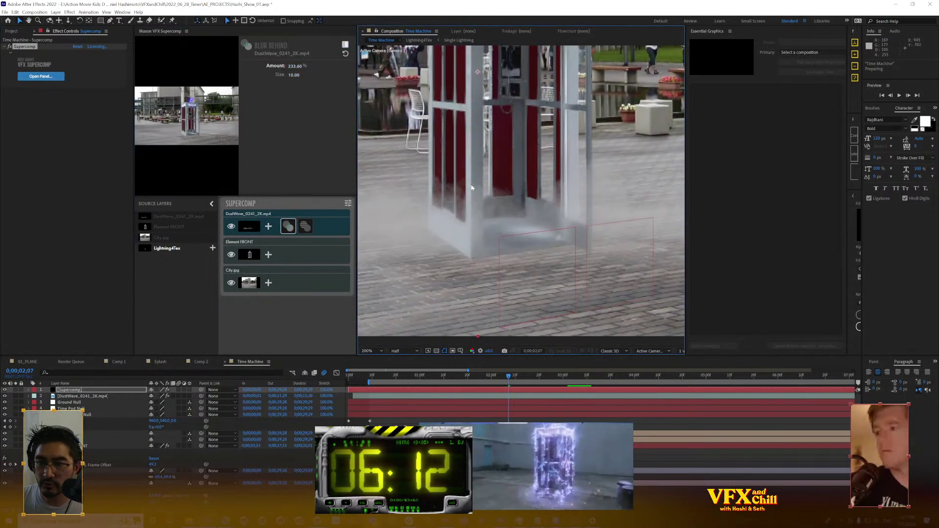
Apply the uni.Electrify effect to the Element FRONT phone booth layer
left_click(88, 446)
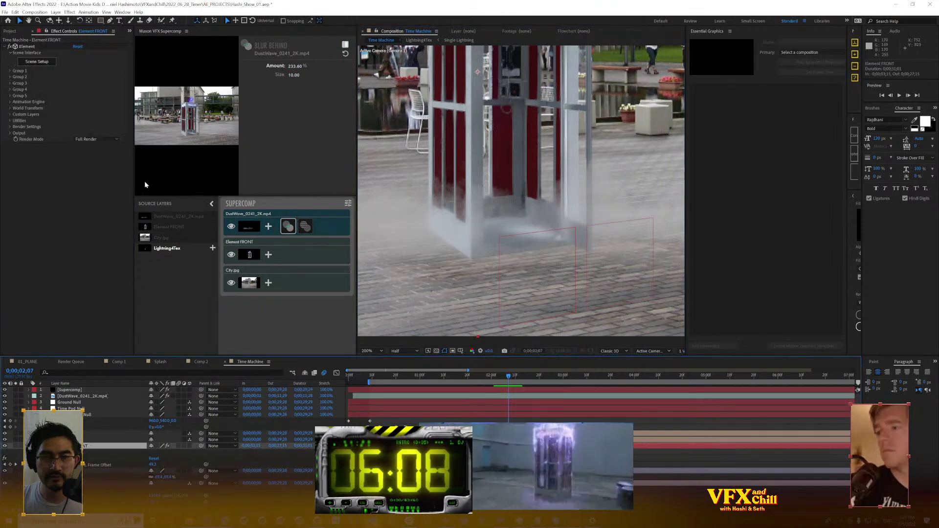
right_click(39, 171)
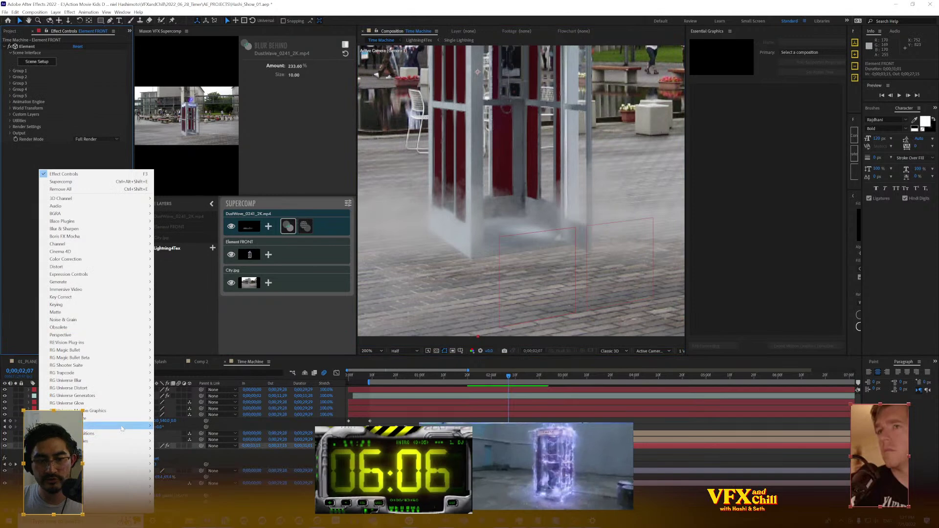
mouse_move(123, 418)
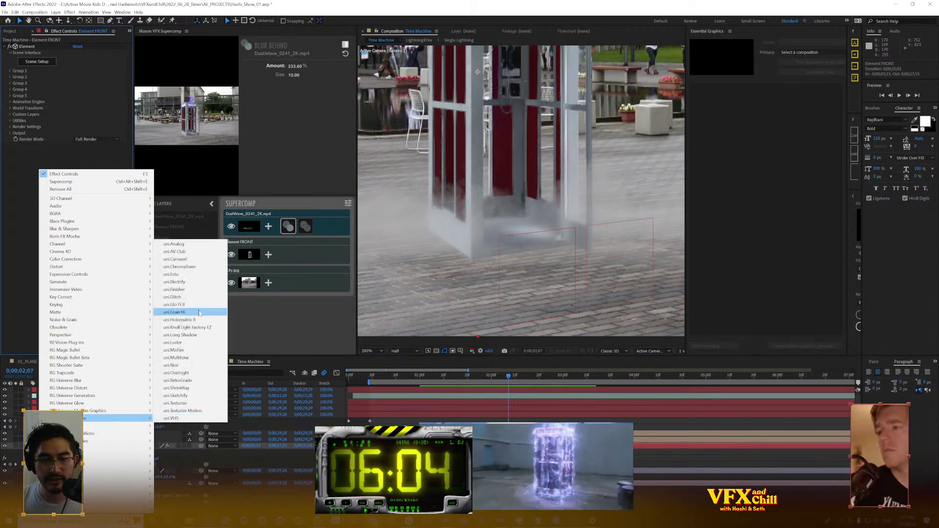
left_click(196, 282)
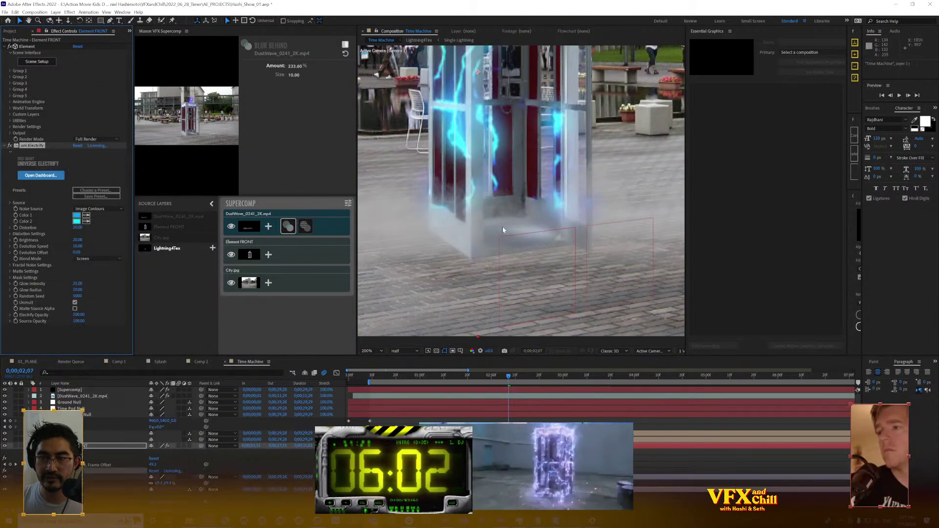
scroll(511, 229, "down", 1)
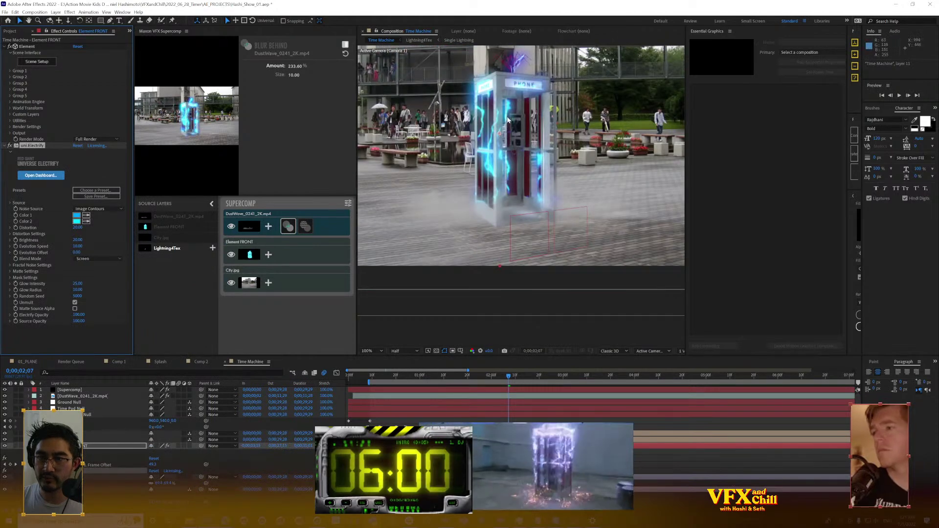
Set the booth's Electrify Glow Intensity and Glow Radius to 0
right_click(291, 255)
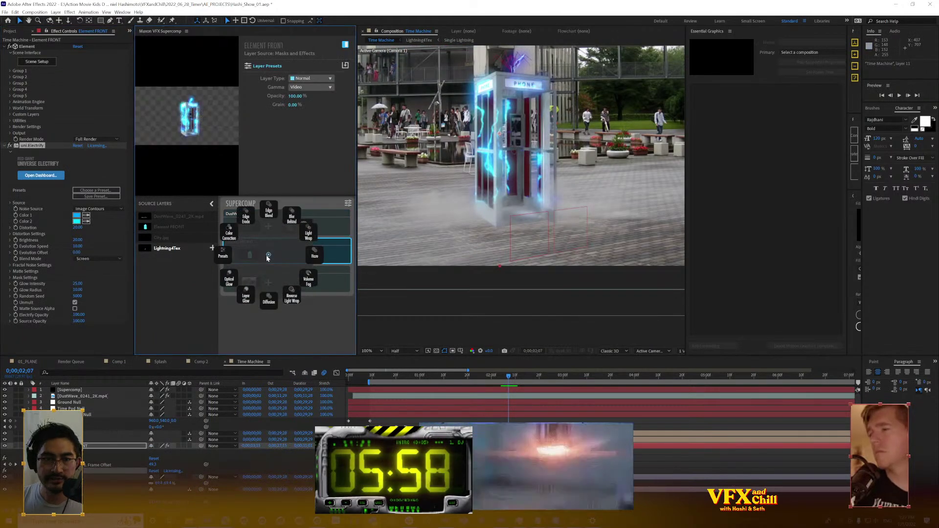
left_click(72, 257)
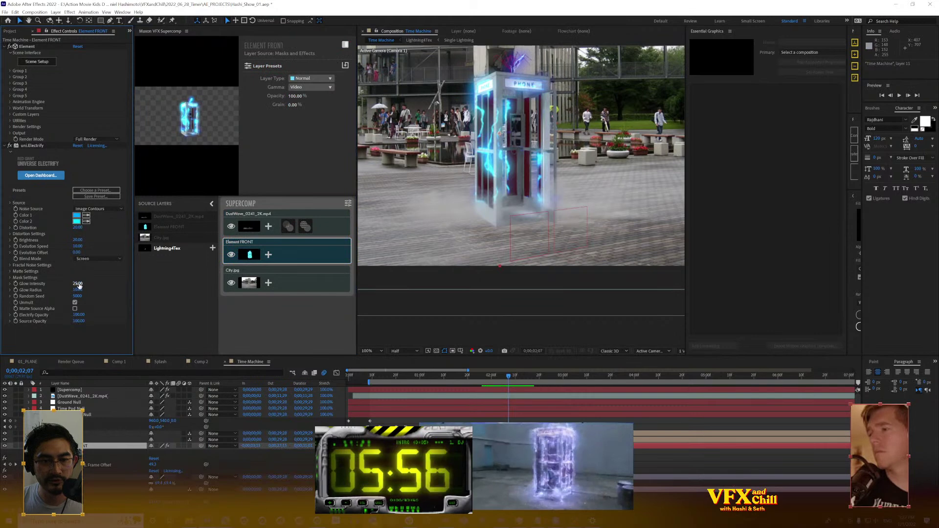
left_click_drag(78, 284, 60, 302)
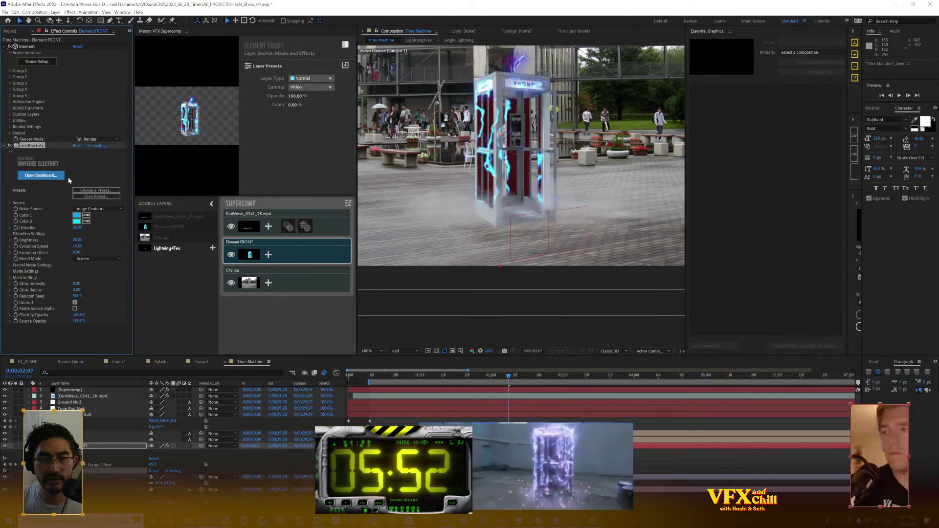
Add Optical Glow to the Element FRONT layer in Supercomp, with Highlights Only 93.10%, Size 52.90 and Amount about 9%
left_click(268, 255)
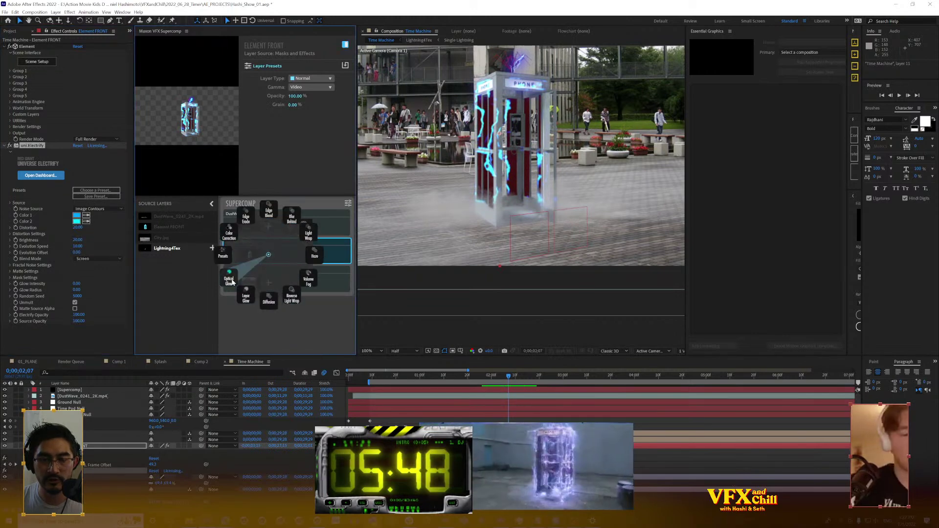
left_click(229, 279)
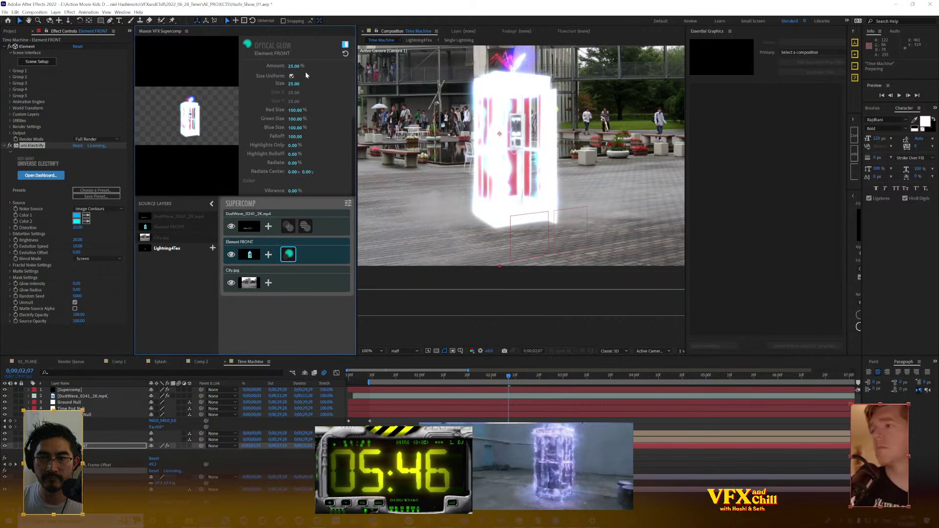
scroll(352, 112, "down", 2)
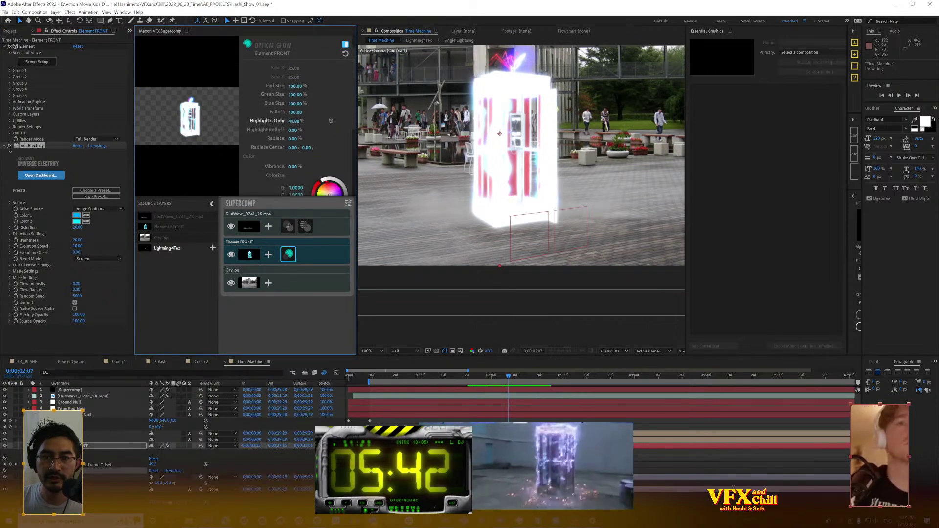
left_click_drag(295, 121, 292, 123)
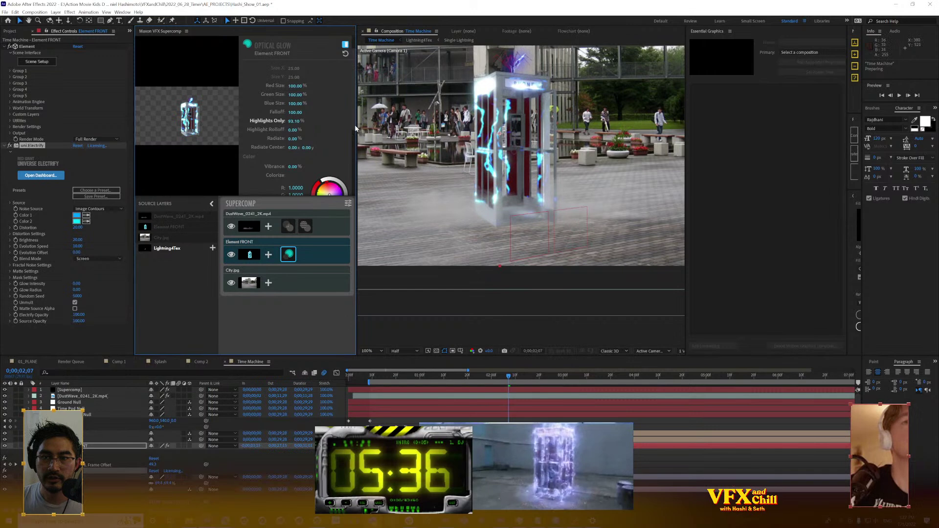
scroll(355, 113, "up", 2)
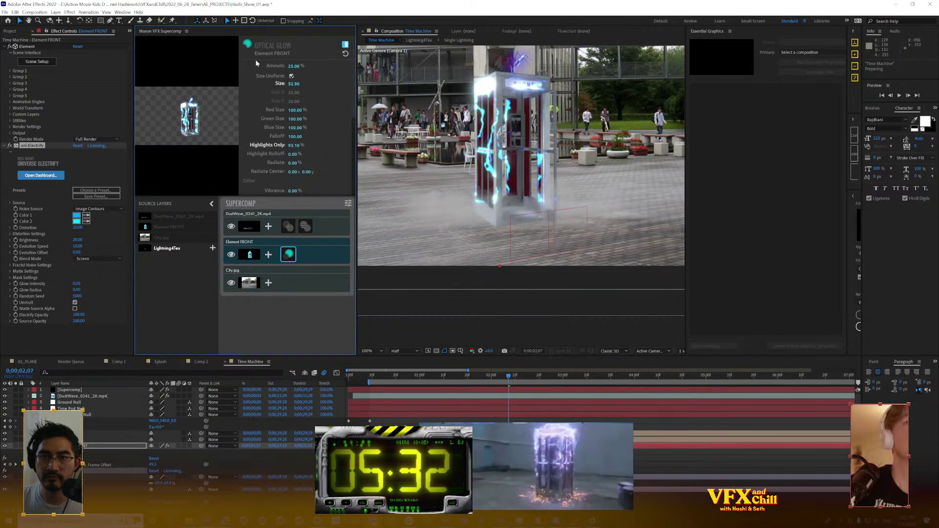
left_click_drag(256, 64, 292, 67)
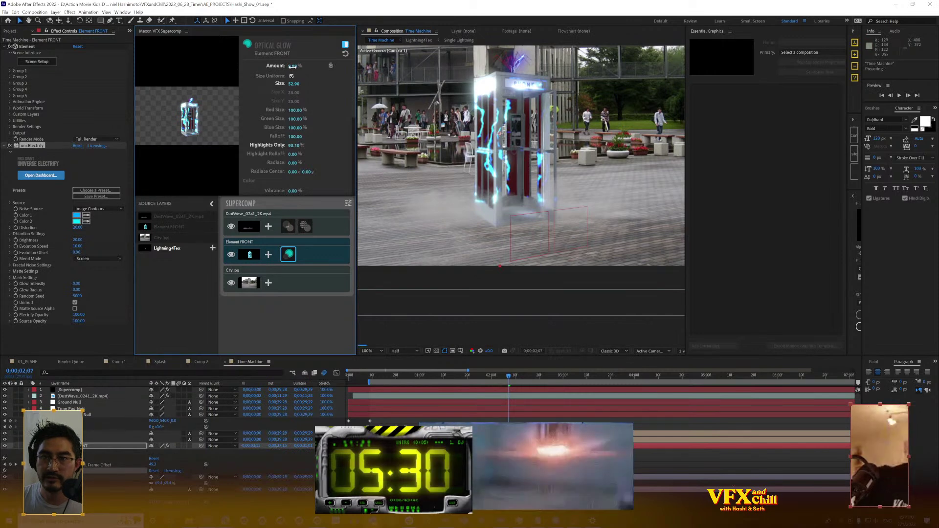
Set the booth's Optical Glow Highlights Only to 84.50% and Highlight Rolloff to 66.70%, and inspect the booth's base up close
scroll(313, 142, "down", 2)
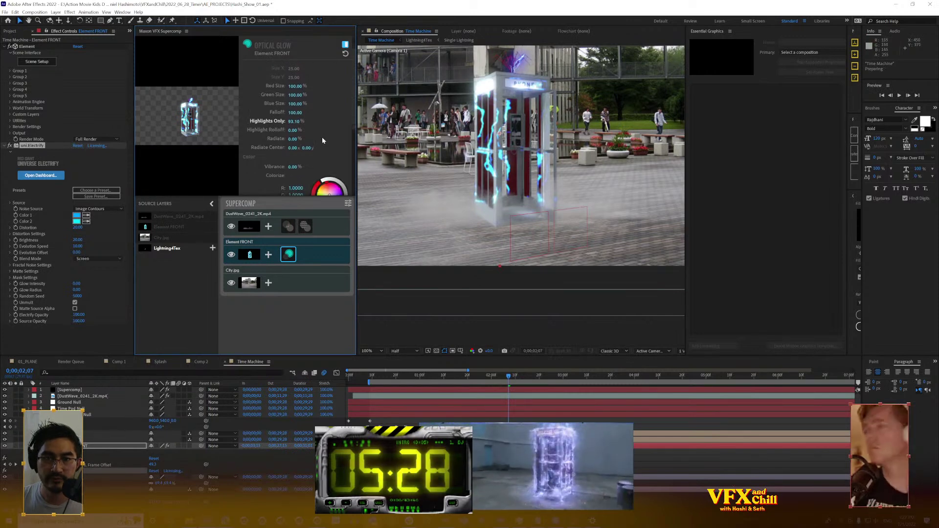
scroll(324, 151, "down", 2)
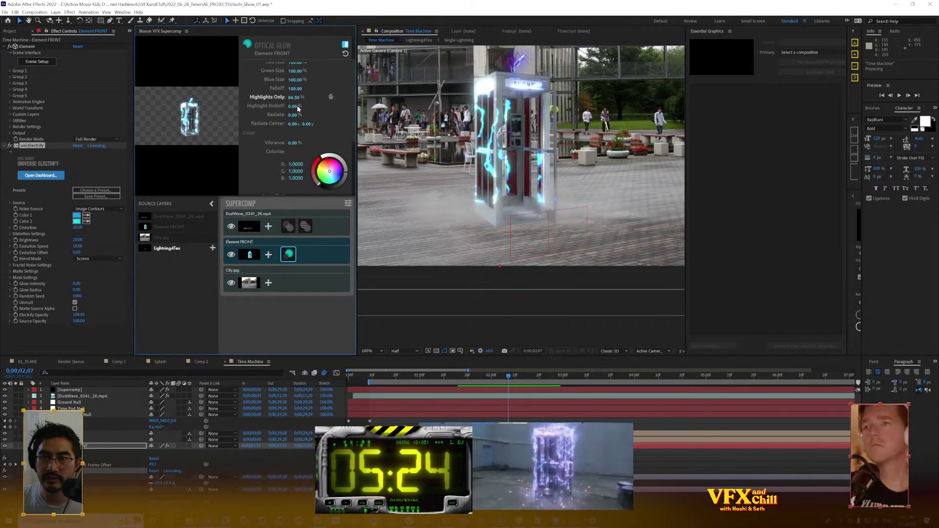
left_click_drag(292, 106, 313, 106)
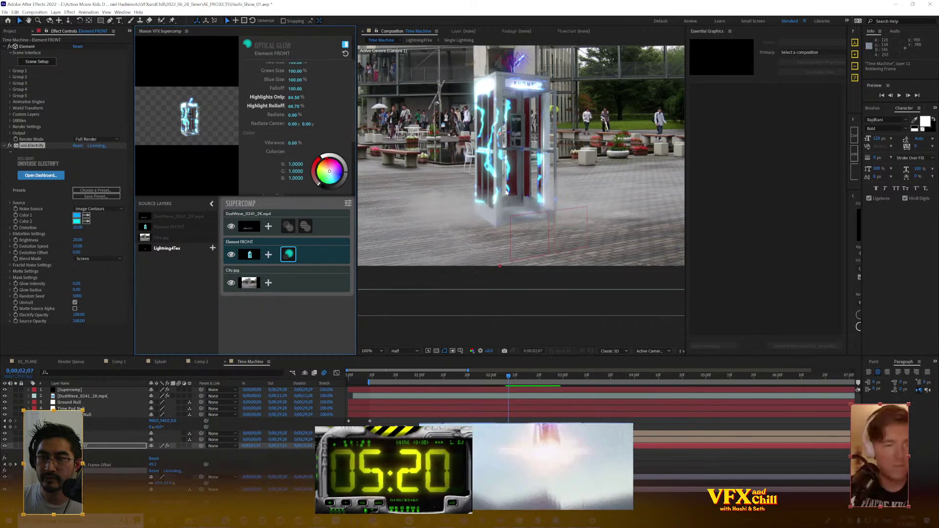
scroll(483, 210, "up", 4)
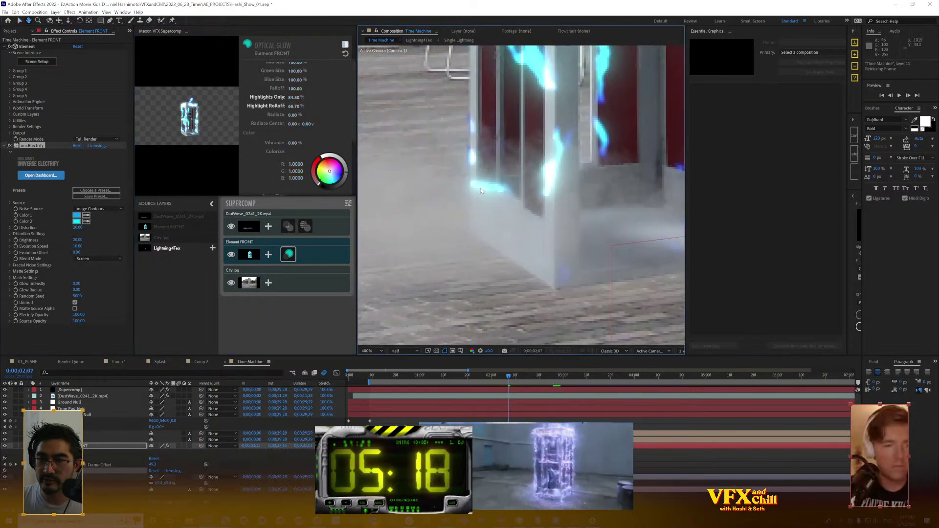
scroll(562, 180, "down", 4)
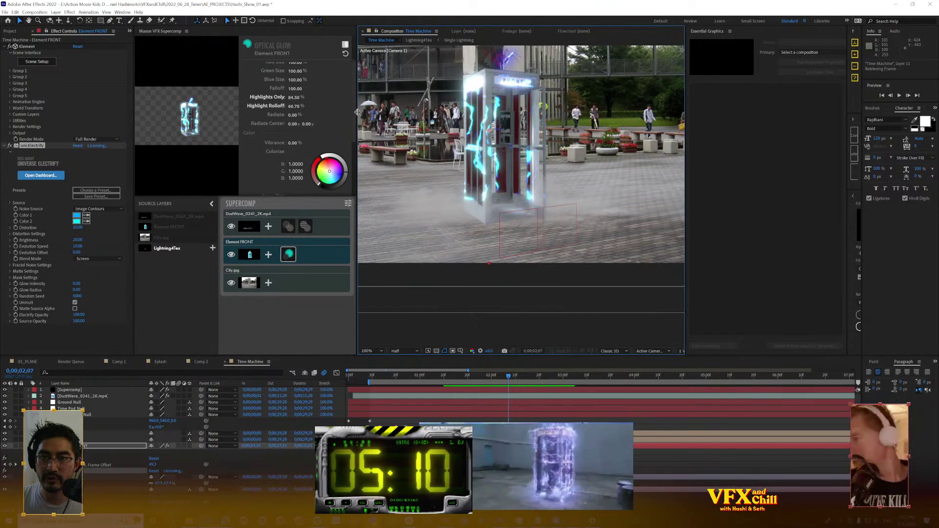
Go to 0;00;01;29 and lower the Element FRONT layer's Optical Glow Amount to 0.70%
left_click_drag(357, 112, 342, 112)
scroll(555, 146, "down", 2)
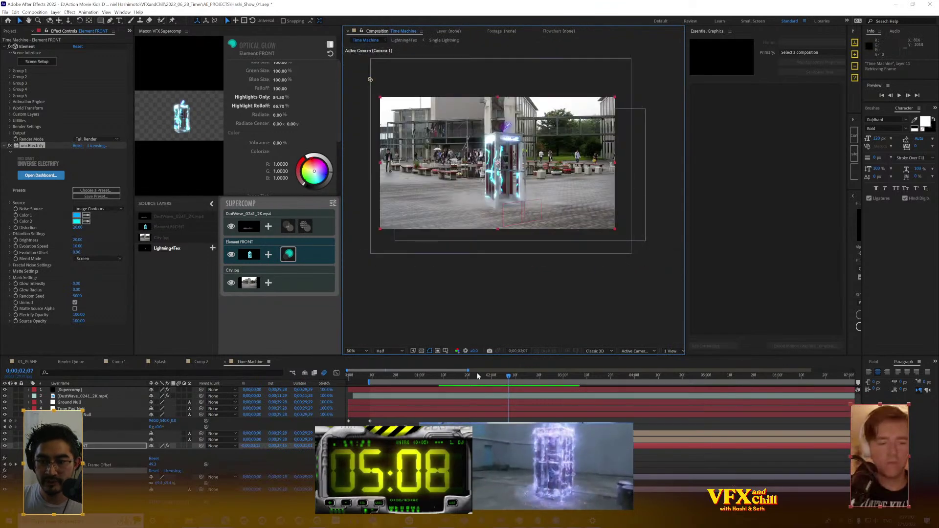
mouse_move(476, 376)
left_mouse_down()
mouse_move(388, 390)
mouse_move(490, 388)
left_mouse_up()
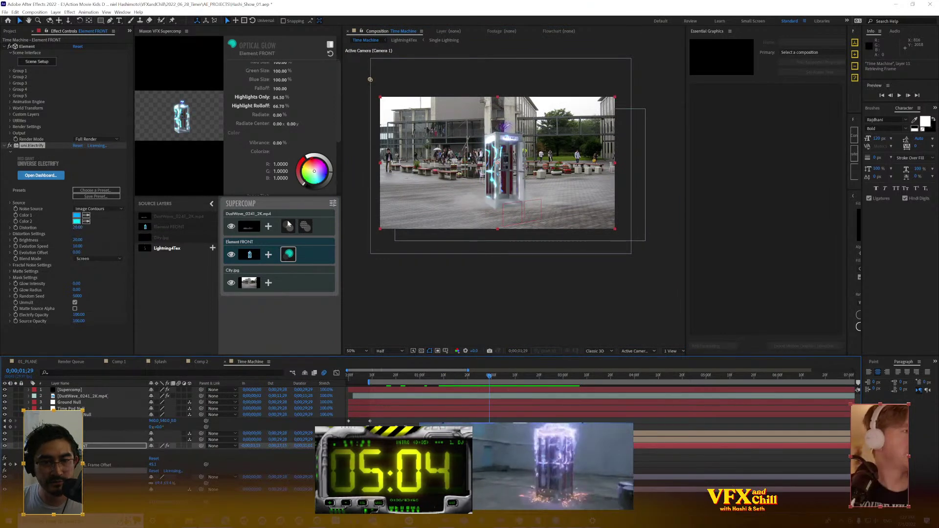
left_click(288, 253)
scroll(253, 60, "up", 3)
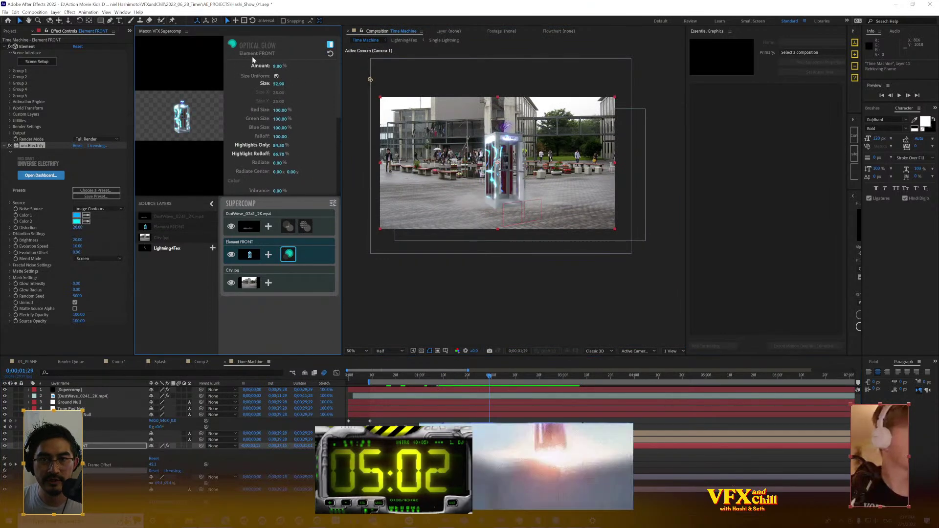
left_click_drag(278, 65, 316, 65)
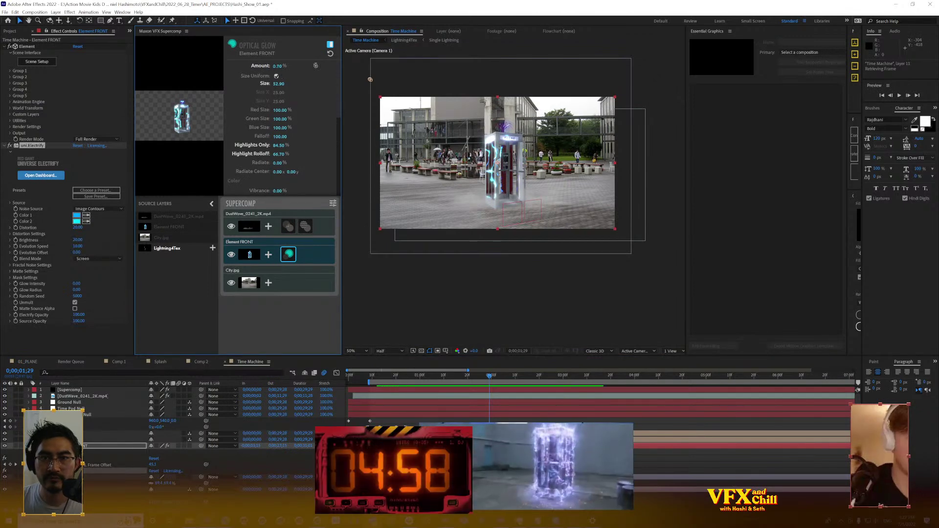
Raise the booth's Electrify Glow Intensity and Glow Radius above zero to bring back its blue glow, and check the booth up close
key("period")
key("period")
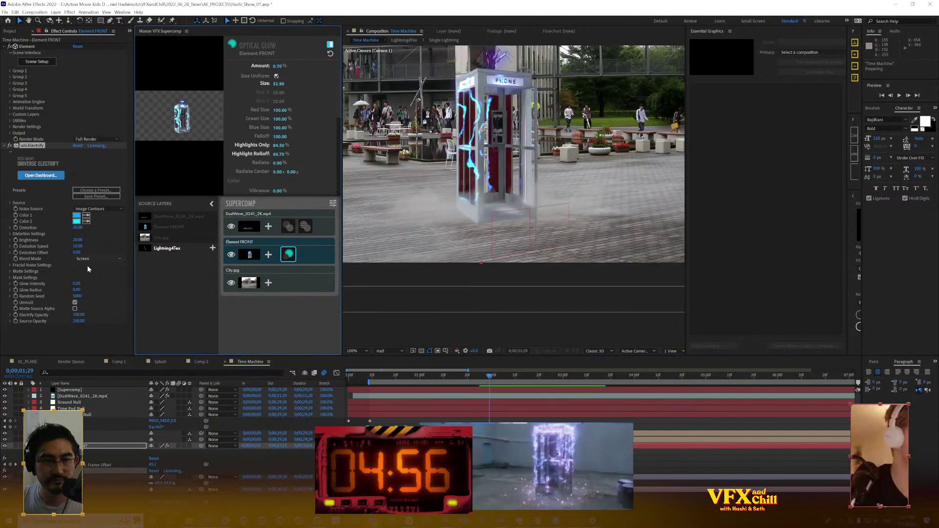
mouse_move(77, 284)
left_mouse_down()
mouse_move(110, 285)
mouse_move(85, 291)
left_mouse_up()
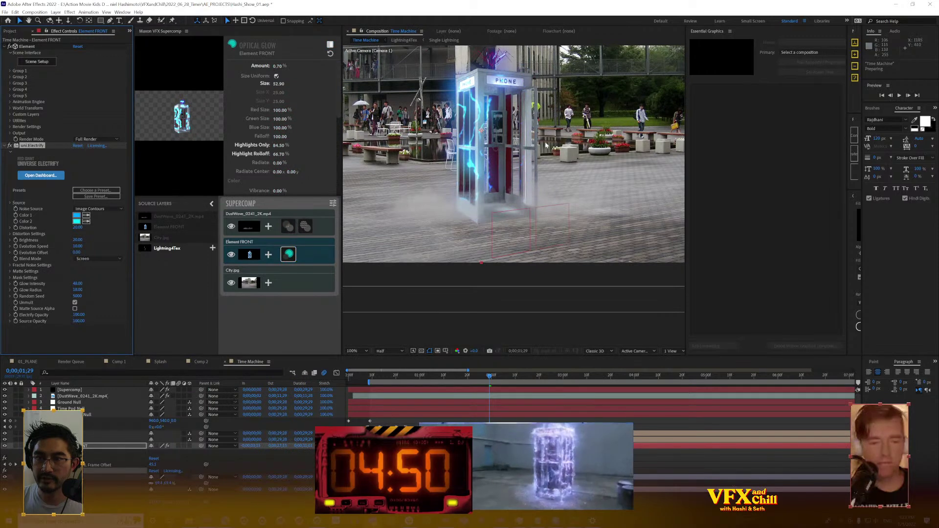
left_click_drag(531, 156, 534, 174)
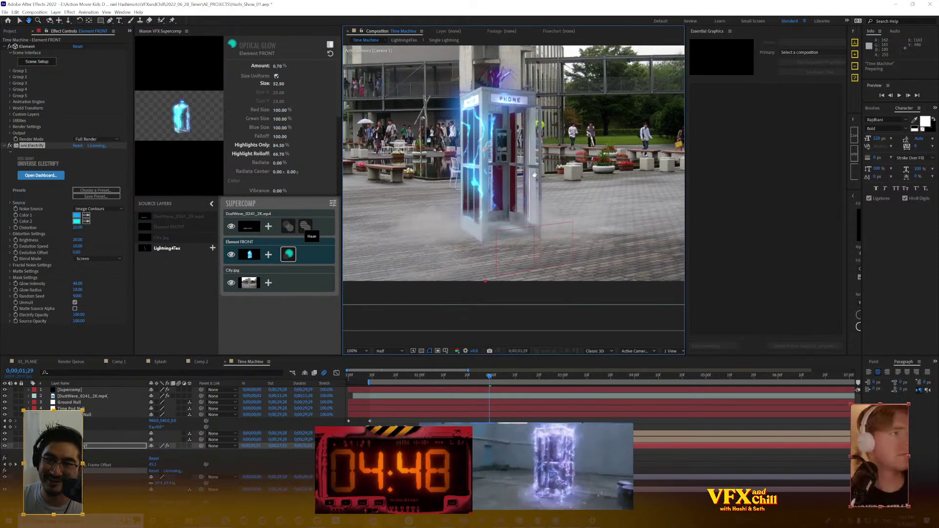
Add Light Wrap to the DustWave layer in Supercomp, with Amount 77.50% and Highlights Only about 66%
left_click(268, 226)
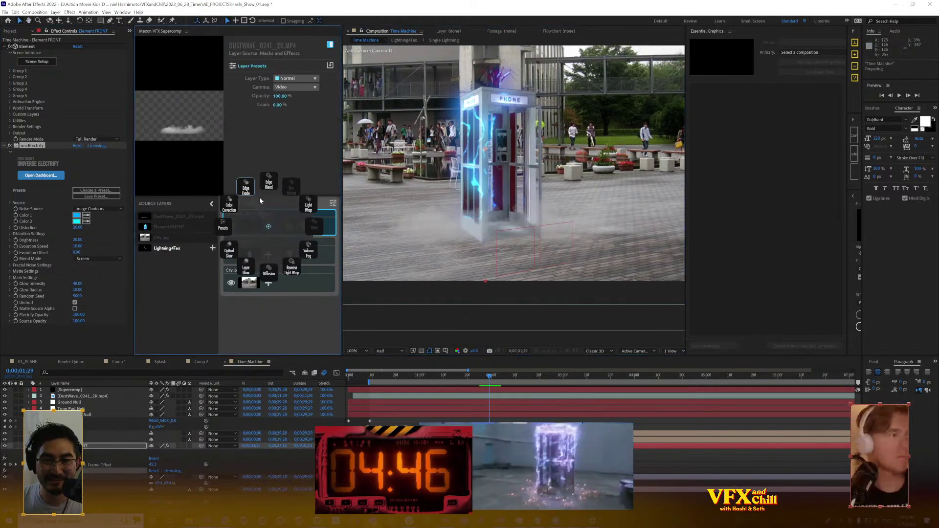
left_click(312, 208)
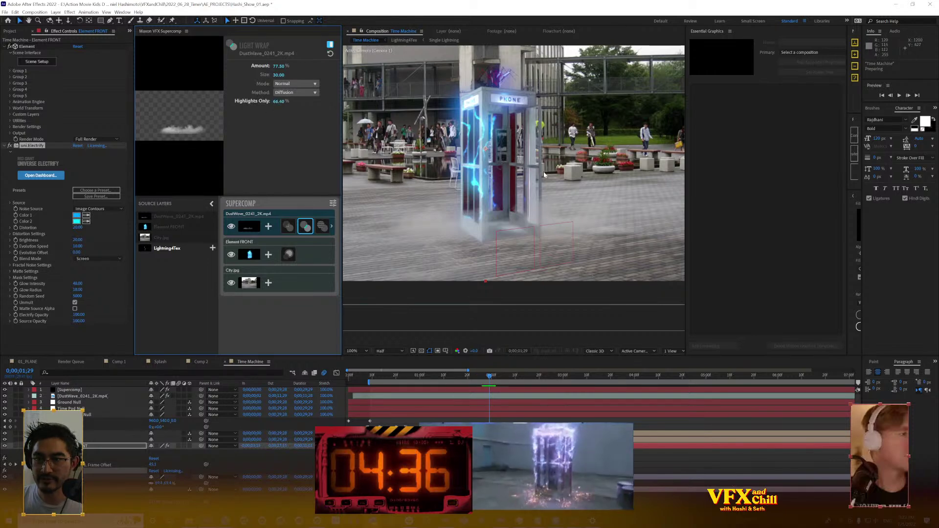
Keyframe the booth's Electrify Opacity at 0;00;02;24 and expand the effect's Mask Settings
left_click(524, 381)
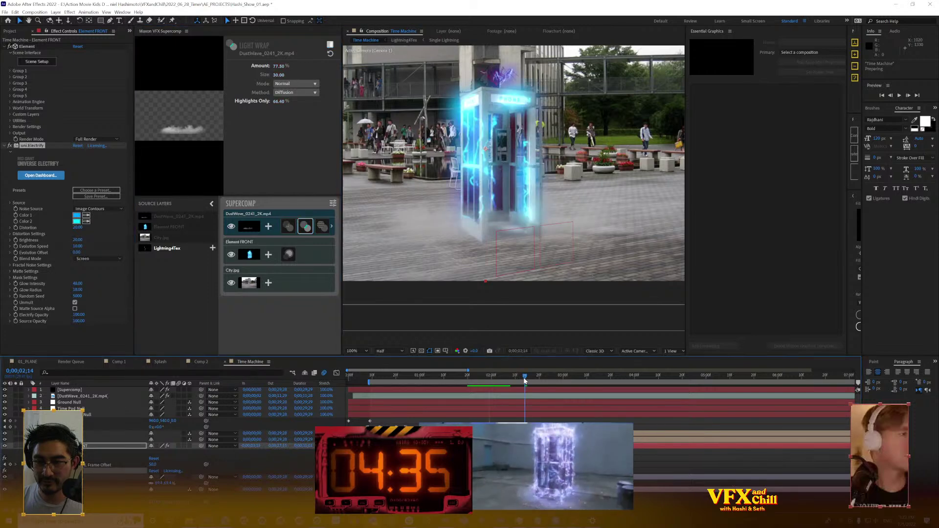
left_click(549, 381)
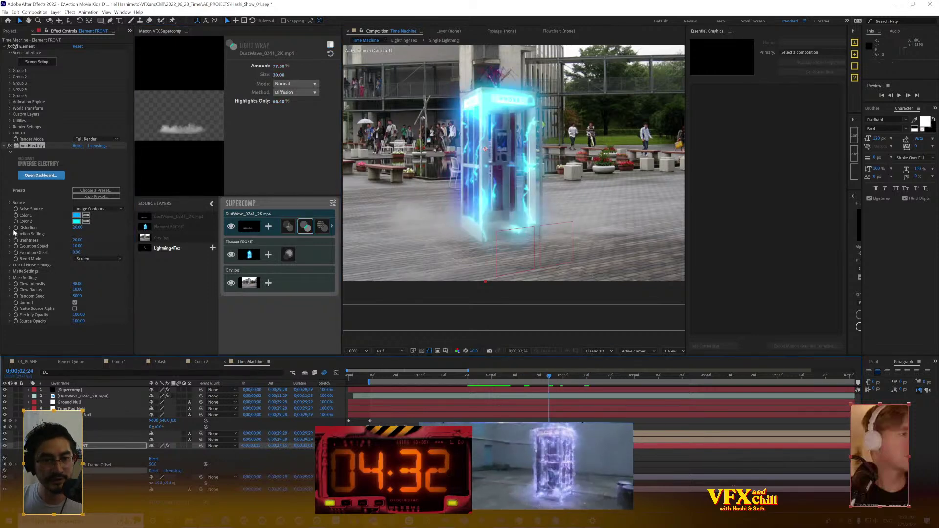
left_click(17, 317)
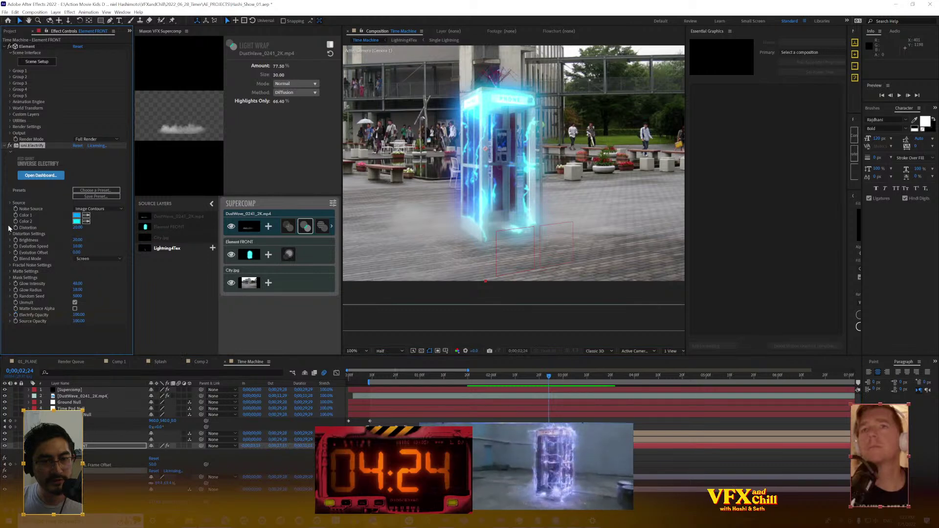
left_click(11, 264)
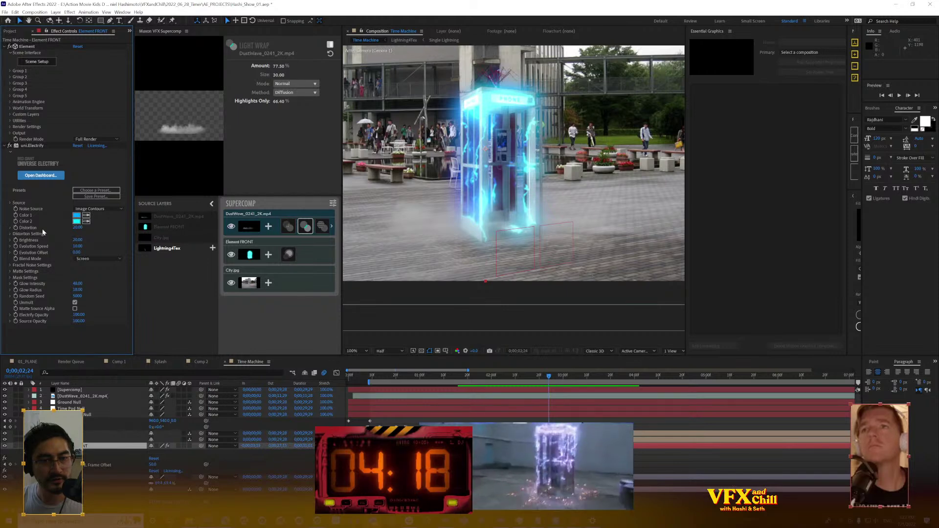
left_click(15, 316)
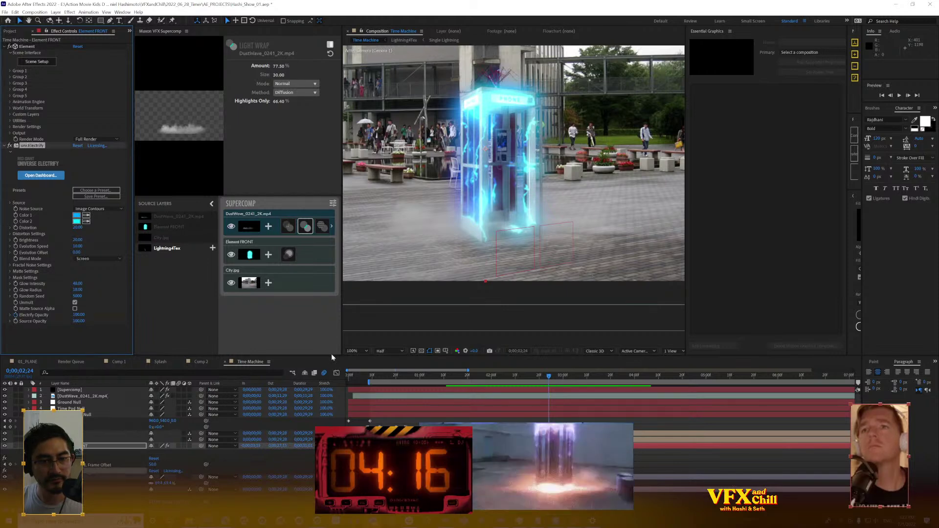
key("u")
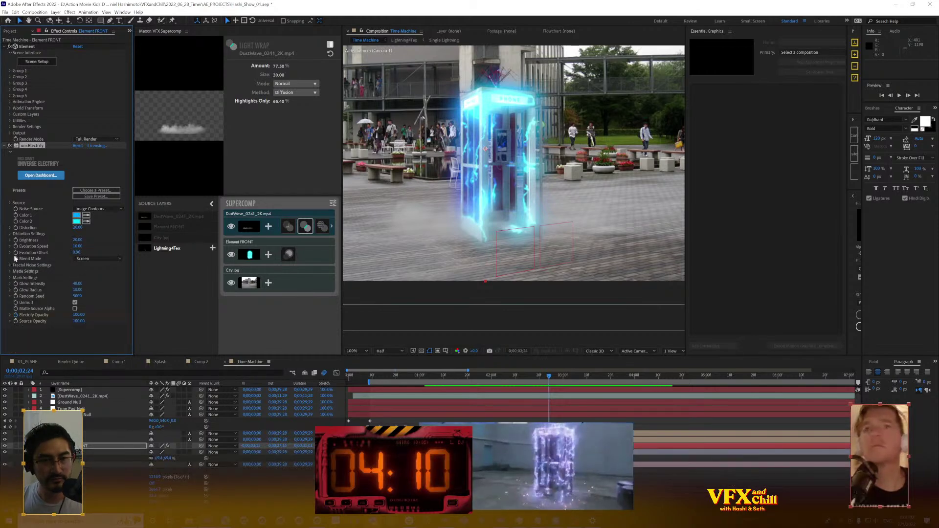
left_click(10, 277)
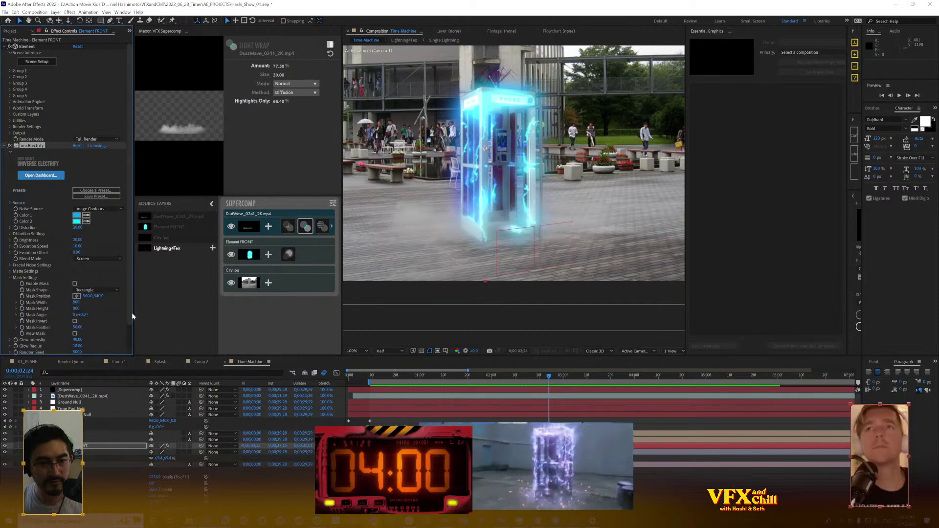
End the work area at 0;00;02;24 and preview the booth landing from the first frame in an enlarged composition view
scroll(541, 251, "down", 2)
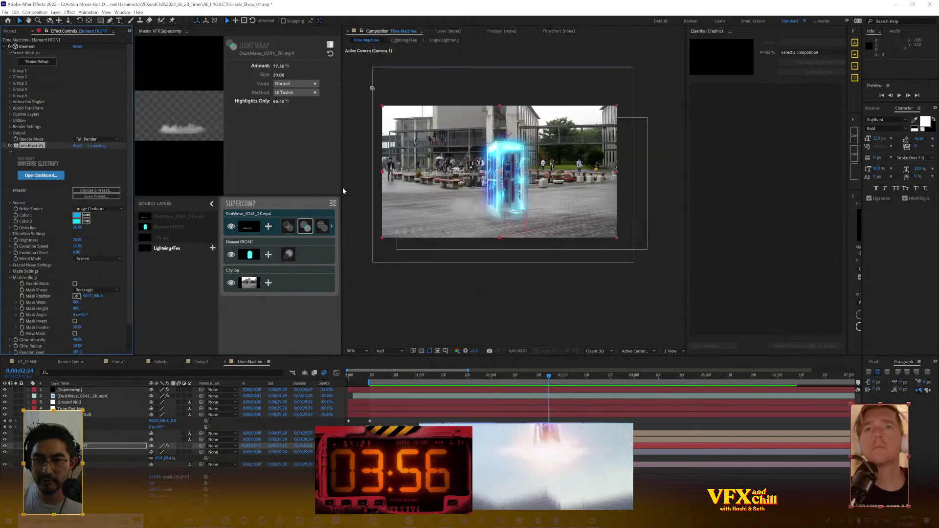
key("n")
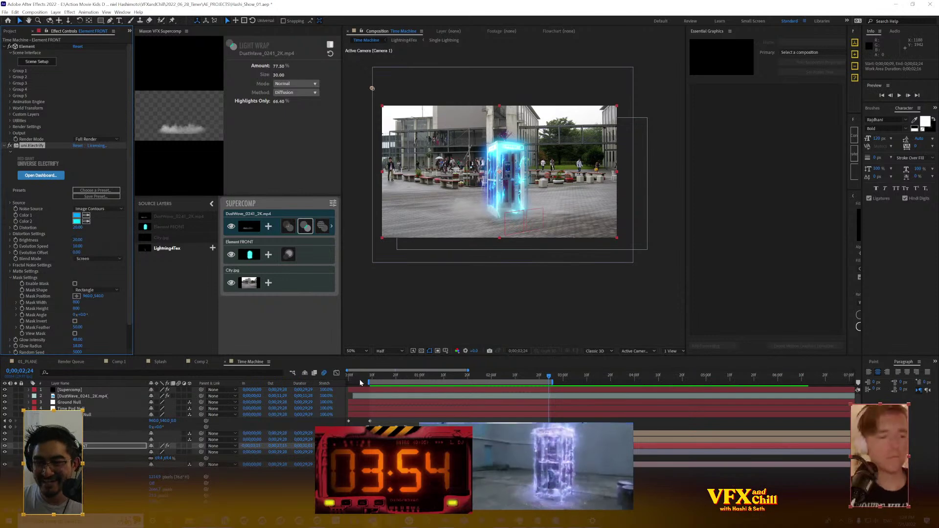
key("Home")
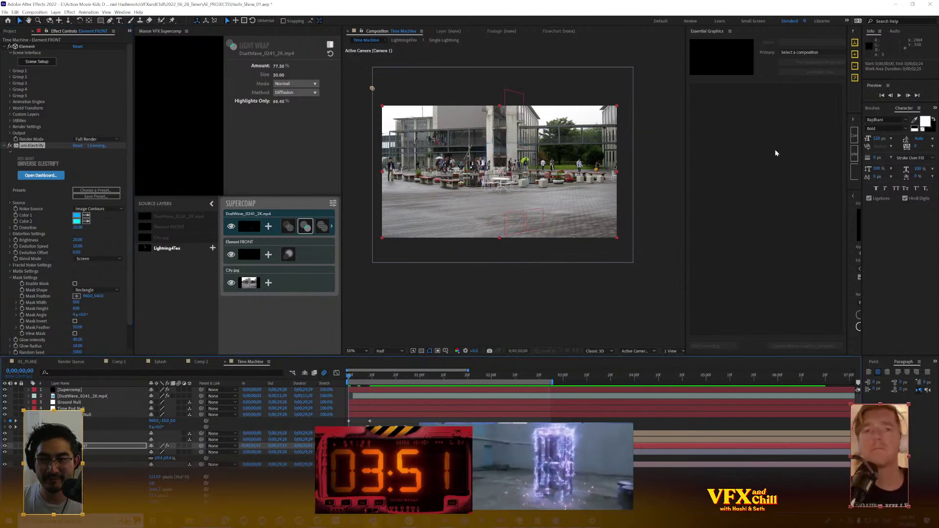
scroll(588, 221, "up", 2)
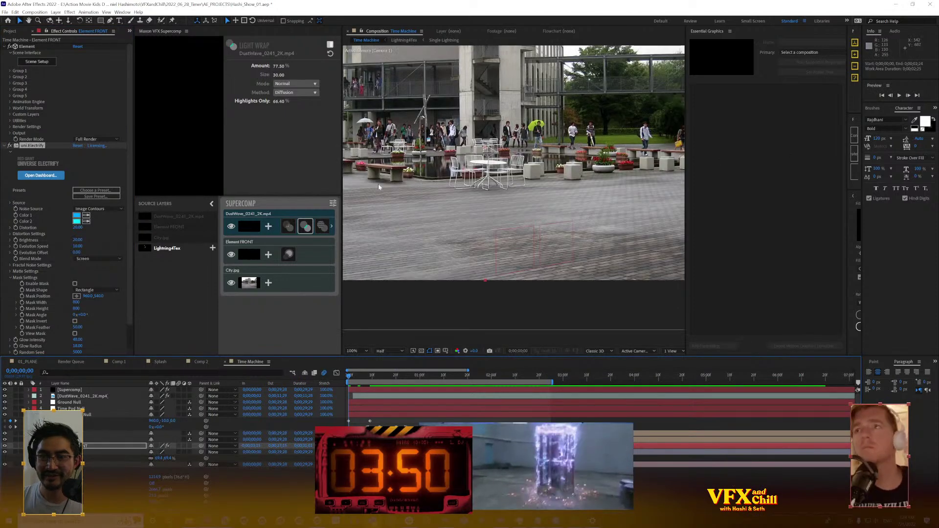
left_click_drag(343, 189, 171, 208)
key("space")
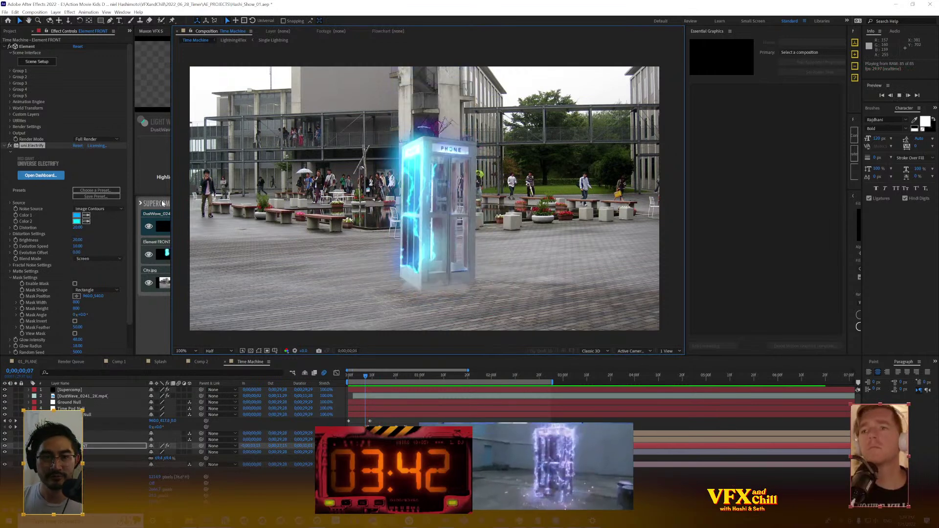
Widen the Supercomp panel and disable Optical Glow on the Element FRONT layer while the preview plays
left_click_drag(176, 190, 249, 191)
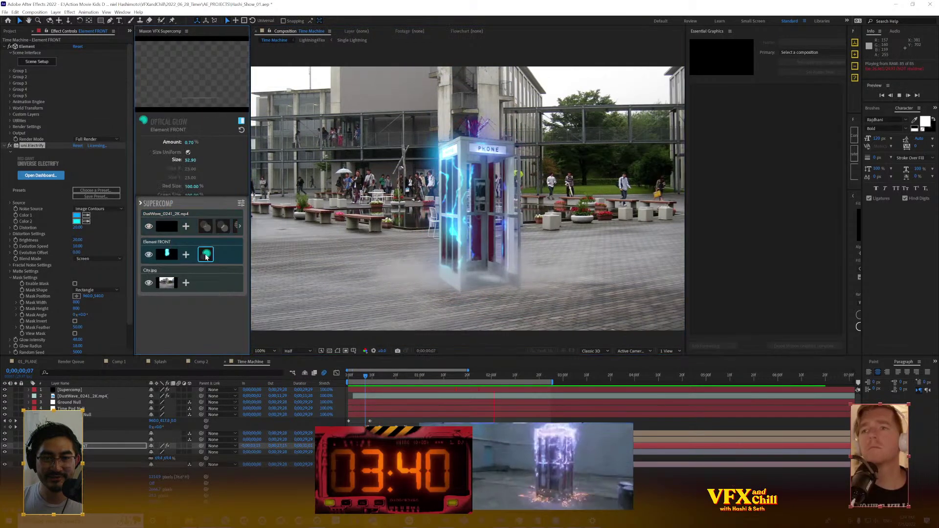
left_click(205, 254)
left_click(241, 122)
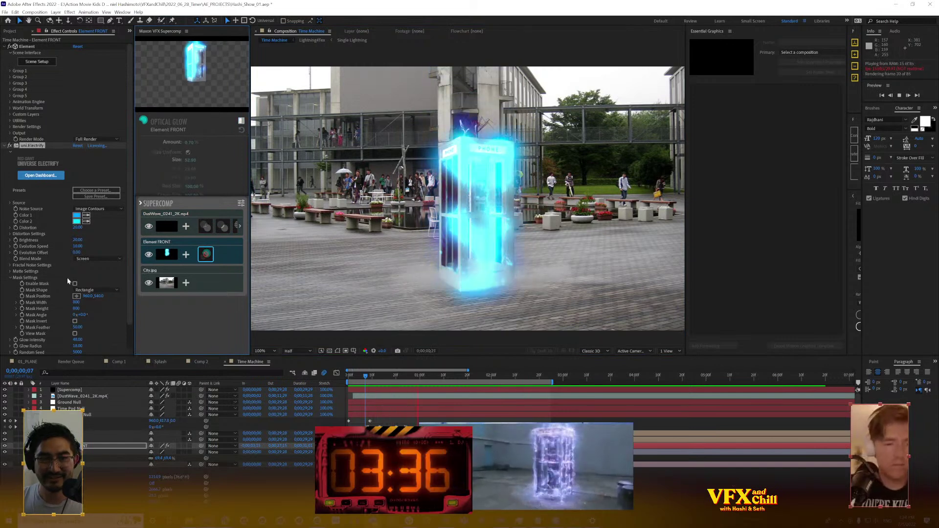
scroll(75, 314, "down", 1)
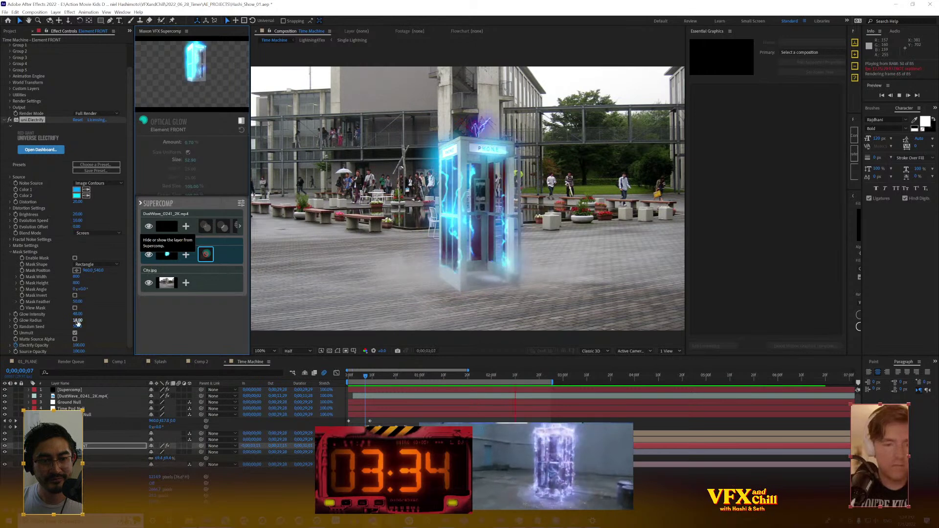
Lower the Glow Intensity of the booth's Electrify effect to 6.00 while the preview plays
left_click_drag(75, 321, 71, 331)
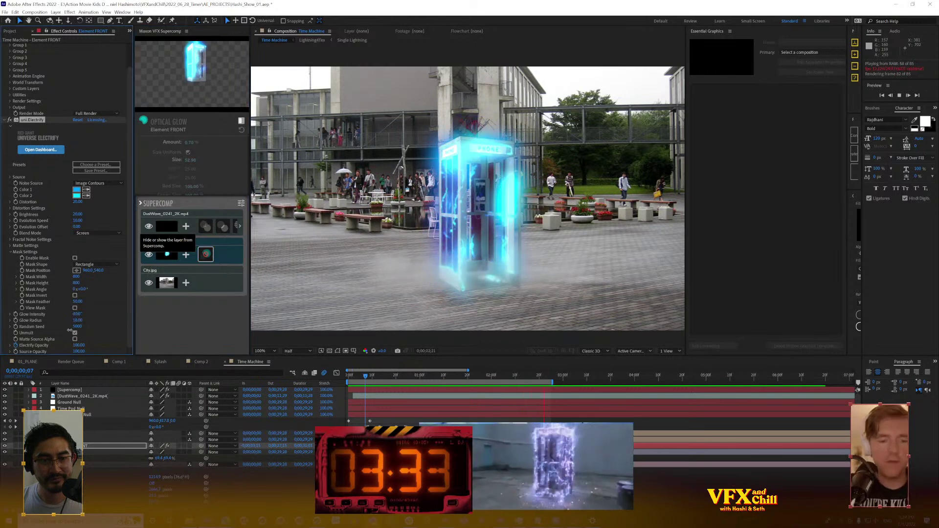
left_click(78, 191)
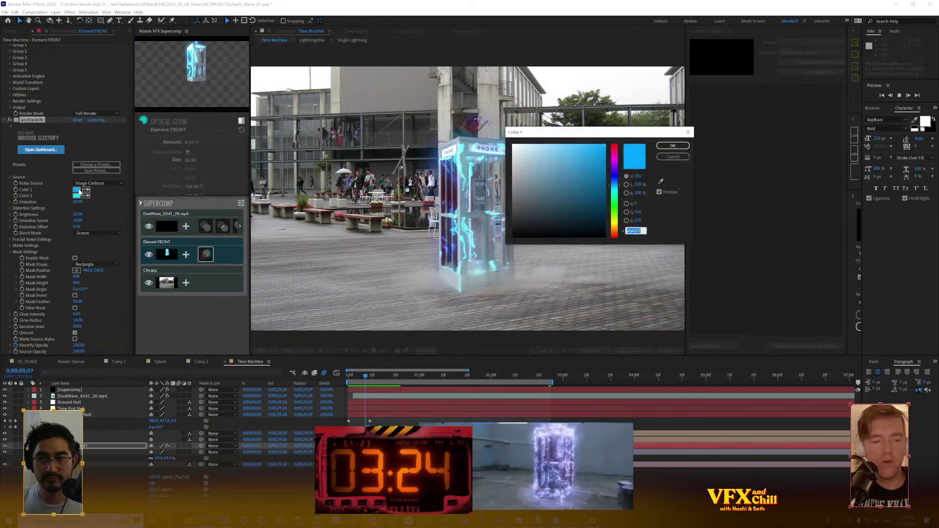
left_click_drag(621, 180, 621, 174)
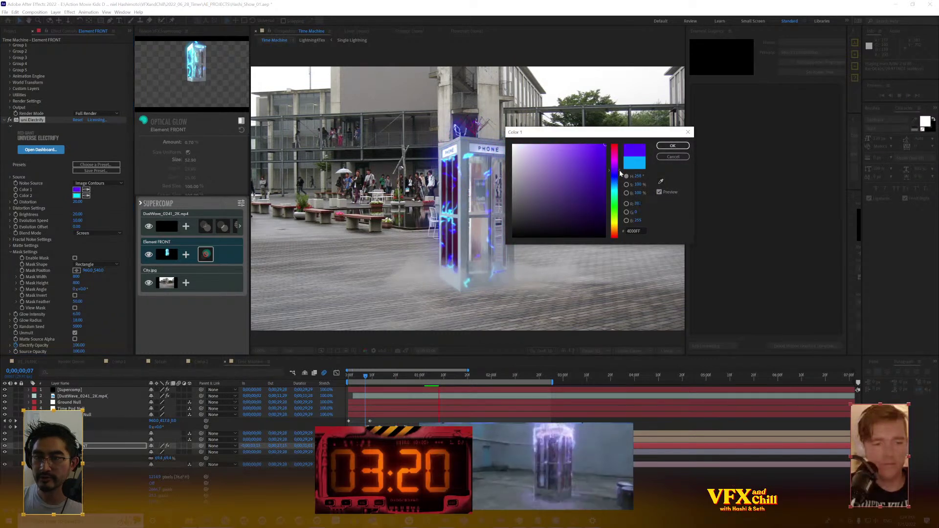
left_click_drag(667, 132, 717, 213)
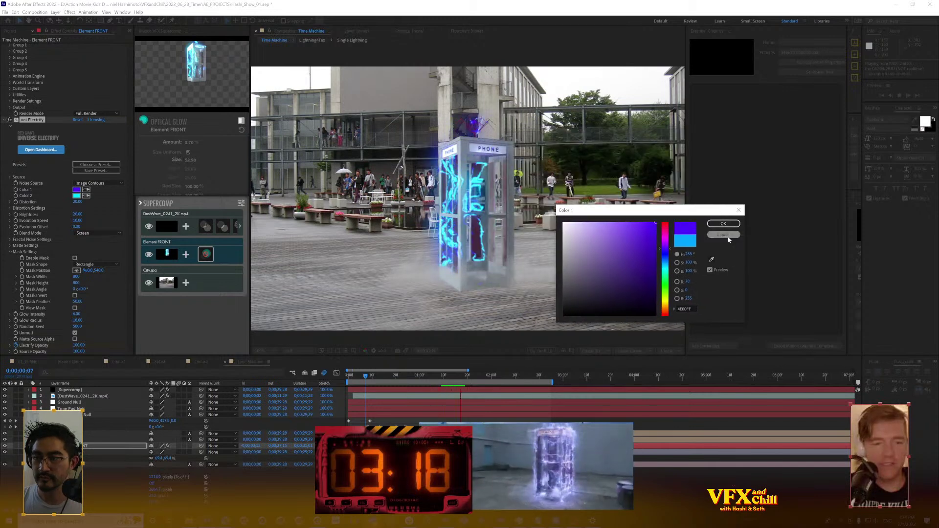
left_click(726, 235)
Set Color 1 of the booth's Electrify effect to the saturated blue 0016FF
left_click(83, 189)
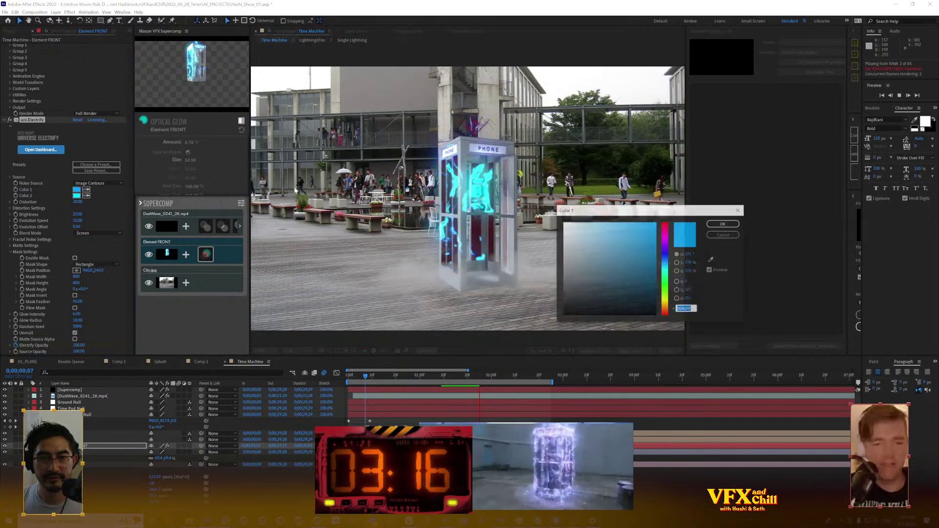
left_click(666, 247)
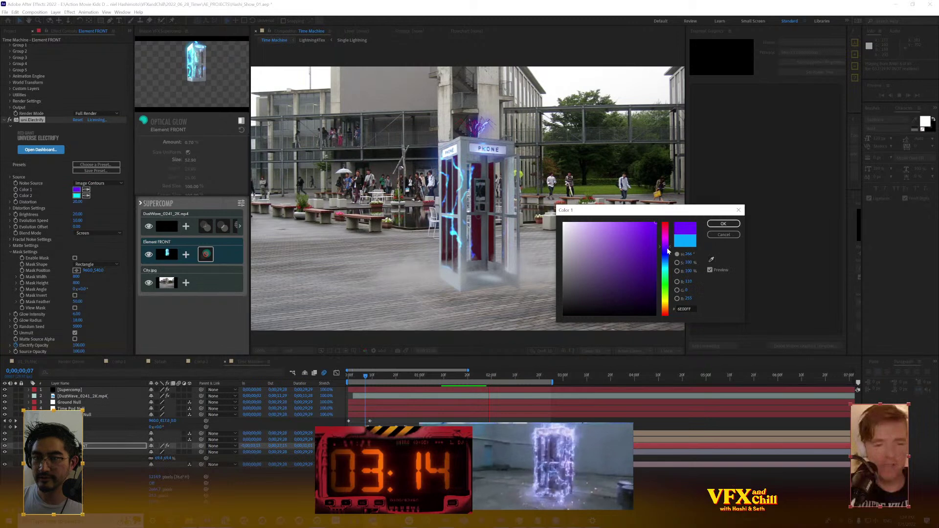
left_click_drag(667, 248, 668, 253)
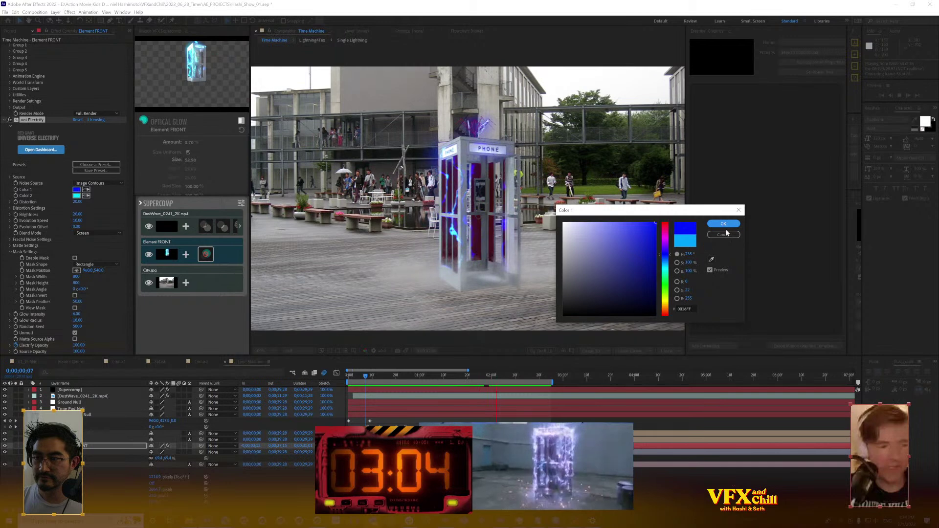
left_click(727, 234)
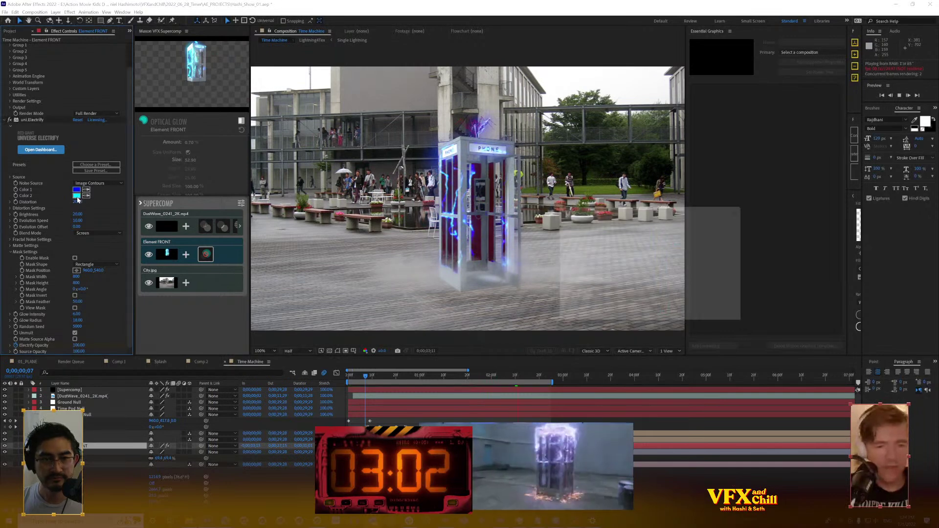
Try the violet-blue 1E00FF as Color 2 of the booth's Electrify effect
left_click(77, 197)
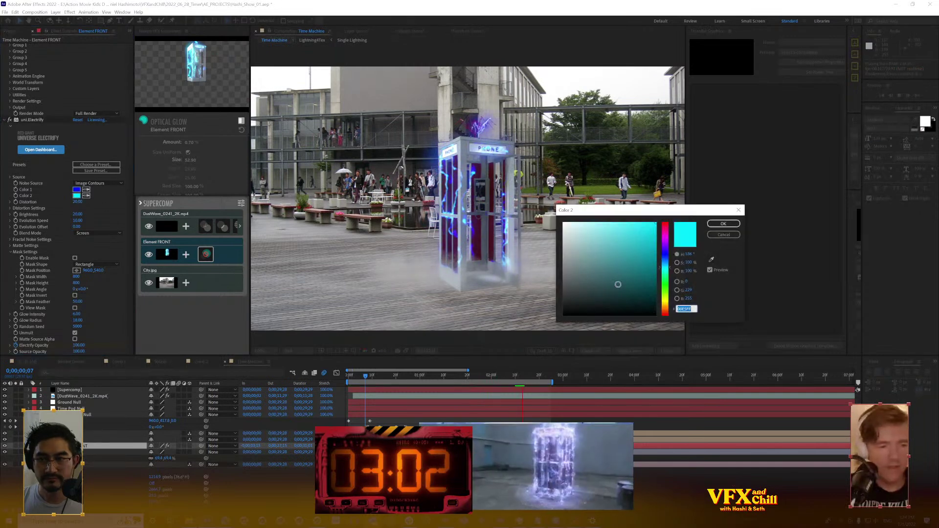
left_click(666, 250)
left_click_drag(666, 251, 666, 248)
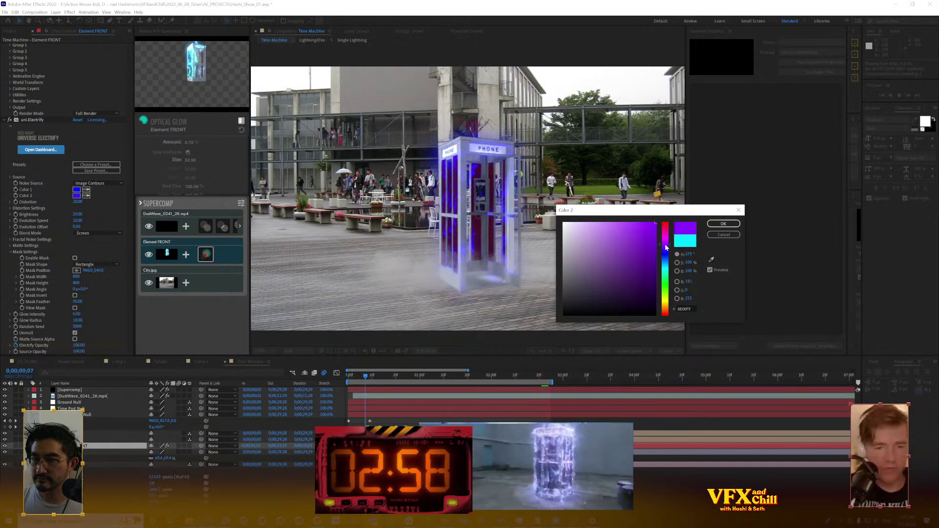
left_click(668, 254)
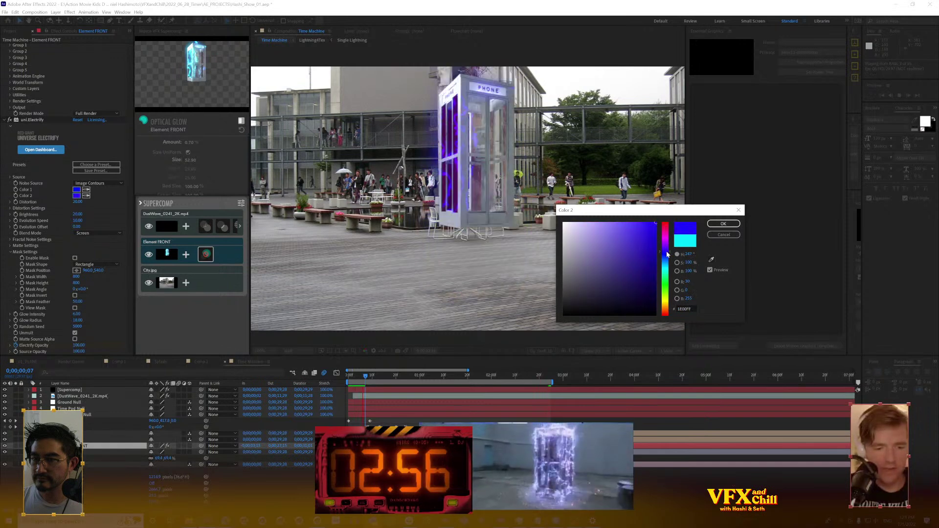
left_click(723, 224)
Try a near-white Color 1 for Electrify, discard it, and undo the last Color 2 change
left_click(76, 189)
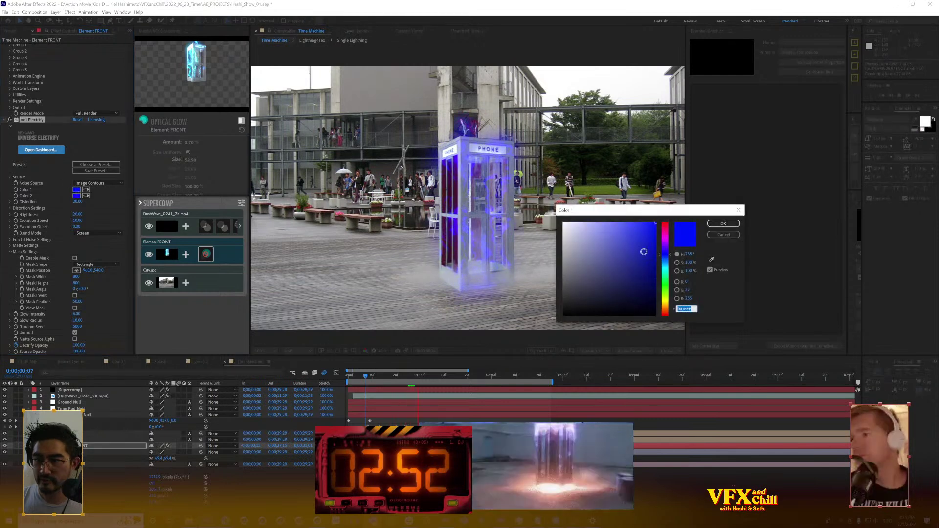
left_click(600, 222)
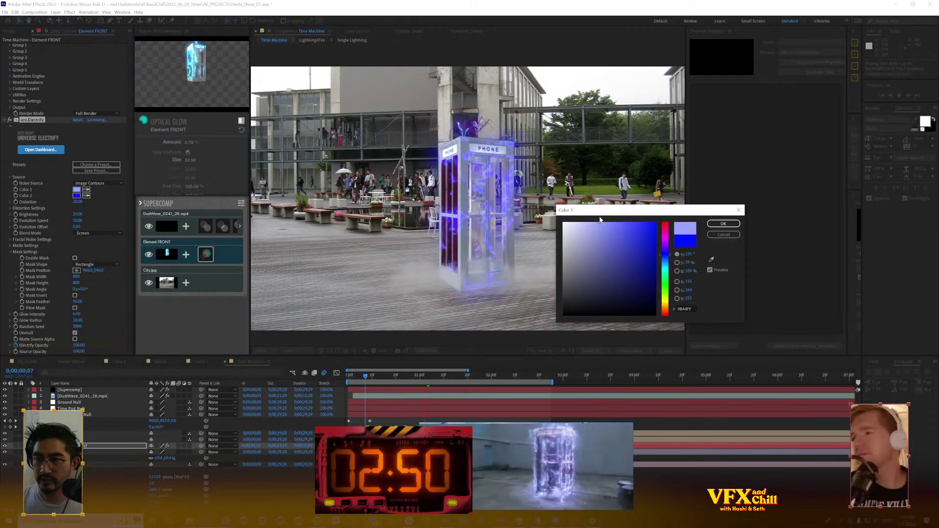
left_click_drag(598, 223, 567, 220)
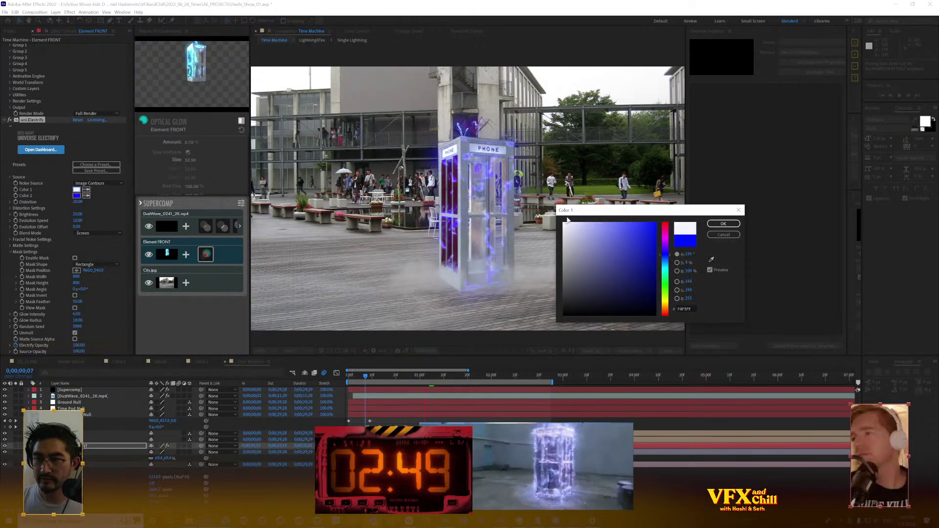
left_click(724, 235)
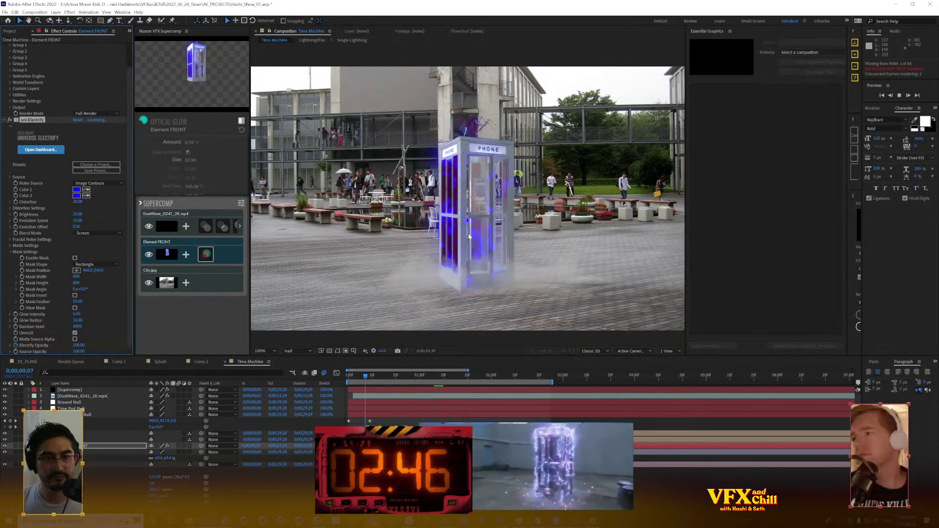
key("ctrl+z")
Set Electrify's Color 2 to the pale lavender C3C9FF and replay the booth landing from the first frame
left_click(77, 196)
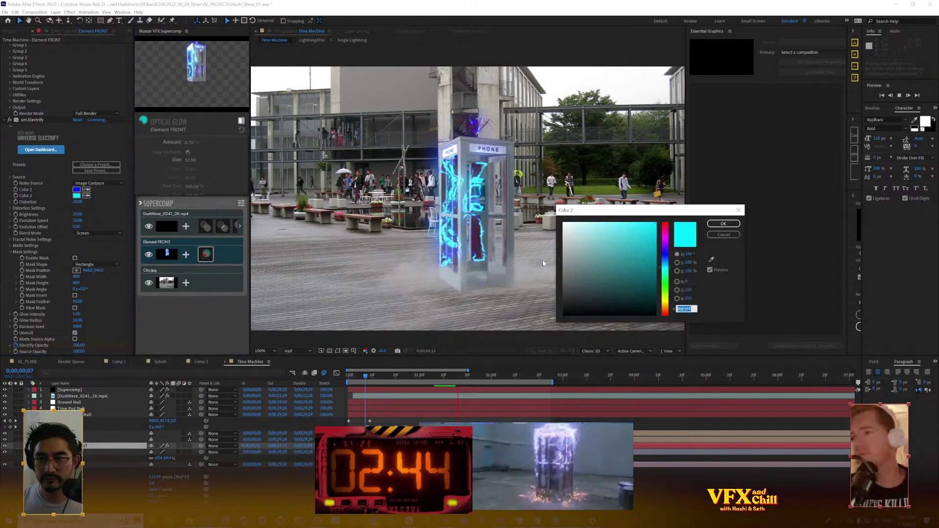
left_click(667, 258)
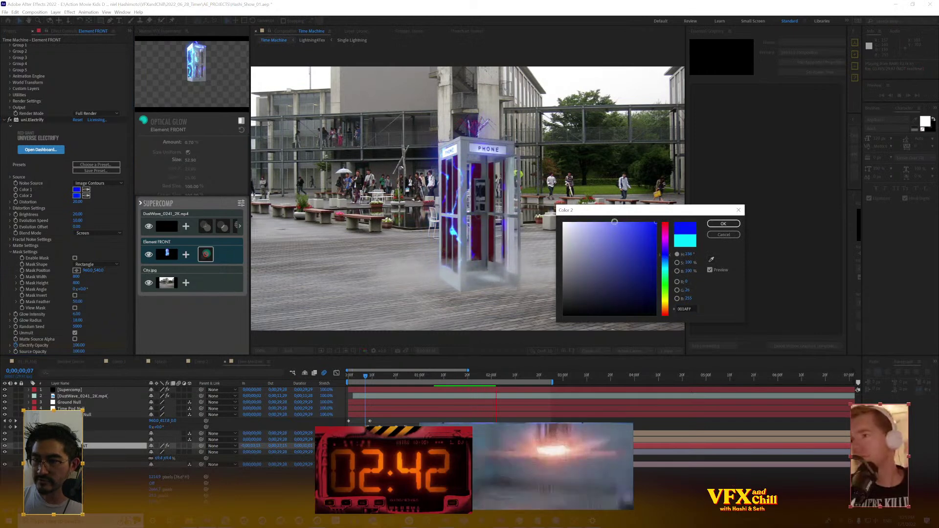
left_click(611, 225)
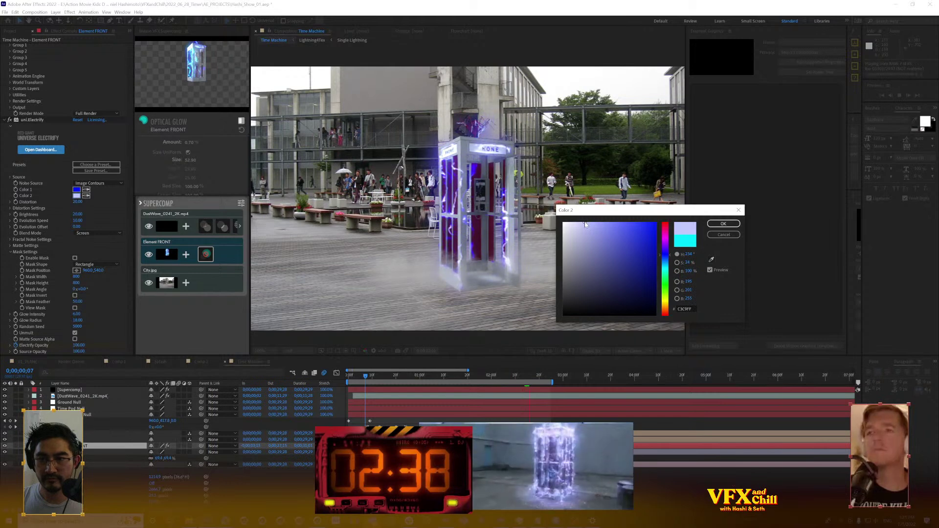
left_click(724, 223)
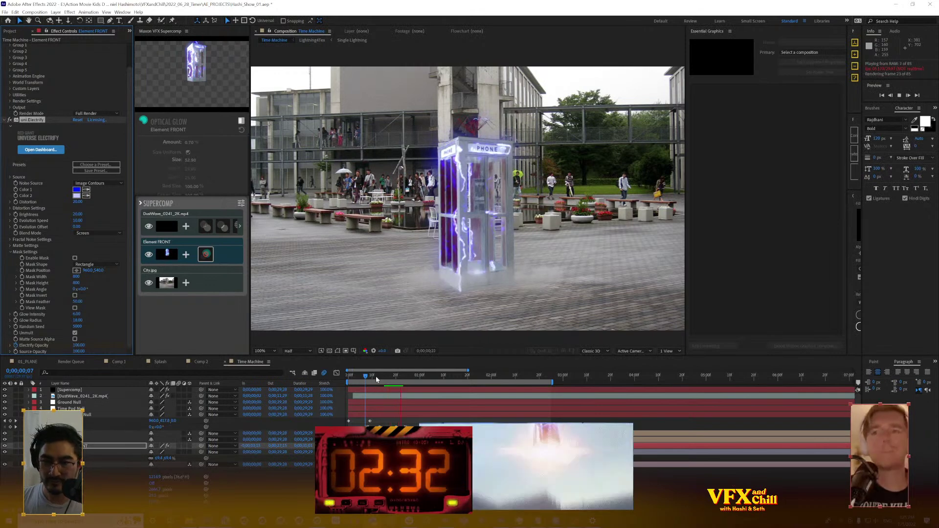
key("space")
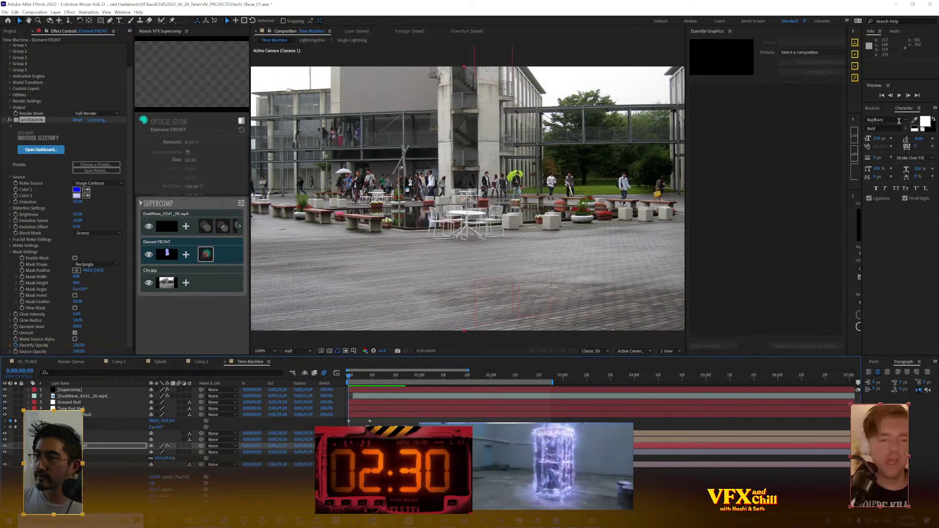
left_click(899, 97)
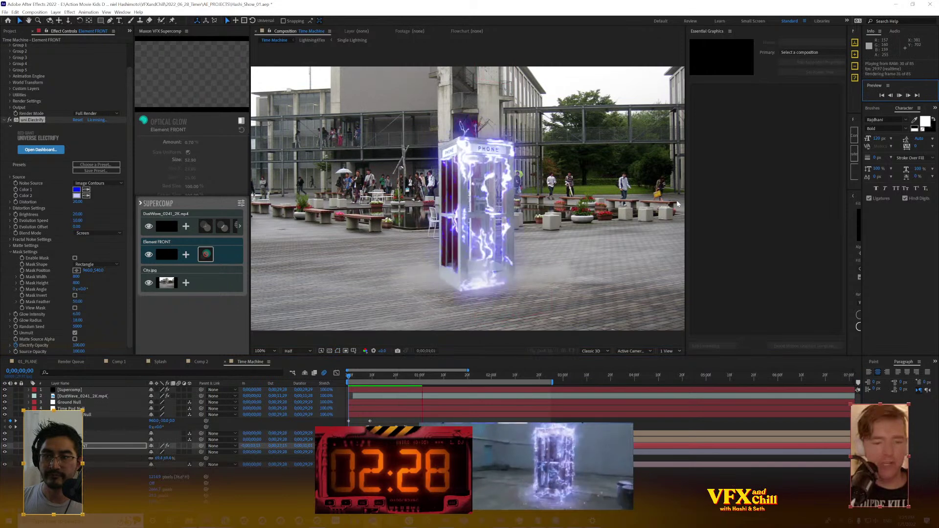
Stop the preview and add a new adjustment layer directly above the Supercomp layer
left_click(94, 388)
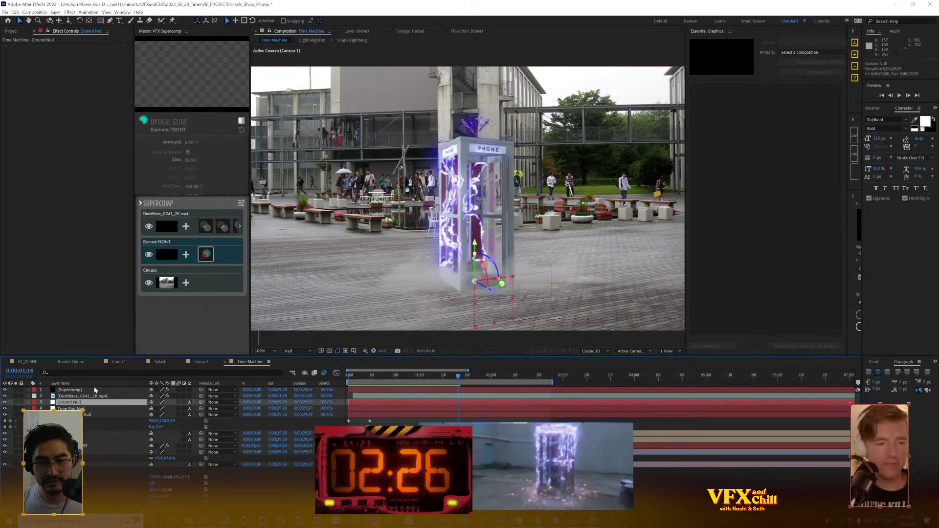
left_click(55, 12)
mouse_move(98, 20)
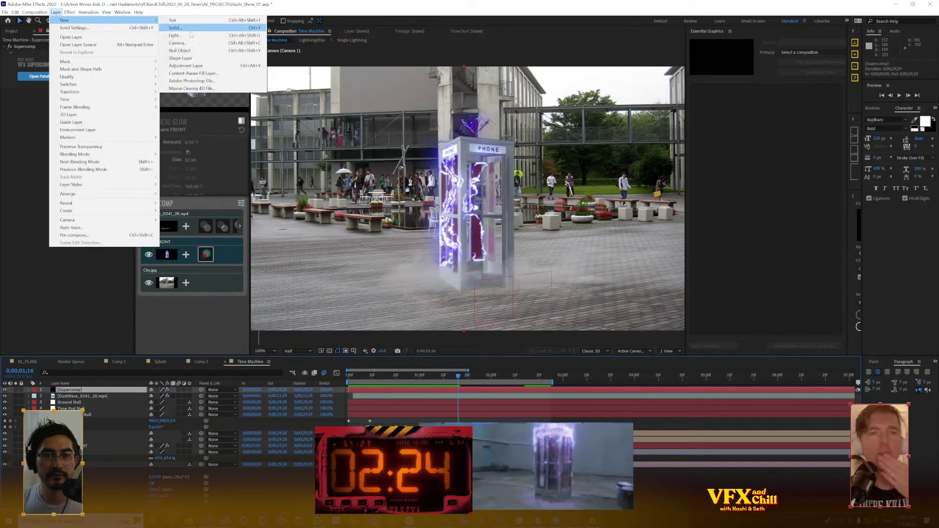
left_click(186, 65)
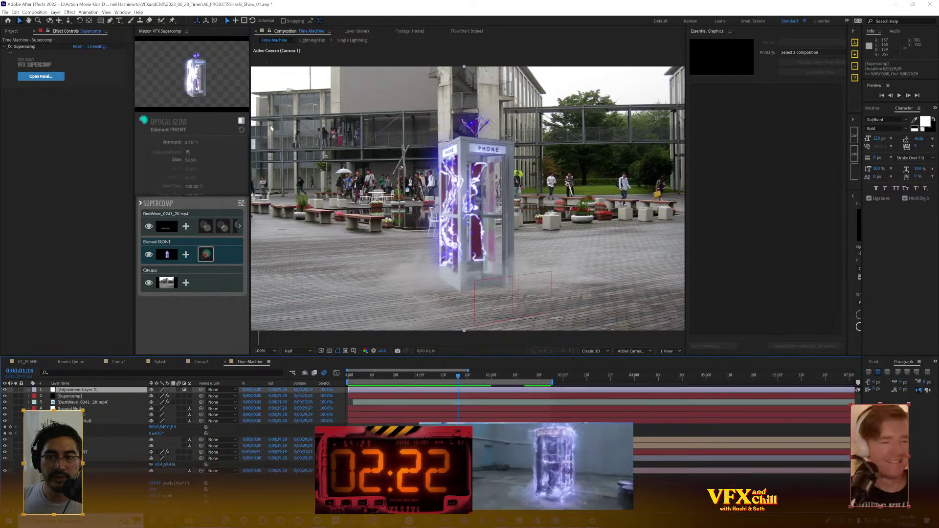
left_click(7, 30)
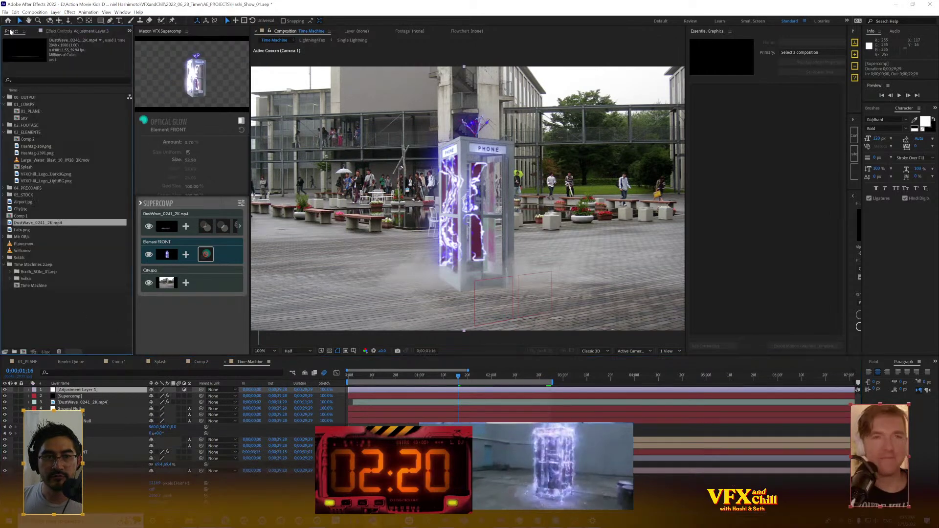
left_click(56, 11)
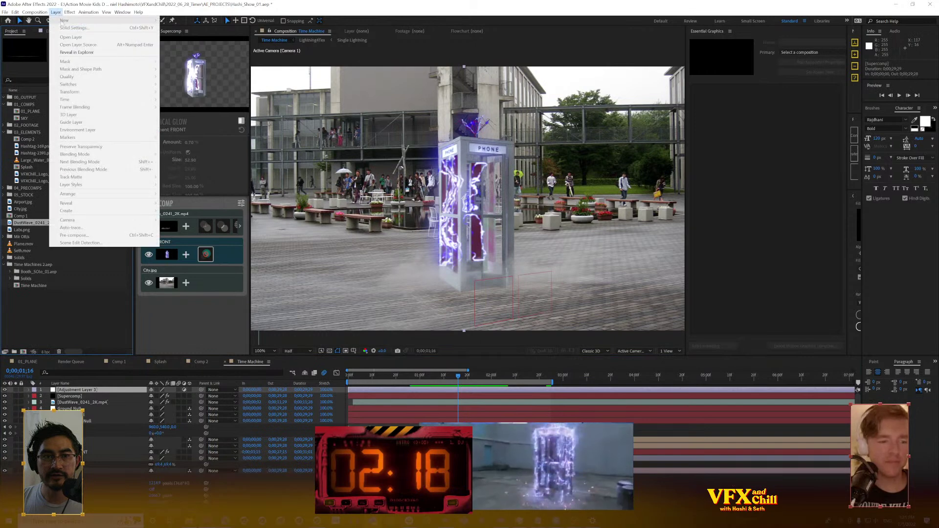
left_click(179, 2)
left_click(50, 305)
left_click(55, 12)
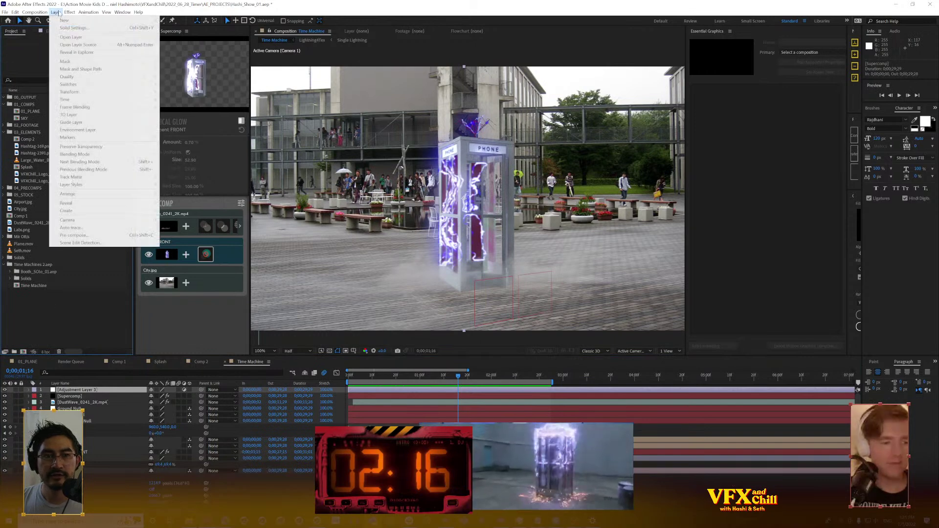
left_click(327, 62)
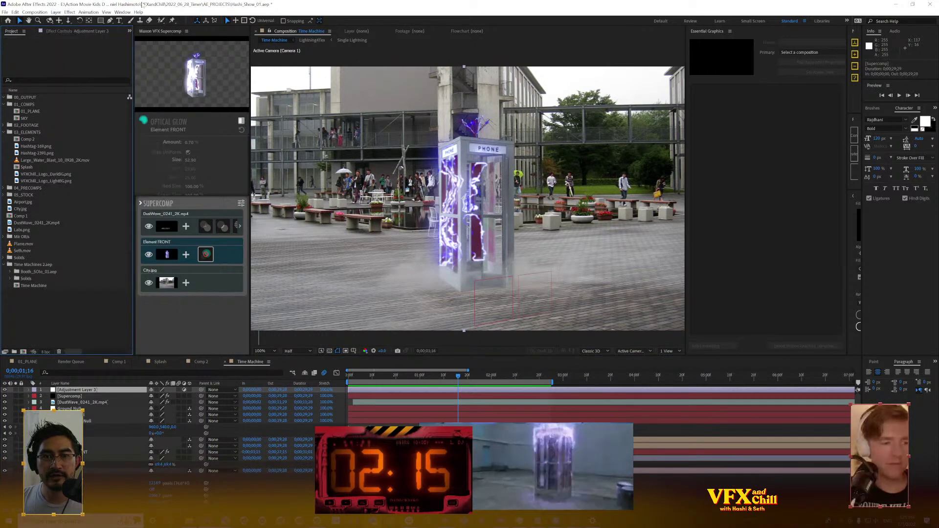
Create a composition-sized black solid at the top of the Time Machine layer stack
left_click(56, 12)
mouse_move(73, 18)
left_click(181, 25)
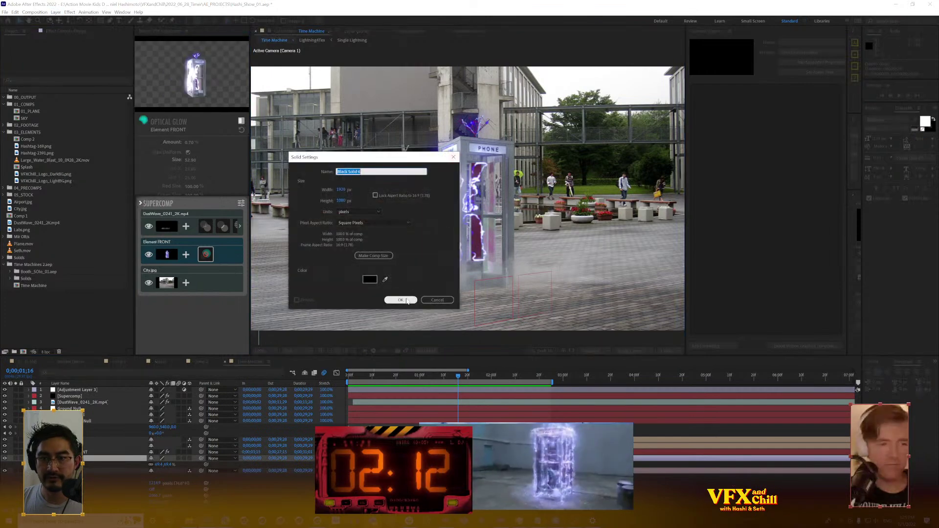
left_click(400, 298)
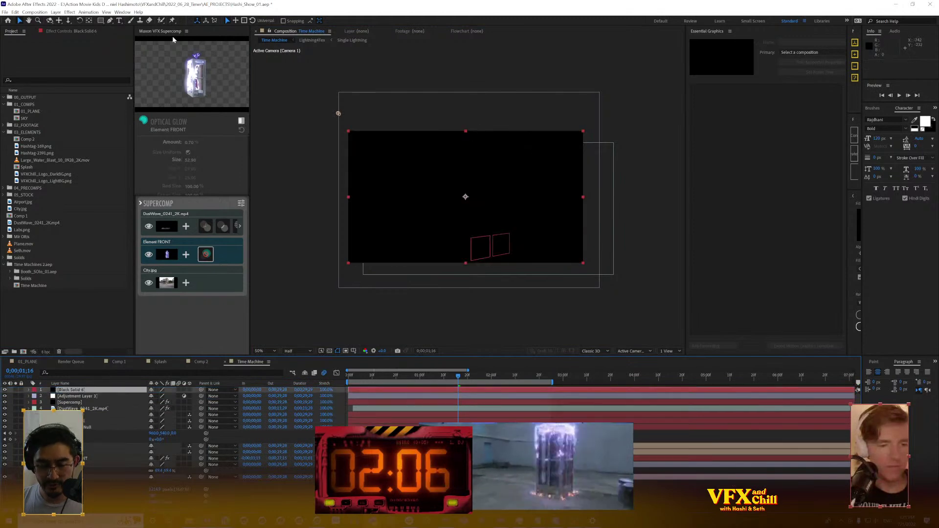
Draw a full-width rectangular mask across the middle of the black solid and set it to Subtract for letterbox bars
left_click(101, 21)
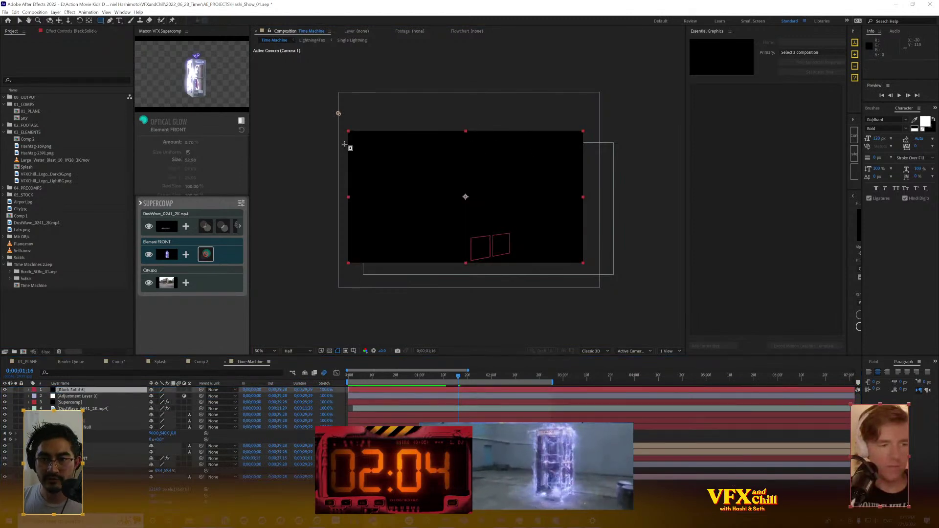
mouse_move(345, 145)
left_mouse_down()
mouse_move(583, 204)
mouse_move(591, 248)
left_mouse_up()
left_click(161, 402)
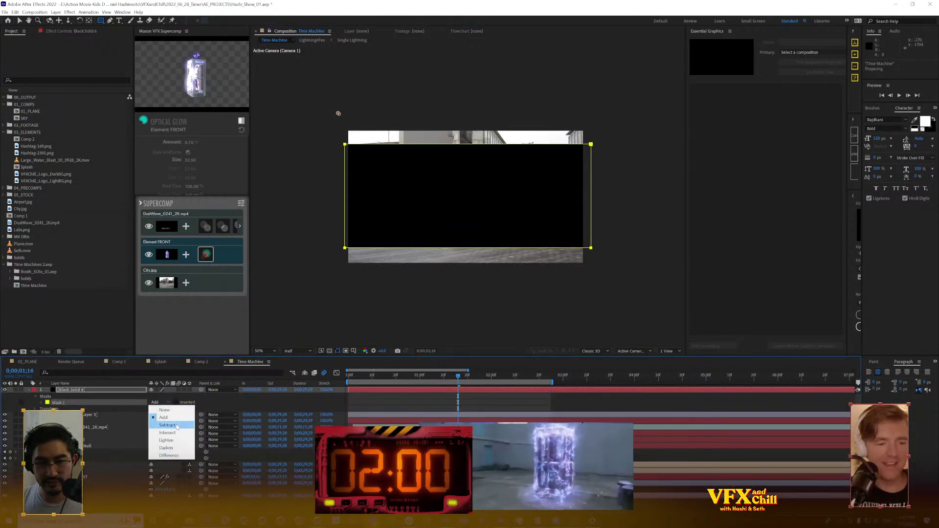
left_click(176, 427)
Apply the Transform distort effect to the adjustment layer above Supercomp
left_click(120, 414)
left_click(59, 31)
right_click(59, 110)
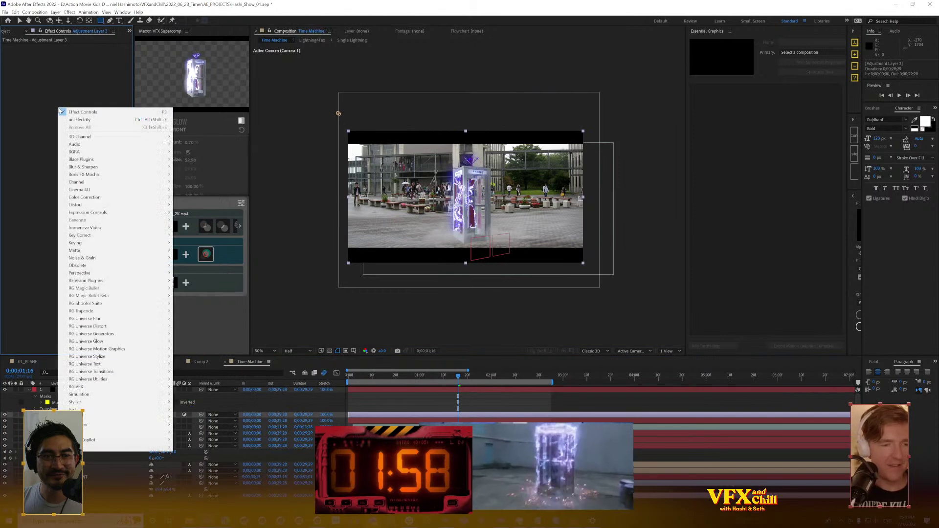
mouse_move(147, 204)
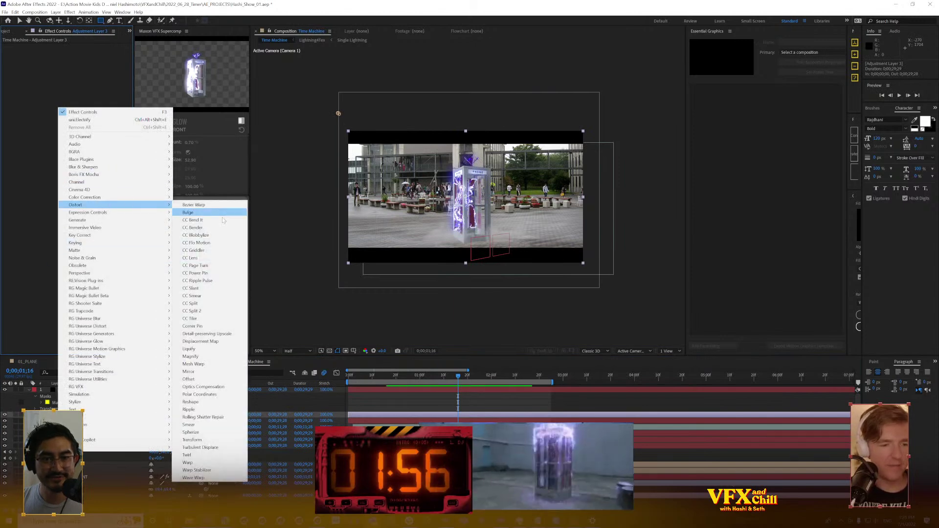
left_click(201, 440)
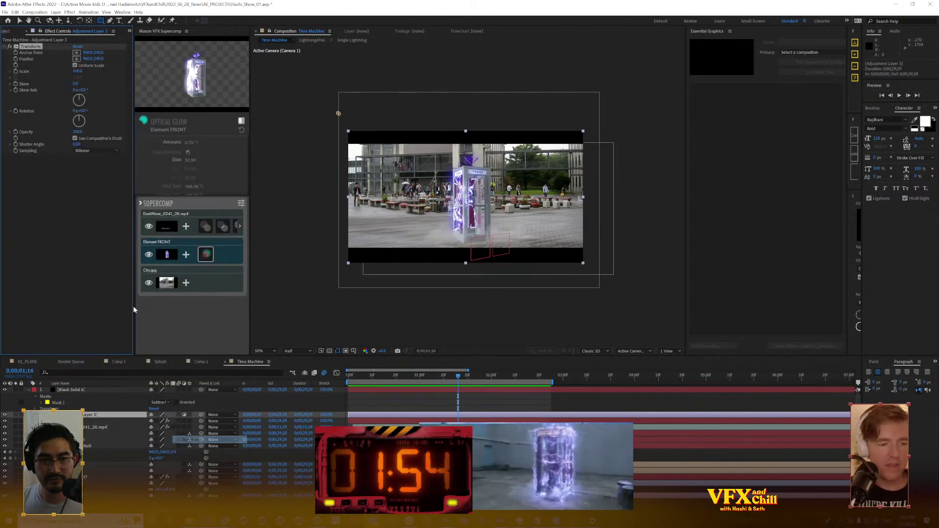
Keyframe the adjustment layer's Transform Position with Y at 997 and place that keyframe near the start of the timeline
key("v")
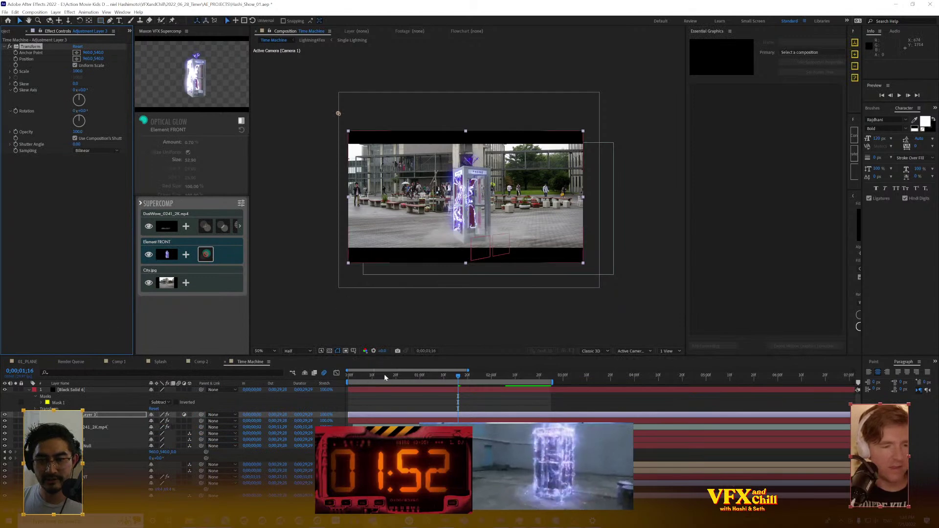
left_click(376, 376)
left_click_drag(377, 378, 373, 380)
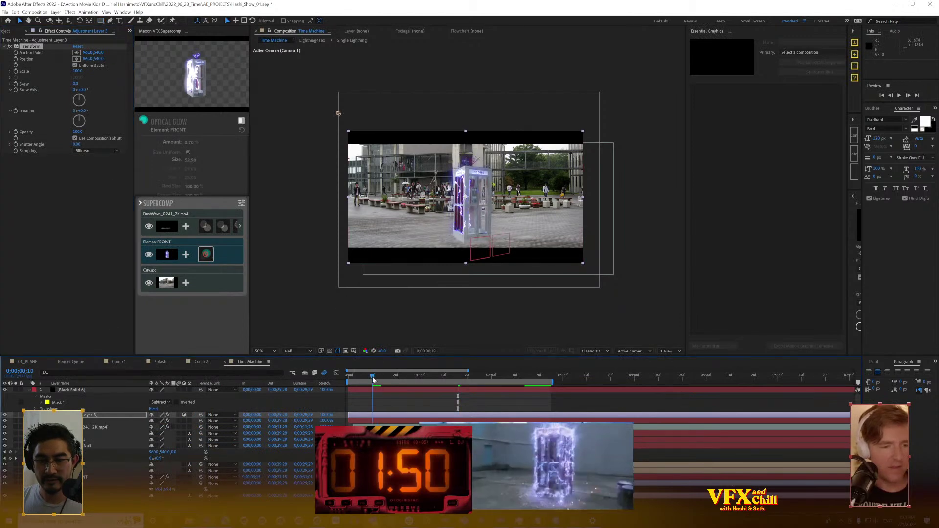
left_click_drag(94, 59, 223, 103)
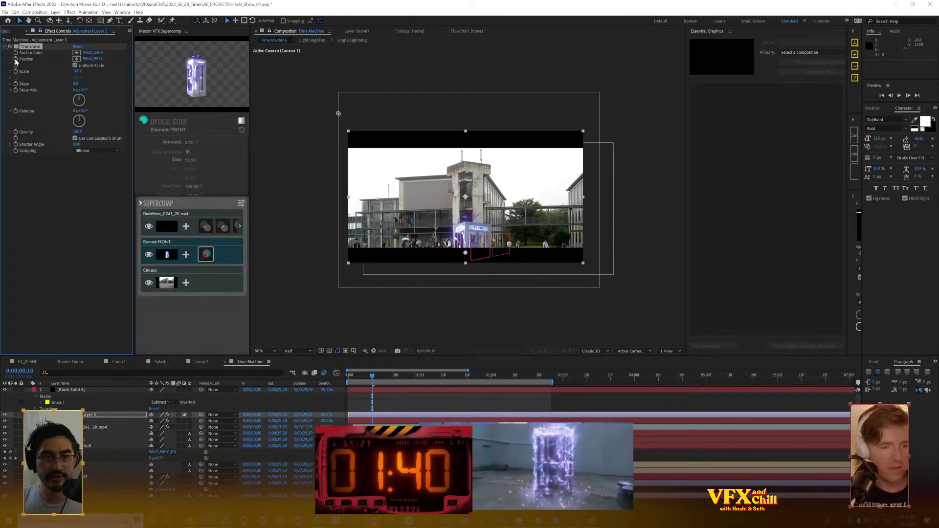
key("u")
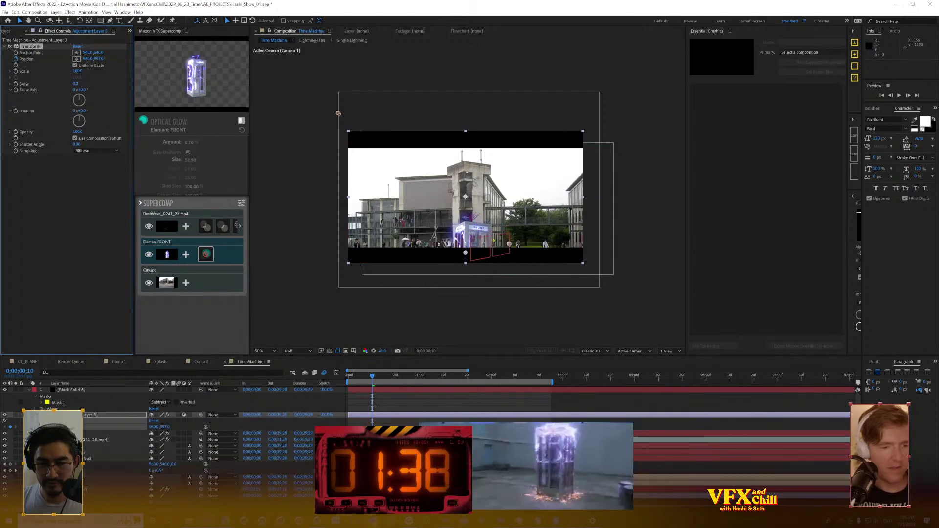
left_click_drag(372, 428, 355, 428)
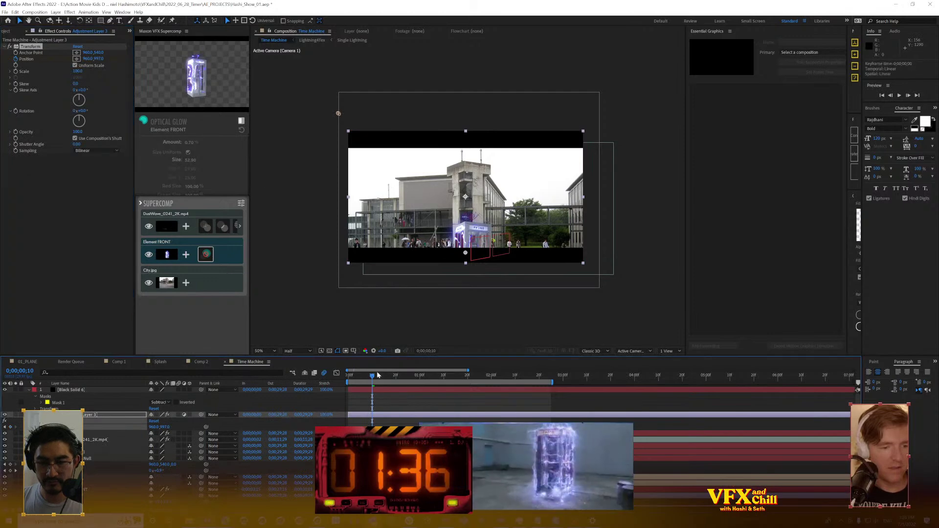
Add a Transform Position keyframe with Y at 540 at 0;00;00;16 and apply easing to it
left_click(165, 427)
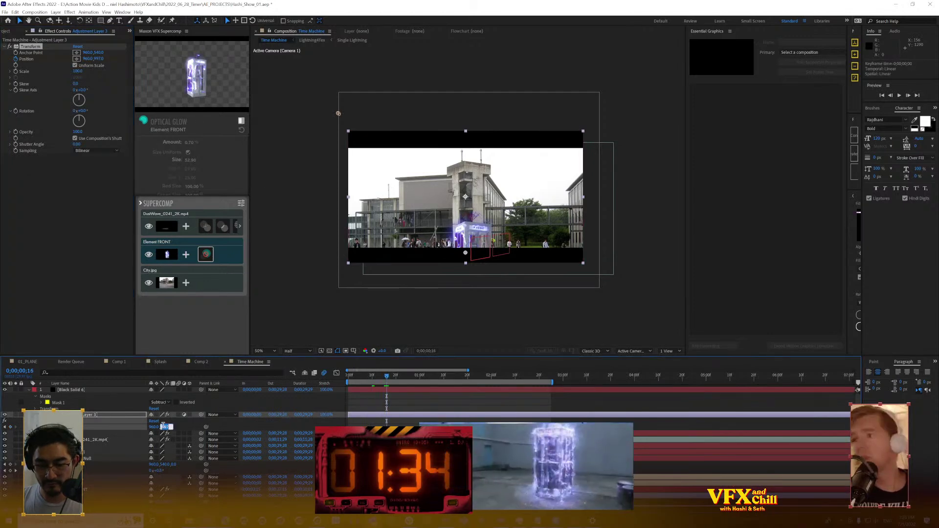
type("540")
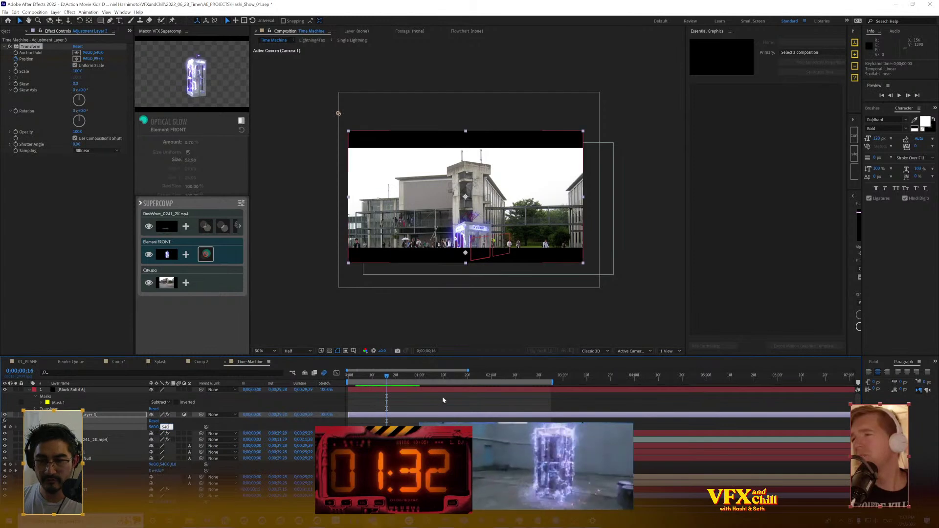
key("Return")
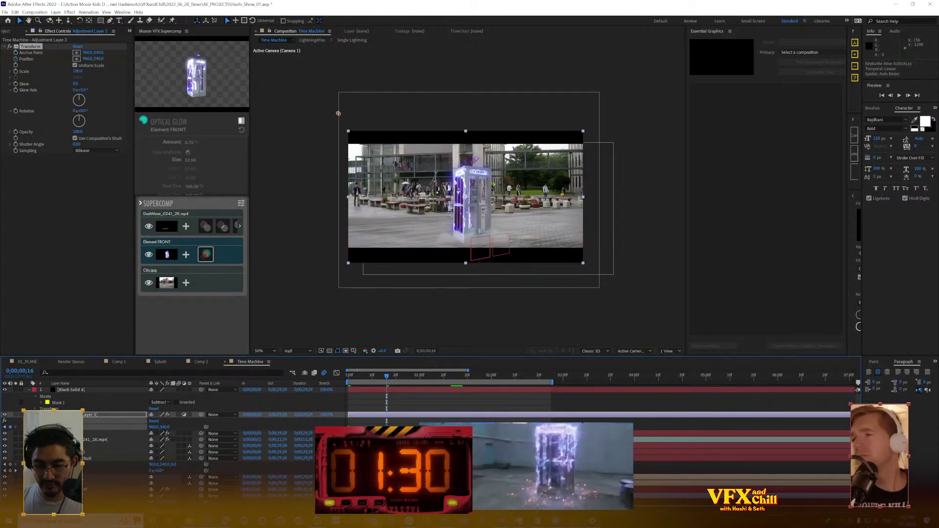
left_click_drag(165, 427, 179, 427)
right_click(389, 427)
mouse_move(411, 423)
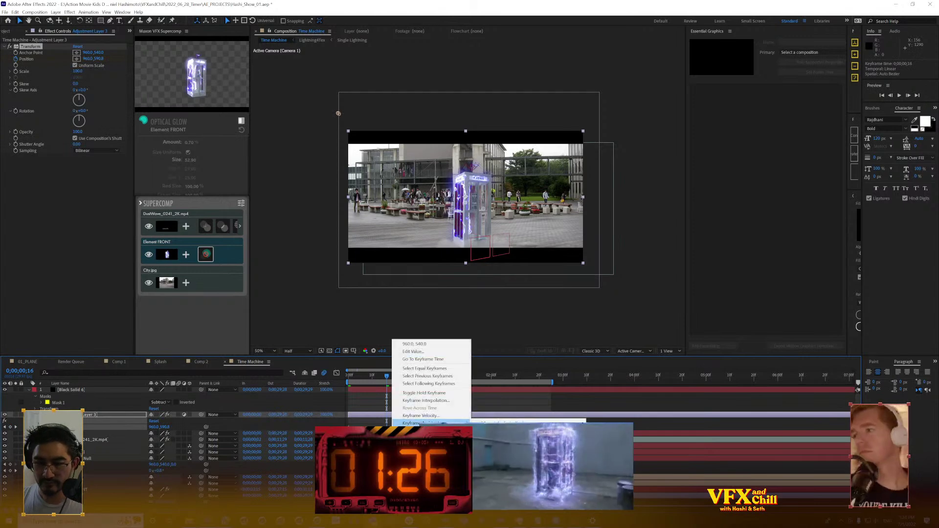
left_click(495, 447)
left_click_drag(387, 376, 304, 390)
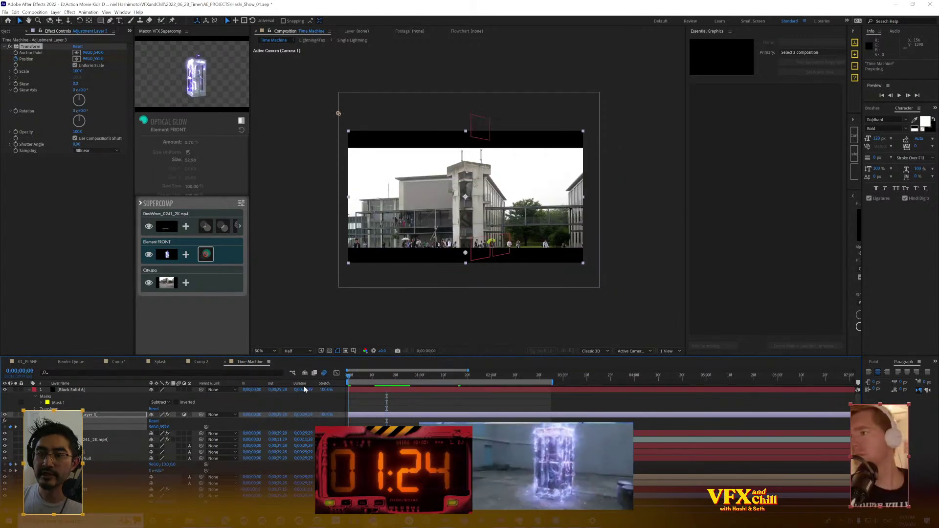
Find the uni.Camera Shake effect and apply it to the adjustment layer
right_click(73, 202)
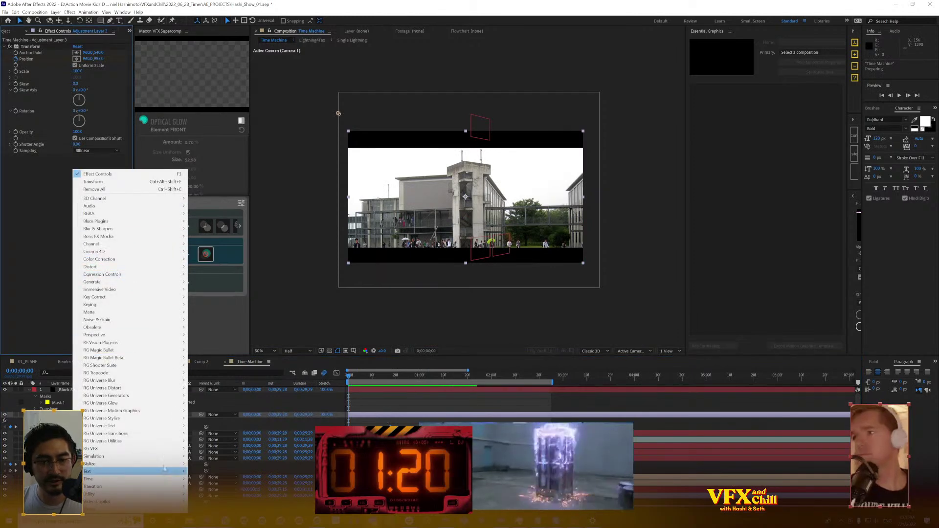
mouse_move(149, 422)
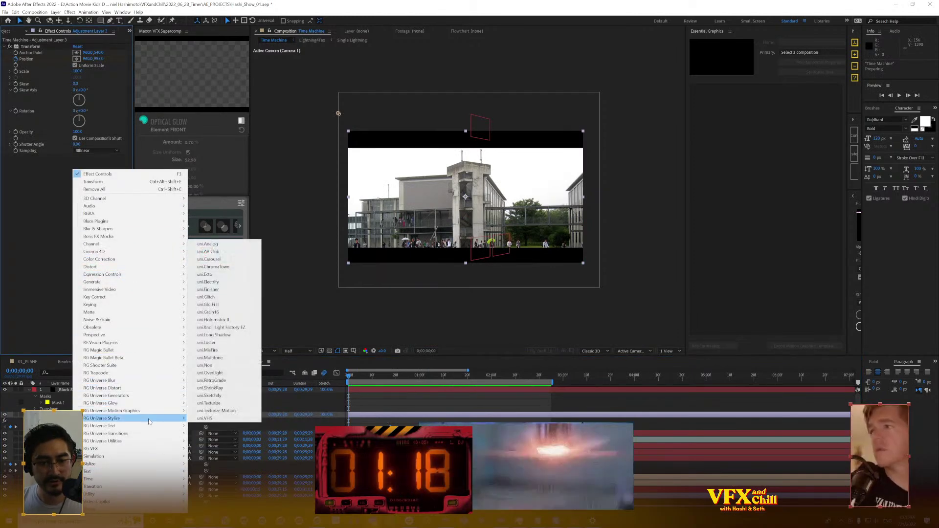
left_click(46, 216)
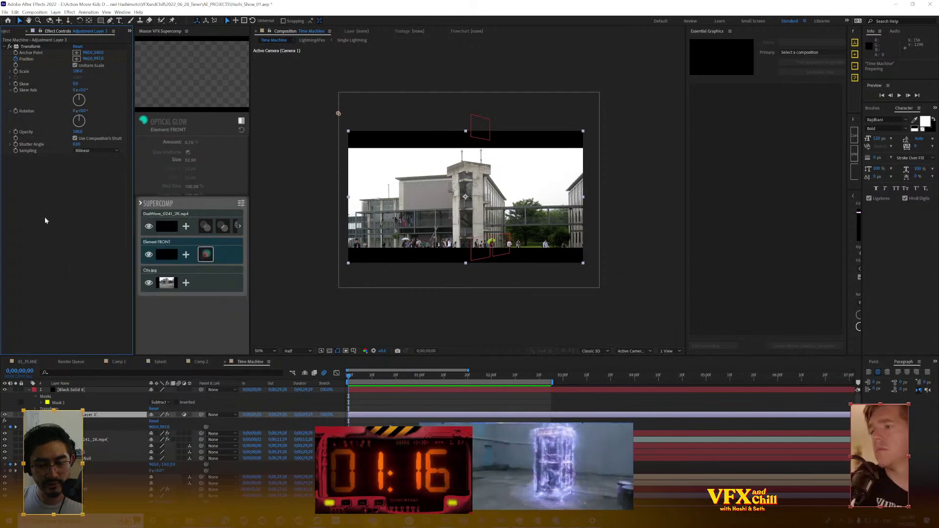
key("ctrl+space")
type("shake")
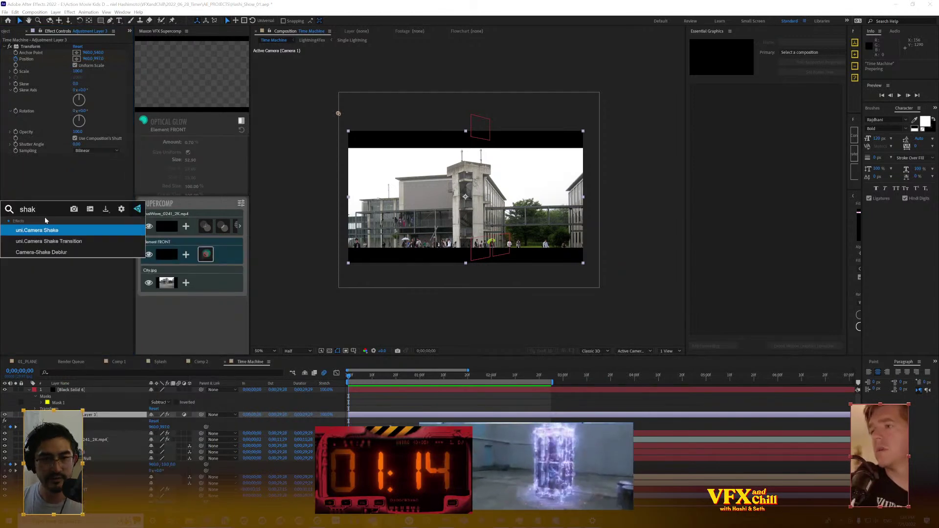
key("Return")
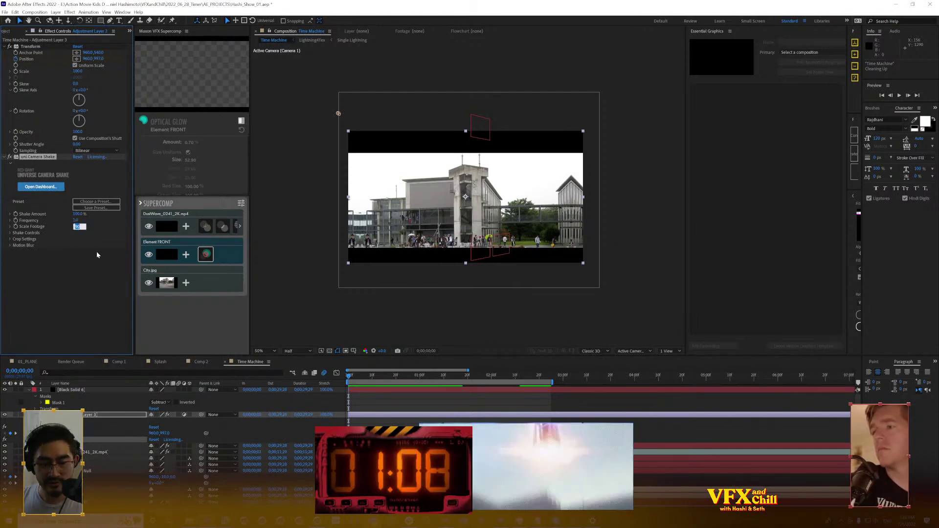
Set the camera shake's Scale Footage to 100 and its Amplitude X and Amplitude Y to 10
type("100")
key("Return")
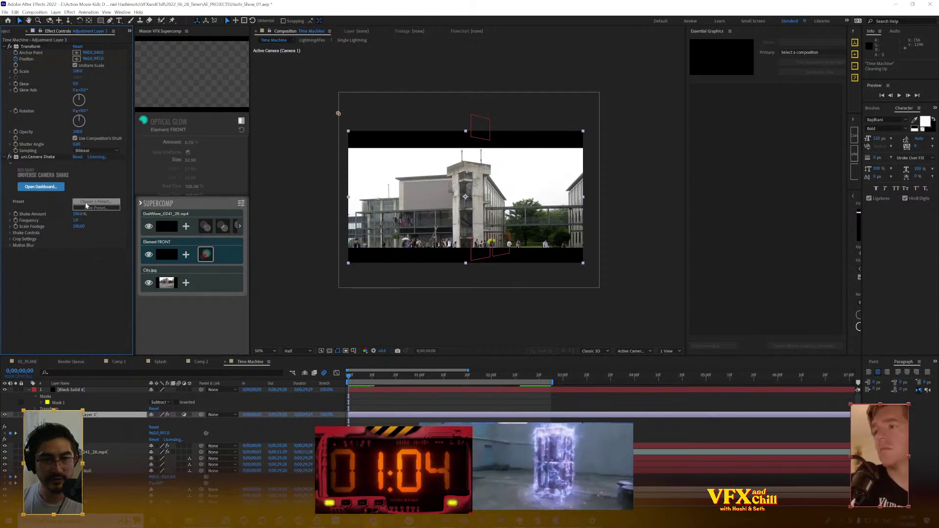
left_click(10, 234)
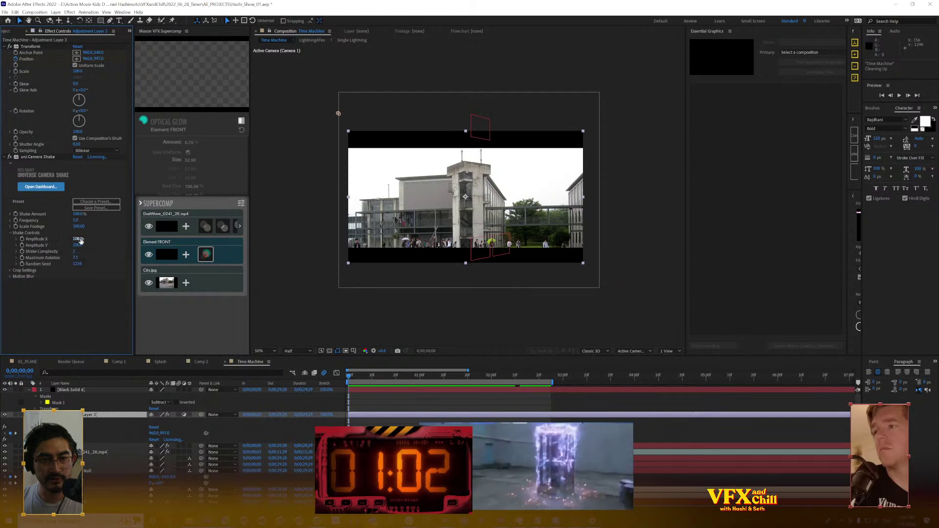
key("Return")
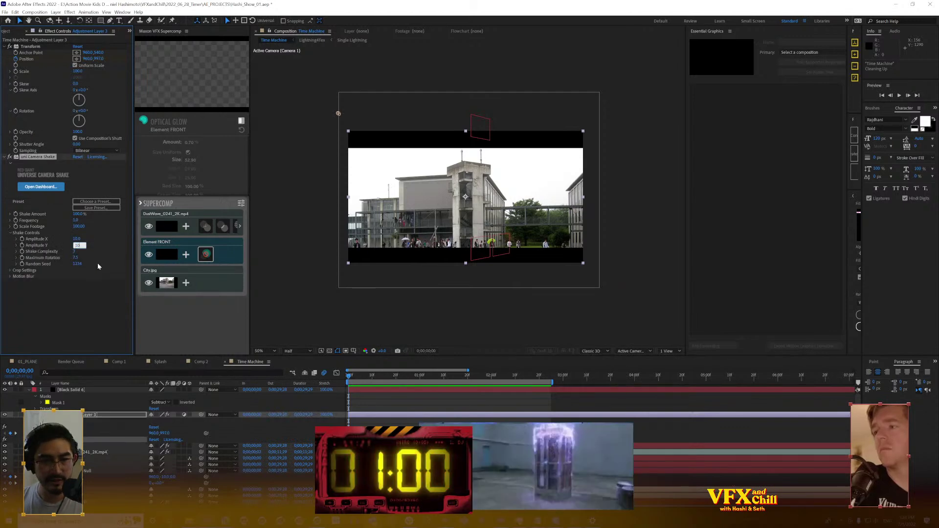
Keyframe the camera shake's Shake Amount at 100% and place that keyframe at 0;00;00;09
left_click(15, 215)
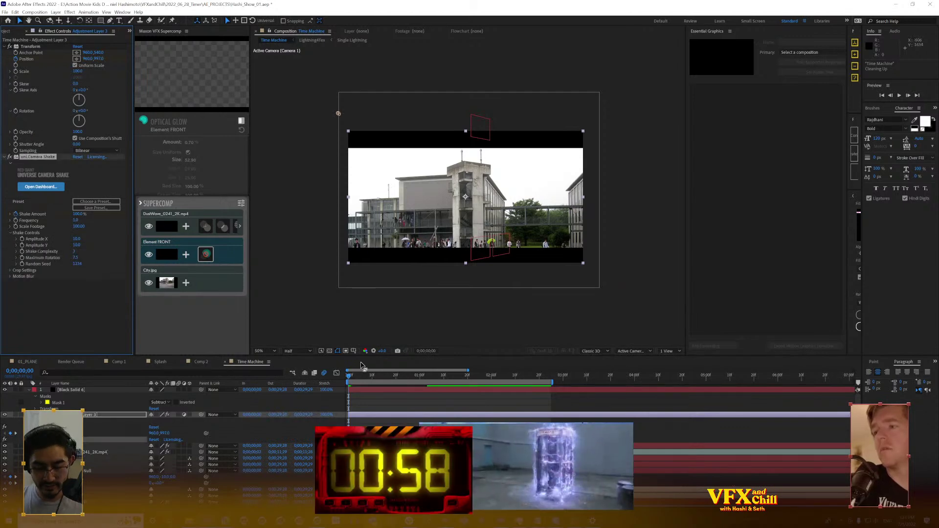
key("u")
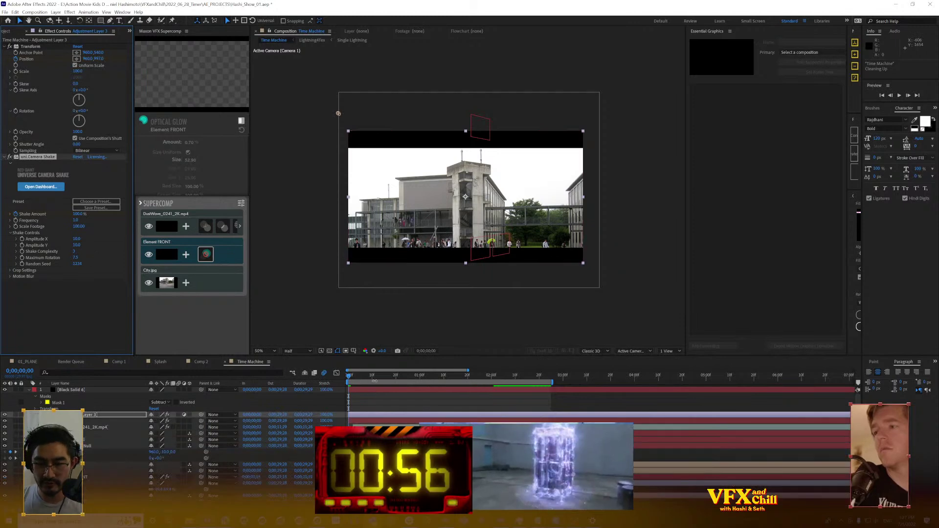
left_click(370, 375)
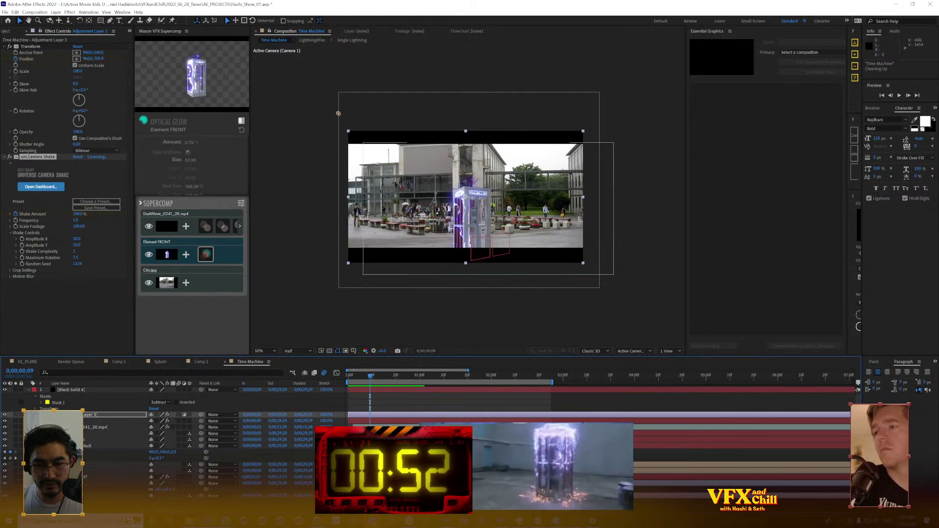
key("u")
right_click(371, 440)
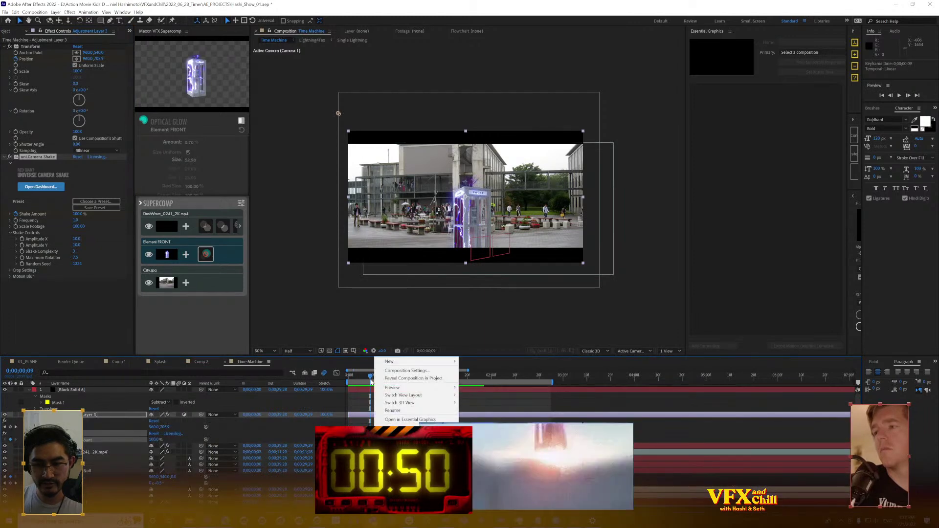
Add Shake Amount keyframes of 0% at 0;00;00;06 and 0;00;01;03 so the shake only surrounds the landing
left_click_drag(370, 377, 362, 376)
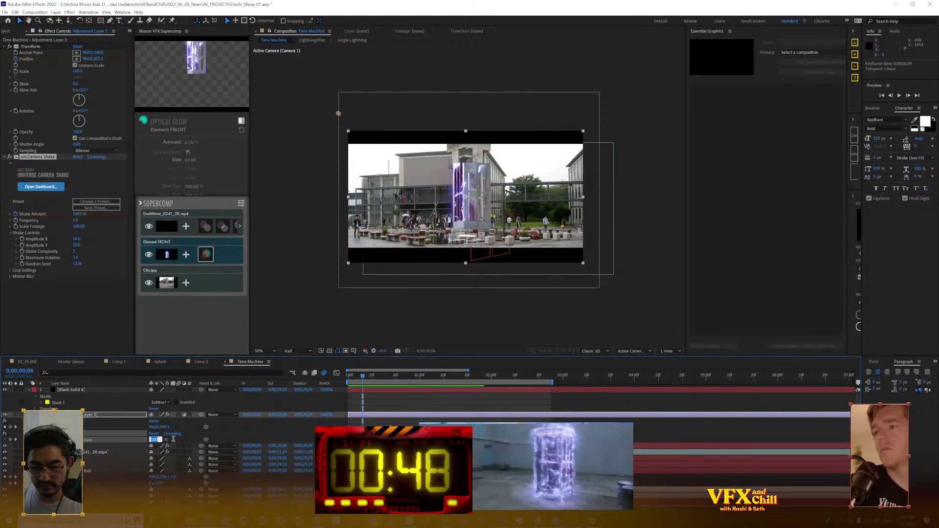
type("0")
left_click(351, 394)
left_click_drag(380, 377, 428, 377)
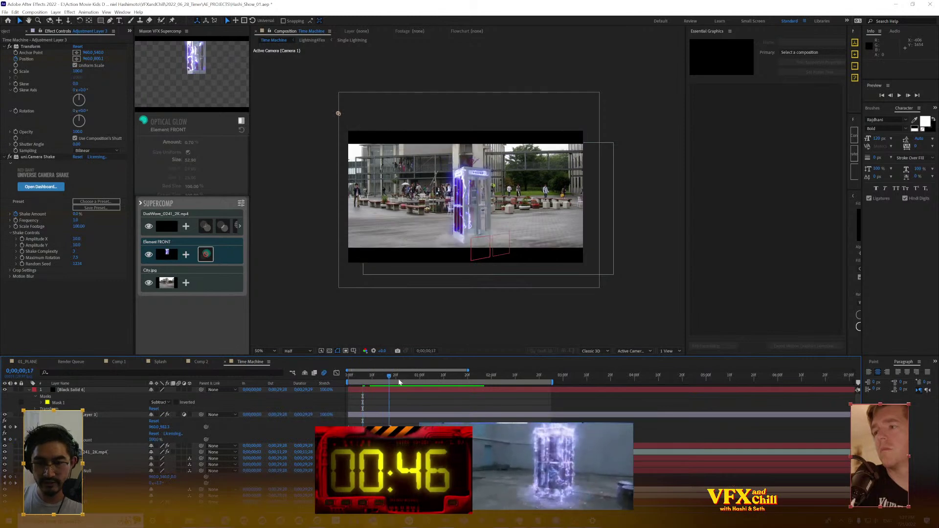
left_click(154, 440)
type("0")
key("Return")
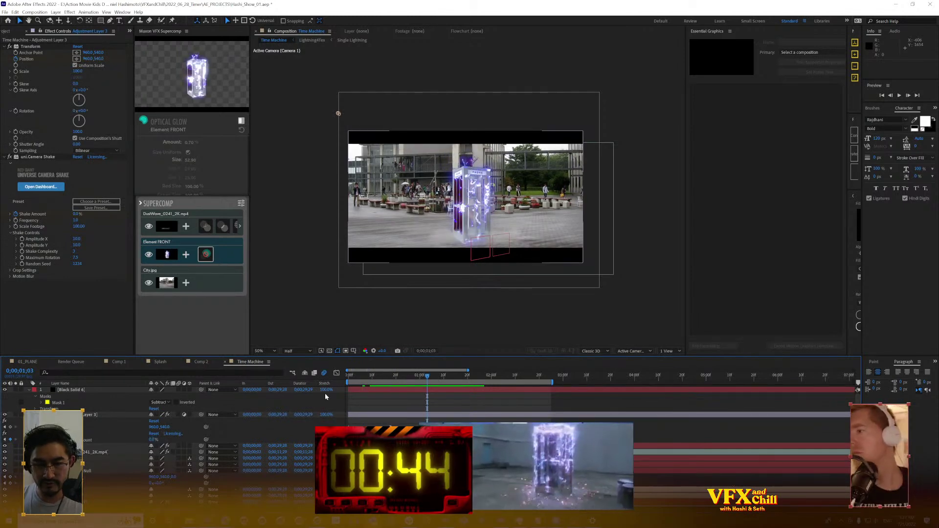
Close the Maxon VFX Supercomp panel and preview the shot from the start at 100% magnification
key("Home")
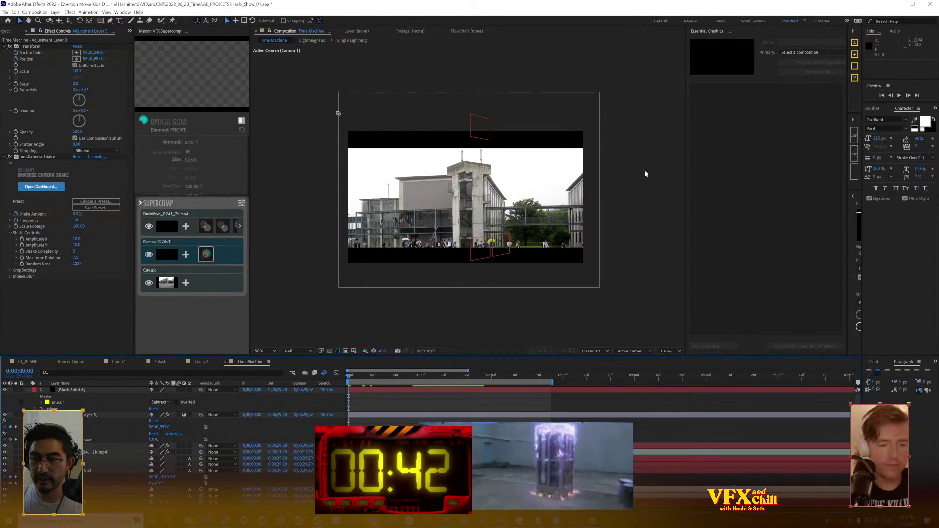
key("slash")
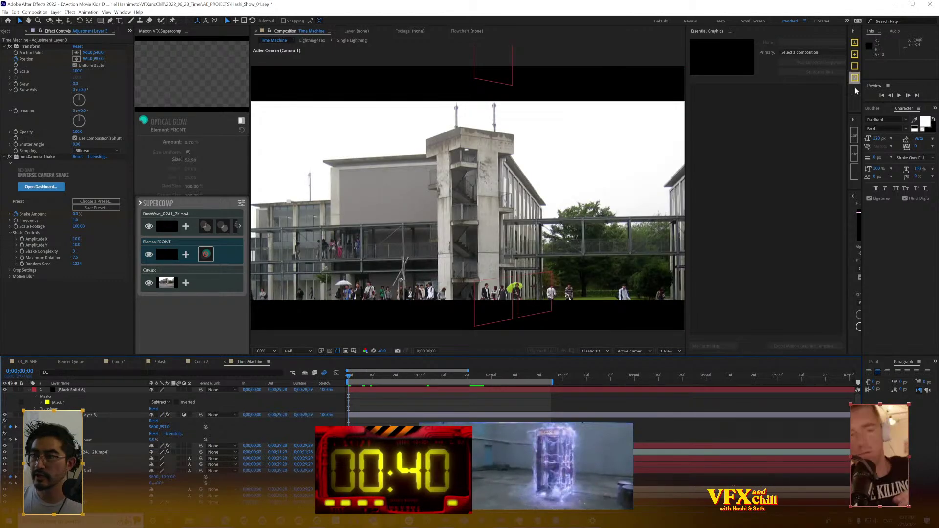
left_click(186, 31)
left_click(162, 49)
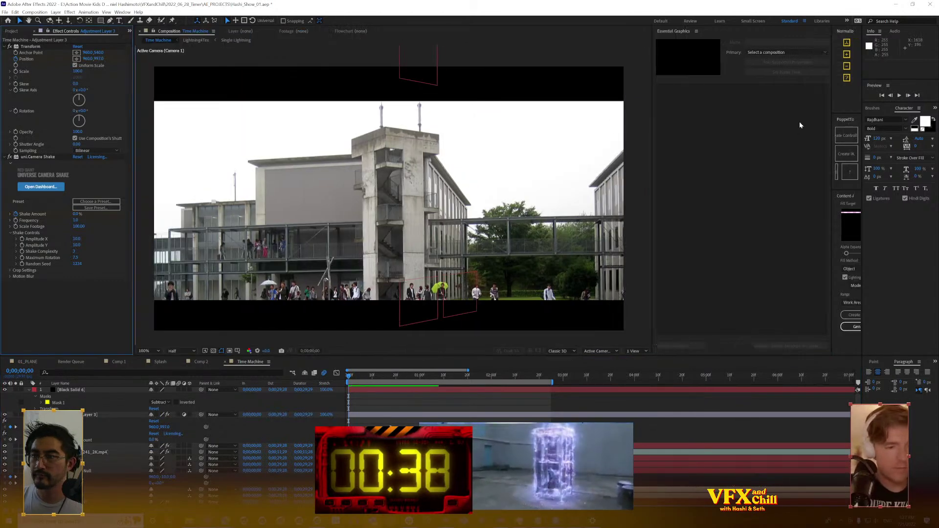
left_click(898, 95)
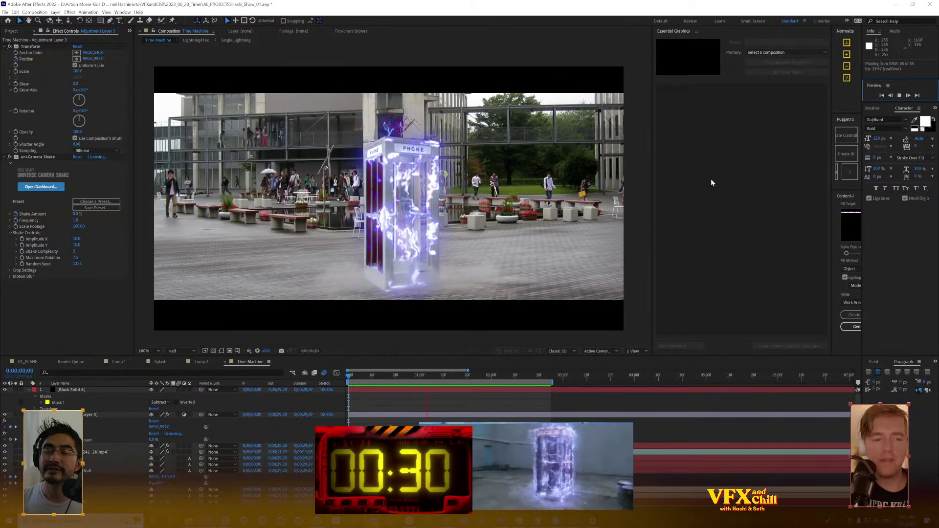
left_click(506, 326)
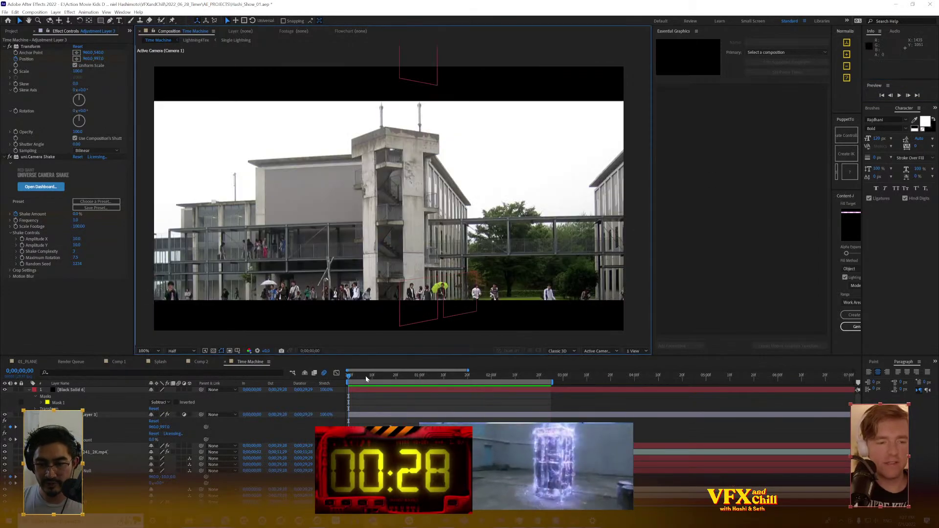
Raise the camera shake's Amplitude Y to 70 and preview the shot again from the start
left_click_drag(366, 379, 370, 378)
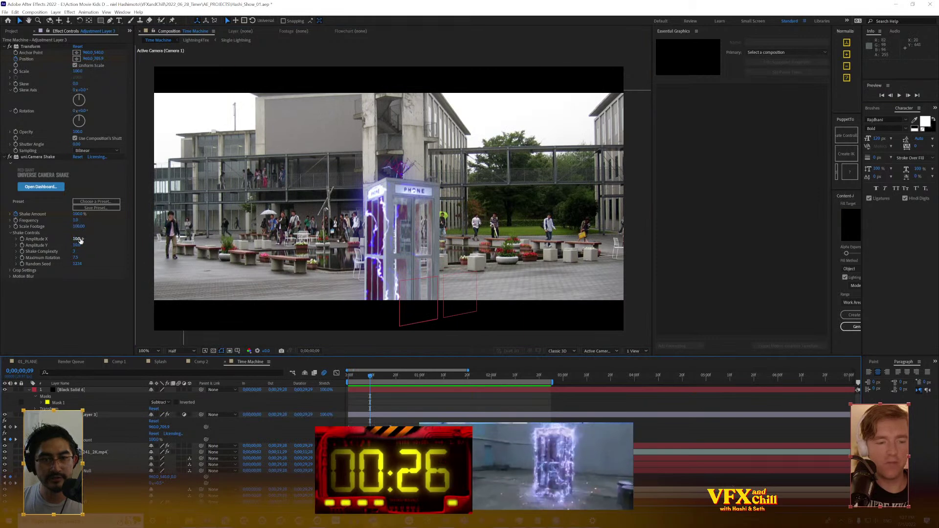
left_click_drag(80, 240, 80, 248)
key("ctrl+z")
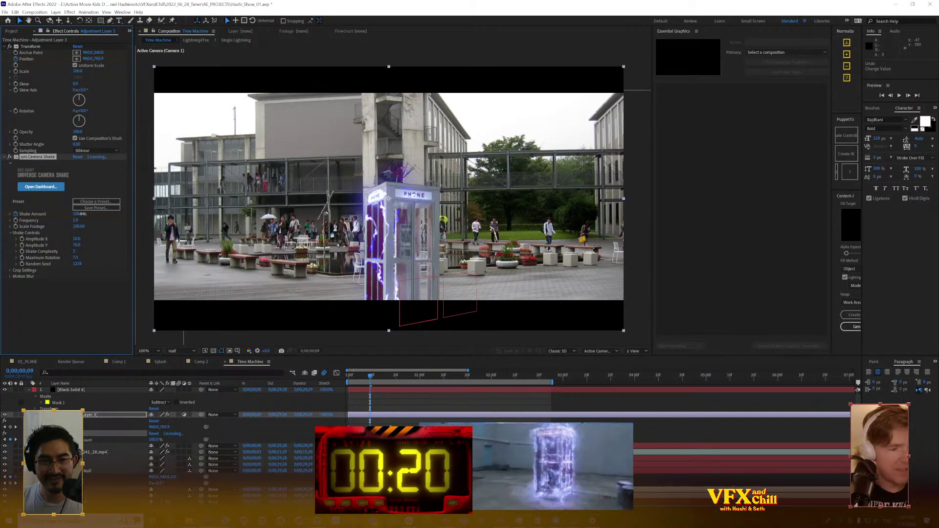
key("Home")
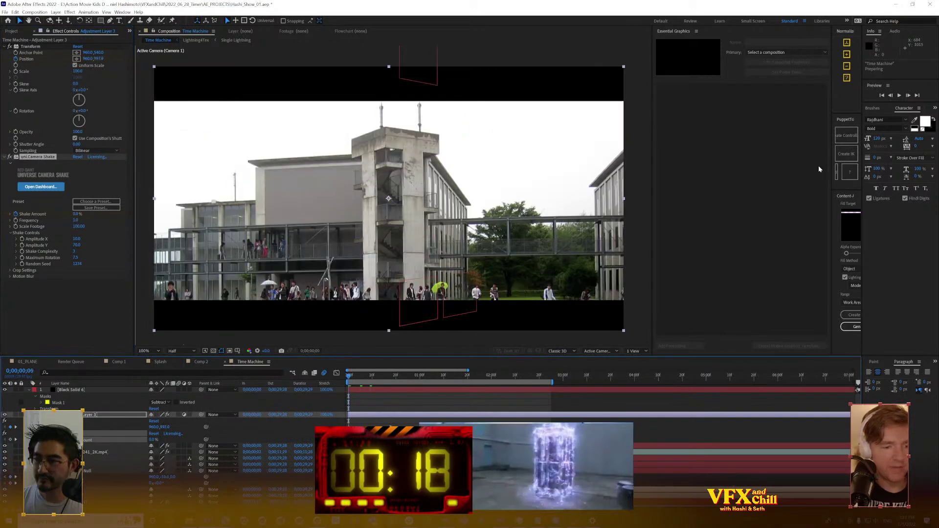
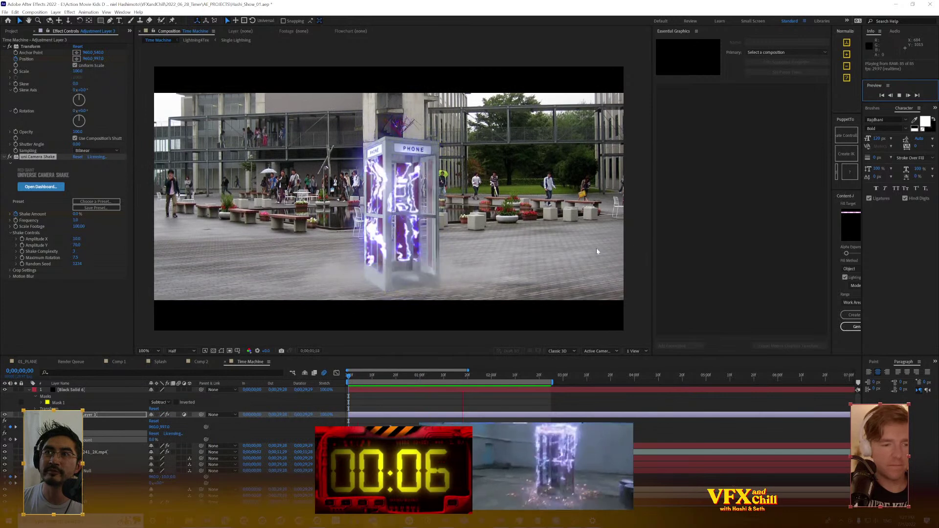
left_click(597, 251)
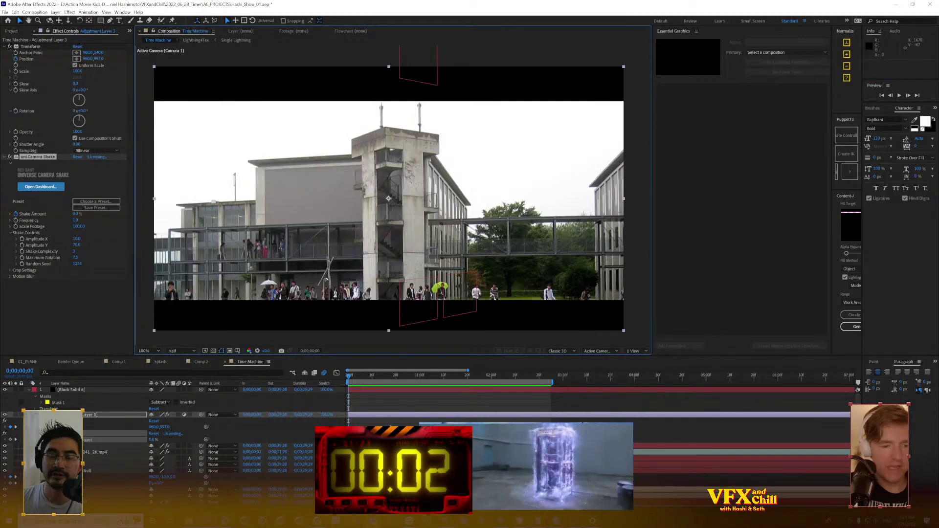
Preview the phone booth landing and scrub through the first second of the shot, and save the project
left_click(899, 96)
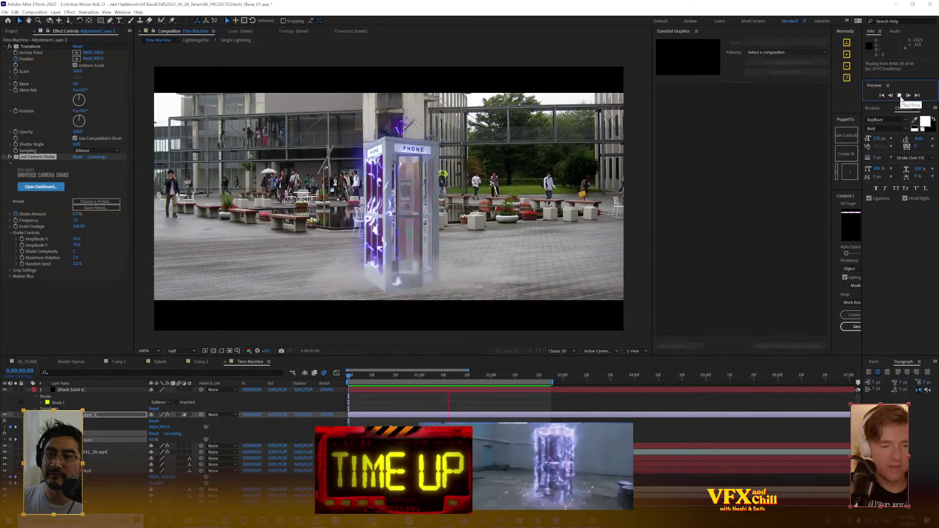
left_click(900, 96)
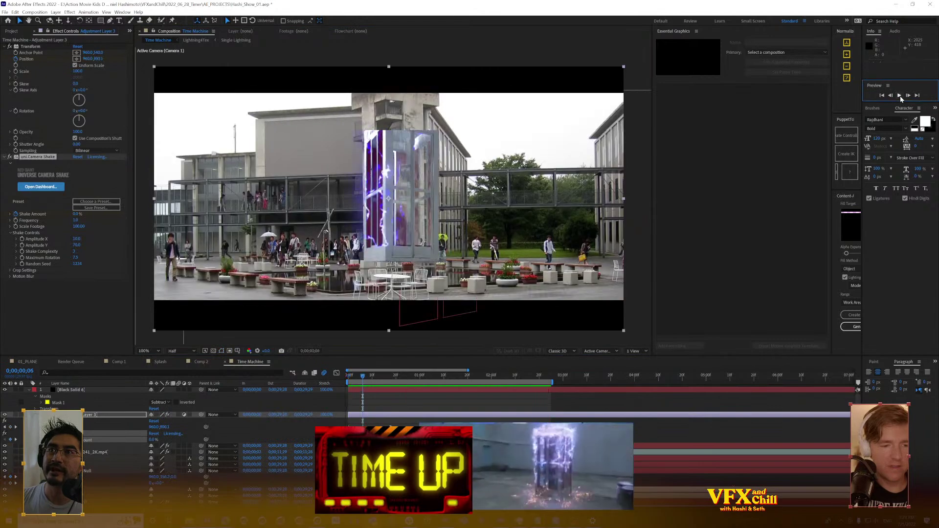
left_click(900, 96)
left_click(420, 377)
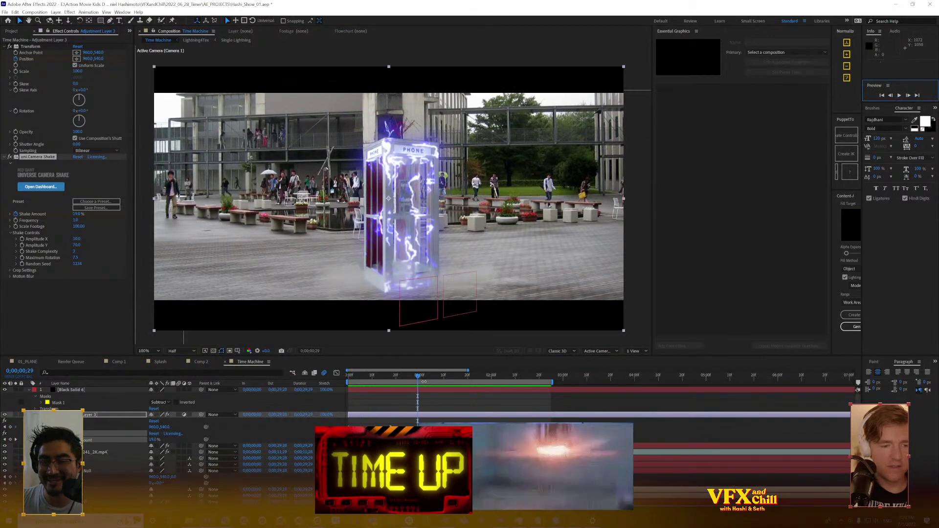
left_click_drag(411, 376, 355, 391)
key("space")
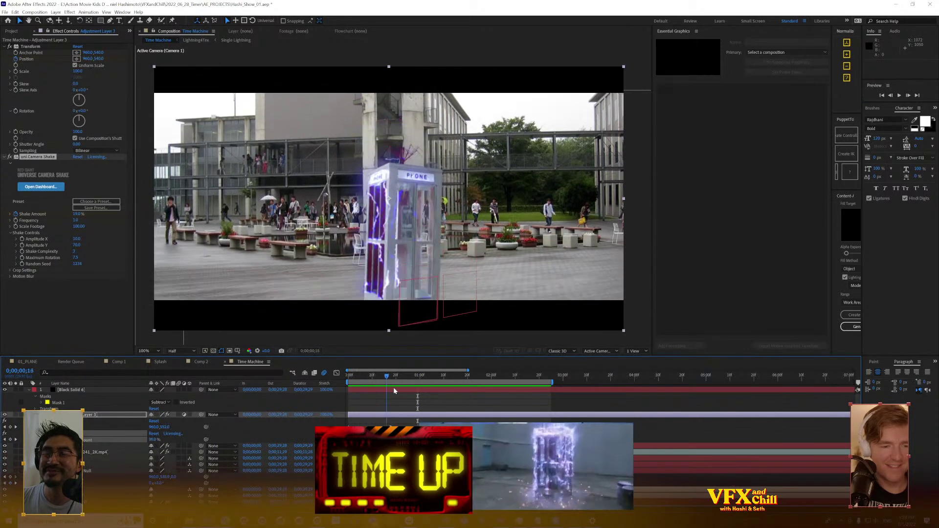
left_click(103, 321)
key("ctrl+s")
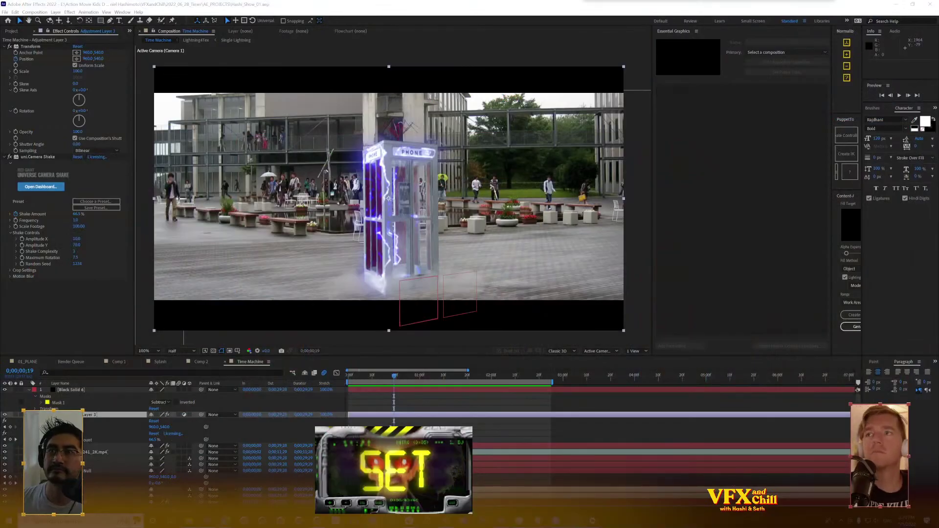
Switch to Cinema 4D and create a new empty project
left_click(646, 208)
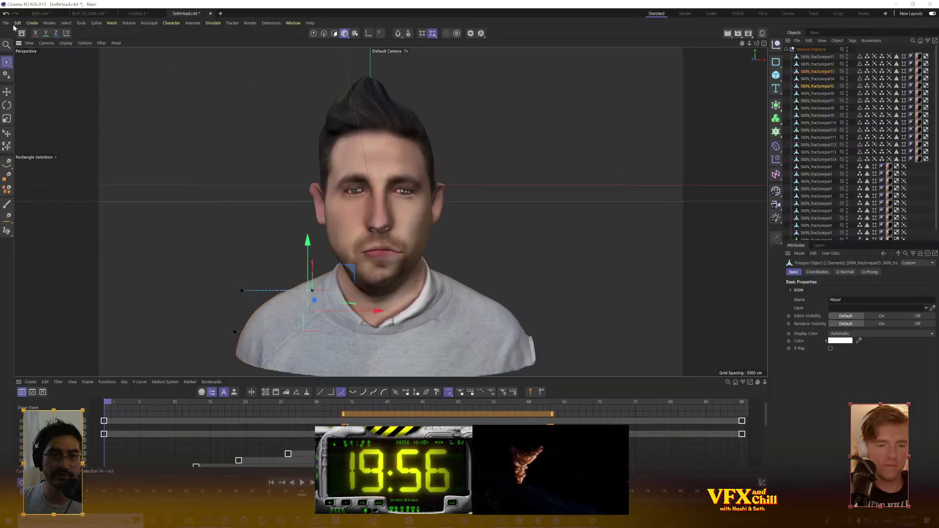
left_click(7, 23)
left_click(17, 32)
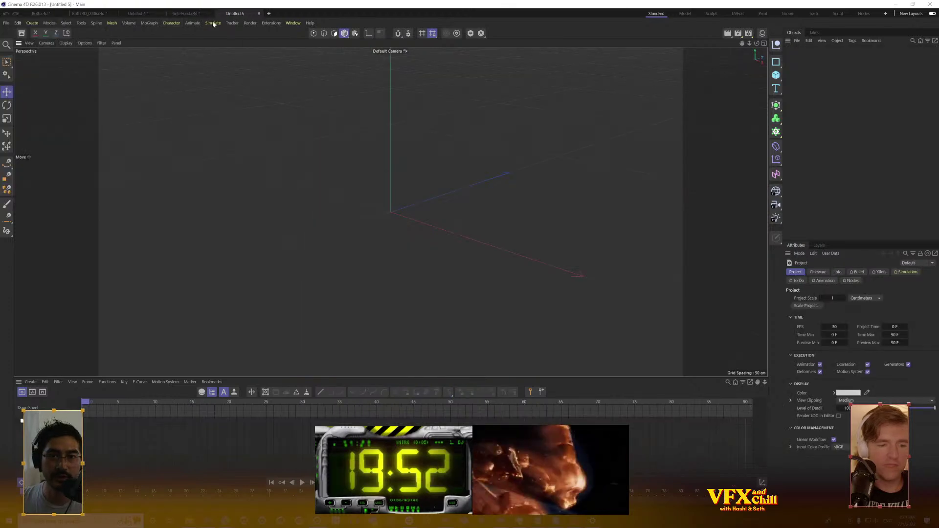
Open the Sketchfab Importer and connect it to the Sketchfab account
left_click(293, 23)
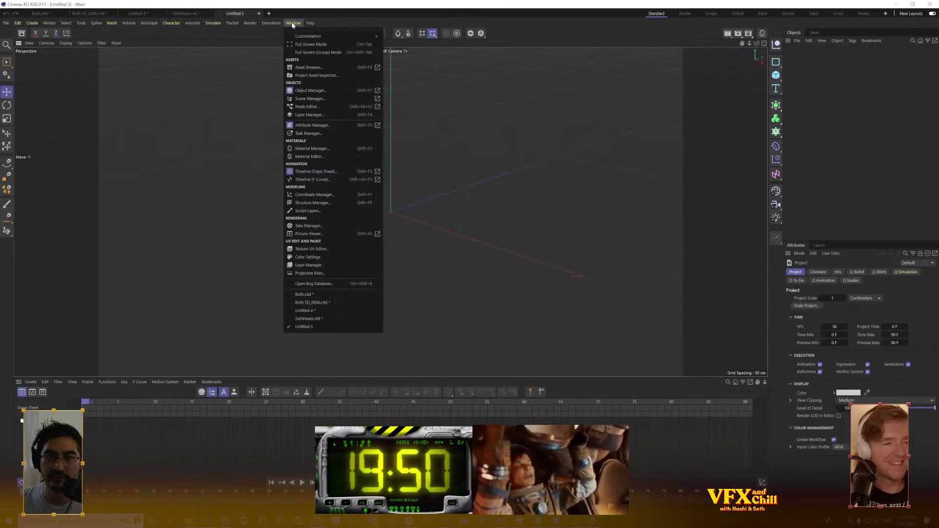
left_click(189, 140)
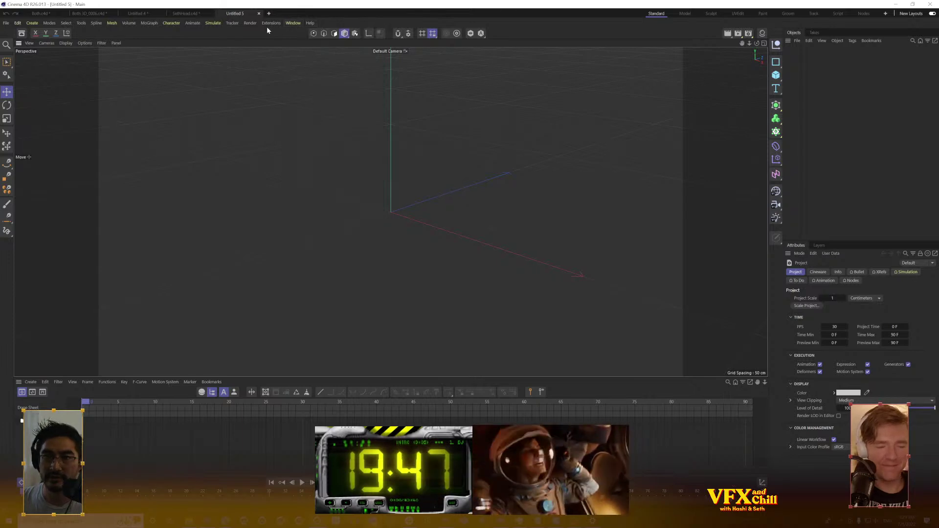
left_click(293, 23)
mouse_move(271, 23)
mouse_move(330, 165)
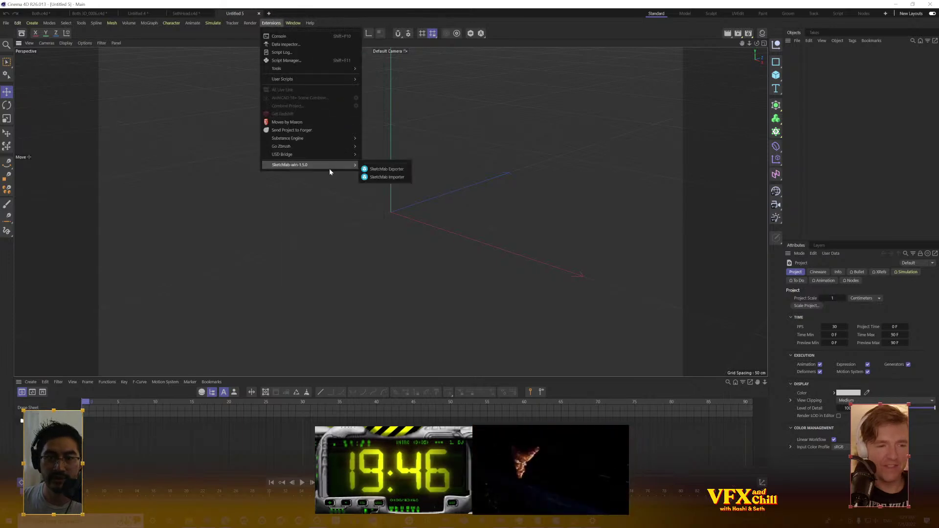
left_click(387, 177)
left_click_drag(497, 146, 271, 91)
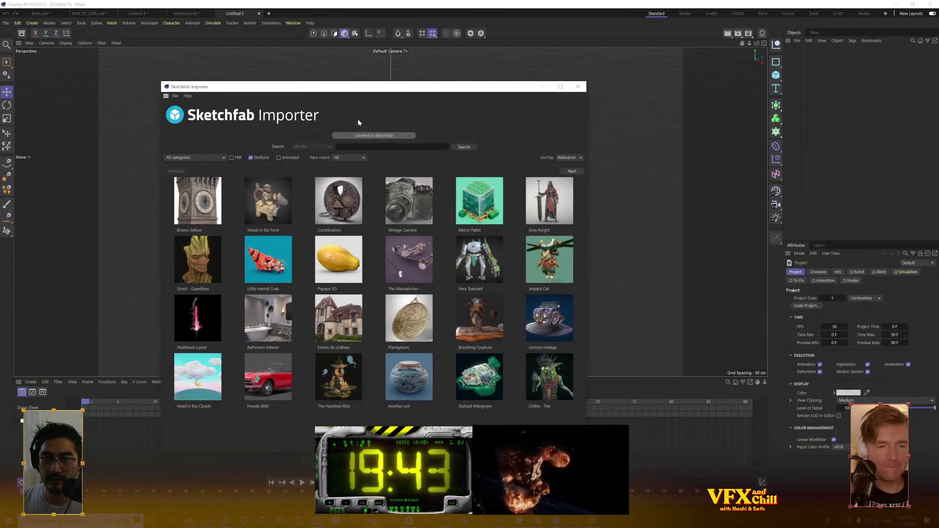
left_click(379, 137)
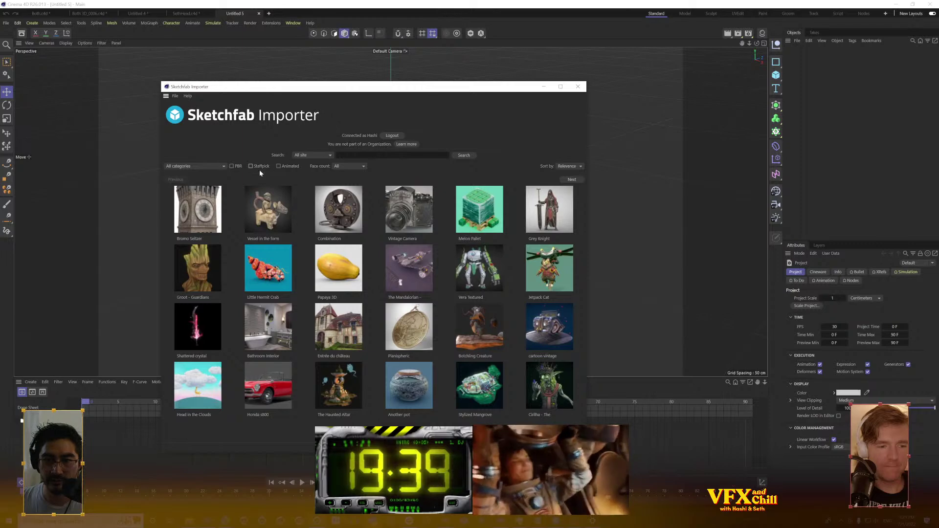
Search all of Sketchfab for "space station" with the Staffpick filter off
left_click(374, 155)
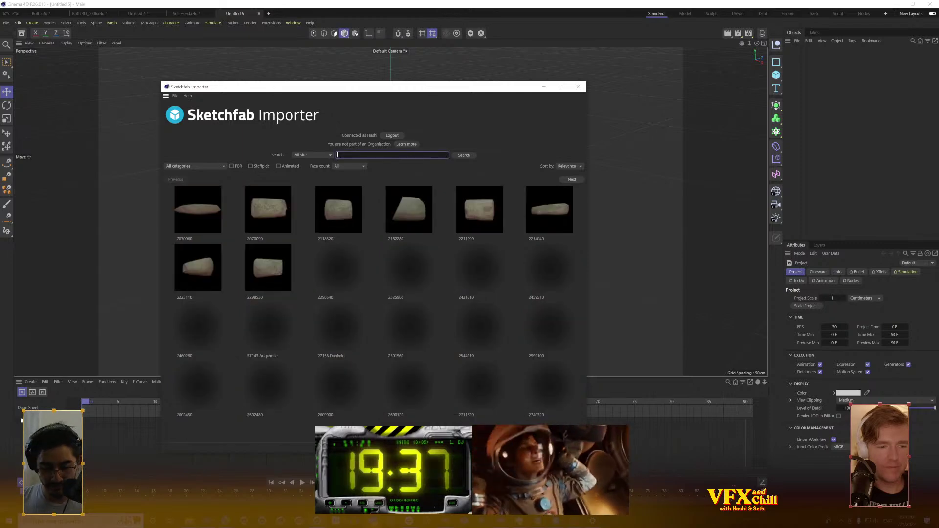
type("space static")
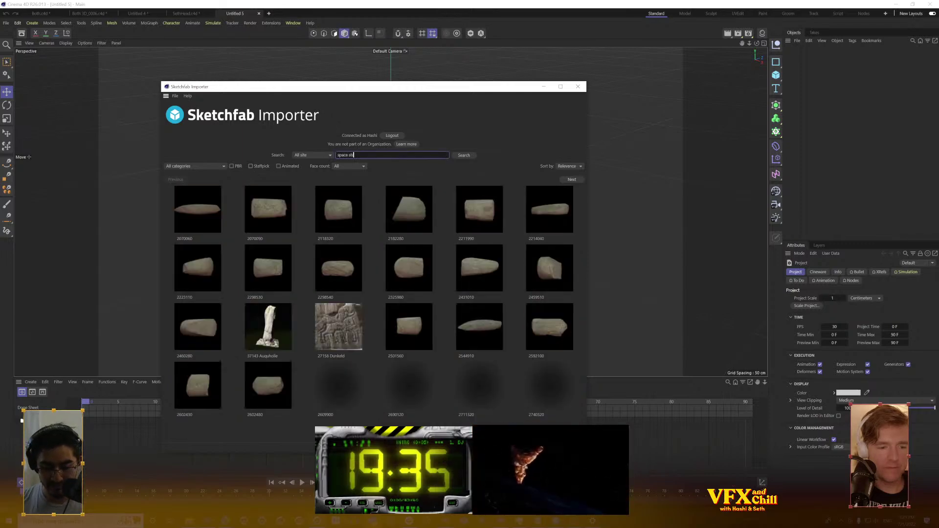
key("Return")
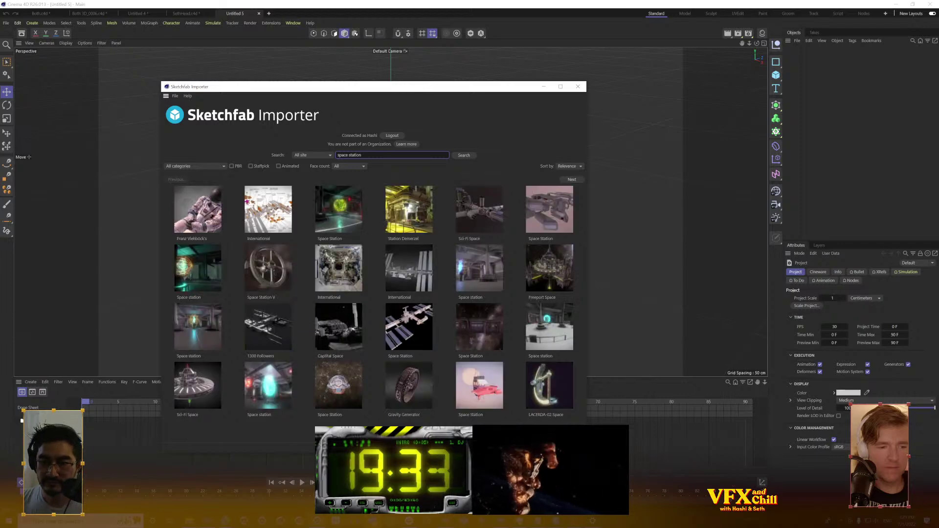
Examine the preview of the Sci-Fi Space Station model, and go to the second page of results
left_click(480, 221)
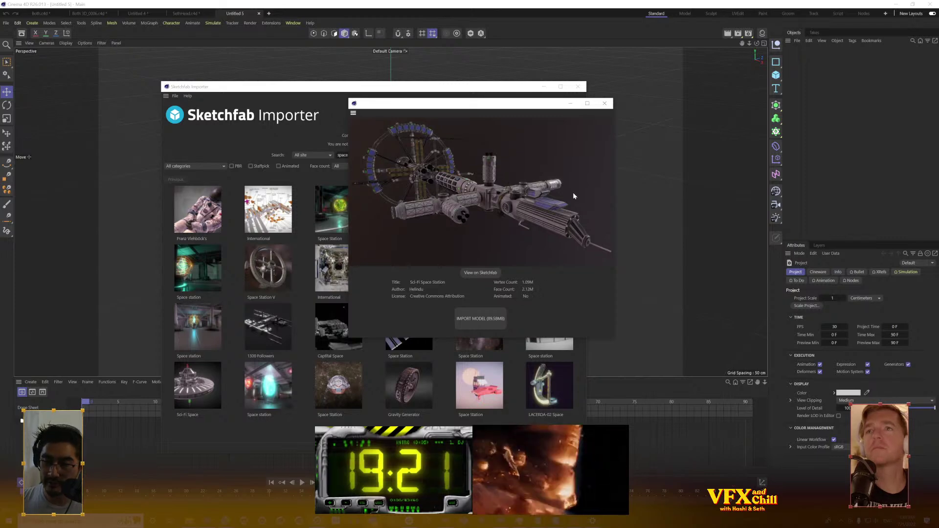
left_click(604, 103)
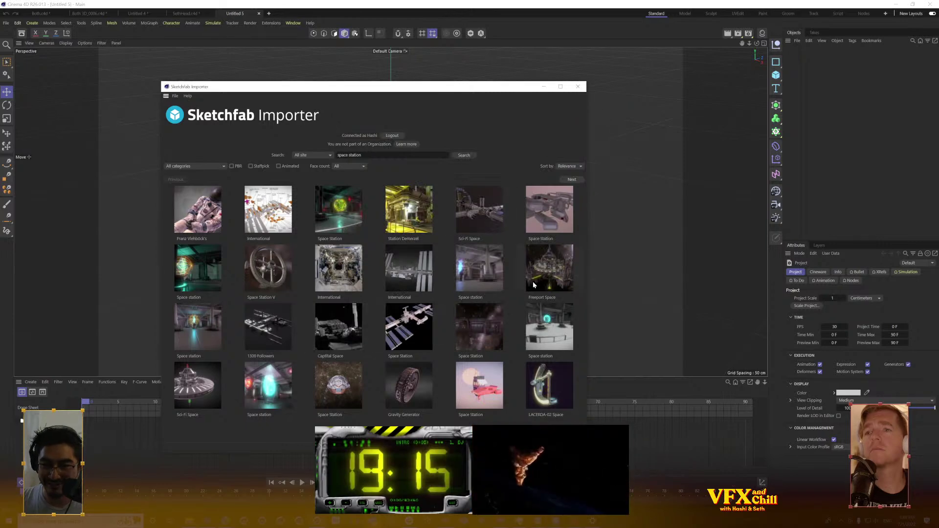
left_click(572, 180)
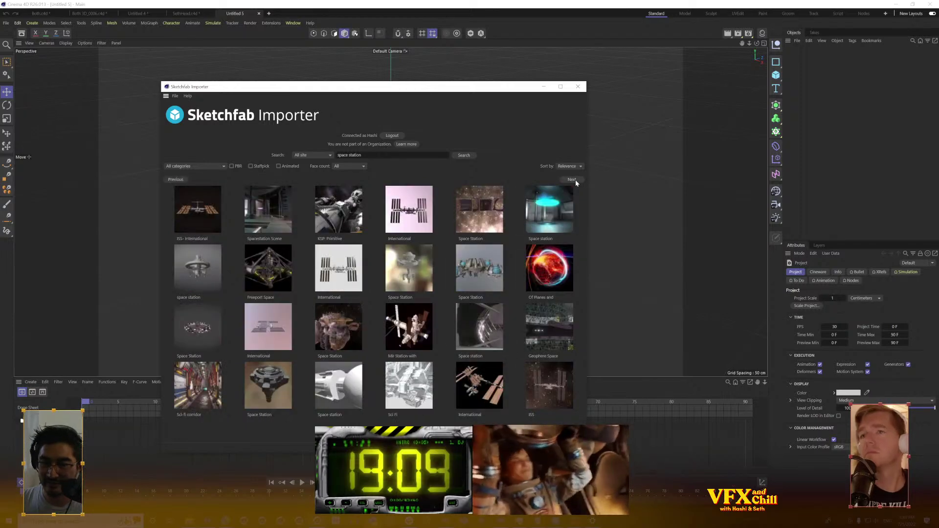
Import the "Mir Station with Soyuz and Progress docked" model and close the Sketchfab Importer
left_click(402, 332)
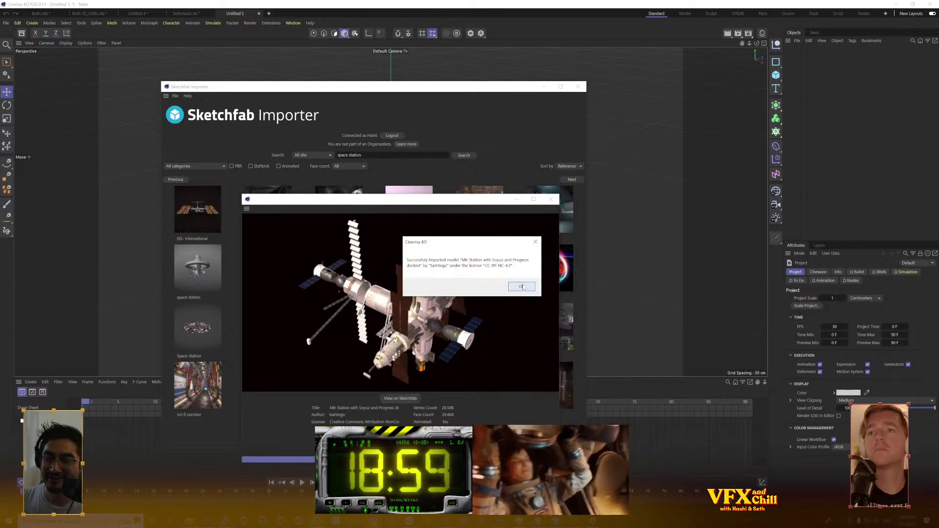
key("Return")
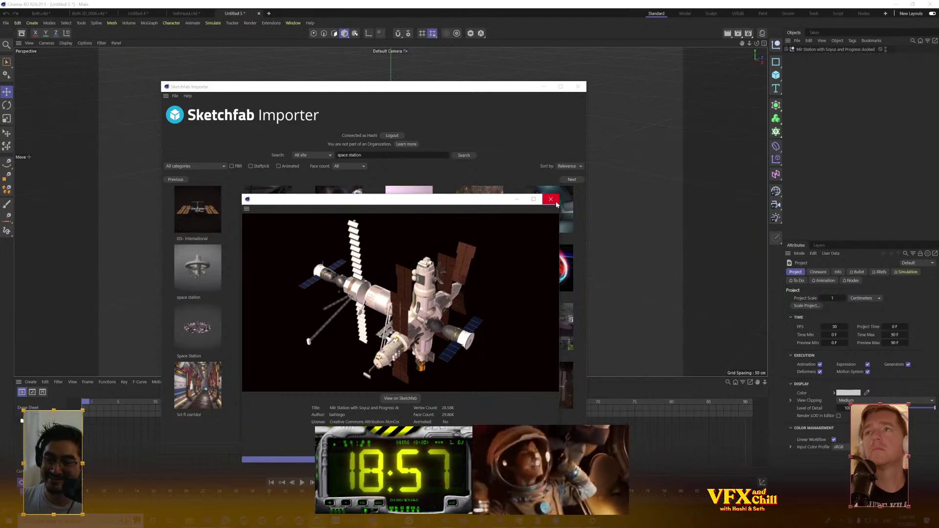
left_click(556, 201)
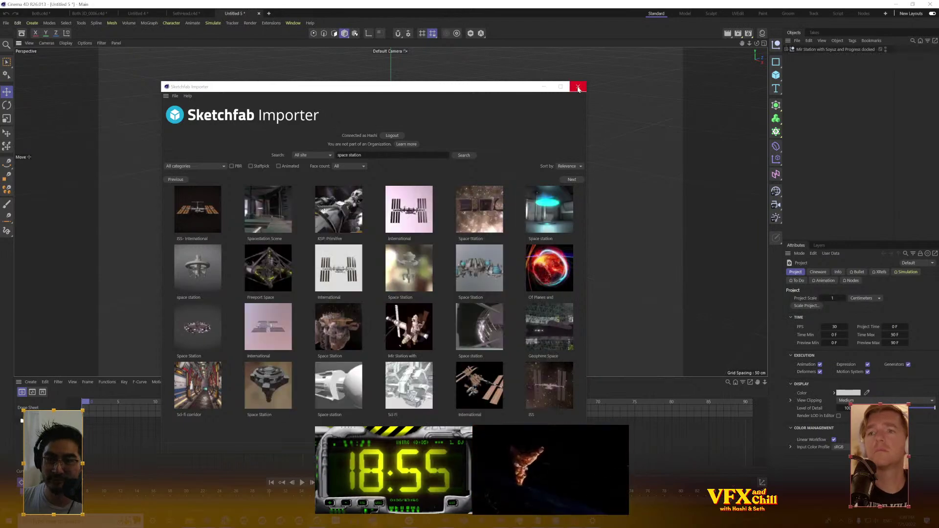
left_click(578, 88)
Scale the whole imported Mir Station so that it roughly fills the perspective view
left_click(838, 50)
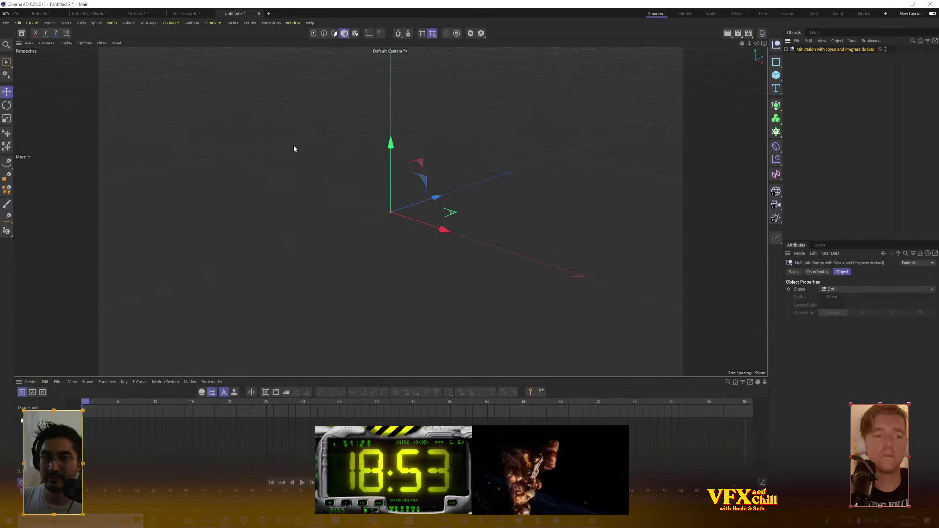
left_click(7, 119)
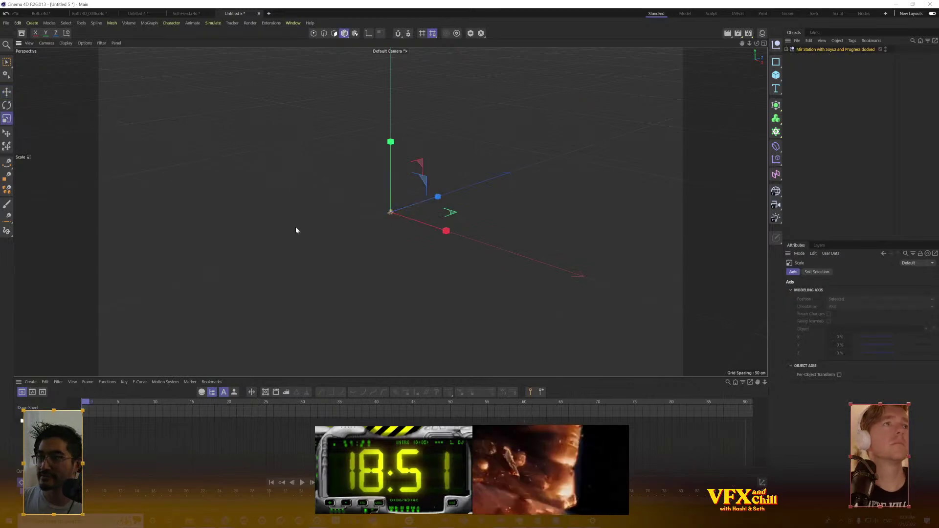
mouse_move(272, 270)
left_mouse_down()
mouse_move(248, 274)
mouse_move(289, 257)
mouse_move(277, 259)
left_mouse_up()
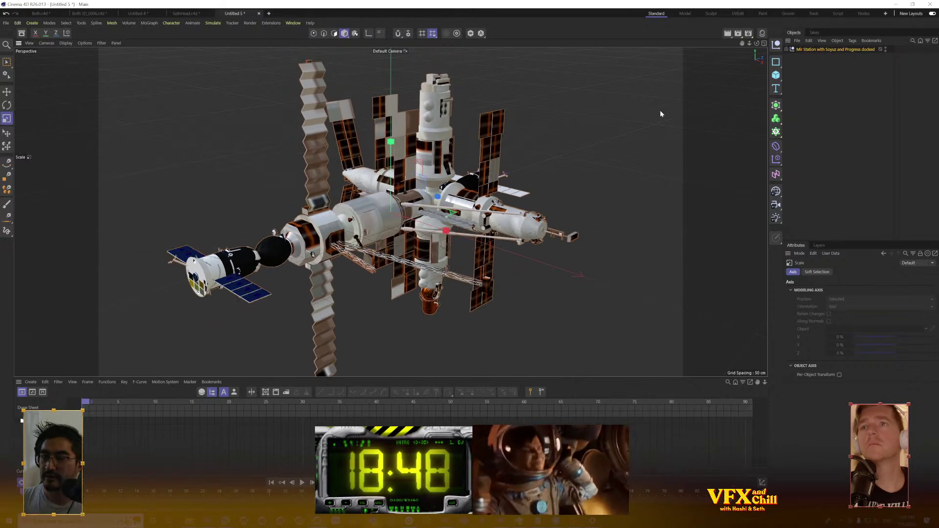
Expand the imported hierarchy down to the RootNode's children and delete the Soyuz.001 and Progress.001 spacecraft
left_click(790, 57)
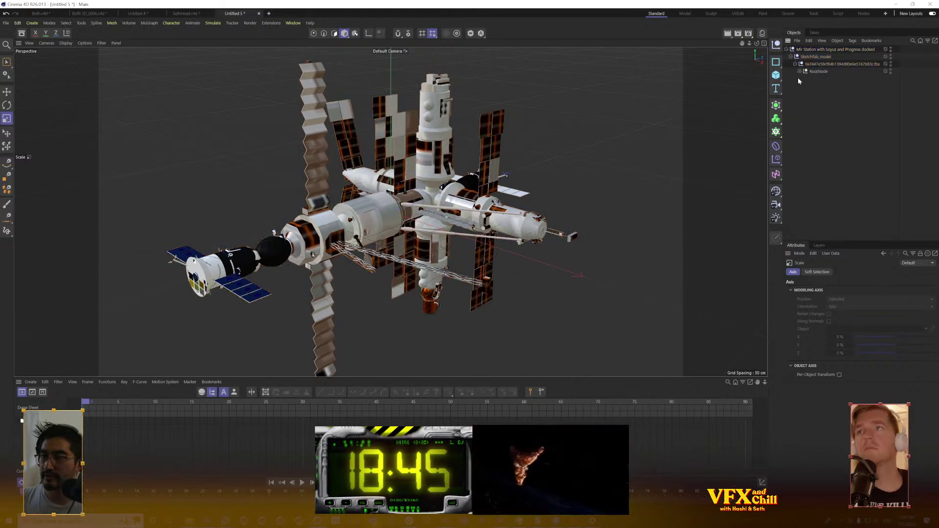
left_click(799, 72)
left_click_drag(602, 205, 584, 222)
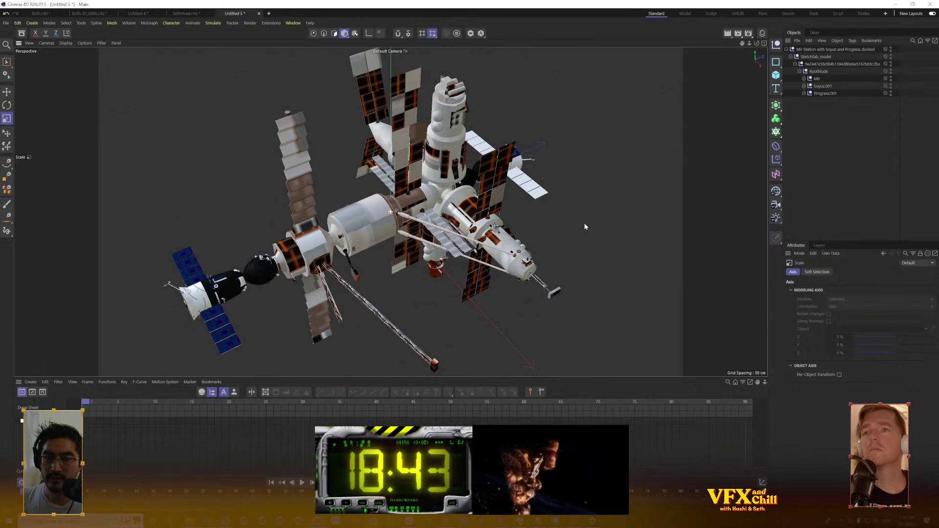
left_click_drag(457, 149, 743, 138)
left_click(822, 87)
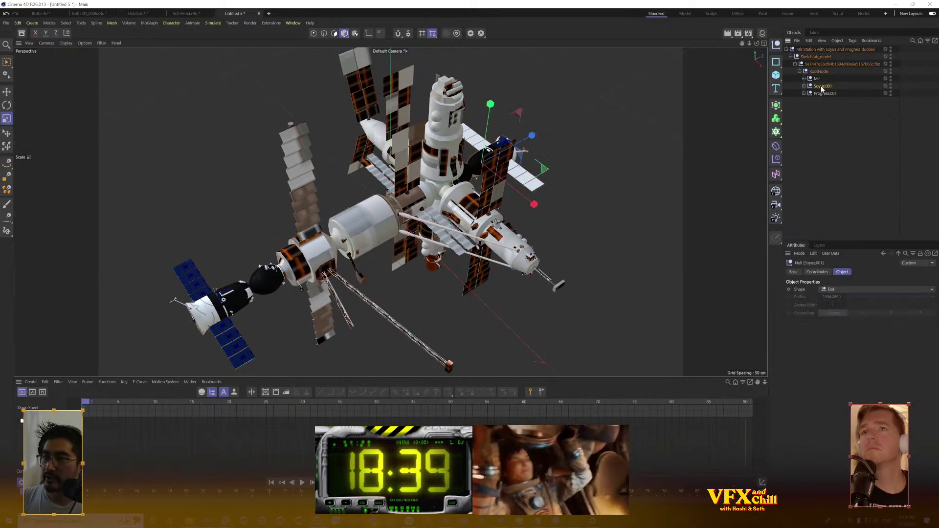
left_click(823, 91, "shift")
key("Delete")
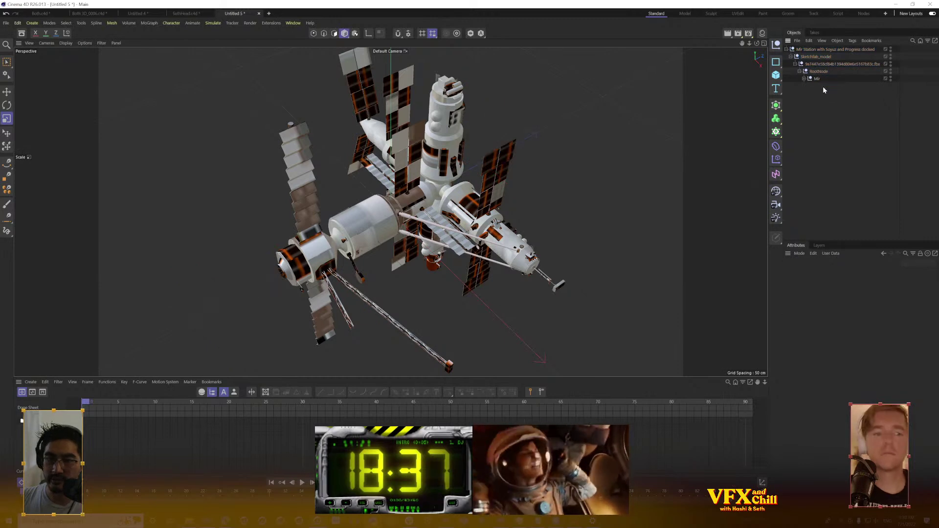
Move the Mir null with its meshes out to the top level and delete the leftover parent hierarchy
left_click(817, 78)
left_click(803, 79)
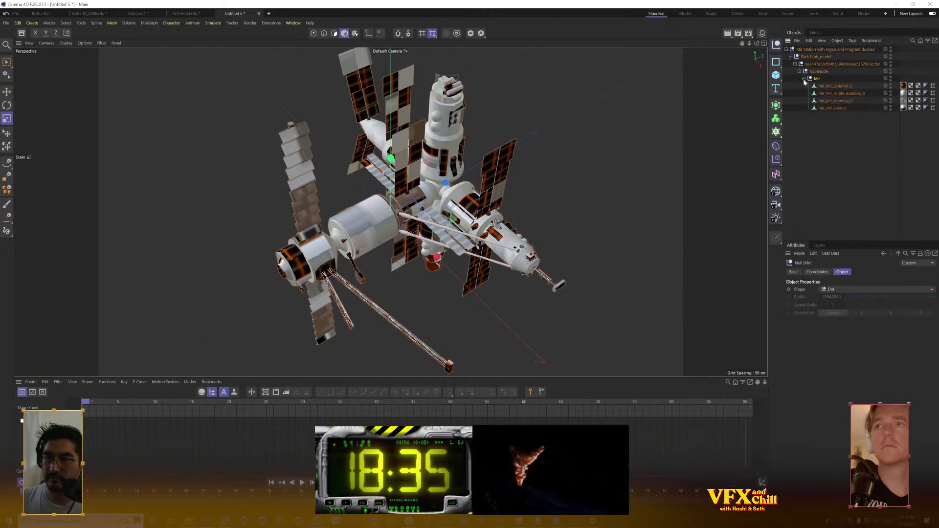
left_click_drag(816, 79, 795, 115)
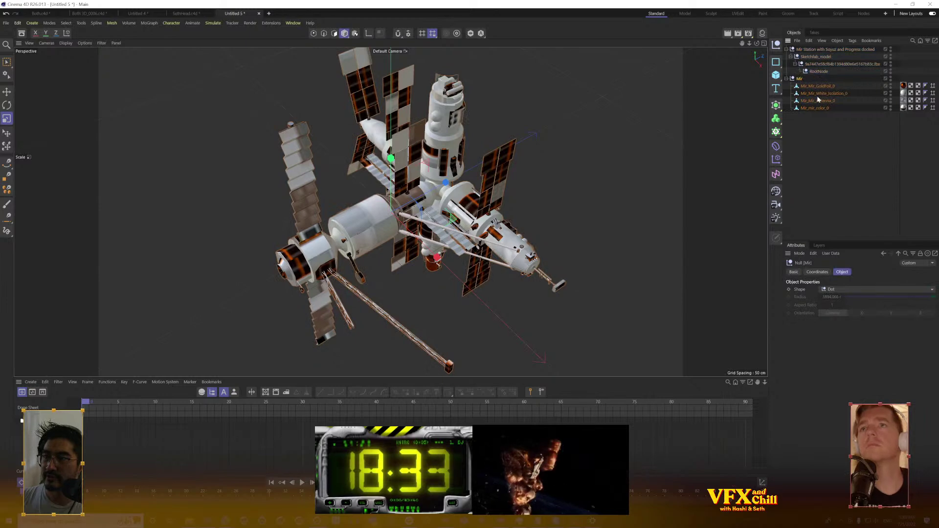
left_click(818, 50)
key("Delete")
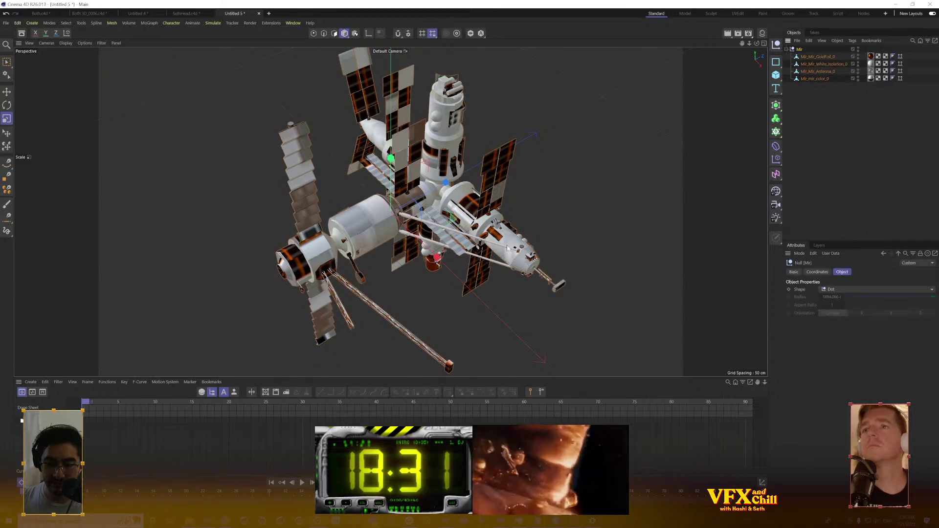
Delete the Mir_Mir_GoldFoil_0 mesh from the Mir null
left_click_drag(508, 248, 494, 167)
scroll(496, 228, "up", 2)
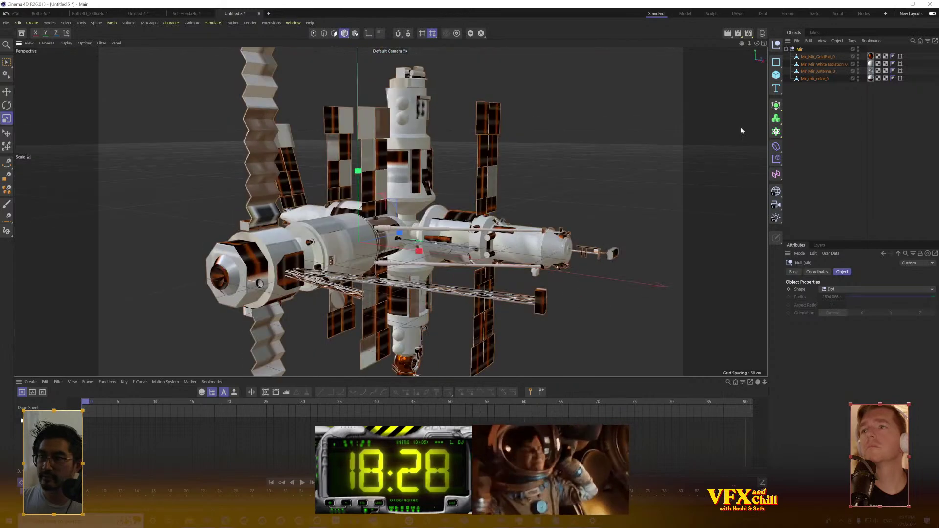
left_click(826, 65)
left_click(826, 57)
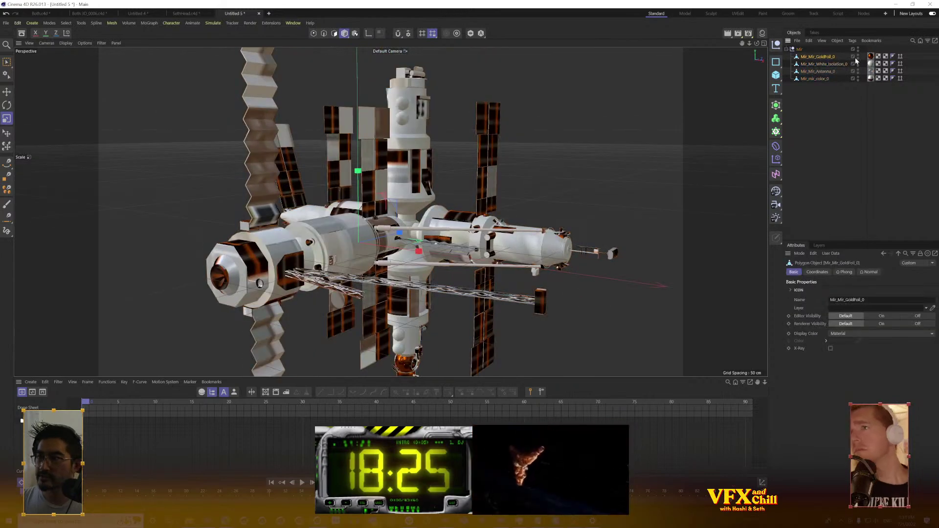
key("Delete")
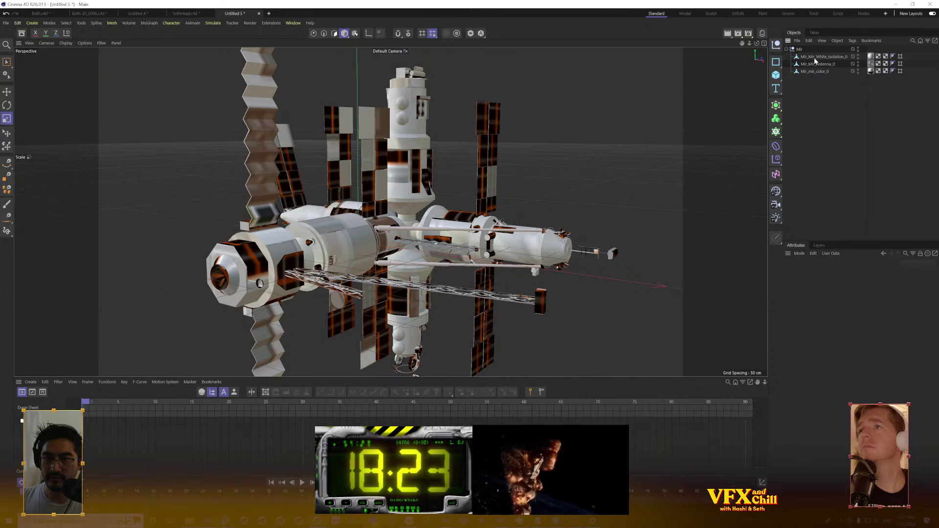
Delete the Mir_Mir_Antenna_0 mesh from the Mir null
left_click(814, 60)
left_click(820, 58)
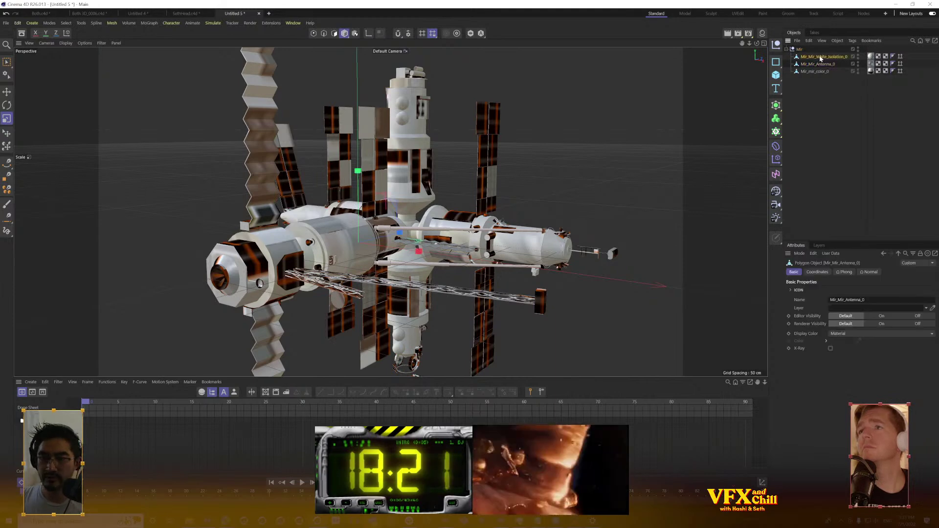
left_click(821, 58)
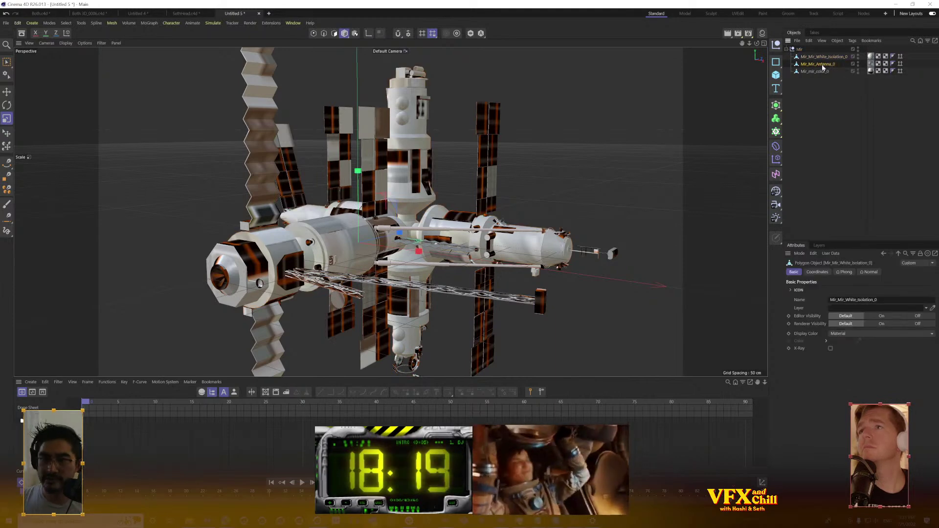
left_click_drag(509, 215, 416, 230)
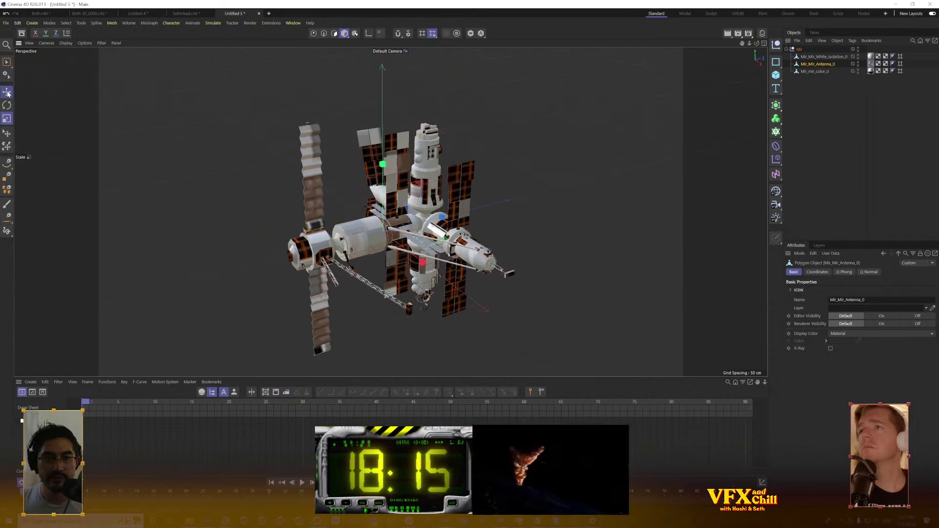
left_click(7, 92)
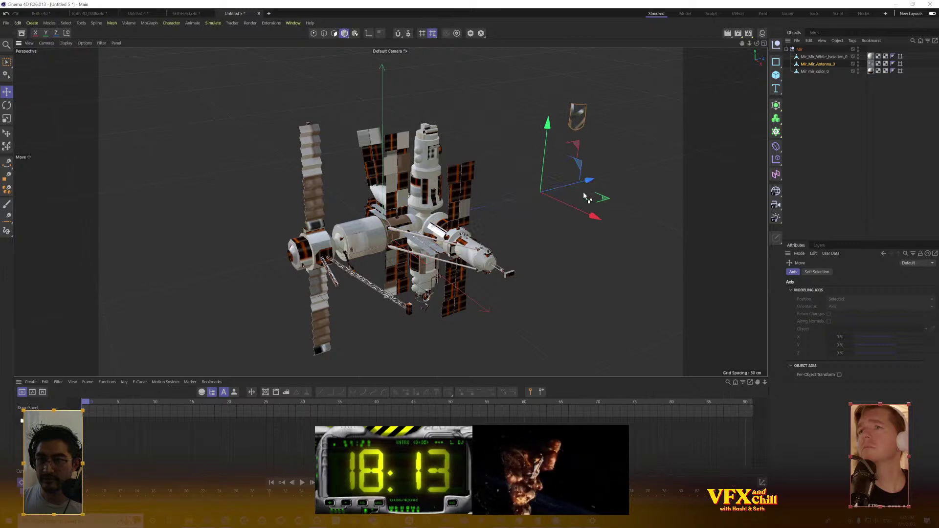
left_click(821, 64)
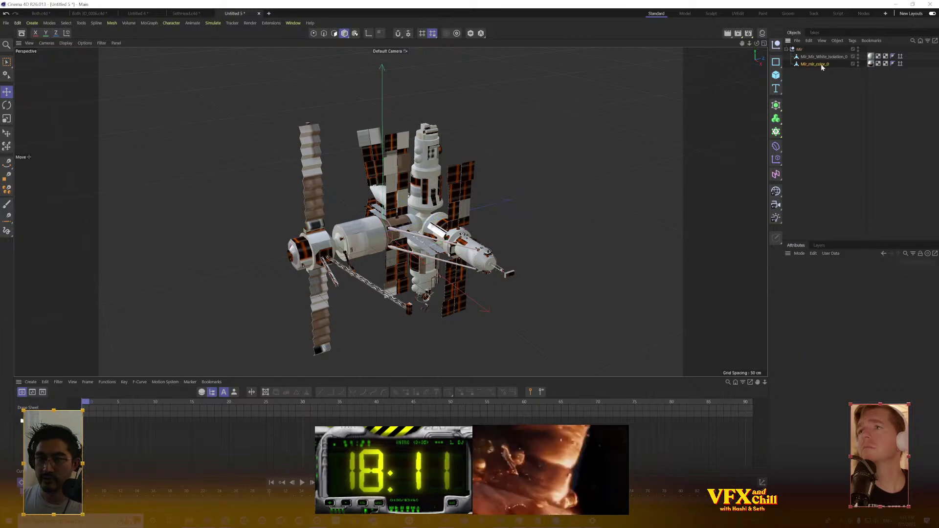
key("Delete")
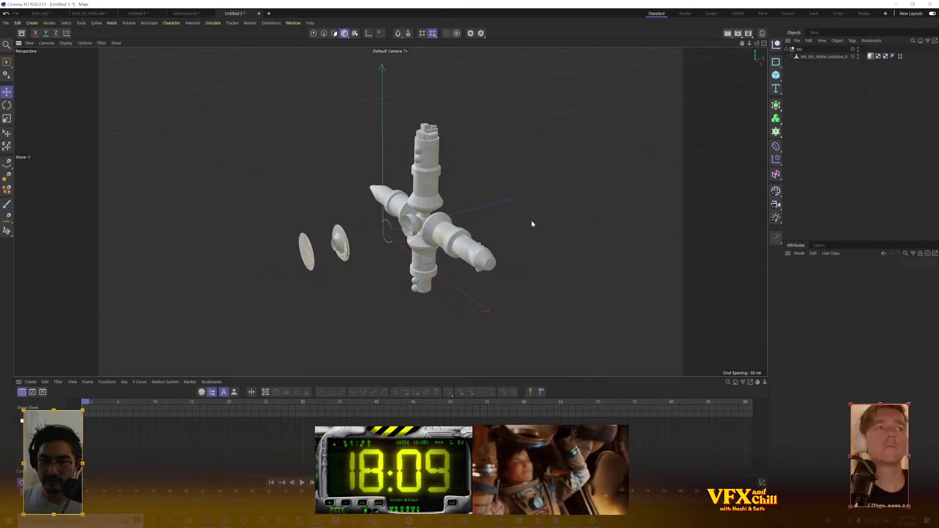
key("ctrl+z")
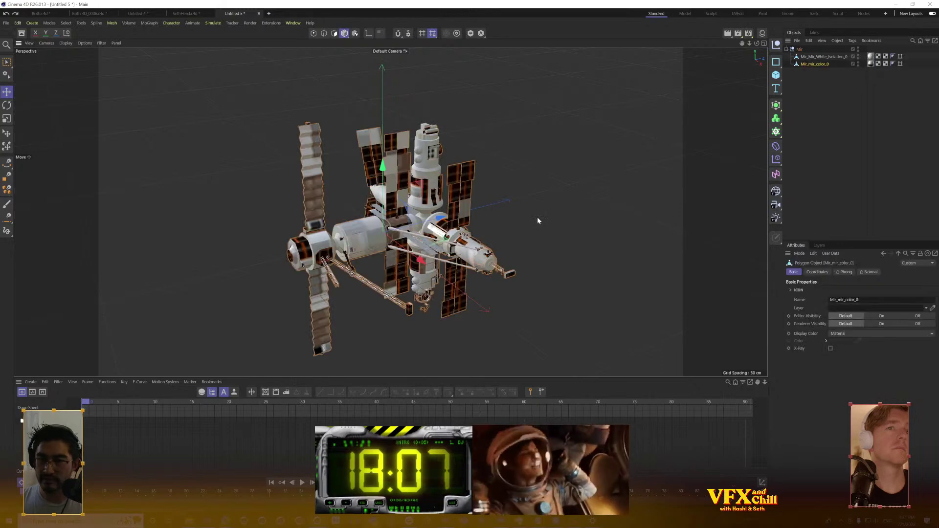
left_click(796, 123)
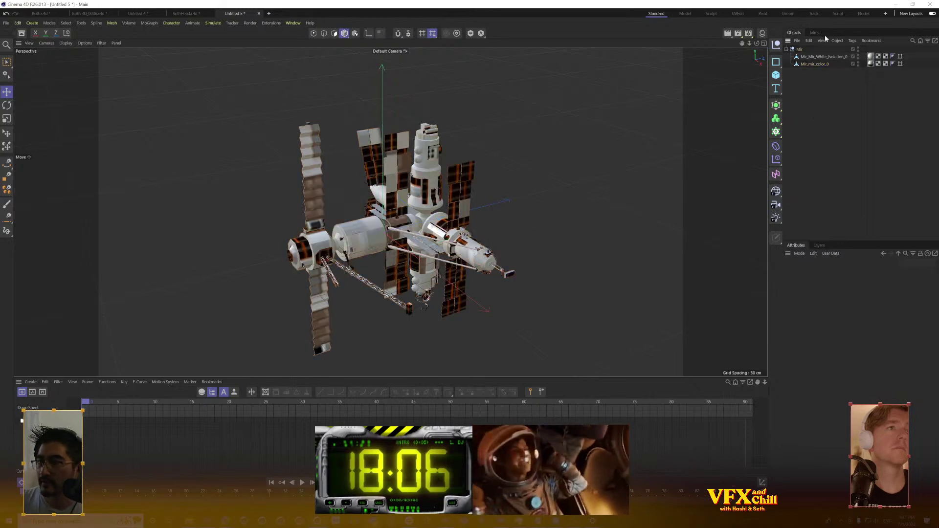
In the right view, rectangle-select and delete the Mir_mir_color_0 points forming the long solar panels above and below the horizontal module
left_click(826, 65)
left_click_drag(401, 250, 520, 223)
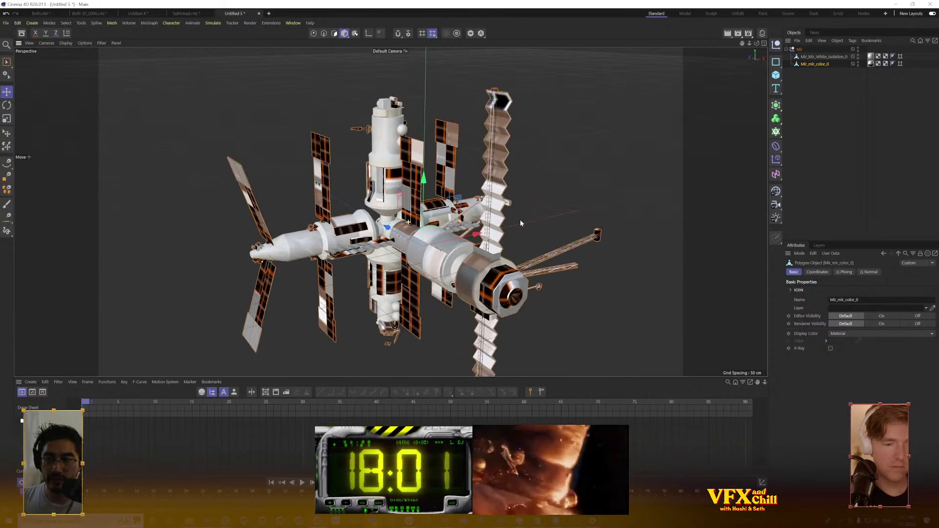
middle_click(521, 143)
scroll(236, 275, "up", 5)
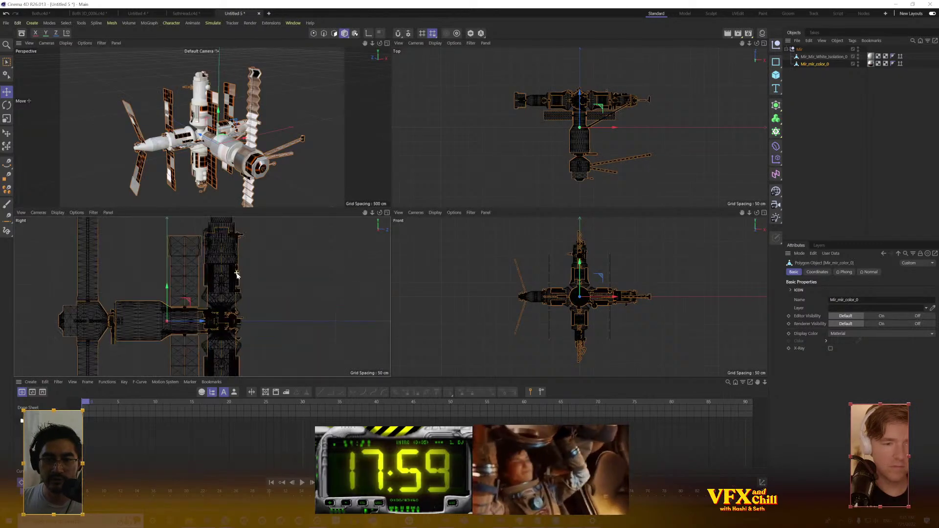
middle_click(307, 263)
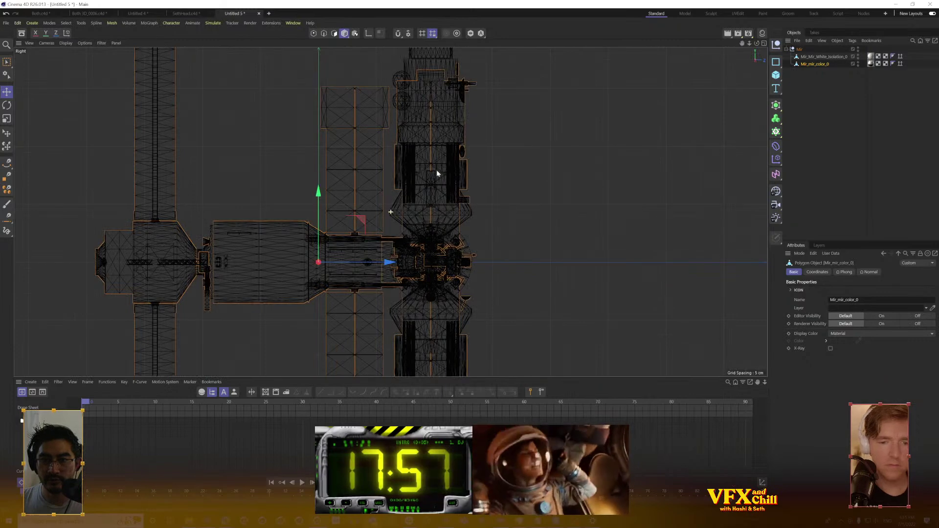
scroll(492, 258, "up", 4)
scroll(493, 257, "down", 2)
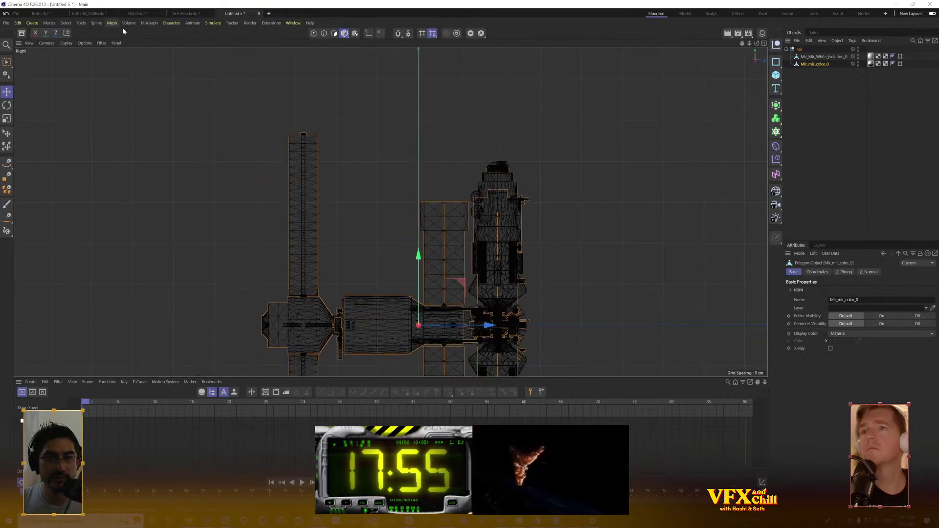
left_click(7, 61)
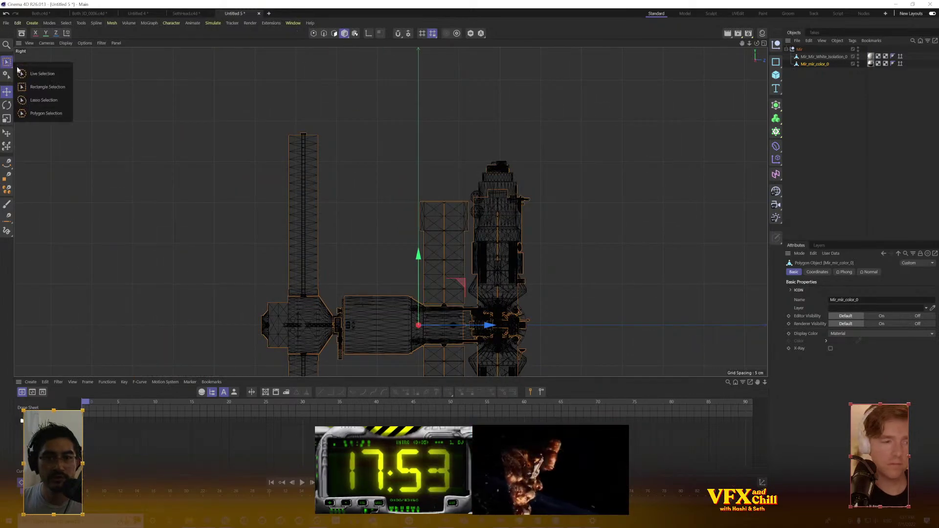
left_click(48, 87)
left_click(313, 33)
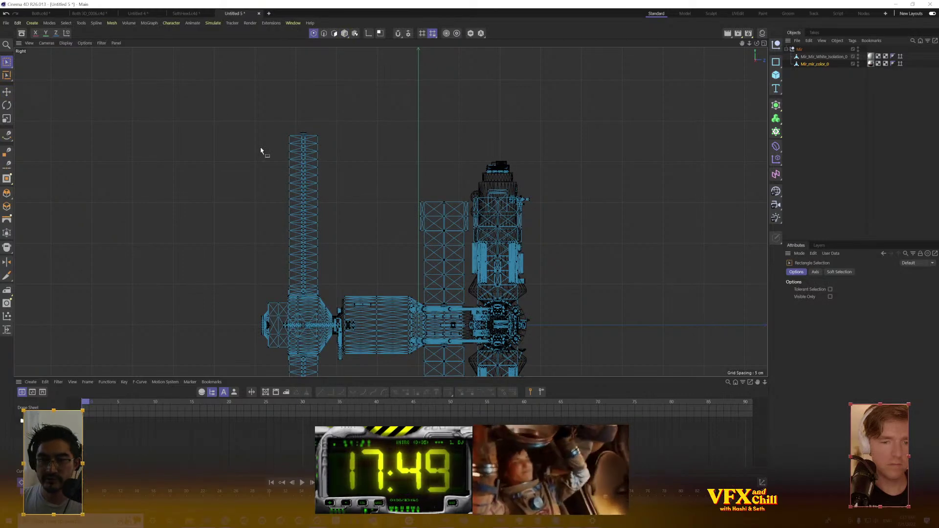
left_click_drag(224, 116, 463, 294)
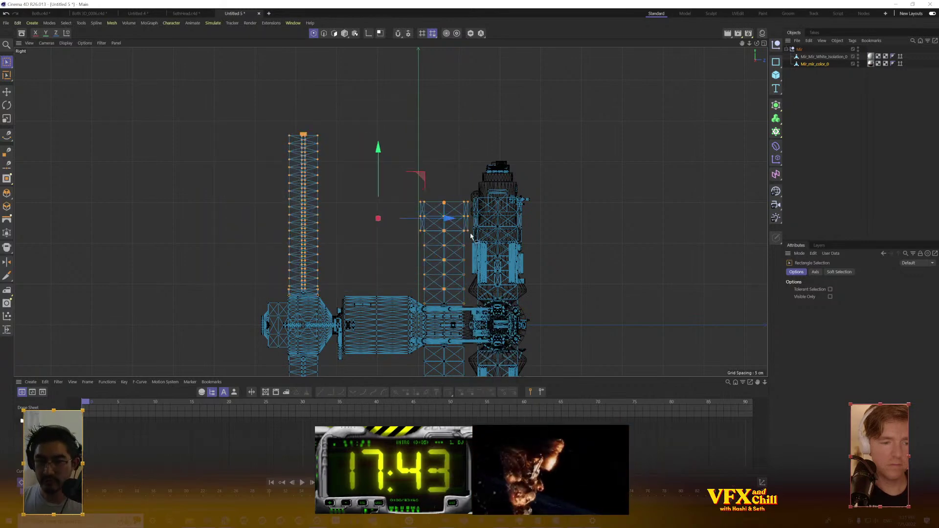
left_click_drag(509, 276, 507, 119)
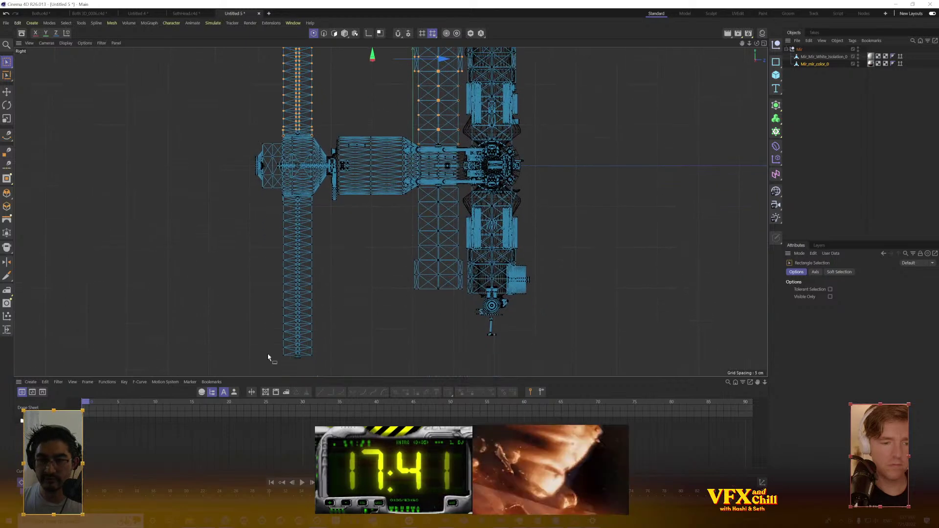
left_click_drag(263, 365, 463, 201)
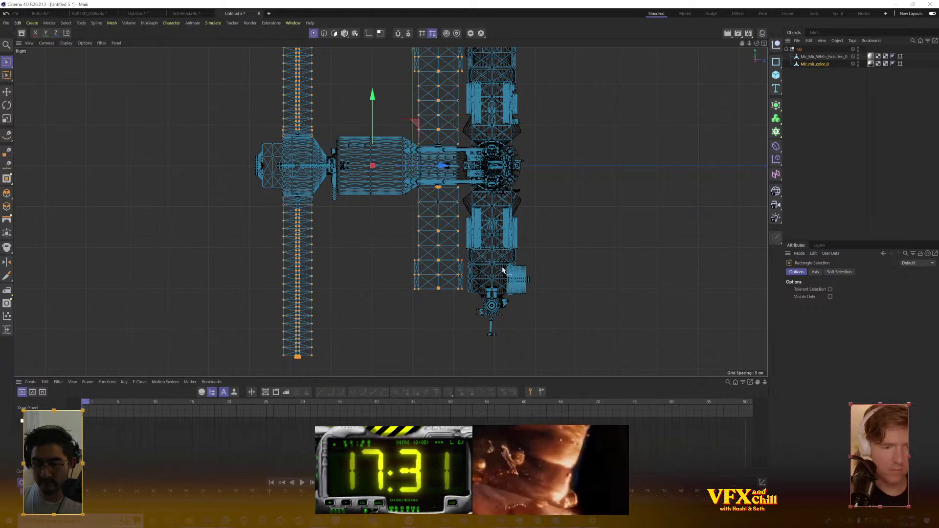
key("Delete")
left_click_drag(448, 61, 461, 140)
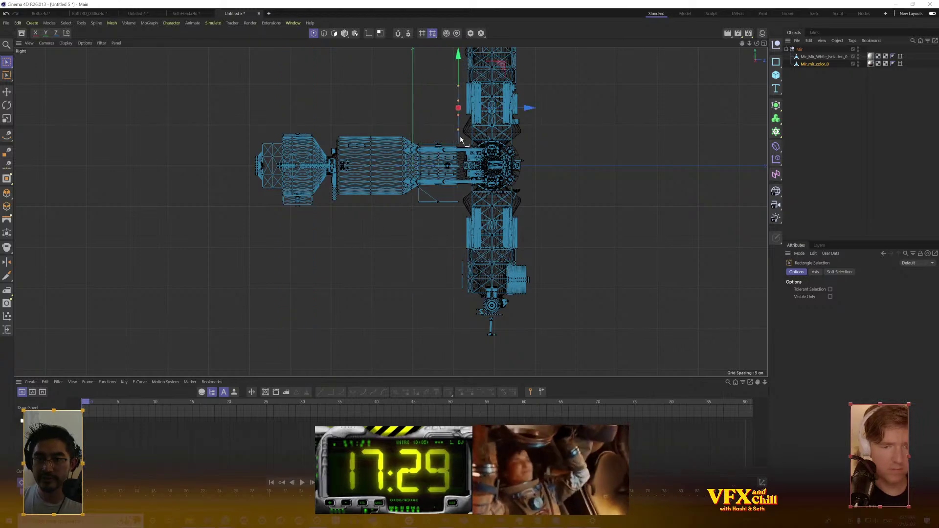
In the front view, select and delete the points of the remaining solar panels above and below the station's horizontal arms
middle_click(457, 207)
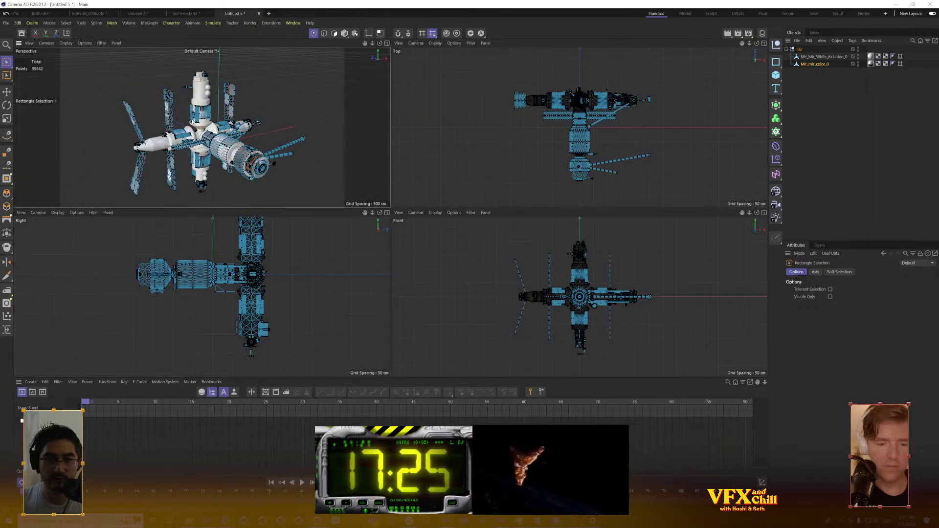
left_click_drag(497, 248, 555, 284)
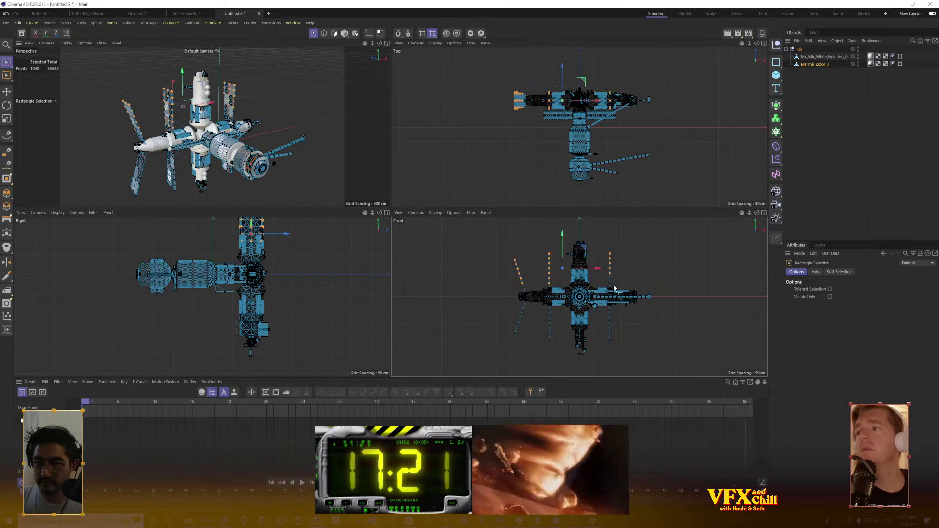
left_click_drag(615, 332, 522, 331)
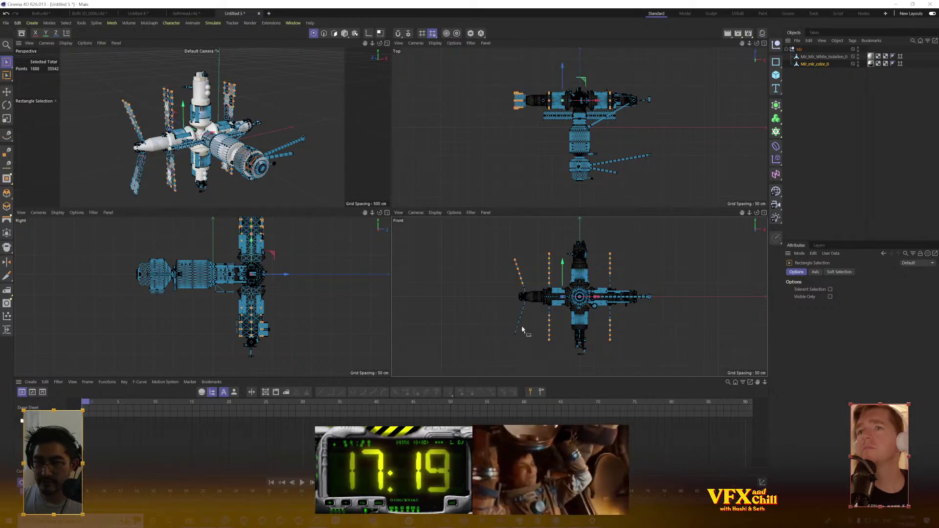
key("u")
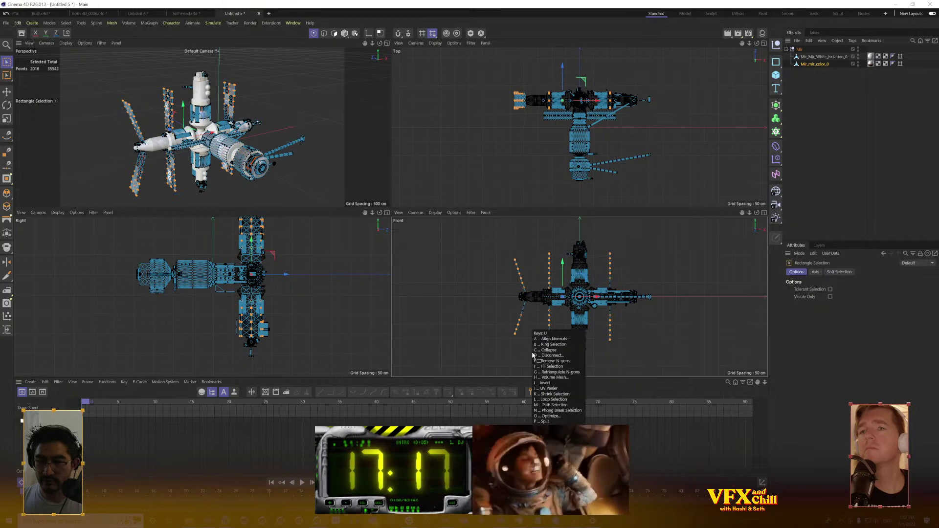
key("w")
key("Delete")
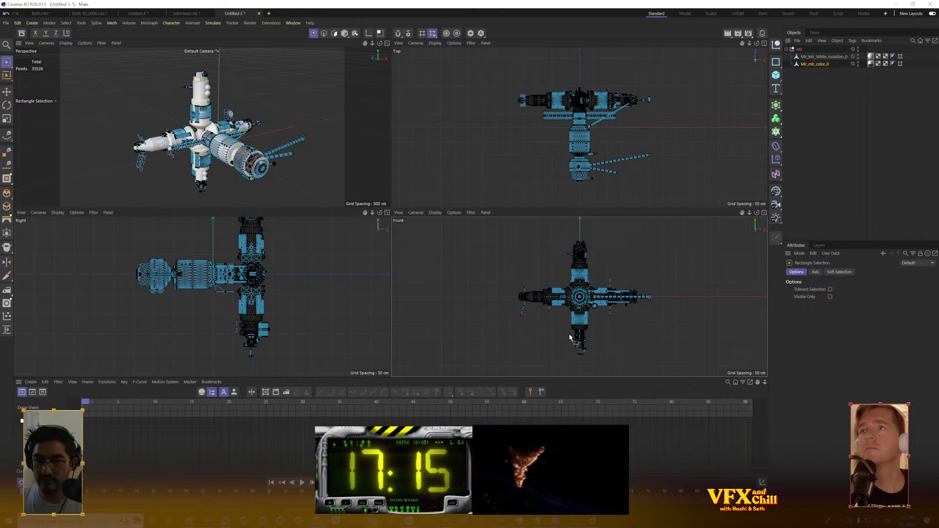
Delete the outer points of the two truss booms extending from the station's end module
middle_click(320, 132)
left_click_drag(318, 125, 283, 182)
key("Delete")
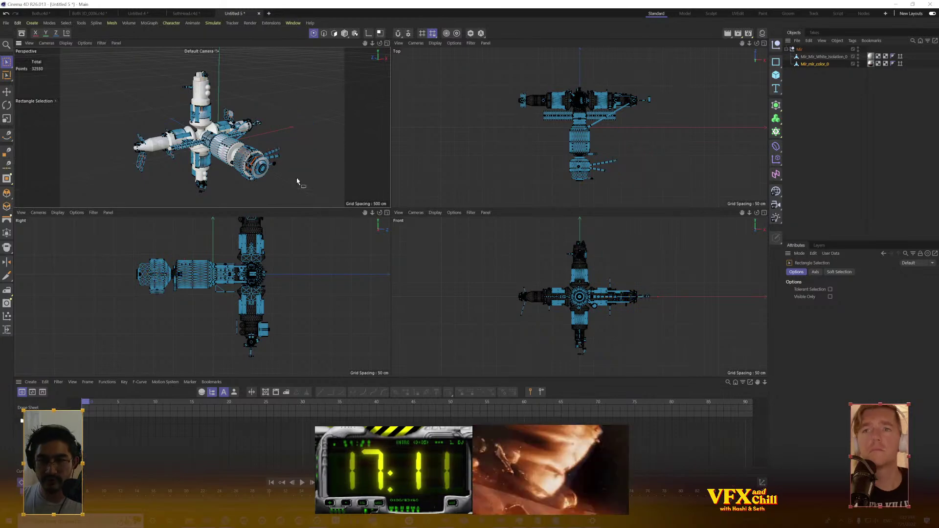
middle_click(311, 162)
left_click_drag(537, 187, 522, 219)
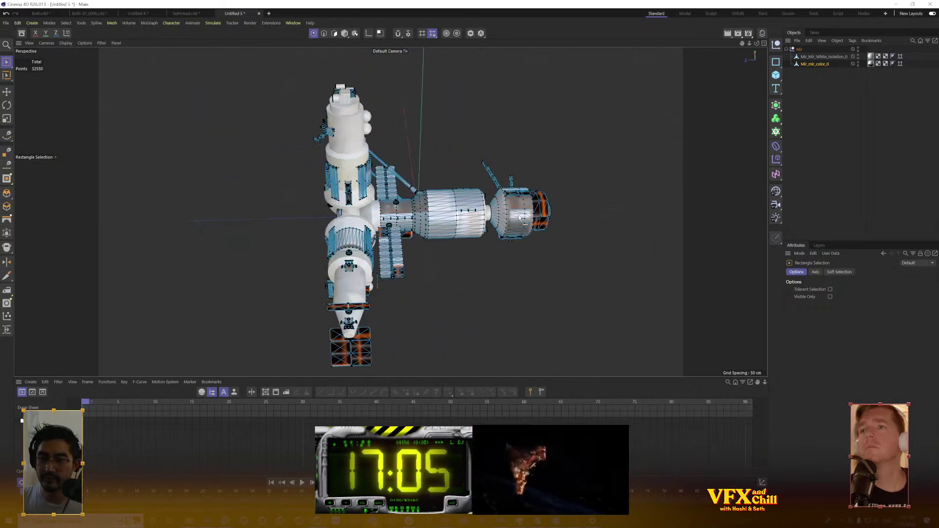
Merge Mir_Mir_White_Isolation_0 and Mir_mir_color_0 into a single mesh with Connect Objects + Delete
left_click(832, 135)
left_click(823, 58)
left_click_drag(828, 81, 816, 55)
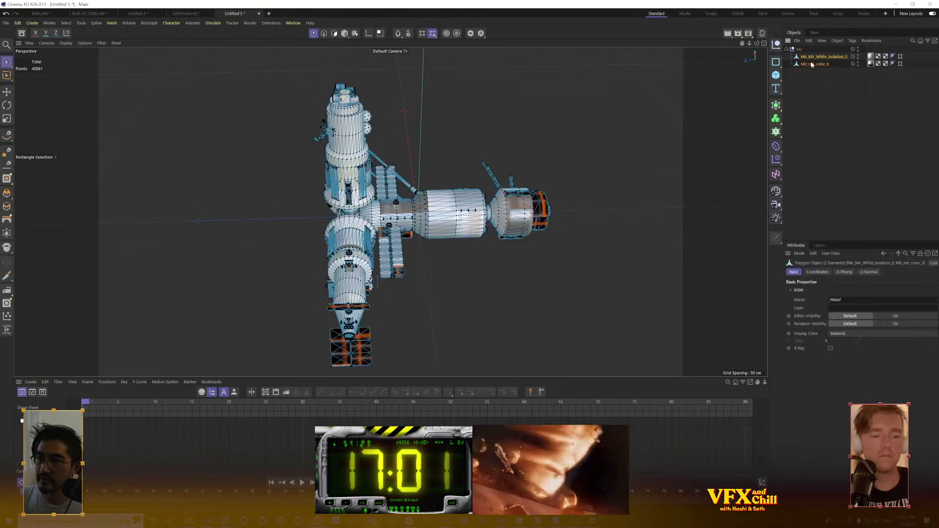
right_click(814, 62)
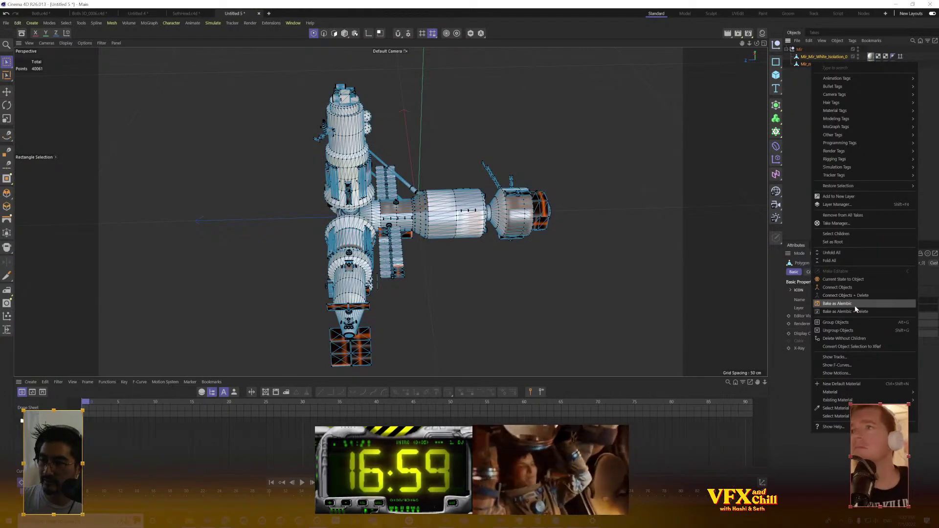
left_click(861, 296)
left_click(817, 62)
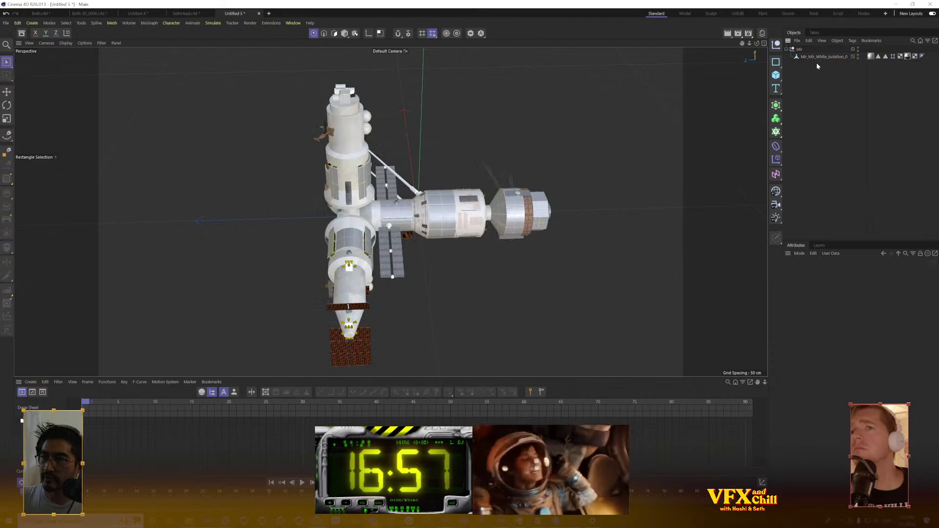
Move the merged station mesh out to the top level and delete the empty Mir null
left_click(819, 57)
left_click(530, 255)
left_click_drag(530, 256, 484, 222, "alt")
left_click_drag(821, 59, 800, 52)
left_click(800, 51)
key("Delete")
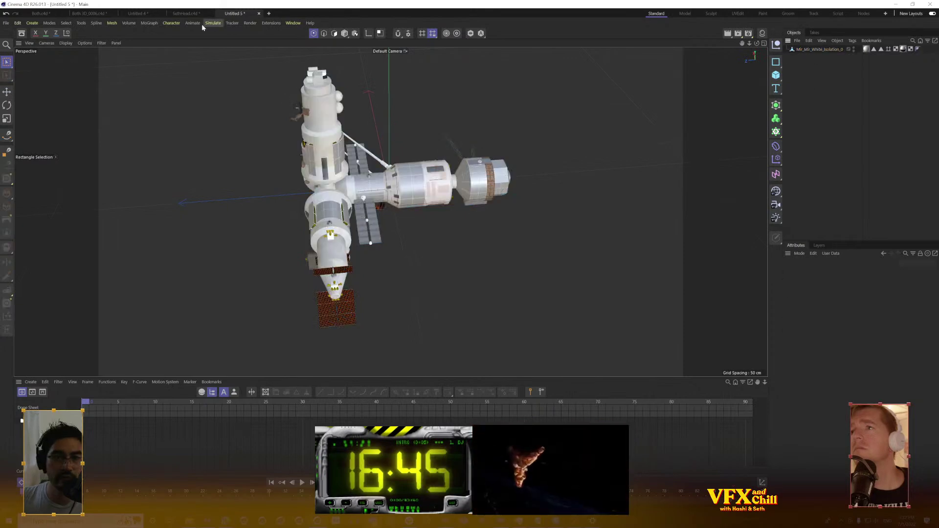
Add a Voronoi Fracture object and make the merged Mir_Mir_White_Isolation_0 mesh its child
left_click(171, 23)
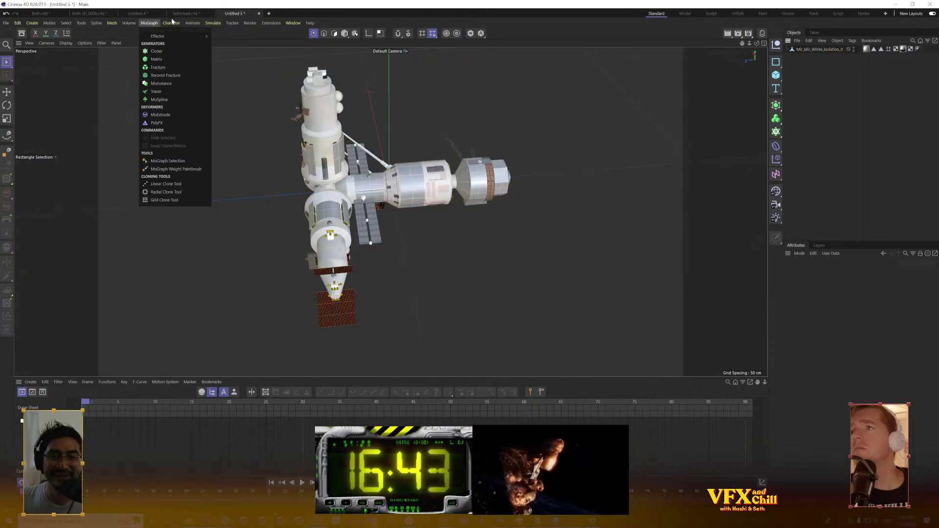
left_click(815, 95)
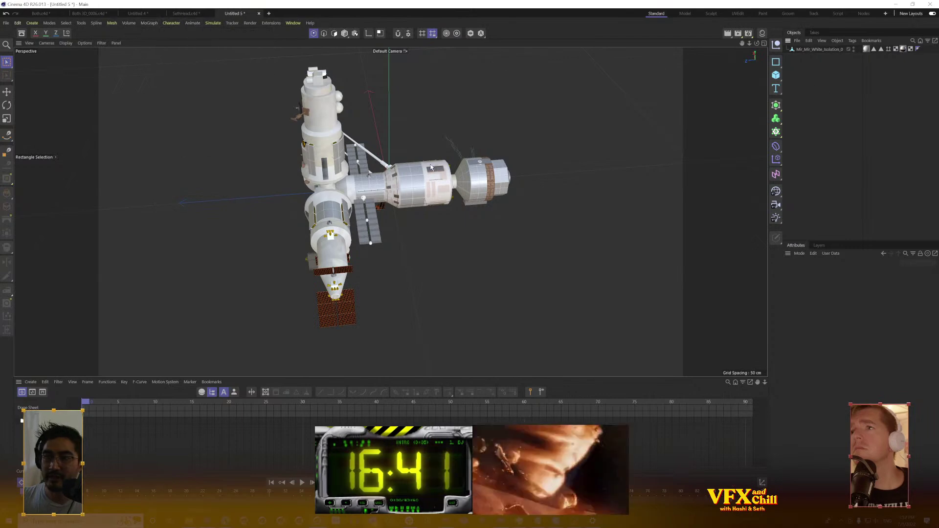
left_click_drag(442, 169, 685, 127)
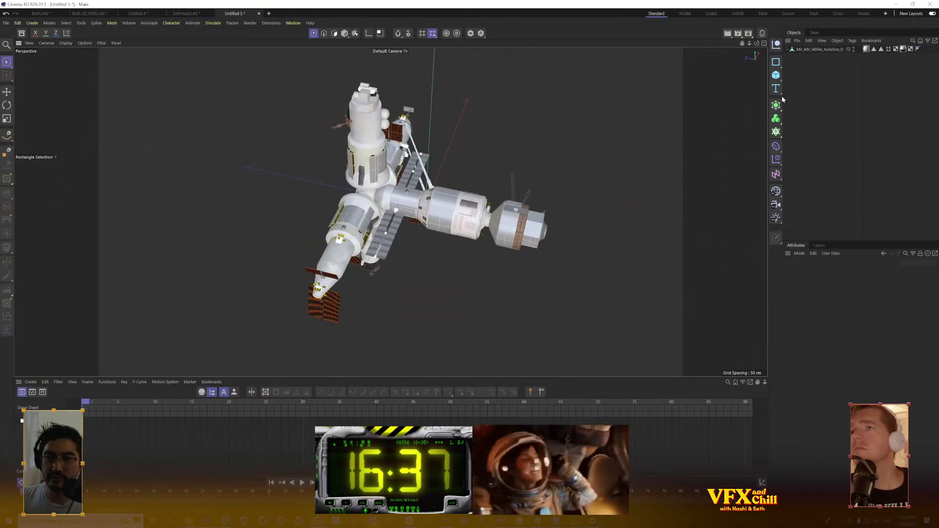
left_click(820, 49)
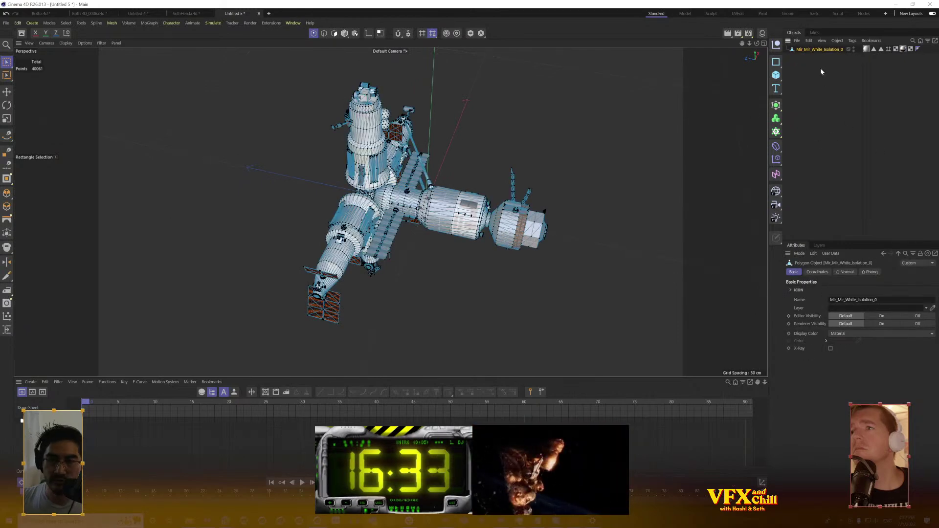
left_click(131, 23)
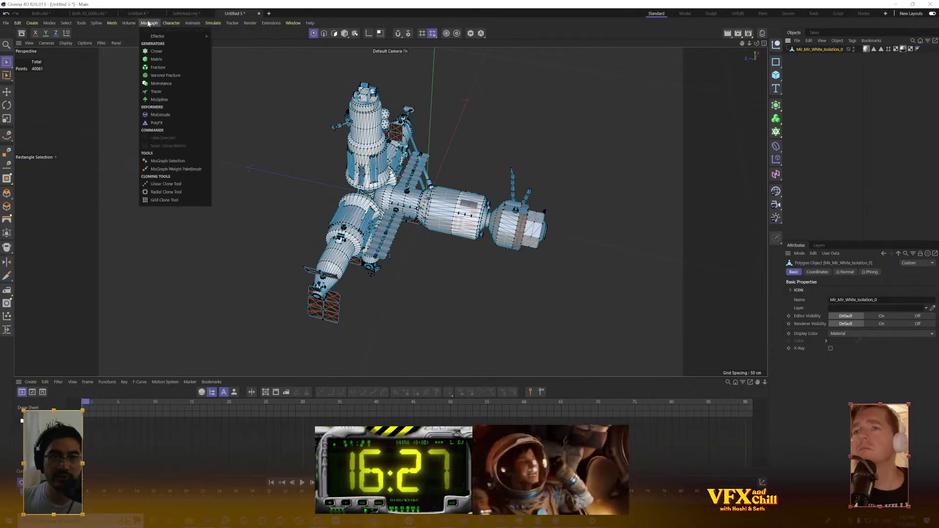
left_click(184, 76)
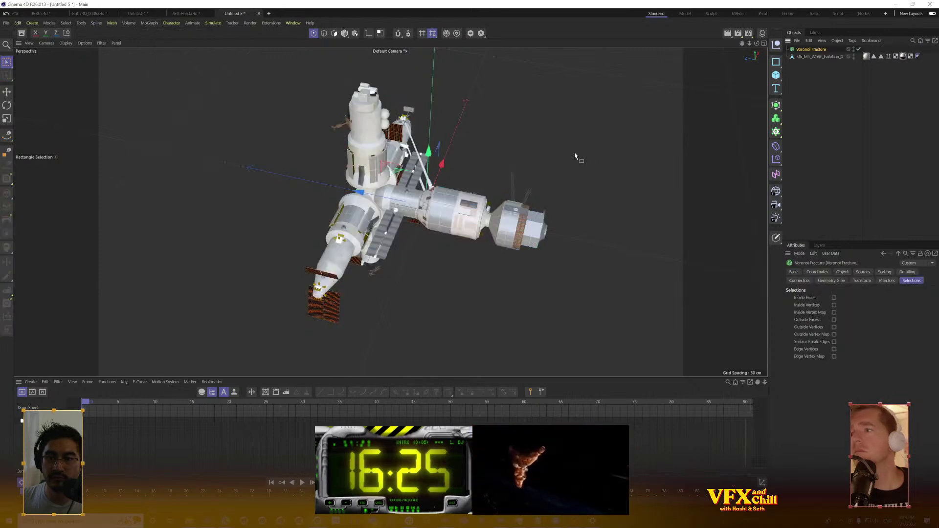
left_click_drag(814, 50, 815, 50)
left_click(812, 50)
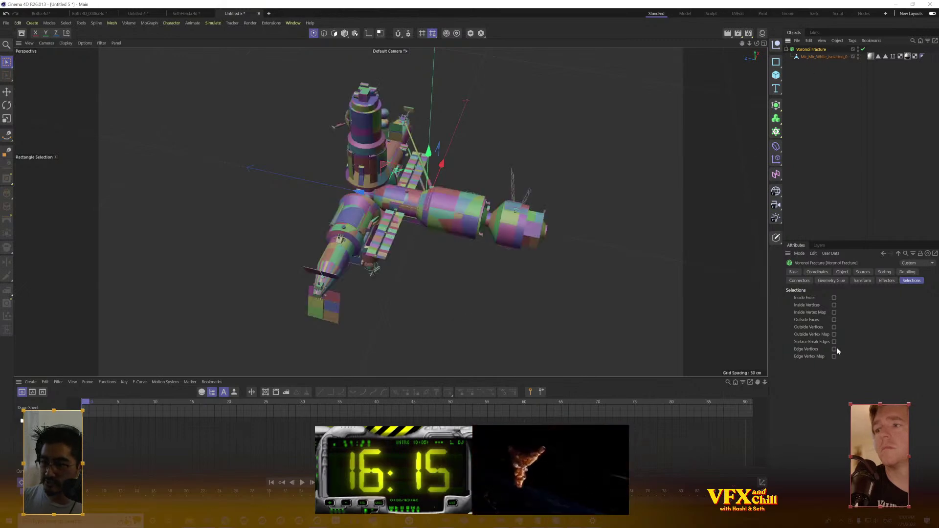
left_click_drag(511, 268, 510, 260)
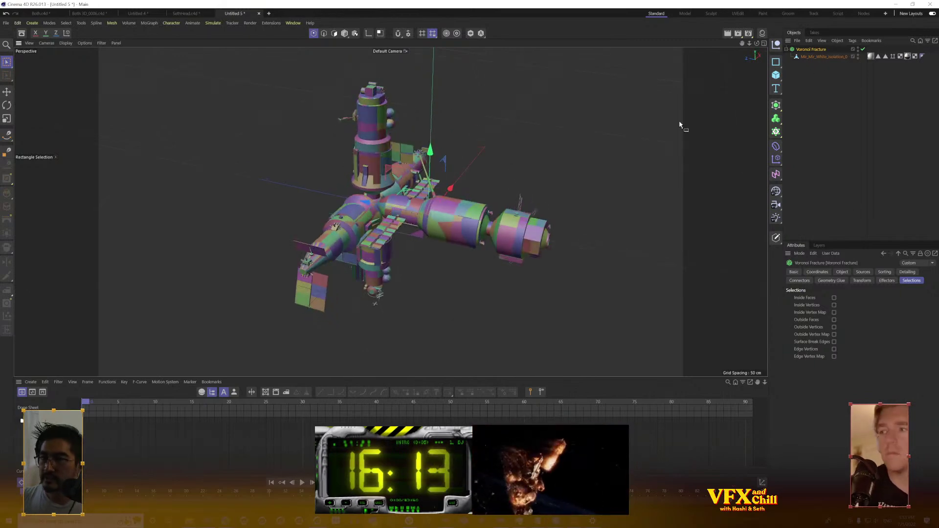
Examine the Voronoi Fracture's object, source, sorting, connector, geometry glue, effector and selection settings
left_click(835, 57)
left_click(817, 50)
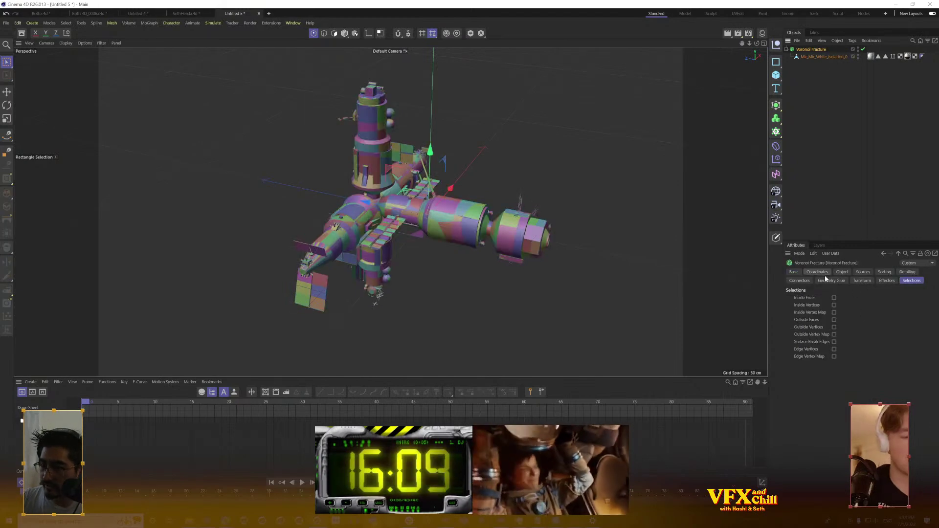
left_click(842, 272)
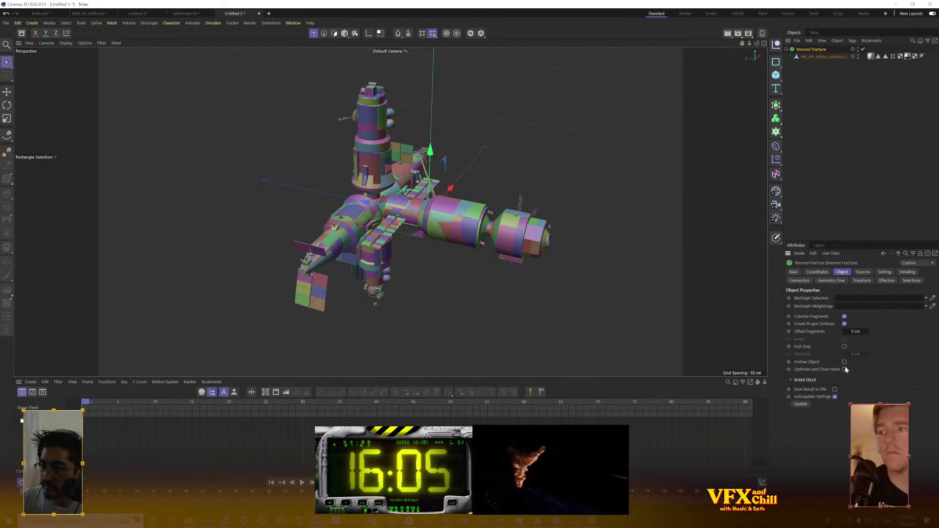
left_click(869, 272)
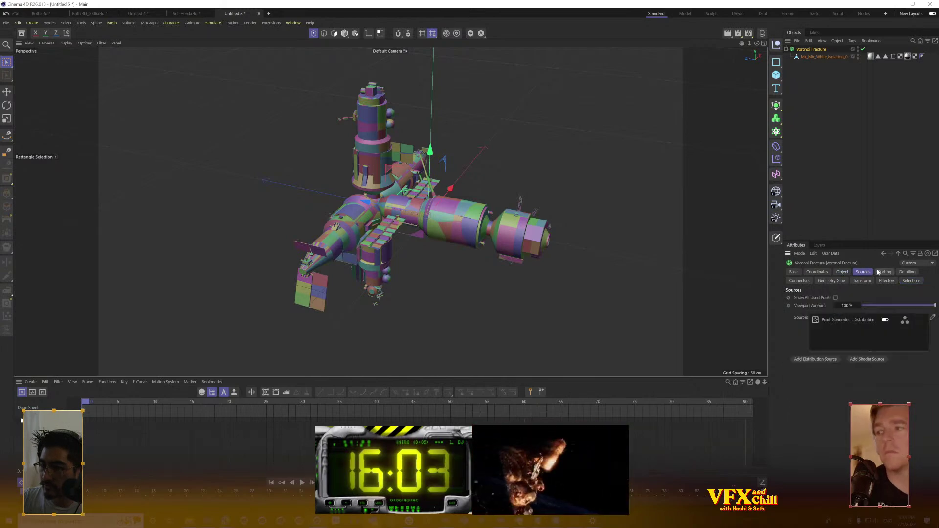
left_click(887, 274)
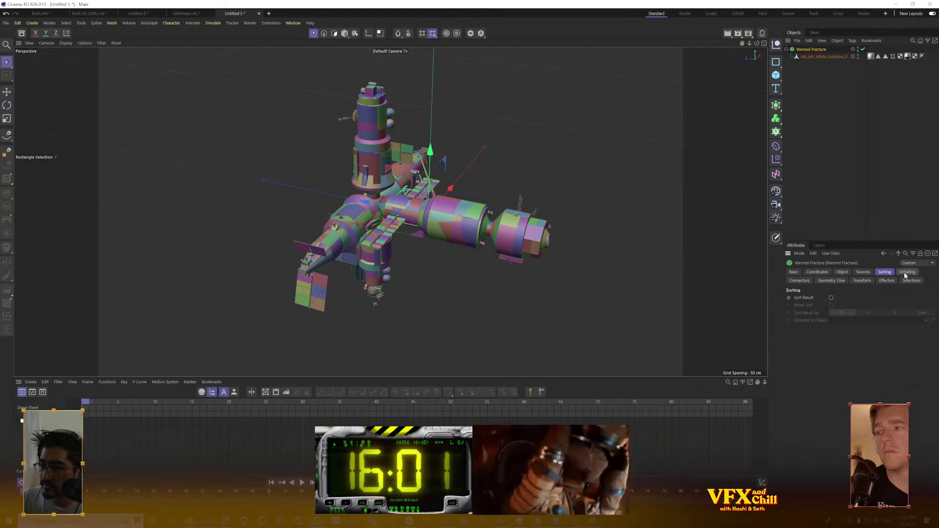
left_click(808, 282)
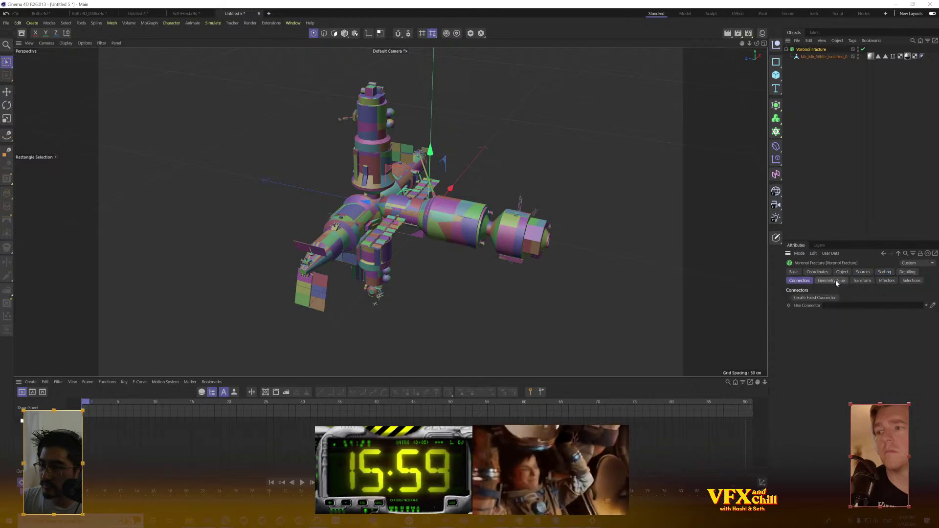
left_click(835, 280)
left_click(862, 281)
left_click(886, 281)
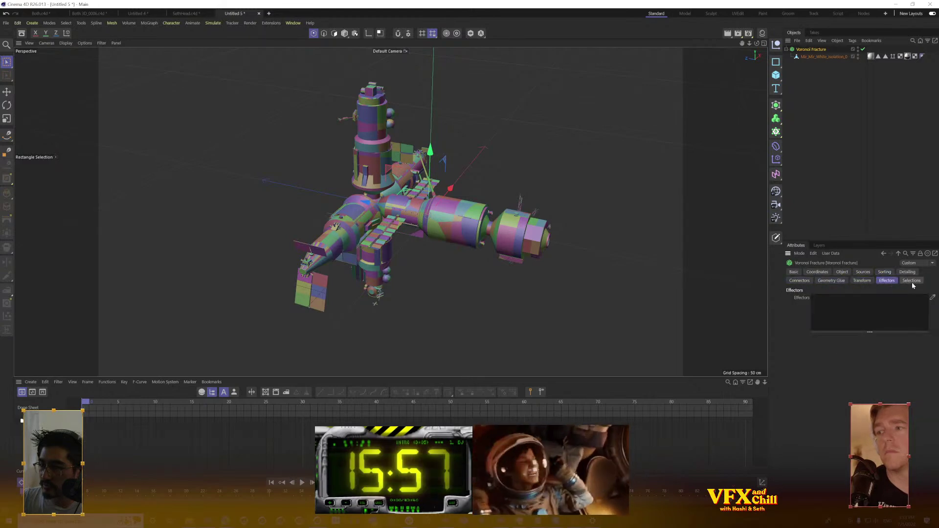
left_click(912, 283)
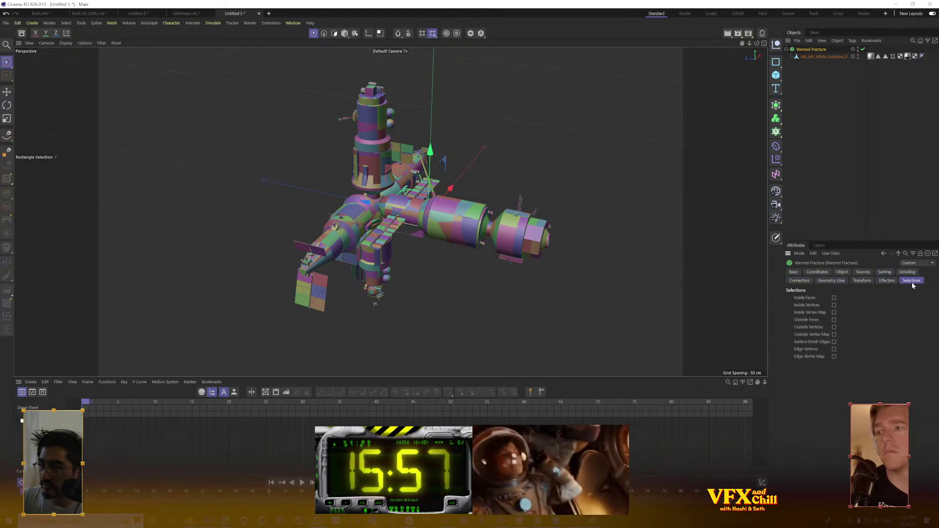
left_click(818, 272)
left_click(842, 272)
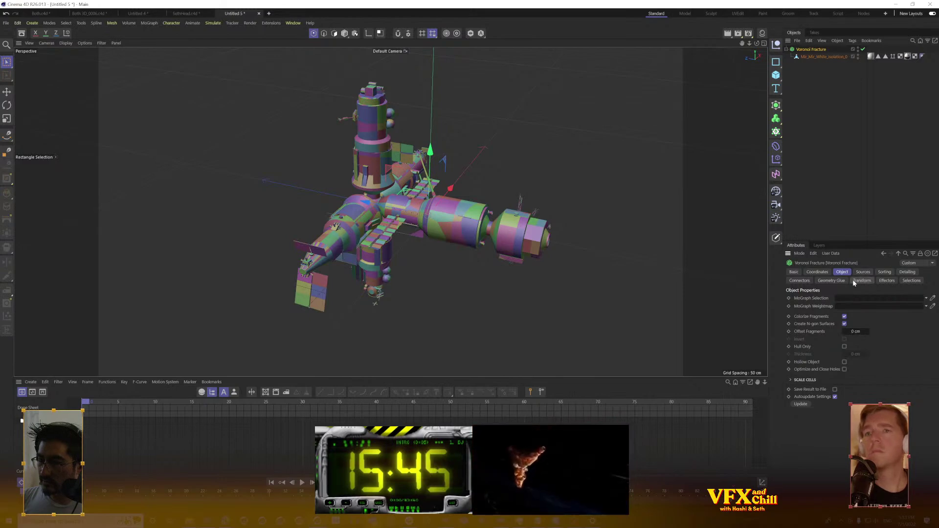
left_click(912, 281)
left_click(887, 280)
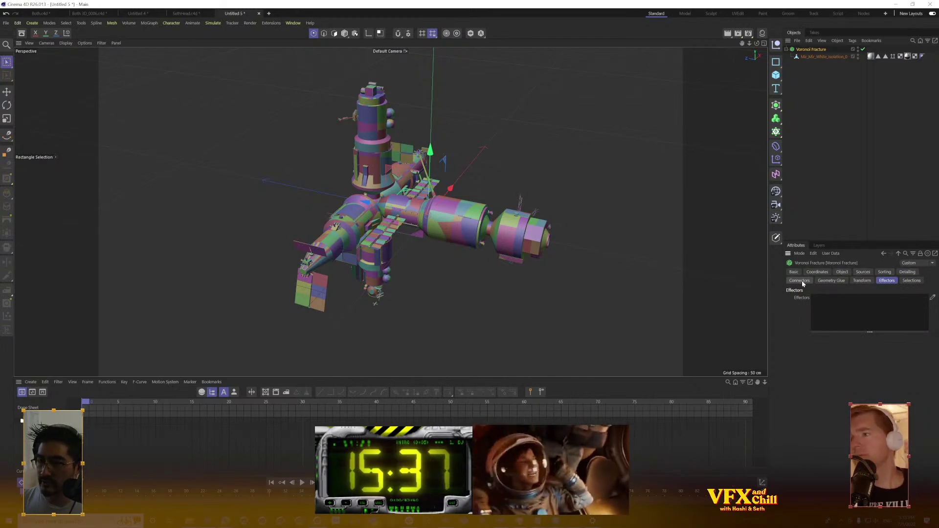
Enable Create Points Per Object for the fracture's Point Generator source, set Point Amount to 10 and change the seed
left_click(863, 272)
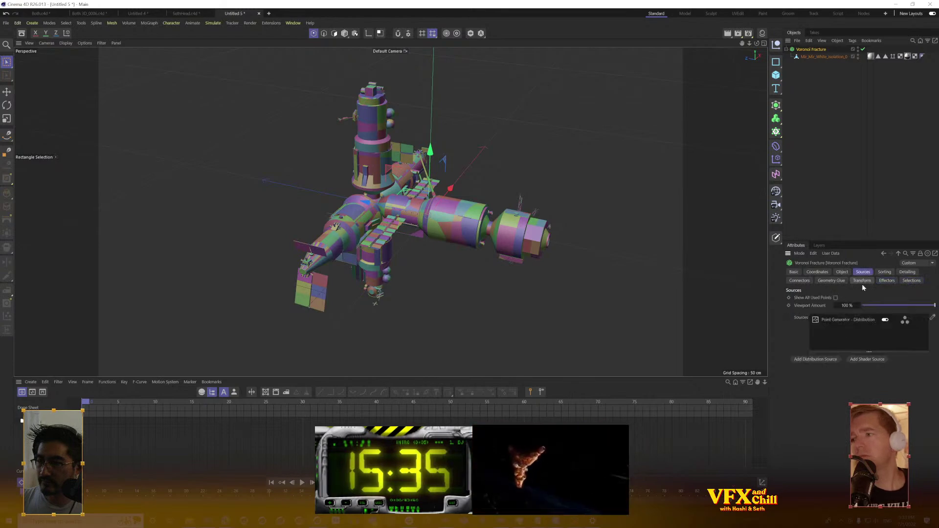
left_click(835, 320)
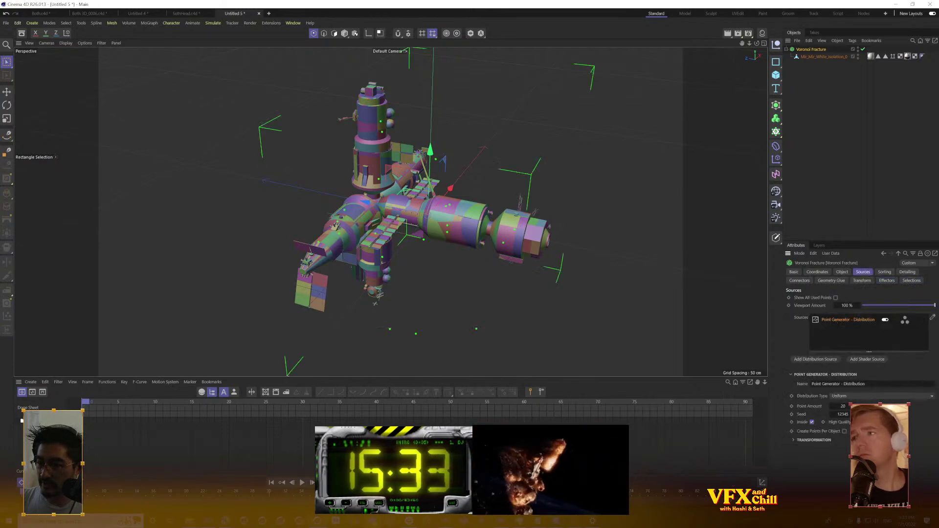
left_click(845, 432)
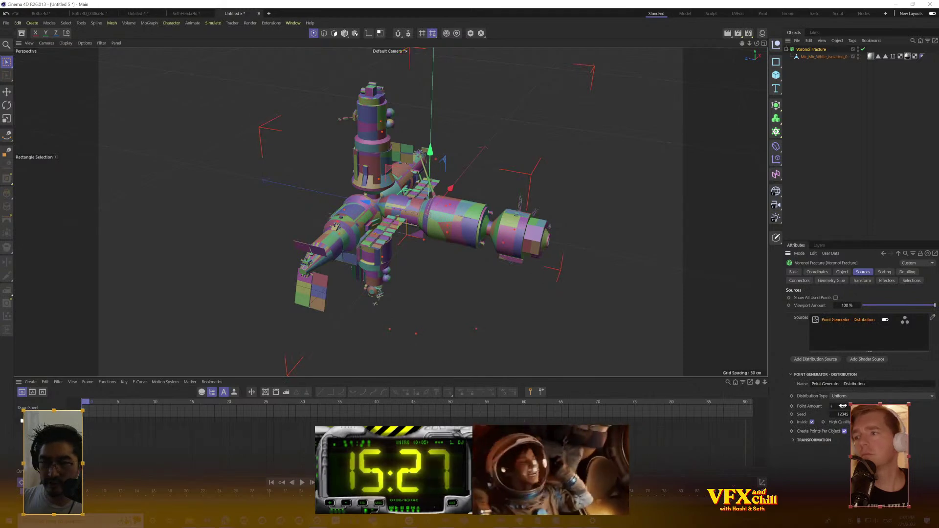
left_click_drag(843, 406, 839, 406)
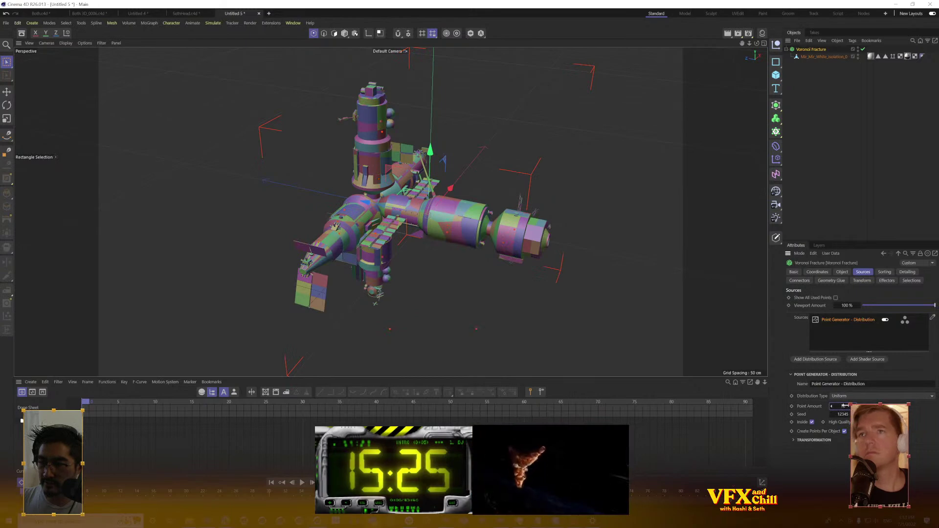
scroll(453, 267, "up", 2)
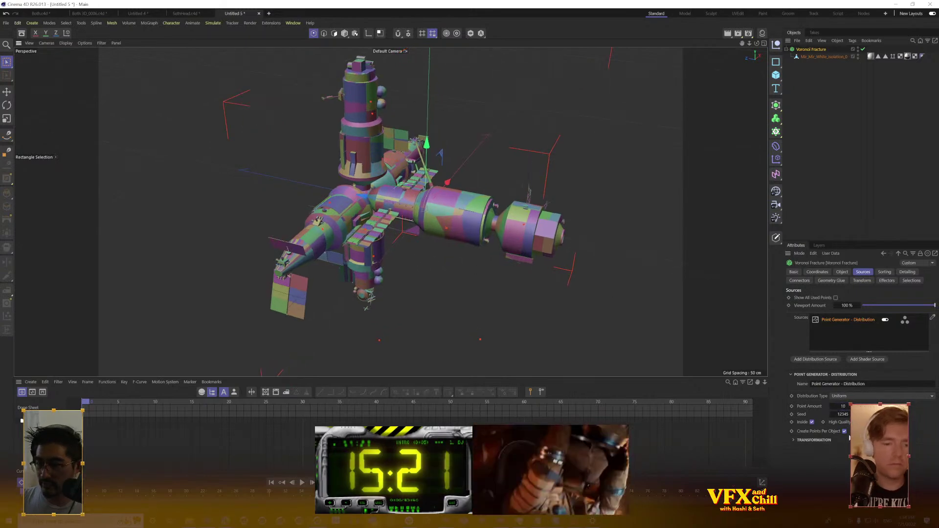
left_click_drag(844, 413, 847, 414)
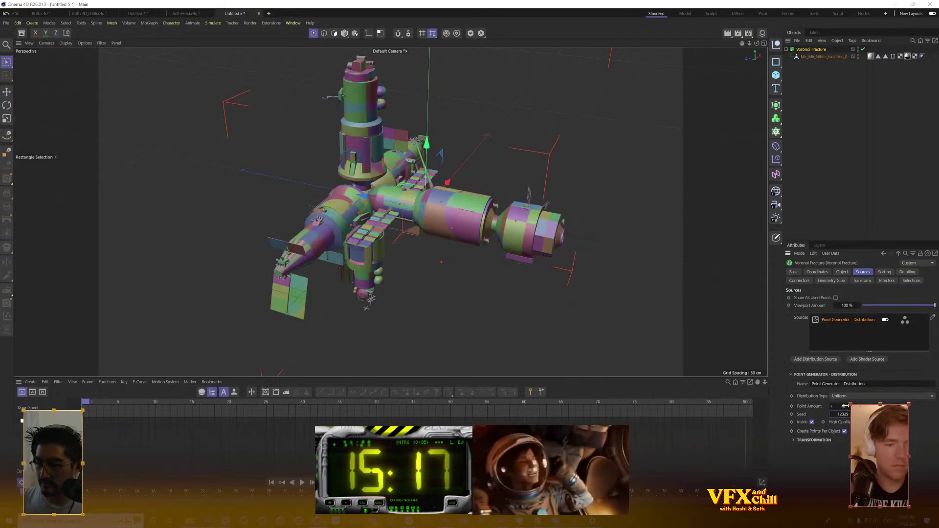
Set the Point Generator's Point Amount to 2 and check the fragments on the station model
double_click(831, 406)
type("2")
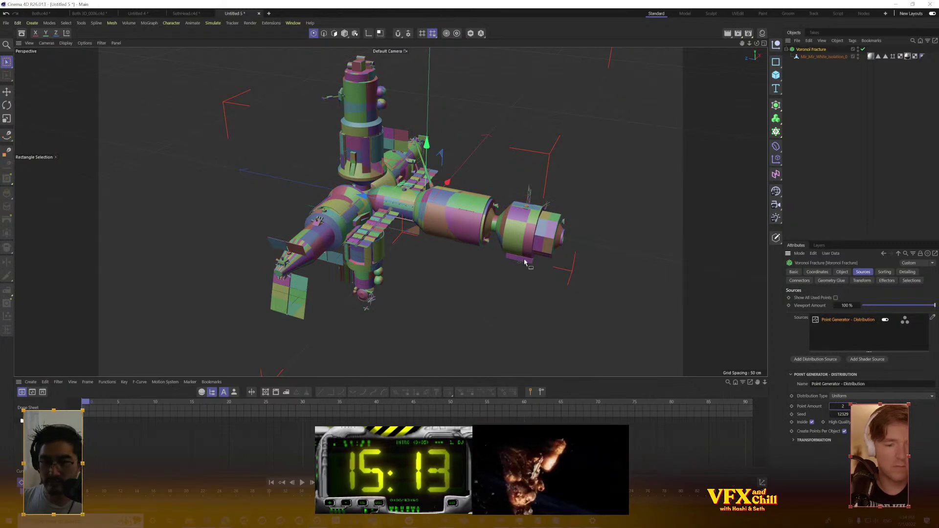
left_click_drag(525, 263, 621, 296)
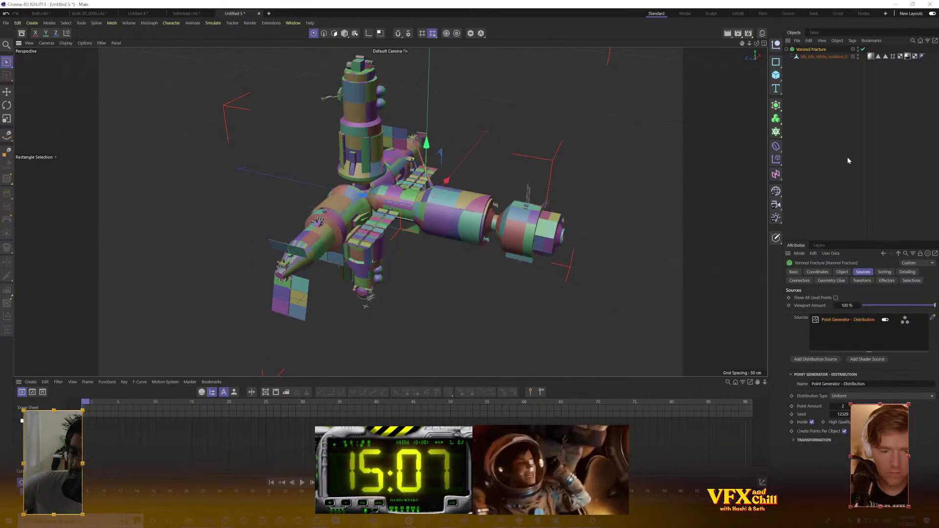
left_click(849, 107)
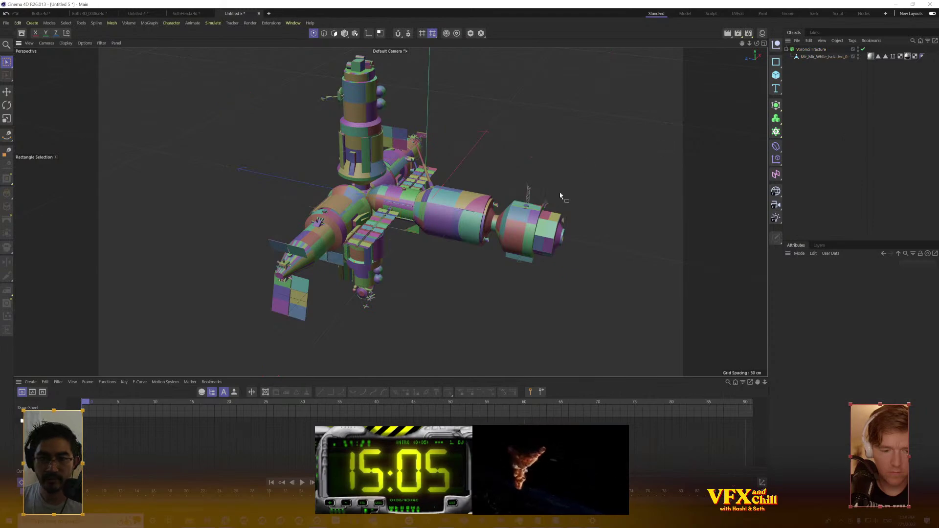
left_click_drag(561, 196, 522, 234)
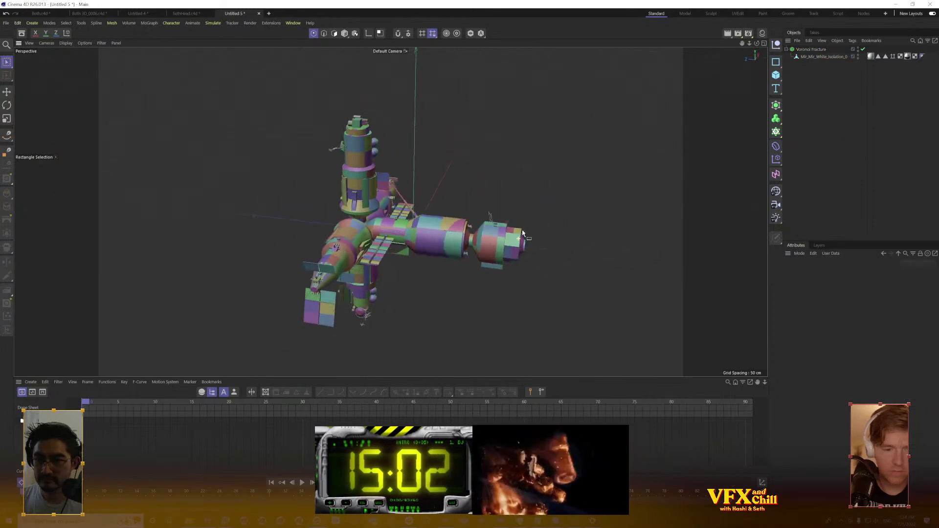
Turn off Create Points Per Object for the Point Generator and inspect the station's fragments from other angles
left_click(828, 49)
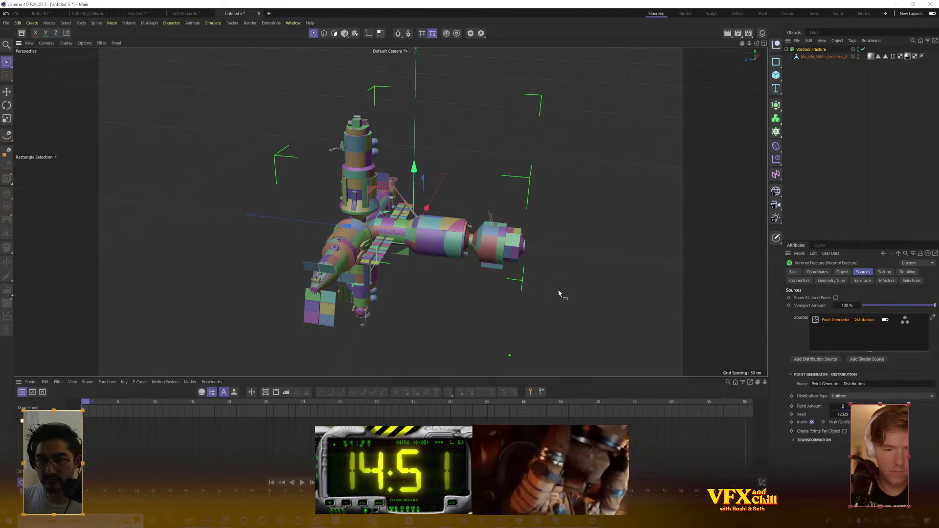
key("Return")
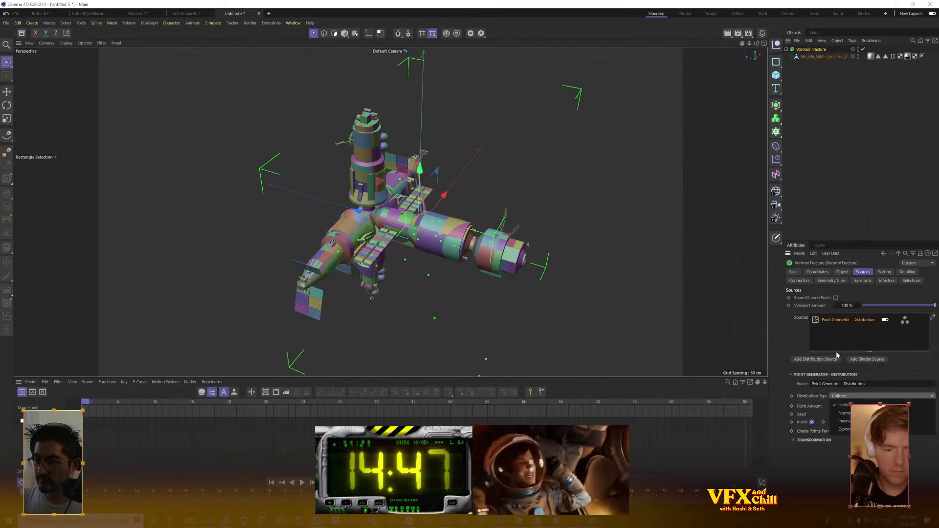
left_click(844, 336)
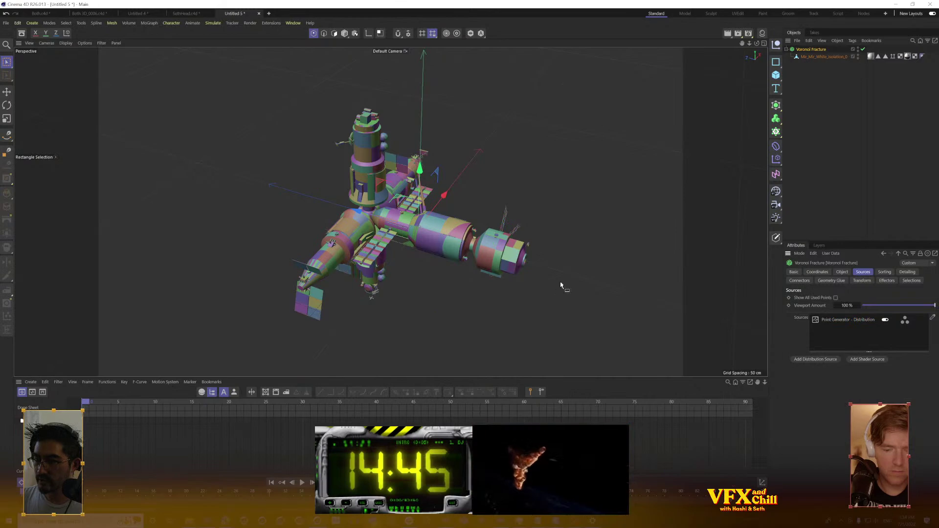
left_click_drag(560, 285, 528, 278)
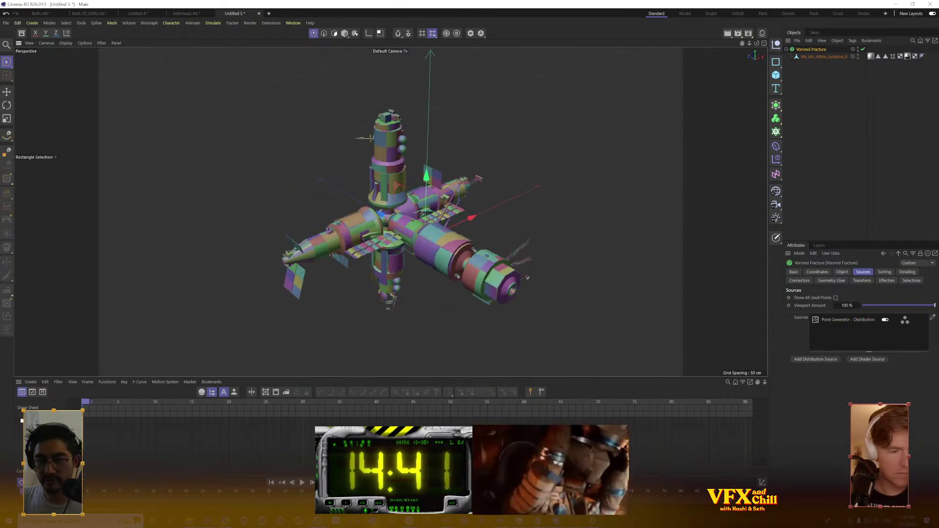
left_click_drag(398, 319, 423, 324)
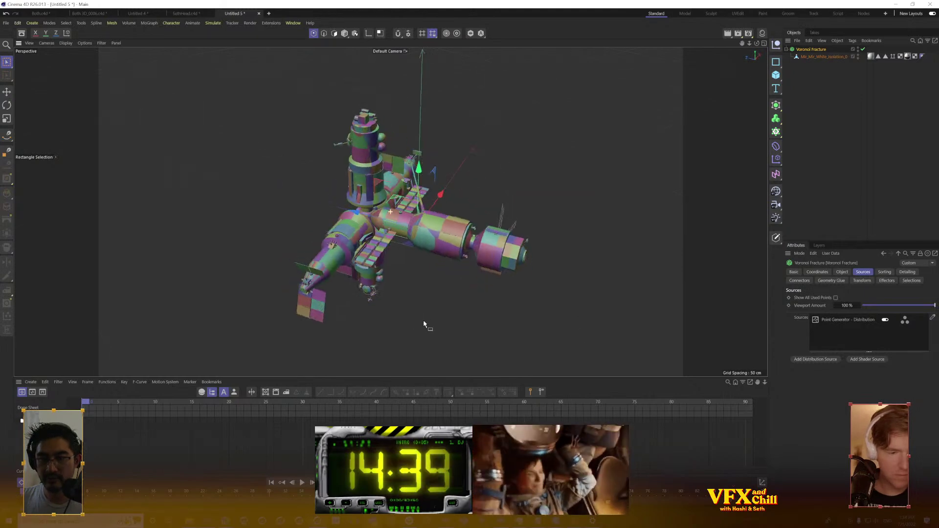
Move the Mir station mesh out of the Voronoi Fracture, delete the fracture object and select the mesh
left_click(813, 87)
left_click(816, 56)
left_click(814, 50)
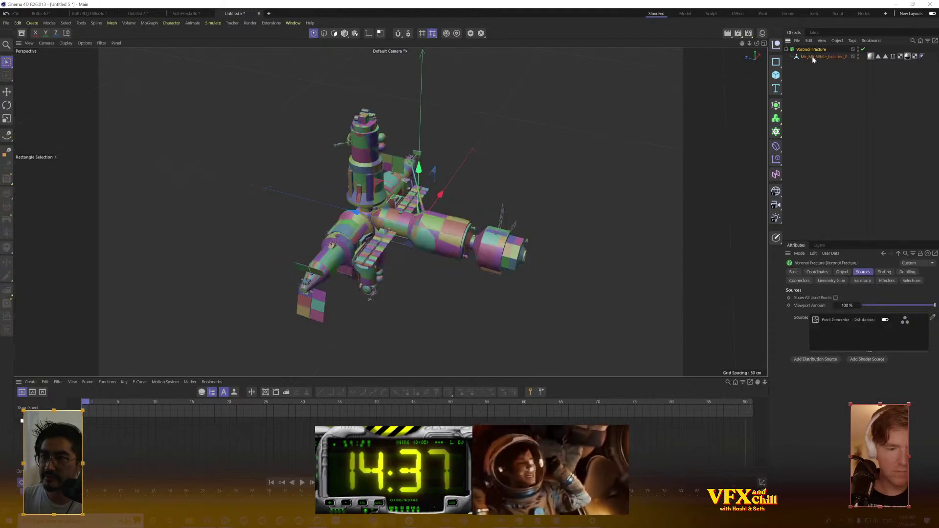
left_click_drag(812, 57, 813, 74)
left_click(815, 50)
key("Delete")
left_click(815, 50)
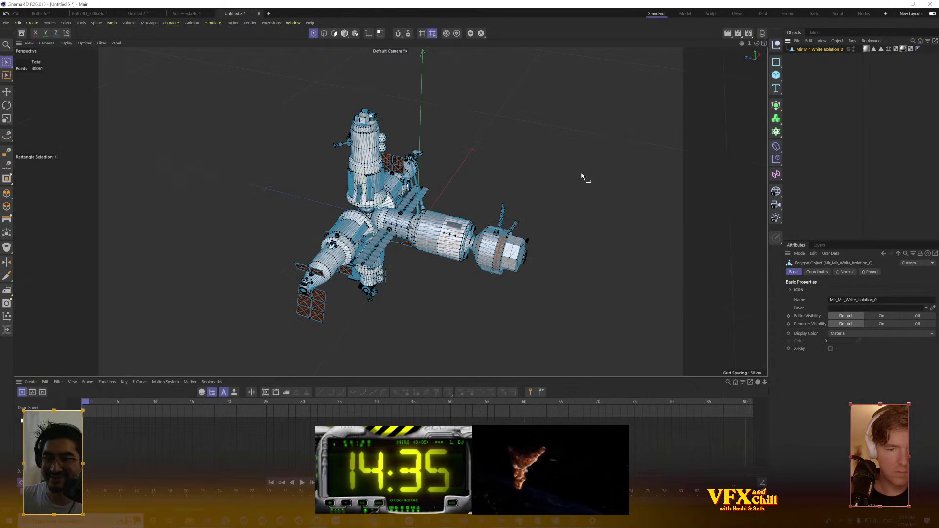
Select all points of the horizontal end module of the station and split them into a separate object
scroll(487, 216, "up", 3)
left_click_drag(531, 234, 591, 237)
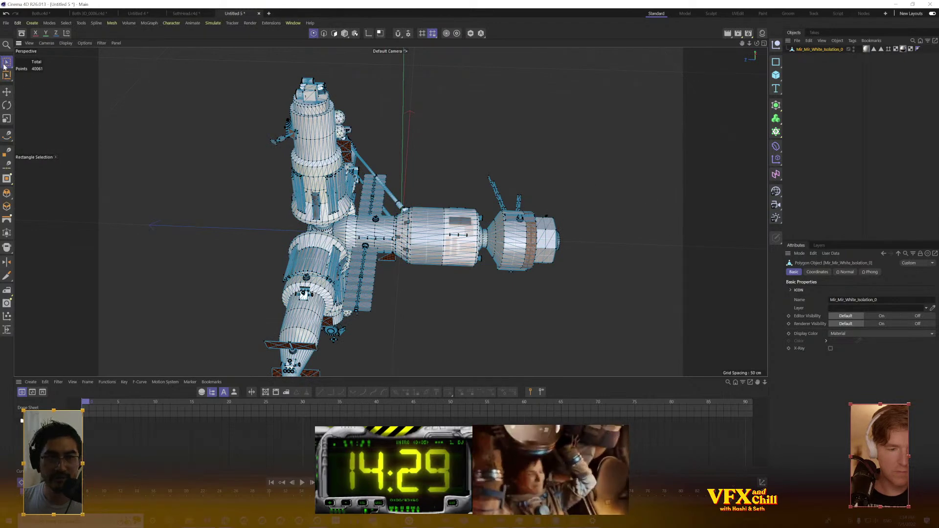
left_click_drag(571, 152, 406, 313)
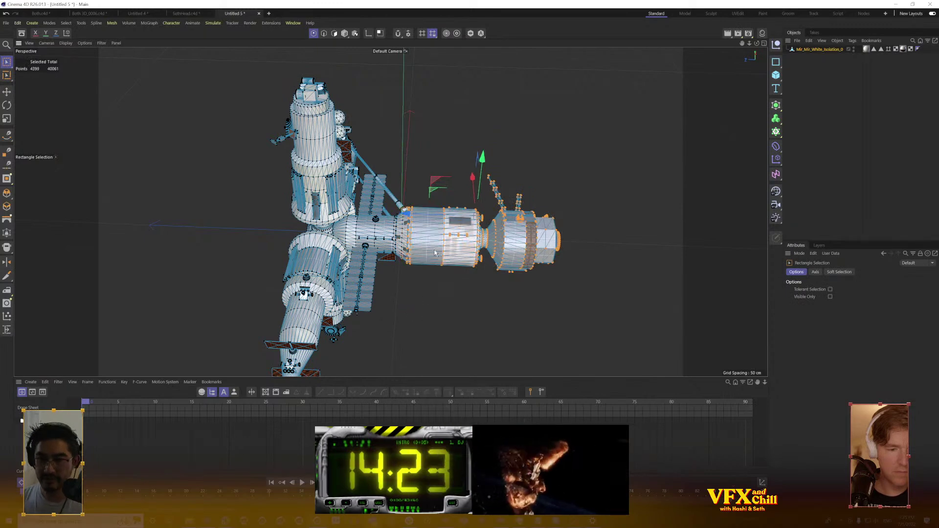
right_click(403, 233)
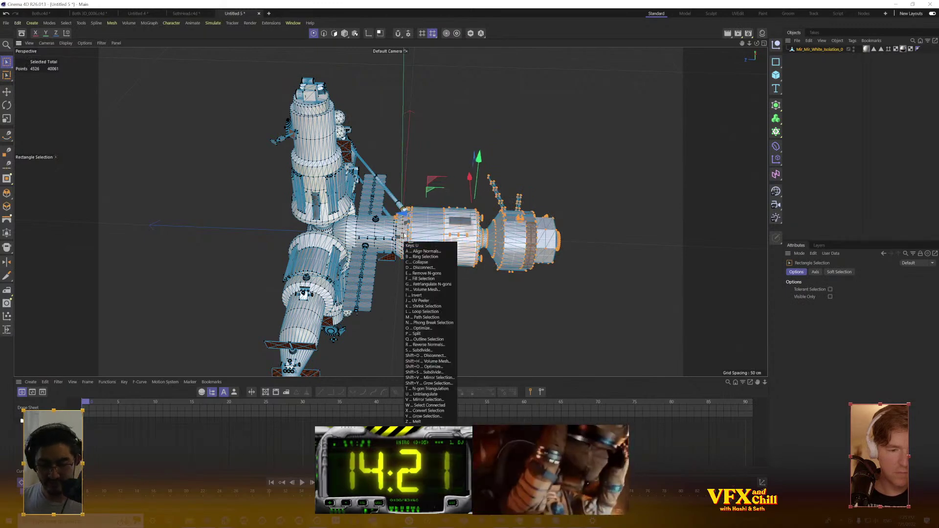
left_click(417, 241)
scroll(501, 253, "up", 4)
left_click_drag(502, 252, 317, 211)
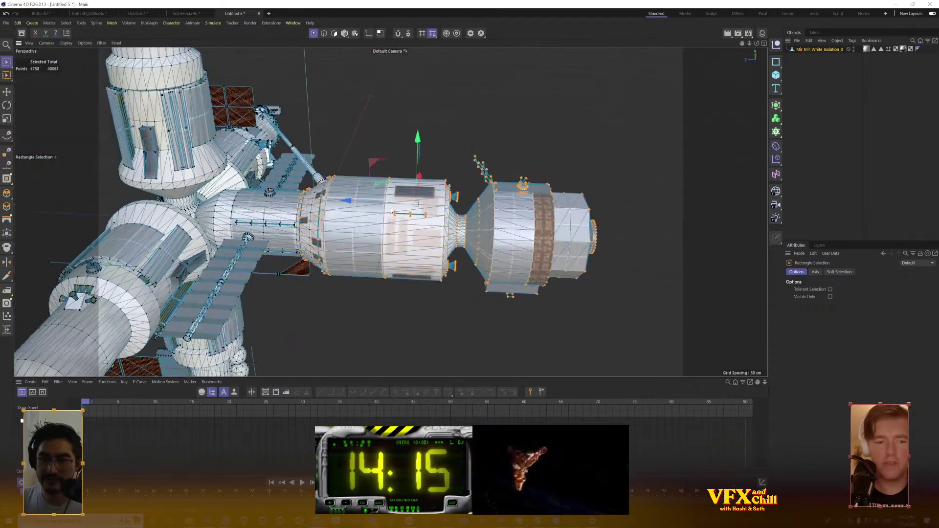
key("u")
key("p")
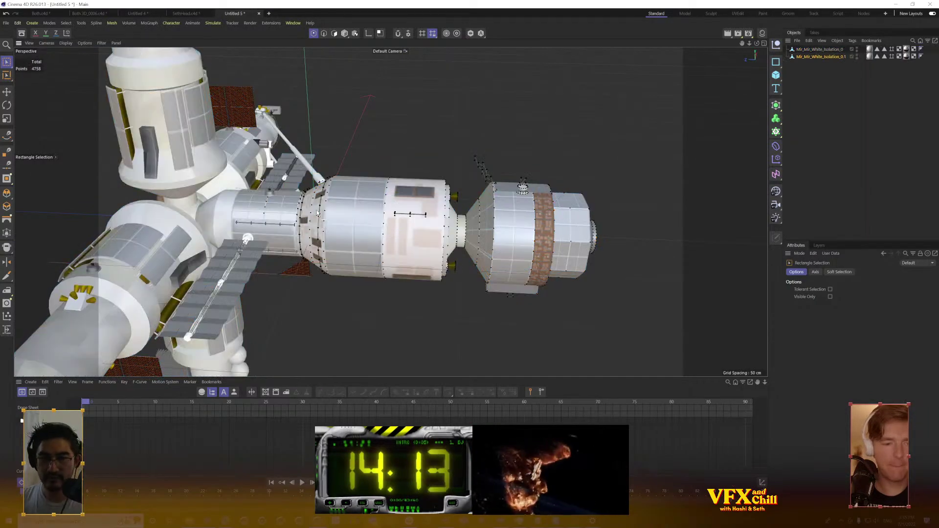
Try to delete the end module's selected points from the original station mesh and undo the deletion
left_click_drag(575, 234, 546, 144)
left_click(809, 50)
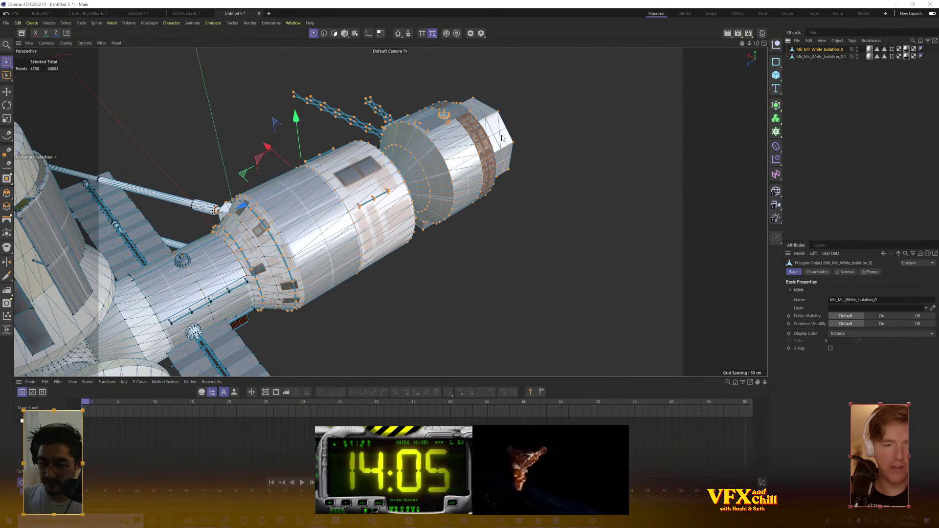
key("Delete")
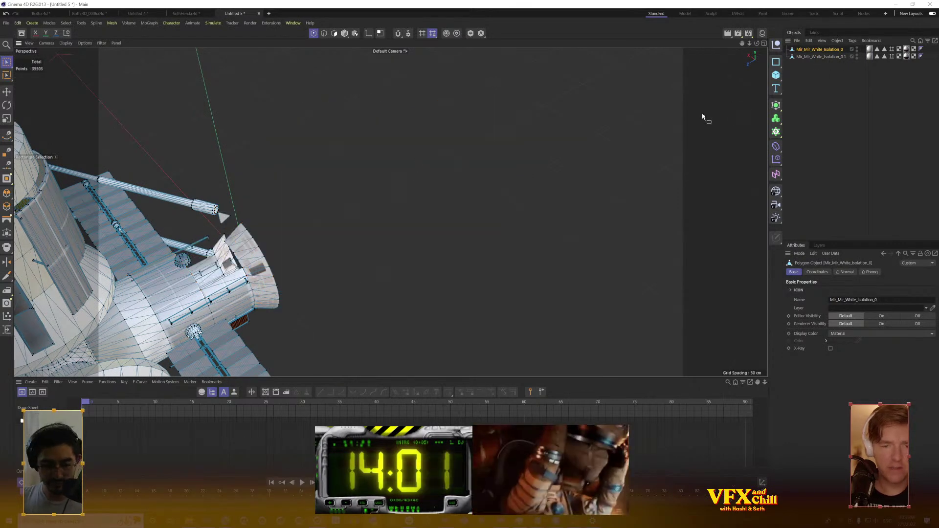
key("ctrl+z")
Switch to polygon mode and delete the split-off copy of the end module
left_click(336, 33)
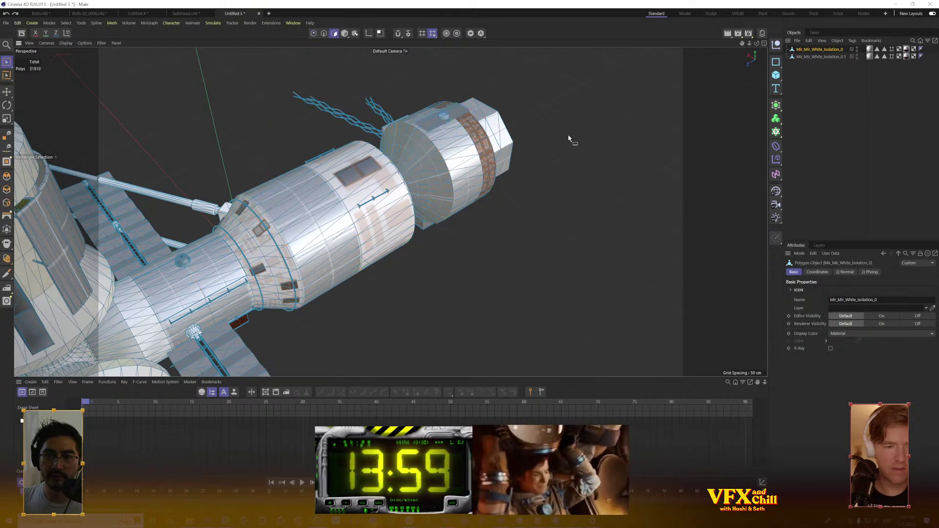
left_click(840, 58)
key("Delete")
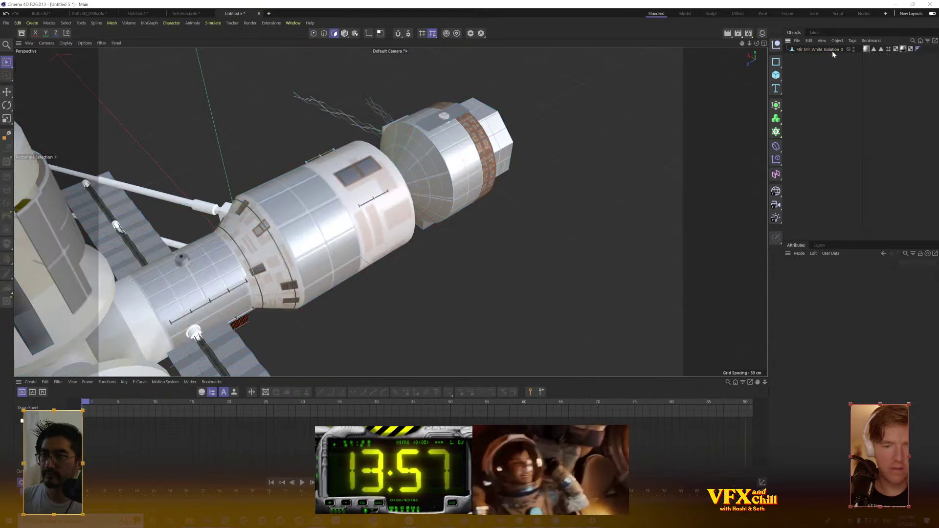
Select the polygons of the station's horizontal end module and split them into a separate object
left_click(832, 51)
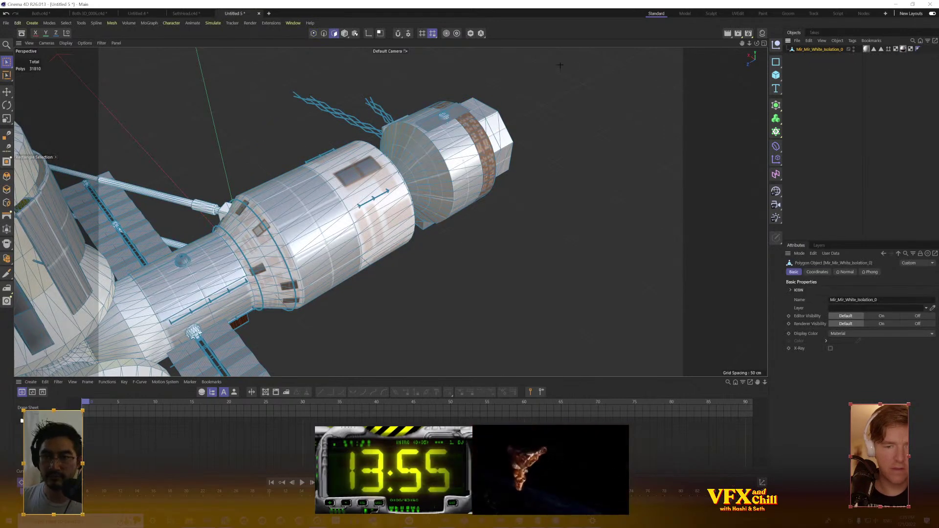
left_click_drag(560, 65, 300, 274)
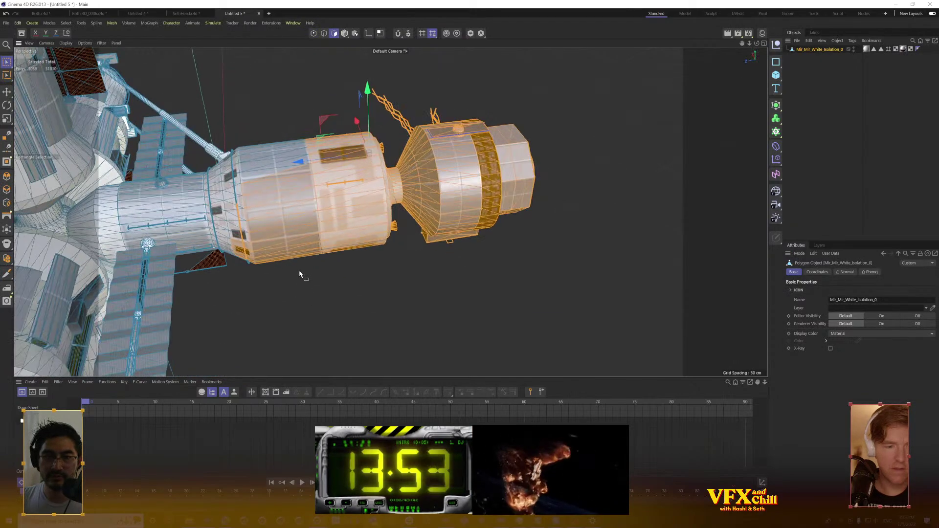
left_click_drag(307, 117, 220, 300)
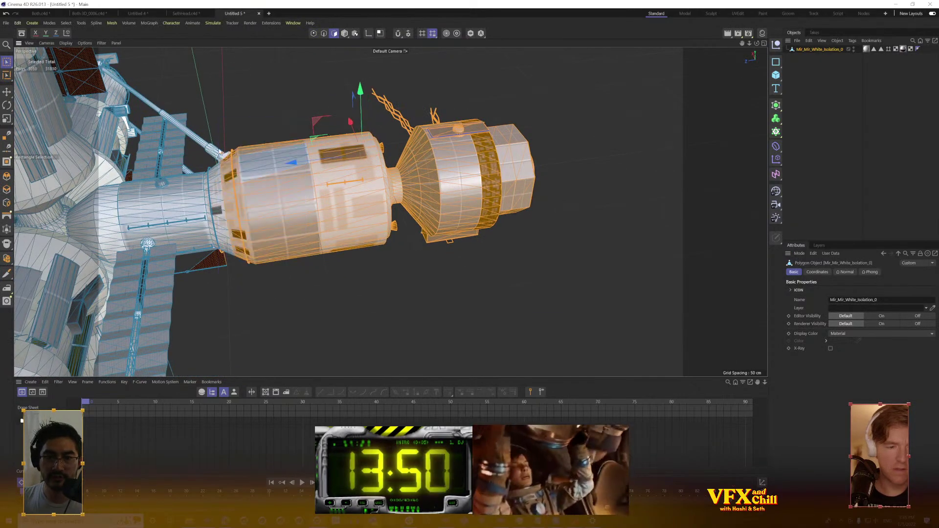
left_click(259, 220, "shift")
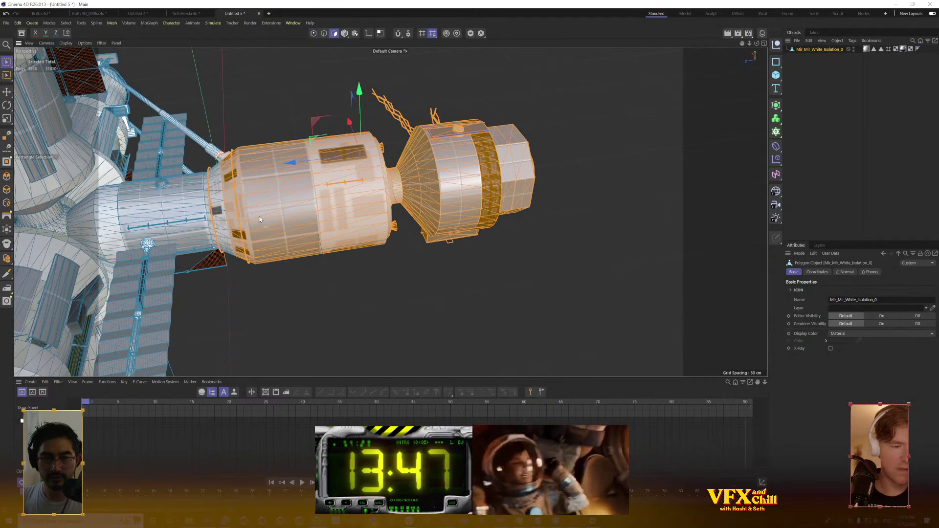
key("u")
key("p")
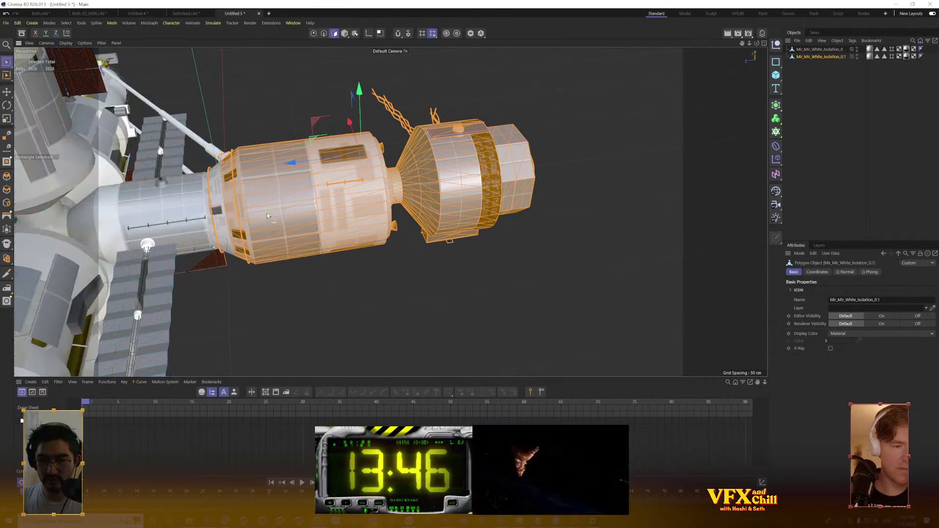
Delete the end module's polygons from the original station mesh and select the split-off module object
left_click(843, 49)
key("Delete")
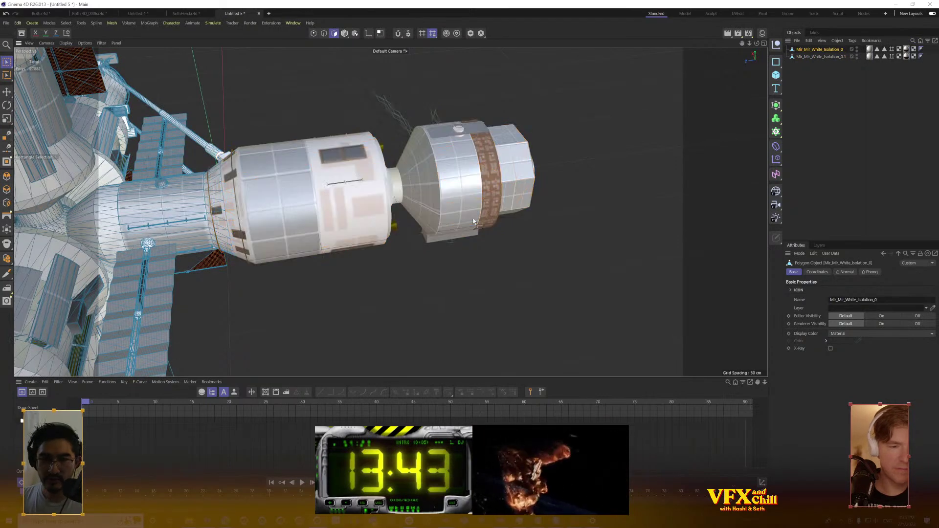
key("o")
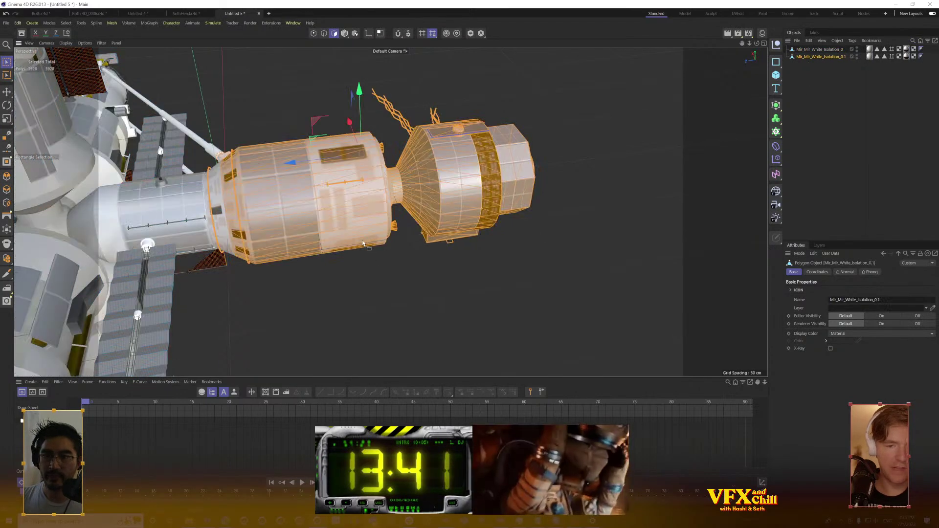
middle_click(315, 276)
middle_click(266, 184)
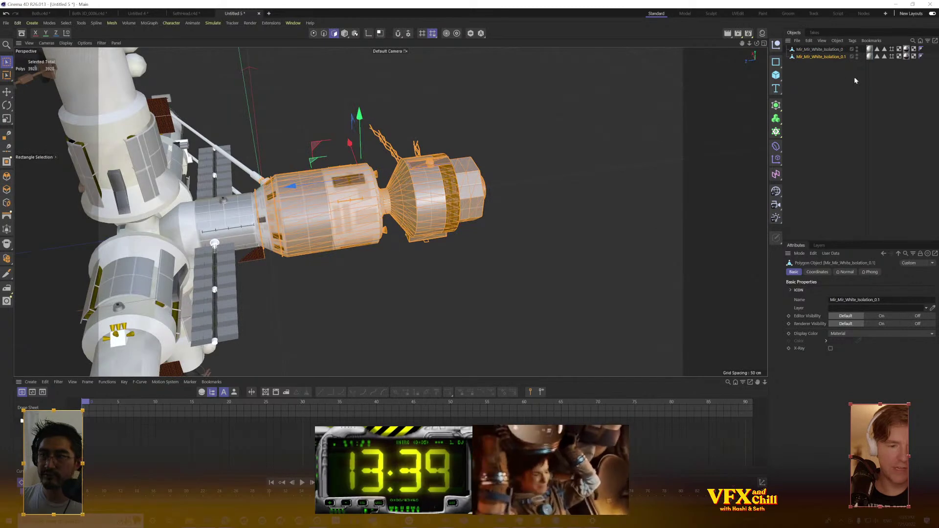
left_click(827, 56)
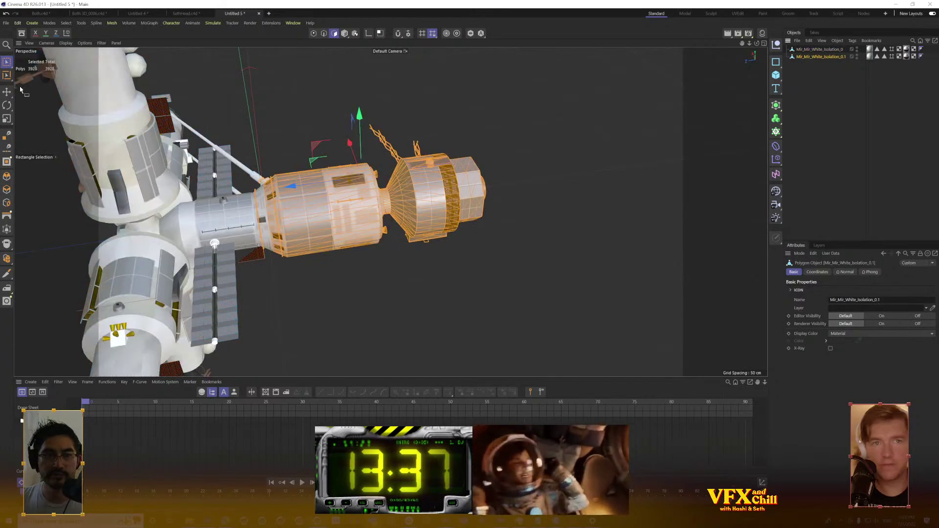
Switch to model mode and move the split-off module's axis to the center of all its points with Axis Center
left_click(5, 62)
key("Return")
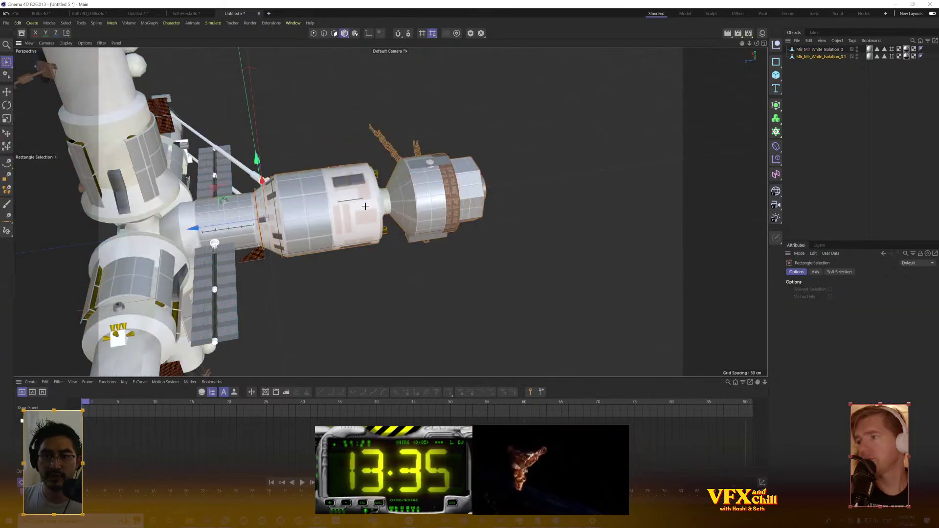
left_click(81, 23)
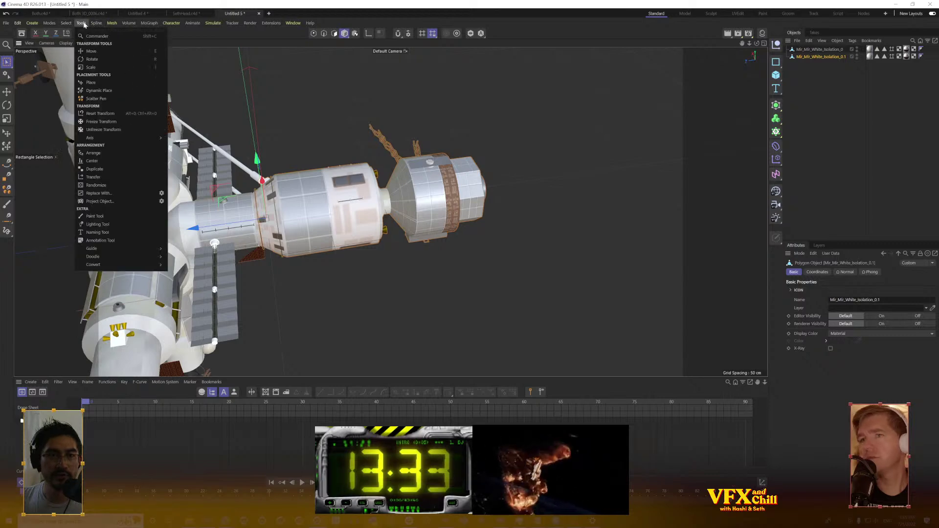
mouse_move(161, 139)
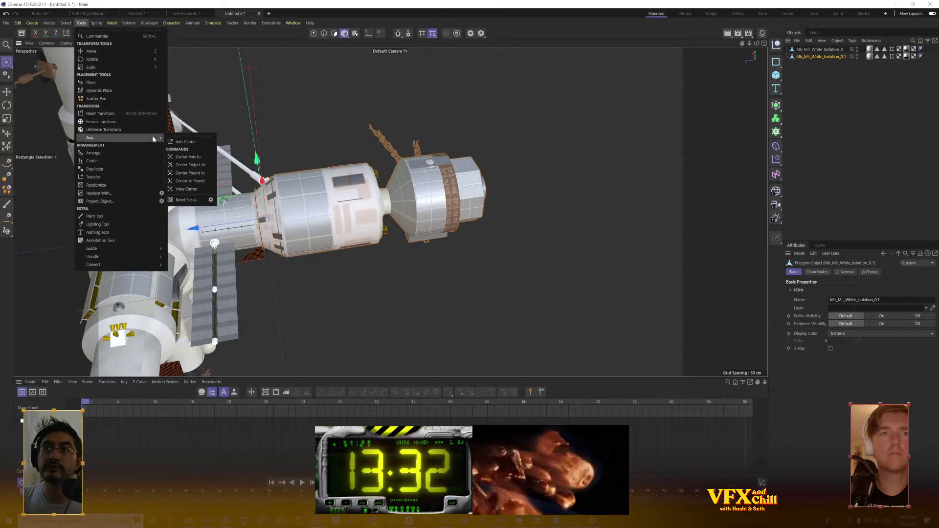
left_click(195, 142)
left_click(239, 239)
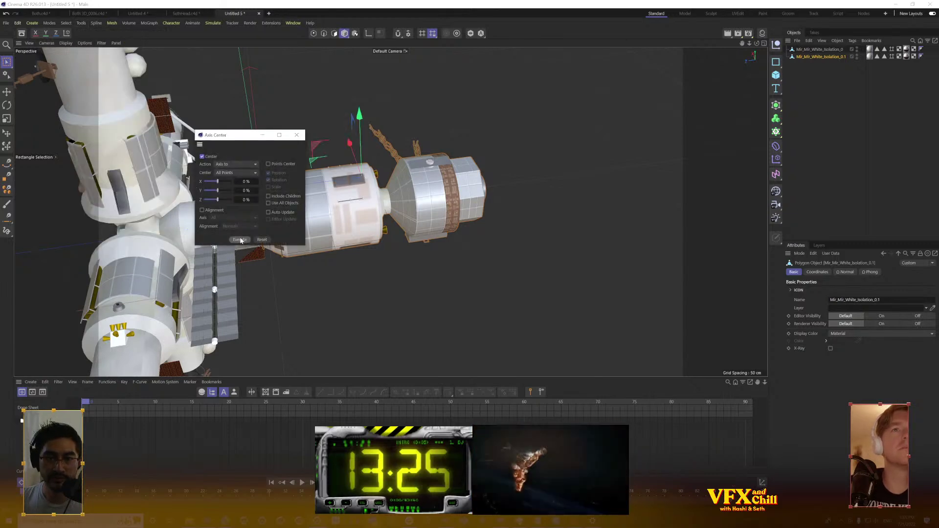
Select the main station mesh and the split-off end module in turn to check that they are separate pieces
left_click(819, 49)
left_click_drag(313, 225, 260, 244)
left_click(818, 101)
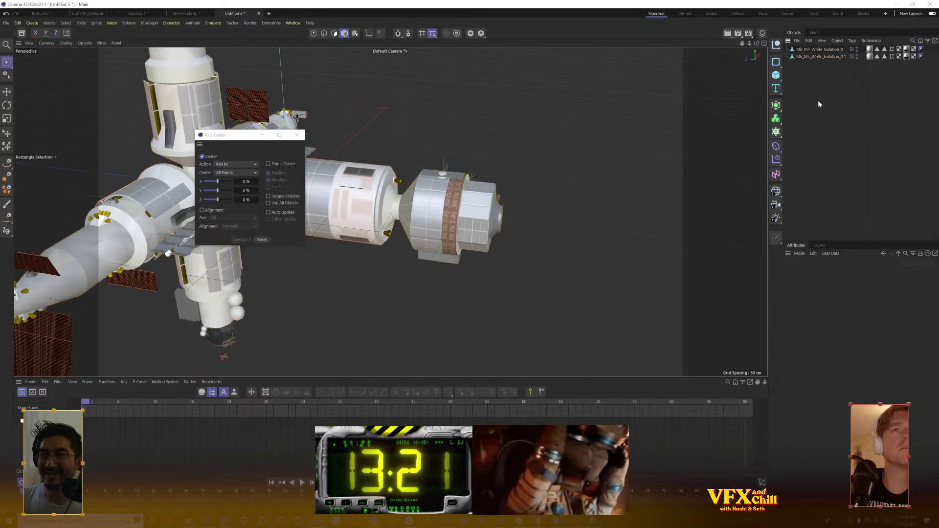
left_click(829, 49)
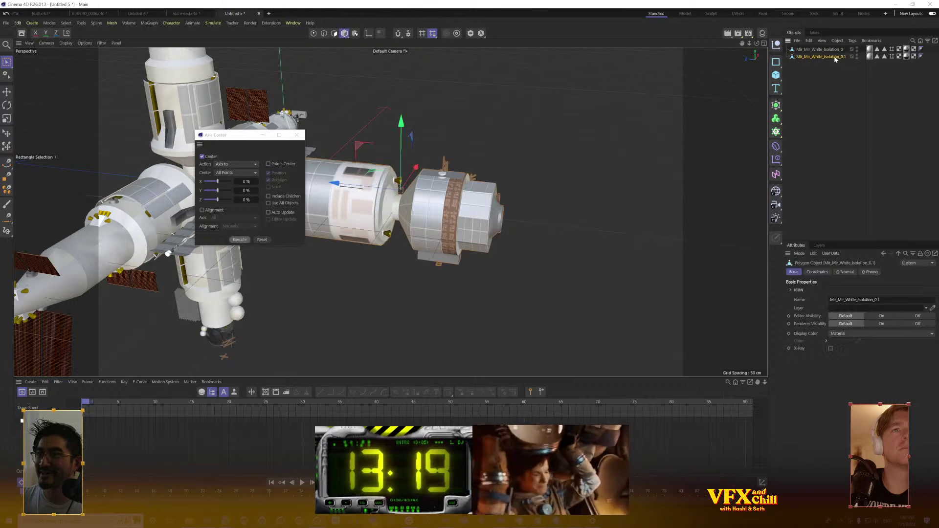
left_click(679, 105)
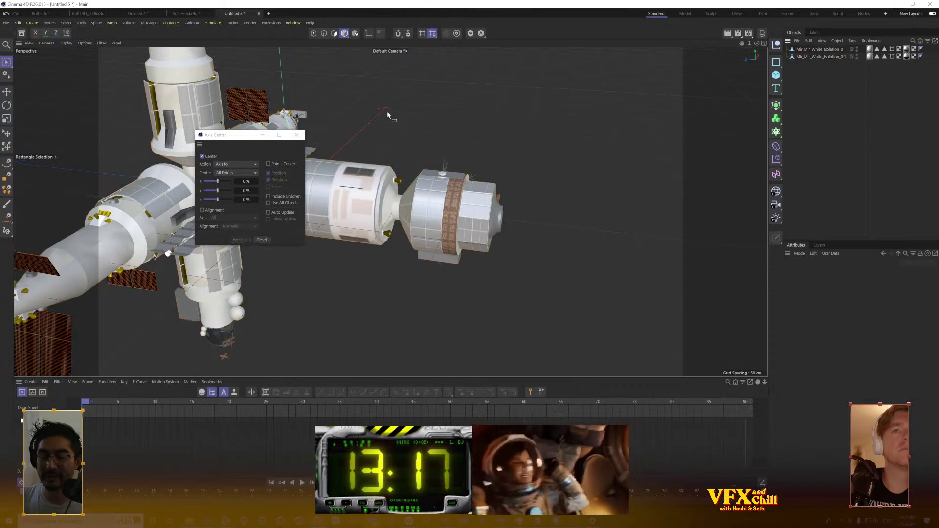
left_click(832, 57)
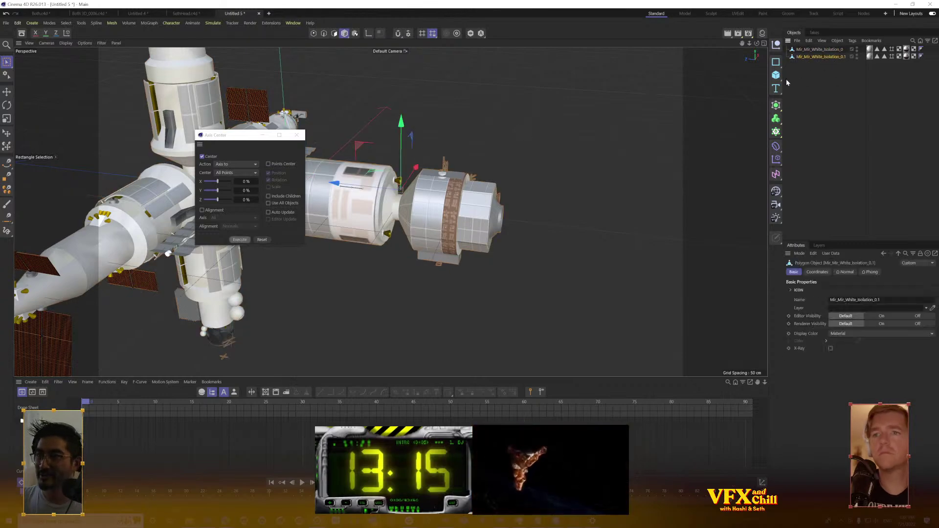
Save the project under a new name as Space Station.c4d in the 3D STUFF folder
key("s")
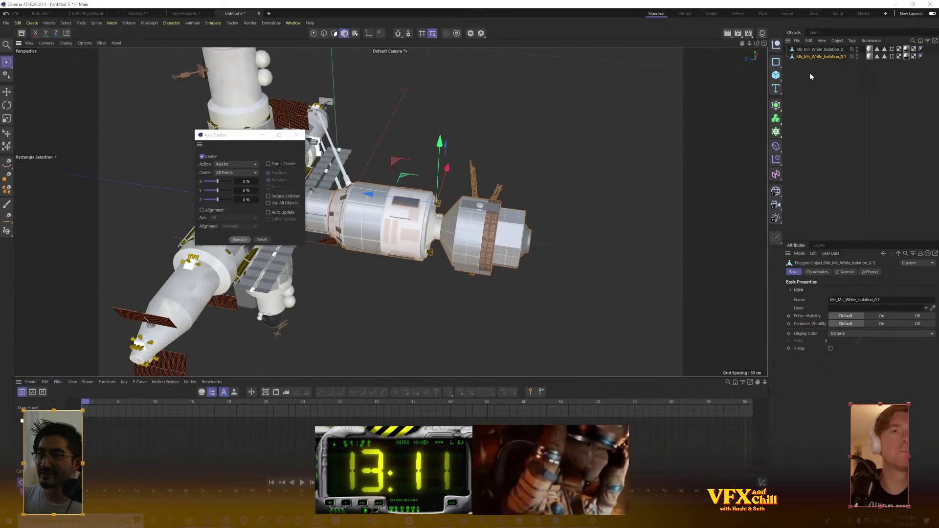
left_click(6, 23)
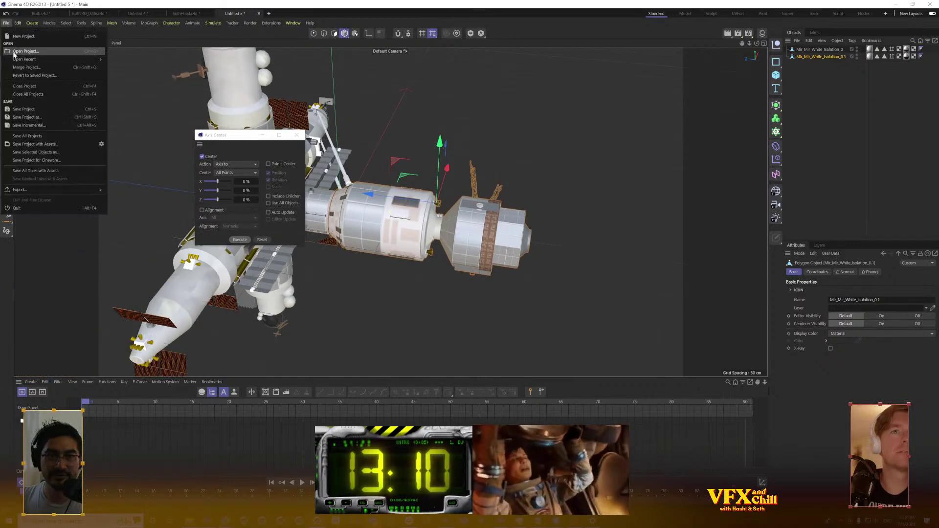
left_click(53, 117)
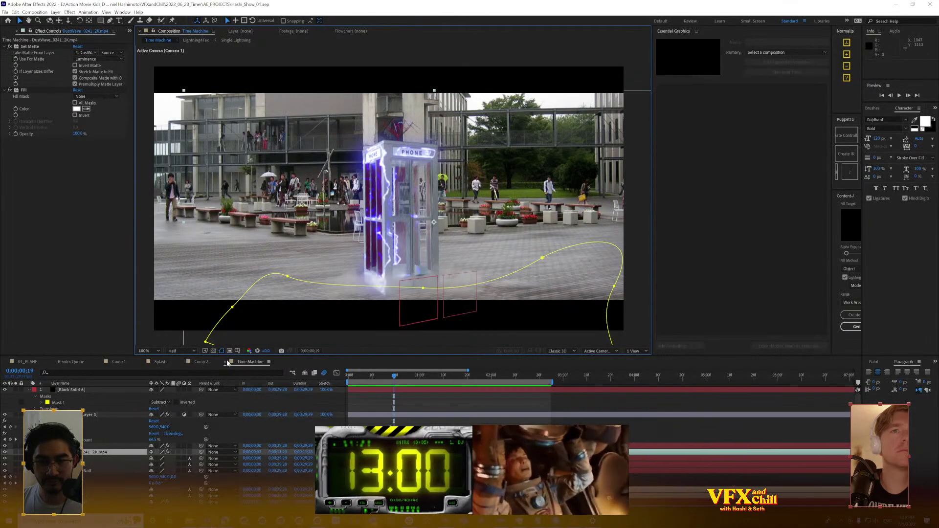
Switch to After Effects, open the Element scene setup from Comp 2 and delete the B&T Time Machines model
left_click(201, 362)
left_click_drag(287, 376, 234, 380)
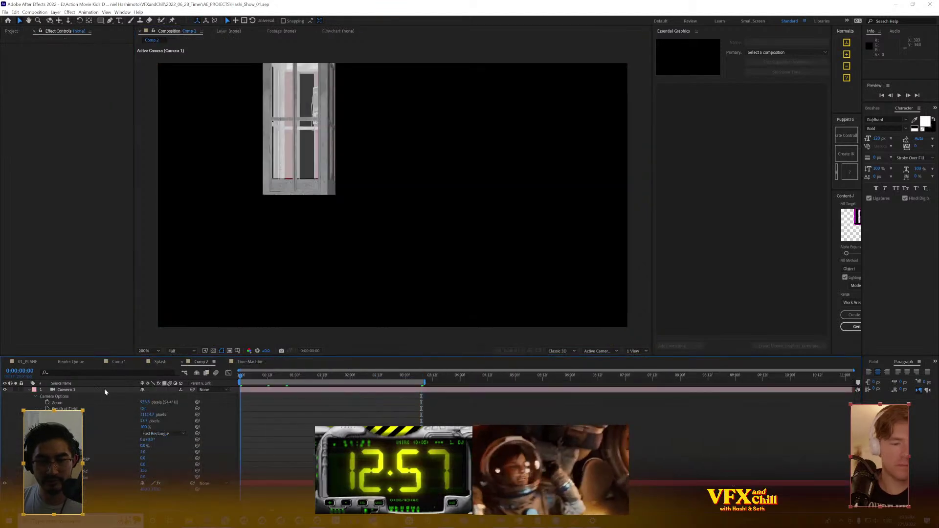
left_click(103, 483)
left_click(33, 63)
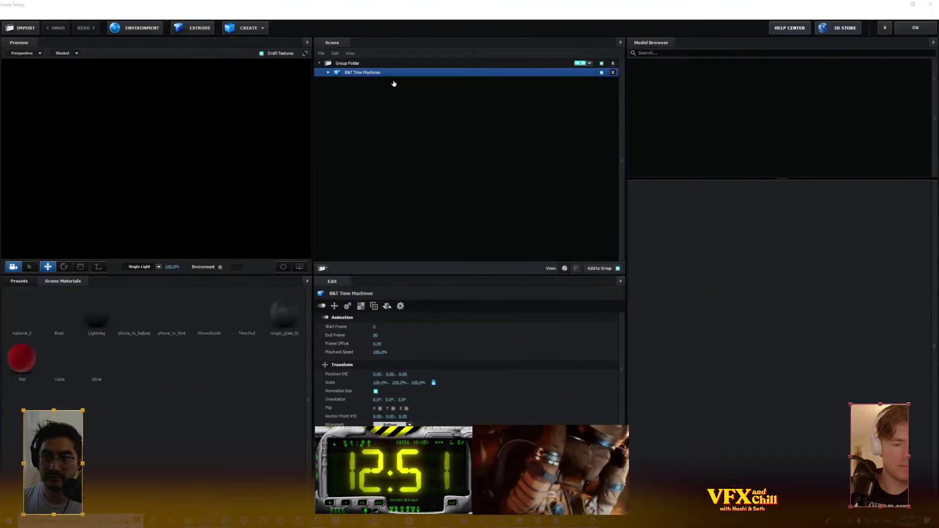
key("Delete")
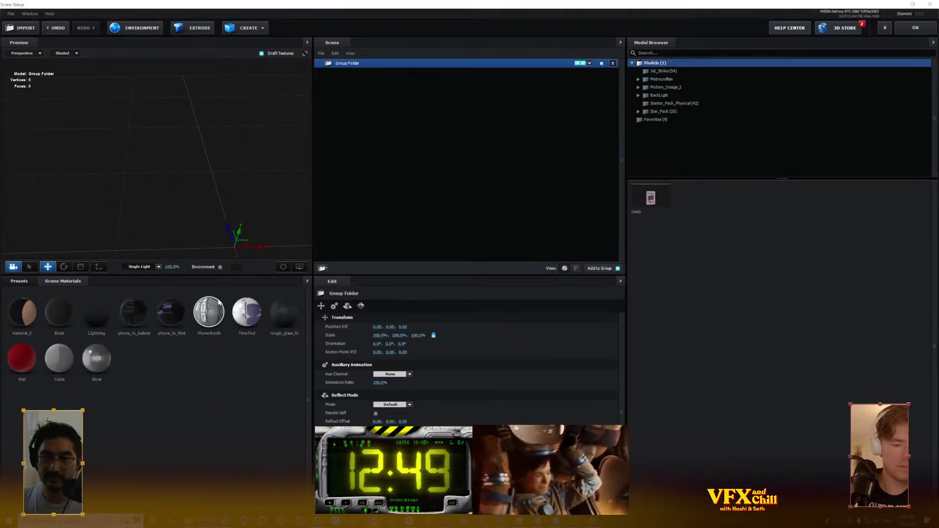
Import Space Station.c4d from the 3D STUFF folder into the group folder and expand its material list
left_click(250, 29)
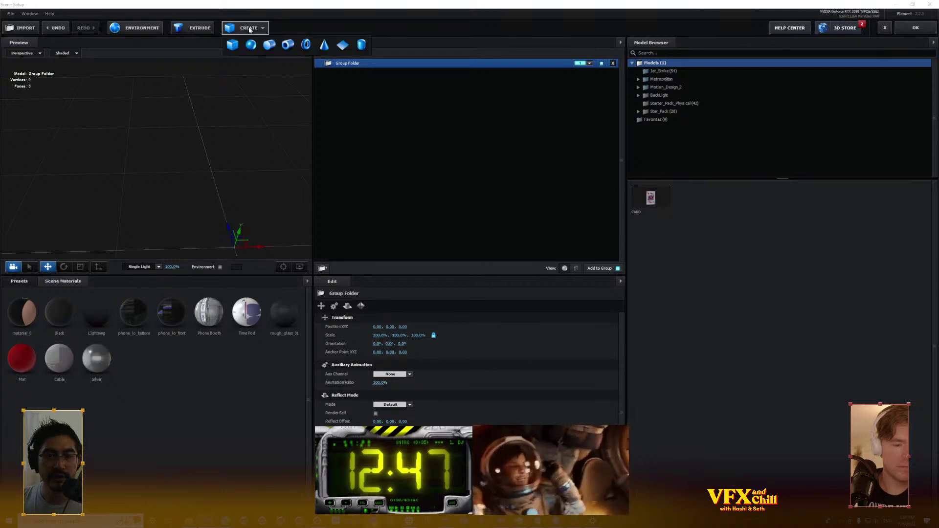
left_click(22, 28)
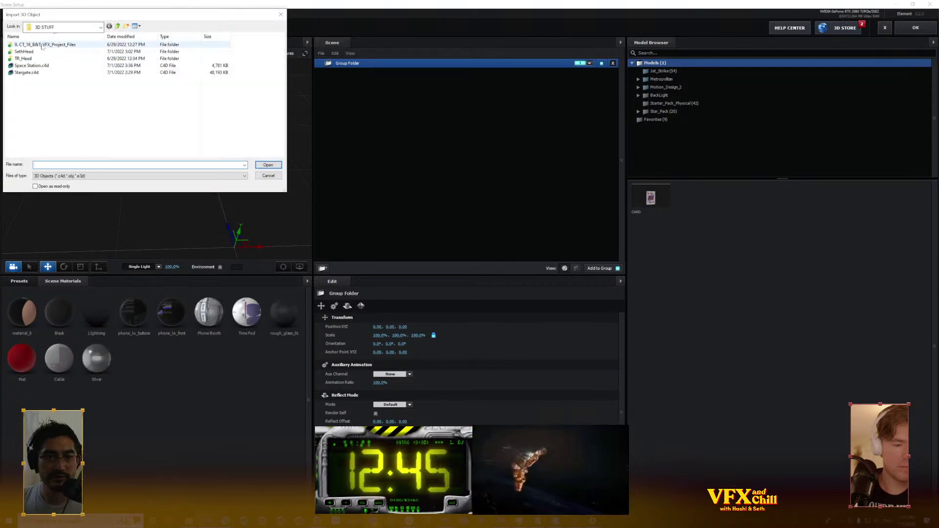
left_click(33, 66)
double_click(34, 67)
left_click(517, 333)
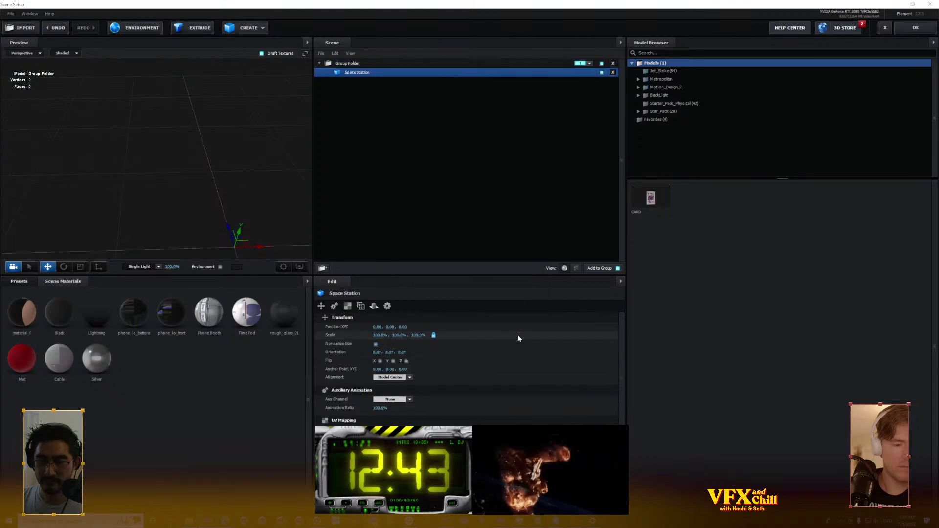
left_click(328, 73)
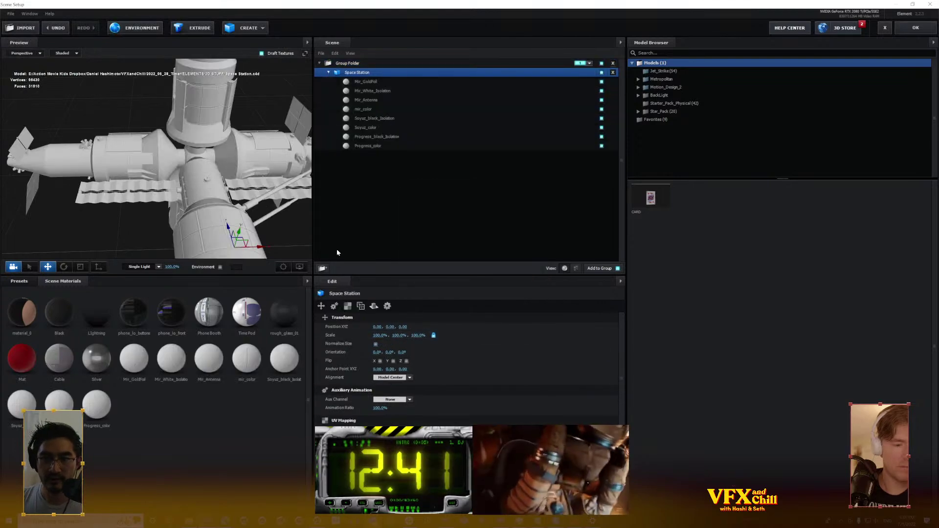
Remove the unused materials from the scene and inspect the imported space station in the preview
right_click(250, 428)
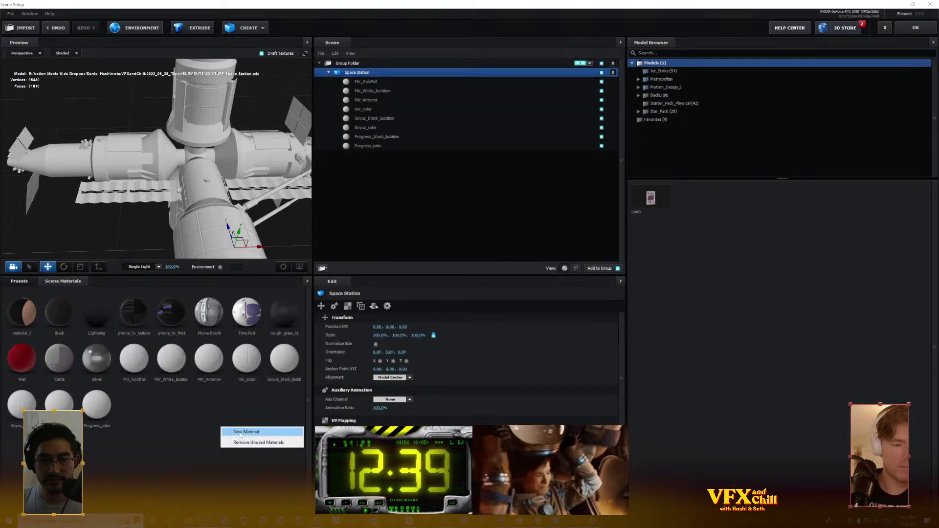
left_click(250, 444)
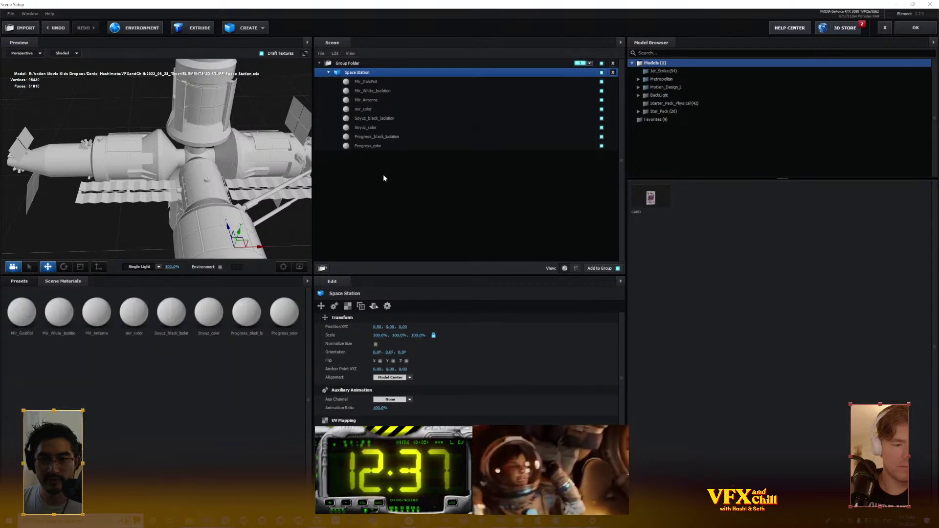
left_click_drag(213, 242, 240, 215)
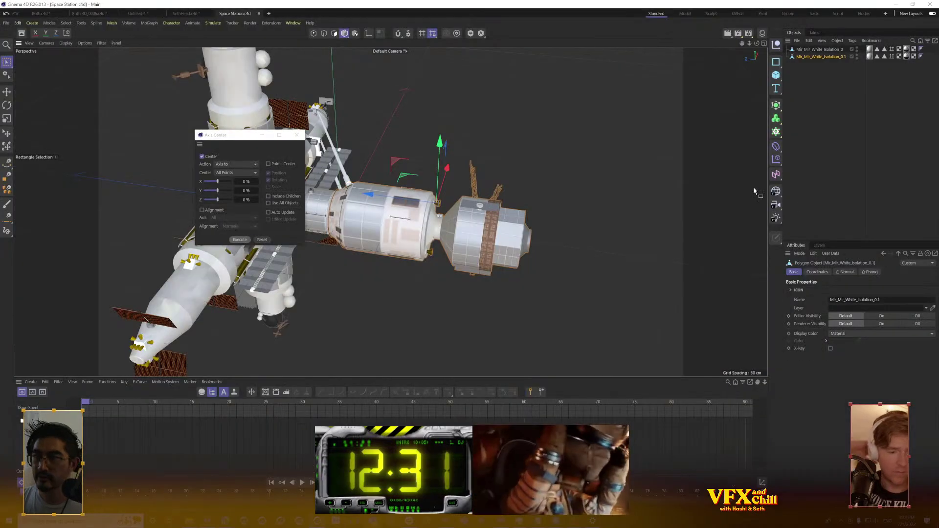
Switch to Cinema 4D, save the project with assets as space station.c4d and return to the Element scene setup
left_click(6, 23)
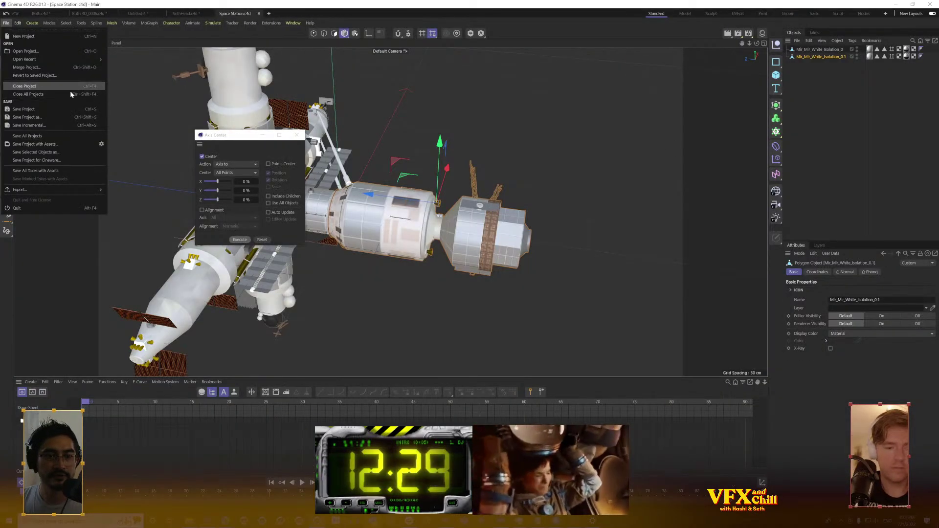
left_click(73, 144)
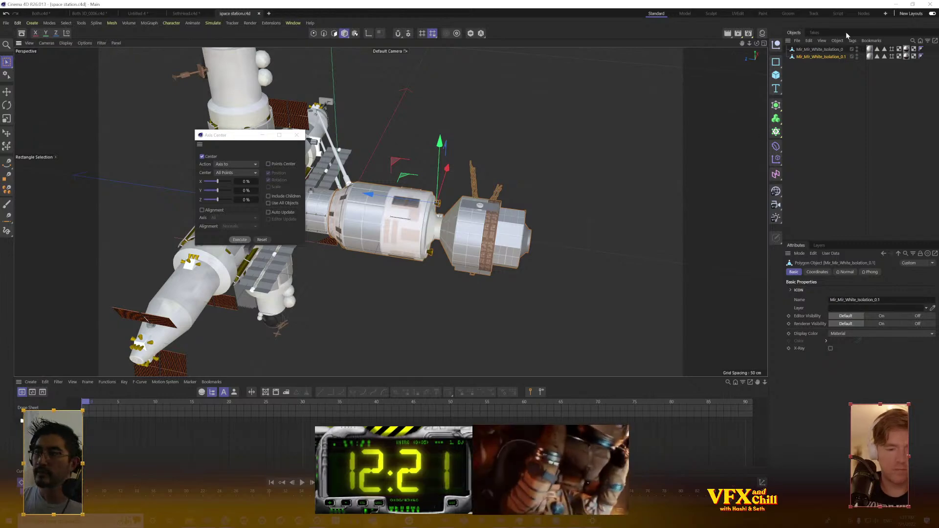
left_click(895, 4)
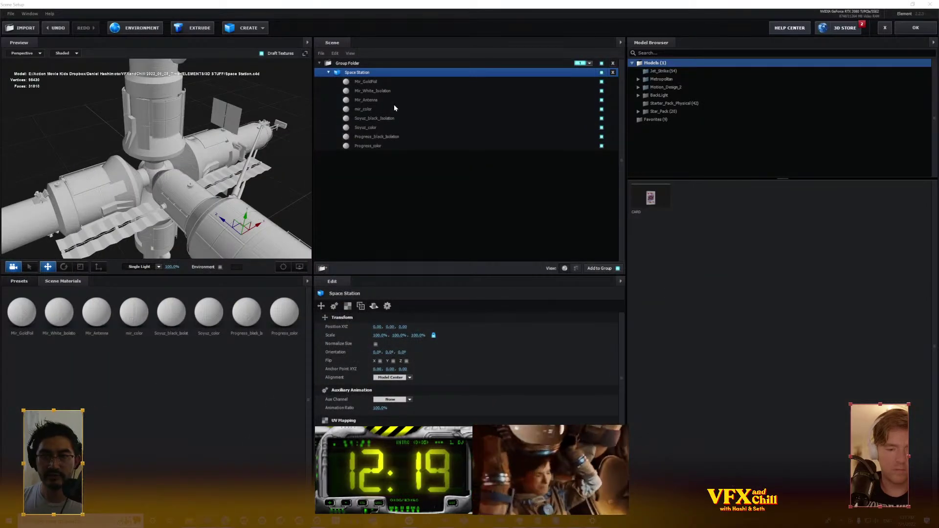
Delete the Space Station model from the group folder and remove its leftover materials from the scene materials
key("Delete")
left_click(11, 13)
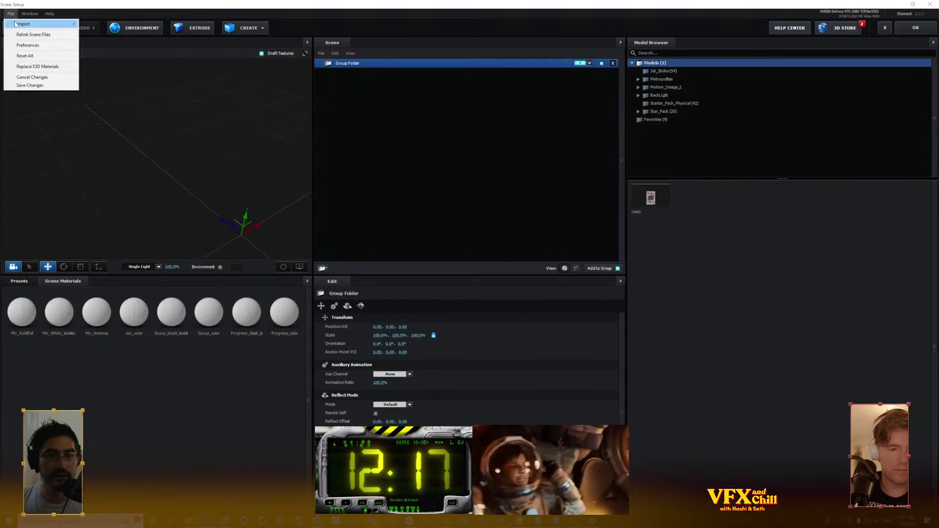
left_click(11, 13)
right_click(149, 337)
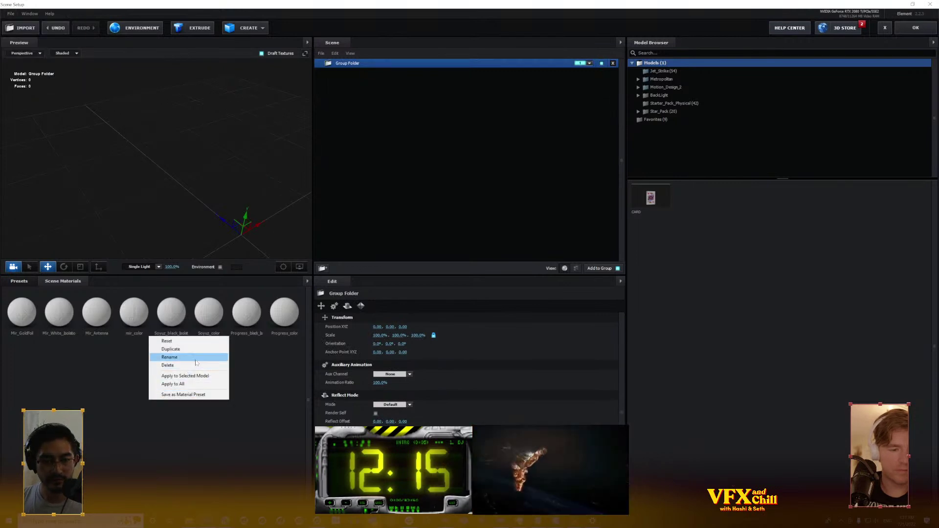
right_click(265, 384)
left_click(294, 398)
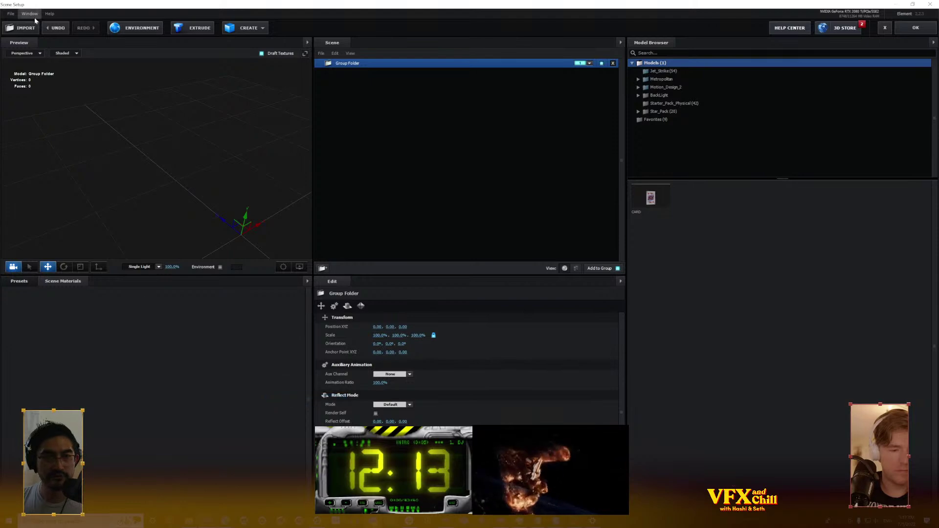
Import space station.c4d from the space station subfolder of 3D STUFF into the group folder
left_click(11, 14)
mouse_move(49, 24)
left_click(102, 24)
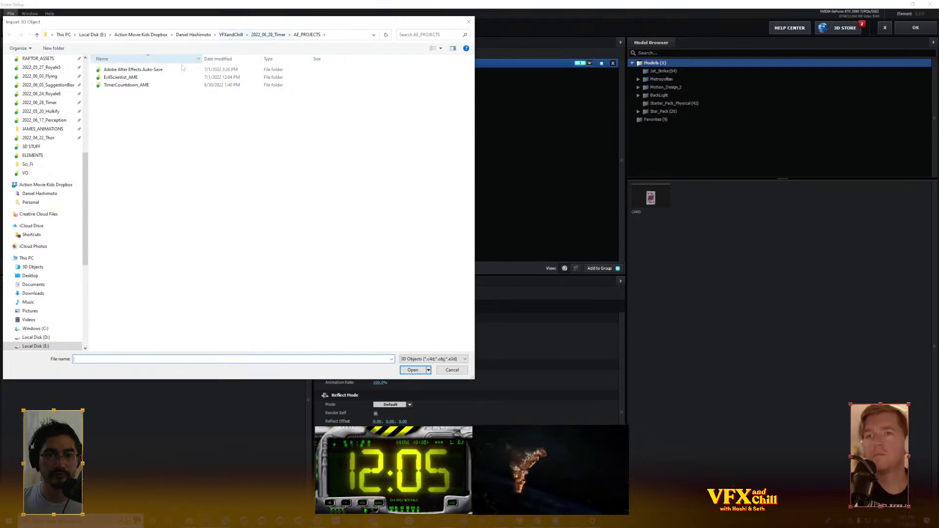
left_click(30, 146)
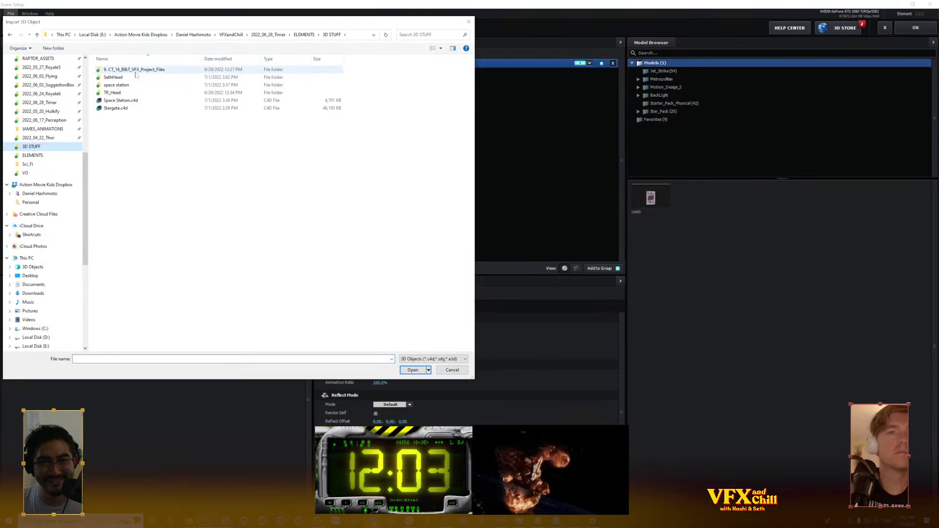
double_click(117, 85)
double_click(120, 78)
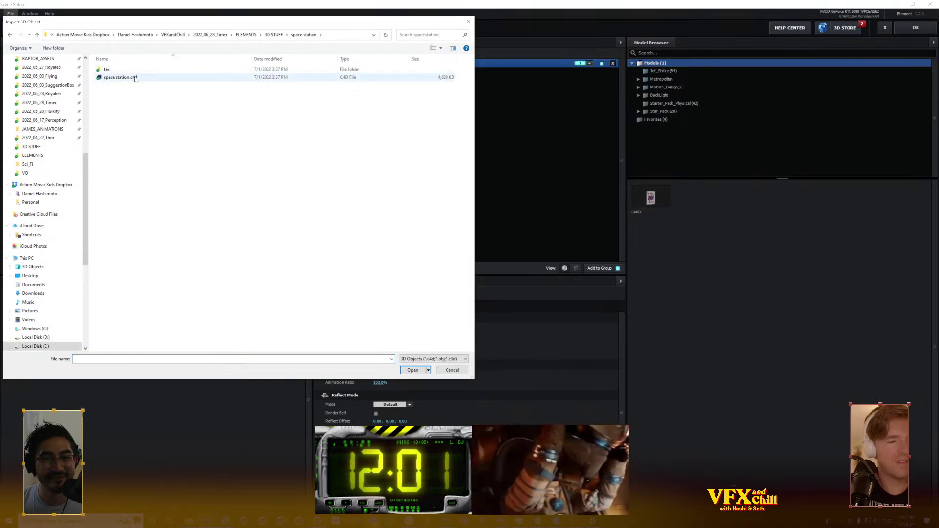
left_click(521, 332)
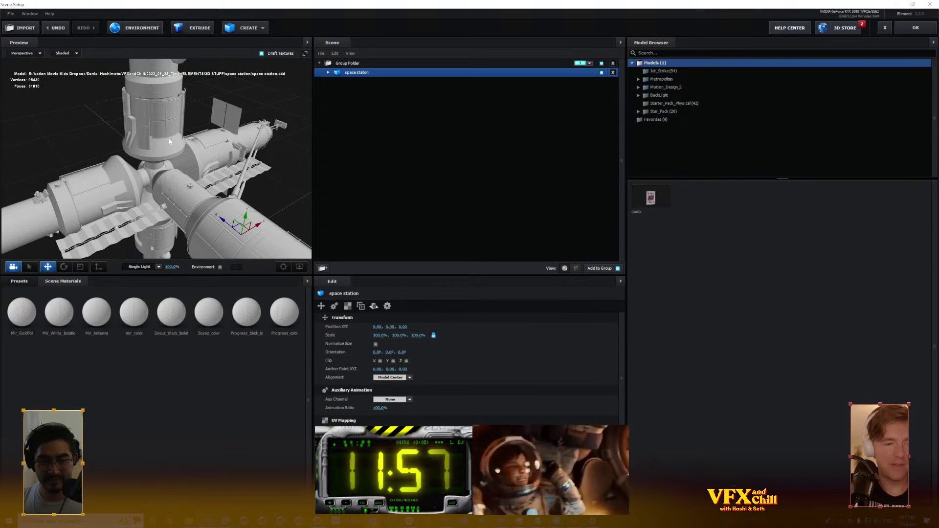
Check the scene's missing assets for relinking and leave the relink check without applying it
left_click(11, 13)
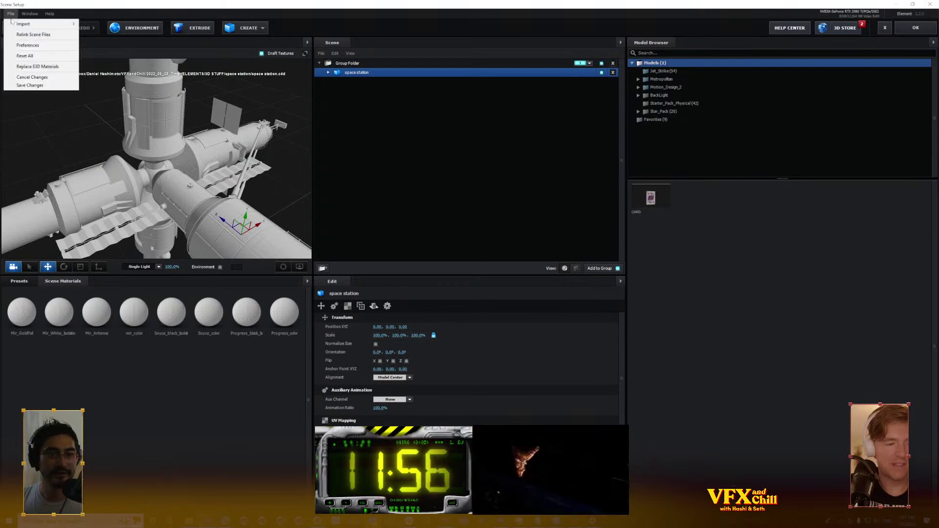
left_click(33, 34)
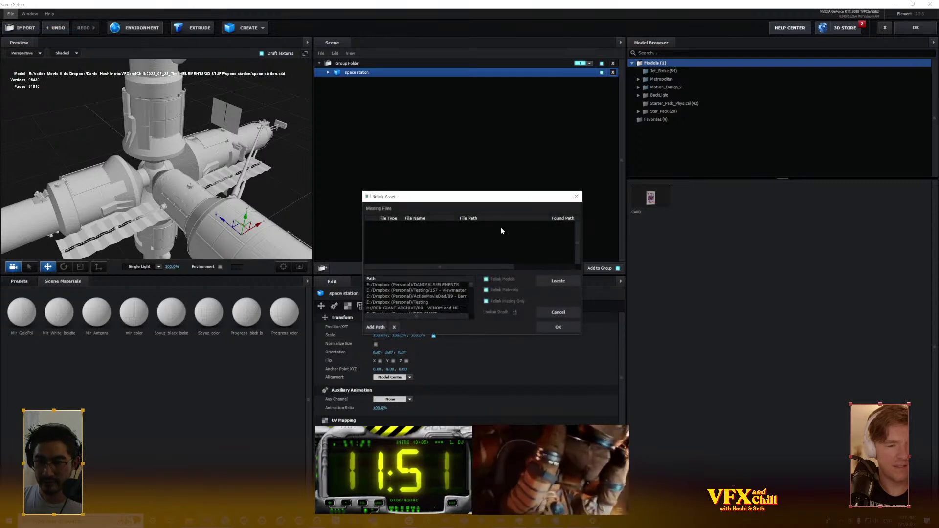
left_click(558, 312)
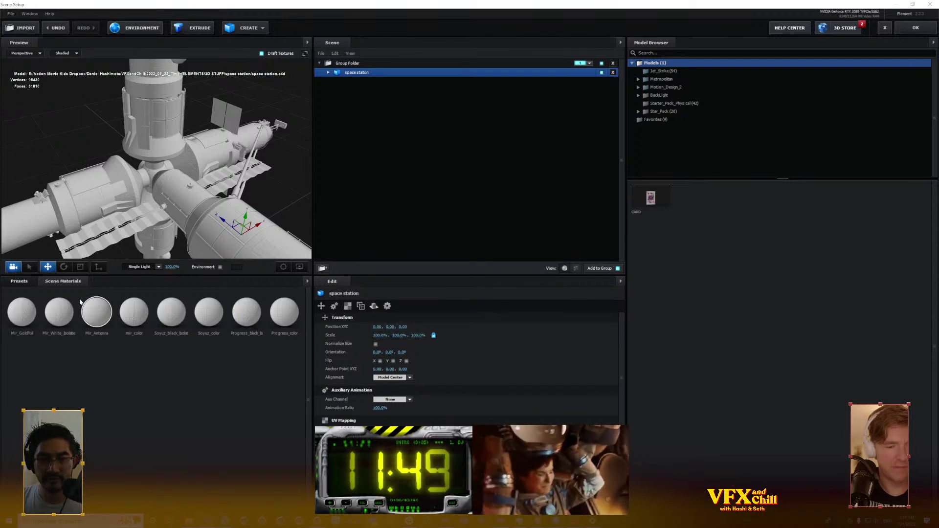
Apply the Sci_Fi_Panels and Sci-Fi Floor preset materials to the space station's hull surfaces and inspect them from several angles
left_click(22, 283)
left_click_drag(274, 361, 133, 200)
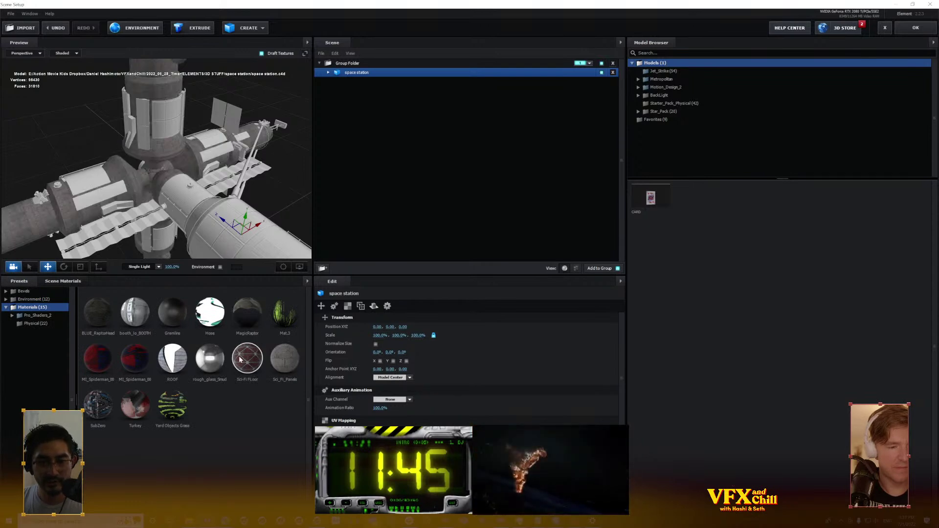
left_click_drag(240, 360, 88, 162)
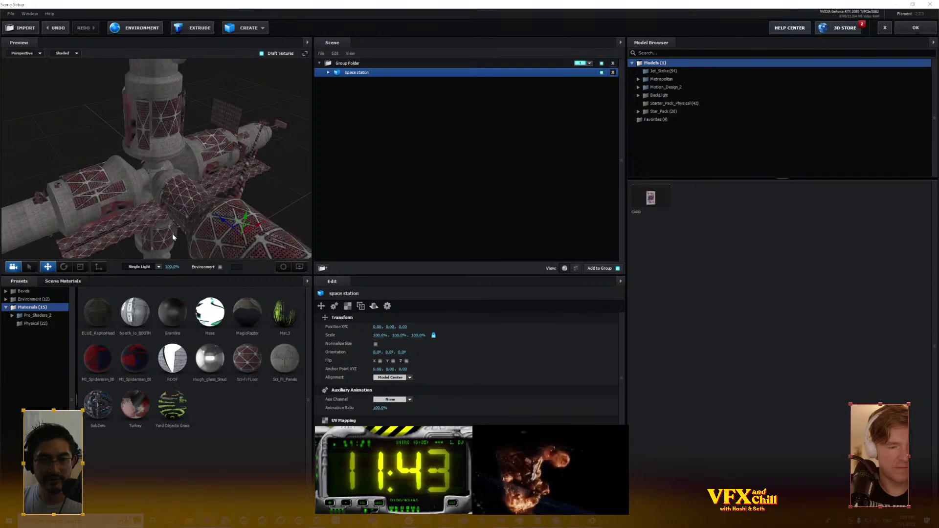
left_click_drag(268, 188, 231, 151)
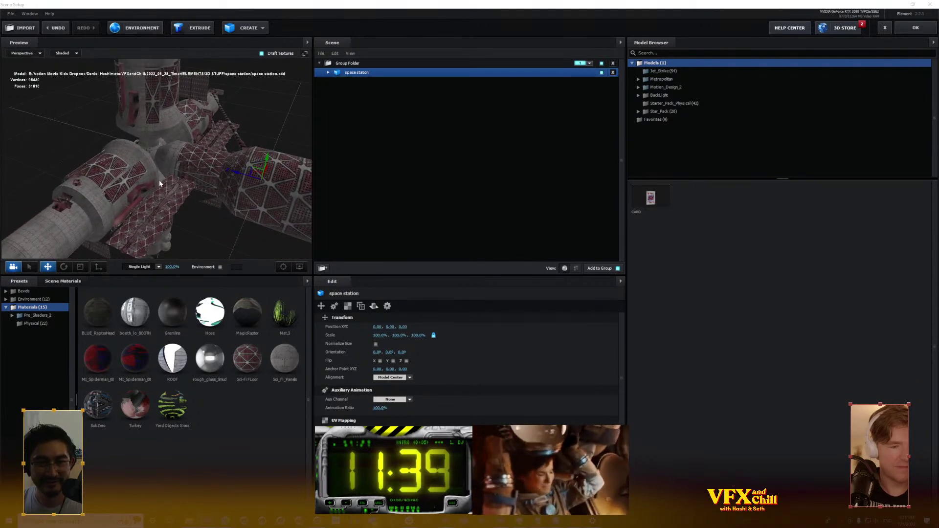
left_click_drag(160, 180, 230, 165)
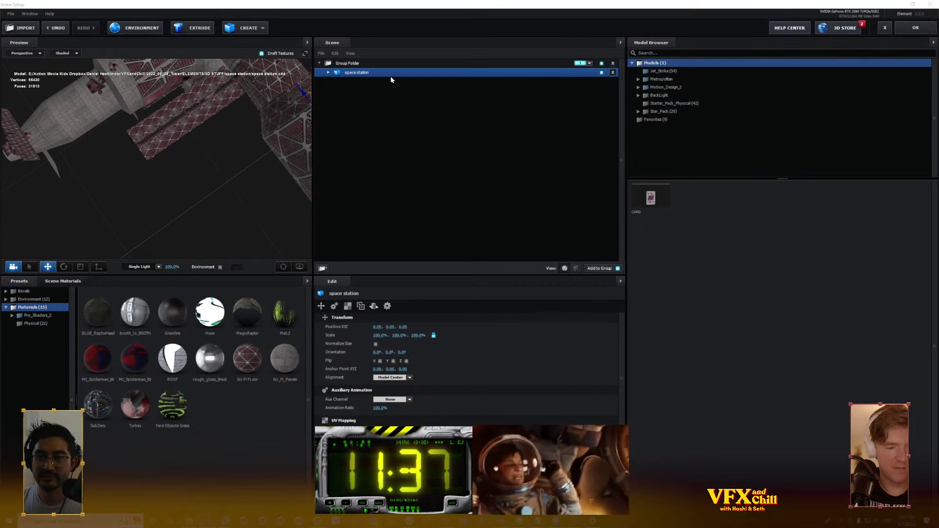
Expand the space station model, list it by meshes instead of materials, and add a second group folder
left_click(329, 72)
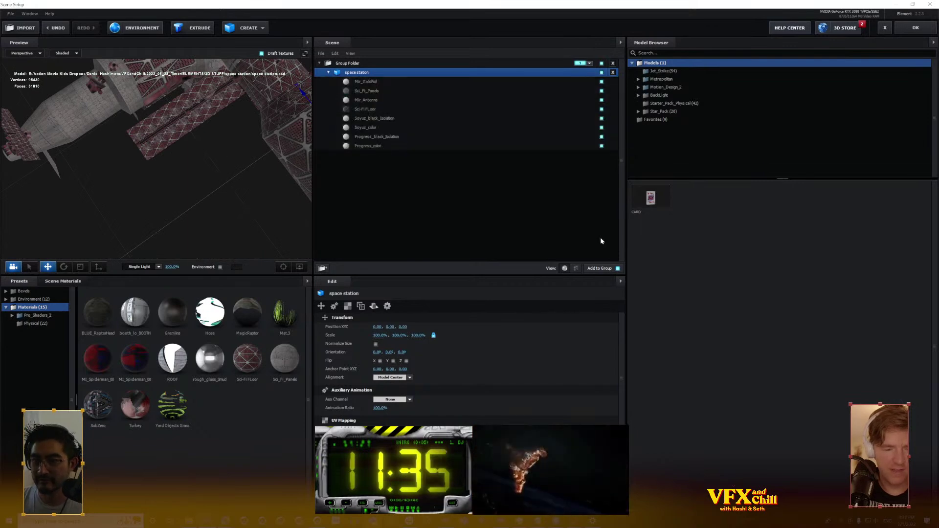
left_click(576, 269)
left_click(445, 82)
left_click(446, 90)
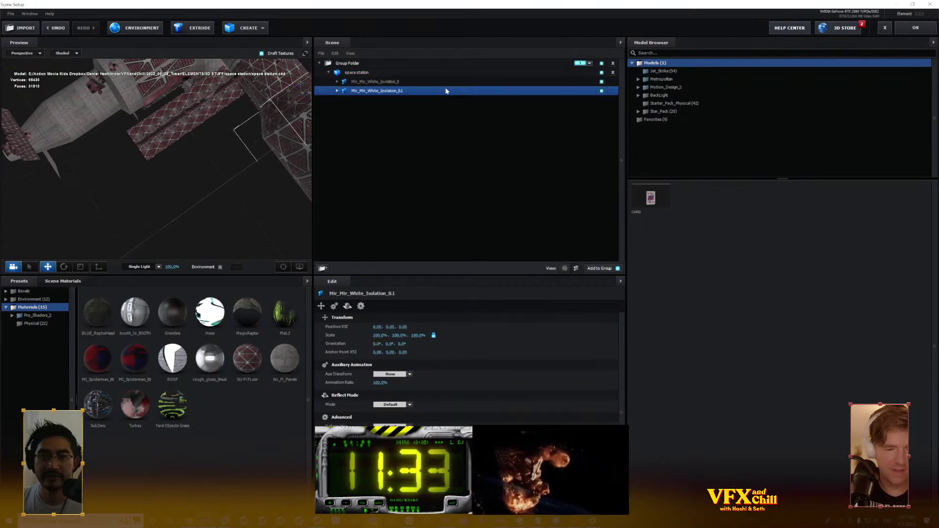
right_click(423, 93)
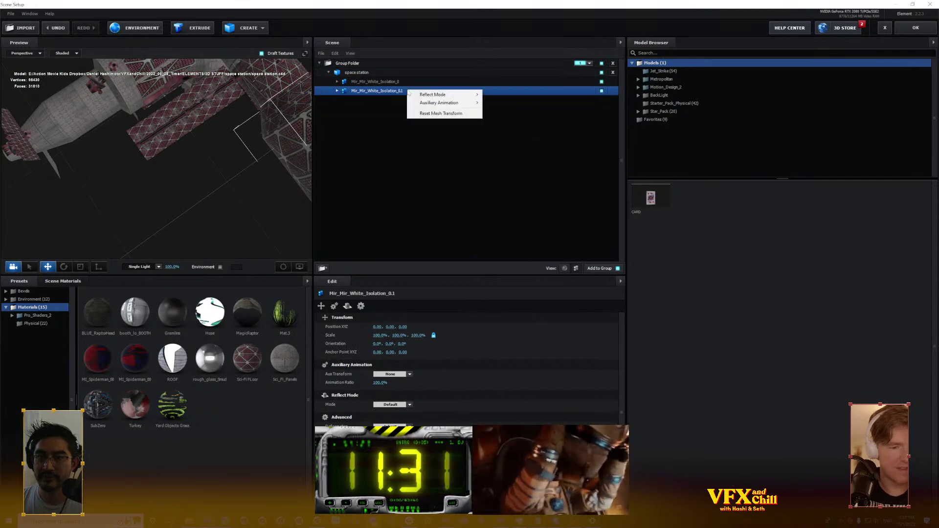
right_click(412, 136)
left_click(435, 141)
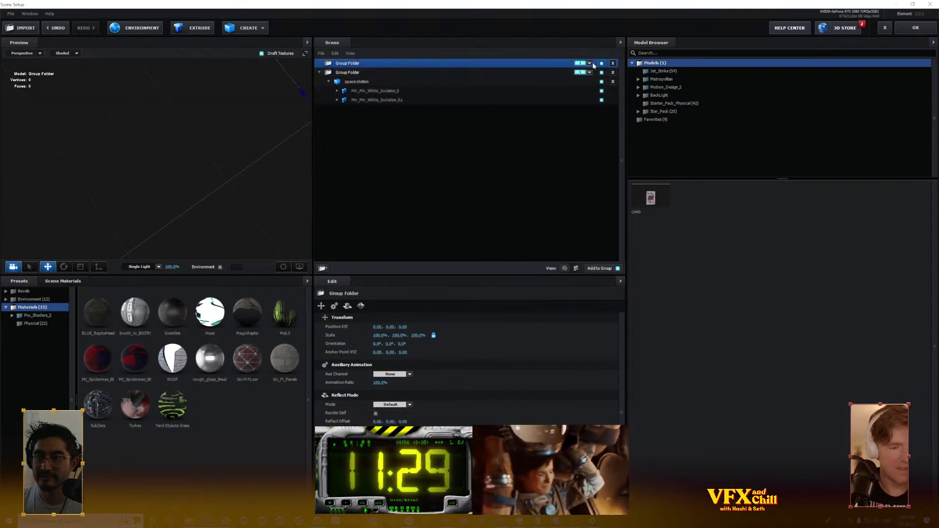
Duplicate the space station model and move one copy into the new, empty group folder
left_click(359, 84)
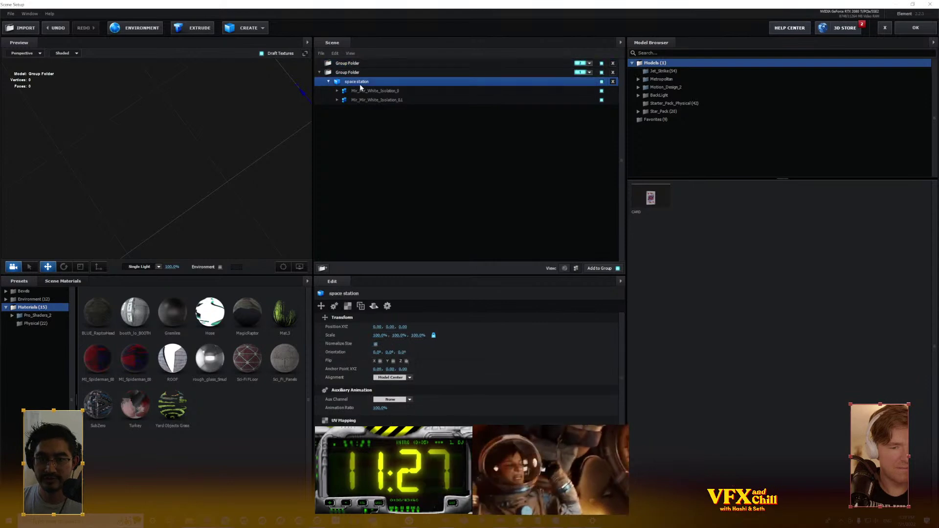
left_click(361, 63)
right_click(362, 63)
right_click(356, 82)
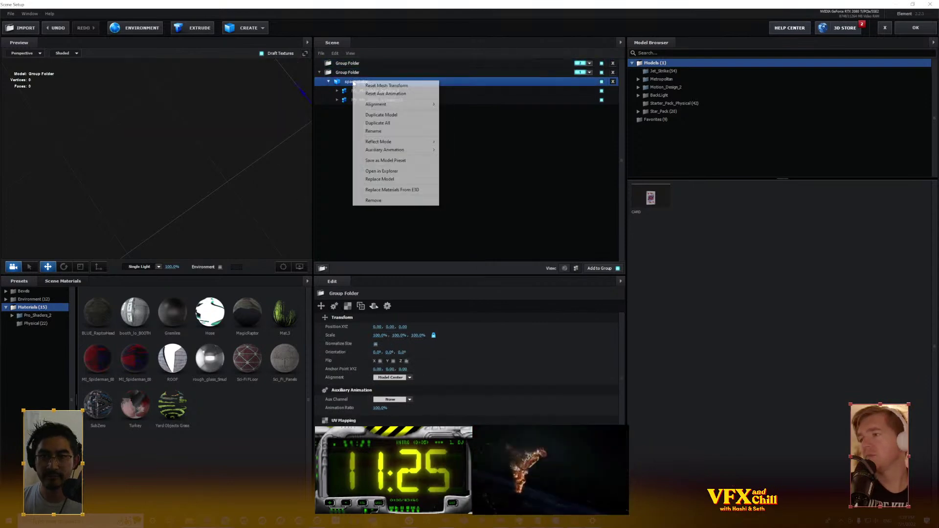
left_click(382, 114)
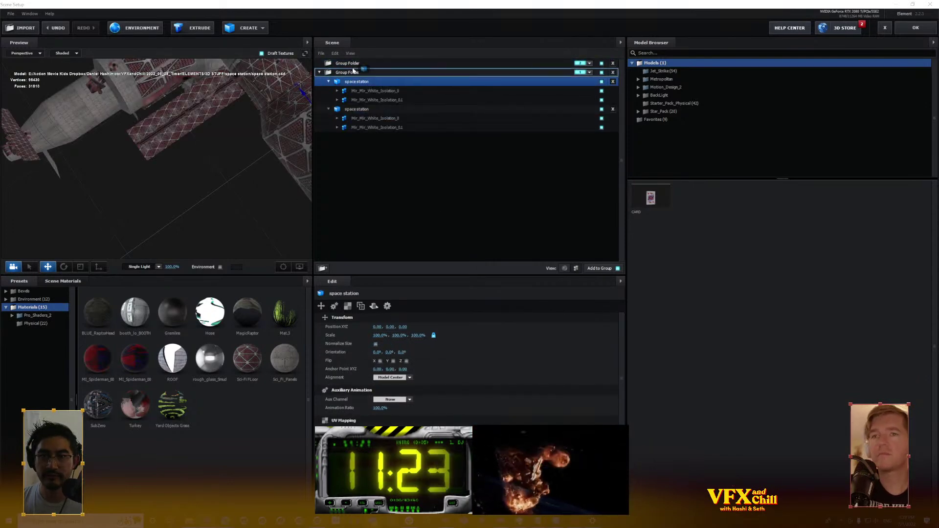
left_click_drag(352, 82, 355, 64)
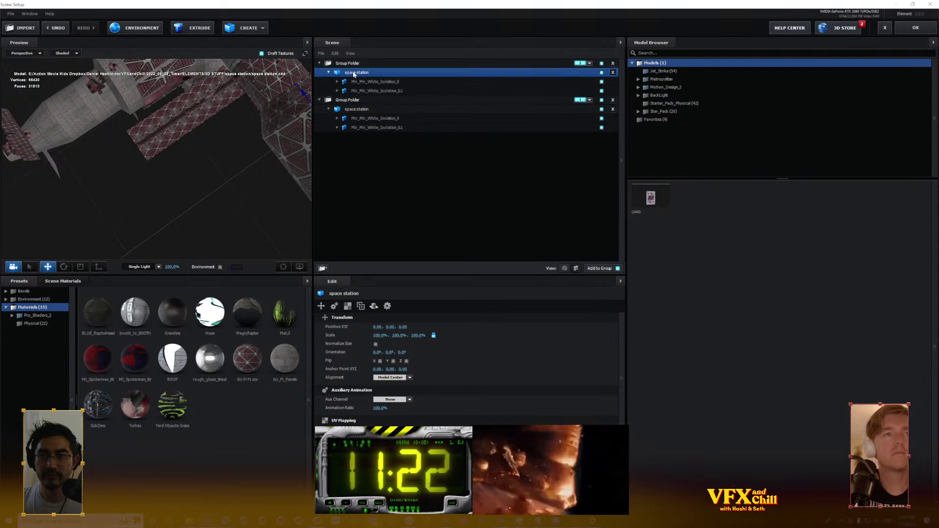
Hide the Mir_Mir_White_Isolation_0 mesh in the new folder's space station copy and apply Sci_Fi_Panels to the remaining piece
left_click(601, 72)
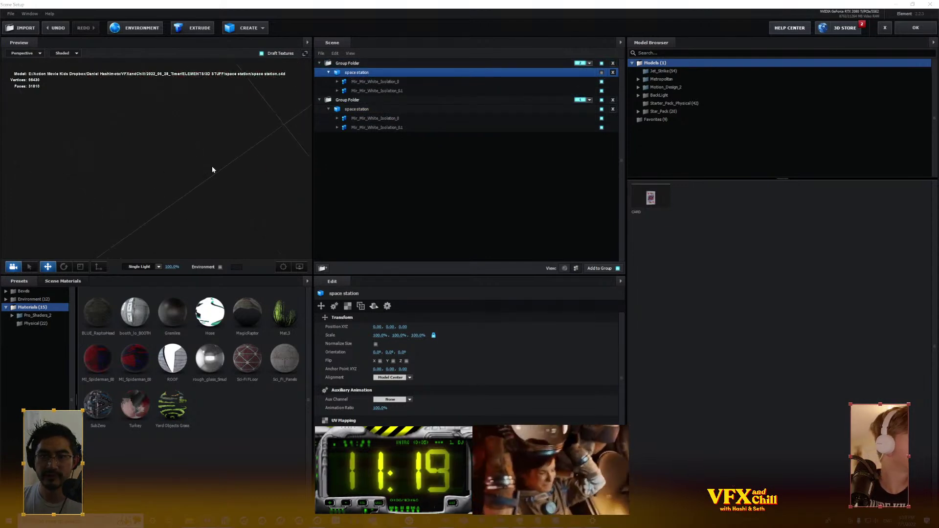
mouse_move(230, 196)
left_mouse_down()
mouse_move(218, 189)
mouse_move(233, 189)
left_mouse_up()
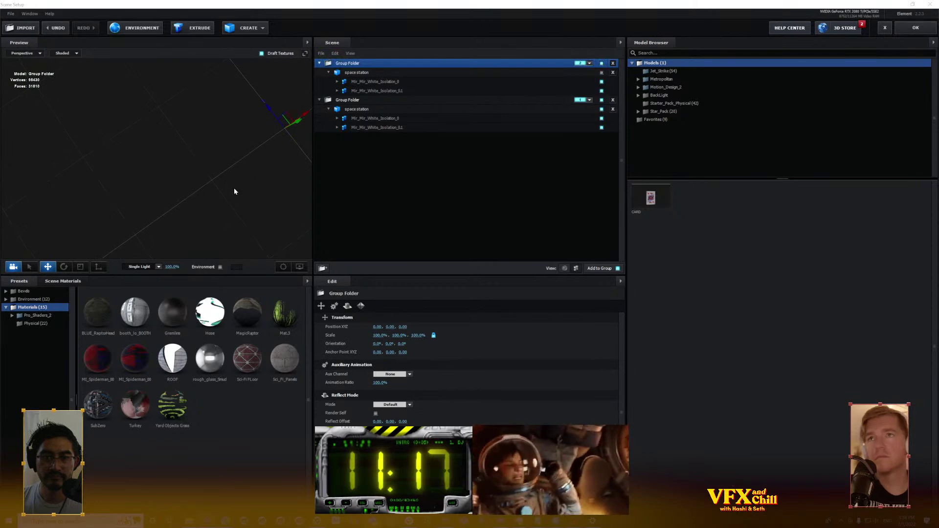
left_click_drag(274, 152, 257, 152)
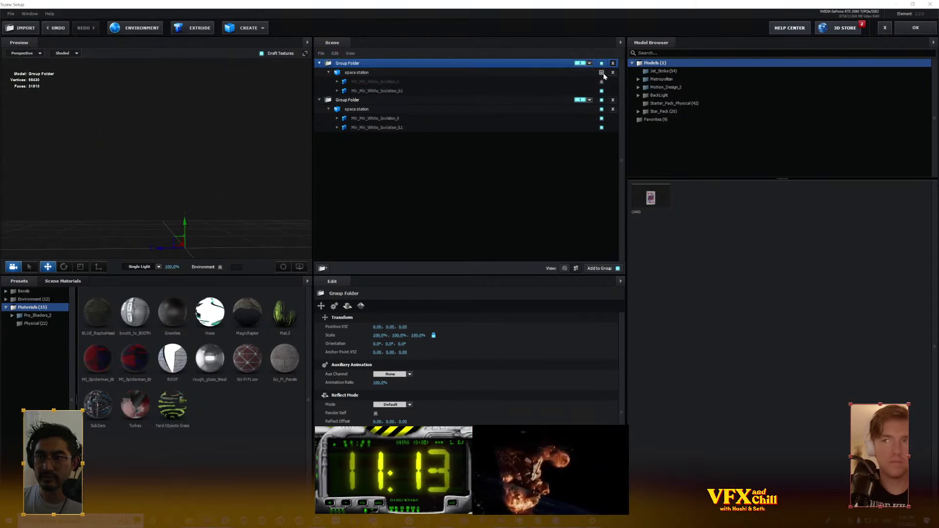
left_click(602, 72)
left_click_drag(228, 210, 183, 102)
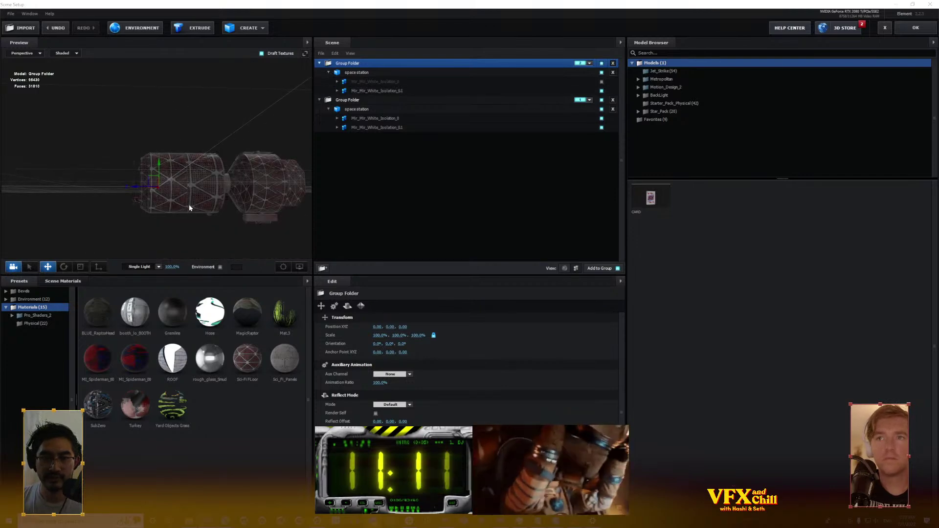
left_click_drag(190, 208, 56, 170)
left_click_drag(275, 370, 159, 158)
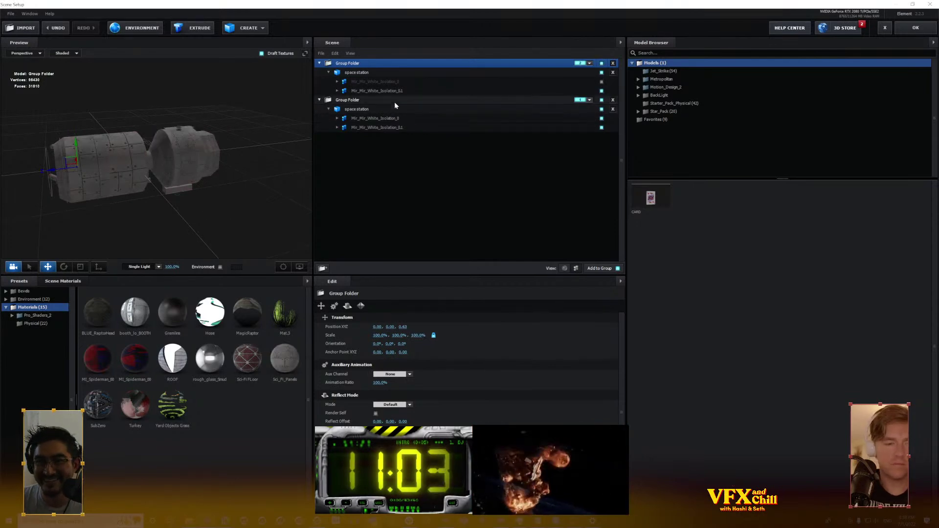
Hide the Mir_Mir_White_Isolation_0.1 mesh in the other folder's space station copy and accept the scene setup
left_click_drag(177, 192, 156, 208)
left_click(601, 128)
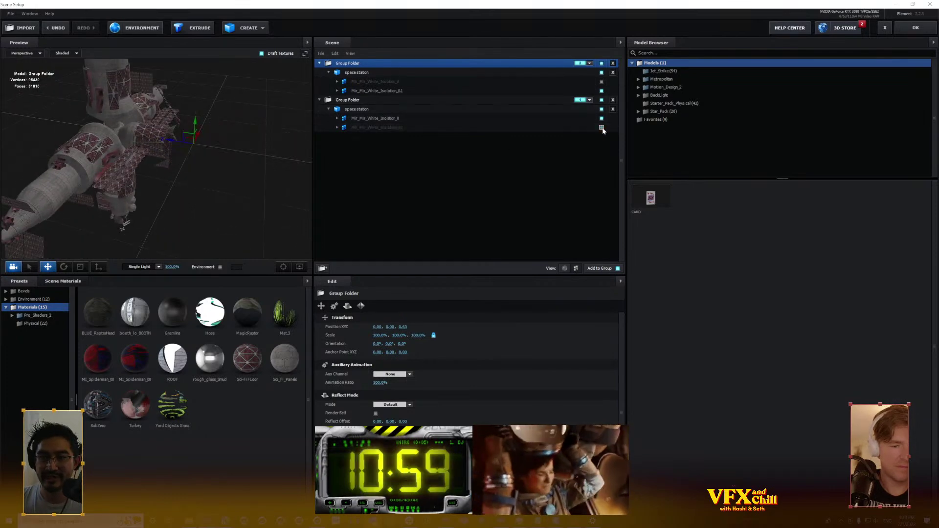
left_click_drag(177, 140, 251, 155)
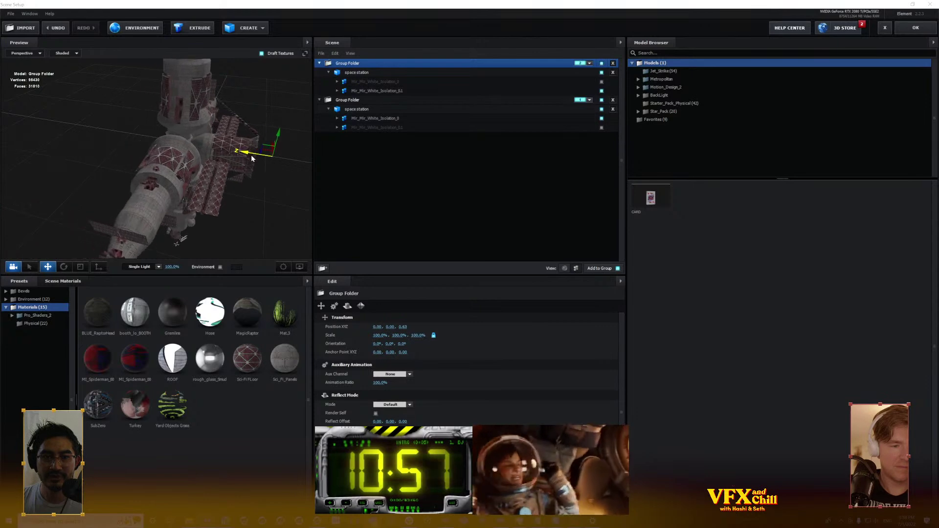
left_click(916, 29)
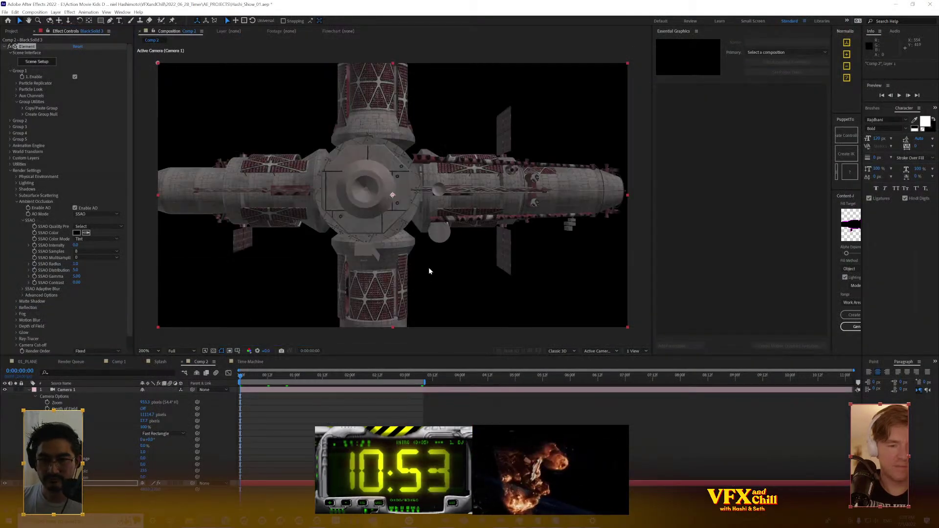
Create a group null for Group 1 and another for Group 2 in the Element effect
key("comma")
key("comma")
key("comma")
key("period")
key("period")
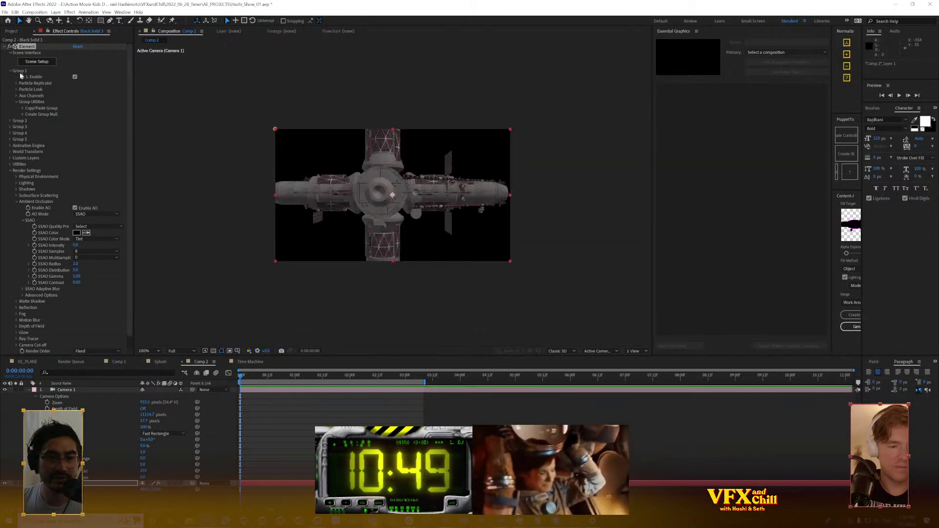
left_click(11, 120)
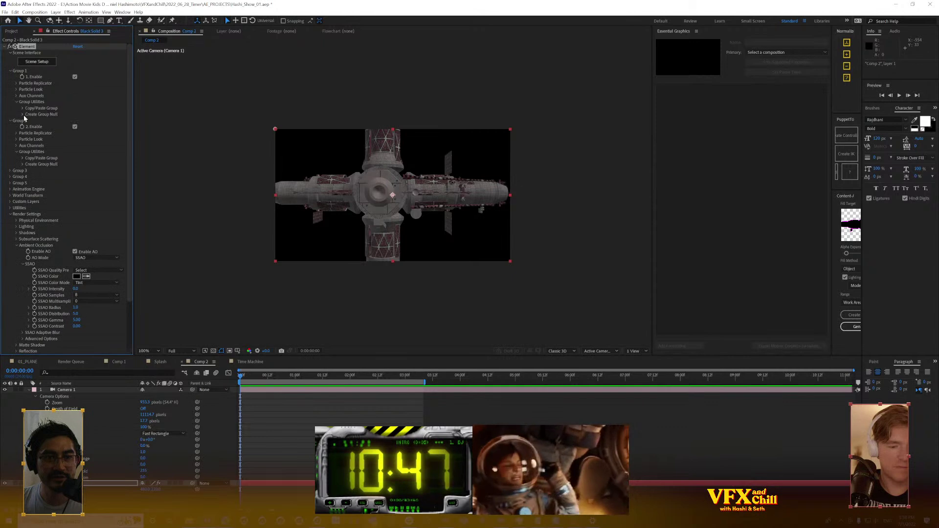
left_click(22, 114)
left_click(43, 123)
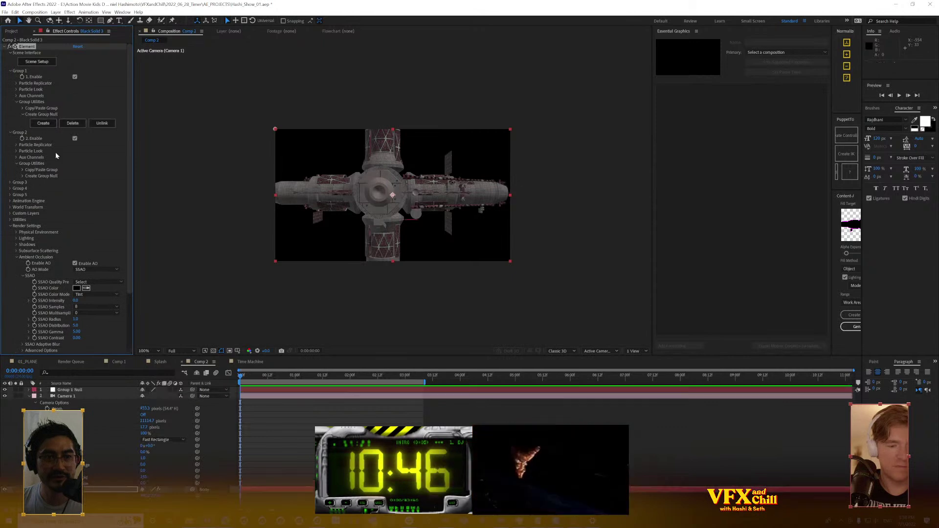
left_click(22, 176)
left_click(43, 184)
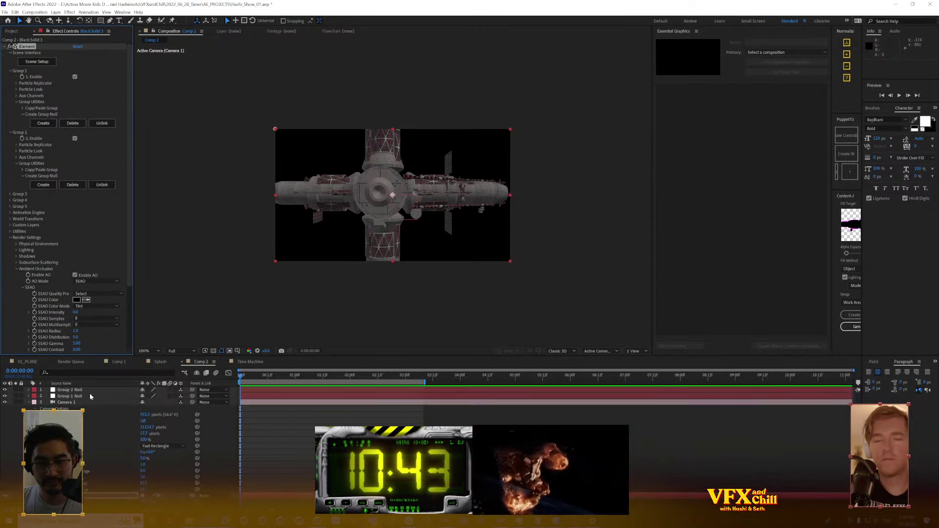
Widen Camera 1's field of view by lowering its Zoom, and orbit around the station to see it from an angle
left_click(90, 395)
left_click(93, 402)
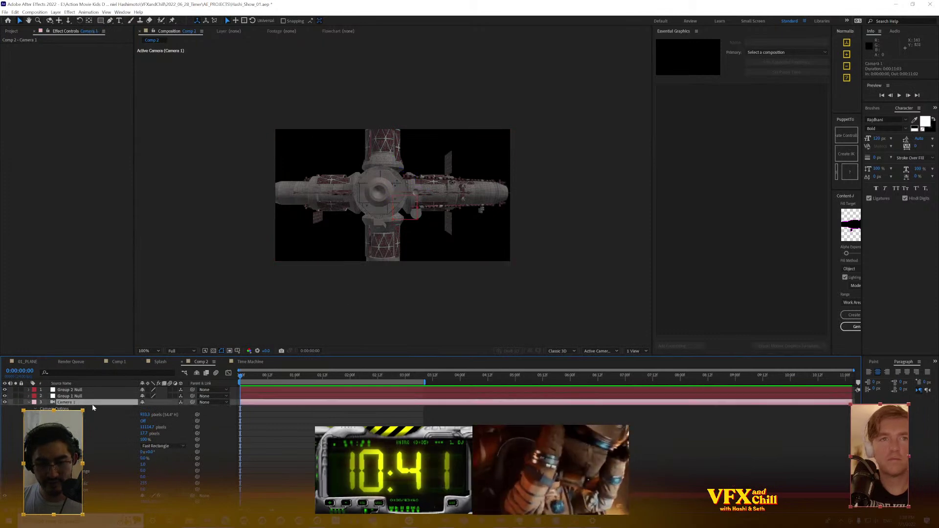
left_click_drag(145, 416, 619, 267)
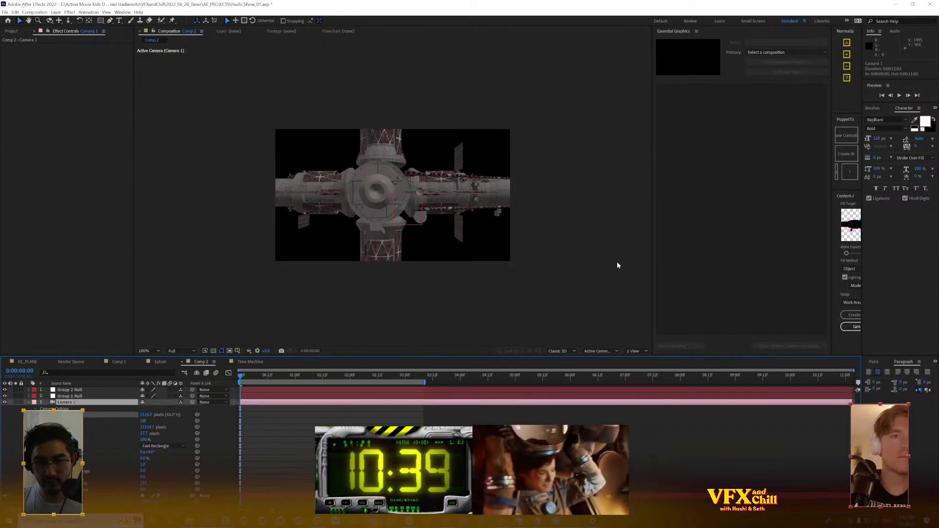
key("a")
key("c")
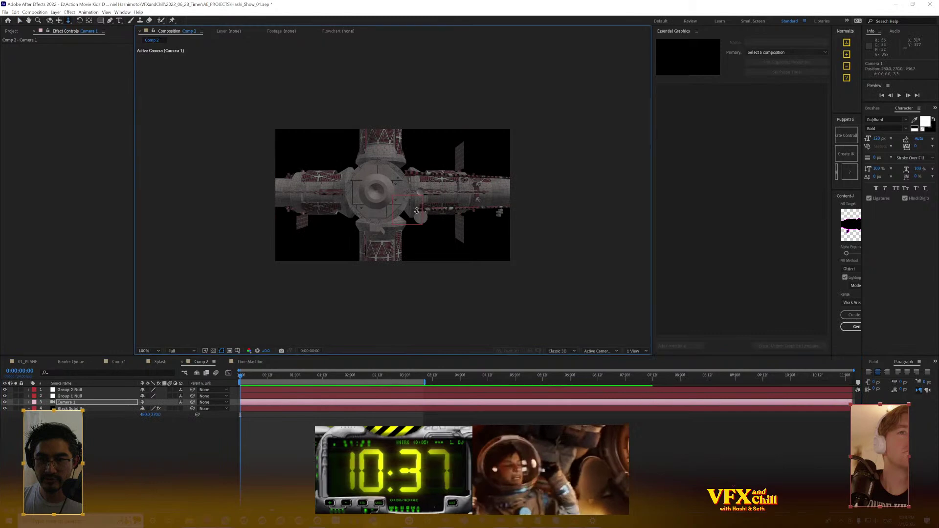
left_click_drag(404, 199, 461, 201)
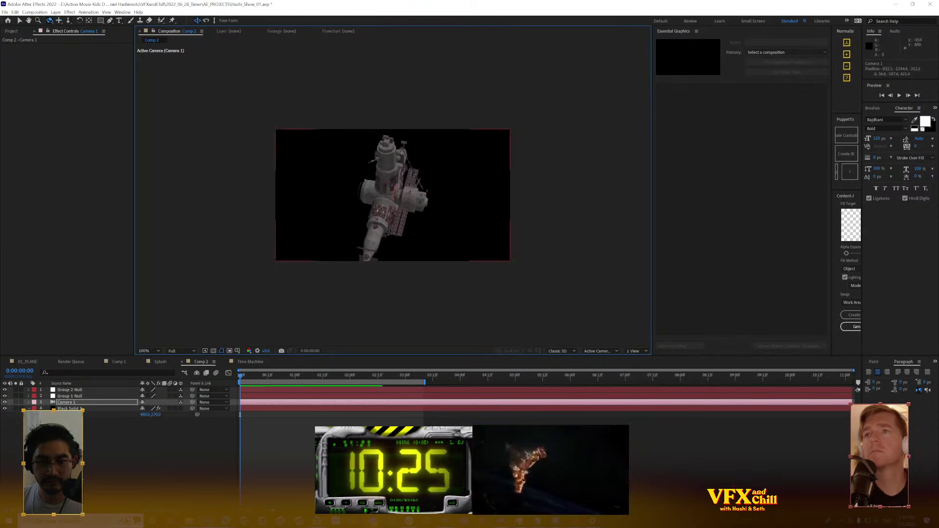
Rename the Group 2 null as Capsule and the Group 1 null as Ship
left_click(83, 390)
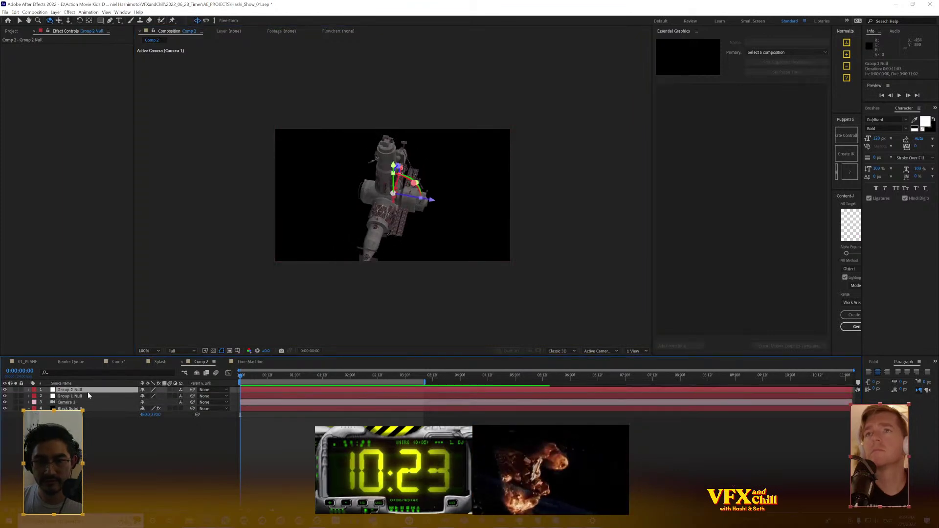
key("Return")
type("Capsule")
key("Return")
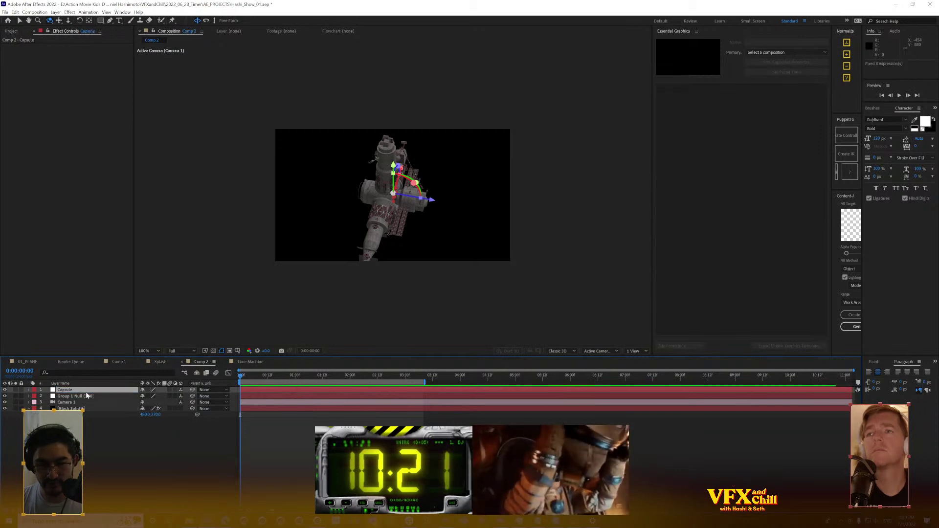
left_click(85, 396)
key("Return")
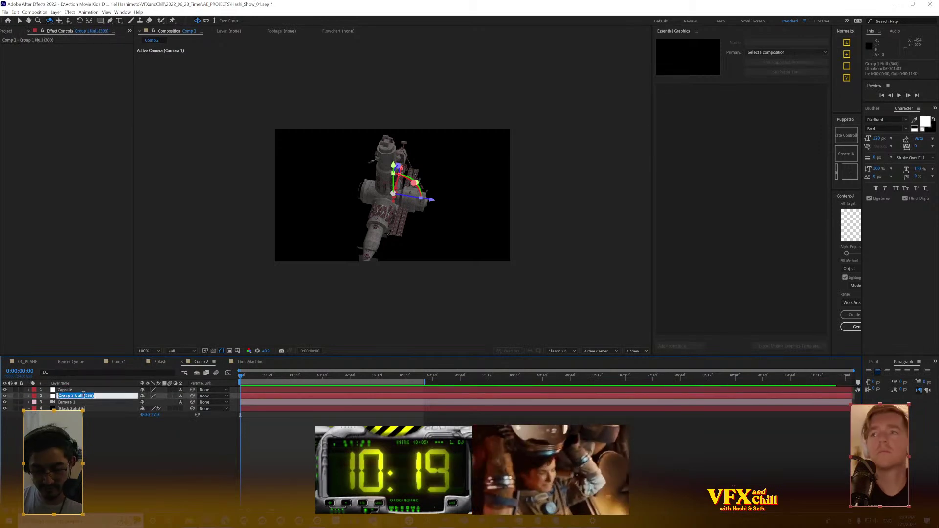
key("Return")
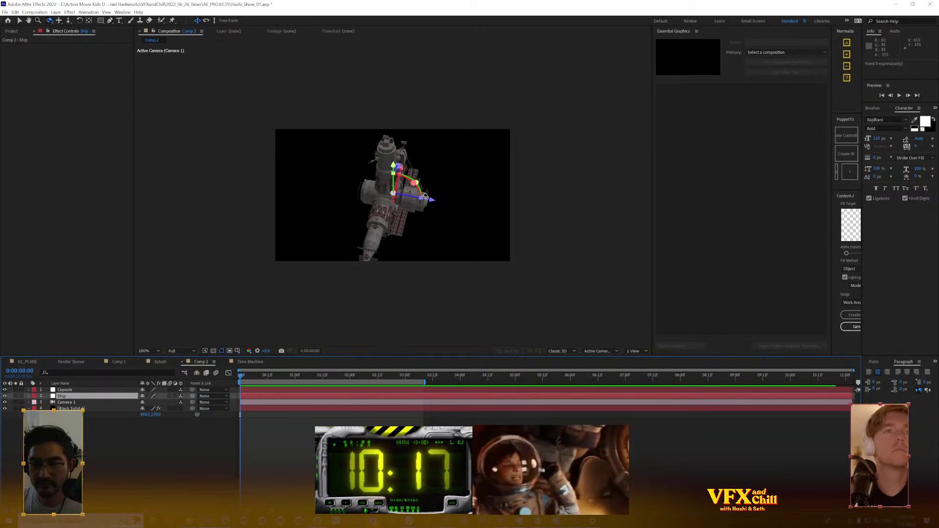
Move the Ship null about 381 pixels along its Z axis, away from the capsule, and select the Capsule null
key("v")
left_click_drag(432, 201, 386, 206)
left_click(418, 196)
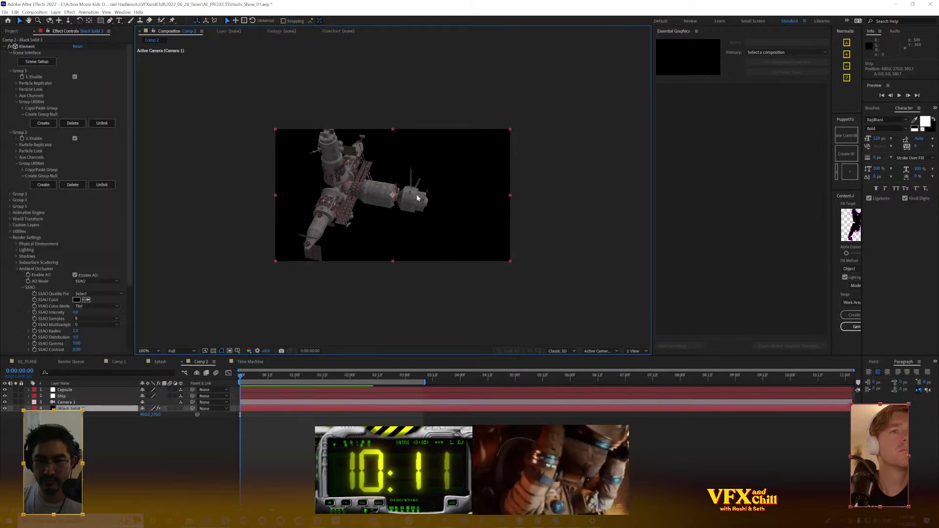
left_click(82, 389)
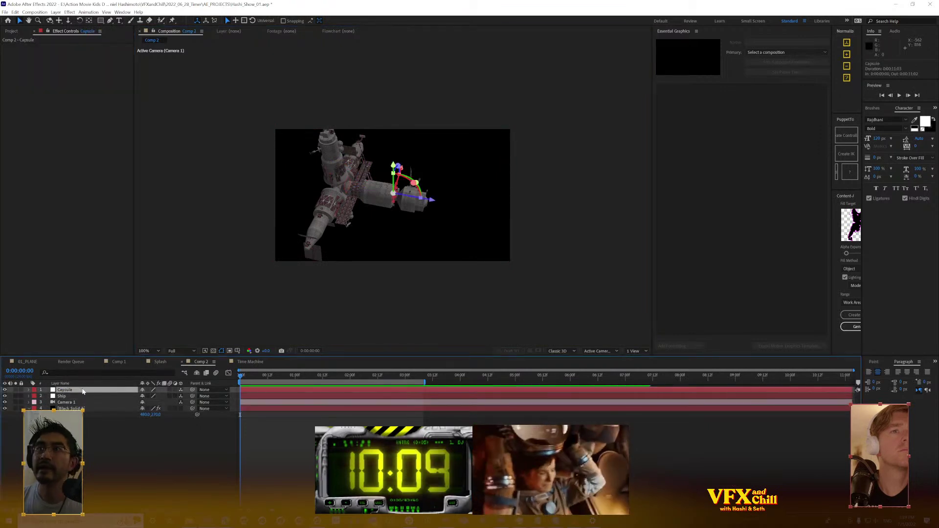
Orbit, dolly and pan Camera 1 to frame the station off-centre with empty space on the capsule's side, viewed at 200%
key("c")
left_click_drag(429, 235, 440, 223)
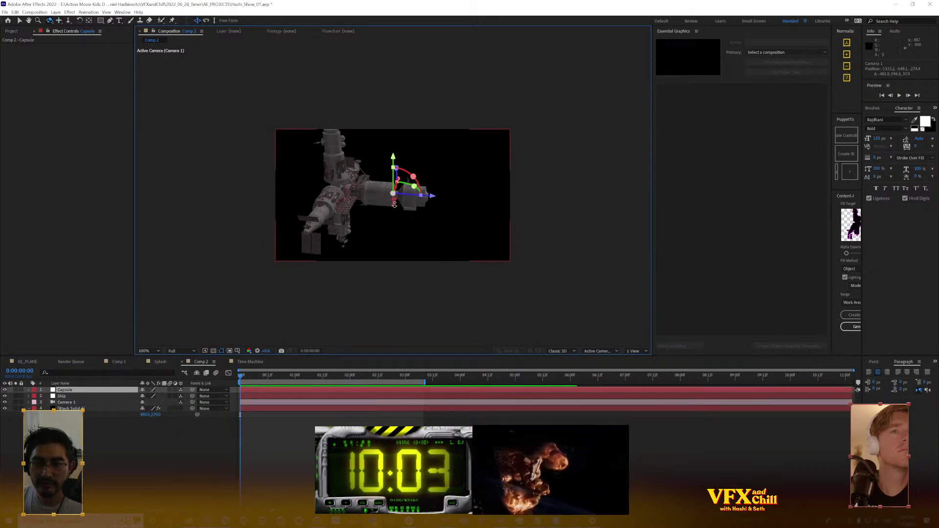
key("c")
key("c")
left_click_drag(394, 204, 426, 305)
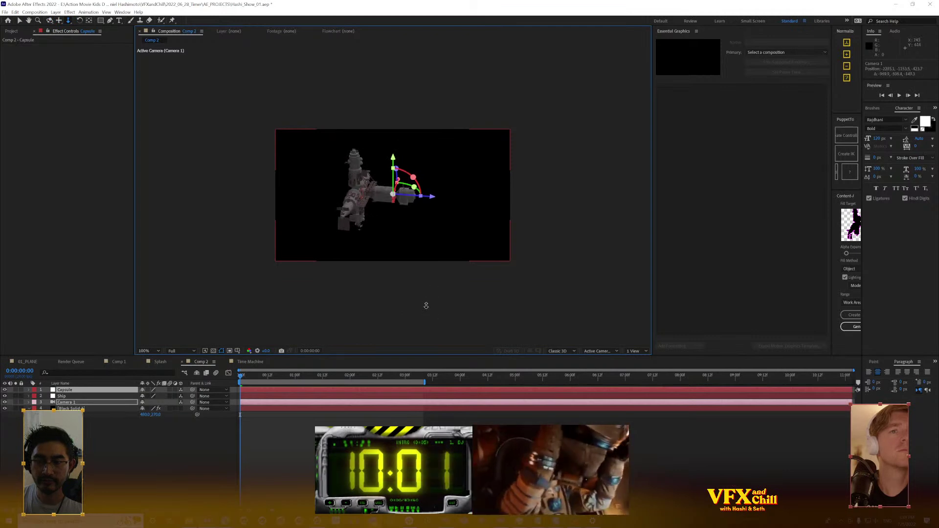
key("period")
key("c")
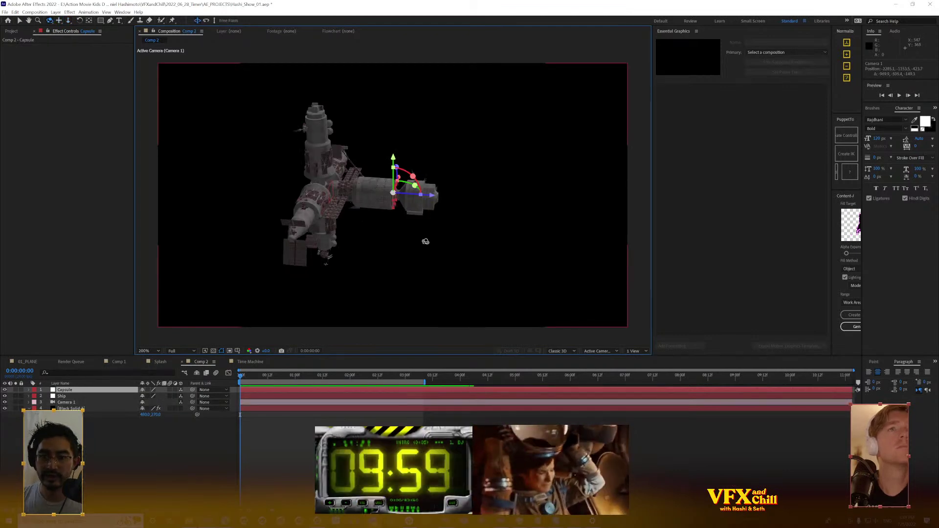
left_click_drag(424, 237, 346, 188)
key("c")
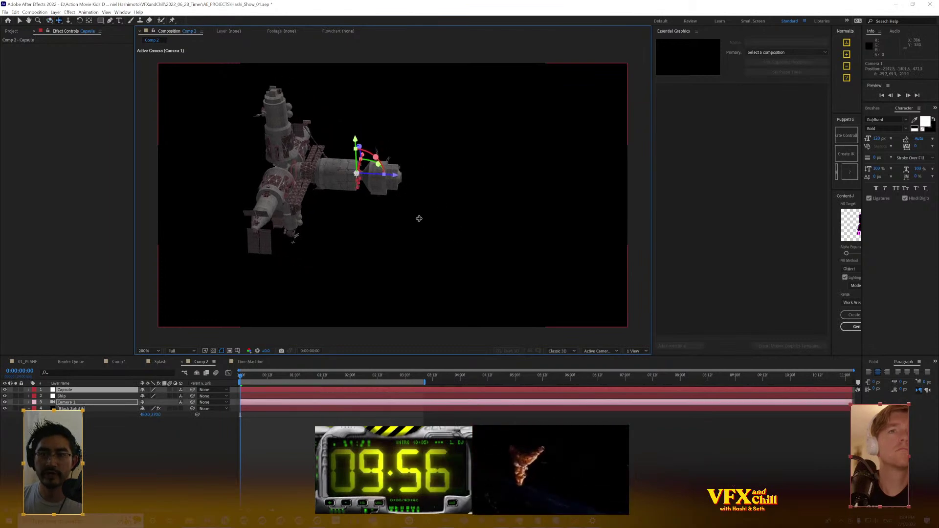
key("c")
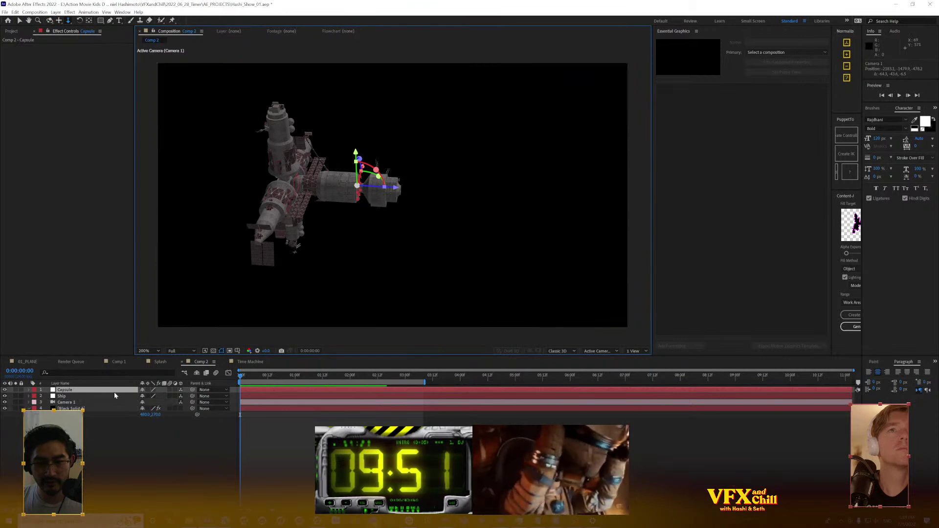
Set starting keyframes for the Capsule null's Position and its axis rotations, including X Rotation, at 0:00:00:00
key("p")
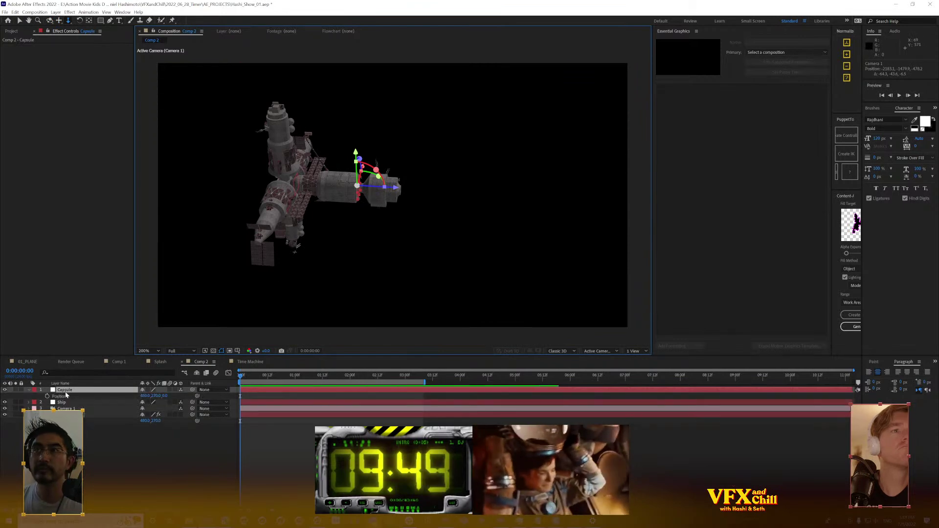
left_click(47, 396)
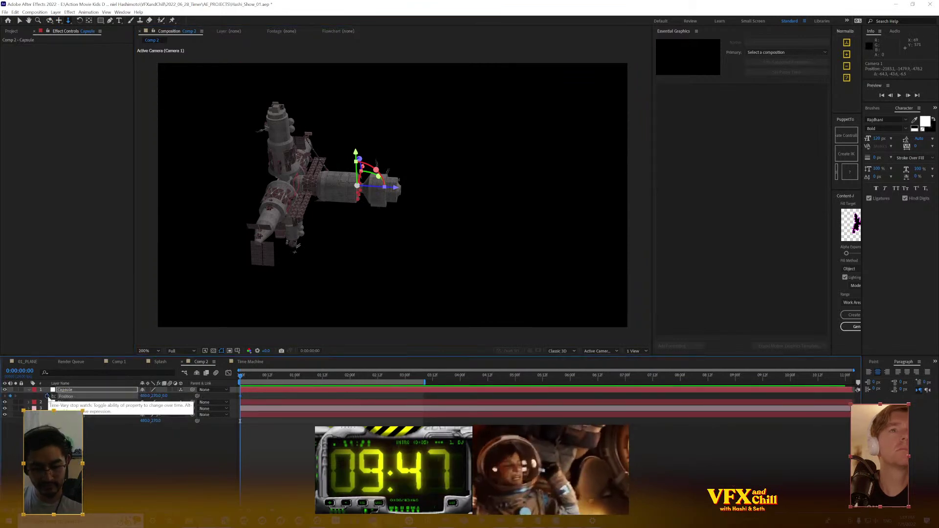
key("r")
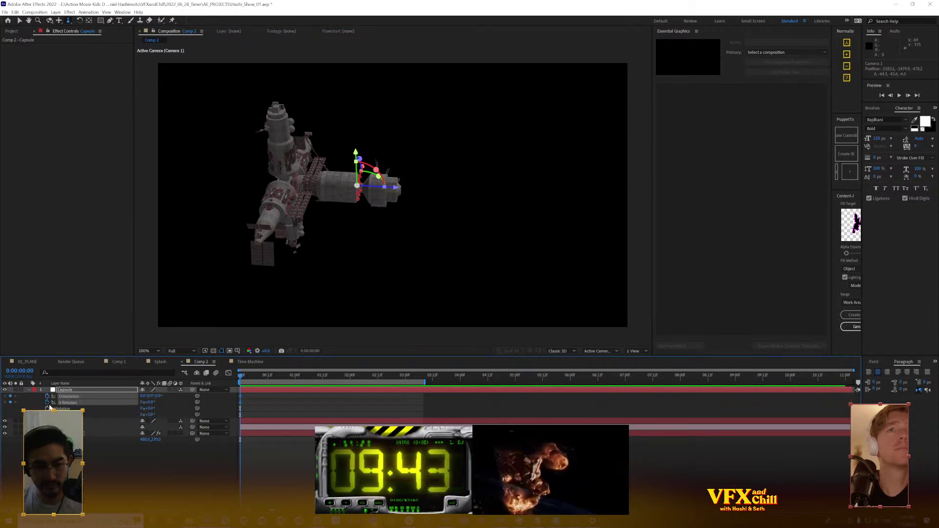
left_click(68, 392)
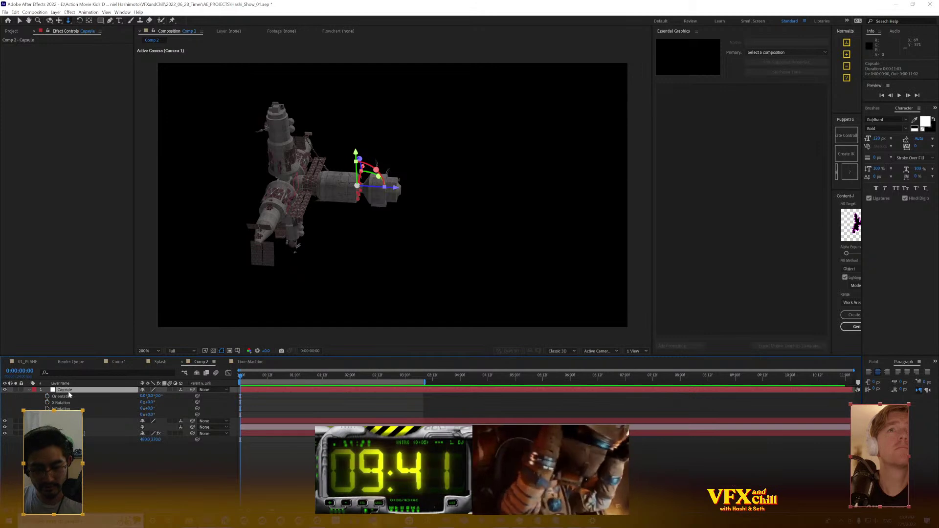
key("p")
key("p")
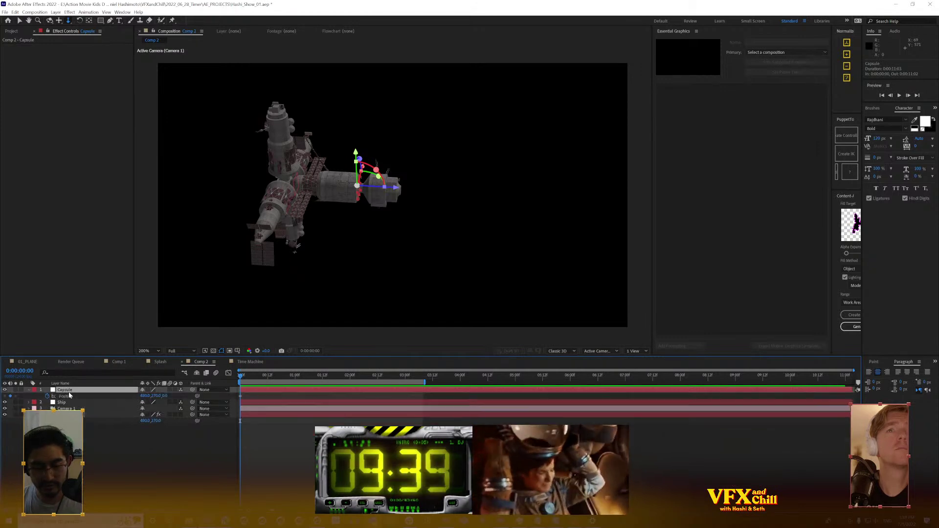
key("r")
key("shift+p")
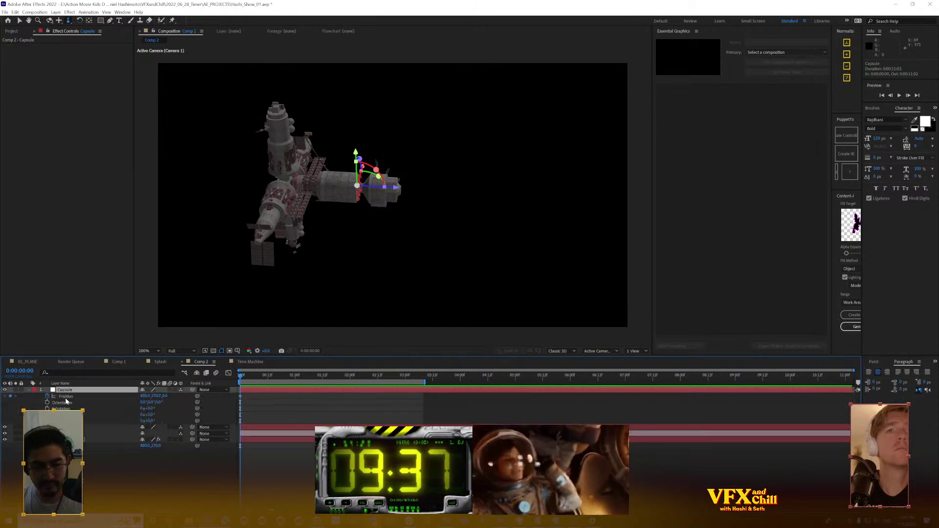
left_click(47, 408)
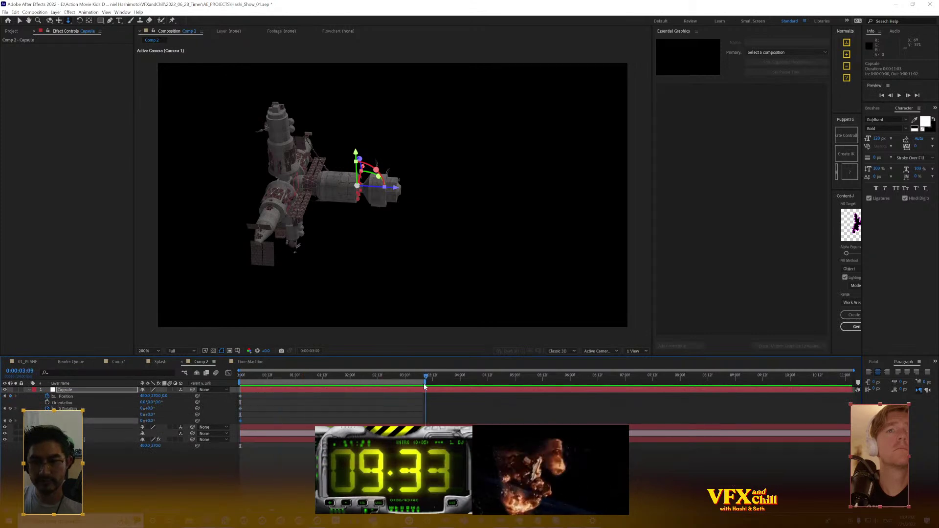
Try to move the Capsule null away from the station at 0:00:03:07 and tumble it with the Rotate tool
left_click_drag(364, 167, 579, 283)
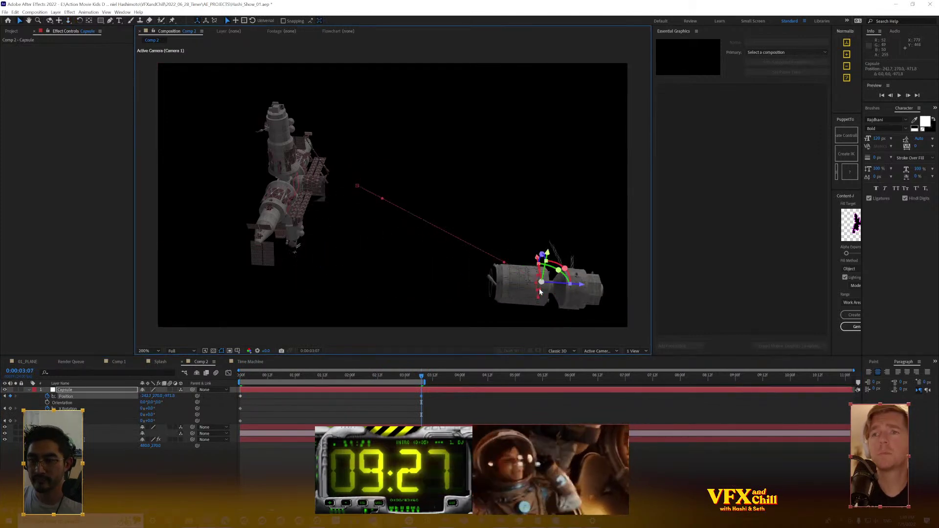
key("w")
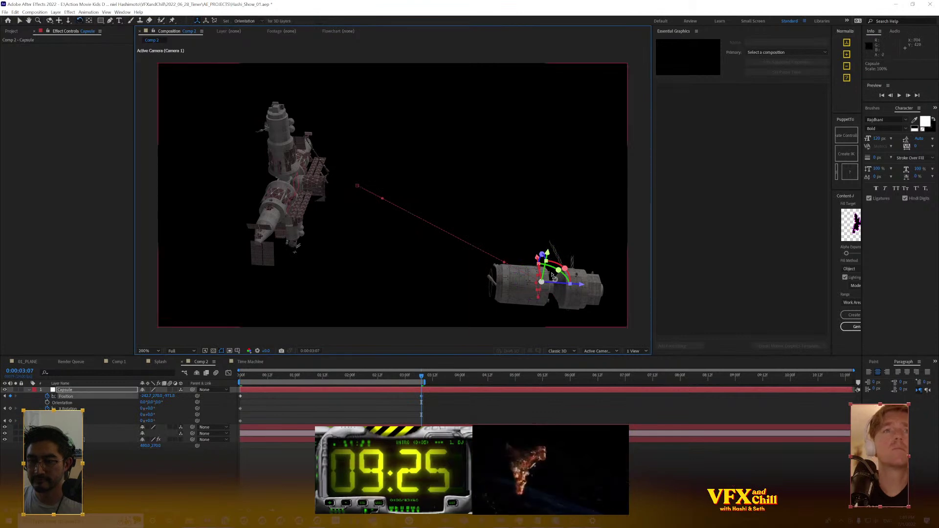
left_click(552, 269)
left_click_drag(553, 270, 553, 276)
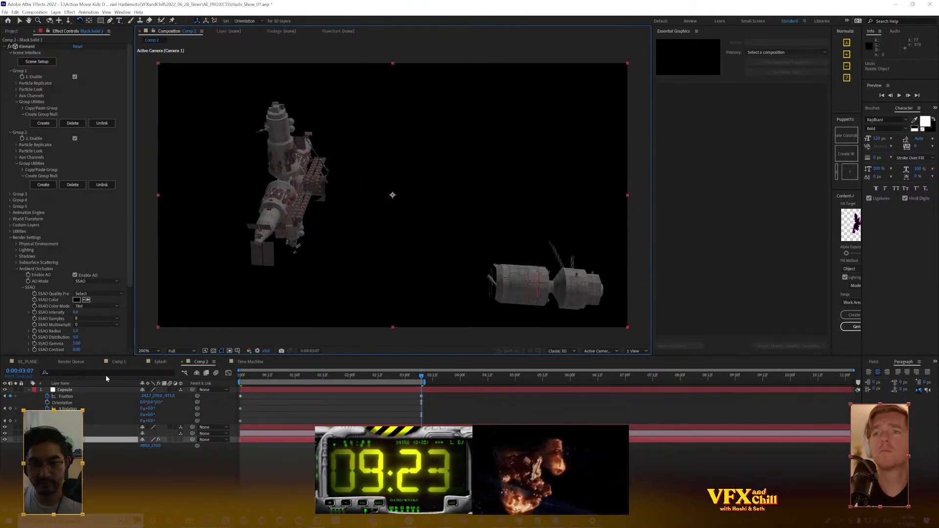
left_click(543, 289)
left_click_drag(541, 291, 569, 282)
key("v")
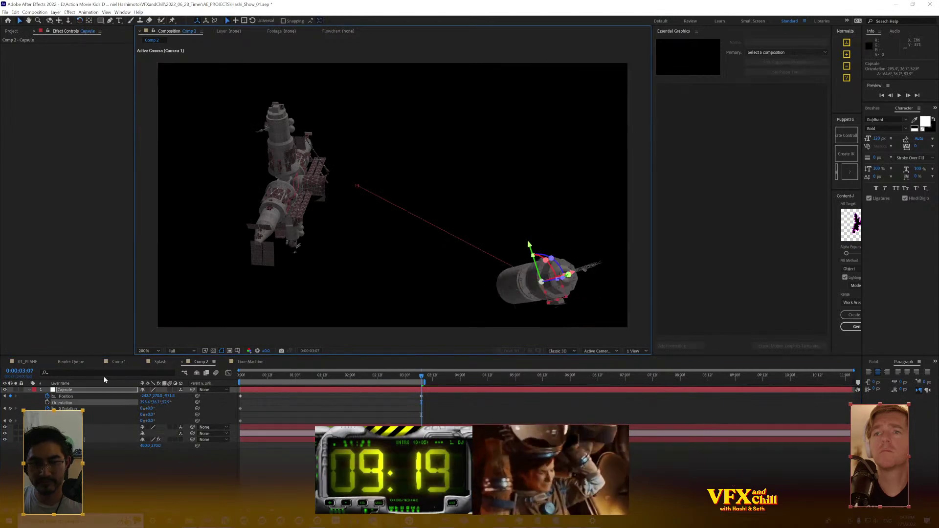
key("ctrl+z")
key("ctrl+z")
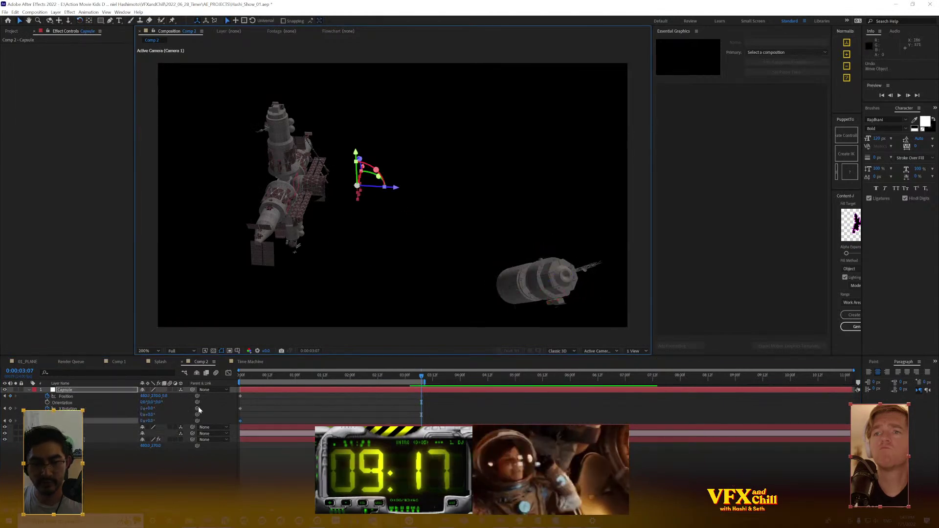
Keyframe the Capsule null's Orientation, and at 0:00:03:07 move the capsule away from the station toward the camera, partly out of frame
left_click(47, 403)
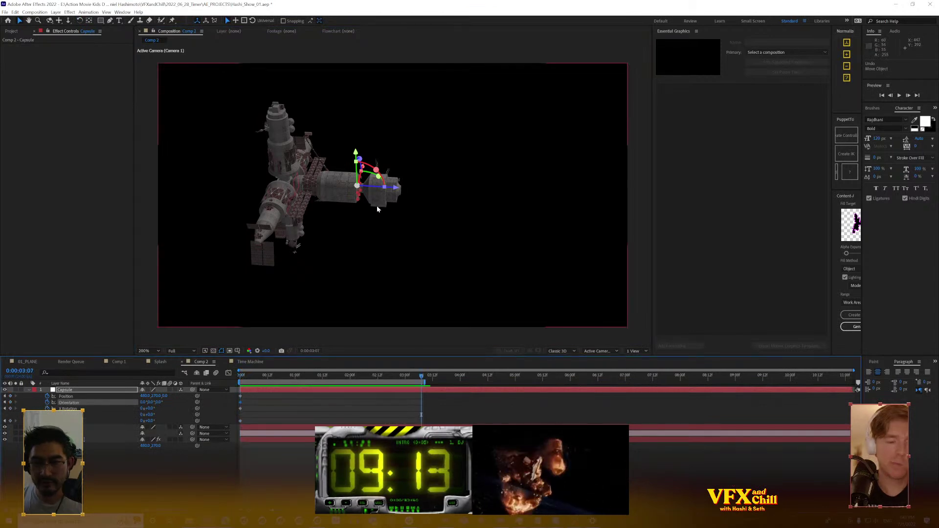
left_click_drag(374, 190, 571, 128)
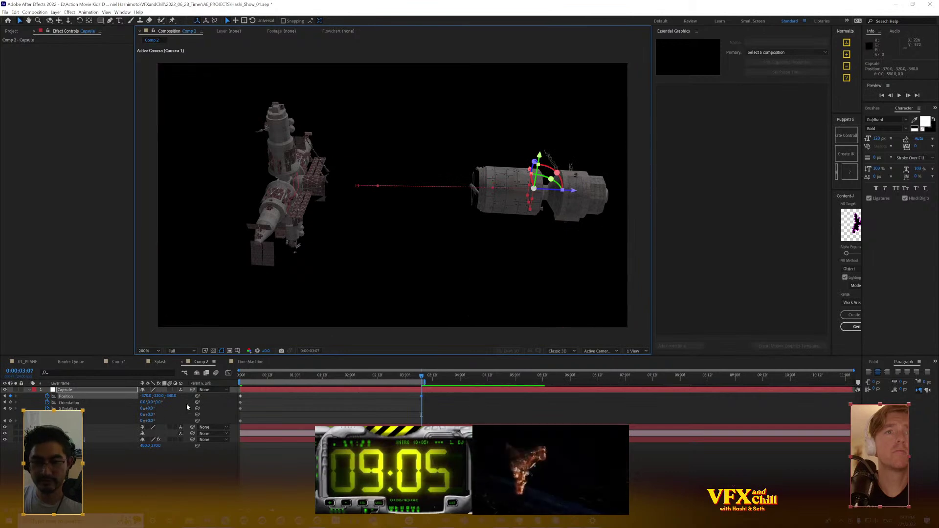
left_click_drag(176, 398, 142, 400)
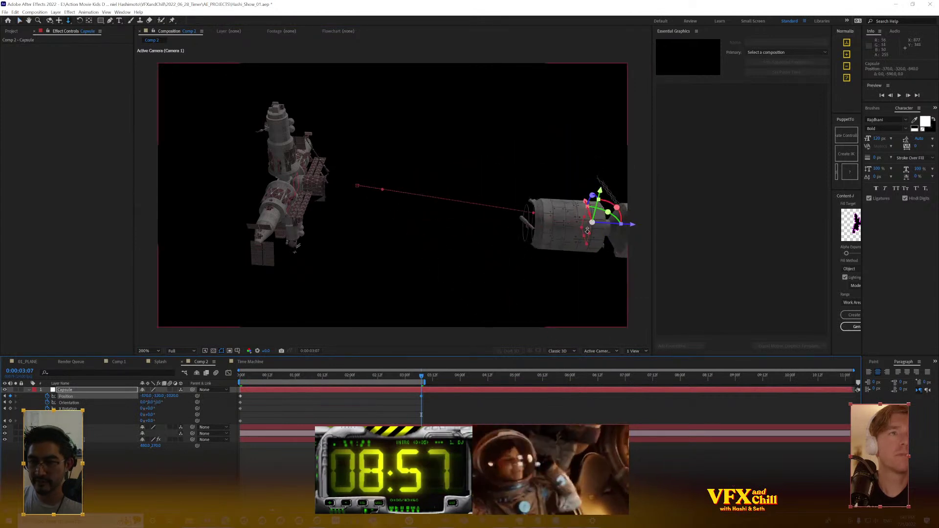
left_click_drag(587, 230, 554, 221)
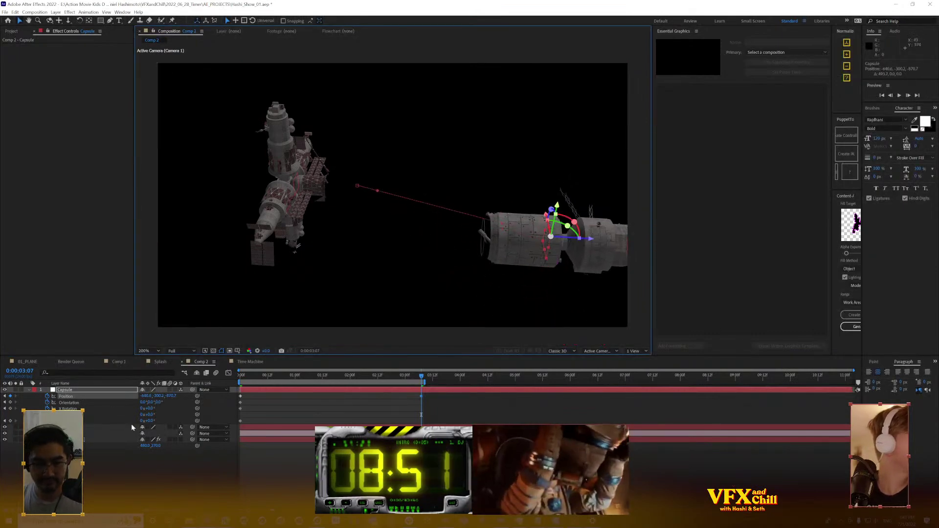
left_click_drag(146, 396, 150, 419)
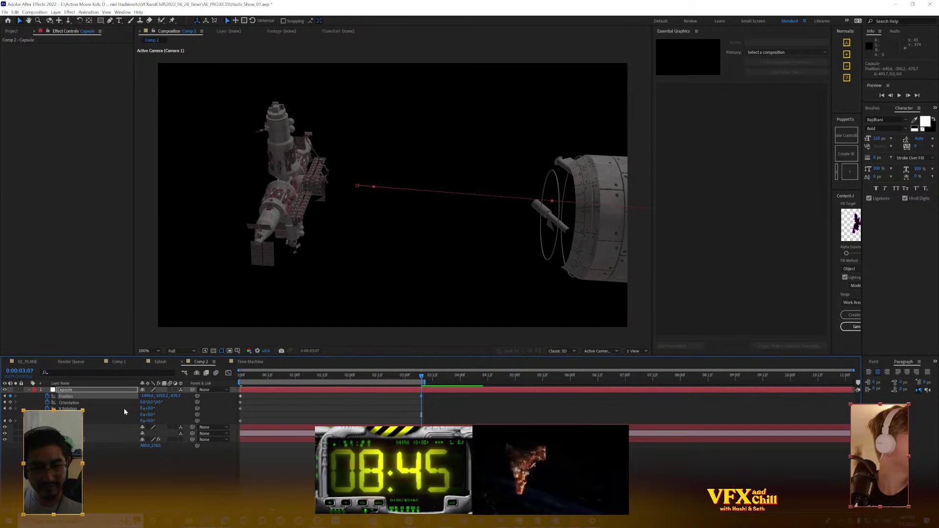
Keyframe the Capsule null's X Rotation past one full turn at 0:00:03:07, undo the unkeyed Y rotation change and keyframe Y Rotation
left_click_drag(153, 408, 225, 437)
key("Home")
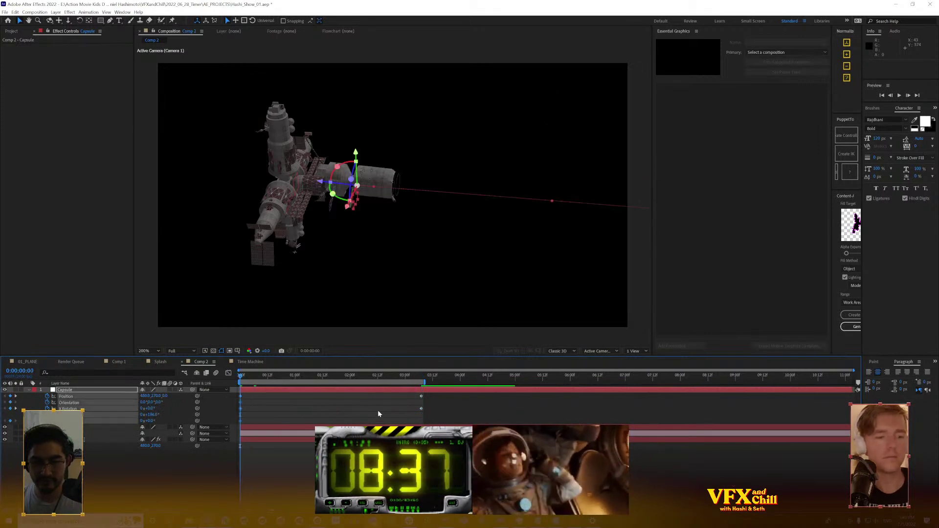
key("ctrl+z")
key("k")
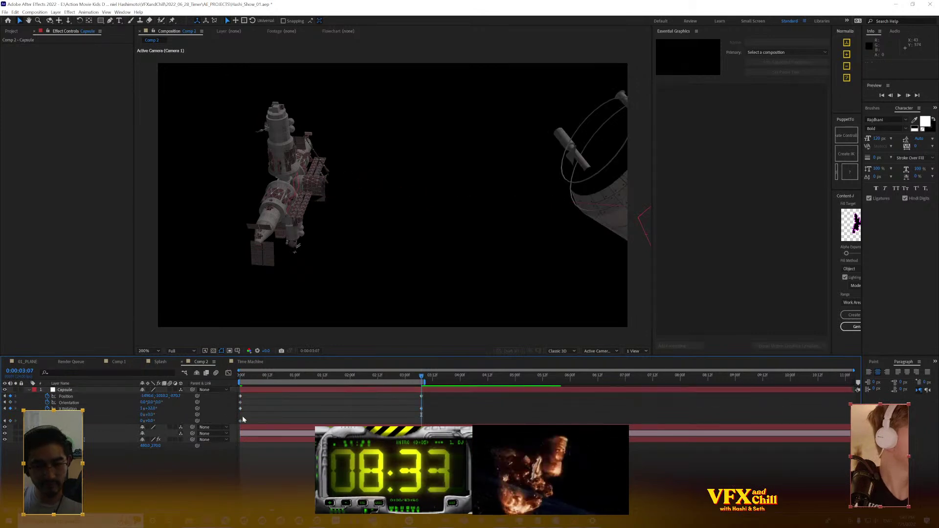
left_click(421, 414)
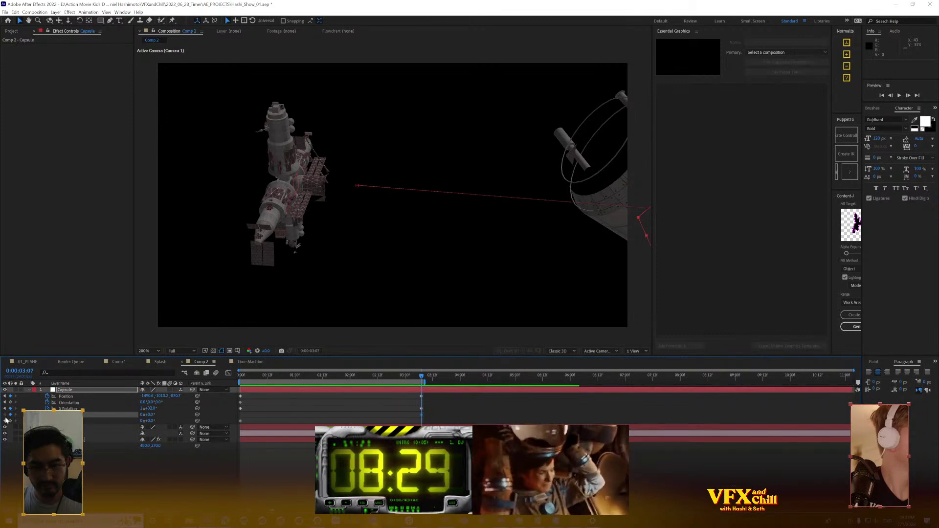
Keyframe the Capsule null's remaining axis rotations at 0:00:00:00, change its Y Rotation and X Rotation at 0:00:03:07, and preview the tumble
key("j")
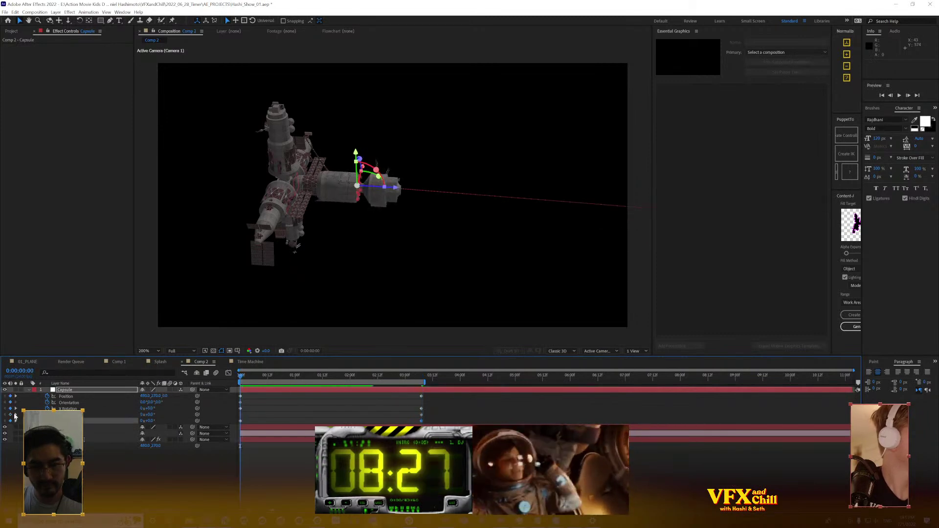
key("k")
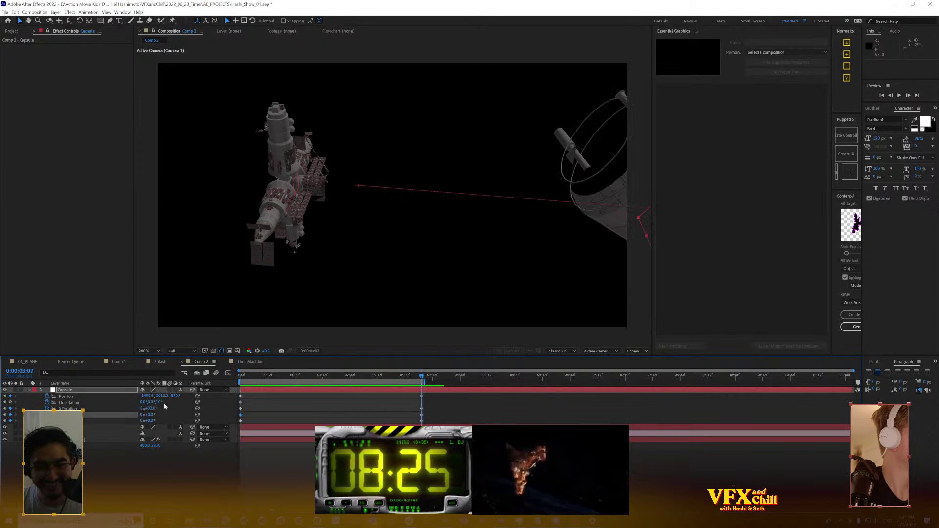
left_click_drag(156, 419, 315, 366)
key("space")
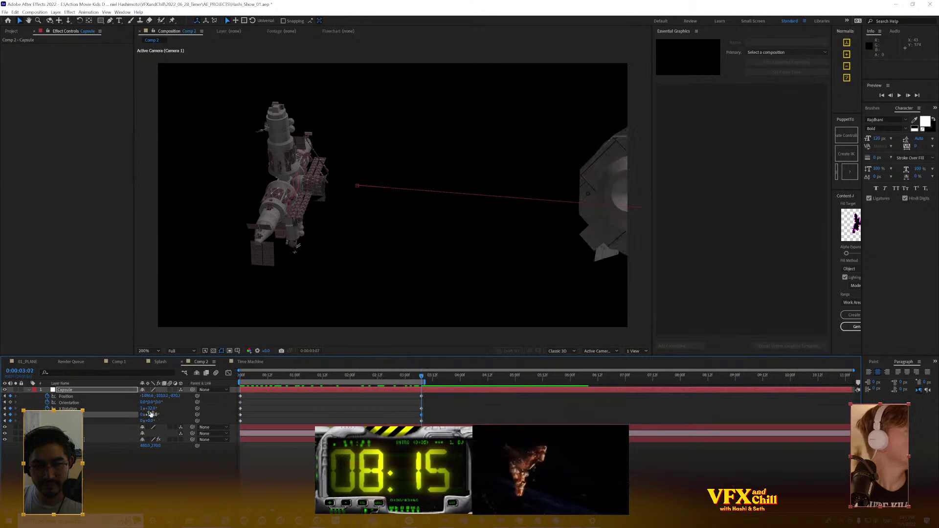
left_click_drag(147, 409, 114, 417)
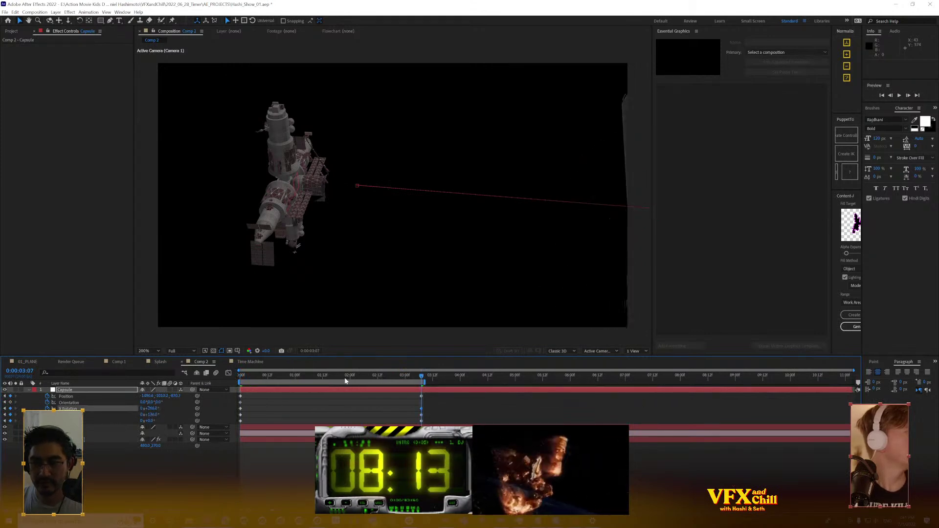
left_click_drag(409, 373, 364, 375)
key("space")
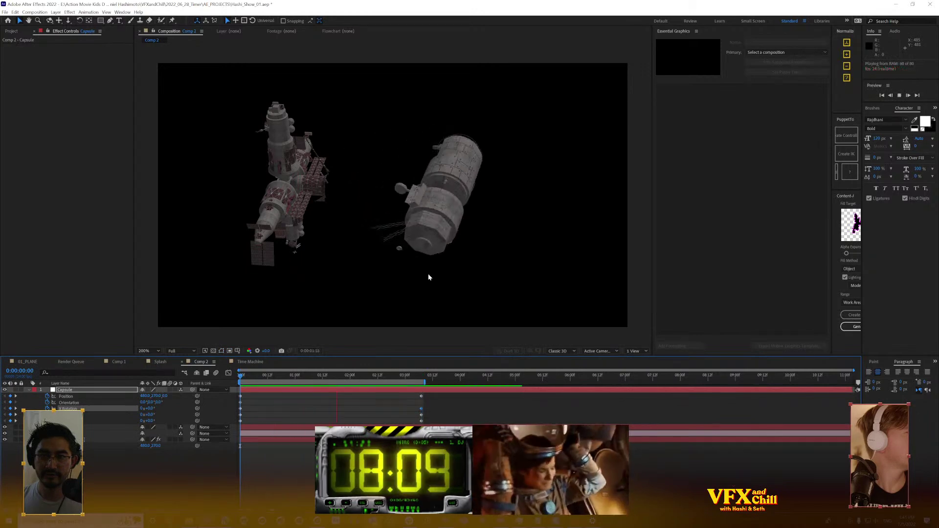
key("space")
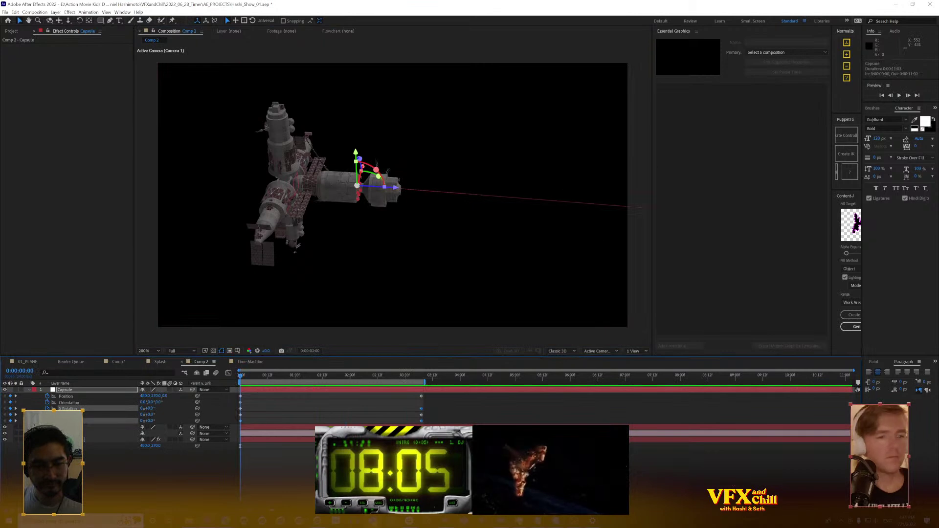
Select the solid layer carrying the Element effect and save the project
left_click(92, 429)
left_click(88, 440)
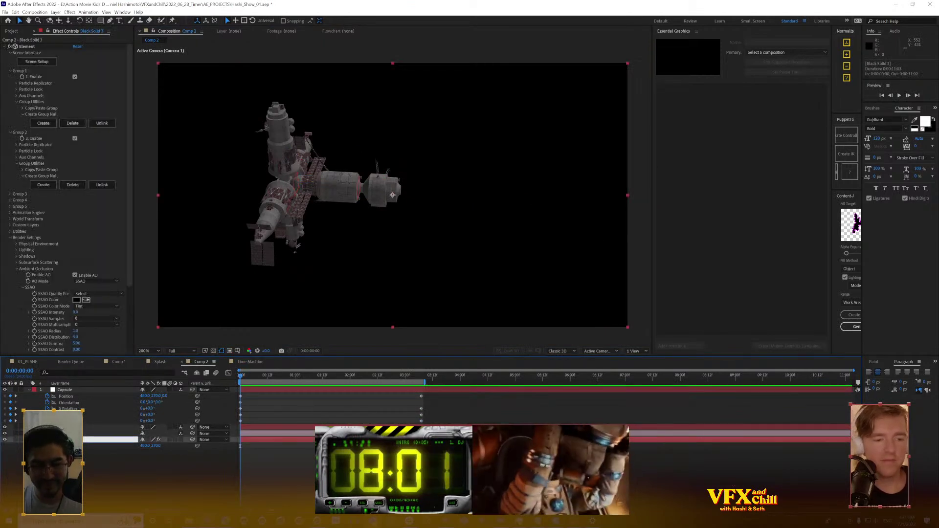
key("Return")
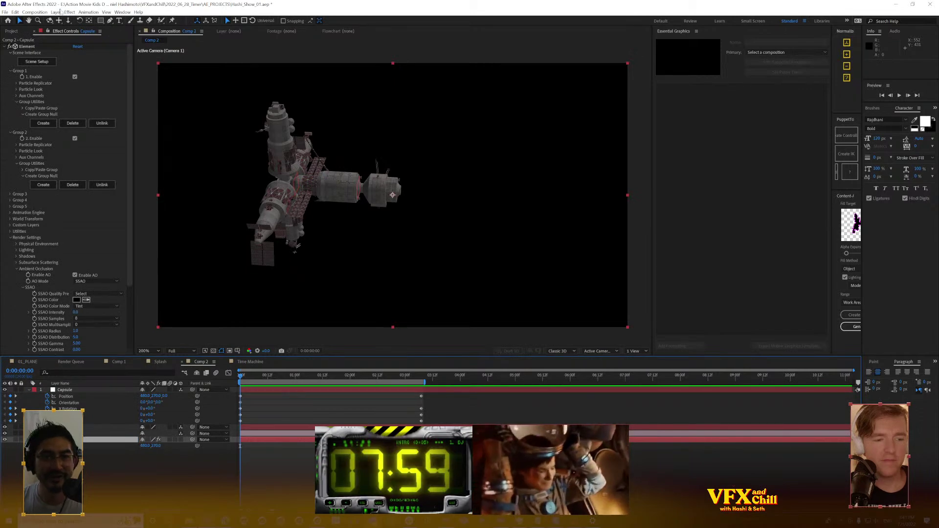
left_click(56, 11)
mouse_move(68, 24)
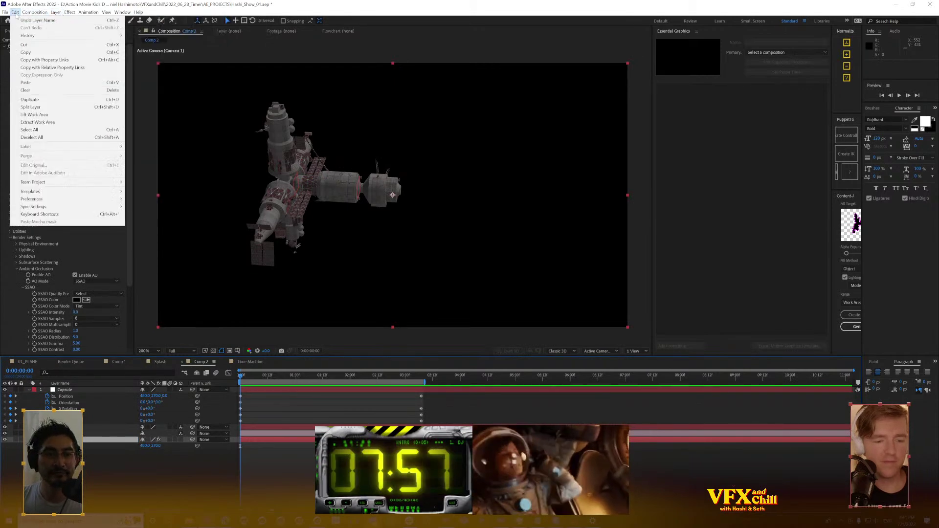
left_click(72, 4)
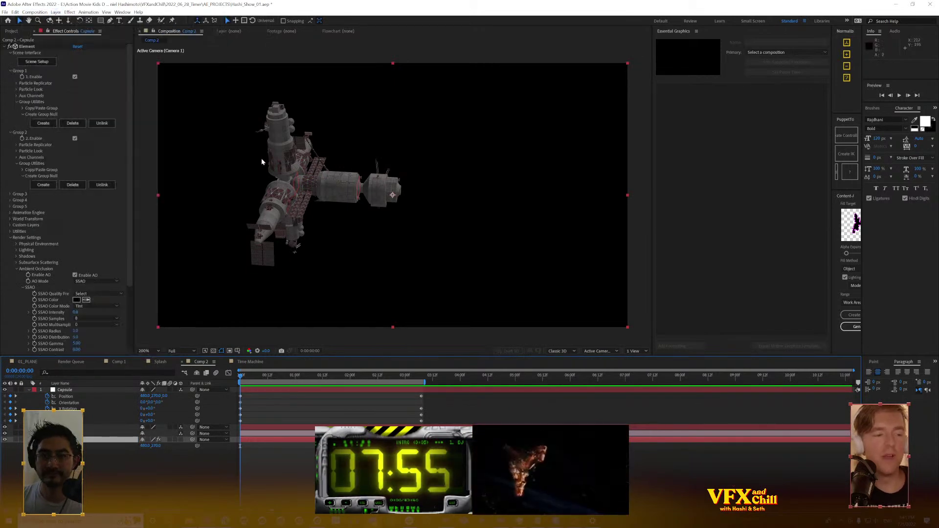
key("ctrl+s")
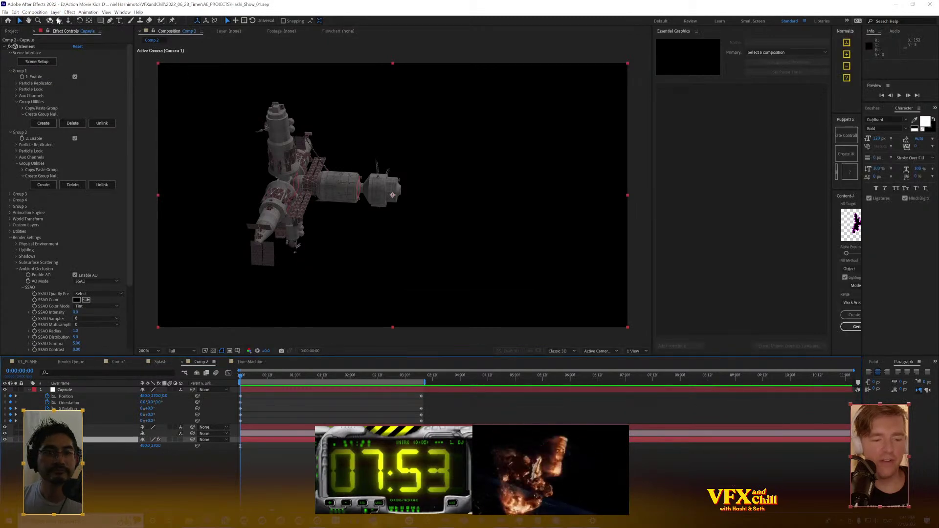
Add a spot light named Spot Light 1 with shadow casting enabled and pull it away from the station toward the camera, out of frame
left_click(56, 12)
mouse_move(98, 18)
left_click(181, 36)
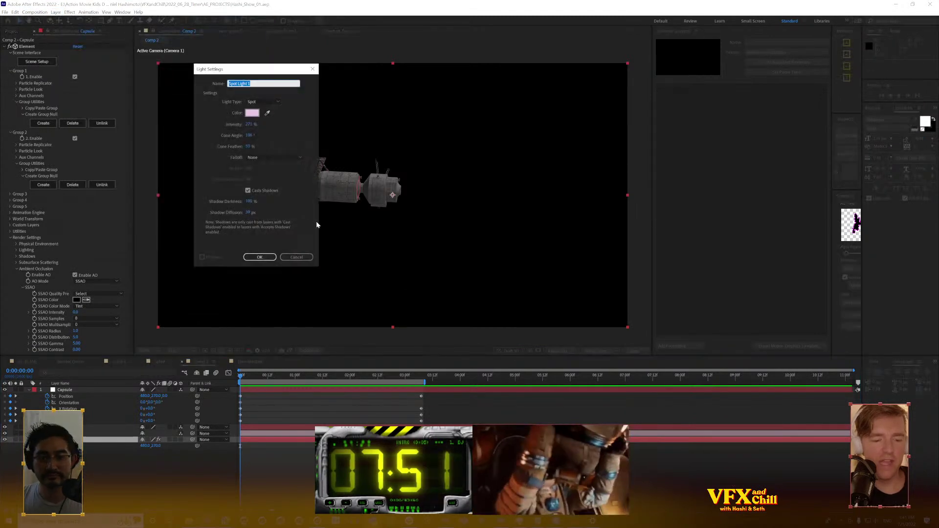
left_click(259, 257)
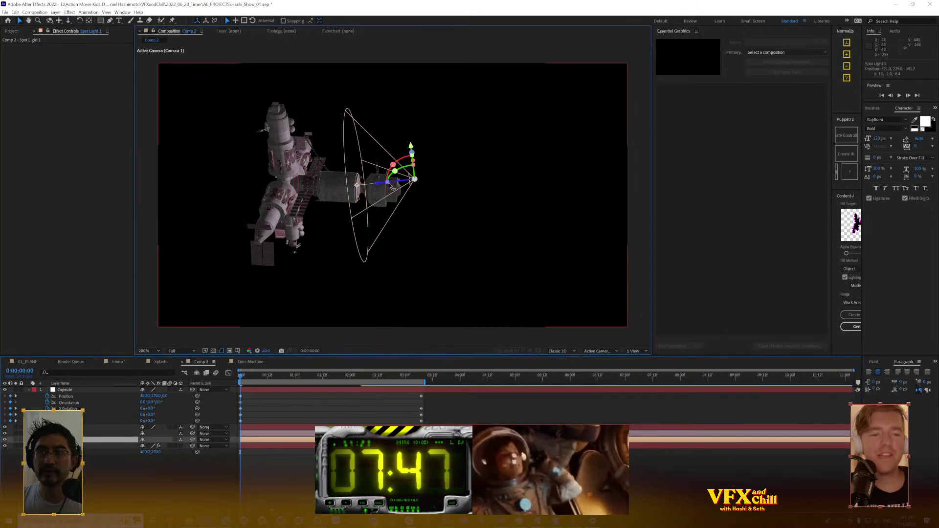
left_click_drag(373, 188, 702, 176)
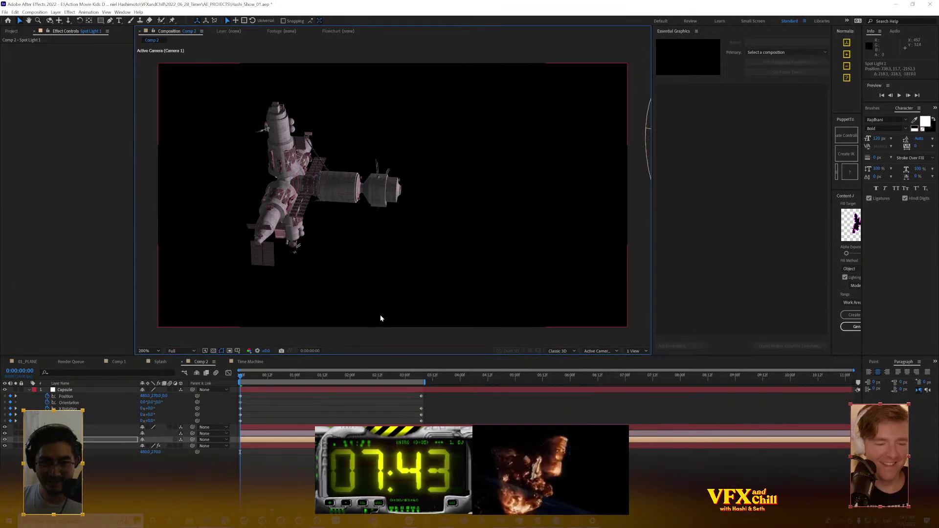
Lower Spot Light 1 to just outside the frame's bottom-right corner so it lights the station from below
left_click(119, 448)
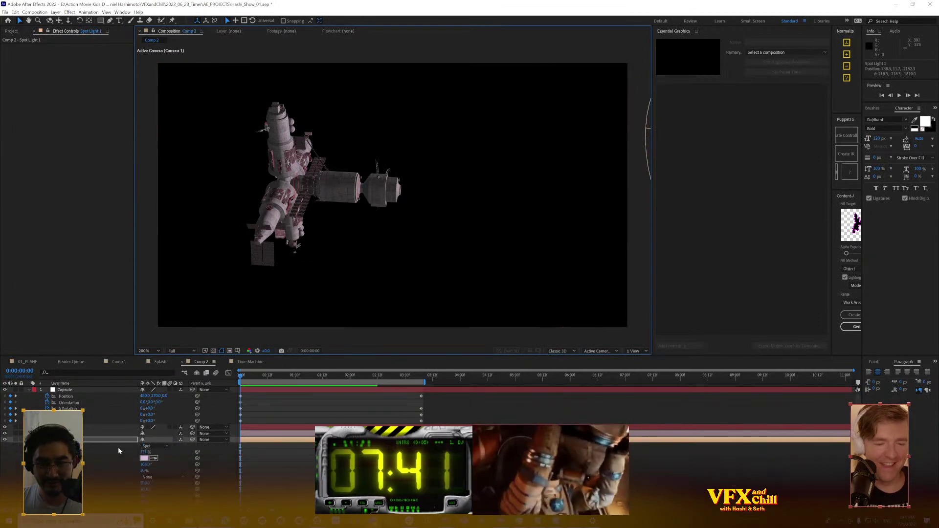
key("comma")
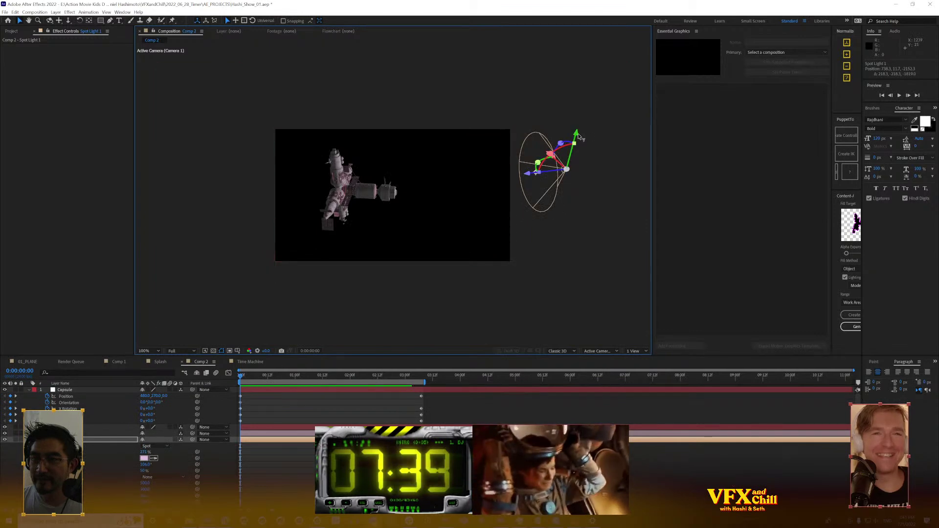
left_click_drag(578, 176, 596, 225)
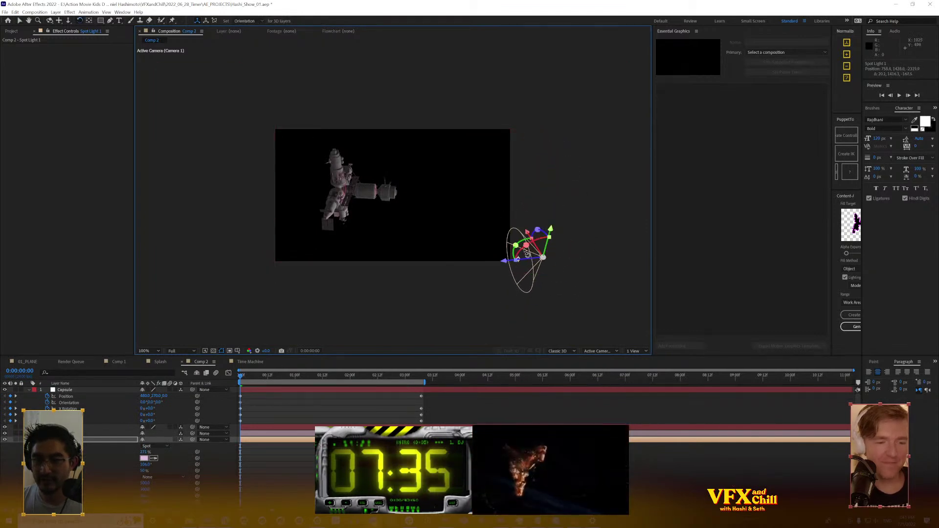
key("v")
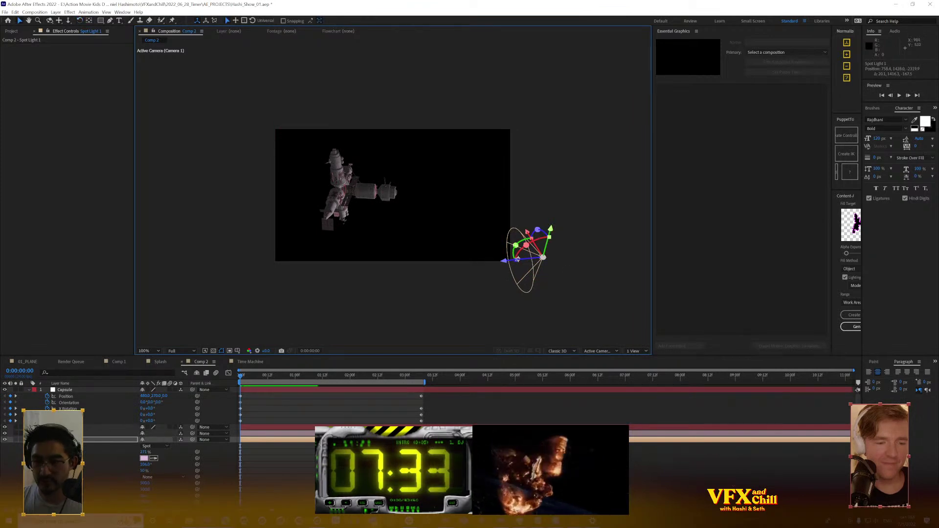
key("p")
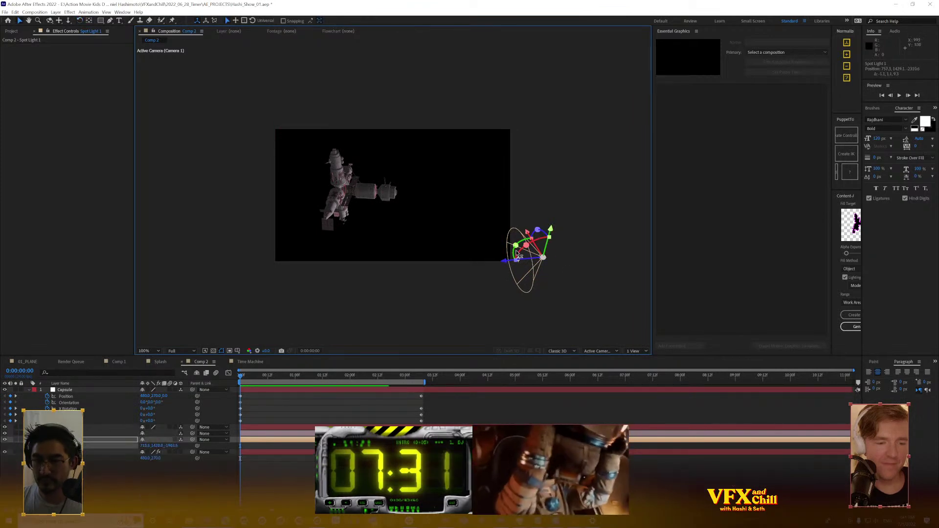
left_click_drag(520, 263, 518, 259)
scroll(396, 220, "up", 2)
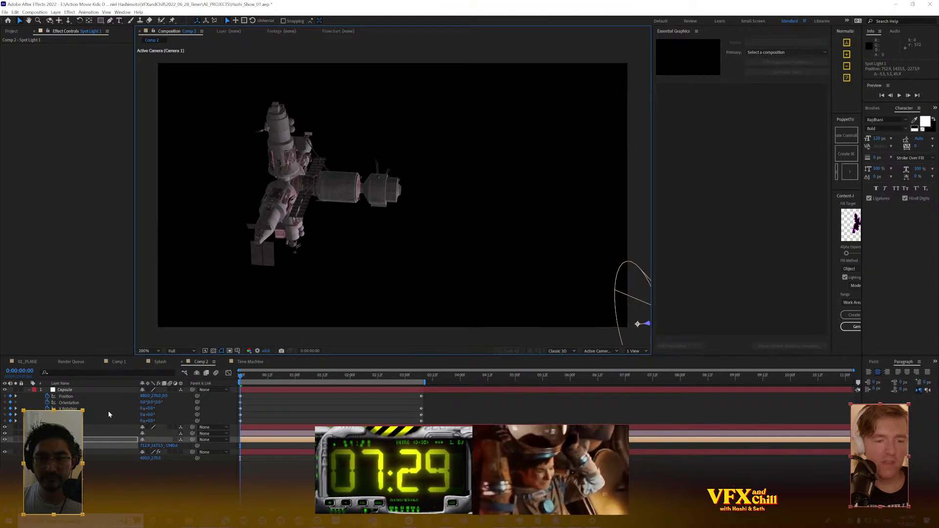
Reveal Spot Light 1's light options and raise its Intensity
key("u")
key("u")
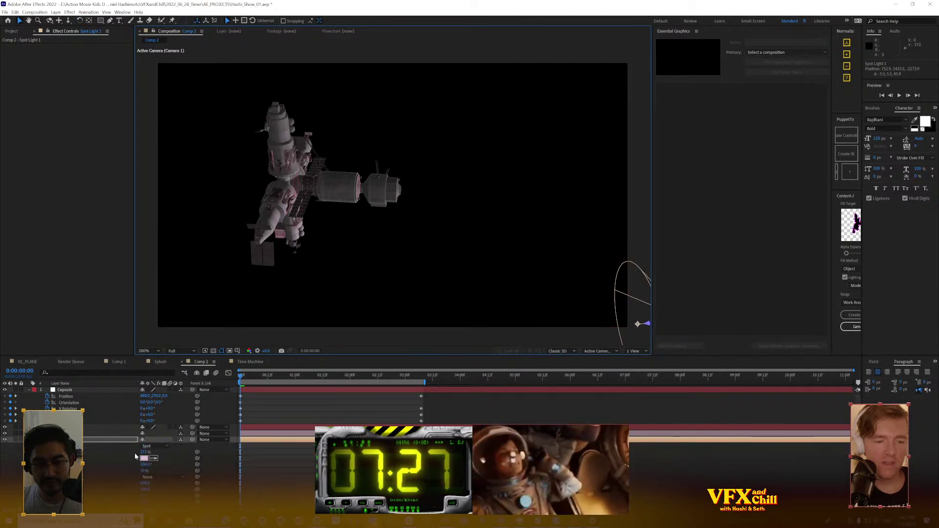
left_click_drag(144, 452, 255, 459)
Duplicate the spot light and raise the copy above the original, outside the frame's right edge
key("ctrl+d")
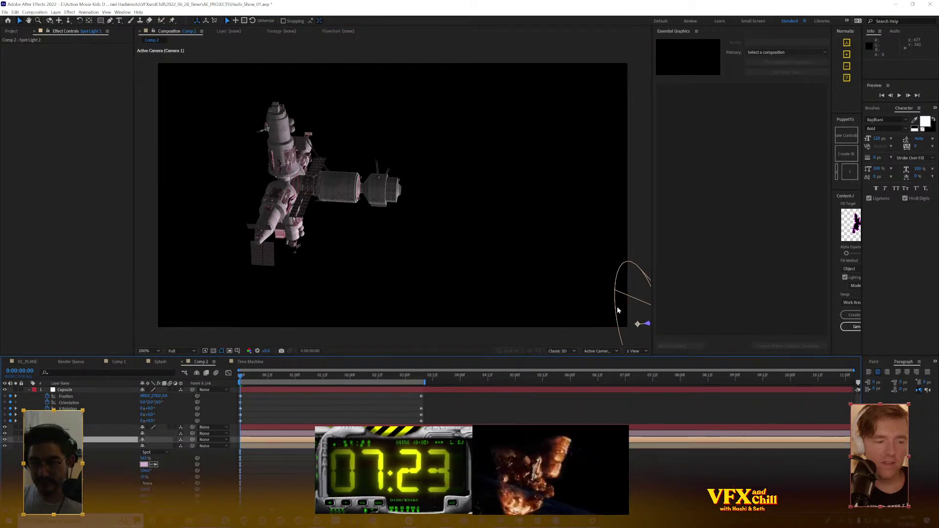
key("comma")
left_click_drag(550, 232, 610, 162)
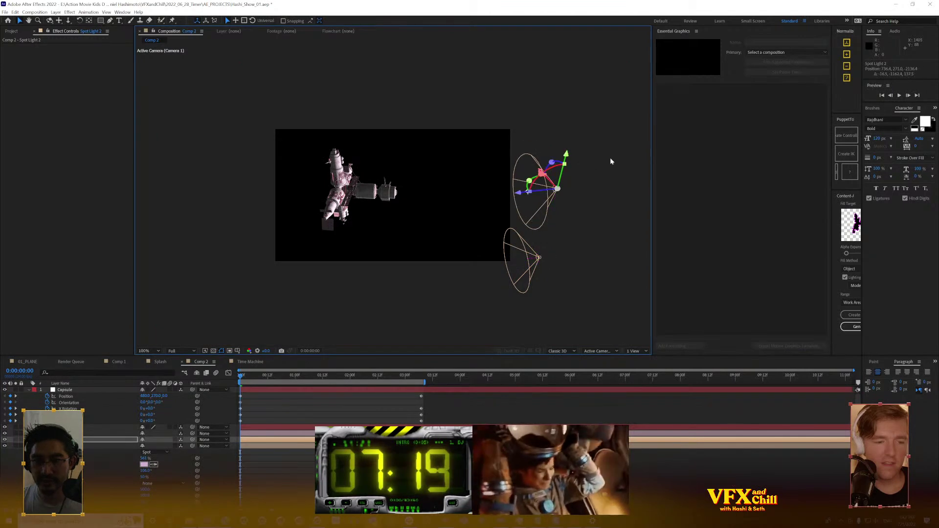
Change the color of Spot Light 2 to the saturated orange FC9800
key("a")
key("a")
left_click(144, 458)
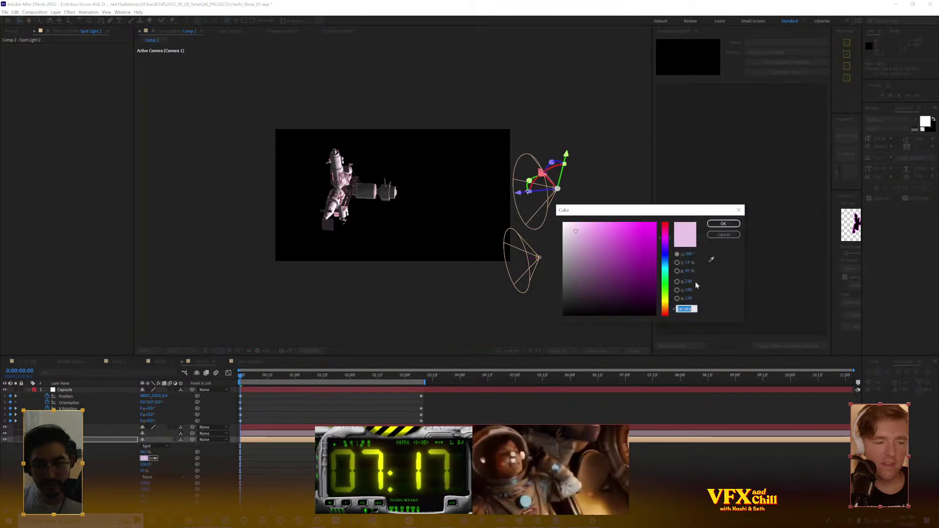
left_click_drag(664, 303, 664, 301)
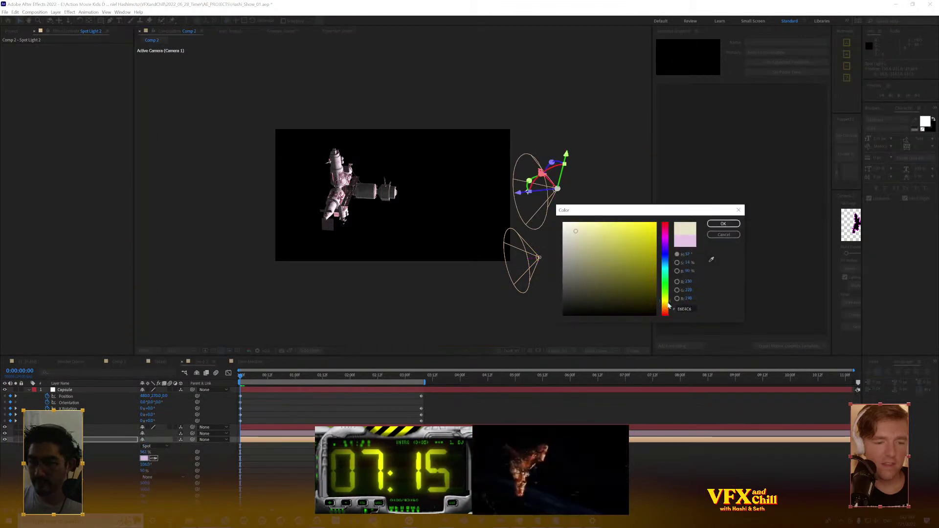
left_click_drag(636, 251, 692, 231)
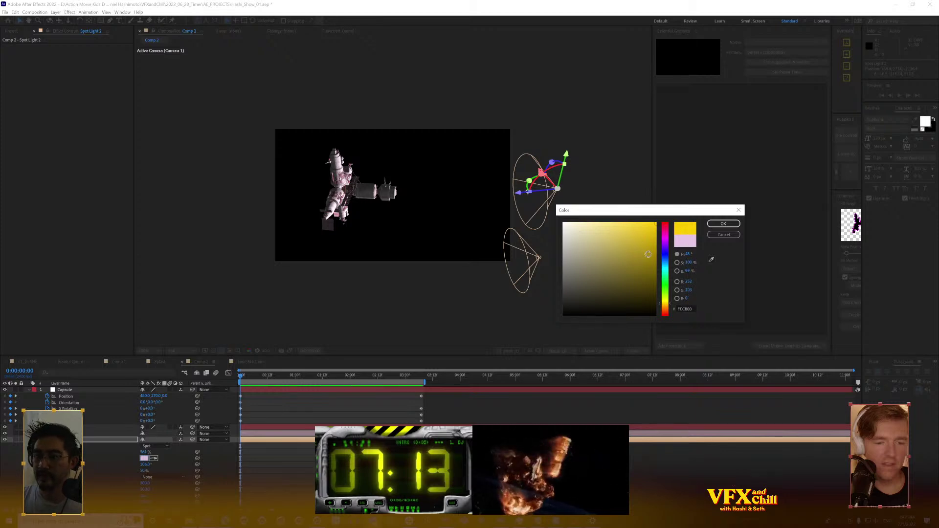
left_click_drag(672, 310, 670, 310)
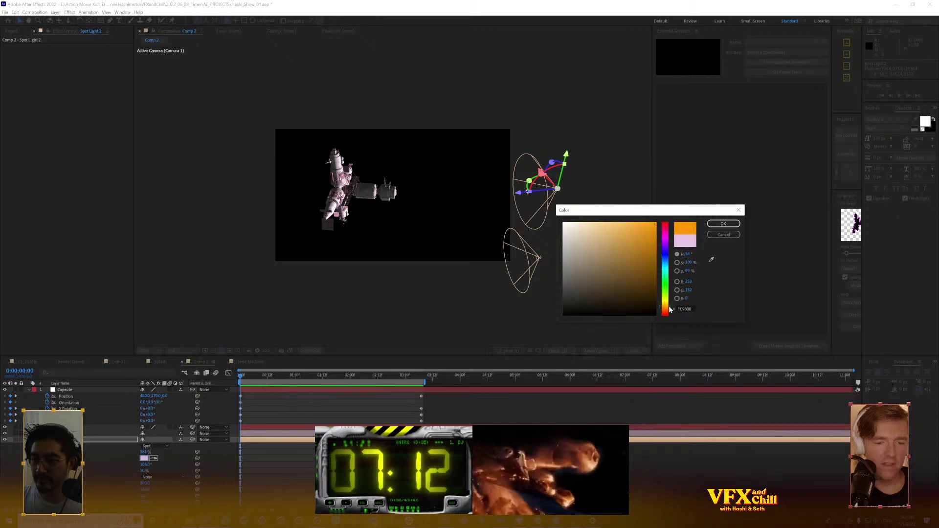
left_click(723, 224)
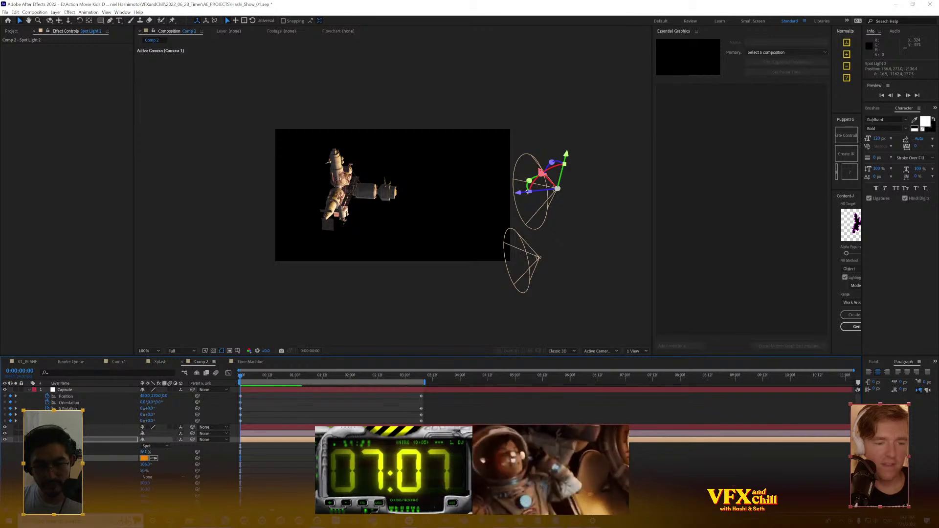
Add the expression wiggle(20,300) to Spot Light 2's Intensity, enable an expression on its Color, and preview the flickering light
left_click(47, 458, "alt")
left_click(47, 452, "alt")
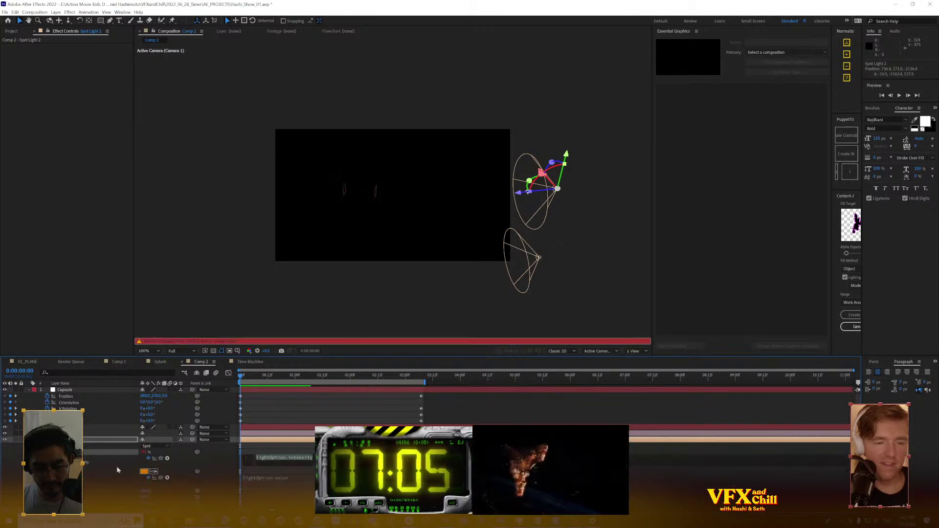
type("wiggle()")
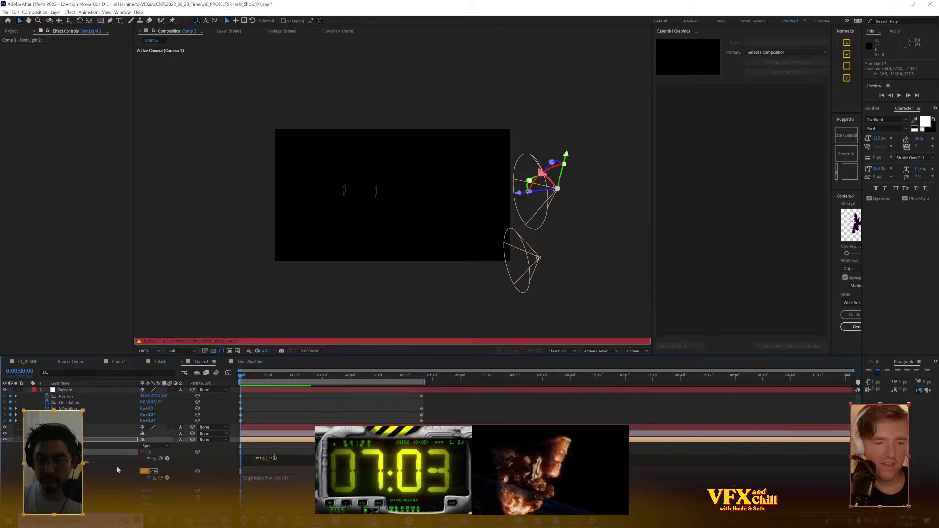
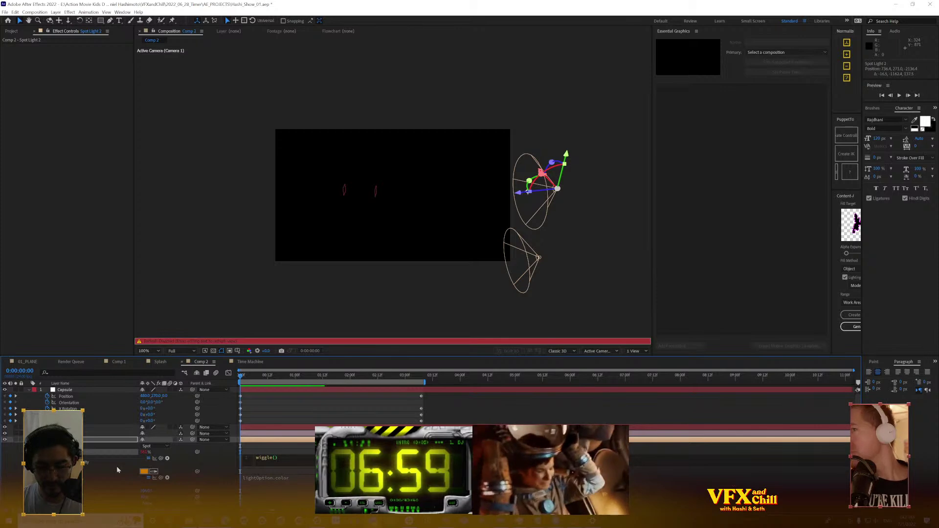
type("20,")
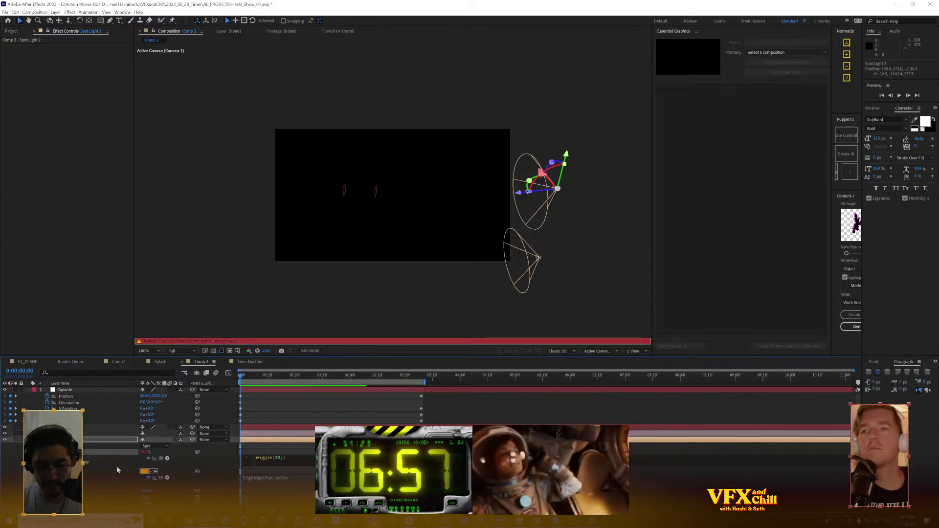
type("300")
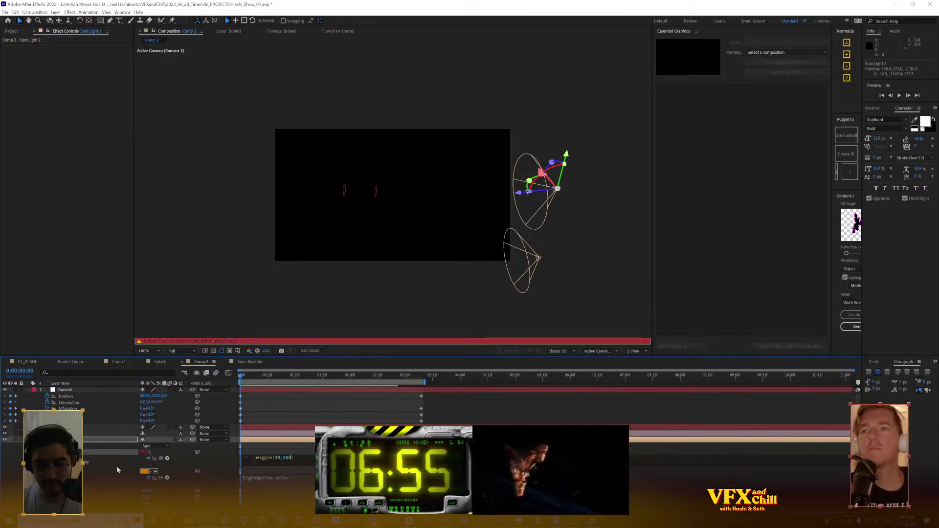
left_click(300, 464)
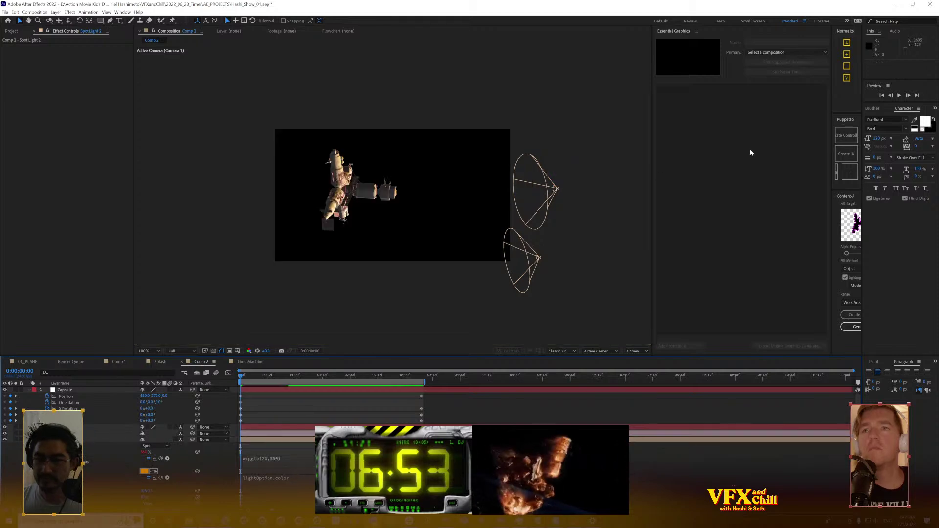
left_click(899, 95)
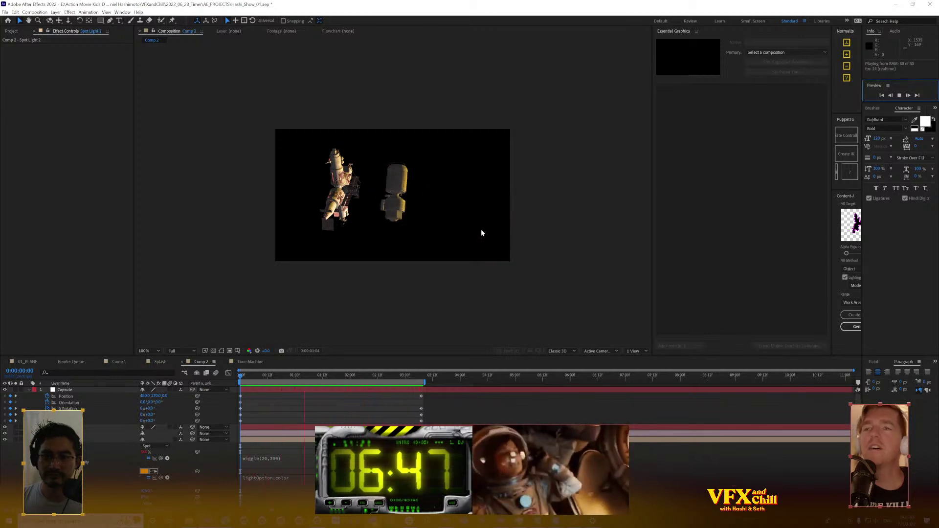
Reposition the spot light outside the frame's right edge, check the lighting at 0:00:01:12, and save the project
key("space")
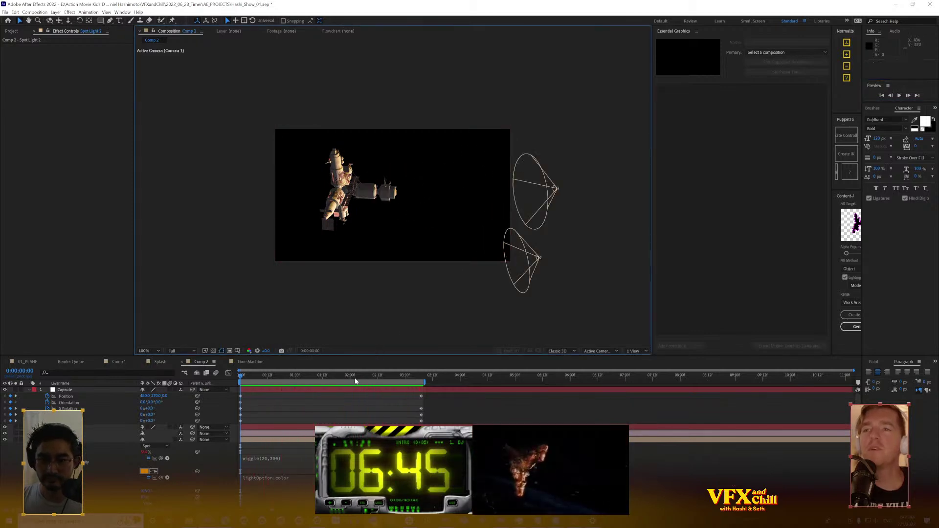
key("Home")
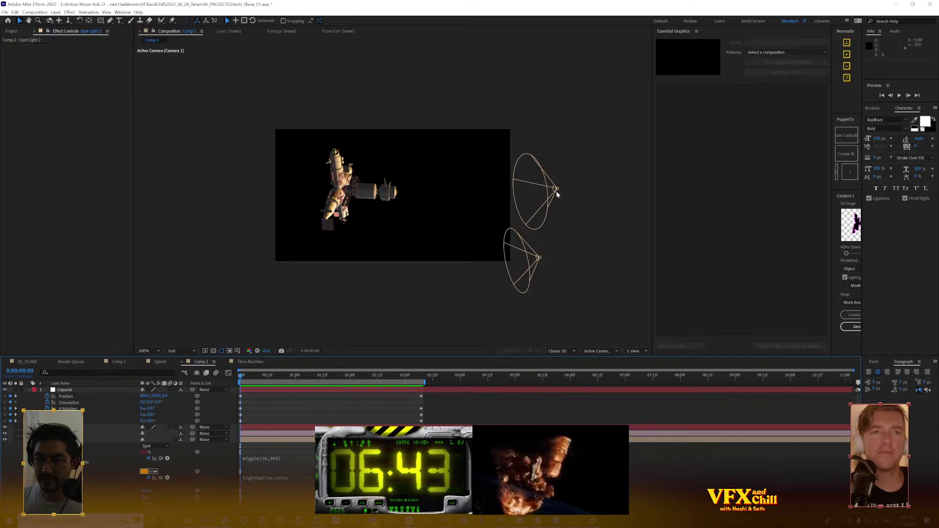
left_click(556, 192)
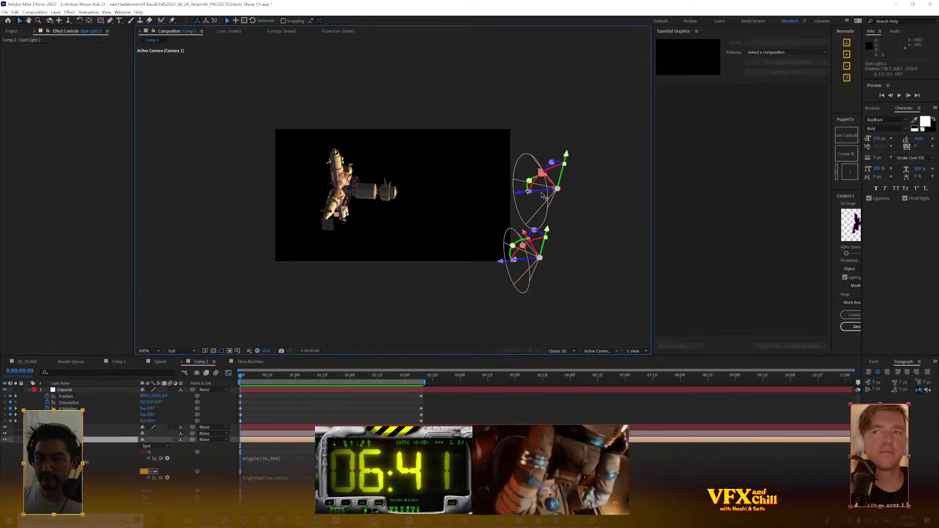
left_click_drag(523, 198, 322, 387)
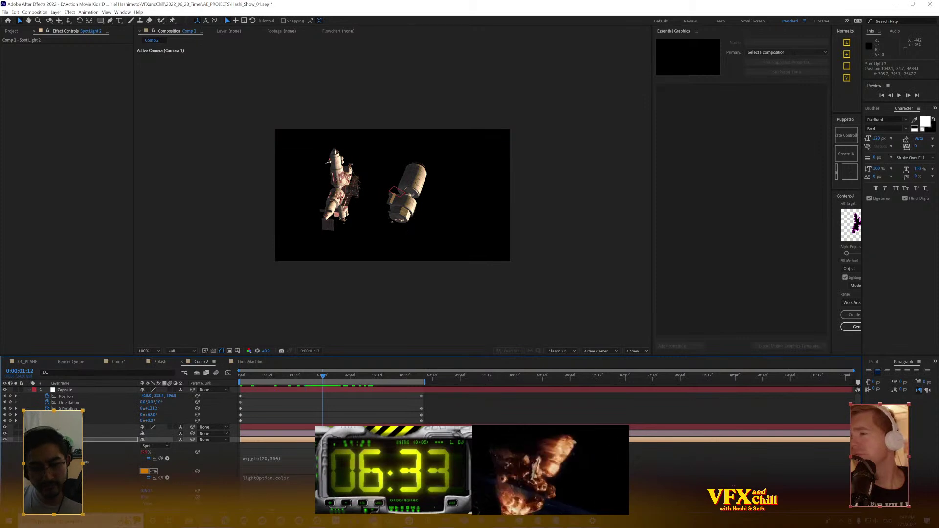
left_click(112, 452)
key("ctrl+s")
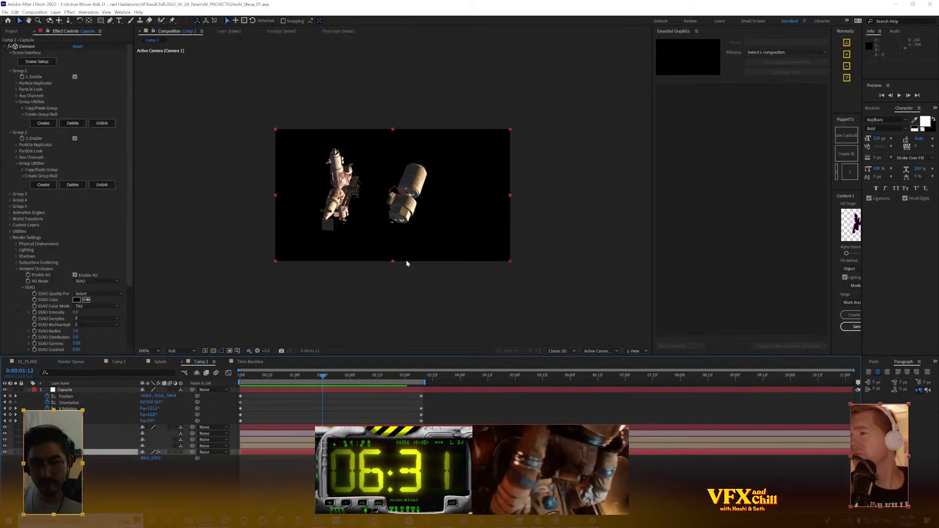
Reveal Camera 1's transform properties and select its Point of Interest and Position keyframes at the composition's start
left_click(64, 390)
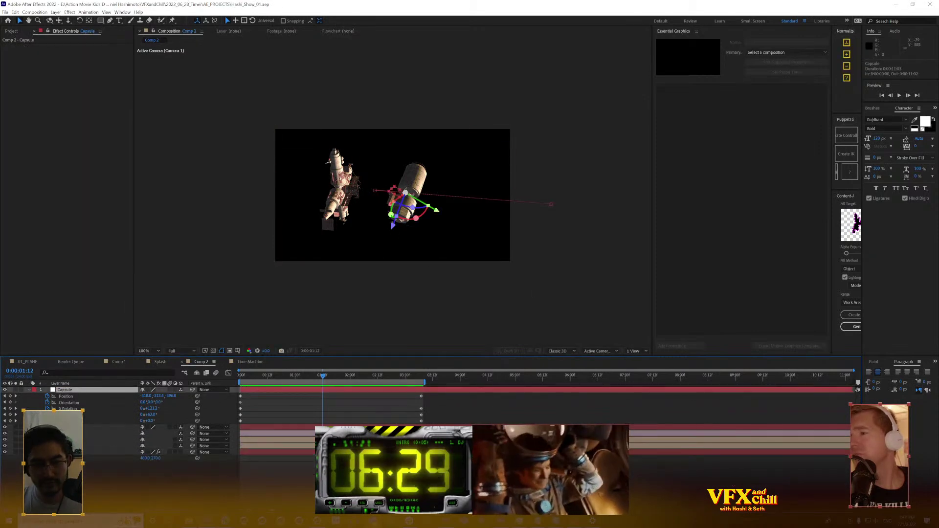
left_click(108, 434)
left_click(29, 433)
left_click(35, 440)
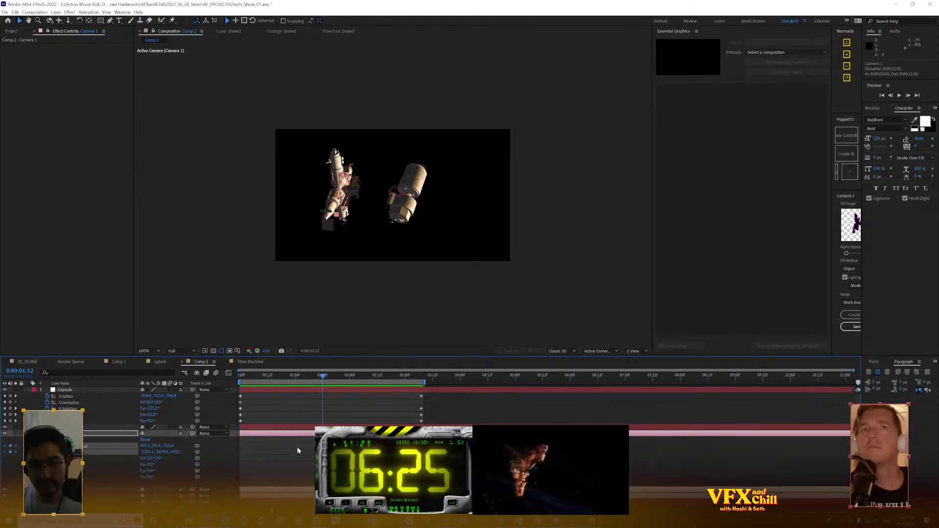
left_click(240, 452)
Keyframe a camera move at 0:00:03:07 by orbiting and panning Camera 1 so the station sits farther left in frame
left_click_drag(240, 376, 422, 398)
key("c")
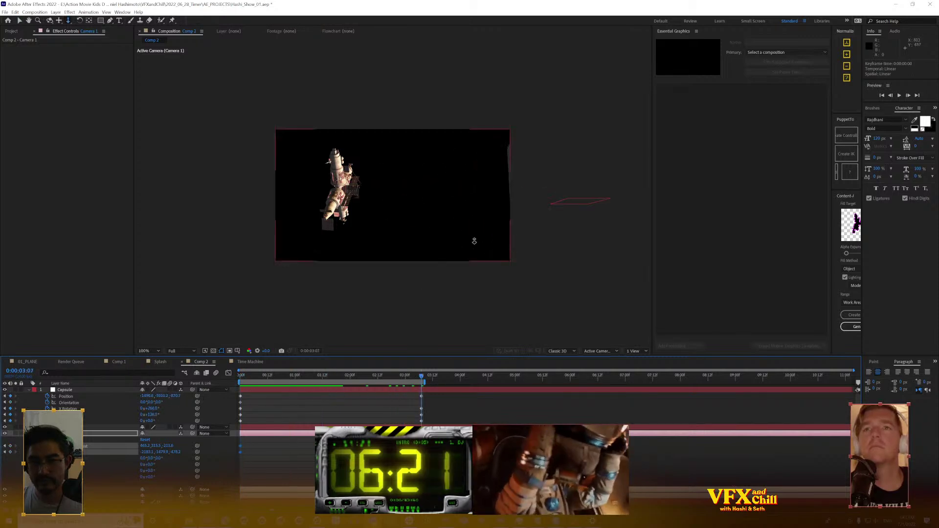
key("c")
left_click_drag(474, 241, 439, 234)
key("c")
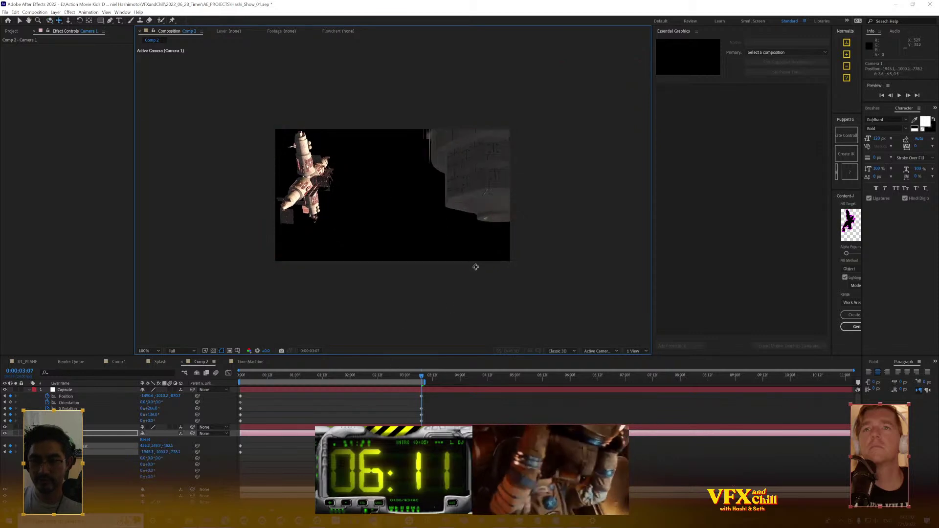
left_click_drag(474, 266, 488, 268)
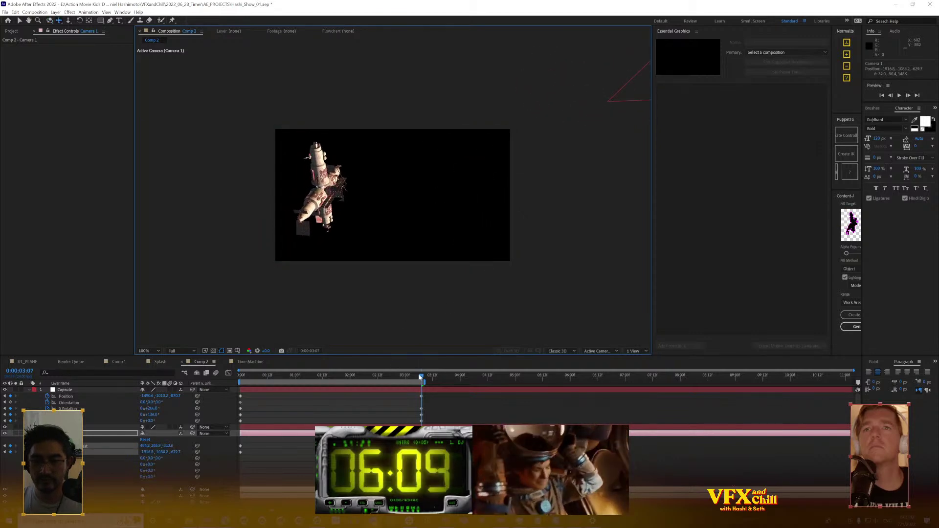
Preview the camera move from the first frame and enlarge the composition view to 200%
left_click_drag(420, 375, 119, 405)
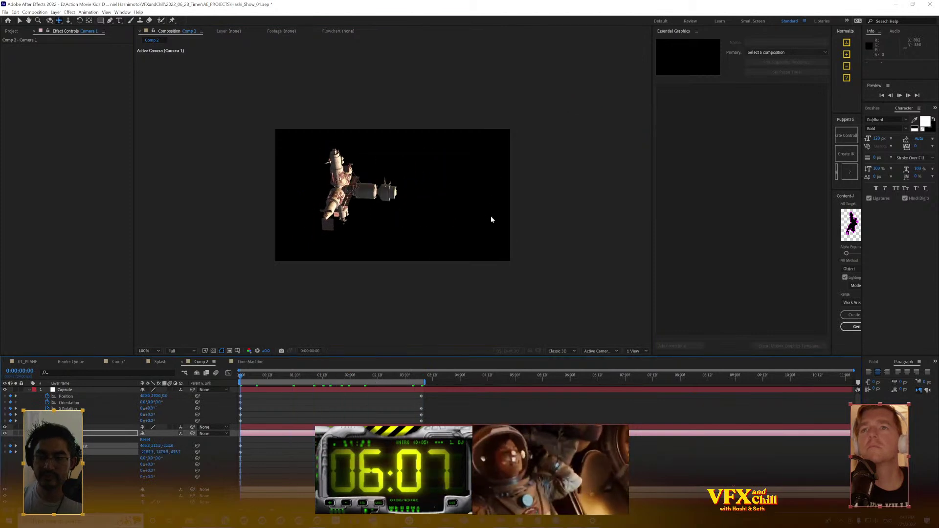
key("space")
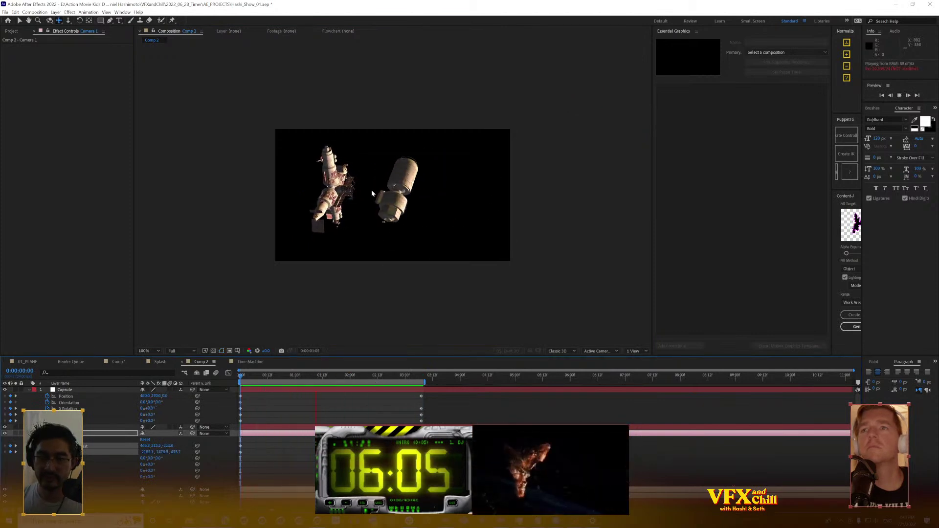
key("space")
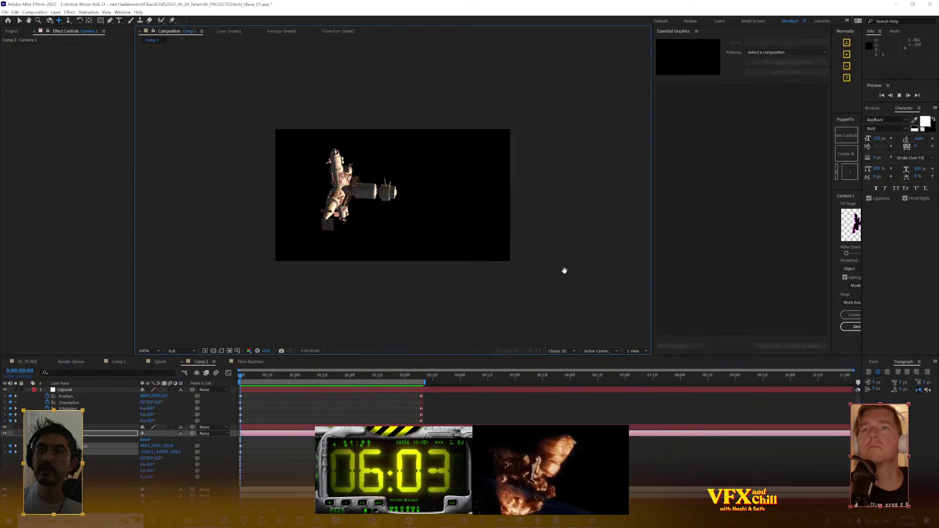
left_click_drag(498, 174, 251, 280)
key("shift+slash")
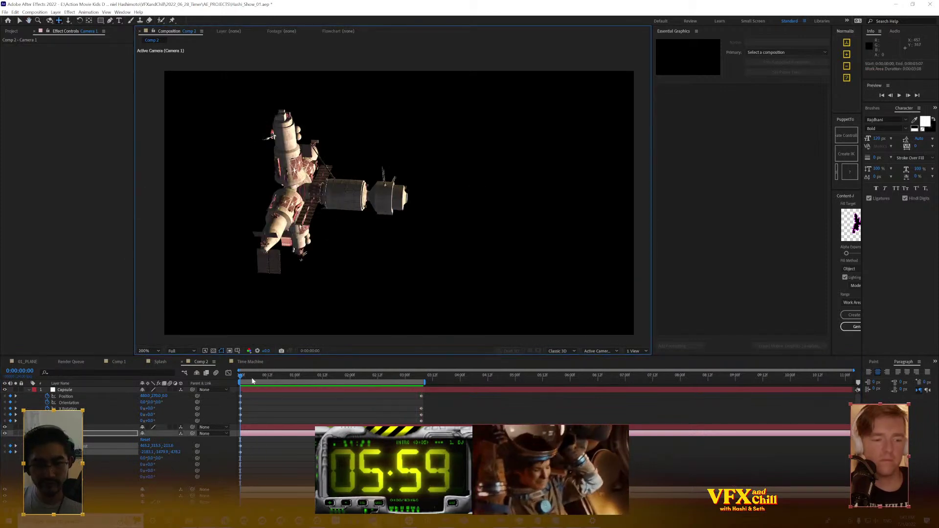
Change the Capsule null's Z and Y rotation keyframes at 0:00:03:07, preview the tumble from the start, and save the project
left_click_drag(411, 381, 419, 381)
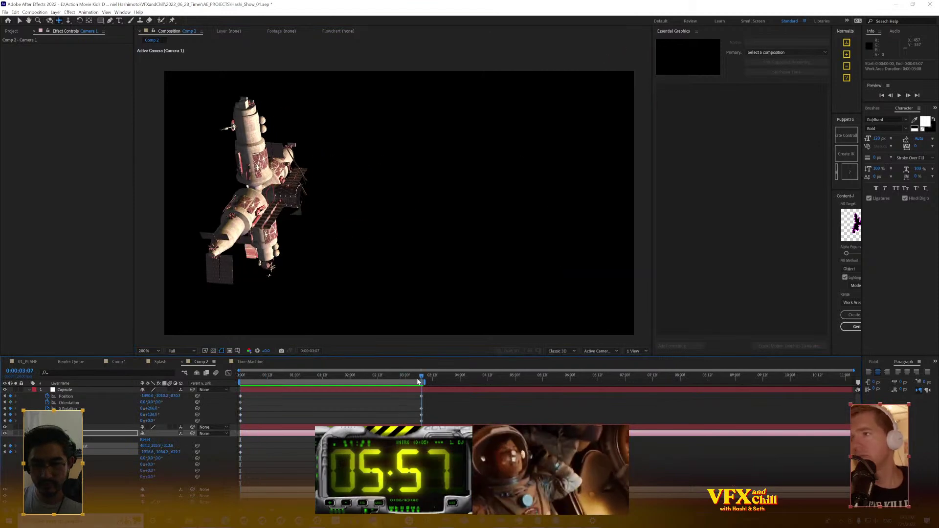
left_click(247, 391)
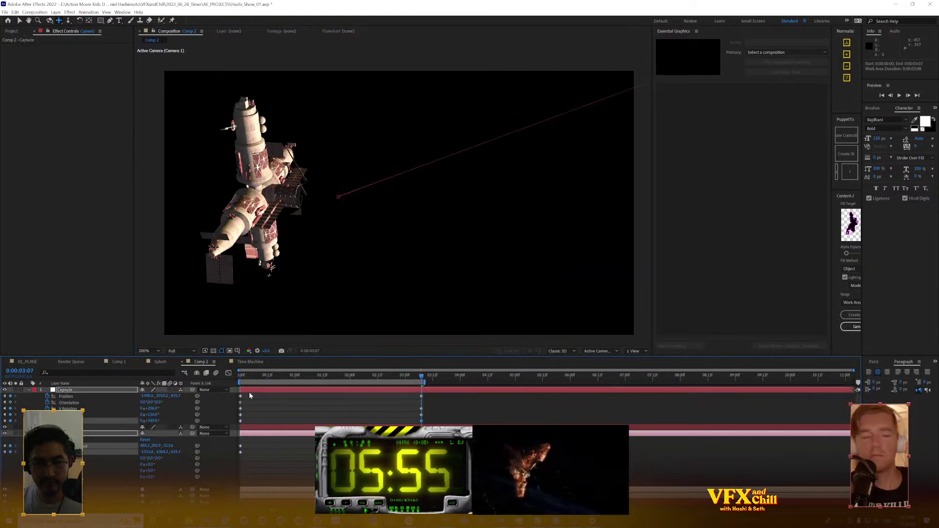
left_click(239, 378)
key("space")
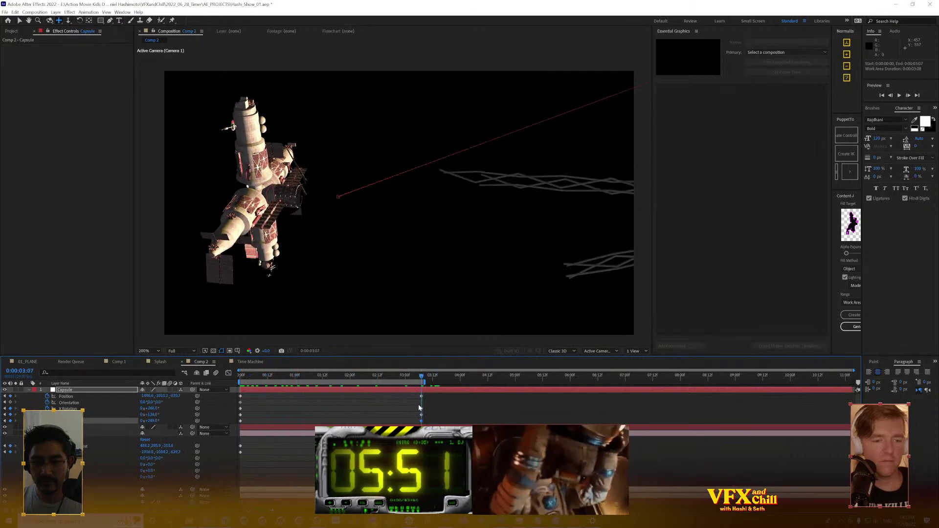
left_click_drag(154, 414, 201, 415)
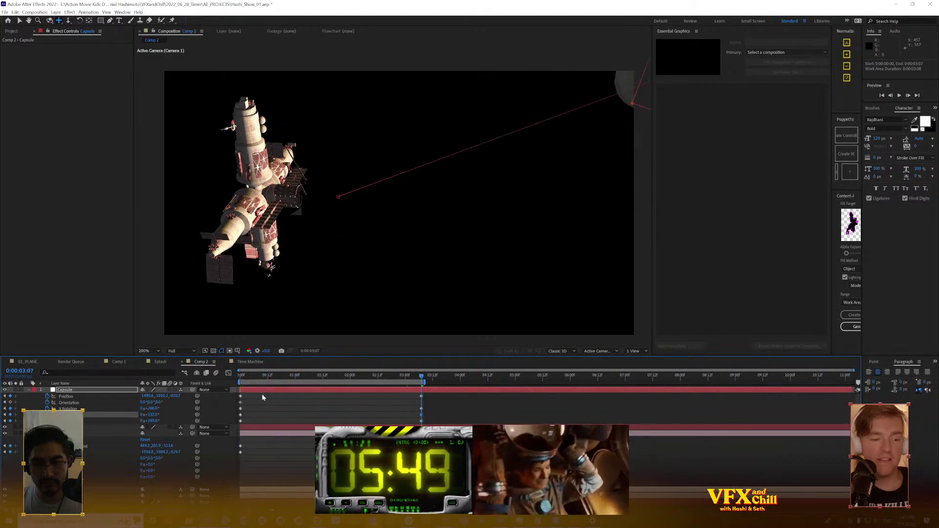
key("space")
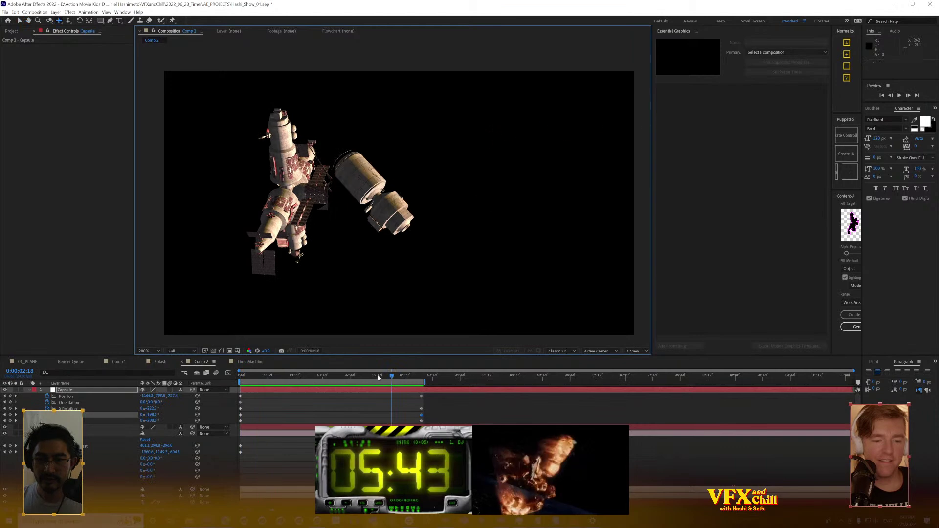
left_click_drag(377, 375, 105, 383)
key("ctrl+s")
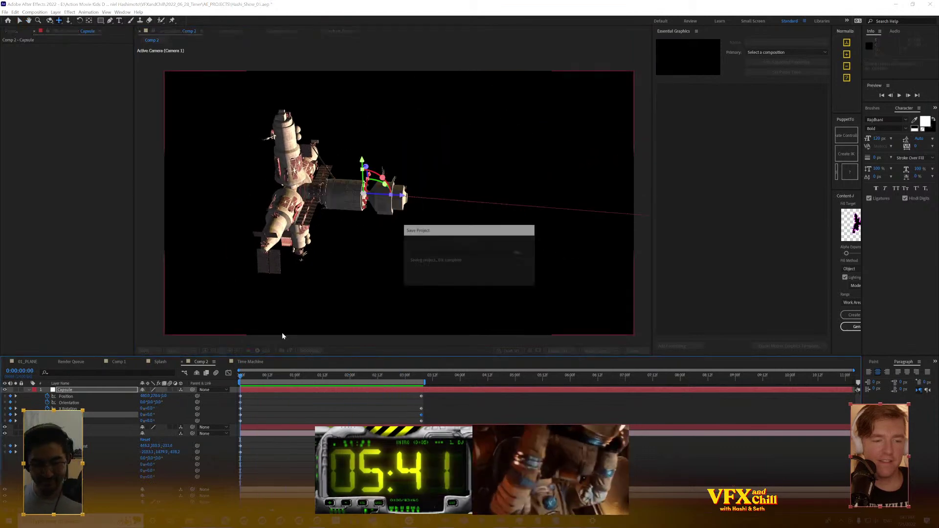
Collapse the Capsule null and Camera 1 properties, and duplicate the Capsule layer that carries the Element effect
left_click(28, 390)
left_click(28, 402)
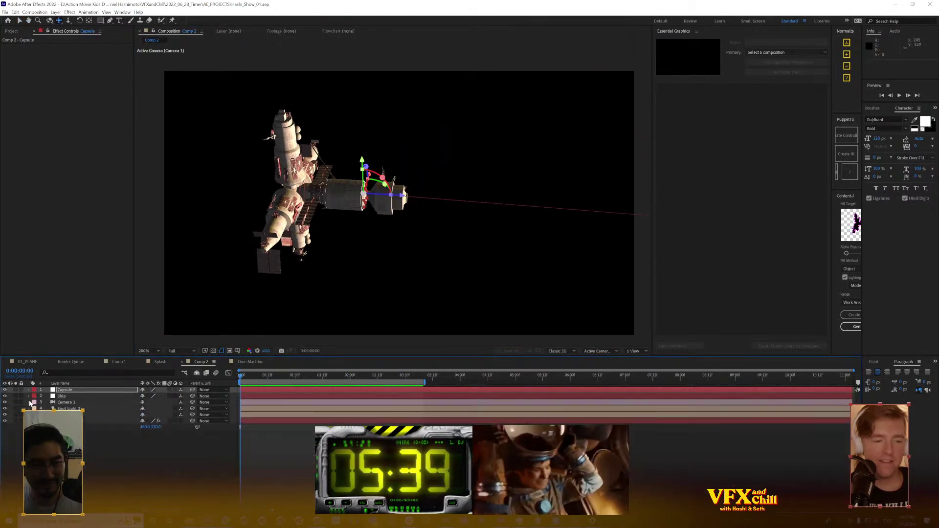
left_click(92, 453)
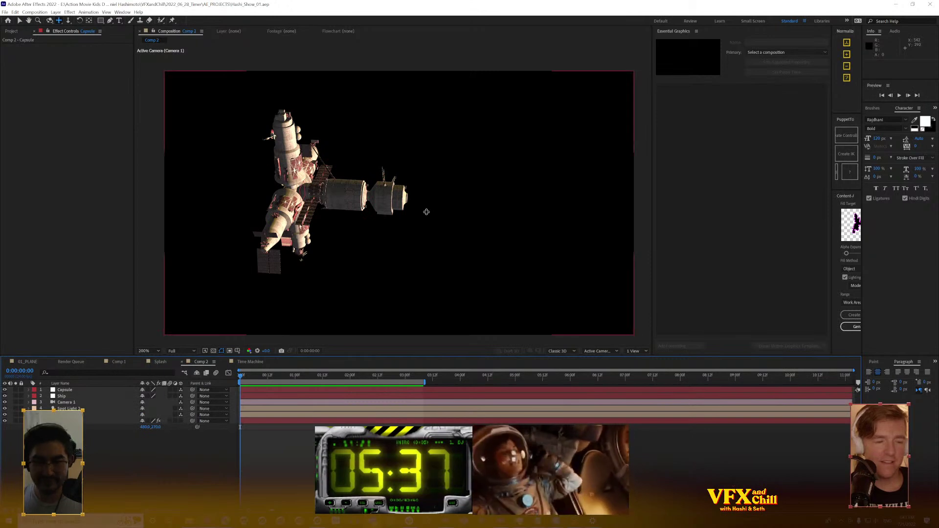
left_click(70, 421)
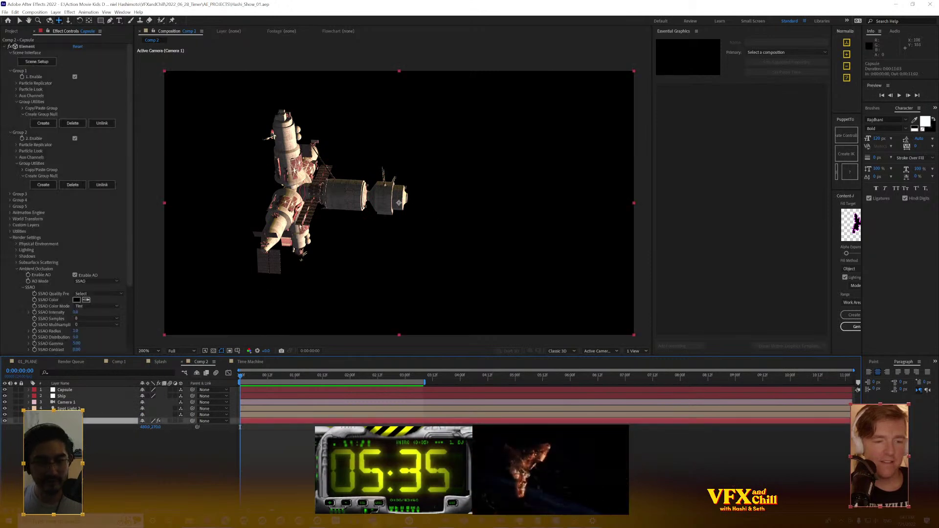
key("ctrl+d")
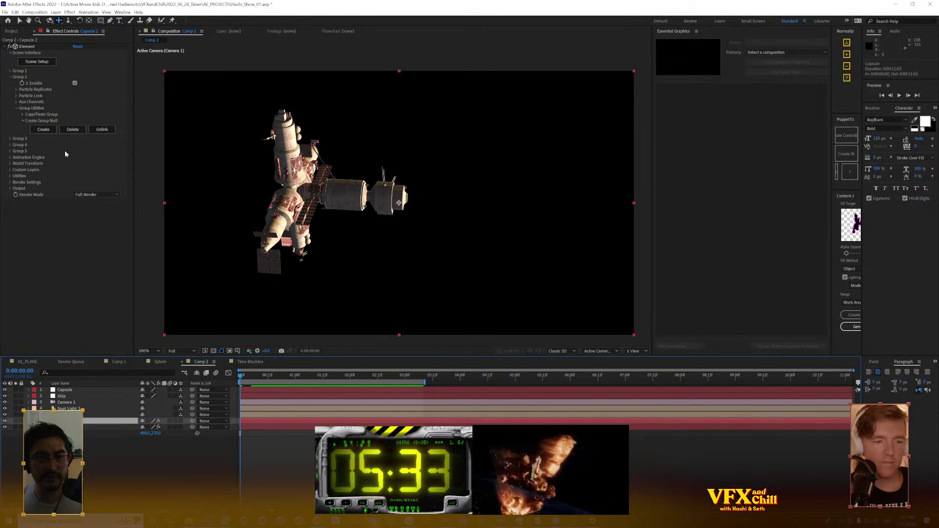
Disable Element's Group 1 on Capsule 2 and Group 2 on the original Capsule layer, check the animation, and save the project
left_click(9, 71)
left_click(76, 77)
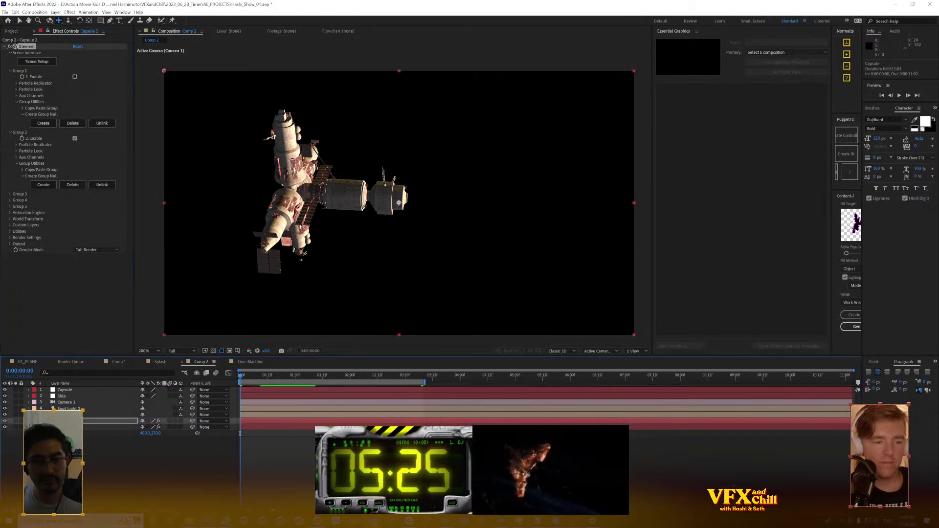
left_click(110, 427)
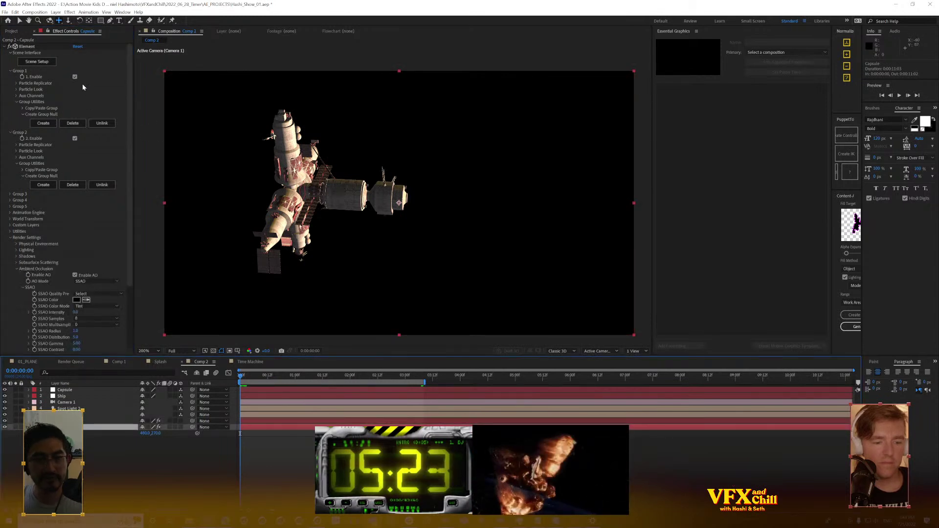
left_click(75, 139)
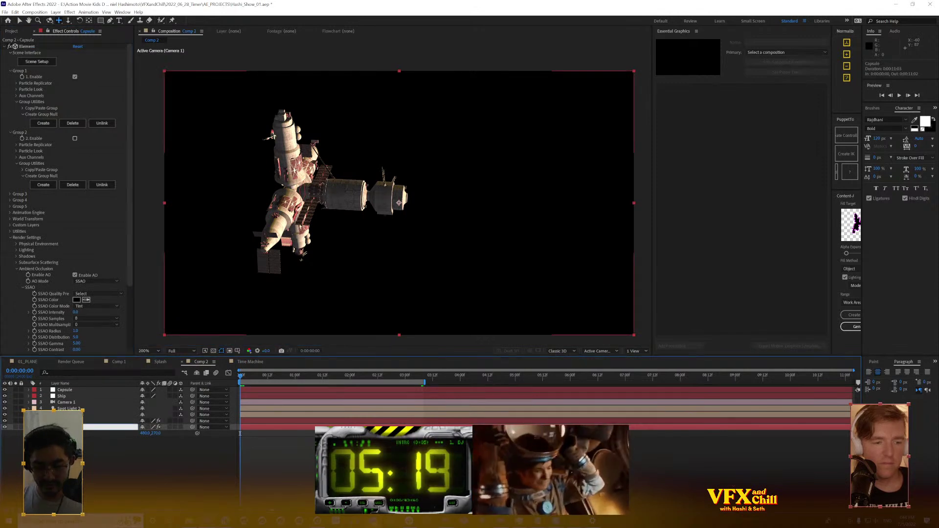
left_click(83, 420)
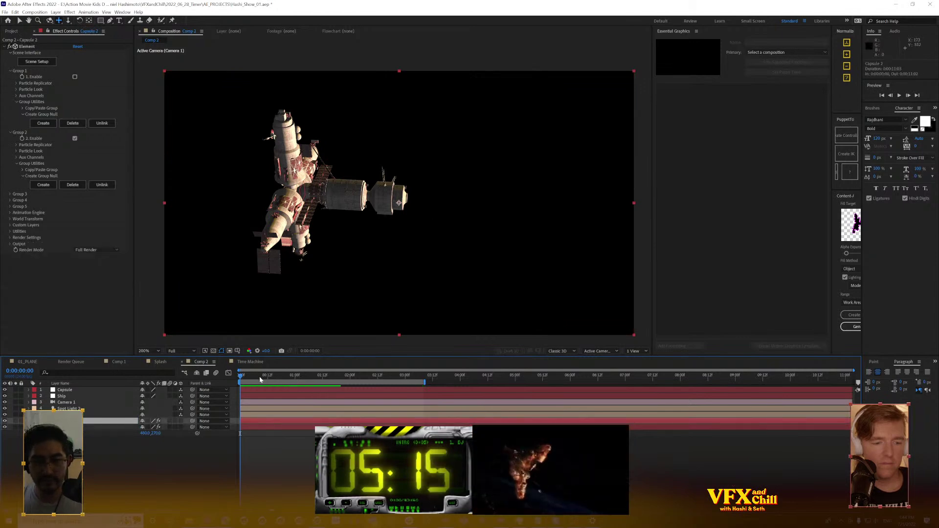
left_click_drag(261, 380, 230, 400)
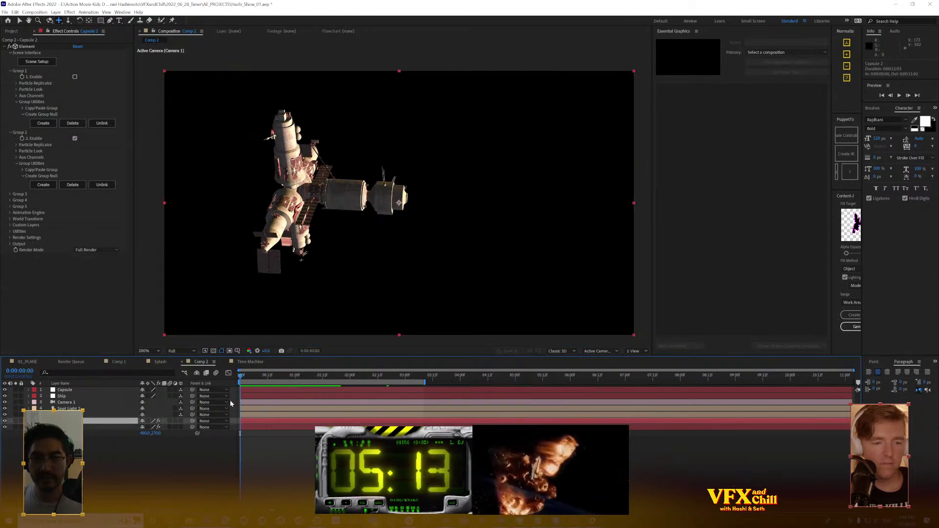
key("space")
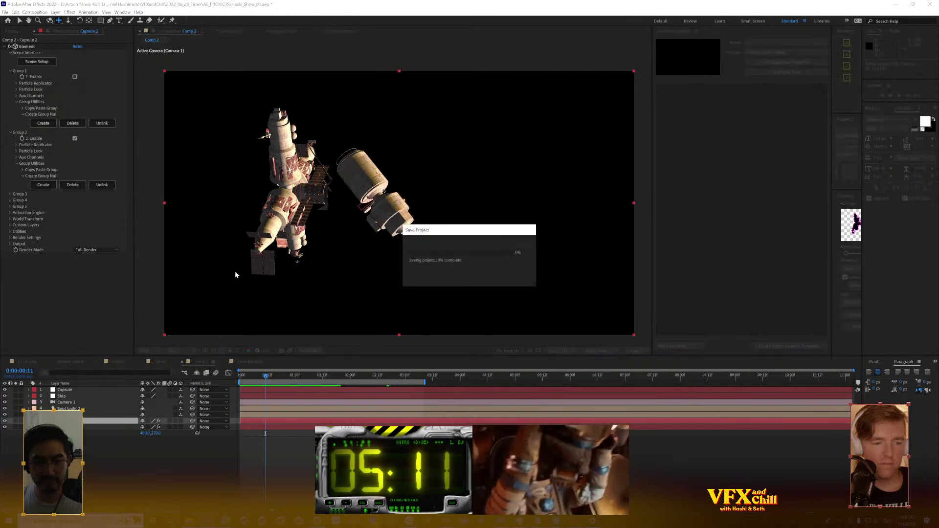
left_click(55, 13)
mouse_move(61, 20)
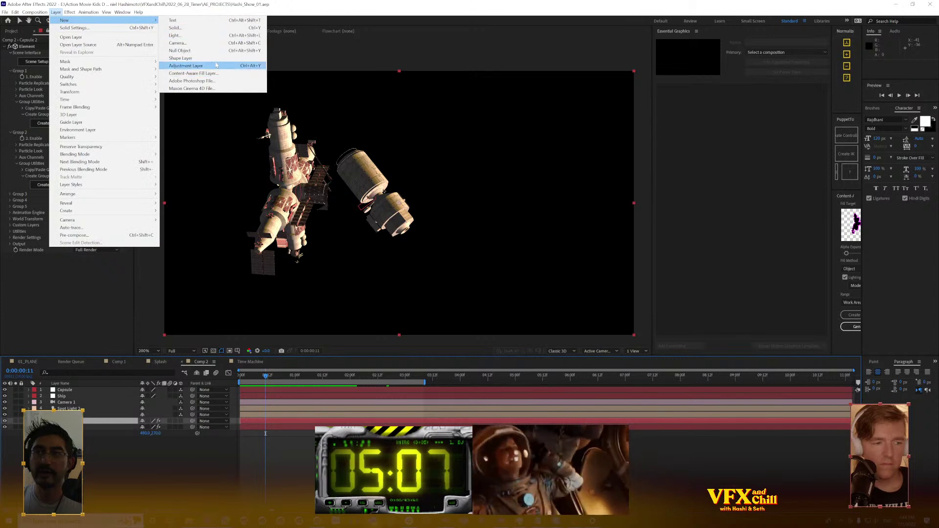
left_click(230, 11)
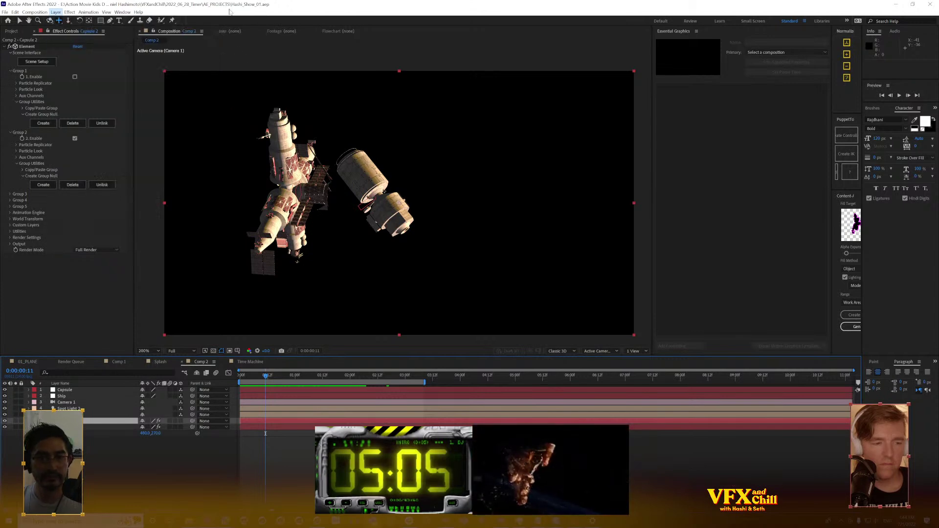
left_click(87, 426, "shift")
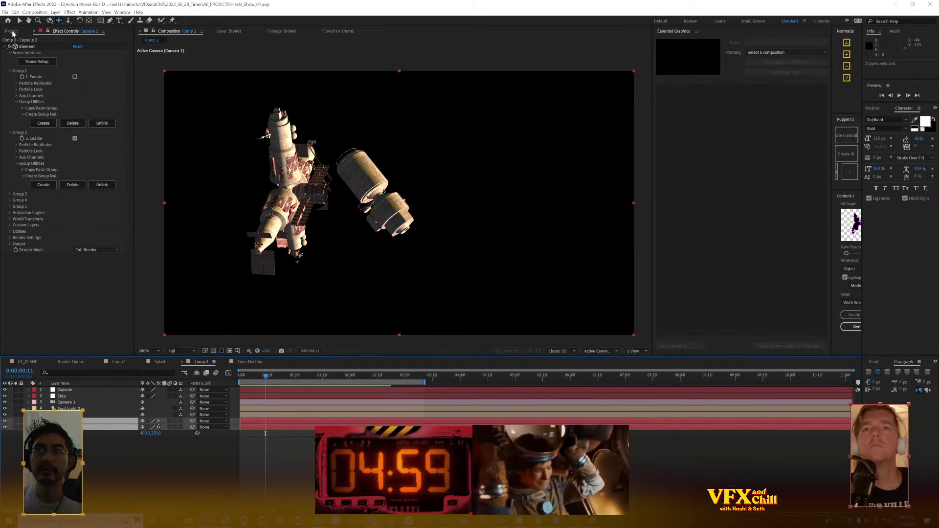
left_click(103, 449)
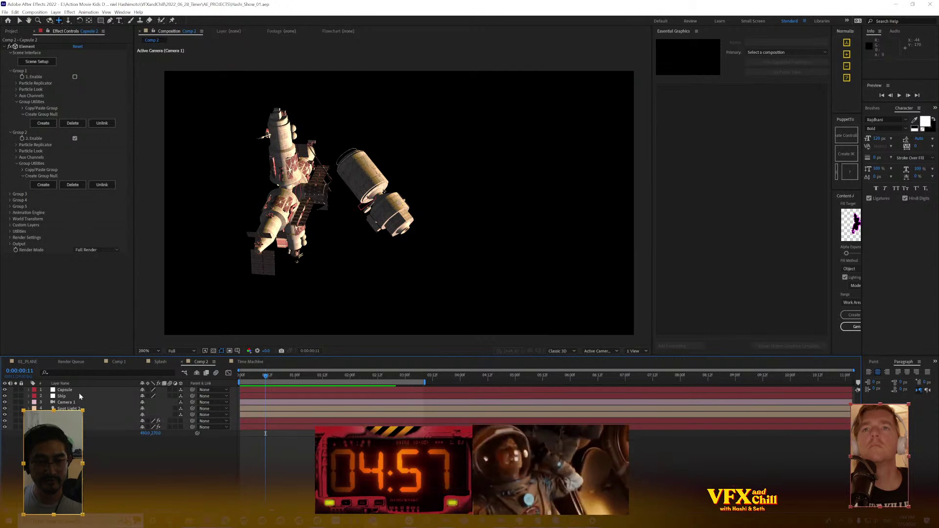
Create an adjustment layer above all the layers and apply the uni.Point Zoom effect to it
left_click(56, 12)
mouse_move(73, 19)
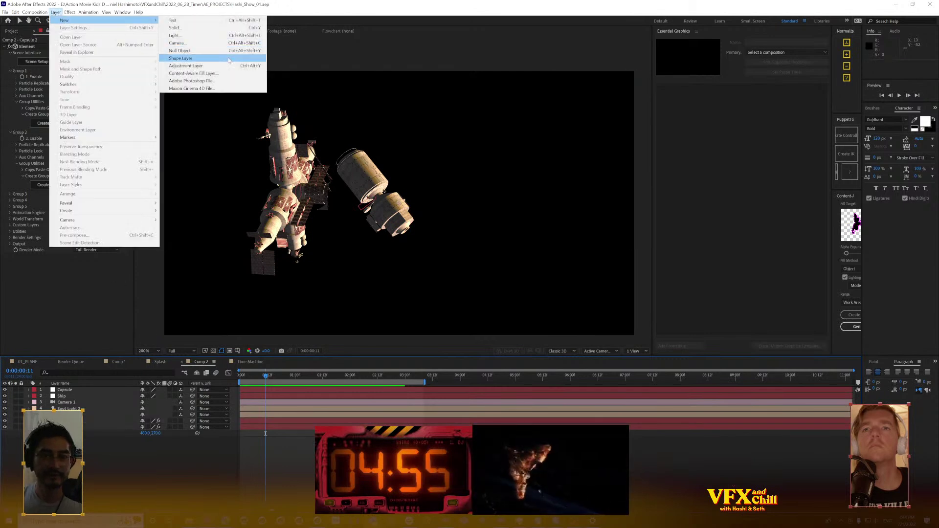
left_click(210, 65)
key("ctrl+space")
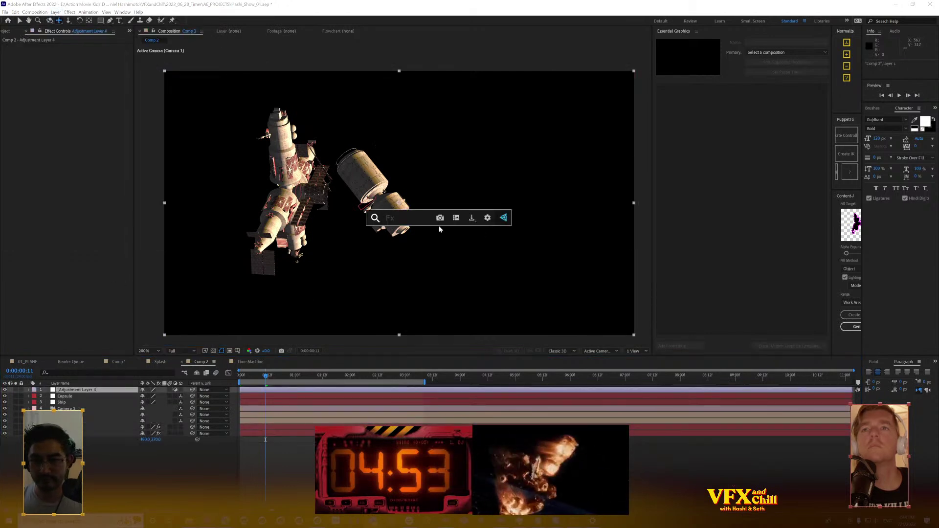
type("p")
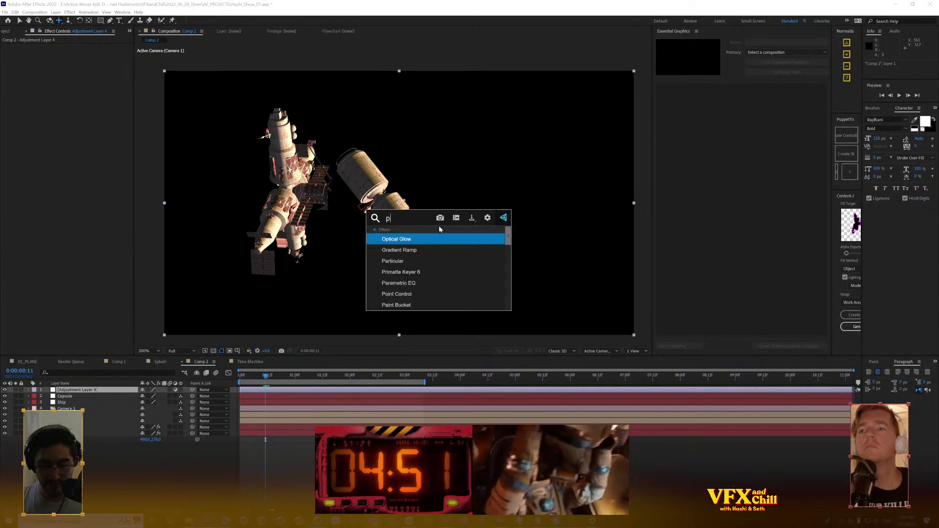
type("oin")
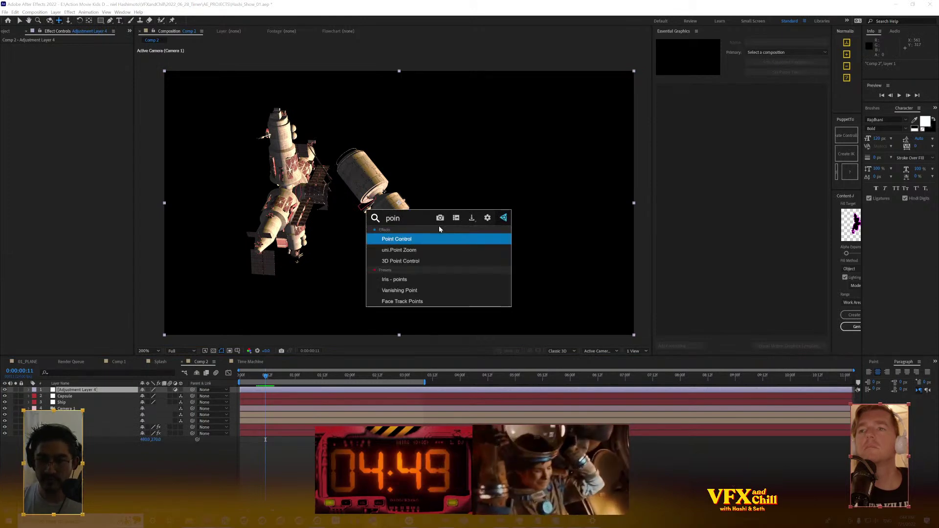
key("Down")
key("Return")
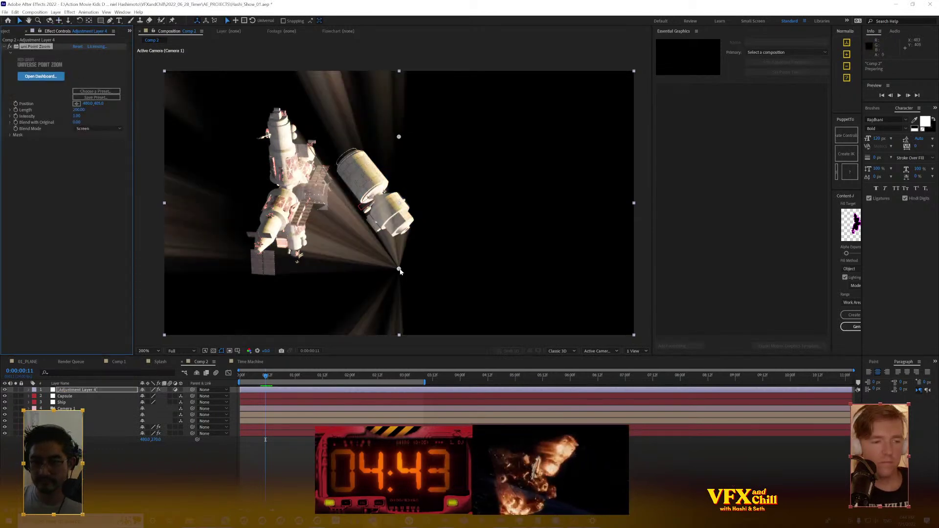
Place the Point Zoom centre beyond the frame's upper-left corner, shorten the ray length, and preview the rays from the first frame
left_click_drag(400, 272, 126, 41)
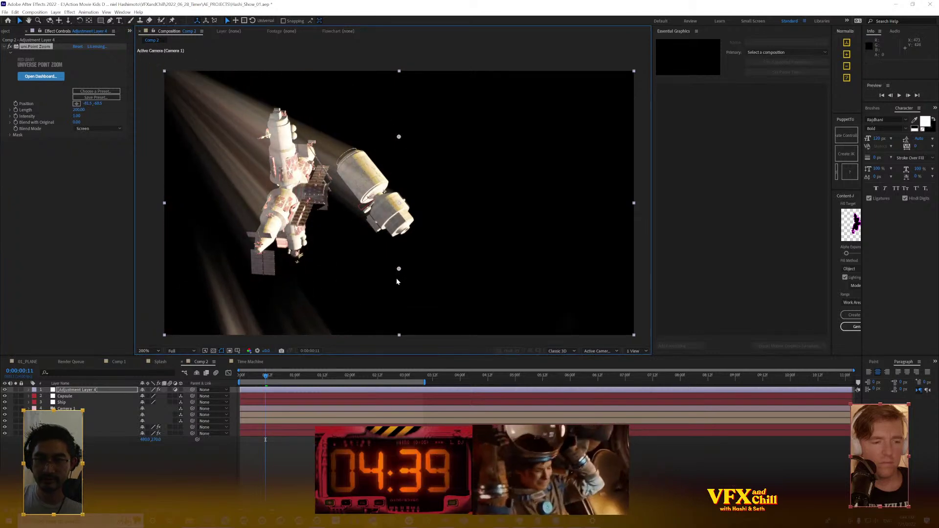
left_click_drag(398, 272, 450, 274)
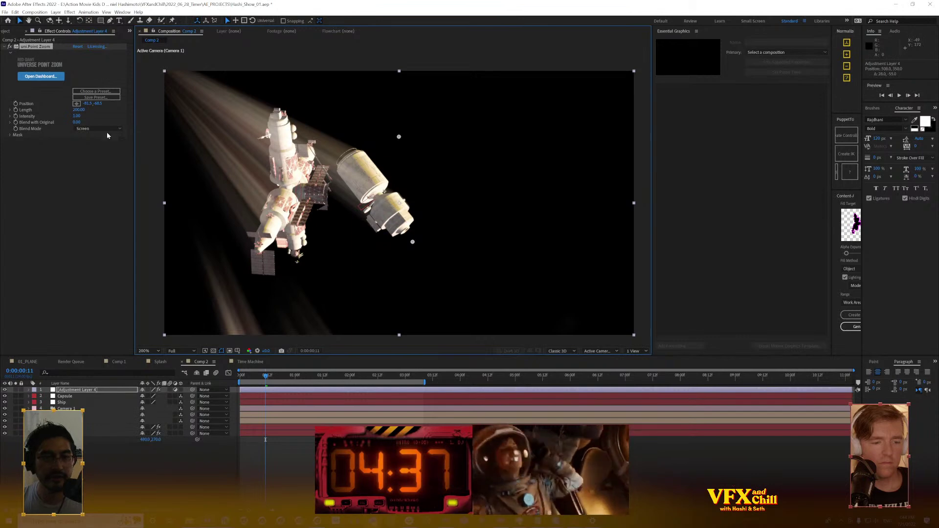
left_click_drag(78, 109, 34, 122)
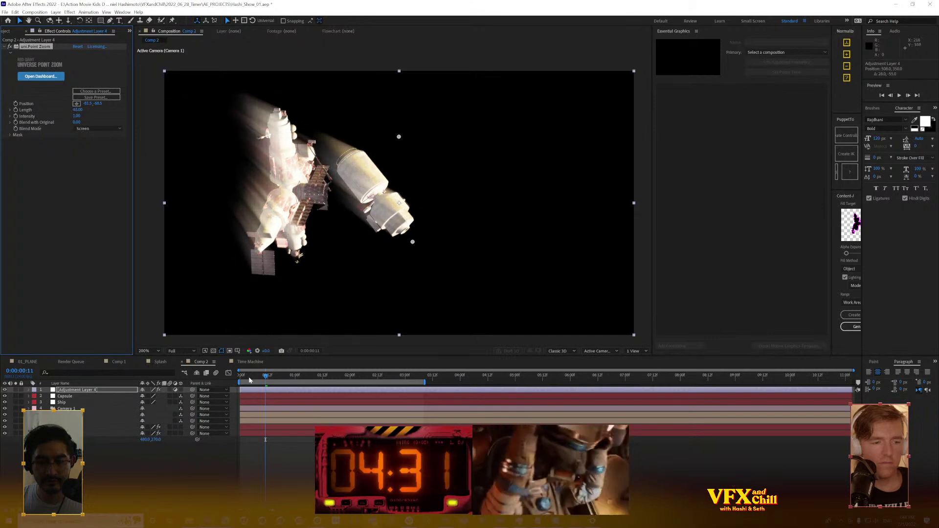
key("space")
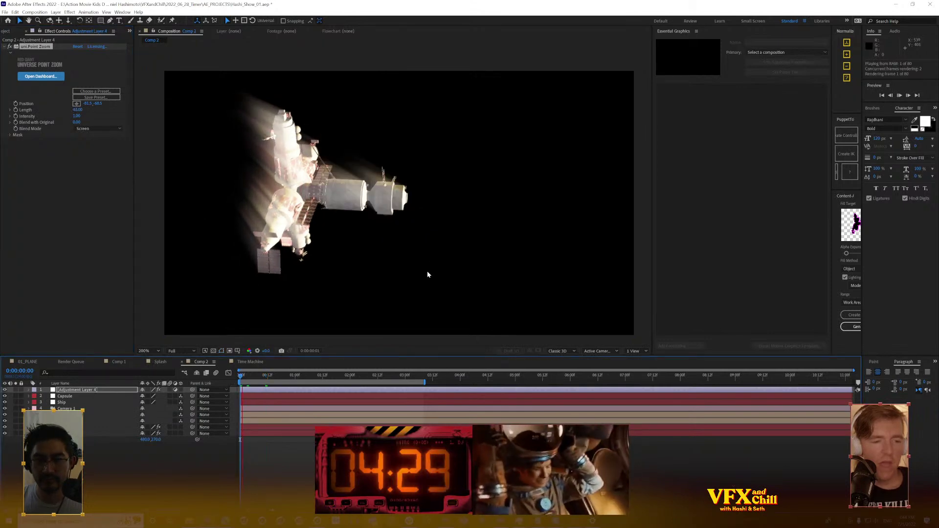
key("space")
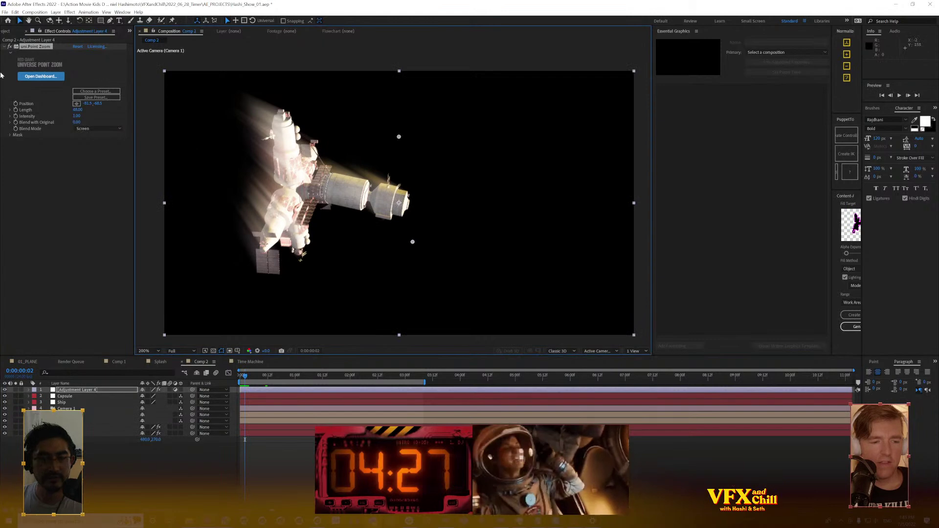
Select the Point Zoom effect on the adjustment layer, switch to the Capsule 2 layer, and save the project
left_click(33, 46)
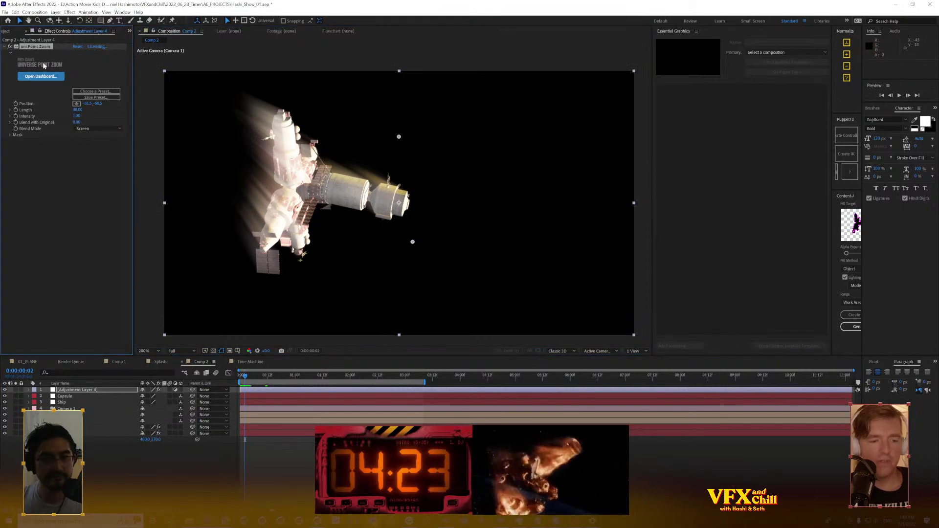
left_click(52, 323)
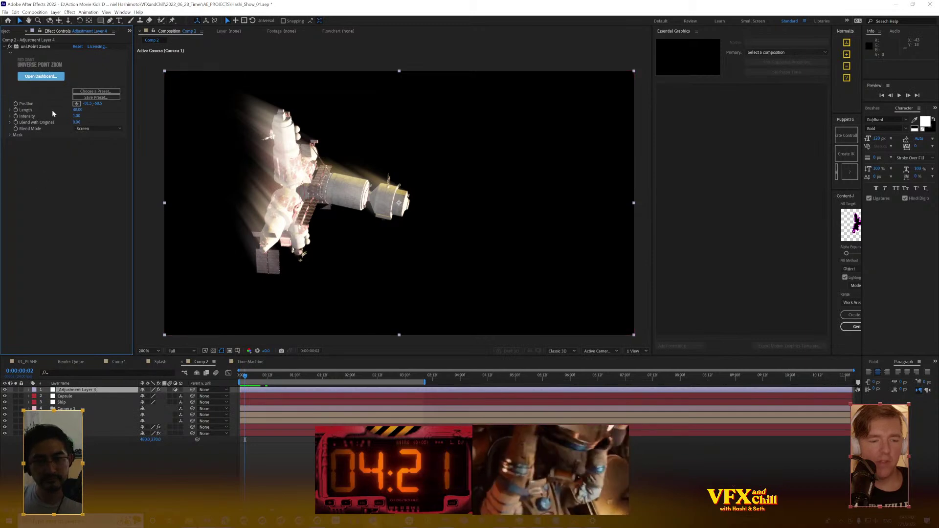
left_click(31, 47)
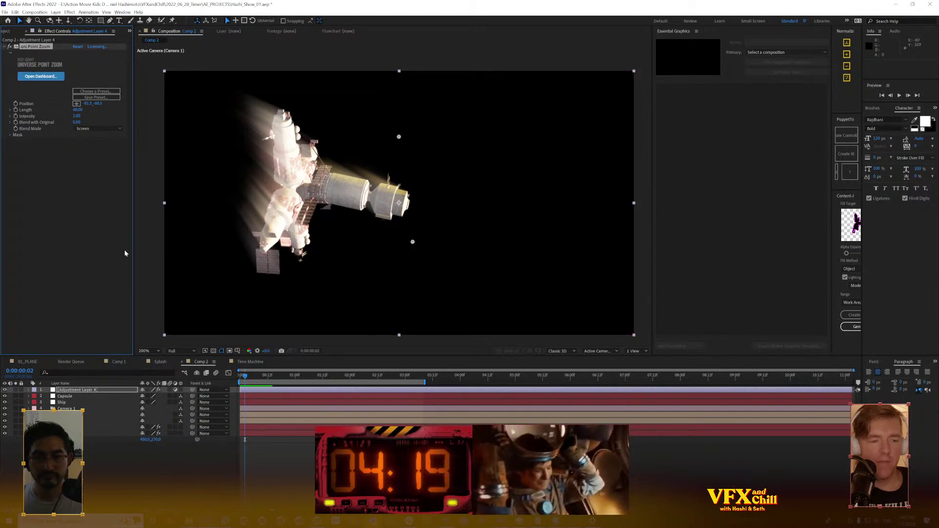
left_click(108, 427)
key("ctrl+s")
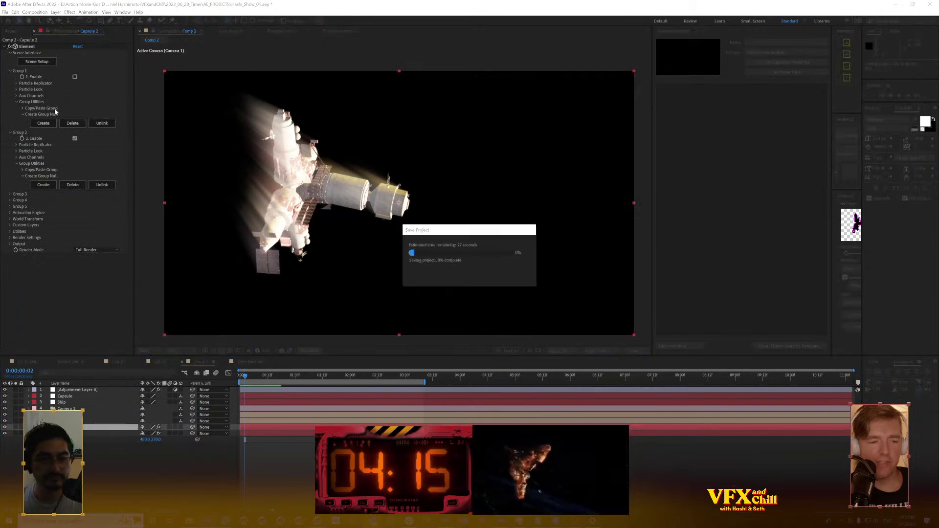
left_click(83, 391)
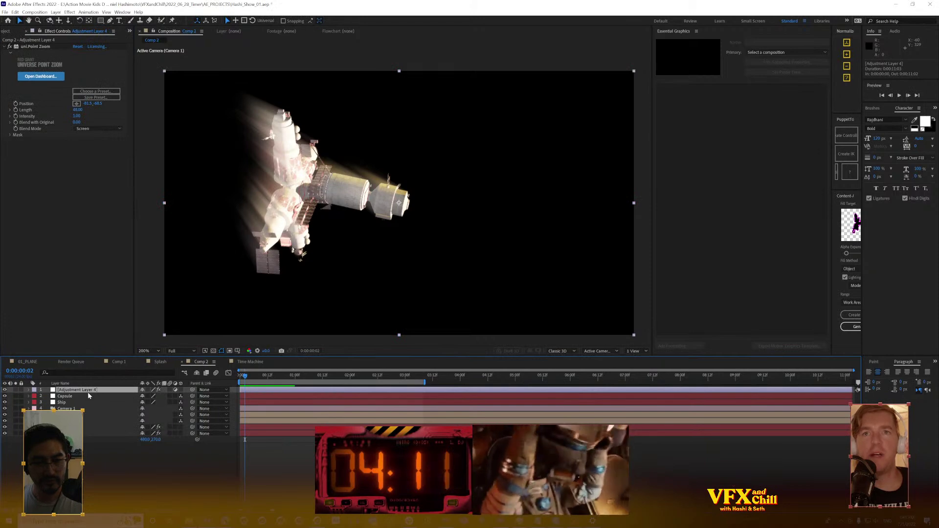
key("Delete")
left_click(98, 421)
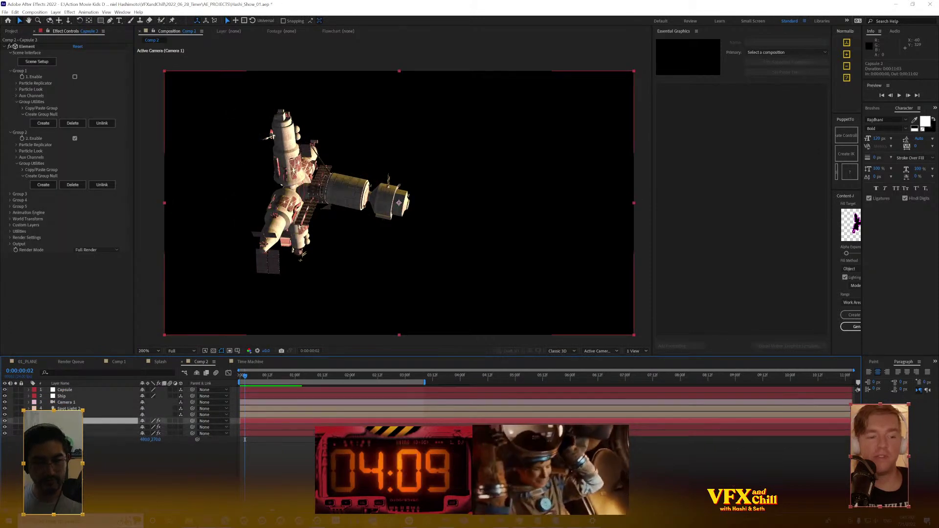
key("ctrl+d")
mouse_move(98, 421)
left_mouse_down()
mouse_move(88, 407)
mouse_move(89, 423)
left_mouse_up()
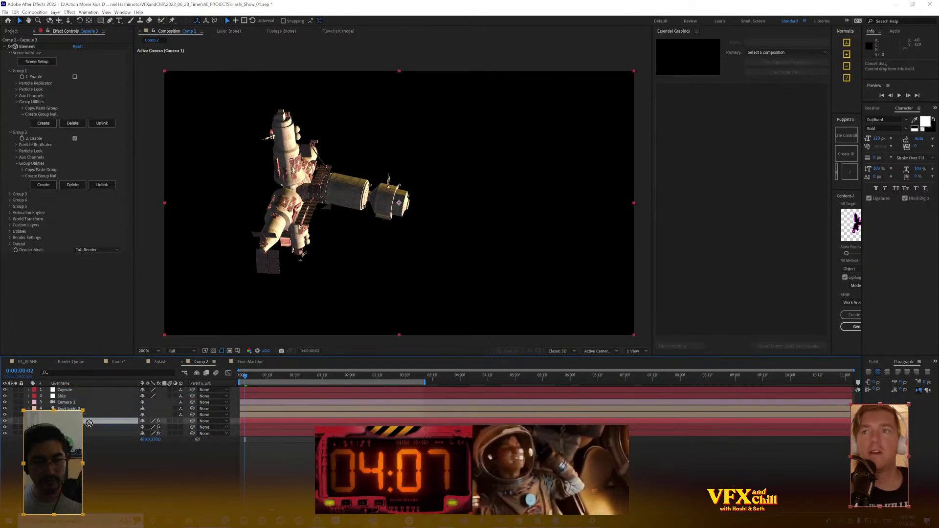
left_click(71, 391)
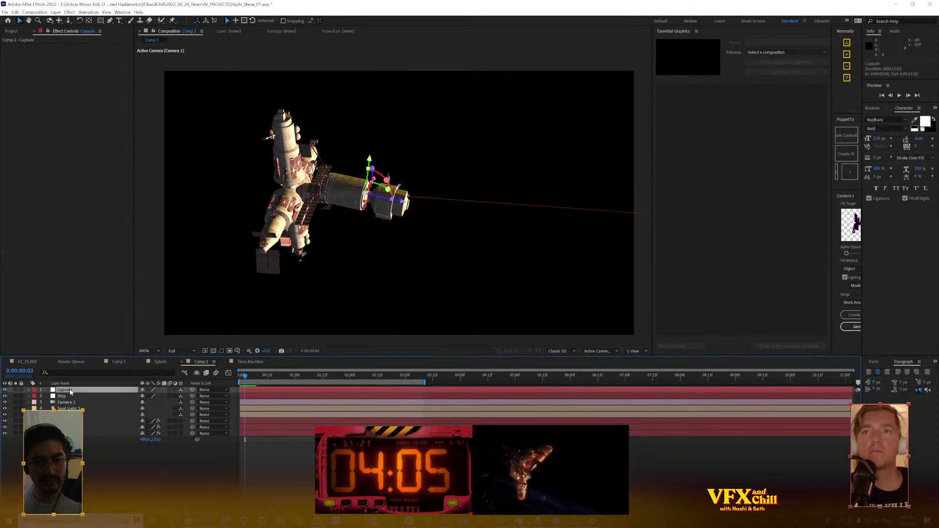
left_click(87, 448)
key("ctrl+v")
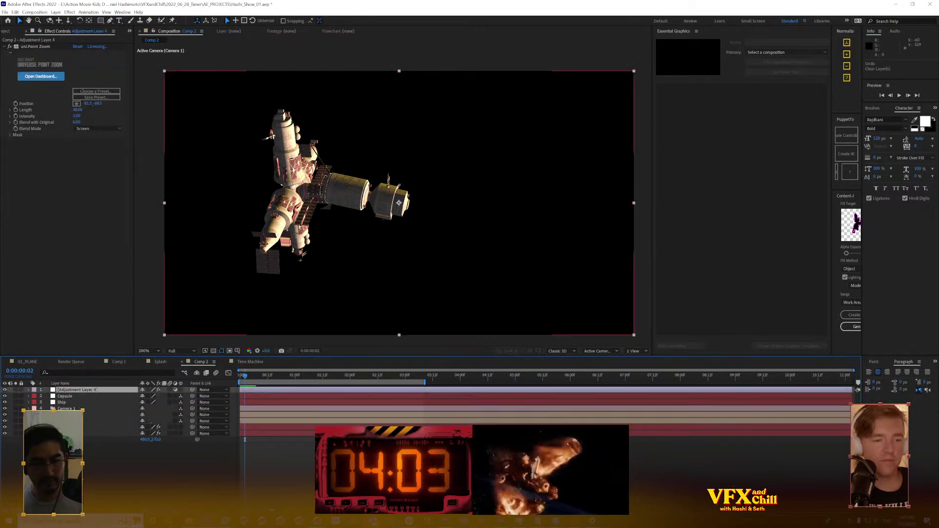
Enable Group 2 in the Station layer's Element effect and duplicate the layer
left_click(90, 422)
left_click(90, 427)
left_click(32, 47)
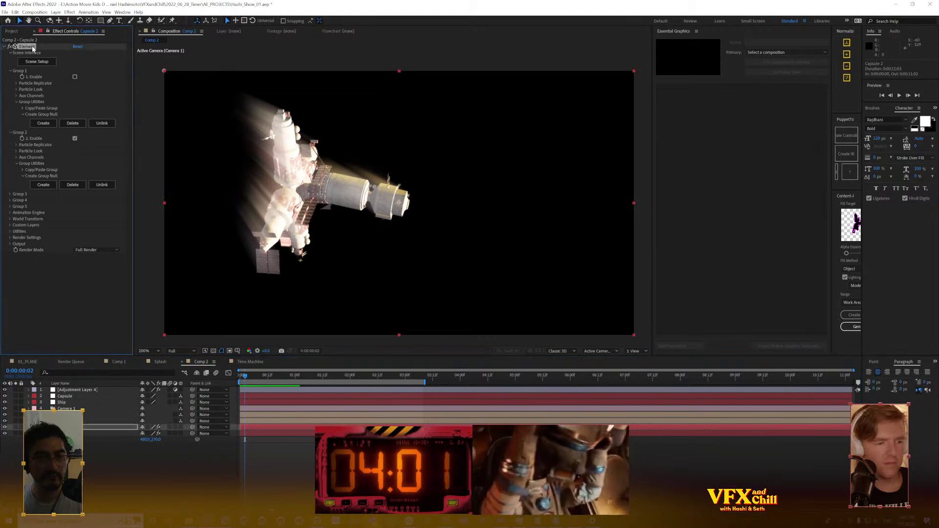
left_click(7, 434)
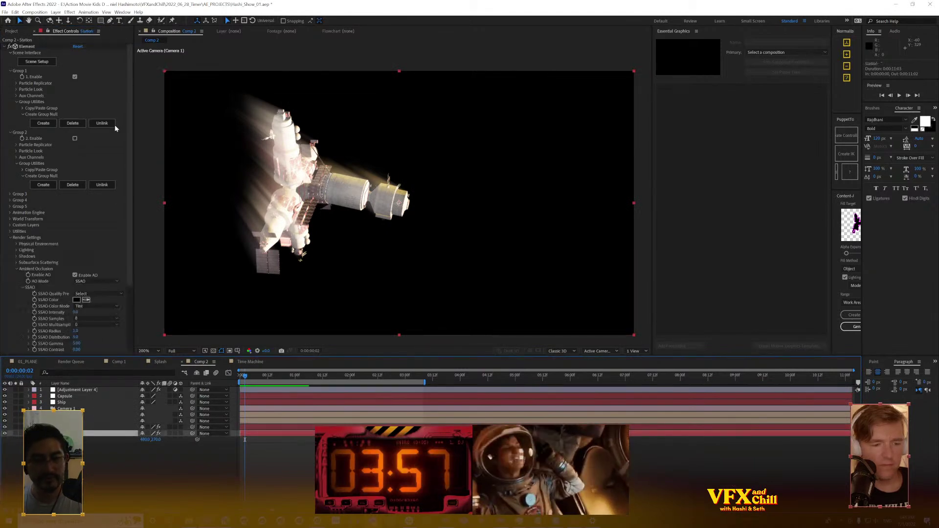
left_click(75, 138)
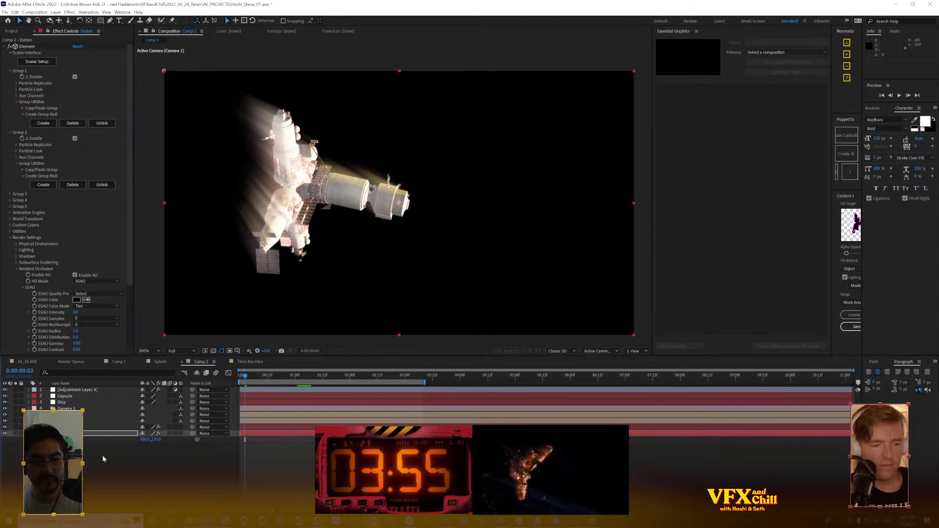
left_click(88, 434)
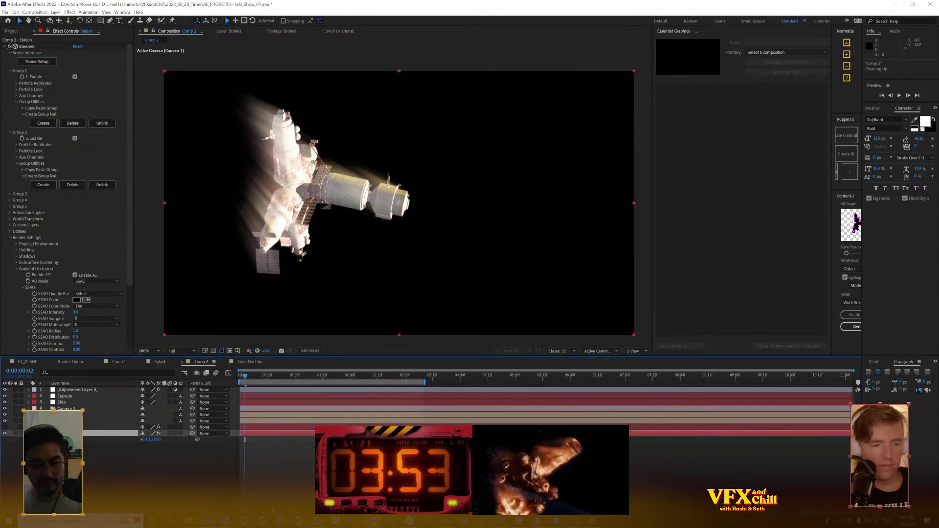
key("ctrl+d")
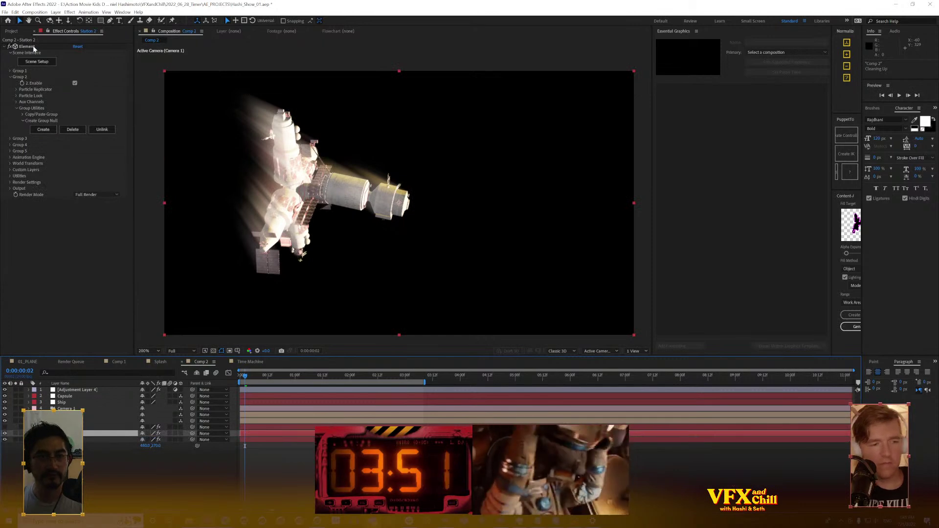
Remove the Point Zoom effect from the adjustment layer and solo the duplicated Station 2 layer
left_click(76, 390)
left_click(43, 48)
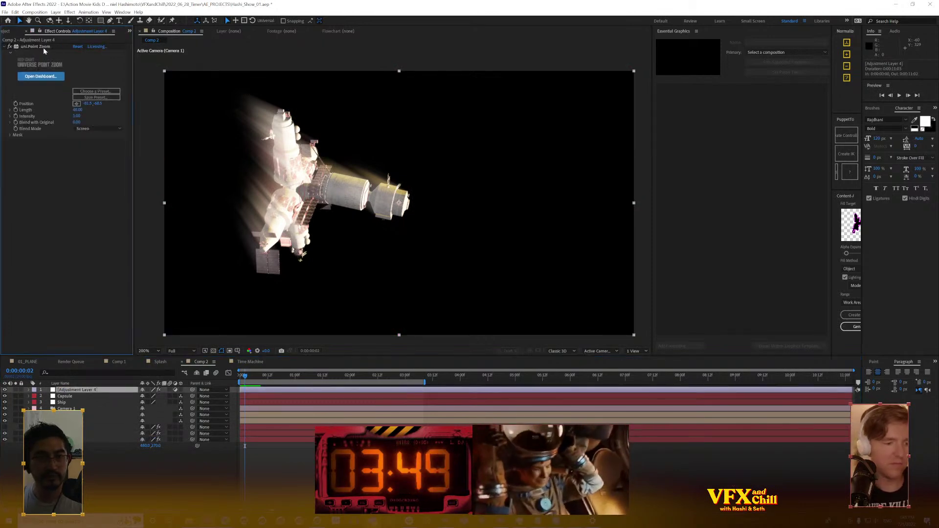
key("Delete")
left_click(15, 439)
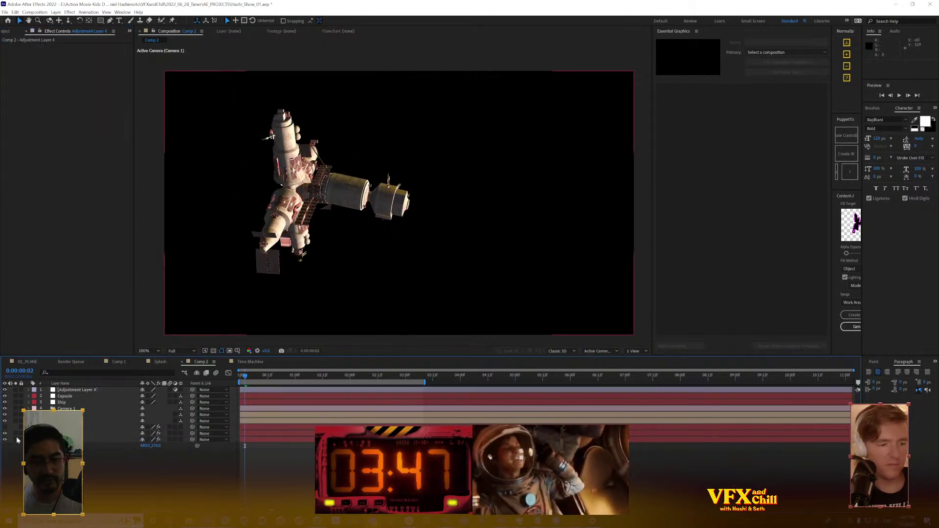
left_click(65, 439)
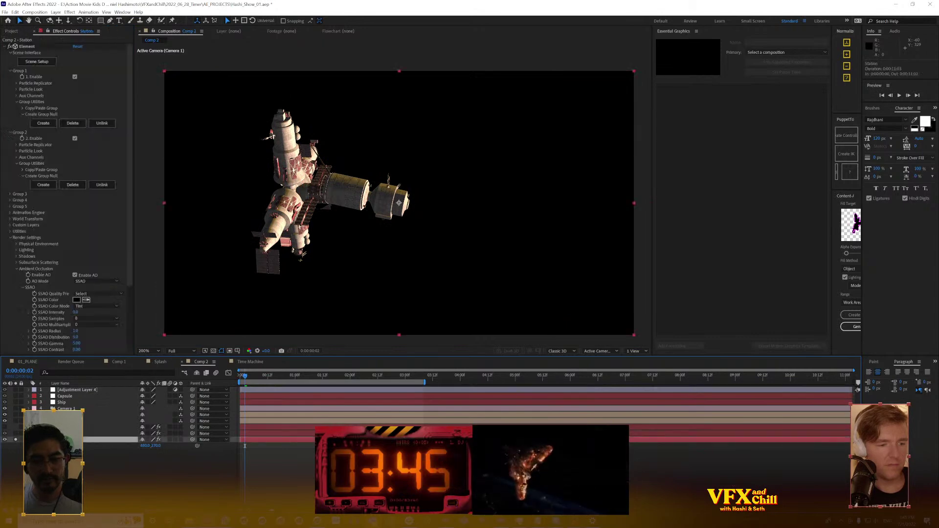
left_click(15, 433)
left_click(65, 433)
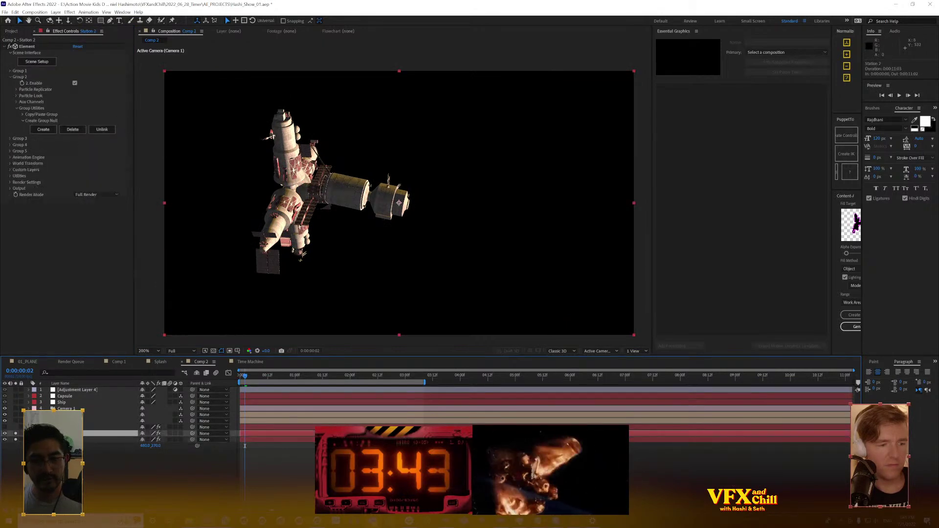
Apply the Extract keying effect to Station 2, raise its Black Point to 173, and check the highlights at 0:00:01:21
right_click(56, 262)
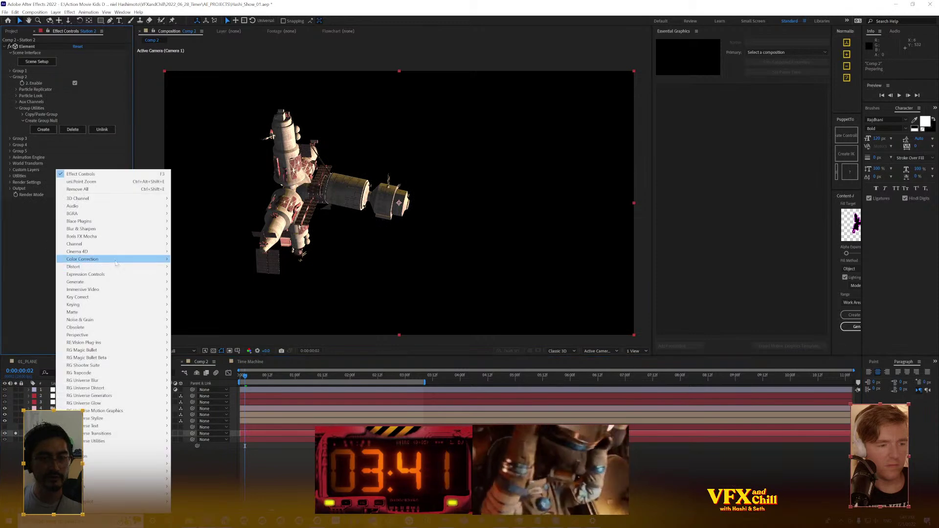
mouse_move(138, 307)
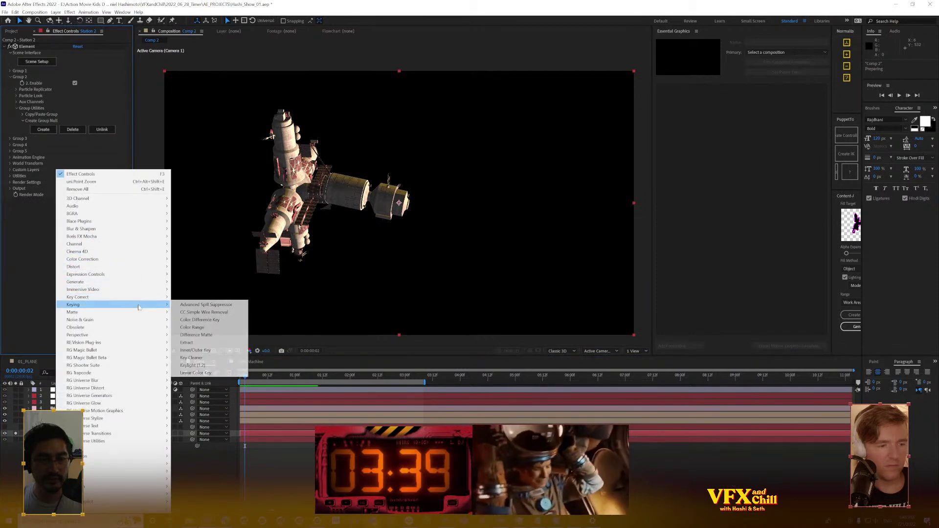
left_click(240, 343)
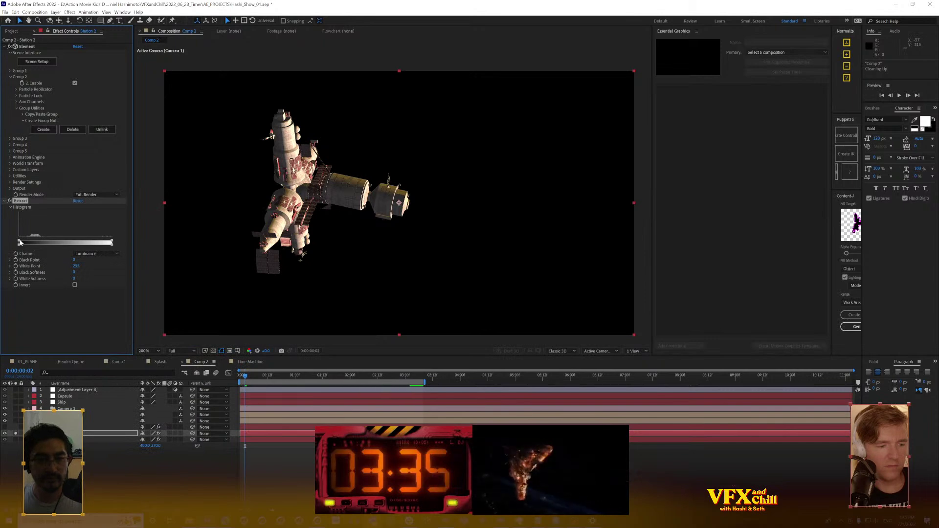
left_click_drag(32, 242, 81, 243)
left_click_drag(243, 378, 344, 392)
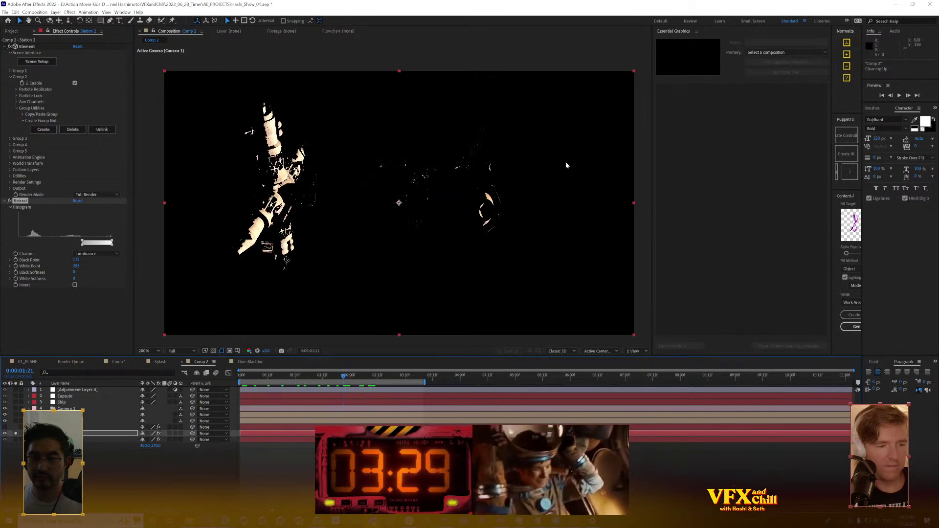
Reveal Spot Light 1's position and shift the light so it illuminates the end faces of the detached capsule
left_click(95, 423)
key("p")
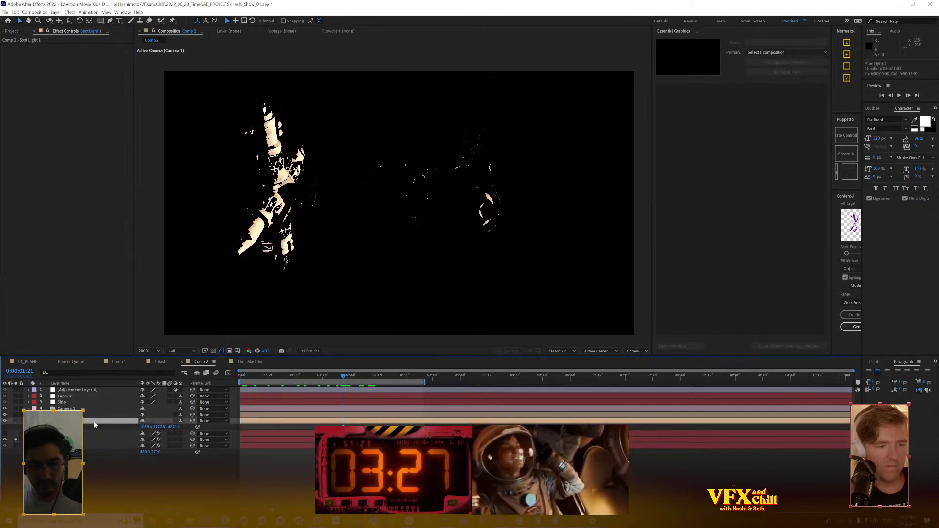
left_click_drag(157, 429, 189, 430)
key("ctrl+z")
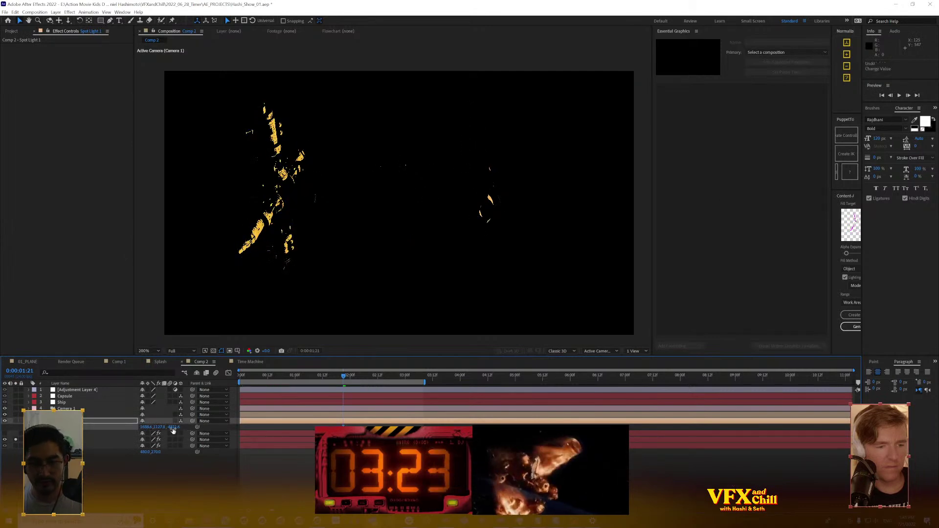
mouse_move(152, 434)
left_mouse_down()
mouse_move(161, 427)
mouse_move(149, 427)
left_mouse_up()
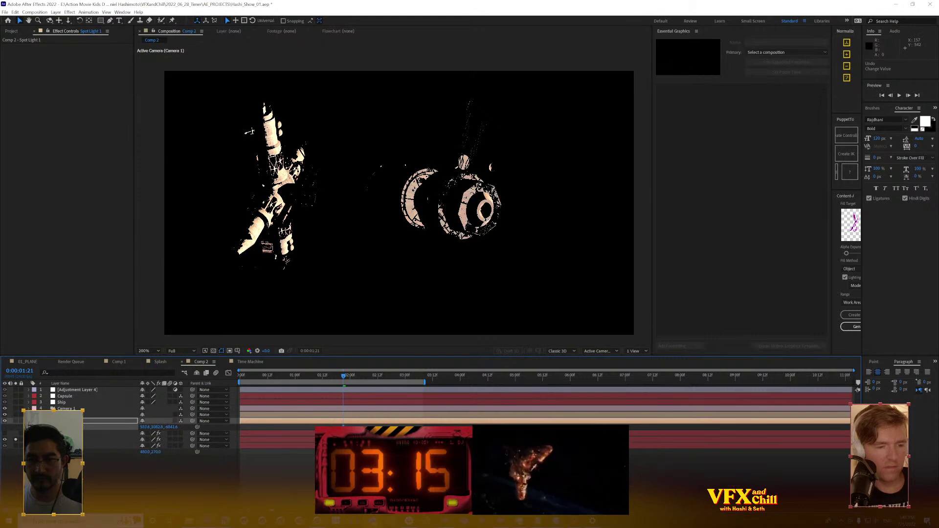
Lower Spot Light 1's X position and play the animation to check how the extracted highlights fall on the station
left_click_drag(144, 427, 120, 427)
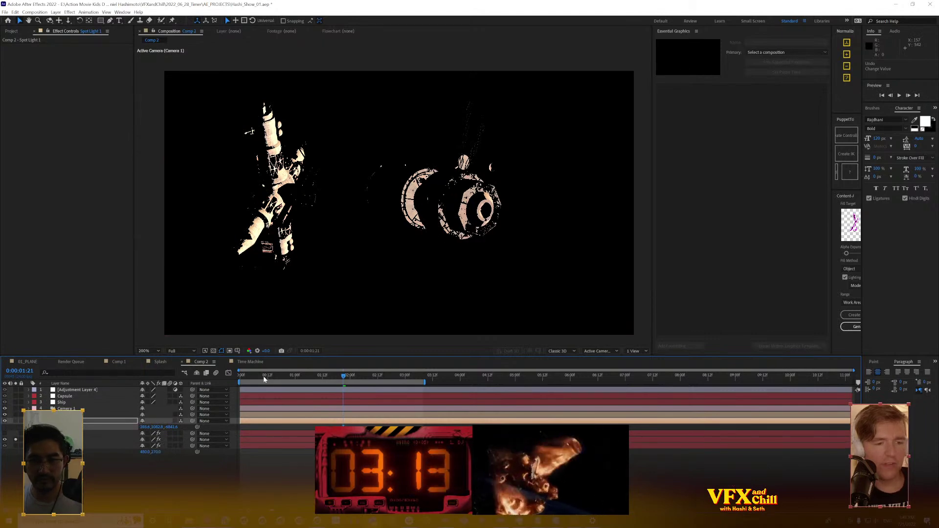
key("space")
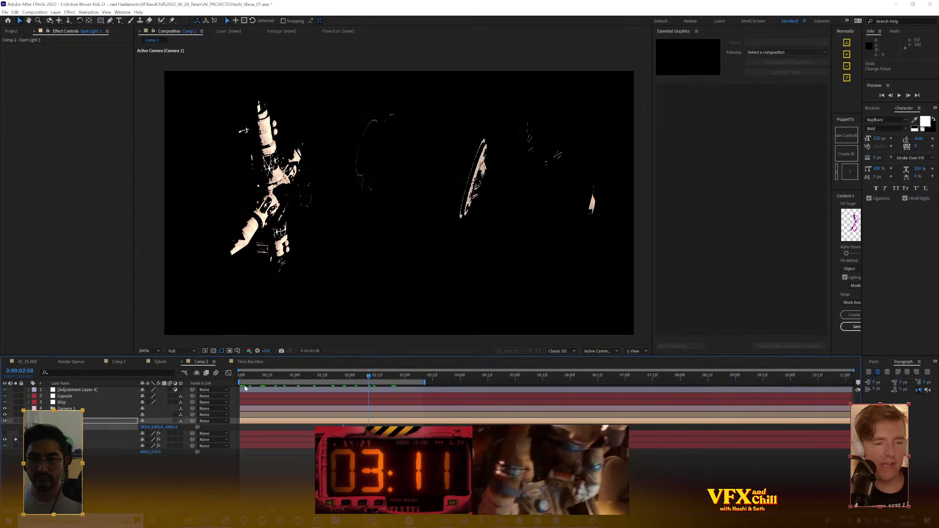
key("space")
Set the Station 2 layer's blending mode to Screen with the original Station layer soloed alongside it
left_click(96, 440)
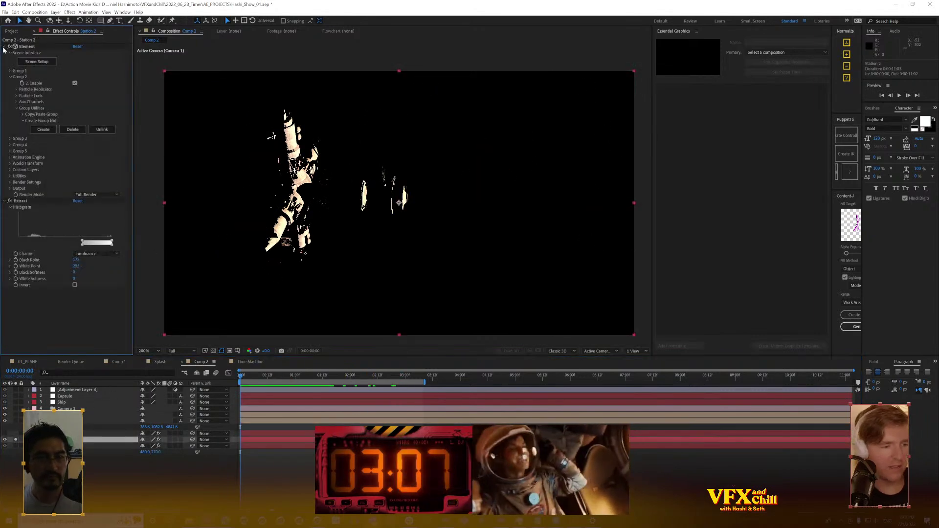
left_click(31, 136)
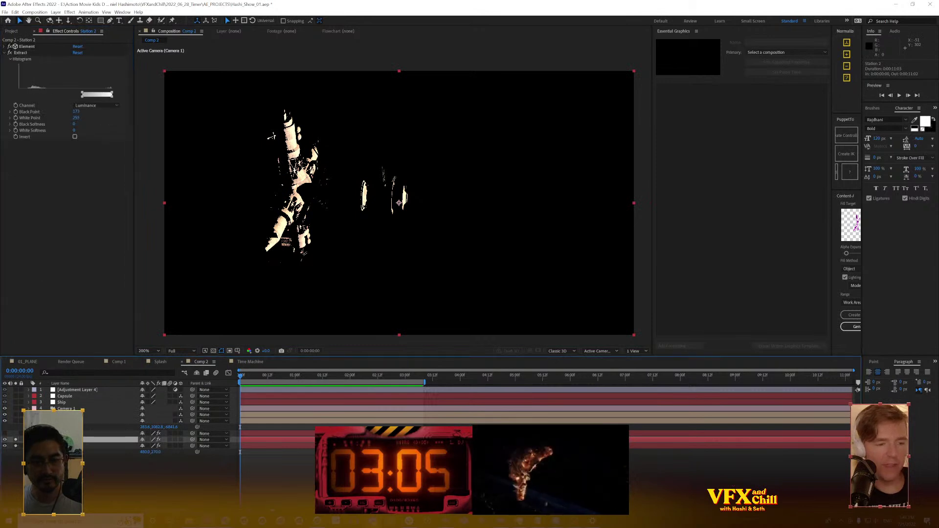
key("ctrl+space")
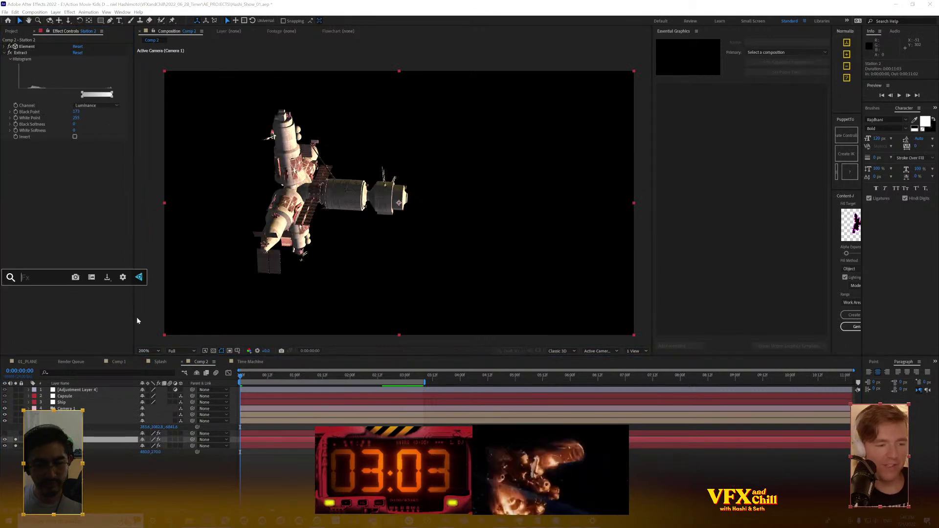
right_click(110, 440)
mouse_move(159, 325)
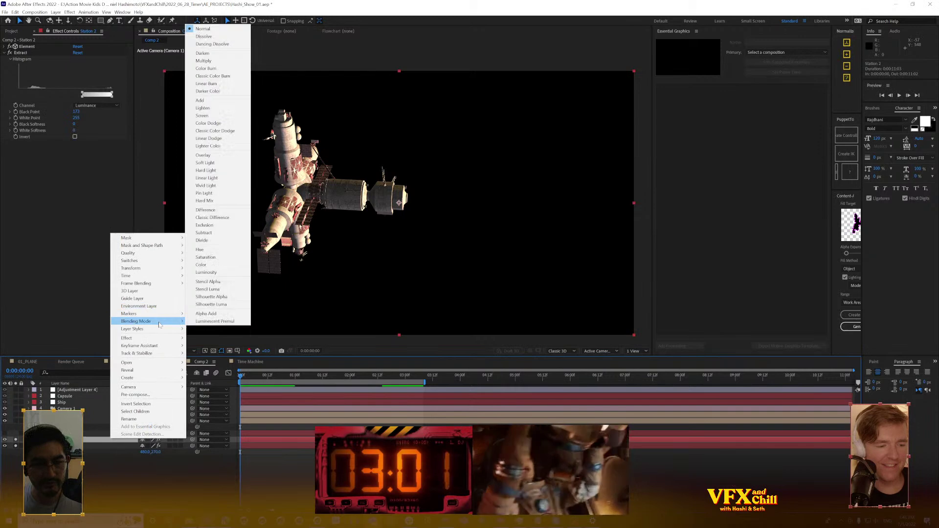
left_click(218, 115)
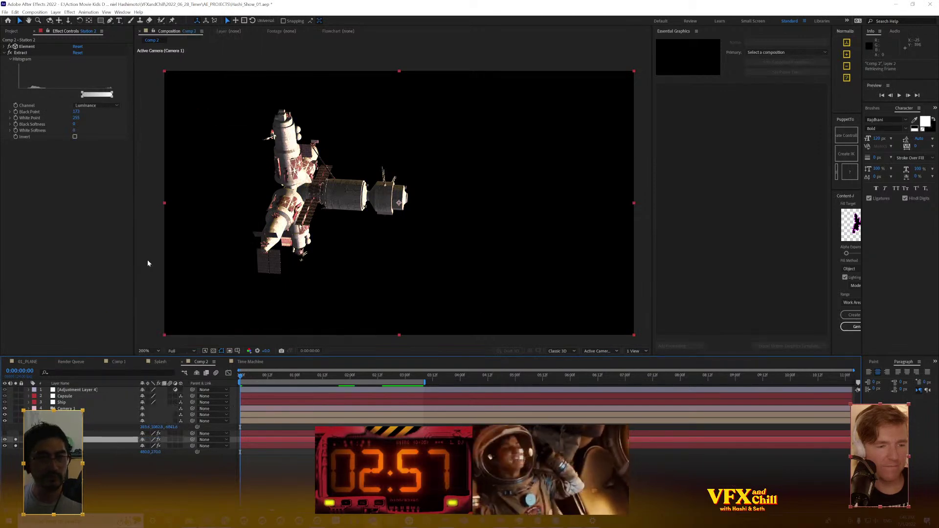
Apply the Point Zoom effect to Station 2 and move its center outside the frame beyond the upper-left corner
key("ctrl+space")
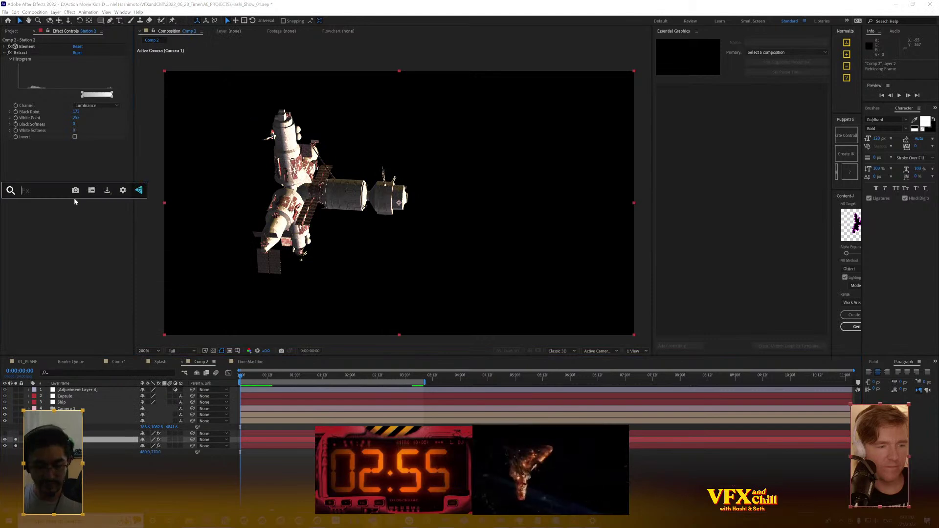
type("po")
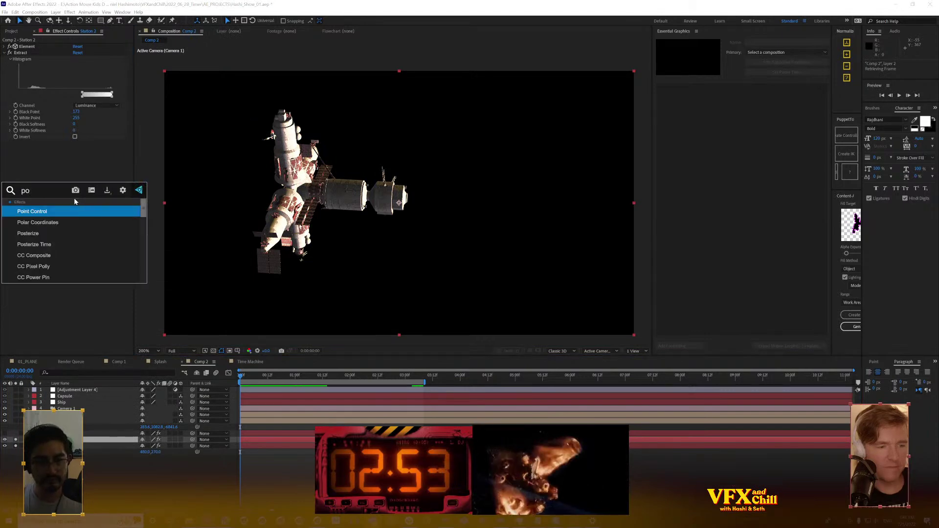
type("in")
key("Down")
key("Return")
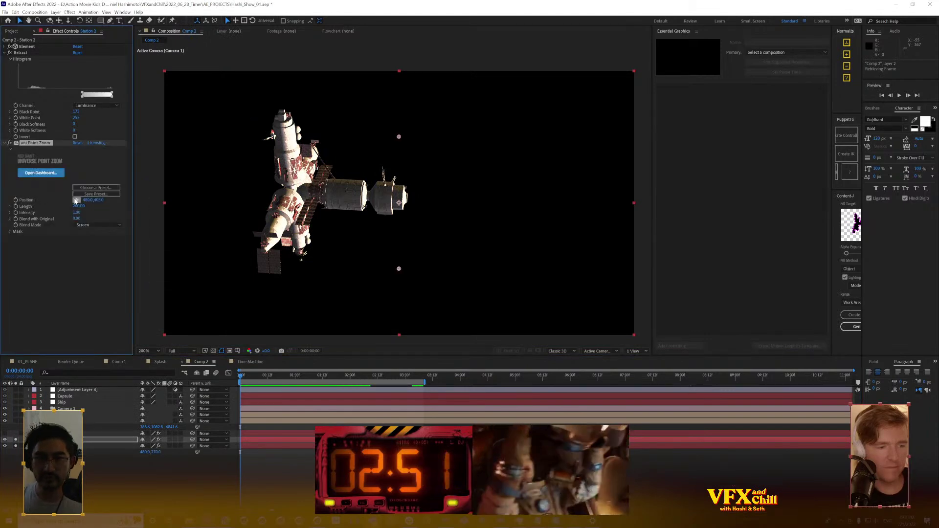
left_click_drag(399, 269, 69, 2)
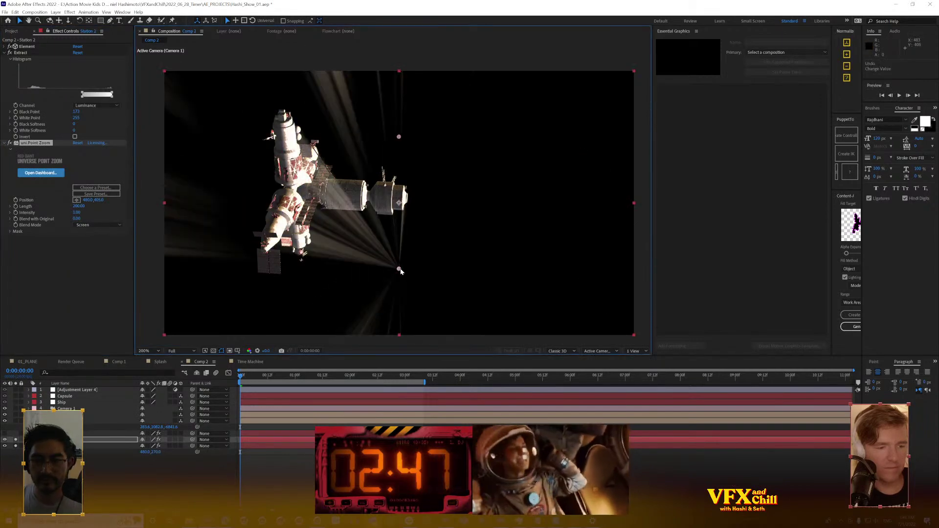
left_click_drag(218, 102, 108, 24)
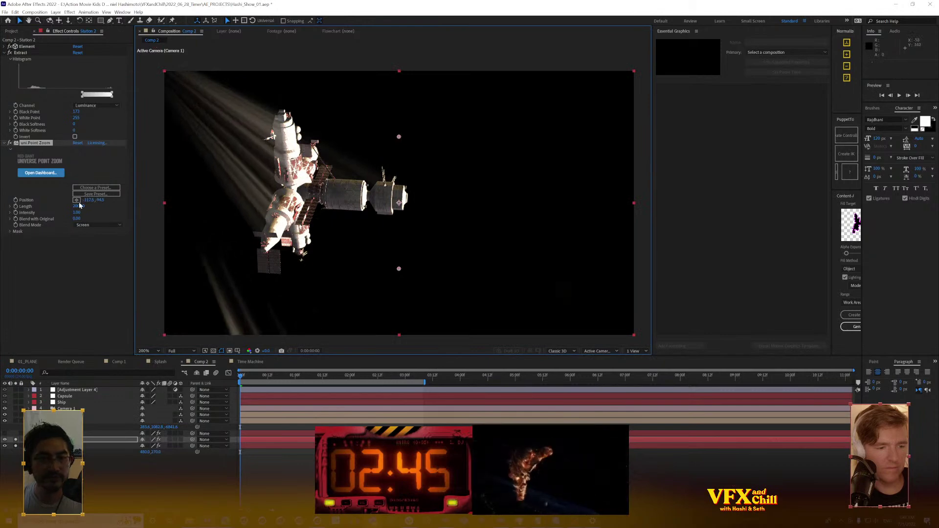
Shorten the Point Zoom rays to a Length of 49 and reduce their Intensity to about 0.83
left_click_drag(78, 206, 42, 226)
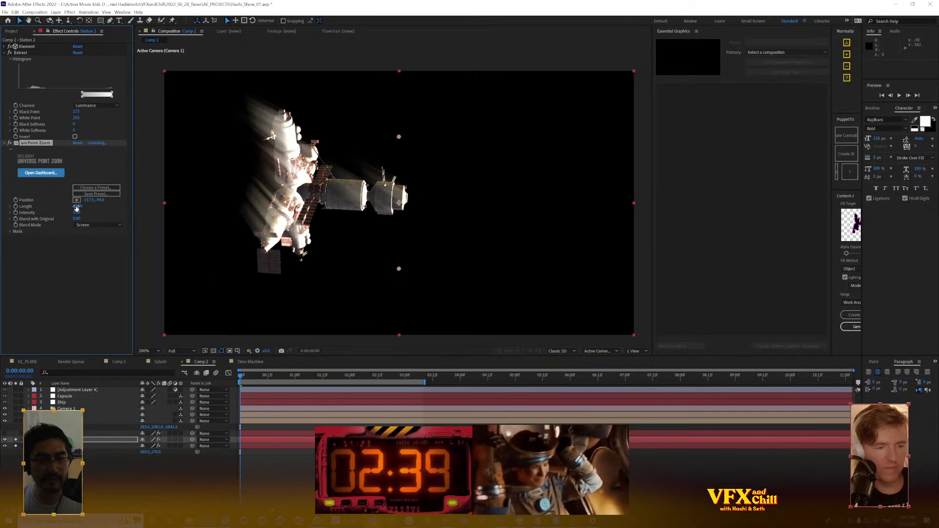
left_click_drag(97, 211, 80, 275)
left_click(79, 260)
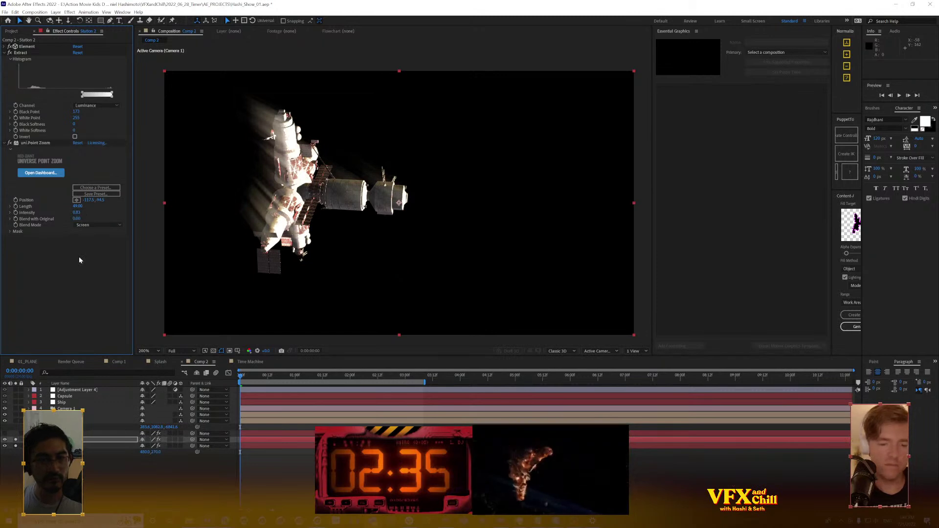
Add a Fast Box Blur to Station 2 with a Blur Radius of about 3
left_click(52, 144)
left_click(112, 262)
key("ctrl+space")
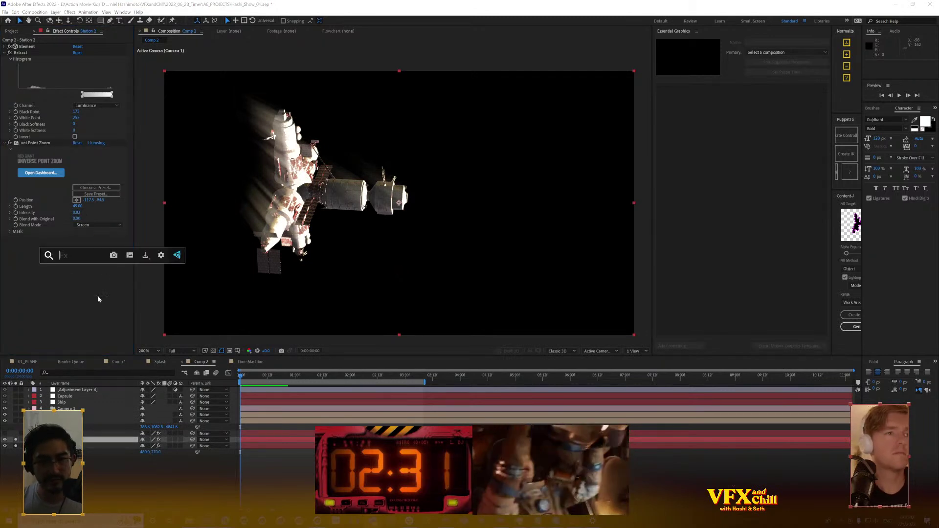
type("fas")
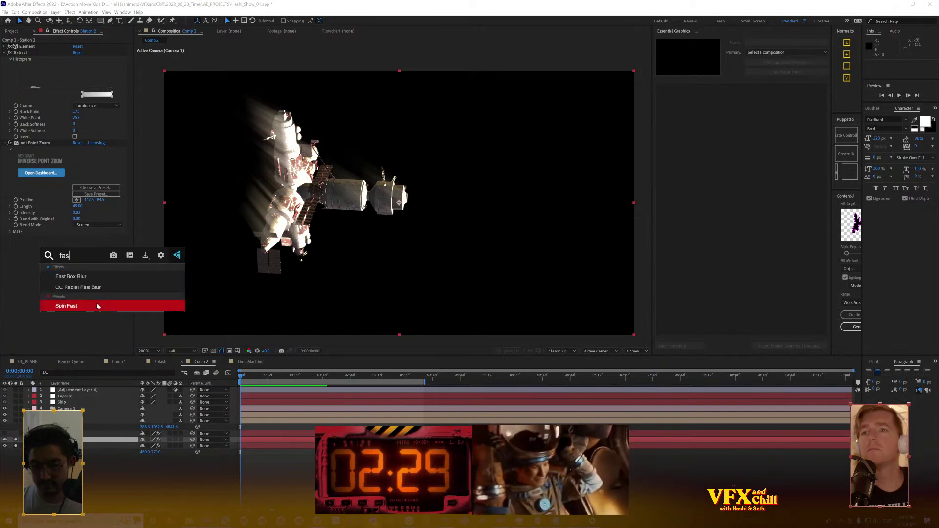
key("Up")
left_click(96, 277)
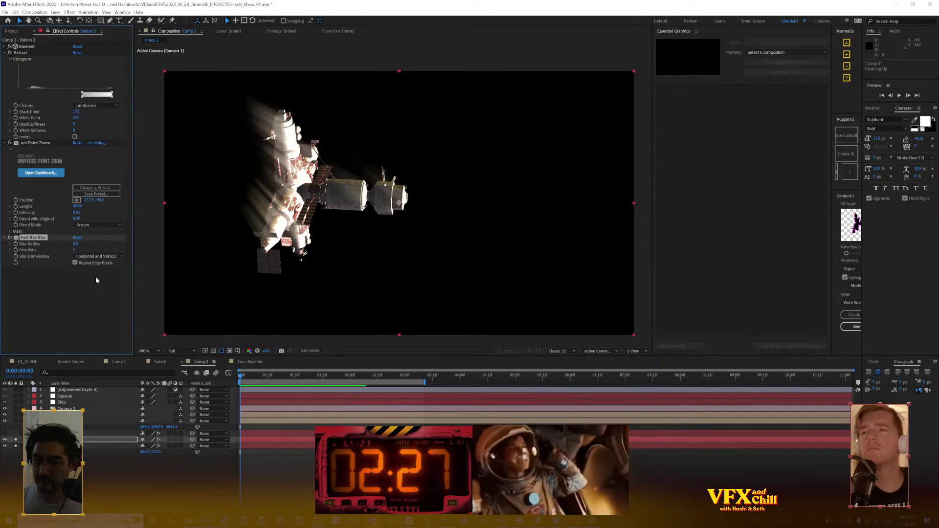
left_click_drag(80, 244, 78, 244)
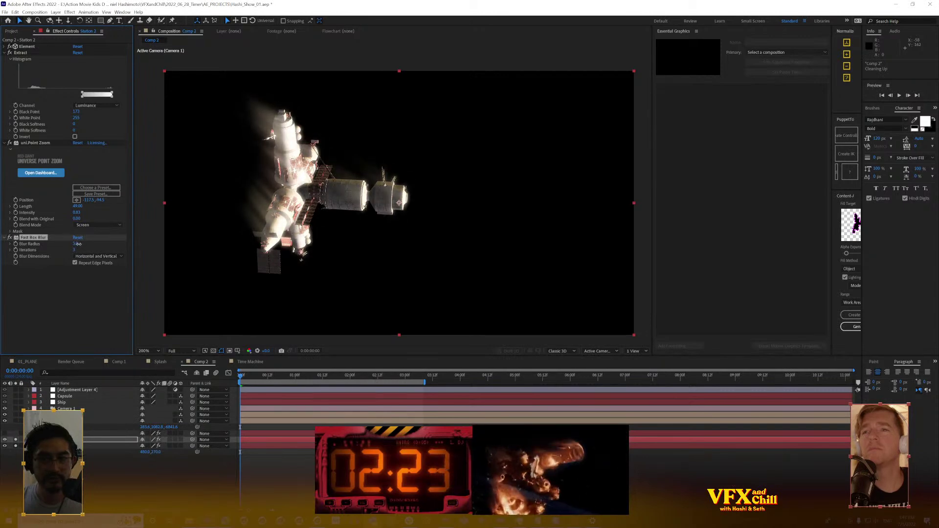
Add a Matte Choker to Station 2 and place it and the Fast Box Blur between Extract and Point Zoom
left_click(56, 278)
key("ctrl+space")
type("matt")
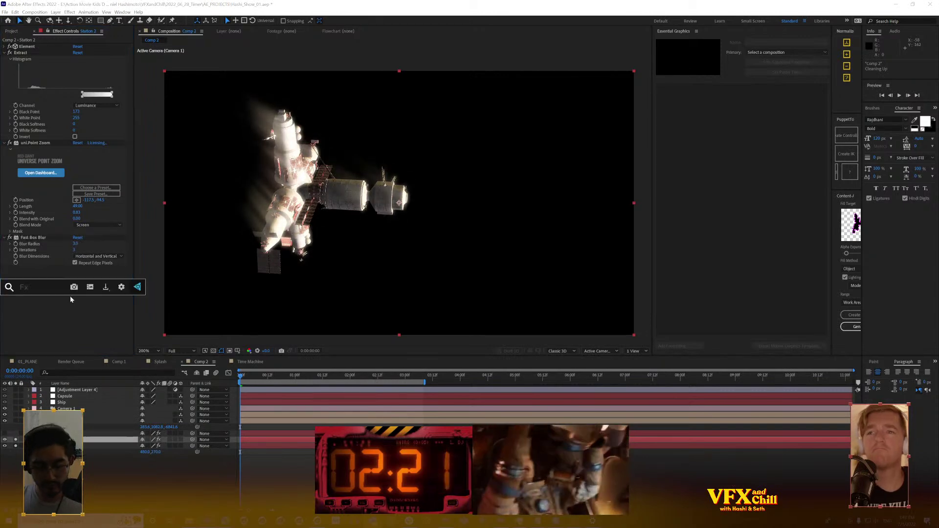
key("Return")
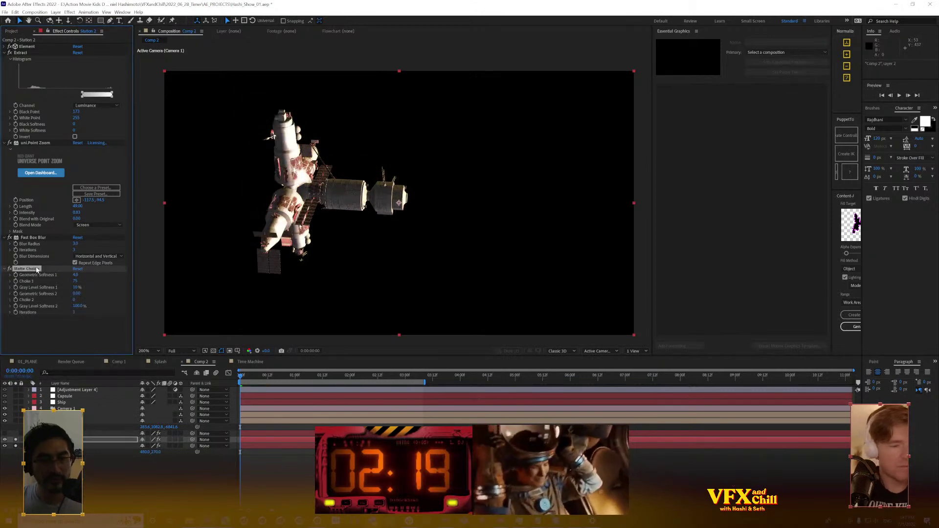
left_click_drag(27, 269, 71, 135)
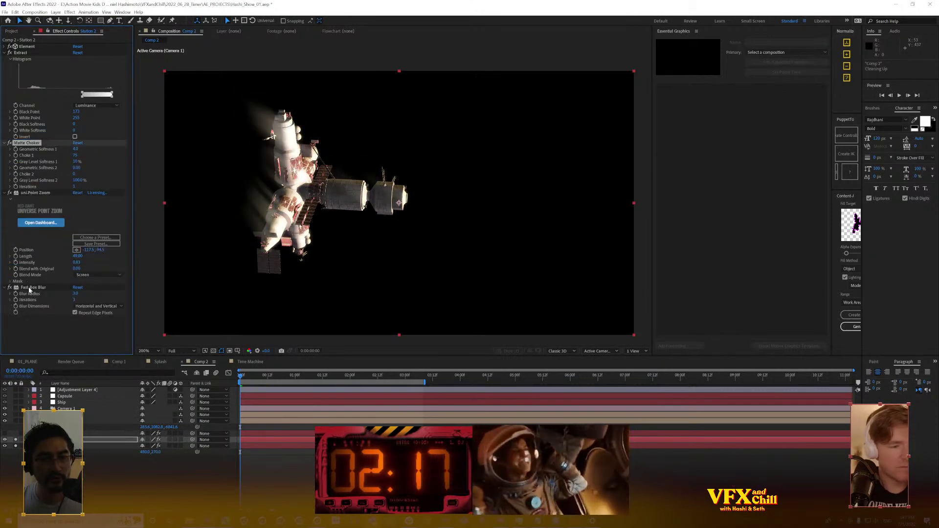
left_click_drag(29, 288, 65, 172)
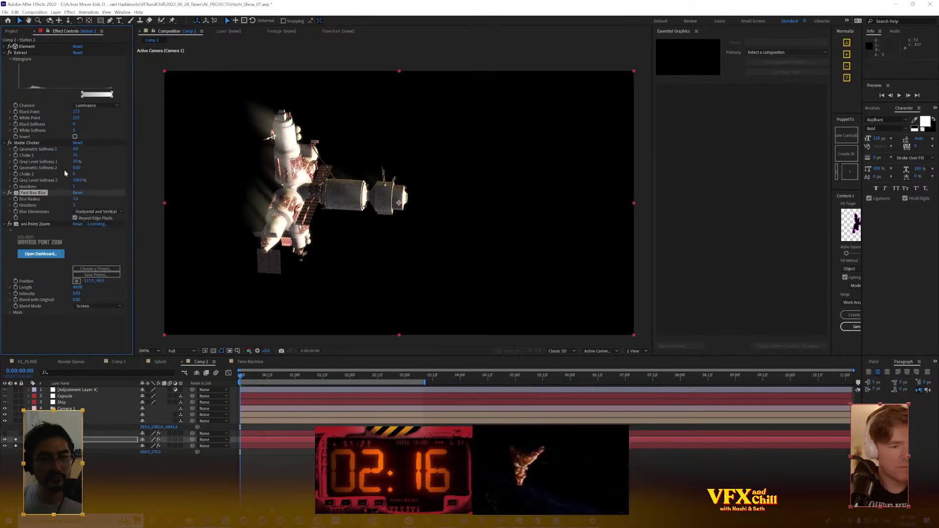
Spread the highlight matte by setting Choke 1 to -127, raising the Matte Choker's Iterations and reducing Geometric Softness 1
left_click(42, 143)
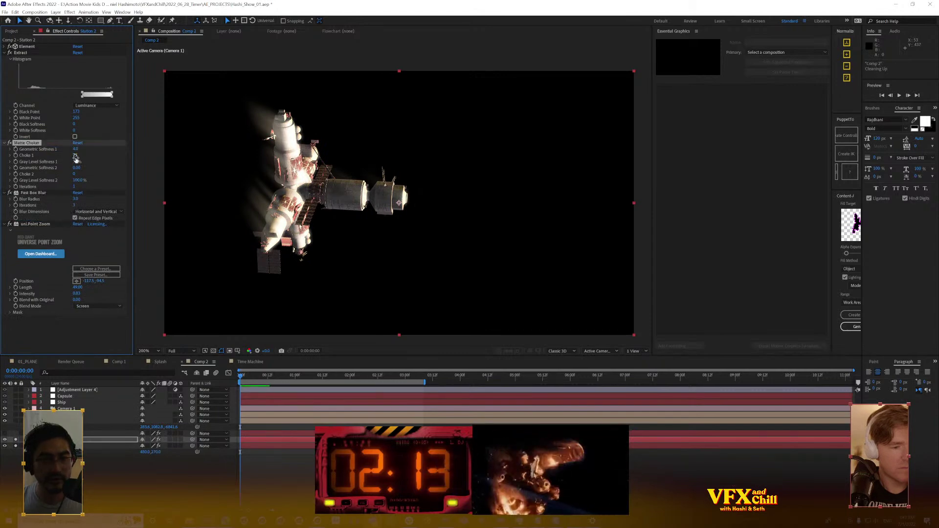
left_click_drag(44, 162, 5, 182)
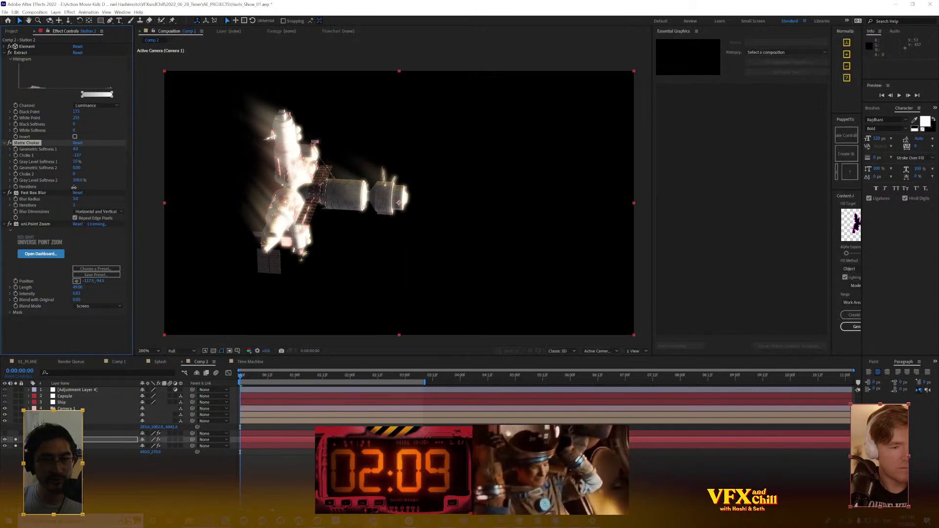
left_click_drag(74, 187, 73, 189)
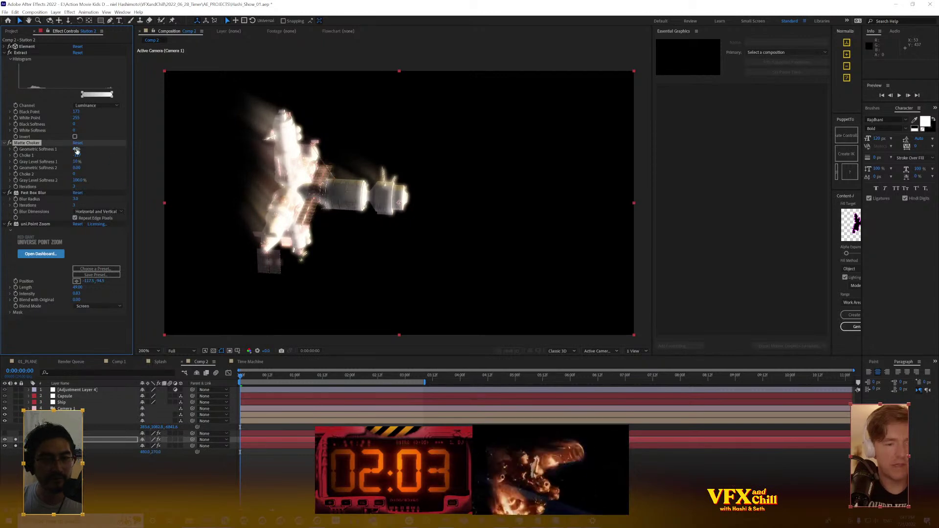
left_click_drag(187, 139, 101, 161)
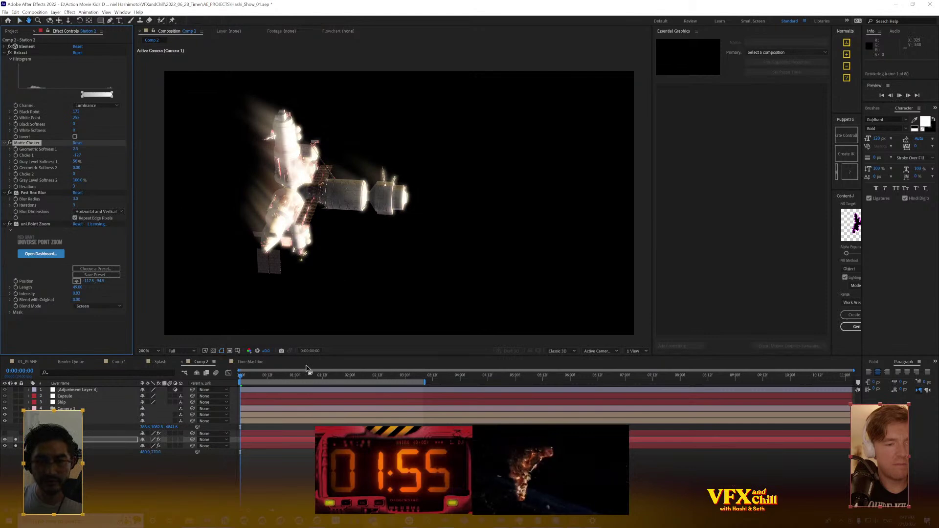
Unsolo the station layers and preview the capsule animation with the glow, checking the frame at 0:00:01:21
key("space")
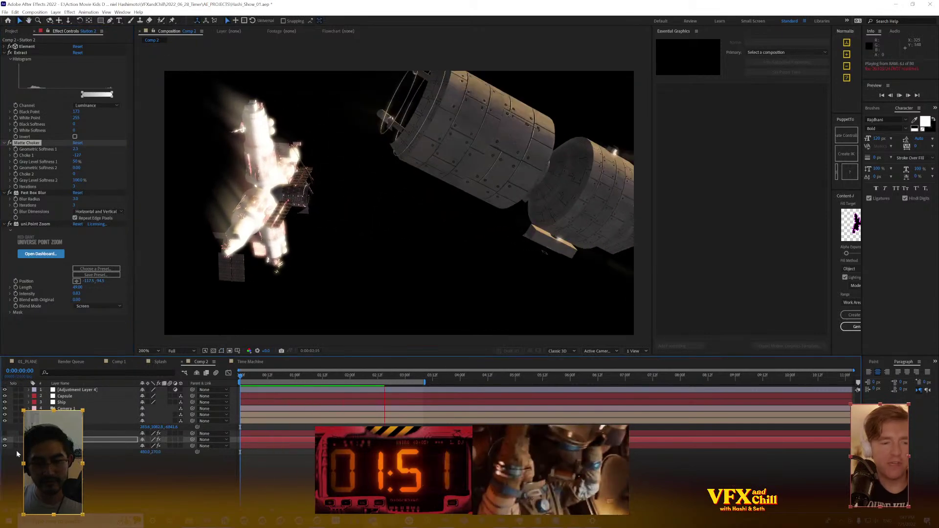
left_click(99, 390)
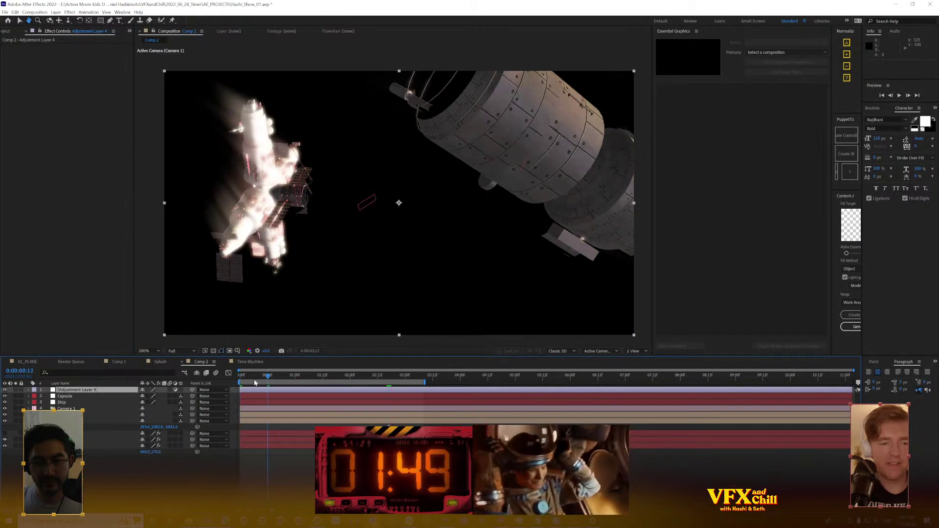
key("space")
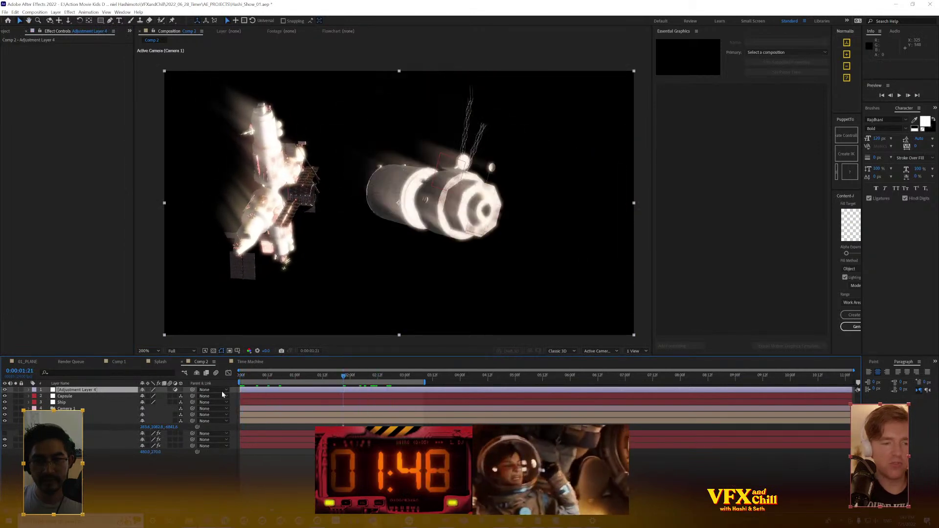
Apply the CC Toner effect to the Station 2 layer after Point Zoom
left_click(86, 433)
left_click(84, 440)
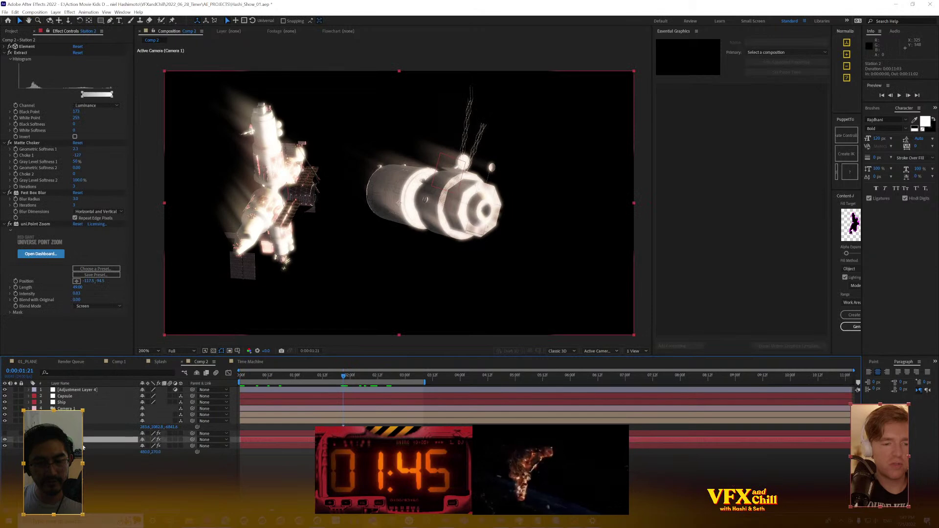
left_click(72, 326)
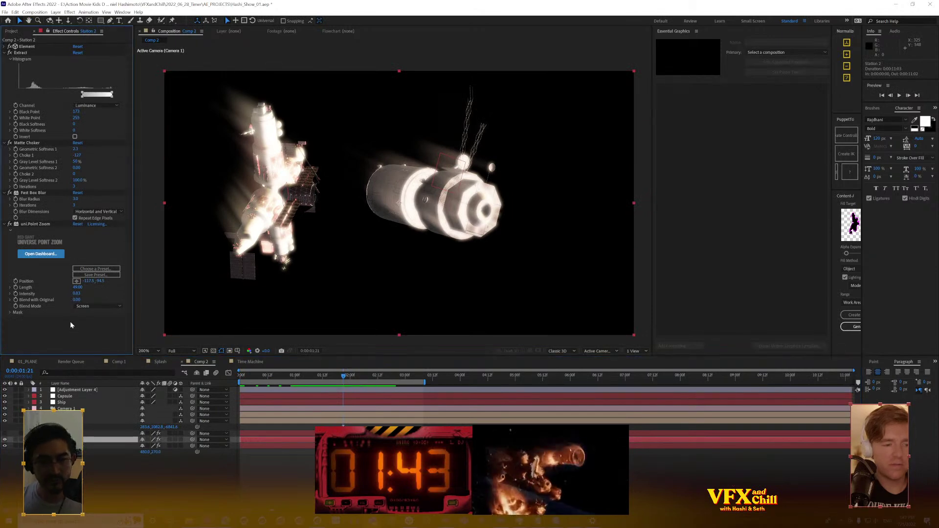
left_click(46, 225)
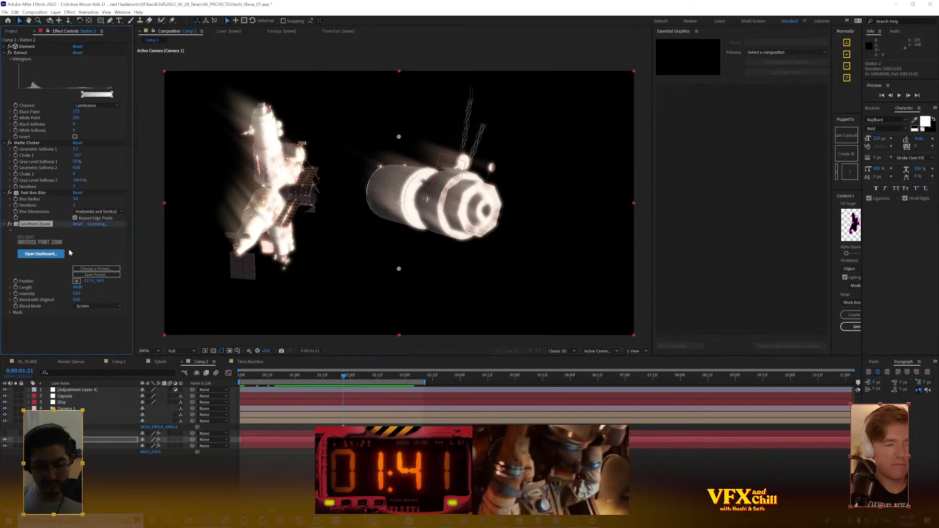
key("t")
key("End")
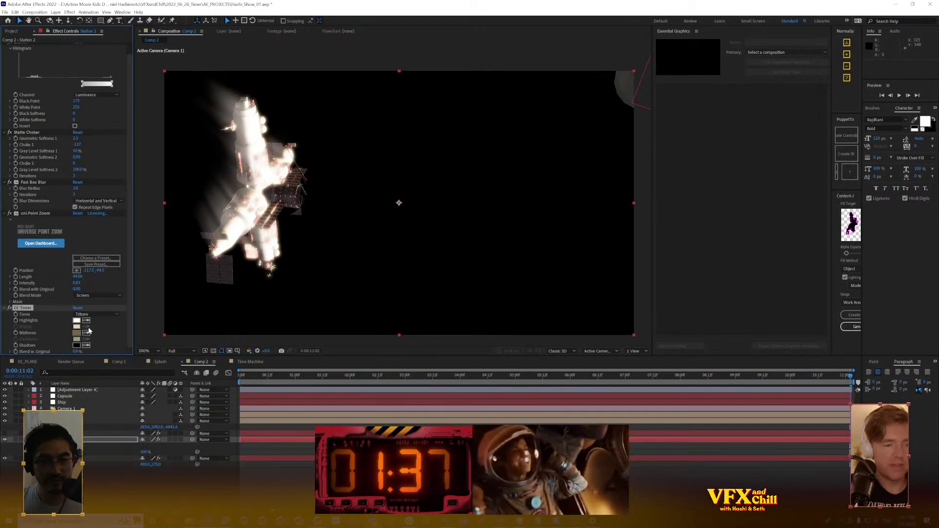
Set CC Toner's Midtones color to a saturated golden yellow
left_click(77, 333)
left_click(665, 304)
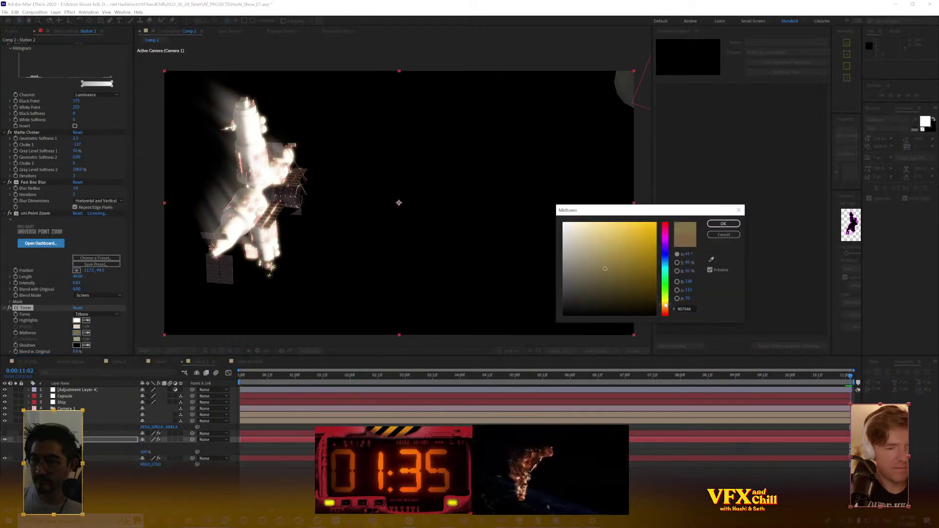
left_click_drag(646, 242, 664, 239)
left_click(723, 224)
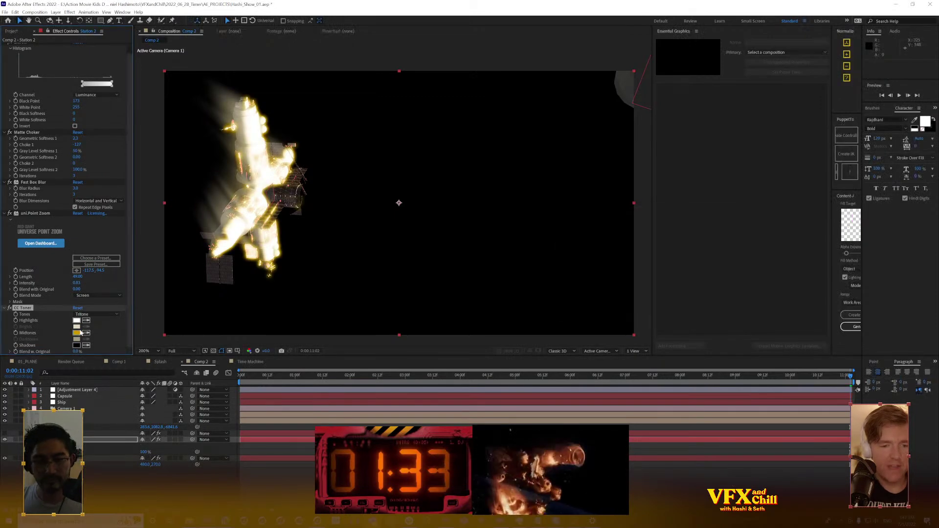
Set CC Toner's Highlights color to golden yellow and its Midtones to dark red, checking the look near the start at 0:00:00:02
left_click(76, 321)
type("C29A00")
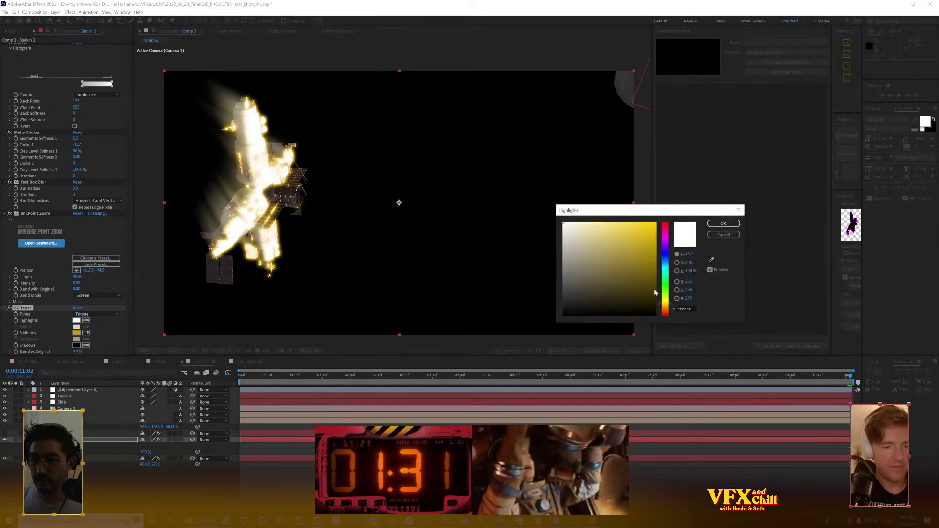
left_click(723, 223)
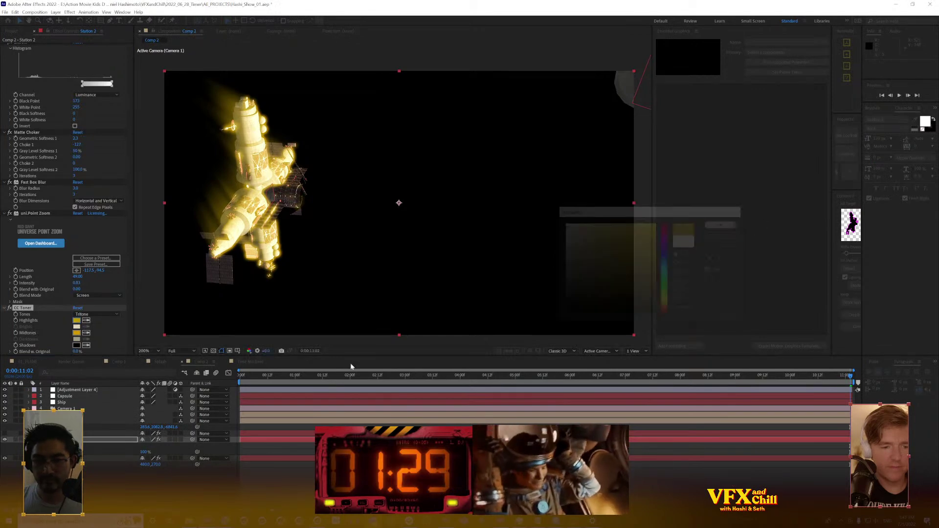
left_click(77, 333)
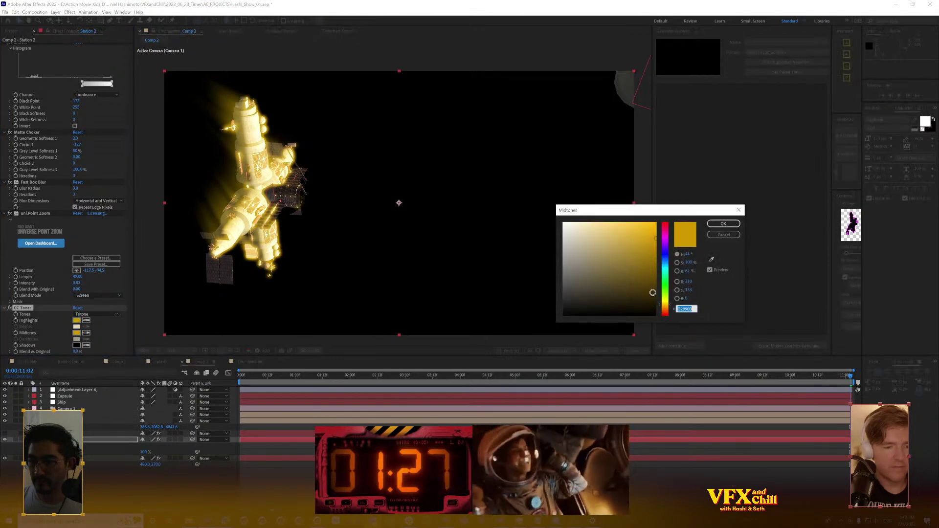
left_click_drag(665, 305, 666, 314)
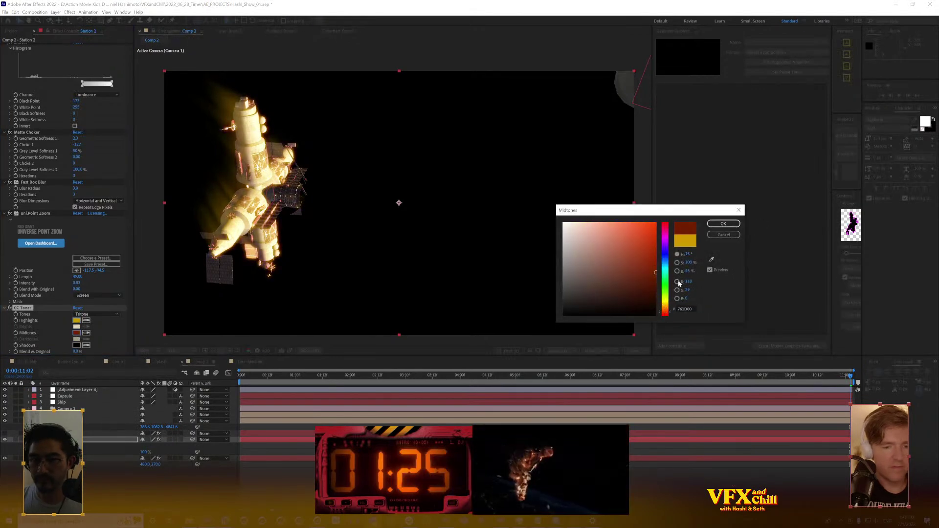
left_click(722, 223)
mouse_move(253, 374)
left_mouse_down()
mouse_move(343, 375)
mouse_move(253, 372)
left_mouse_up()
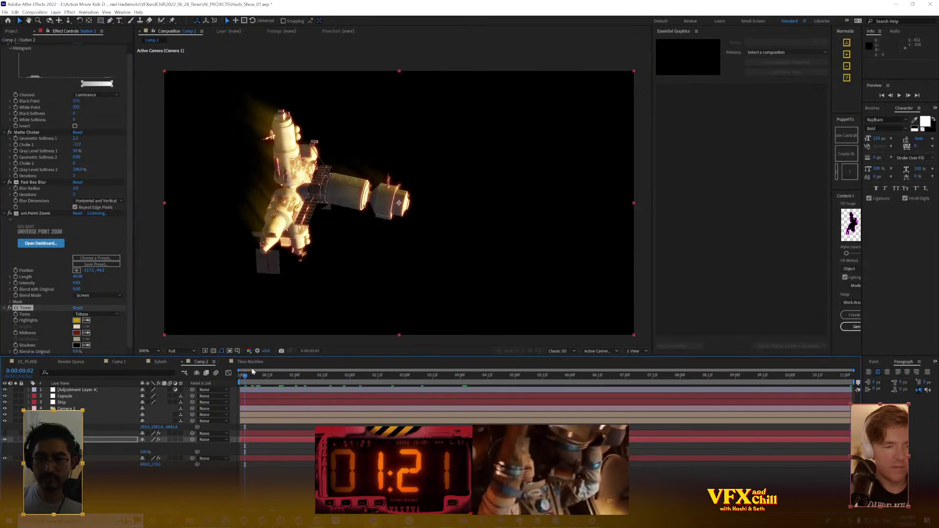
Apply the uni.Camera Shake effect to Adjustment Layer 4
left_click(78, 390)
key("ctrl+space")
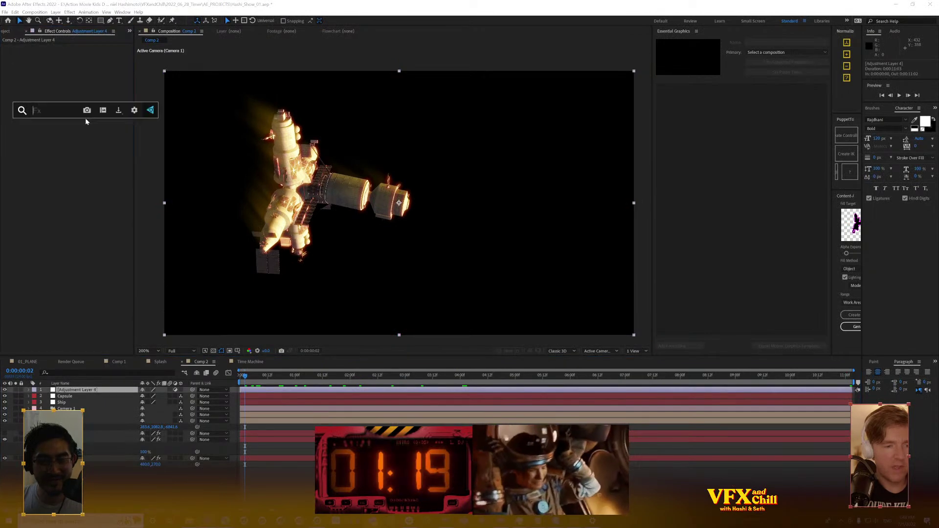
type("sha")
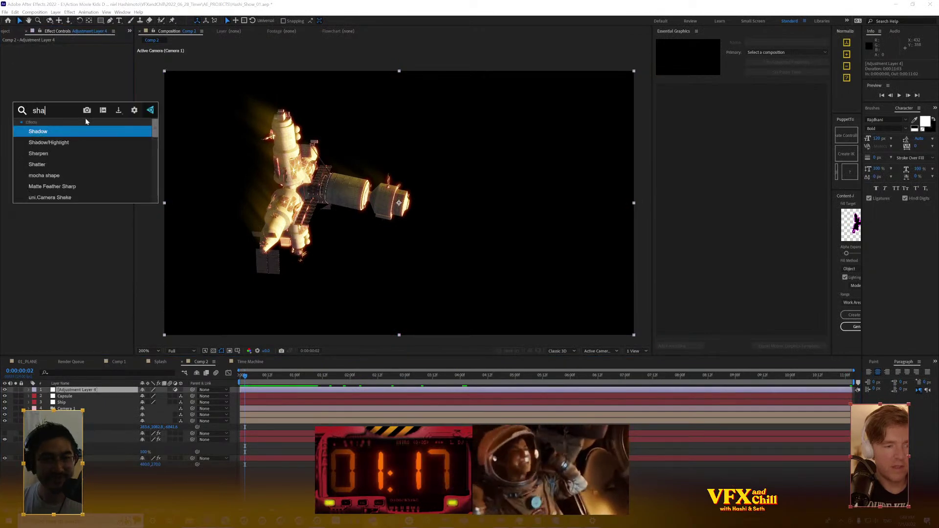
type("ke")
key("Return")
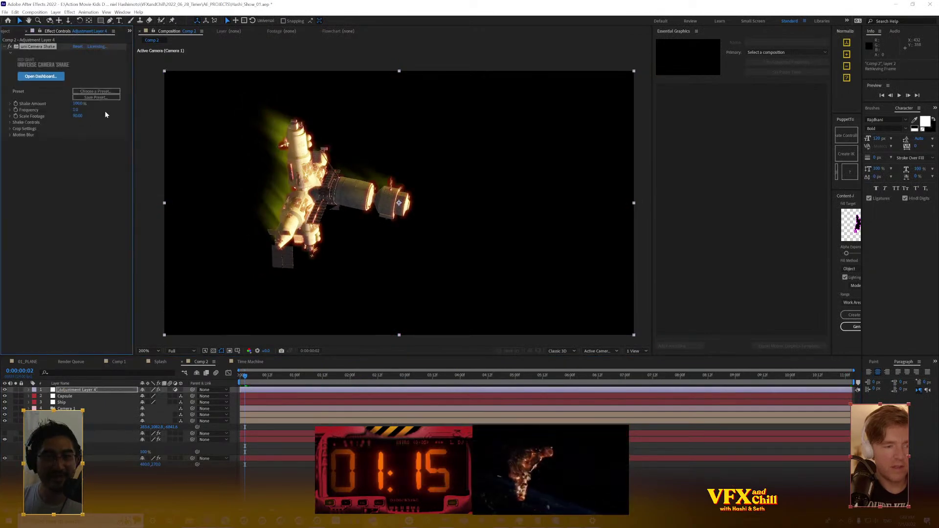
Load Camera Shake's Car Mount preset and preview the shaking station animation from the first frame
left_click(111, 94)
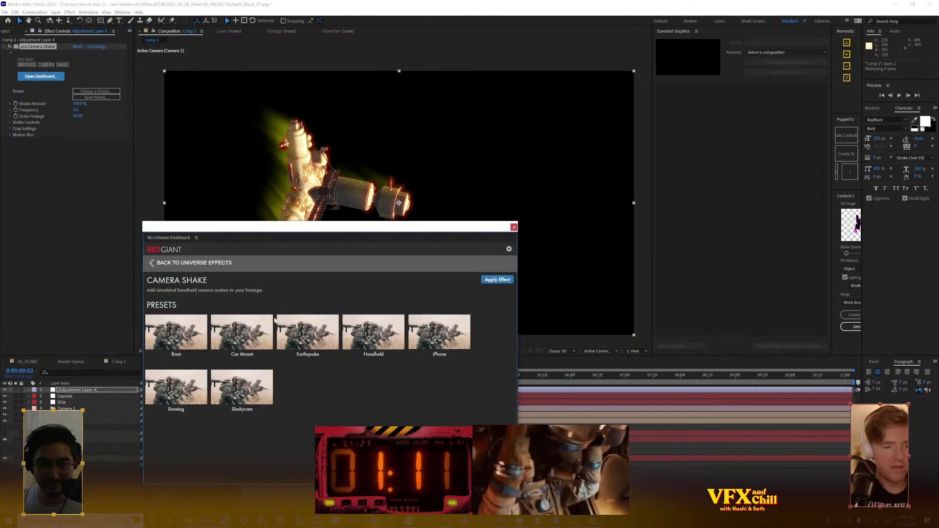
mouse_move(239, 342)
left_click(242, 361)
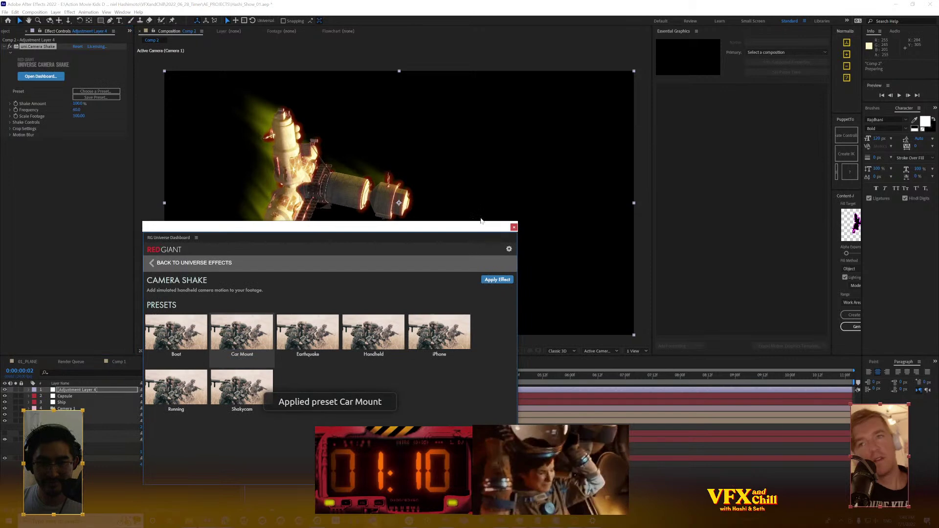
left_click(513, 227)
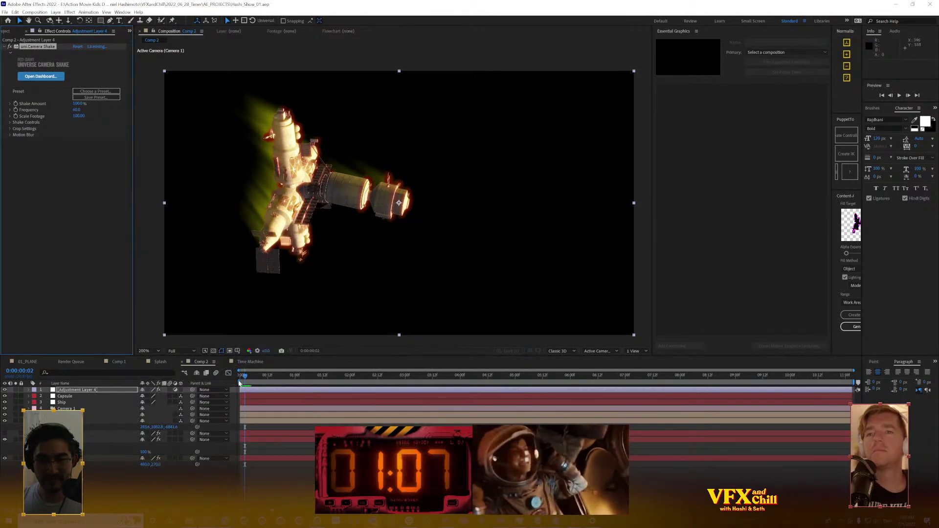
key("Home")
key("space")
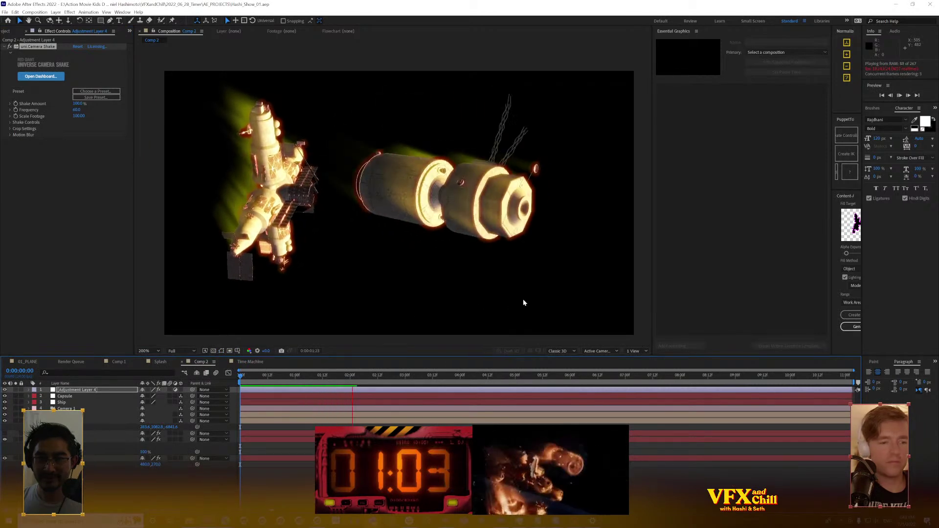
key("space")
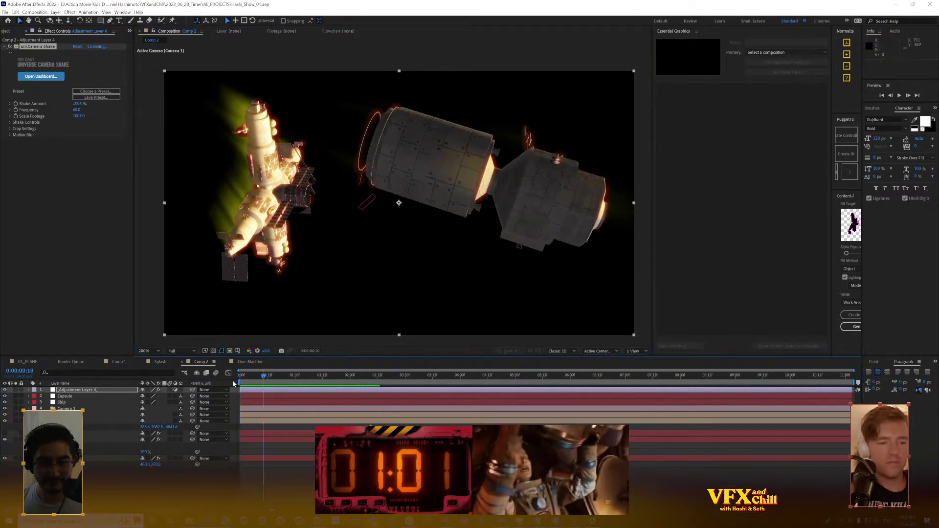
key("space")
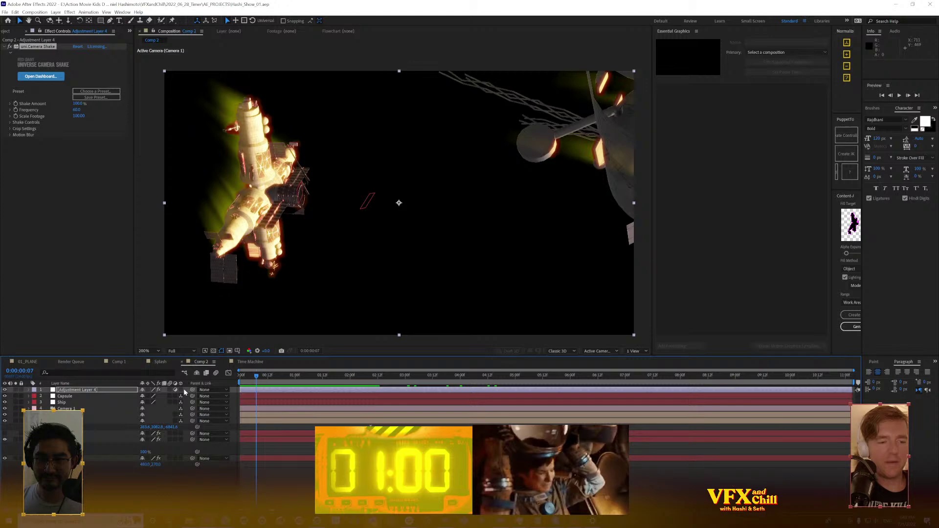
key("Home")
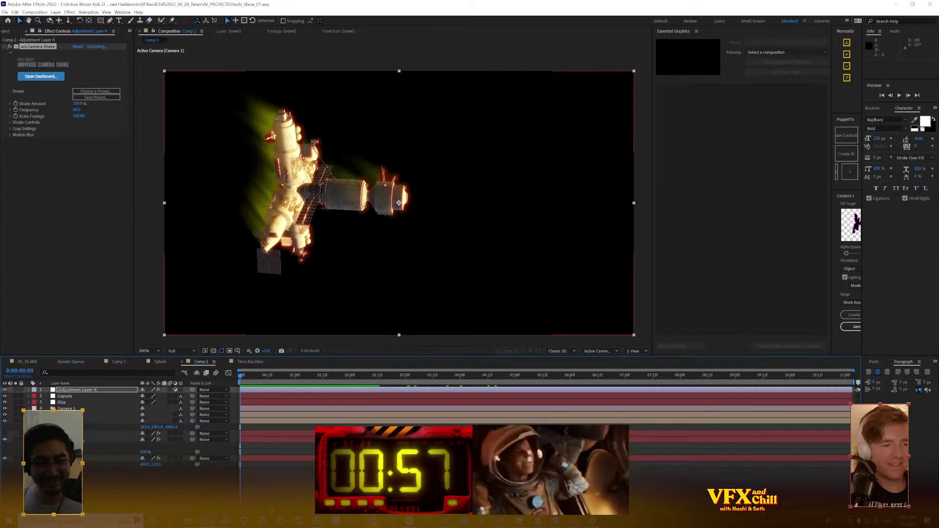
Shift the Highlights color of the Station 2 layer's CC Toner toward a warmer orange-gold
left_click(110, 439)
scroll(101, 307, "down", 1)
left_click(76, 320)
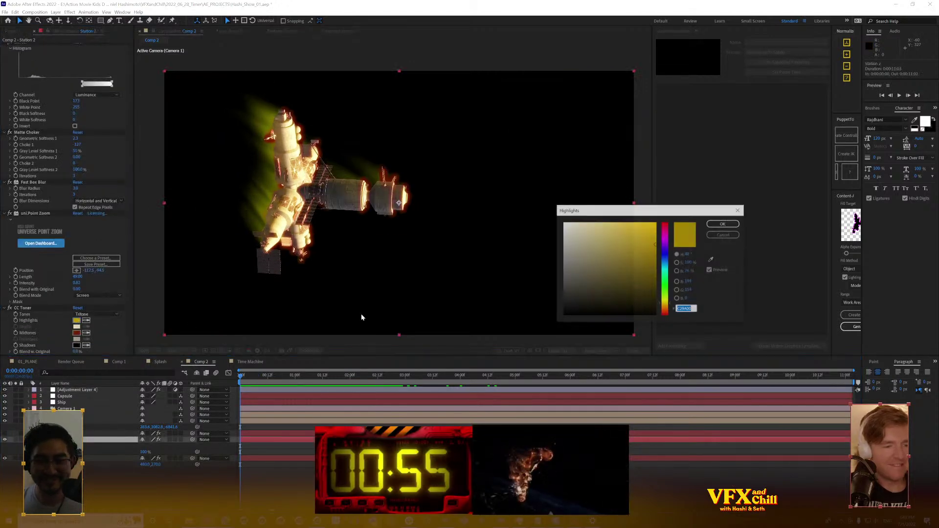
left_click(669, 305)
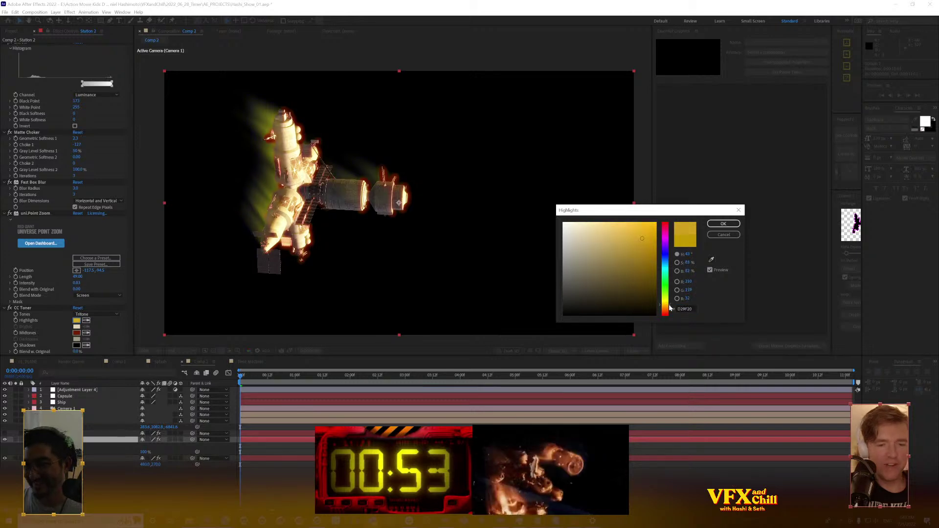
left_click(721, 228)
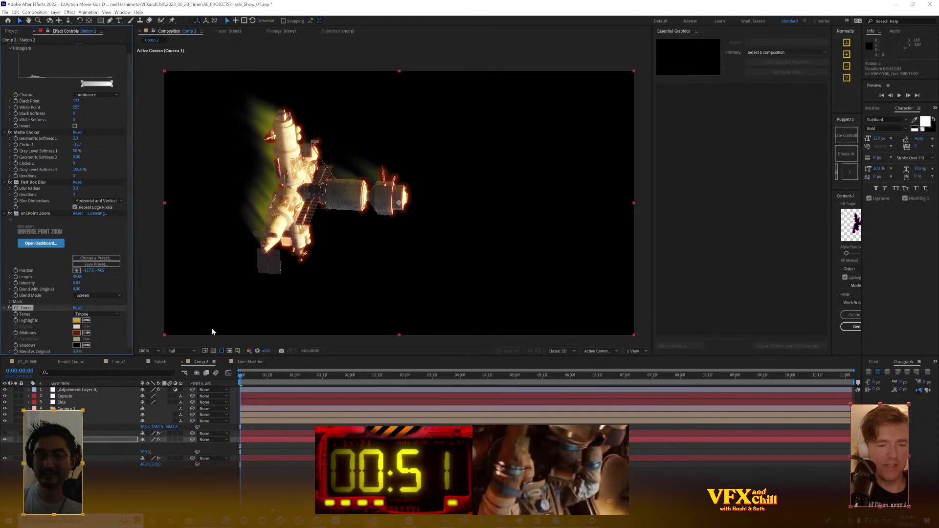
left_click(77, 333)
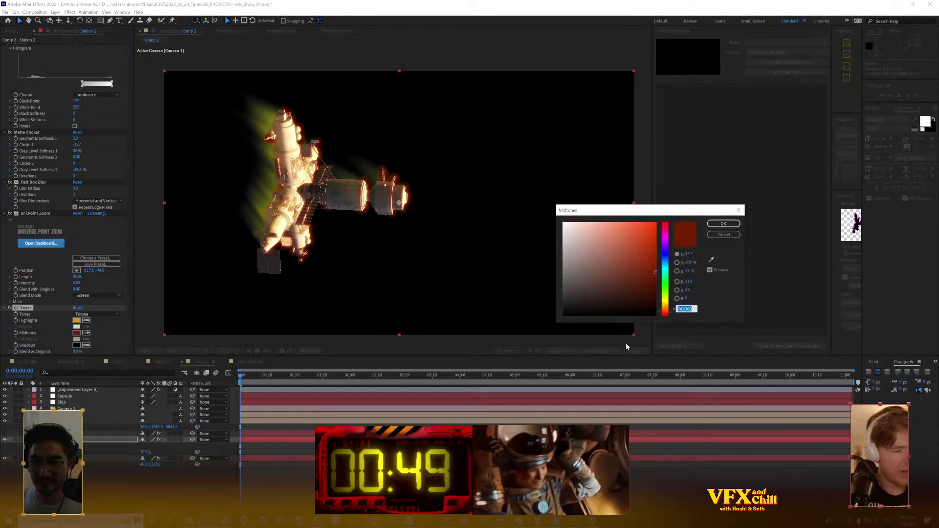
left_click_drag(649, 289, 641, 237)
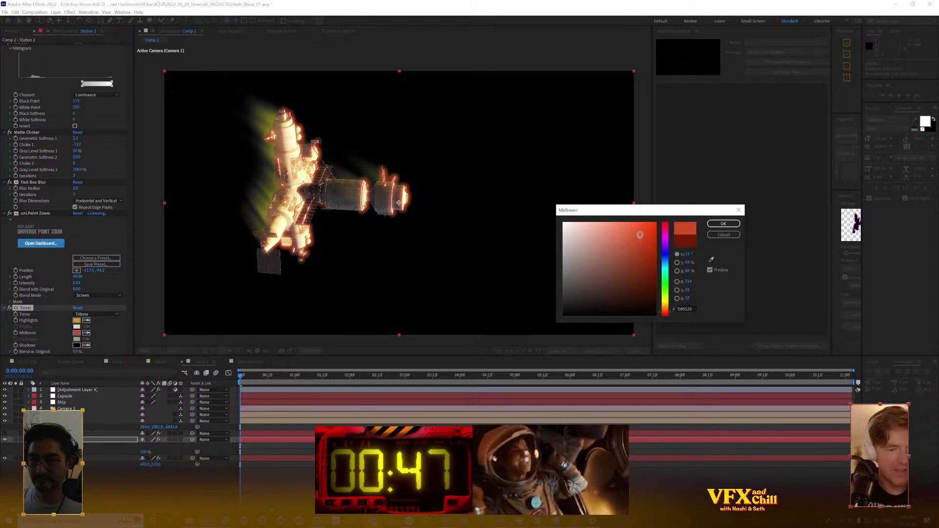
left_click(668, 306)
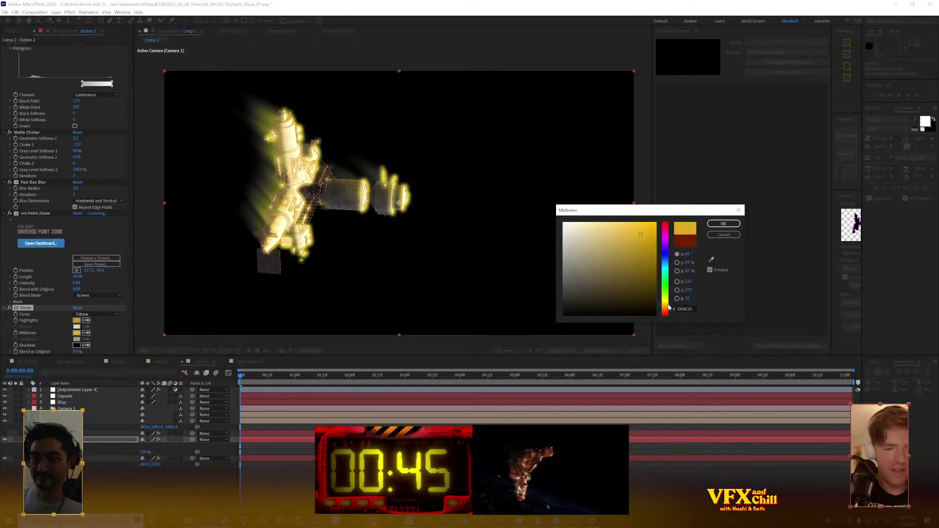
left_click_drag(671, 311, 669, 312)
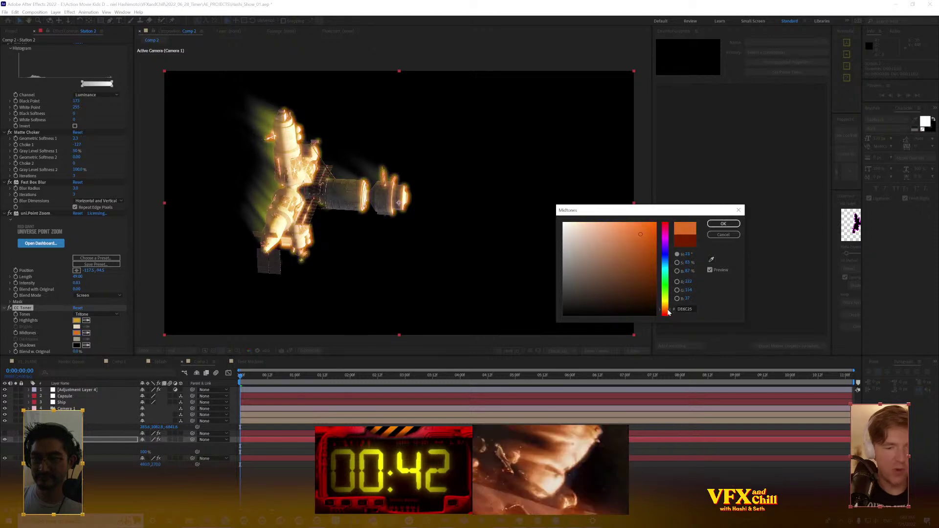
left_click(731, 237)
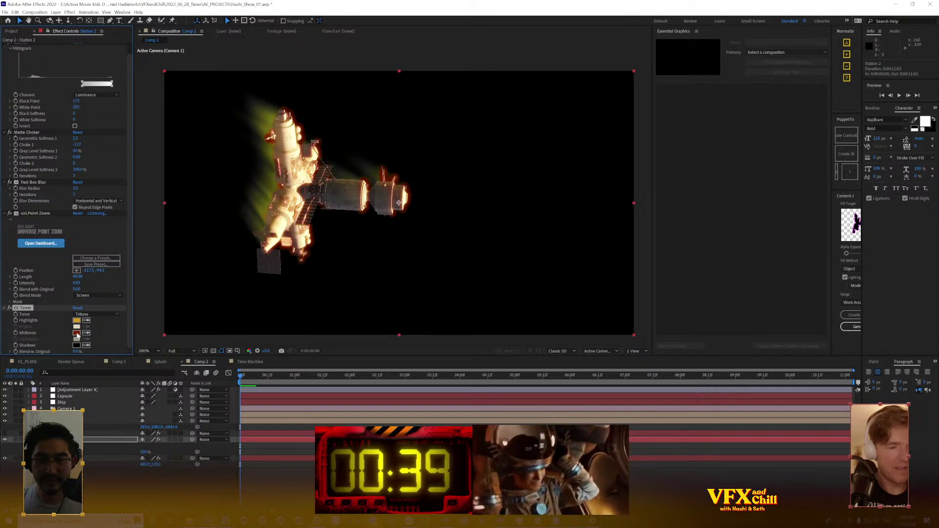
left_click(57, 14)
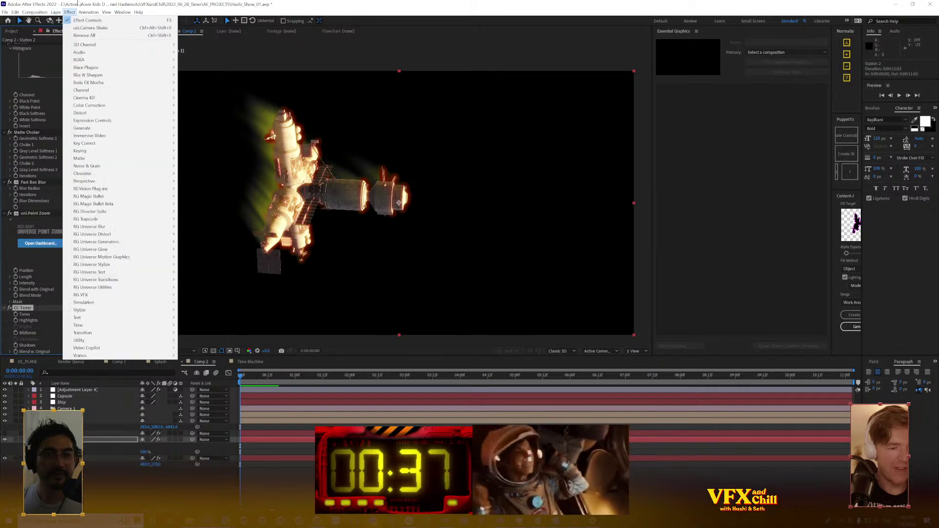
left_click(70, 13)
Set CC Toner's Midtones color to a bright, saturated orange-gold
left_click(77, 334)
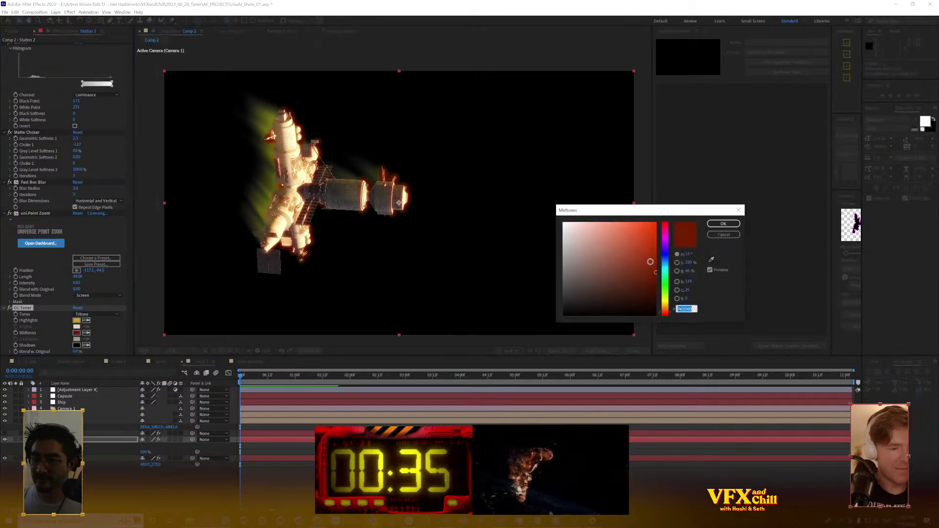
left_click(649, 257)
left_click(667, 305)
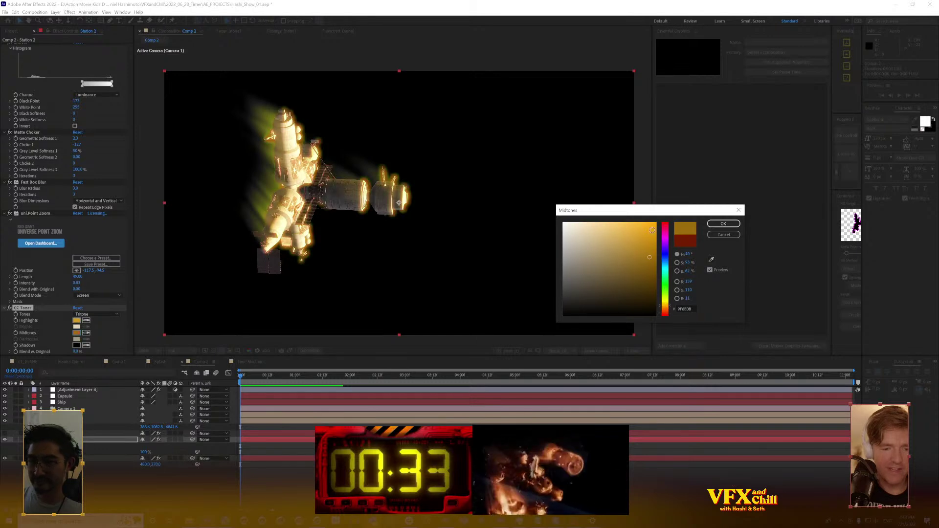
left_click(653, 230)
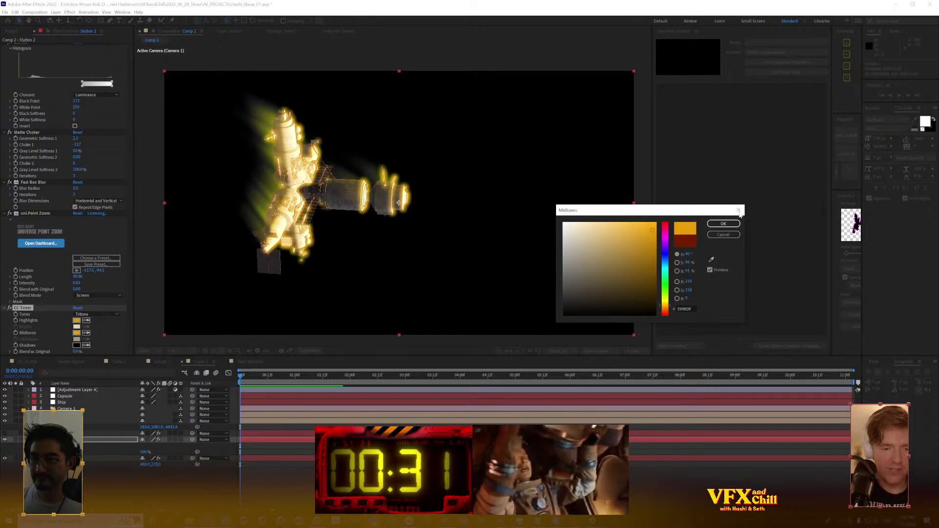
left_click(738, 211)
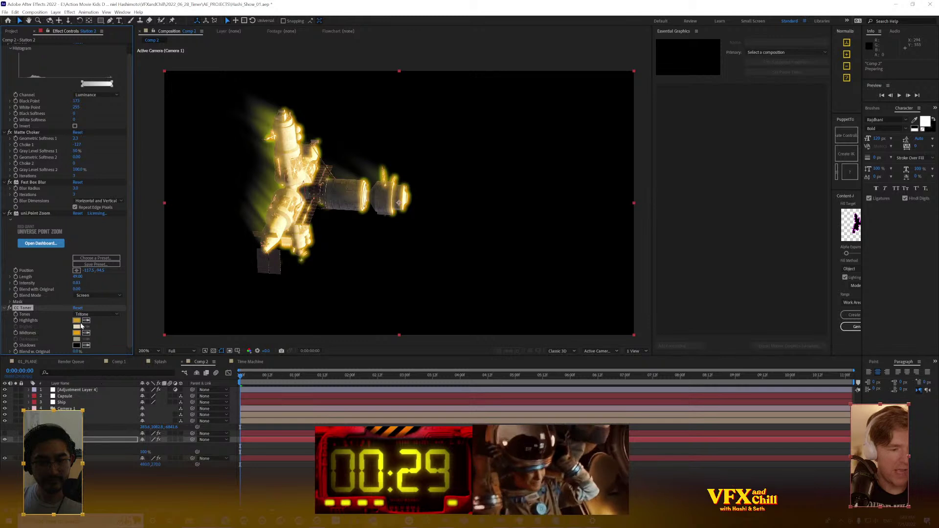
Set CC Toner's Shadows color to dark red and preview the glow over the animation
left_click(76, 346)
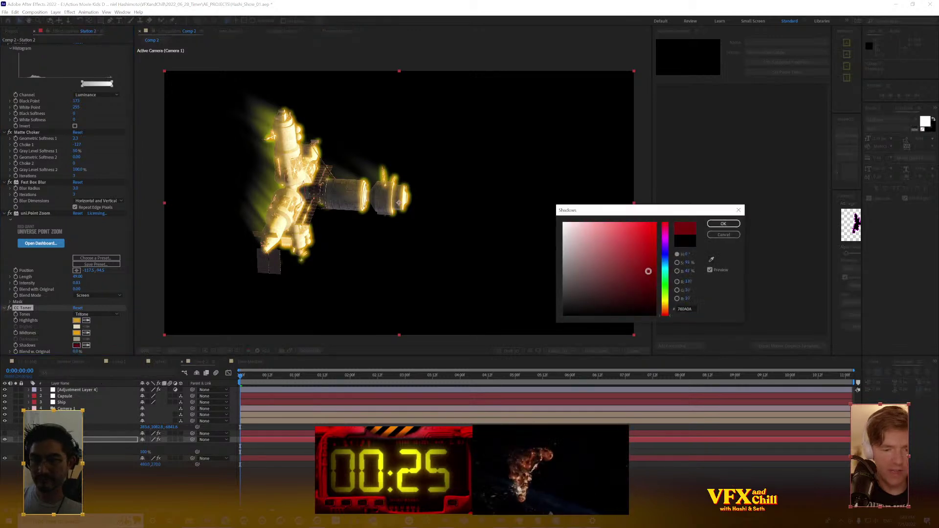
left_click(724, 224)
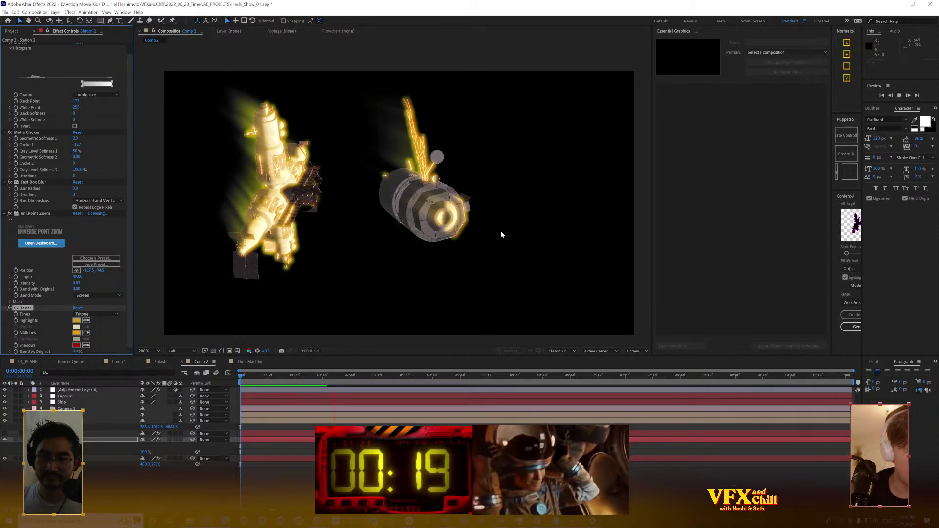
key("space")
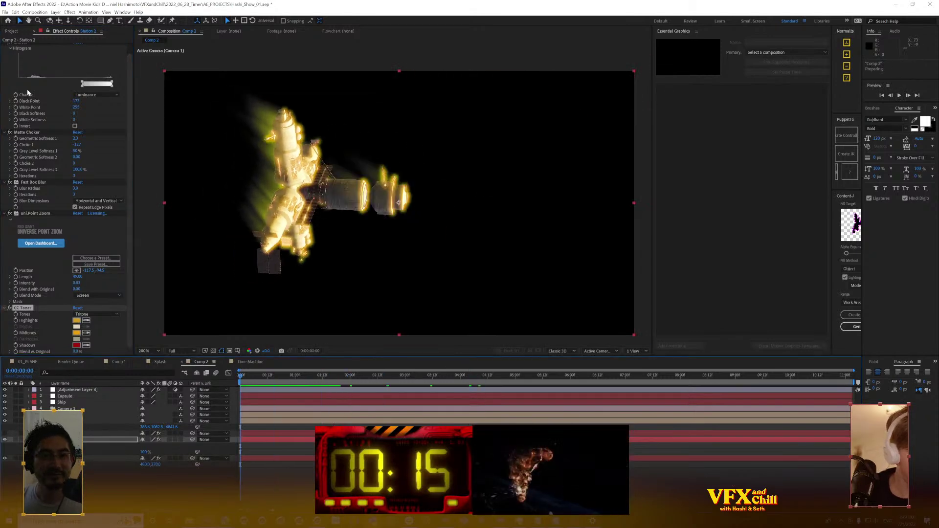
Add the Large_Water_Blast clip from the project's elements to the composition as the uppermost layer, tilt it and preview the debris
left_click(12, 32)
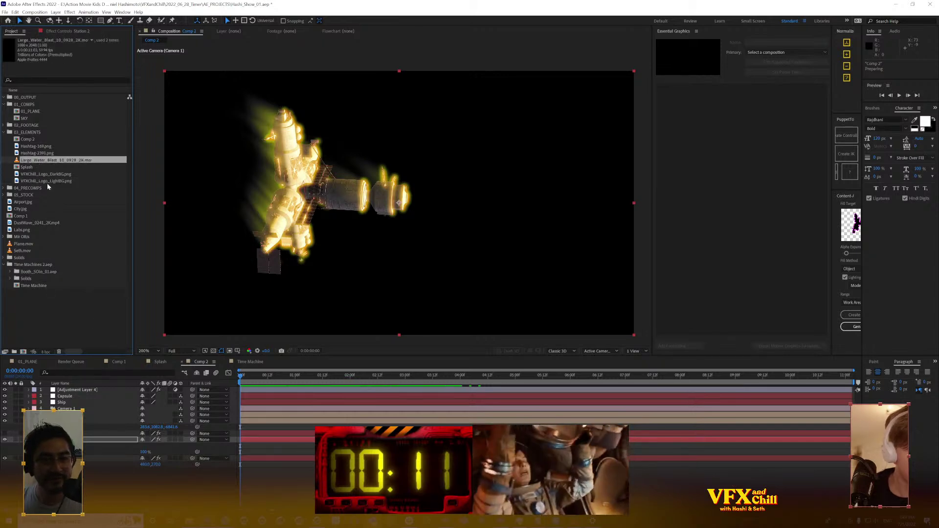
left_click_drag(58, 161, 621, 275)
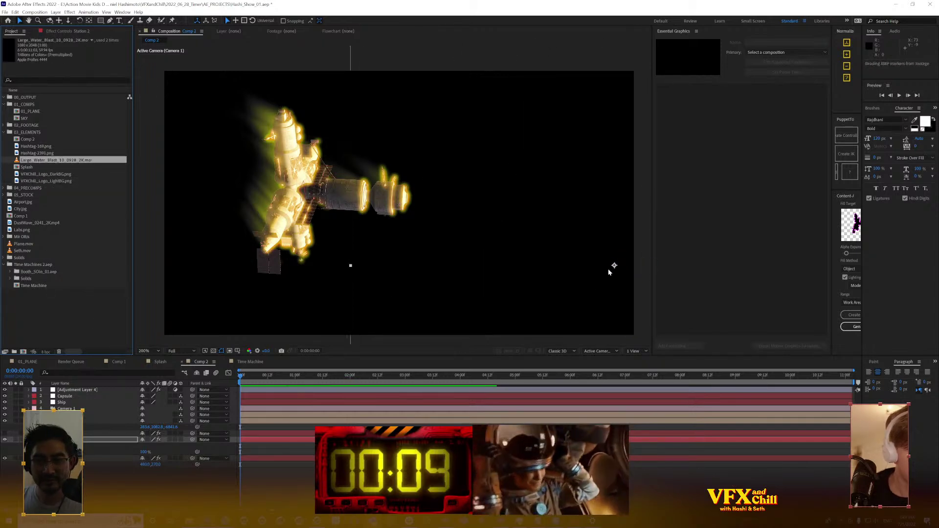
left_click_drag(542, 90, 430, 143)
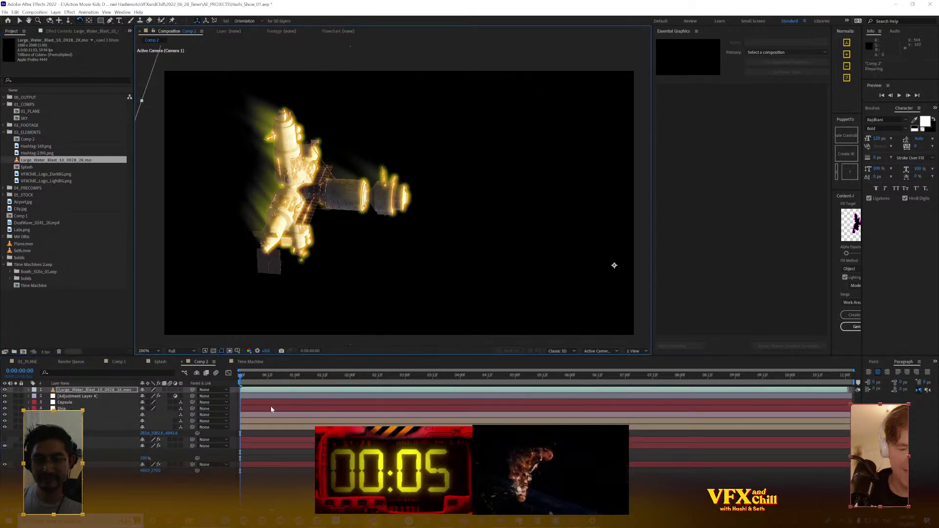
left_click(900, 98)
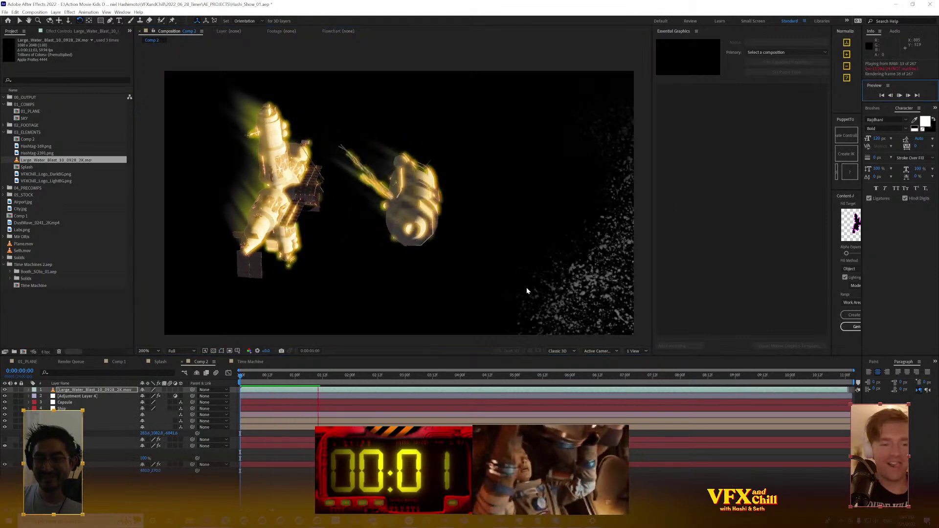
Enlarge the Large_Water_Blast layer at frame 2, shift it toward the station and preview the debris
left_click(554, 293)
key("comma")
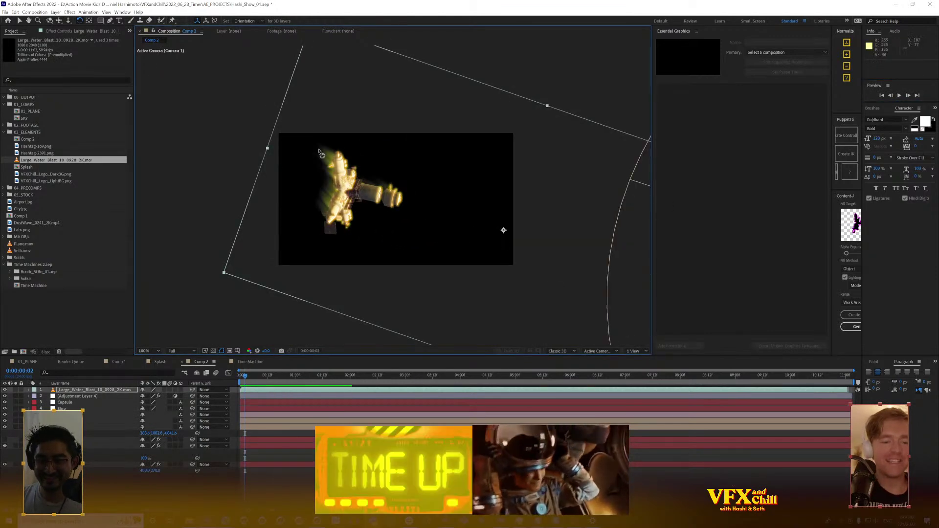
left_click_drag(267, 149, 3, 122)
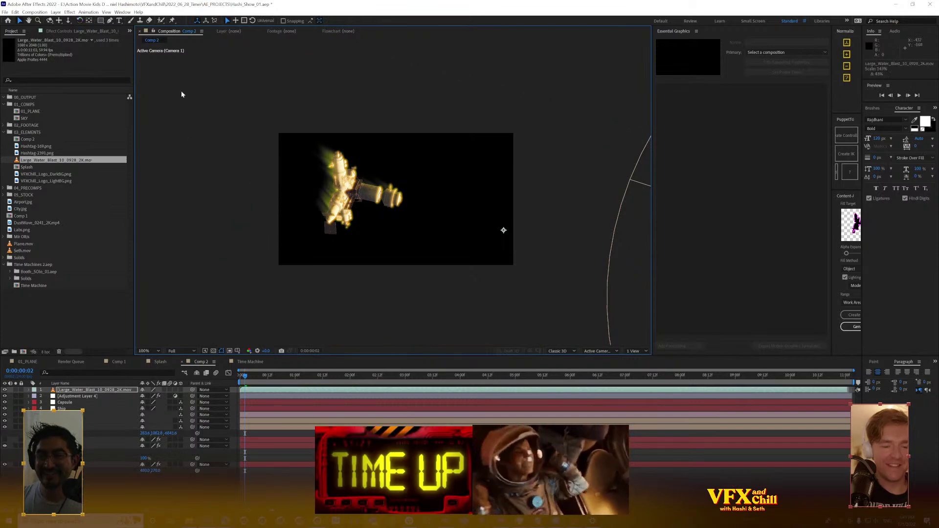
left_click_drag(181, 93, 2, 30)
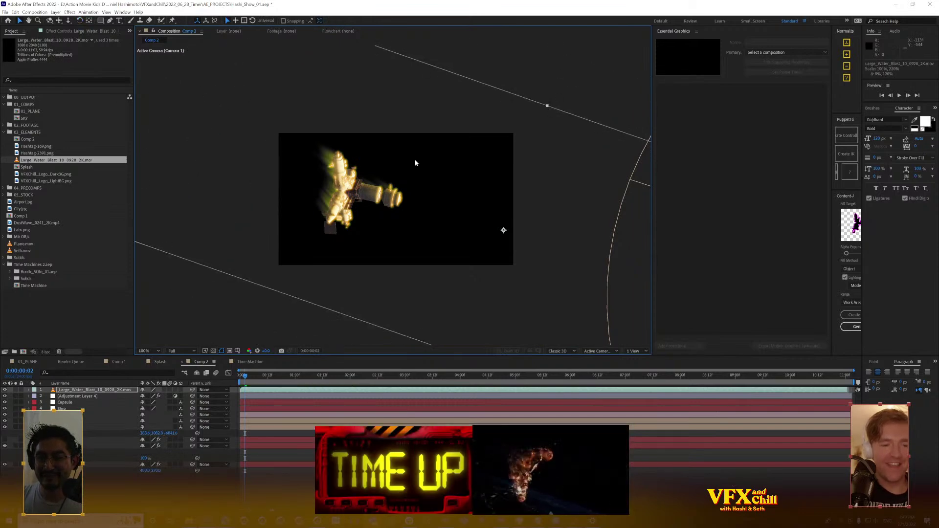
left_click_drag(415, 162, 351, 202)
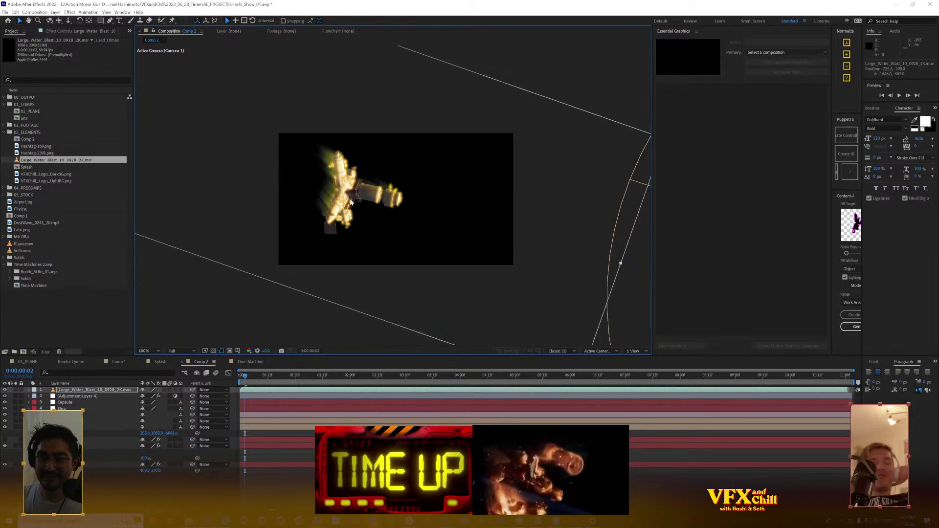
key("period")
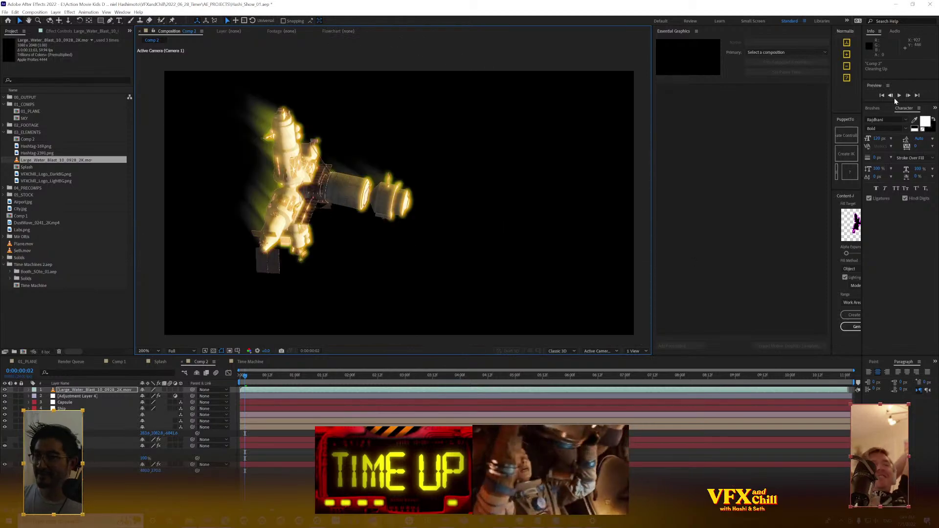
left_click(899, 95)
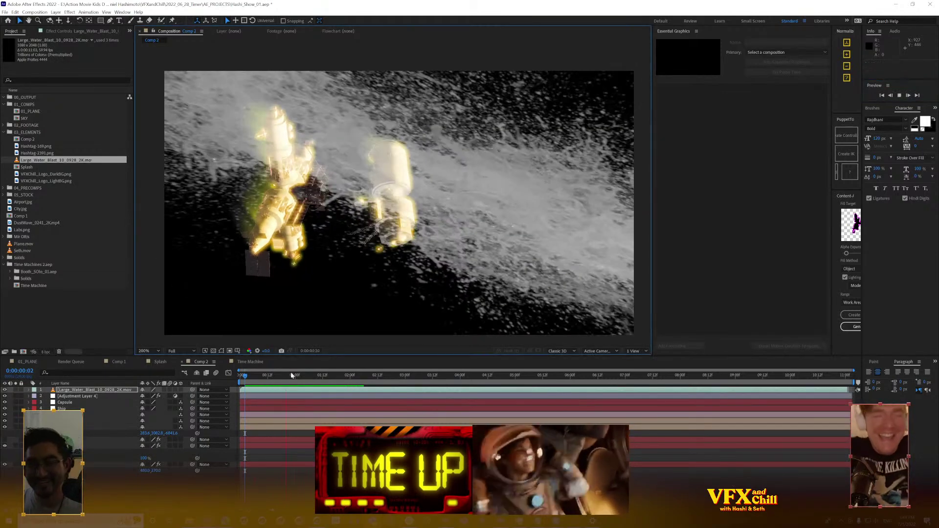
At frame 22, move the Large_Water_Blast layer well down so its spray sits lower, and play back the change
left_click(291, 375)
key("comma")
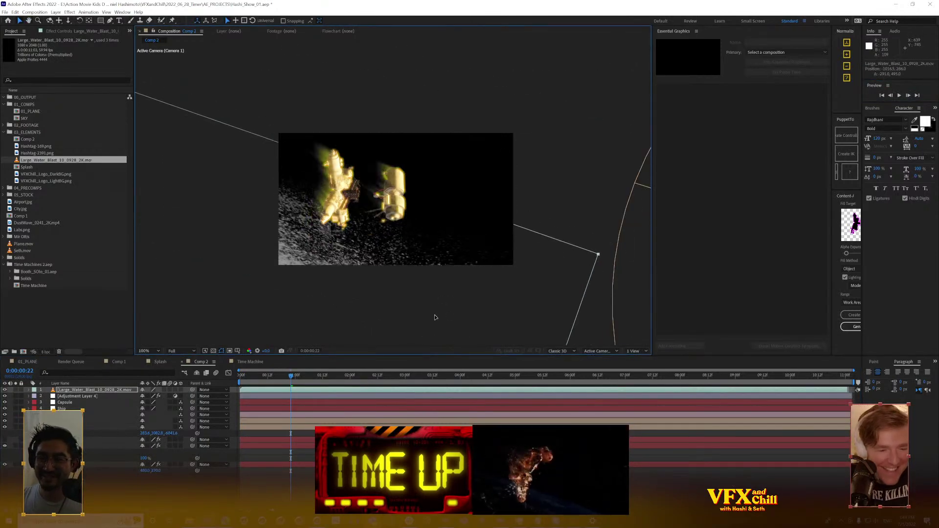
key("comma")
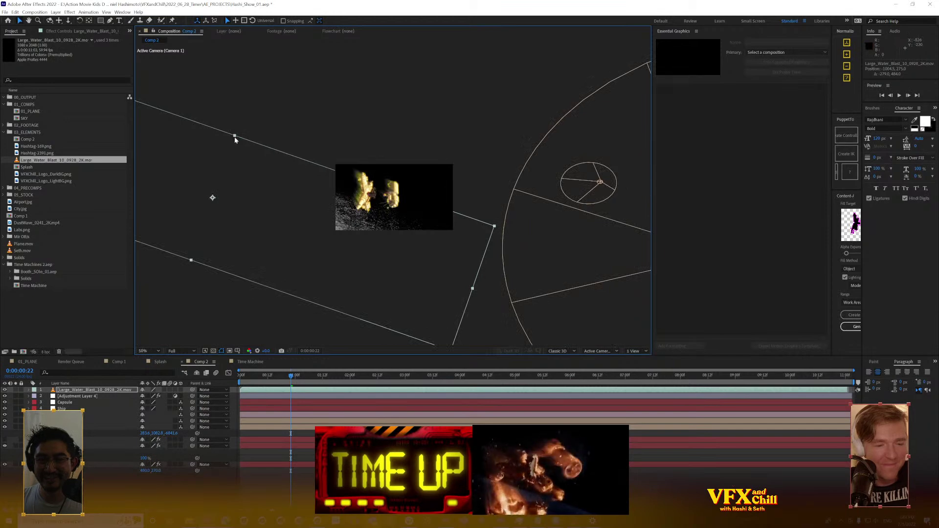
left_click_drag(235, 139, 427, 350)
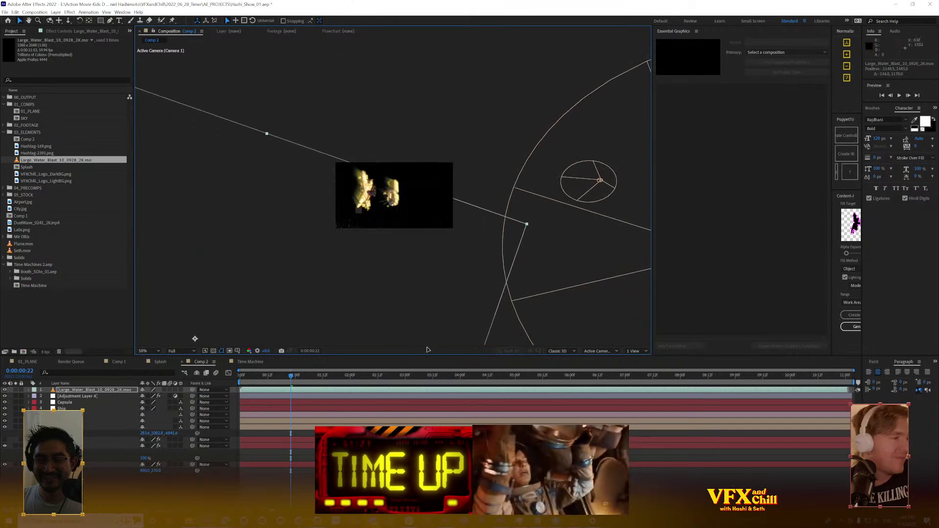
key("space")
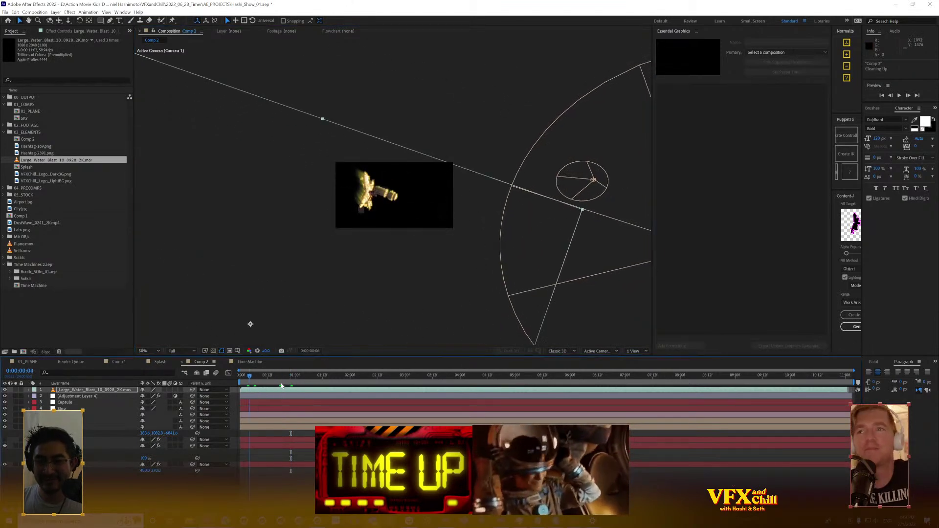
key("period")
key("period")
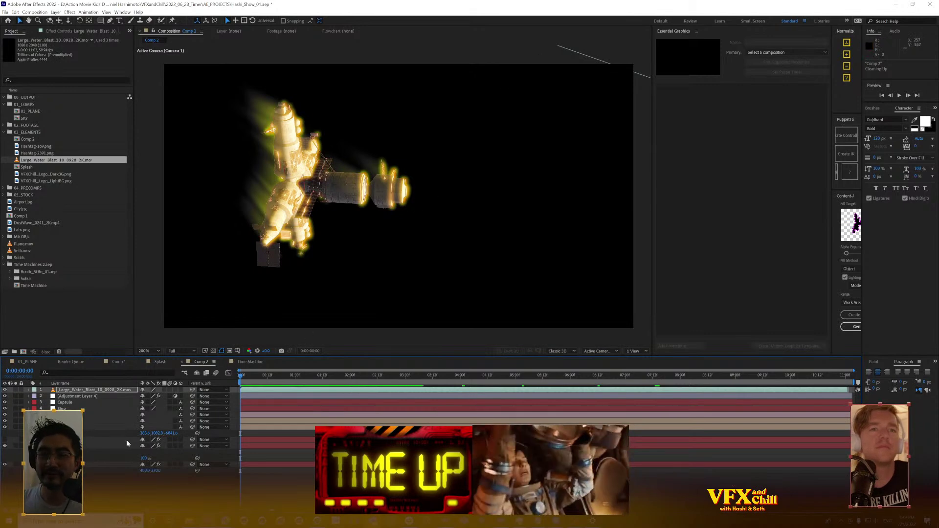
Apply the Shatter effect to the Station layer
left_click(104, 421)
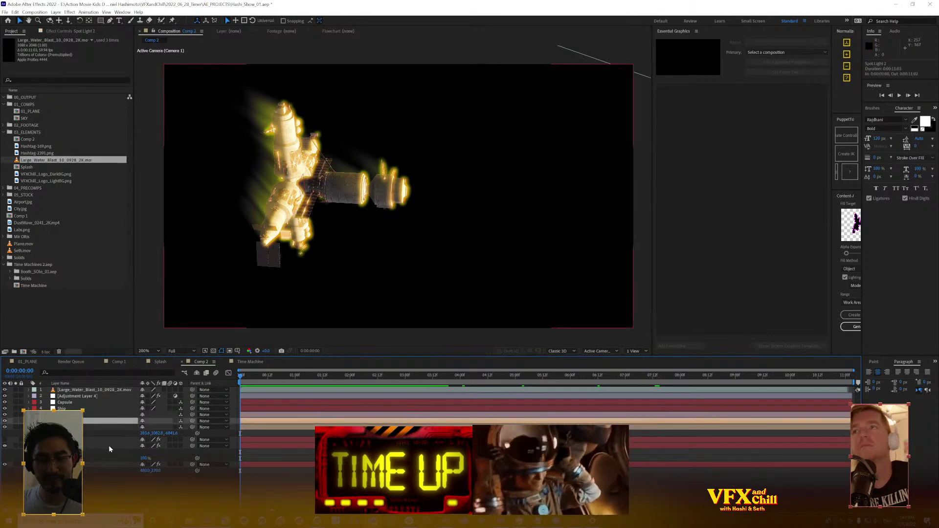
left_click(105, 465)
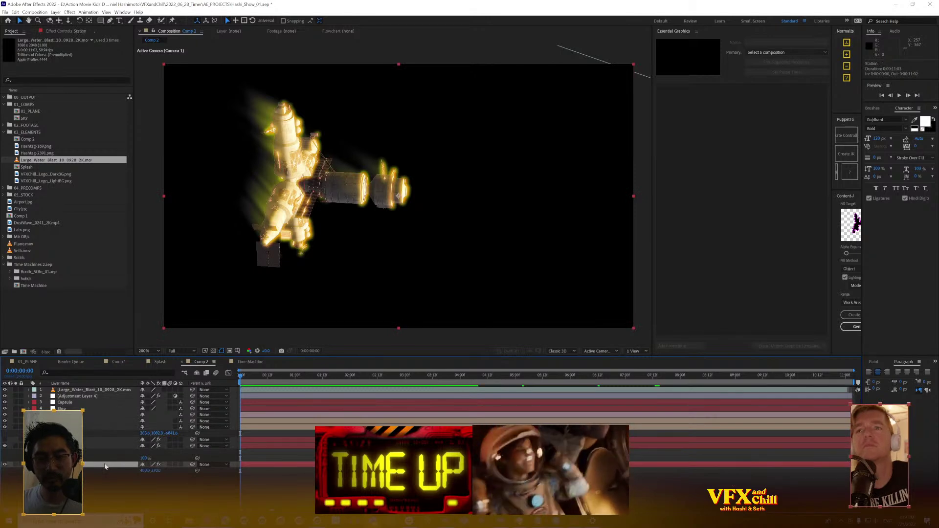
key("ctrl+space")
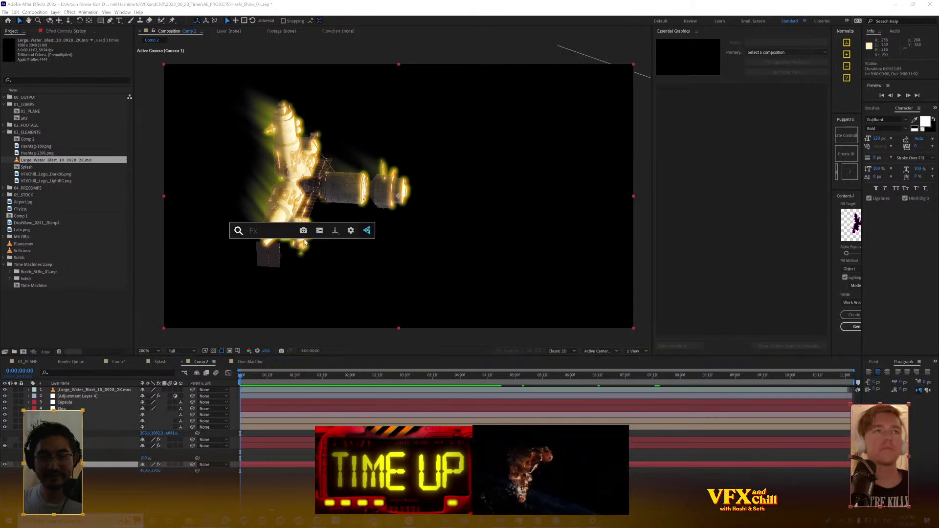
type("shate")
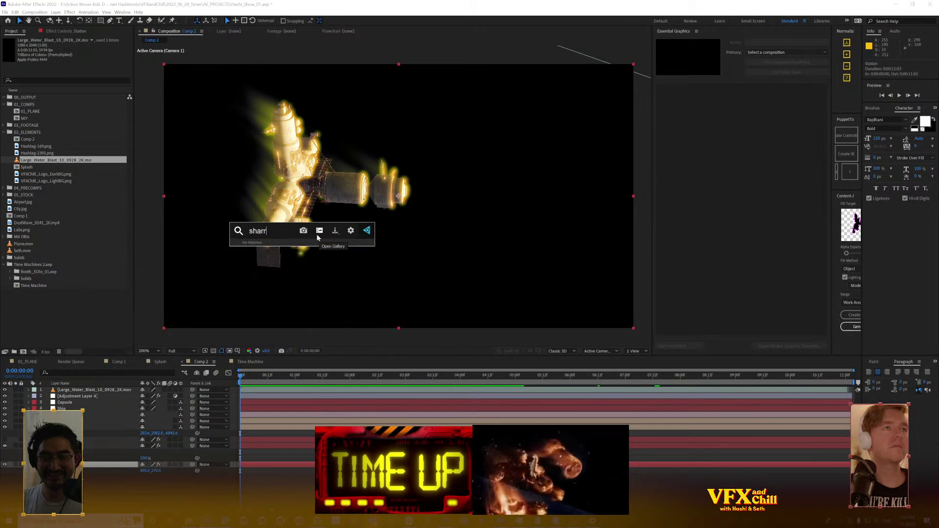
key("BackSpace")
key("BackSpace")
type("t")
key("Return")
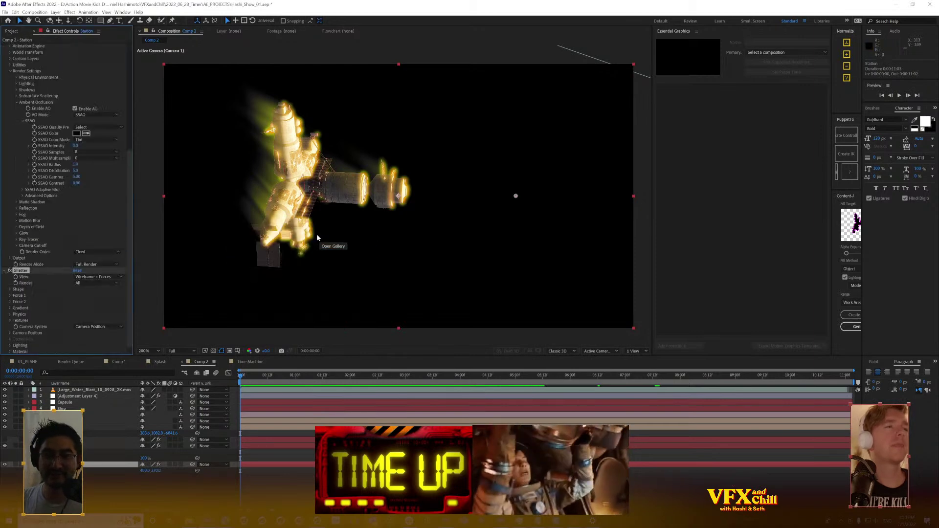
scroll(61, 69, "up", 6)
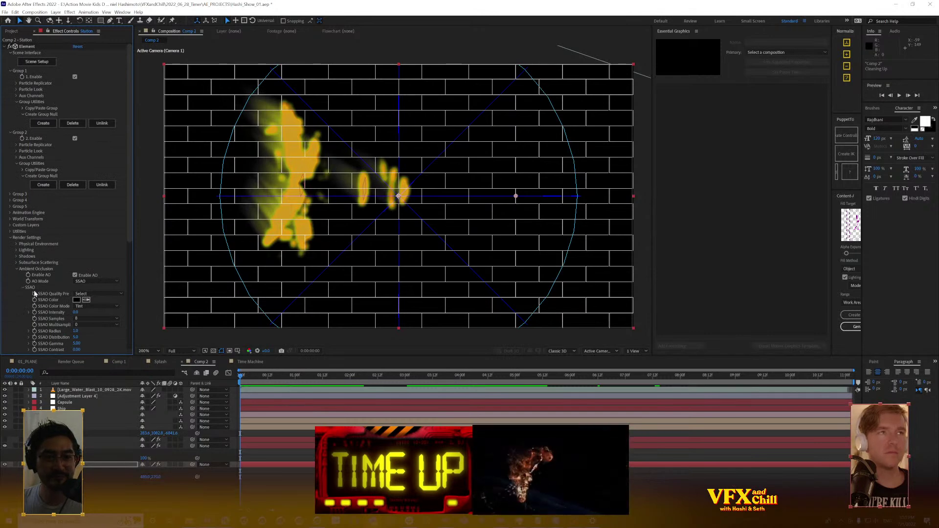
scroll(59, 289, "down", 5)
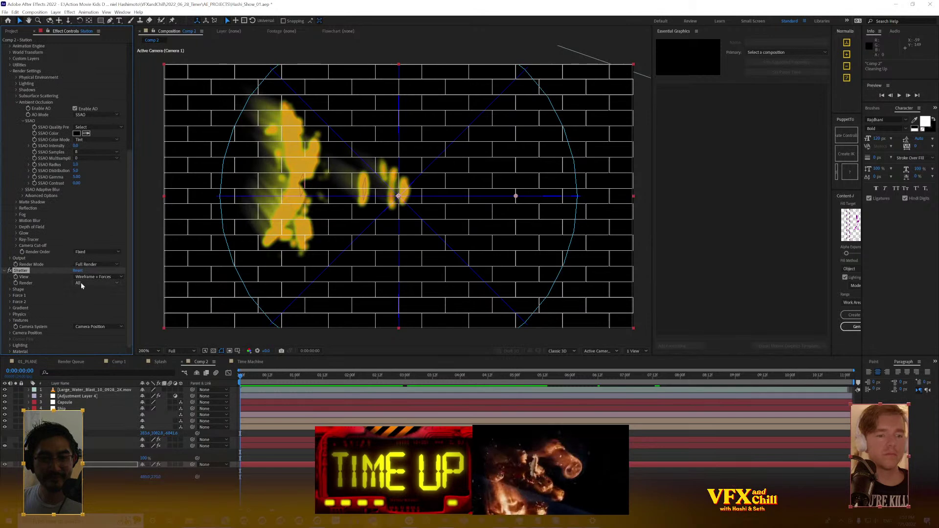
Set Shatter's shape pattern to Glass and increase its Repetitions for smaller shards
left_click(82, 284)
left_click(92, 277)
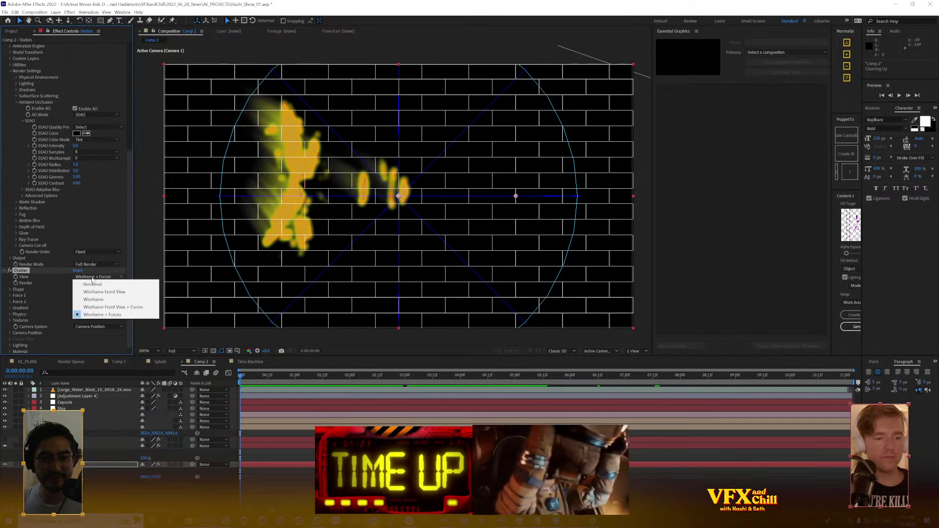
left_click(26, 281)
left_click(10, 289)
scroll(49, 274, "down", 3)
left_click(98, 252)
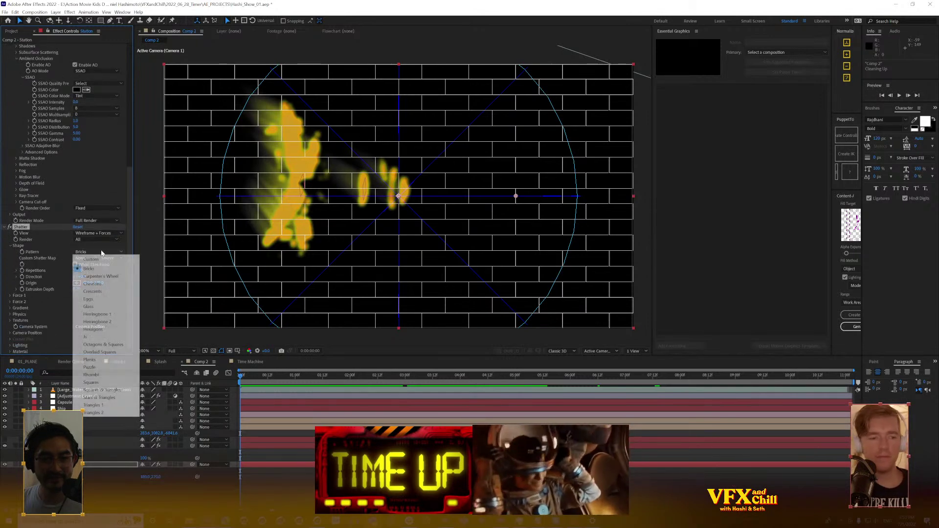
left_click(104, 308)
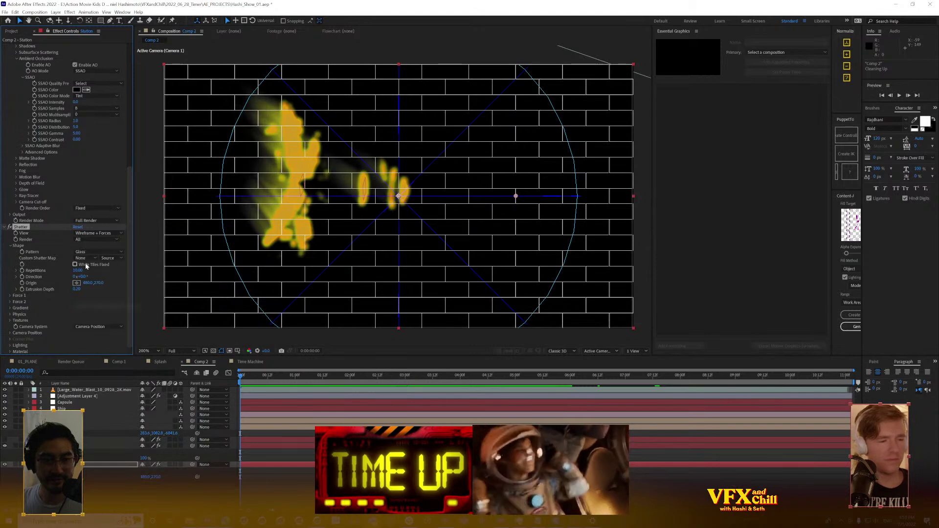
left_click_drag(78, 270, 118, 271)
Set the Shatter shape's Extrusion Depth to 0.2
right_click(278, 262)
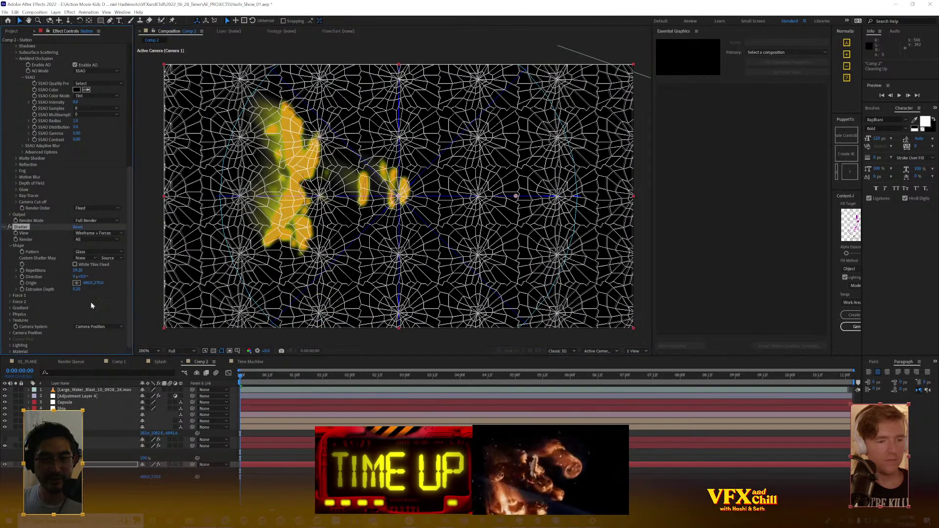
key("Escape")
left_click_drag(78, 300, 76, 300)
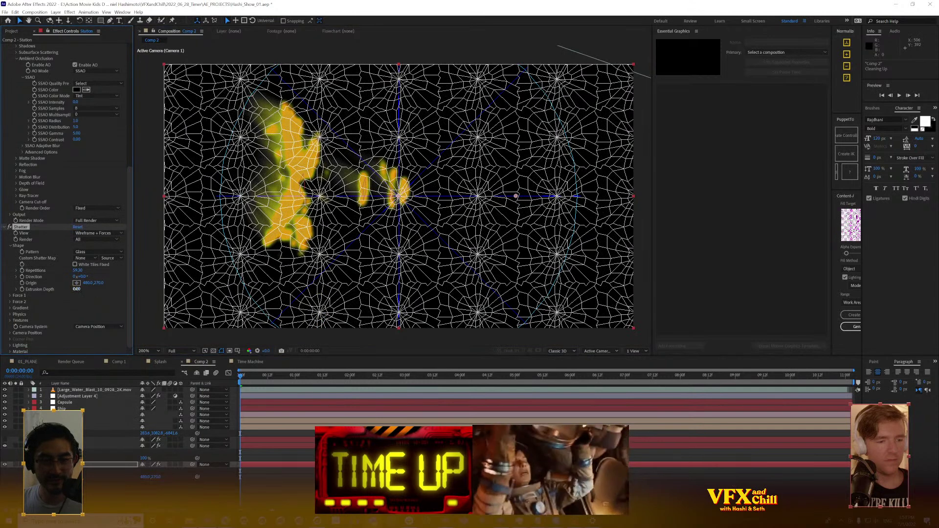
left_click(92, 291)
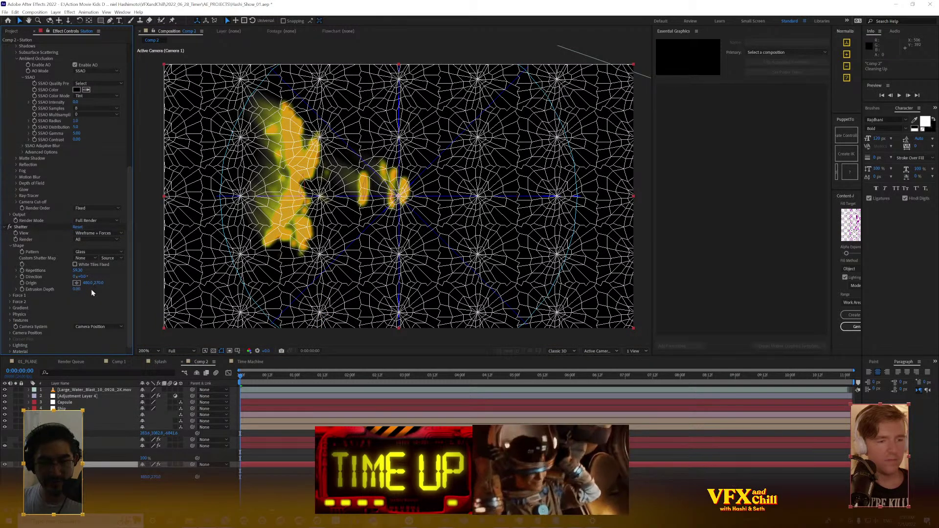
left_click(77, 289)
type(".2")
key("Return")
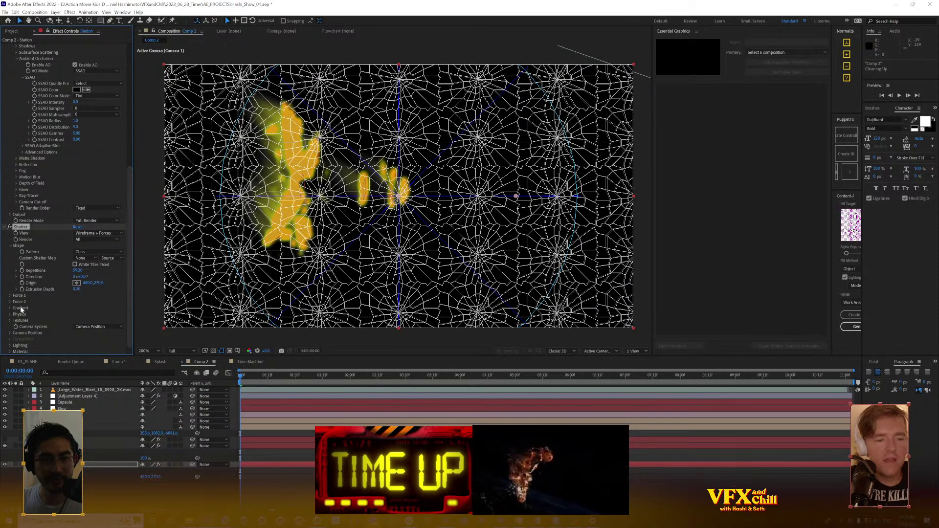
Expand Shatter's Force 1 settings and move the shape's Origin point horizontally toward the station
left_click(9, 295)
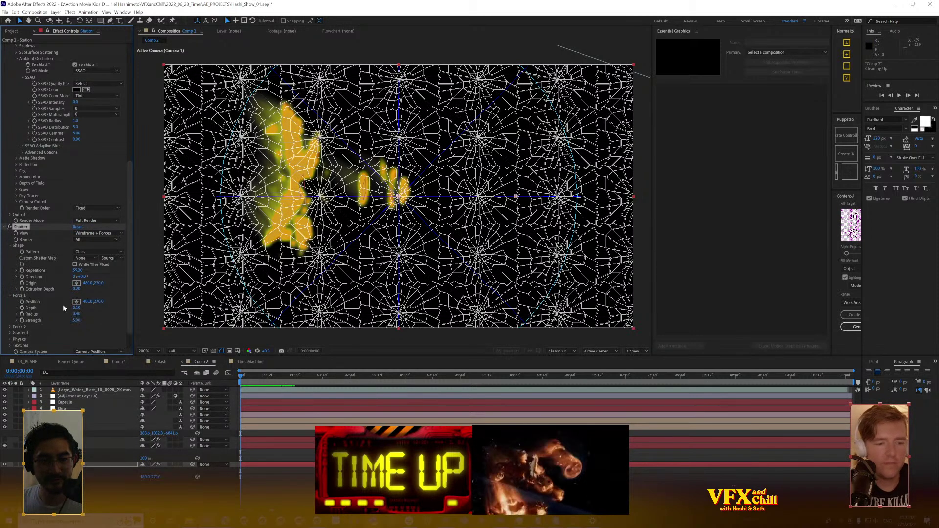
left_click_drag(399, 199, 329, 199)
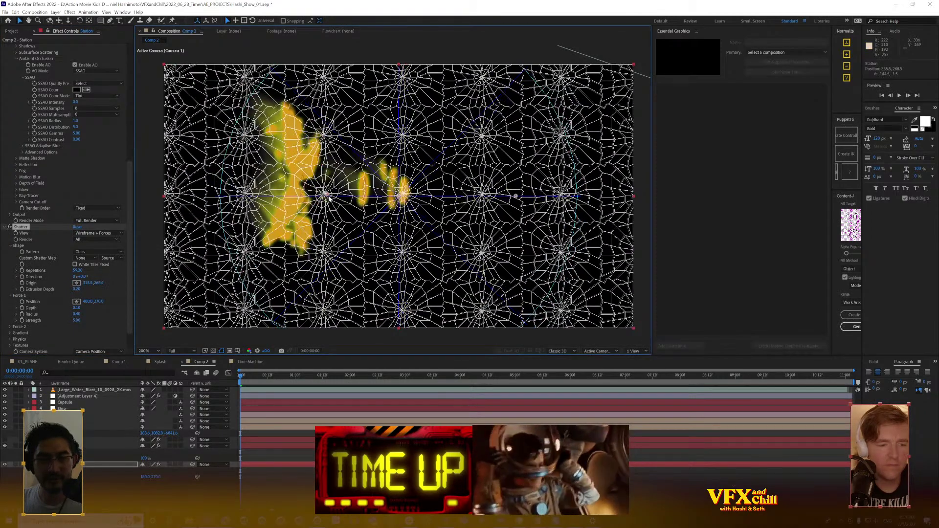
scroll(14, 342, "down", 2)
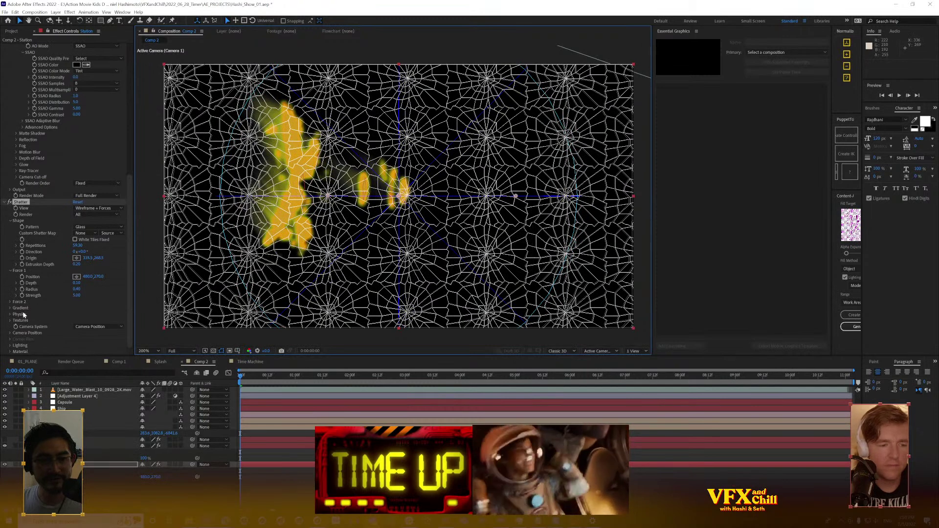
At frame 10, raise Shatter's Gravity to about 20 and turn the Gravity Direction so the shards drift upward
left_click(14, 316)
scroll(14, 317, "down", 4)
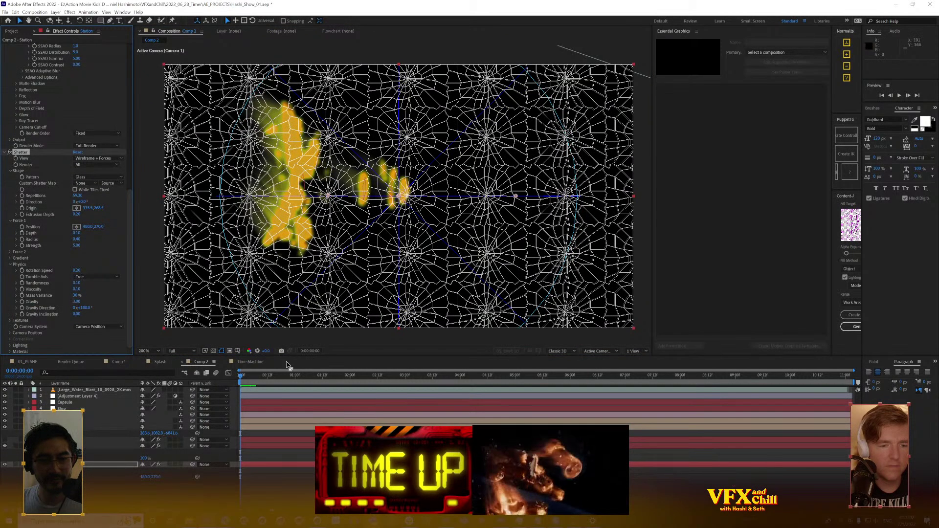
left_click_drag(250, 378, 263, 379)
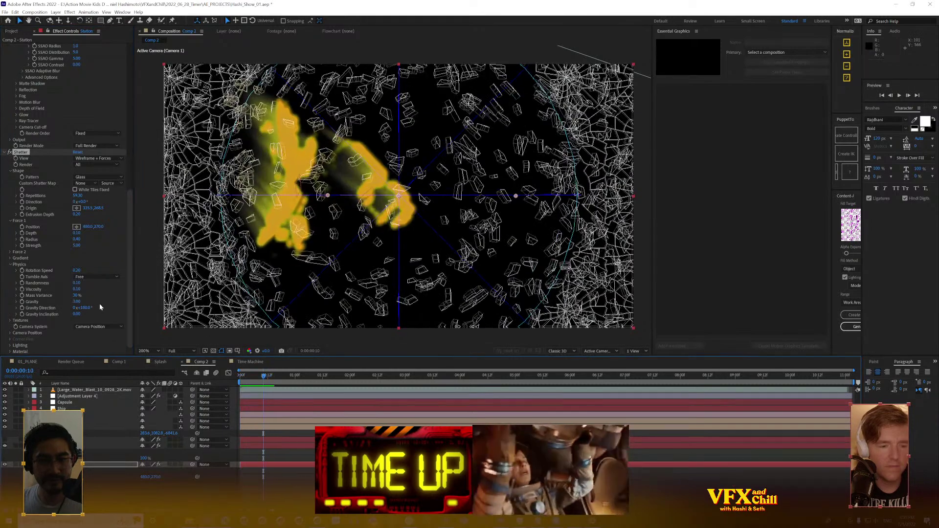
left_click_drag(78, 303, 128, 306)
left_click_drag(86, 308, 16, 319)
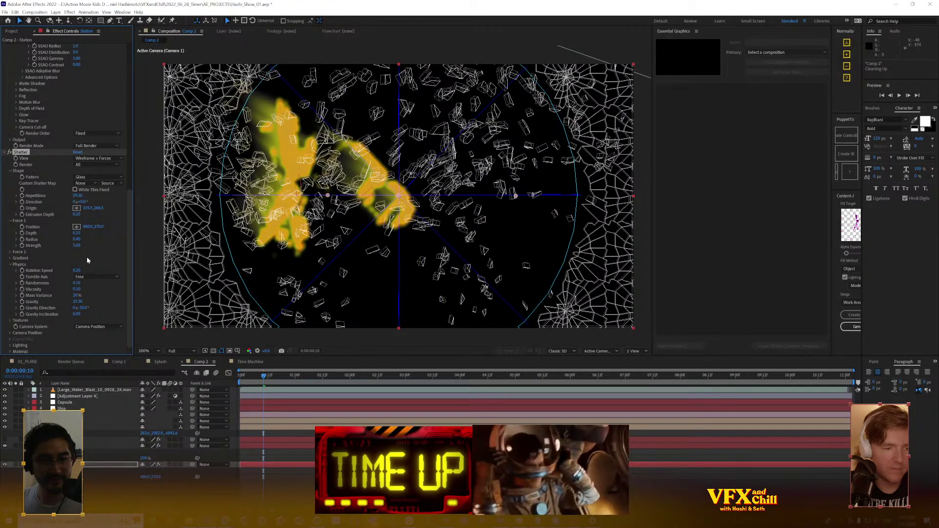
Collapse the station layer's Element effect and set Shatter's View to Rendered
scroll(98, 125, "up", 8)
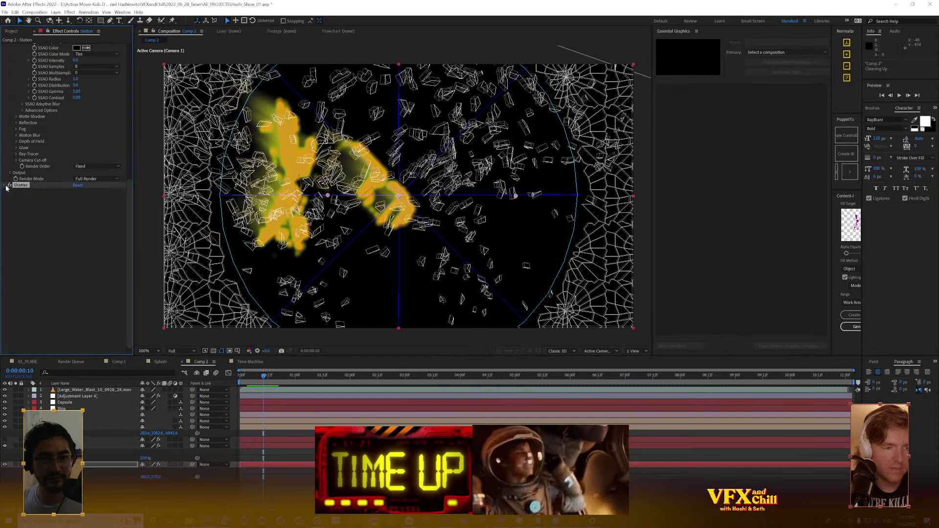
scroll(93, 216, "up", 4)
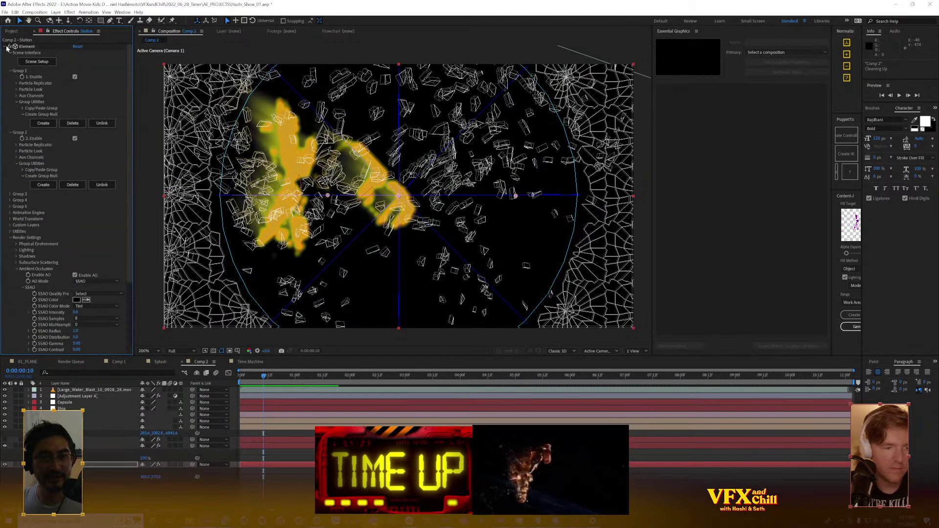
left_click(4, 46)
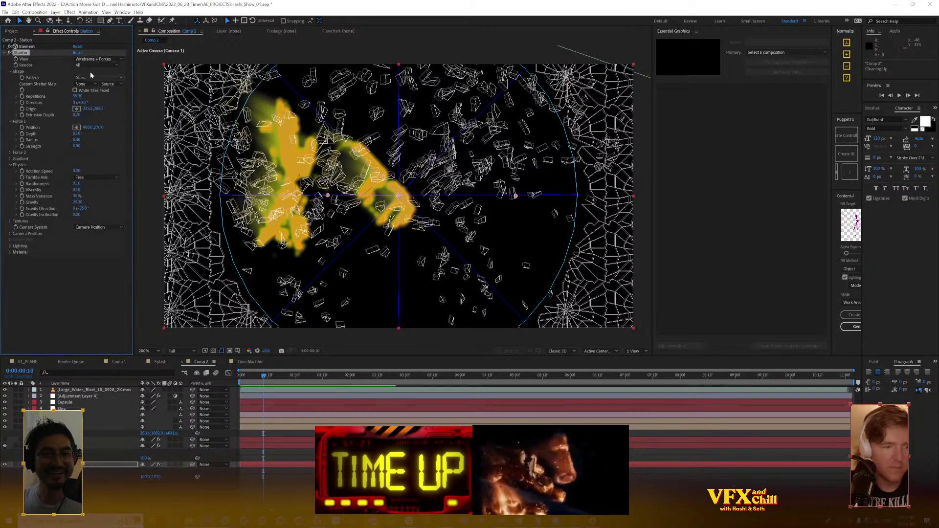
left_click(90, 77)
left_click(95, 59)
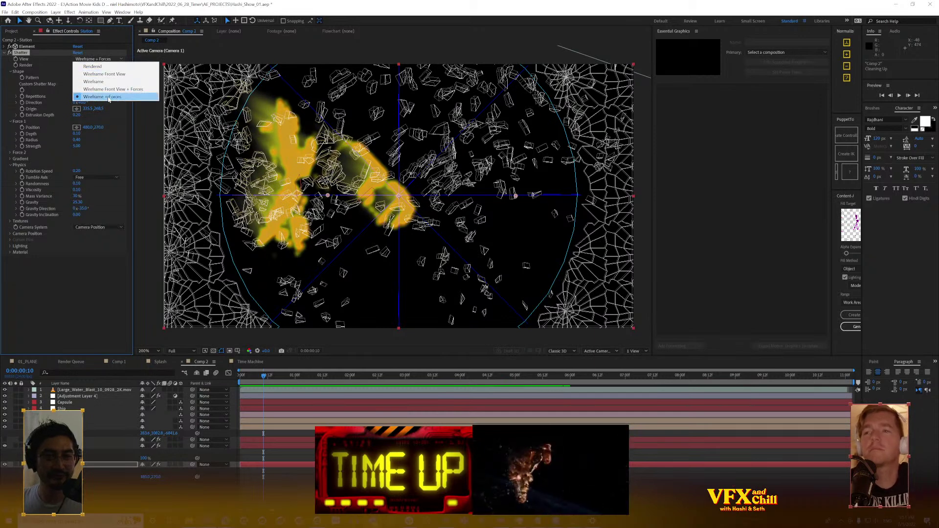
left_click(106, 68)
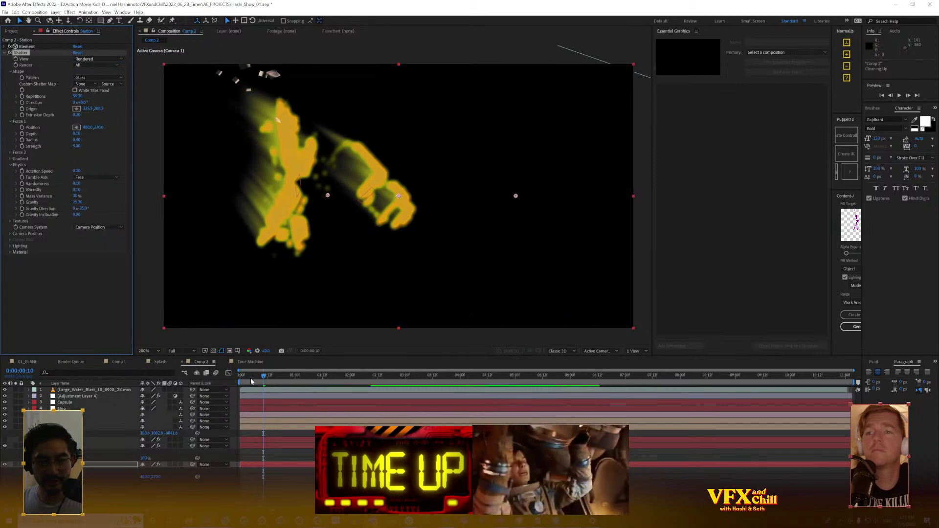
Keyframe Shatter's Force 1 Radius from 0 at the first frame to 0.40 at about 0:00:01:02
key("Home")
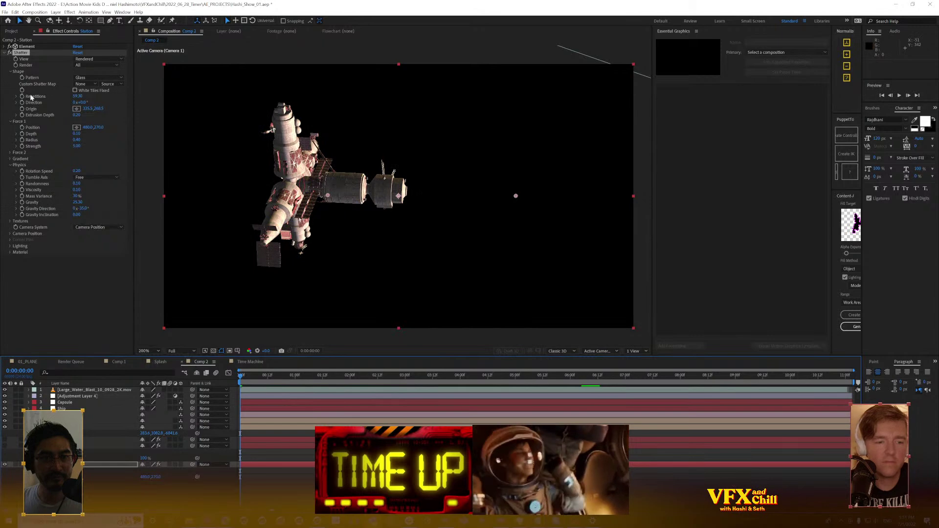
left_click(22, 140)
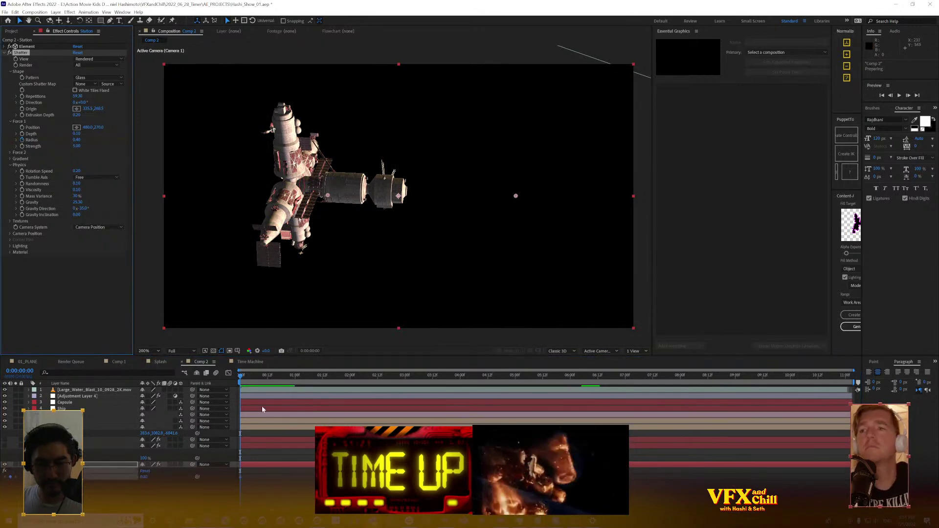
left_click(241, 478)
left_click_drag(114, 481, 138, 478)
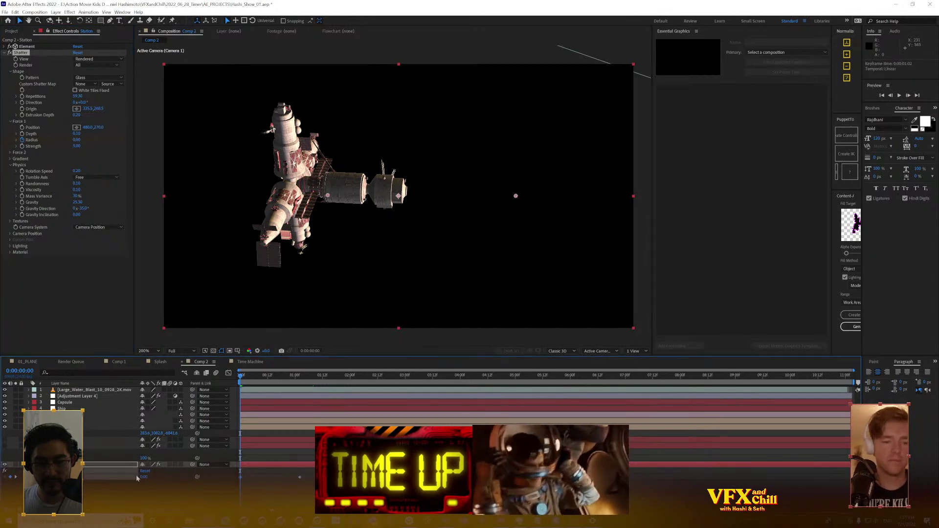
Preview the shatter animation, delete the Large_Water_Blast footage layer, and scrub through the opening frames
key("space")
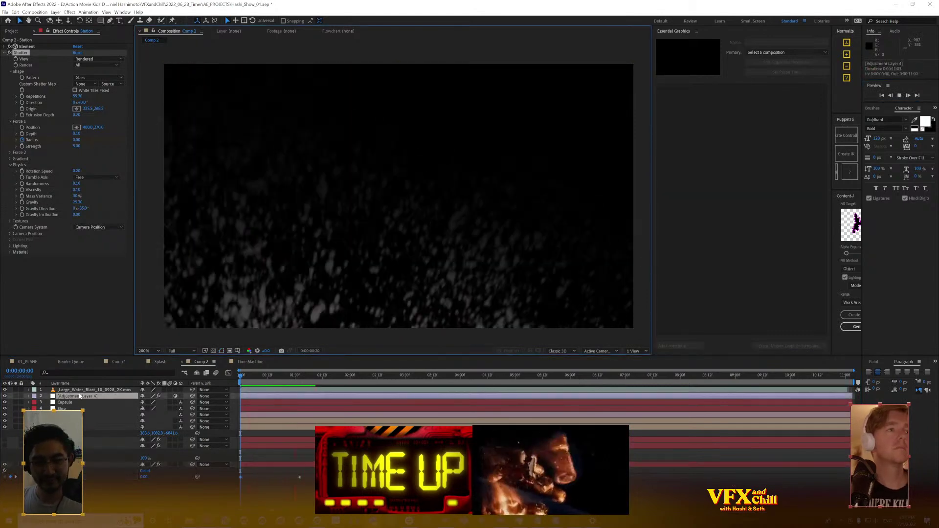
left_click(260, 395)
key("Delete")
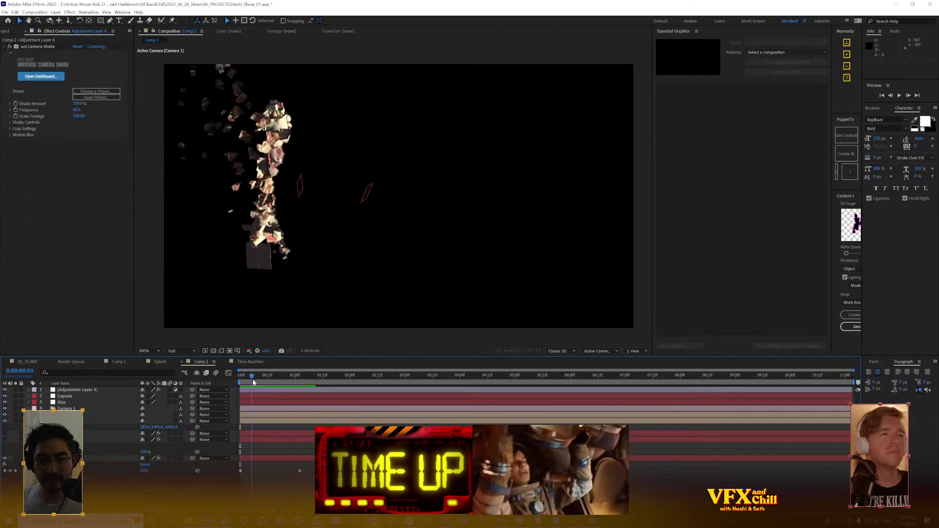
key("space")
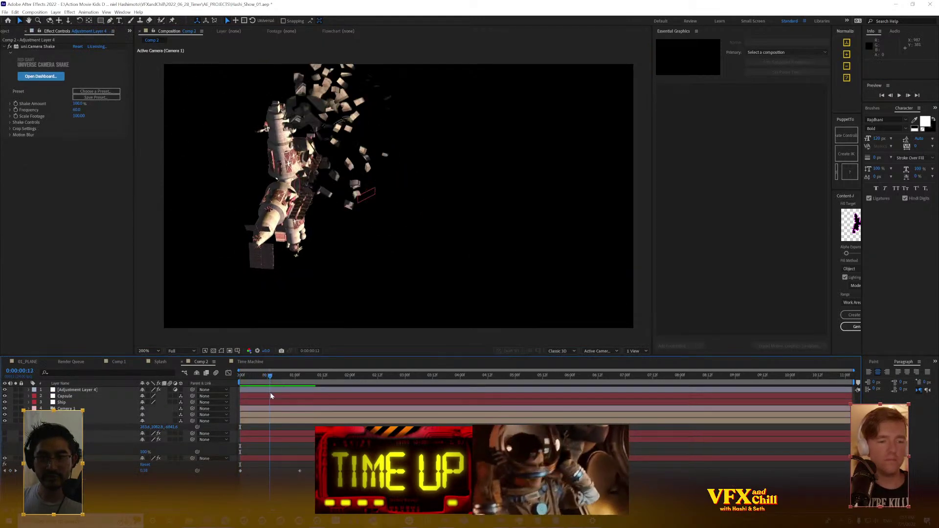
right_click(274, 398)
left_click_drag(255, 384, 231, 380)
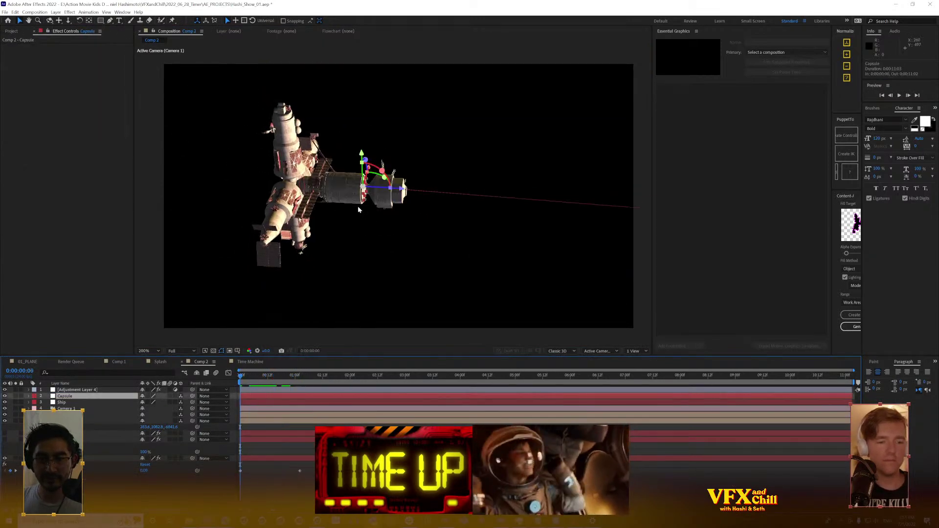
Move the Station layer's Shatter Force 1 Position onto the station's upper modules, at about 214, 203
left_click(268, 461)
left_click(21, 52)
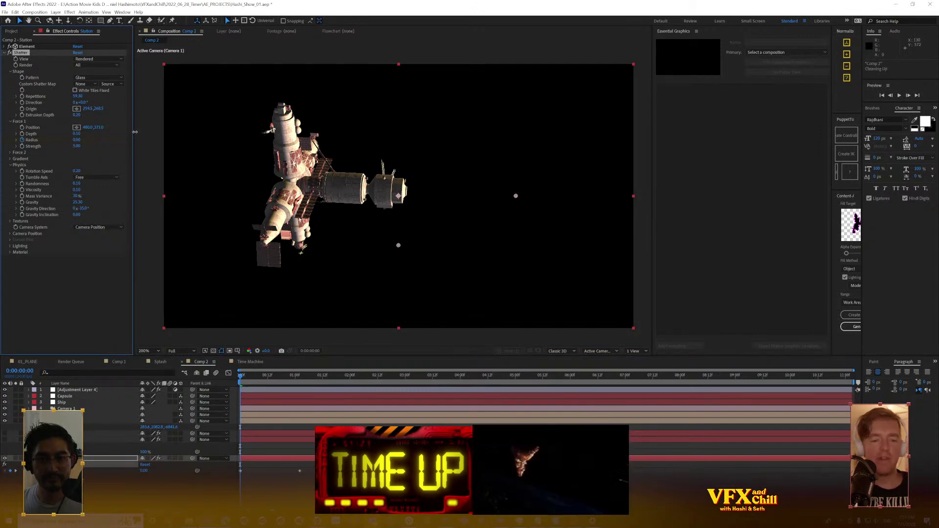
left_click_drag(79, 134, 74, 134)
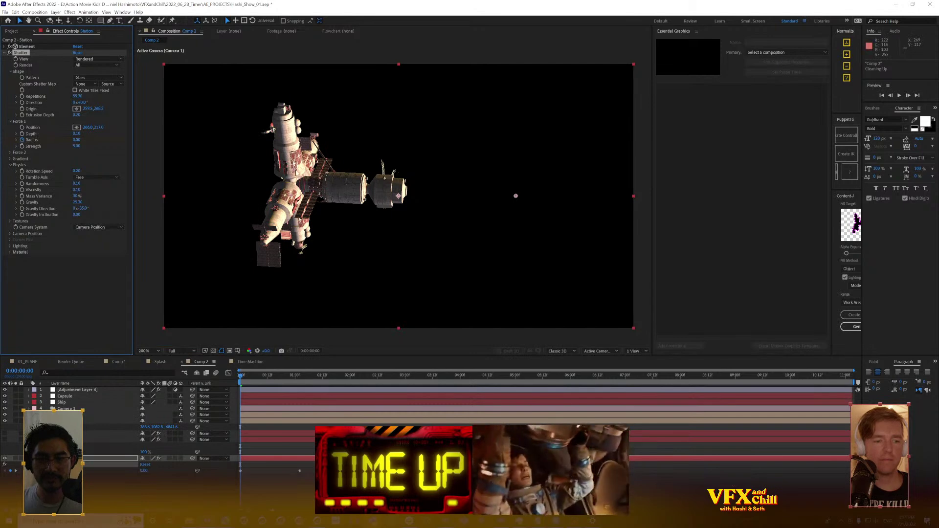
left_click_drag(271, 130, 269, 163)
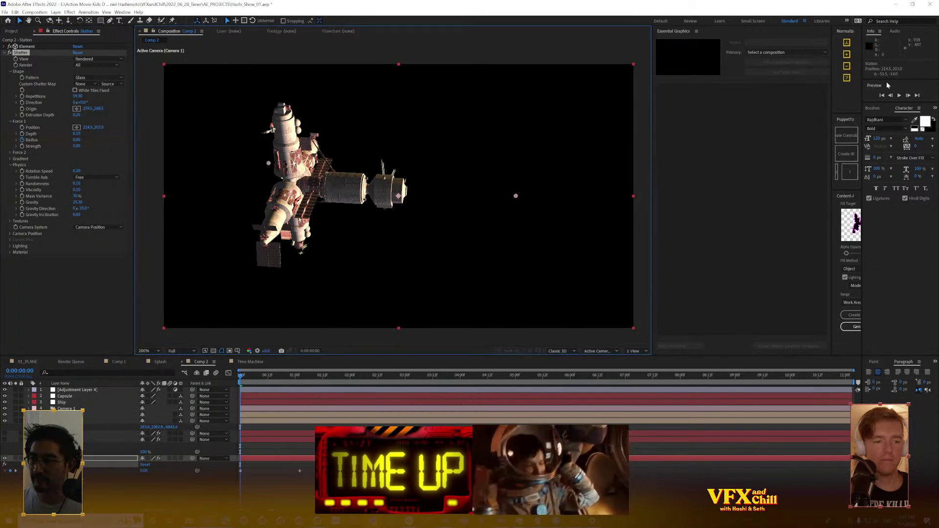
Move the ending Force 1 Radius keyframe later in the timeline to slow the breakup, and preview it
left_click(301, 473)
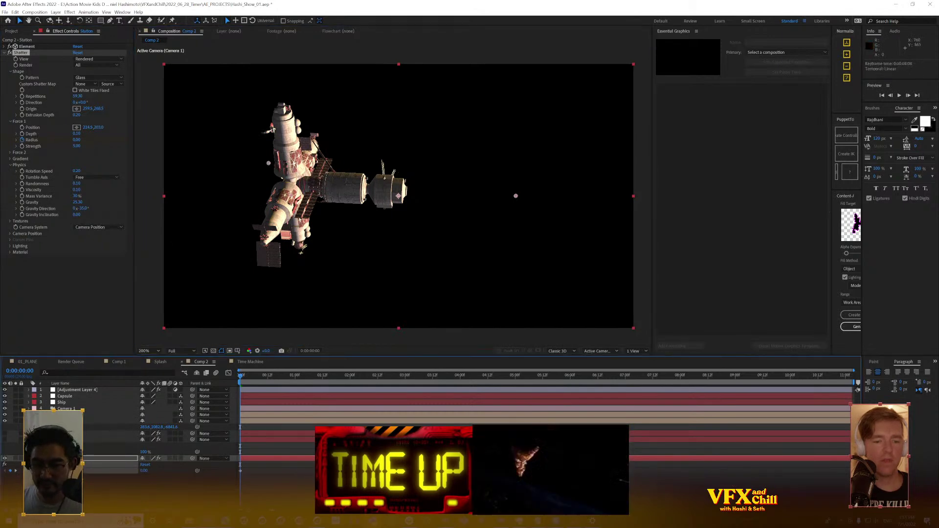
left_click(900, 96)
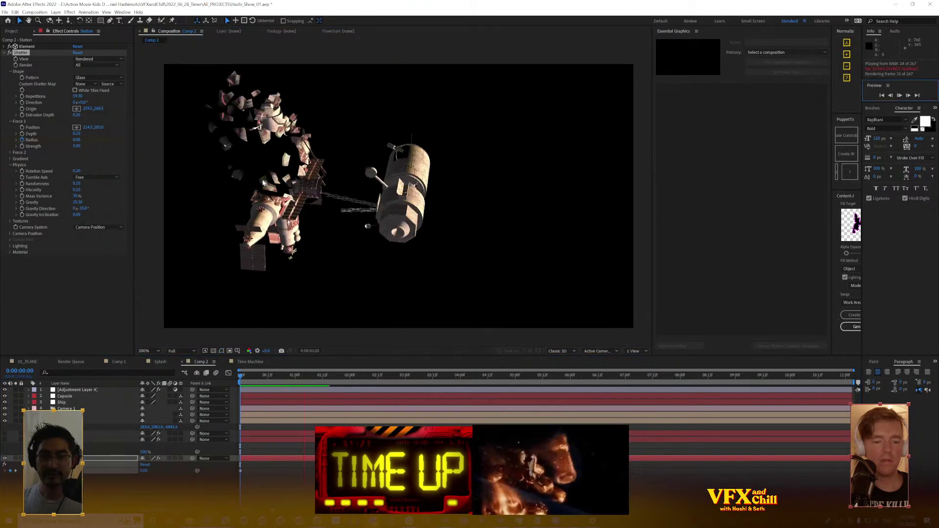
key("space")
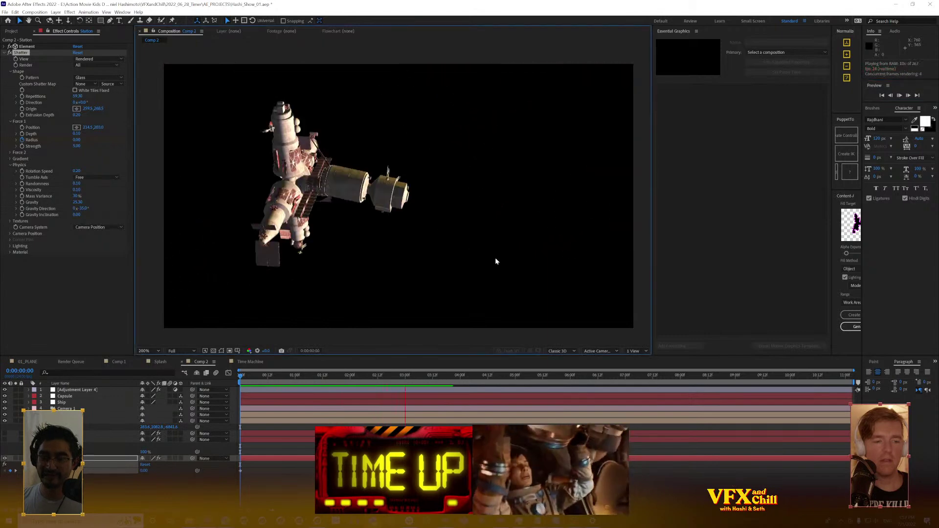
key("space")
left_click_drag(314, 374, 322, 399)
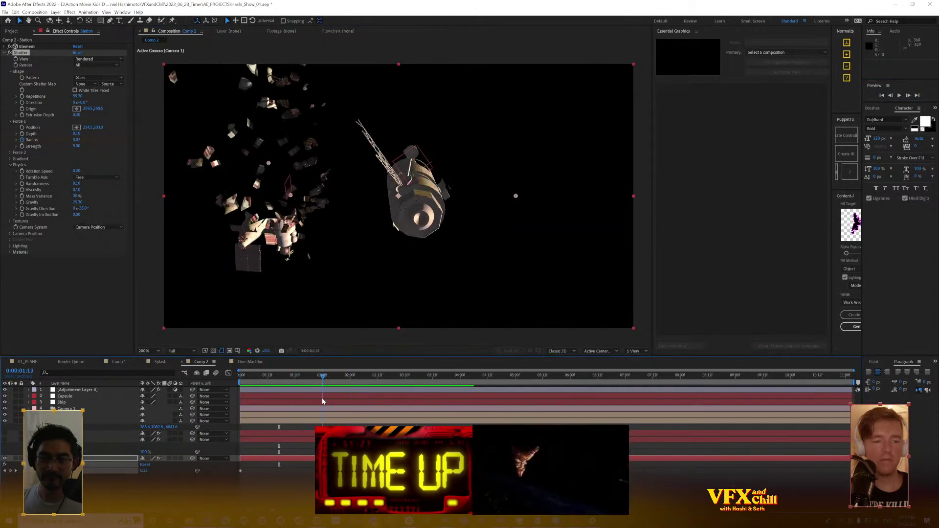
Lower Shatter's Gravity to about 6.4 and preview the animation from the first frame
left_click_drag(78, 202, 22, 226)
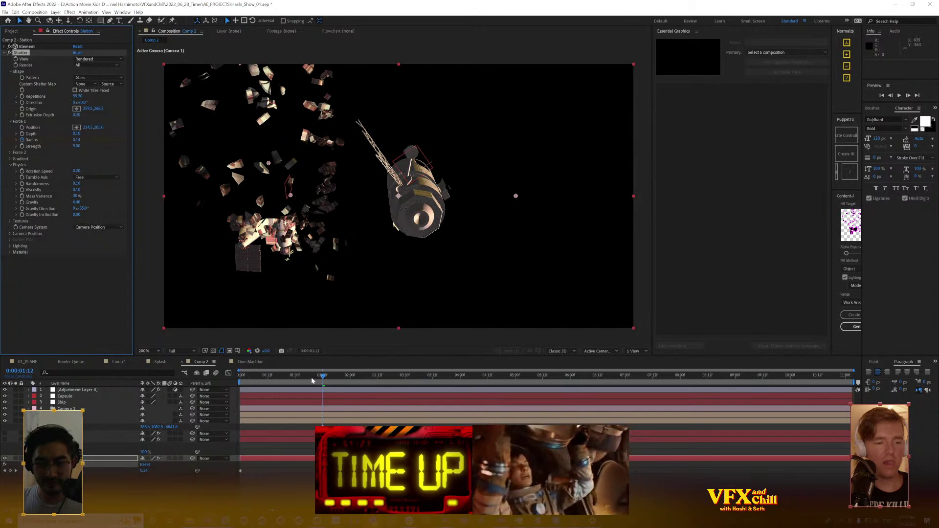
left_click_drag(312, 380, 188, 401)
key("space")
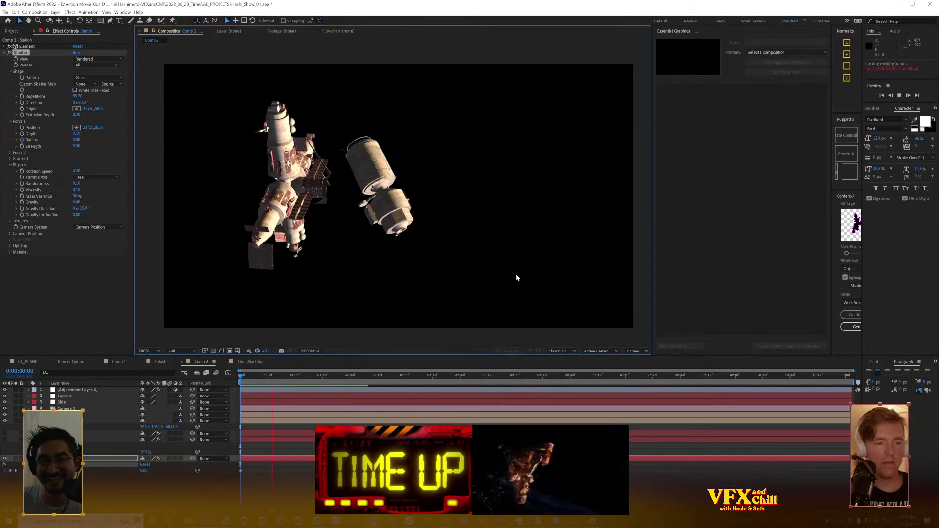
key("space")
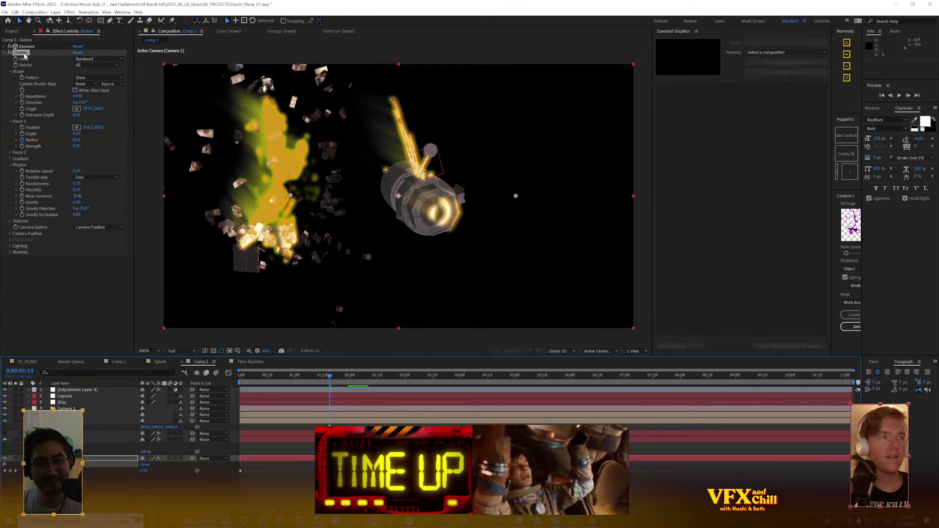
Copy the Station layer's keyframed Shatter effect onto the visible Station 2 glow layer at the first frame and preview
left_click(50, 196)
left_click_drag(250, 381, 240, 382)
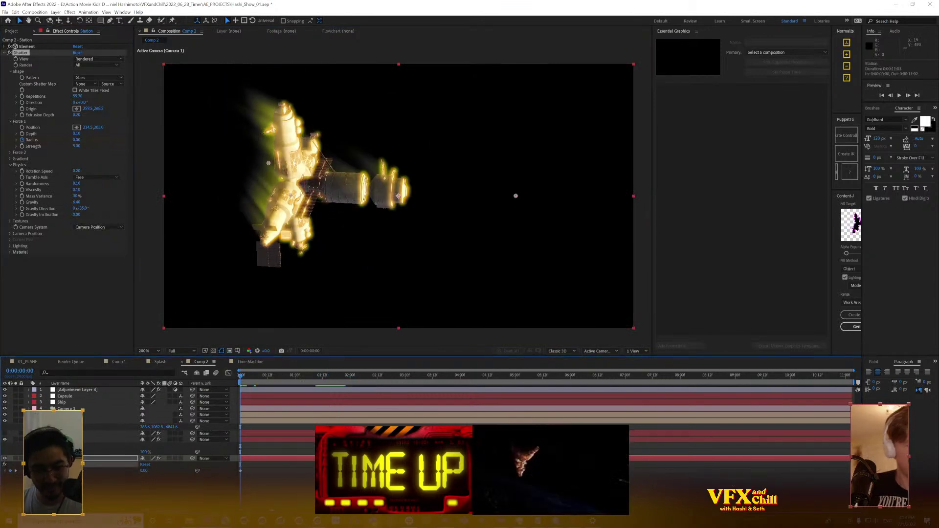
left_click(74, 439)
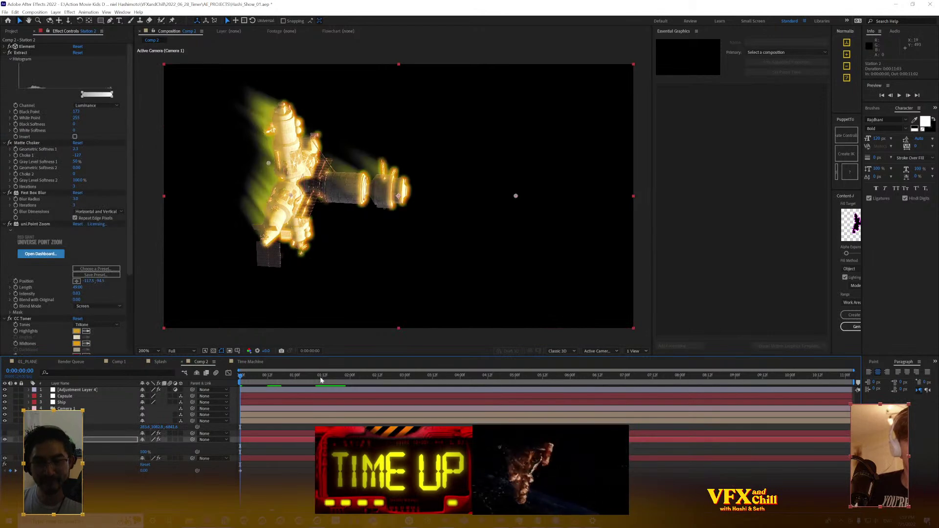
left_click(901, 96)
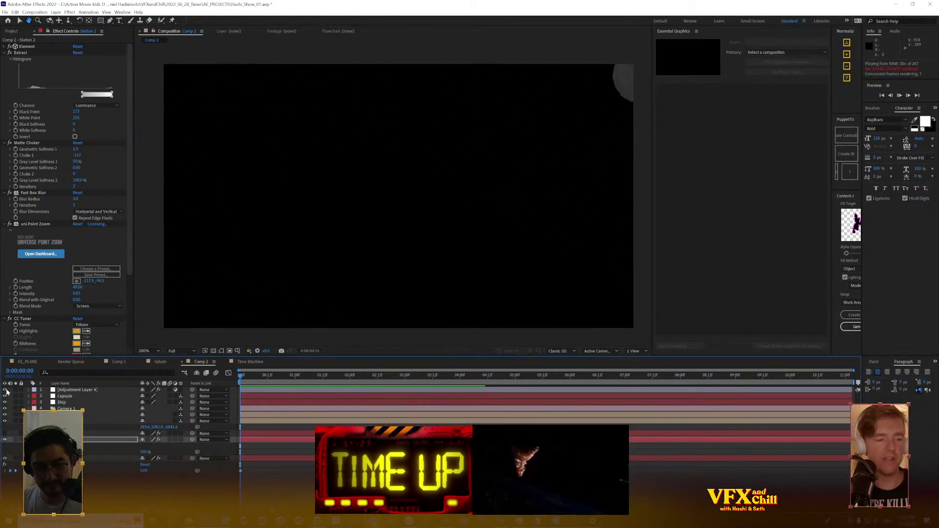
Hide the camera shake adjustment layer and solo the Station 2 glow layer at 0:00:01:06
left_click(88, 391)
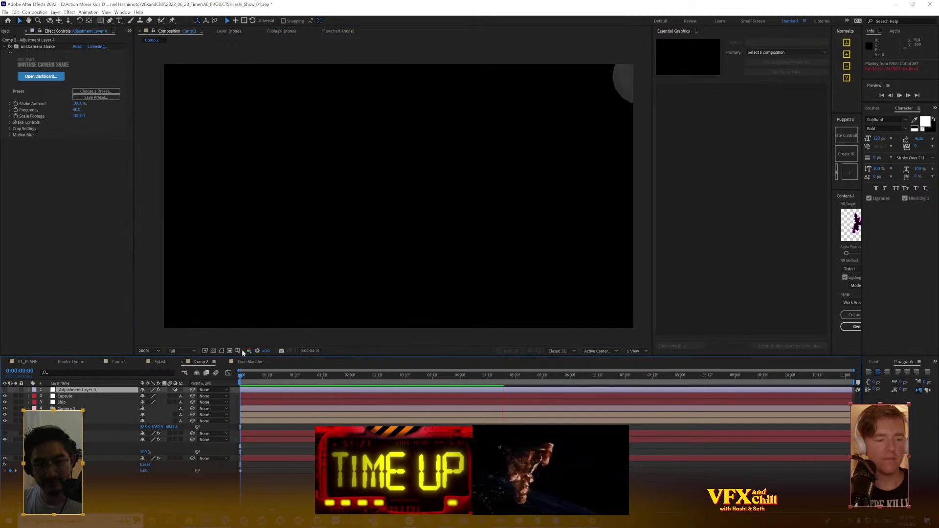
left_click_drag(258, 376, 316, 374)
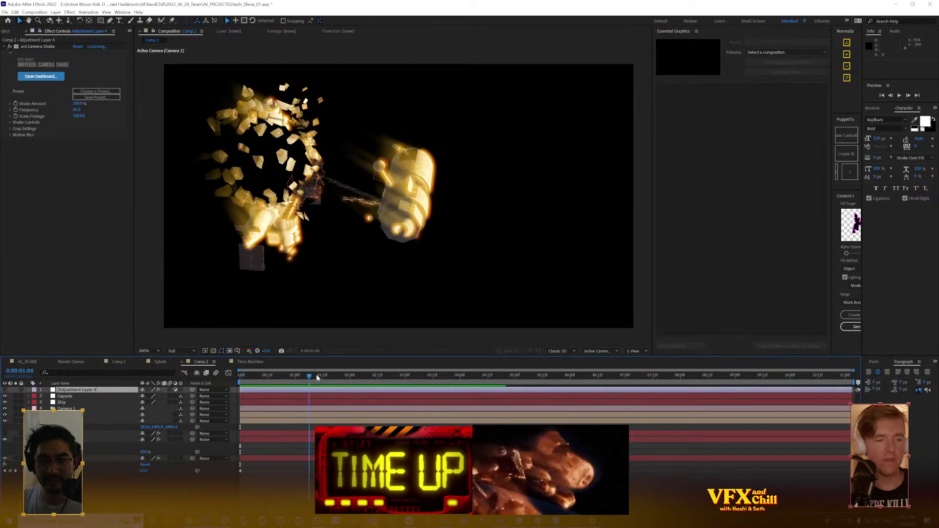
left_click(16, 440)
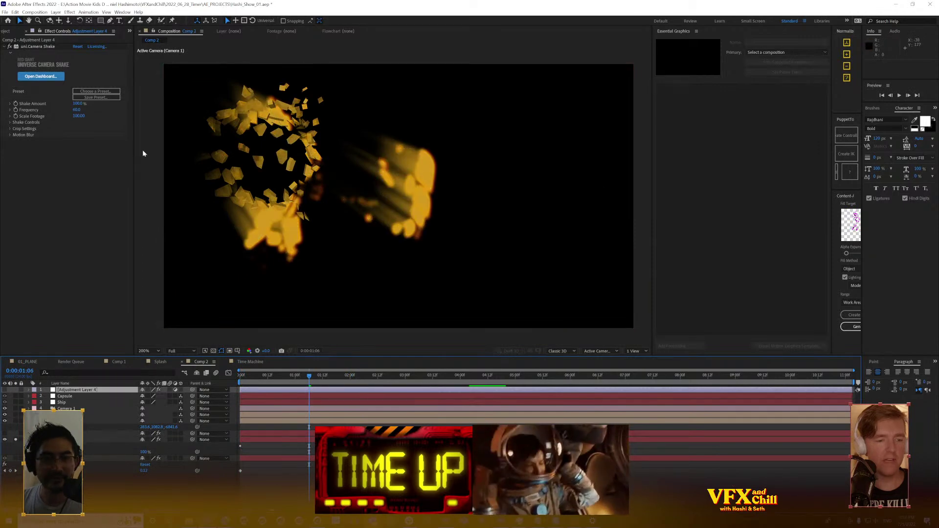
Set Station 2's Extract Black Point to 195 and Black Softness to about 95, and collapse the effect
left_click(73, 439)
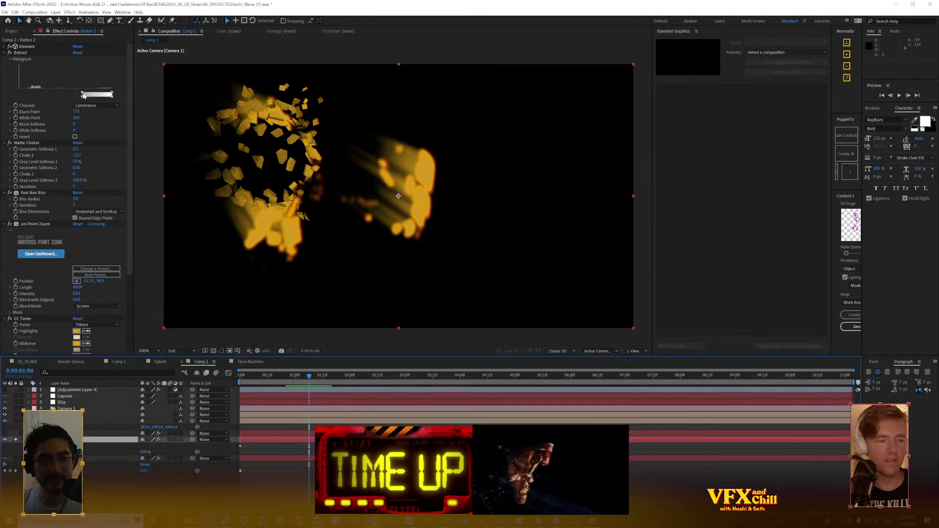
mouse_move(82, 94)
left_mouse_down()
mouse_move(39, 92)
mouse_move(103, 94)
mouse_move(93, 94)
left_mouse_up()
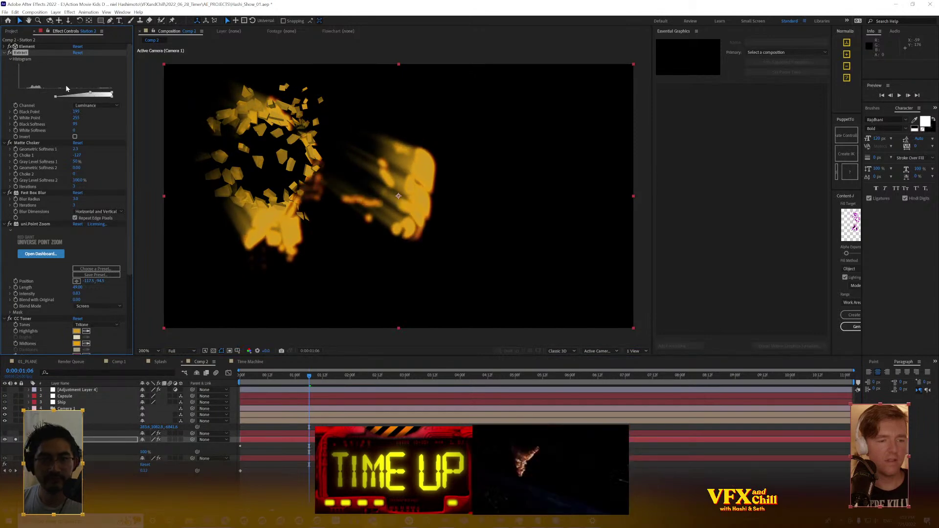
left_click(4, 53)
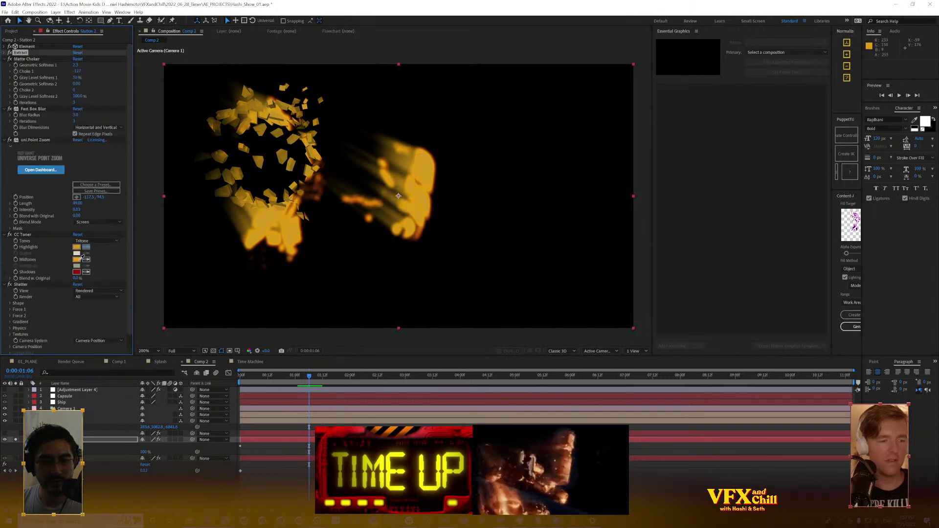
Darken Station 2's CC Toner Midtones to the deep amber #553C09
left_click(77, 260)
left_click(644, 275)
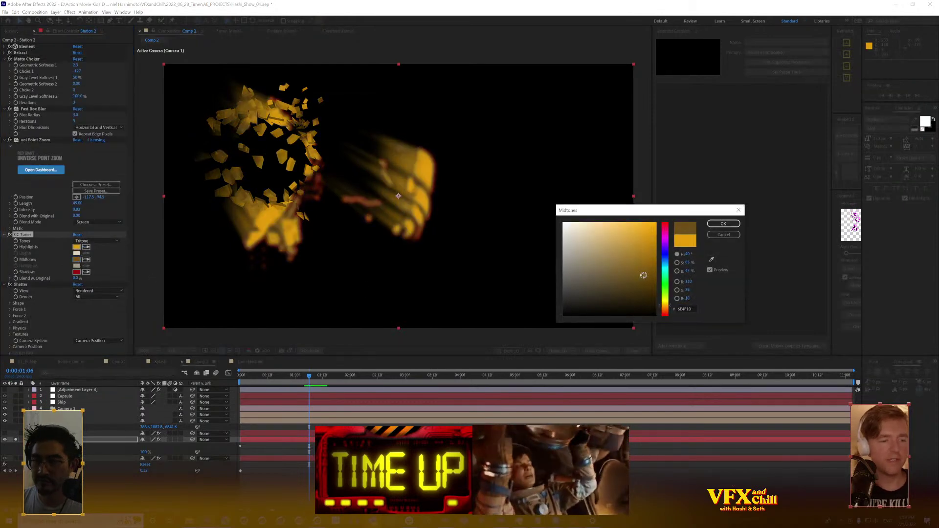
left_click_drag(639, 277, 646, 284)
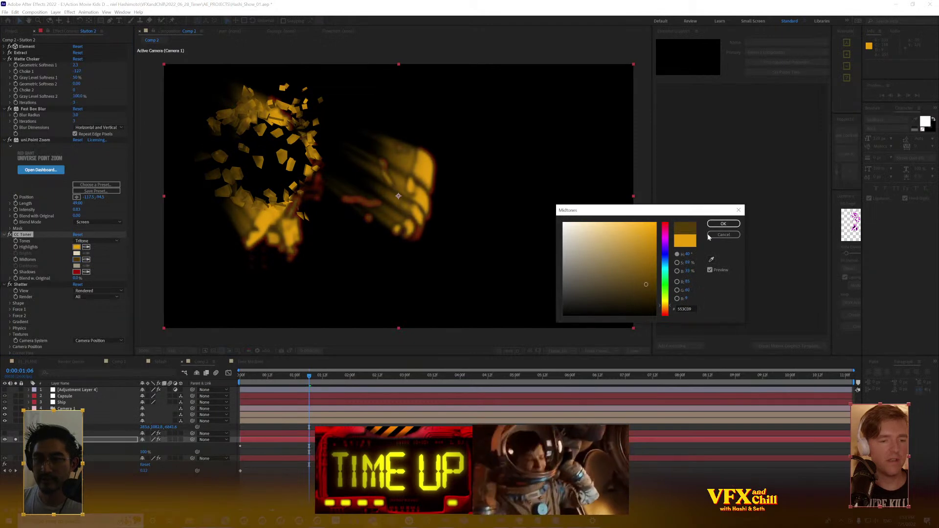
left_click(715, 226)
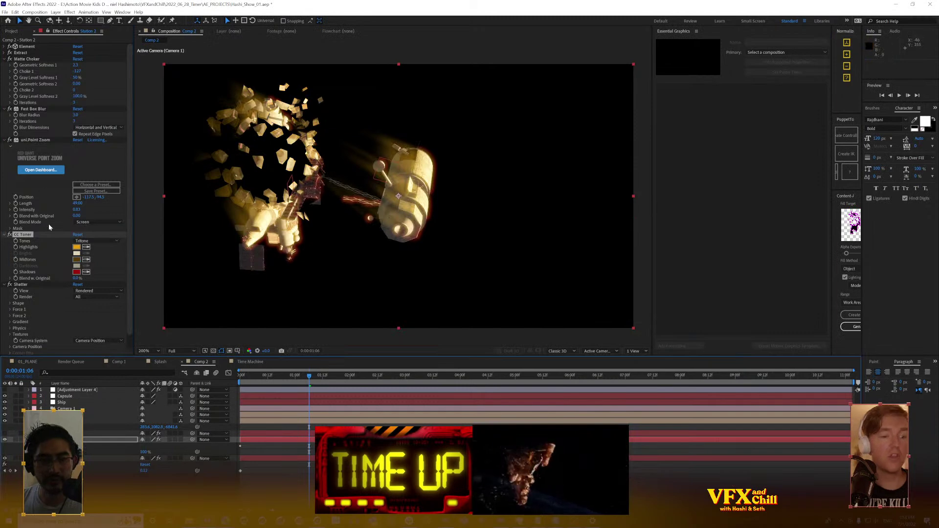
Try black for the Shadows color in Station 2's CC Toner
left_click(77, 271)
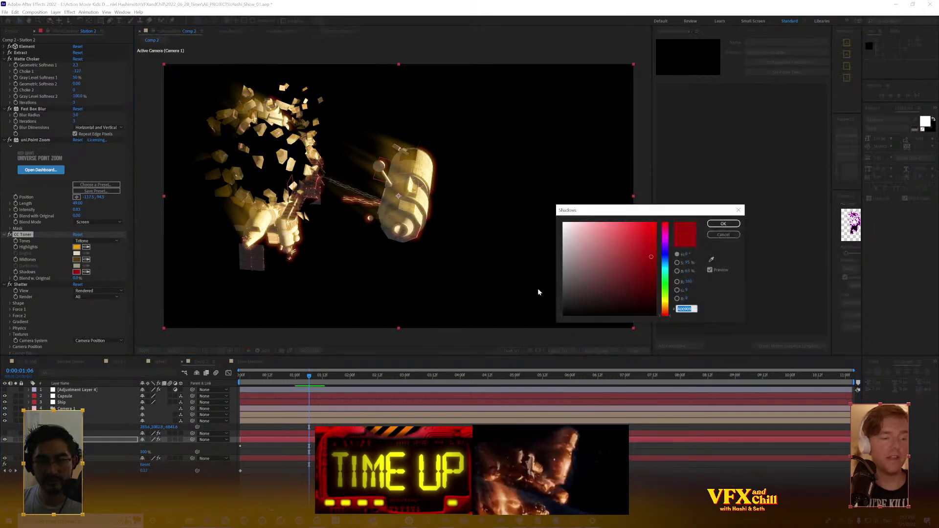
left_click(562, 311)
left_click(715, 224)
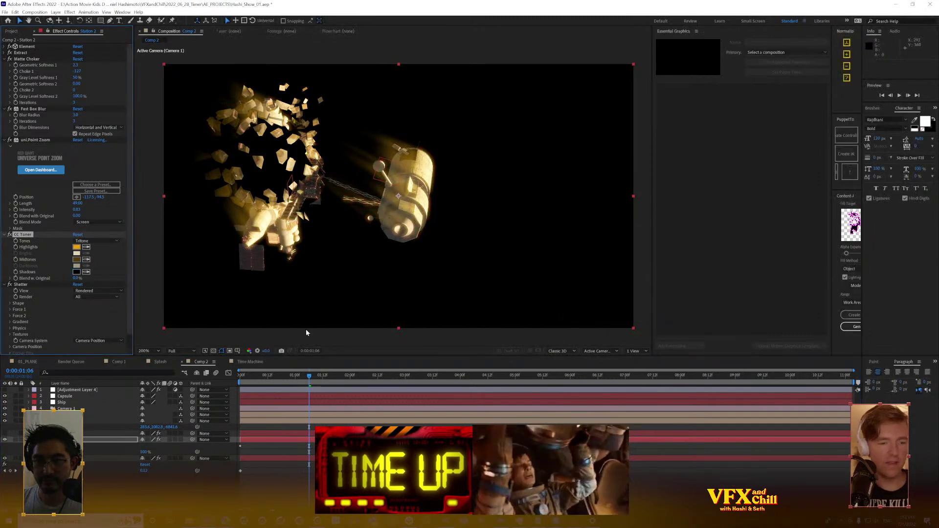
Undo the recent CC Toner Shadows and Midtones color changes on Station 2, leaving the Midtones color unedited
left_click(76, 259)
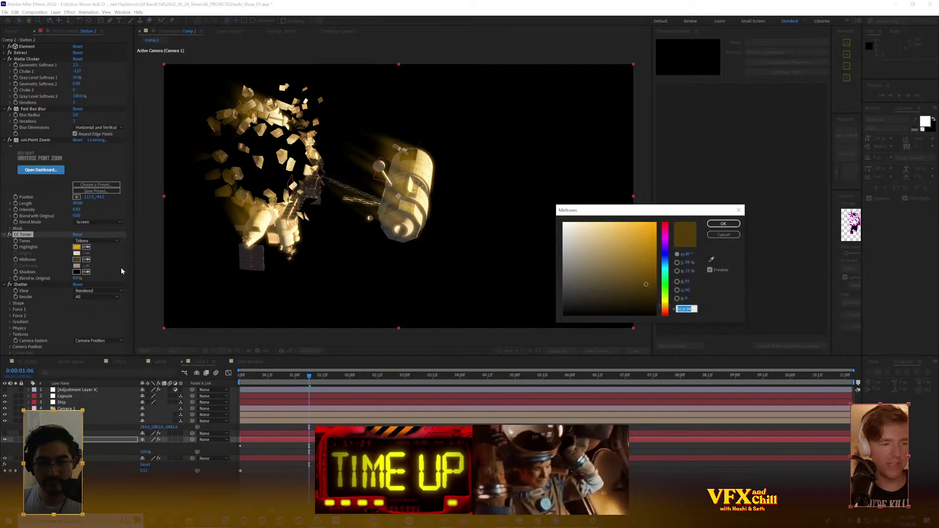
left_click(724, 235)
key("ctrl+z")
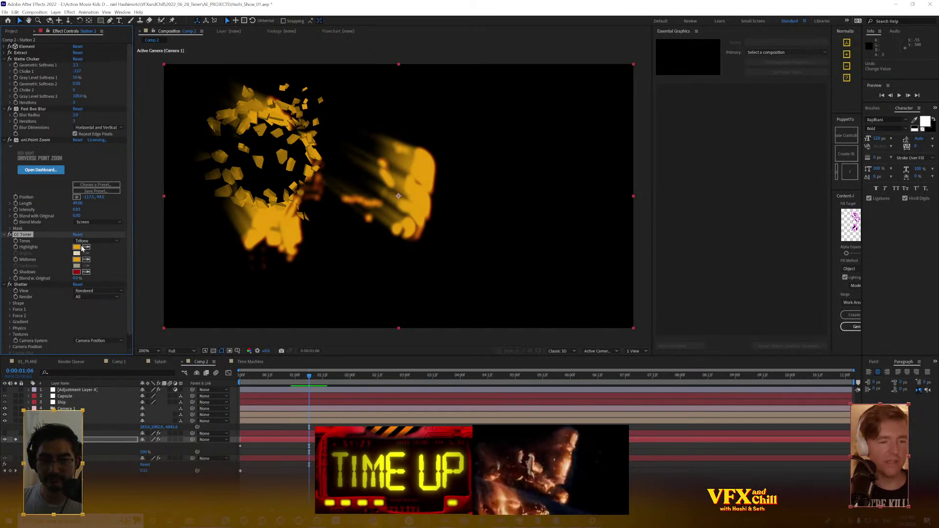
Collapse the Point Zoom, CC Toner and Shatter effects on Station 2
left_click(105, 260)
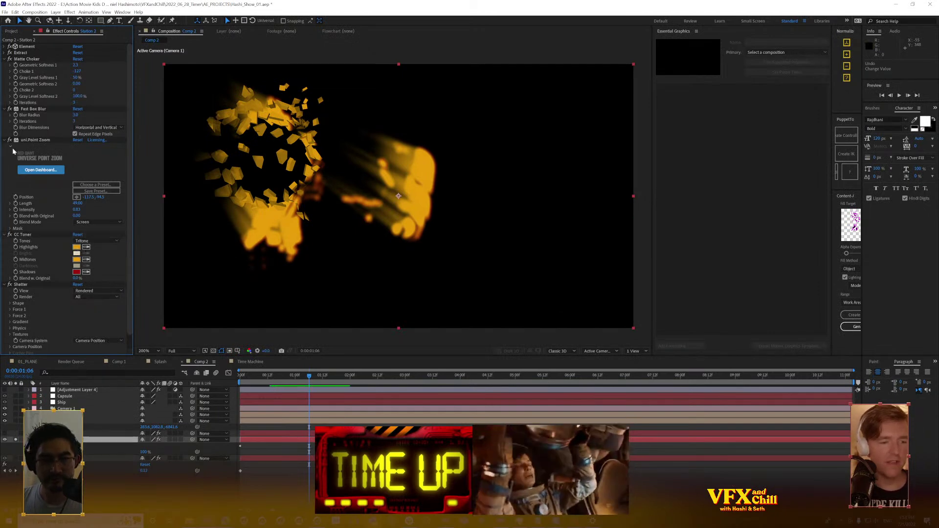
left_click(6, 140)
left_click(5, 146)
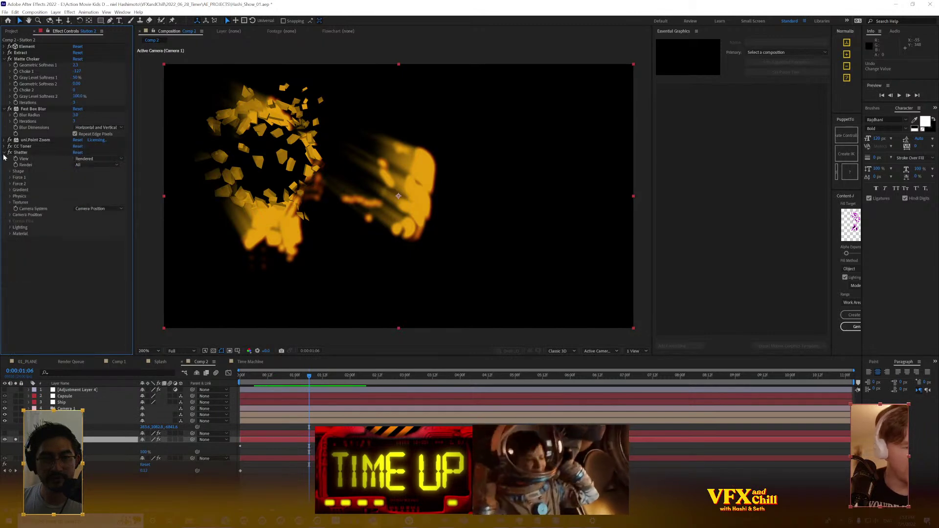
left_click(4, 153)
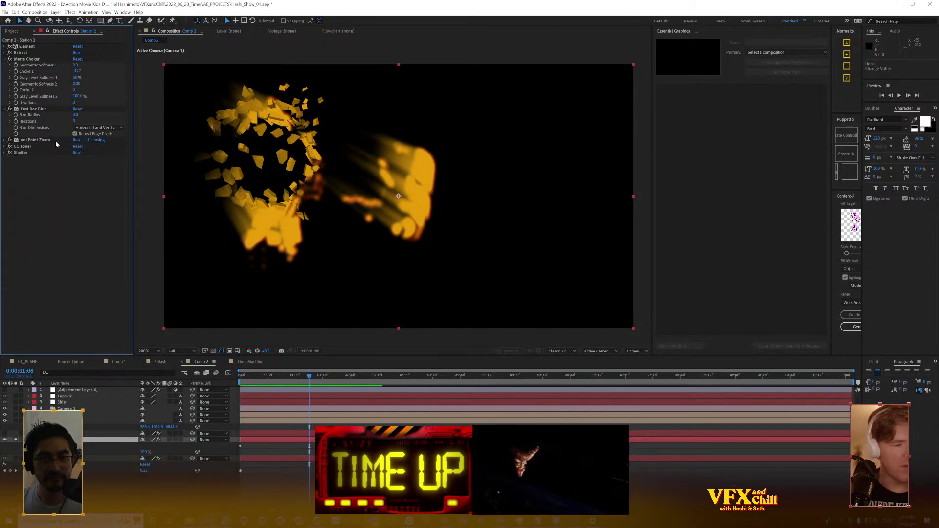
Add Fractal Noise to Station 2 between Fast Box Blur and Point Zoom, raise its Contrast and expand its Transform settings
key("ctrl+space")
type("fractal")
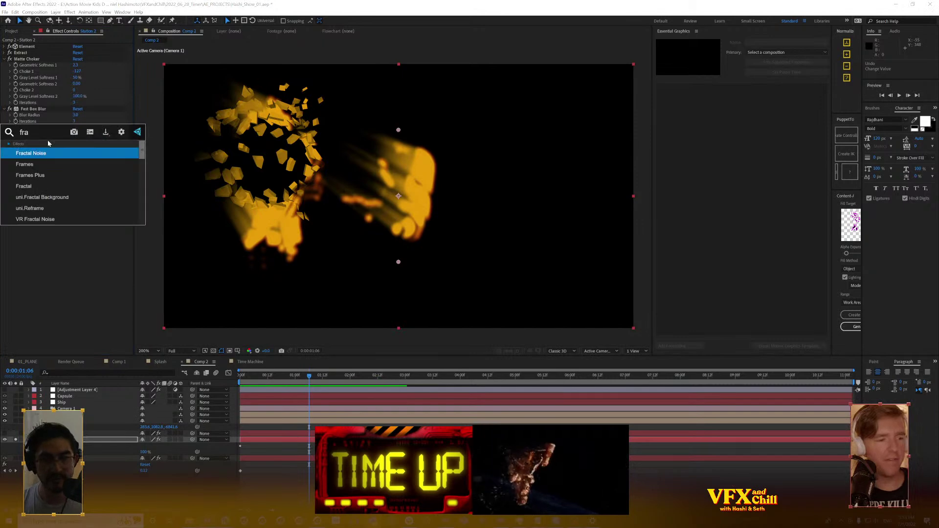
key("Return")
left_click_drag(32, 159, 27, 140)
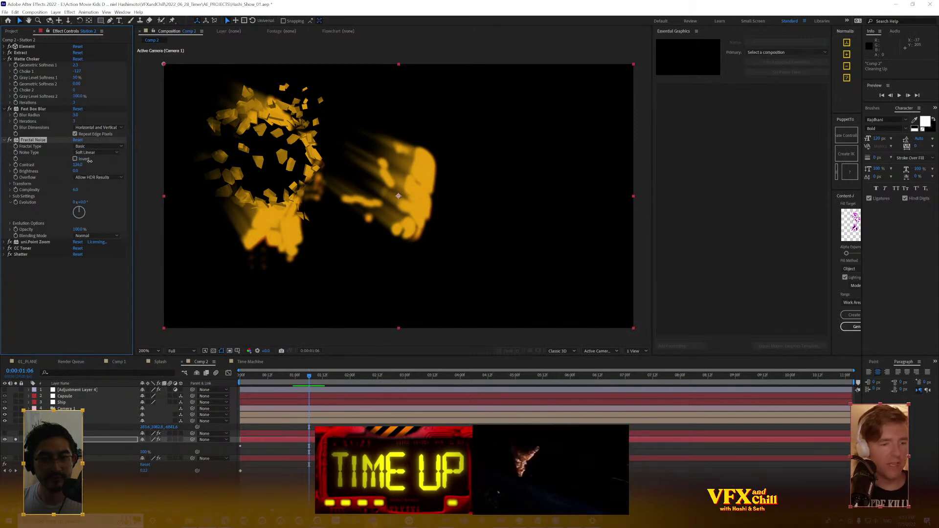
left_click_drag(96, 161, 71, 171)
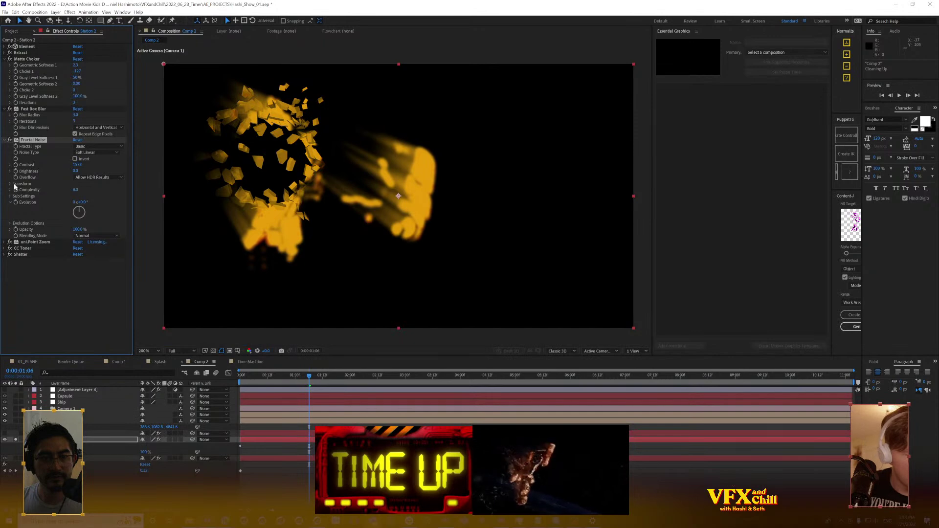
left_click(34, 184)
Disable Shatter on Station 2, and check the noise by switching Point Zoom and CC Toner off and back on
left_click_drag(8, 287, 9, 298)
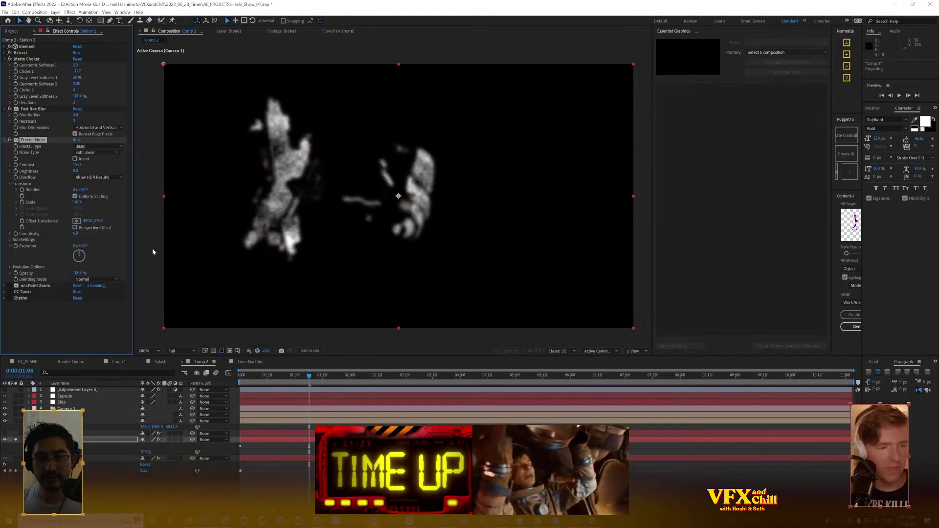
left_click(9, 292)
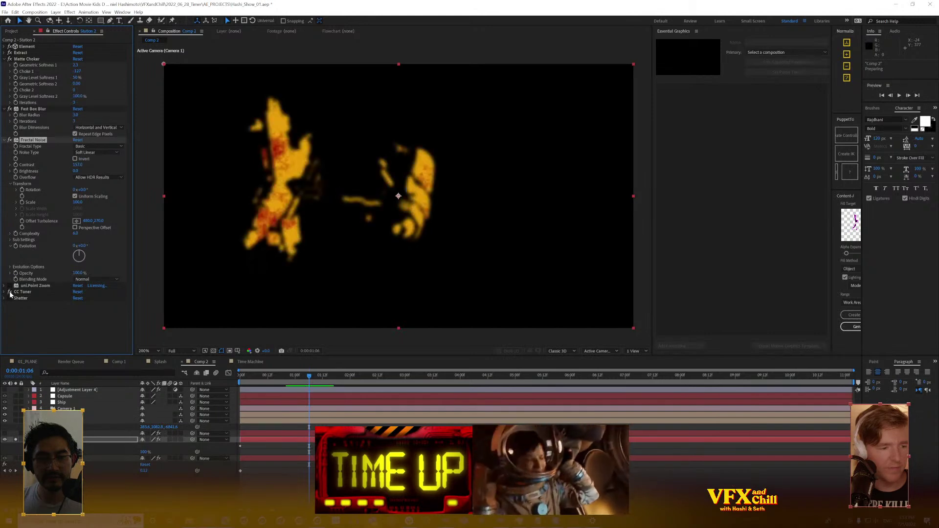
left_click(9, 292)
left_click(10, 286)
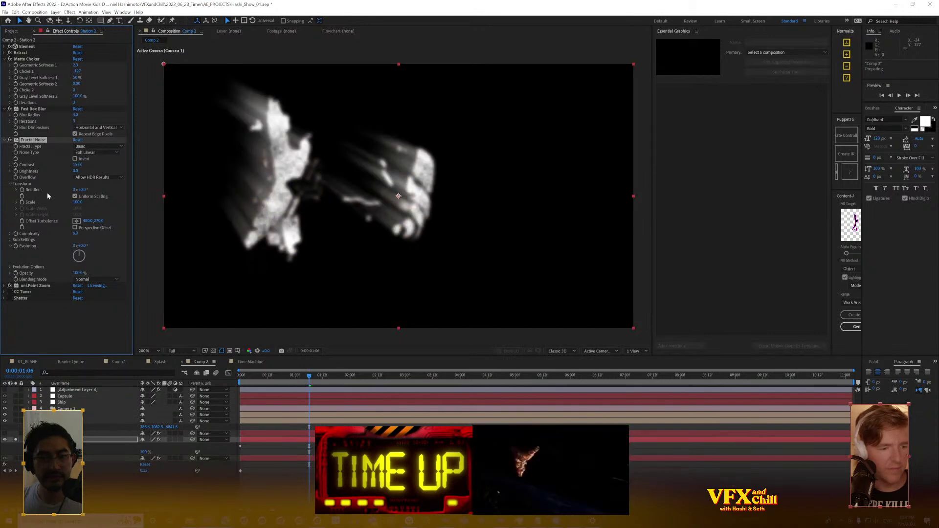
left_click(10, 292)
Change the Highlights color in Station 2's CC Toner to a pale warm yellow
left_click(5, 292)
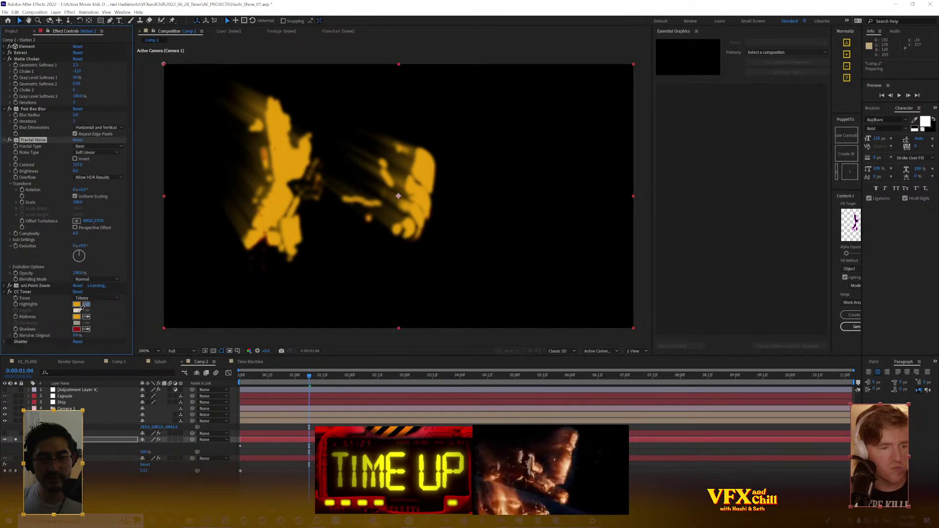
left_click(80, 311)
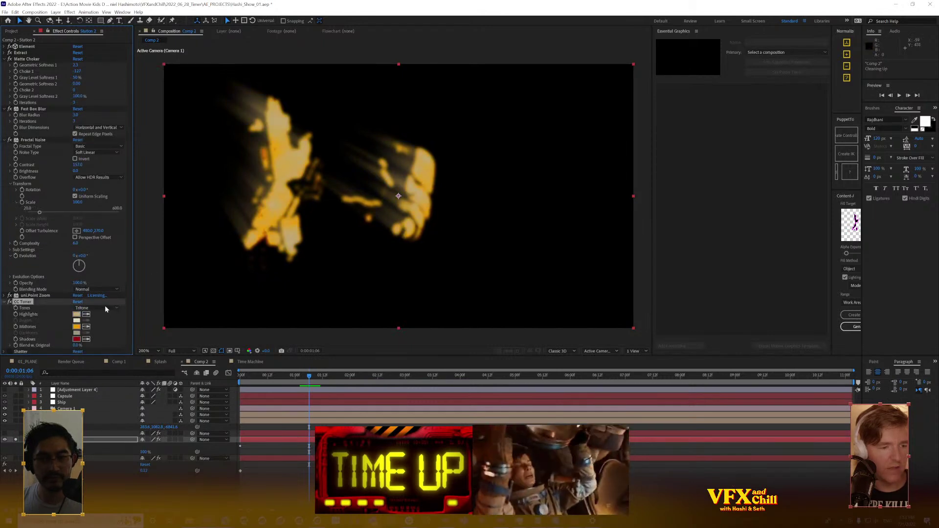
left_click(77, 314)
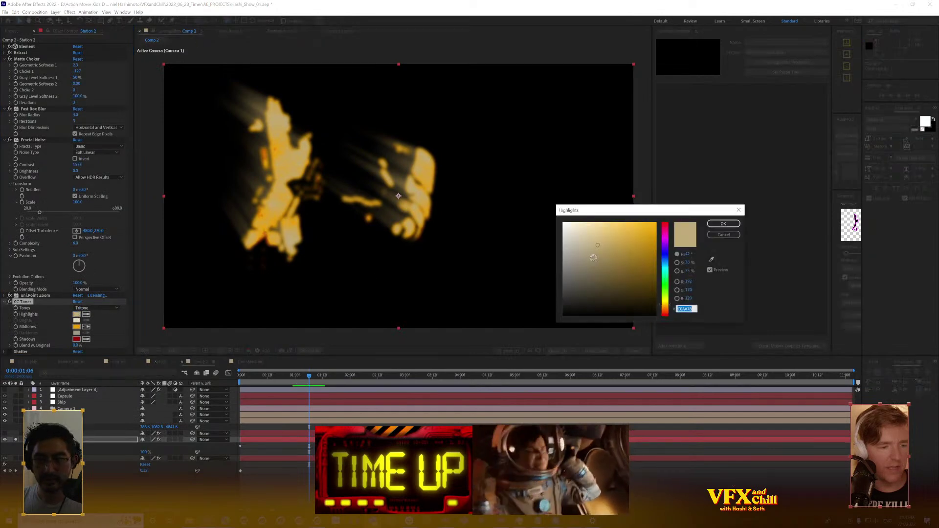
left_click(564, 224)
left_click(724, 224)
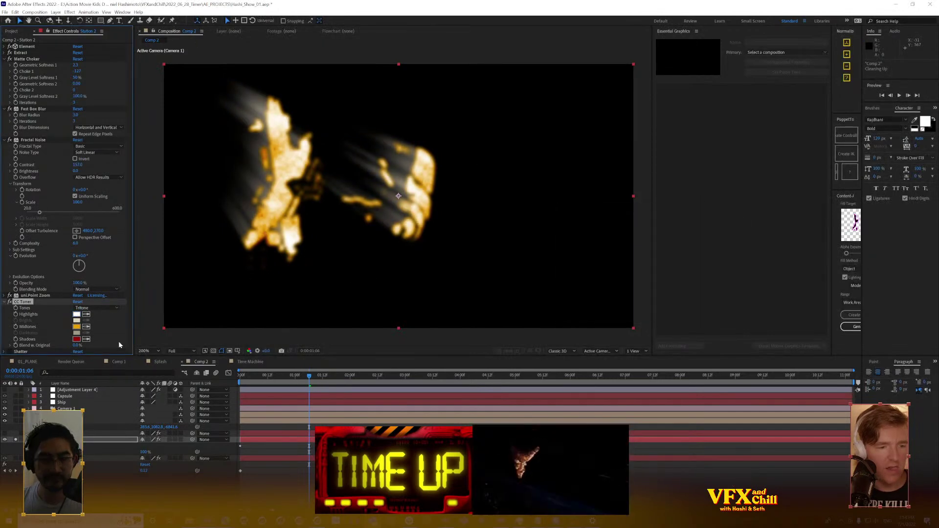
left_click(76, 314)
left_click_drag(665, 298, 668, 307)
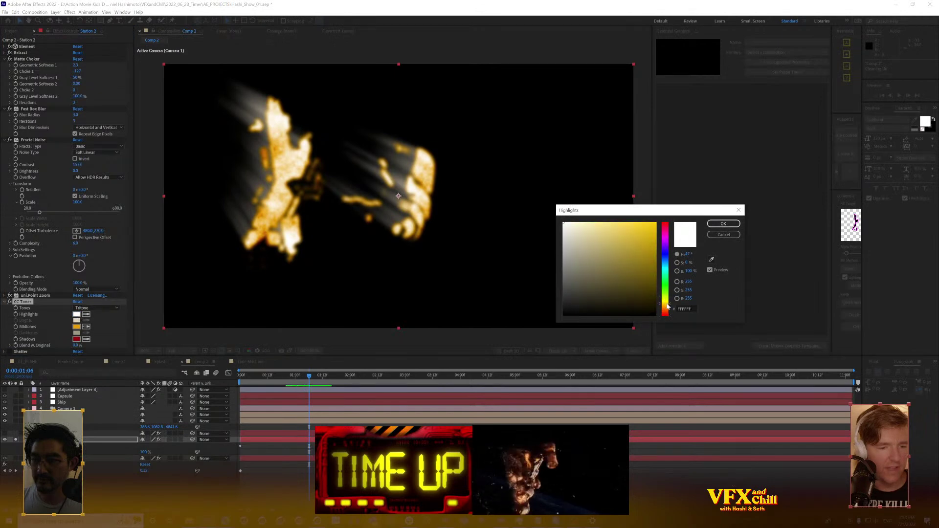
left_click(724, 224)
Go to 0:00:00:10 and inspect the glow on the station modules up close
mouse_move(273, 381)
left_mouse_down()
mouse_move(376, 376)
mouse_move(264, 376)
left_mouse_up()
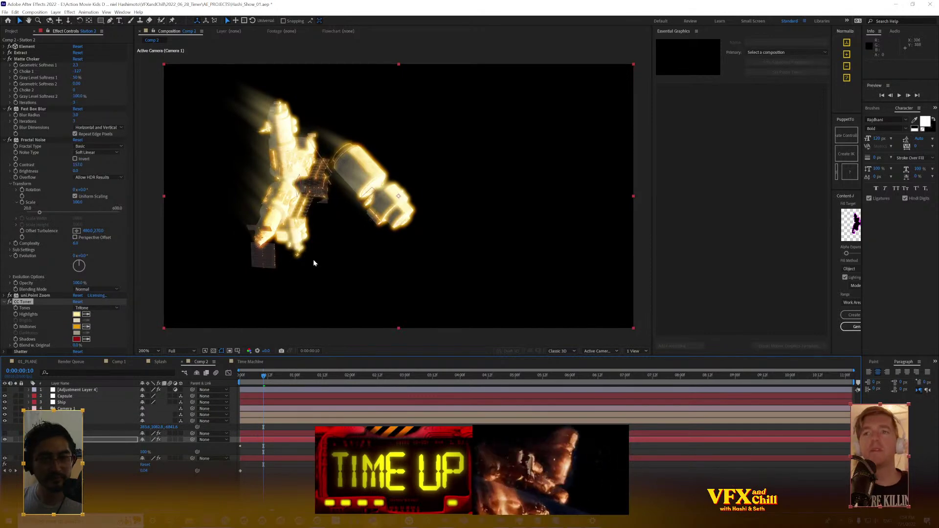
scroll(285, 146, "up", 5)
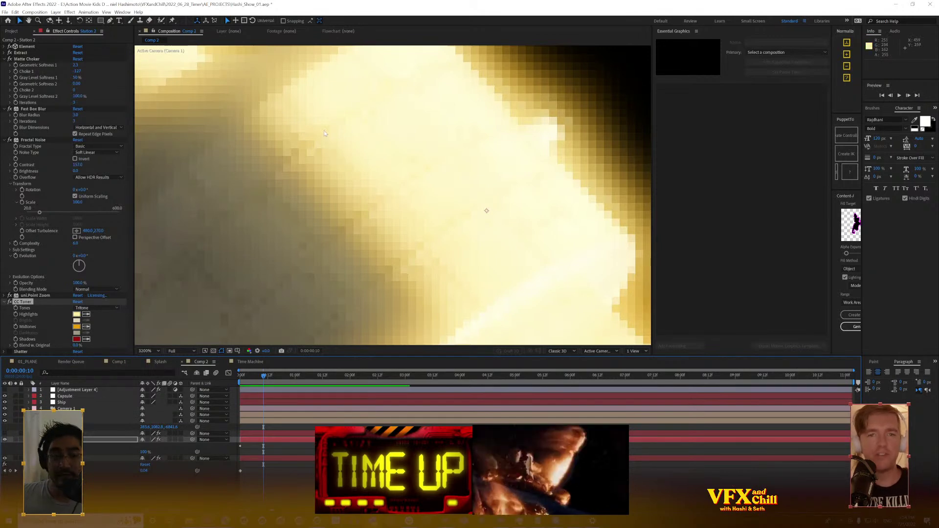
key("comma")
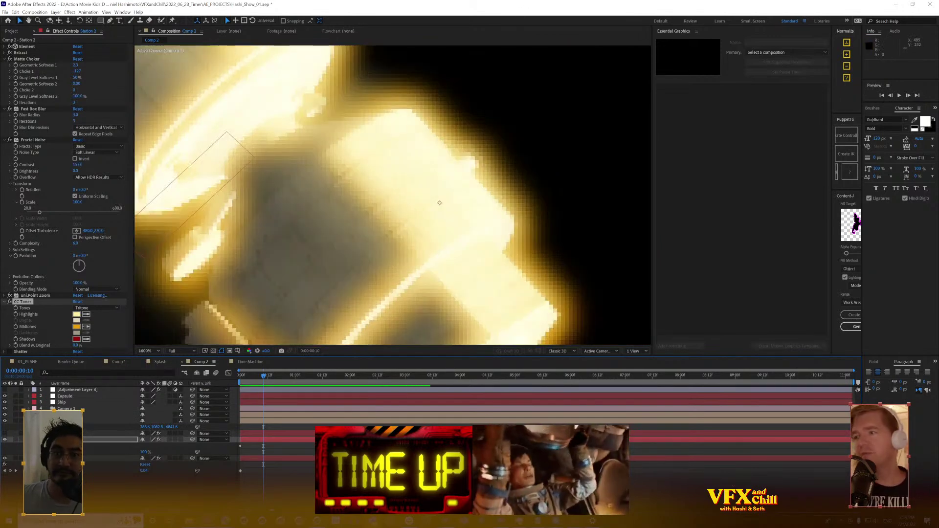